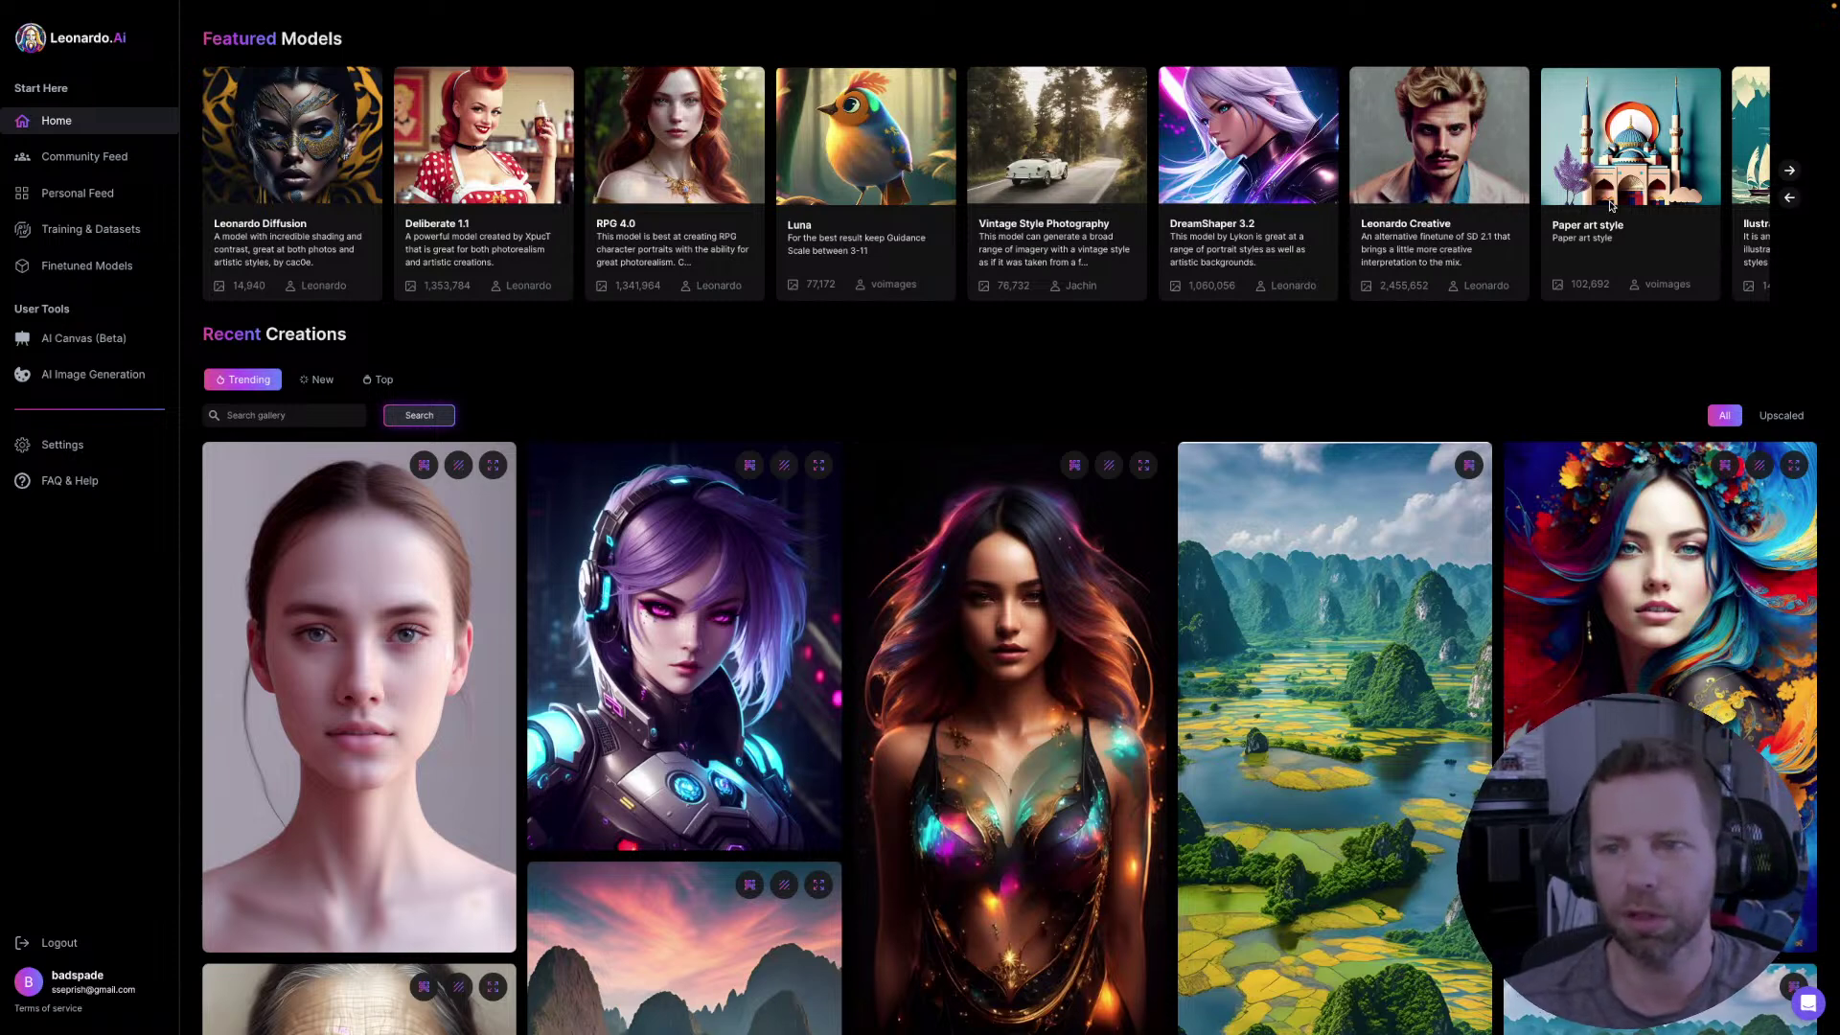
# - Look through the featured models all the way to the end of the row to see which finetuned styles are offered
pyautogui.click(1790, 173)
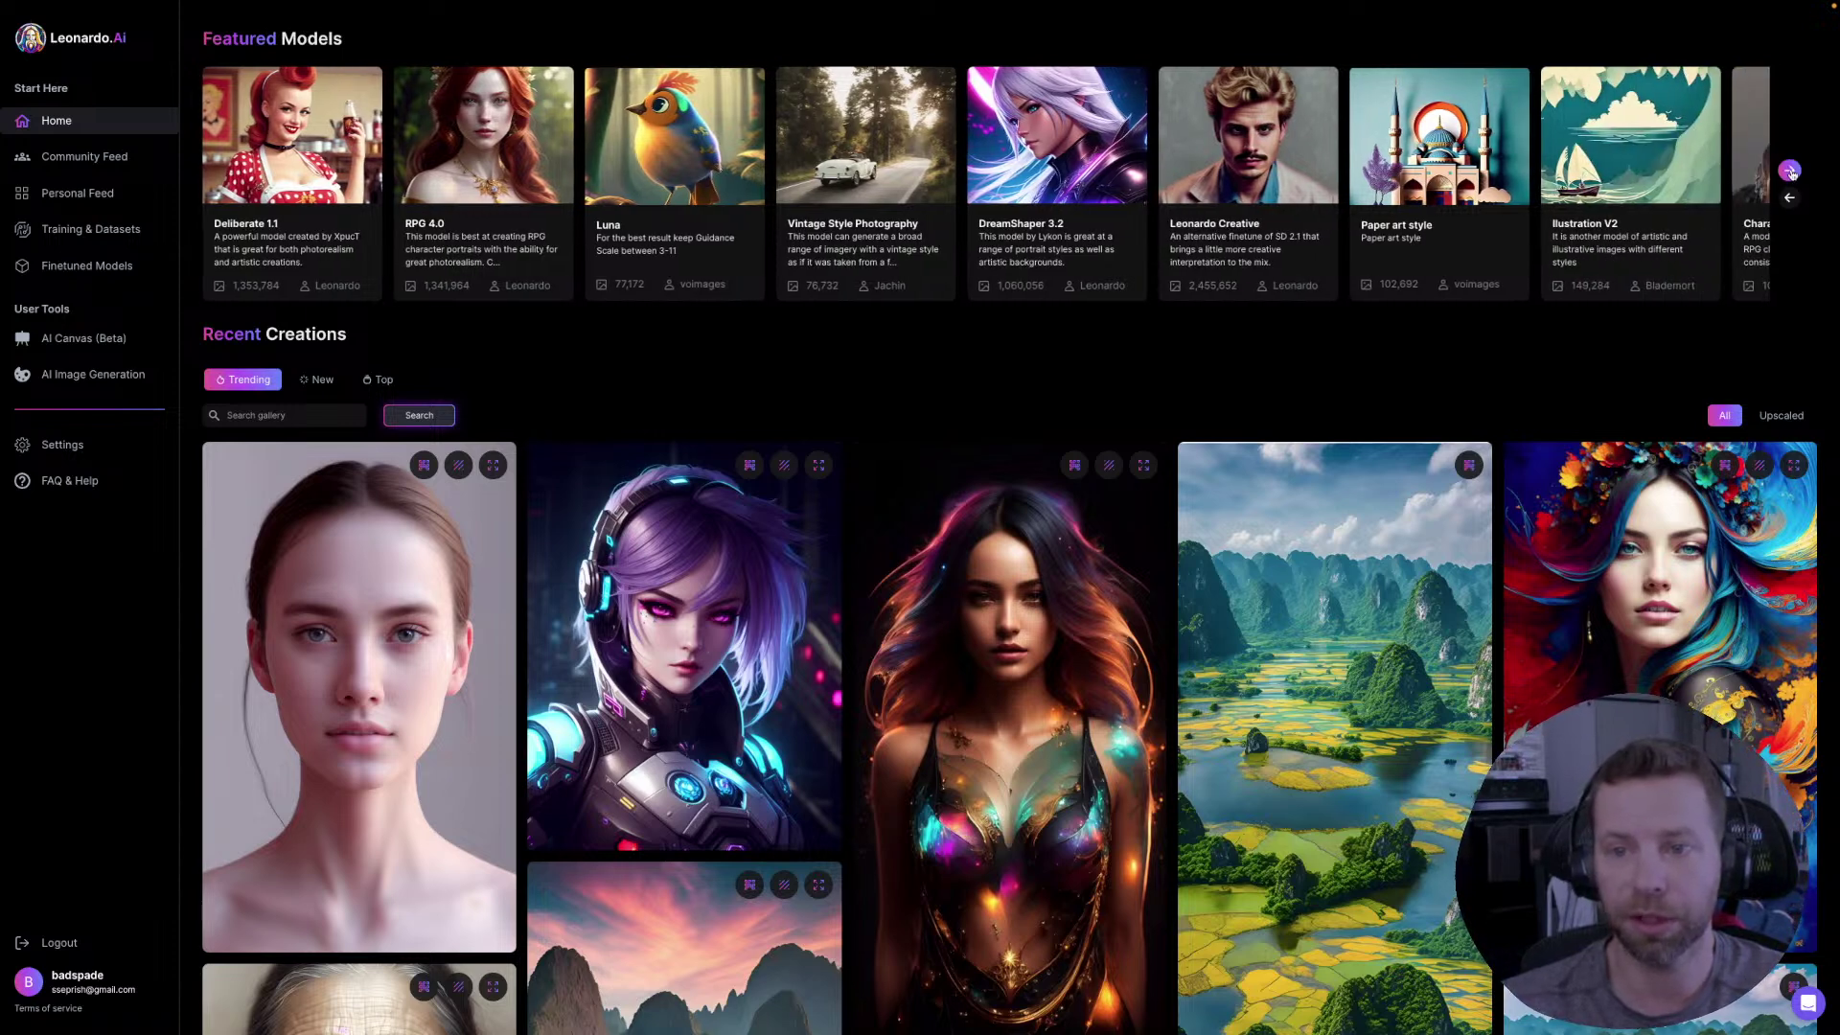
pyautogui.click(1790, 172)
pyautogui.click(1791, 173)
pyautogui.click(1790, 172)
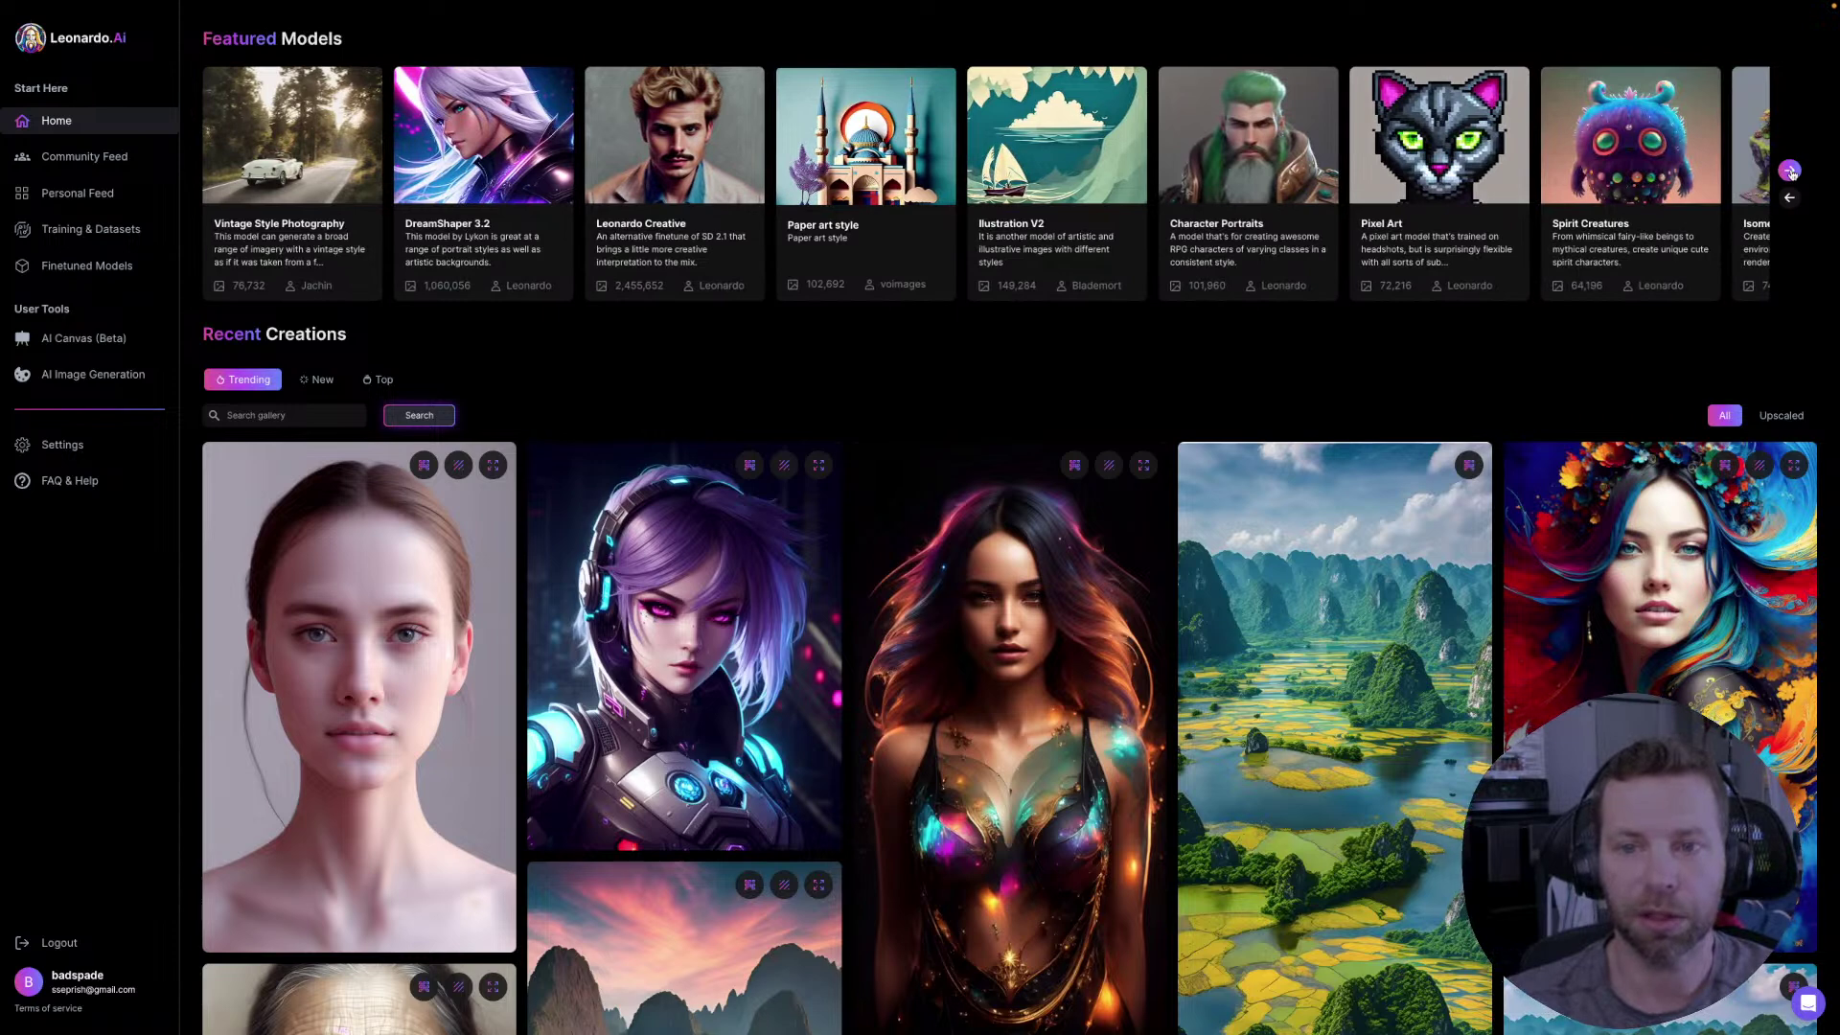
pyautogui.click(1790, 172)
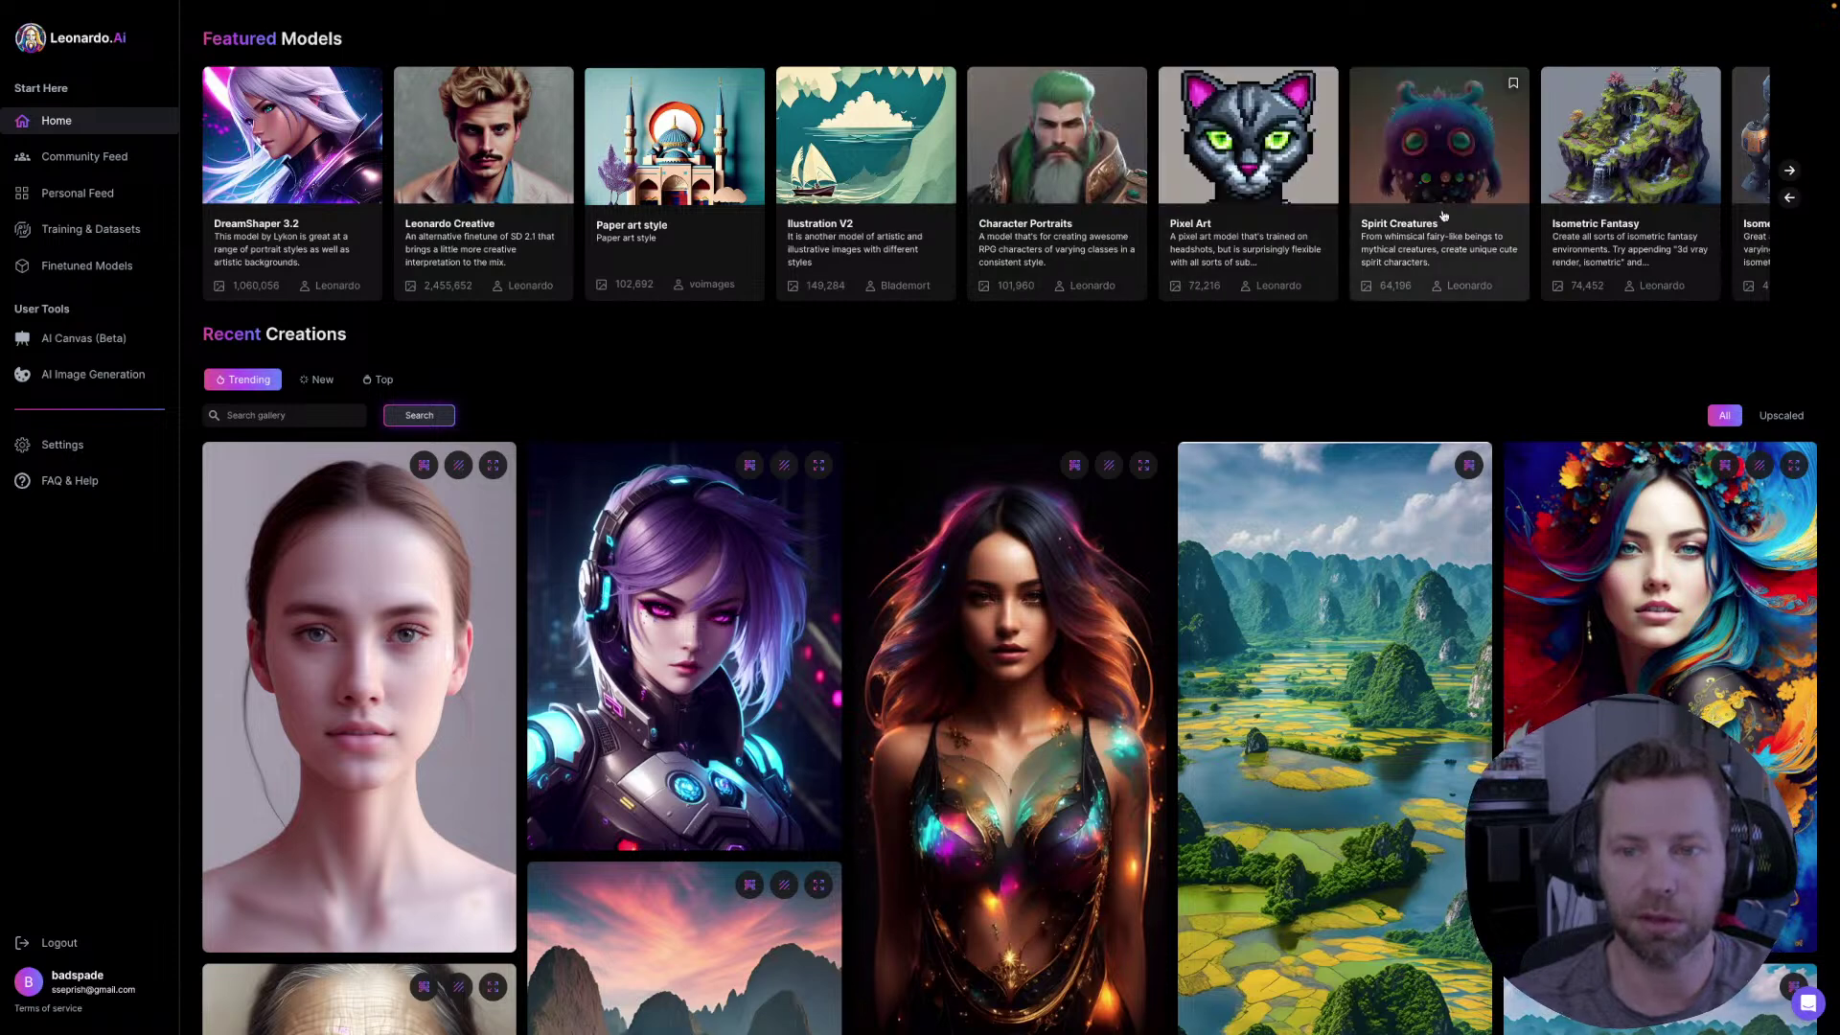
pyautogui.click(1789, 171)
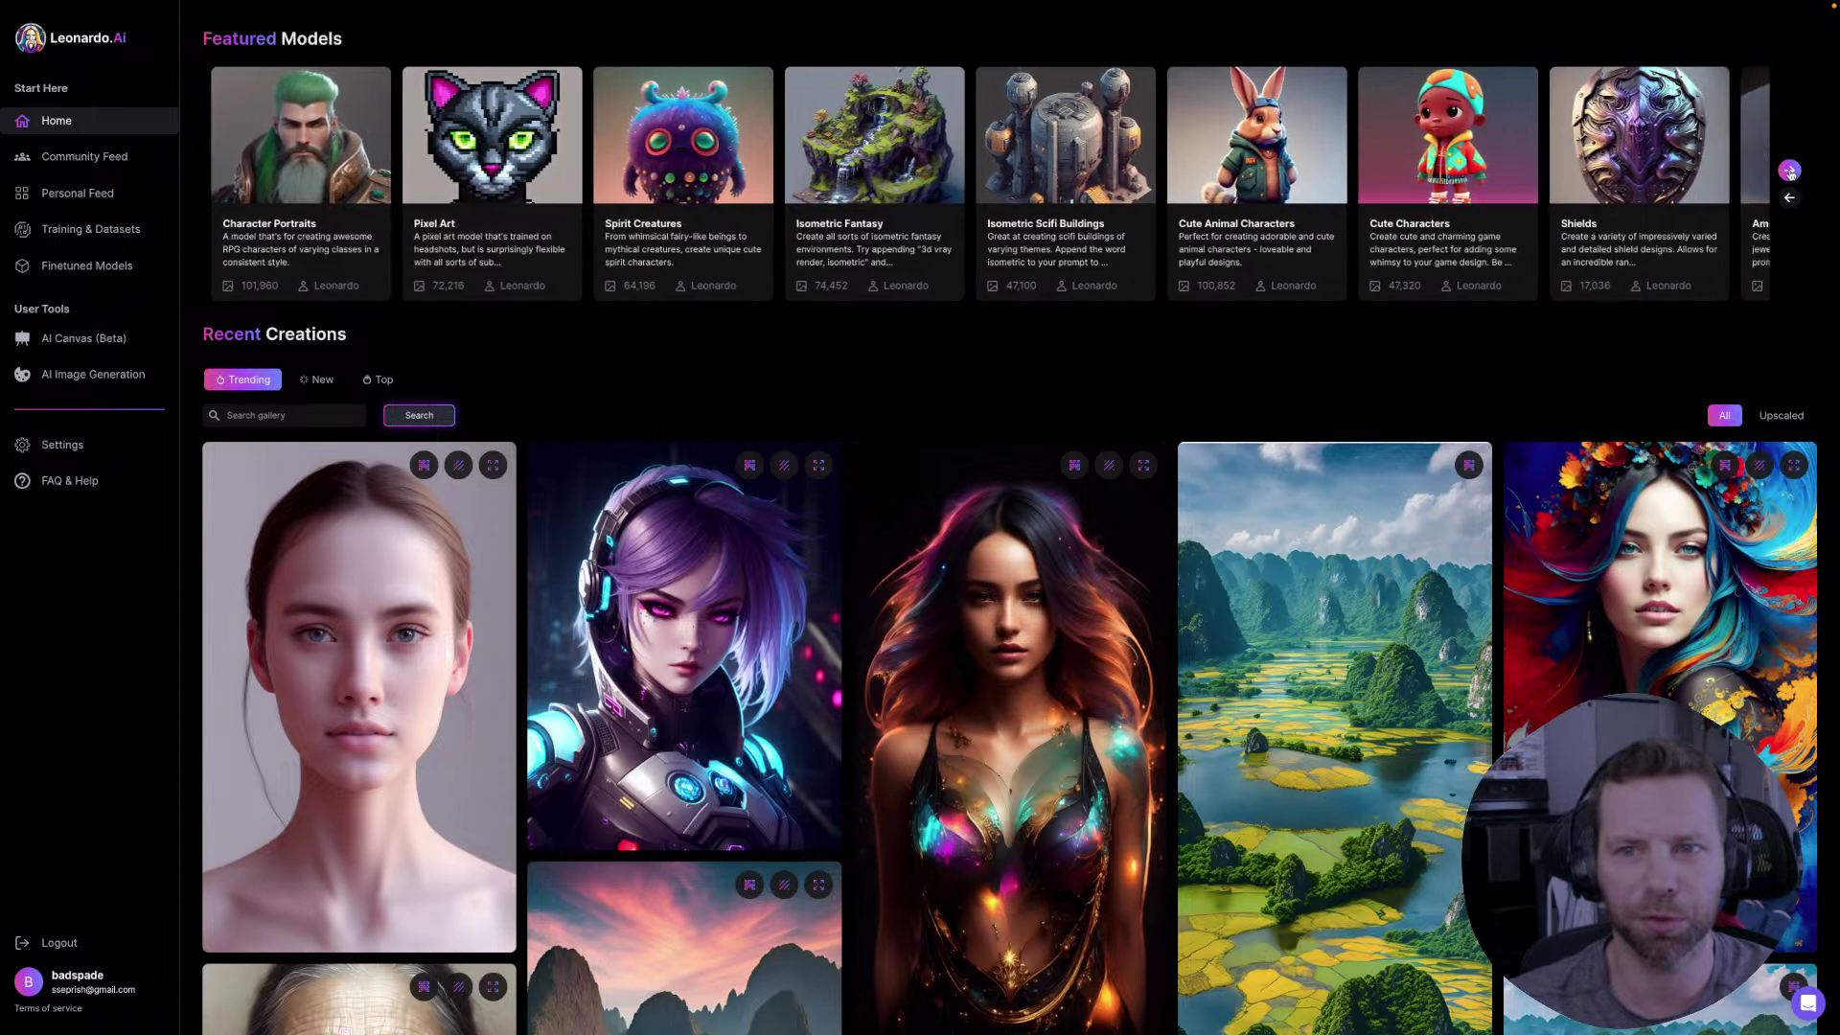
pyautogui.click(1790, 170)
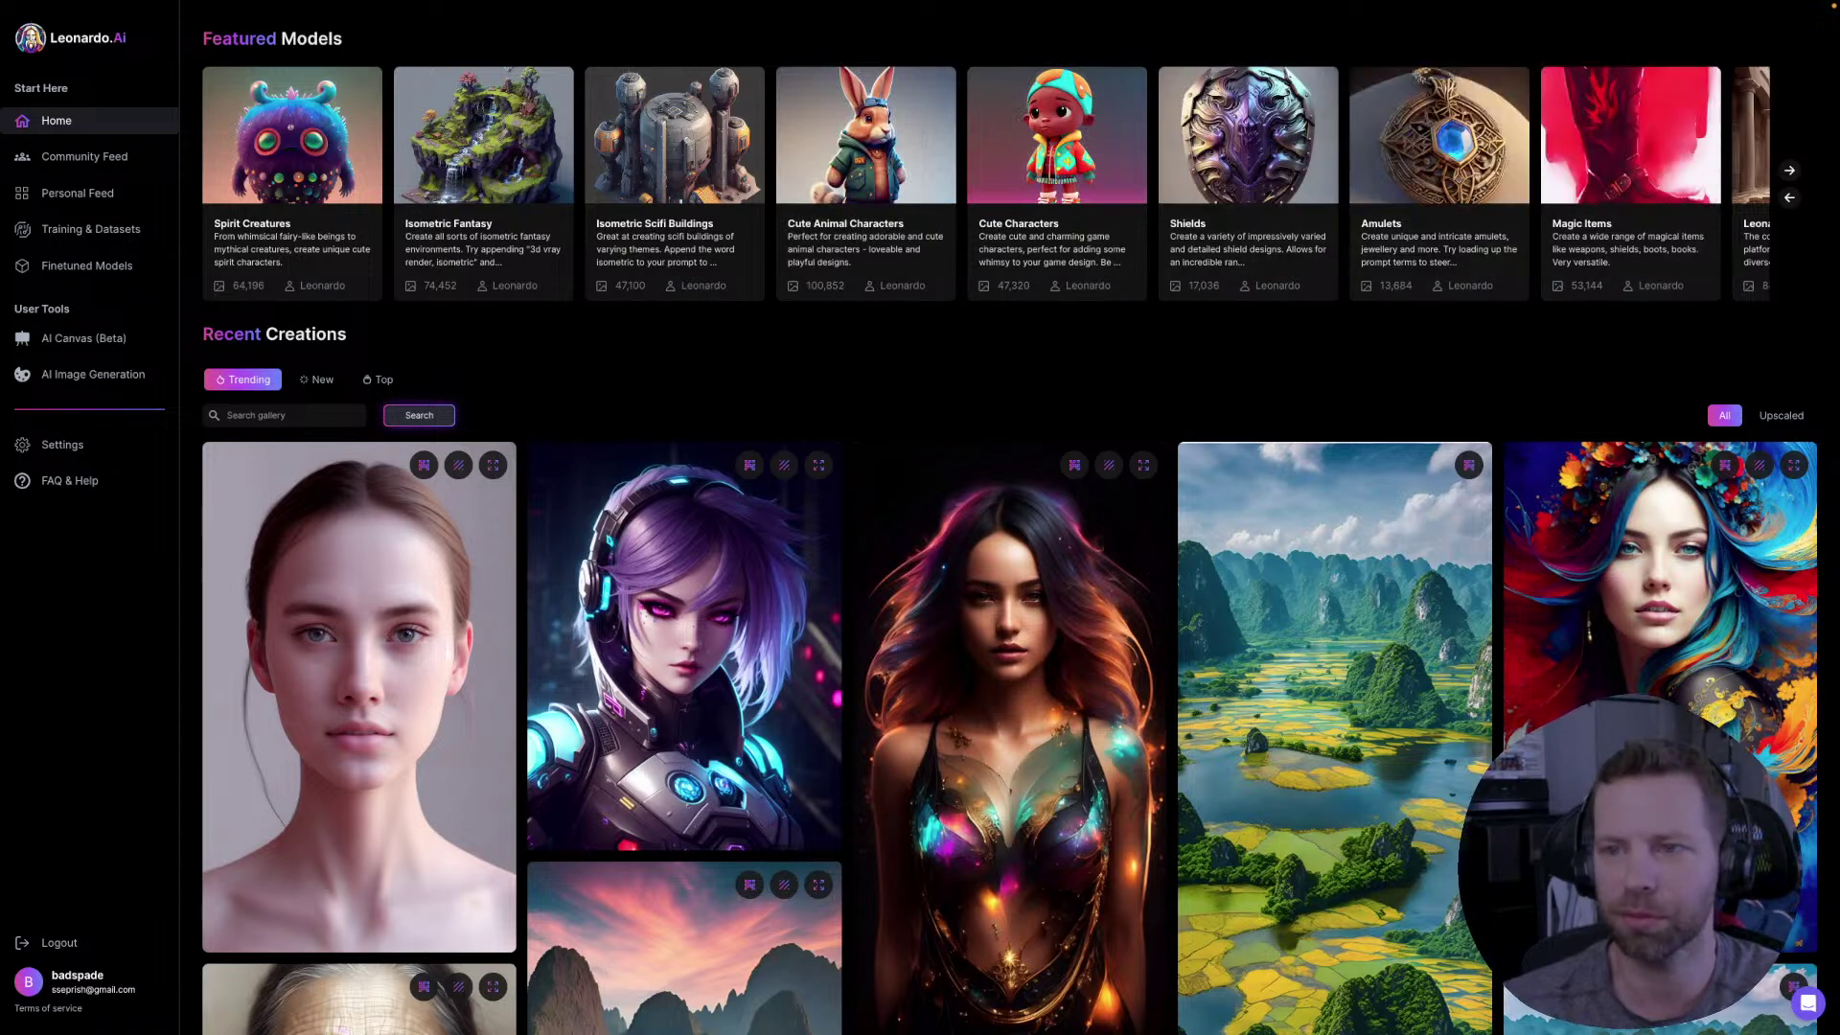
pyautogui.click(1791, 172)
pyautogui.click(1790, 171)
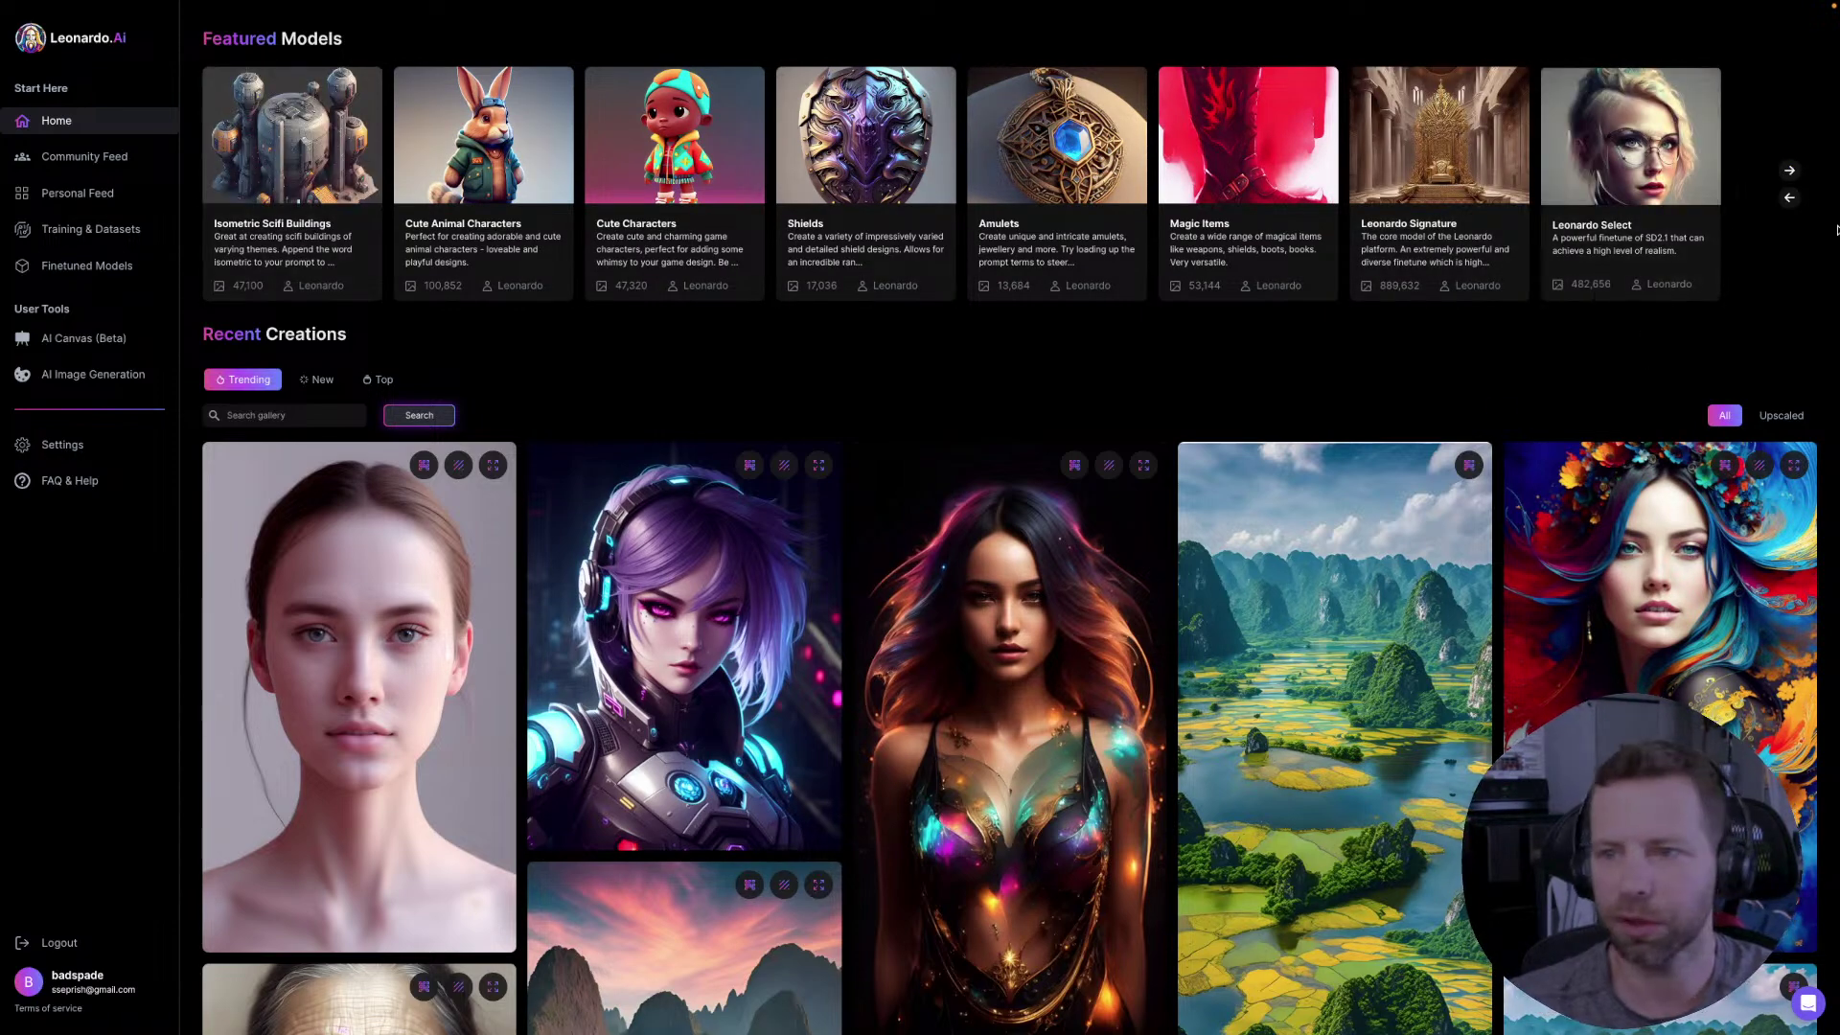
# - Open the details of the Leonardo Diffusion featured model and show its full page of generated images
pyautogui.click(1790, 198)
pyautogui.click(1789, 198)
pyautogui.click(1789, 198)
pyautogui.click(1789, 199)
pyautogui.click(1789, 199)
pyautogui.click(1789, 199)
pyautogui.click(1789, 199)
pyautogui.click(1789, 198)
pyautogui.click(1790, 198)
pyautogui.click(1789, 199)
pyautogui.click(1789, 198)
pyautogui.click(1790, 199)
pyautogui.click(1789, 198)
pyautogui.click(358, 149)
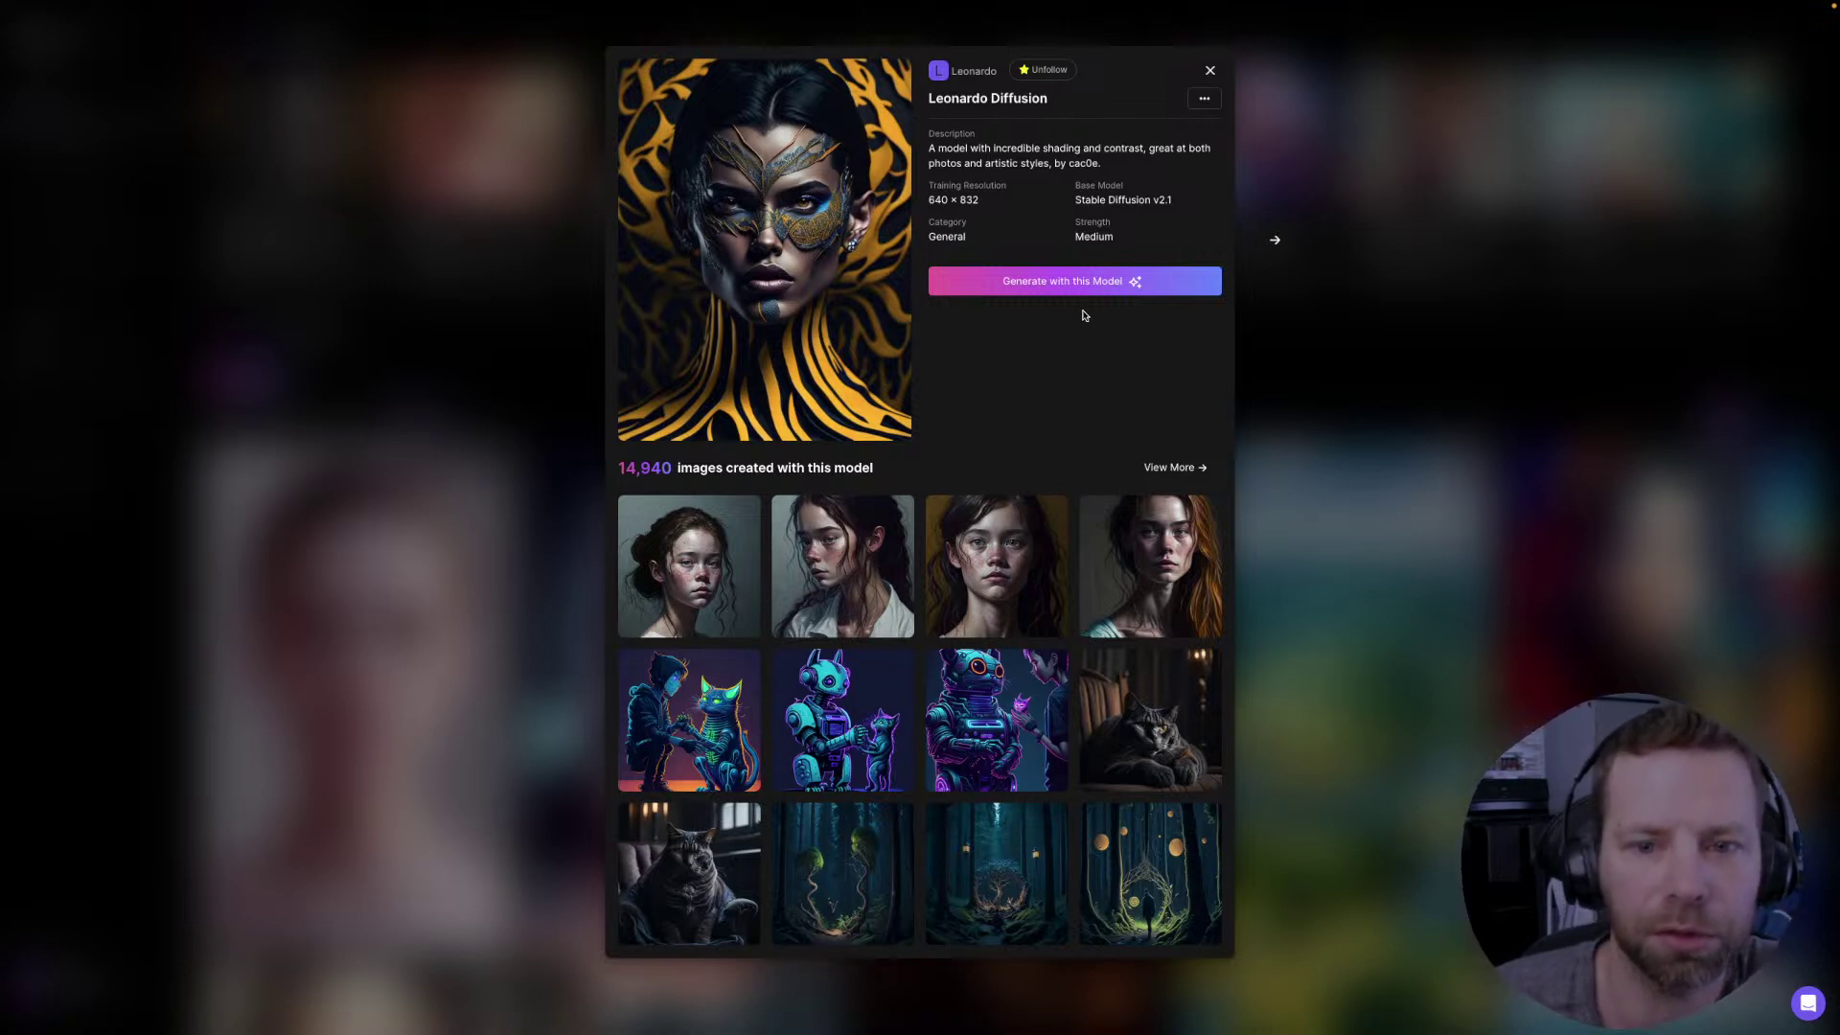
pyautogui.click(1171, 466)
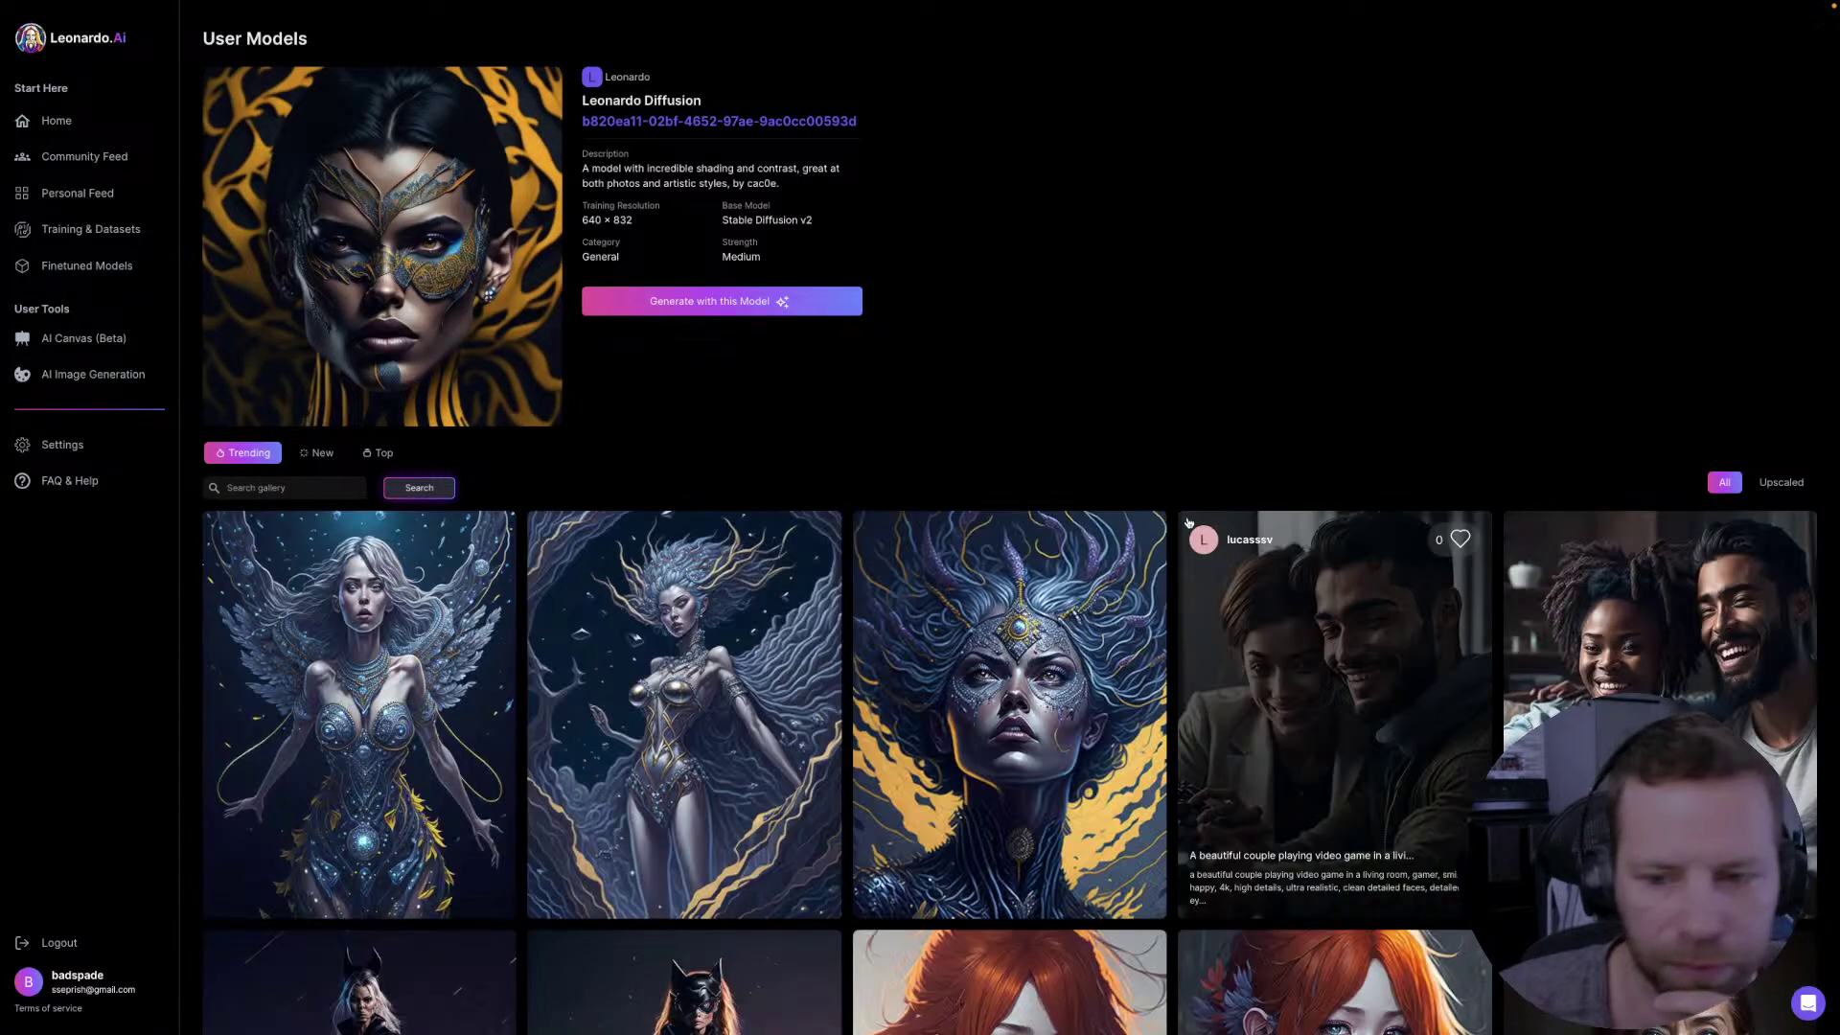
# - Inspect the prompt details and enlarged picture of the smiling older woman with red hair and a blue shirt, then close it
pyautogui.scroll(-1, 1124, 518)
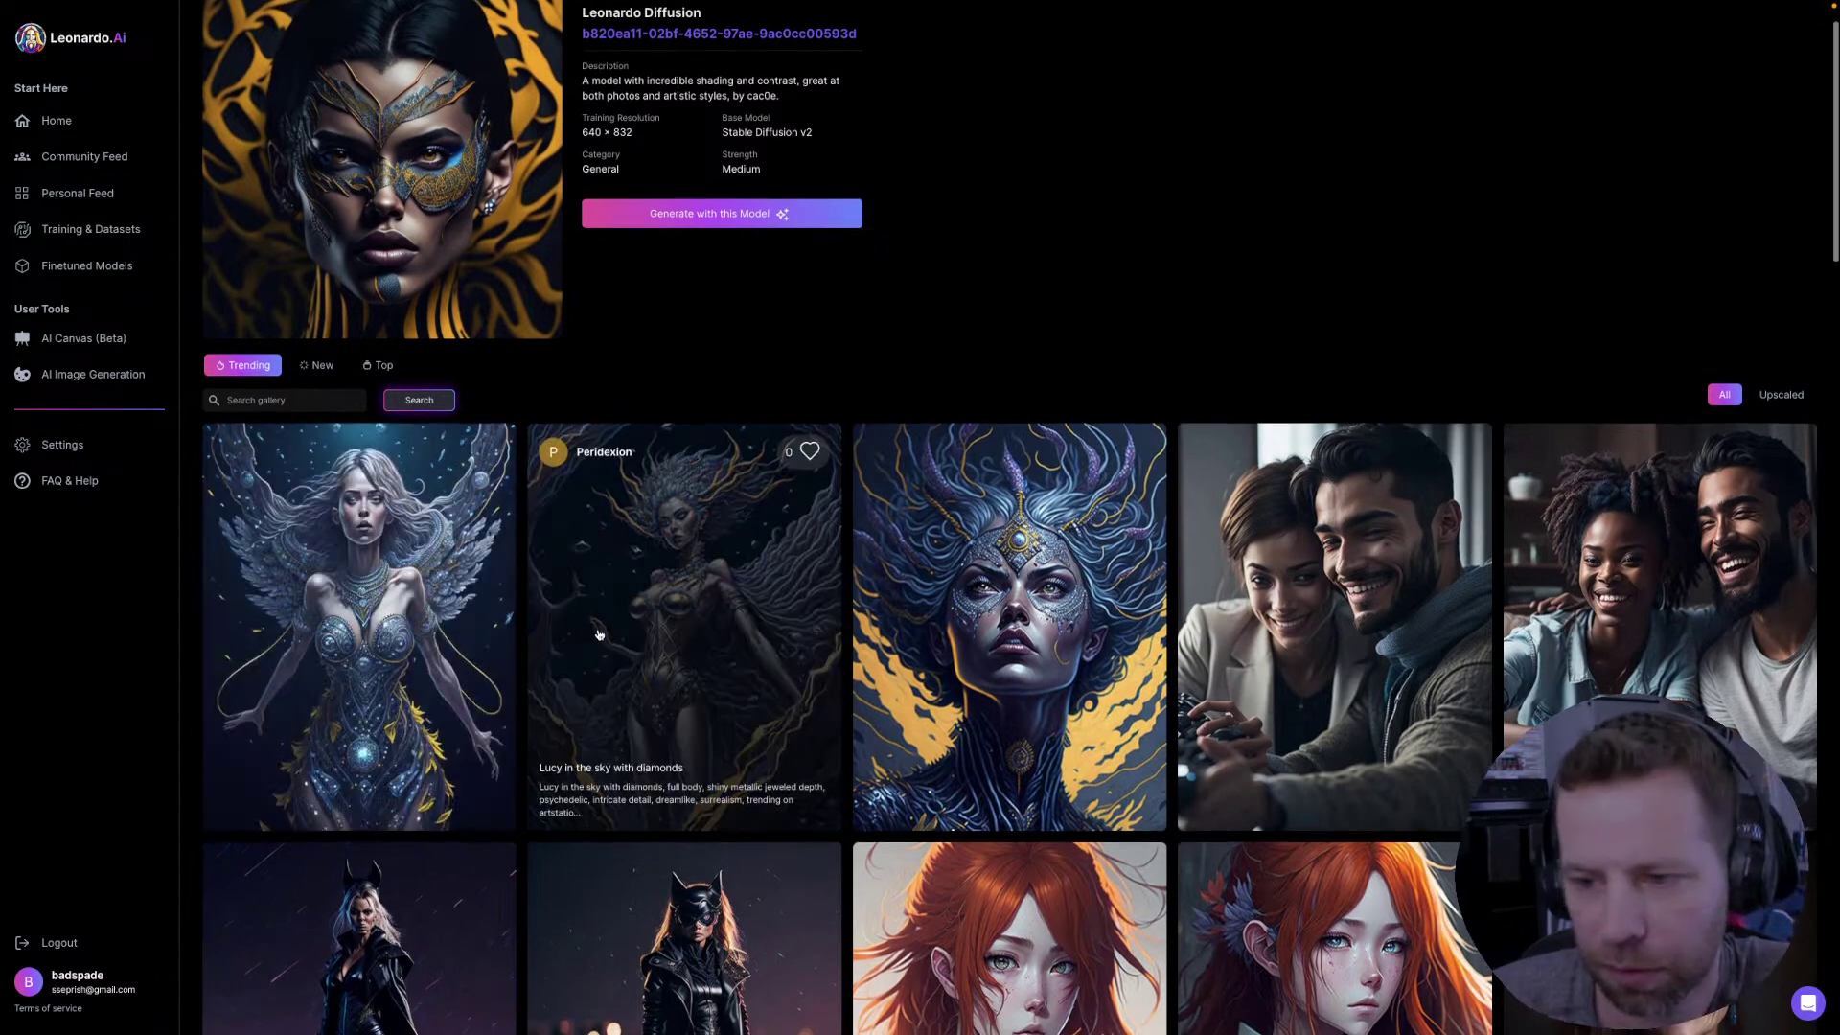
pyautogui.scroll(-3, 599, 634)
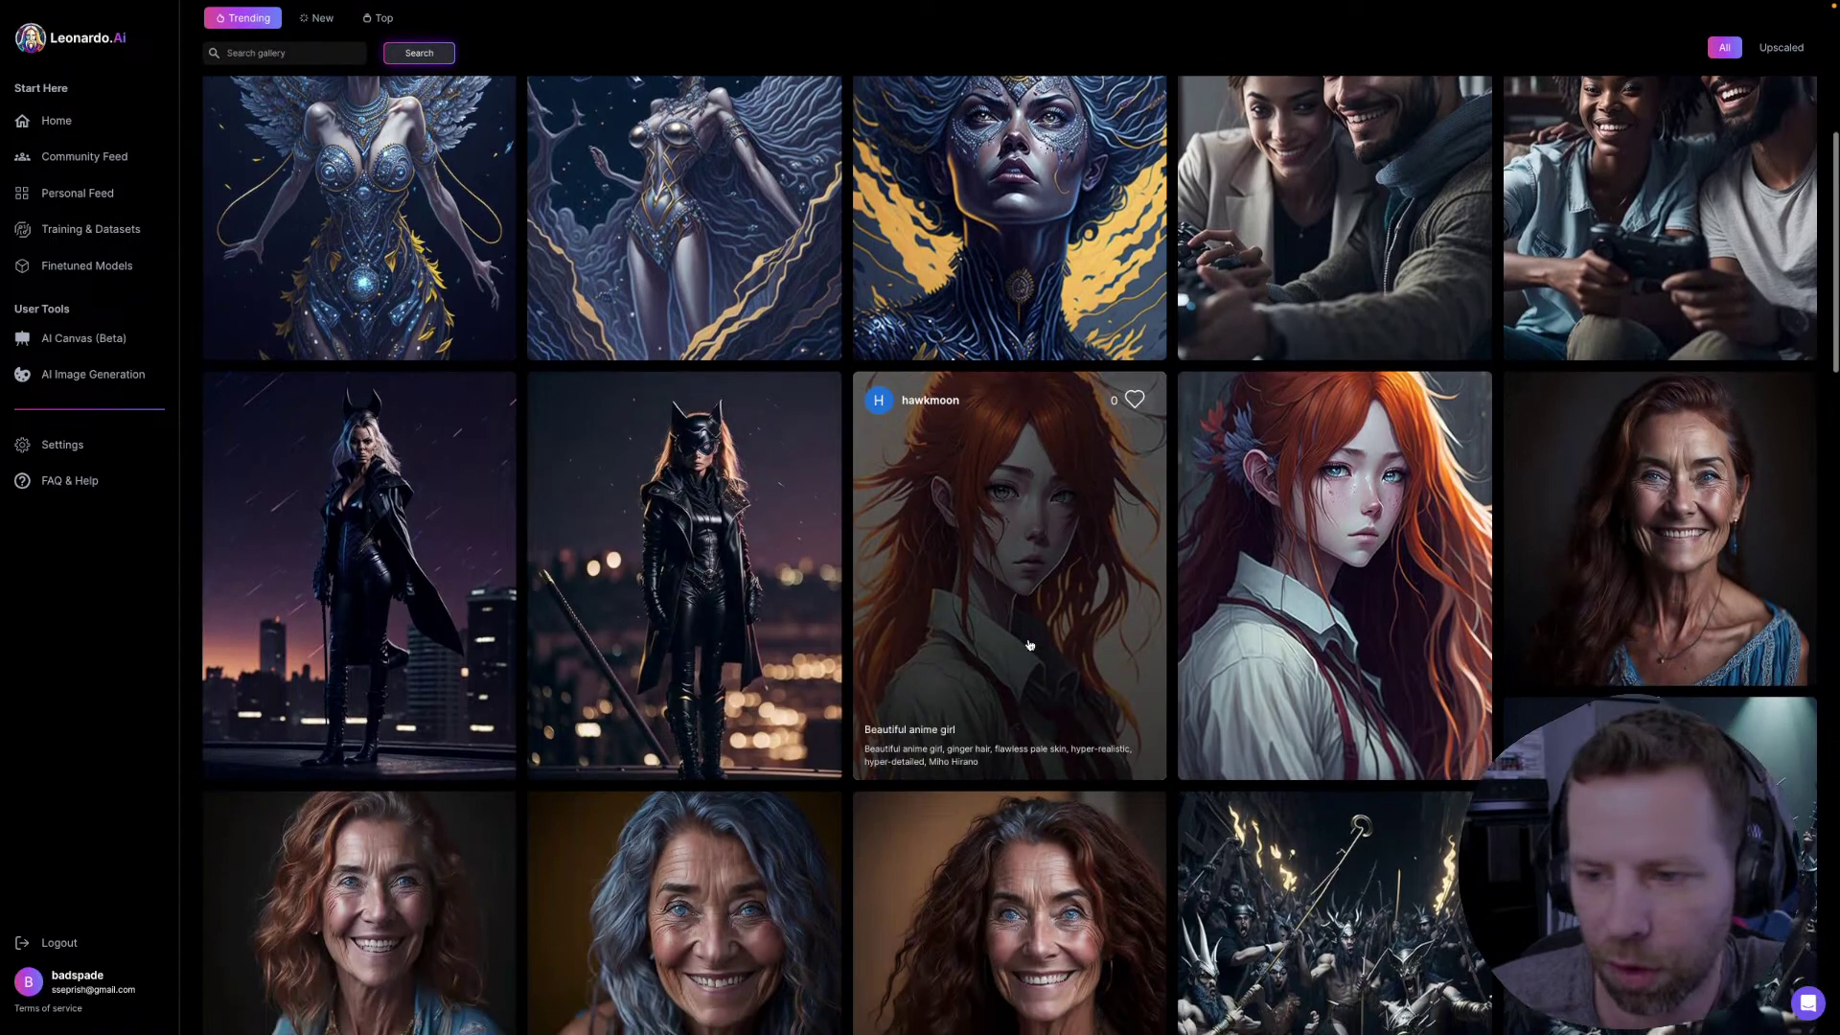
pyautogui.scroll(-4, 1029, 645)
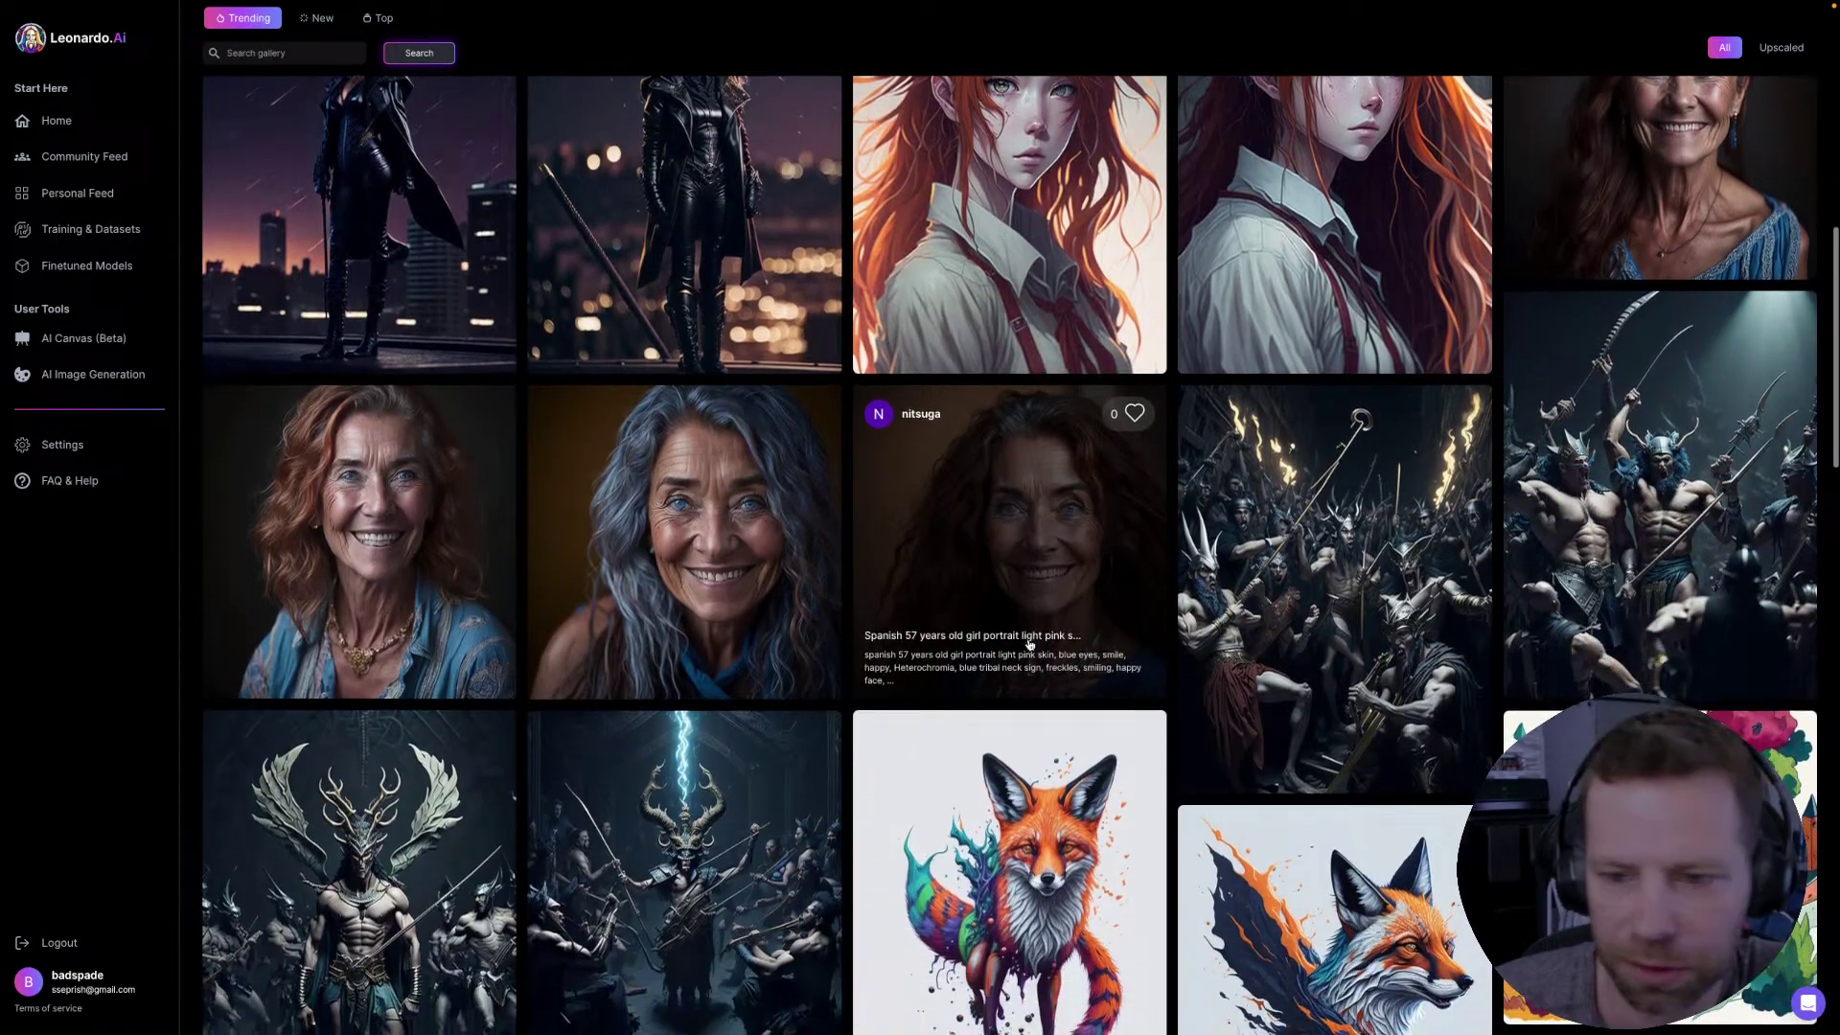
pyautogui.scroll(-1, 910, 613)
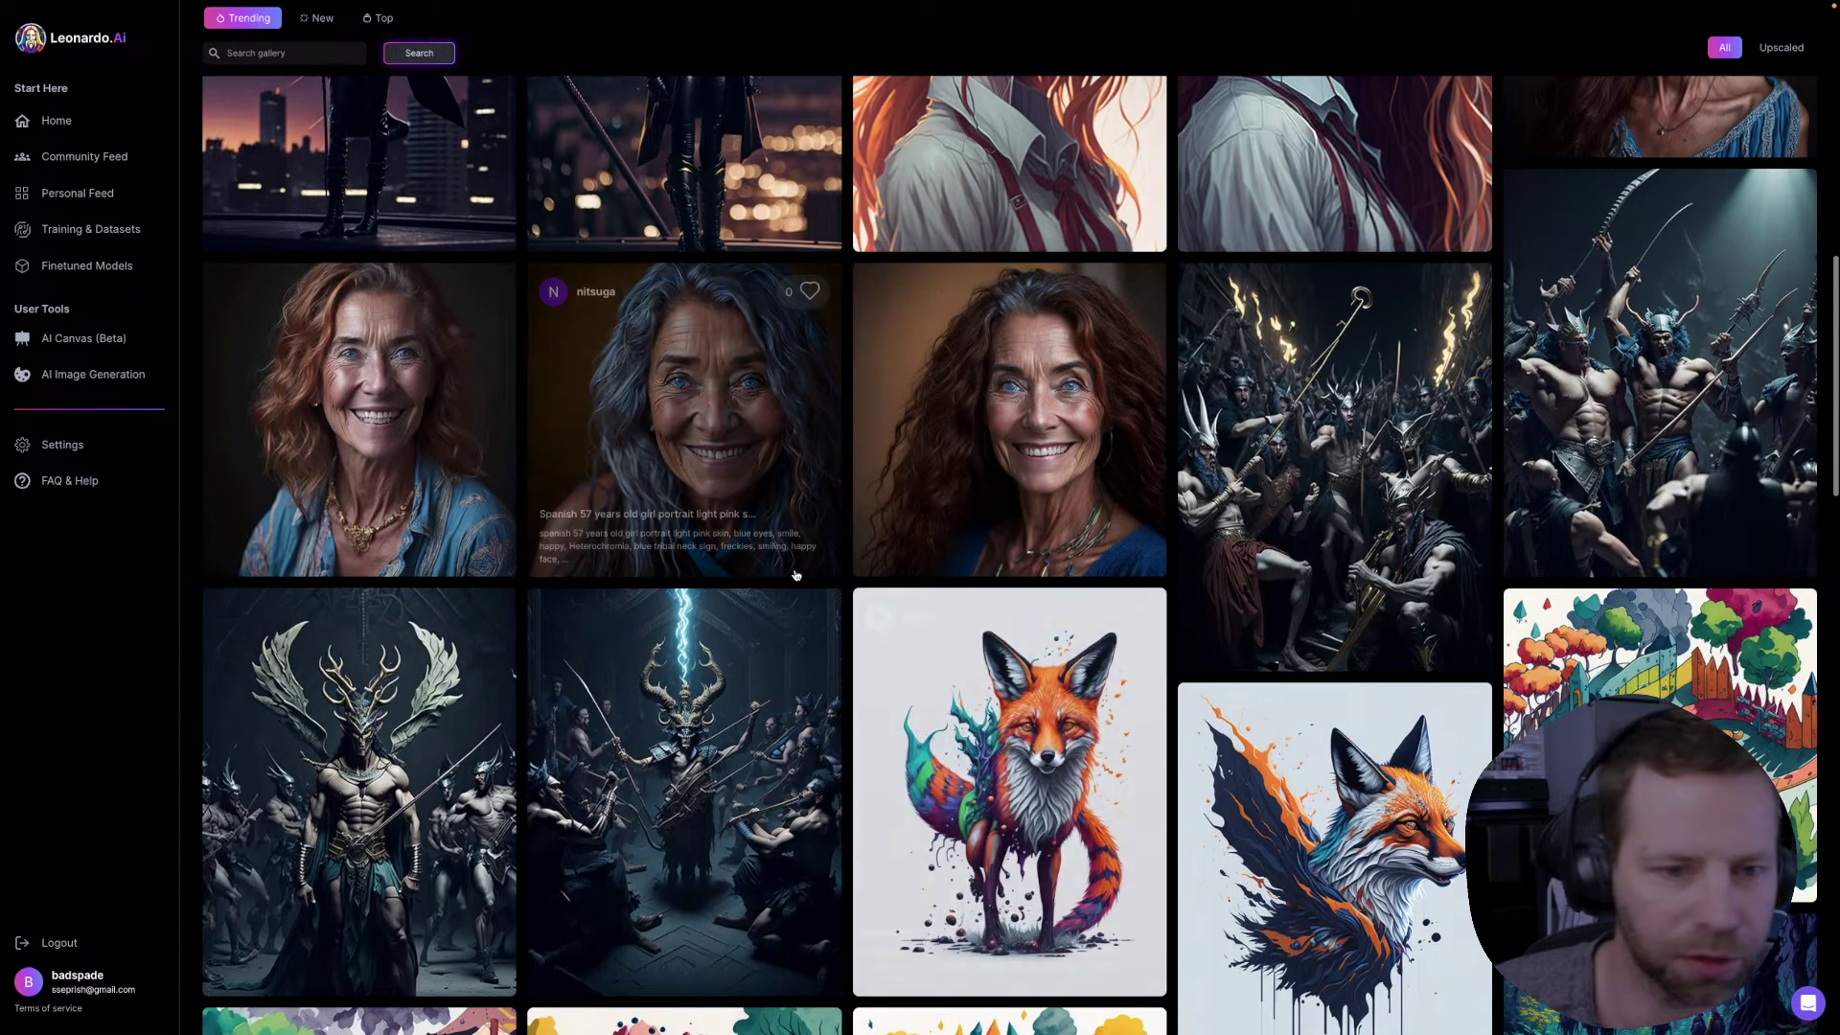
pyautogui.click(355, 412)
pyautogui.click(803, 191)
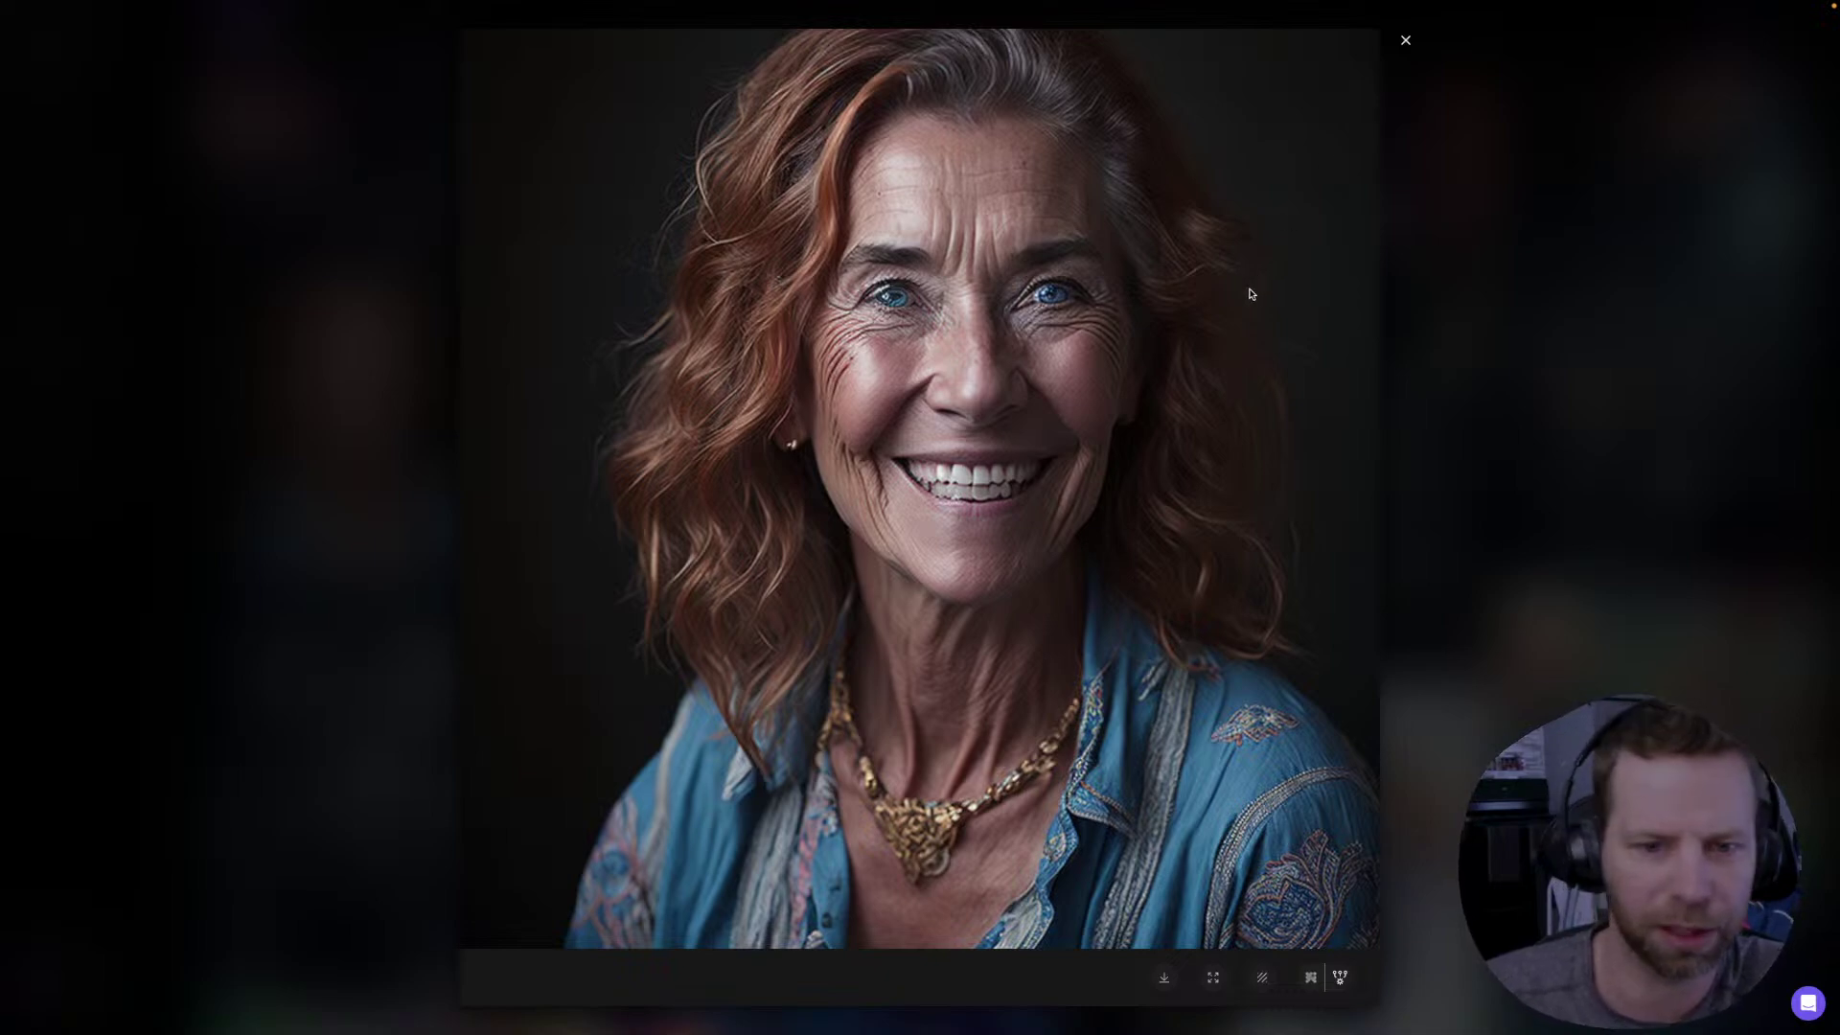
pyautogui.click(1404, 40)
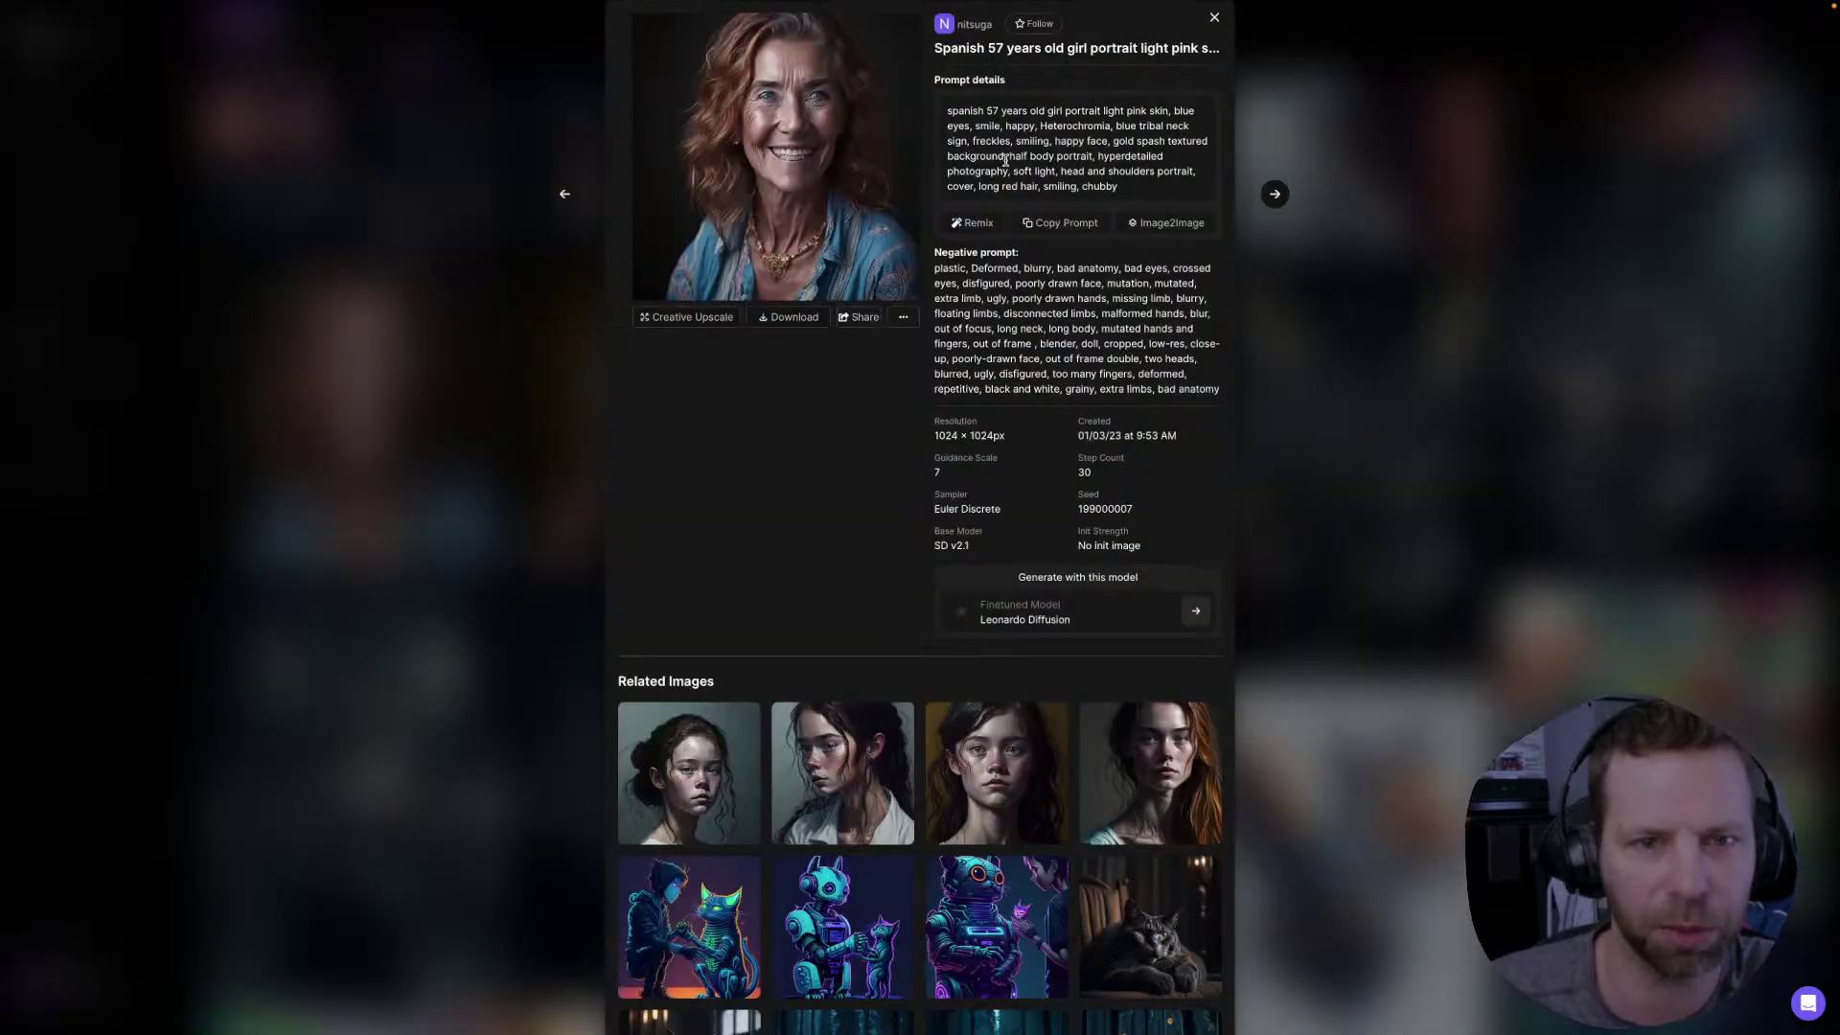
pyautogui.click(1214, 18)
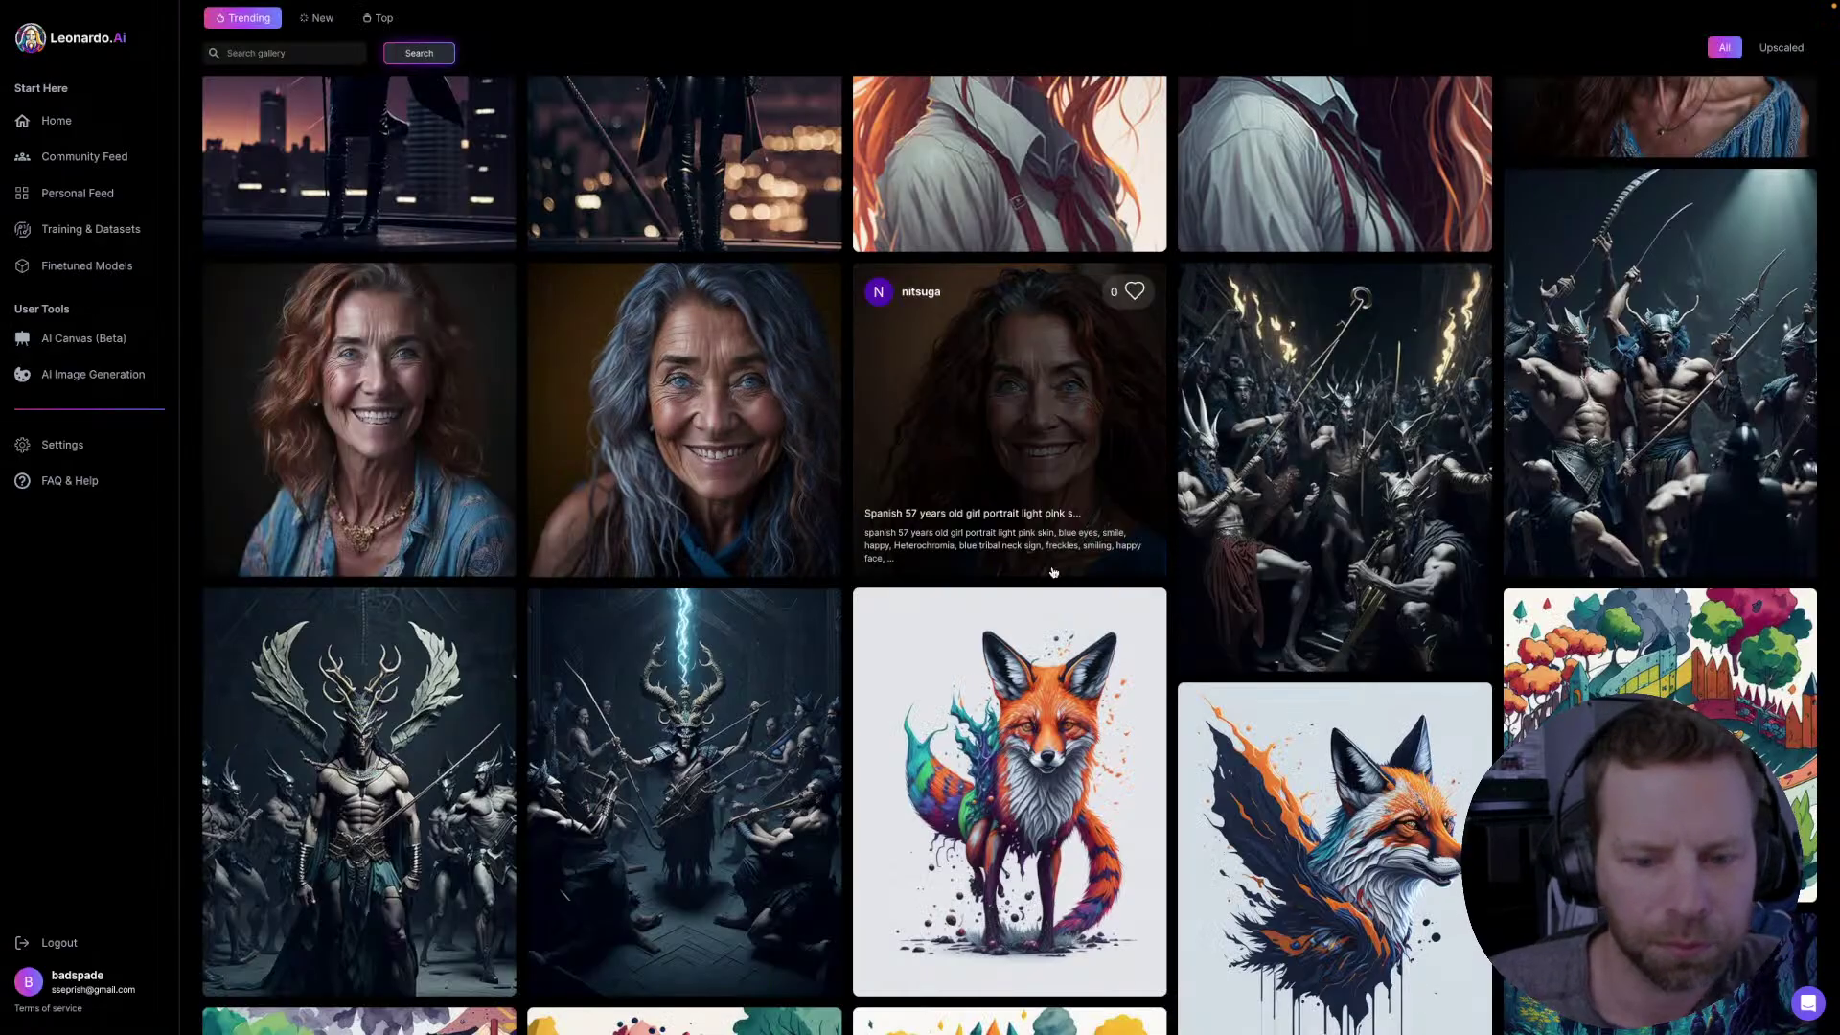
# - Inspect the prompt details and full-size view of the horned, winged figure from "The Battle of the Bands of the Gods", then close it
pyautogui.scroll(-3, 1075, 720)
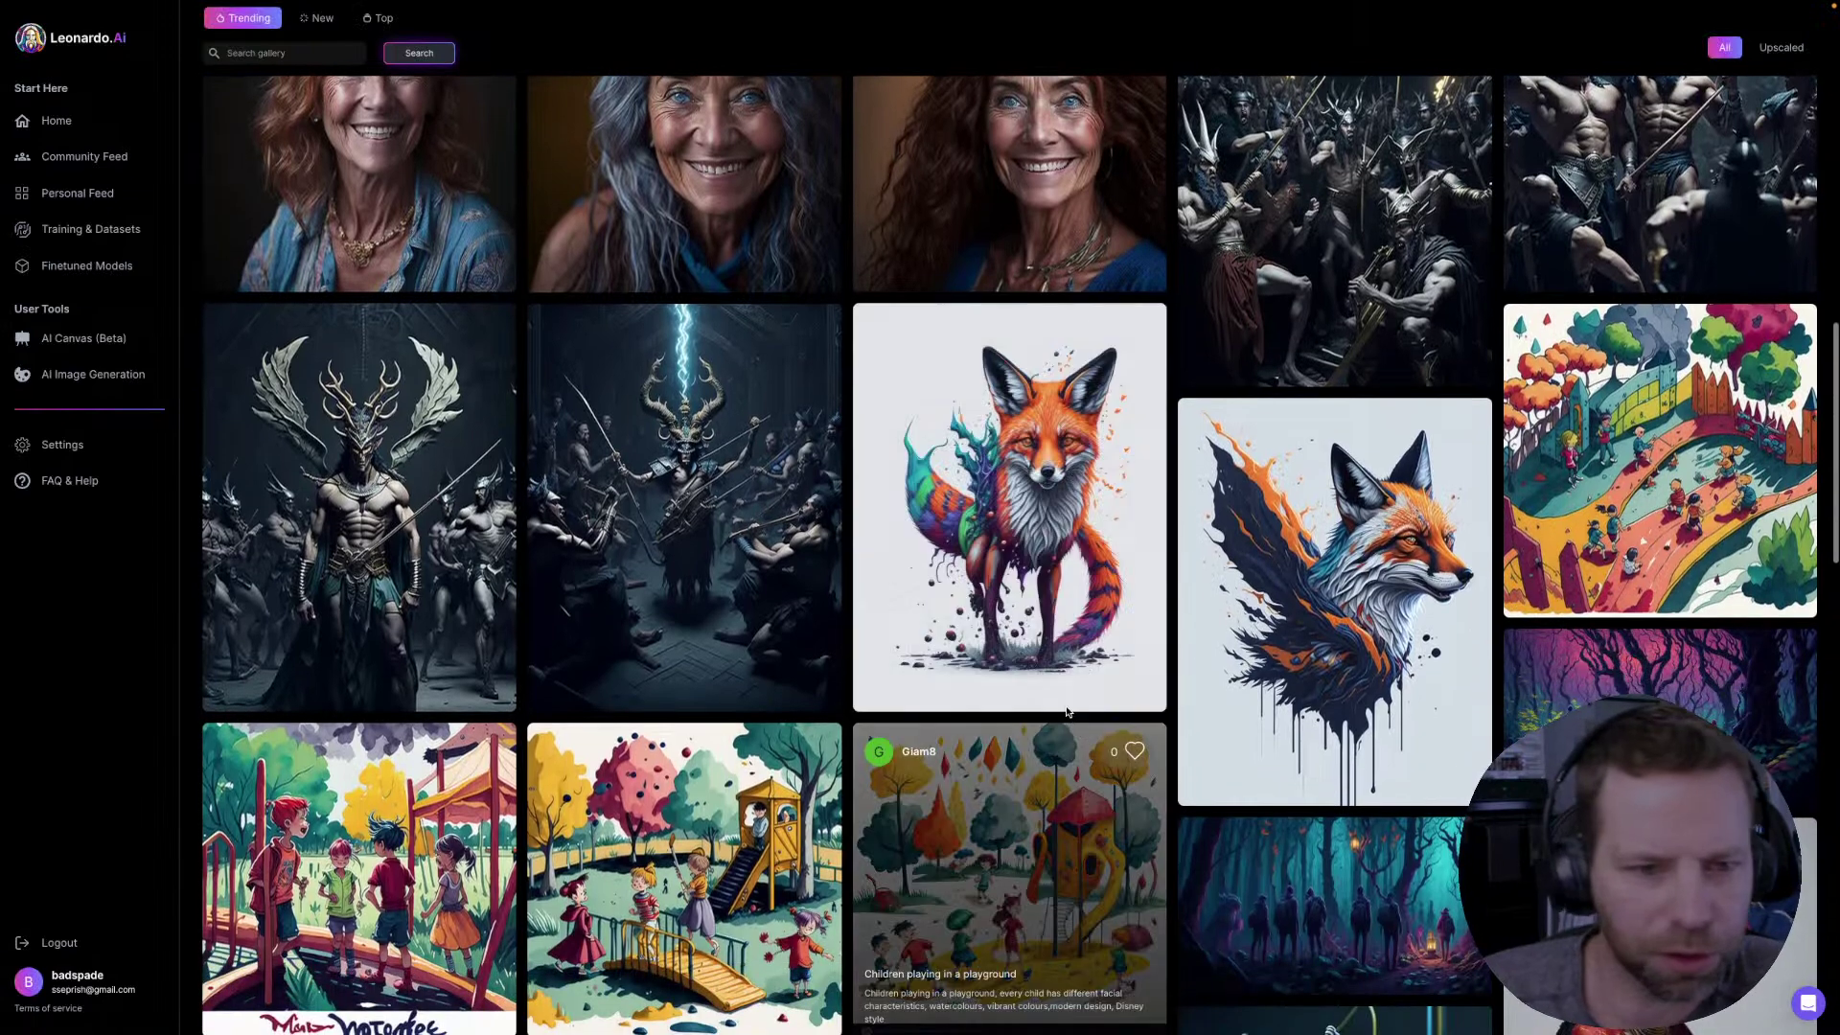
pyautogui.click(337, 490)
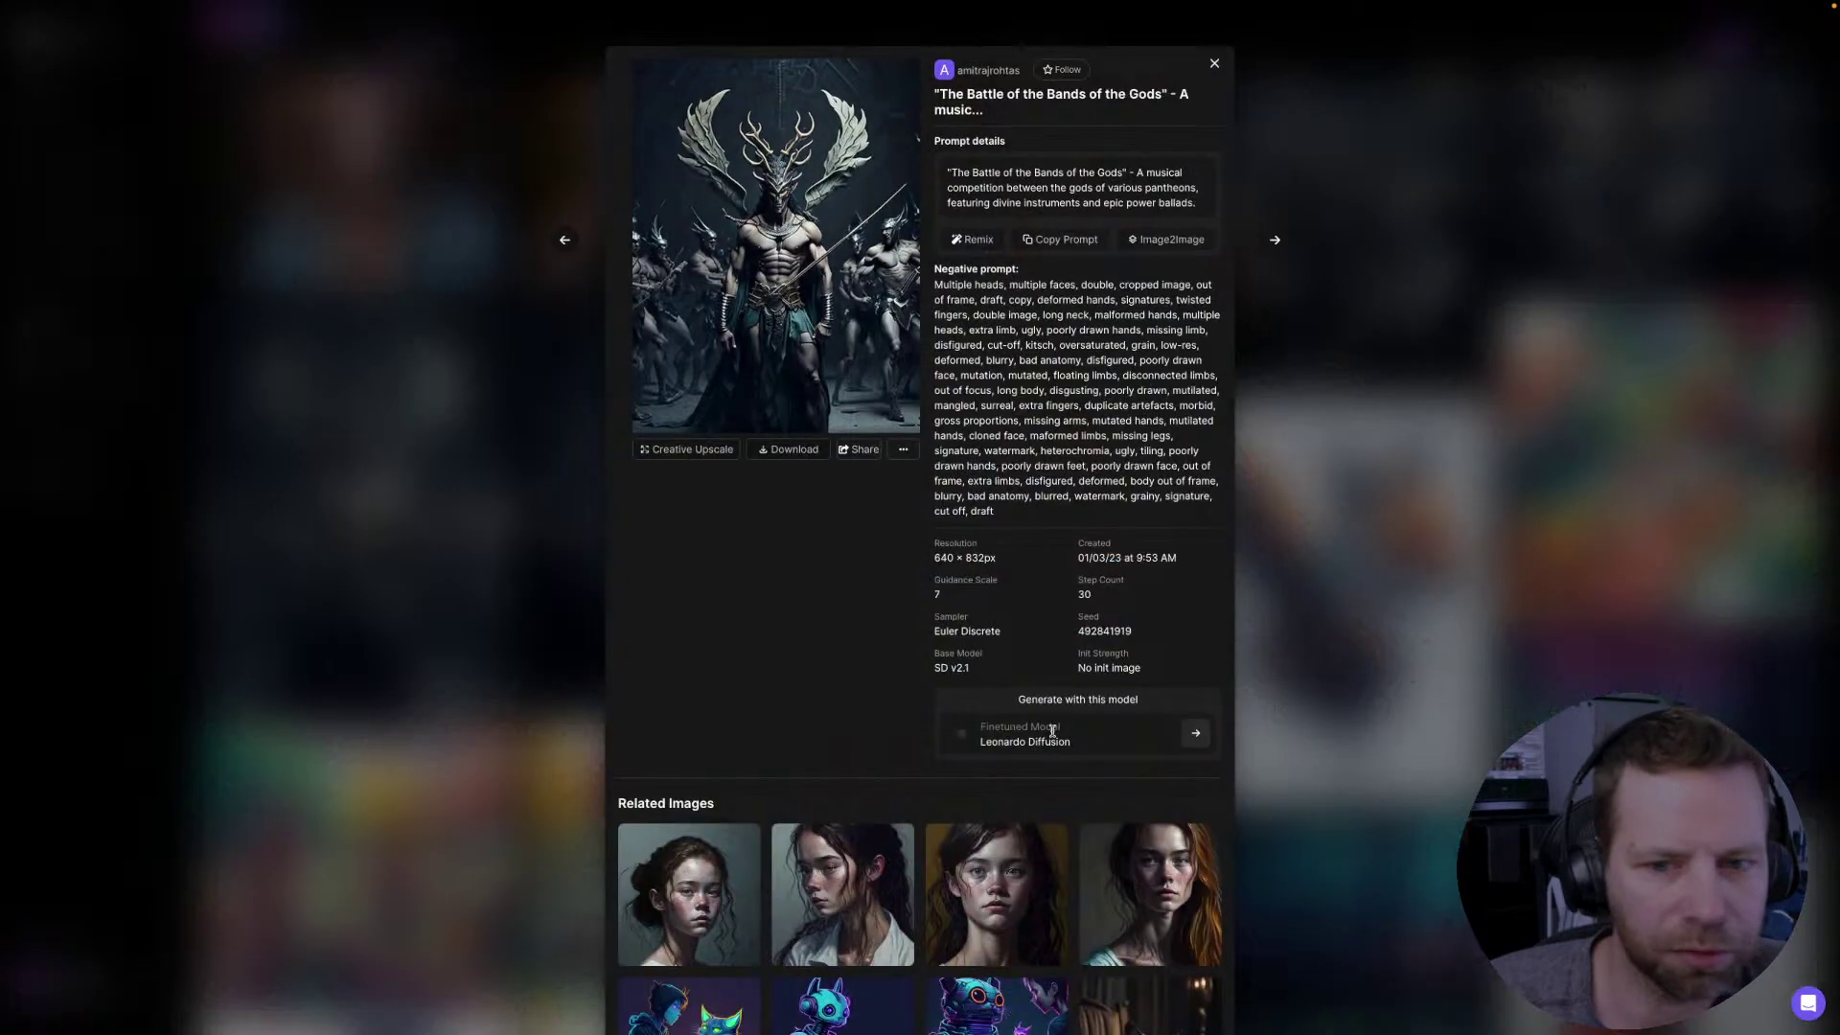
pyautogui.click(805, 233)
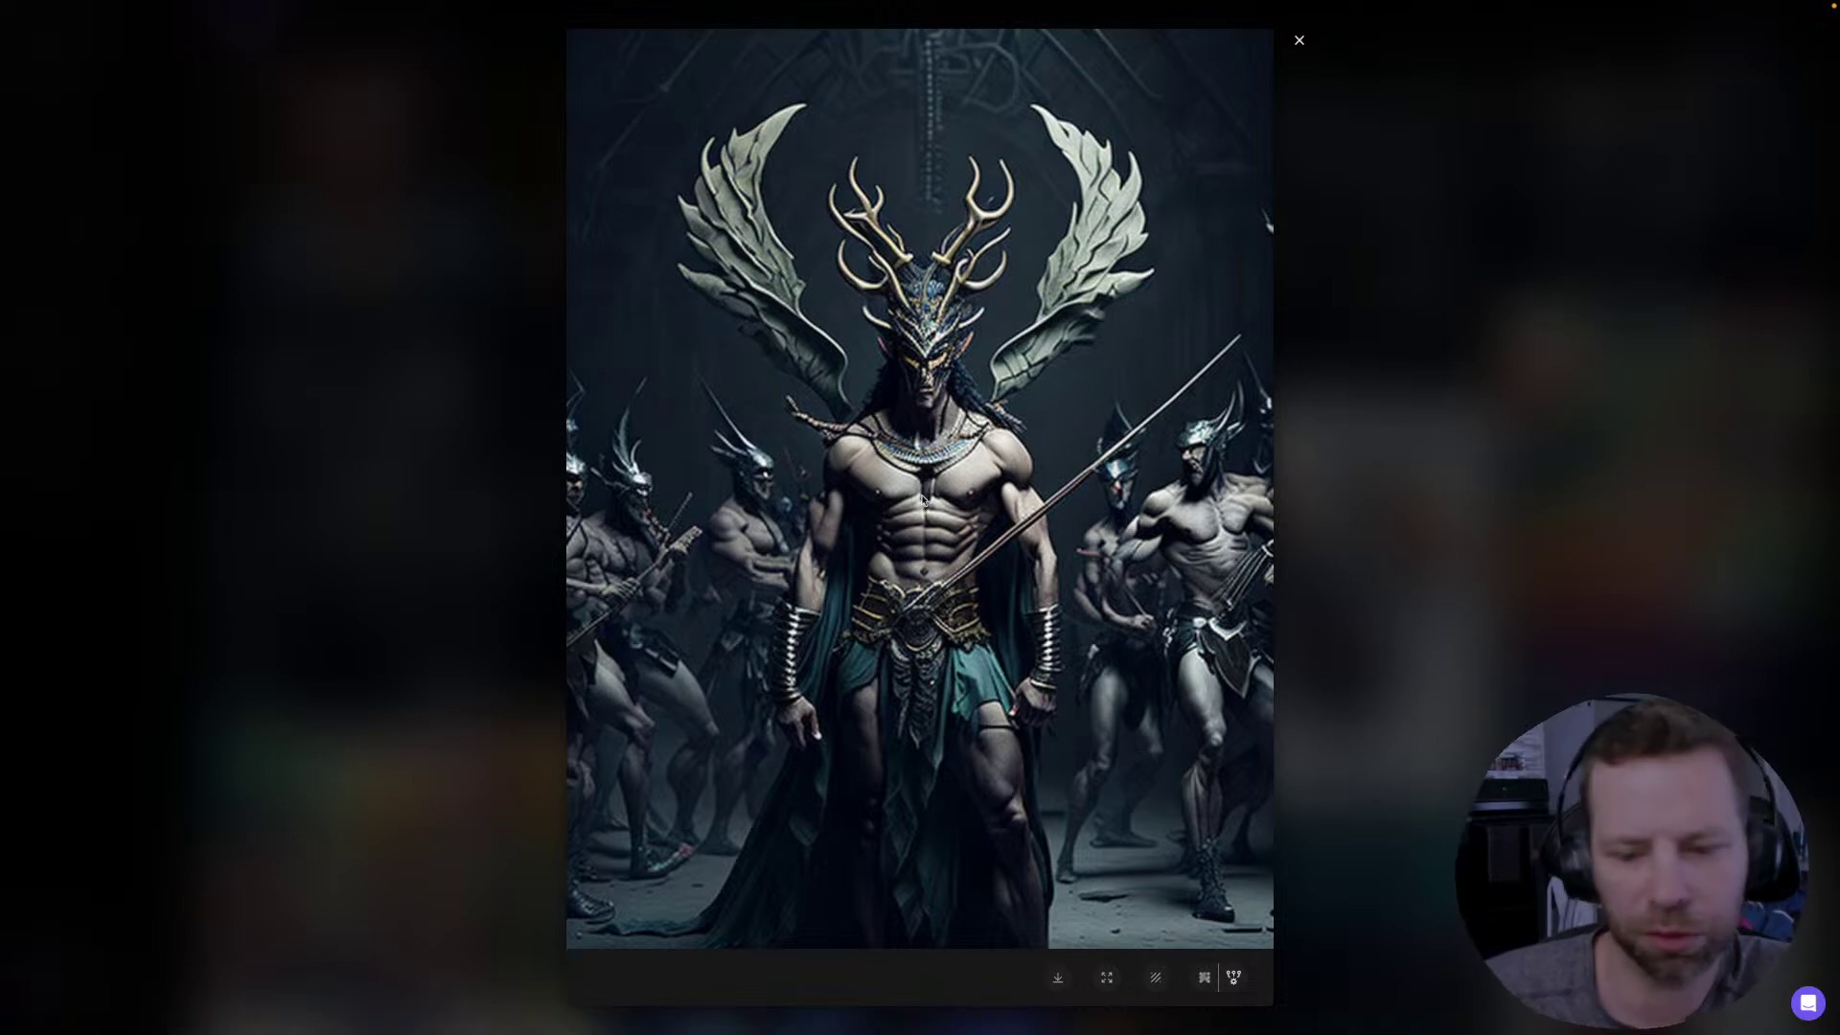
pyautogui.click(1300, 43)
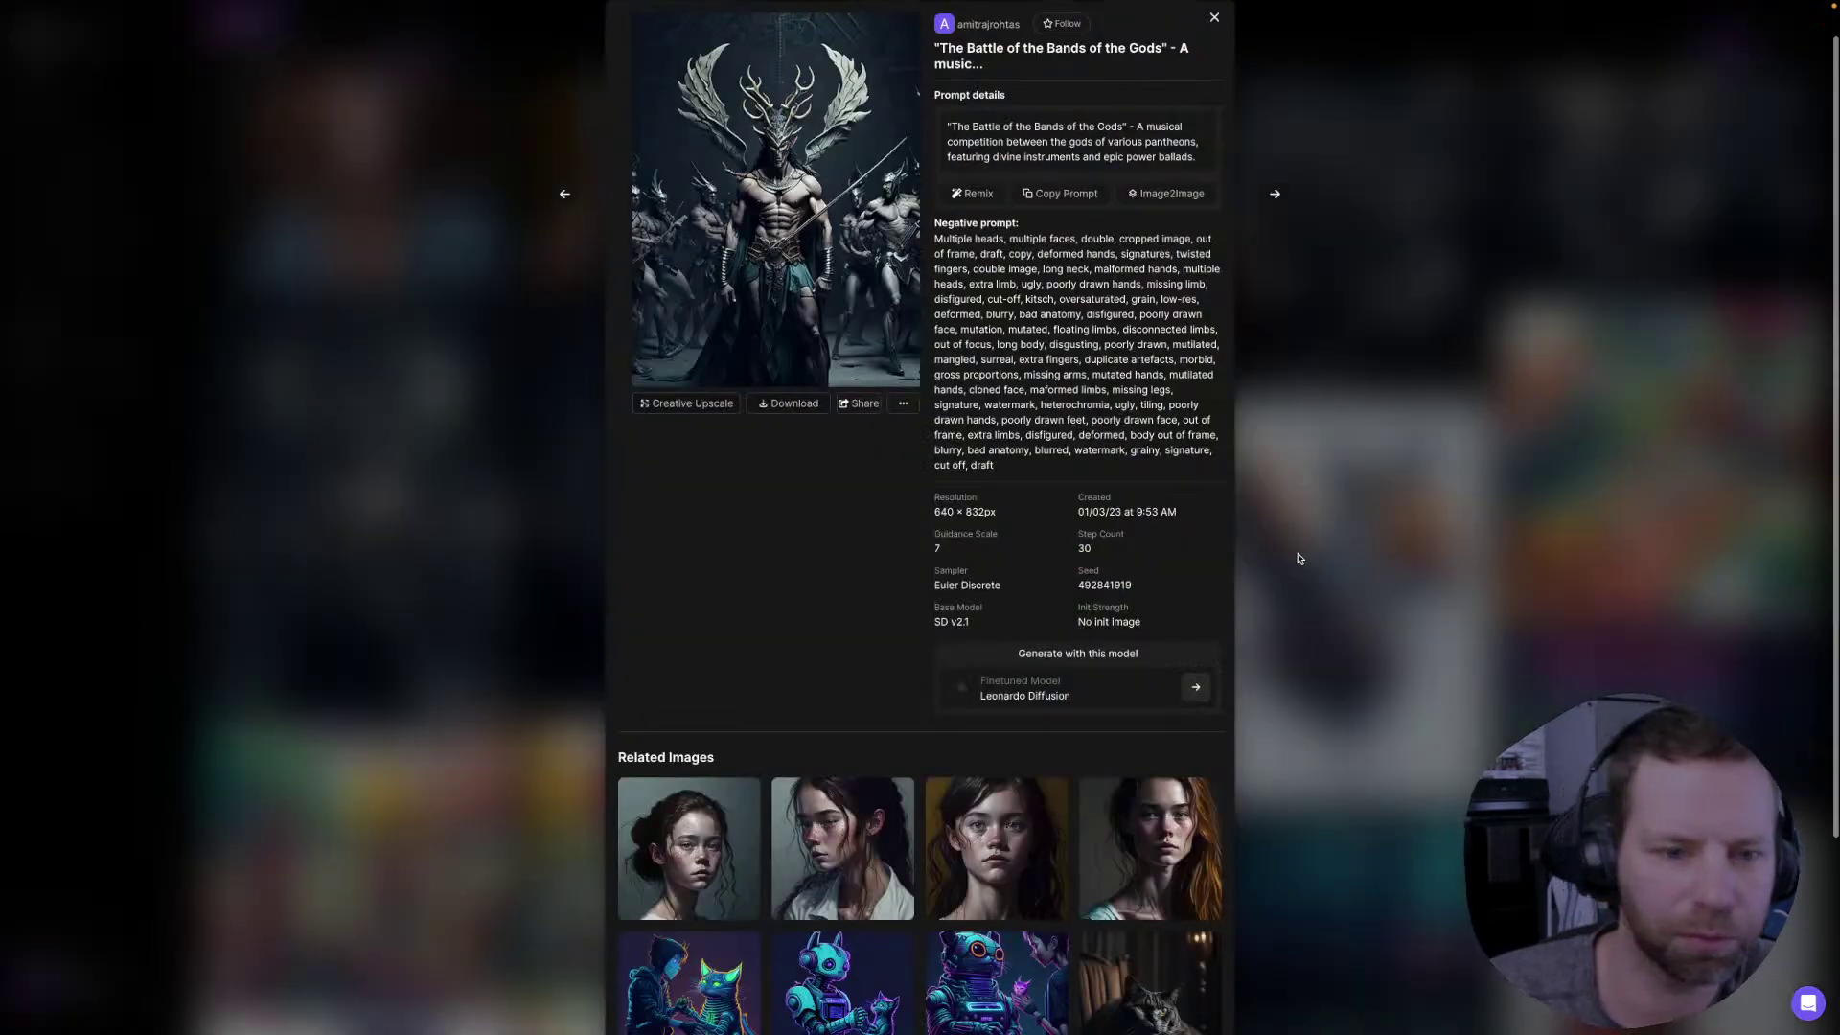
pyautogui.click(1212, 20)
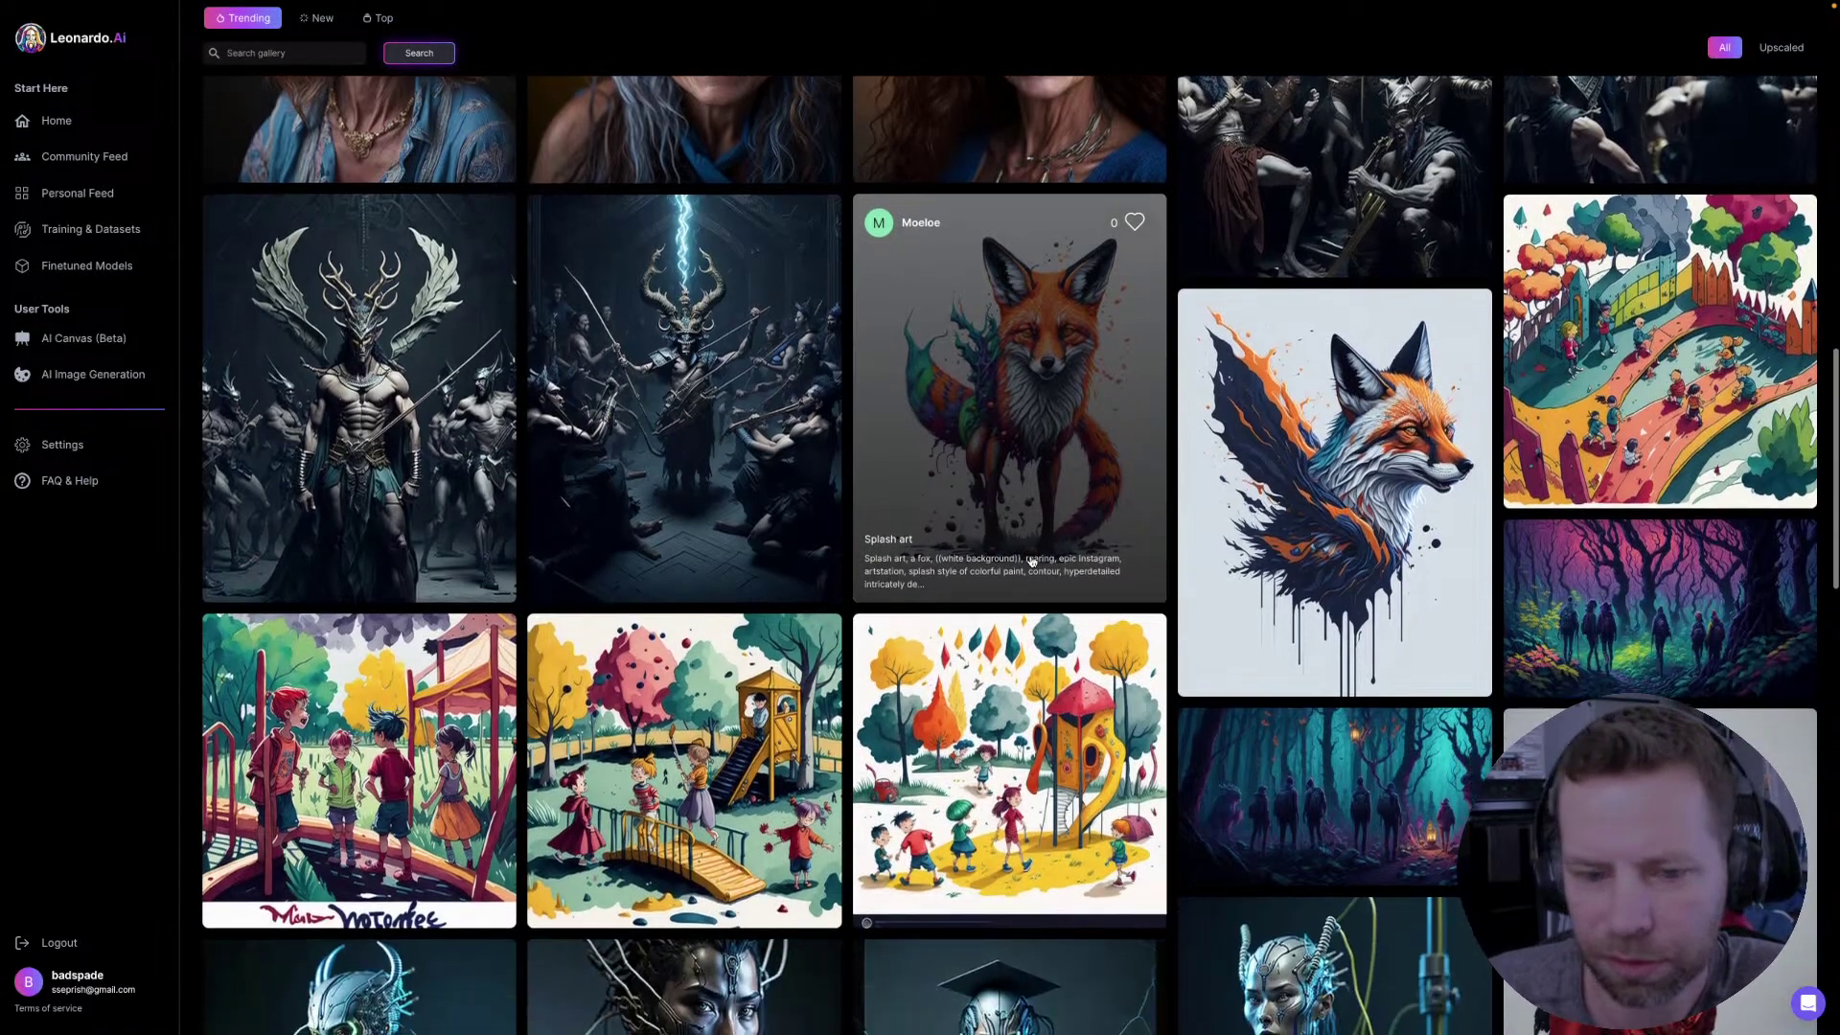
# - Examine the range of styles and subjects in the trending images made with Leonardo Diffusion
pyautogui.scroll(-4, 1031, 562)
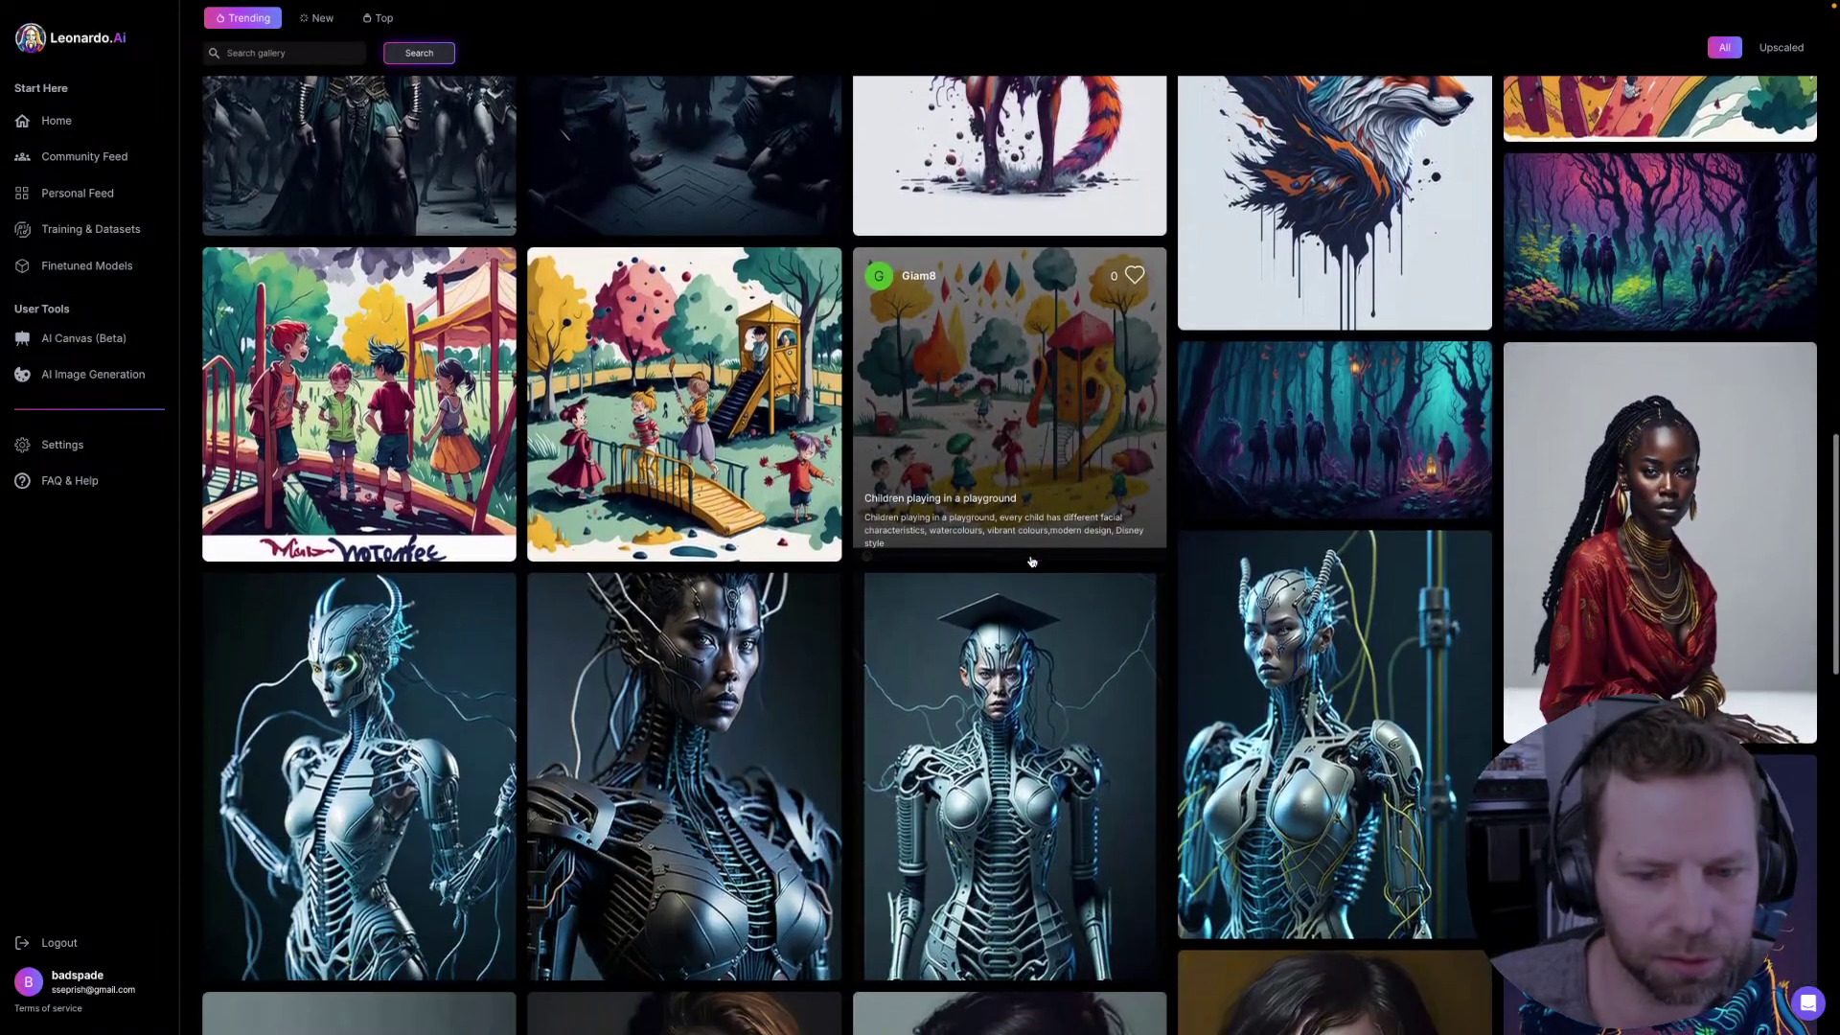
pyautogui.scroll(-3, 1031, 561)
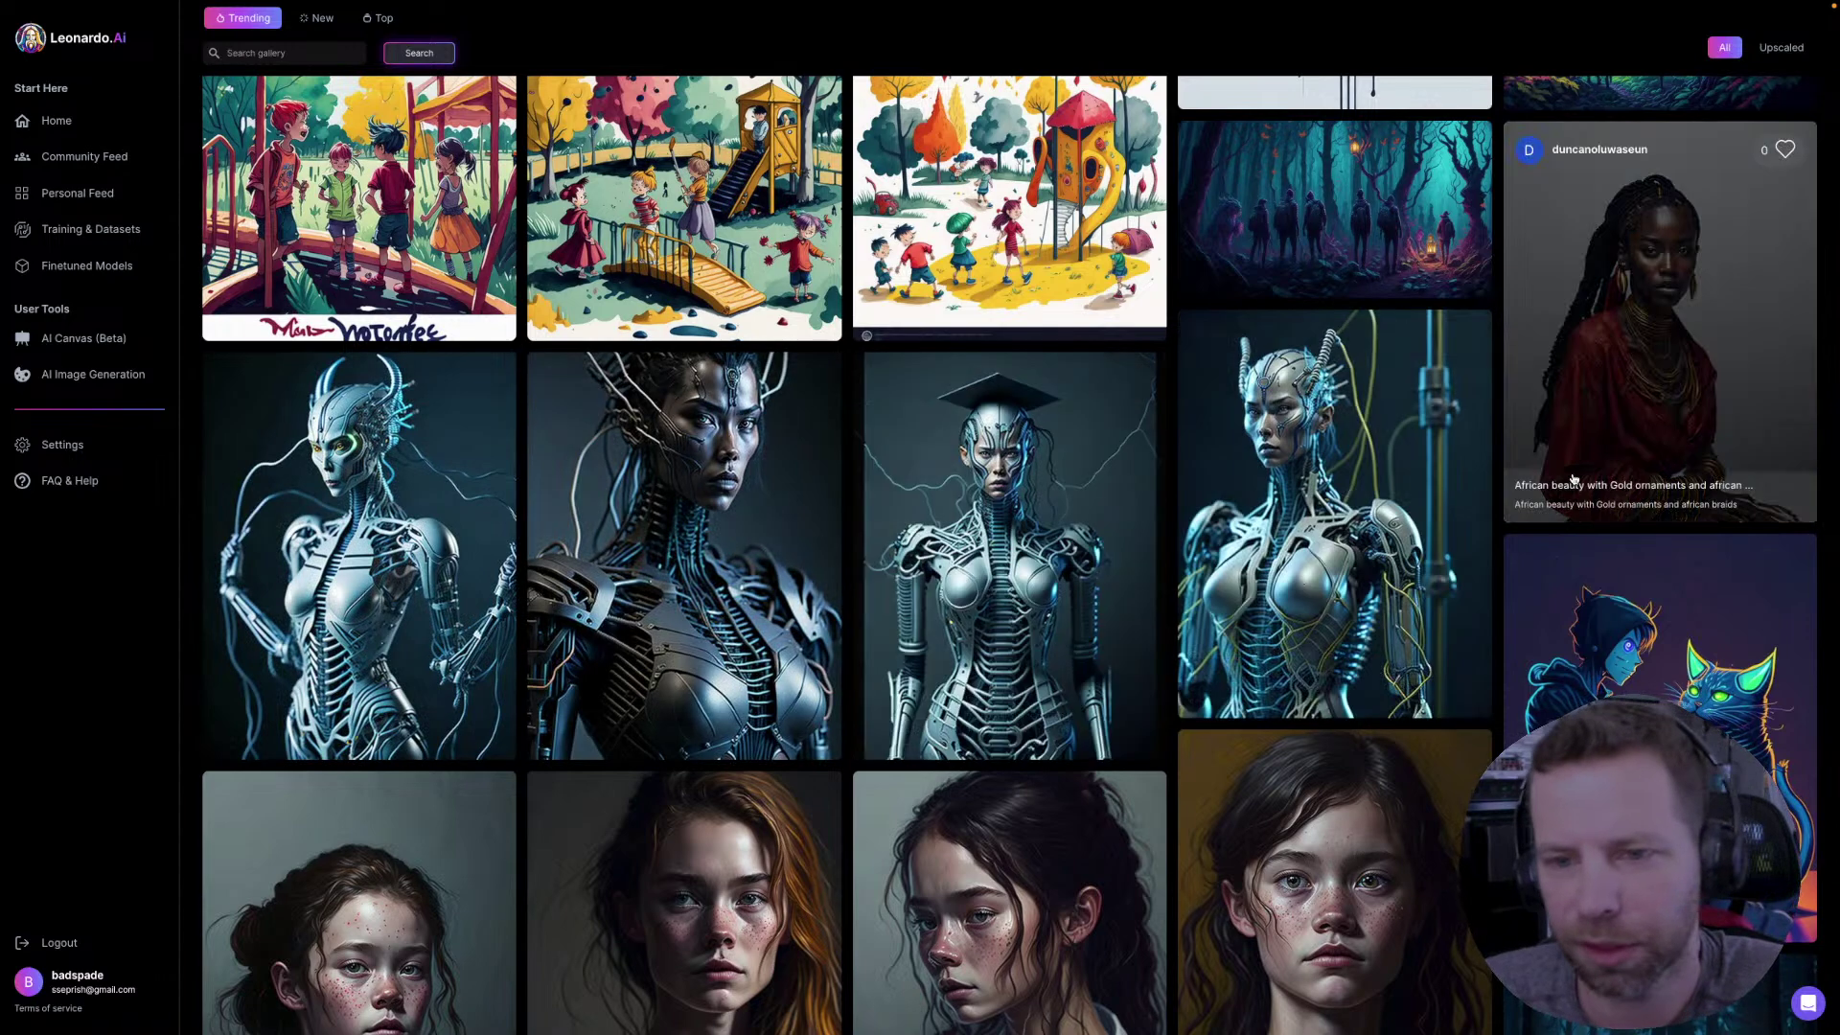
pyautogui.scroll(-3, 1607, 600)
pyautogui.scroll(-3, 1607, 600)
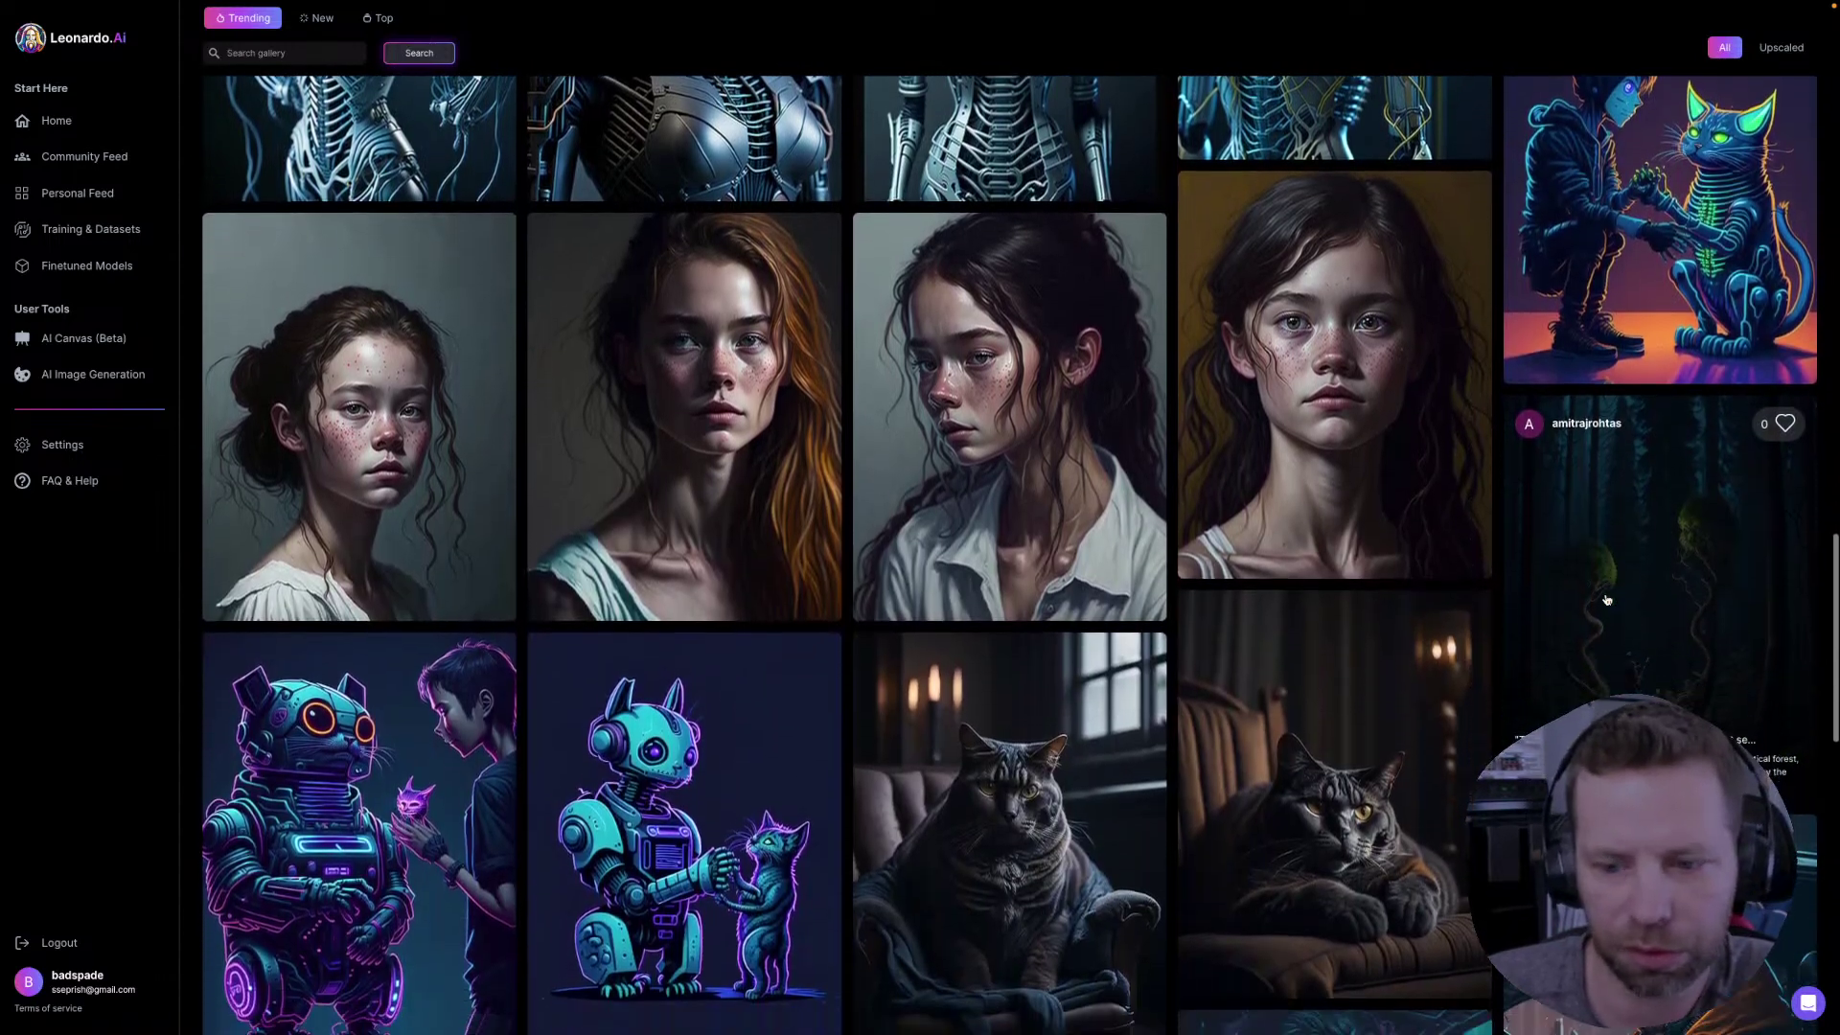
pyautogui.scroll(-3, 1482, 602)
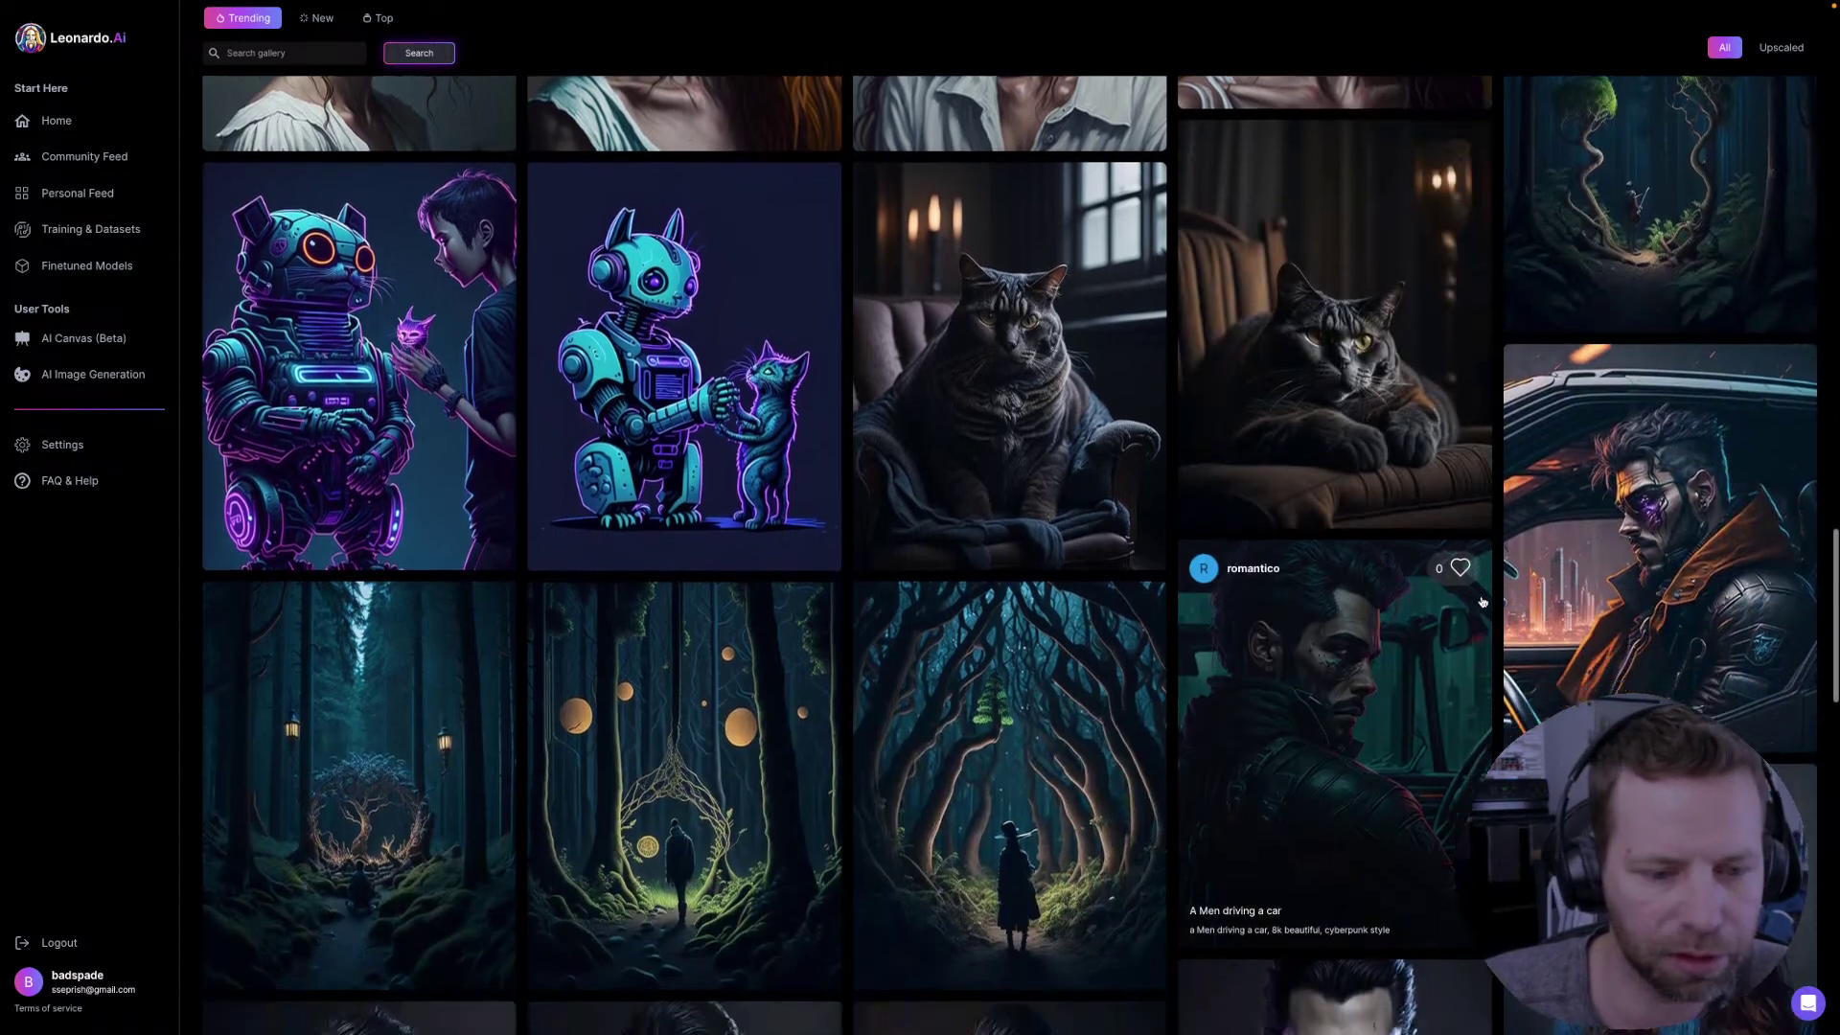
pyautogui.scroll(-3, 1564, 607)
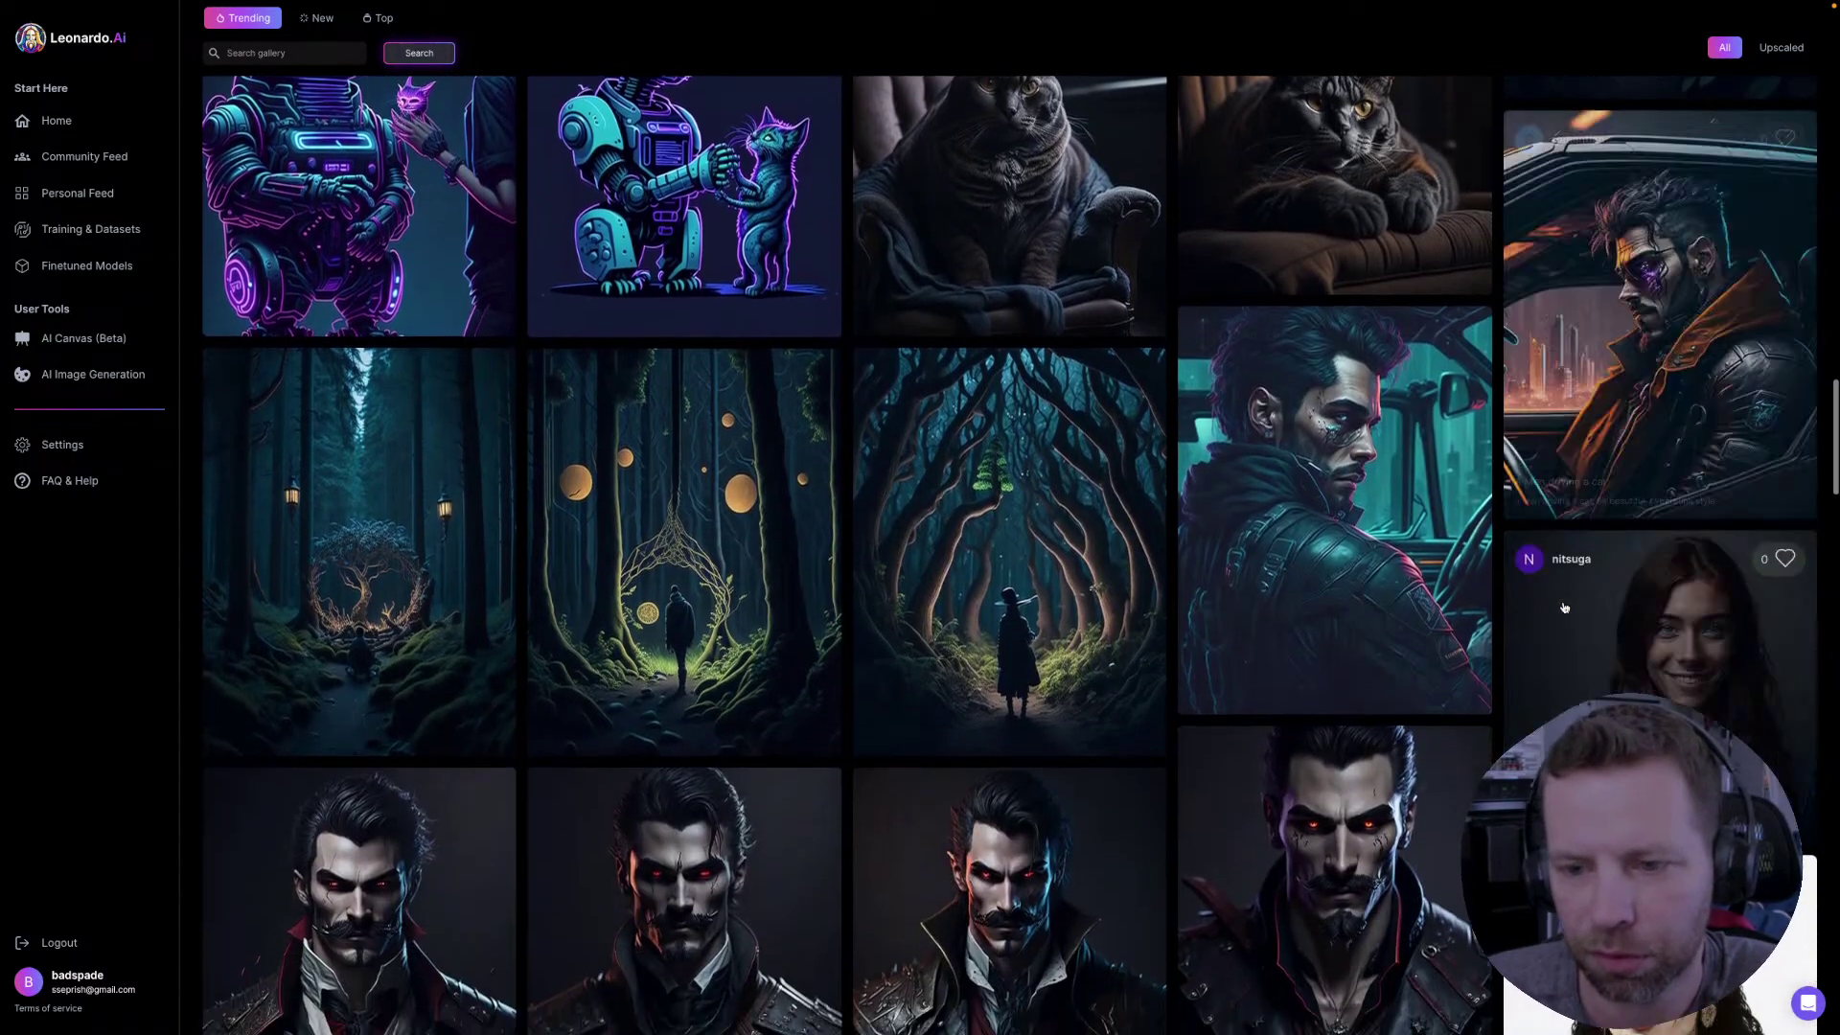
pyautogui.scroll(-3, 1564, 607)
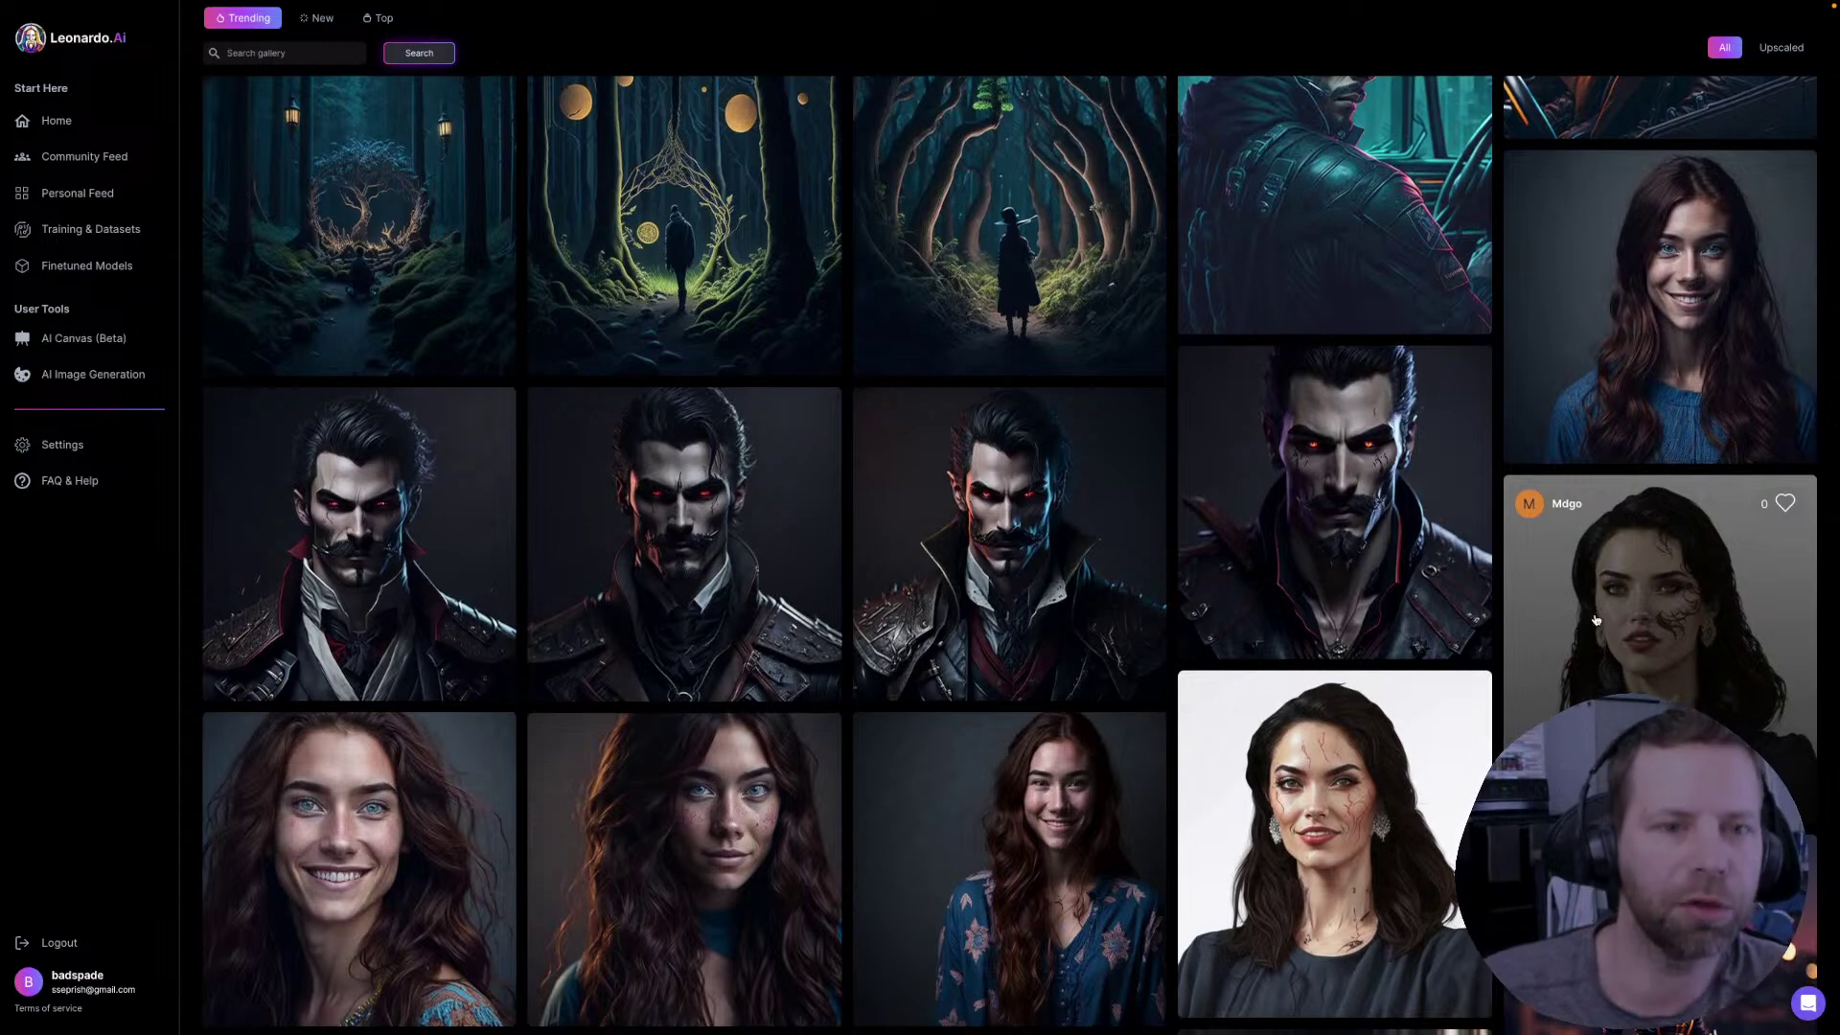
pyautogui.scroll(3, 1332, 556)
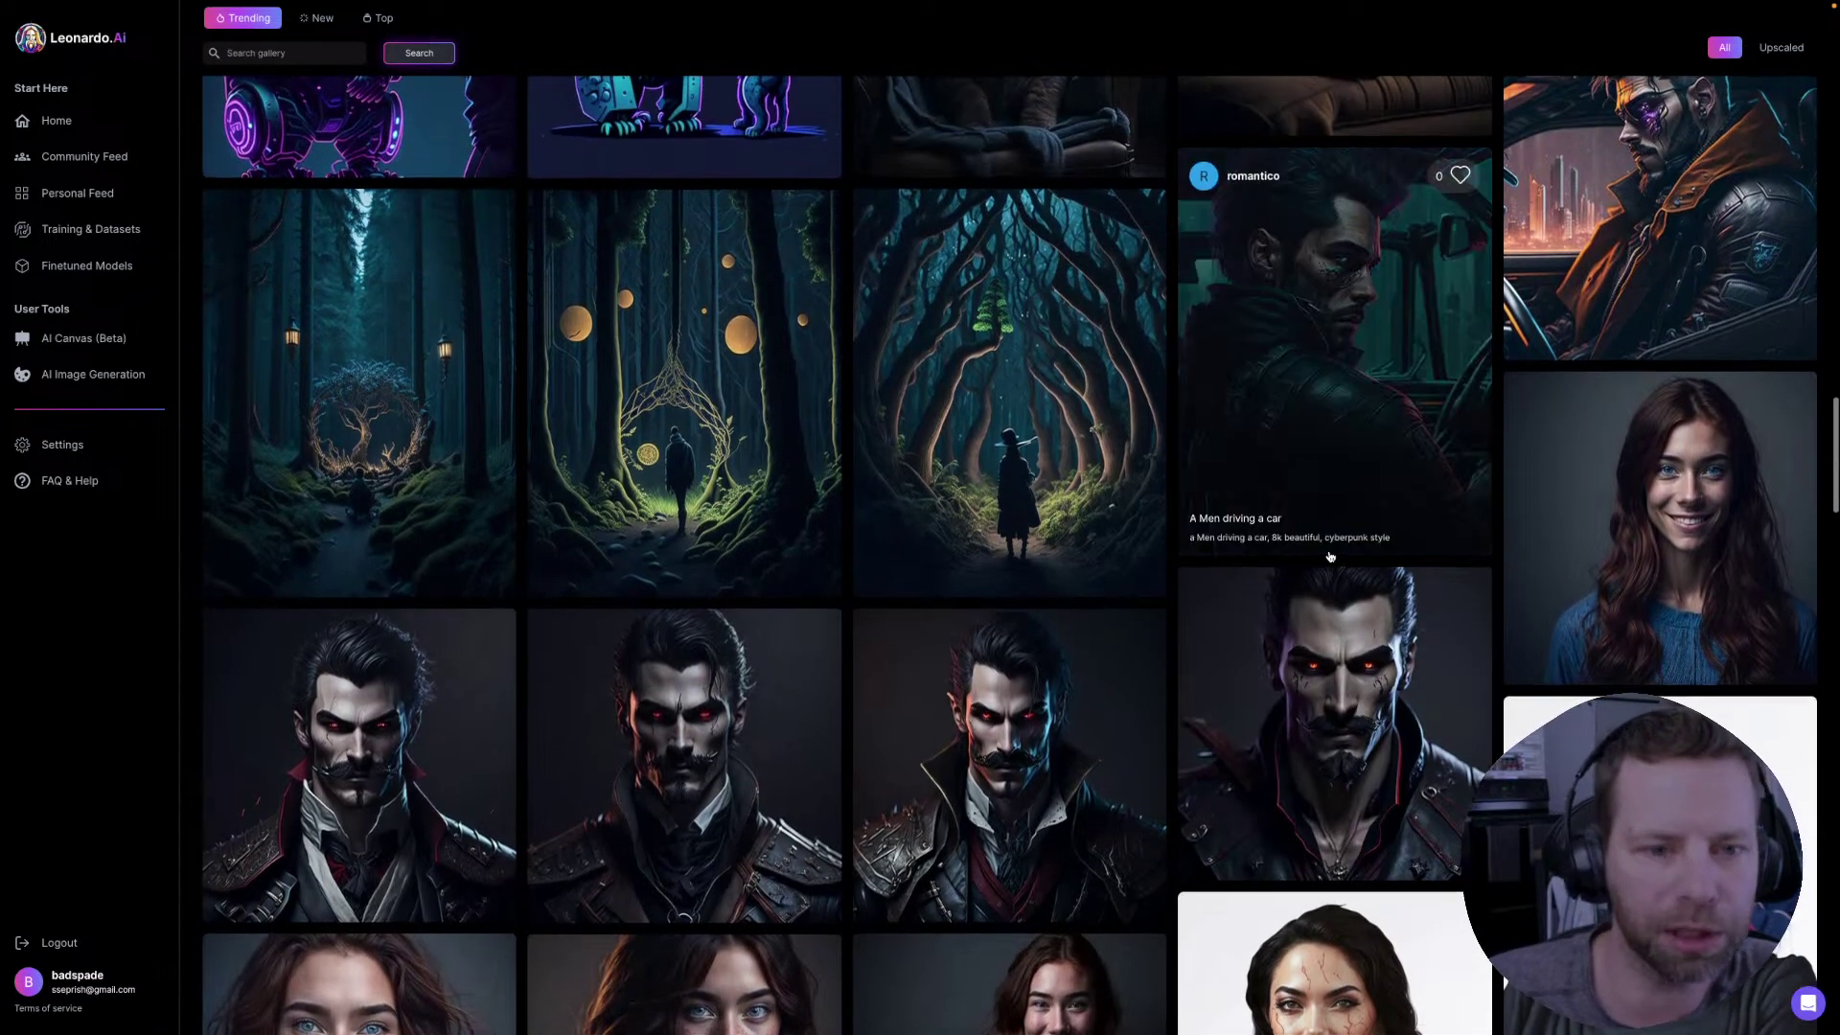
pyautogui.scroll(1, 1330, 556)
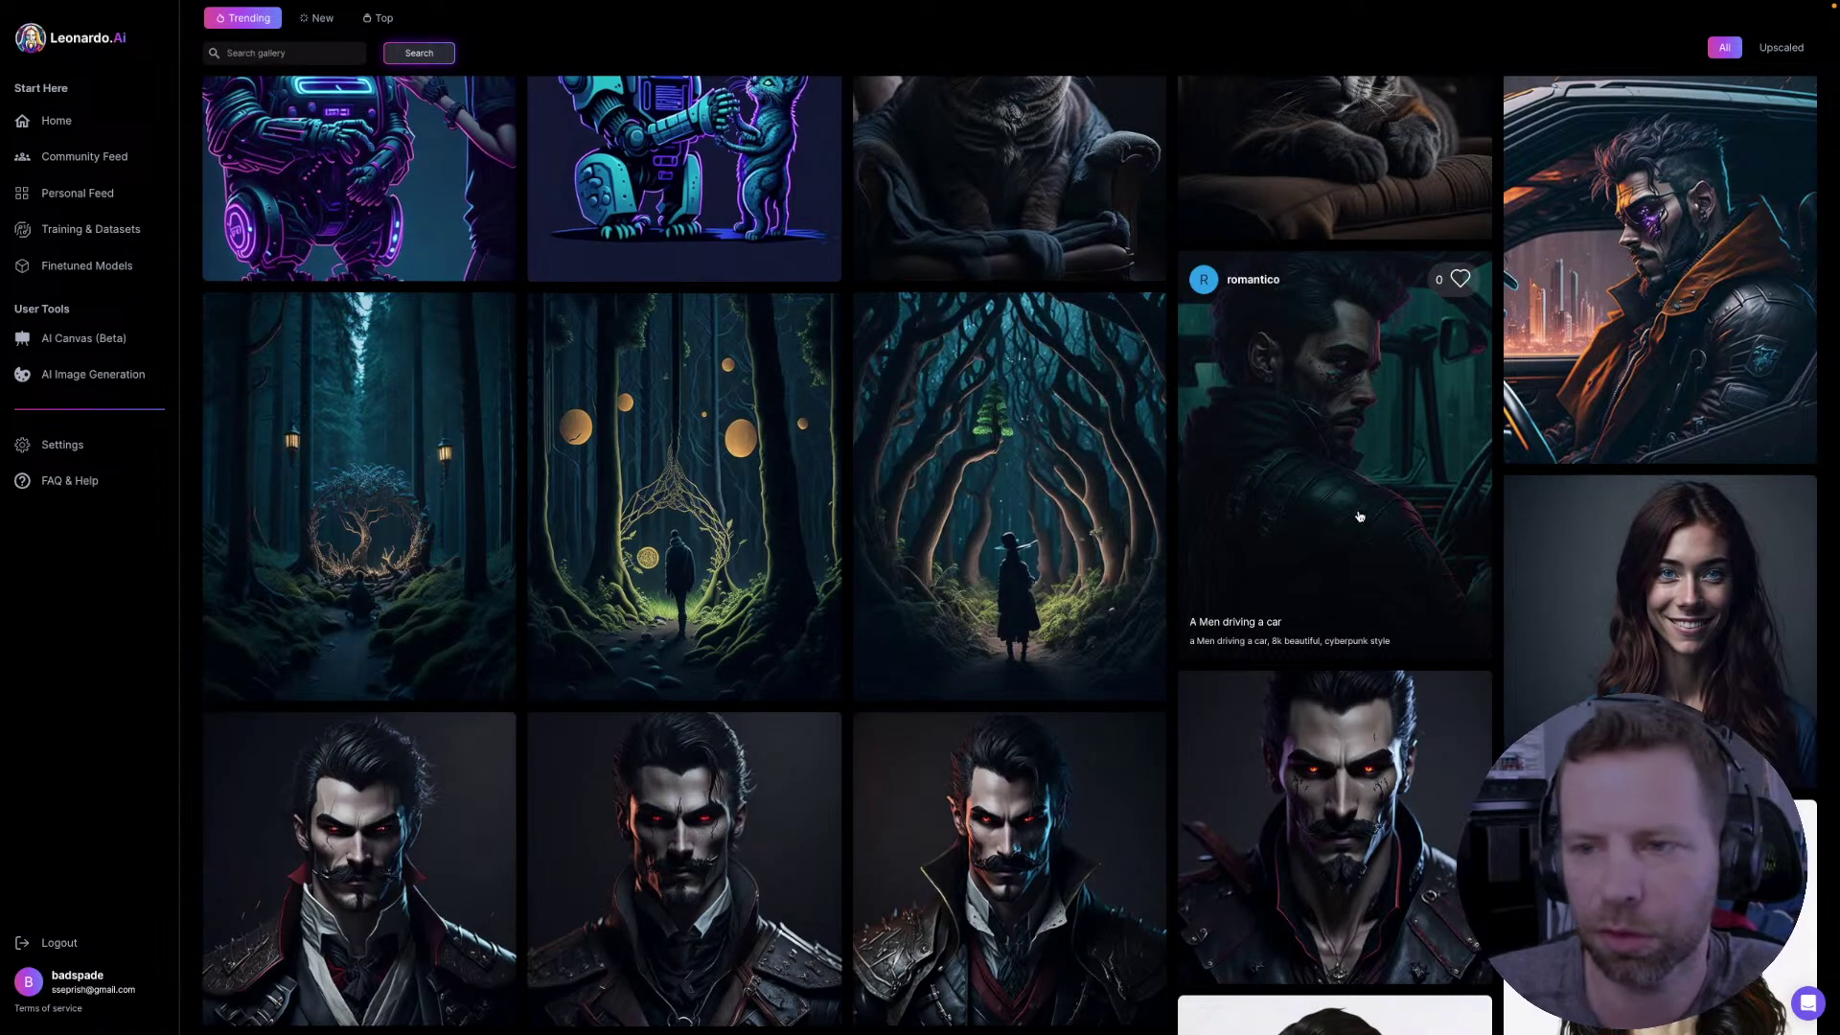
# - Inspect the prompt details and enlarged view of "The Enchanted Forest" image with the two lanterns and glowing tree, then close it
pyautogui.click(375, 494)
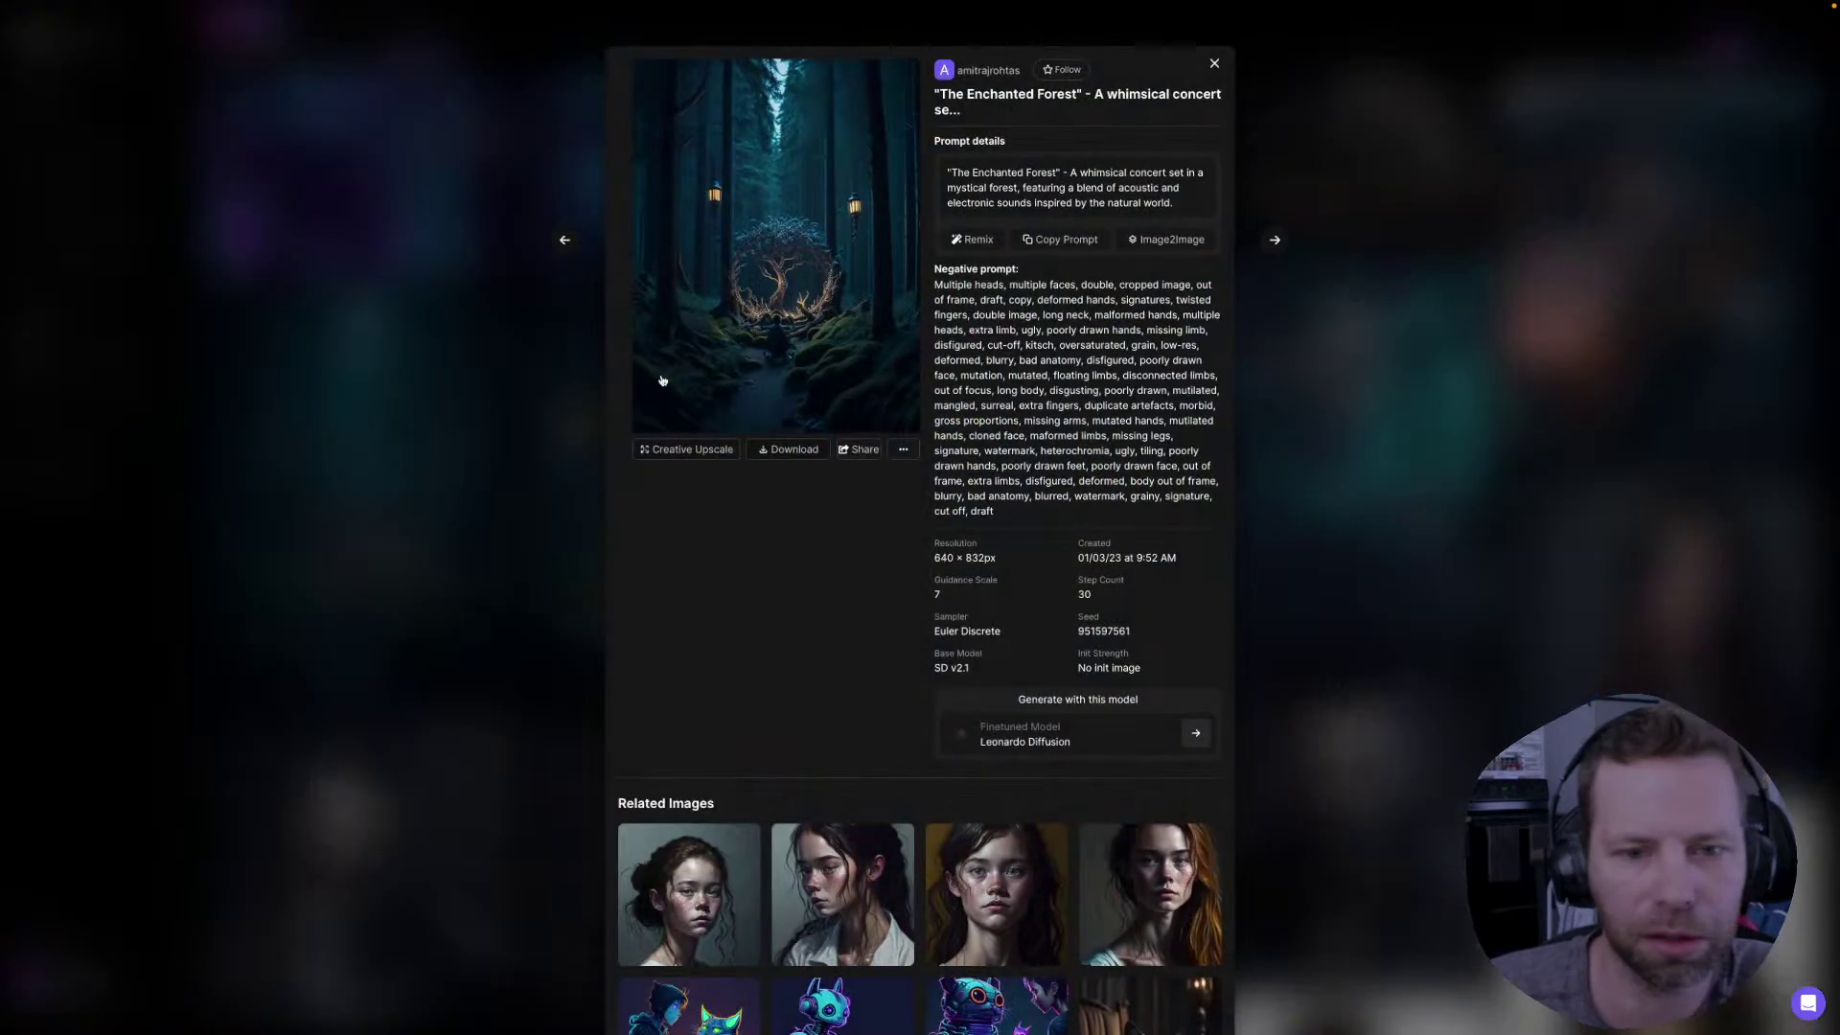
pyautogui.click(710, 301)
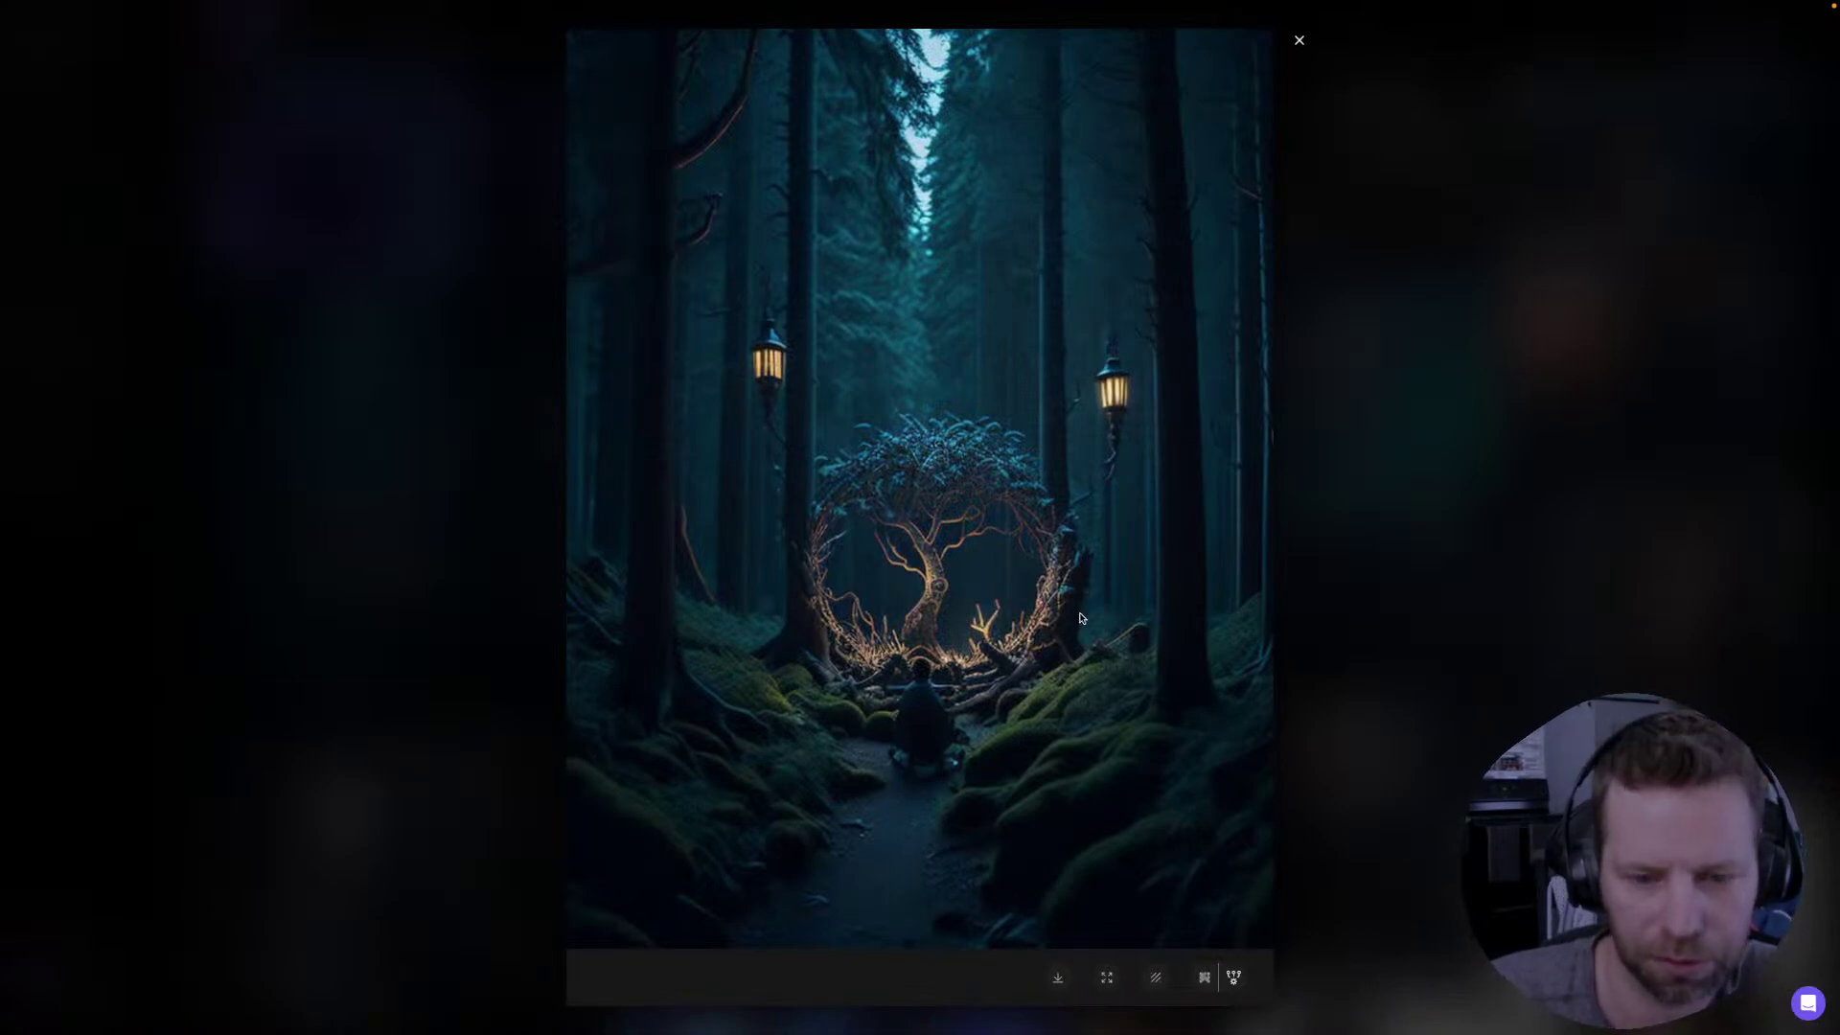
pyautogui.click(1409, 526)
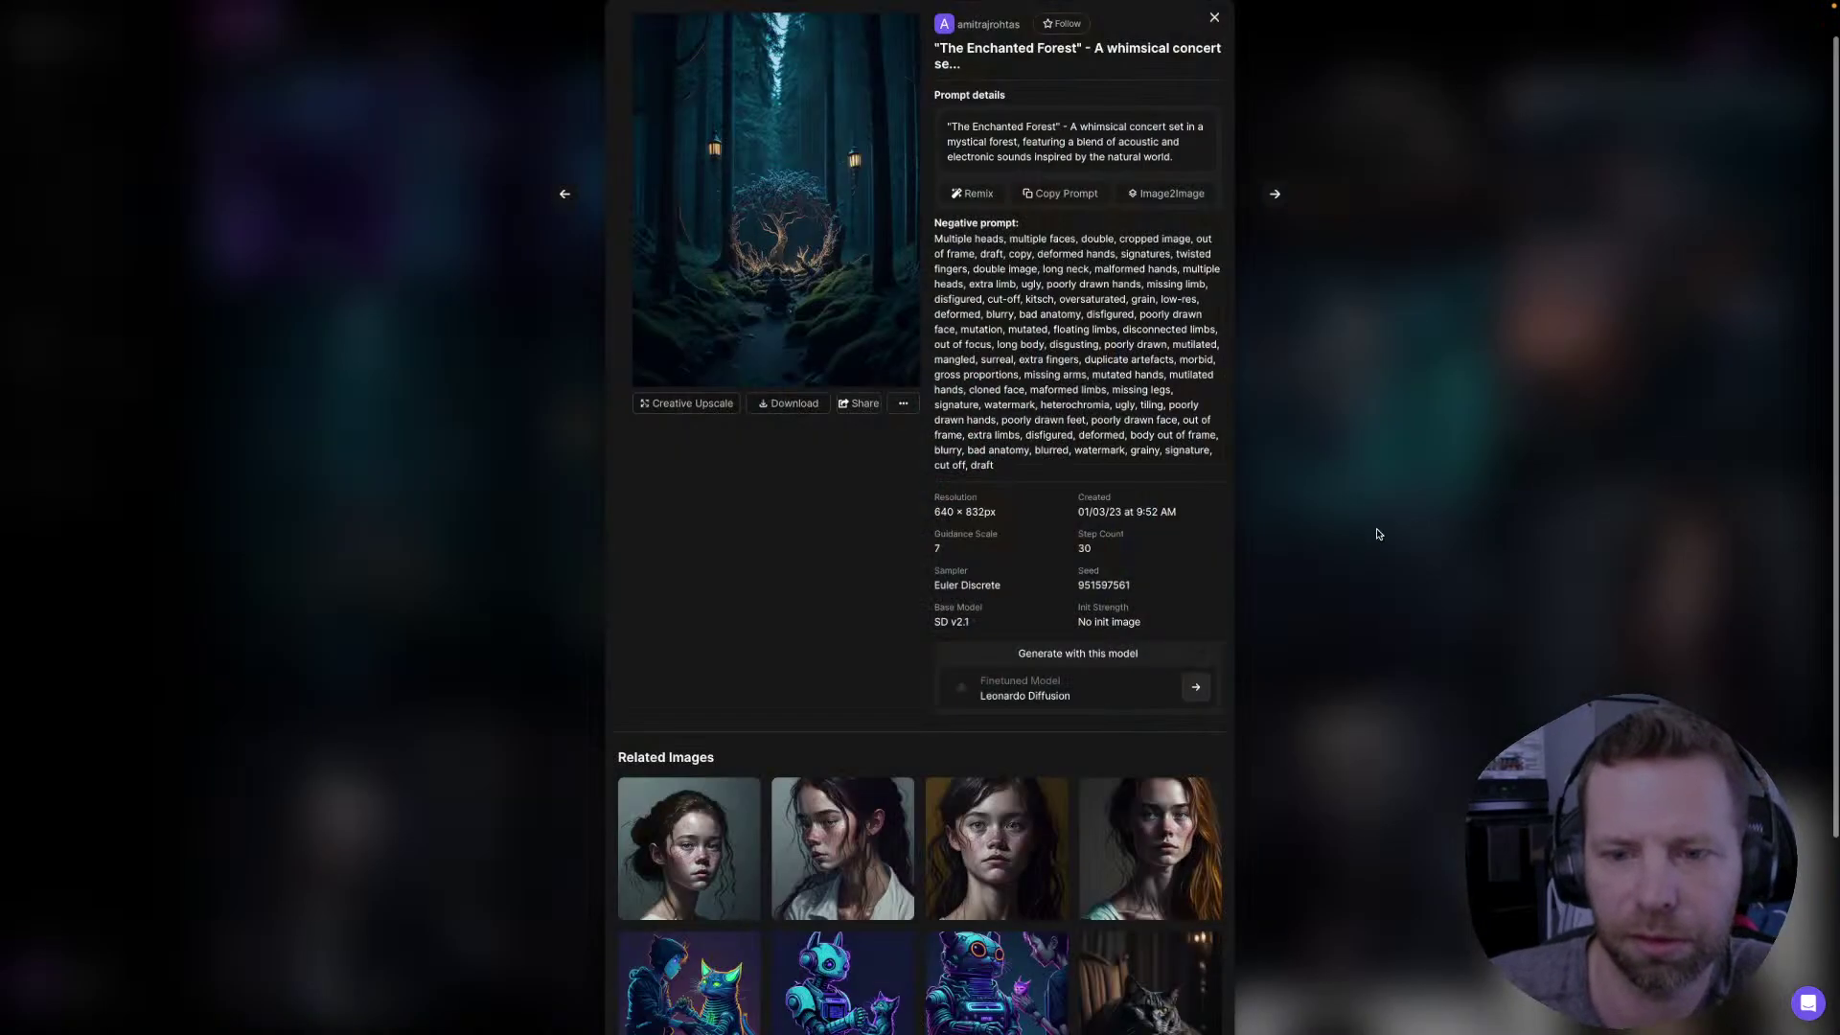
pyautogui.click(1214, 20)
# - Review more of the model's gallery below the forest images, down to the sports cars splashing through water
pyautogui.scroll(-3, 994, 673)
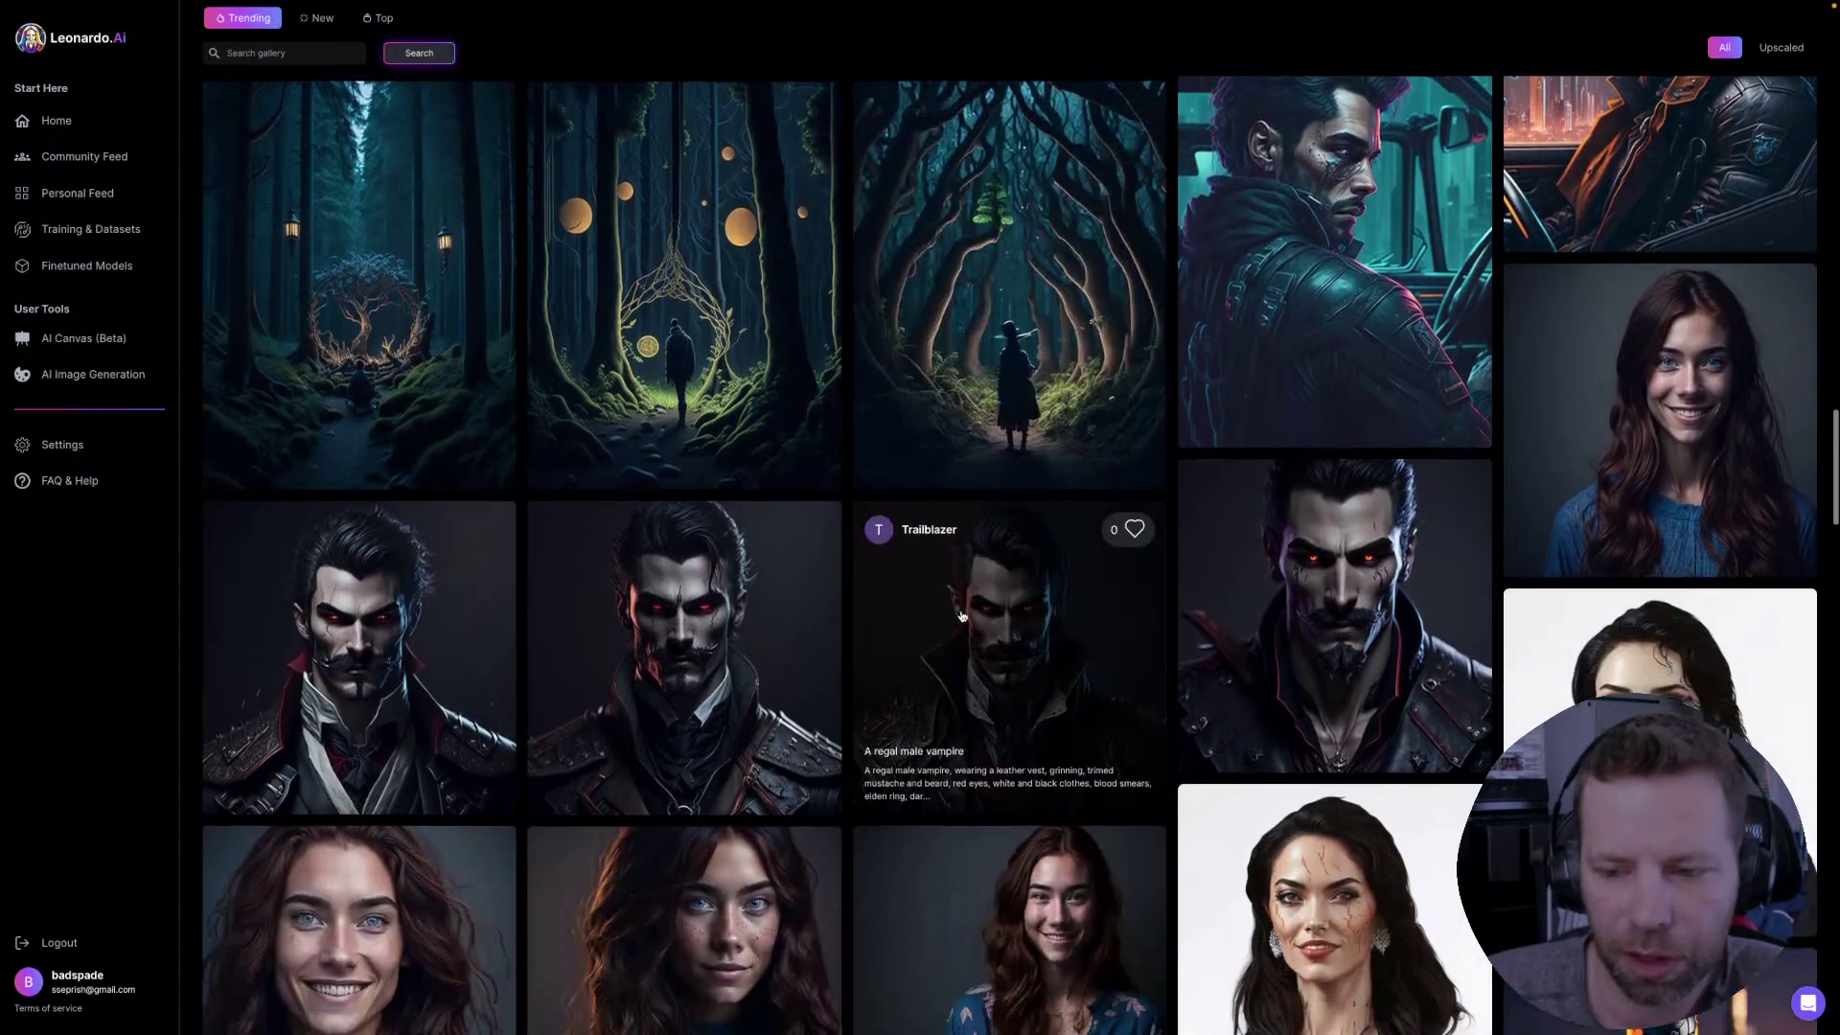
pyautogui.scroll(-6, 994, 673)
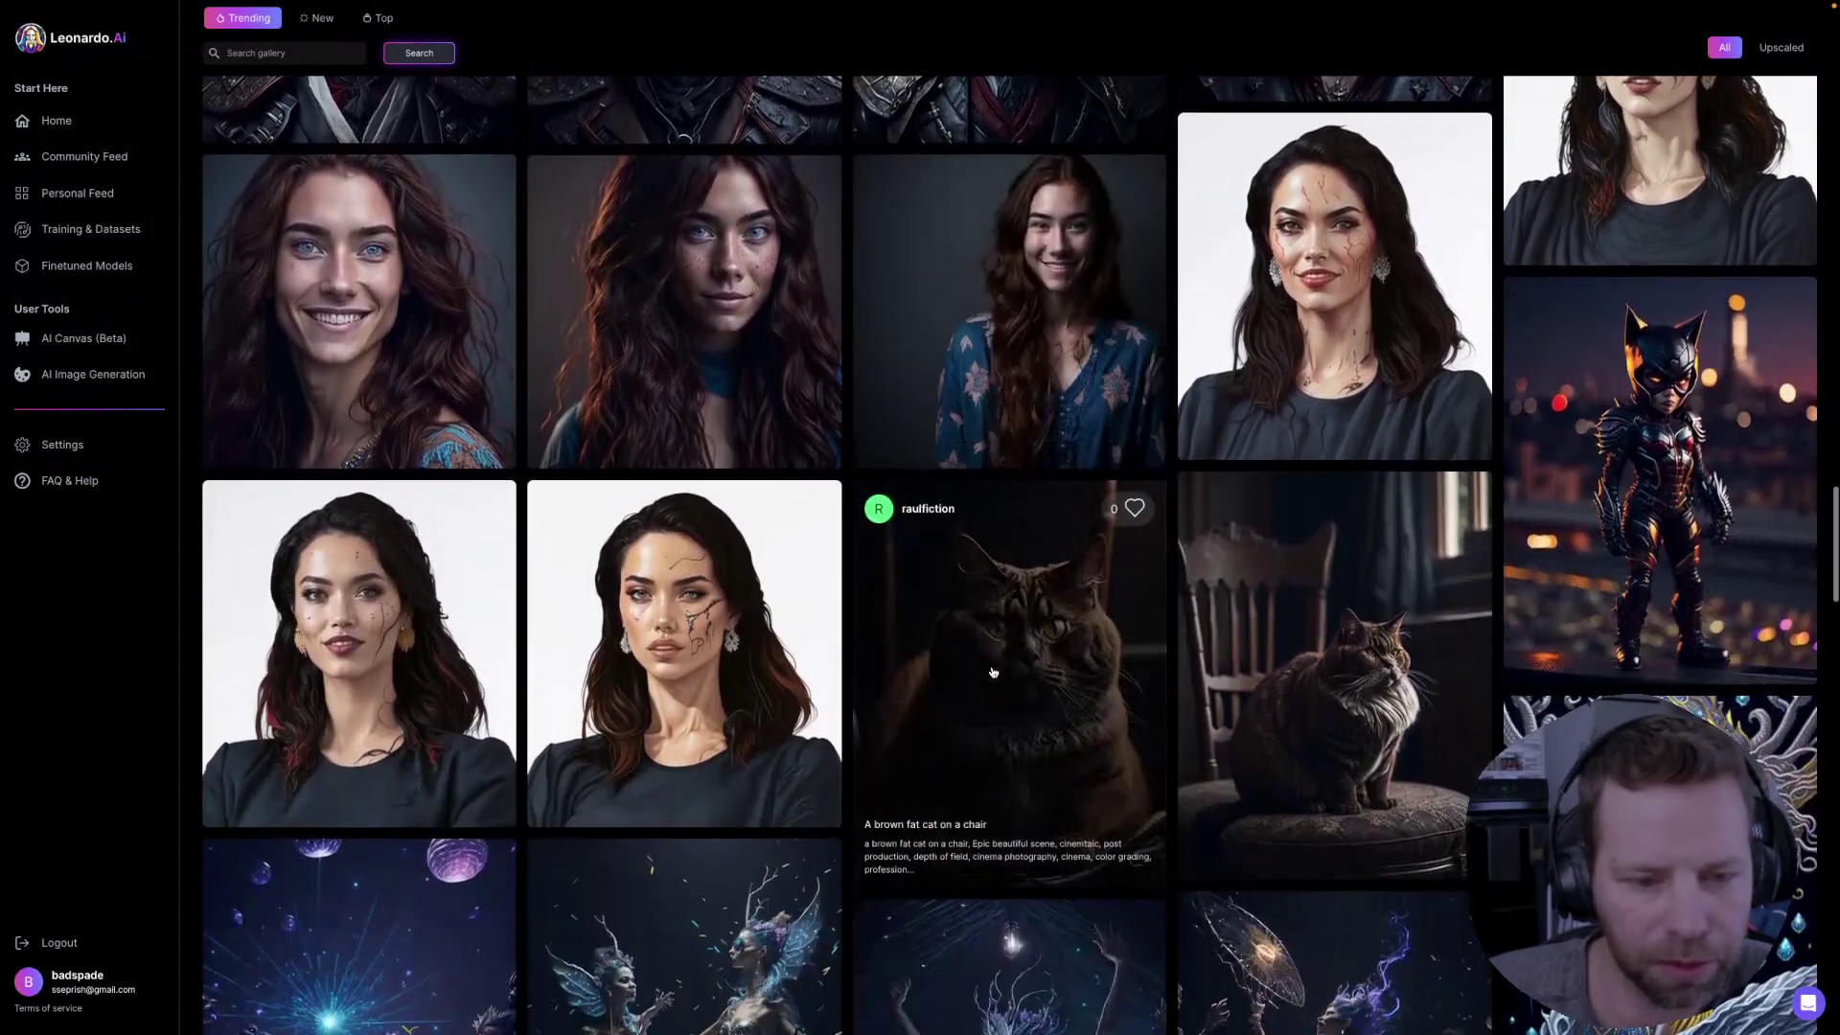
pyautogui.scroll(-5, 994, 673)
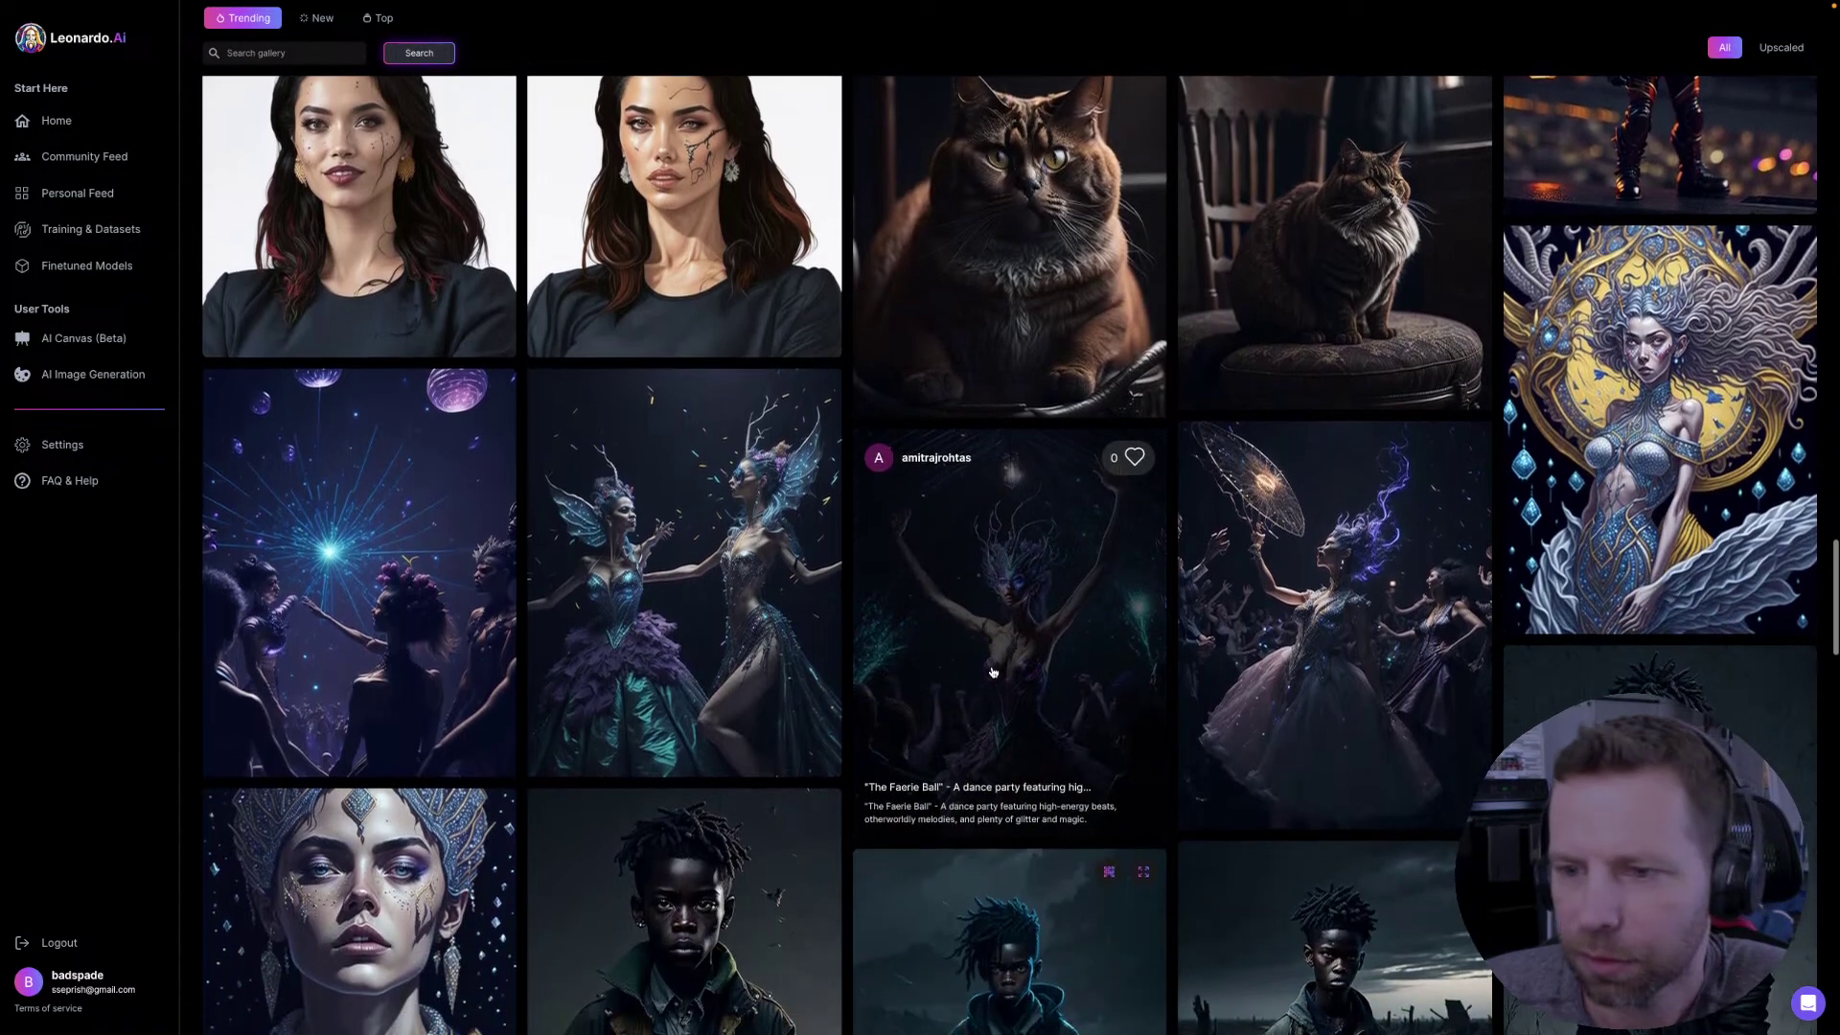
pyautogui.scroll(-7, 994, 673)
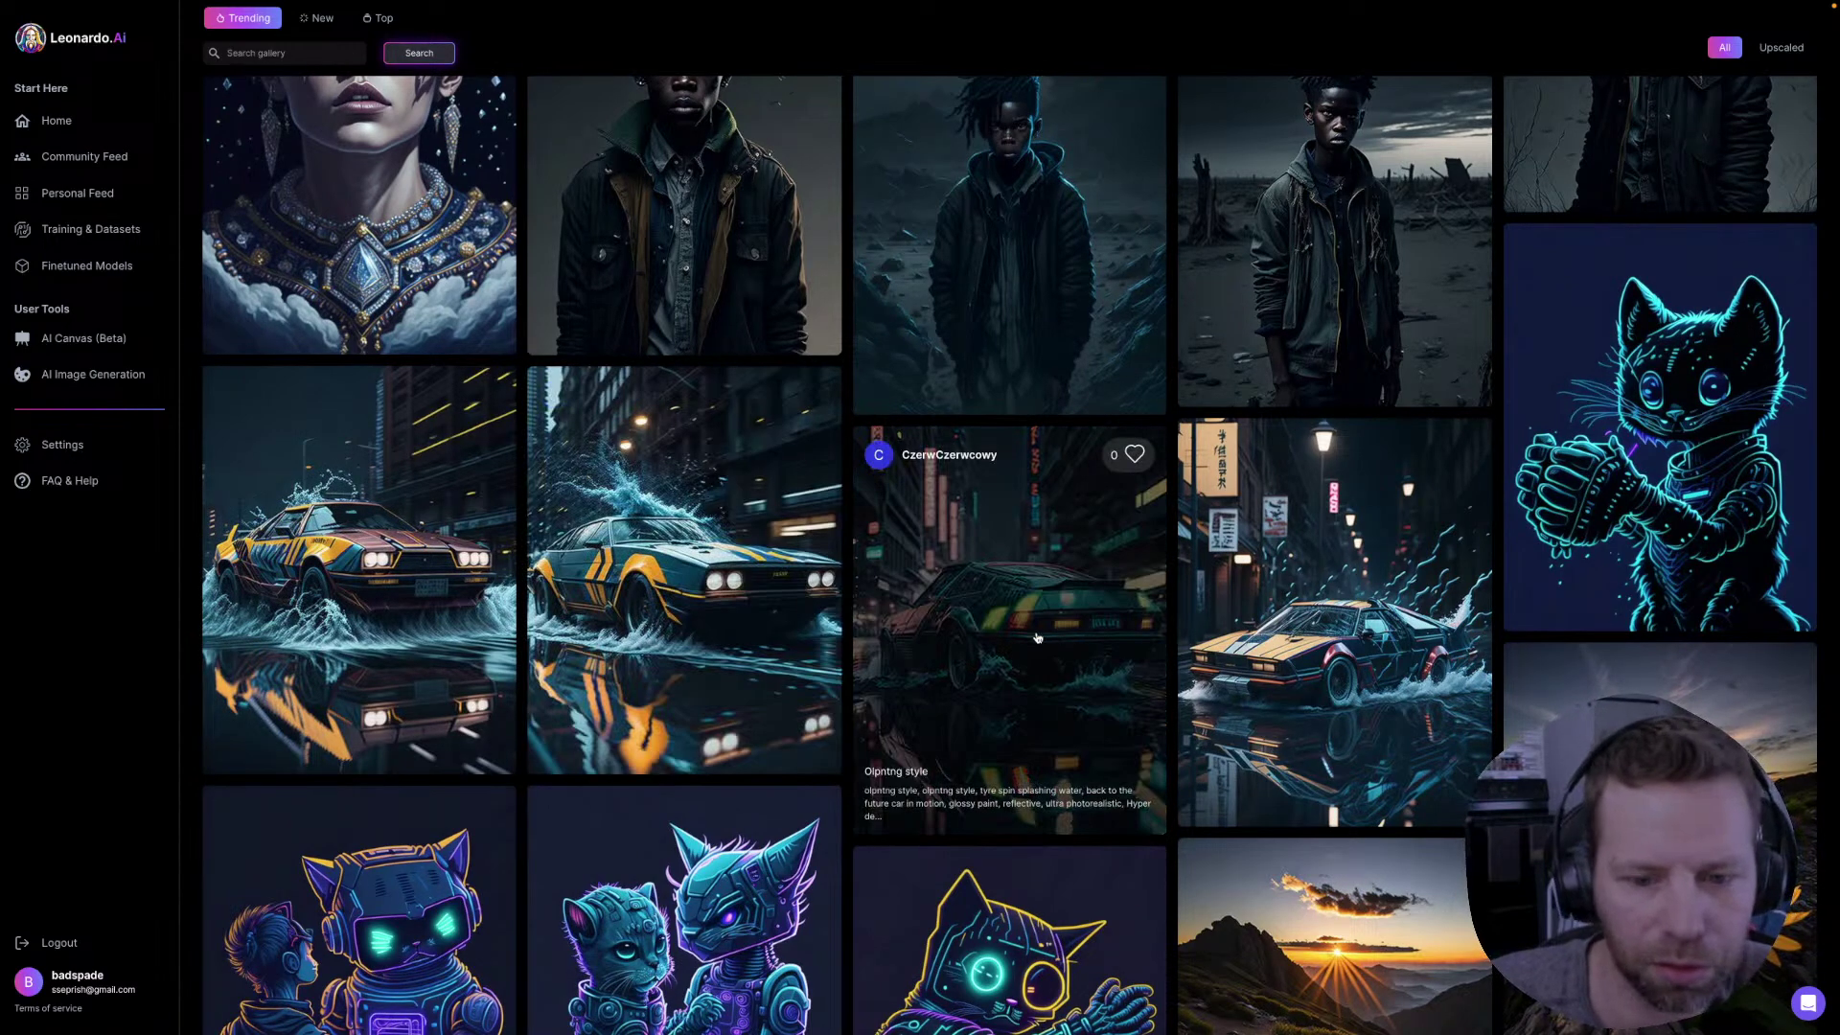
# - Inspect the prompt details and enlarged view of the "Olpntng style" car splashing beneath the street lamps, then remix that image
pyautogui.scroll(-3, 1057, 632)
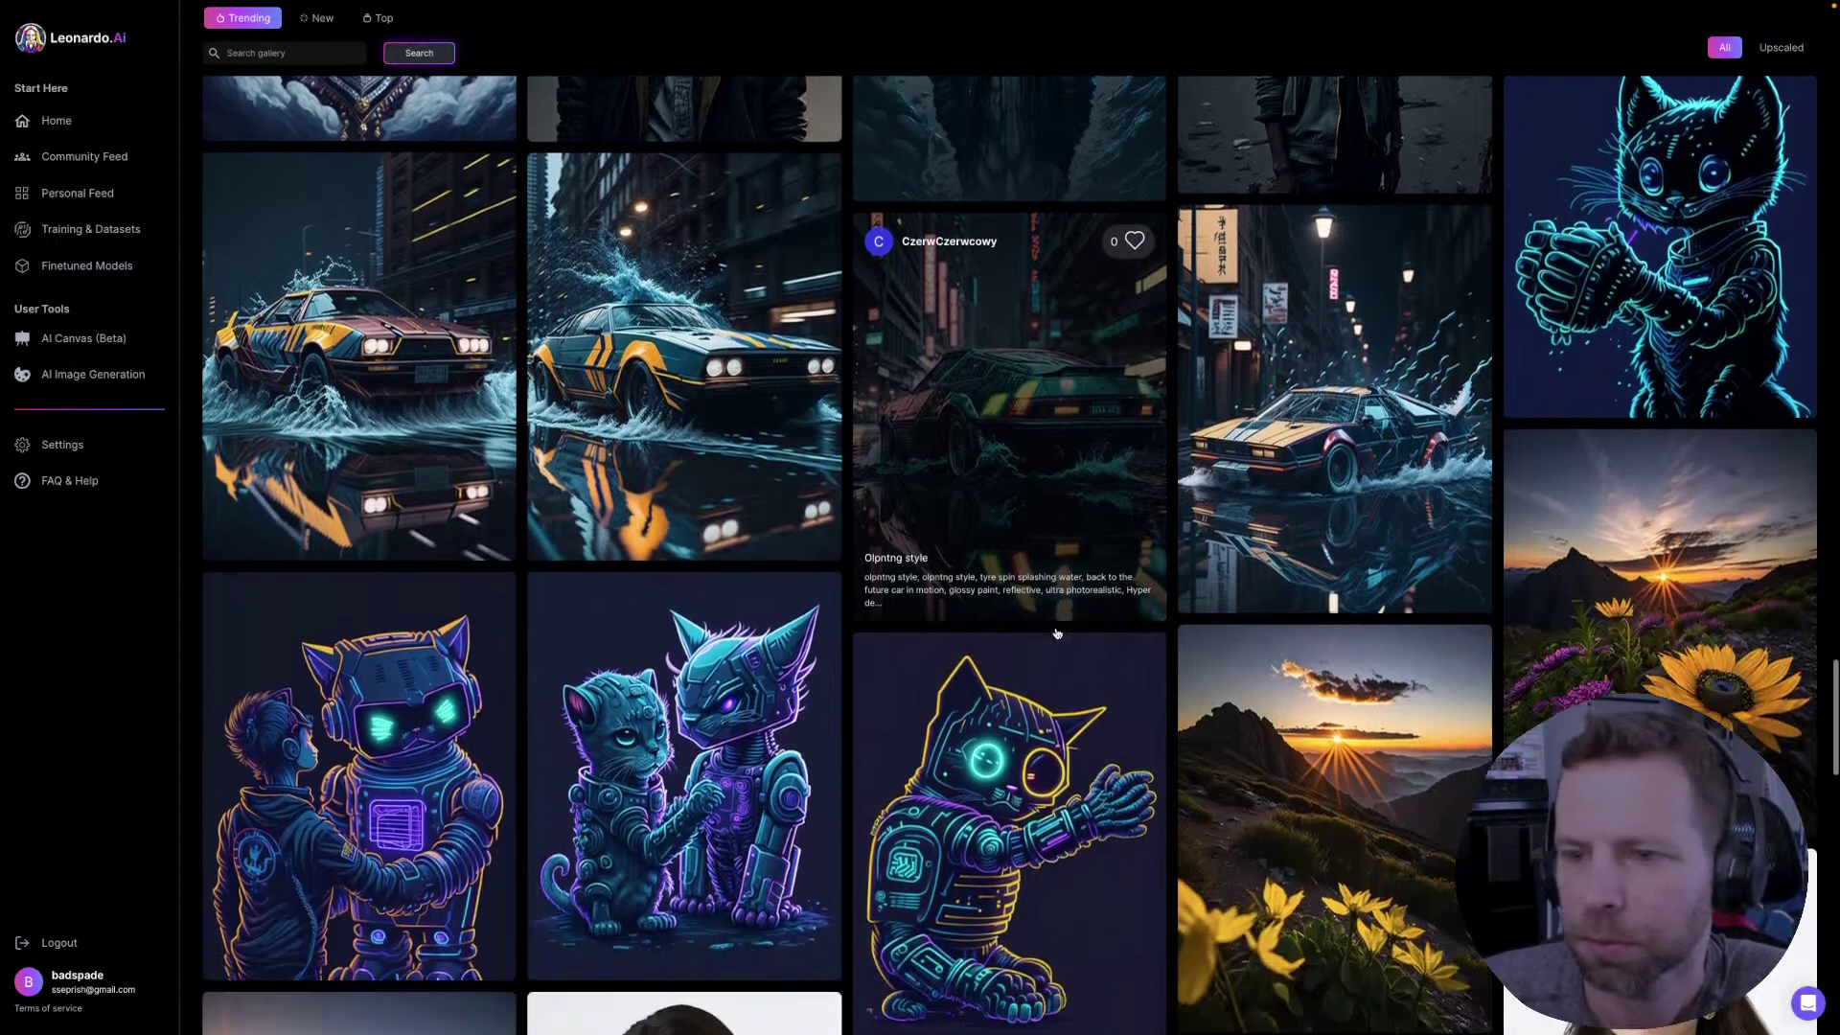
pyautogui.scroll(3, 1057, 633)
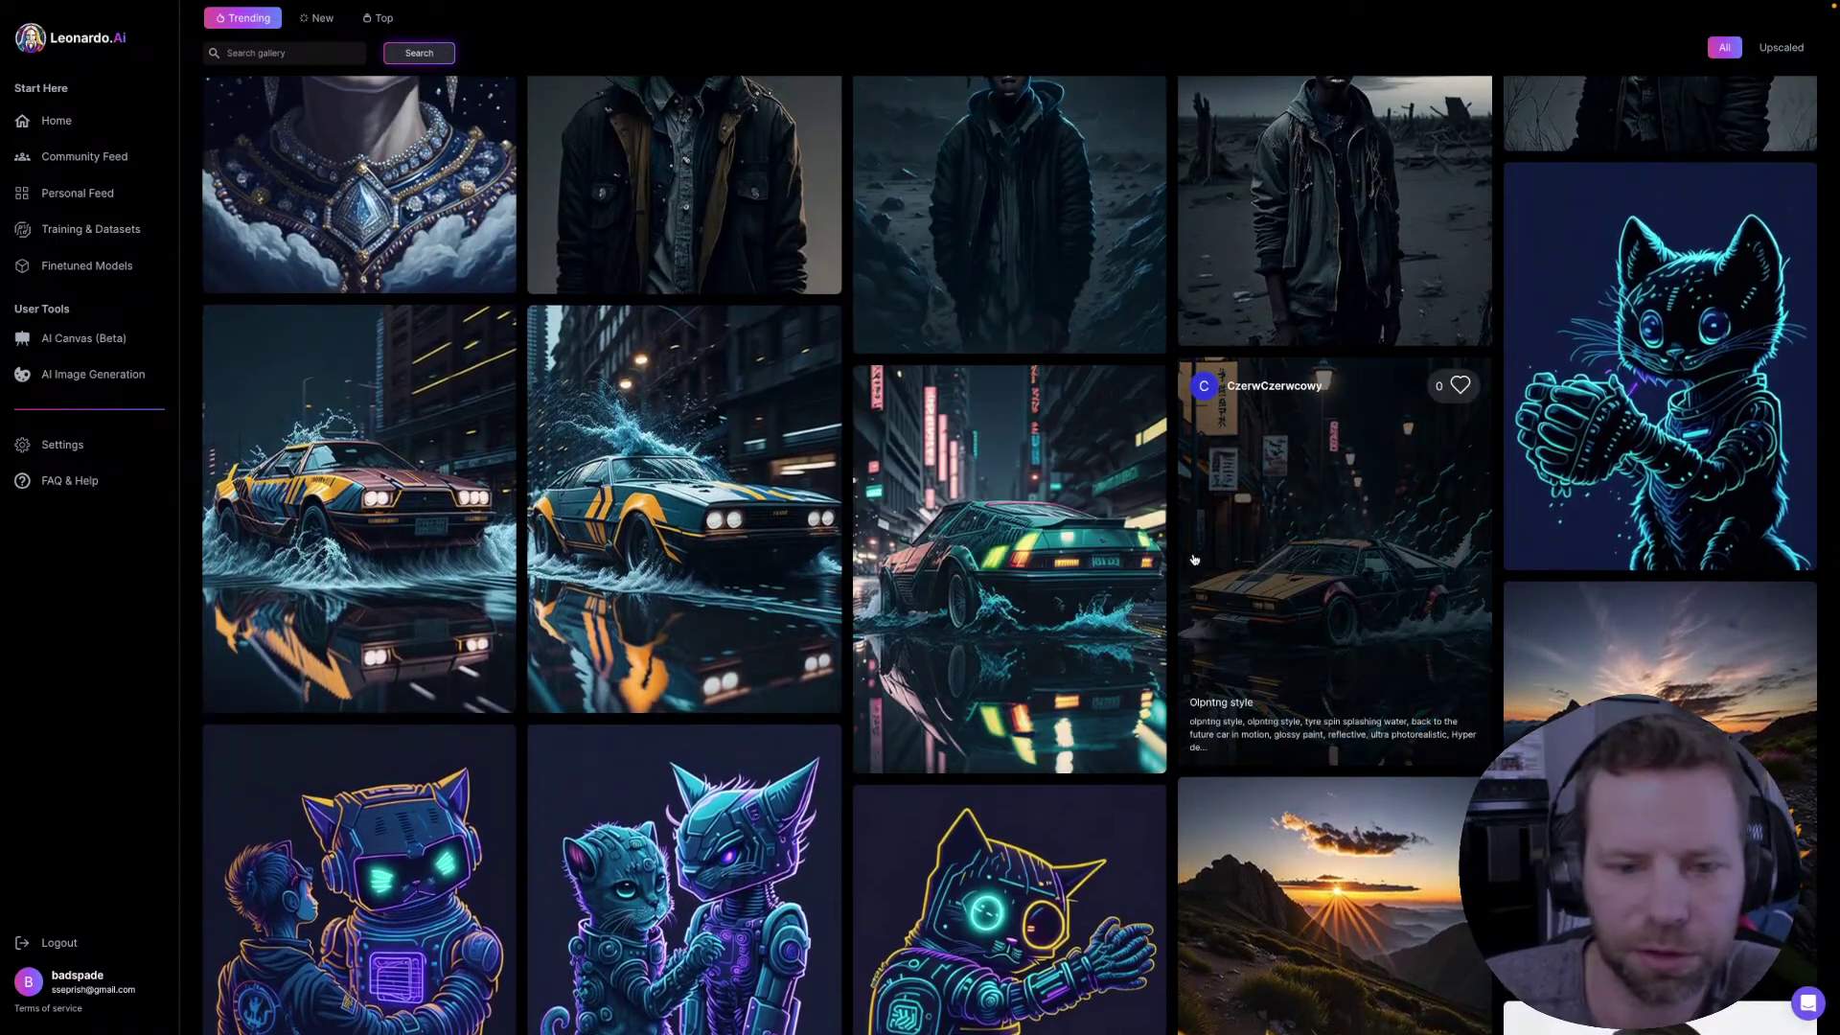
pyautogui.click(1352, 566)
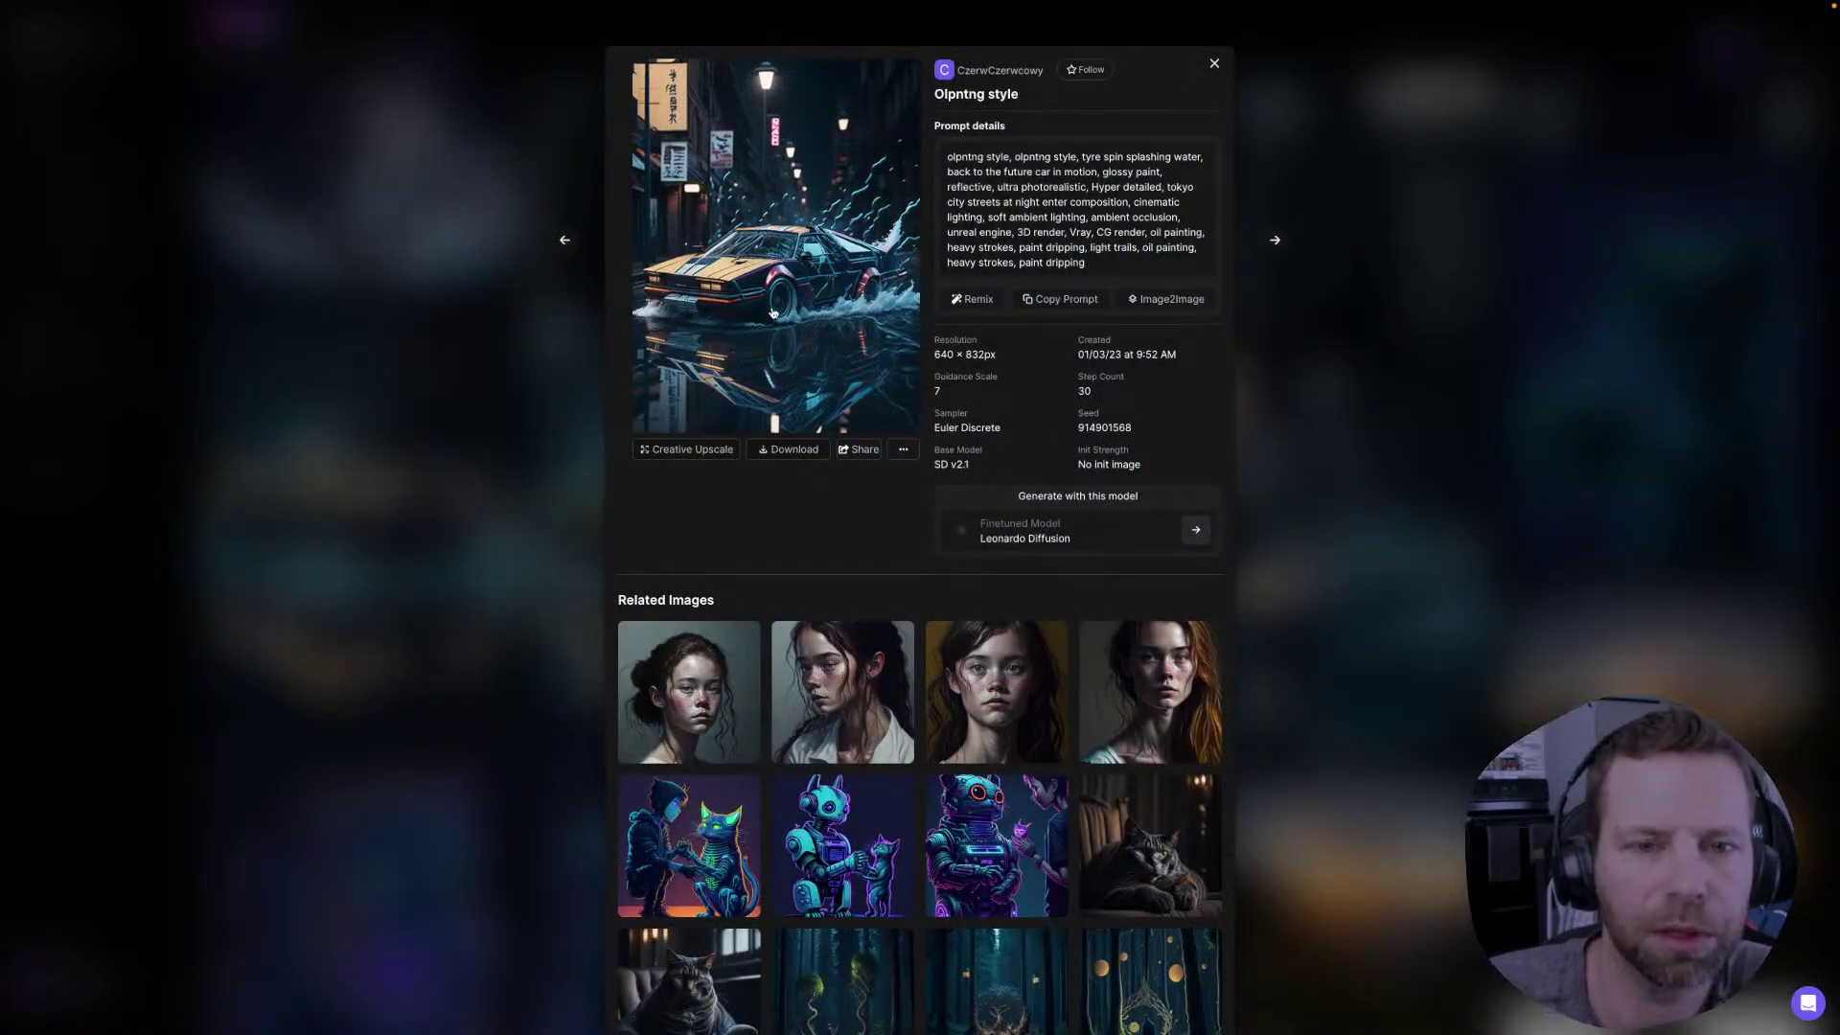
pyautogui.click(792, 274)
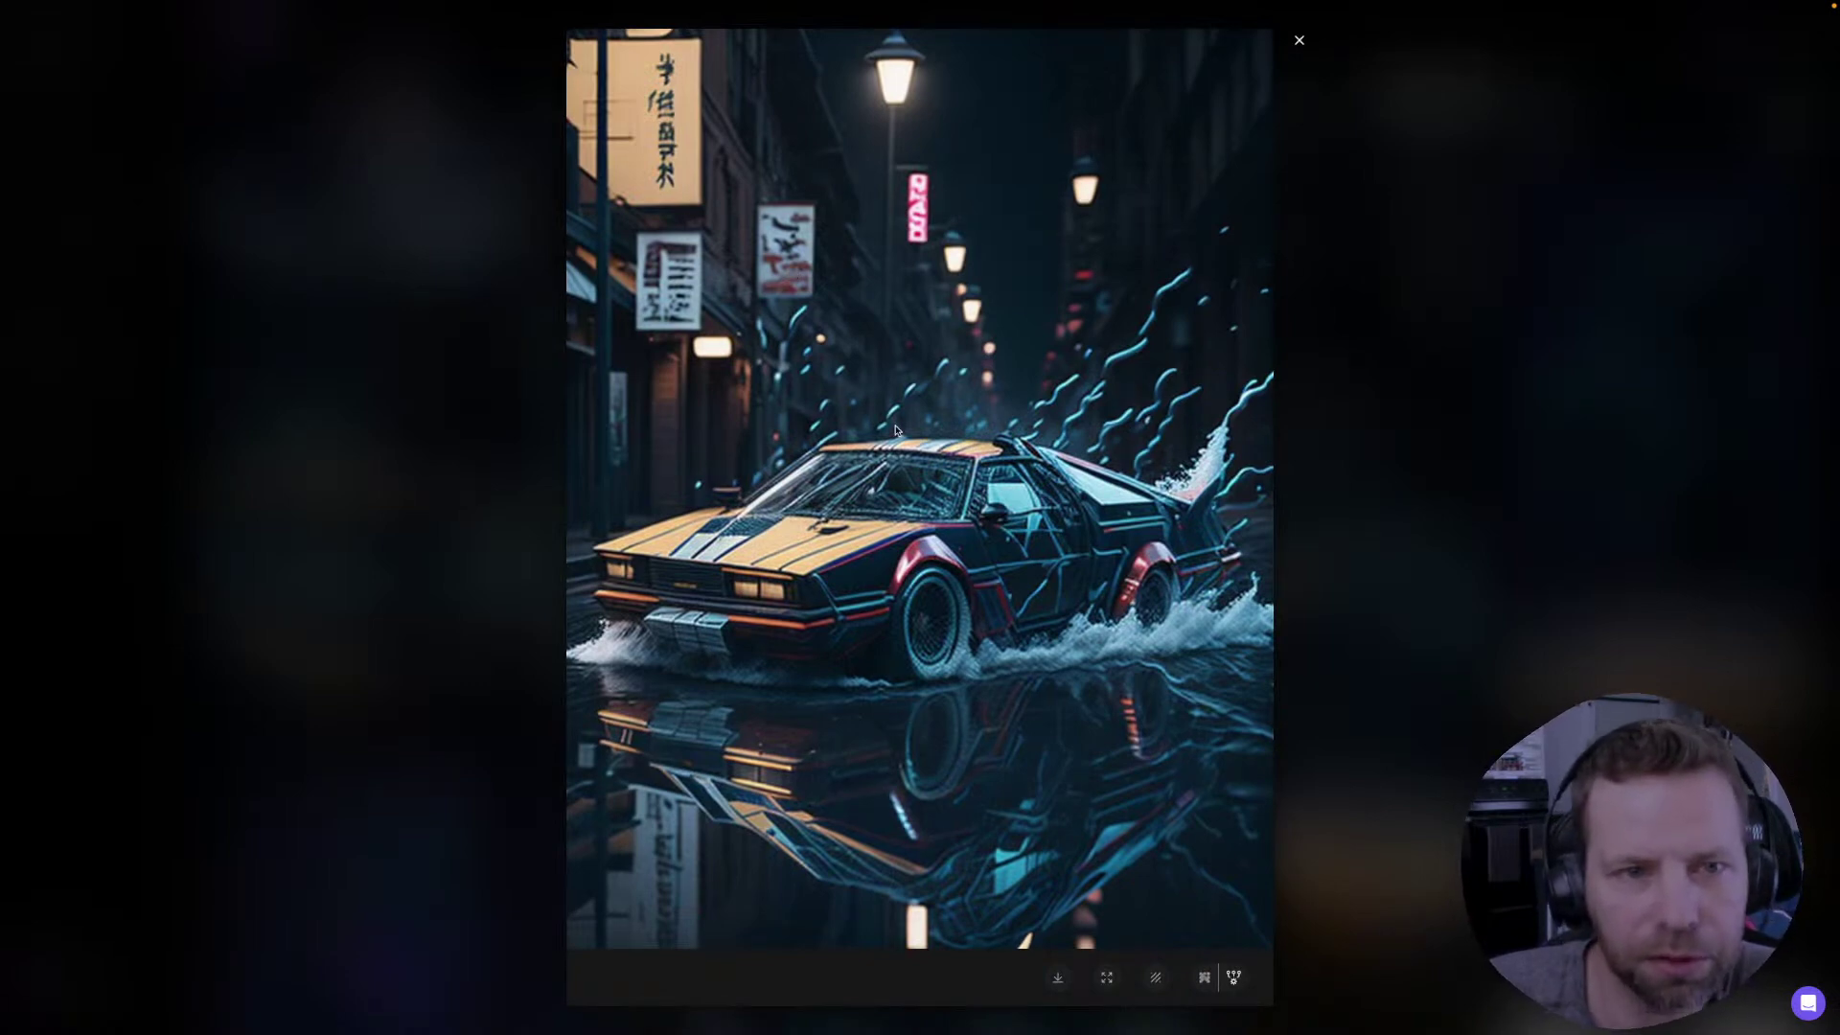
pyautogui.click(1519, 595)
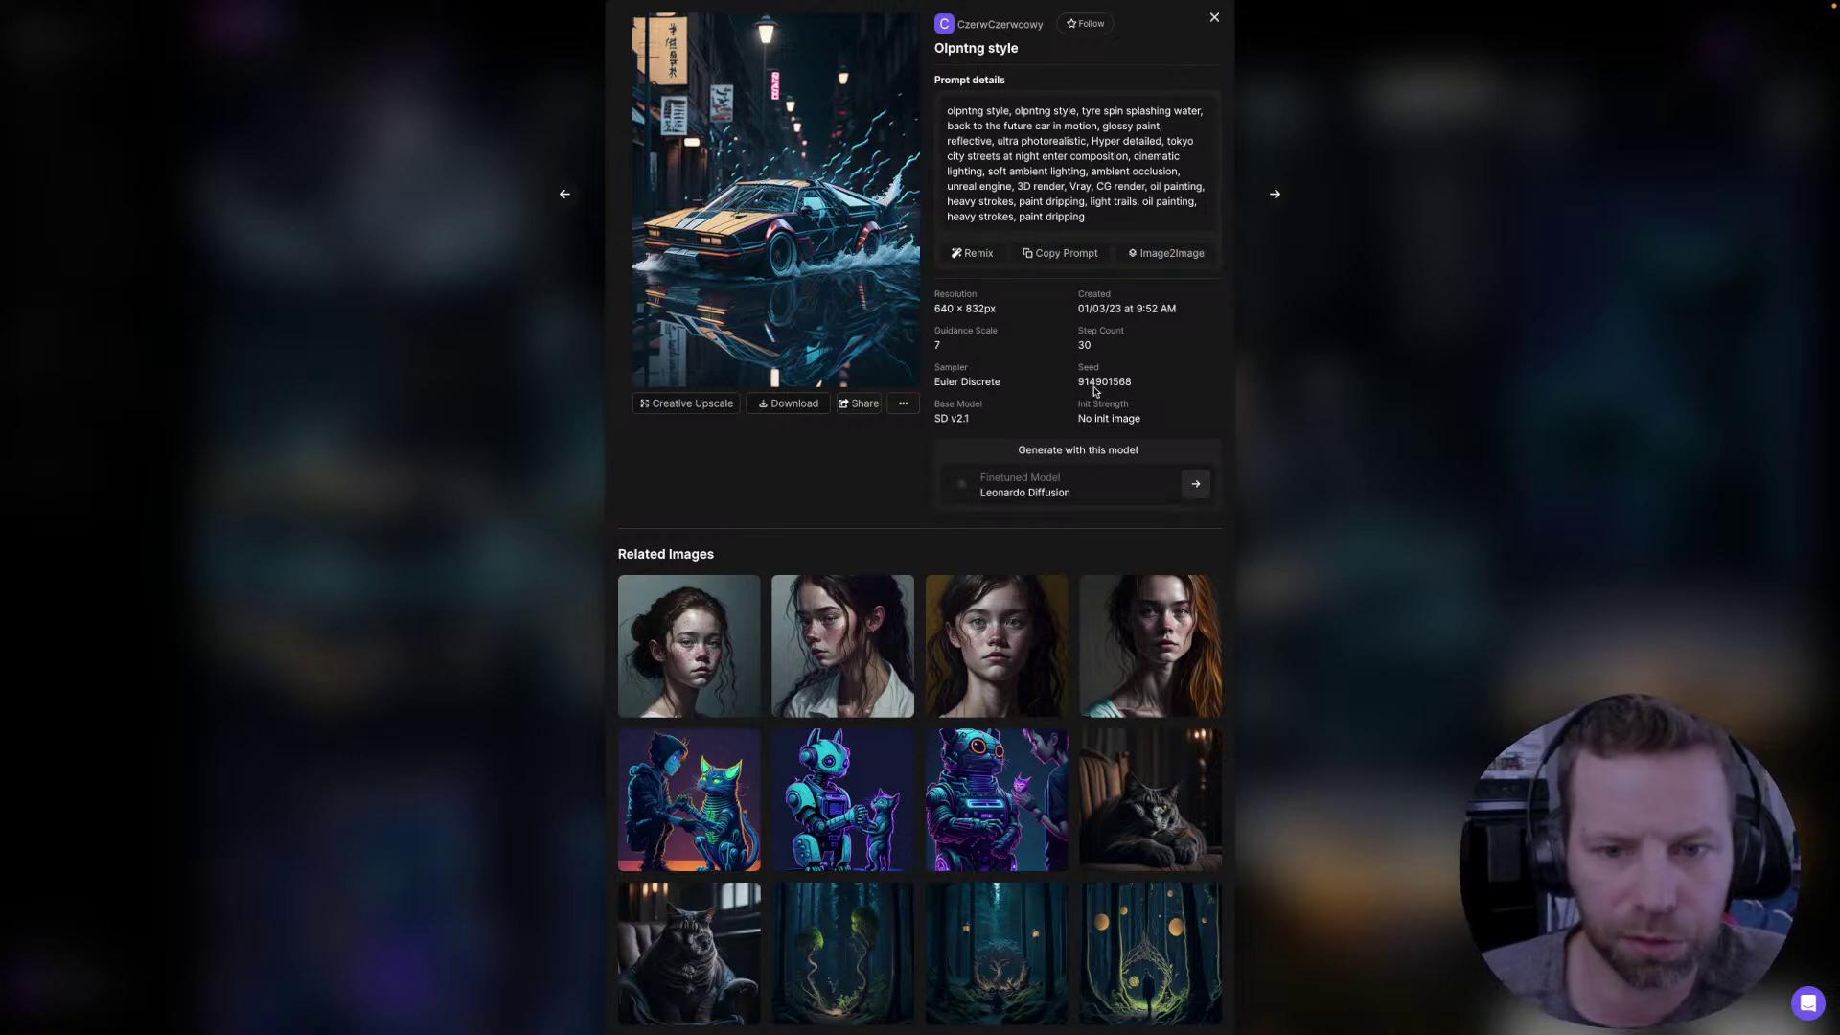
pyautogui.click(973, 253)
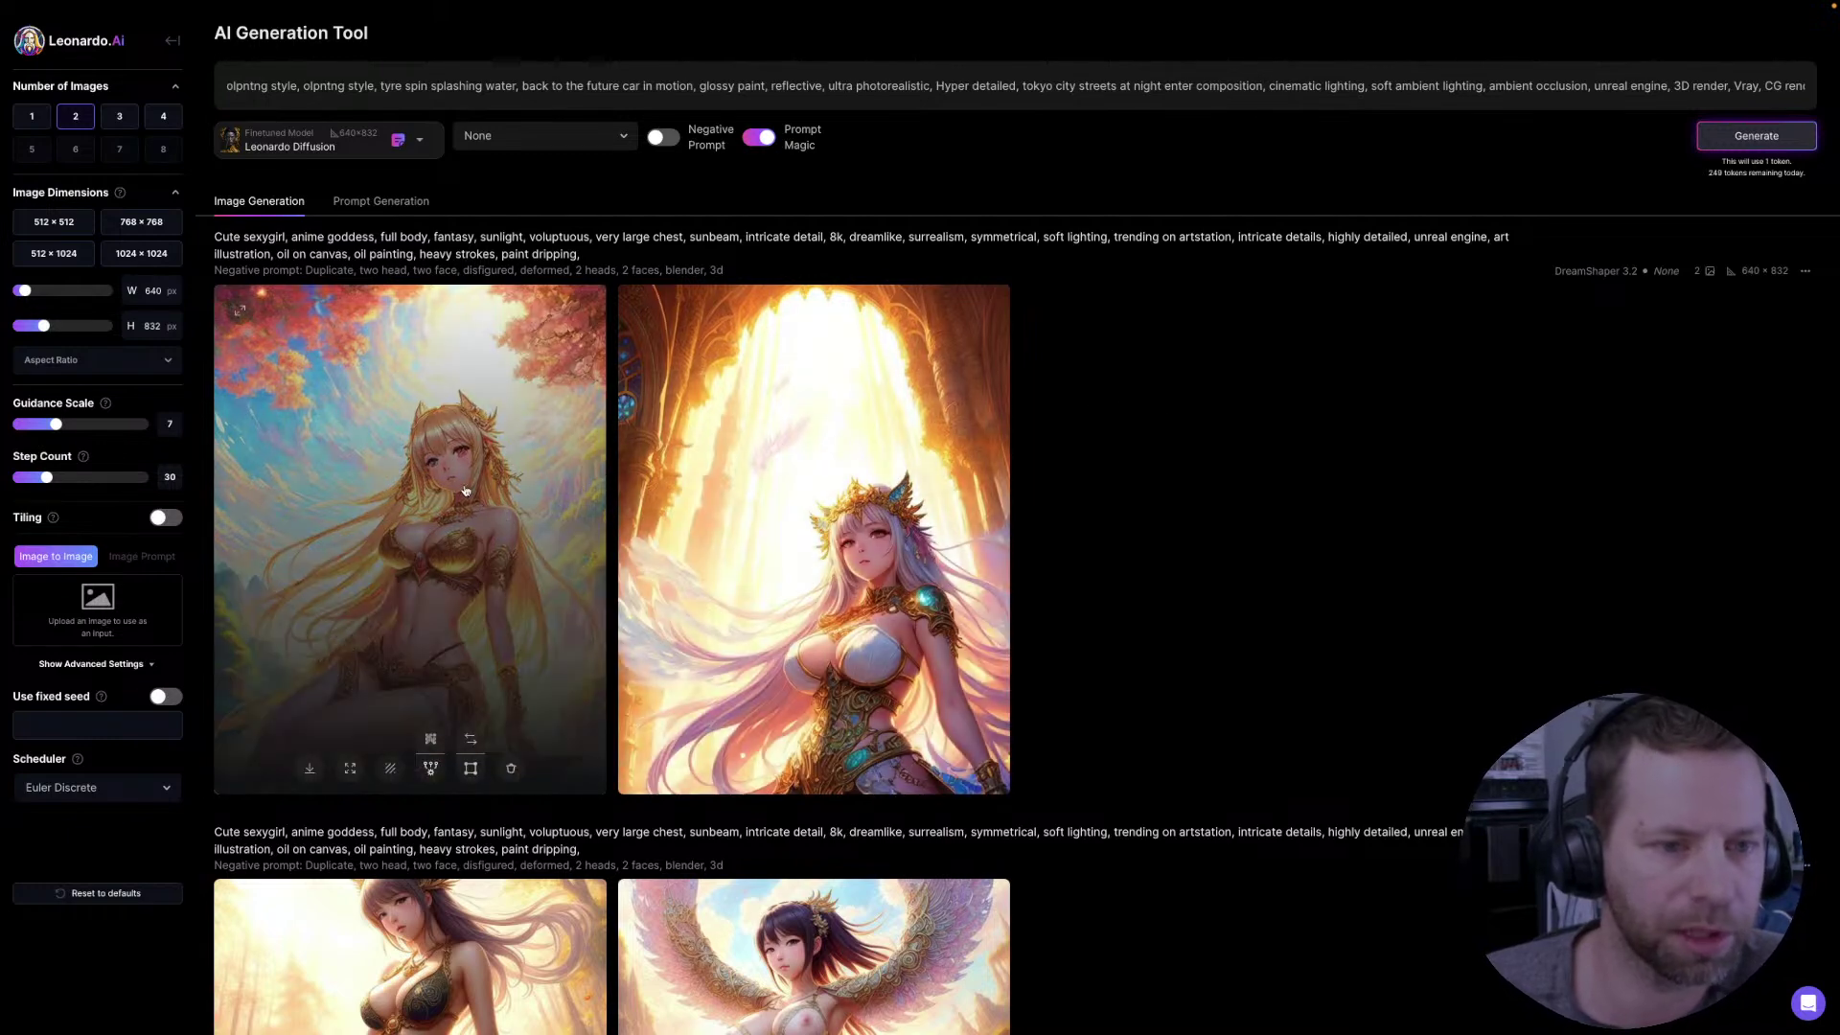
# - View the two most recent fantasy goddess generations at full size, then close the viewer
pyautogui.click(464, 491)
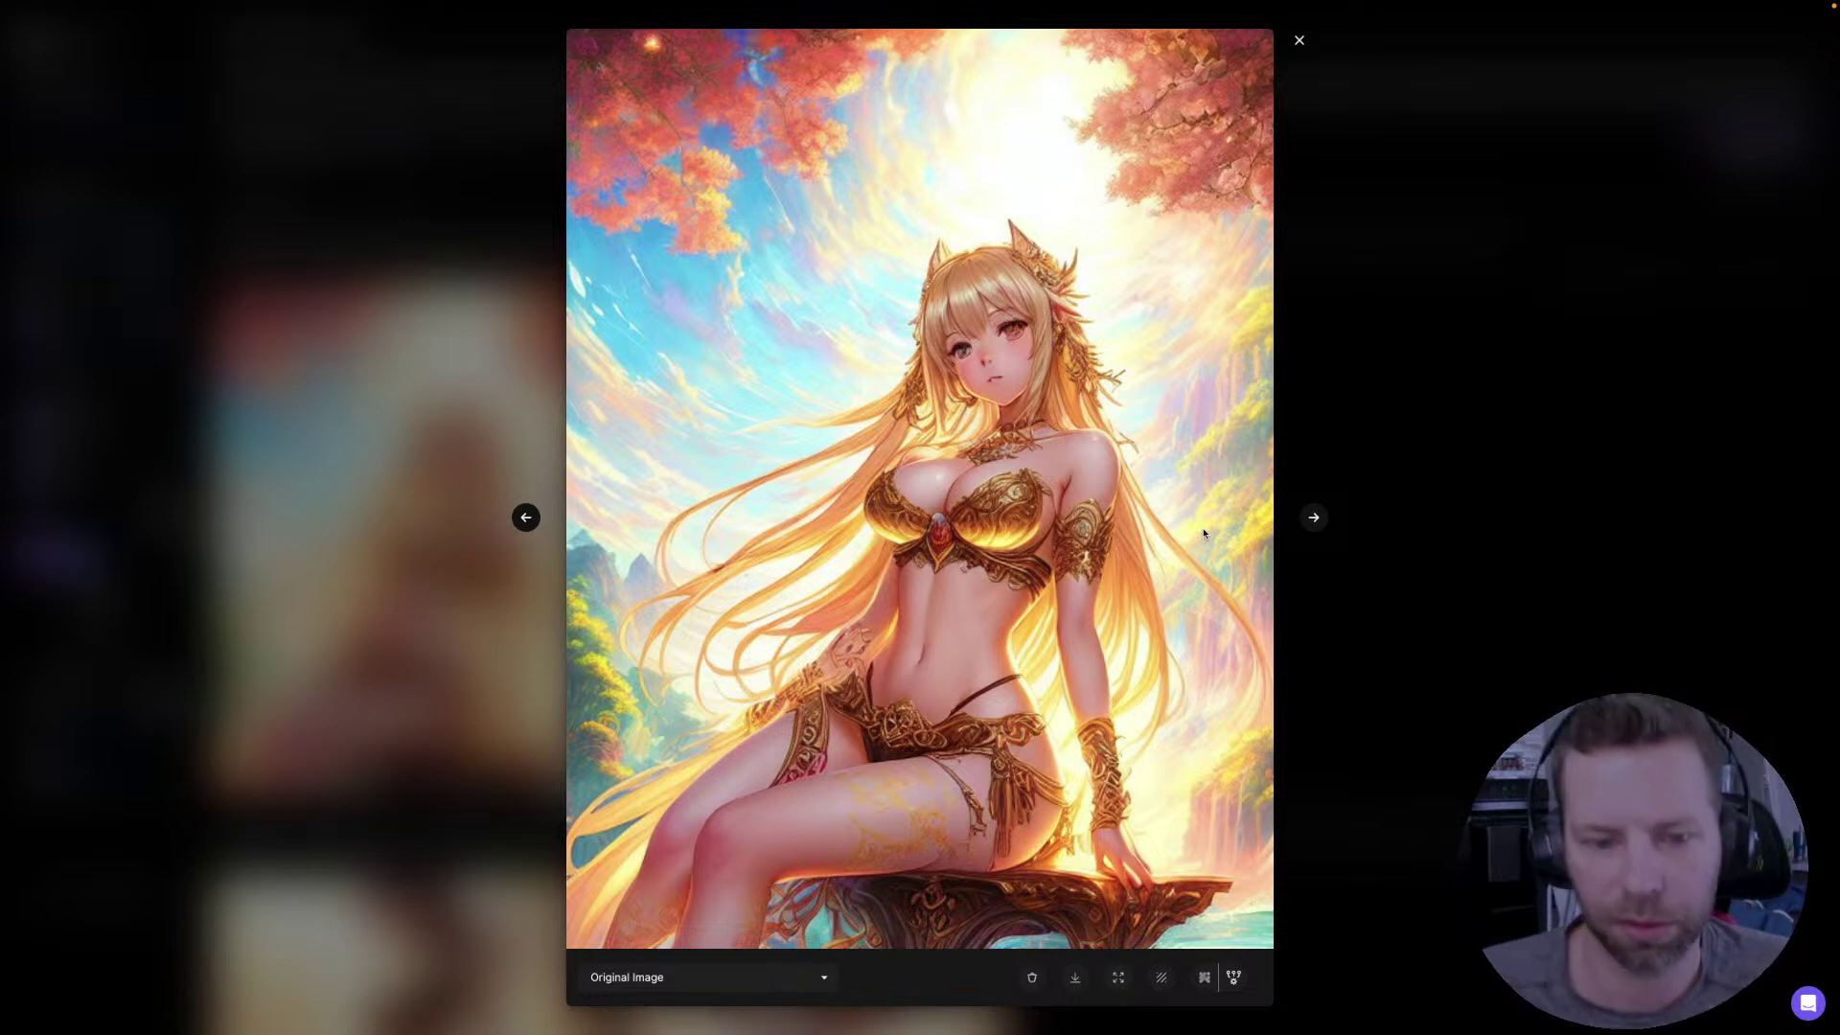
pyautogui.click(1314, 519)
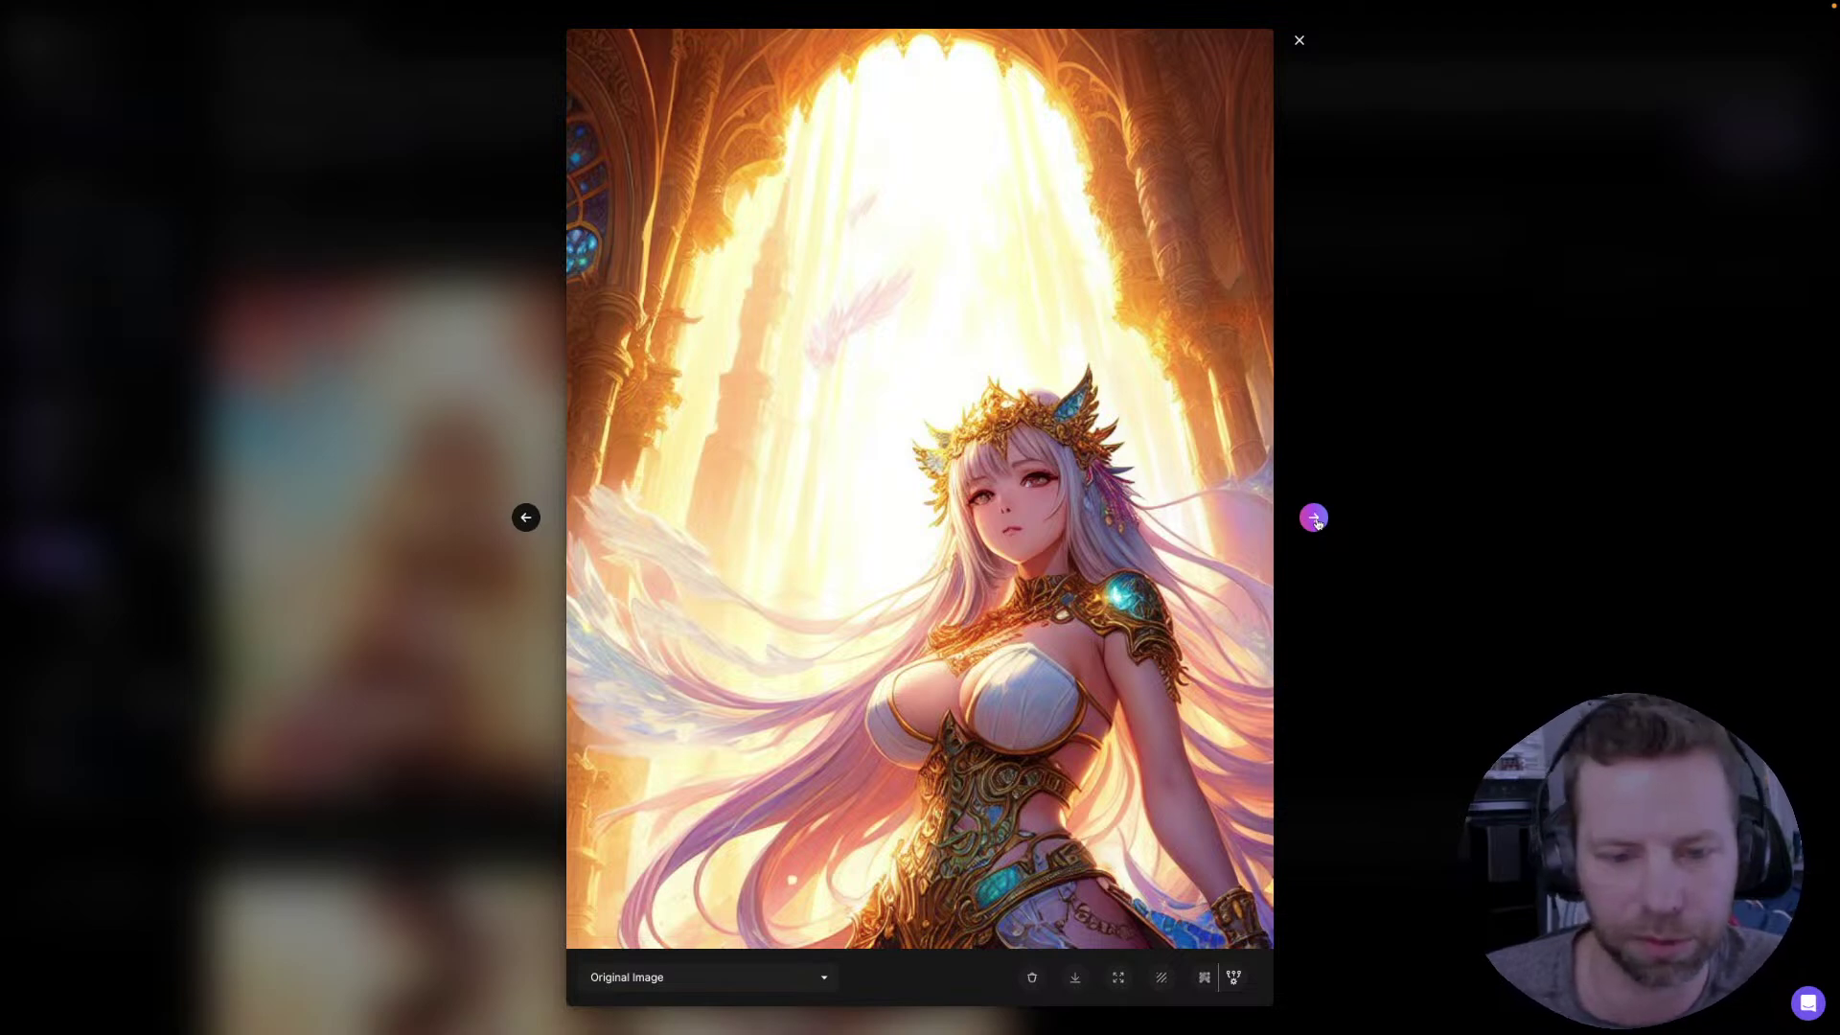
pyautogui.click(1314, 519)
pyautogui.click(1314, 519)
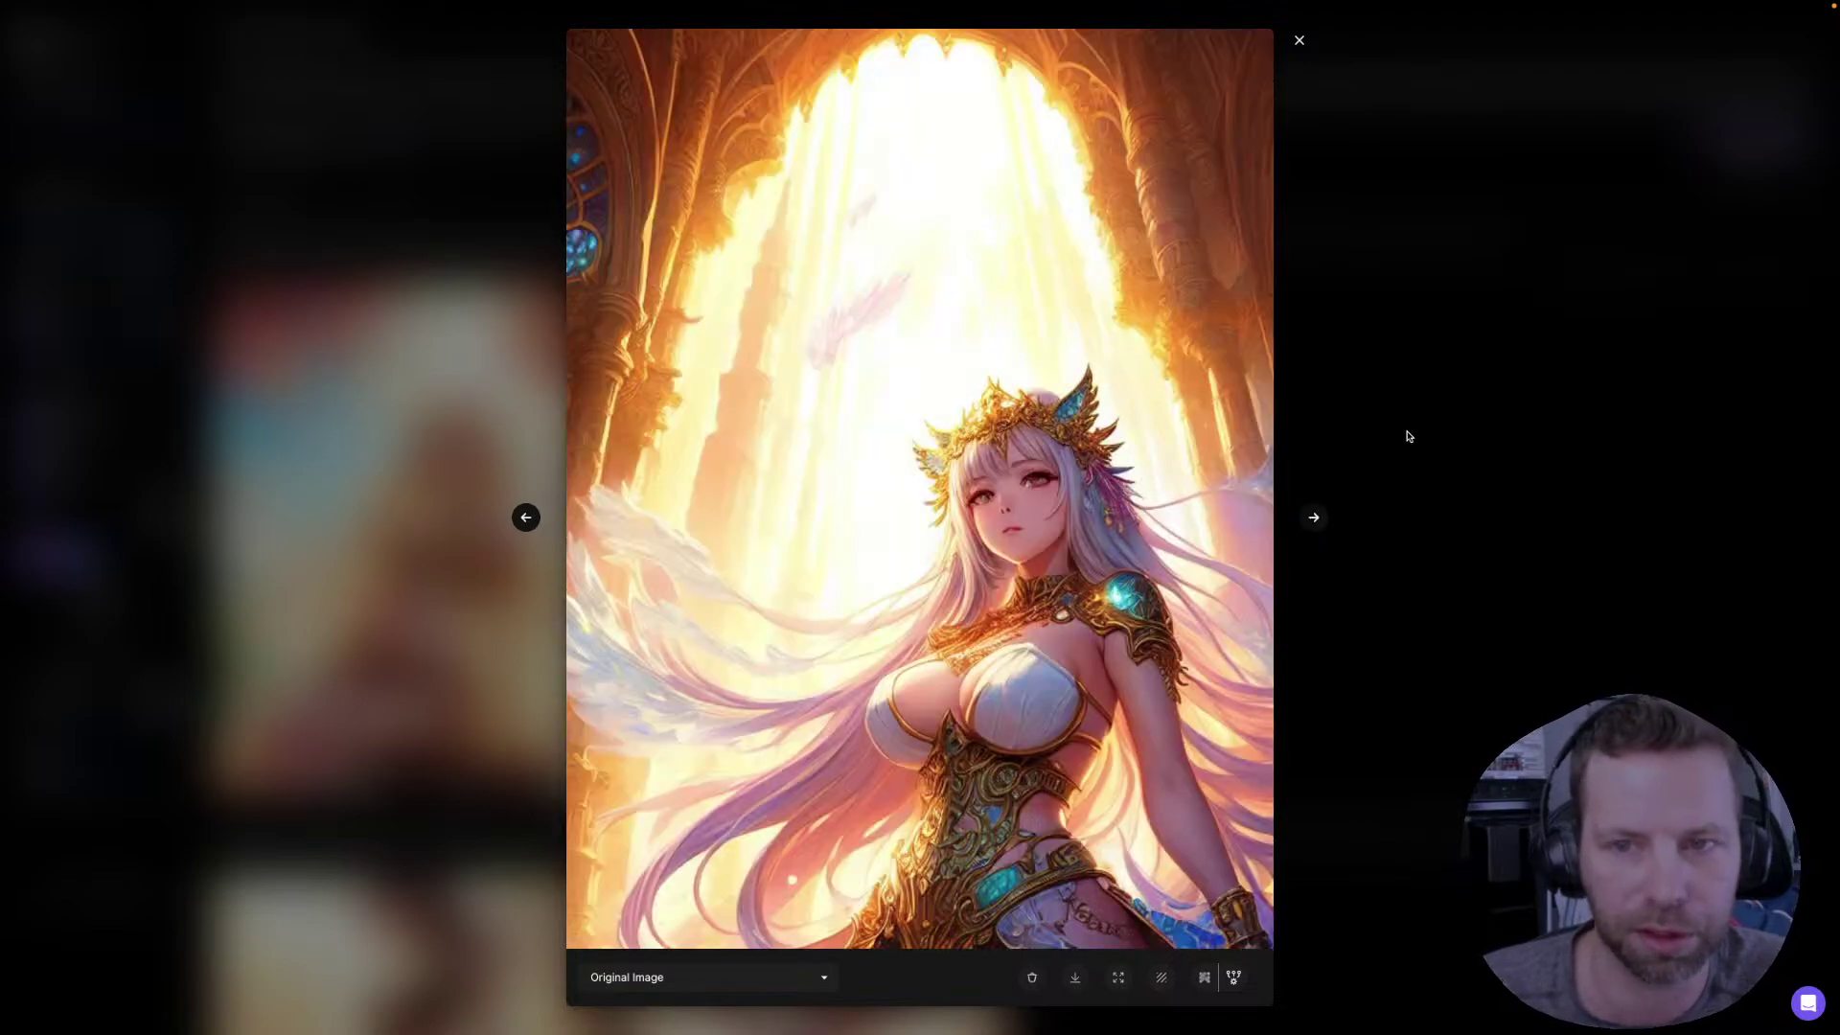
pyautogui.click(1300, 38)
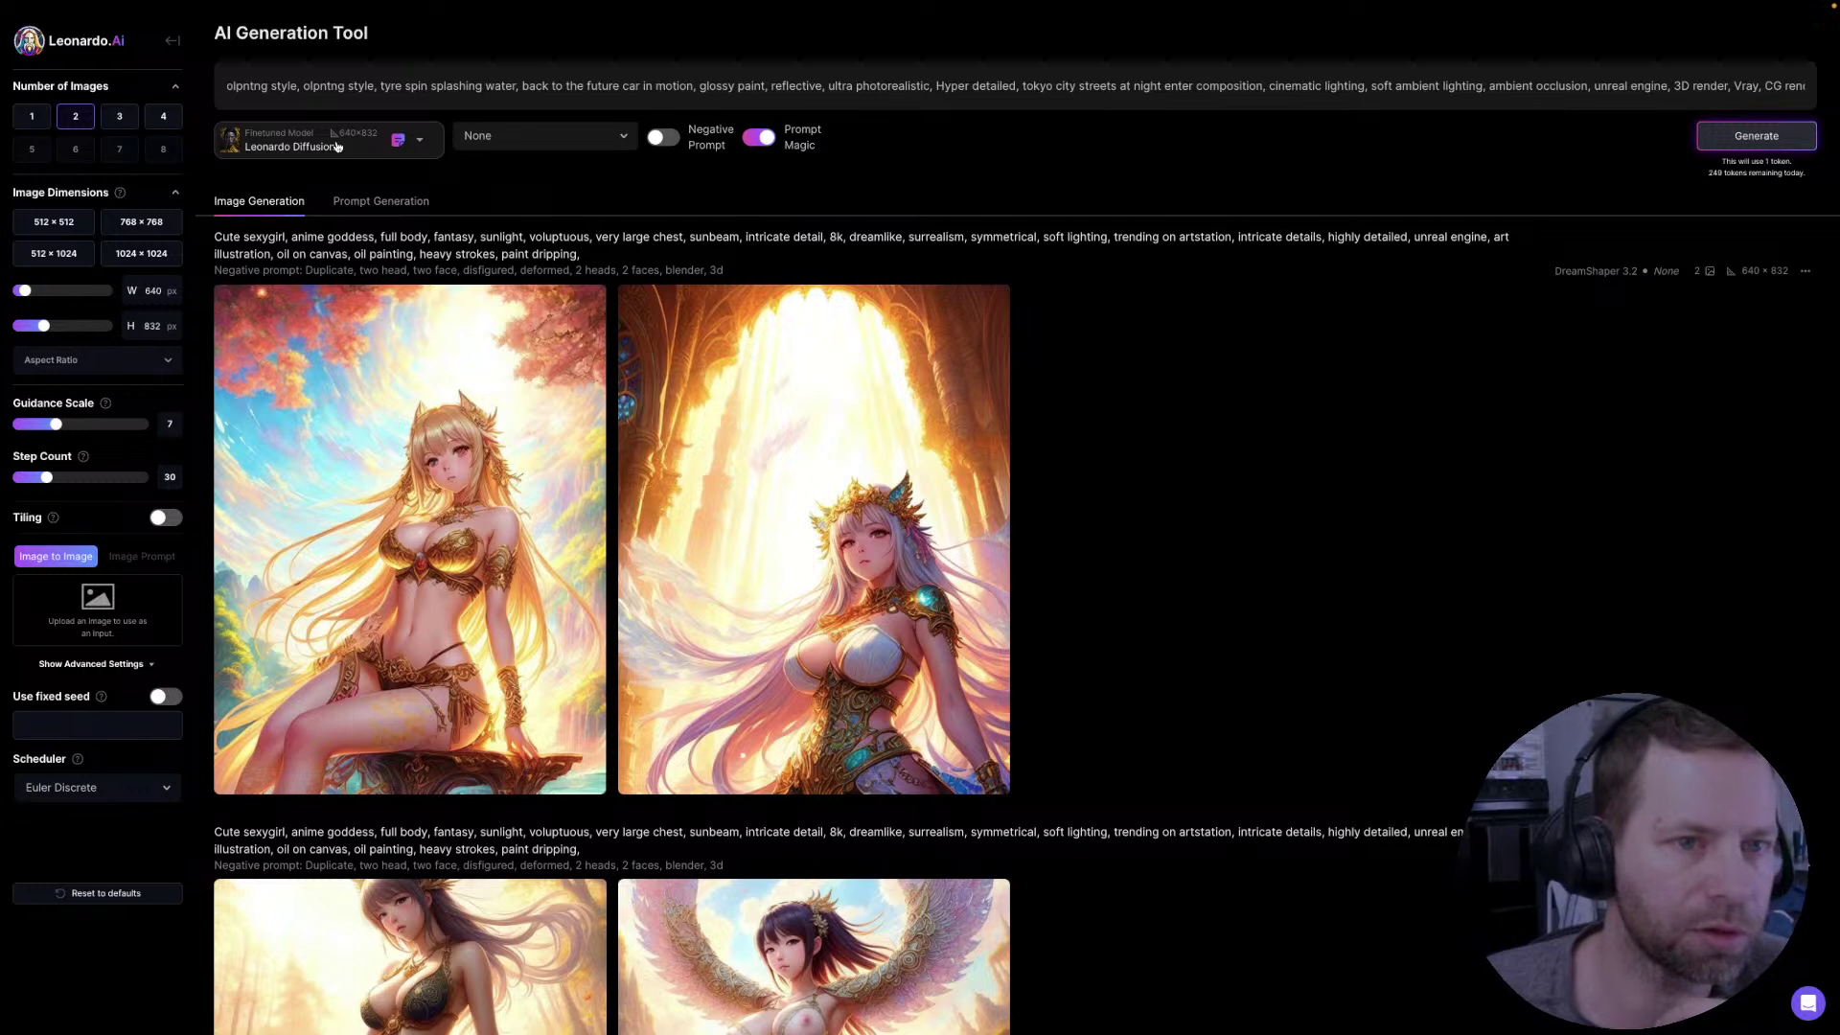
# - Try the Negative Prompt option to reveal its entry field, then switch the option back off
pyautogui.click(664, 138)
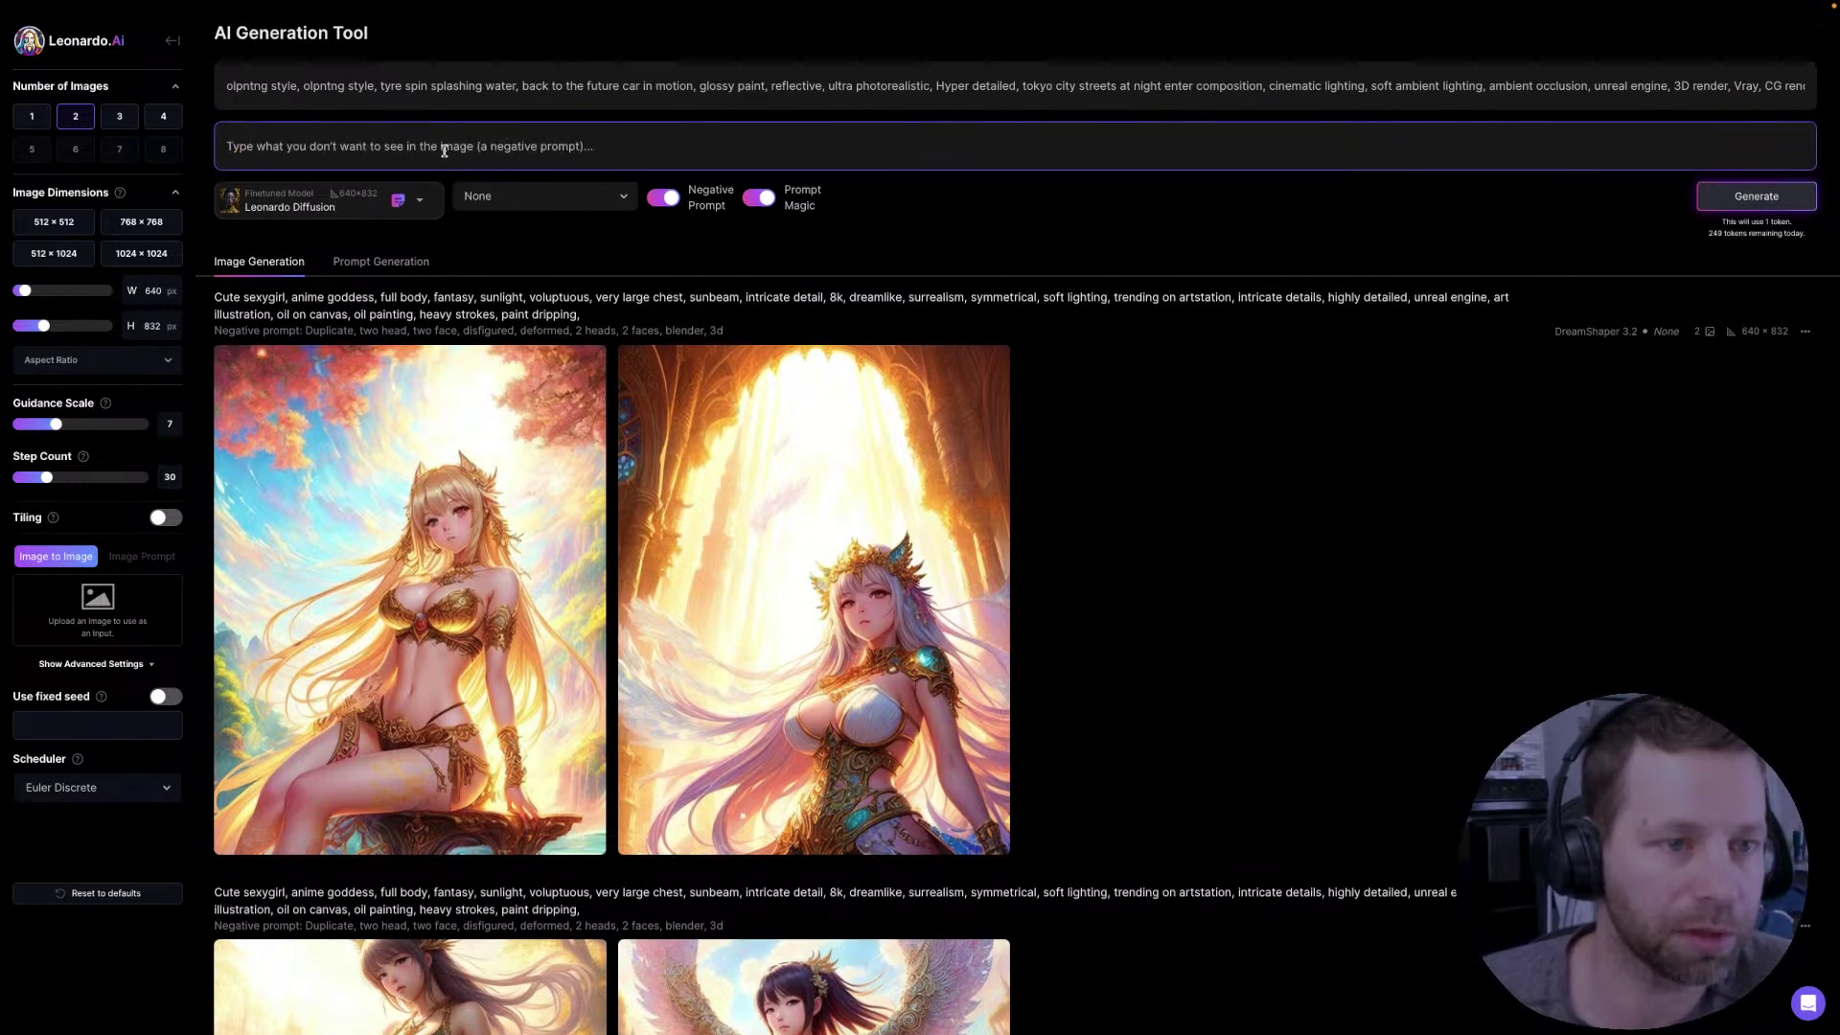
pyautogui.click(610, 196)
pyautogui.click(676, 201)
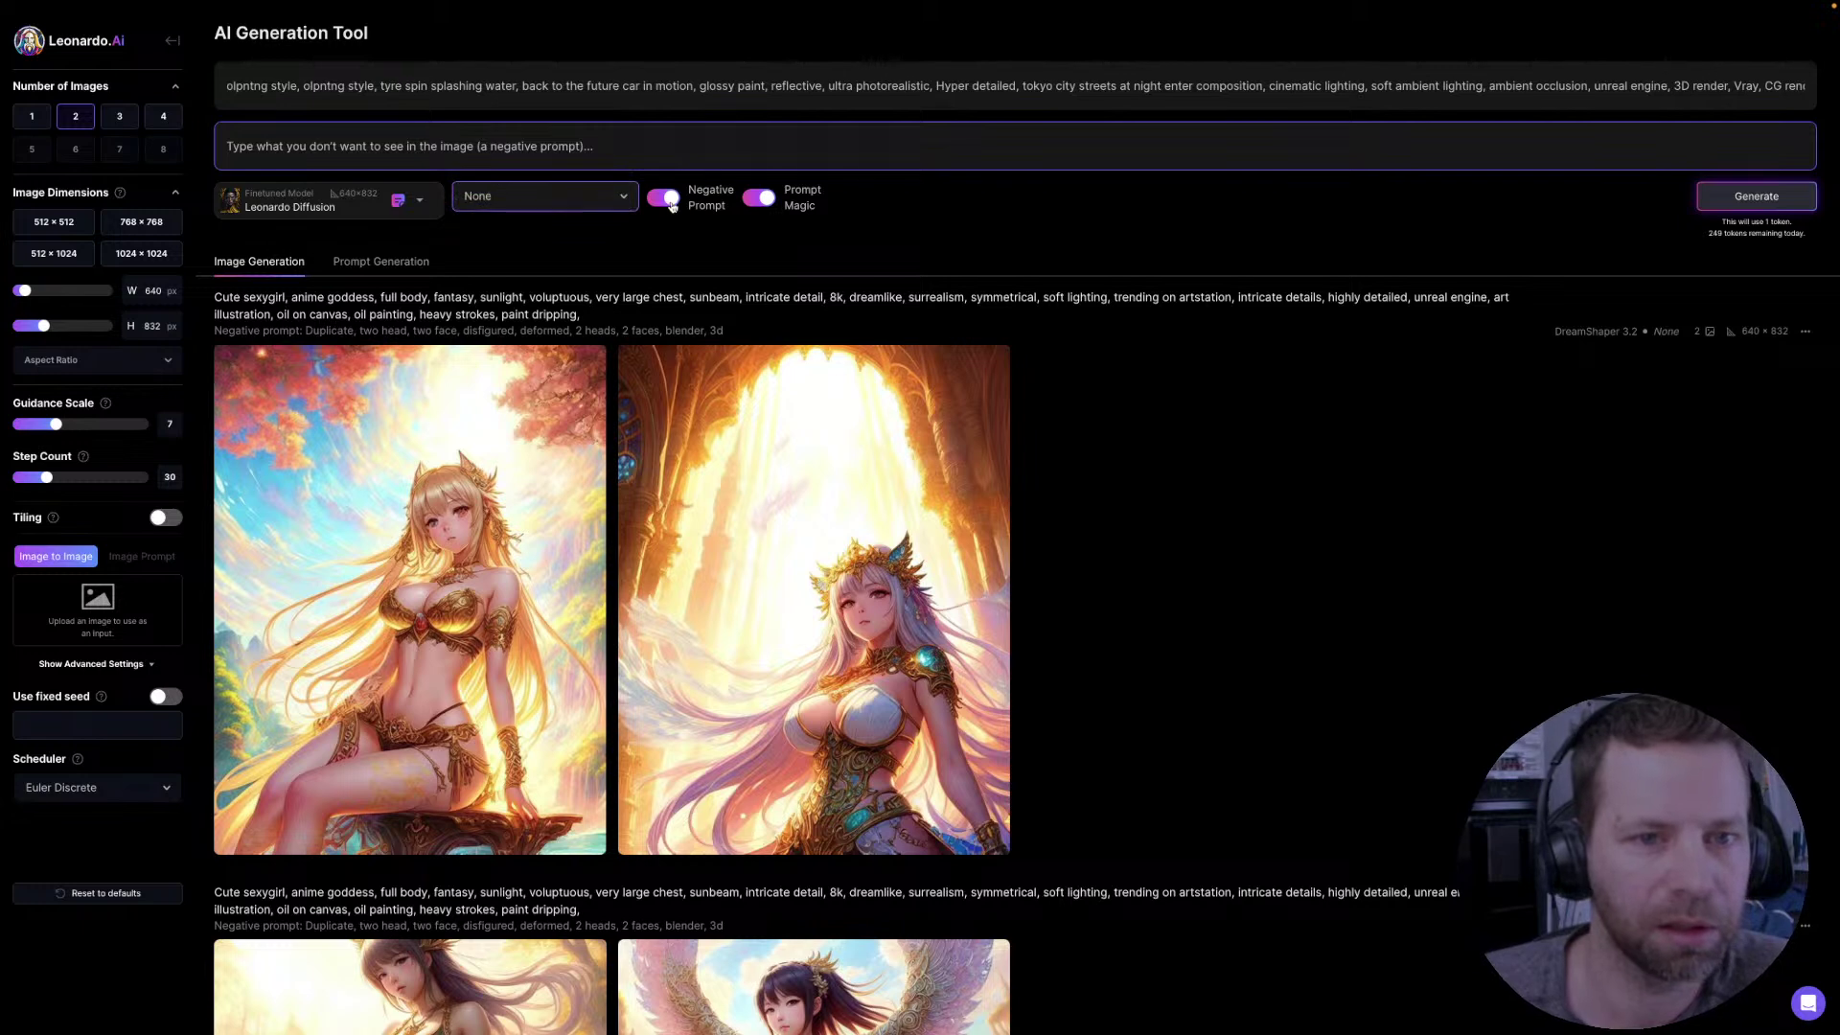
pyautogui.click(675, 199)
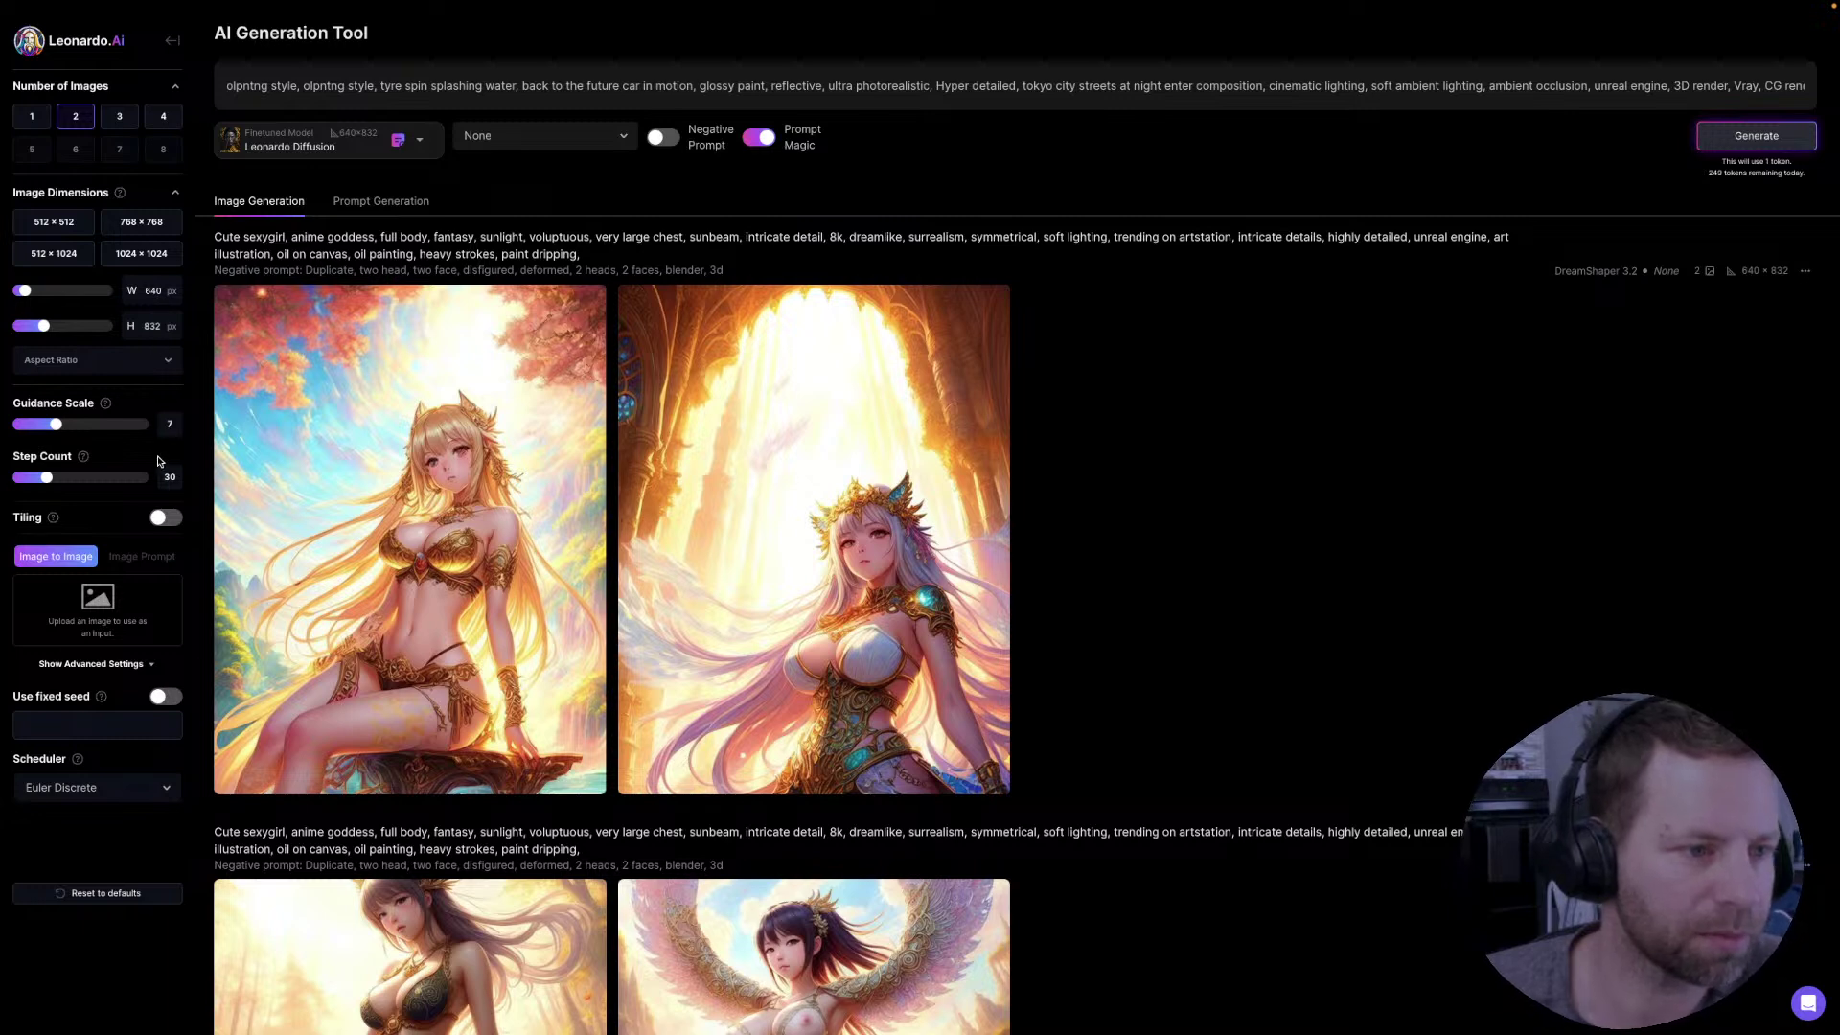
# - Check the Guidance Scale explanation, then set Guidance Scale to 13 and Step Count to 40
pyautogui.moveTo(106, 406)
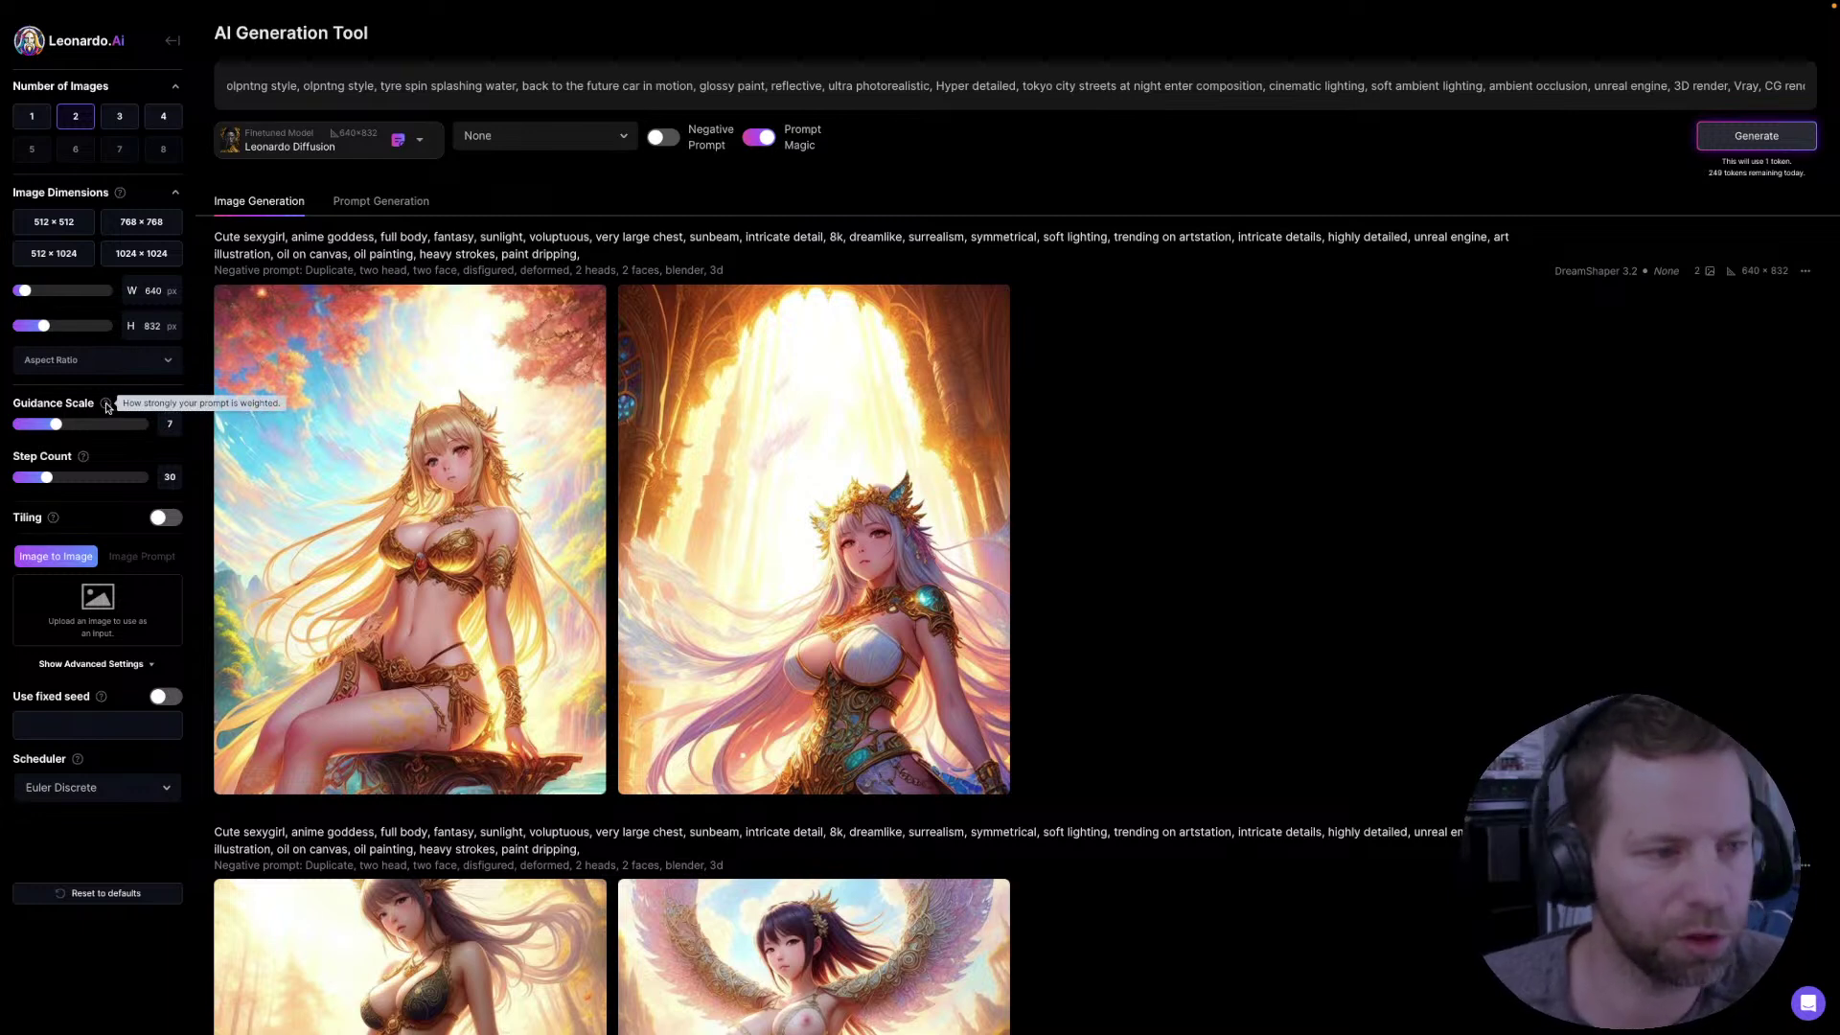
pyautogui.moveTo(55, 424); pyautogui.dragTo(97, 426)
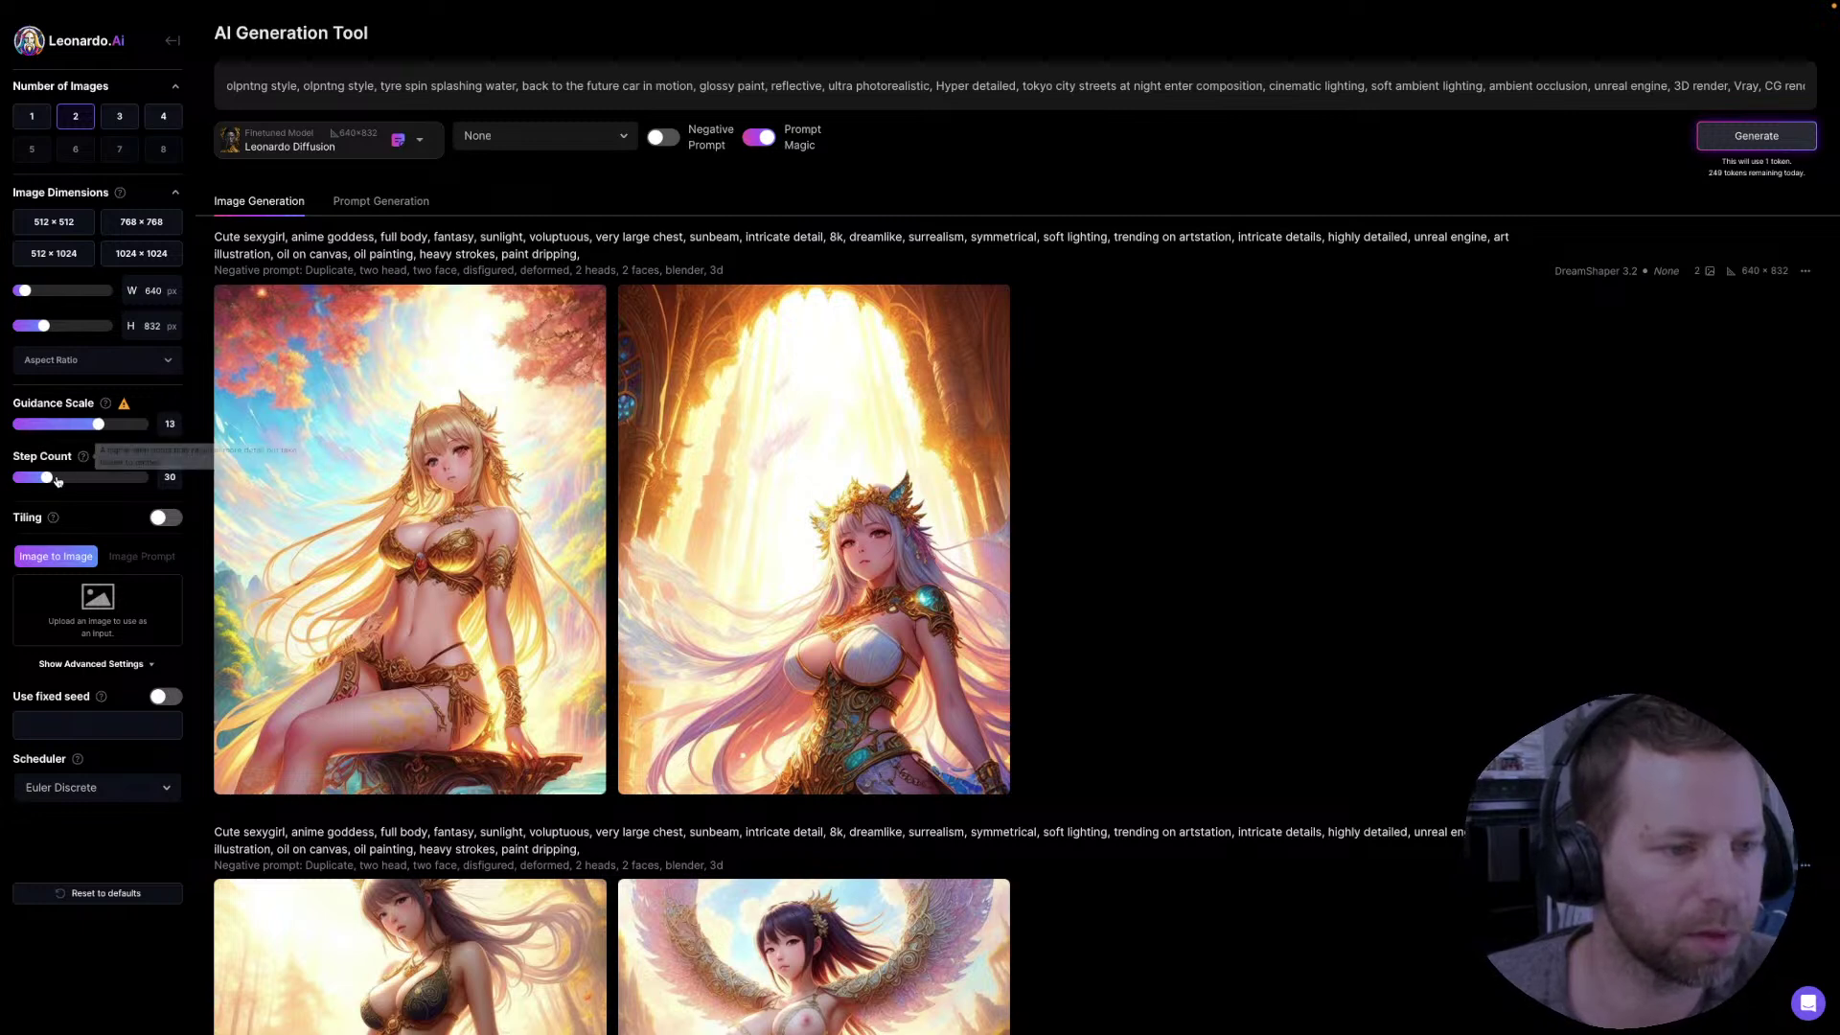
pyautogui.moveTo(61, 479); pyautogui.dragTo(82, 478)
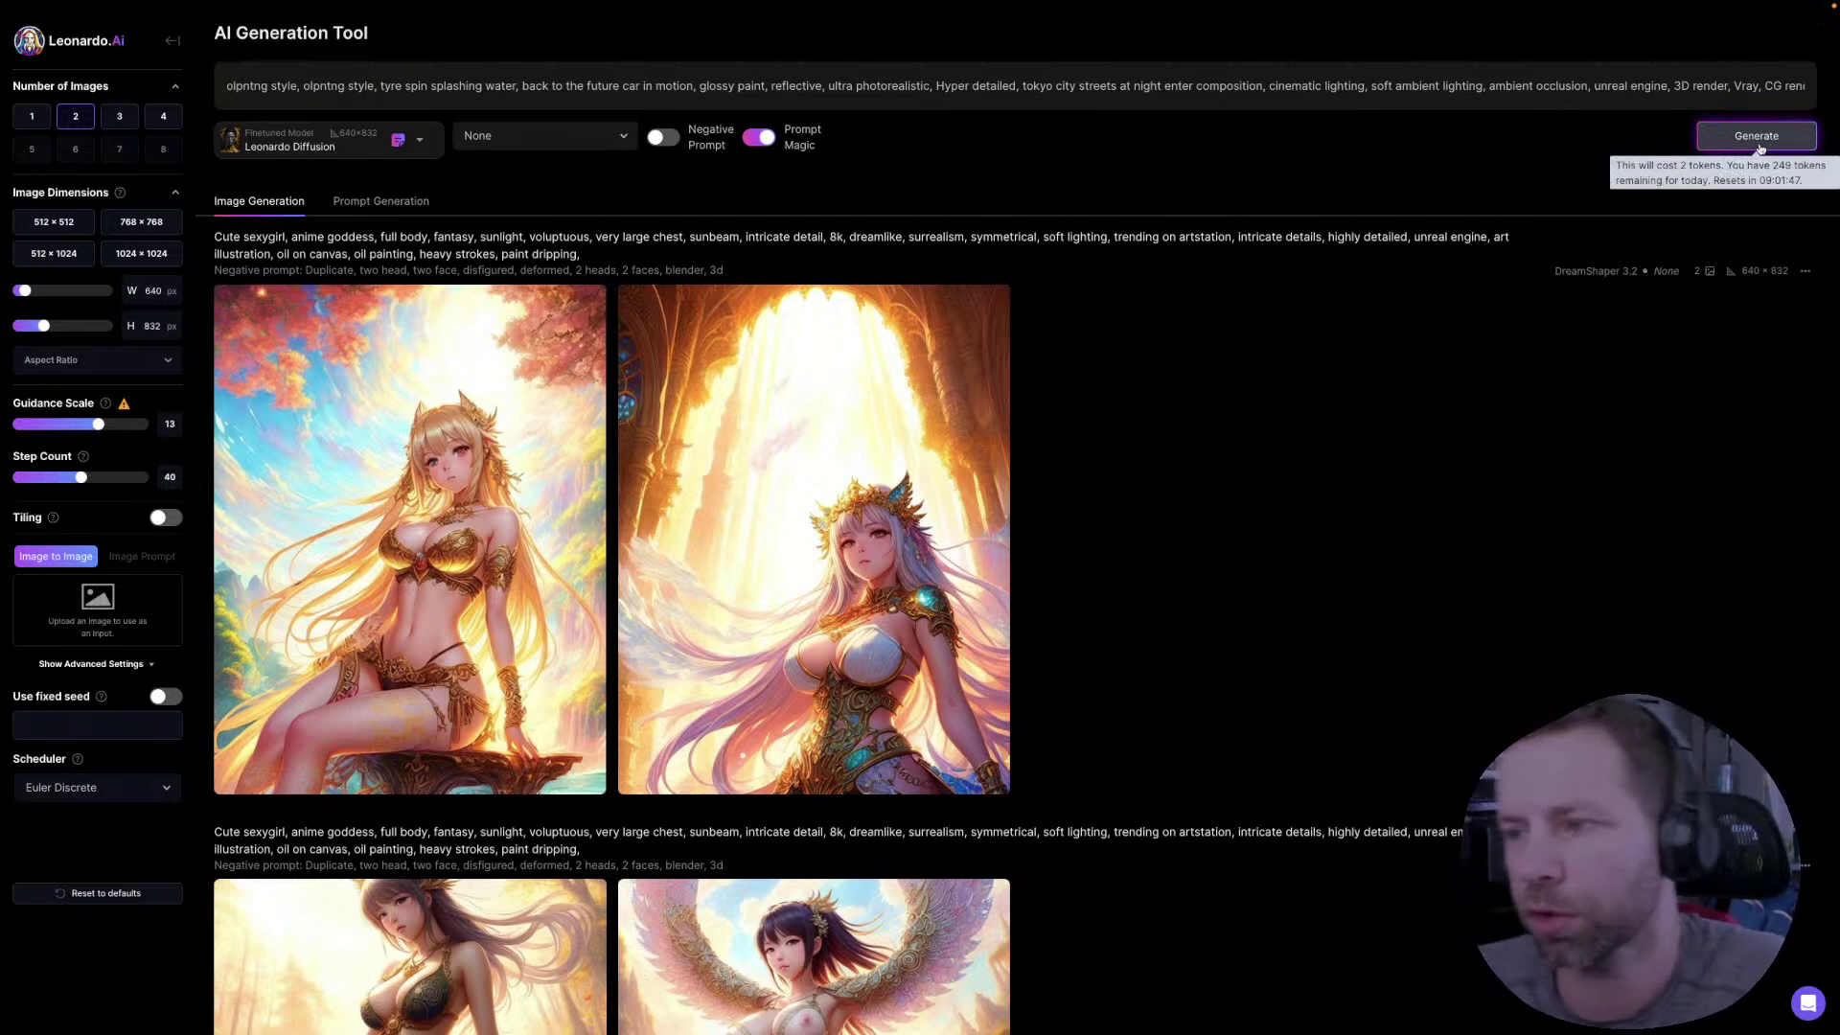
# - Choose four images, then raise the image dimensions to 1344 px wide and 1280 px high
pyautogui.click(163, 116)
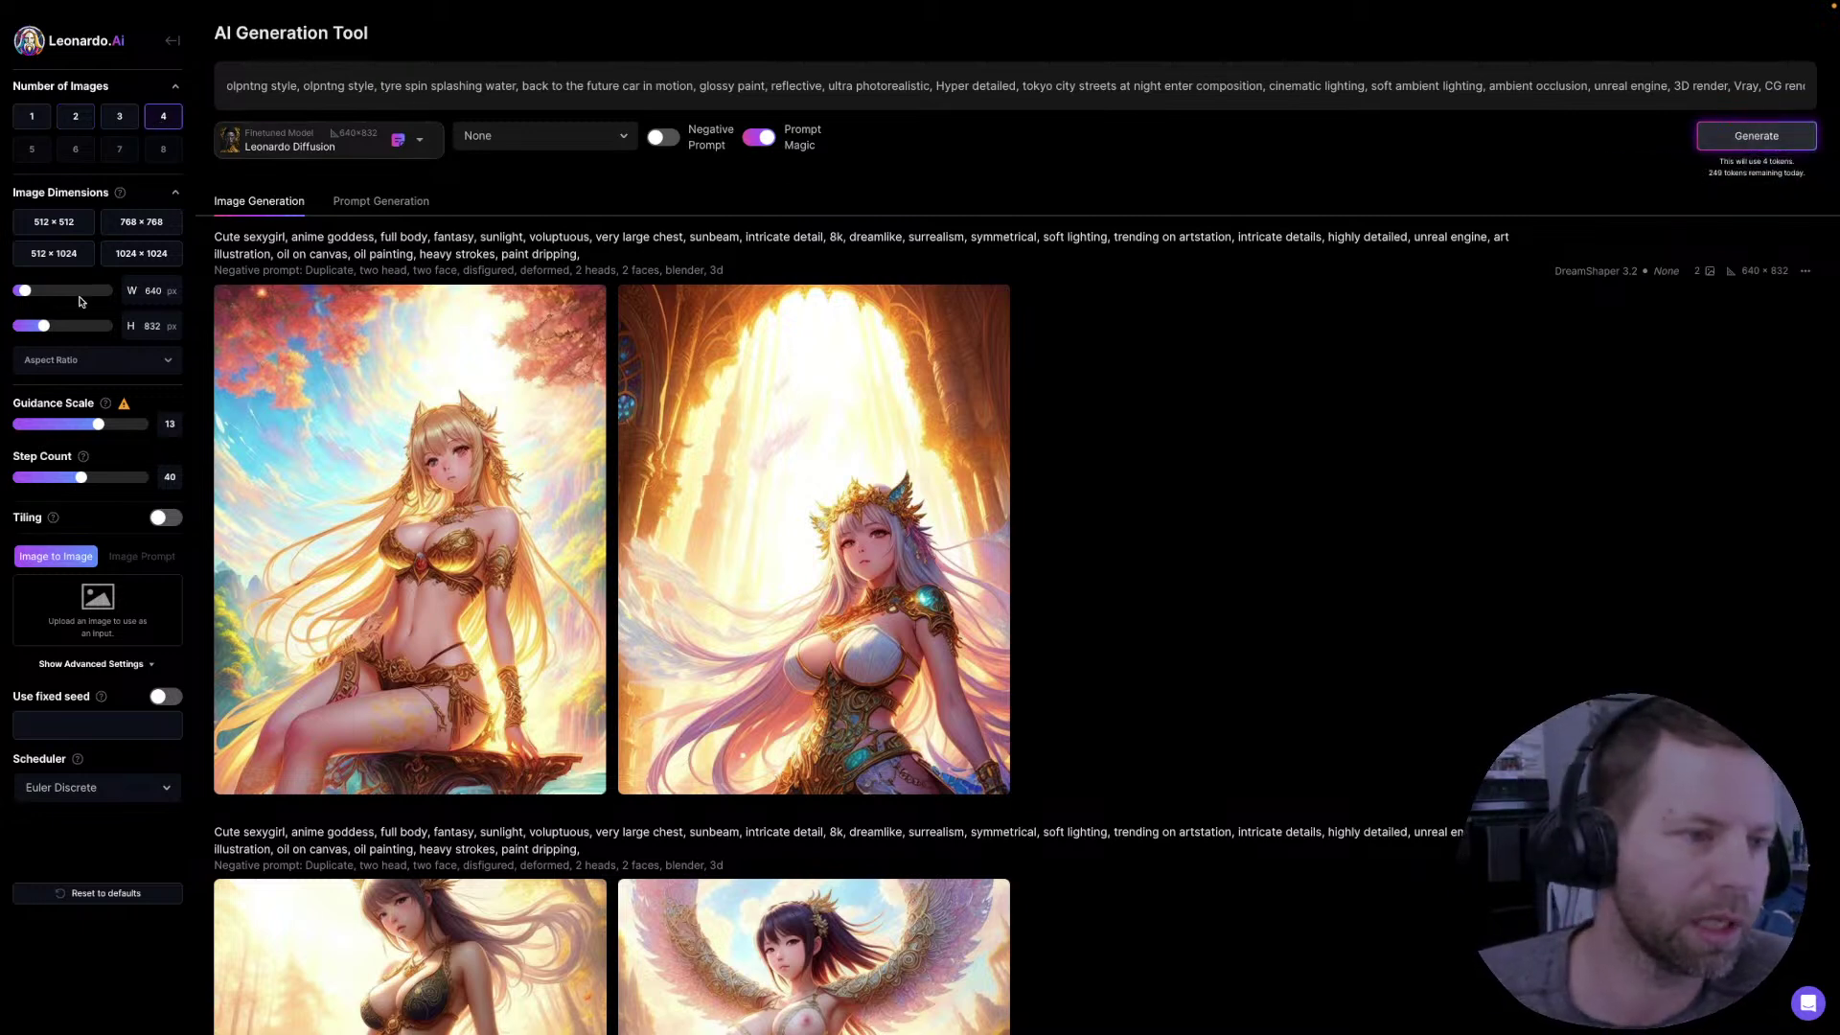
pyautogui.moveTo(27, 291); pyautogui.dragTo(93, 292)
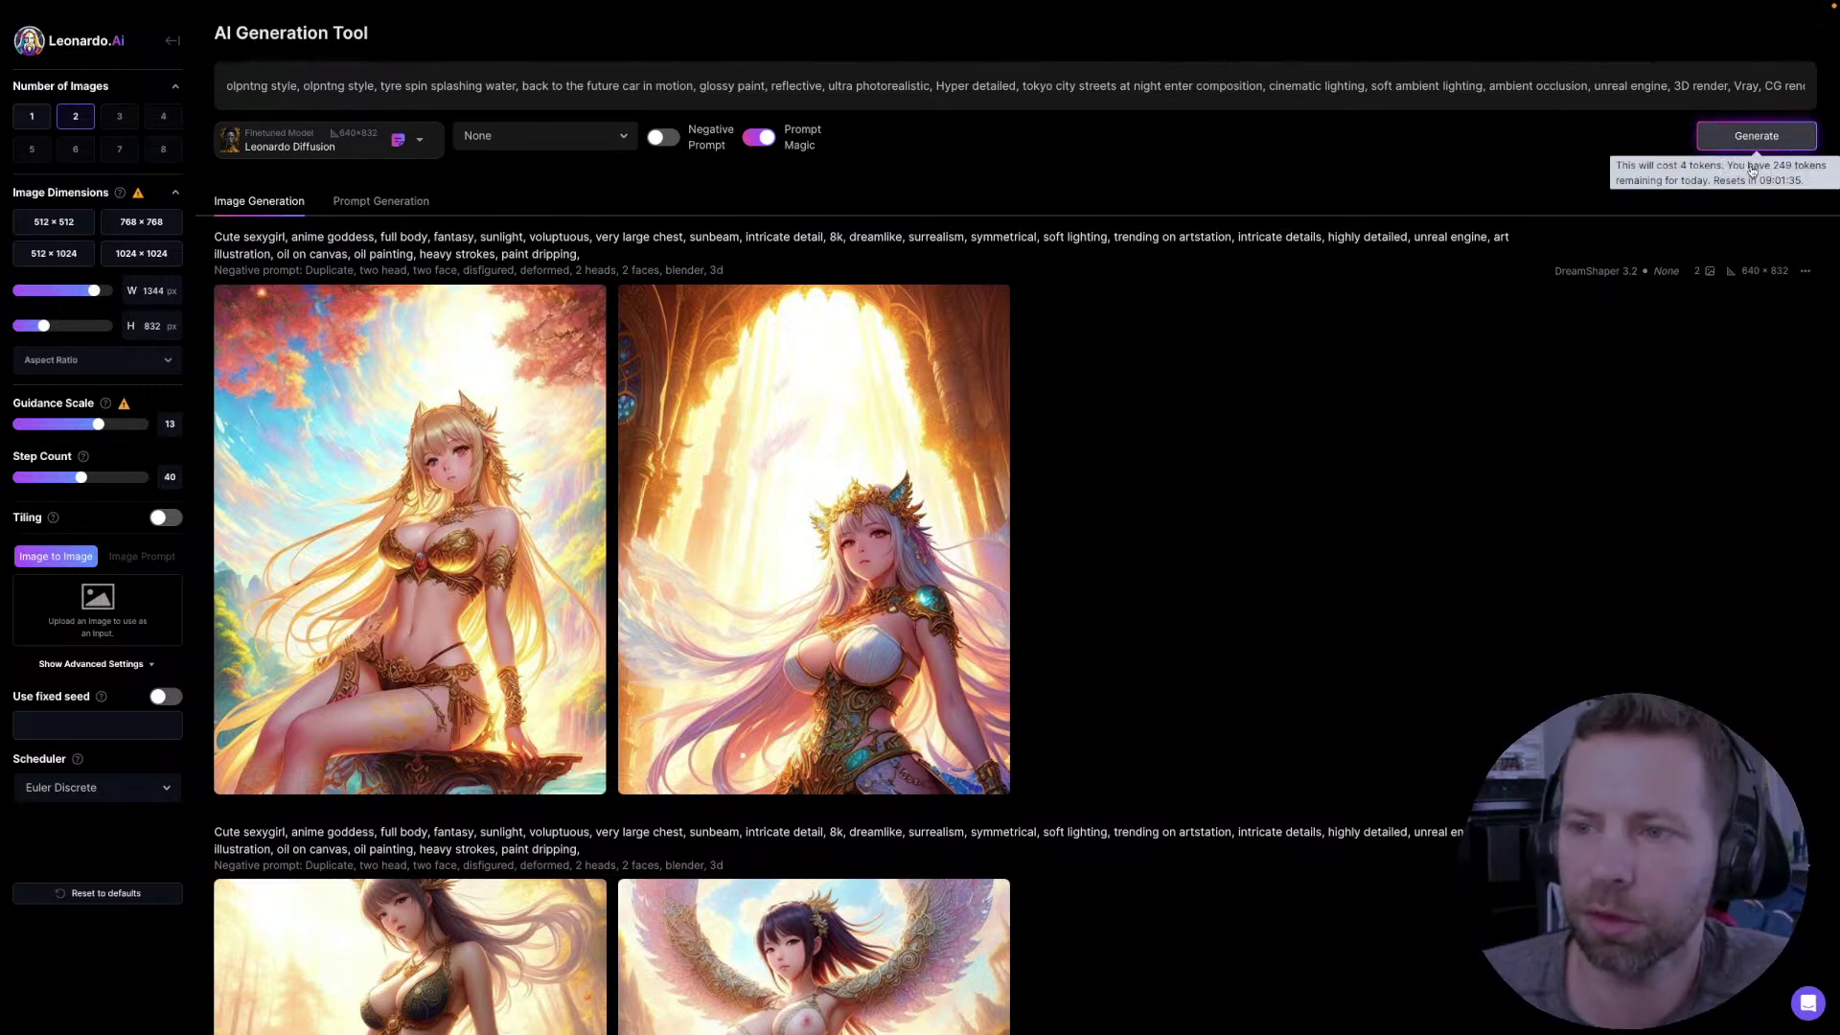
pyautogui.moveTo(44, 328); pyautogui.dragTo(91, 335)
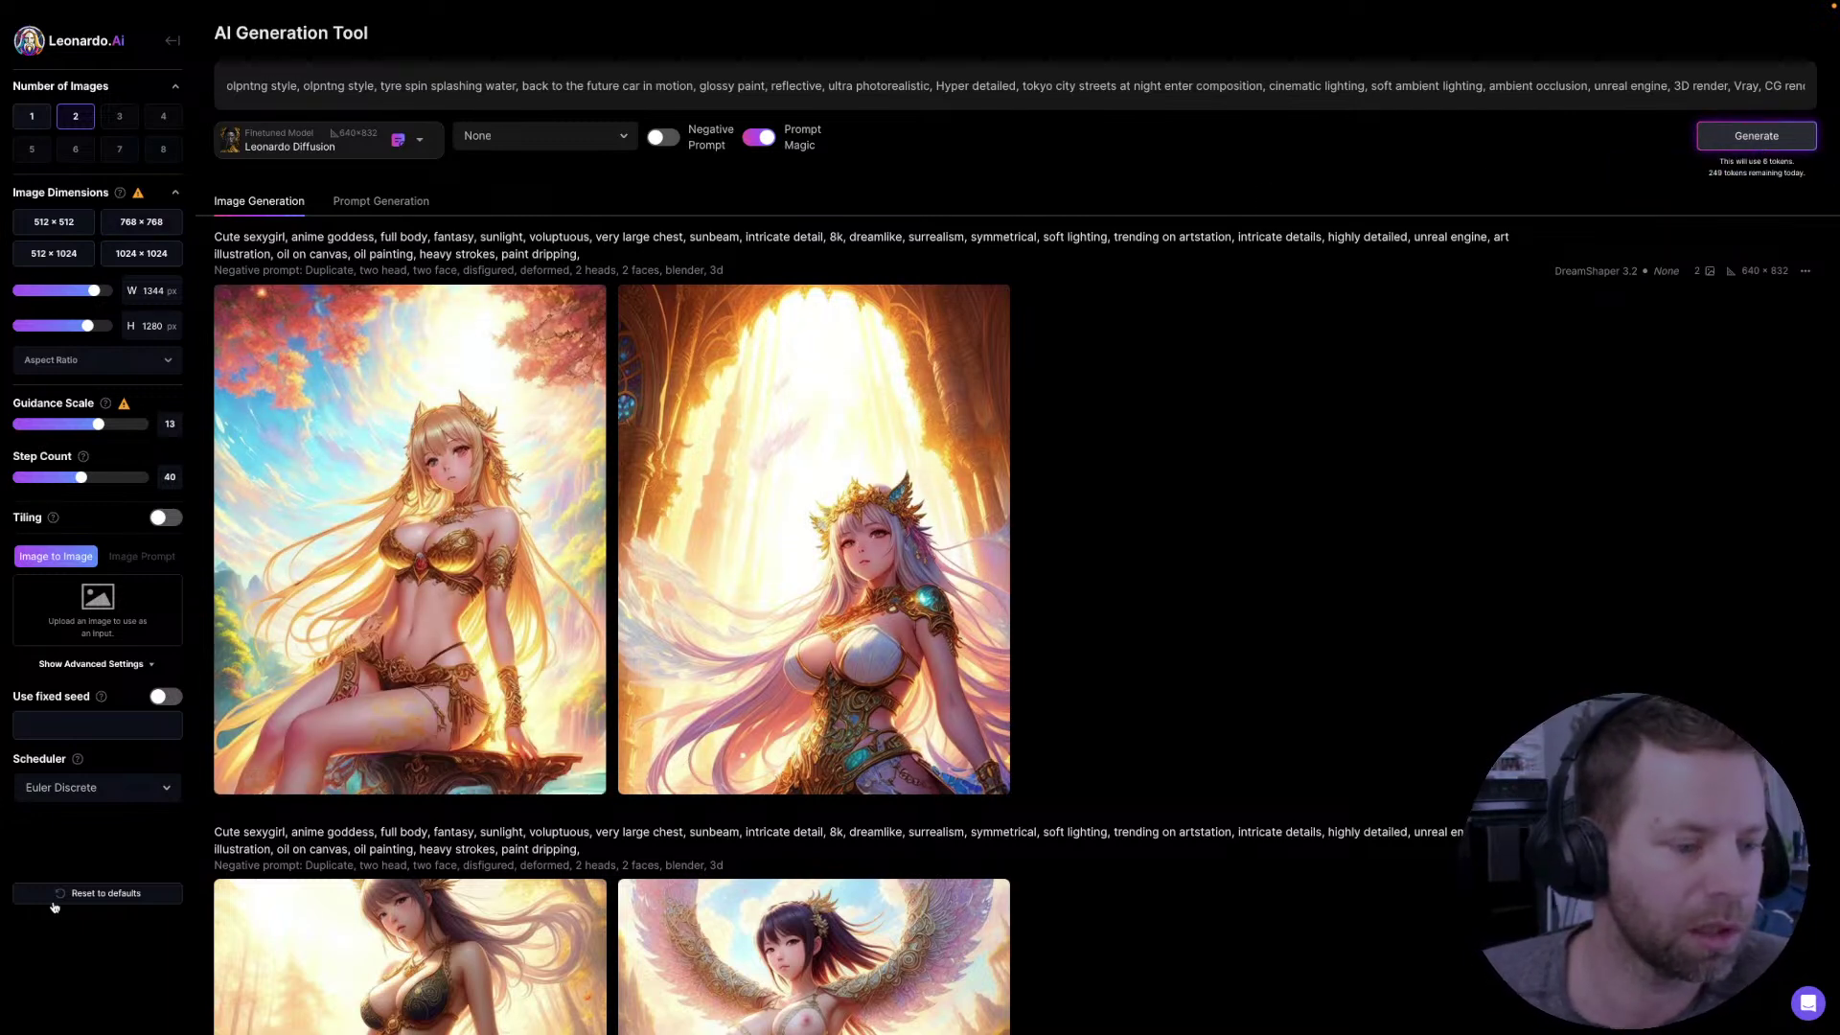
# - Reset the generation settings to their defaults and set the number of images to 2
pyautogui.click(86, 897)
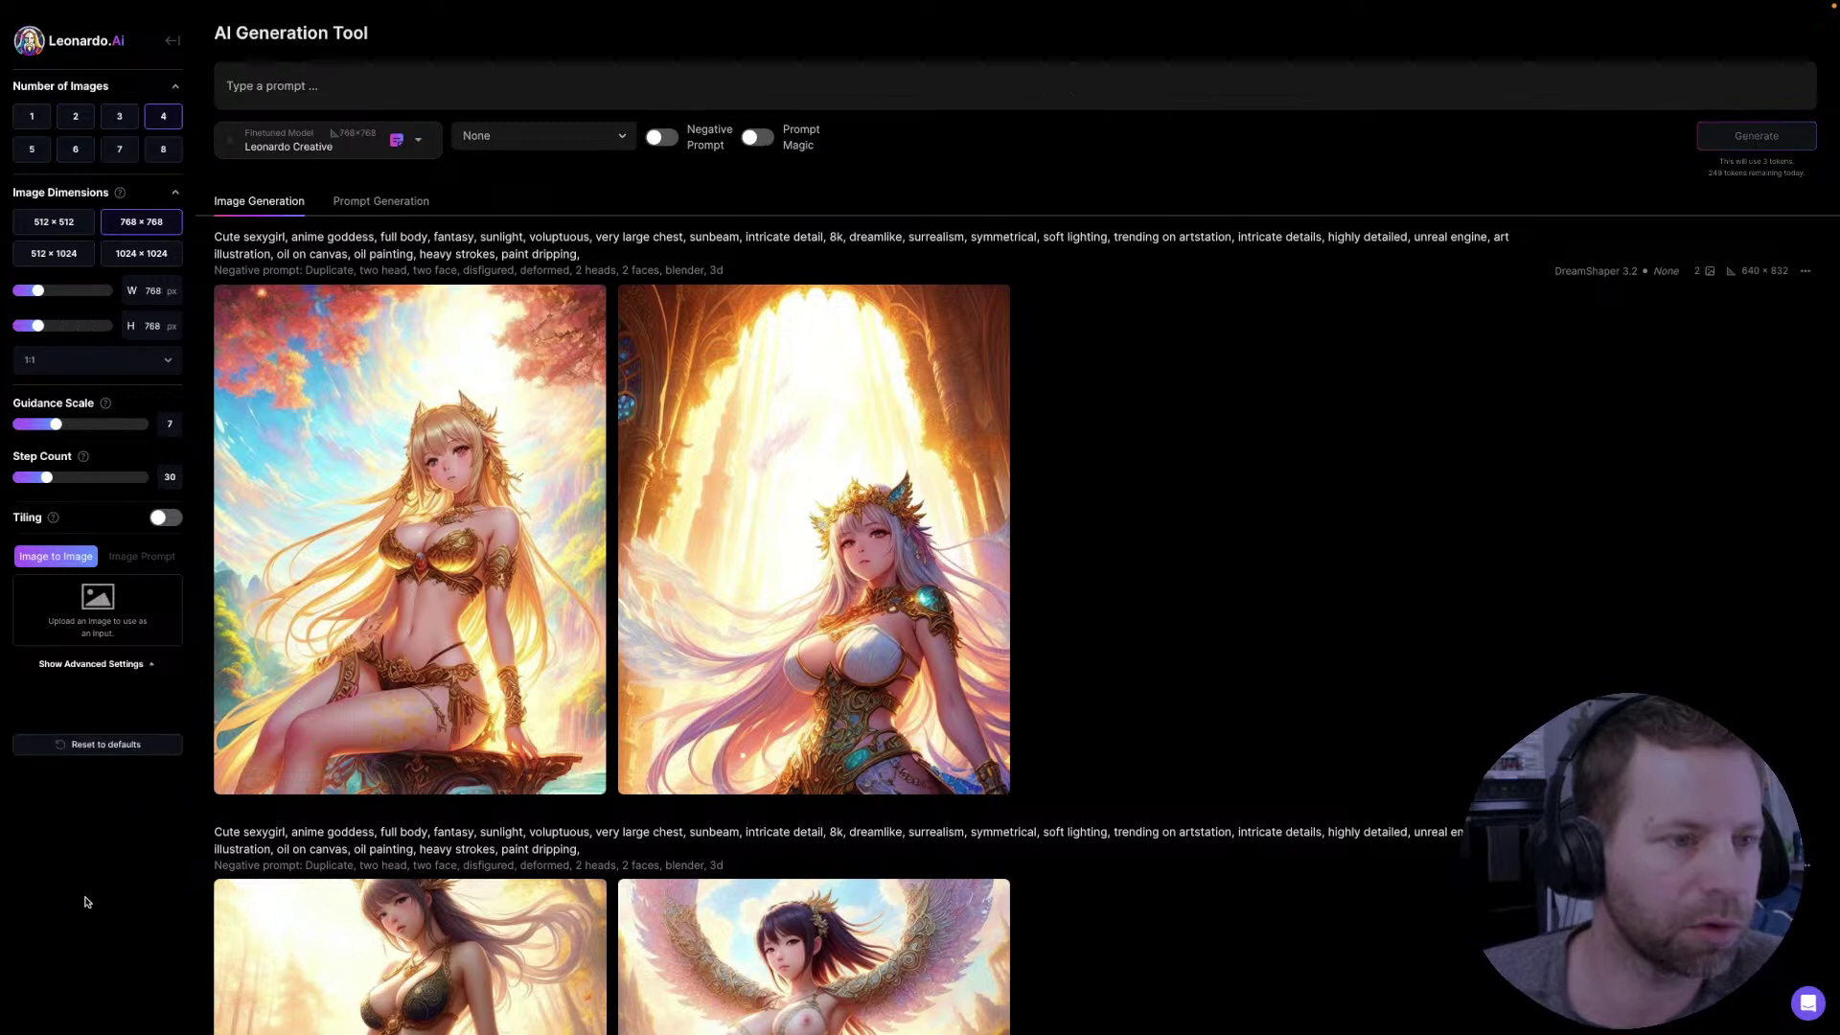
pyautogui.click(93, 118)
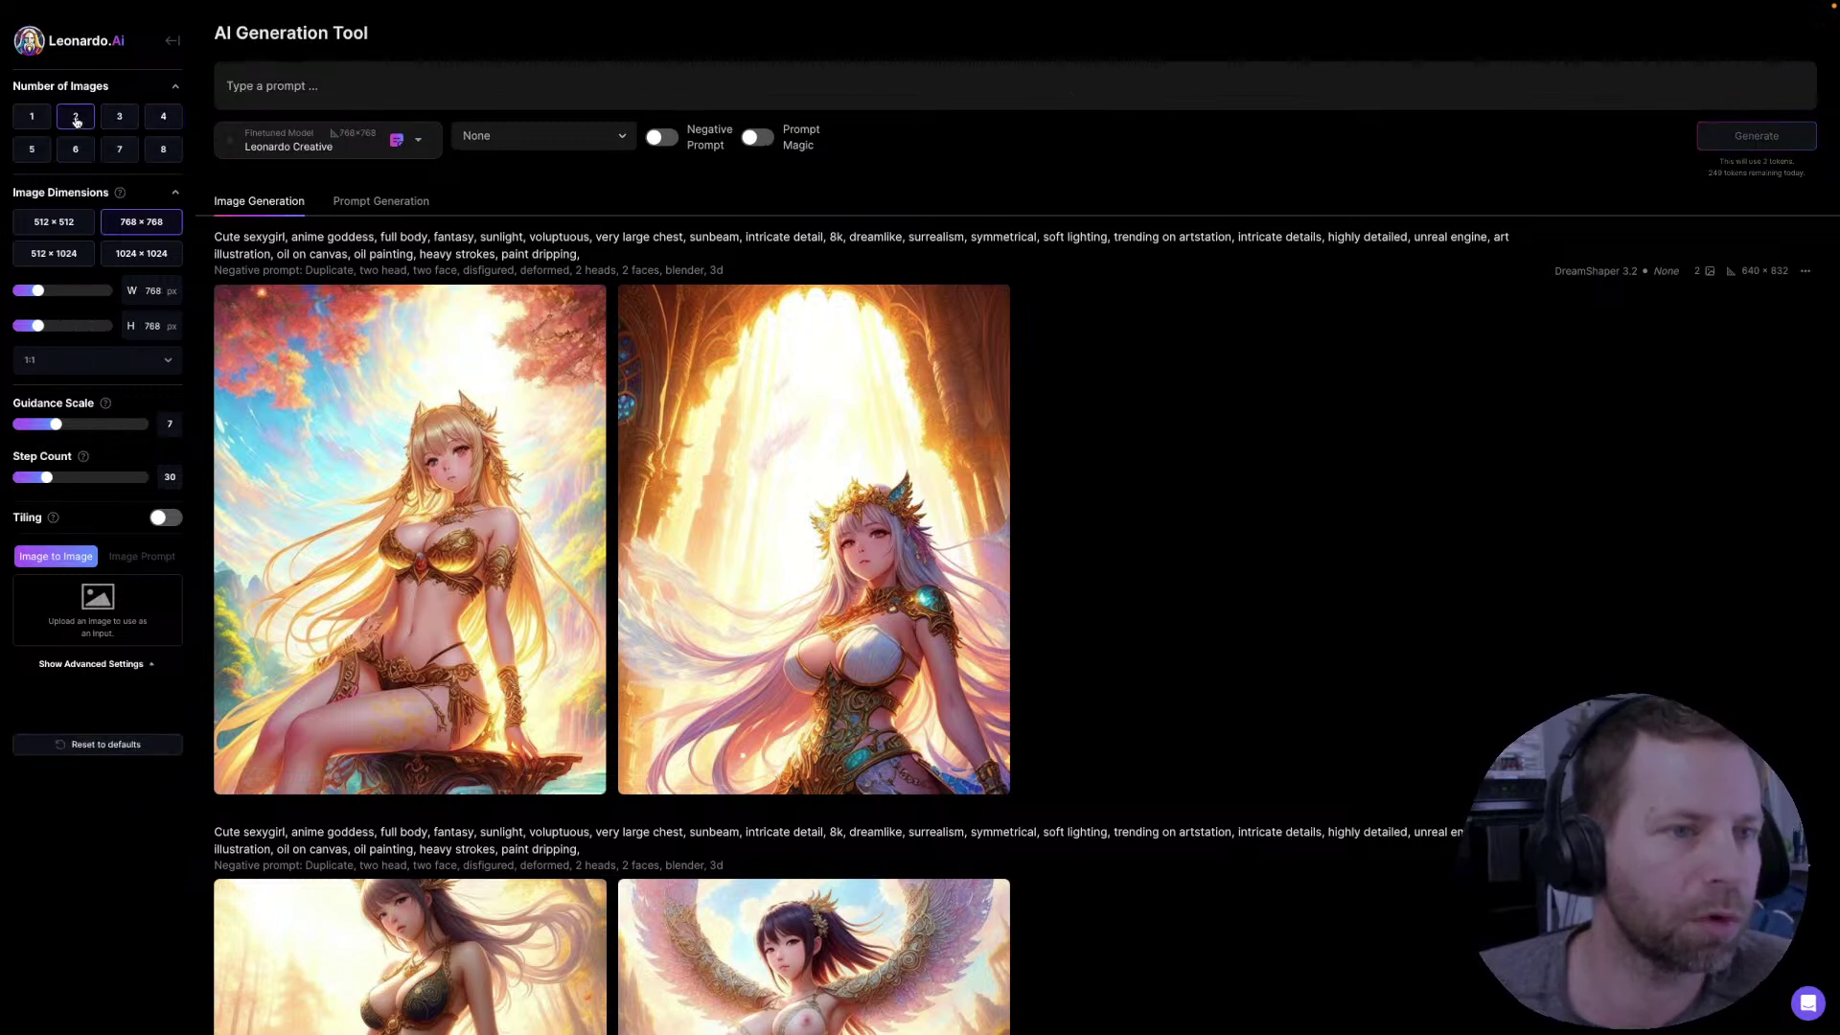
# - Return to the home page, reopen the full Leonardo Diffusion gallery, and remix the "Olpntng style" car image with the street lamps
pyautogui.click(172, 44)
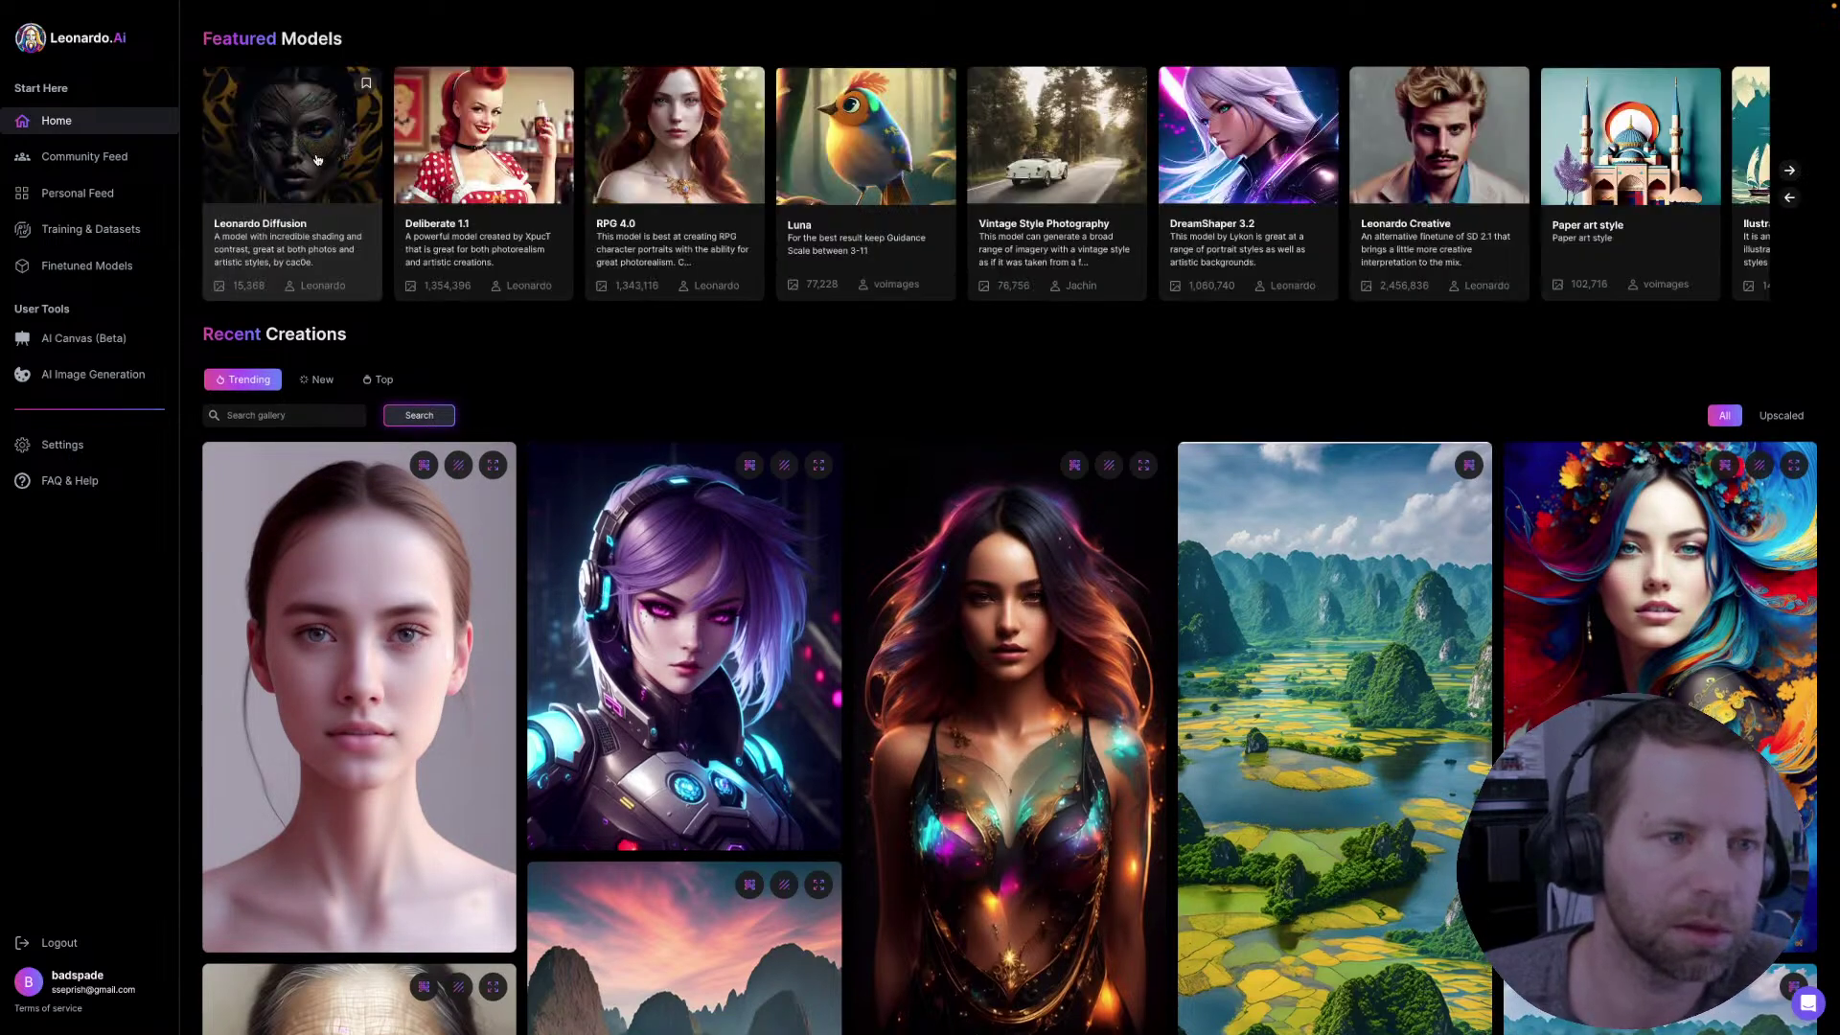
pyautogui.click(317, 159)
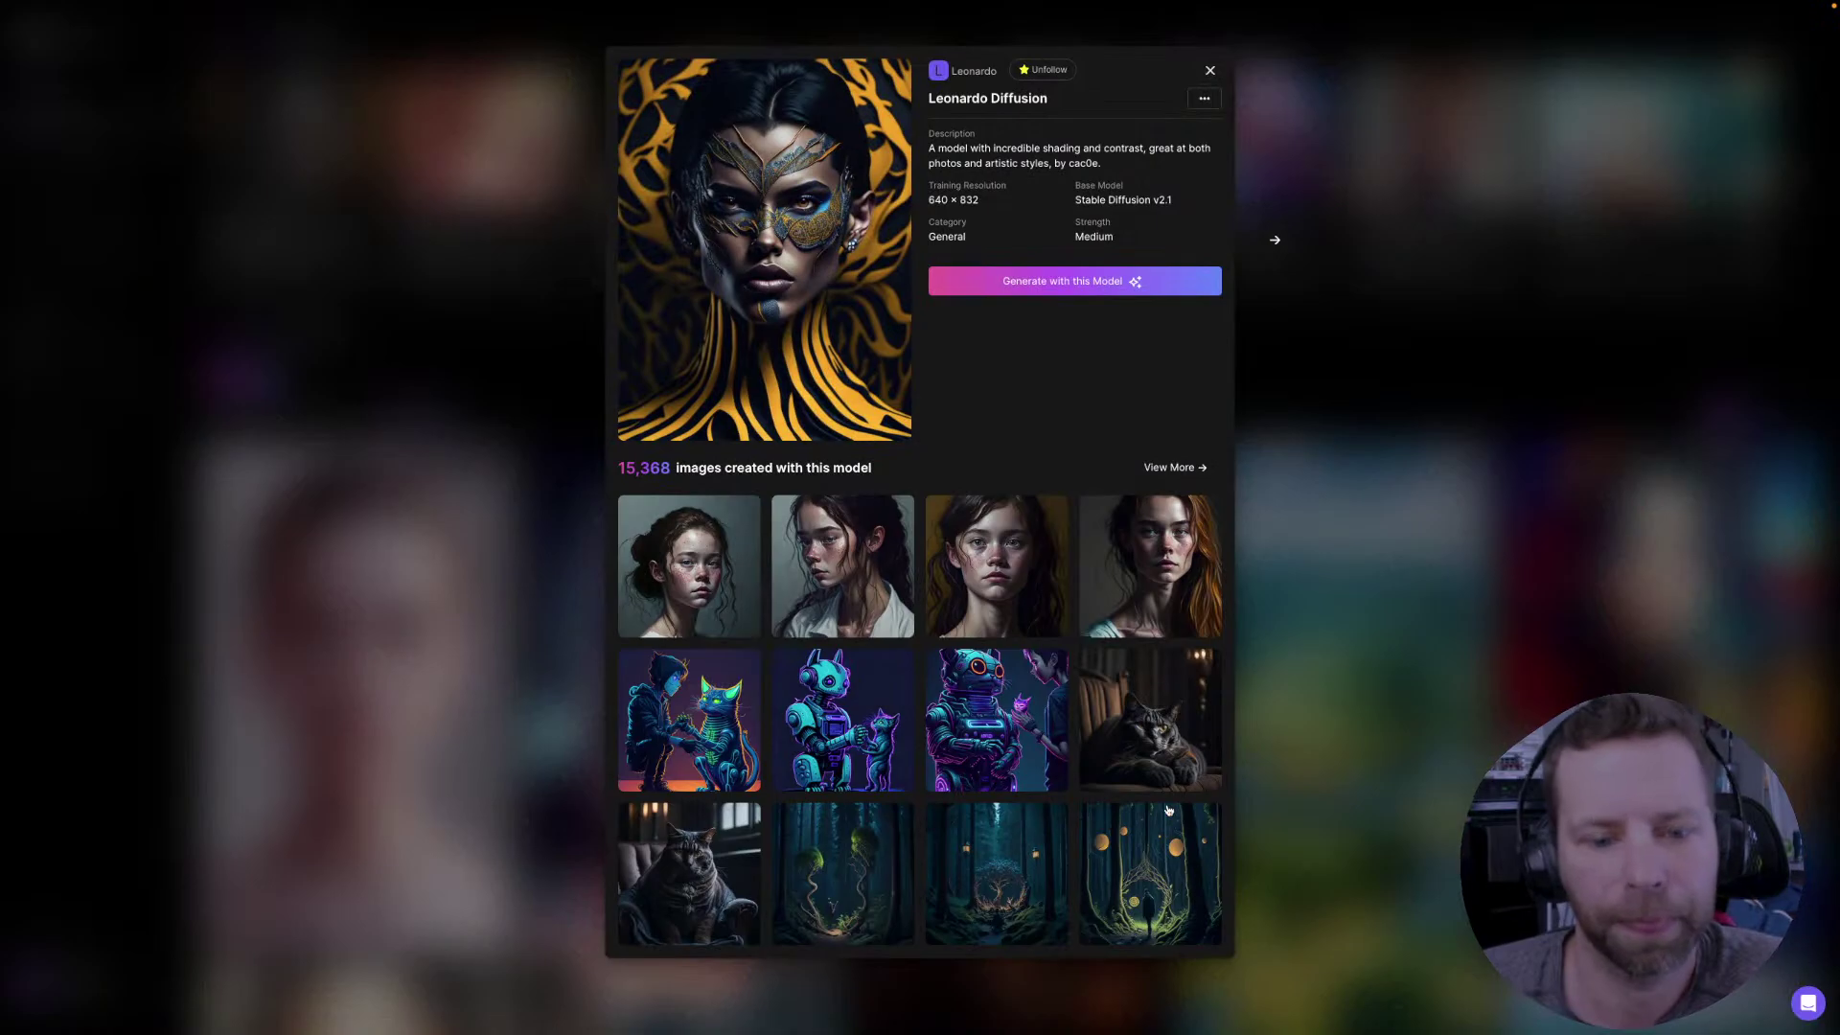
pyautogui.click(1168, 467)
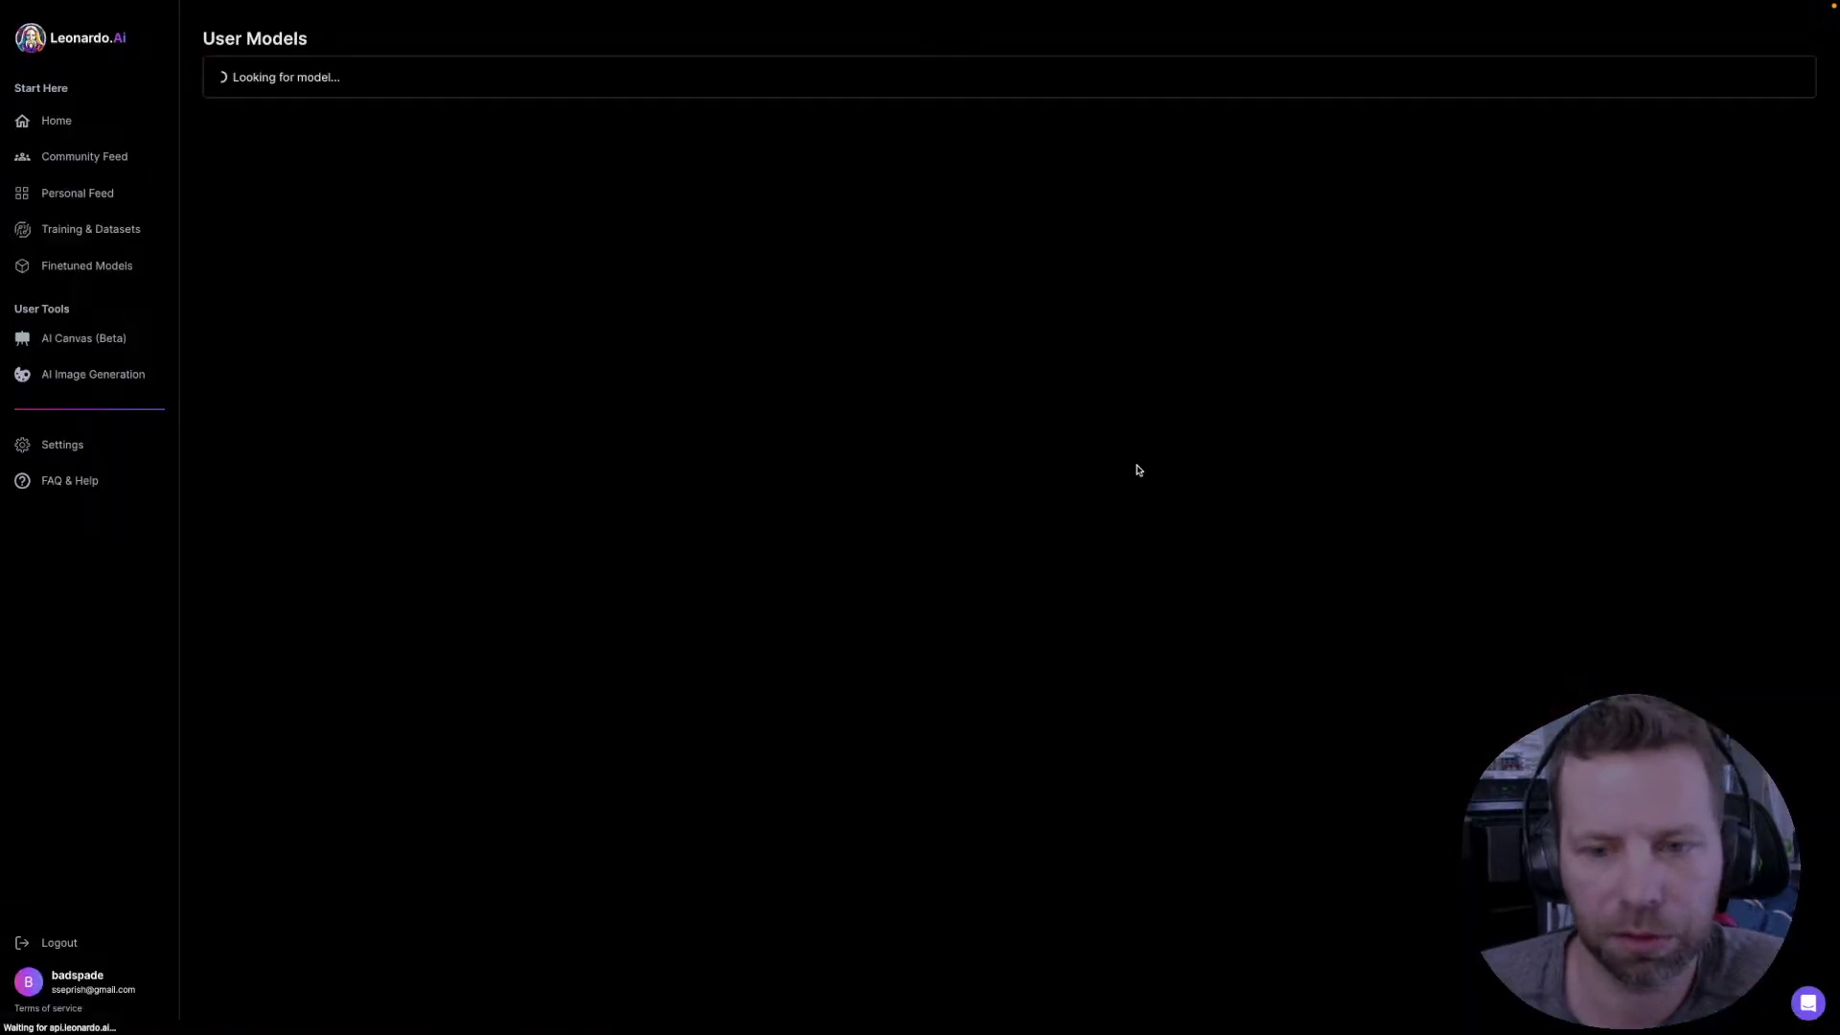
pyautogui.scroll(-3, 682, 457)
pyautogui.scroll(-20, 640, 494)
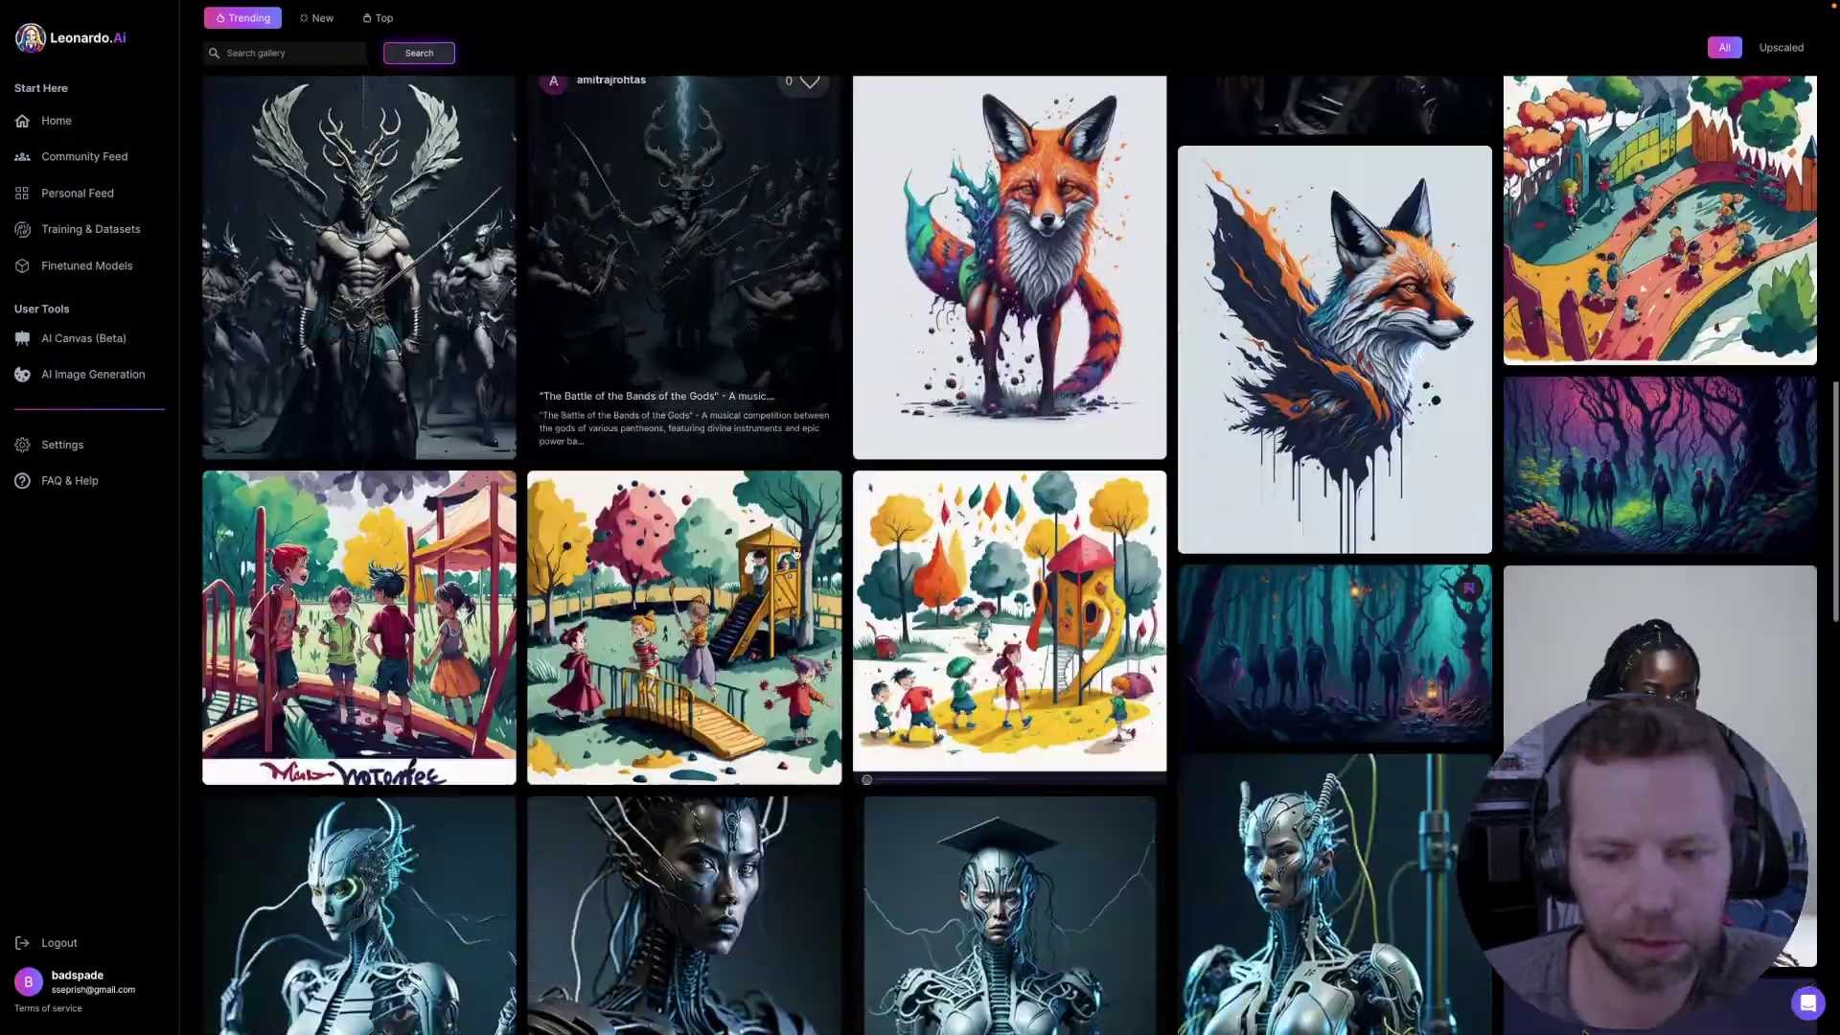
pyautogui.scroll(-20, 794, 554)
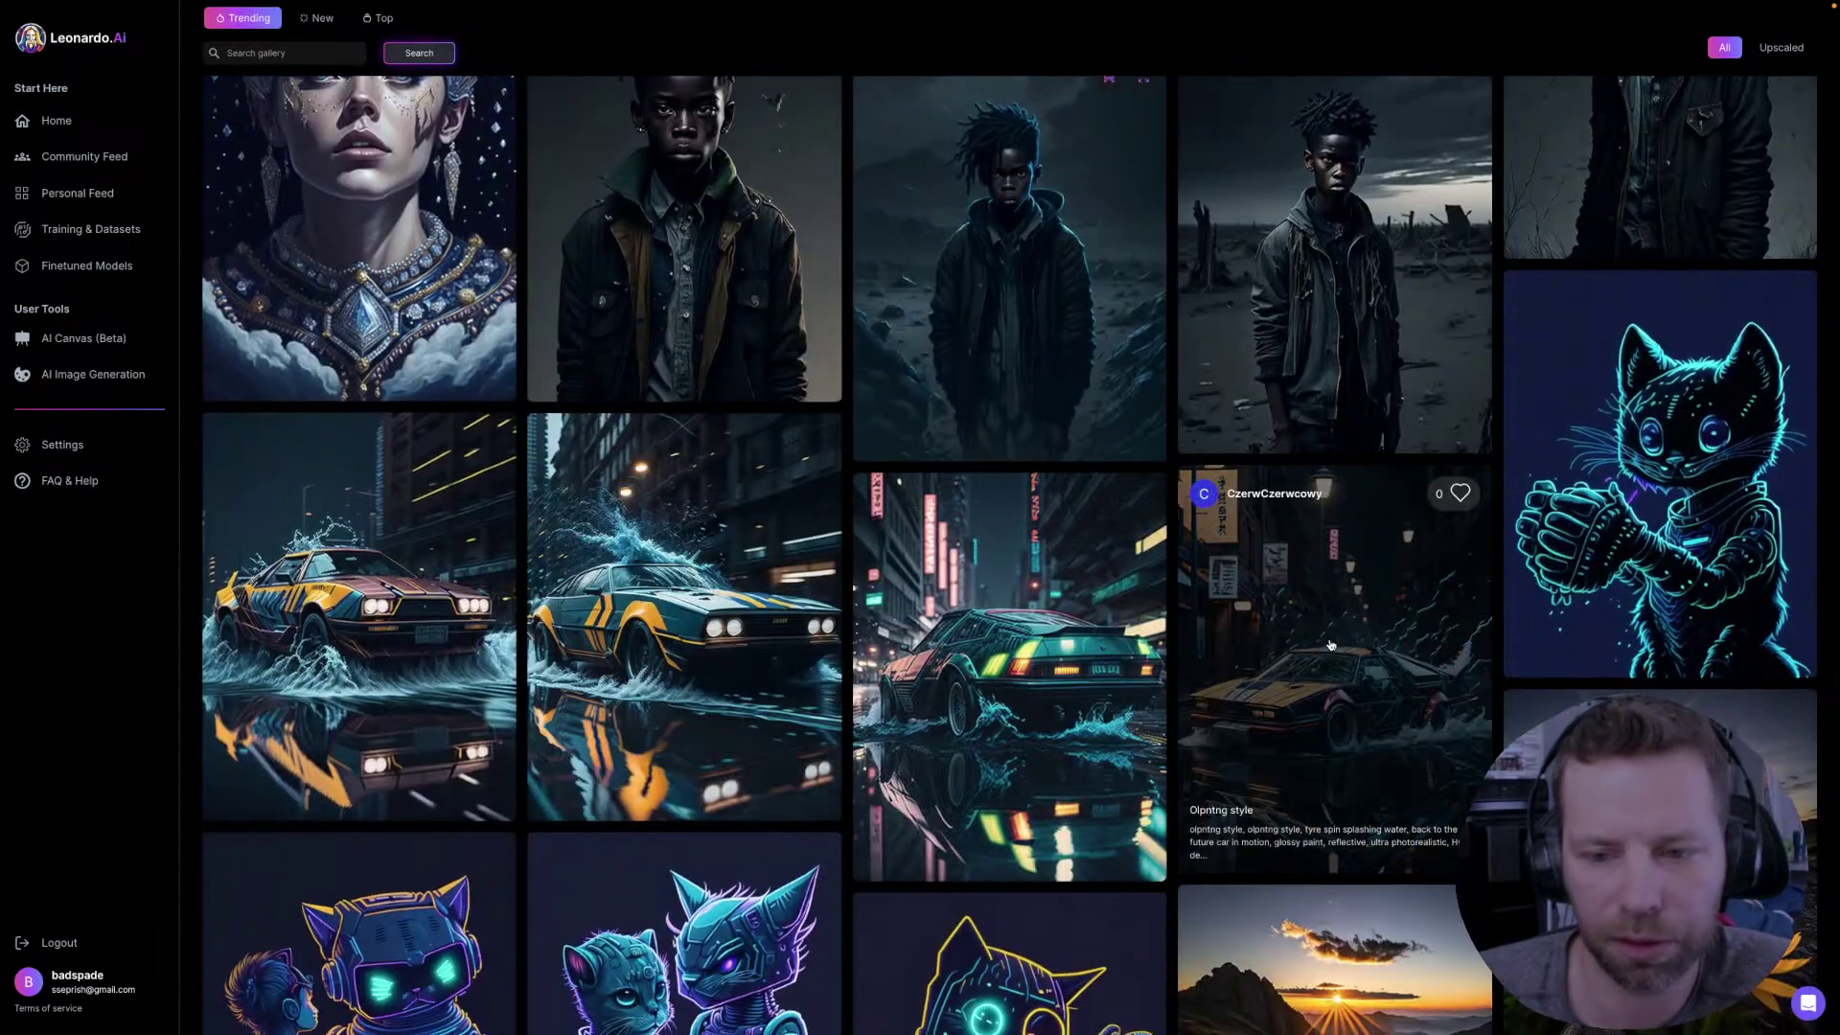
pyautogui.click(1318, 641)
pyautogui.click(972, 299)
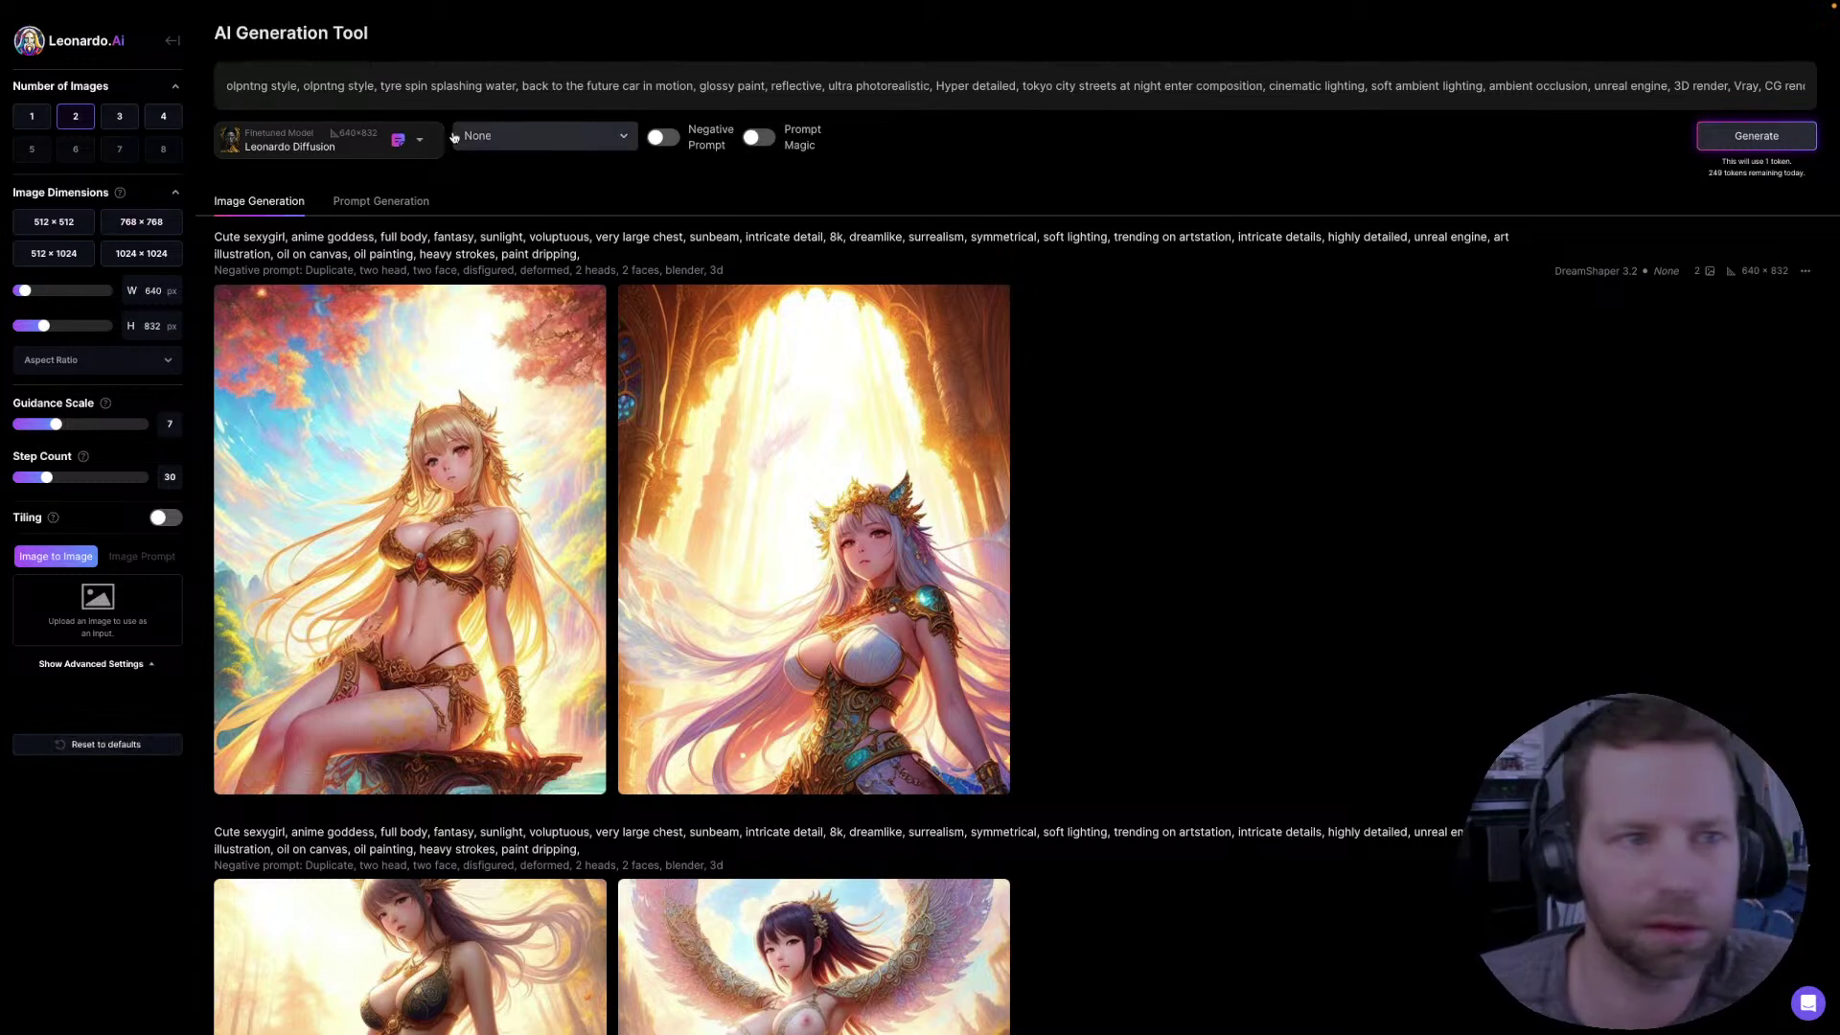
# - Read the explanation of the Prompt Magic option for the remixed car prompt
pyautogui.moveTo(1646, 167)
pyautogui.moveTo(805, 147)
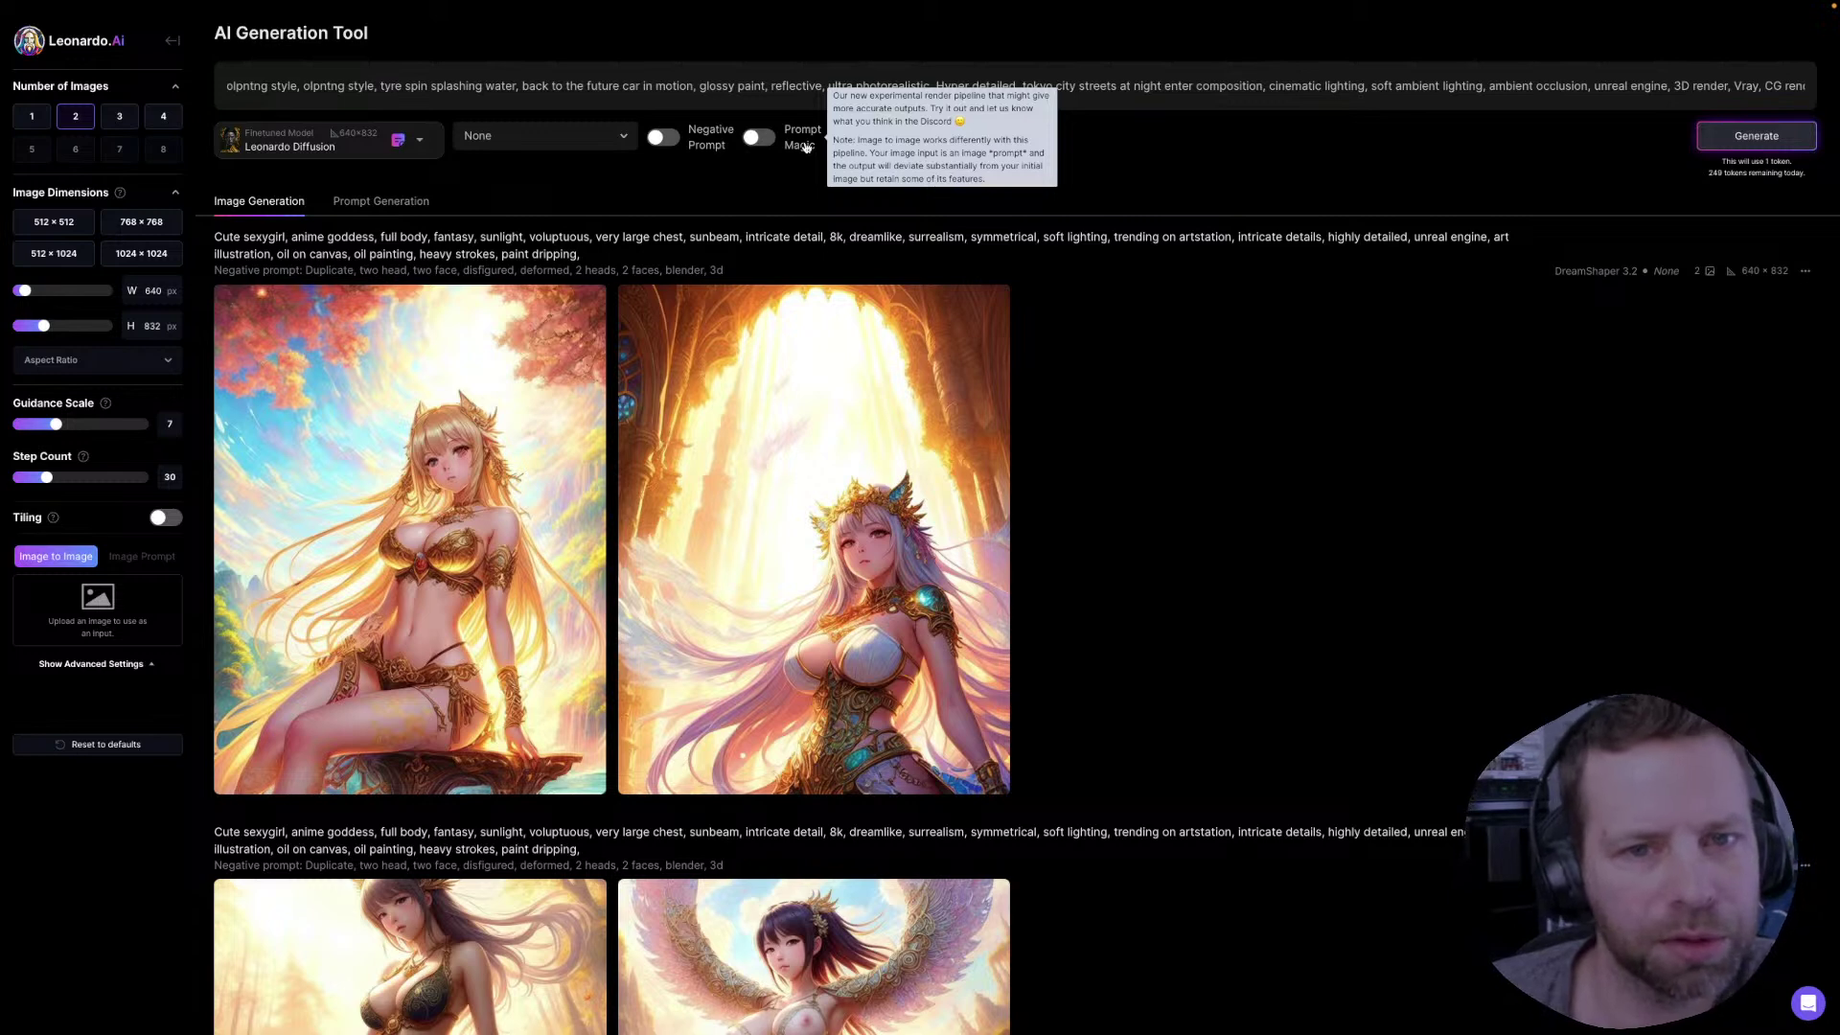
pyautogui.click(806, 147)
pyautogui.click(806, 146)
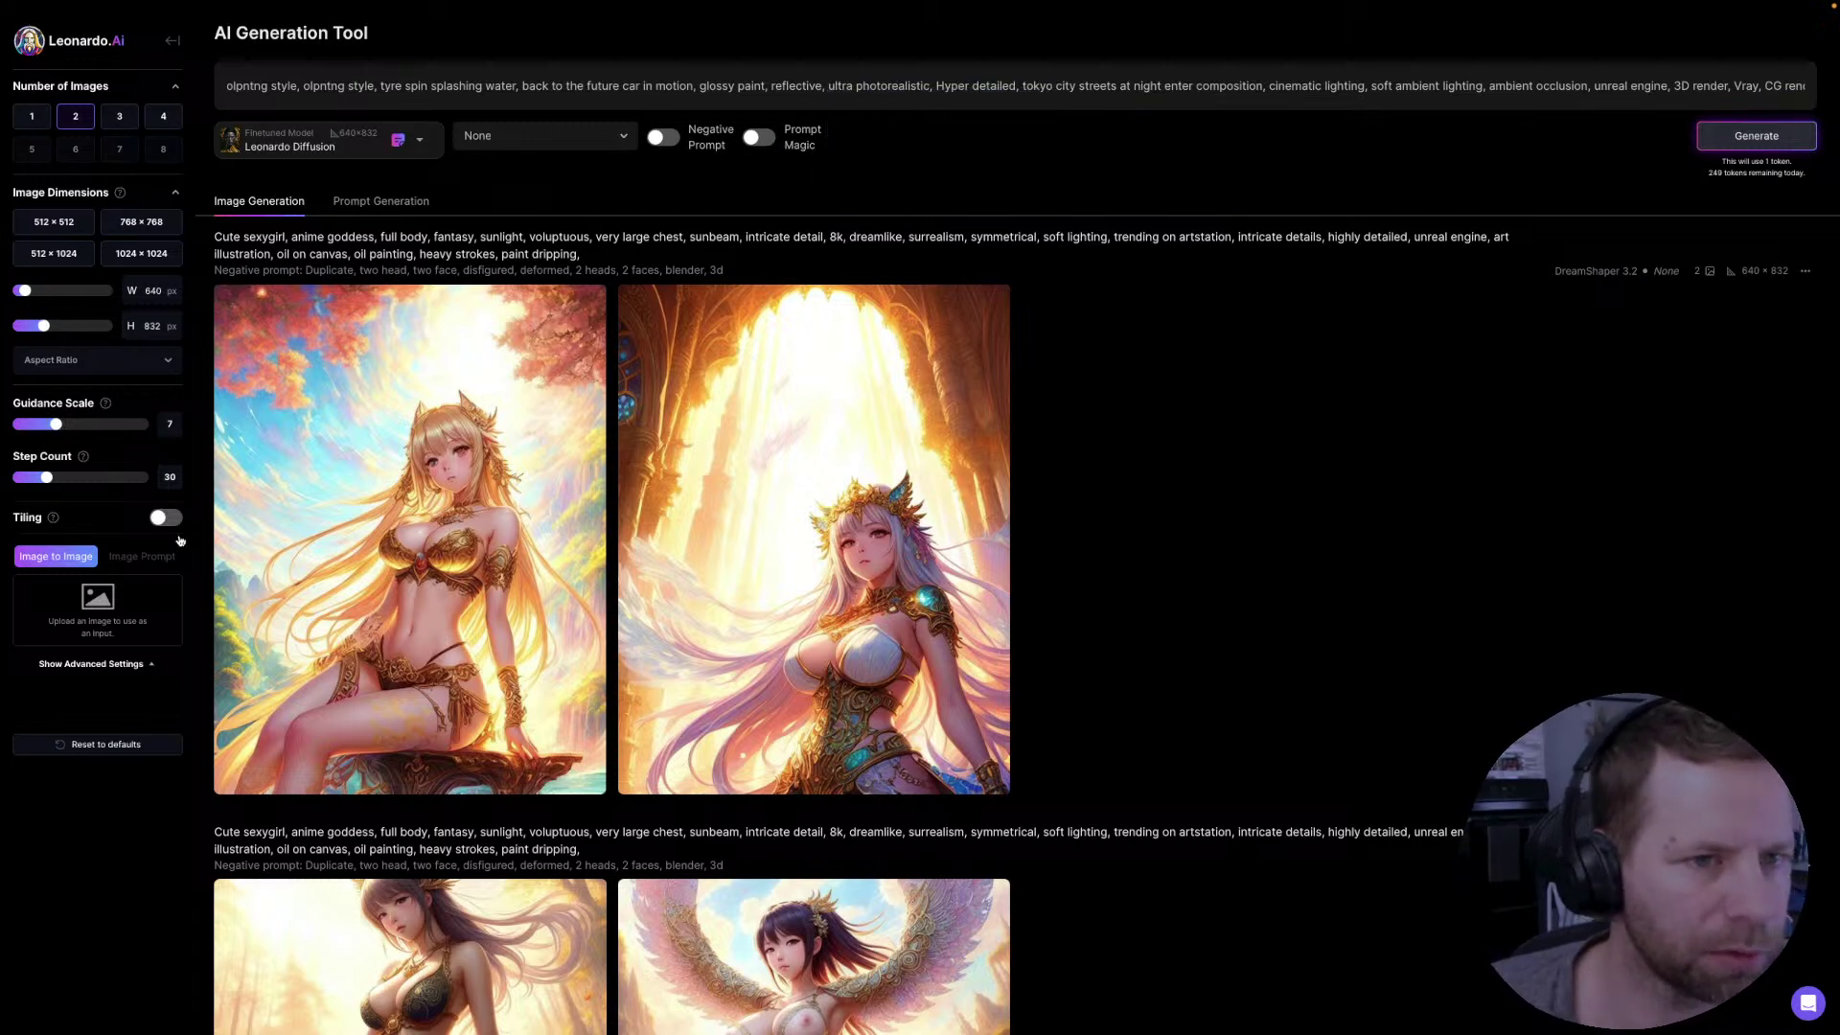
# - Generate two images from the remixed car prompt, view each result at full size, and close the viewer
pyautogui.click(1737, 140)
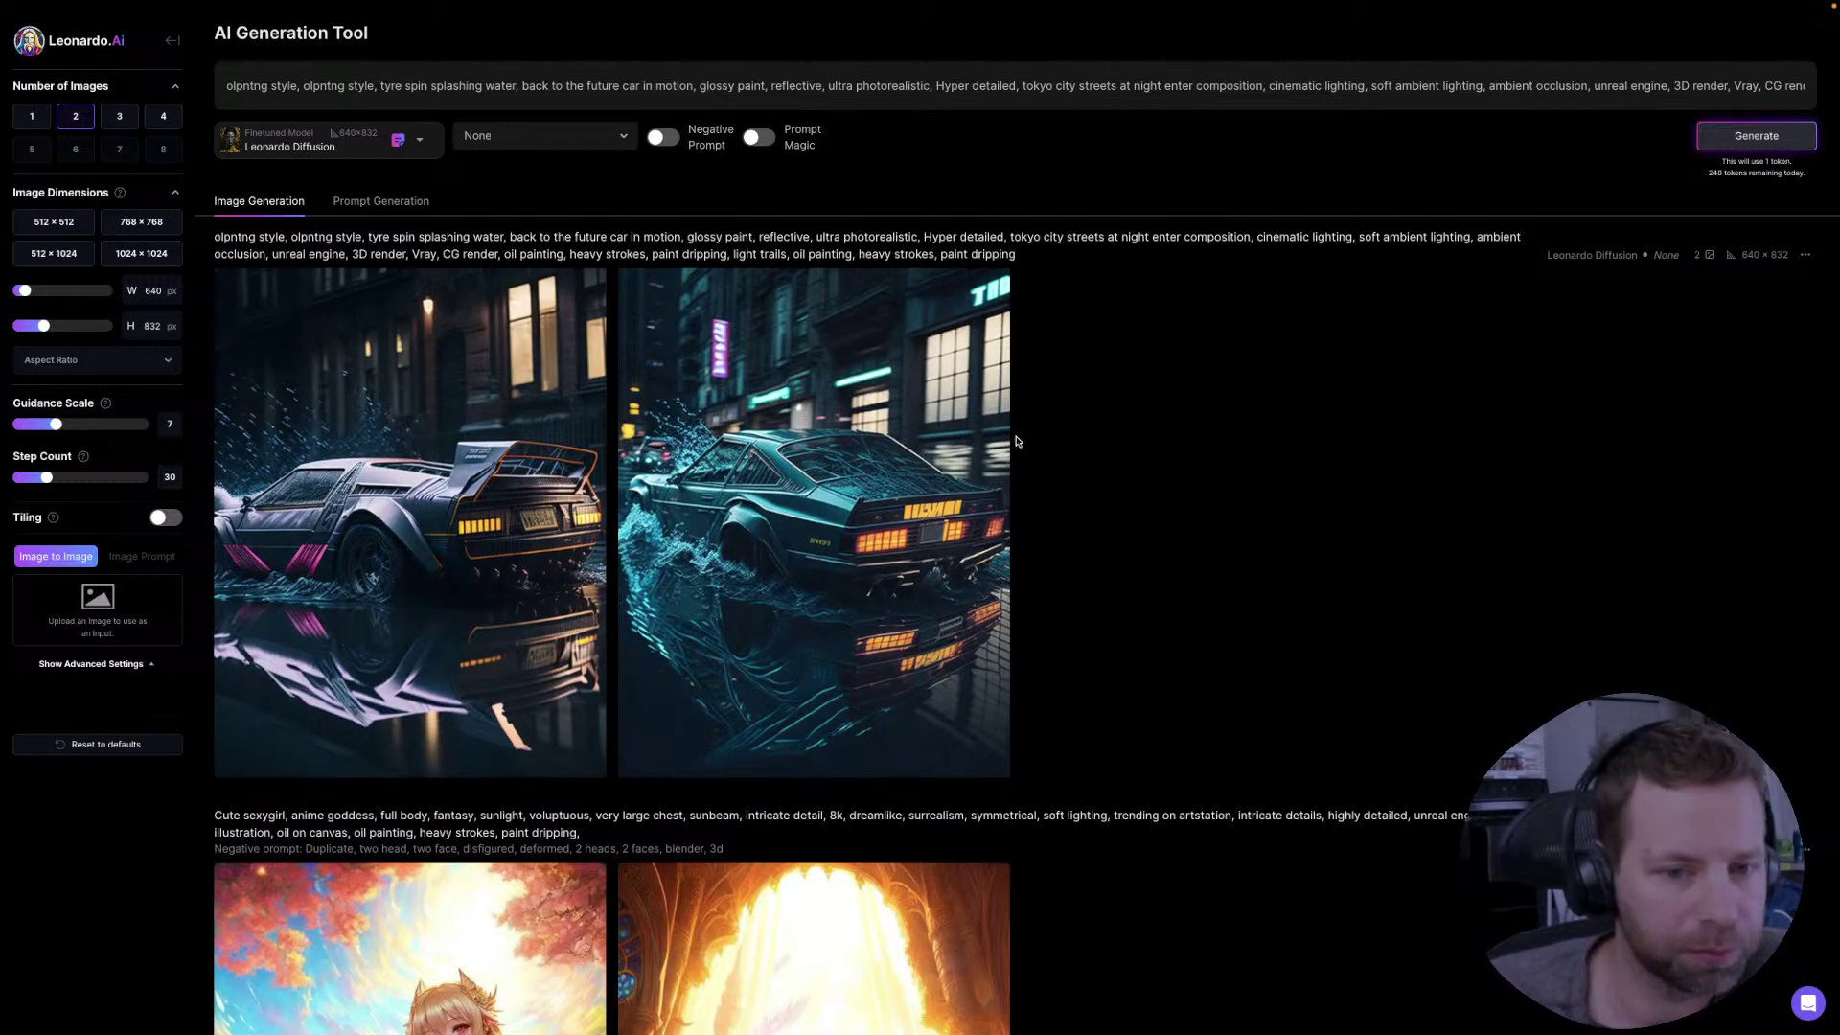
pyautogui.moveTo(422, 463)
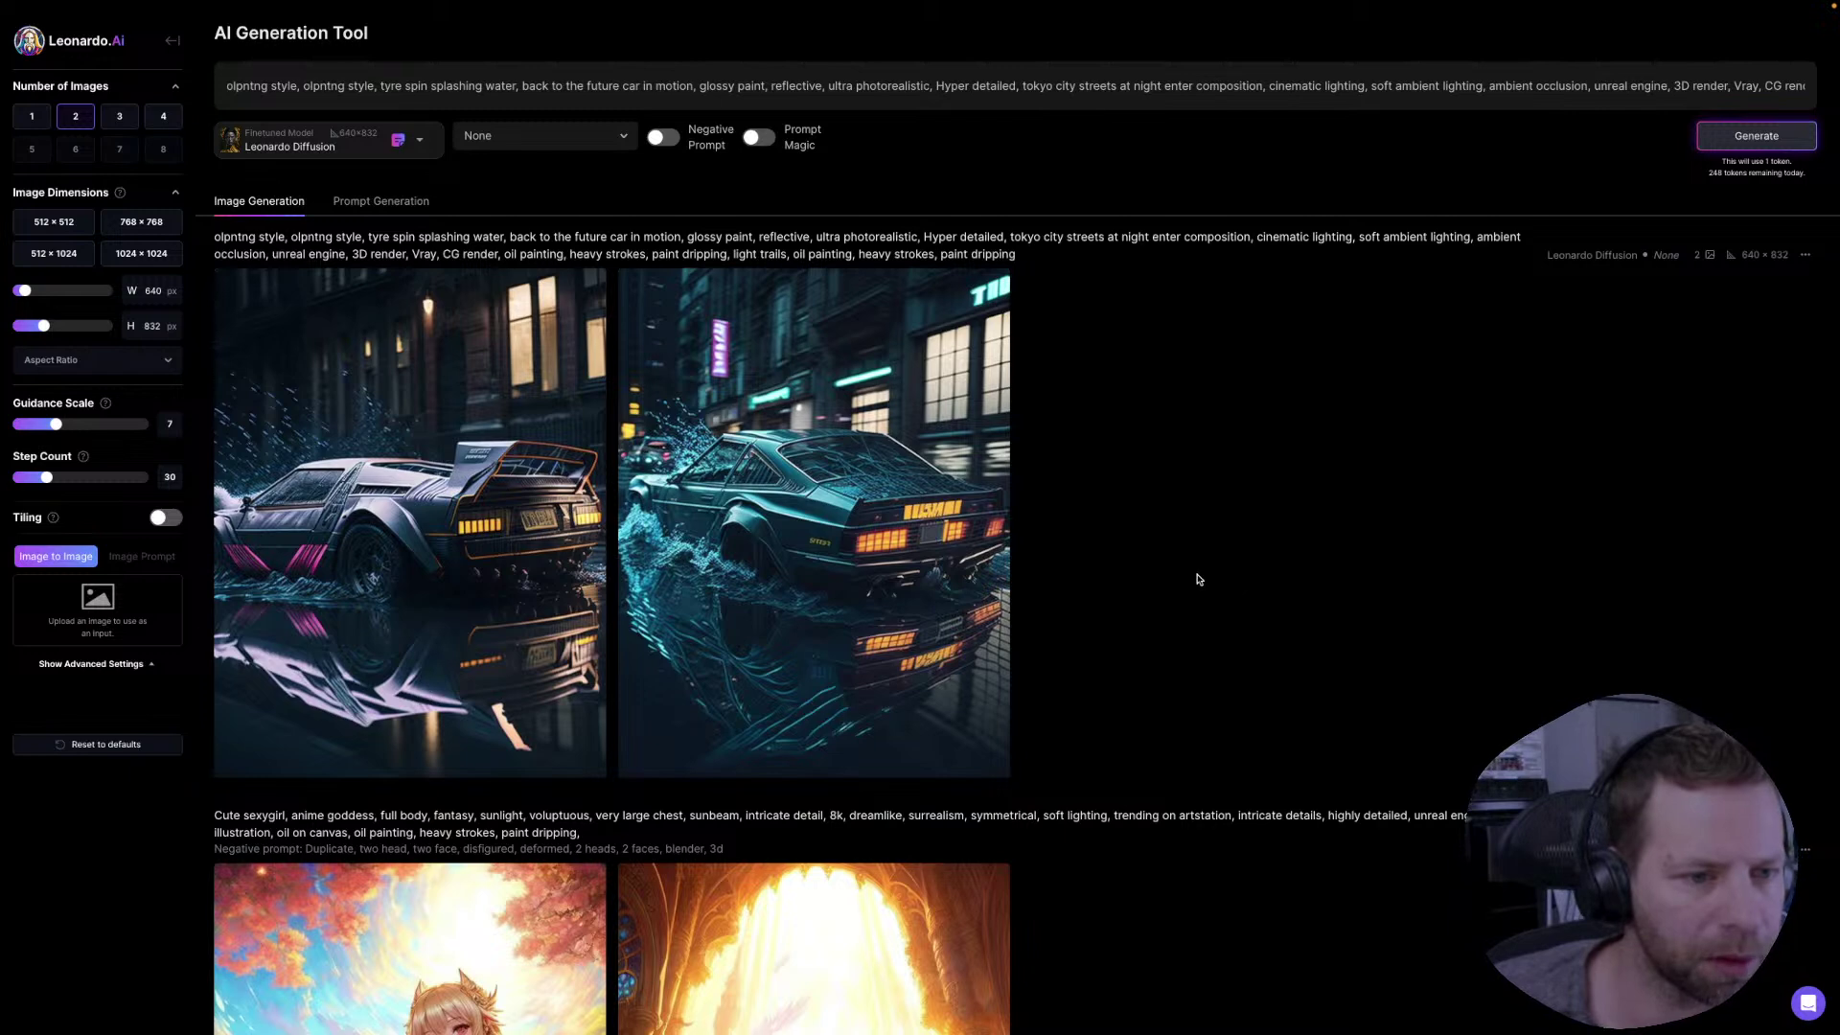
pyautogui.click(405, 471)
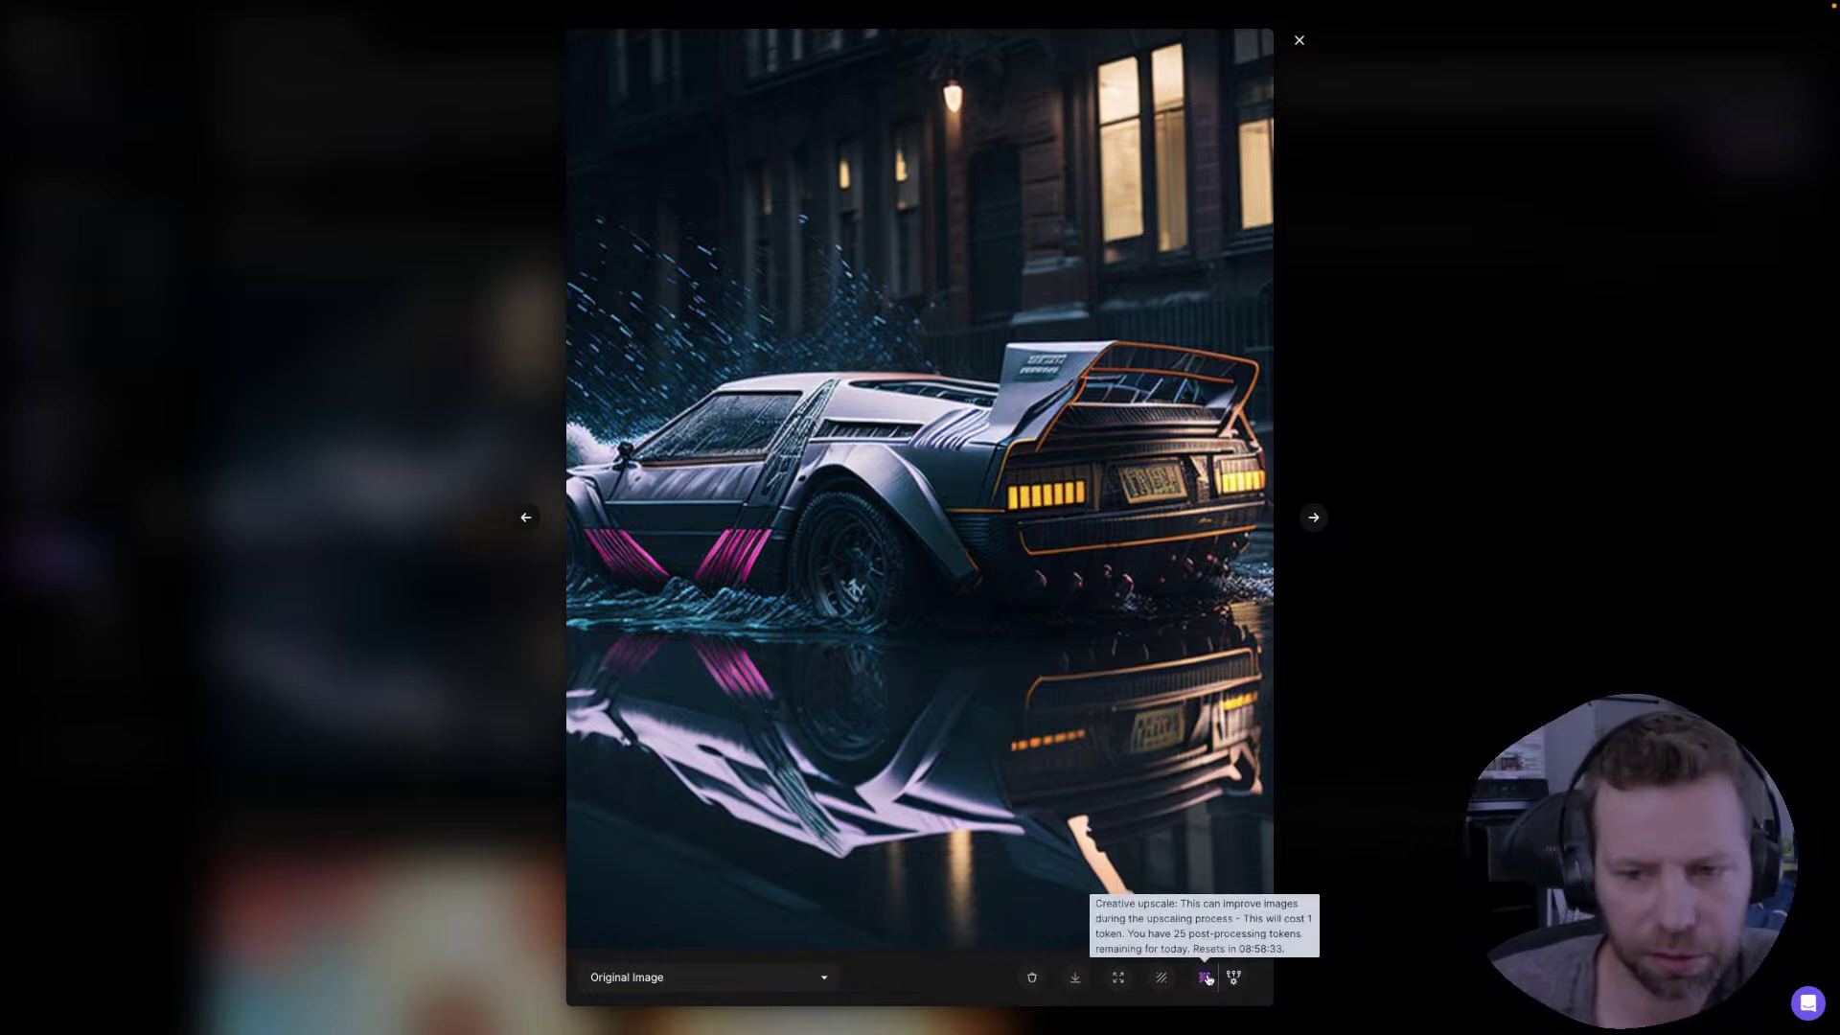
pyautogui.click(1299, 40)
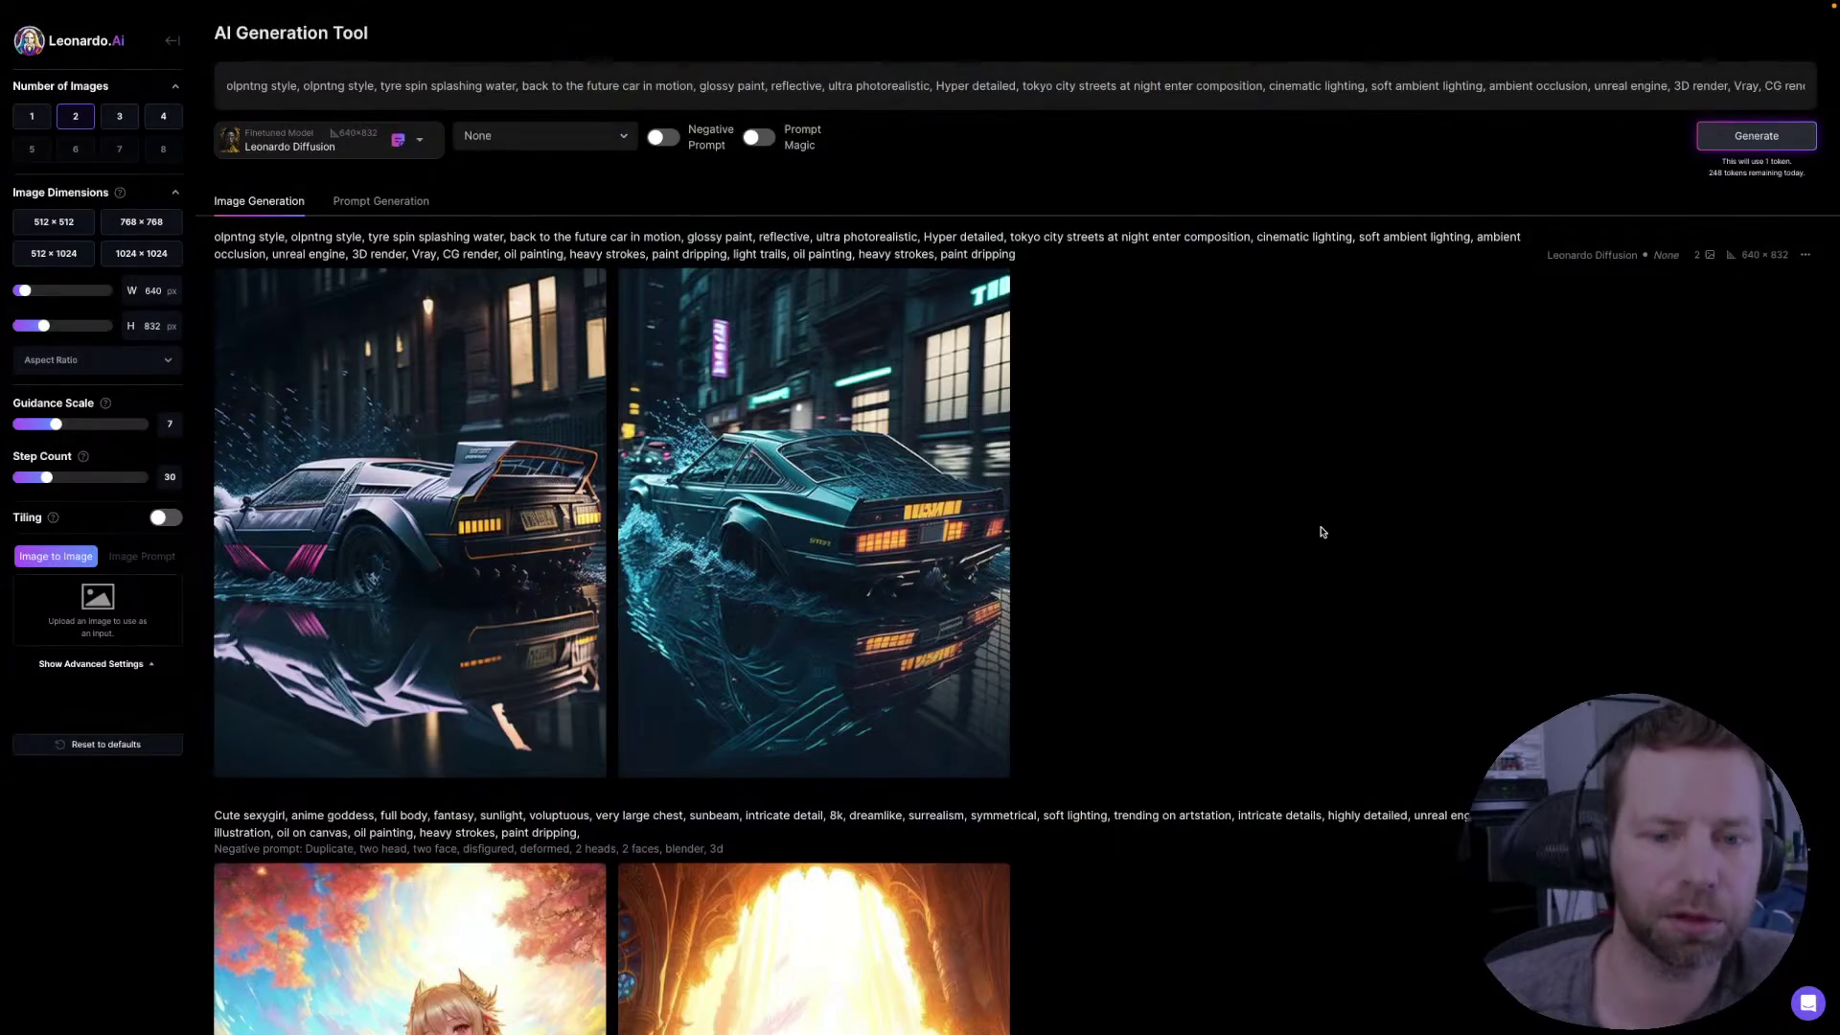
pyautogui.click(959, 594)
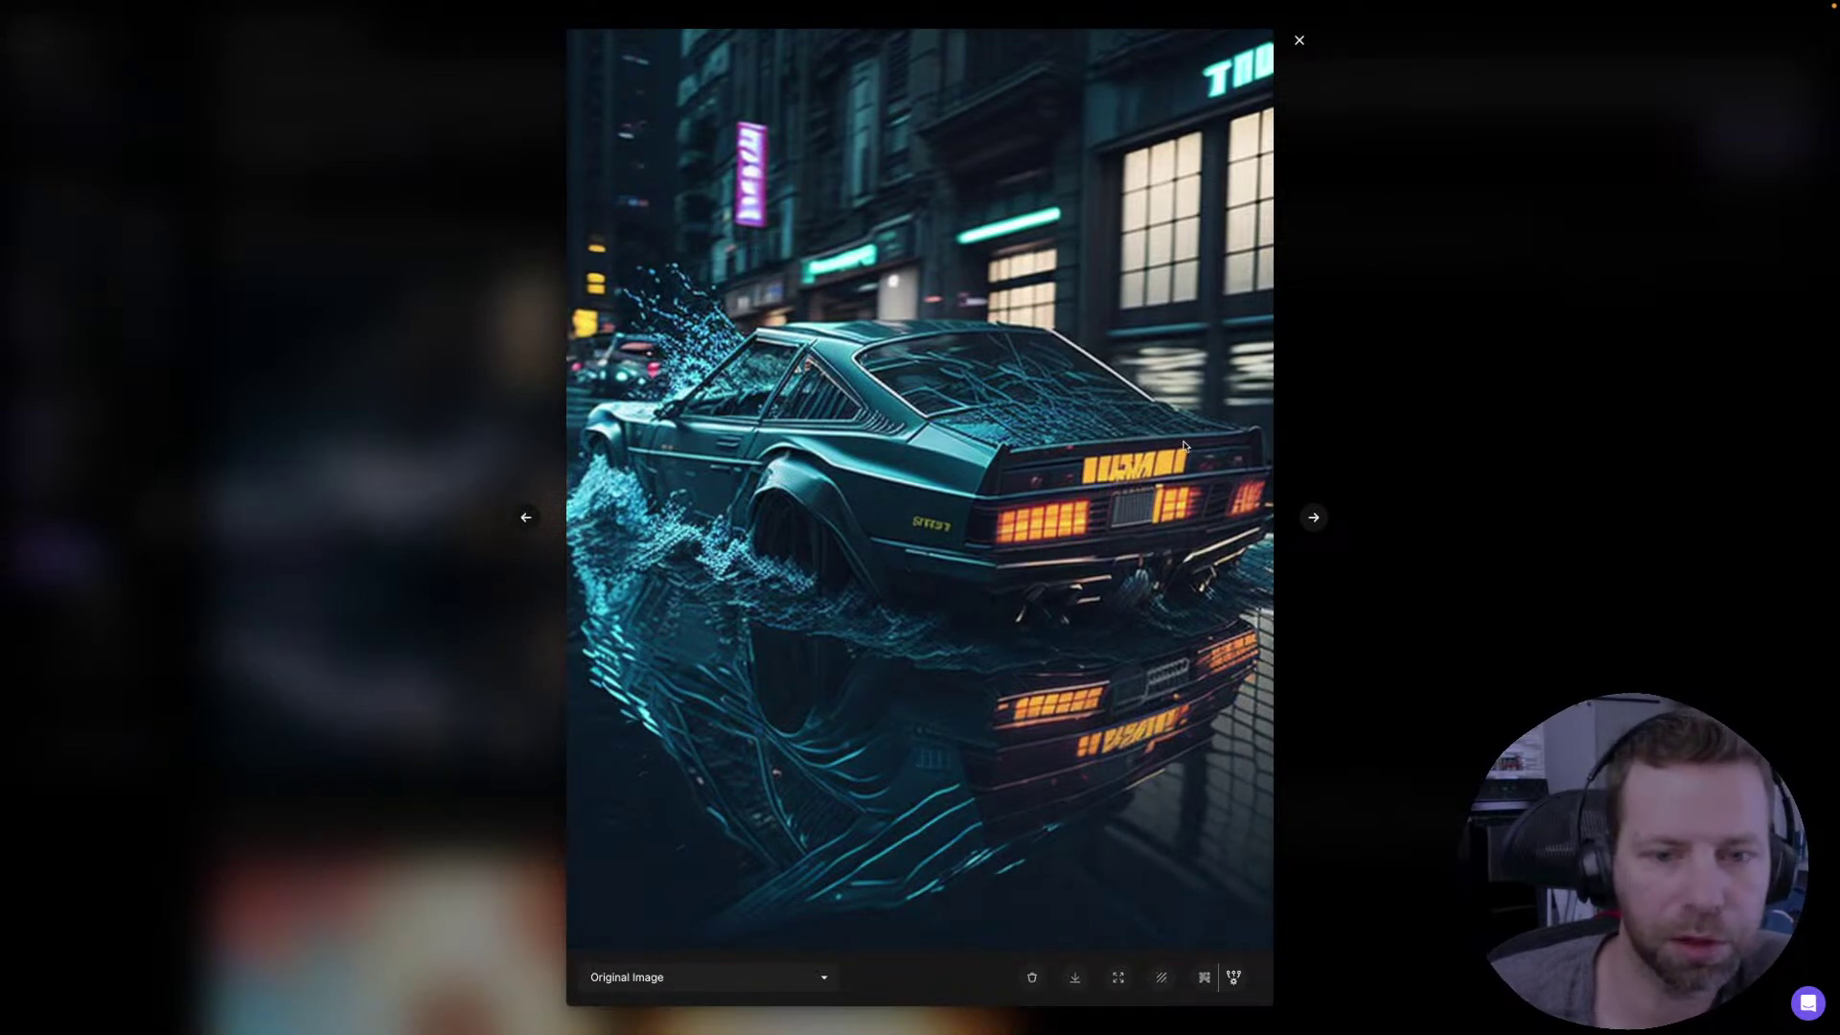
pyautogui.click(1485, 662)
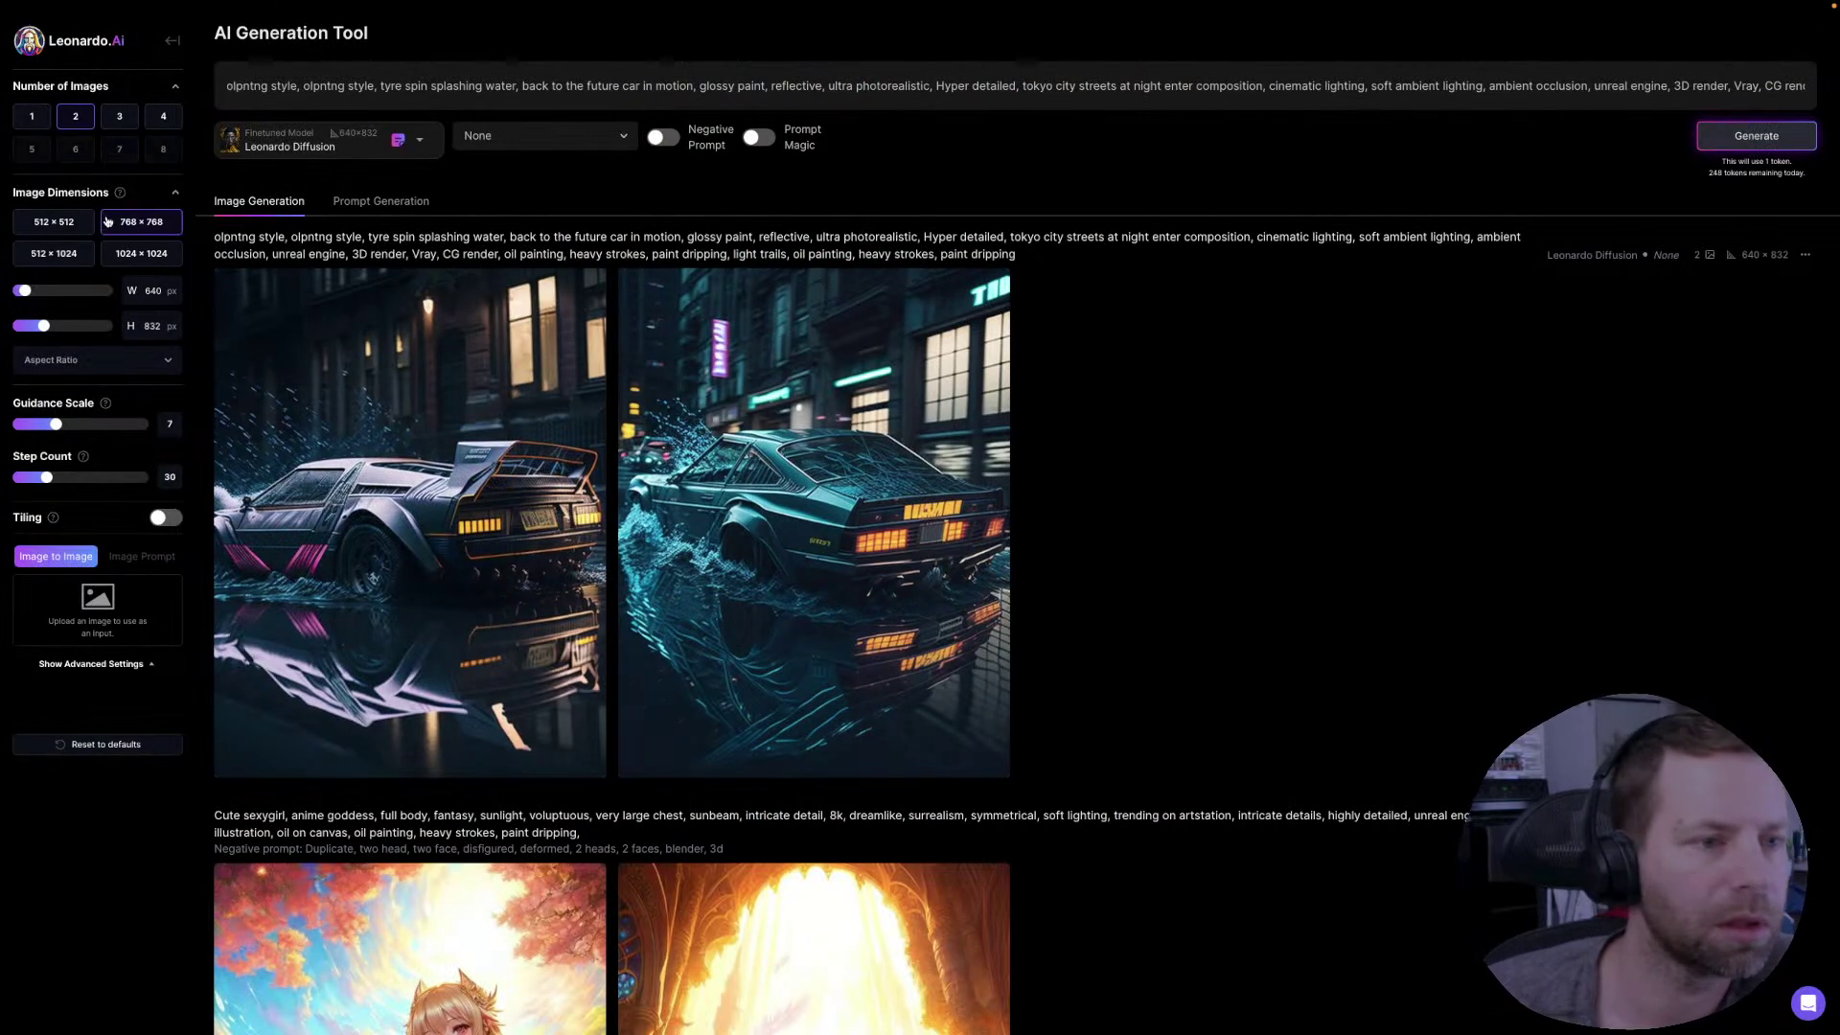
# - Leave the generation tool for the home page, then open the Community Feed and browse its trending images
pyautogui.click(174, 46)
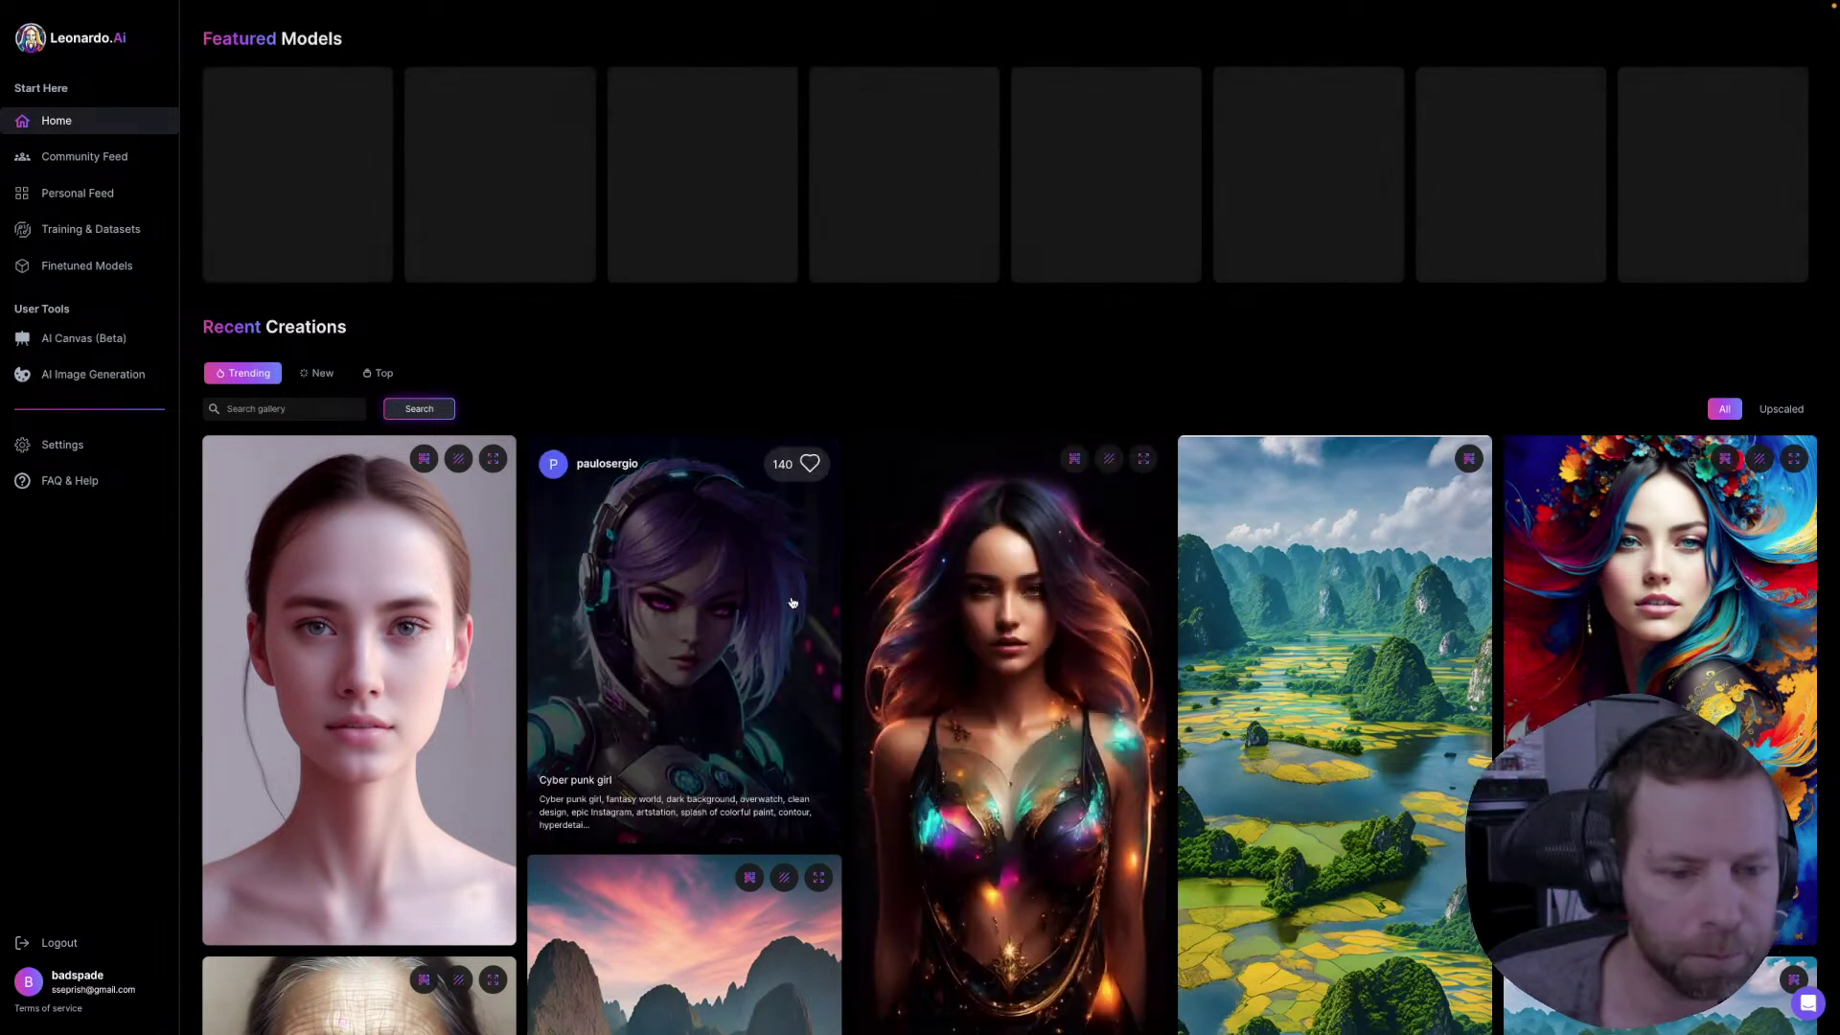
pyautogui.scroll(-2, 803, 606)
pyautogui.scroll(2, 804, 606)
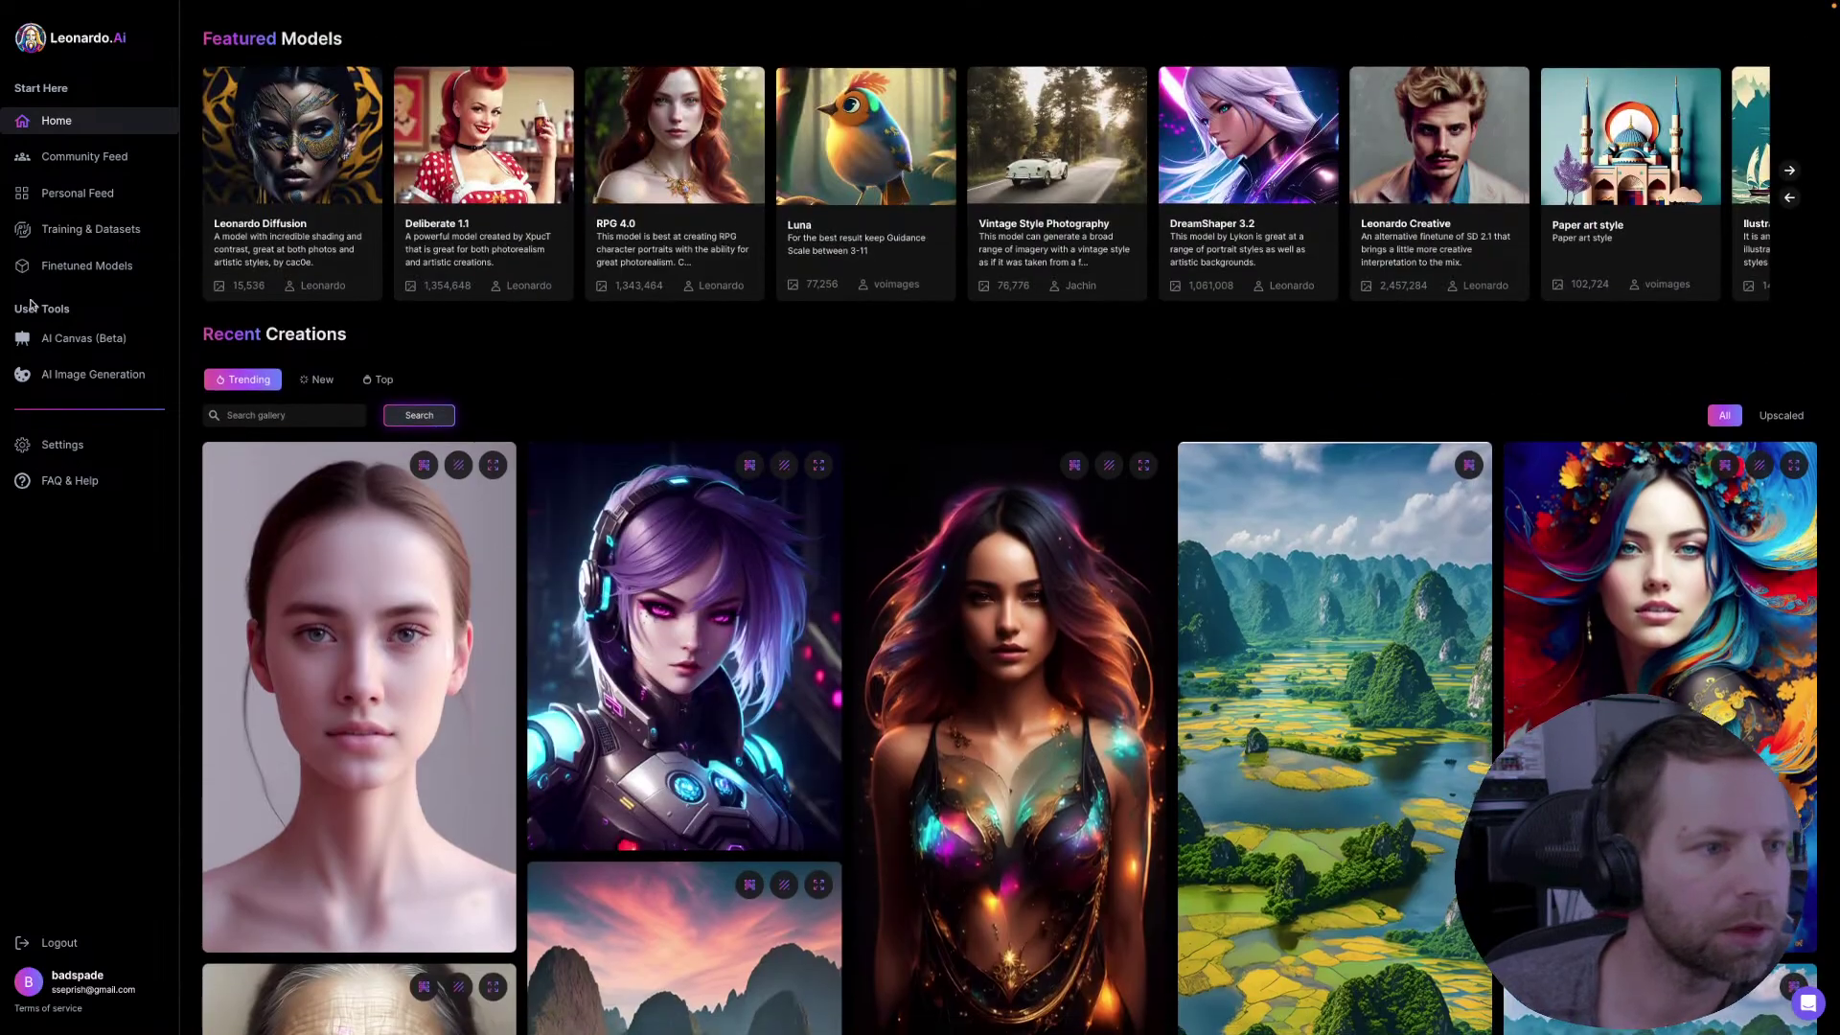
pyautogui.click(84, 160)
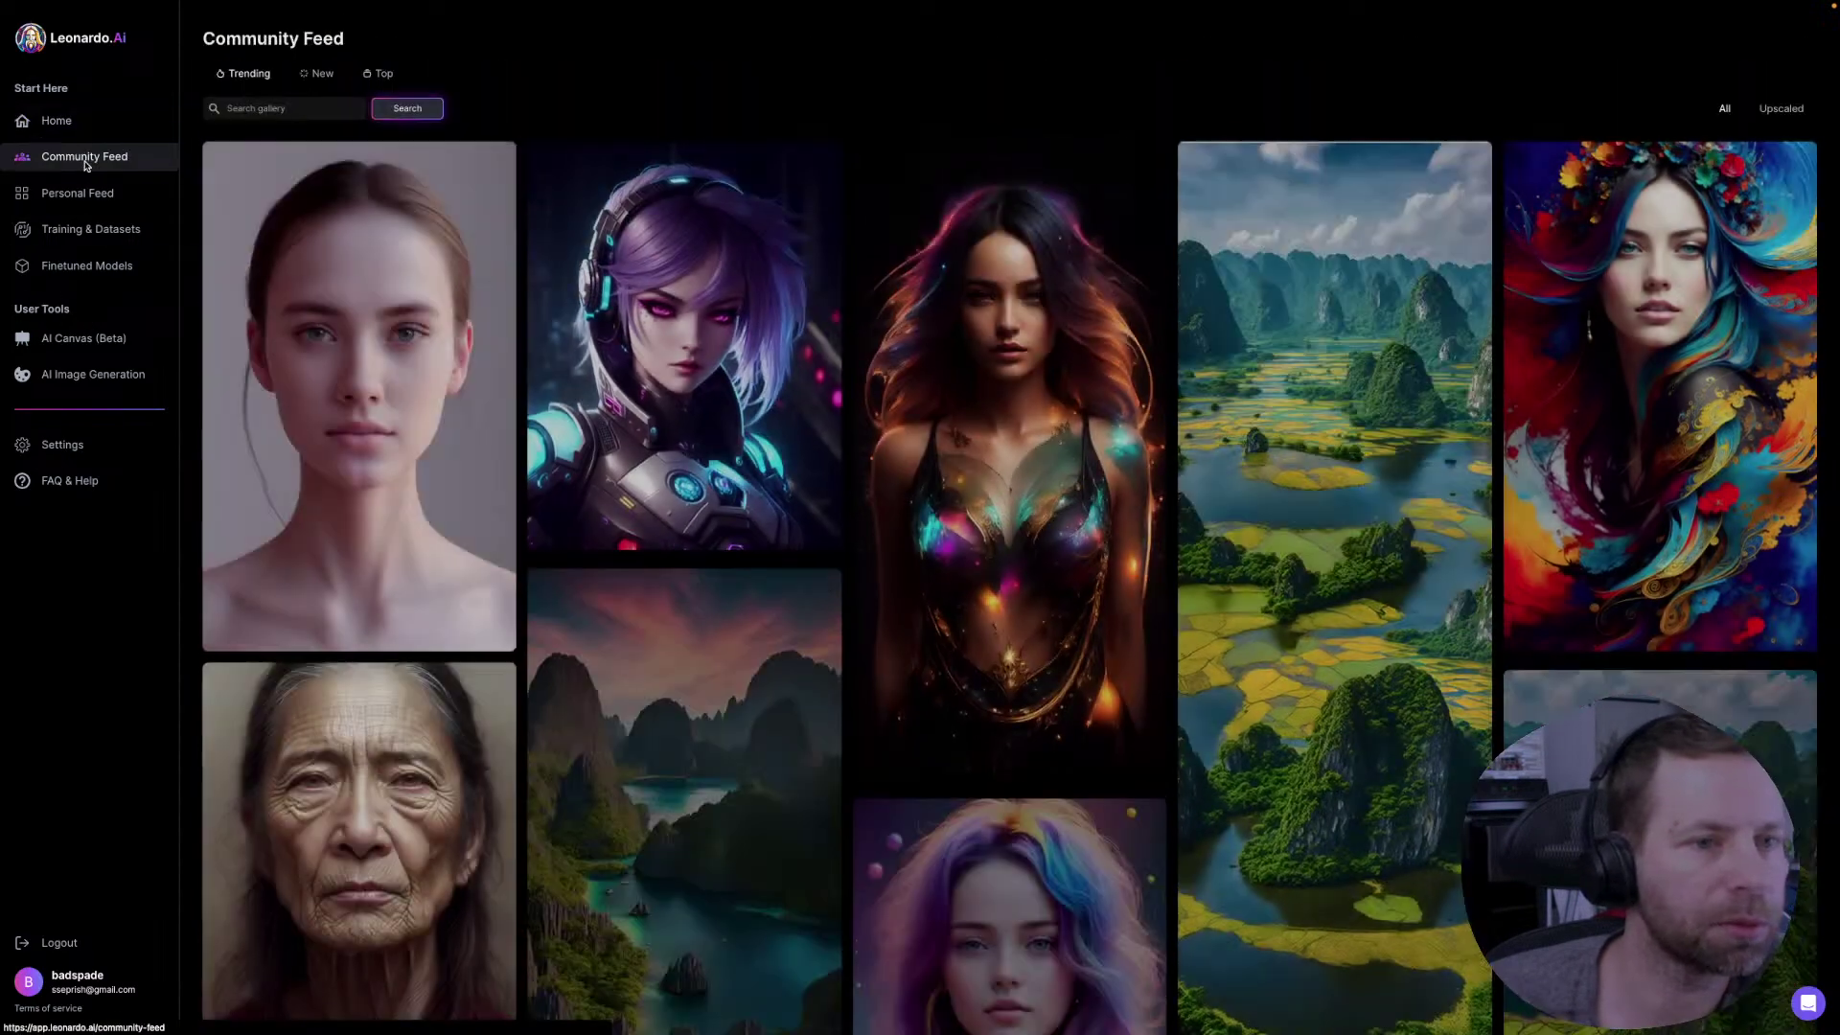
pyautogui.scroll(-1, 1253, 532)
pyautogui.scroll(1, 1253, 532)
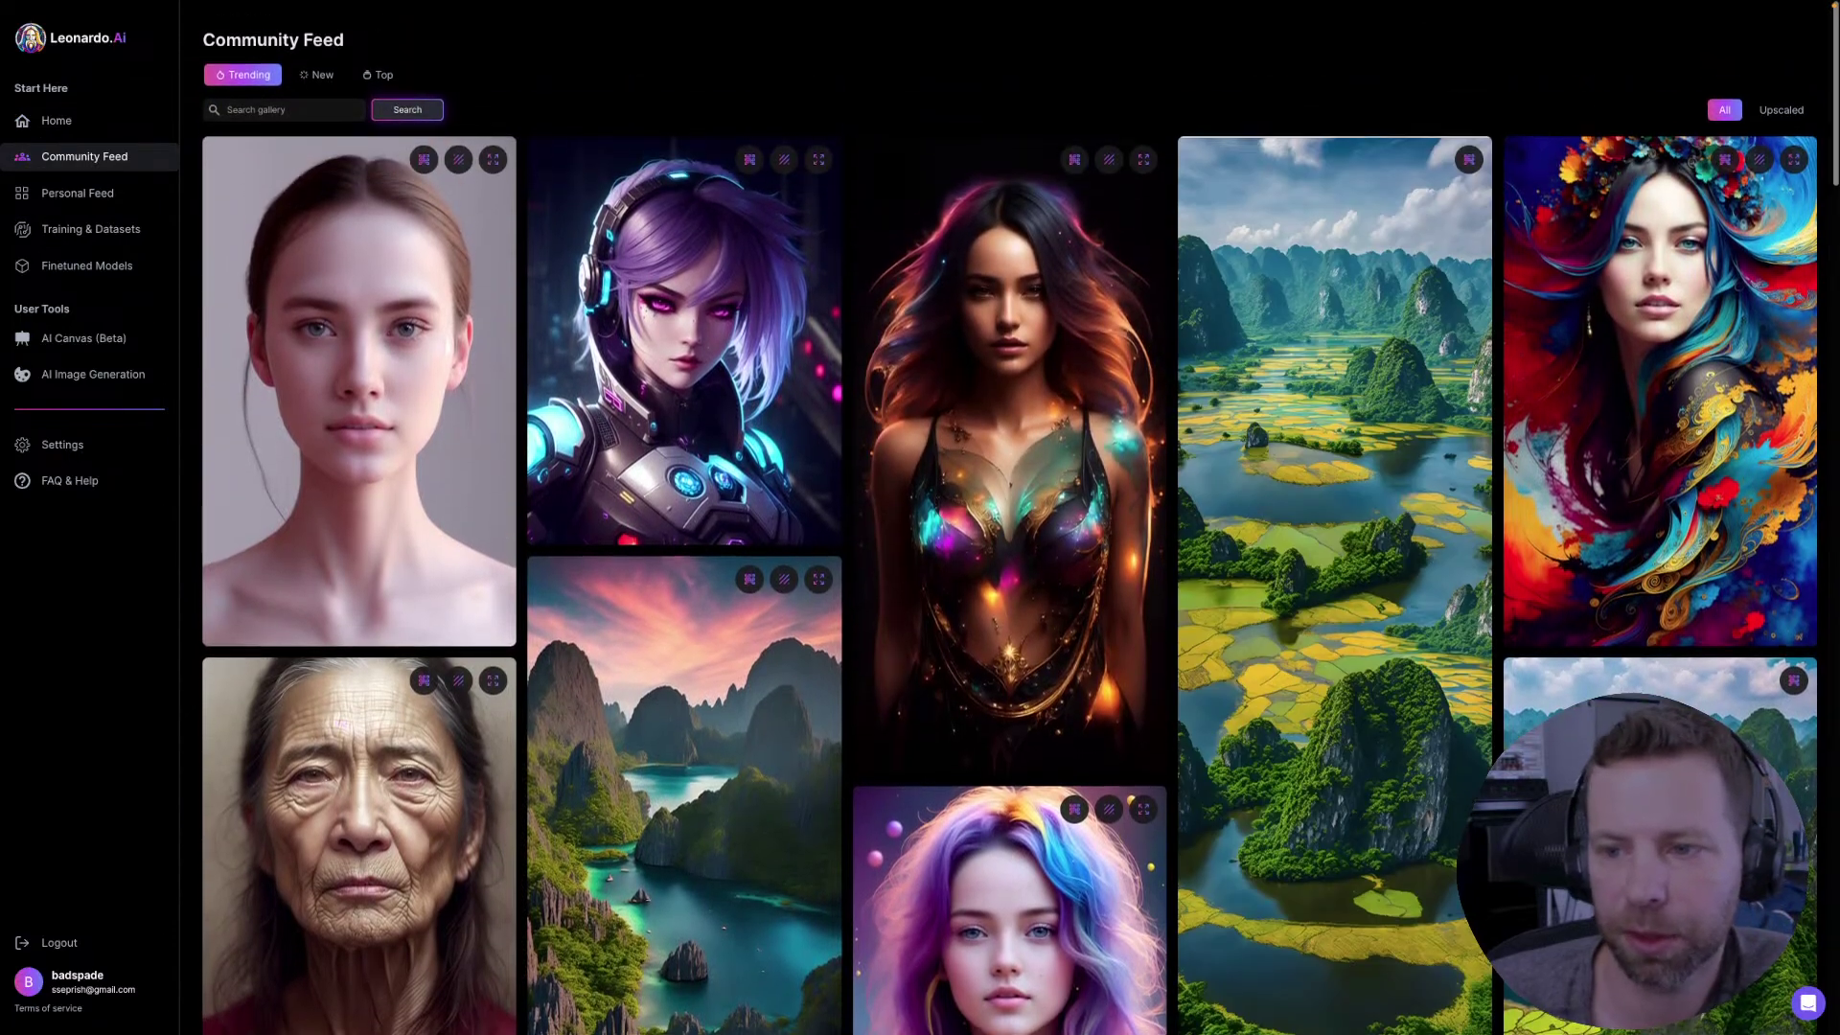
pyautogui.scroll(-1, 1305, 553)
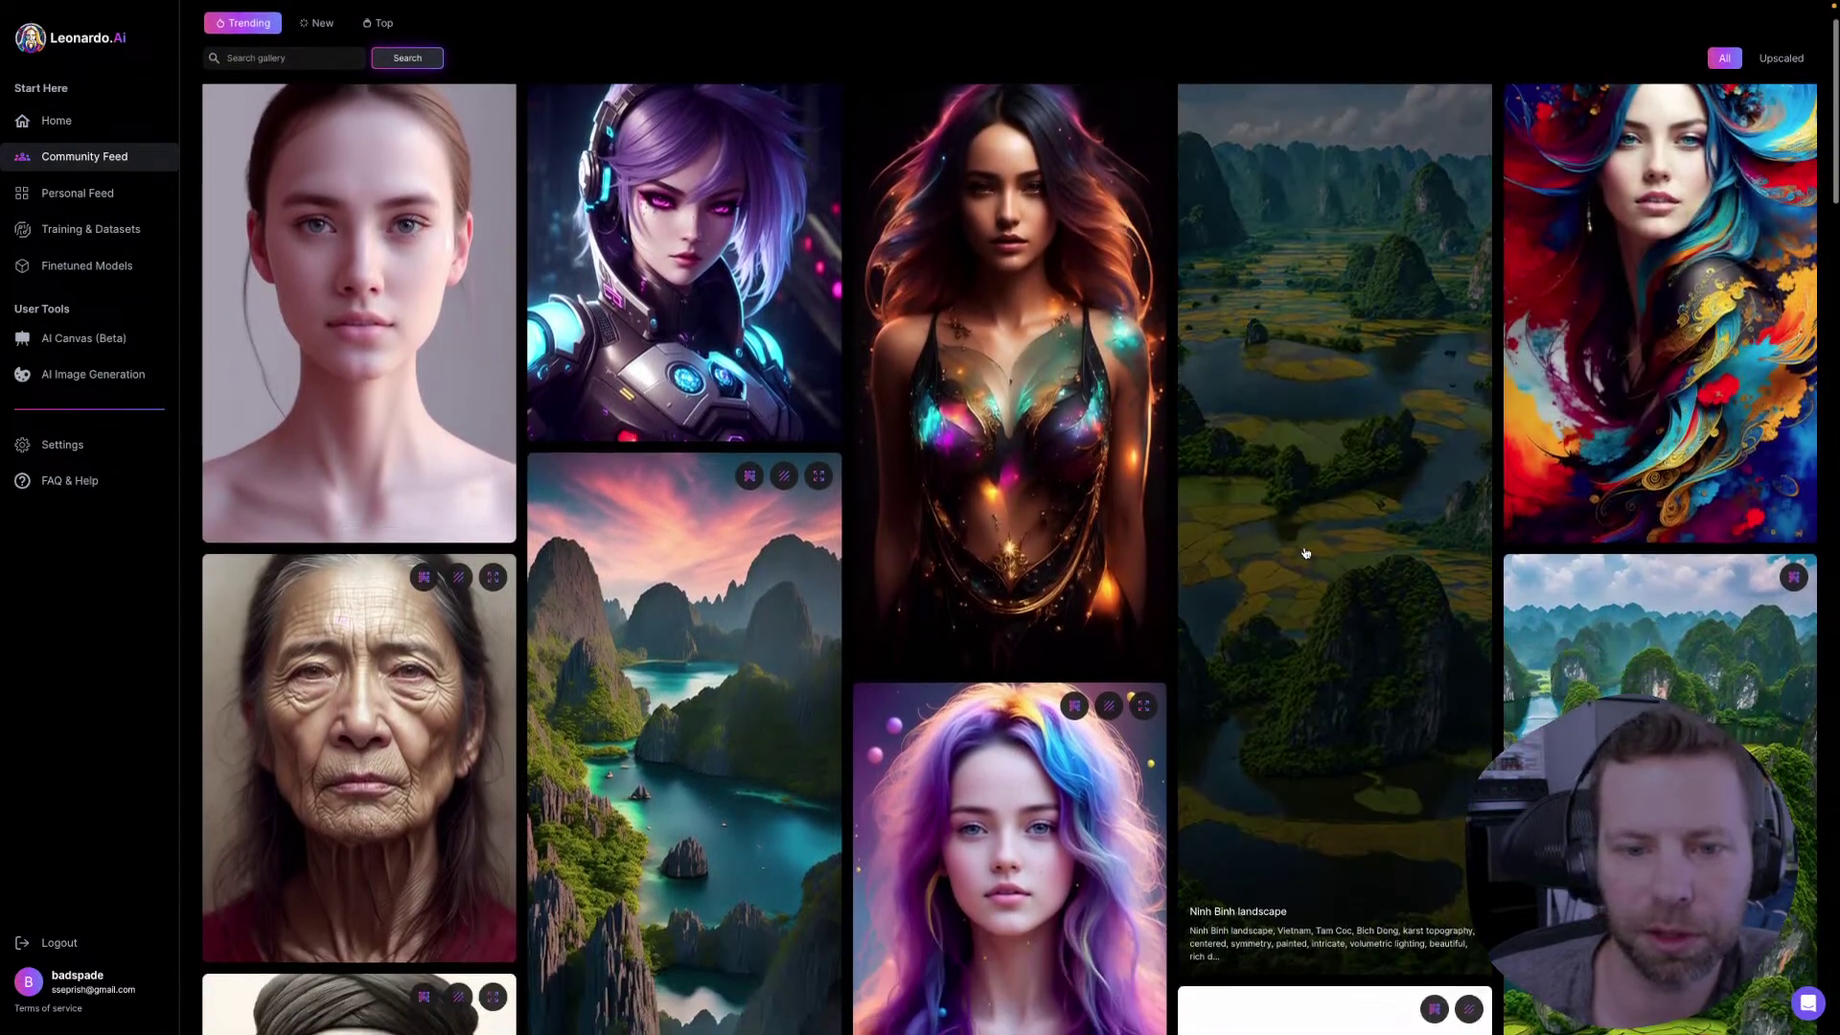
# - View the "Ultra detailed artistic photography" image at full size, look through its related images, and close its details
pyautogui.click(990, 298)
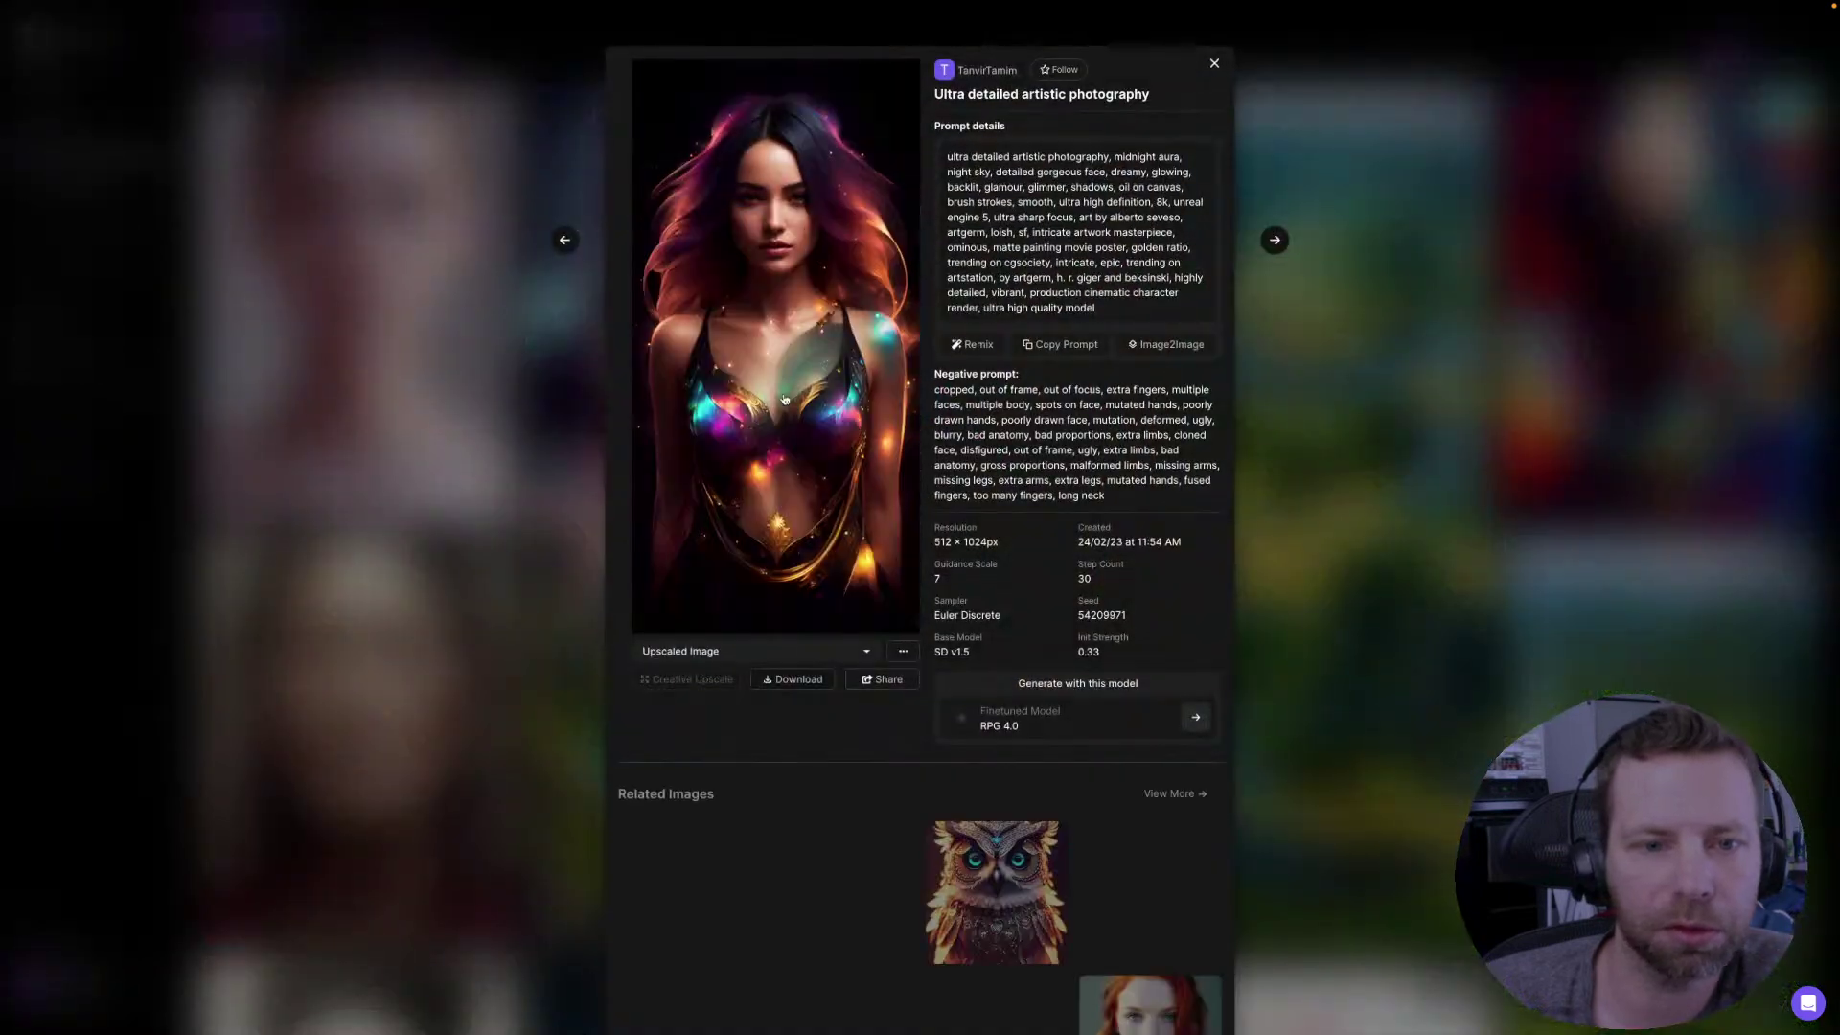
pyautogui.click(786, 343)
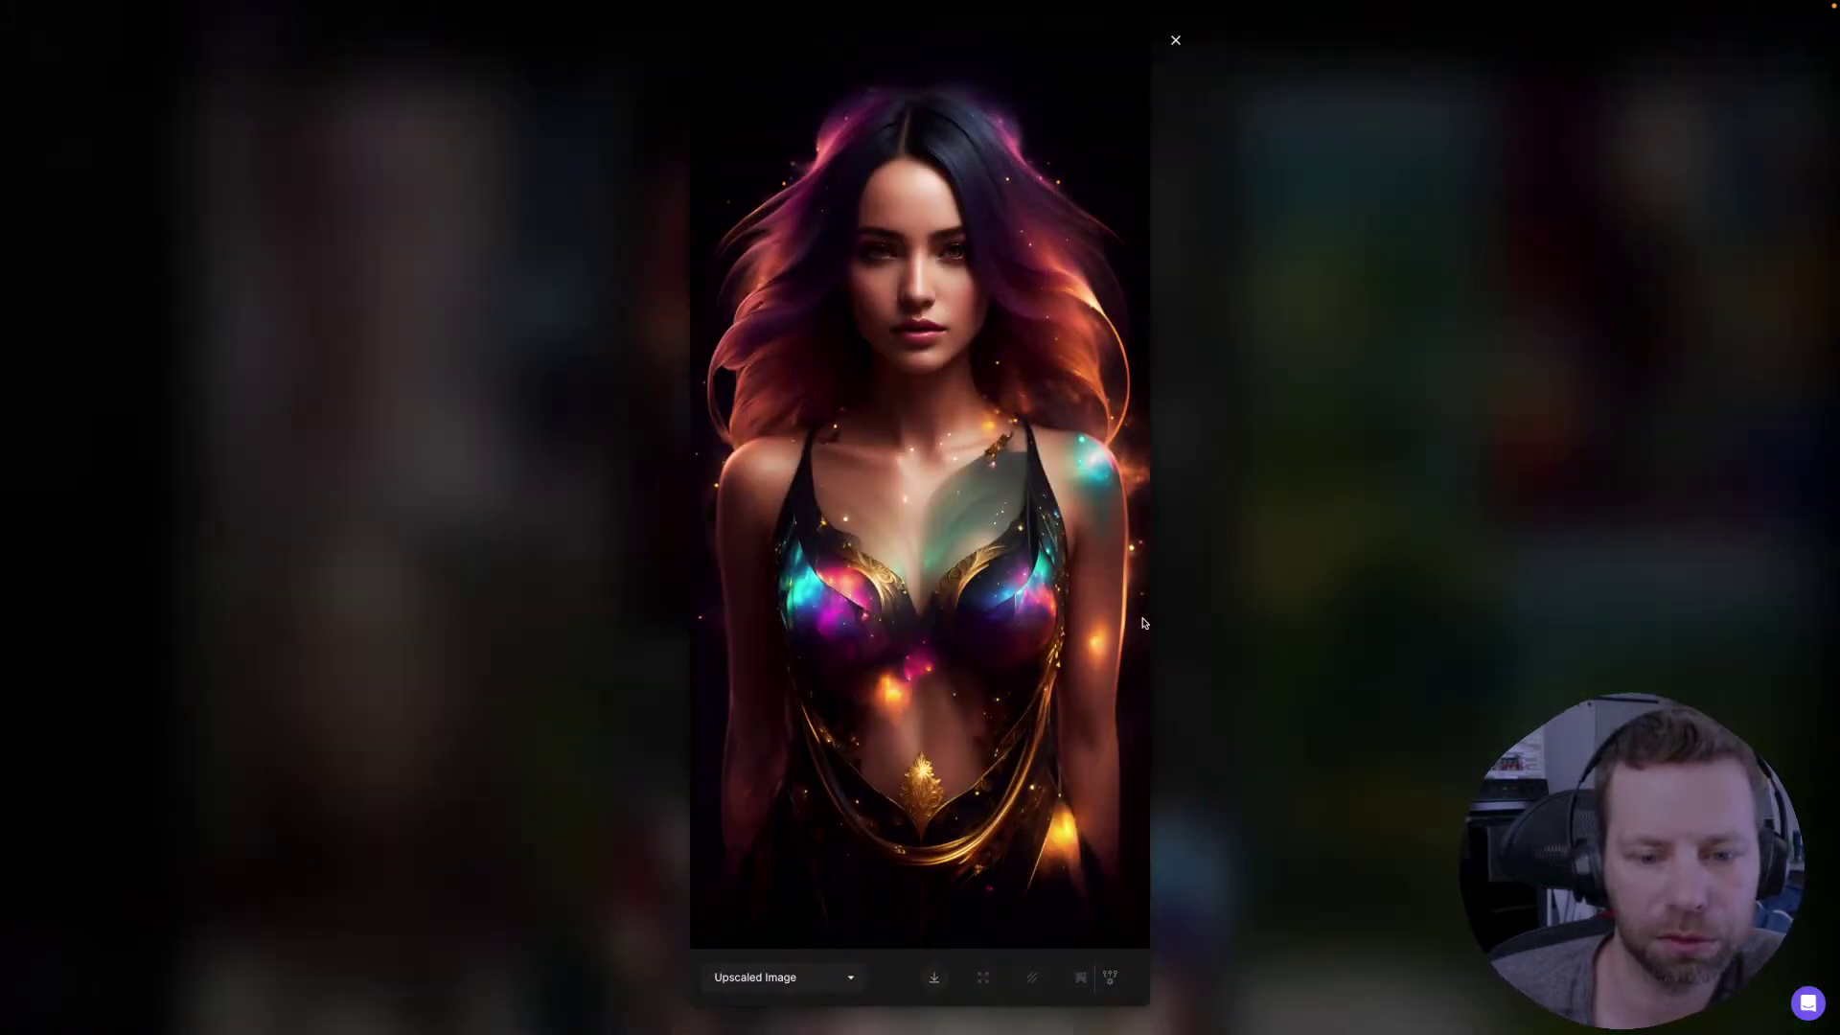
pyautogui.click(1335, 608)
pyautogui.scroll(-3, 1330, 604)
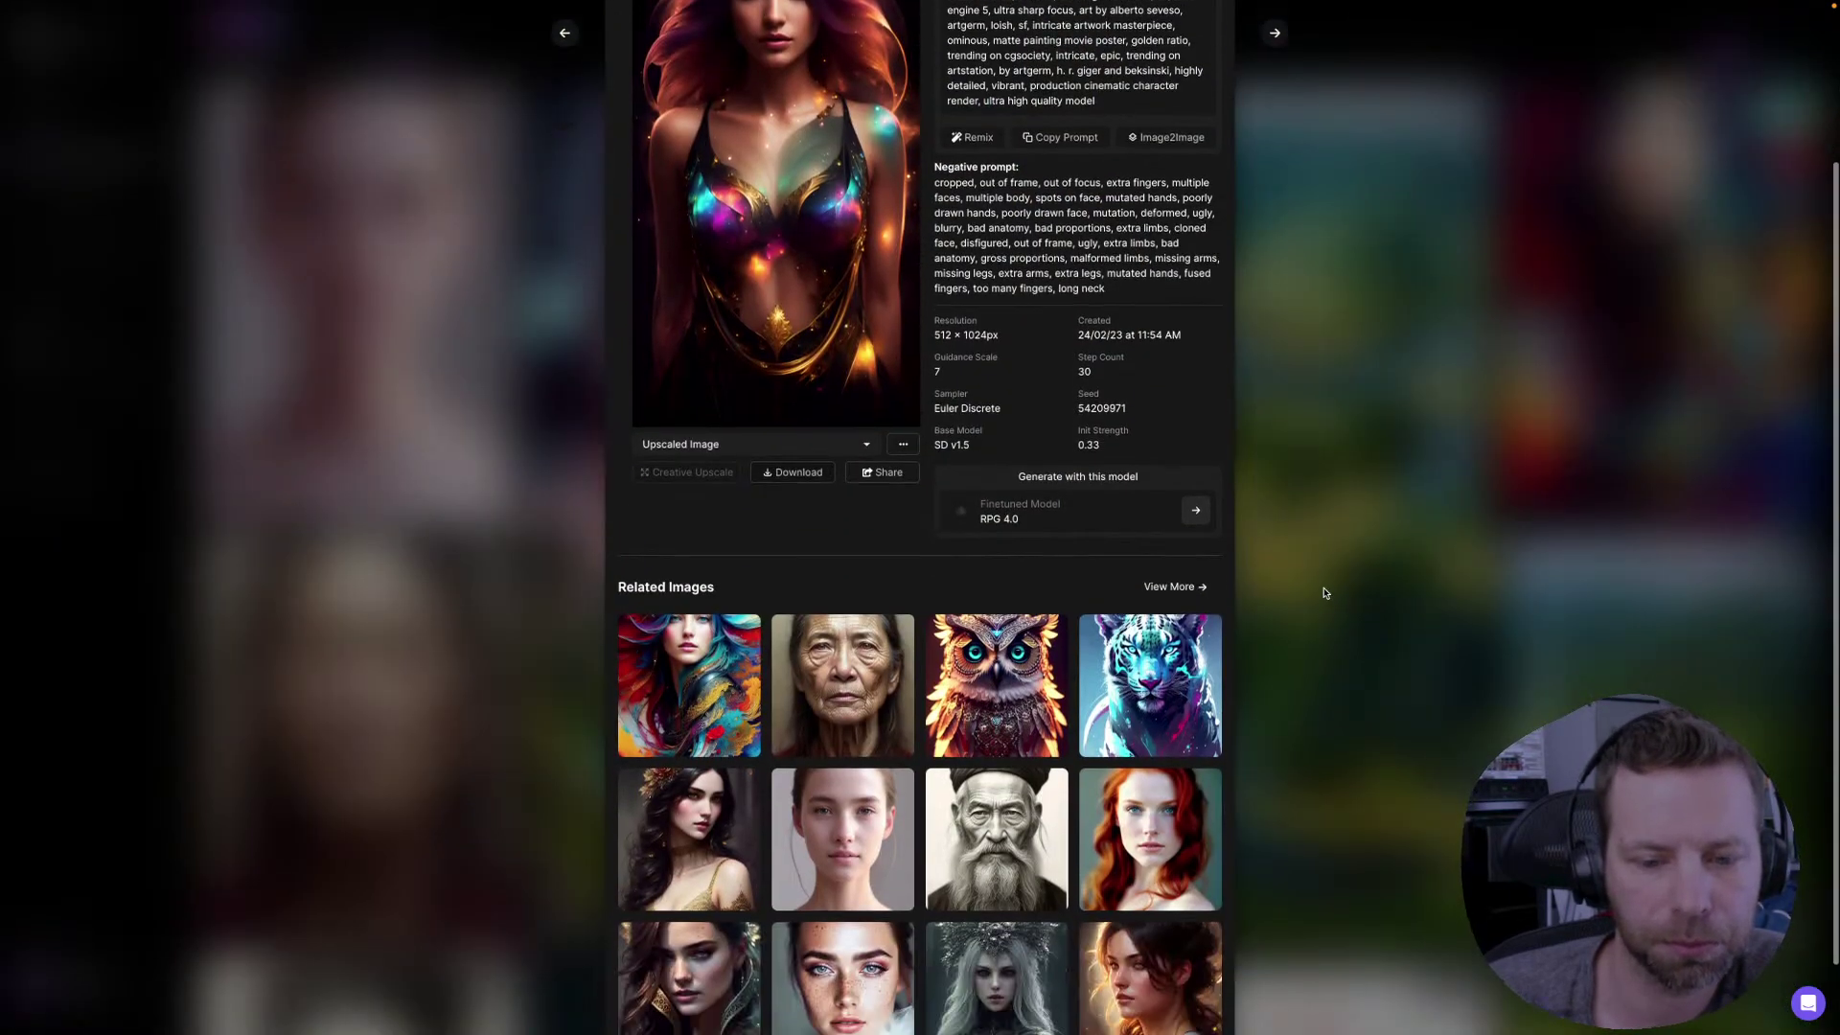
pyautogui.click(1322, 591)
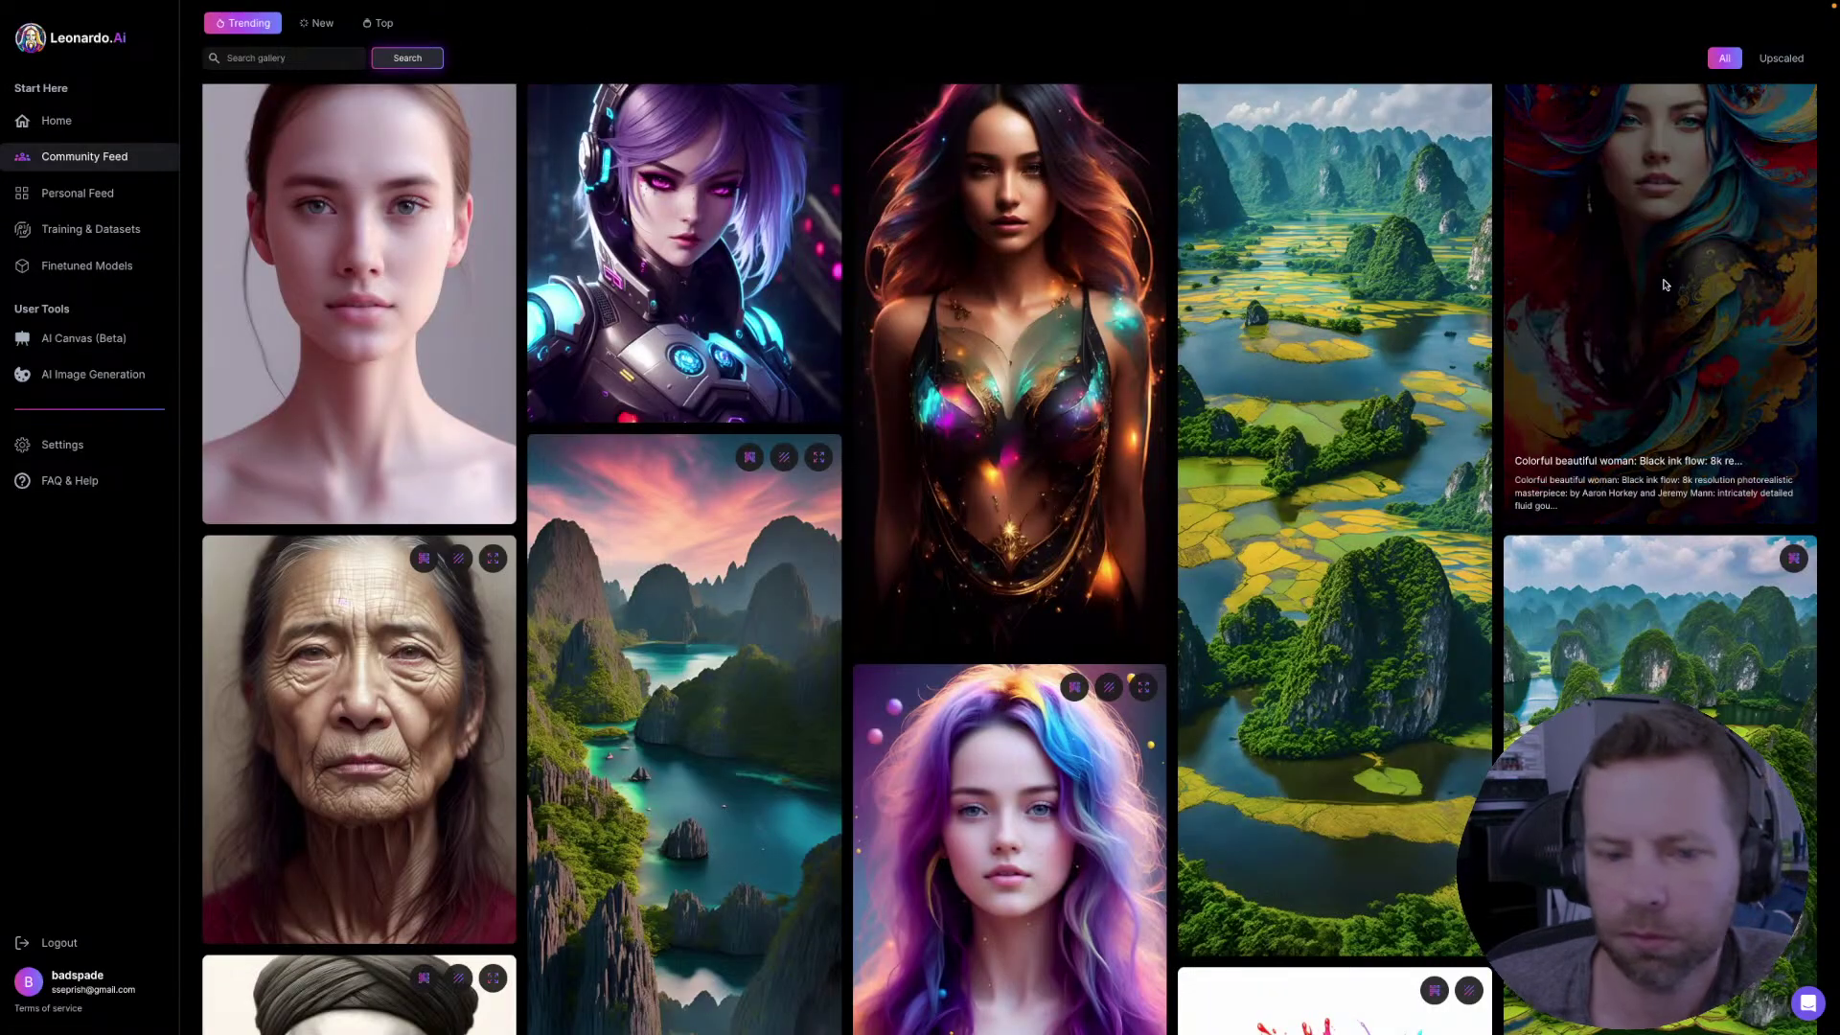
# - Open the "Colorful beautiful woman: Black ink flow" image at full size and compare its Original, Alternate Upscaled and Upscaled versions
pyautogui.click(1666, 286)
pyautogui.click(858, 352)
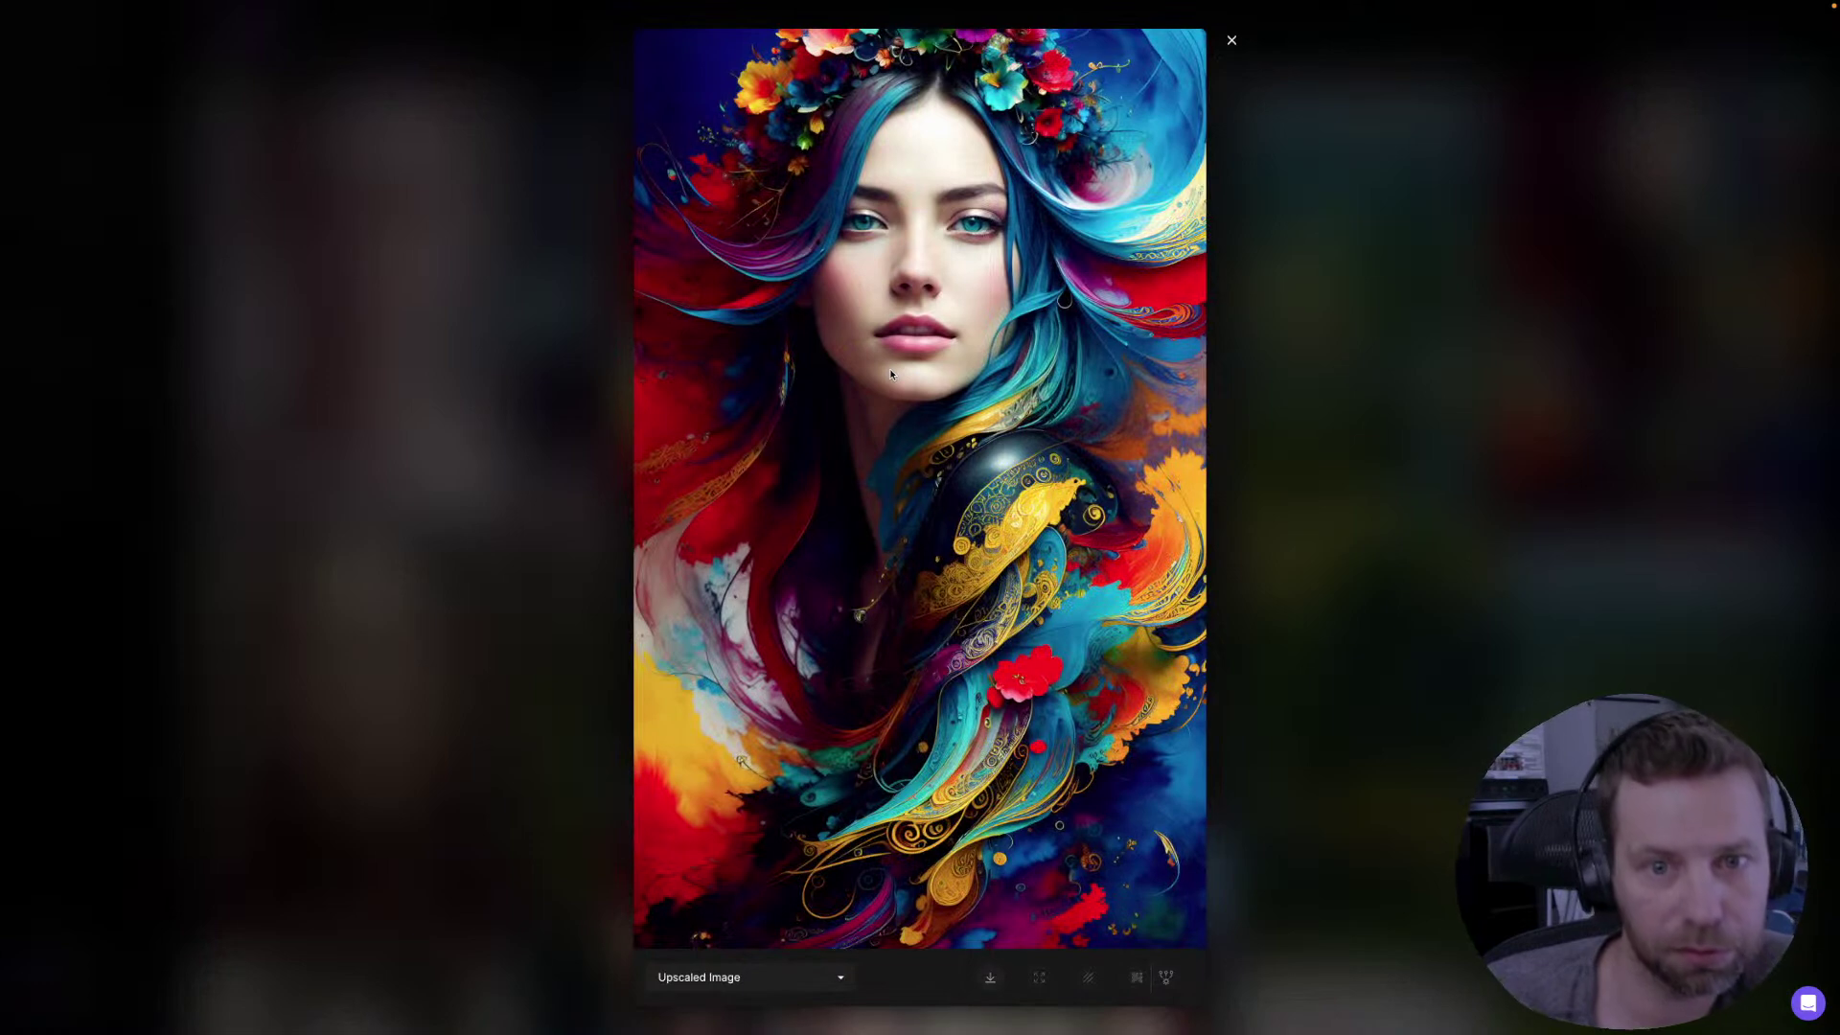
pyautogui.click(781, 977)
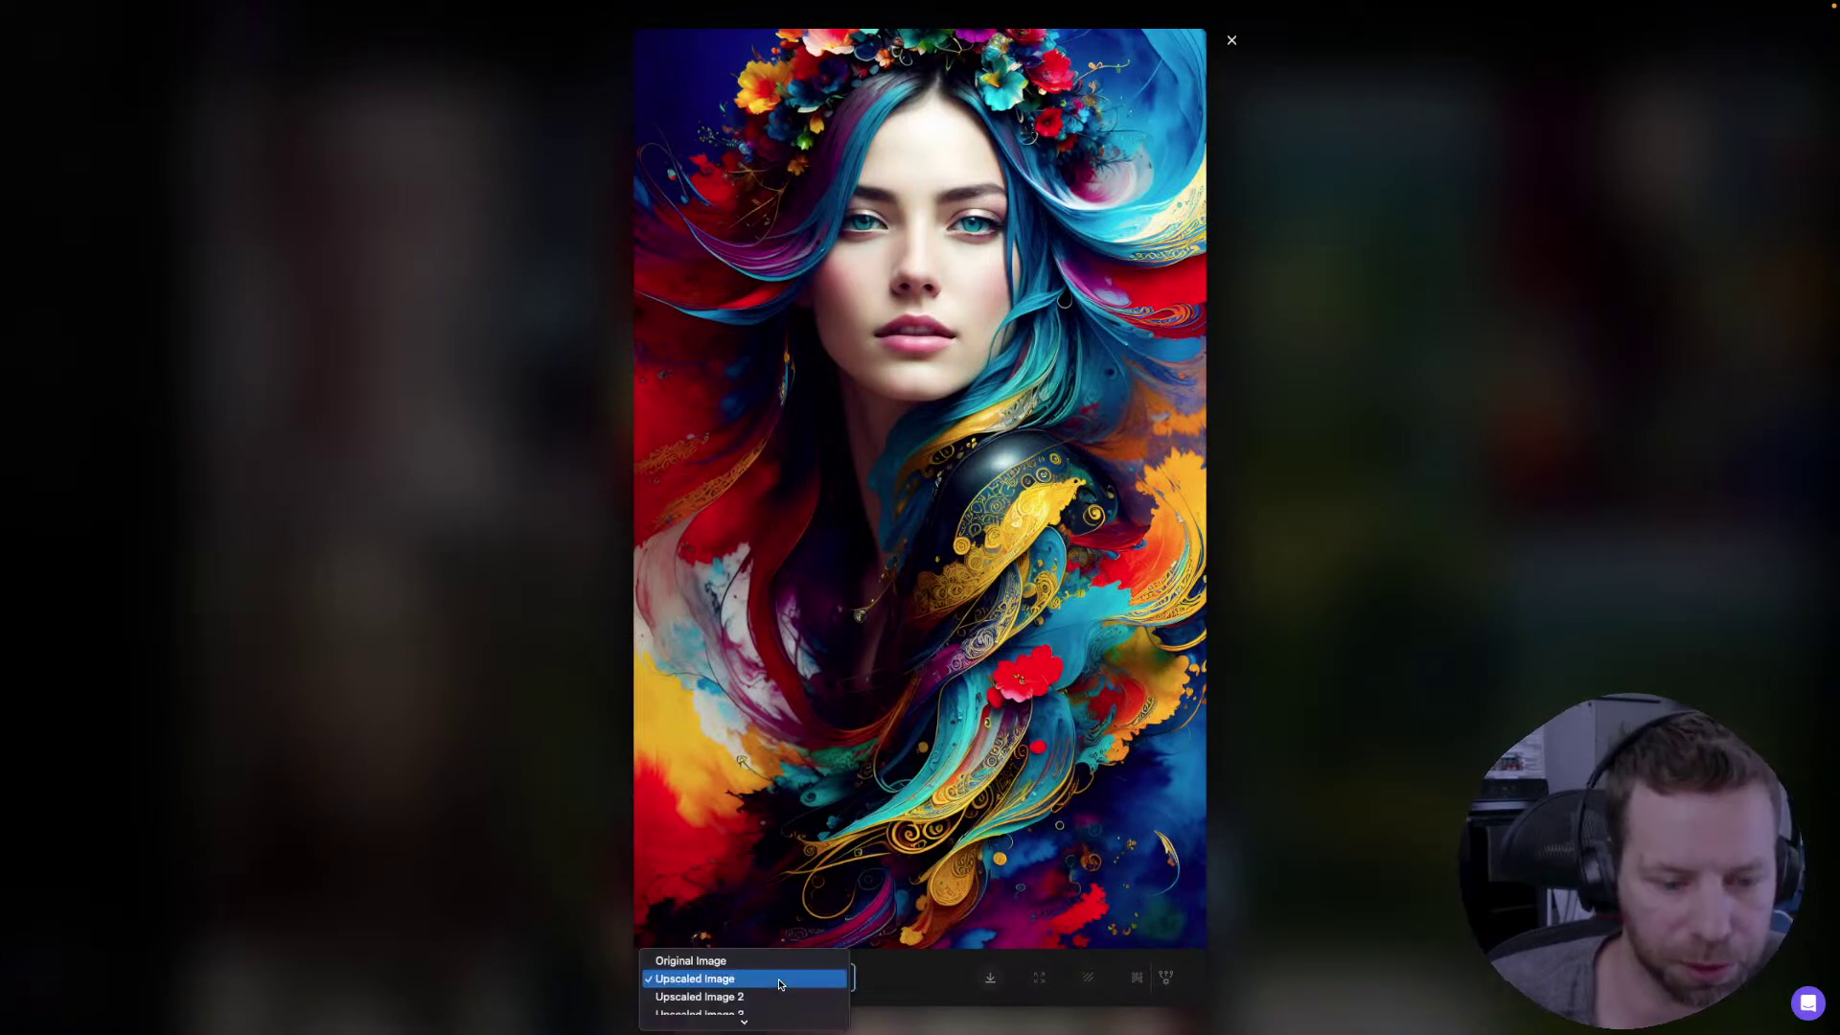
pyautogui.click(781, 970)
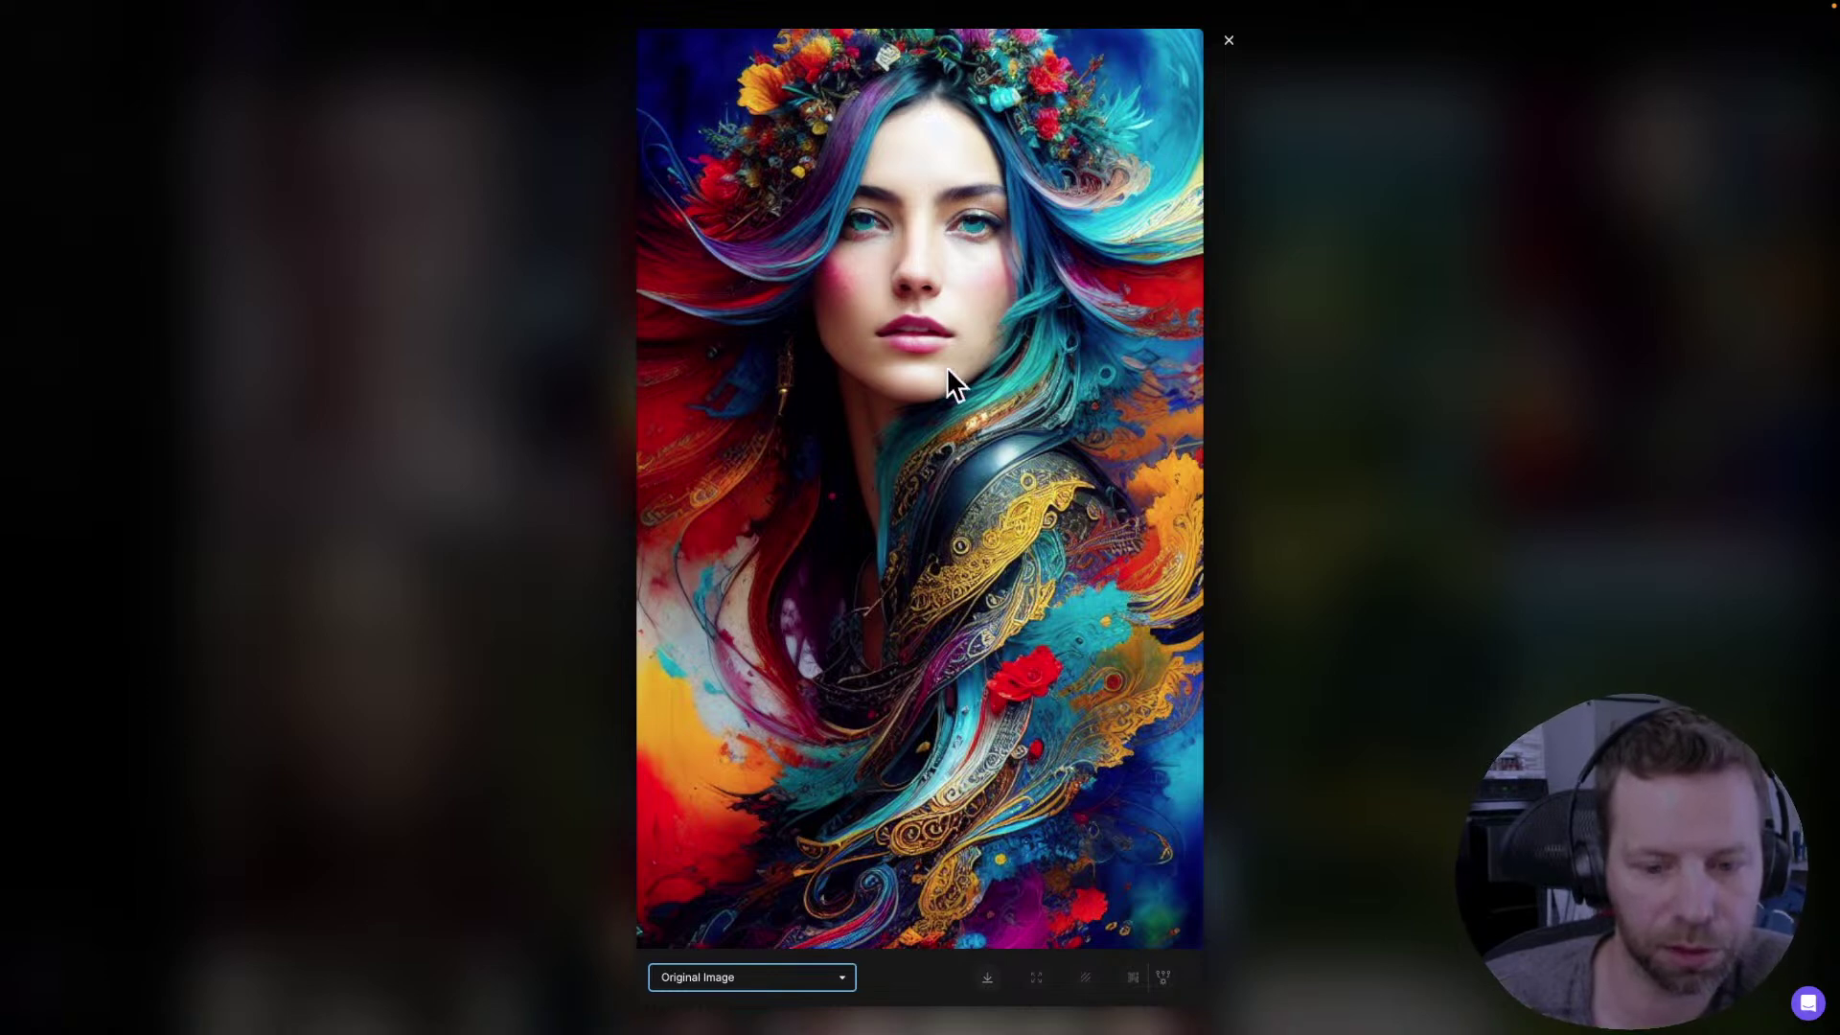
pyautogui.click(839, 983)
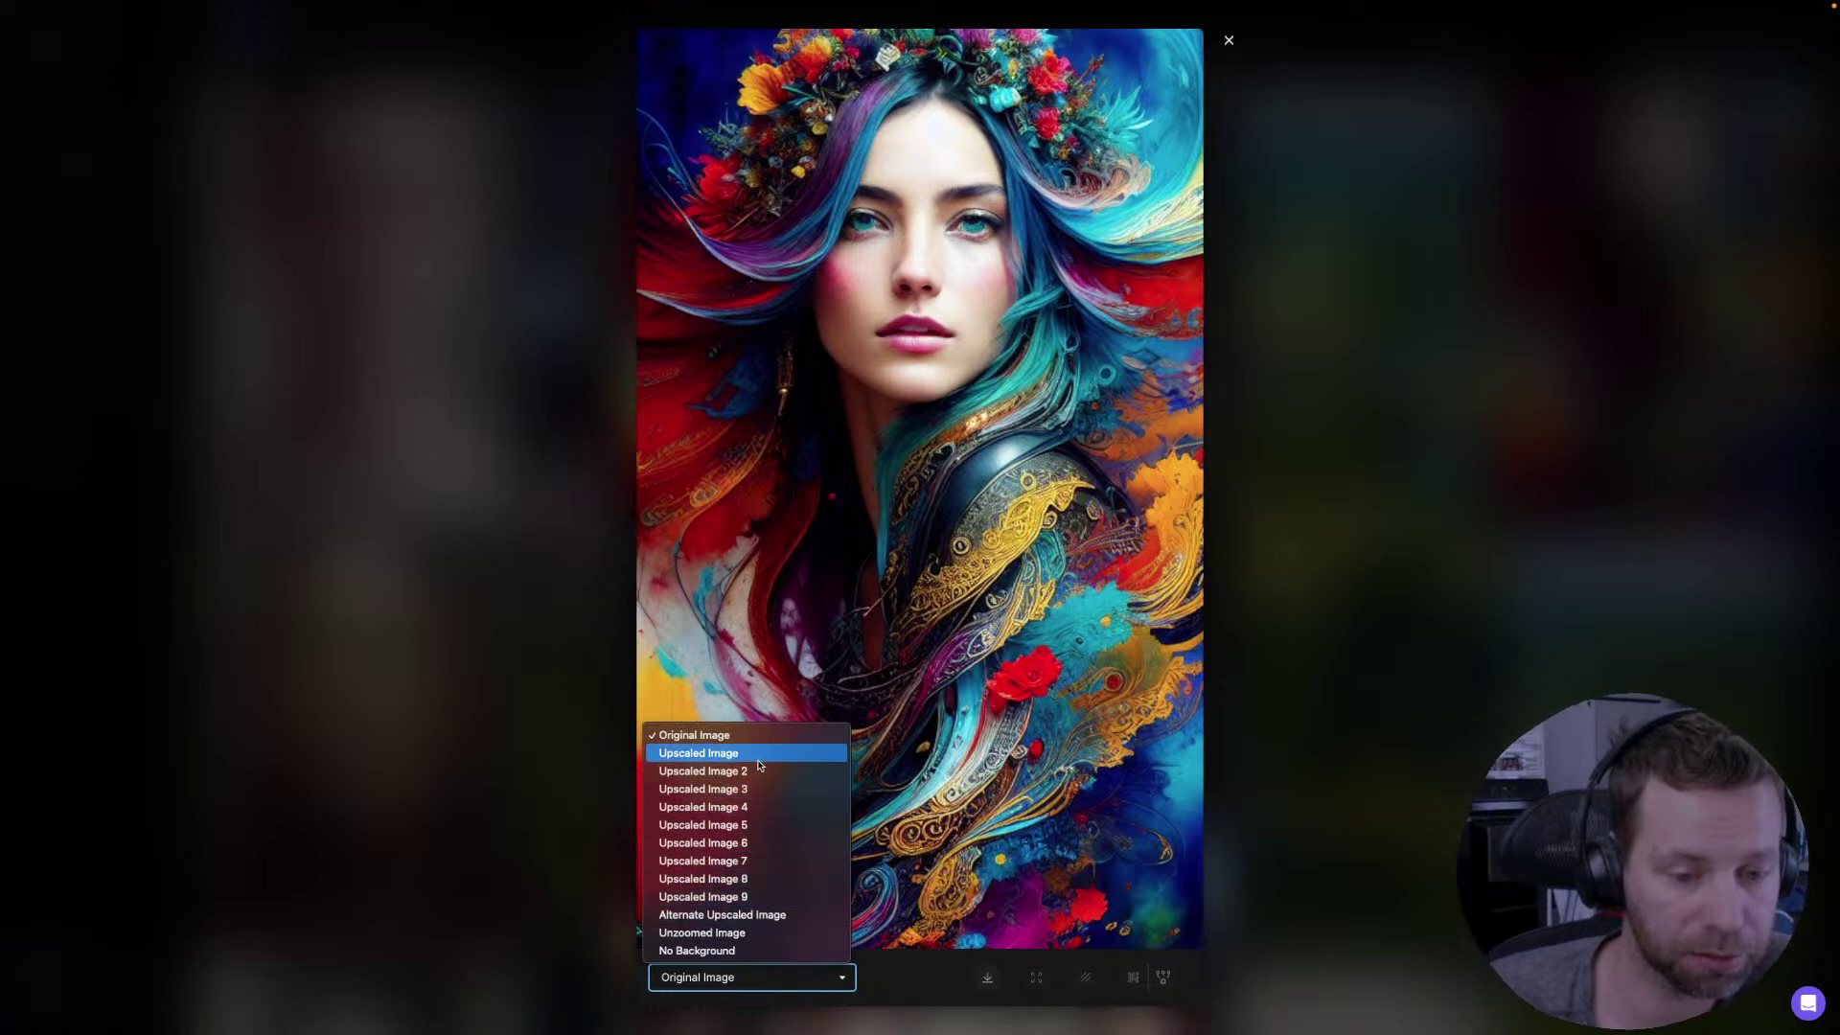
pyautogui.click(774, 916)
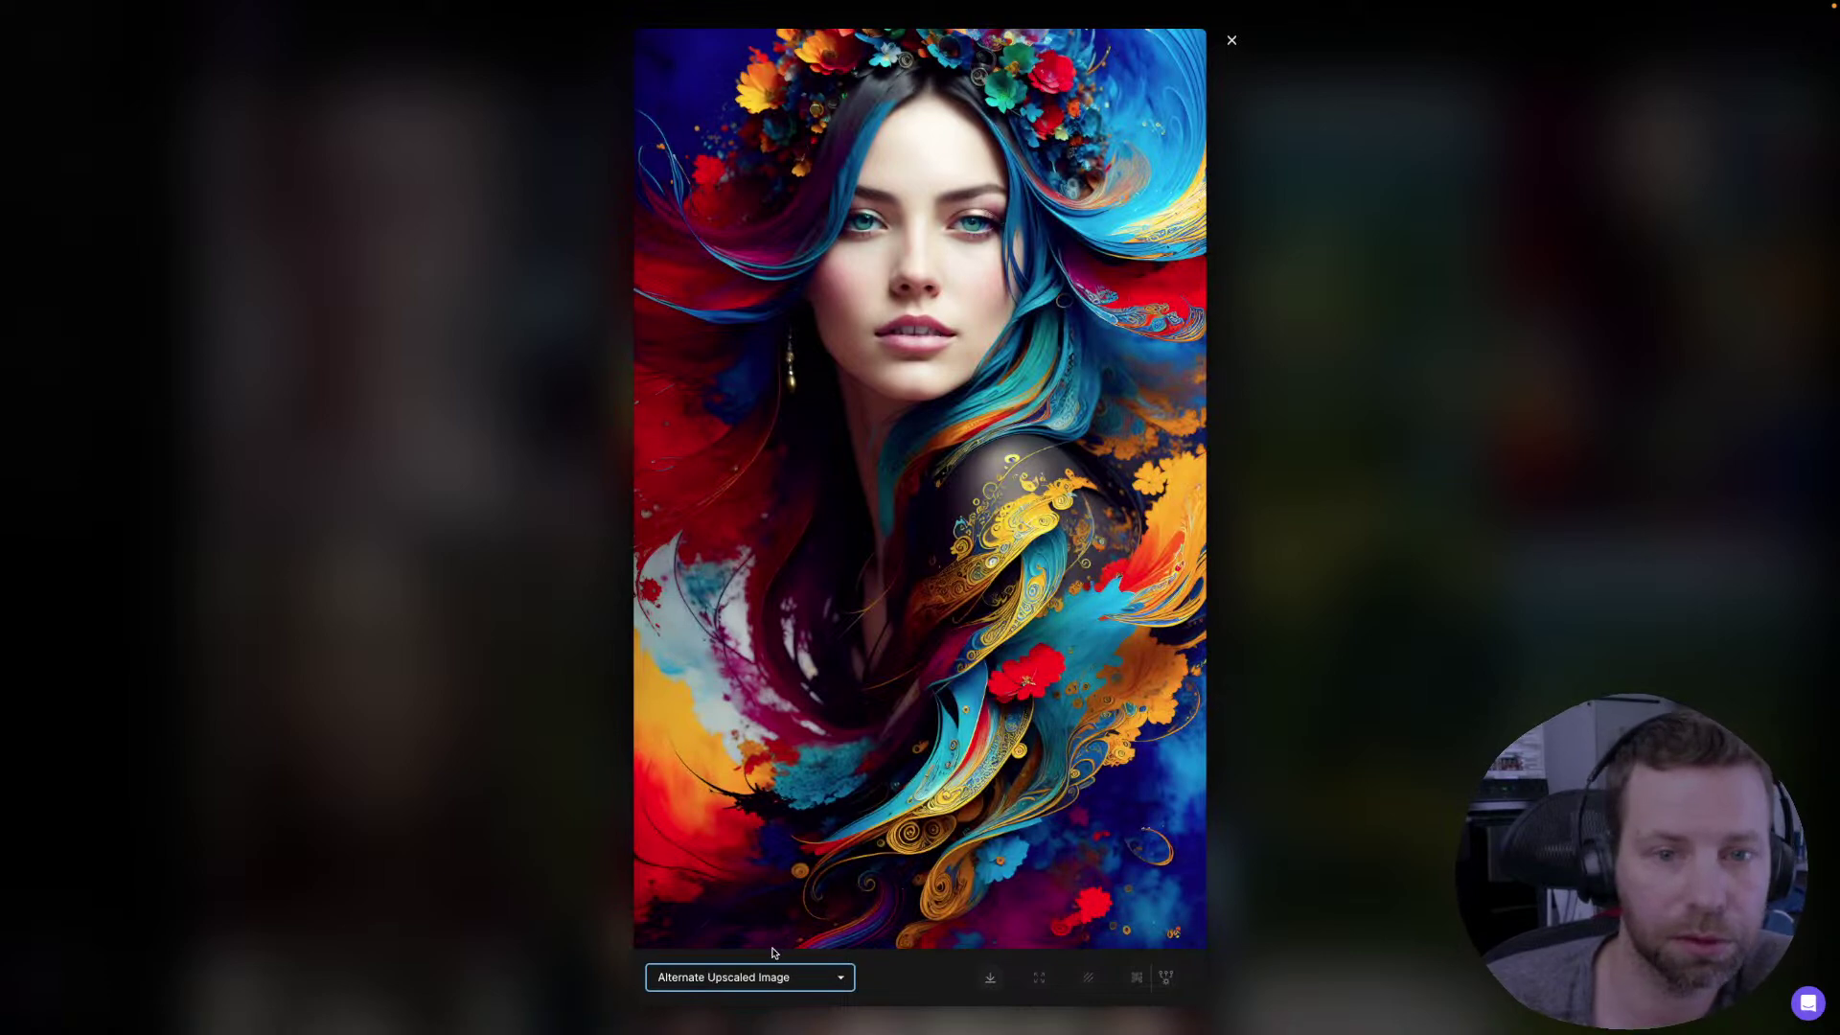
pyautogui.click(773, 977)
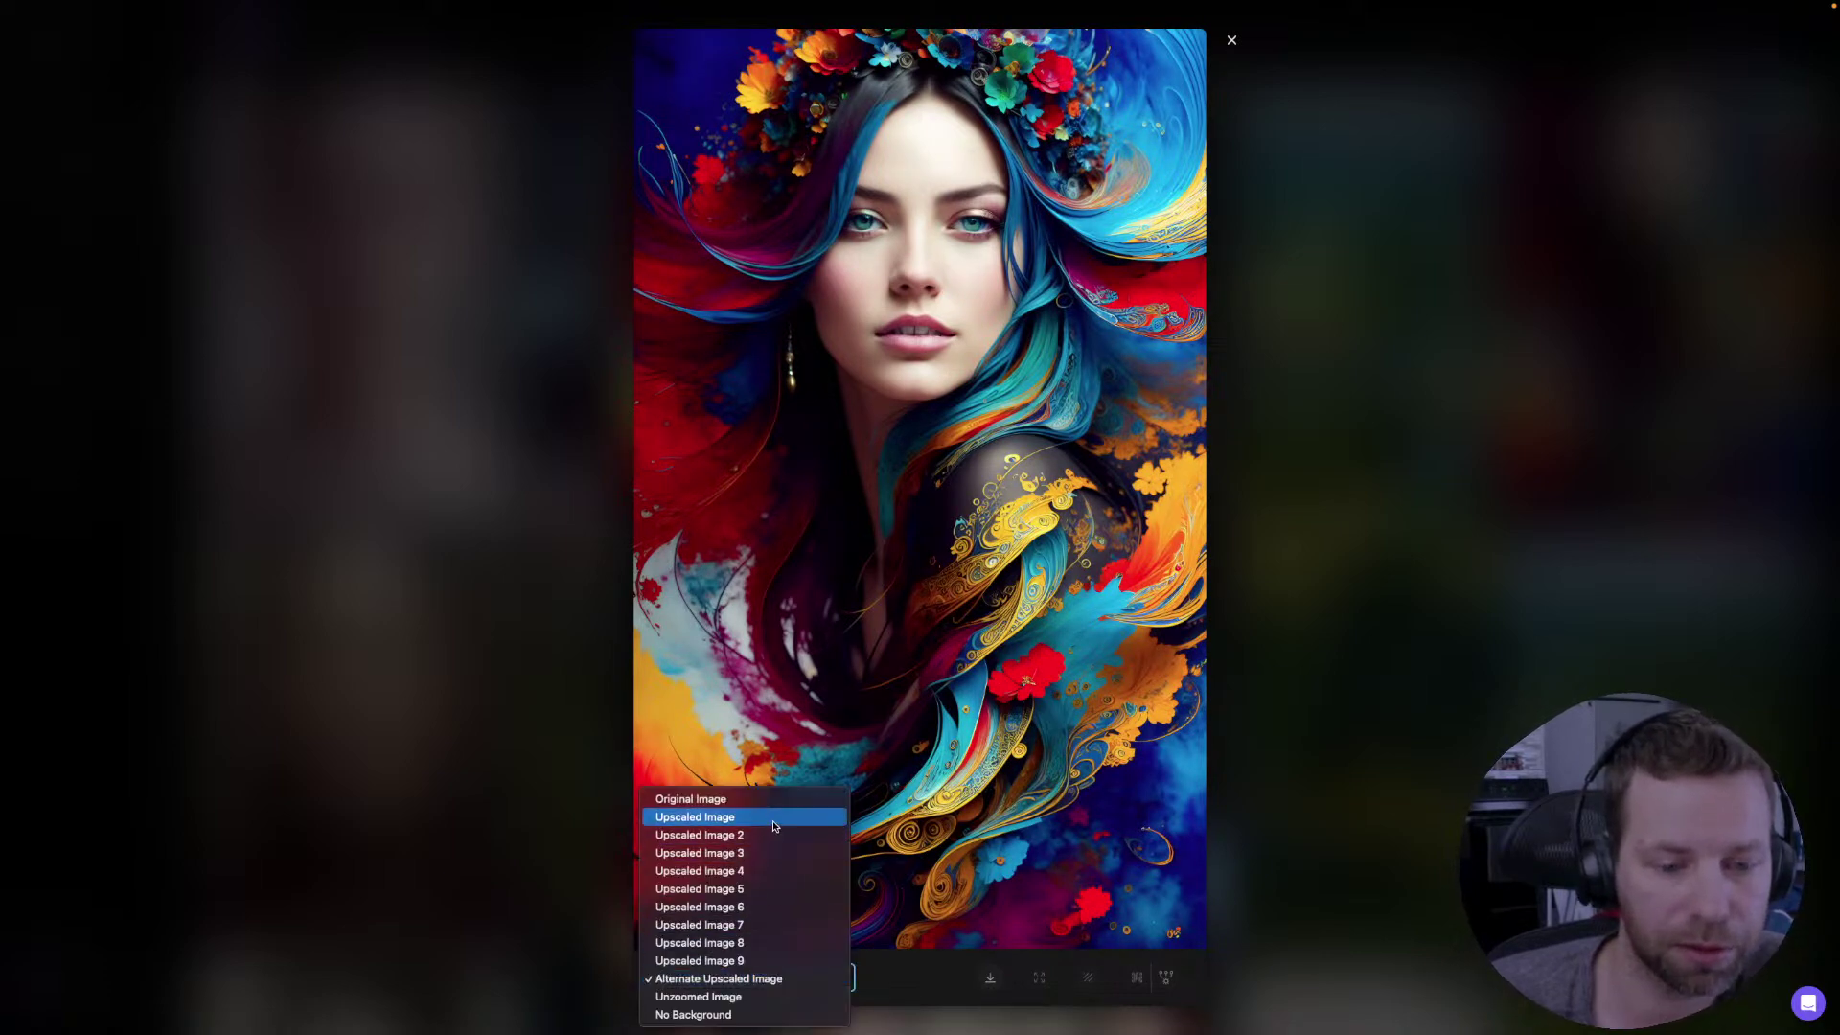
pyautogui.click(775, 826)
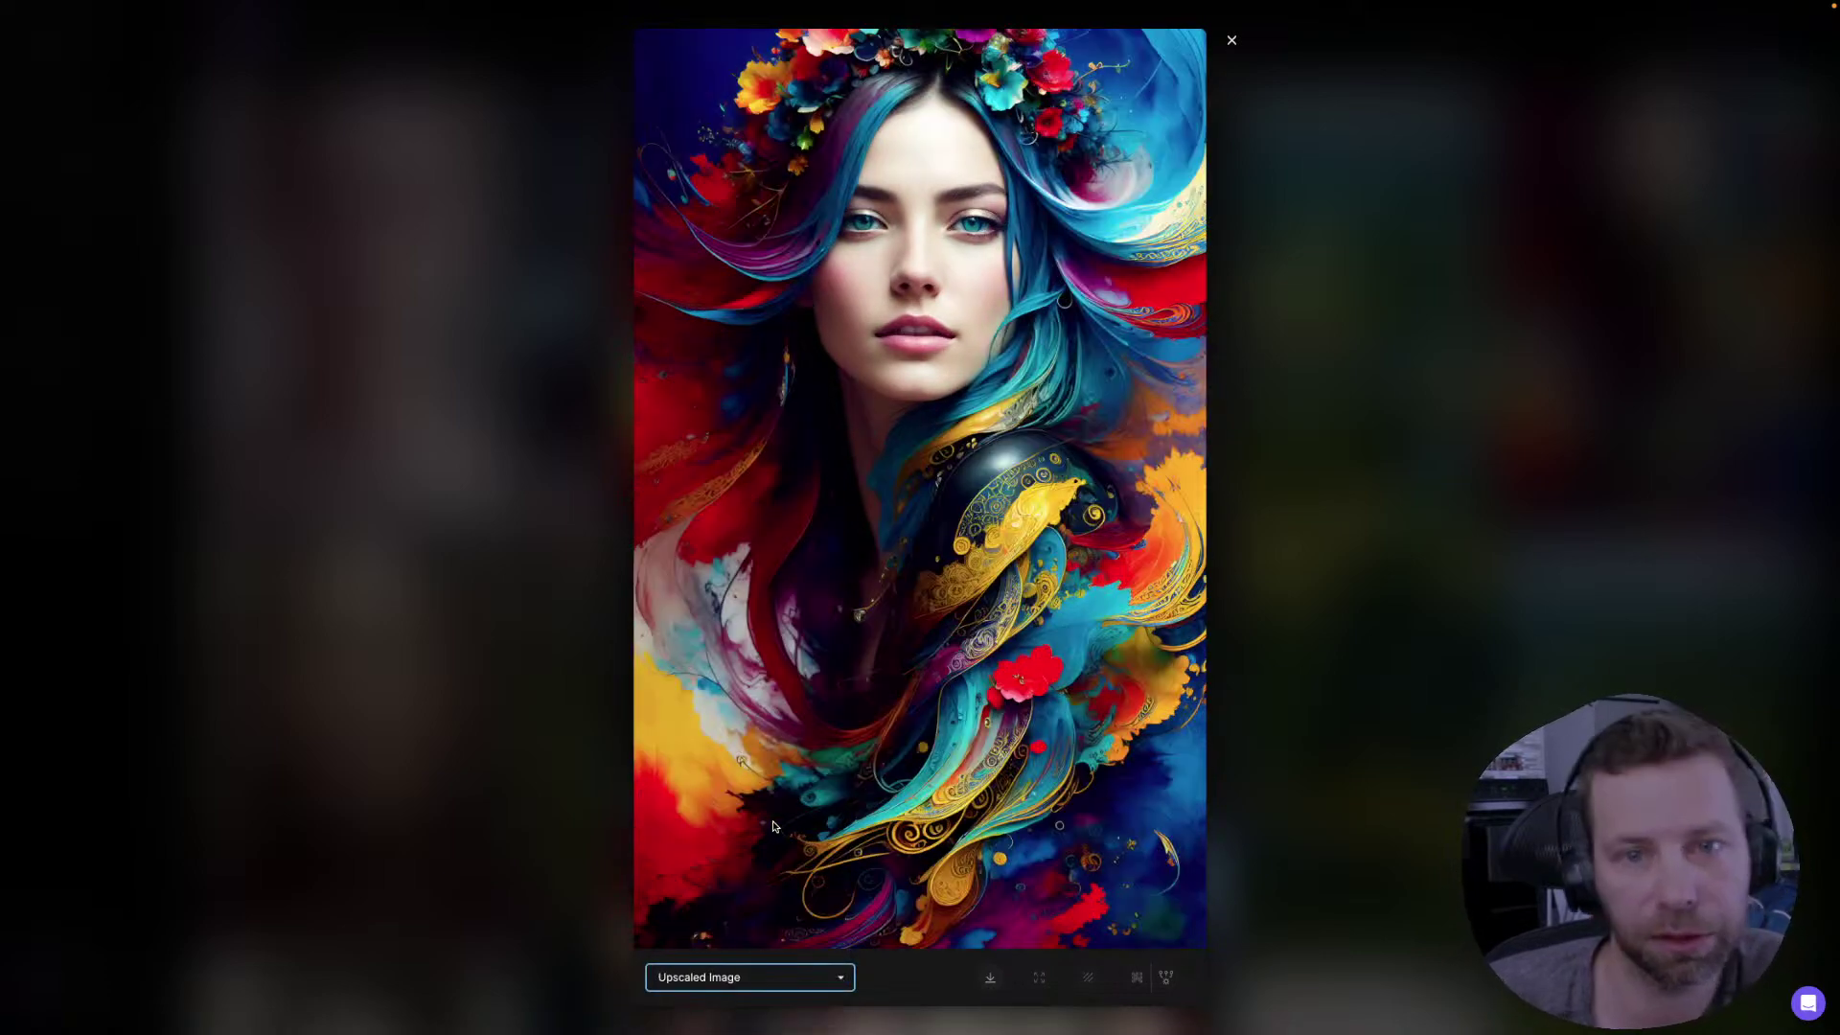
# - Compare the Unzoomed Image version of the colorful woman picture with the Original Image
pyautogui.click(781, 985)
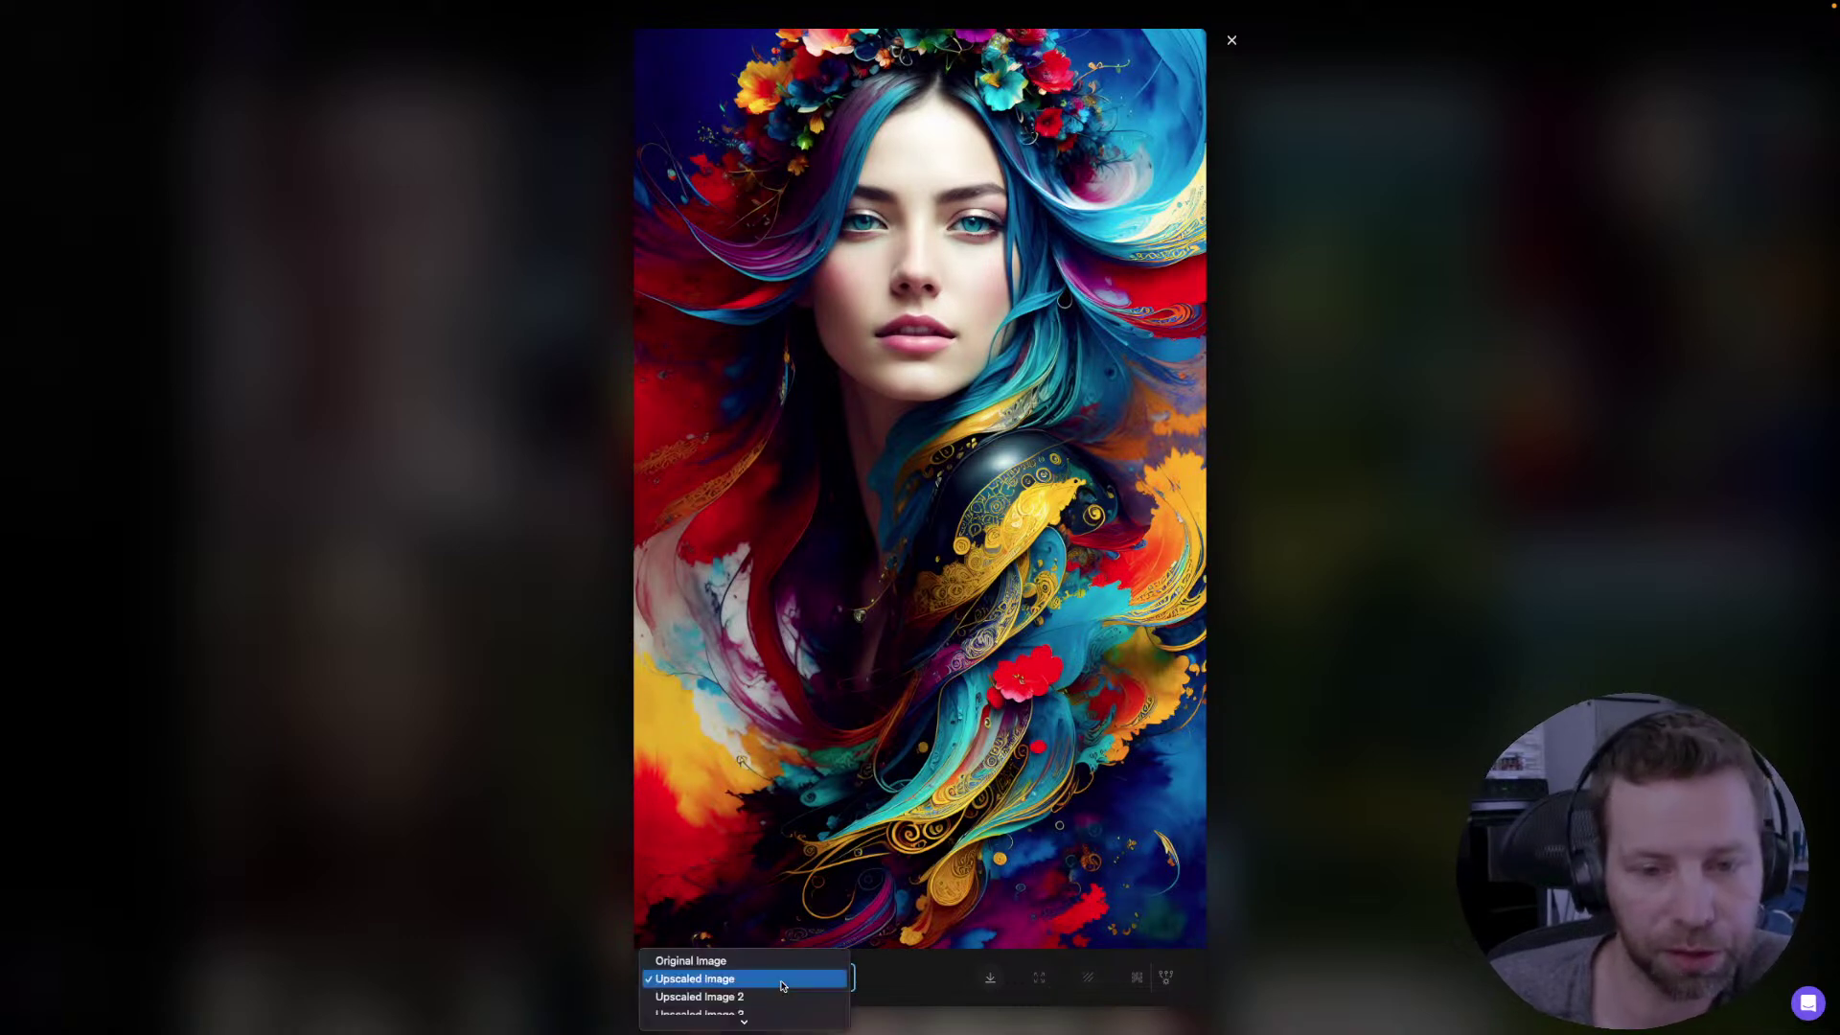
pyautogui.scroll(-1, 776, 987)
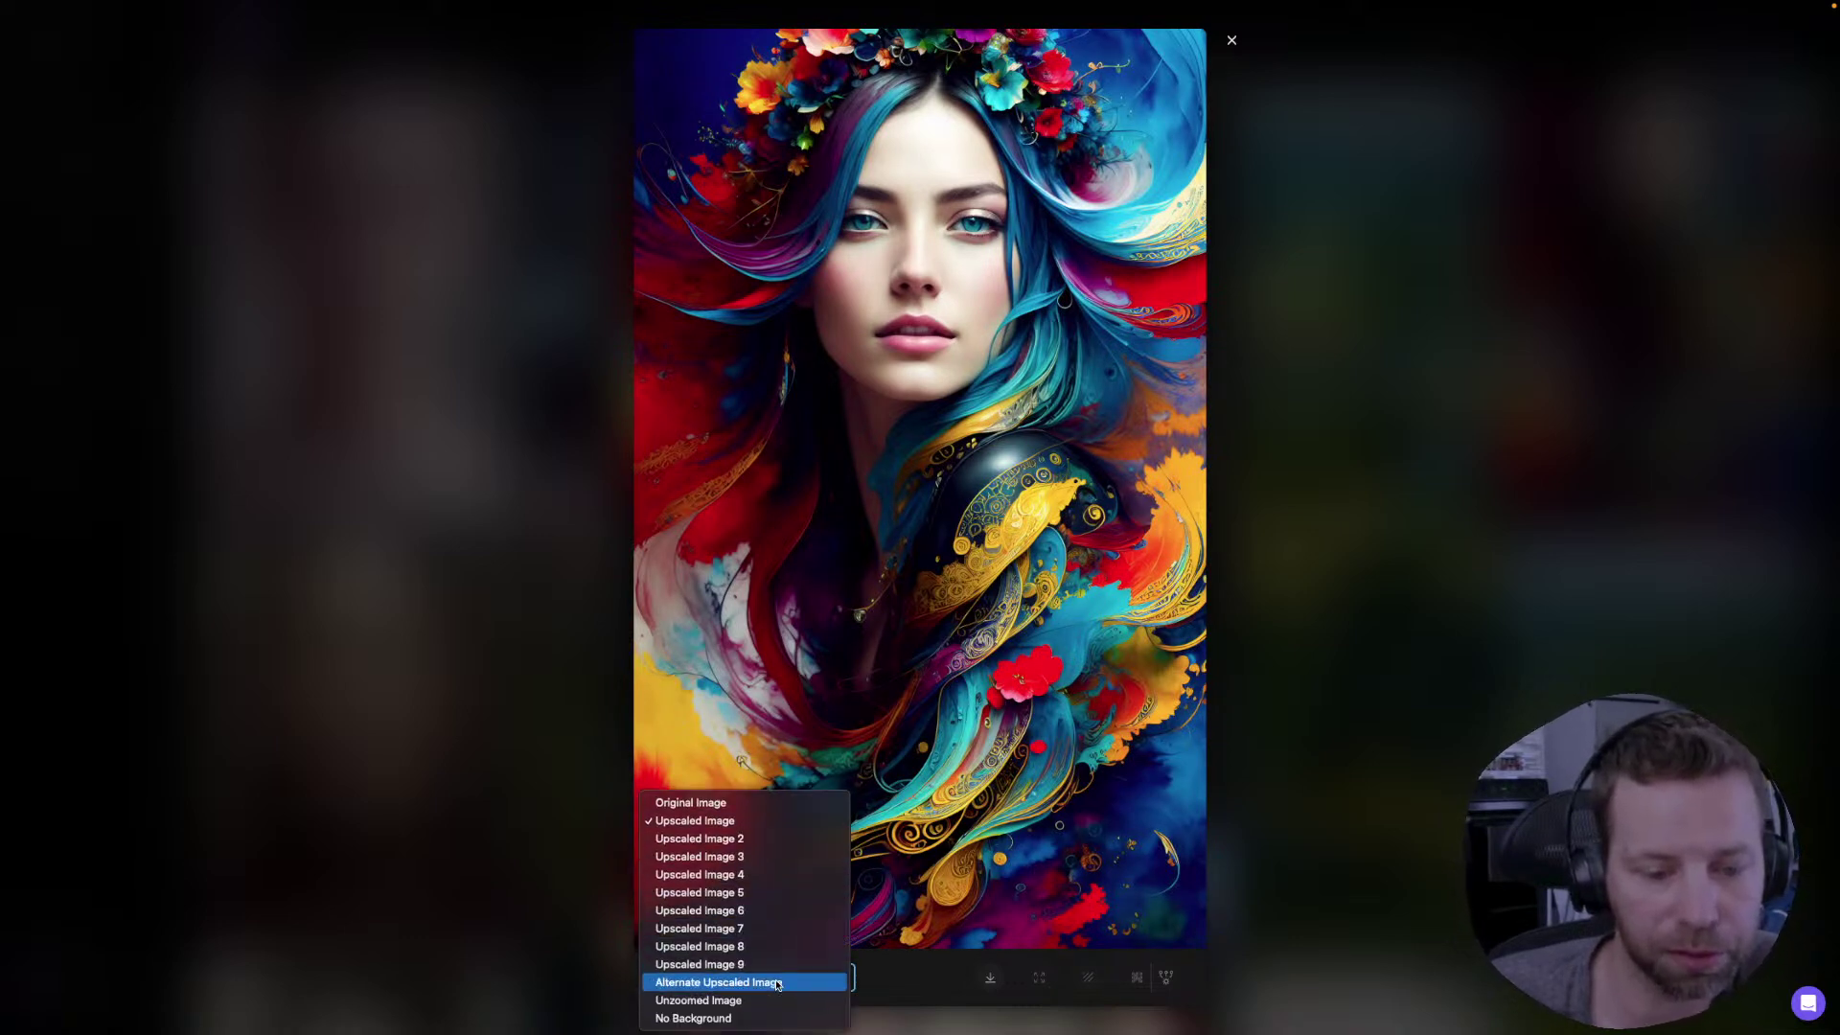
pyautogui.click(727, 1002)
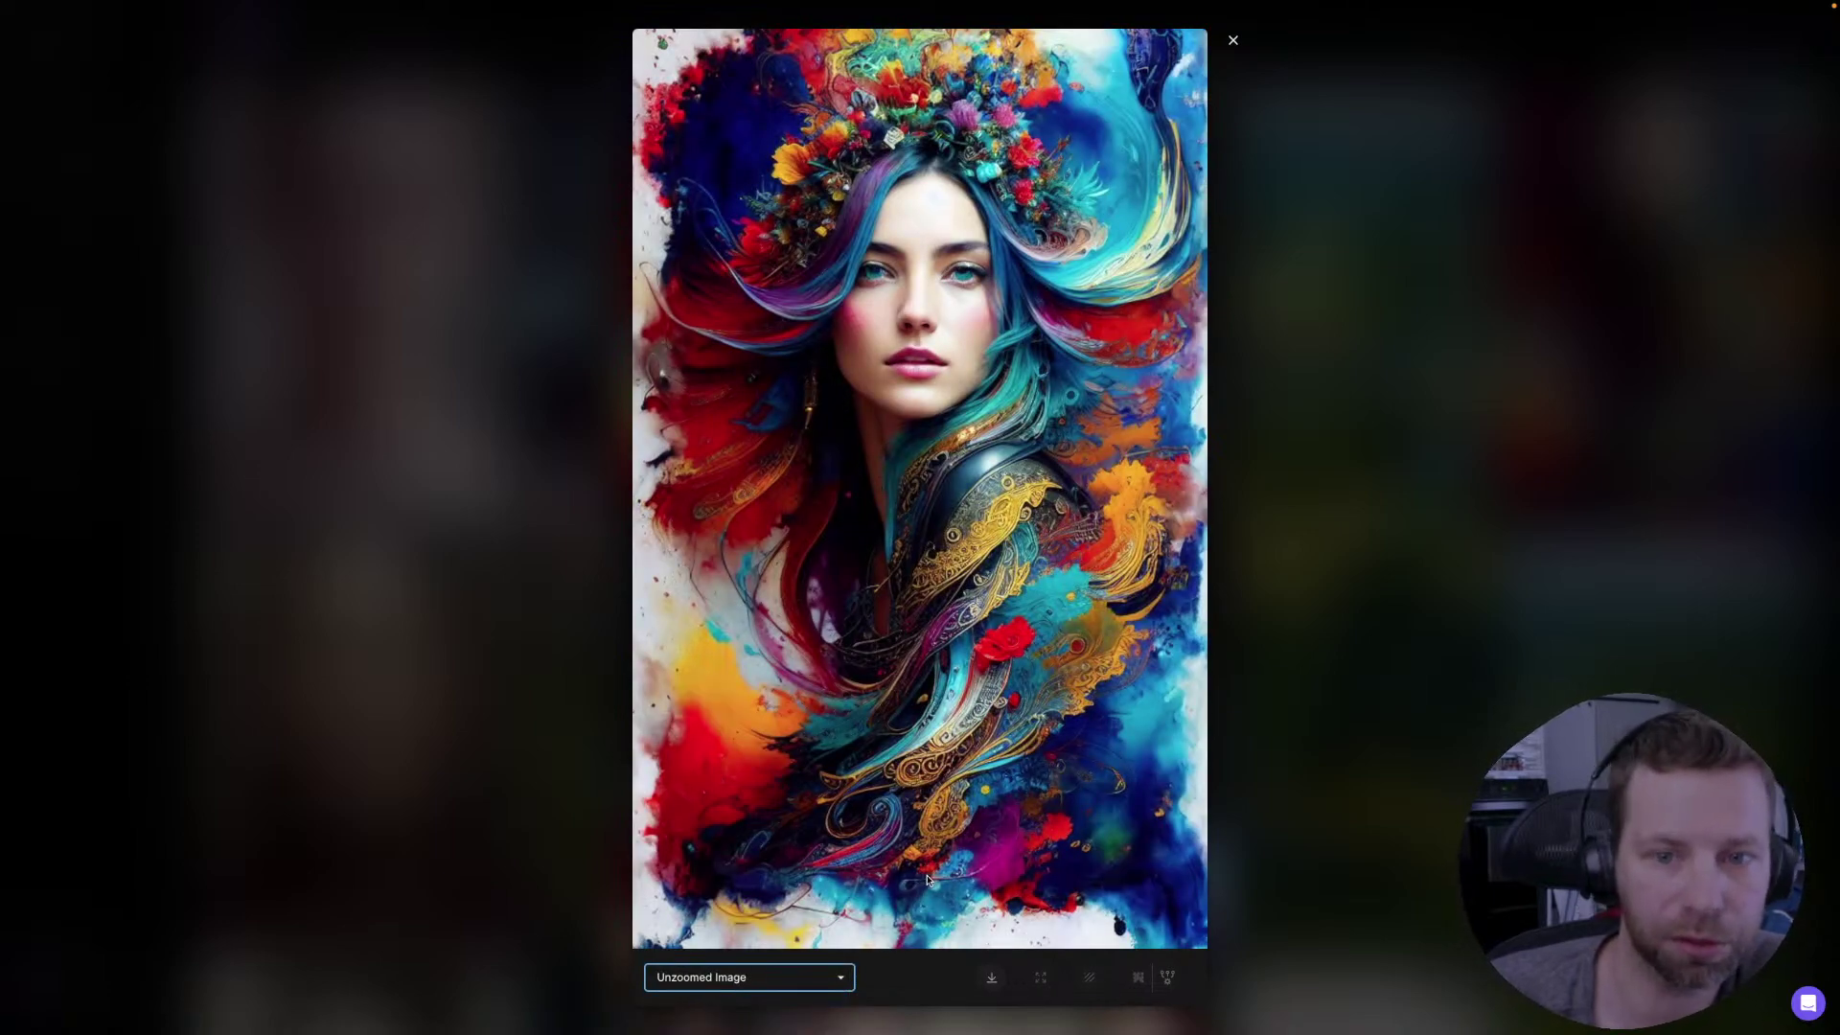
pyautogui.click(773, 984)
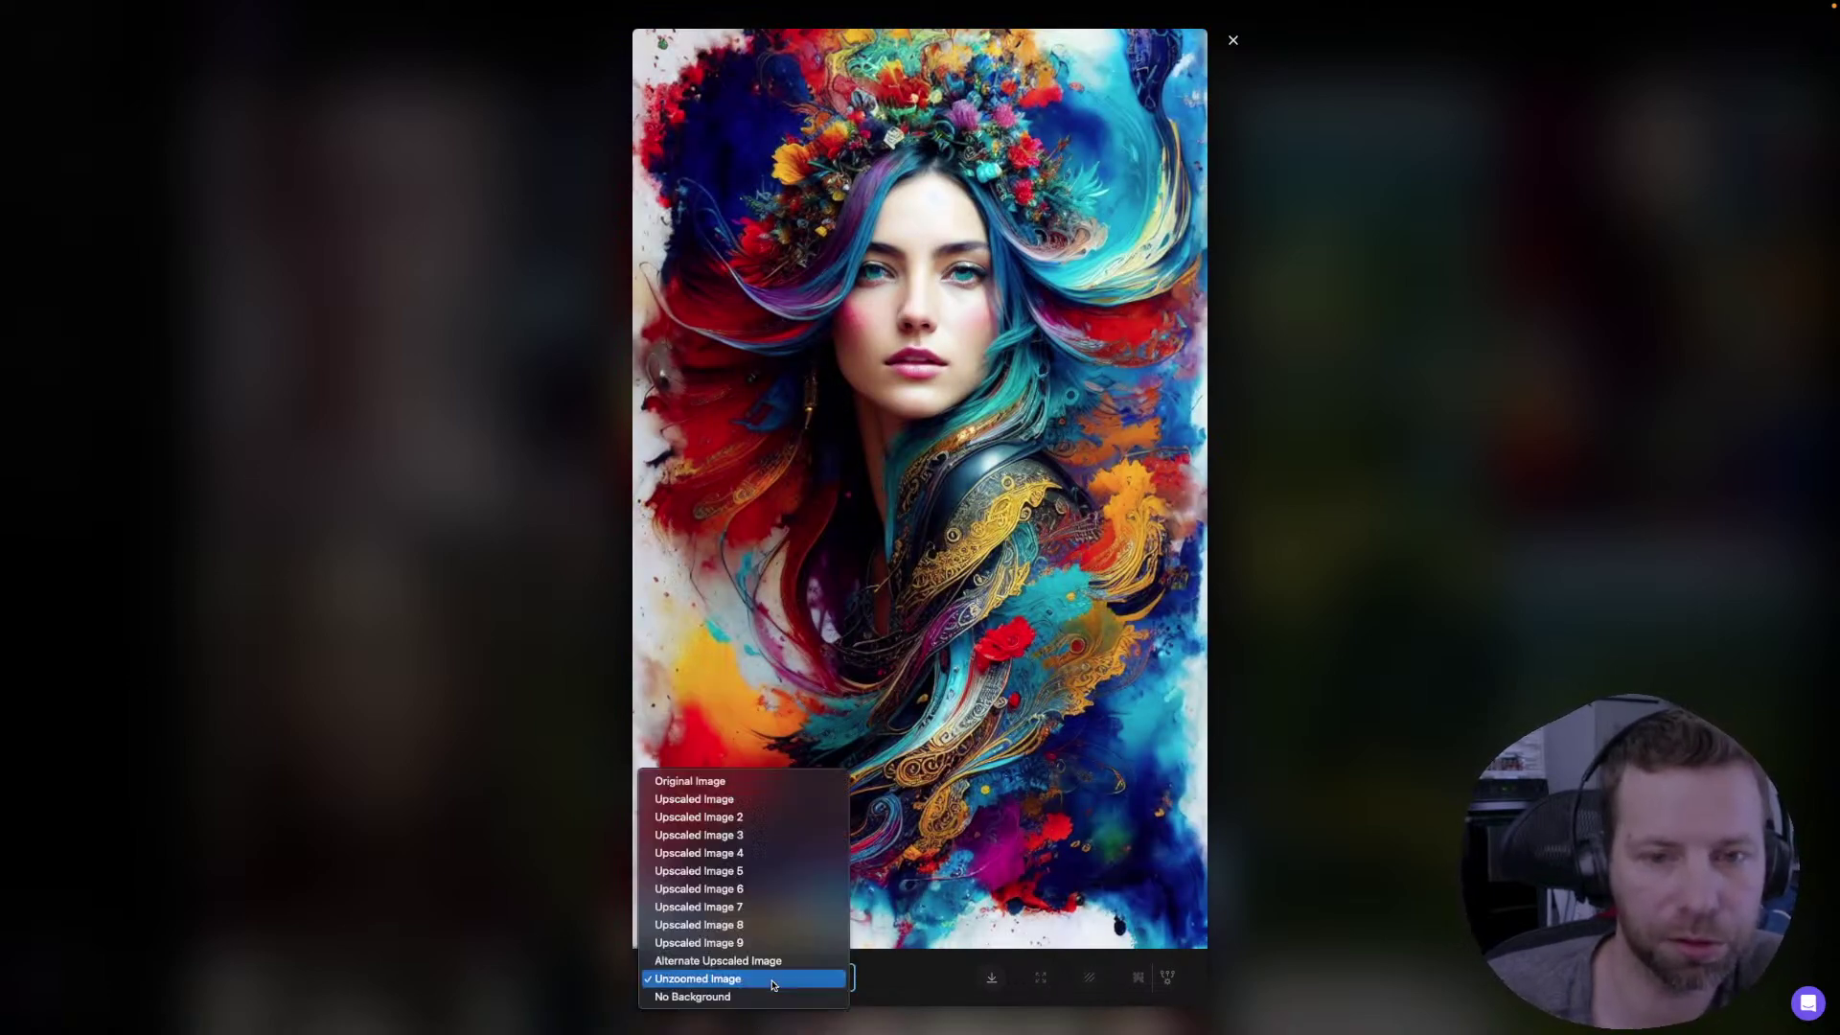
pyautogui.click(778, 784)
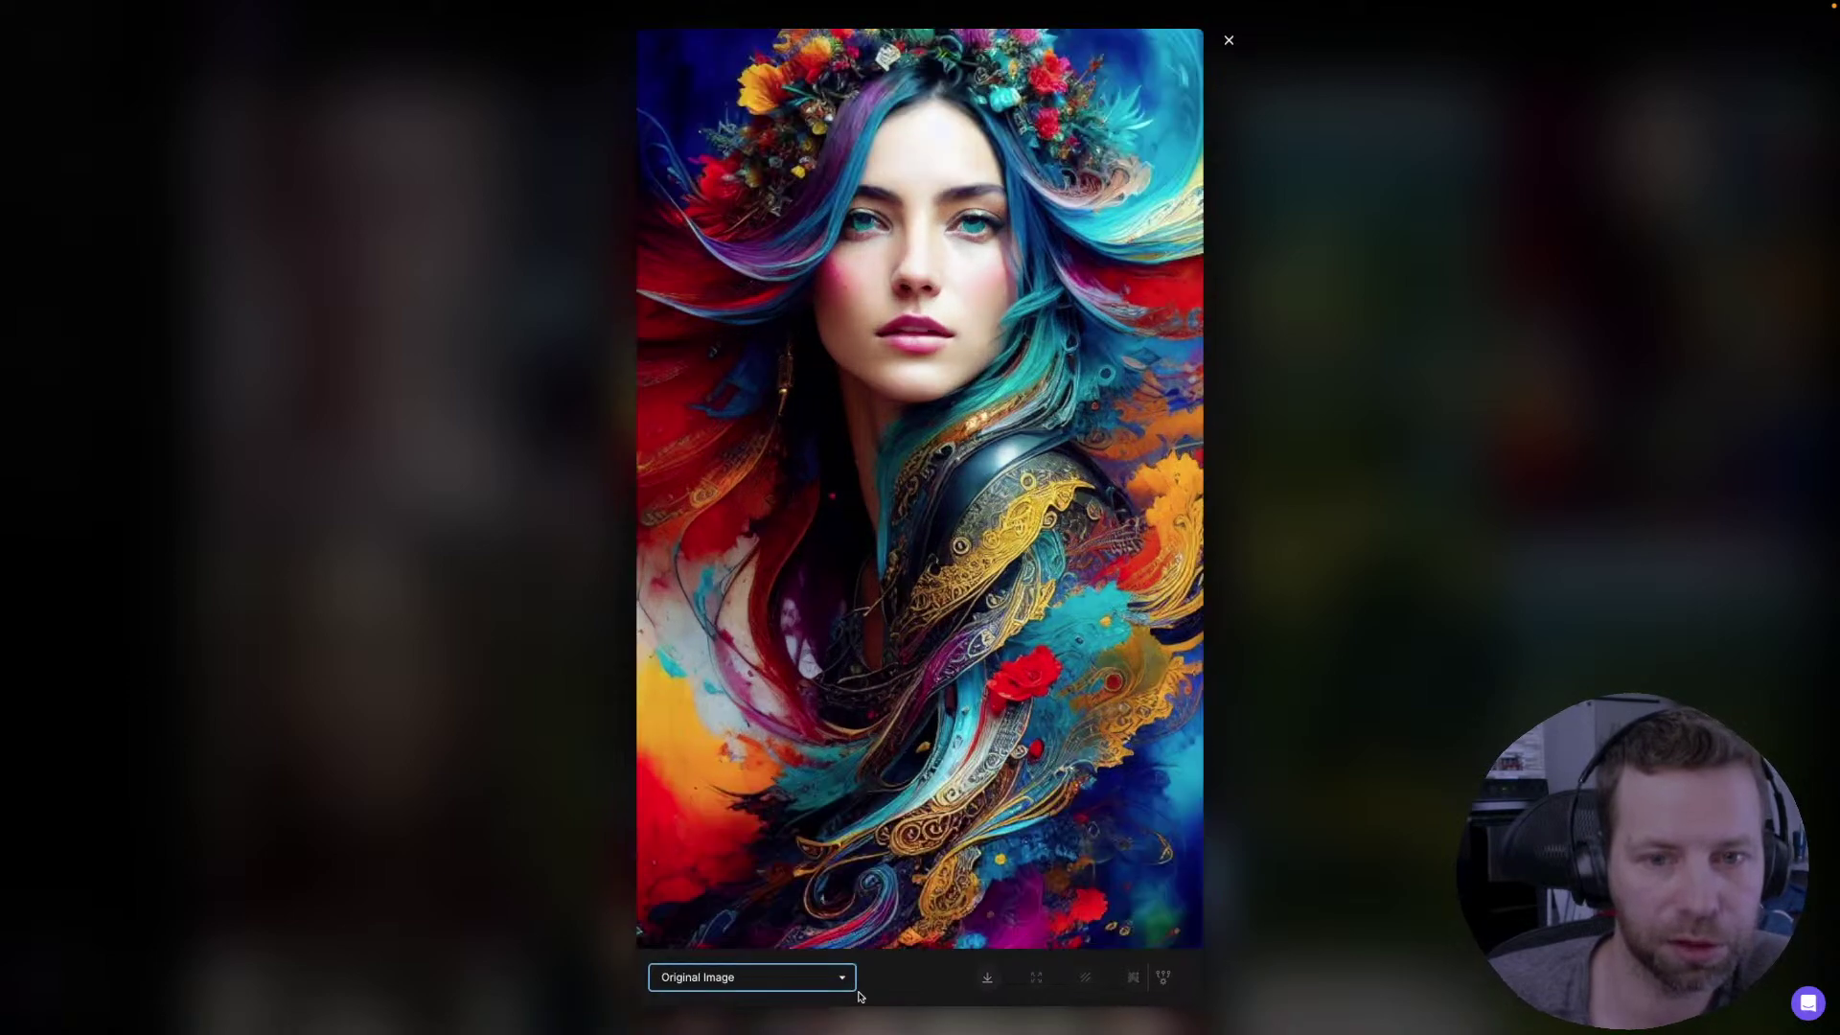
# - Check the description of the Unzoom image option, then view the Unzoomed Image and No Background versions
pyautogui.click(803, 979)
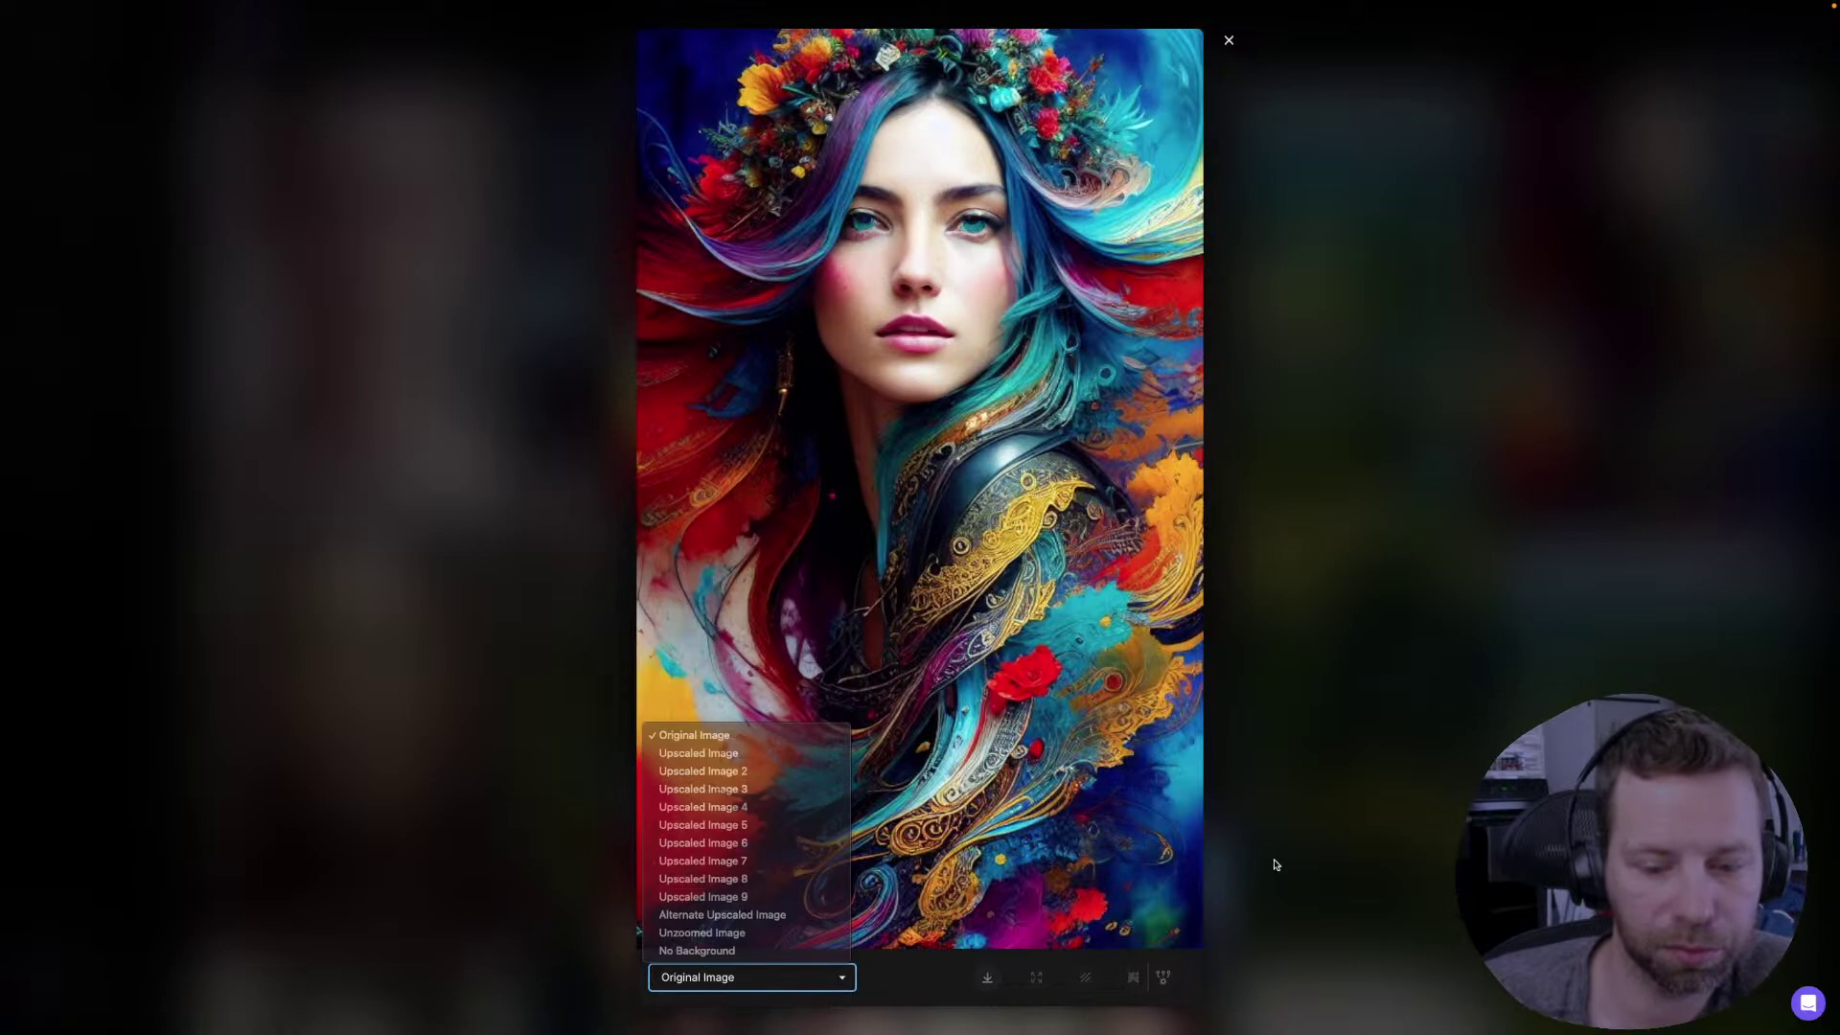
pyautogui.click(1036, 979)
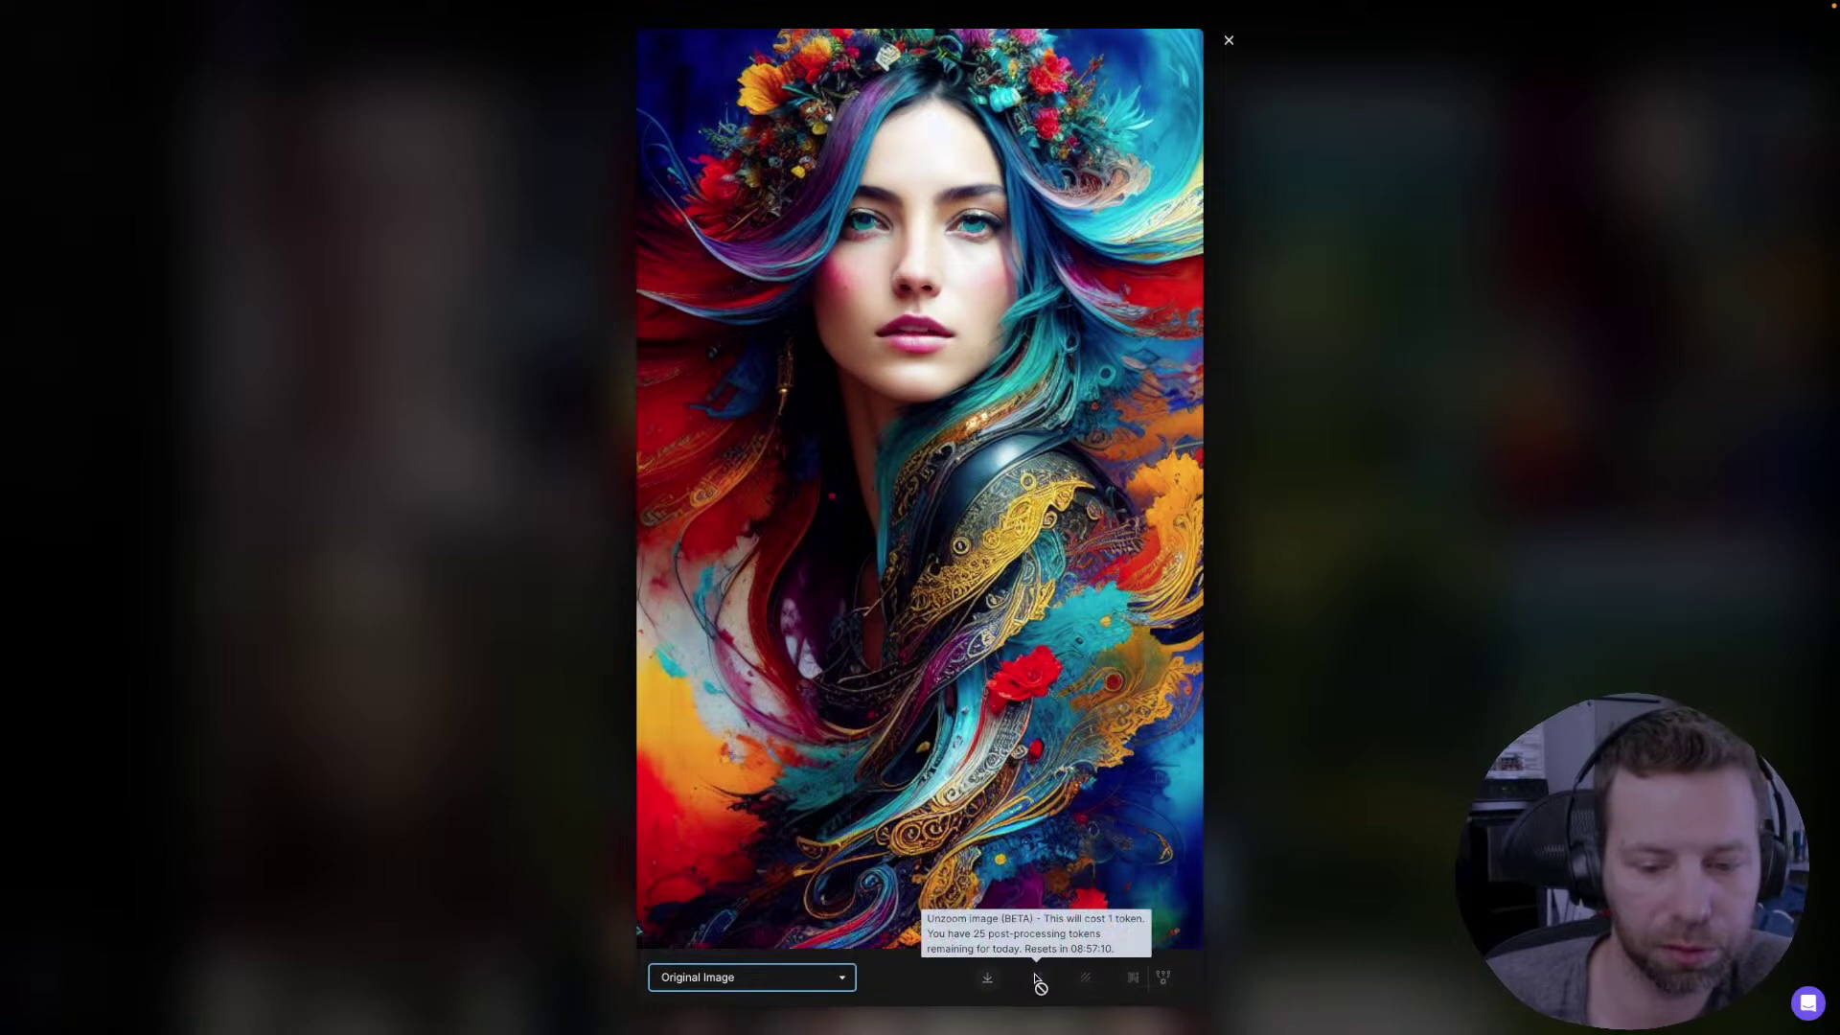
pyautogui.click(816, 979)
pyautogui.click(782, 933)
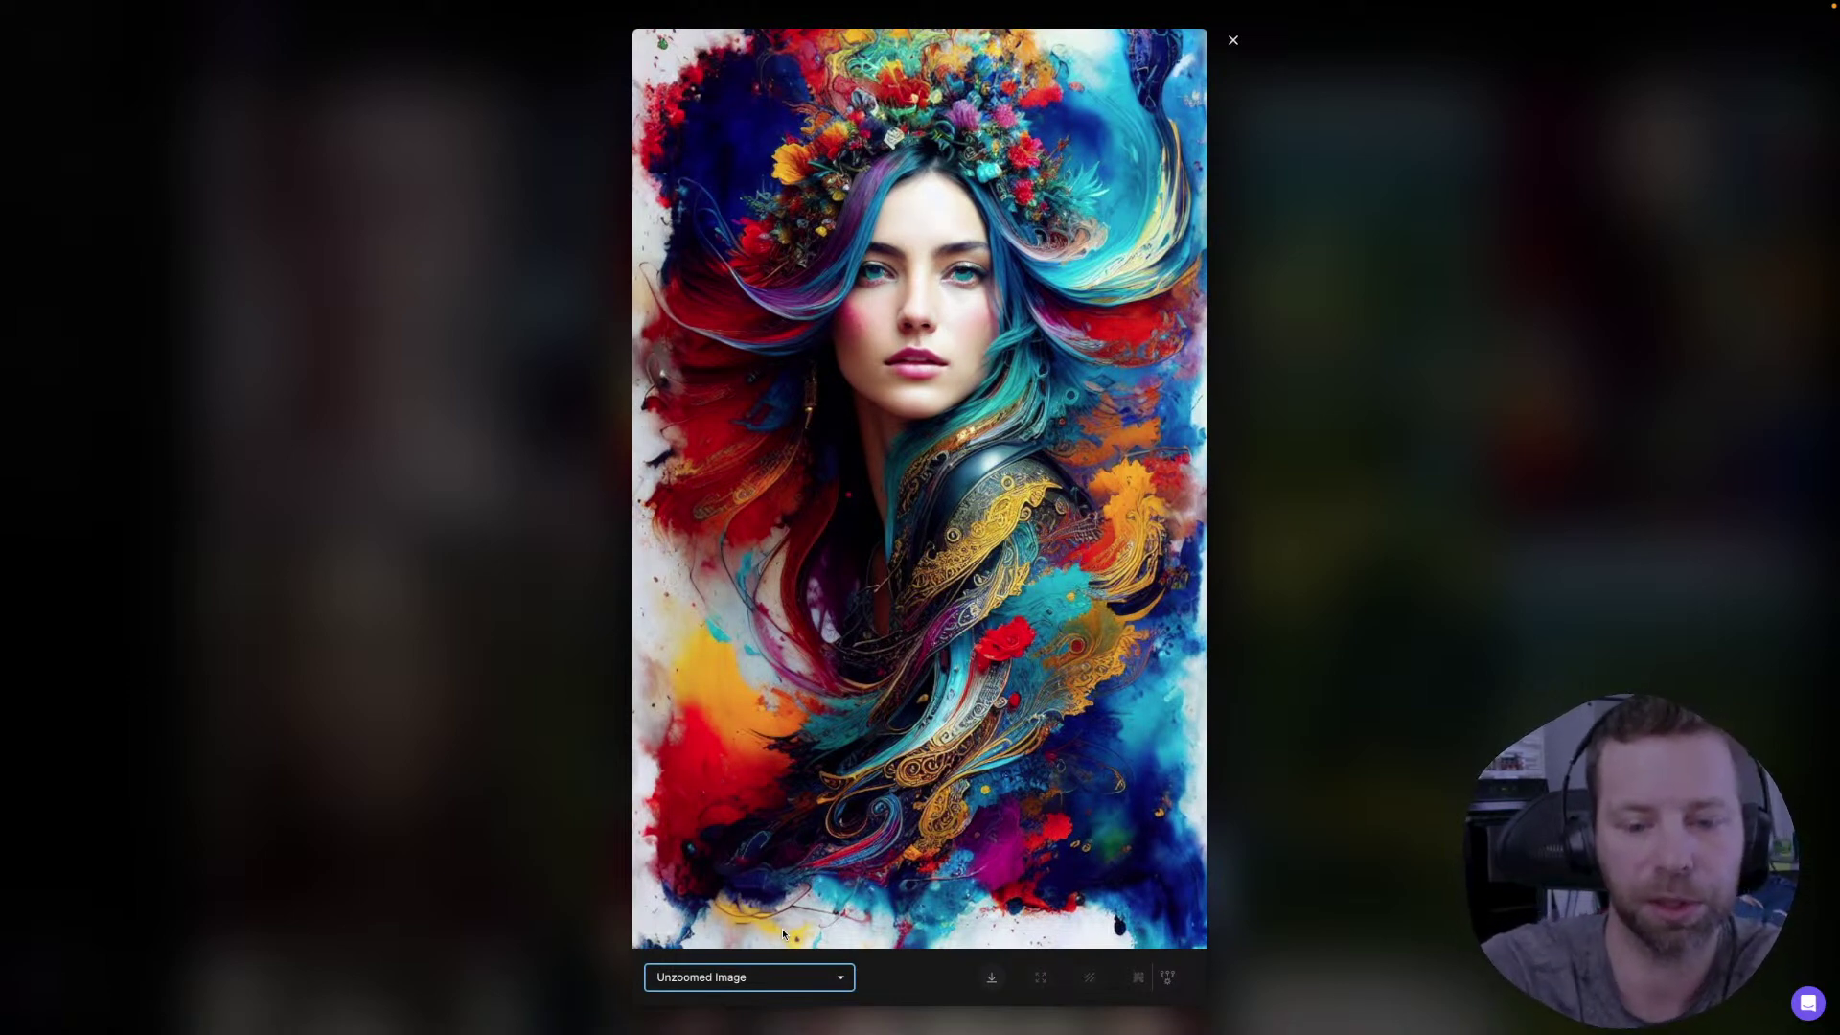
pyautogui.click(842, 979)
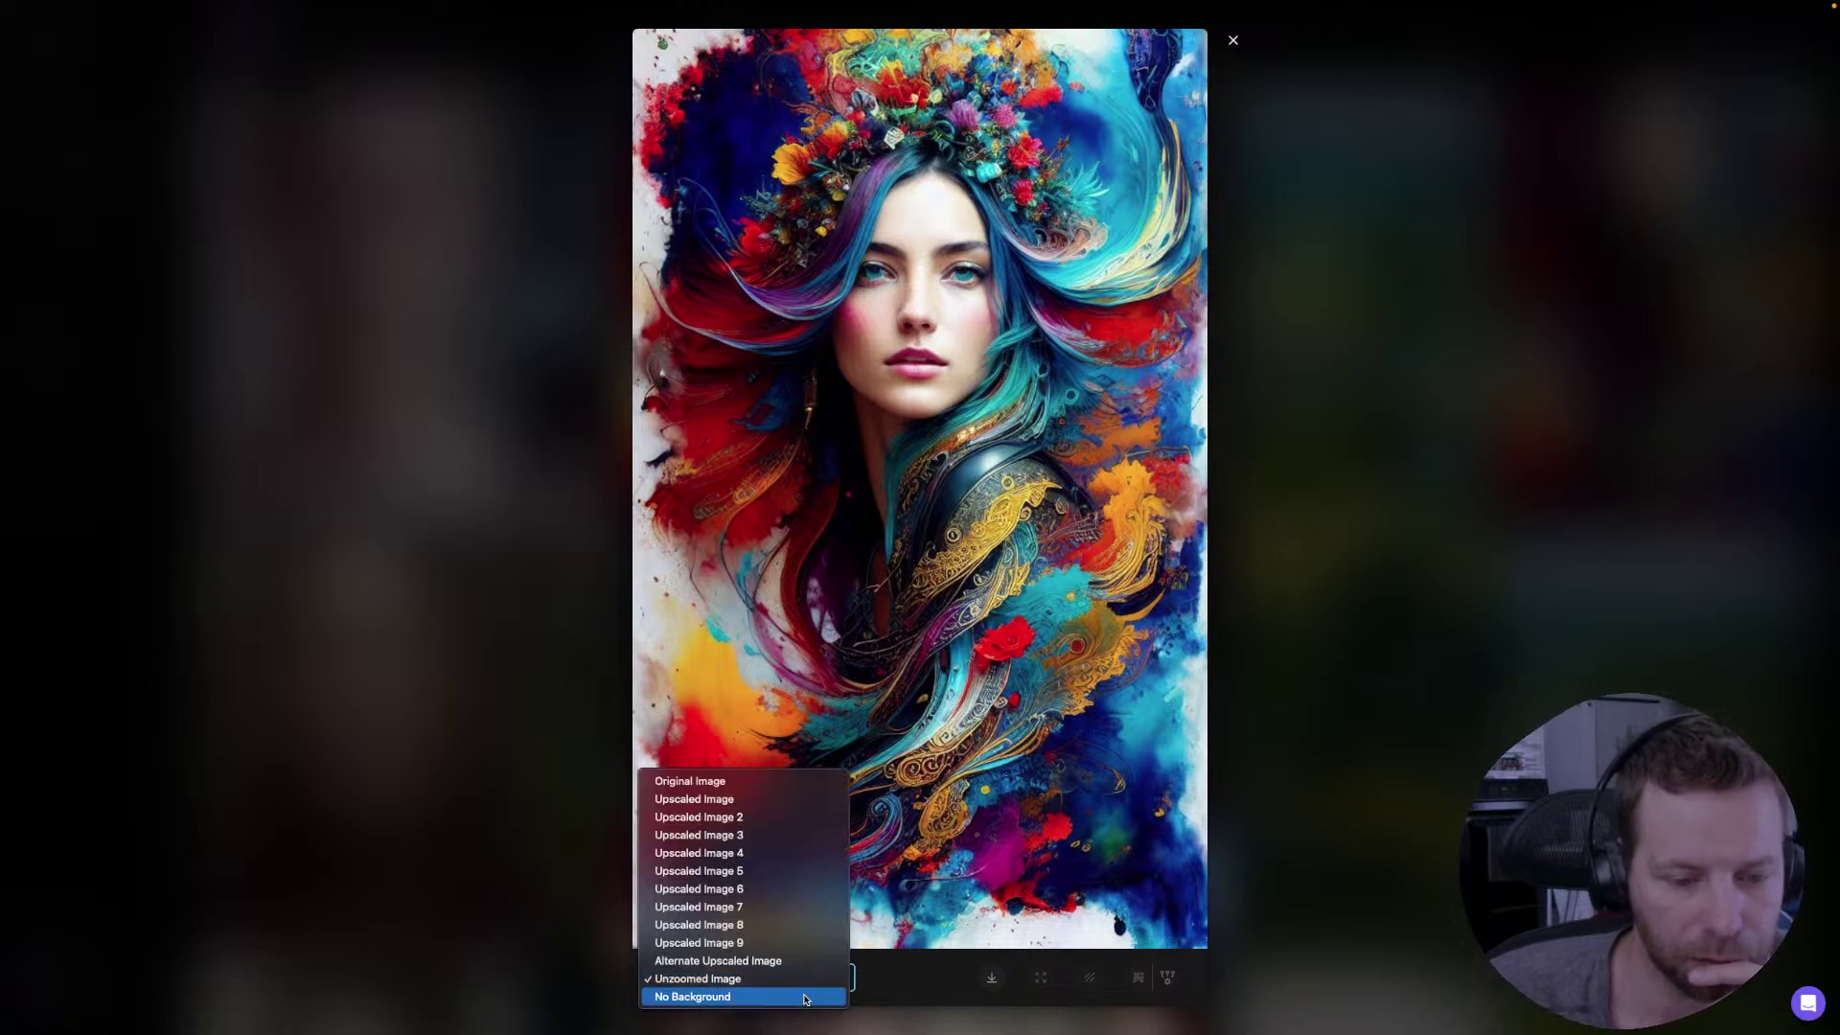
pyautogui.click(805, 998)
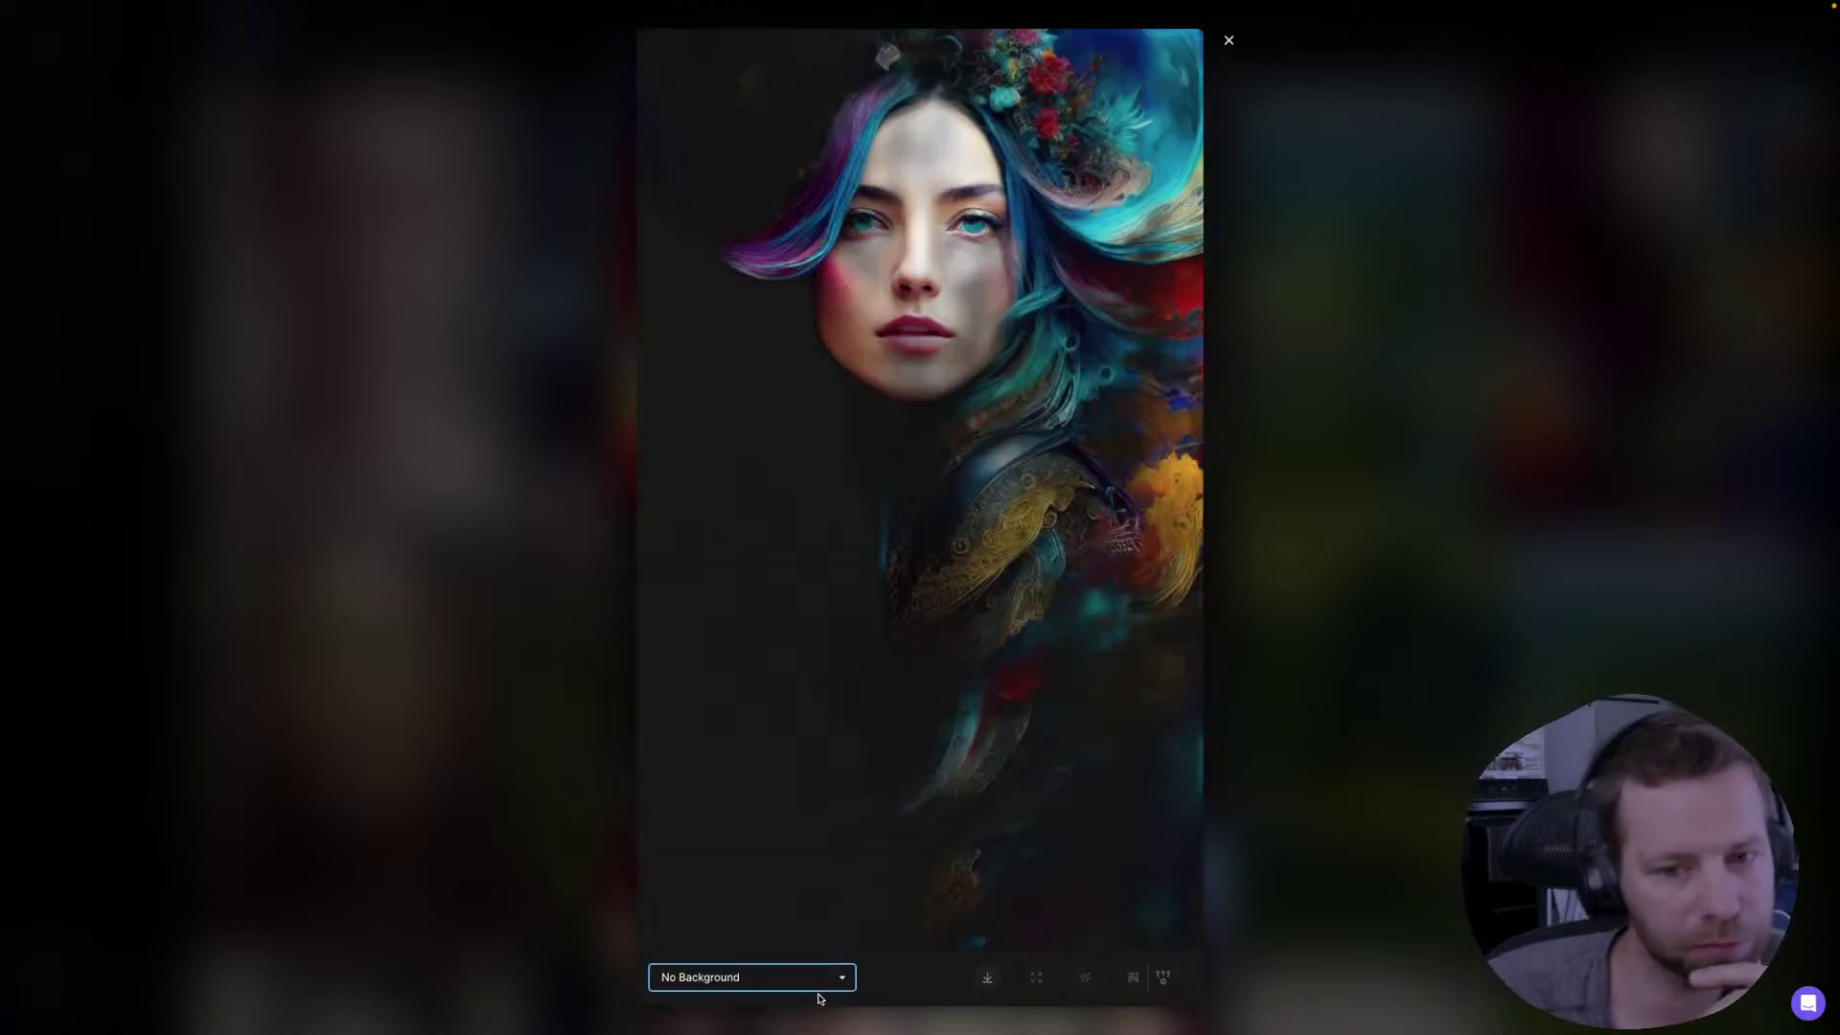
# - View the colorful woman picture's upscaled versions one after another, from Upscaled Image 2 through Upscaled Image 7
pyautogui.click(842, 977)
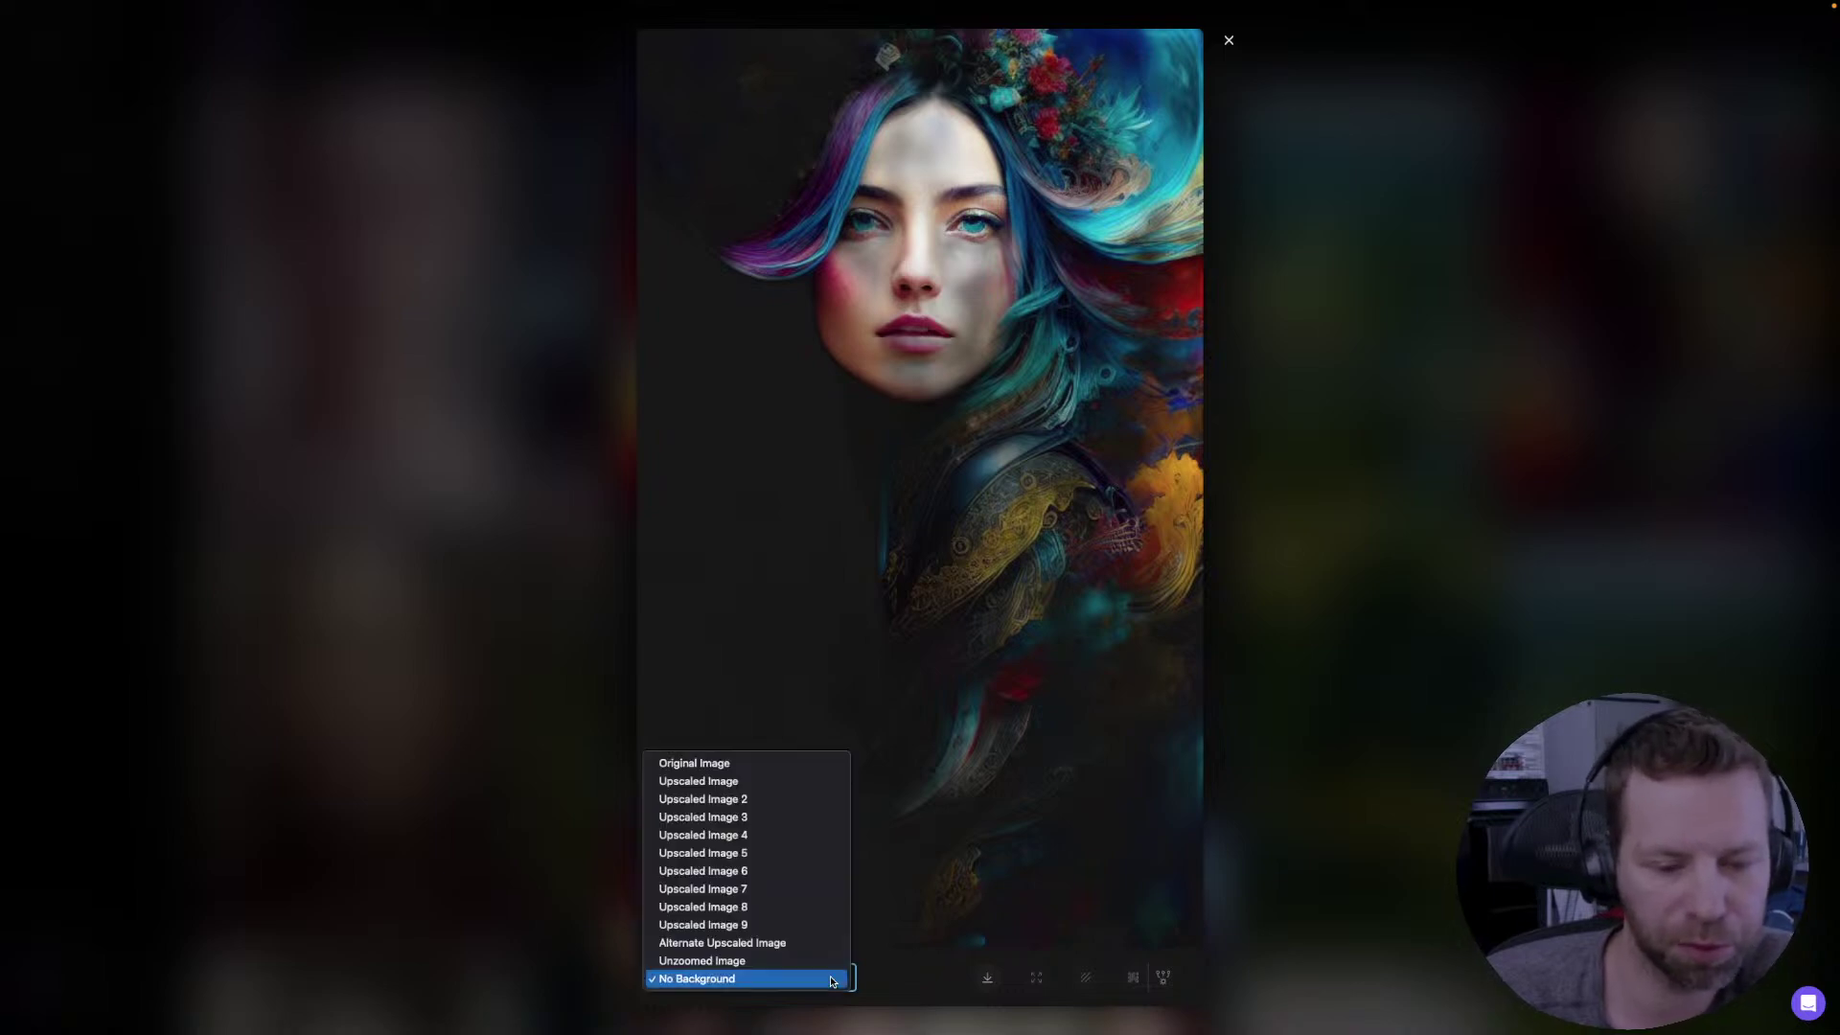
pyautogui.click(781, 799)
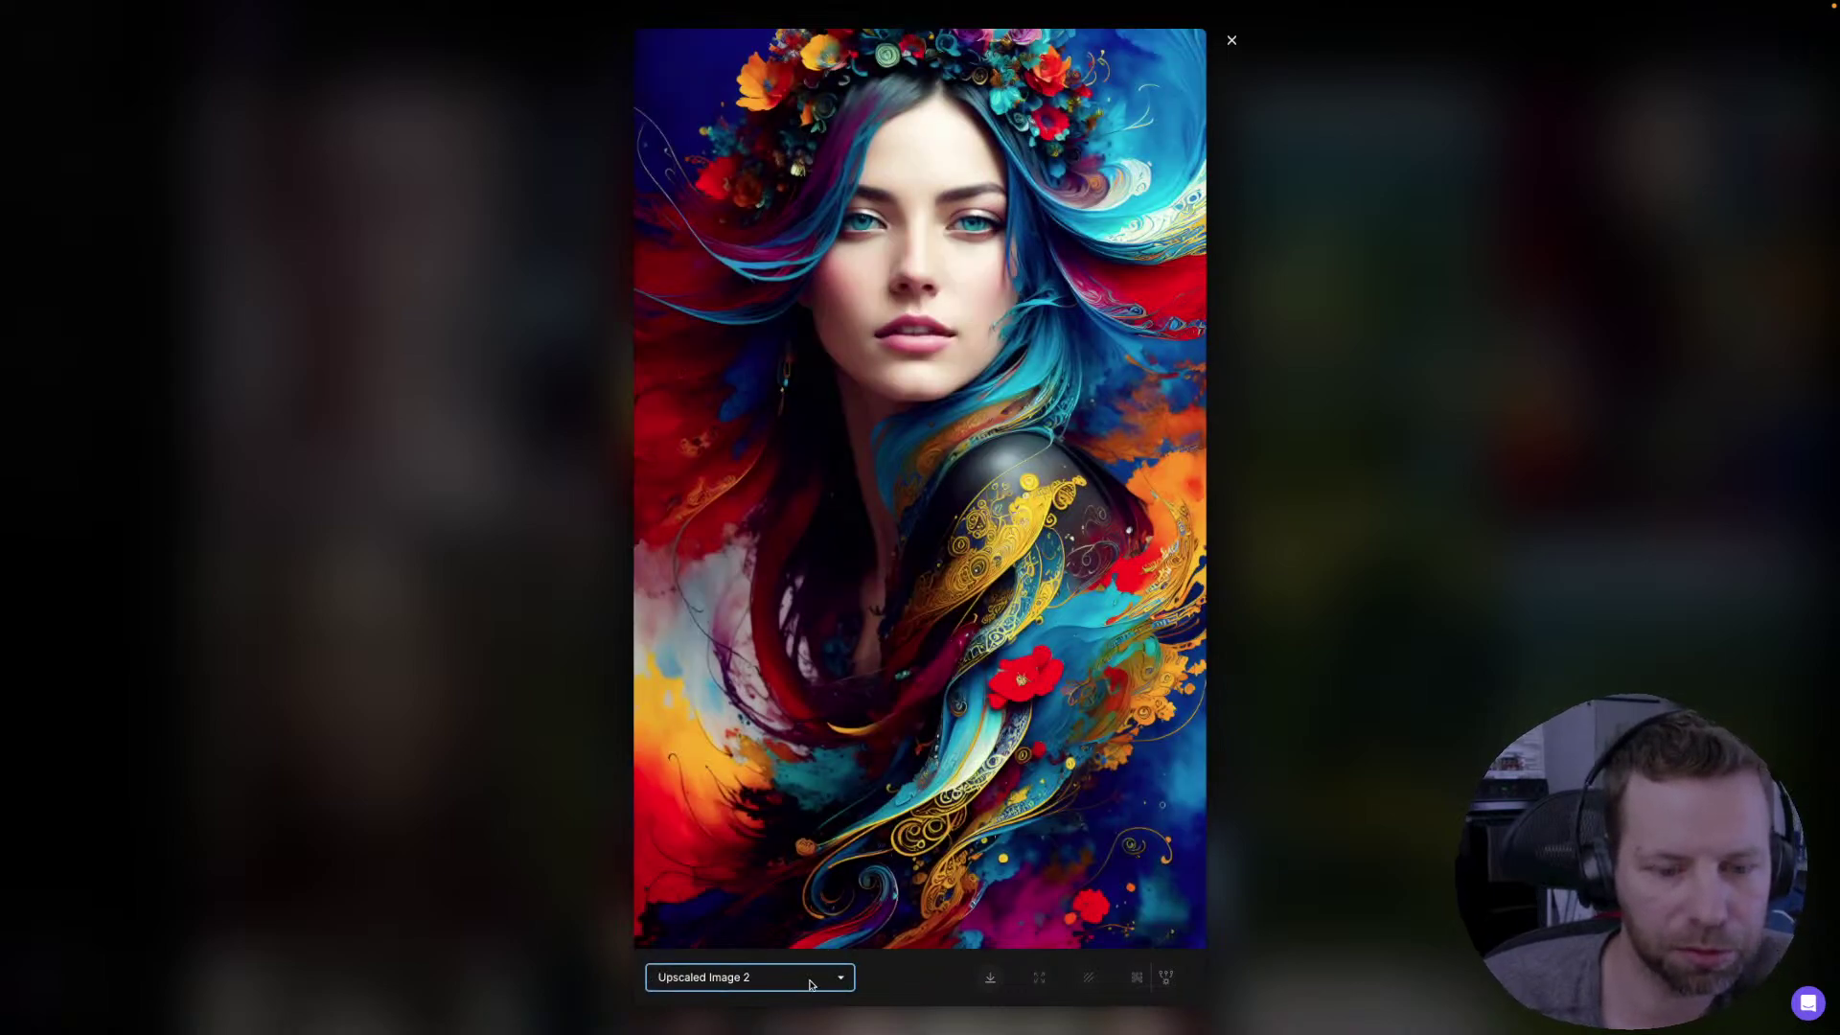
pyautogui.click(810, 981)
pyautogui.click(808, 996)
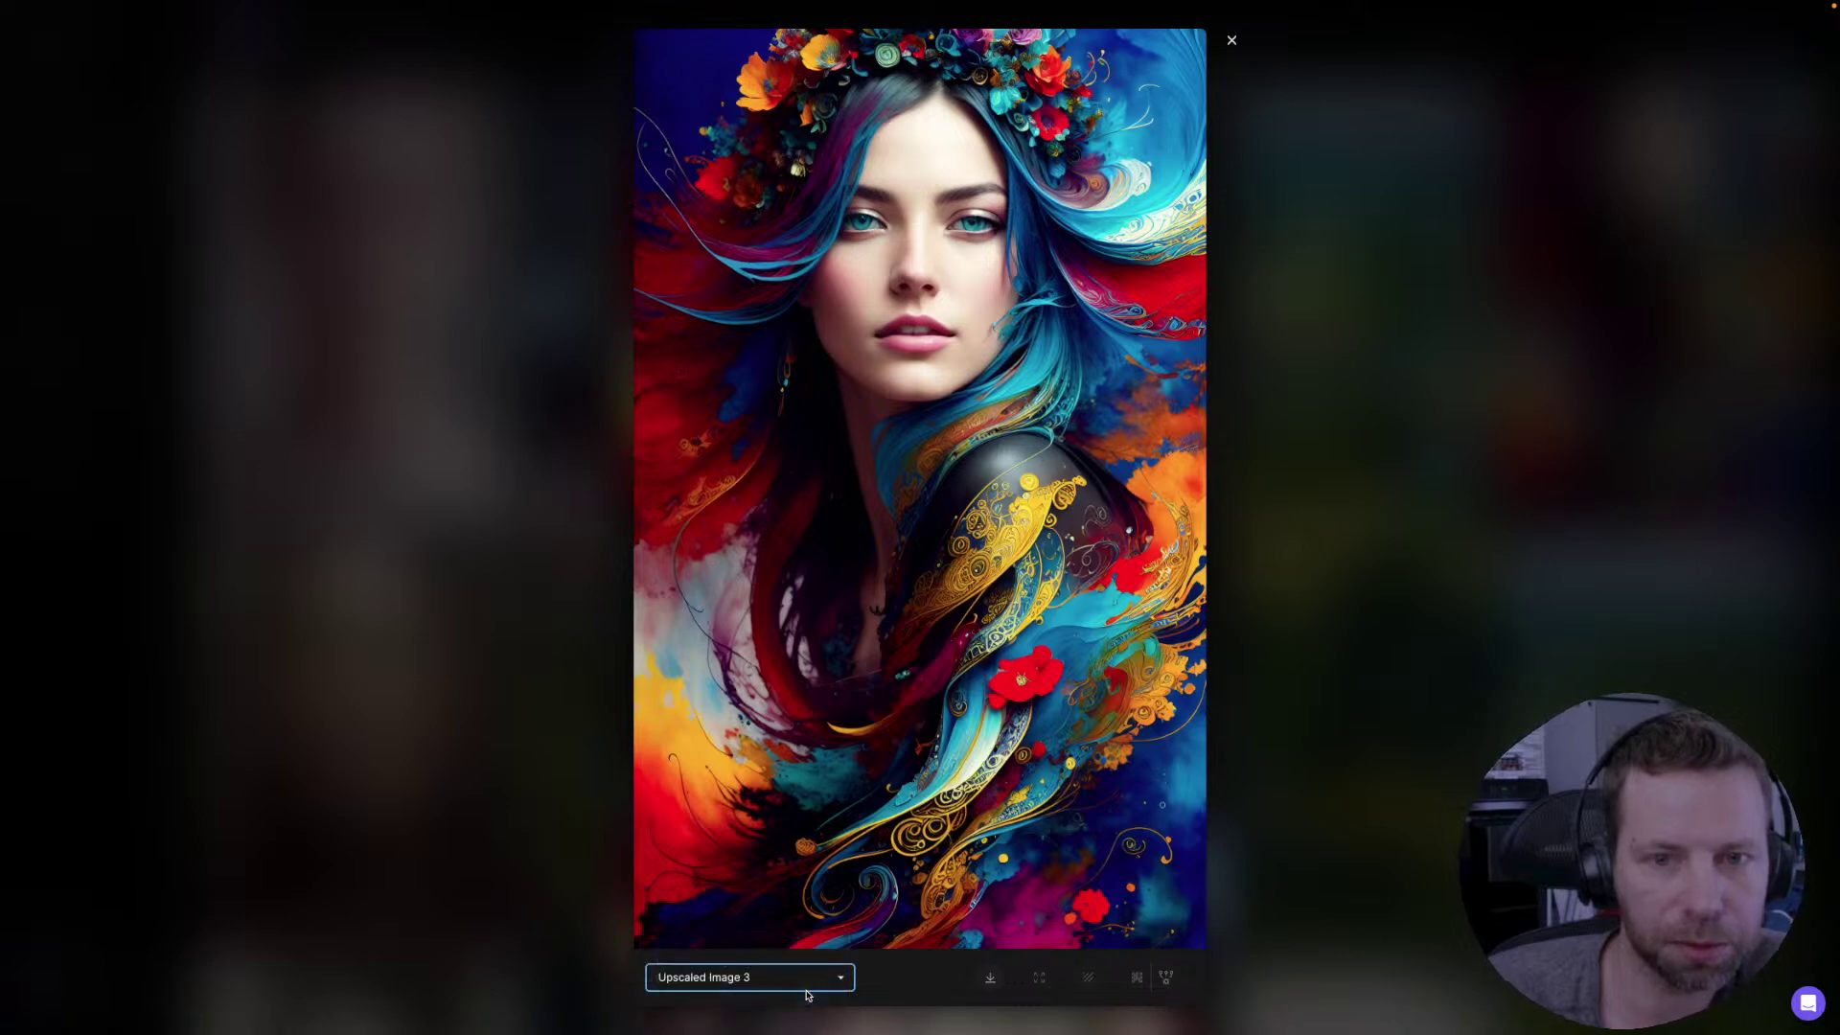
pyautogui.click(807, 995)
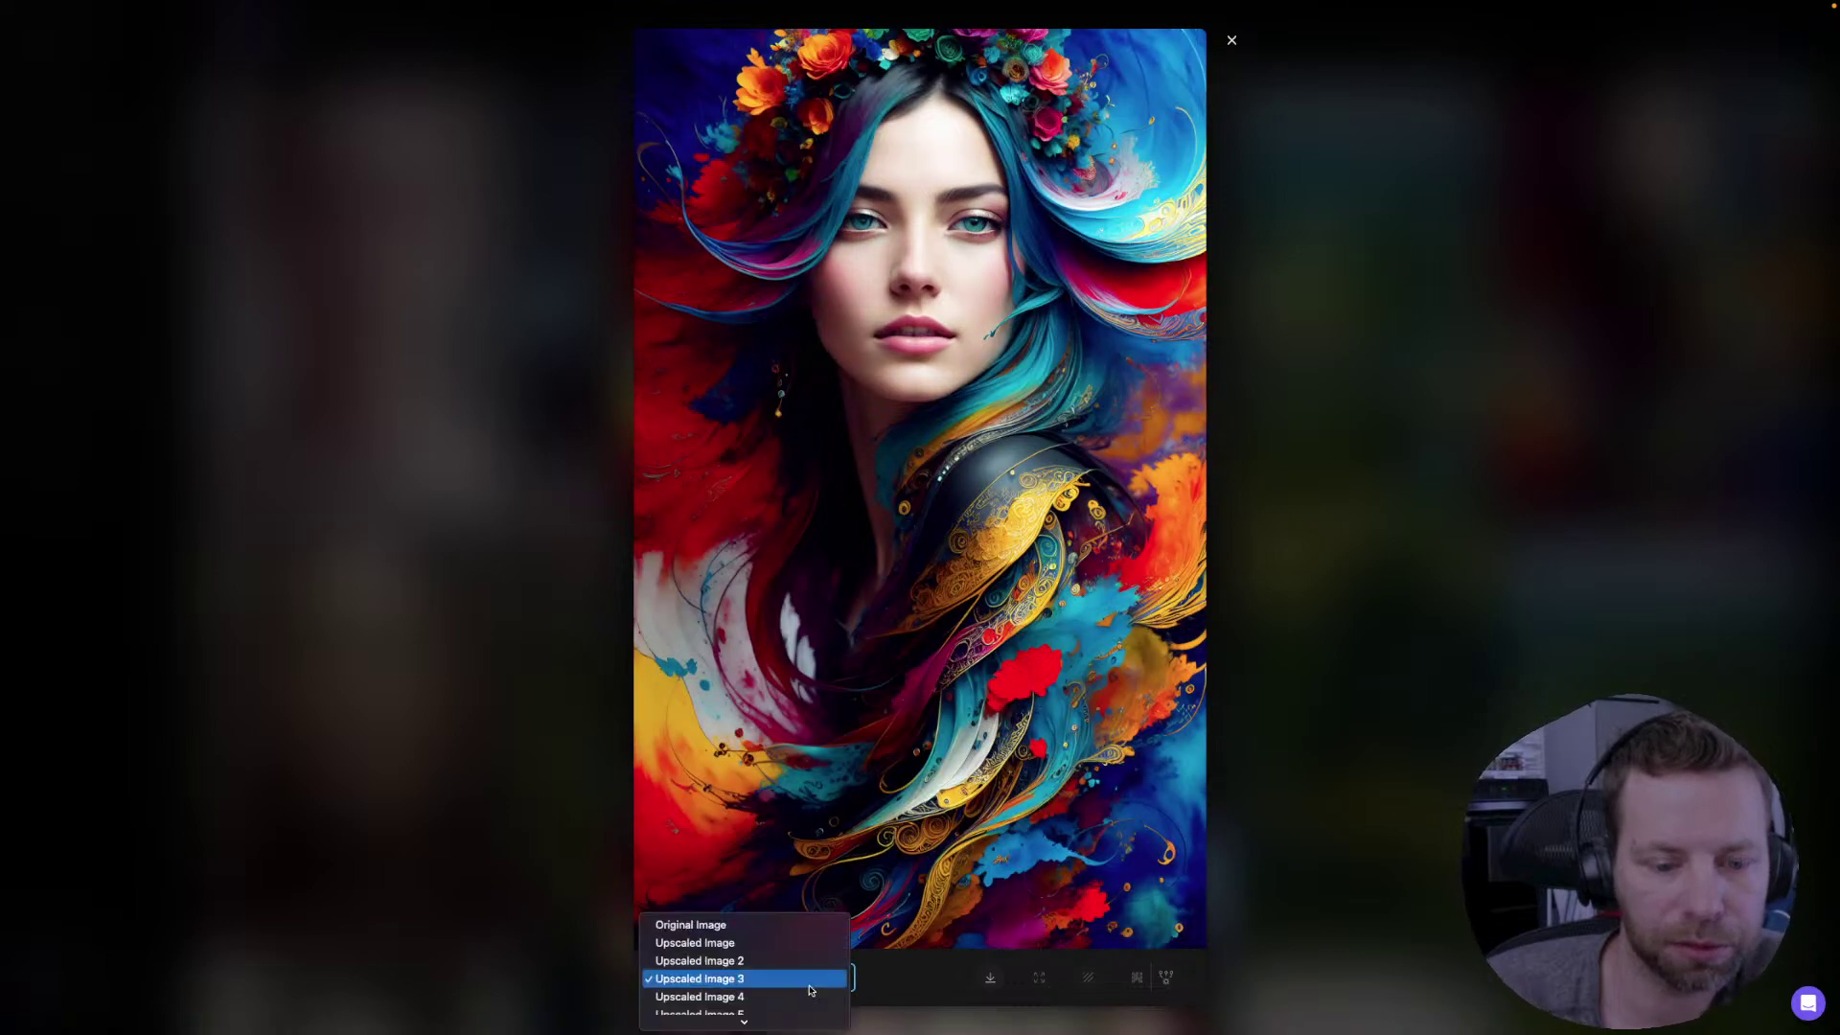
pyautogui.click(808, 999)
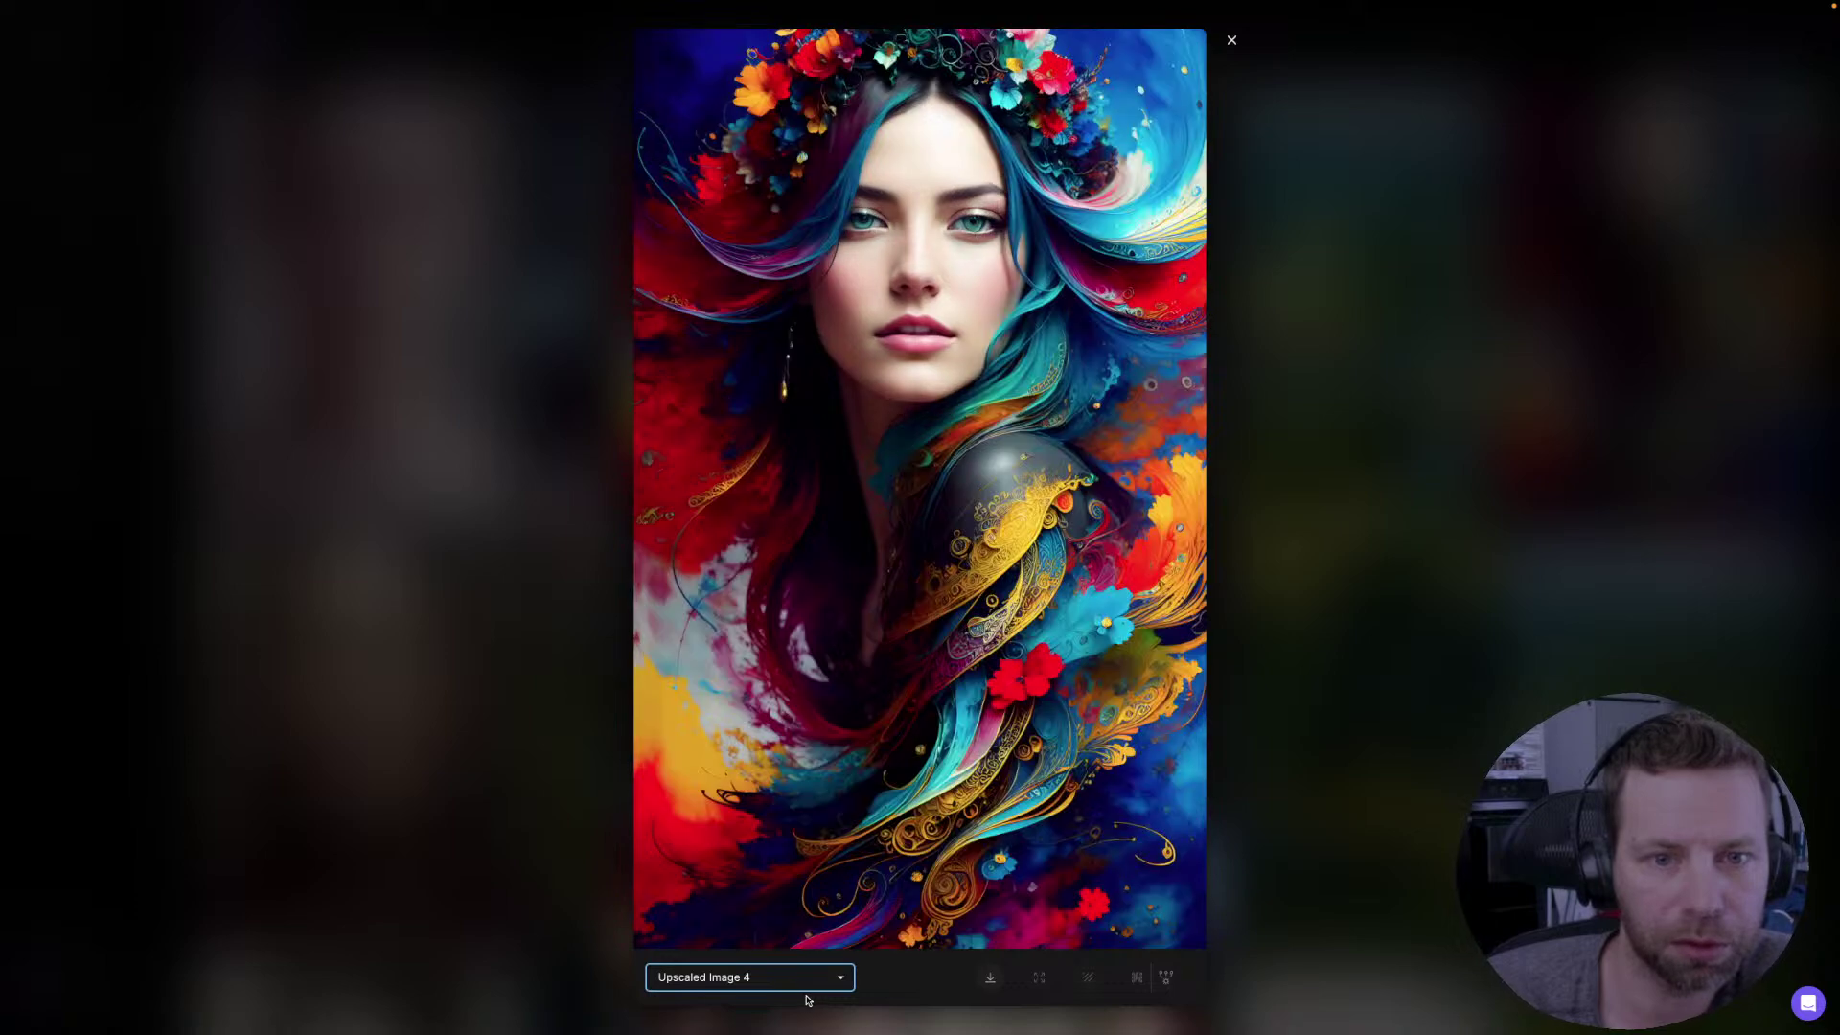
pyautogui.click(811, 981)
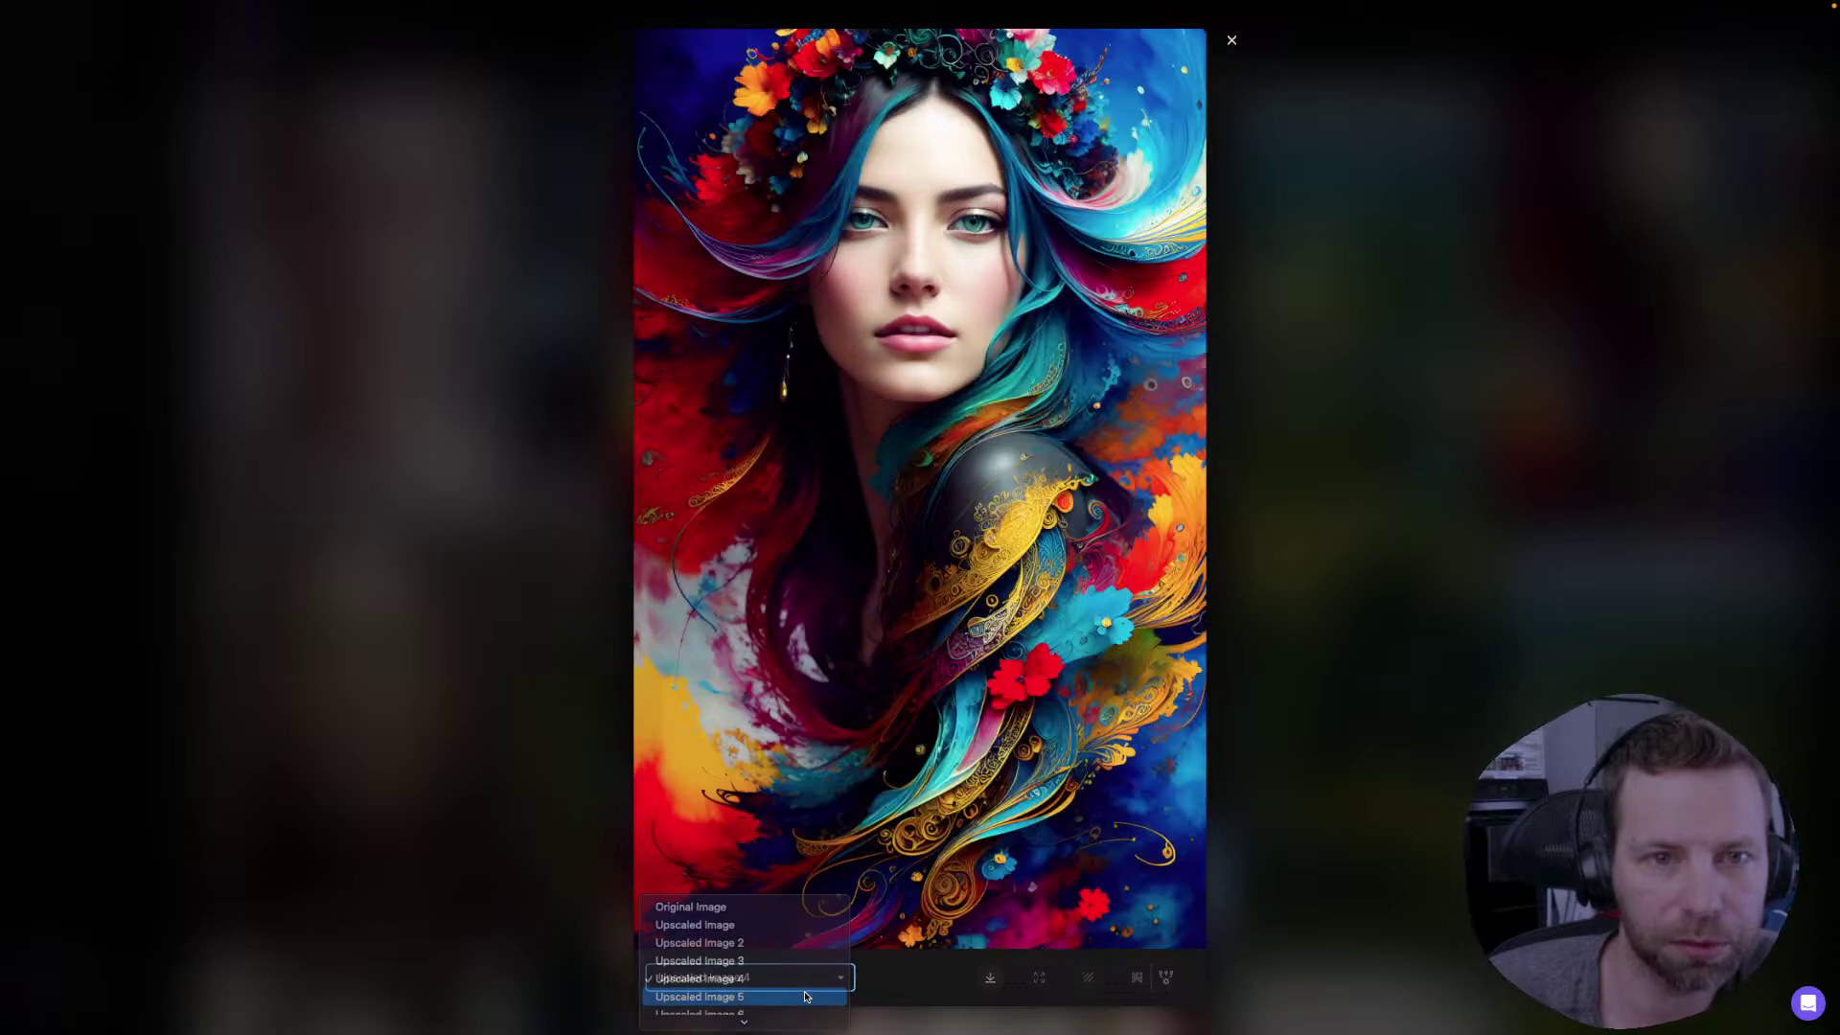
pyautogui.click(805, 997)
pyautogui.click(807, 993)
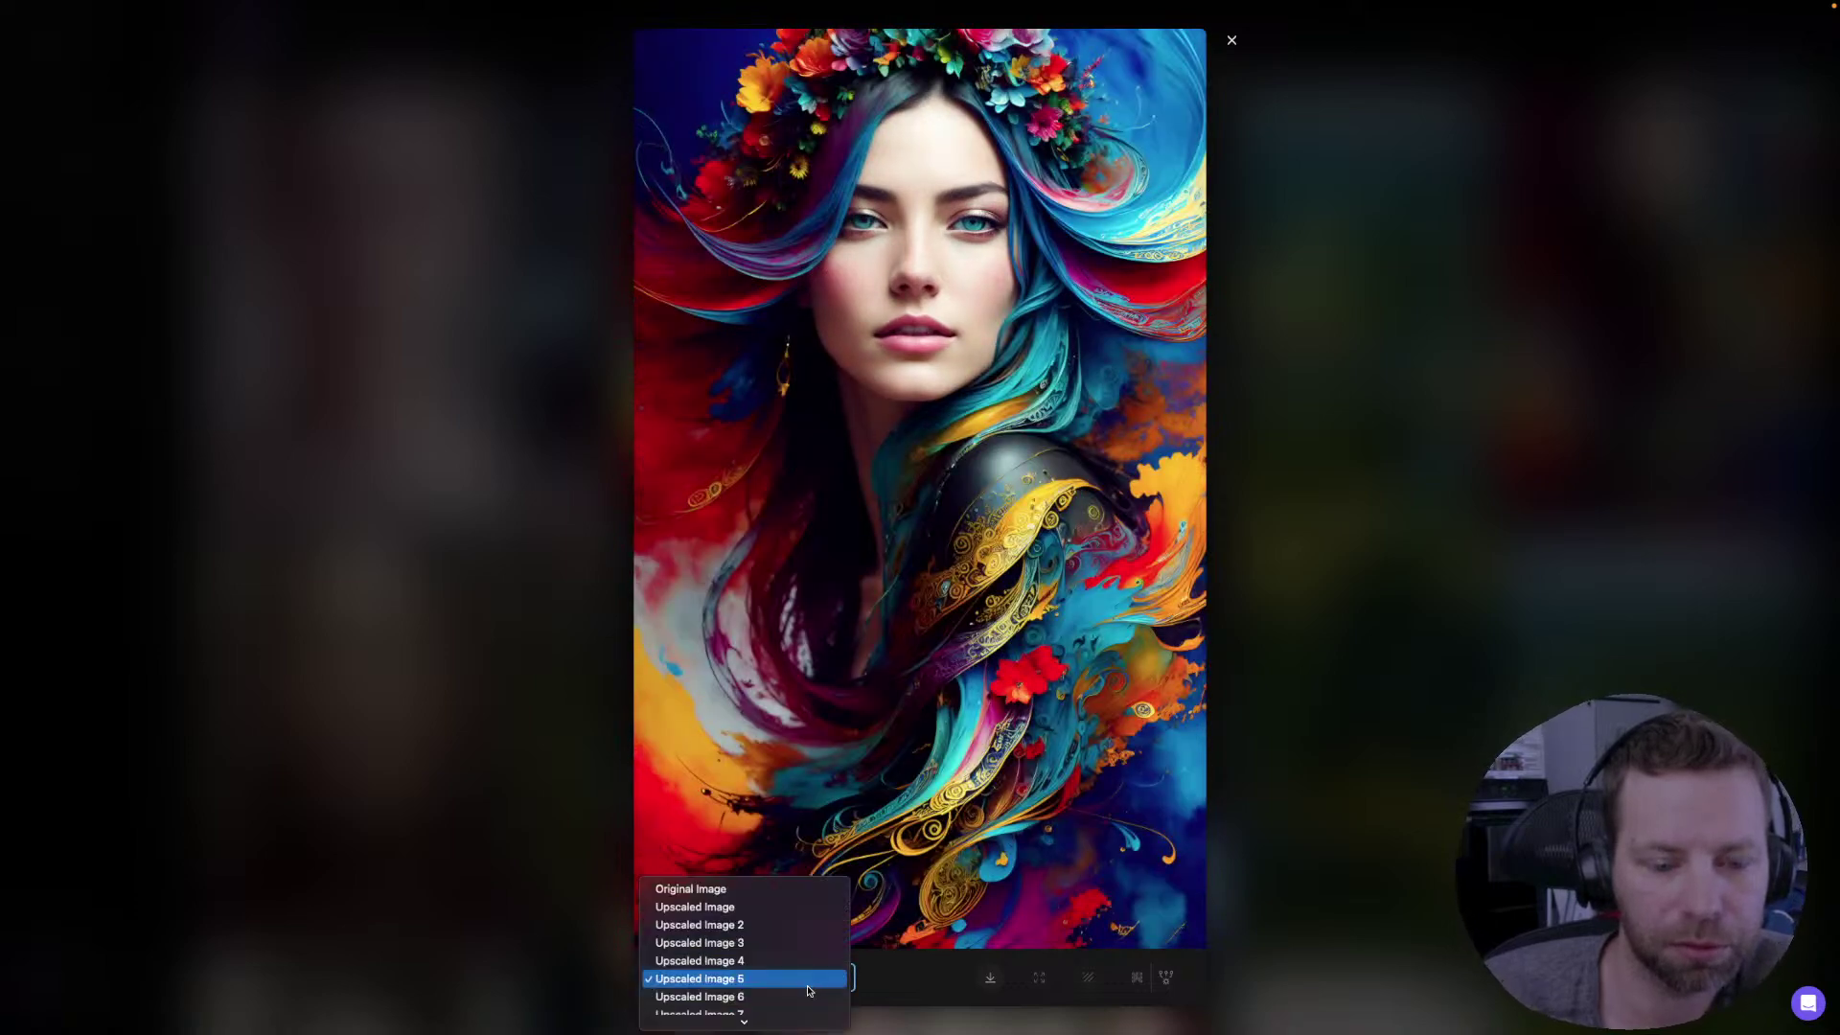
pyautogui.click(807, 996)
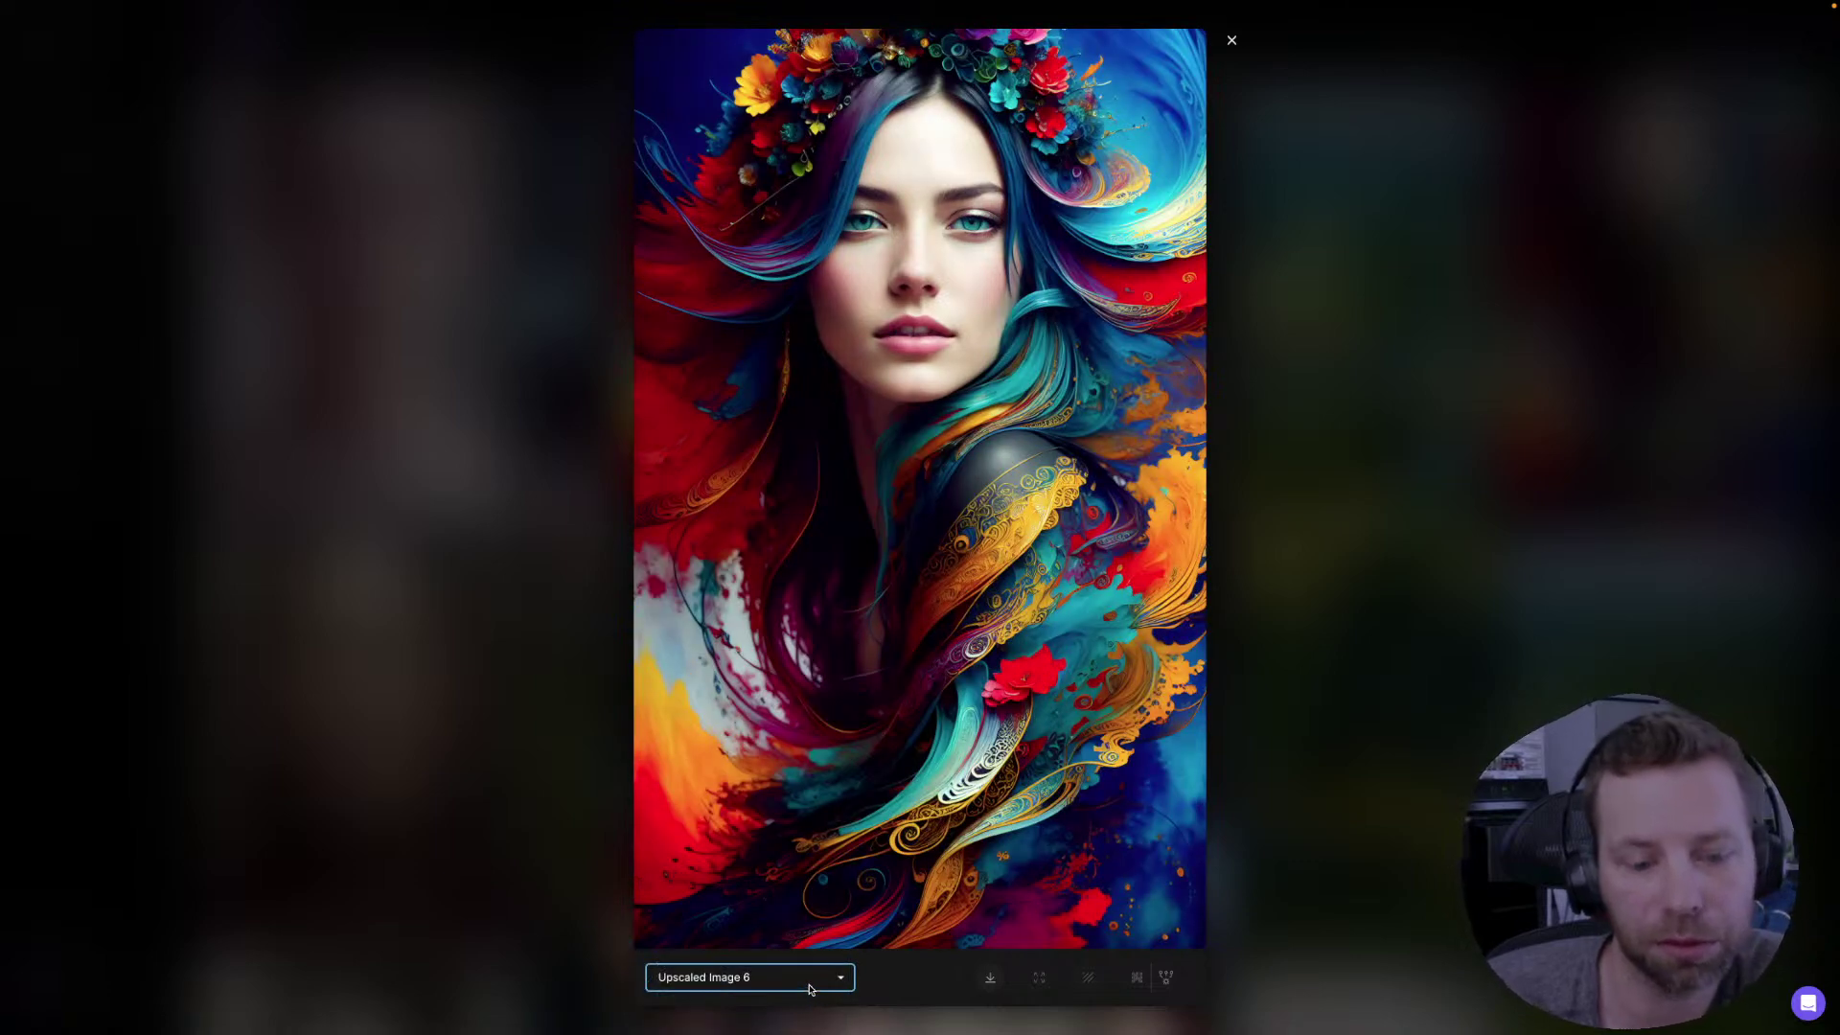
pyautogui.click(810, 989)
pyautogui.click(808, 998)
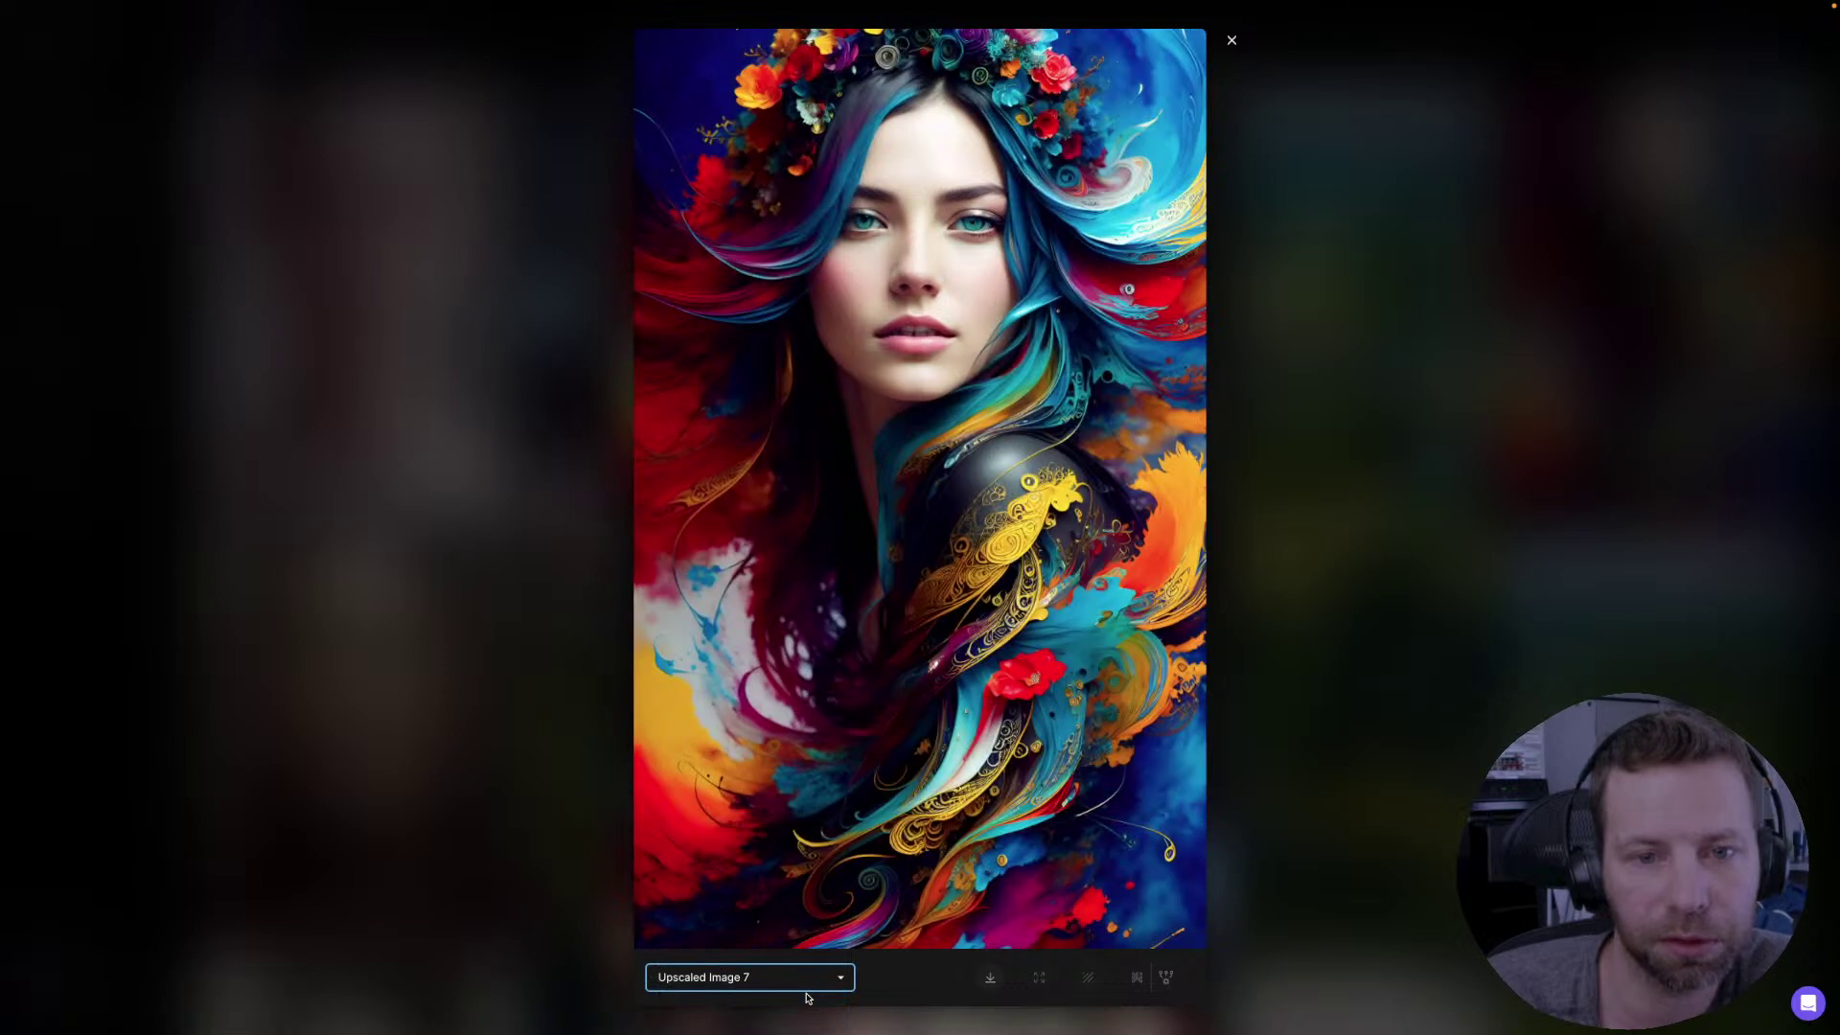
# - View the colorful woman picture's Upscaled Image 8, Upscaled Image 9 and Alternate Upscaled Image versions, and leave the full-size view
pyautogui.click(811, 981)
pyautogui.click(802, 996)
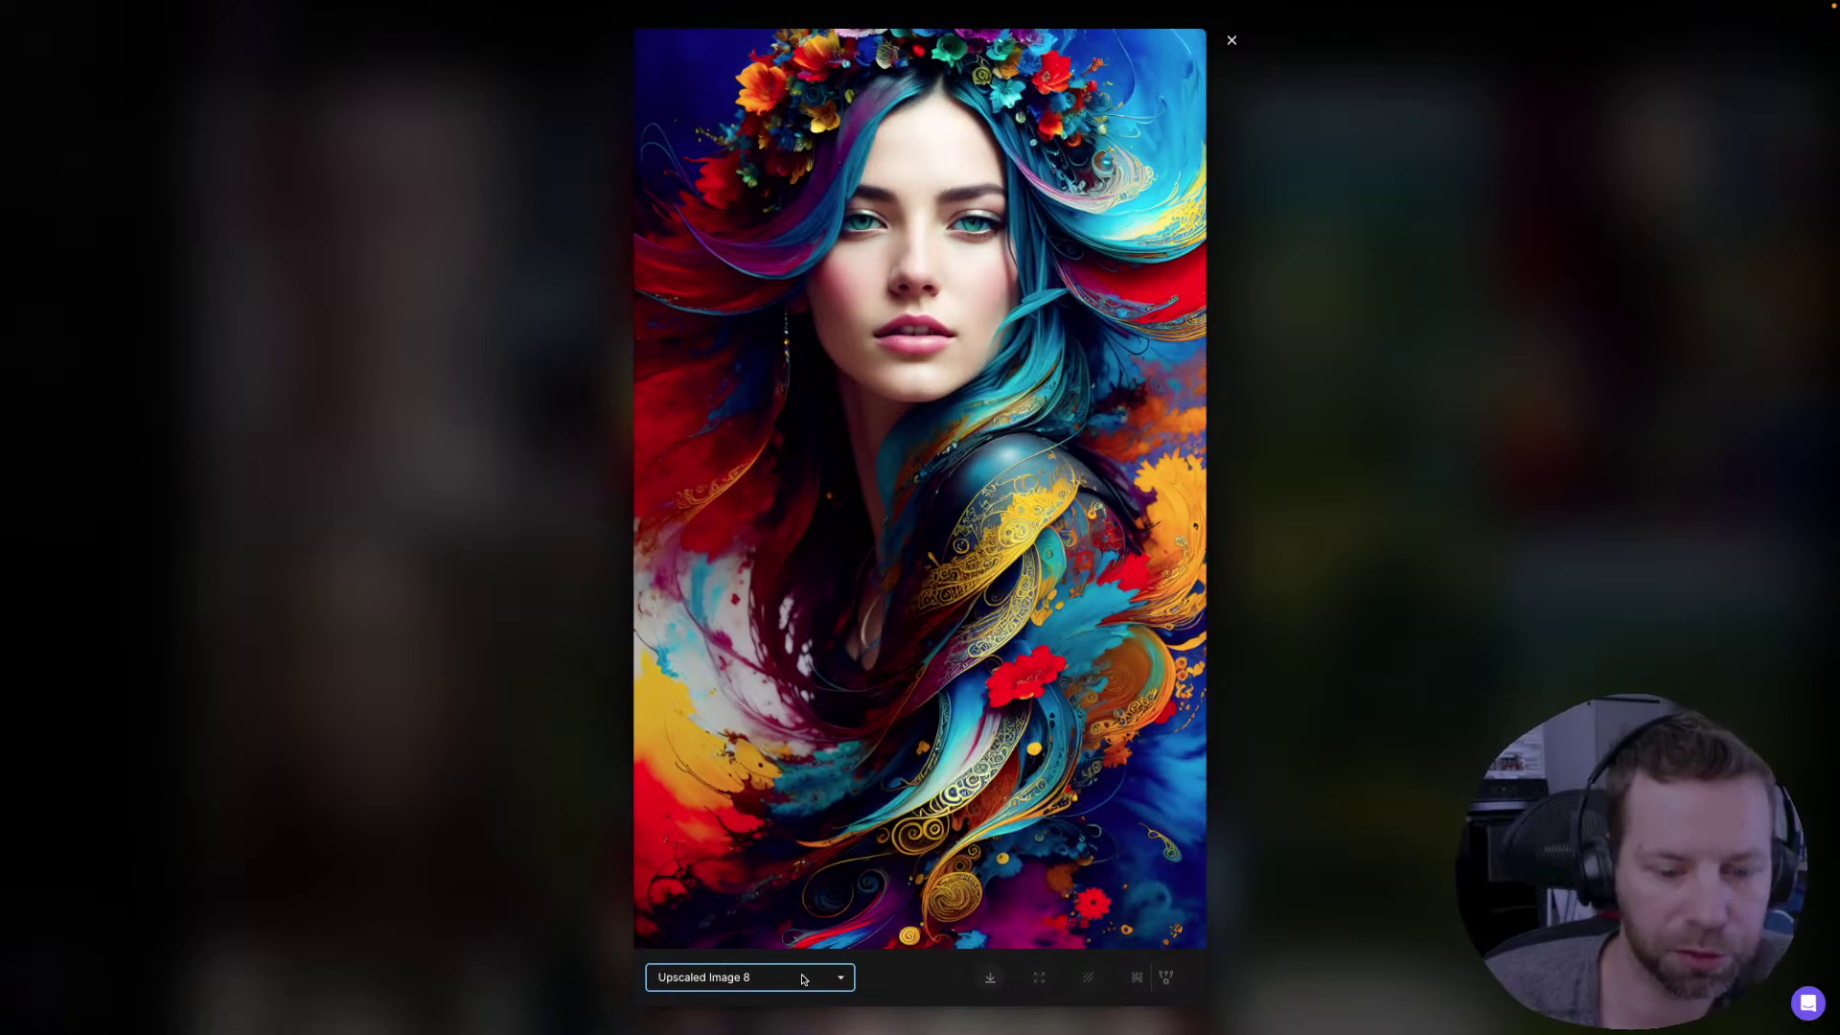
pyautogui.click(801, 981)
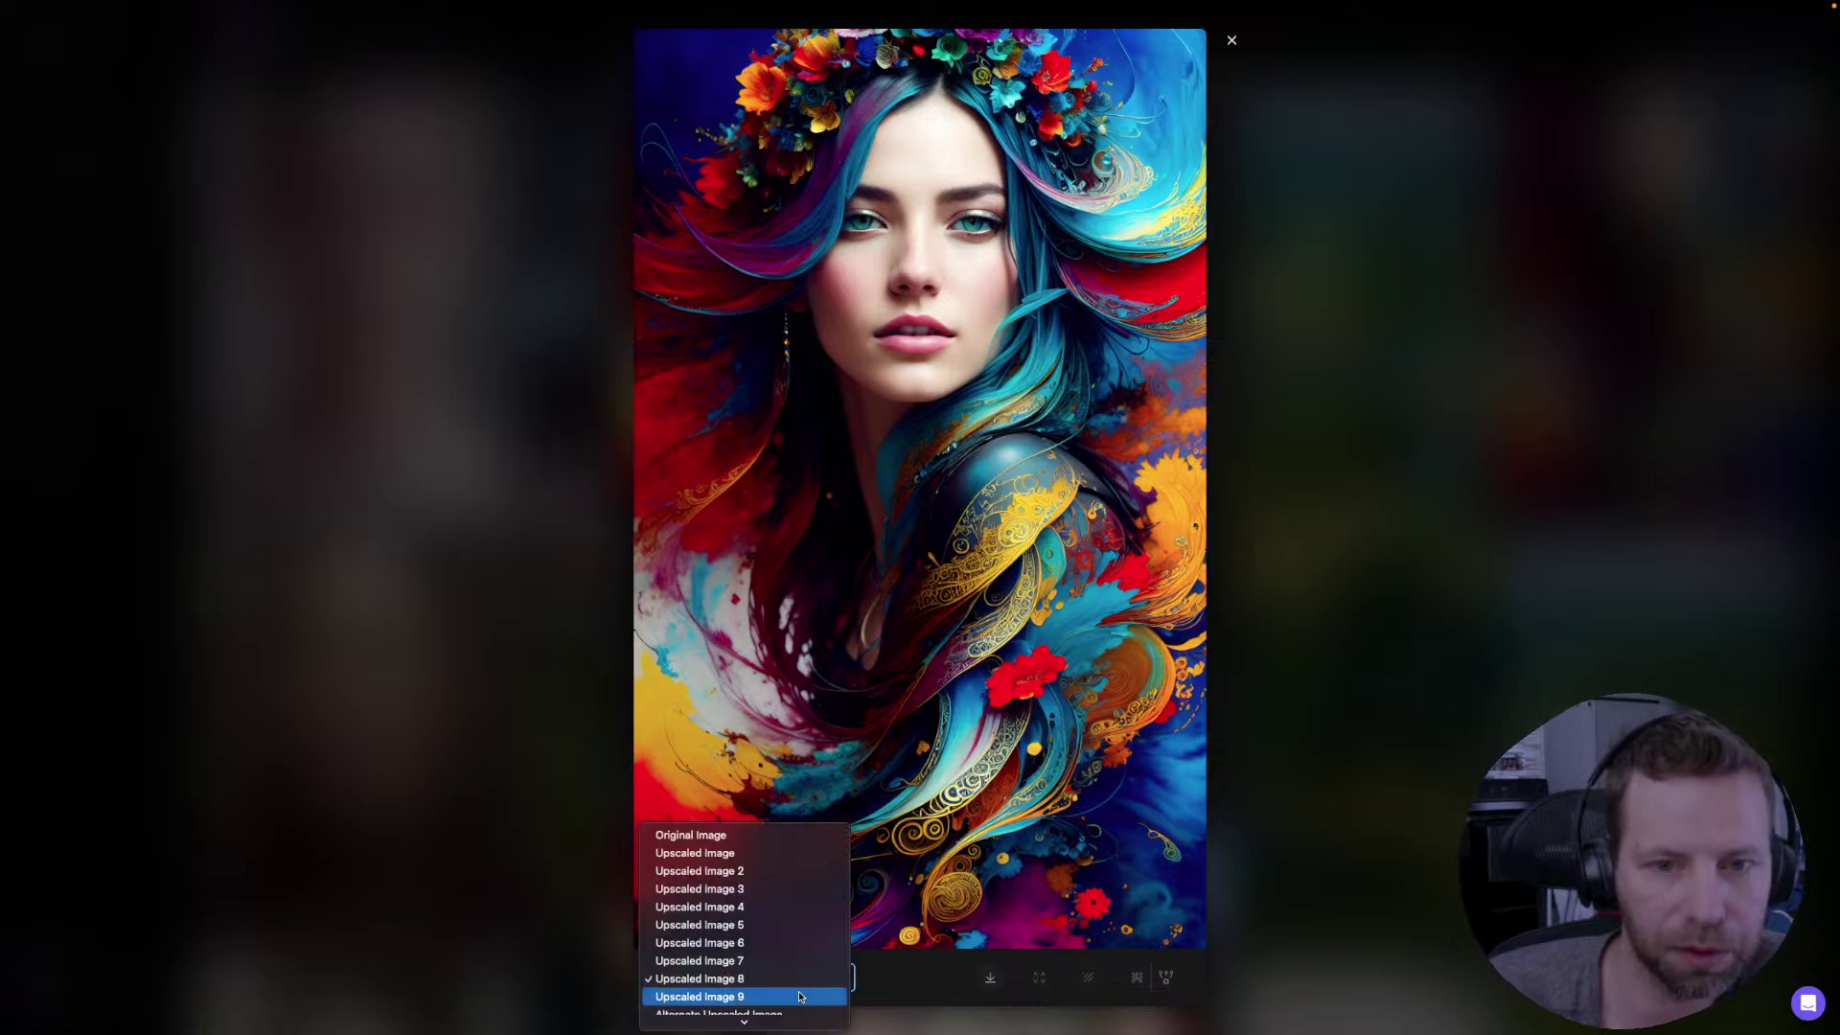
pyautogui.click(800, 997)
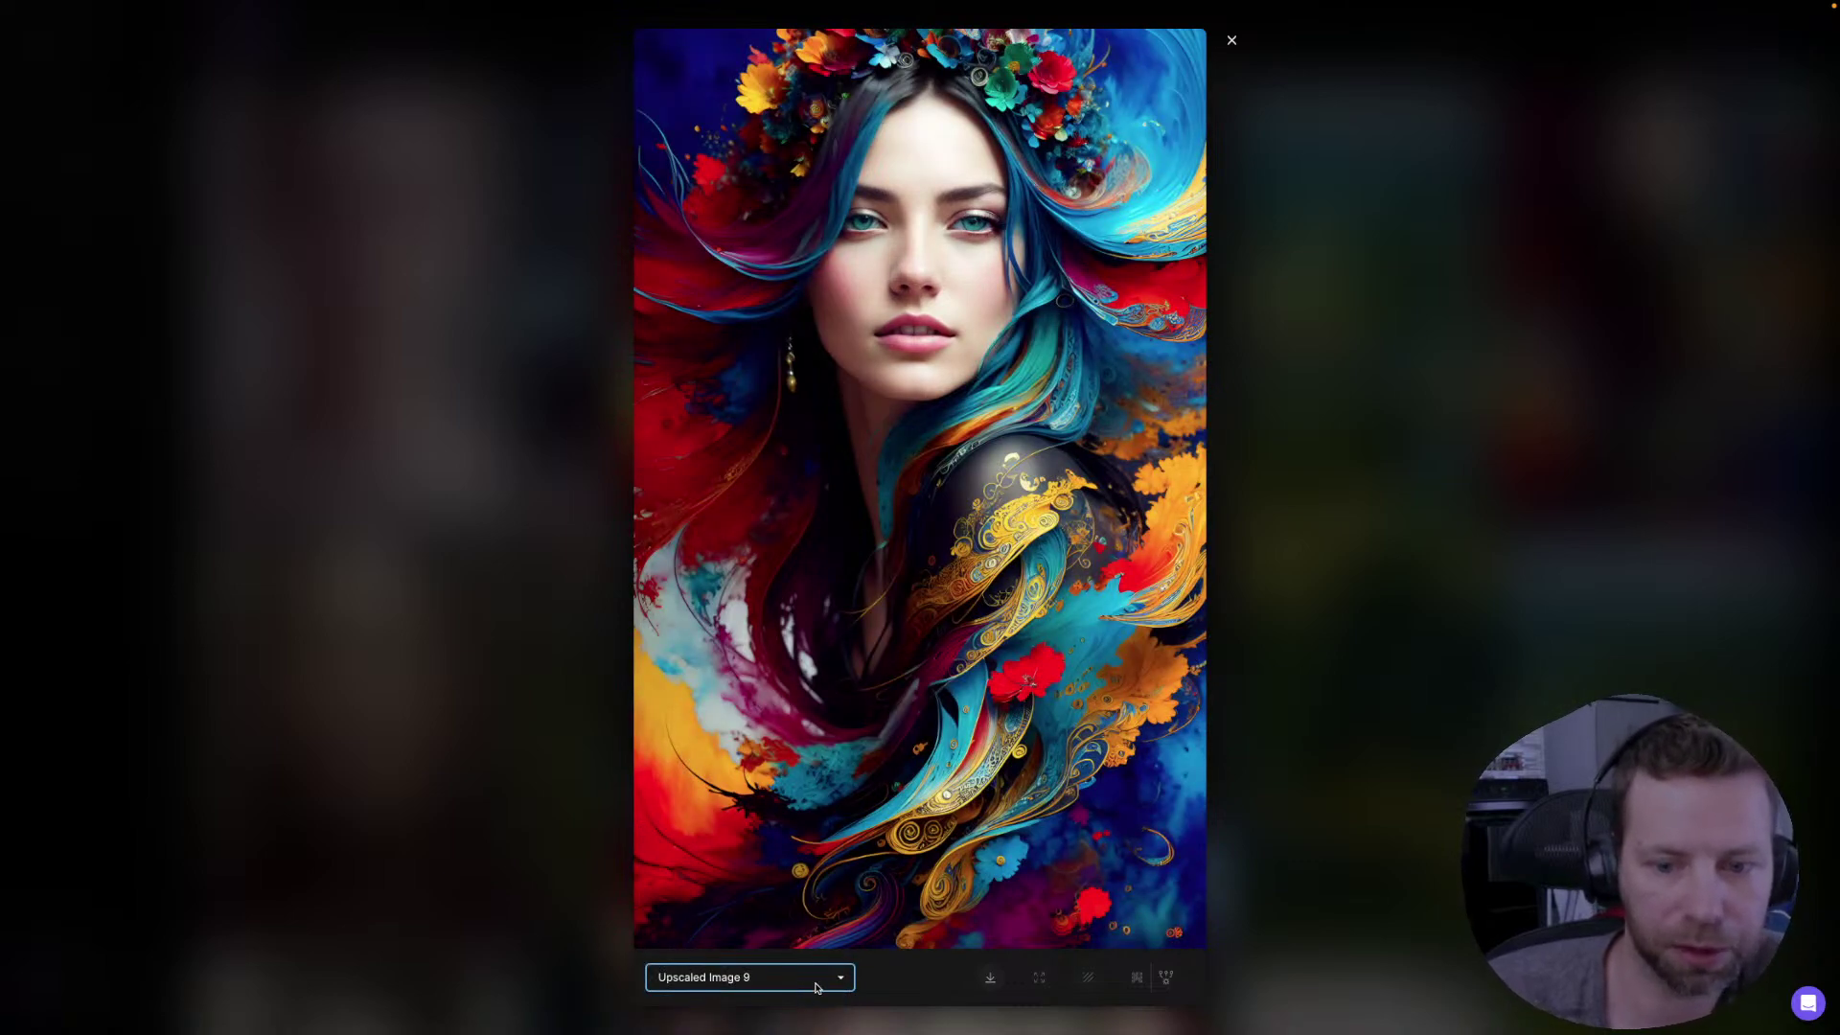
pyautogui.click(797, 987)
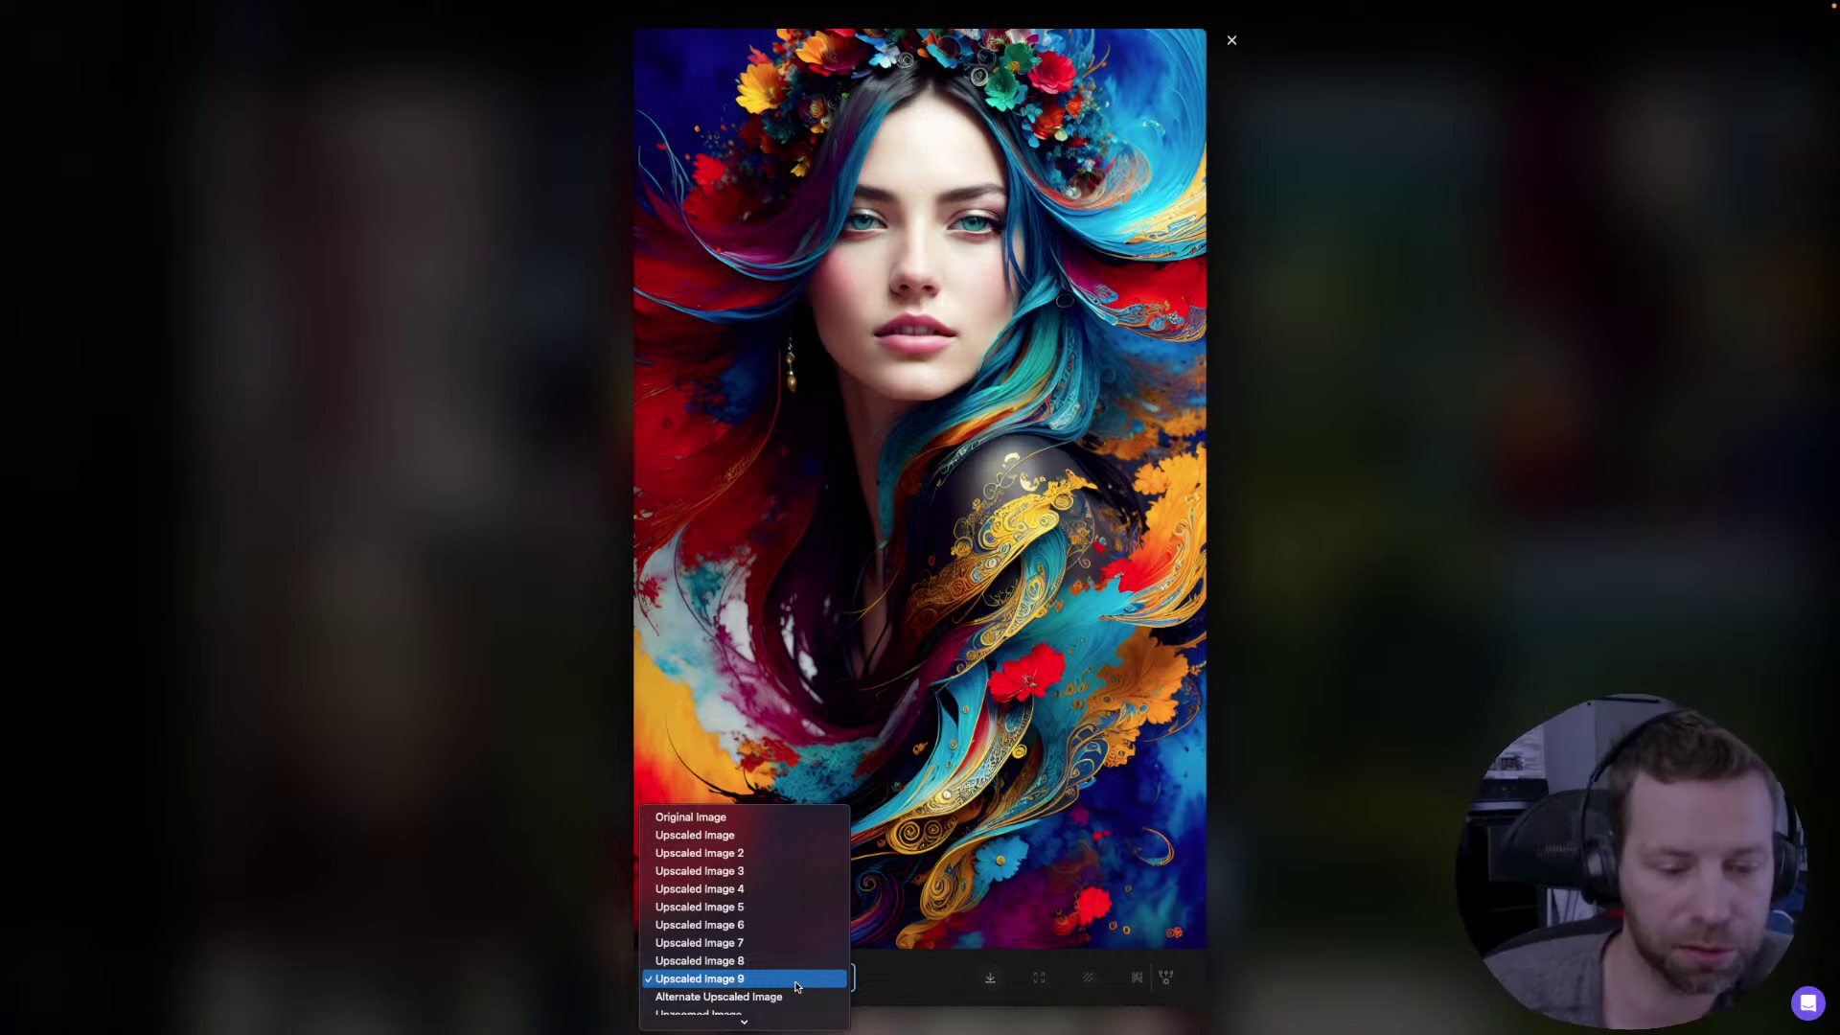
pyautogui.click(803, 997)
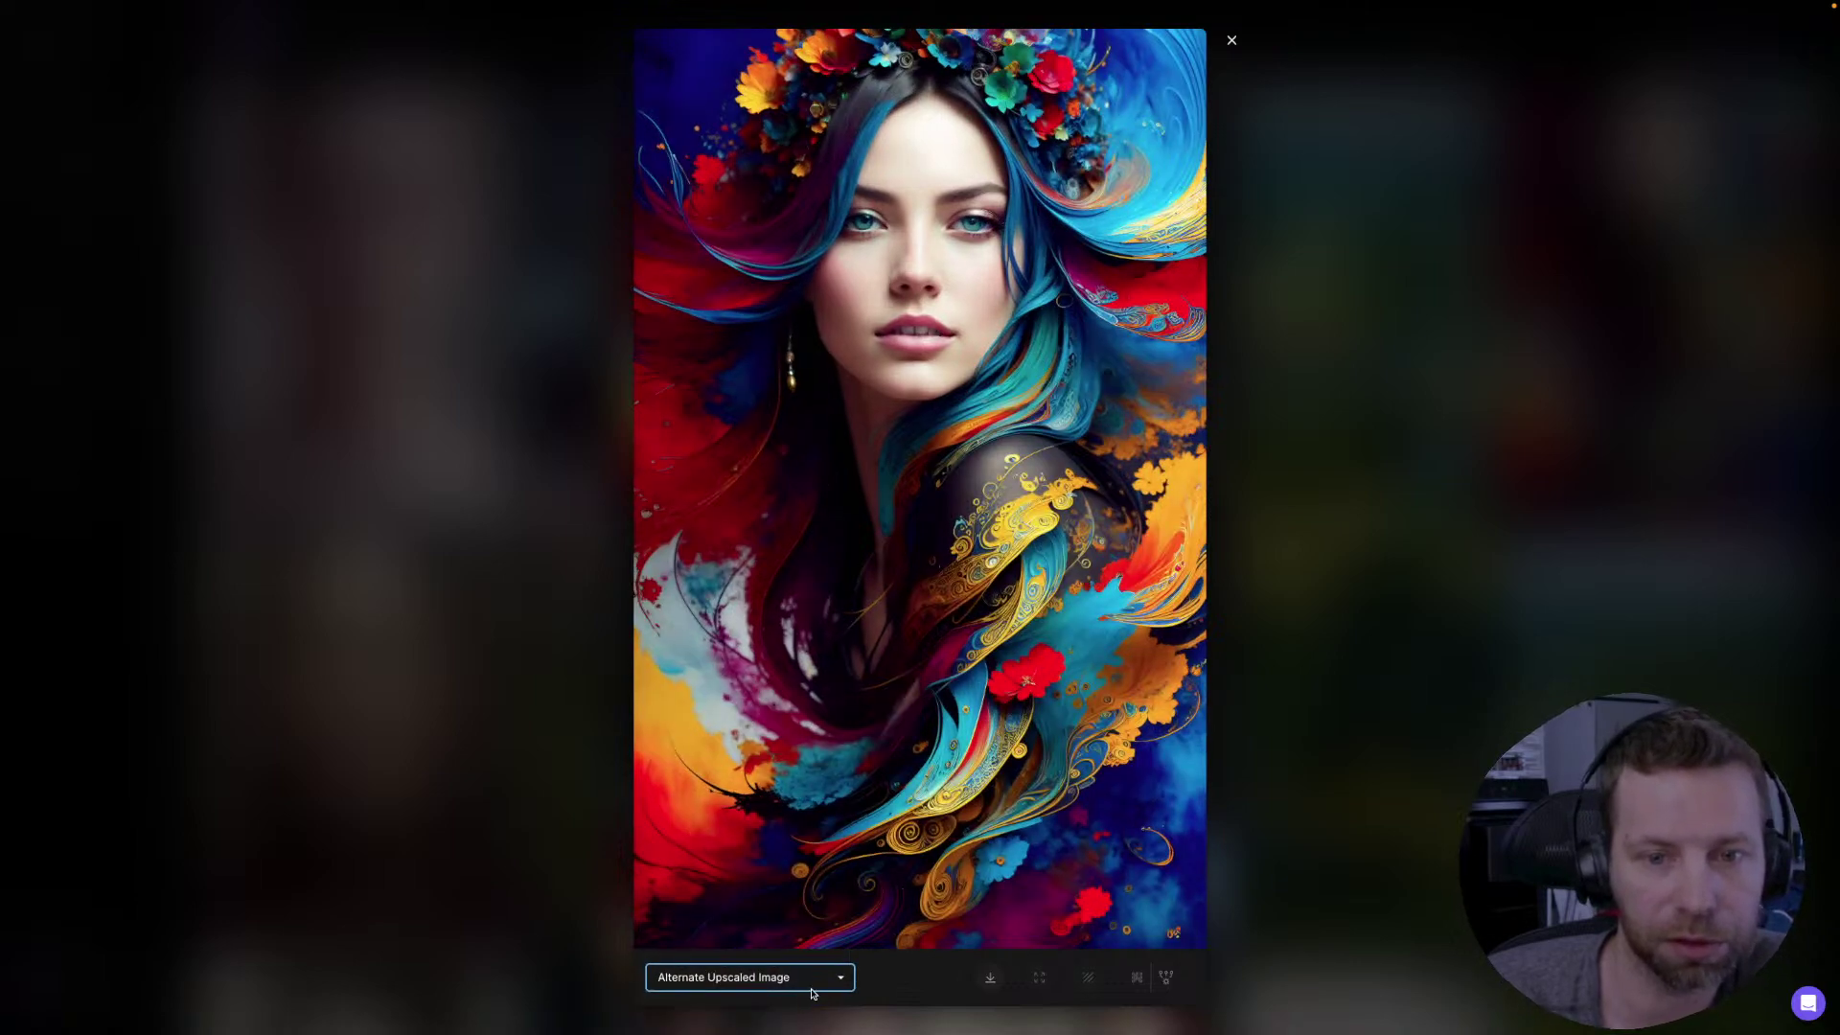
pyautogui.click(1074, 749)
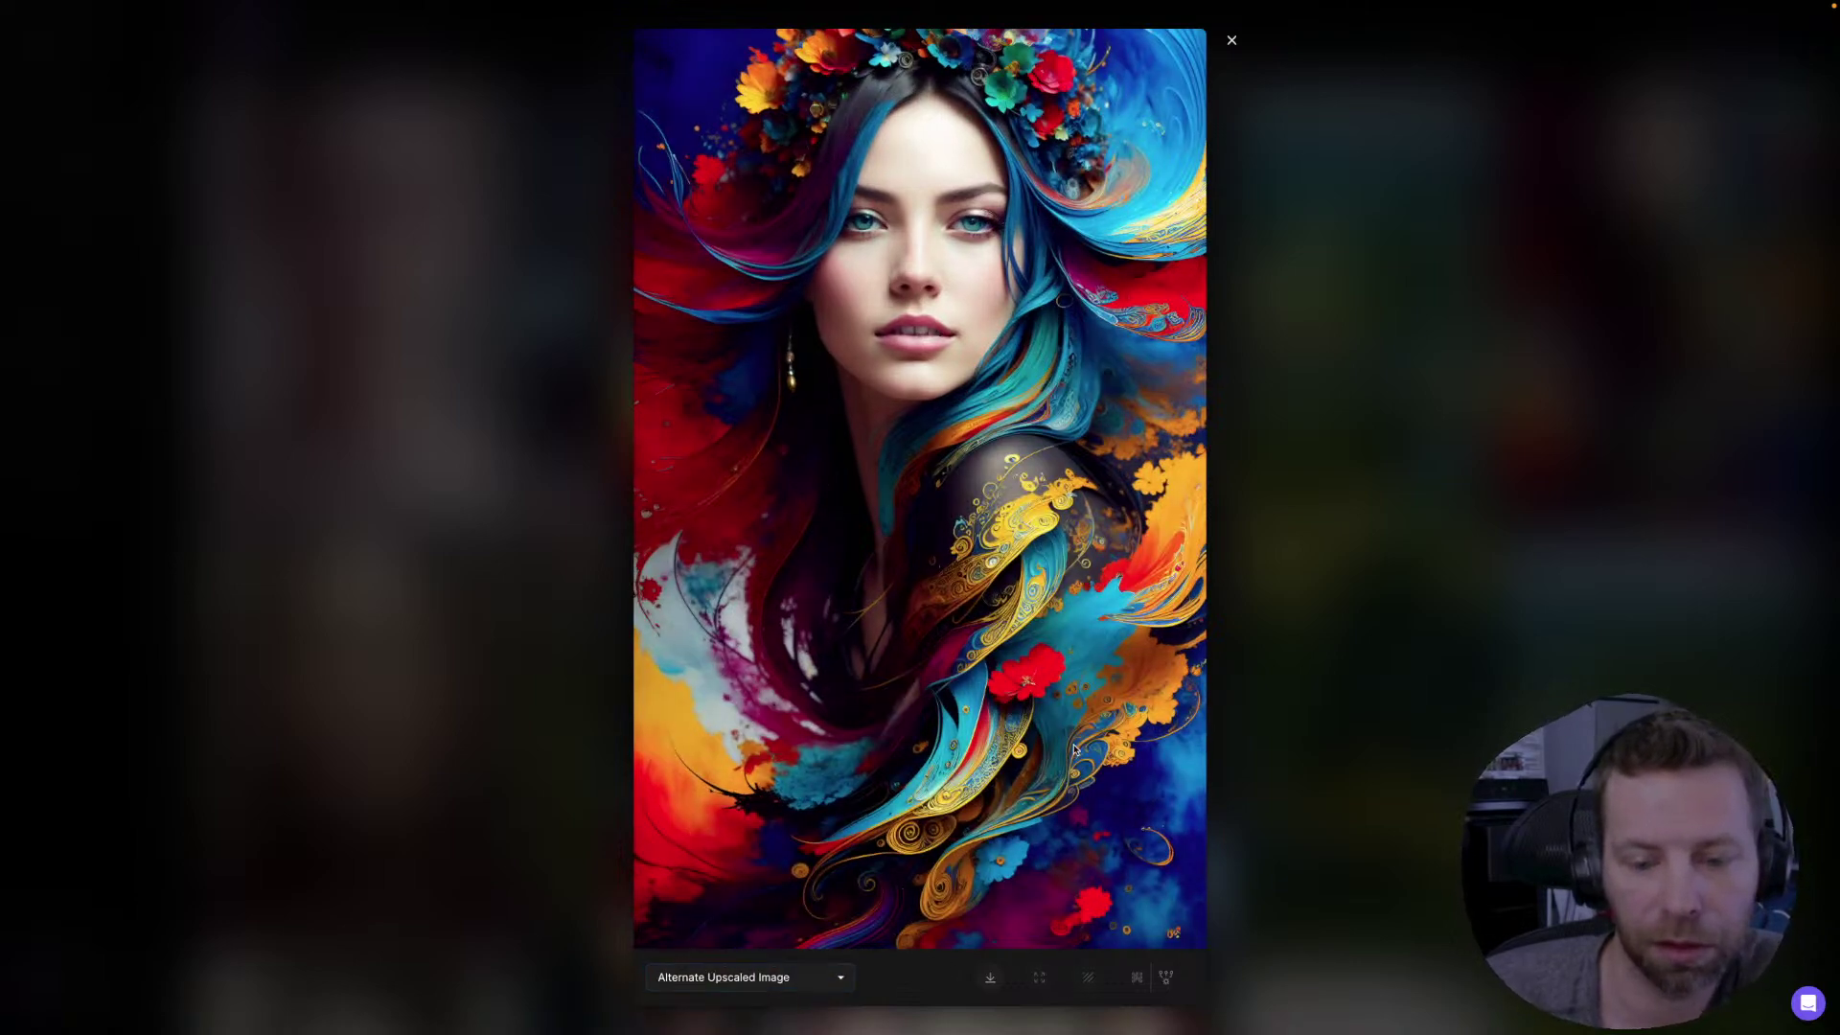
pyautogui.click(1230, 43)
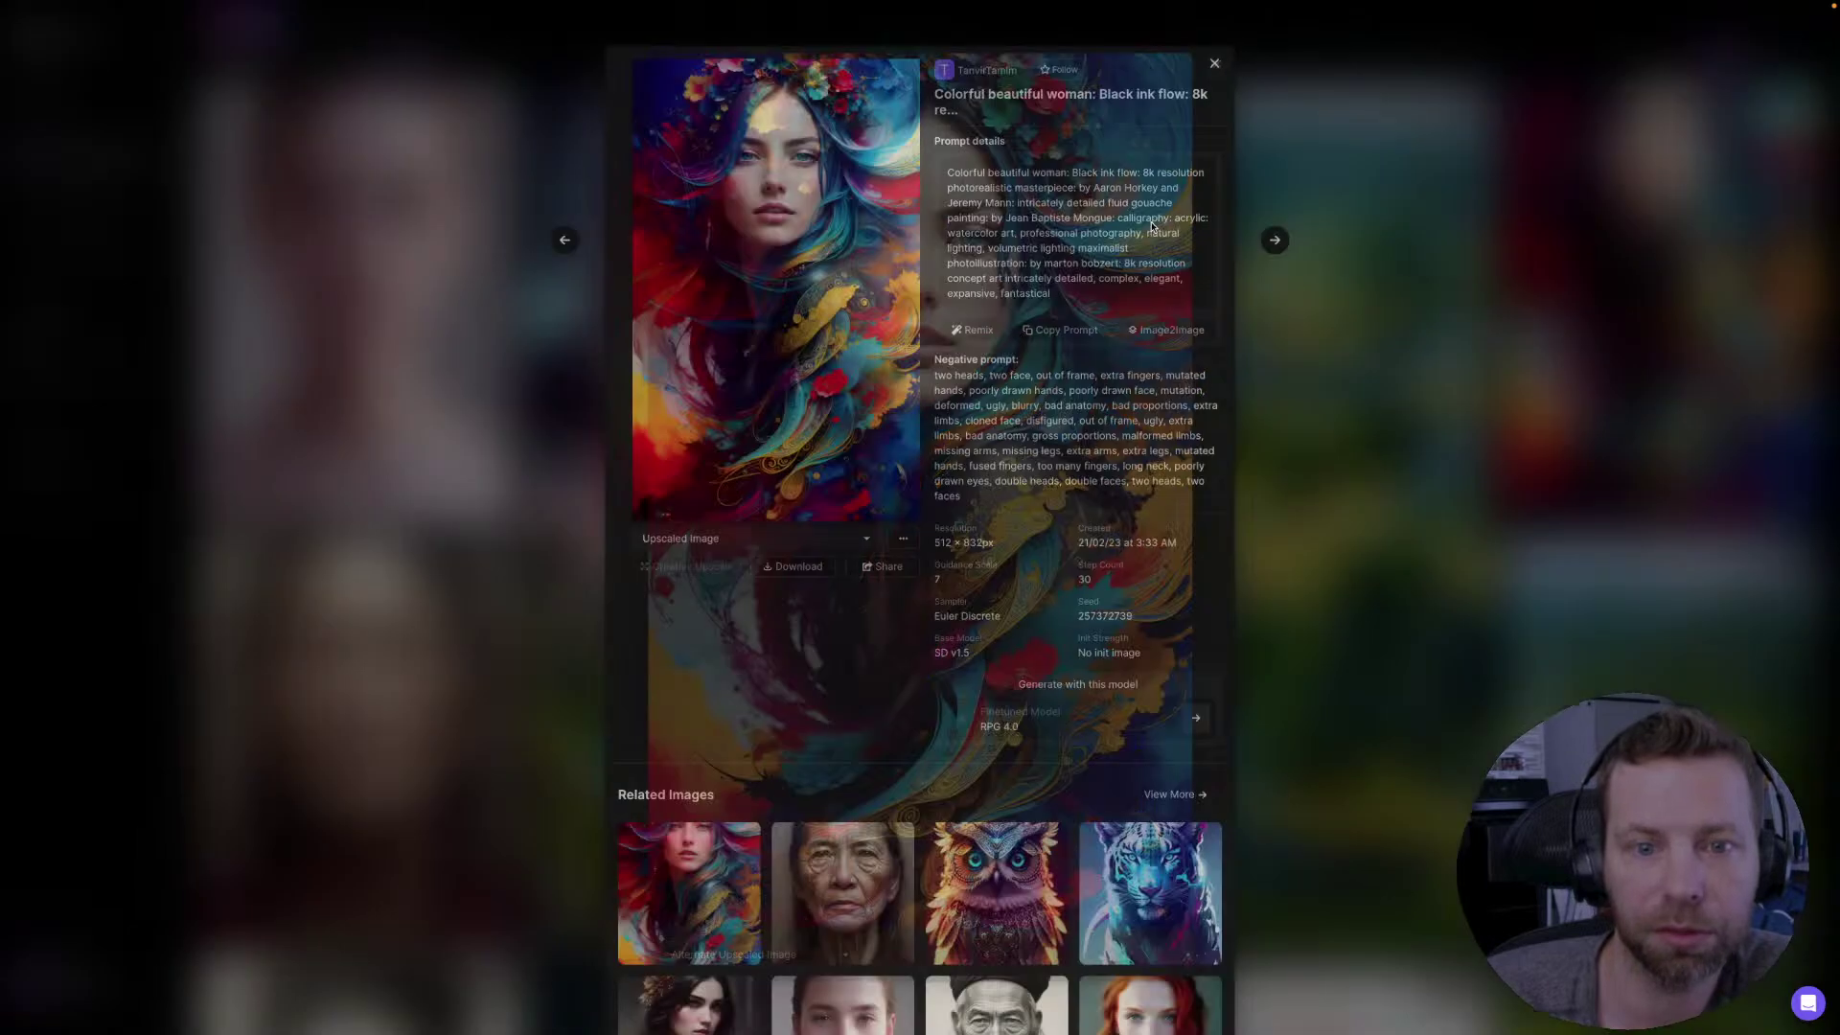
# - Send the colorful woman picture and its prompt to Image2Image and generate two variations with the Leonardo Diffusion model
pyautogui.scroll(1, 984, 351)
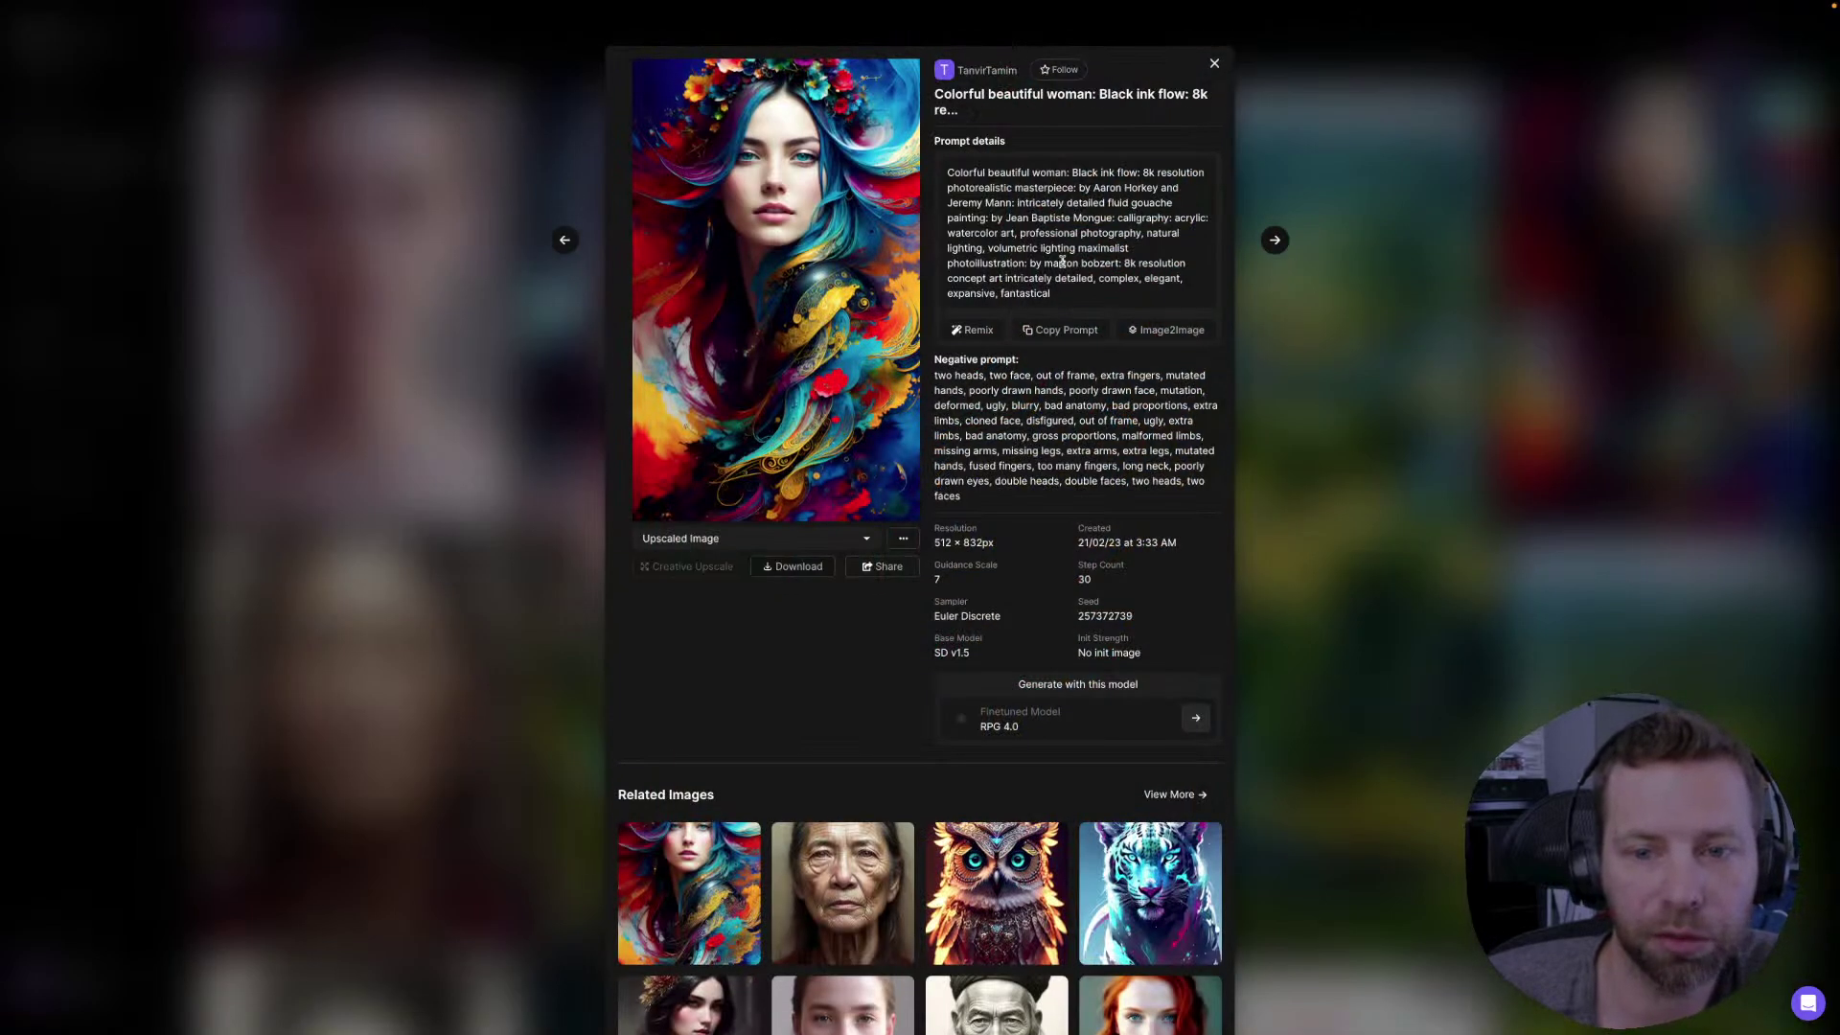
pyautogui.click(1184, 331)
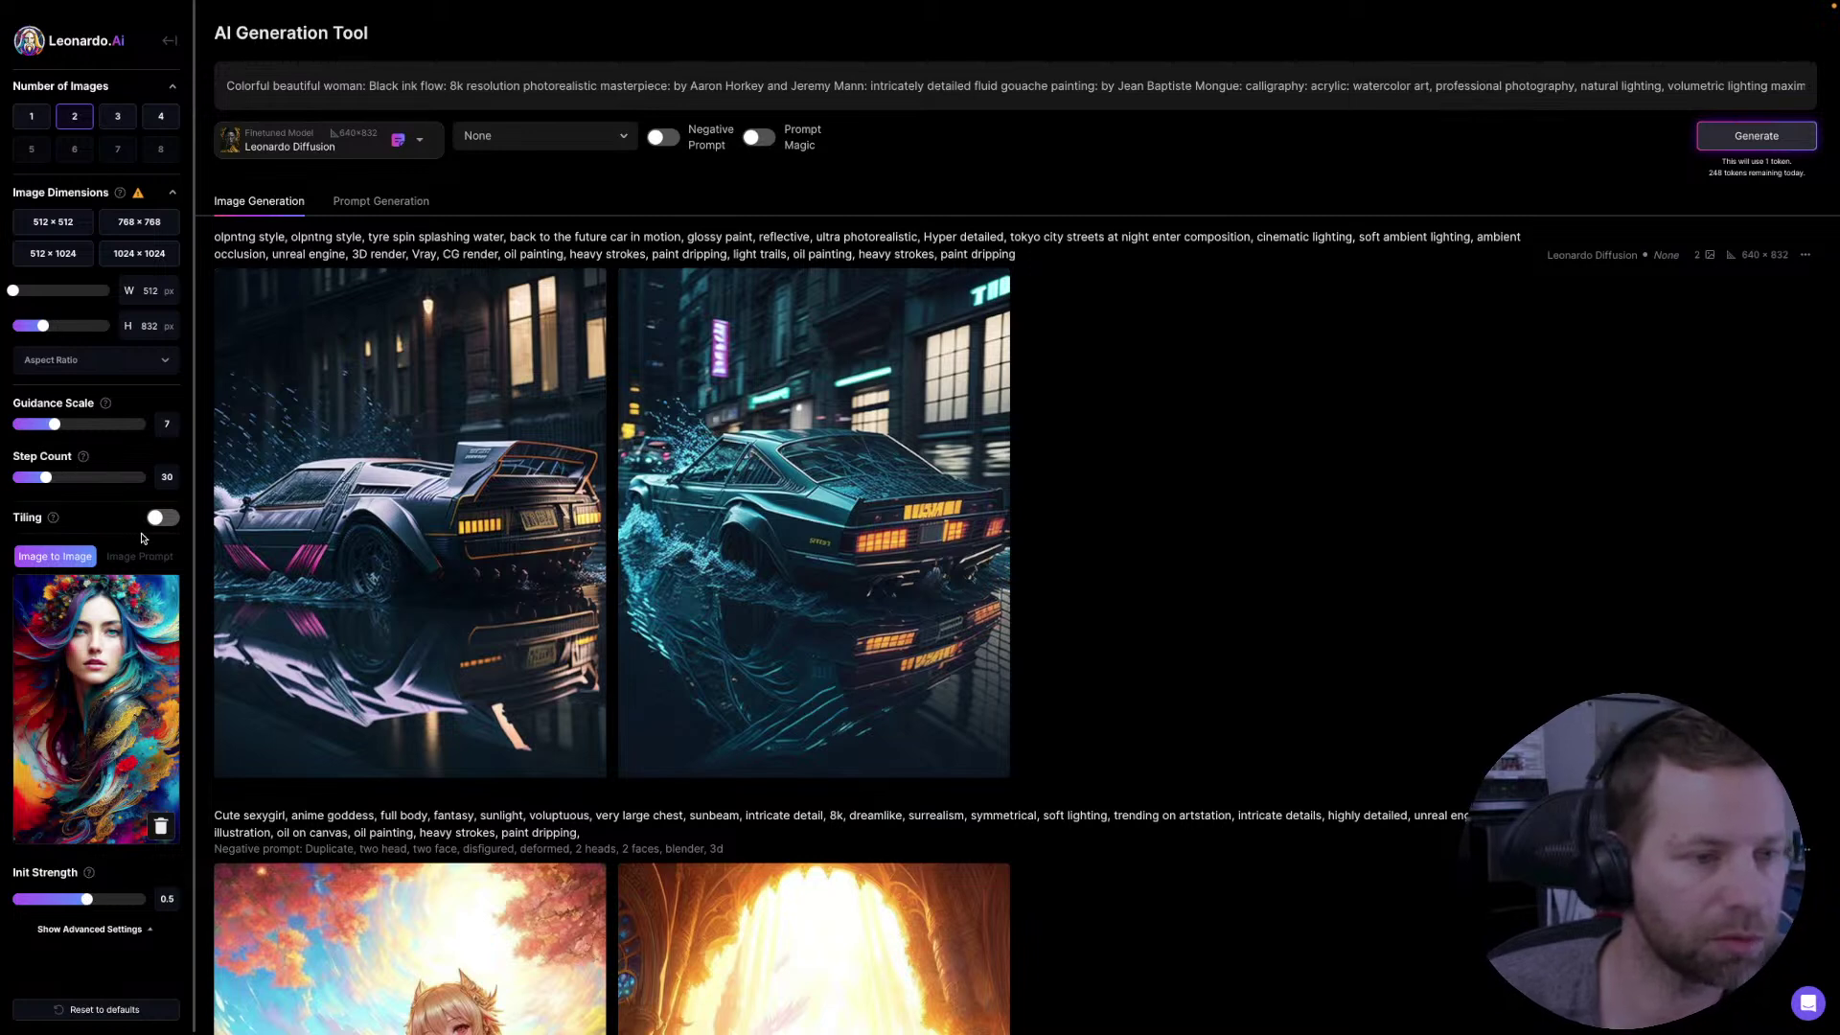
pyautogui.click(1756, 136)
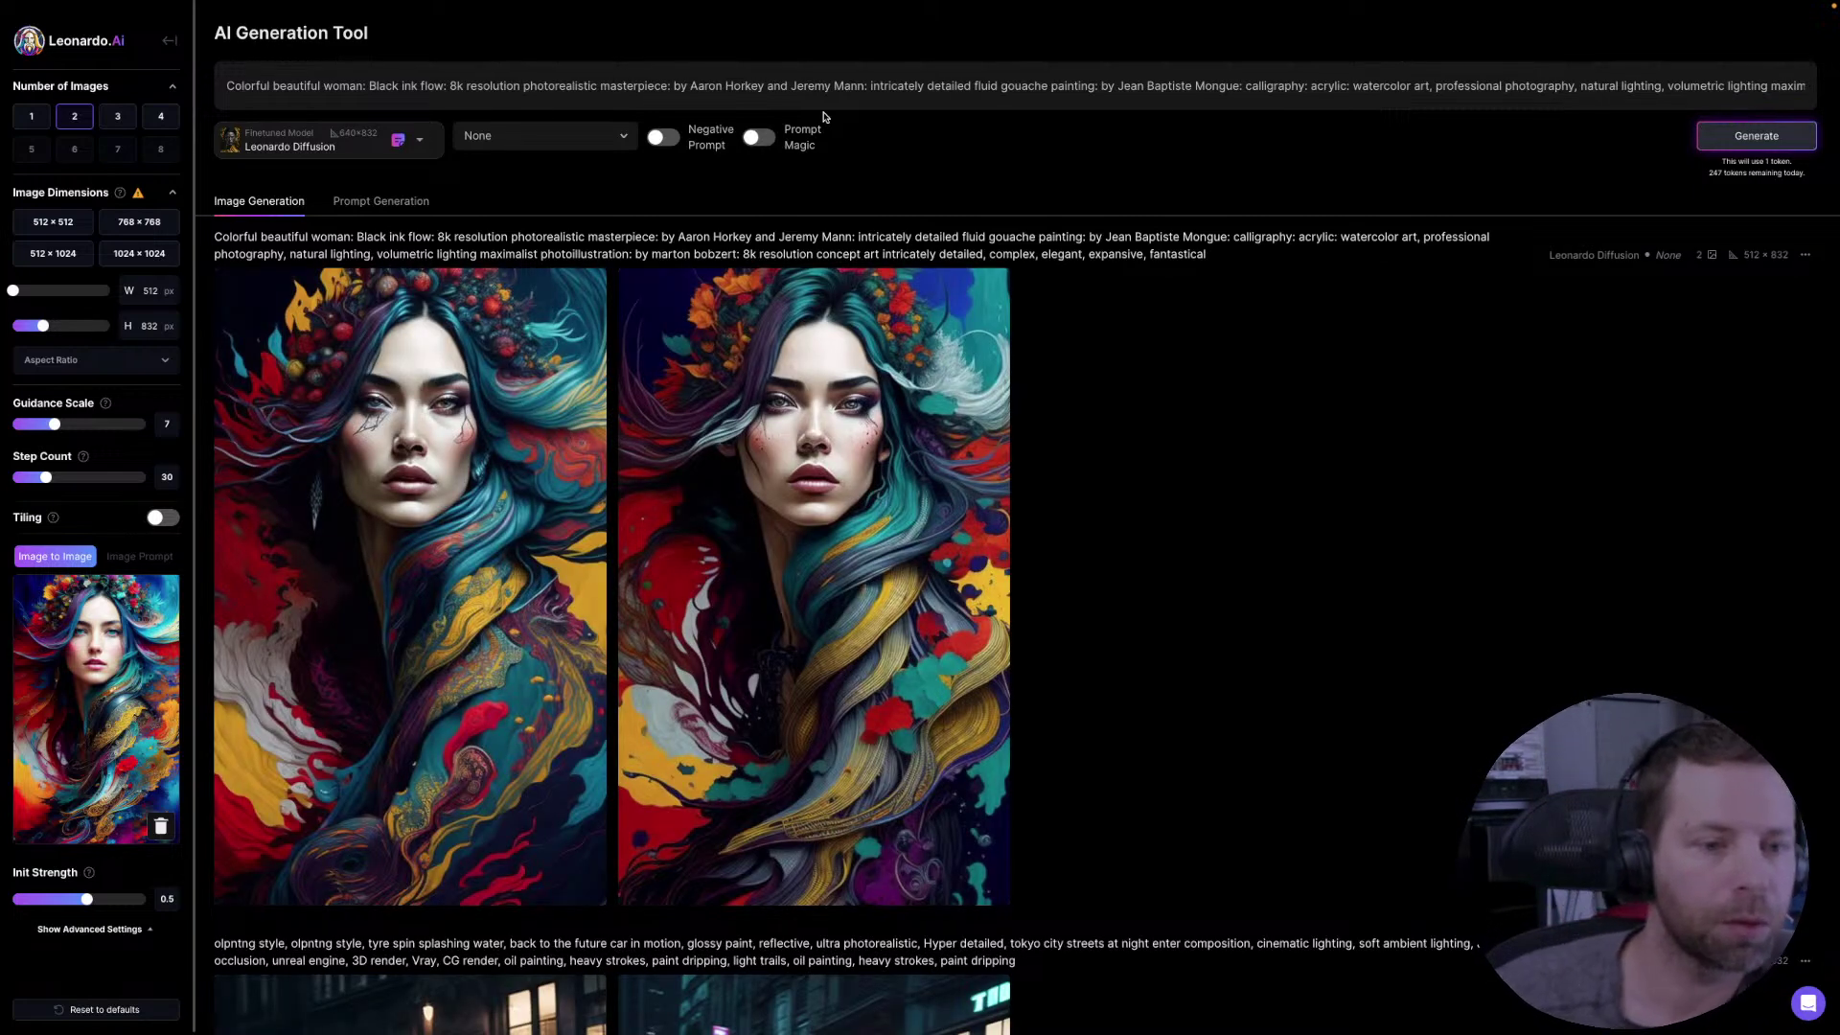
# - Compare the two Leonardo Diffusion variations of the colorful woman in the results and at full size
pyautogui.moveTo(384, 541)
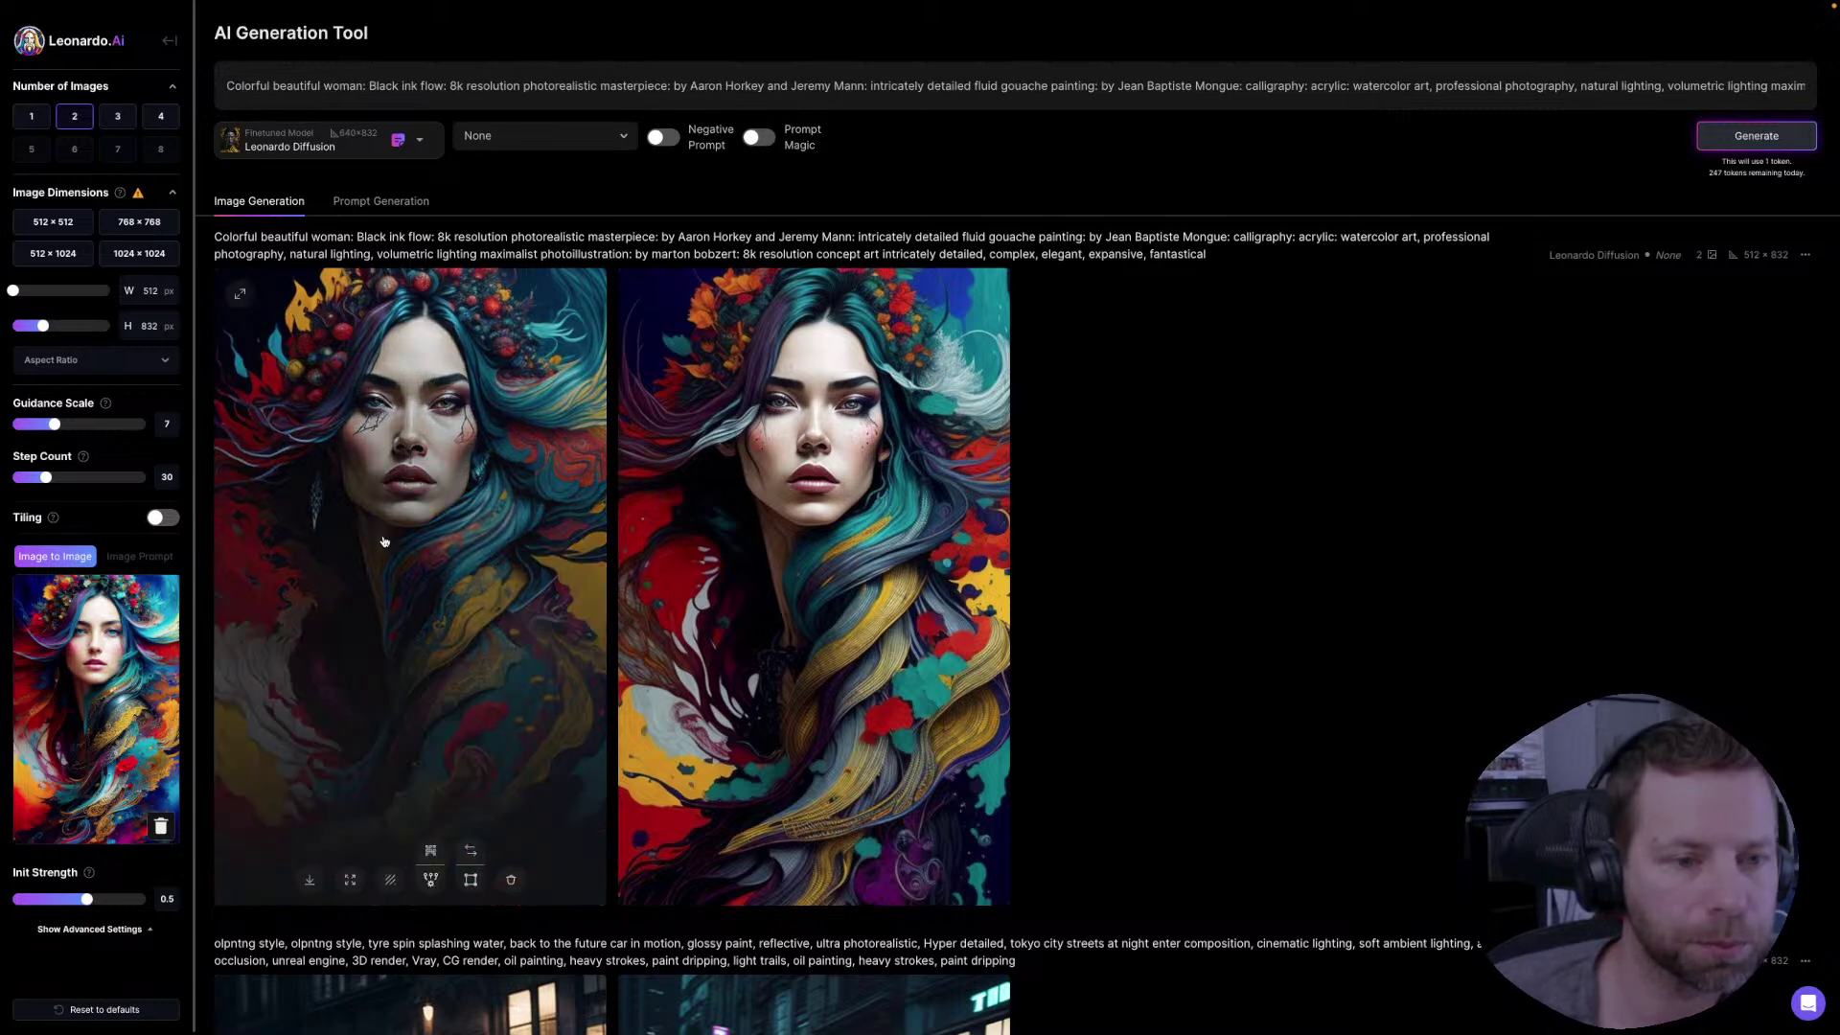
pyautogui.moveTo(968, 424)
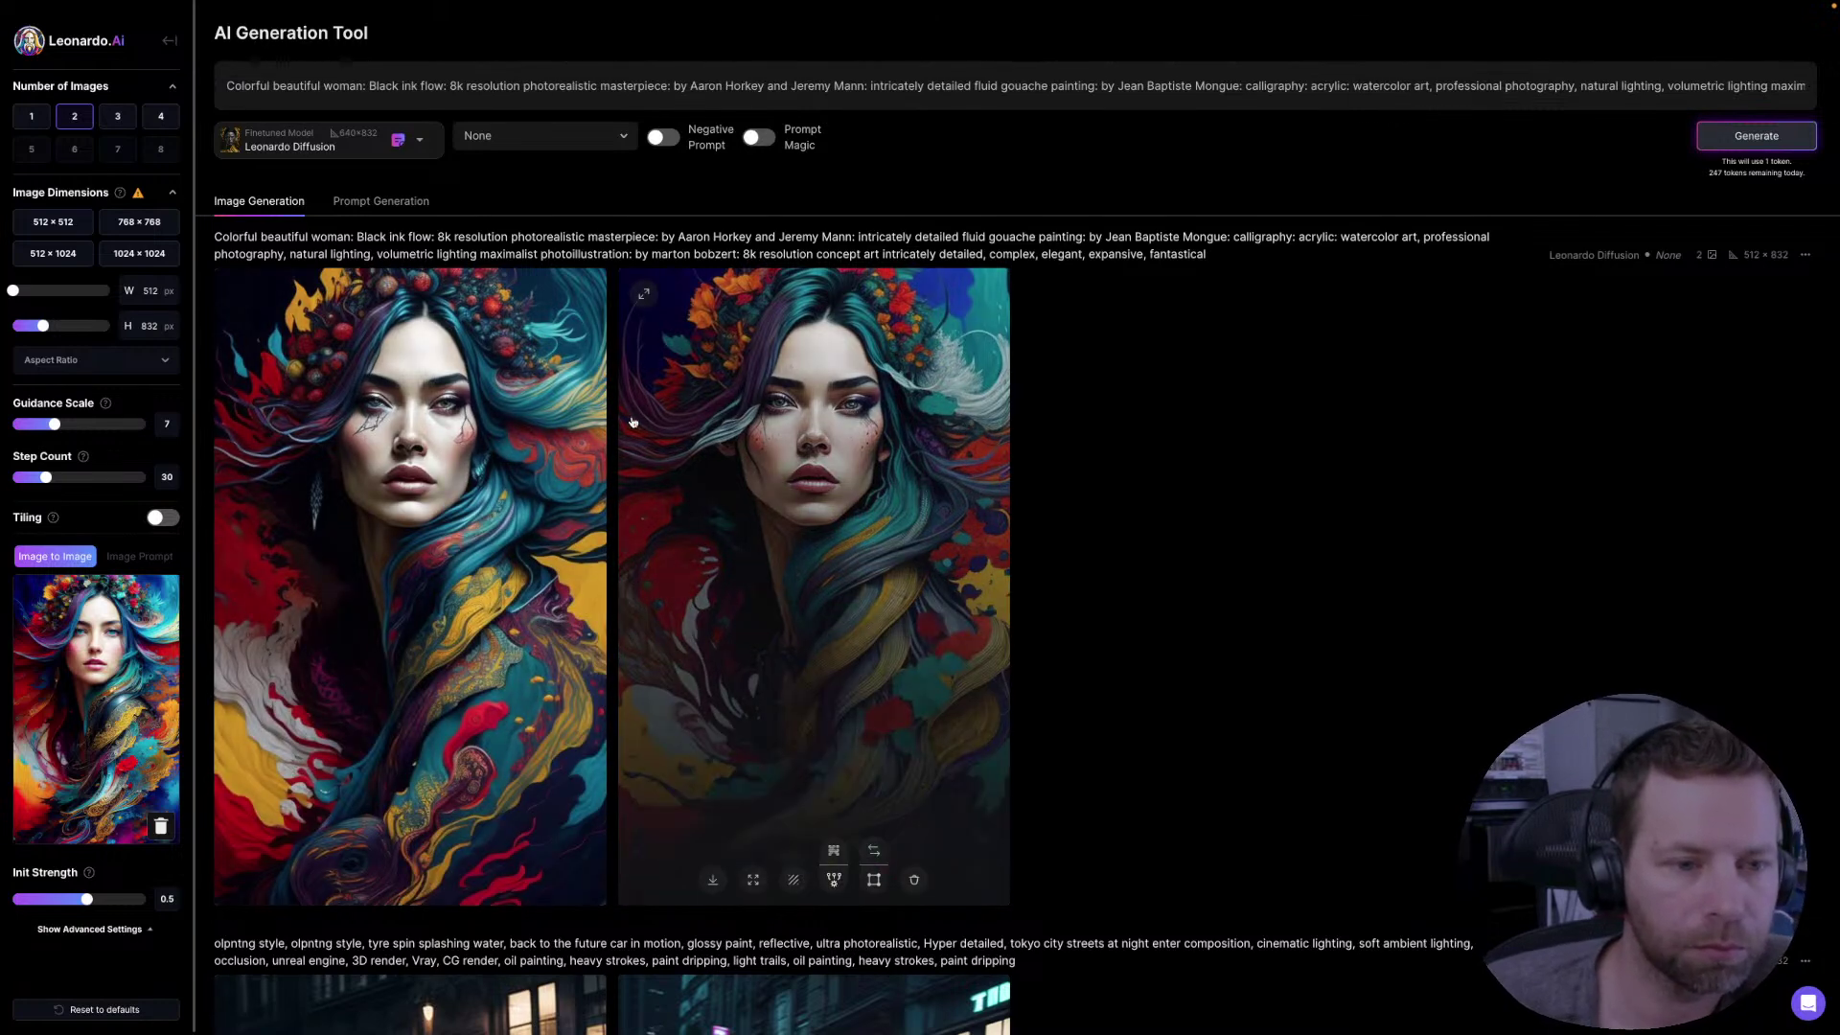
pyautogui.moveTo(313, 587)
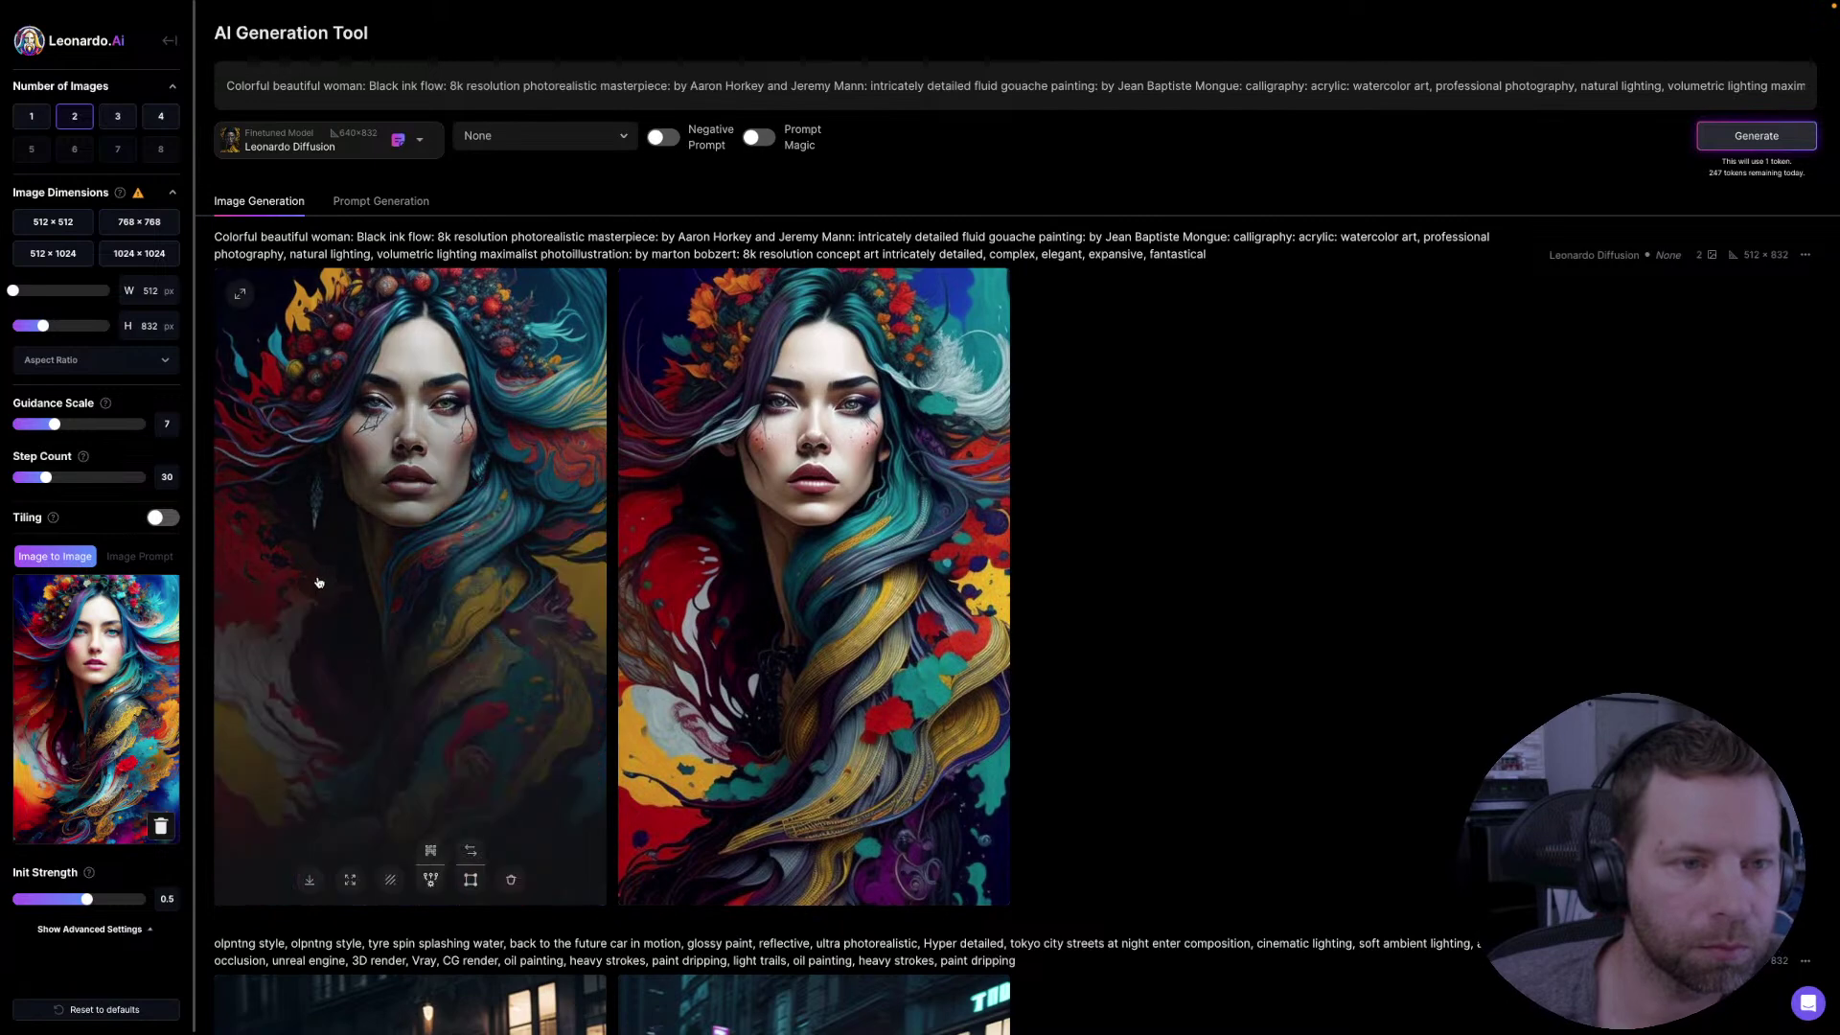
pyautogui.click(417, 483)
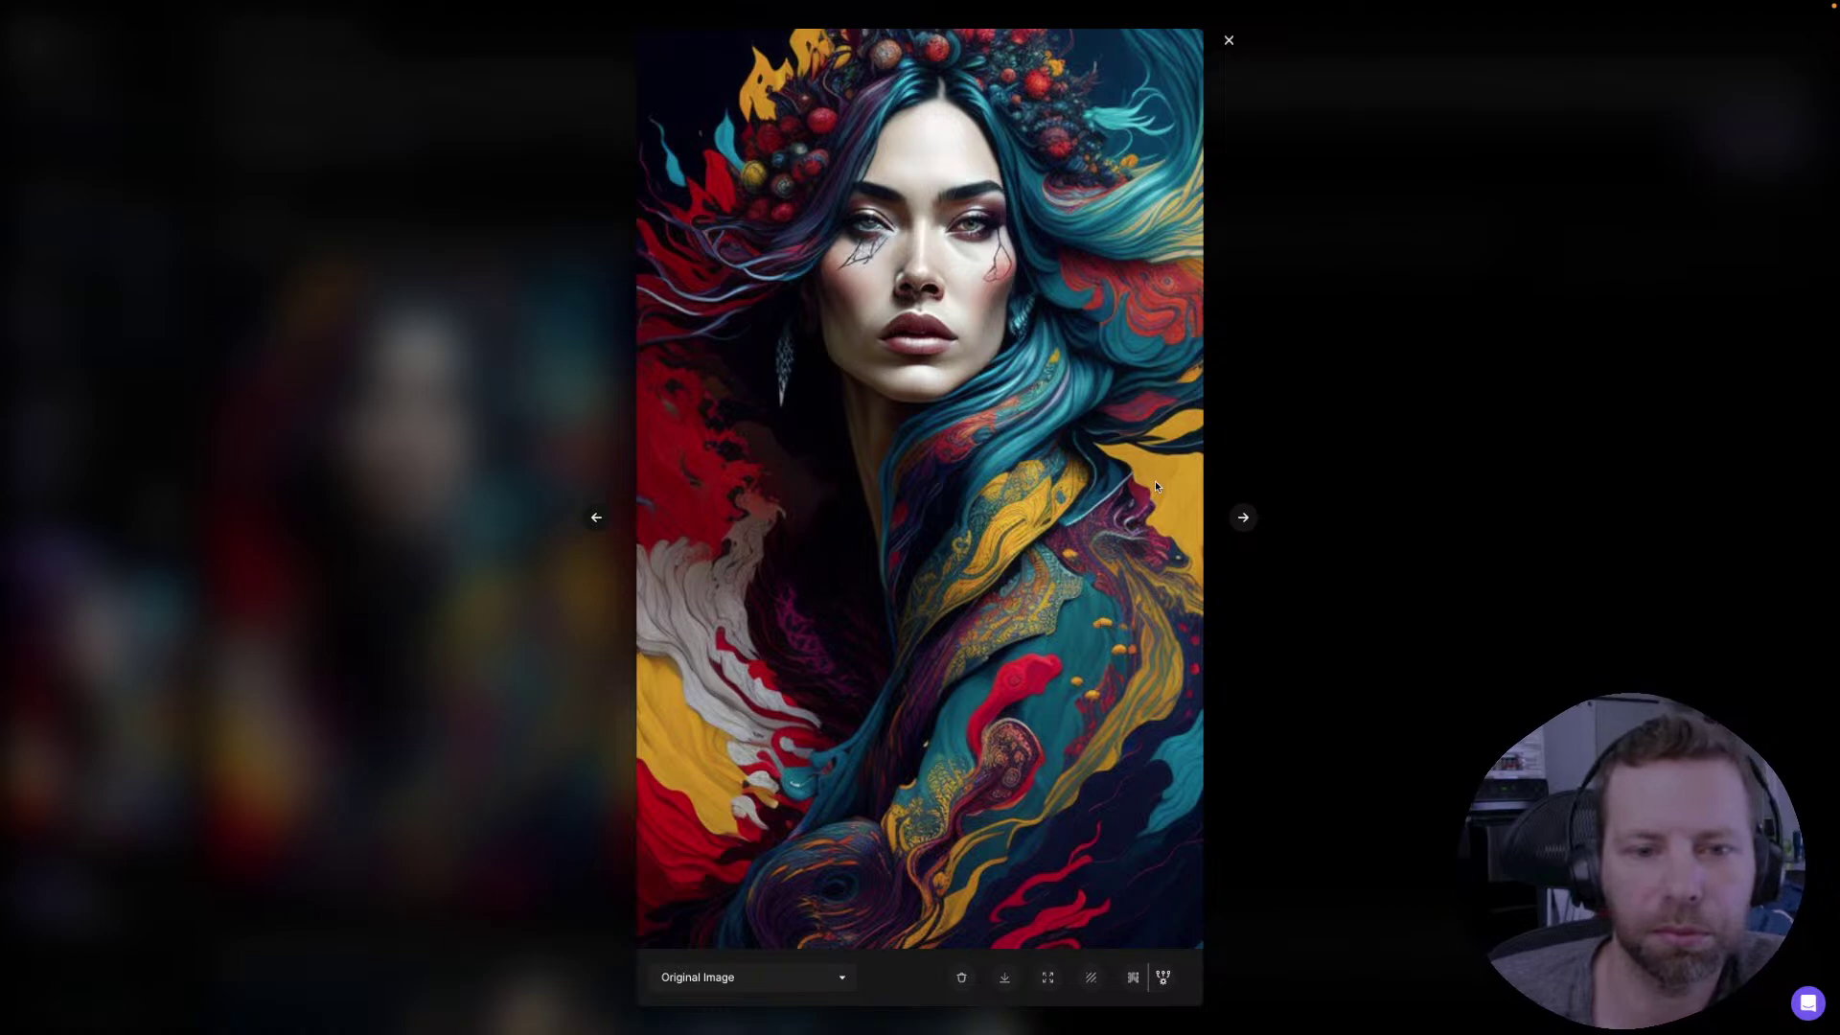
pyautogui.click(1248, 519)
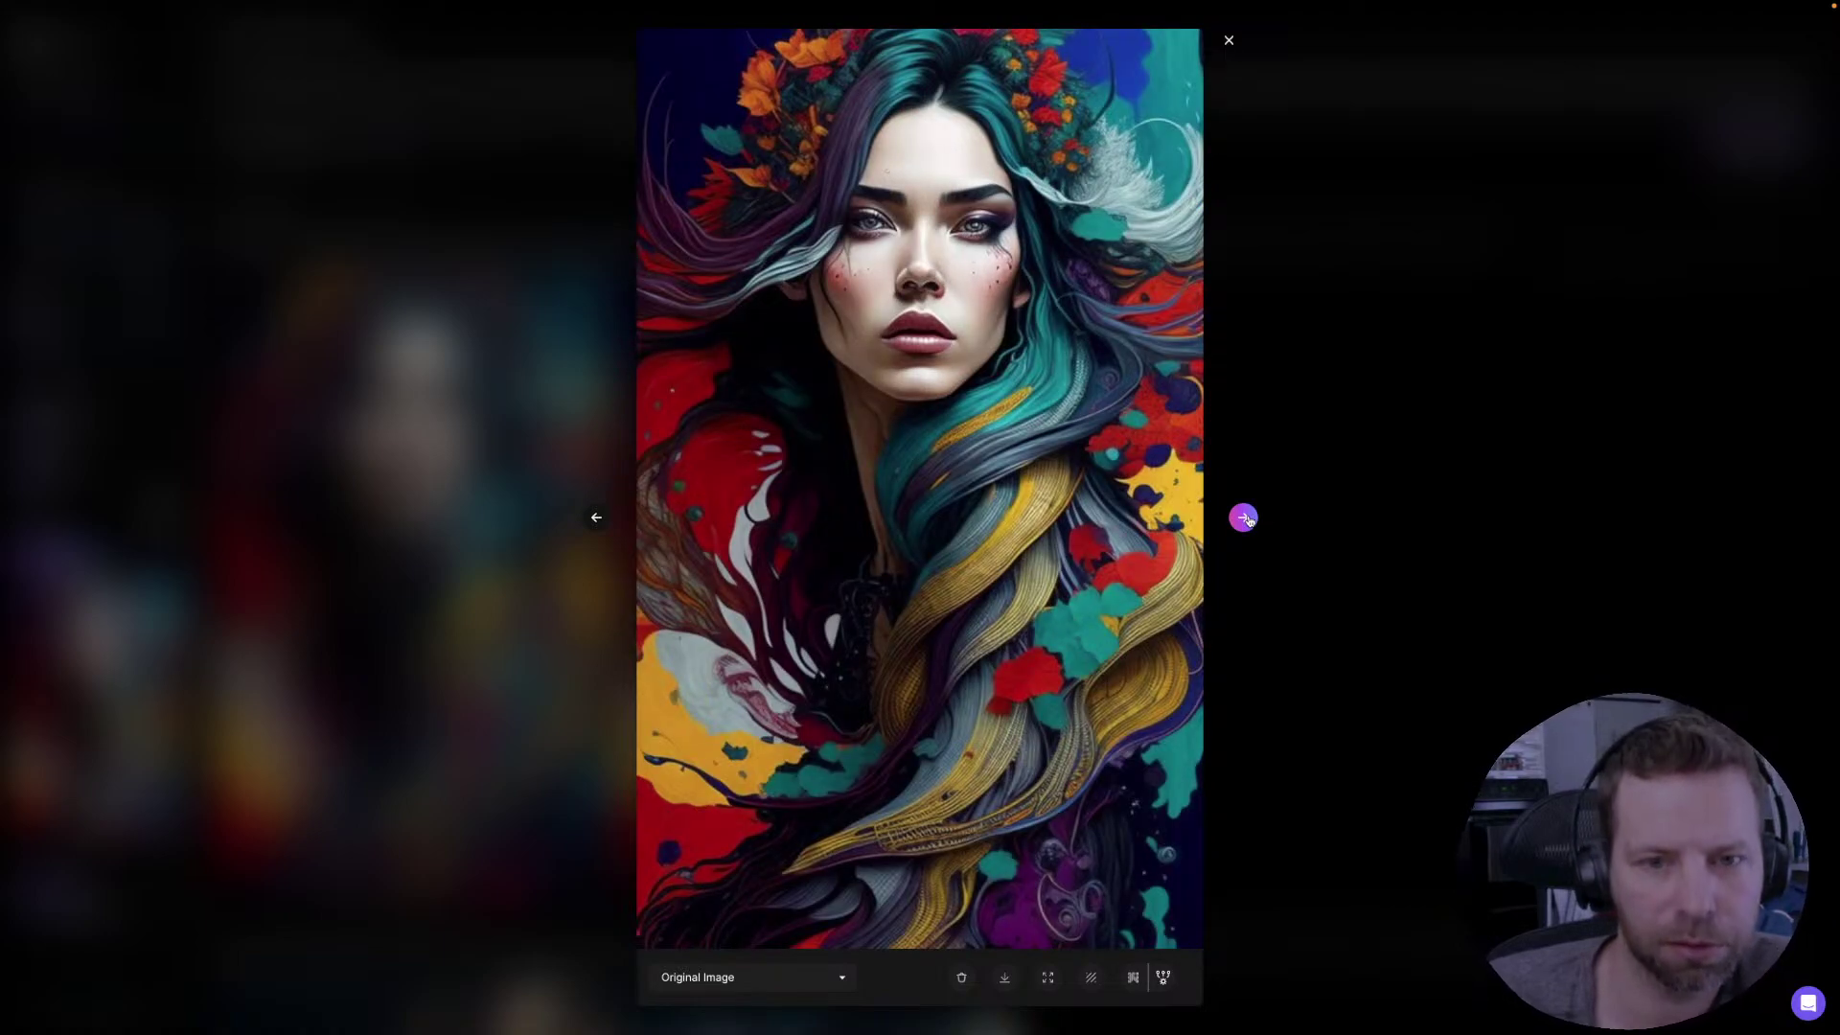
pyautogui.click(1245, 519)
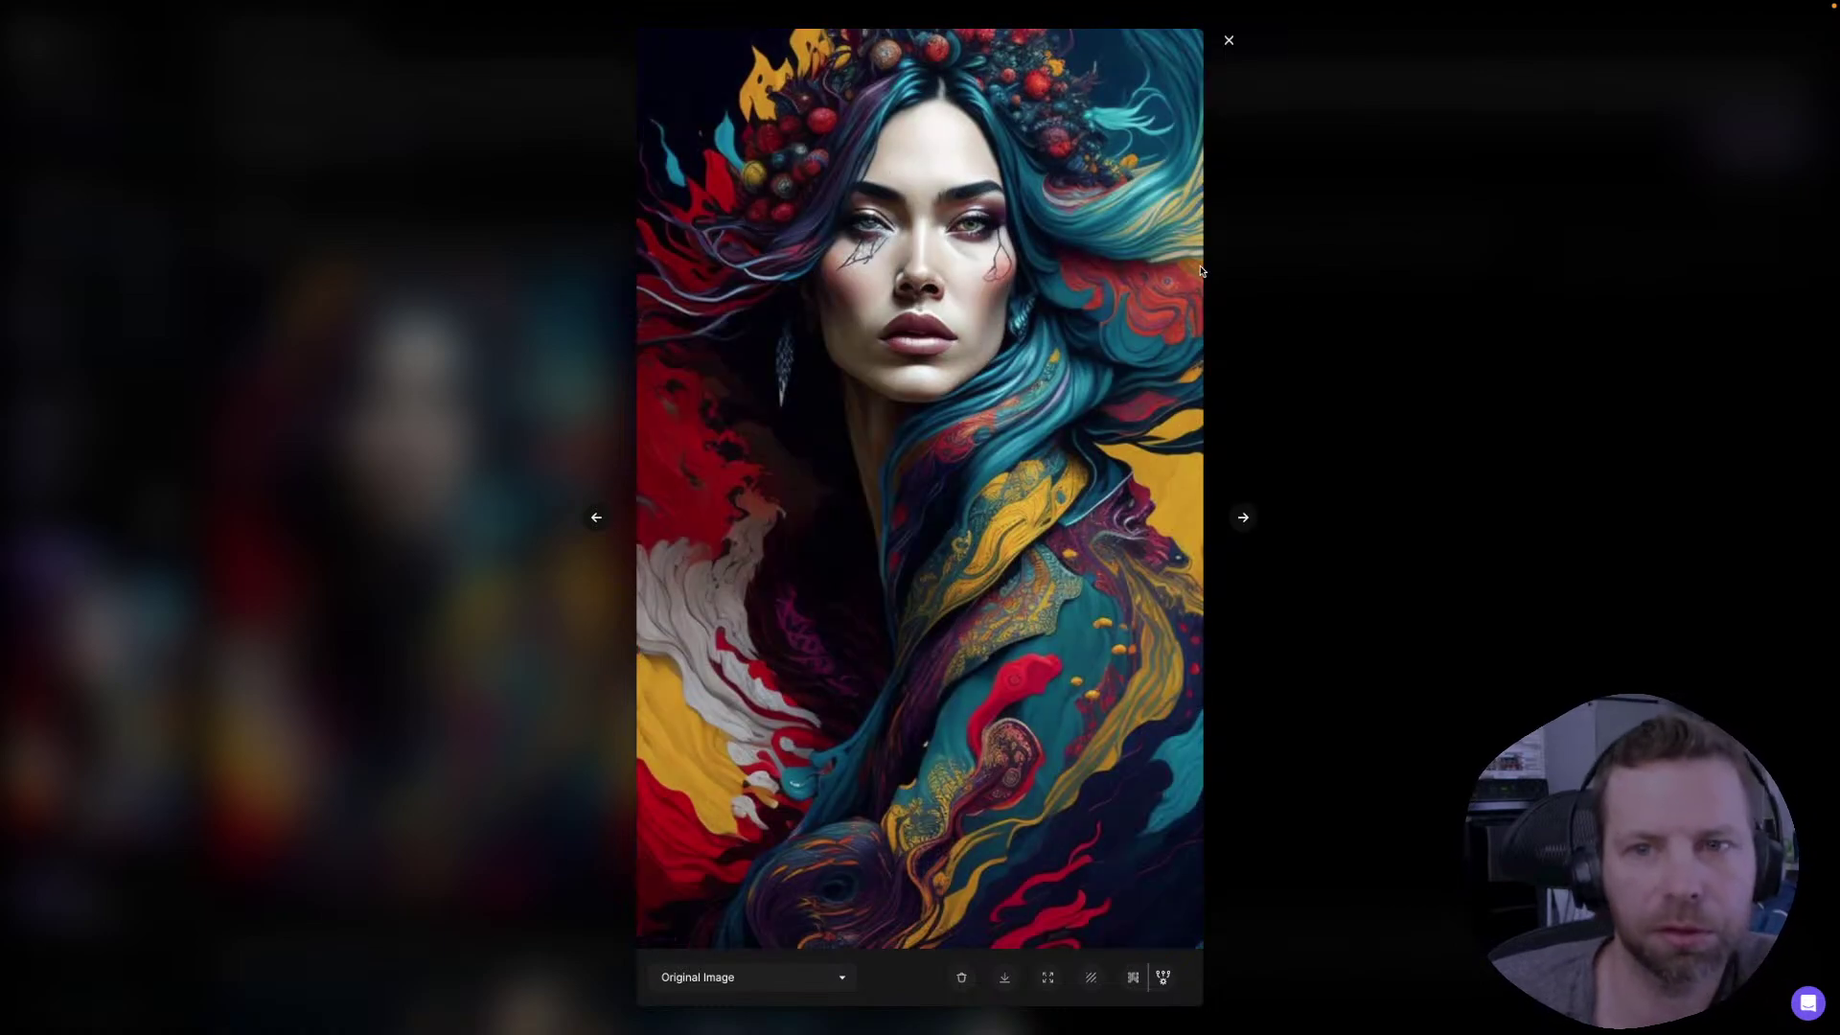
pyautogui.click(1229, 41)
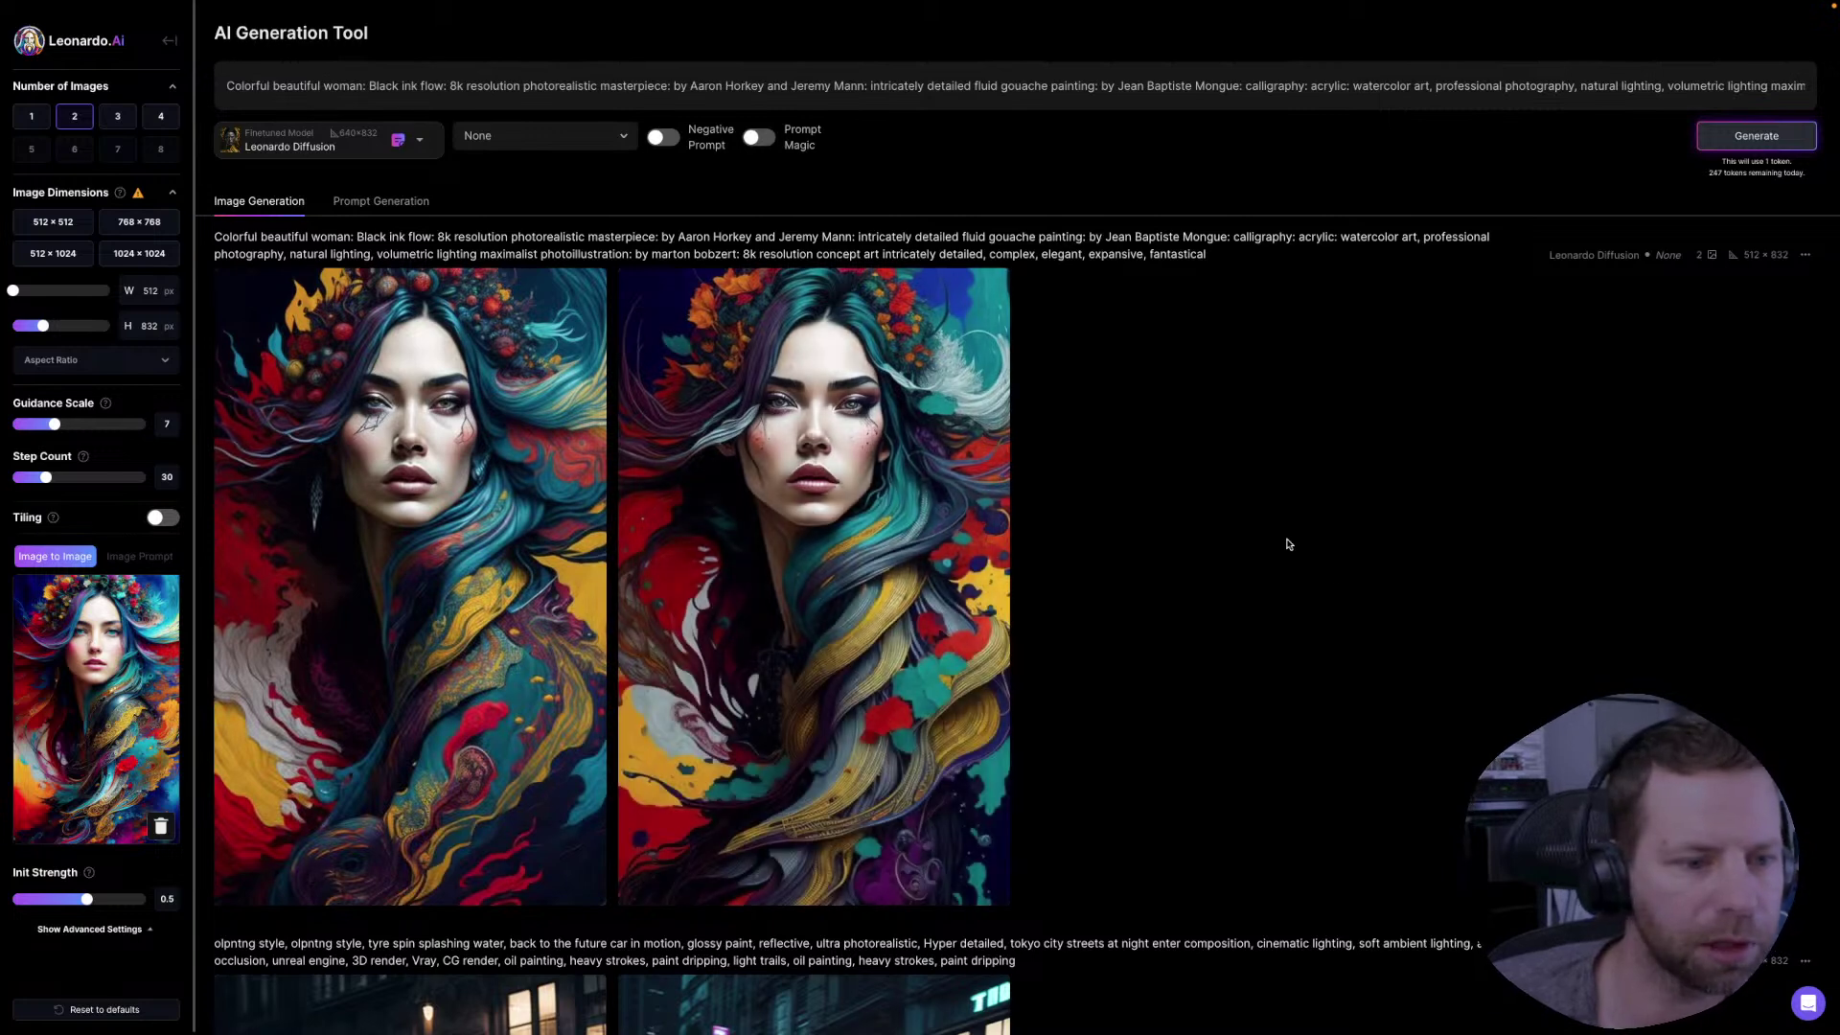
pyautogui.scroll(-1, 1183, 571)
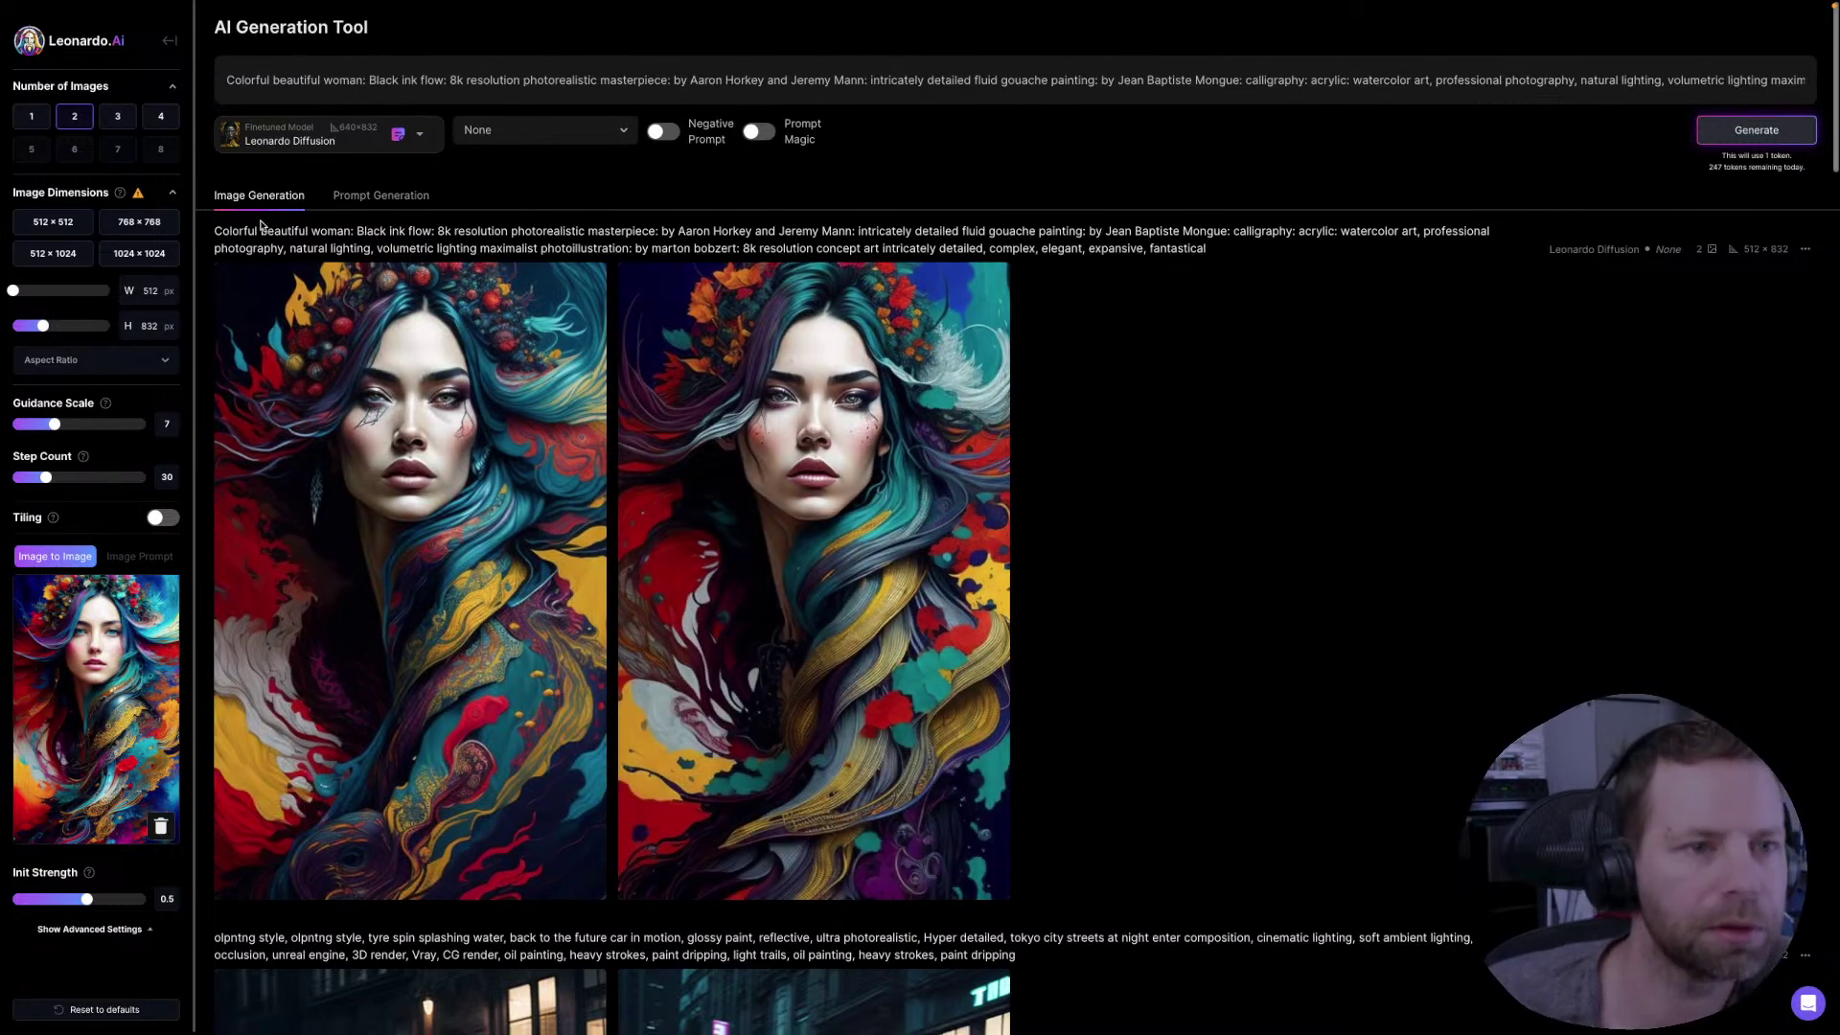
pyautogui.scroll(1, 402, 479)
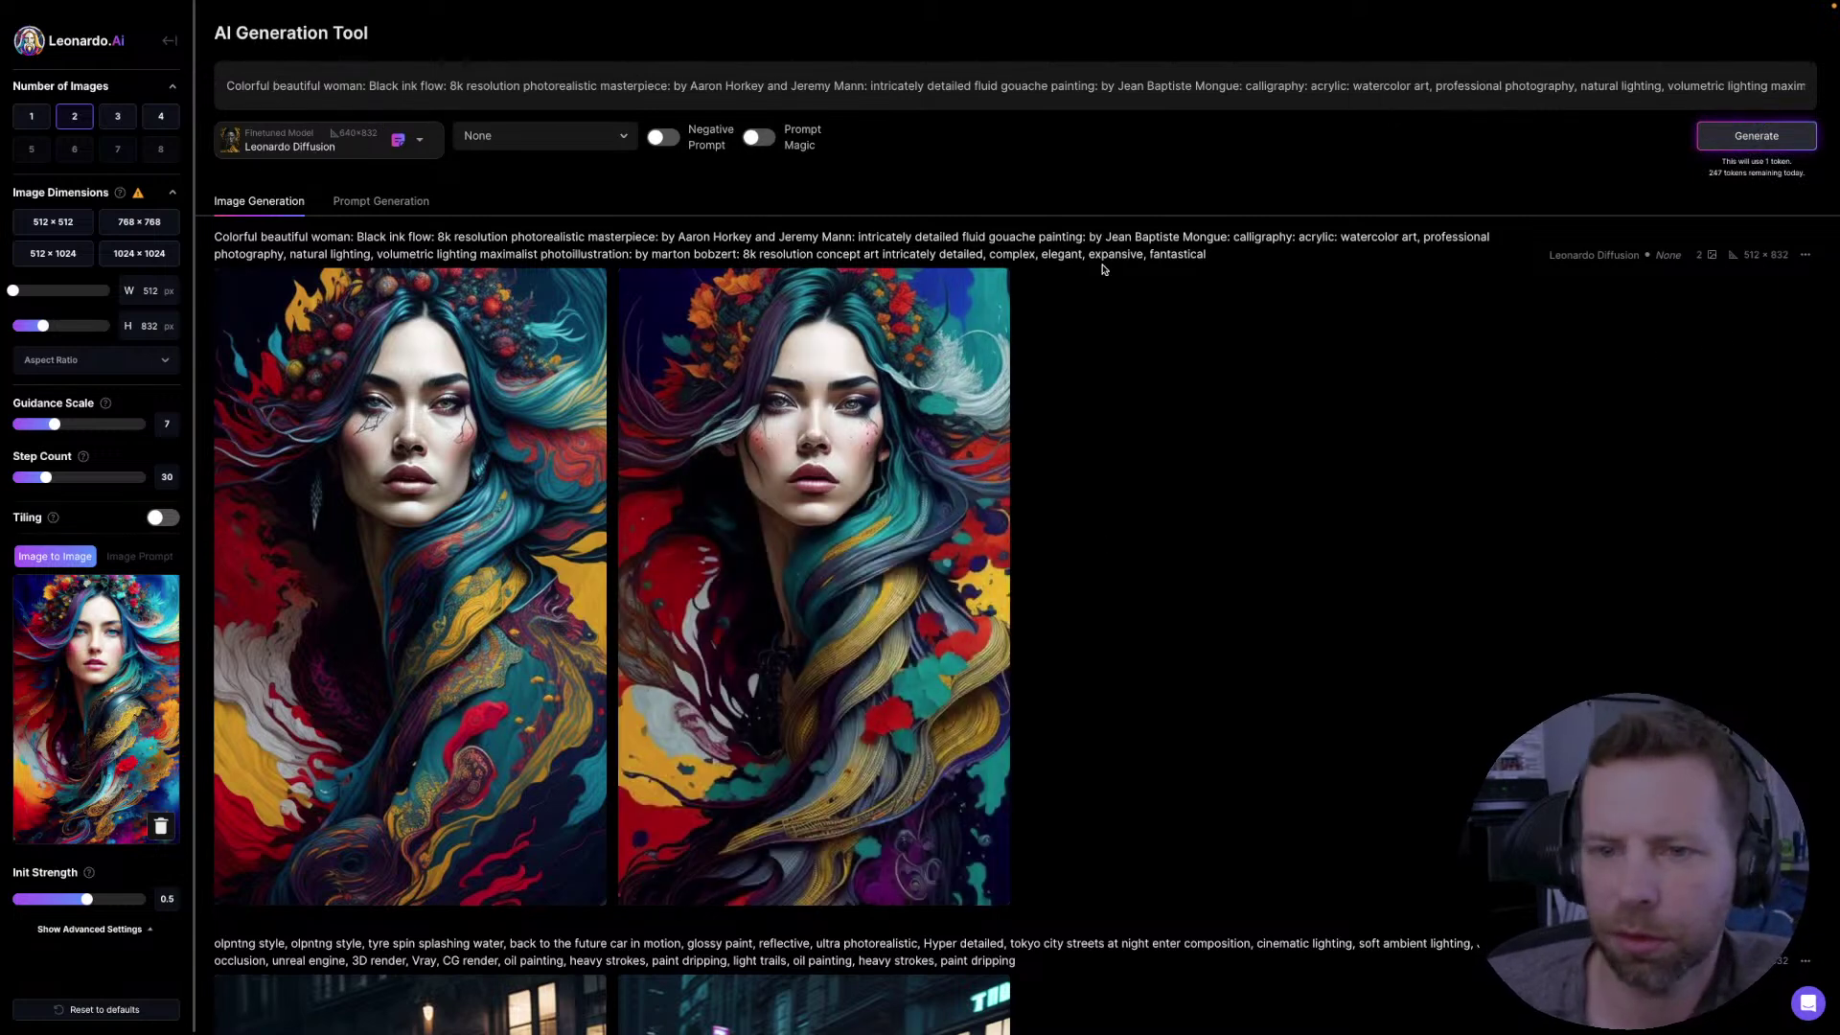
# - Switch the finetuned model to DreamShaper 3.2 and generate two more variations of the colorful woman
pyautogui.click(312, 147)
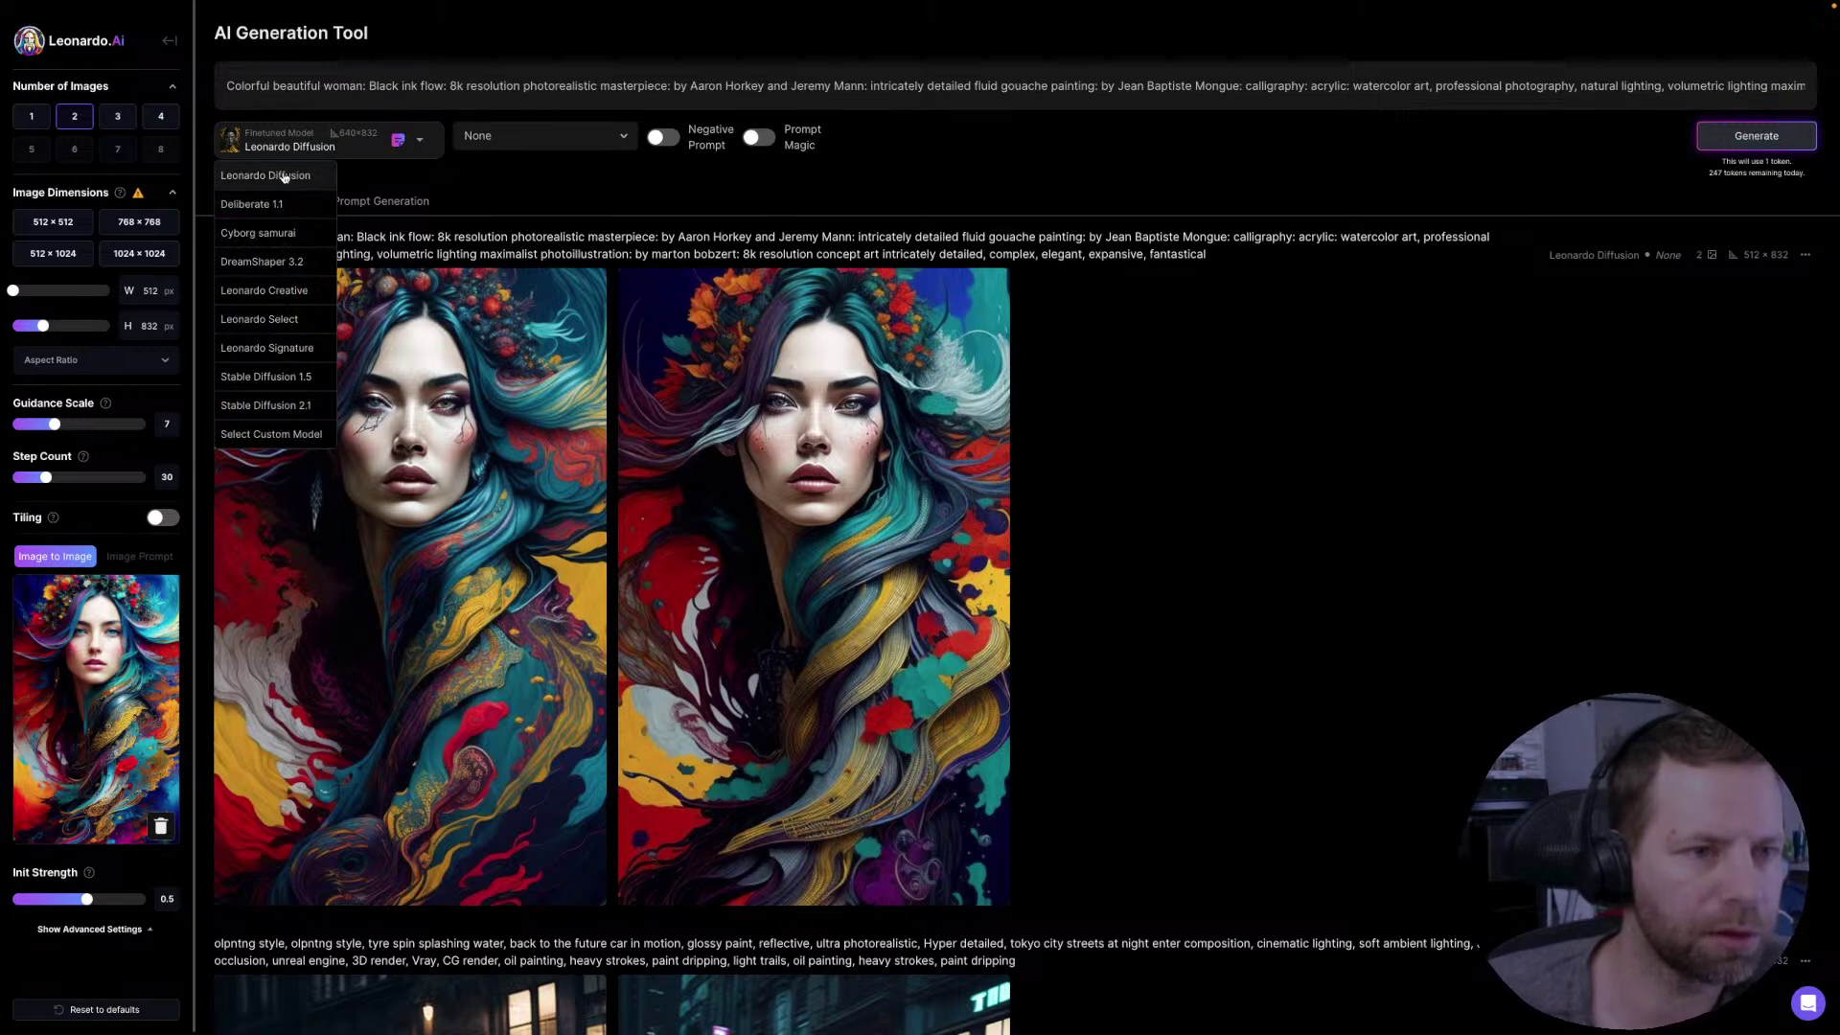
pyautogui.click(276, 262)
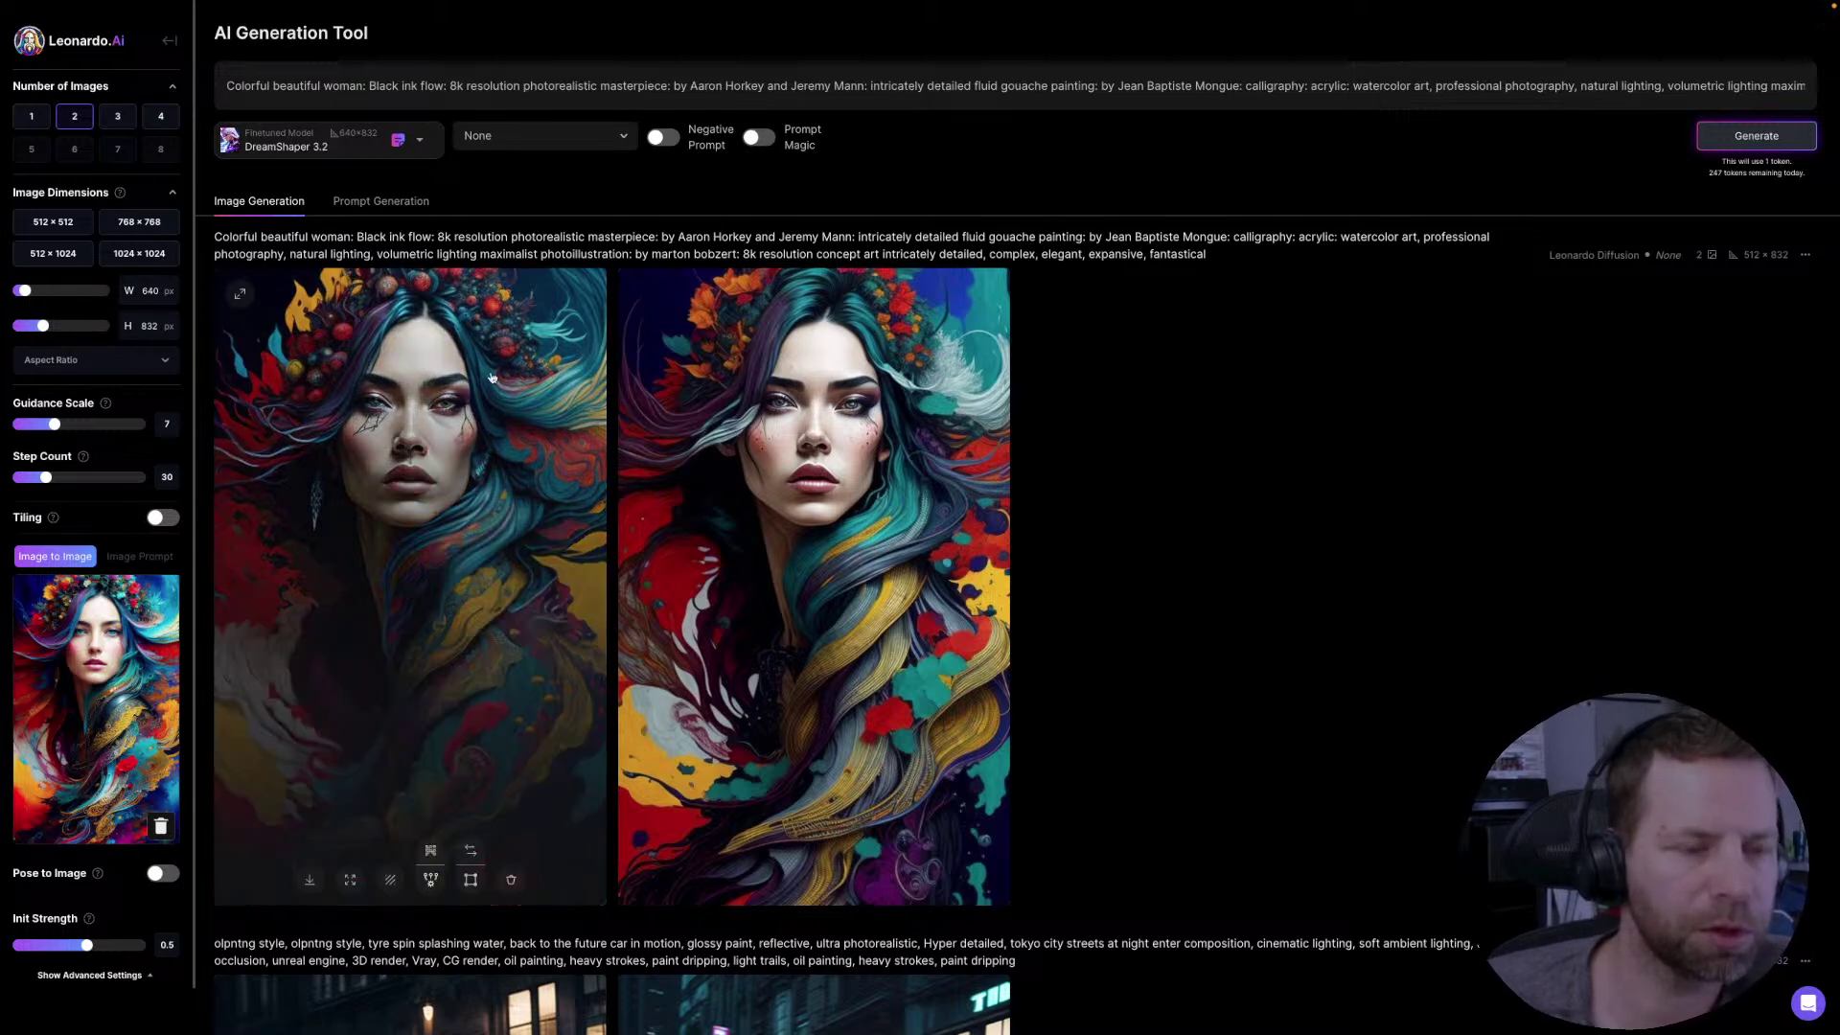
pyautogui.click(1735, 144)
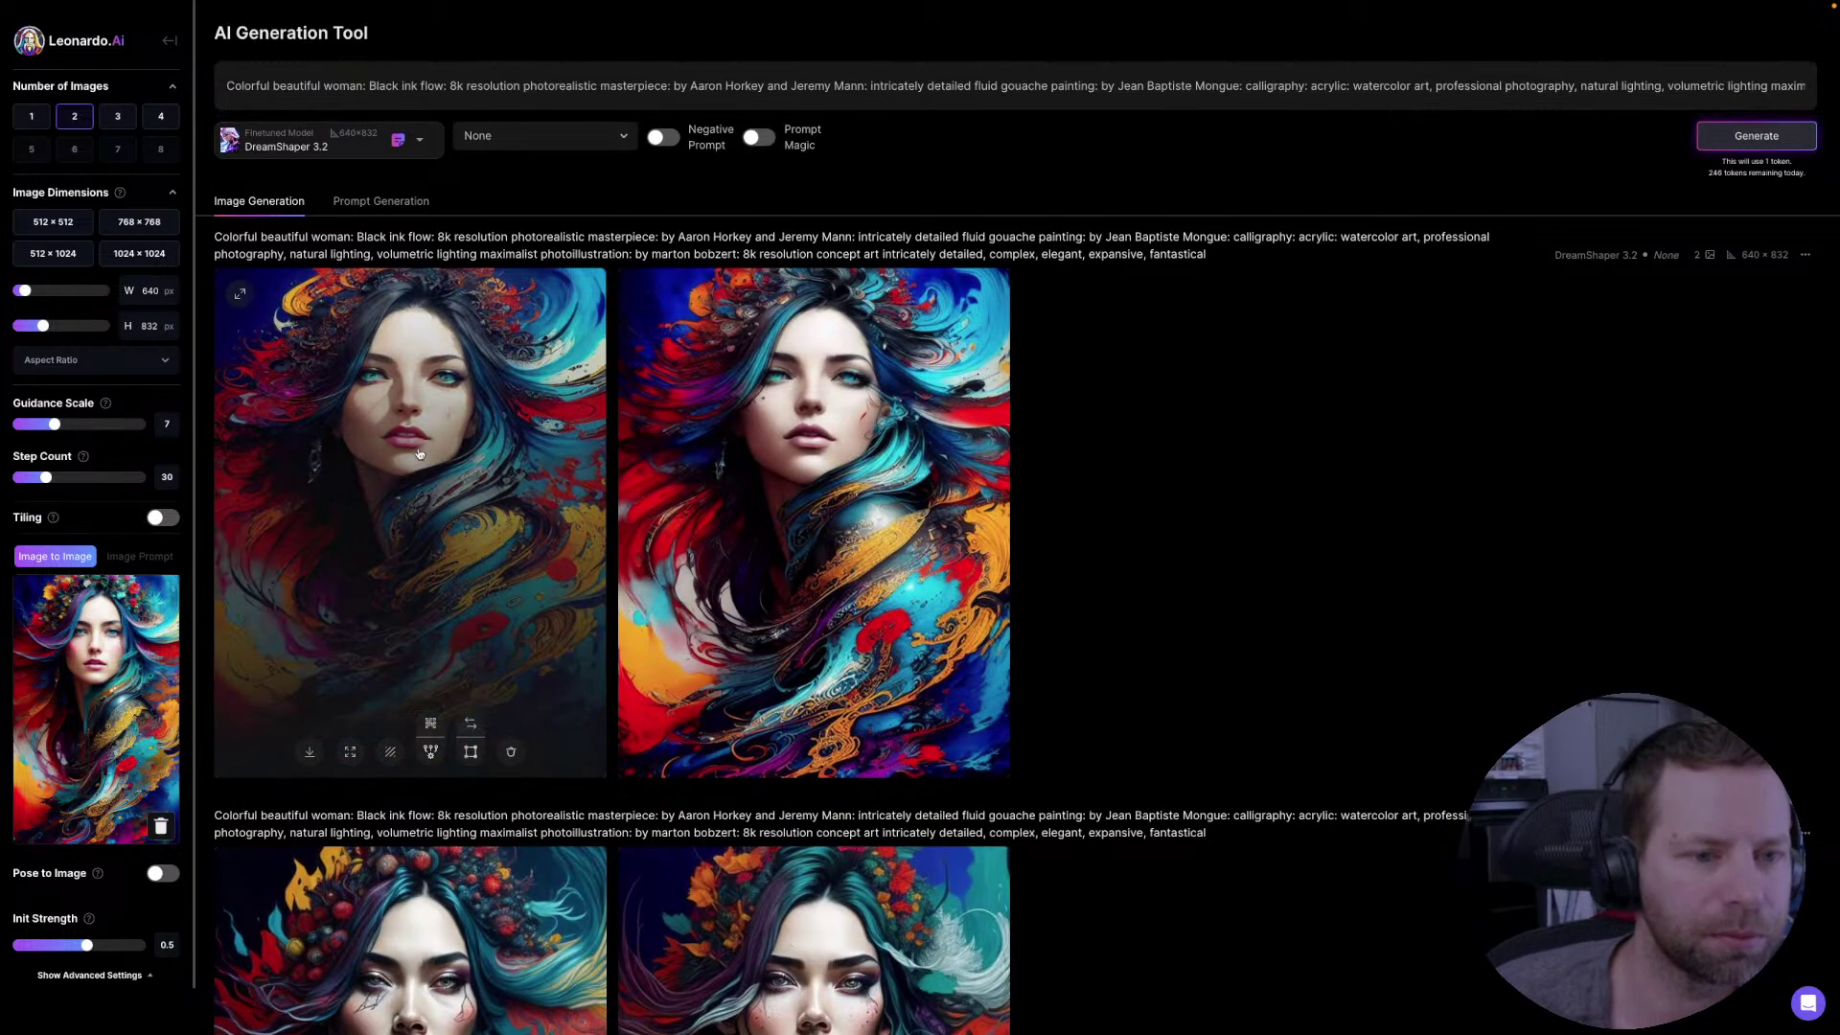
# - Open the DreamShaper 3.2 results at full size and alternate between the two images to compare them
pyautogui.click(420, 456)
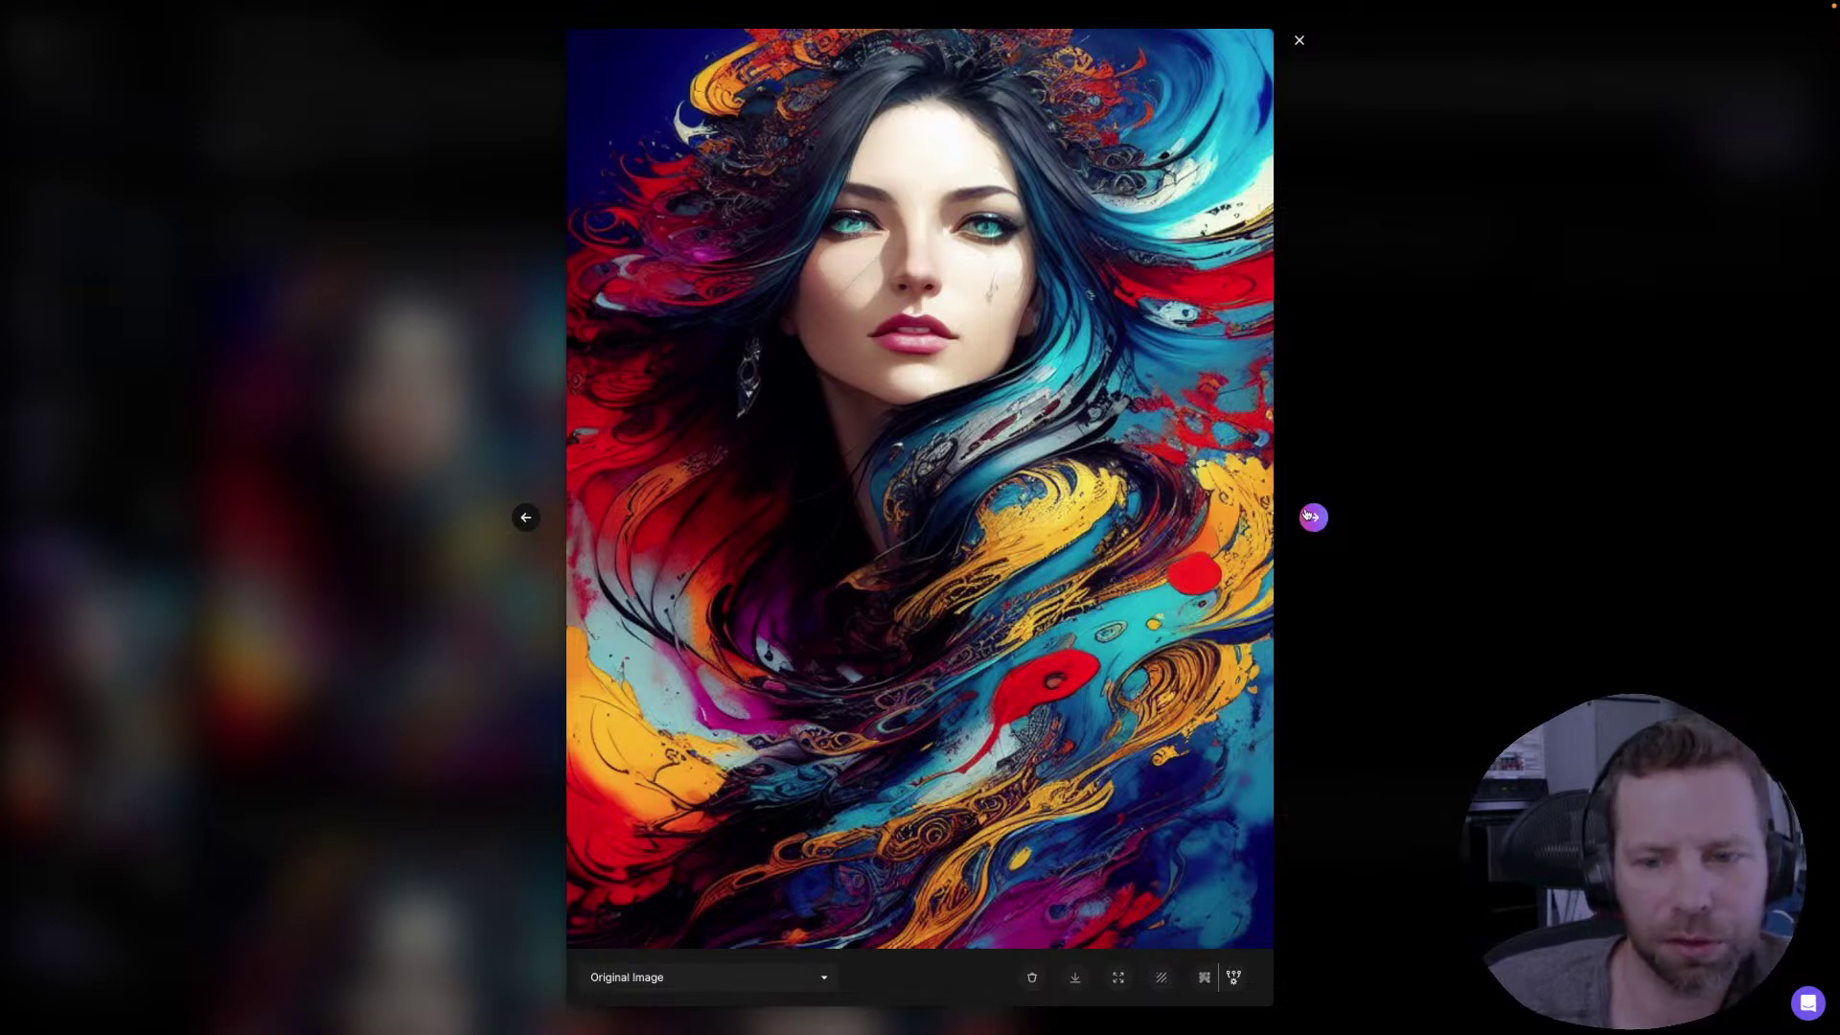
pyautogui.click(1313, 518)
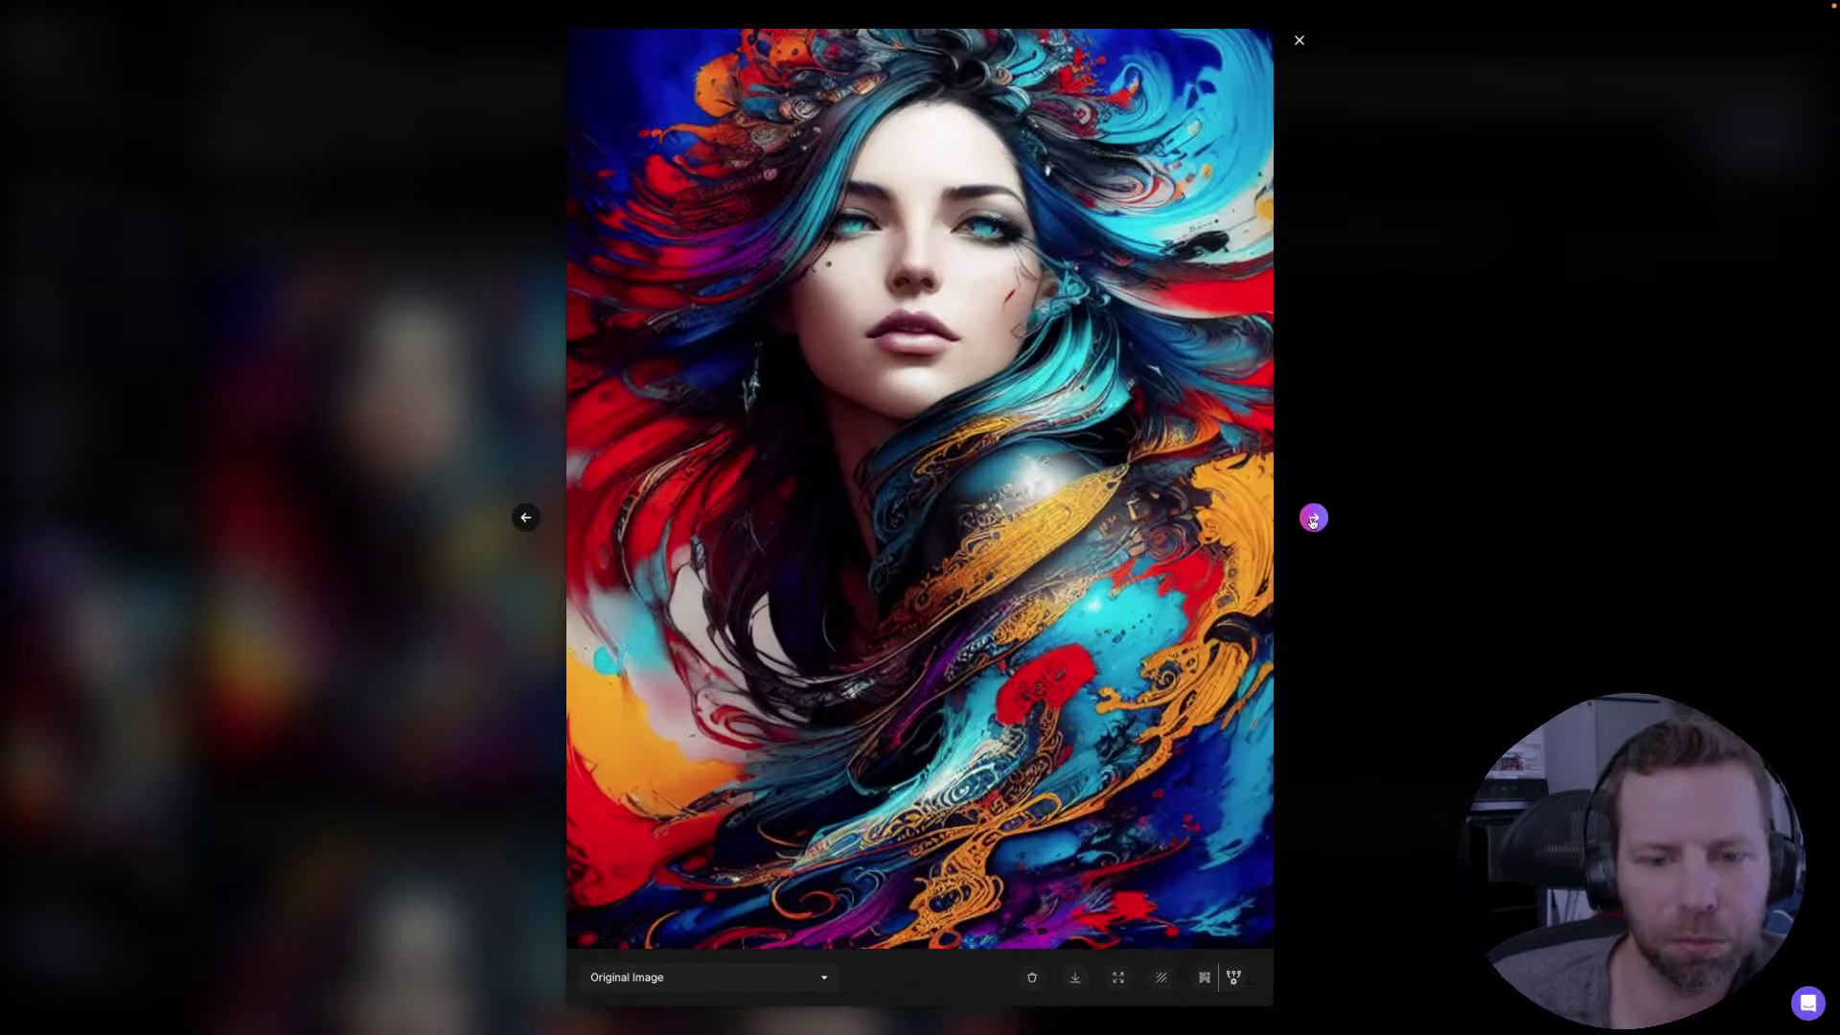
pyautogui.click(1313, 519)
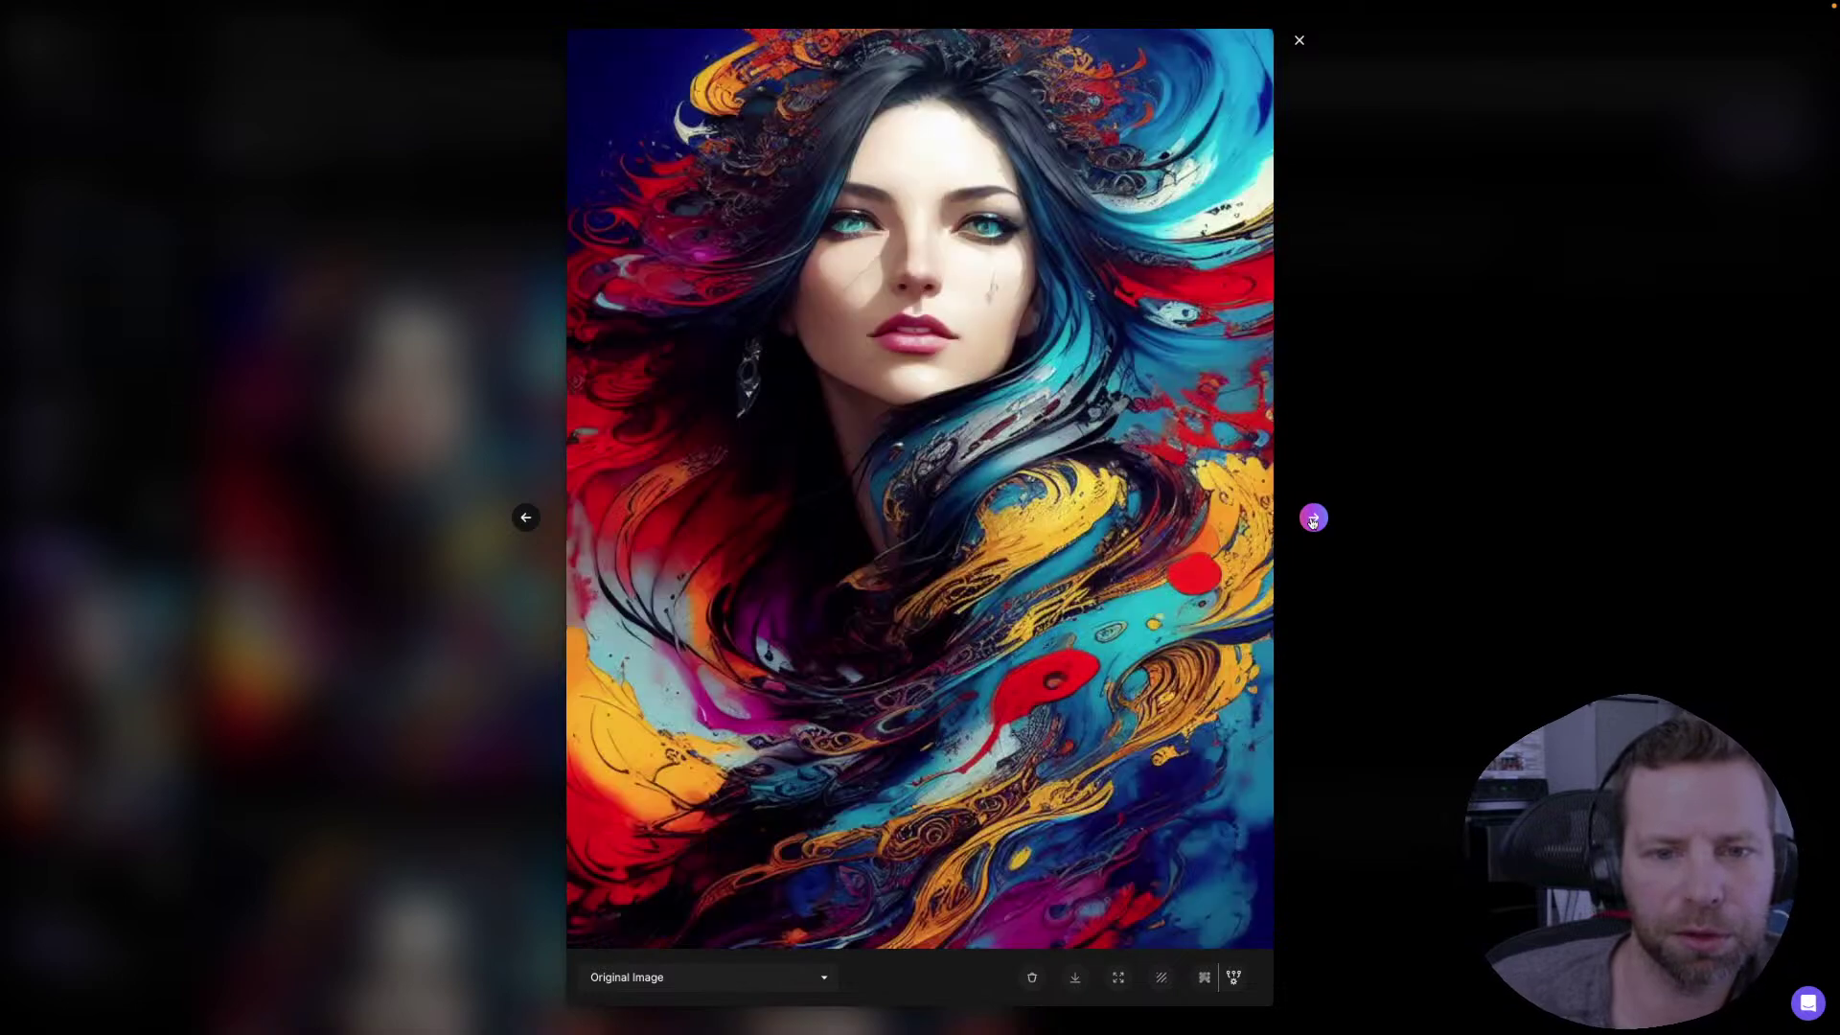
pyautogui.click(1312, 518)
pyautogui.click(1313, 519)
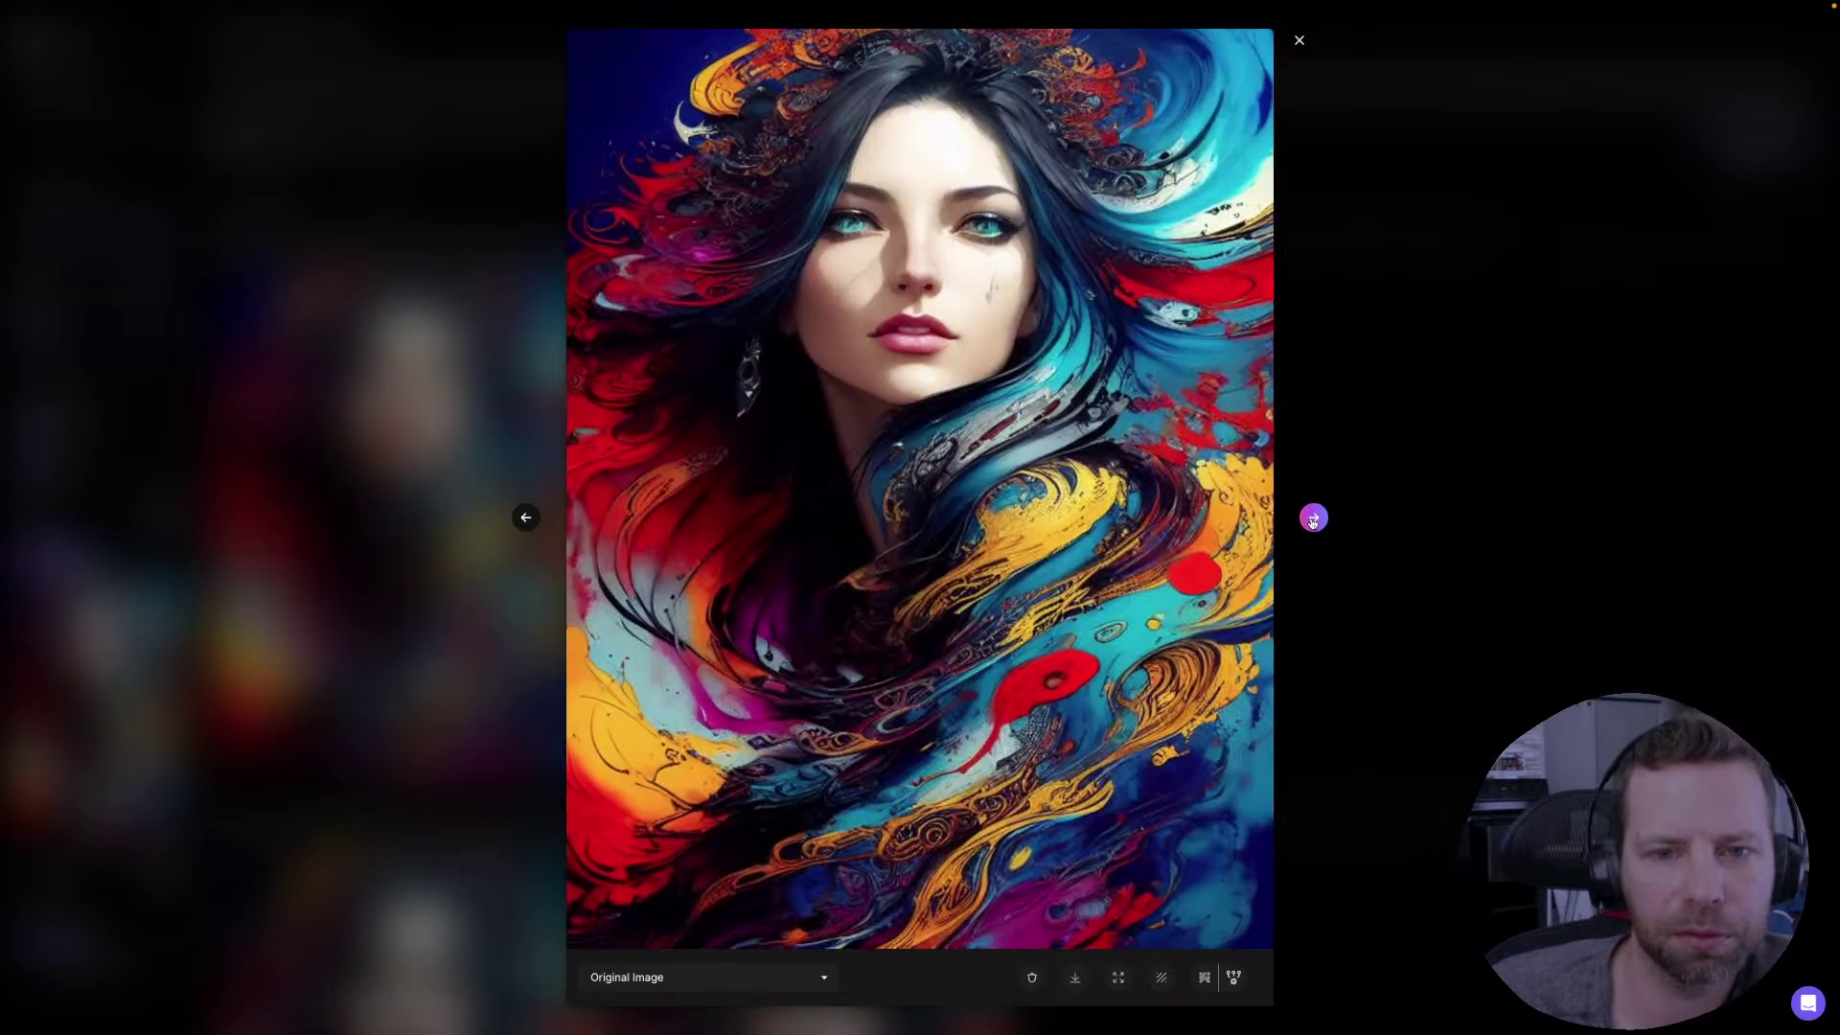
pyautogui.click(1313, 518)
pyautogui.click(1313, 519)
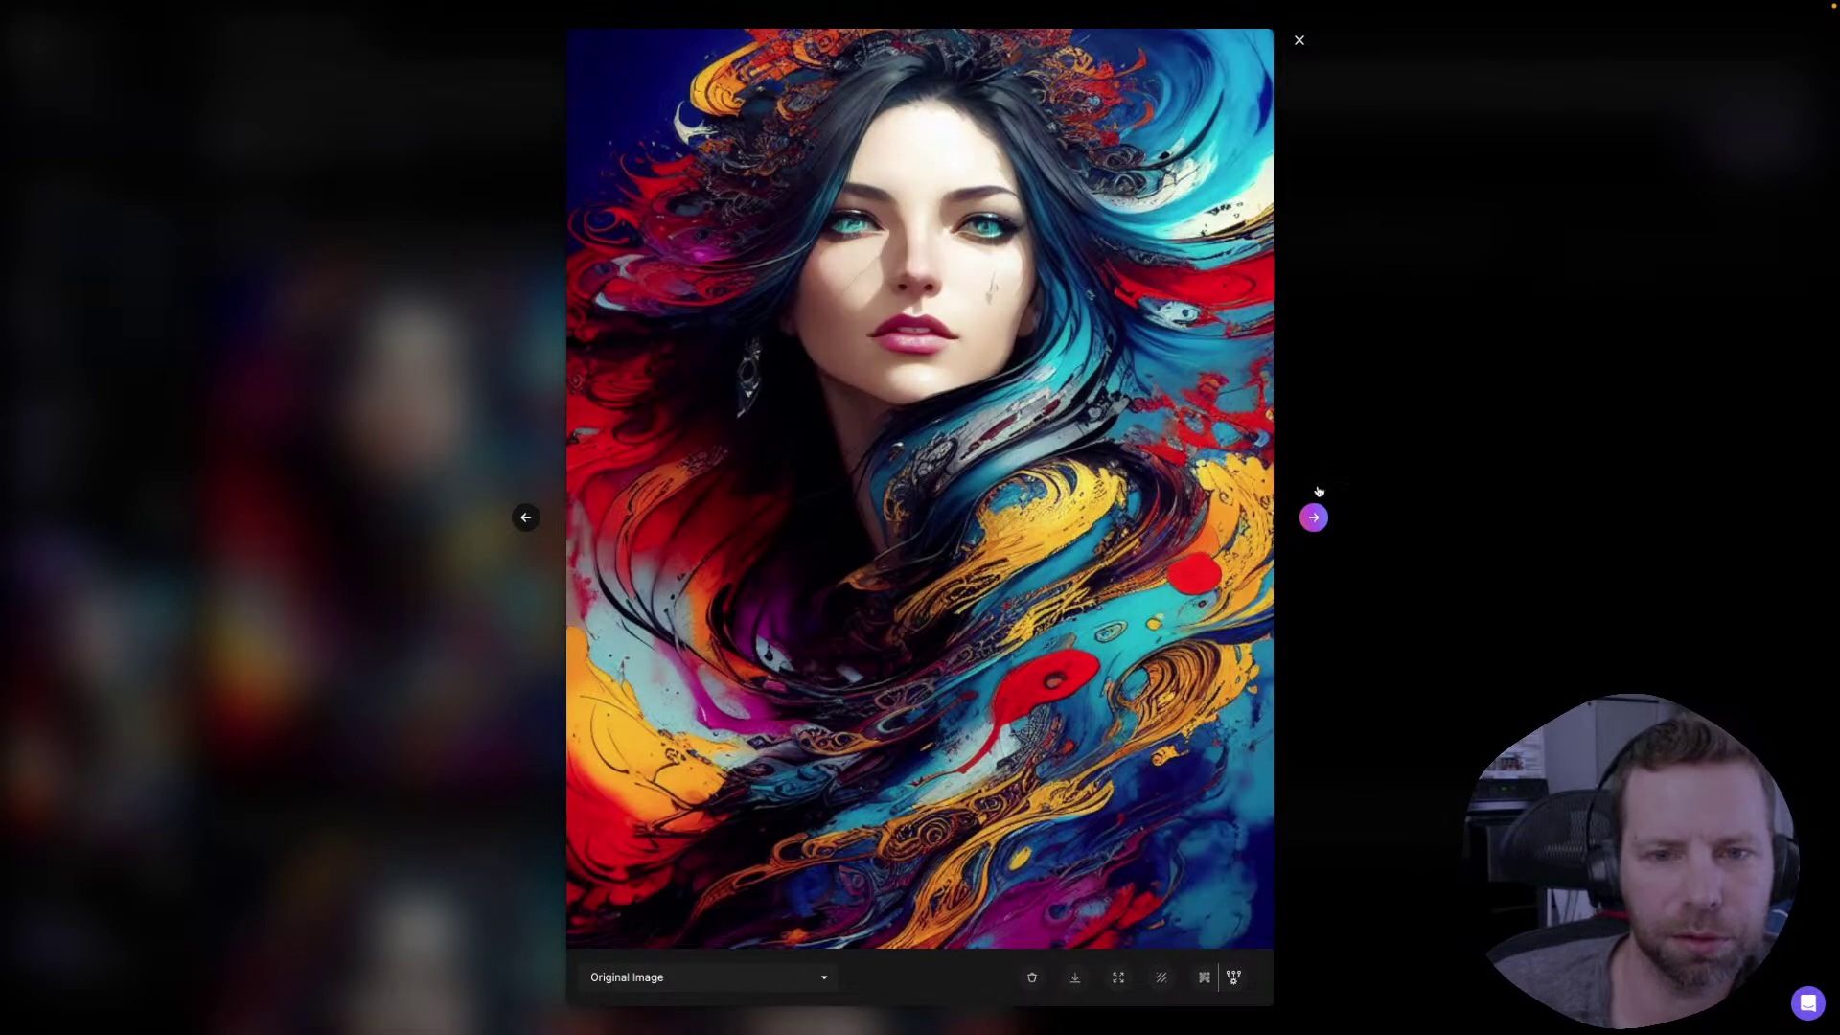
pyautogui.click(1298, 42)
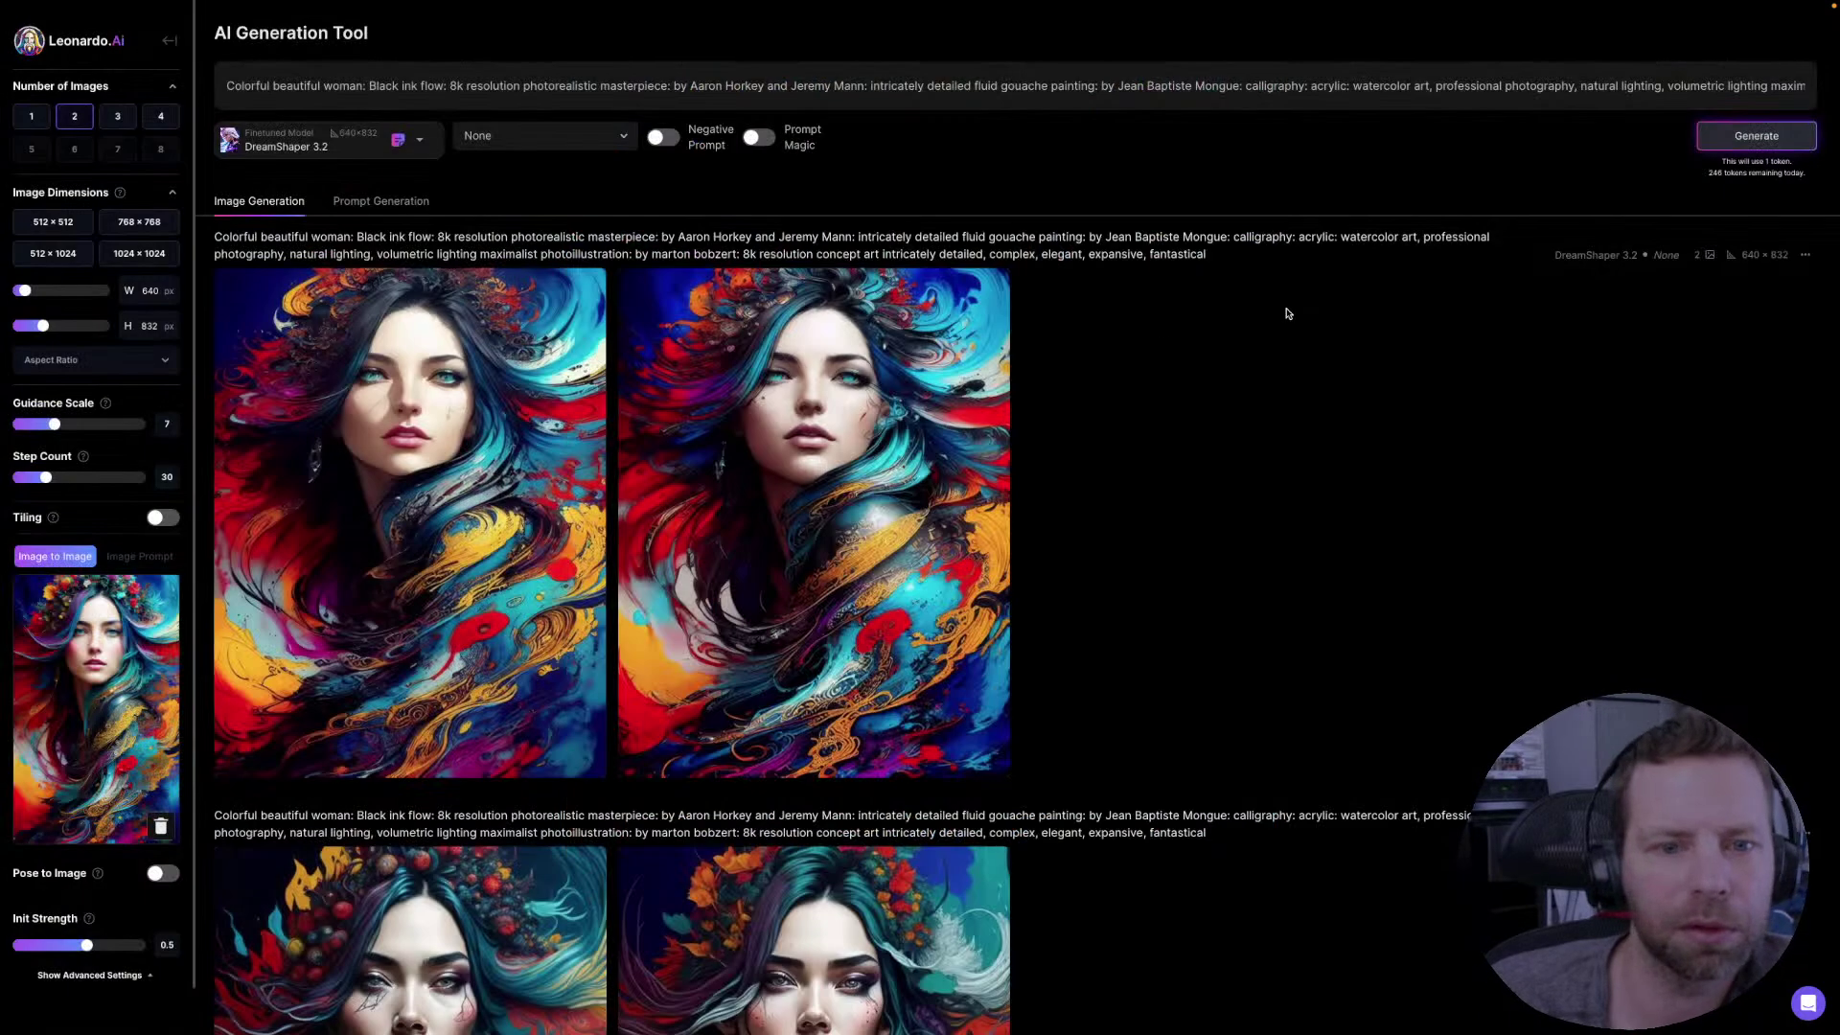
# - Switch the finetuned model to Deliberate 1.1 and generate another pair of colorful woman variations
pyautogui.click(388, 145)
pyautogui.click(389, 146)
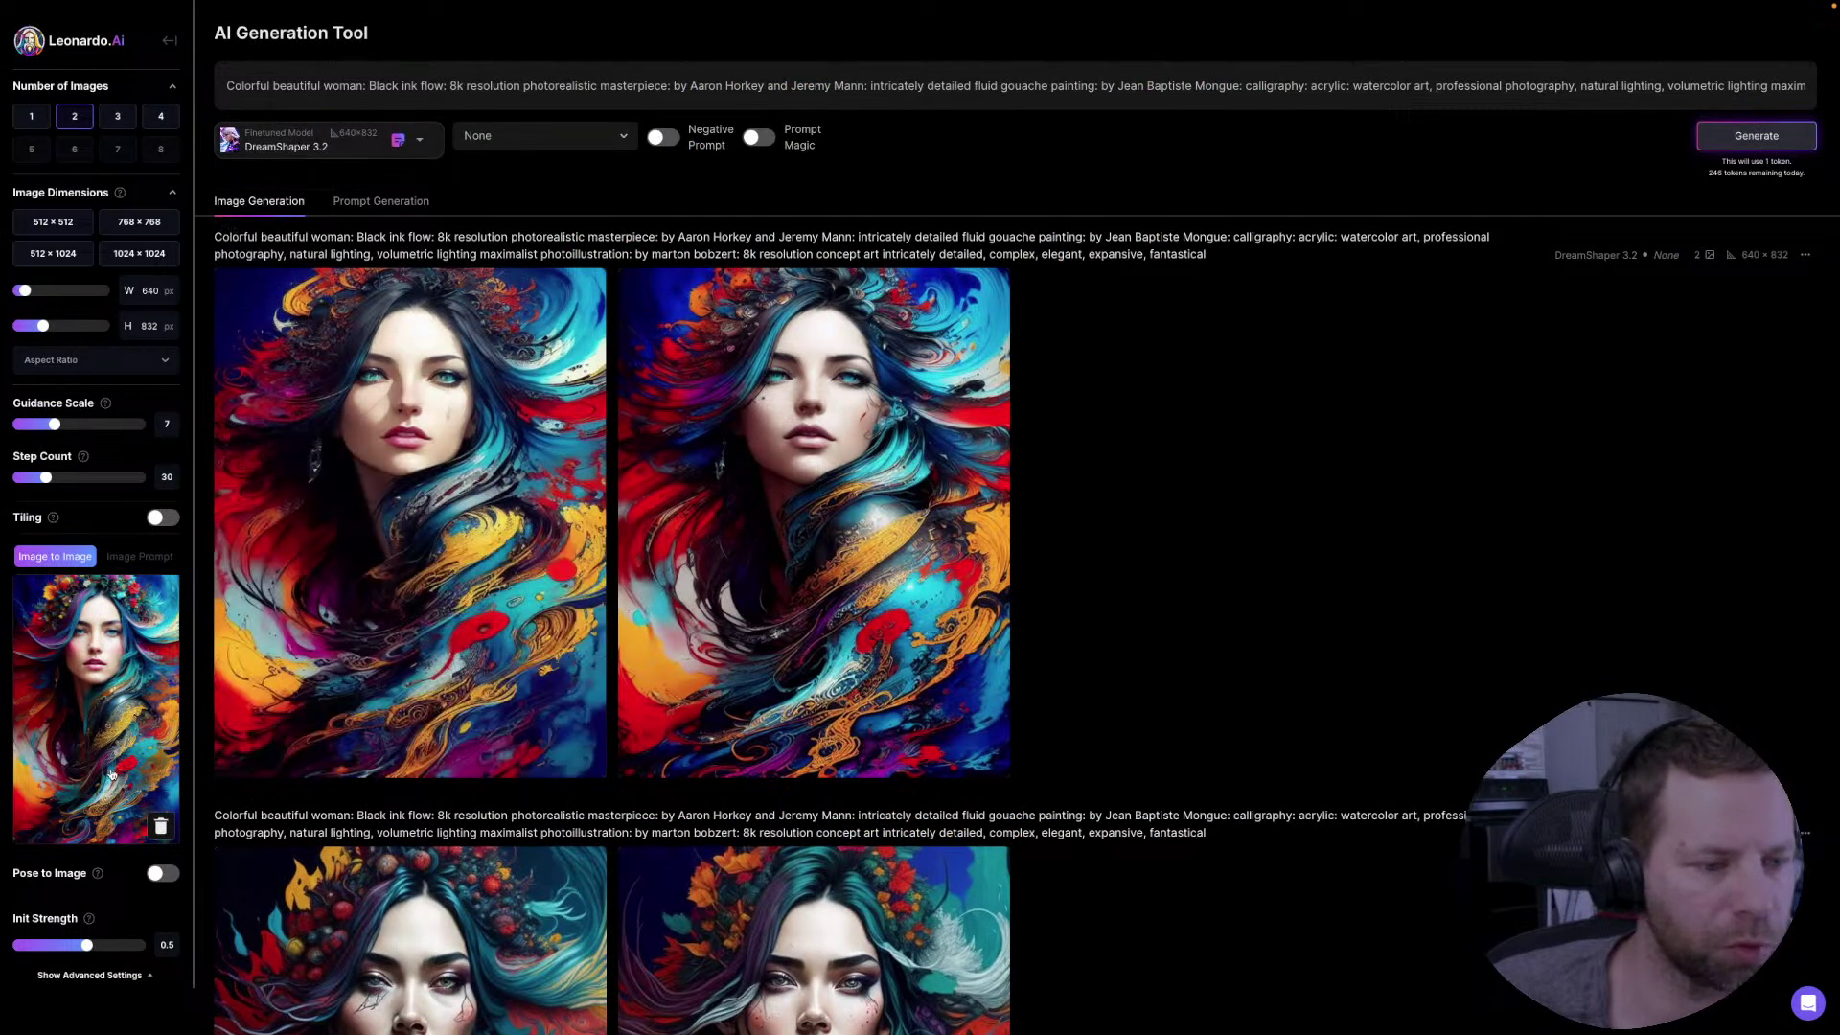
pyautogui.click(288, 142)
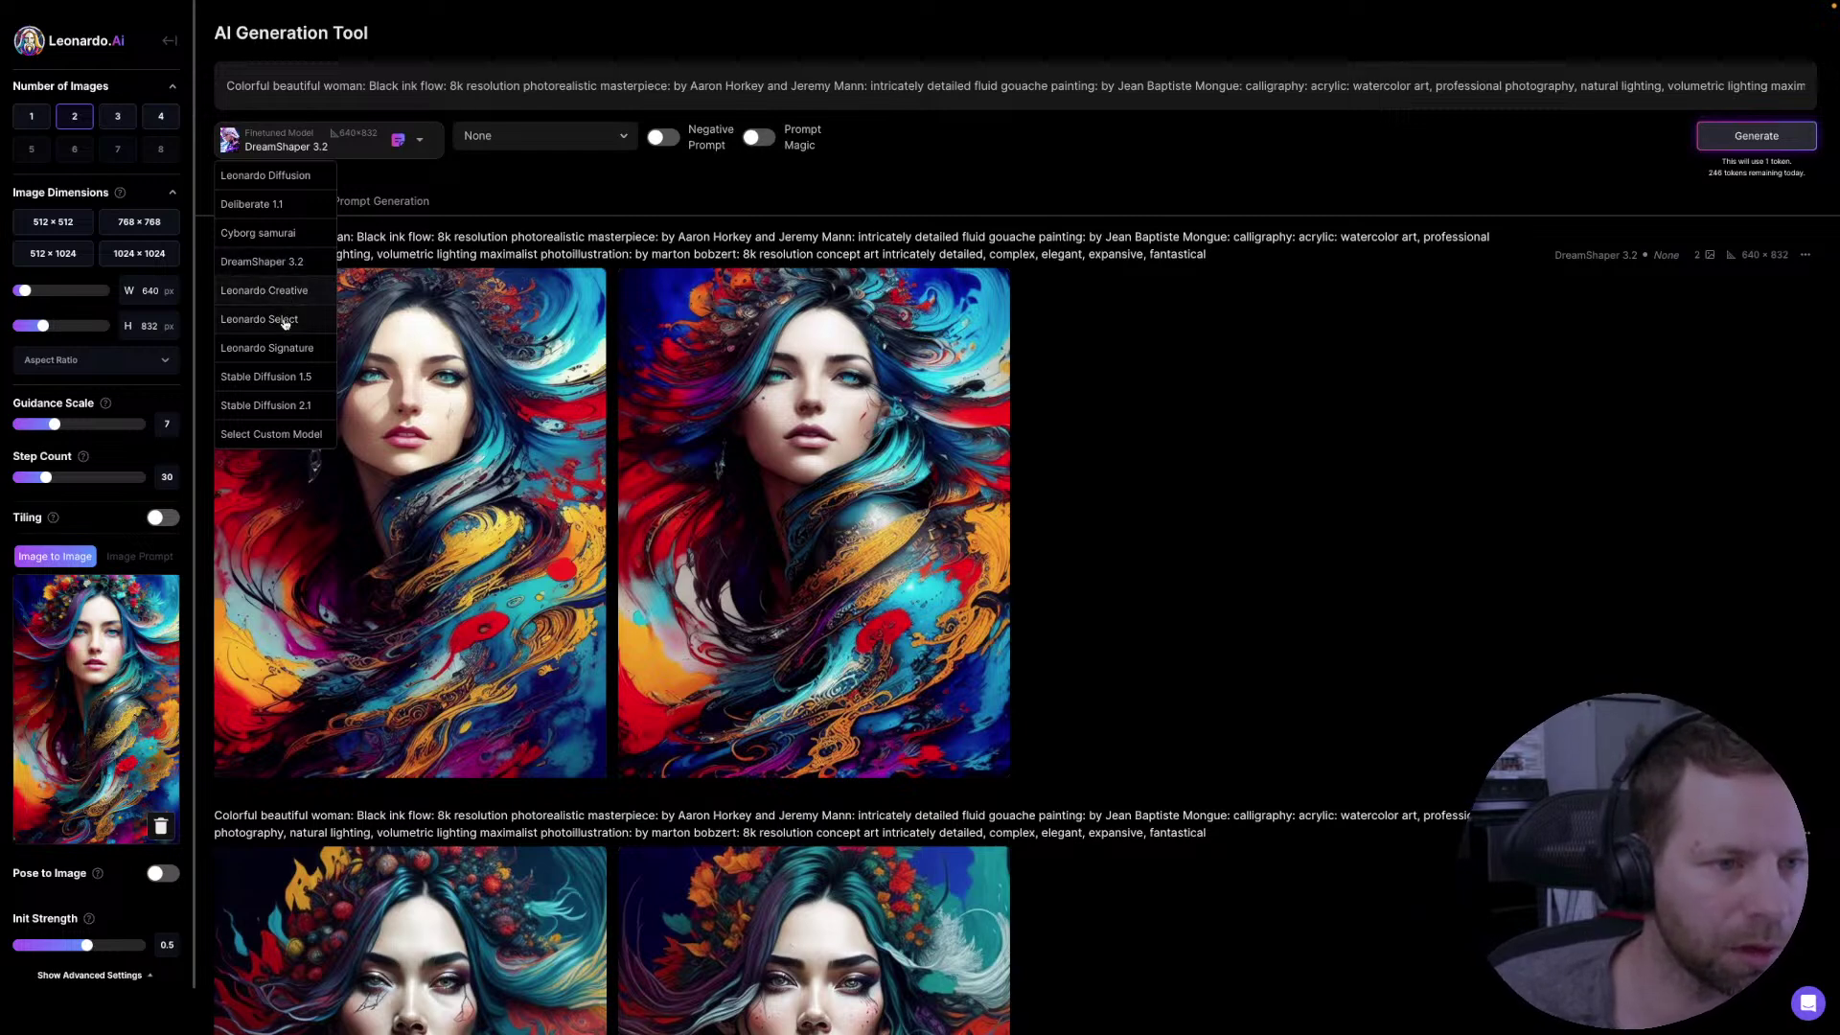
pyautogui.click(251, 205)
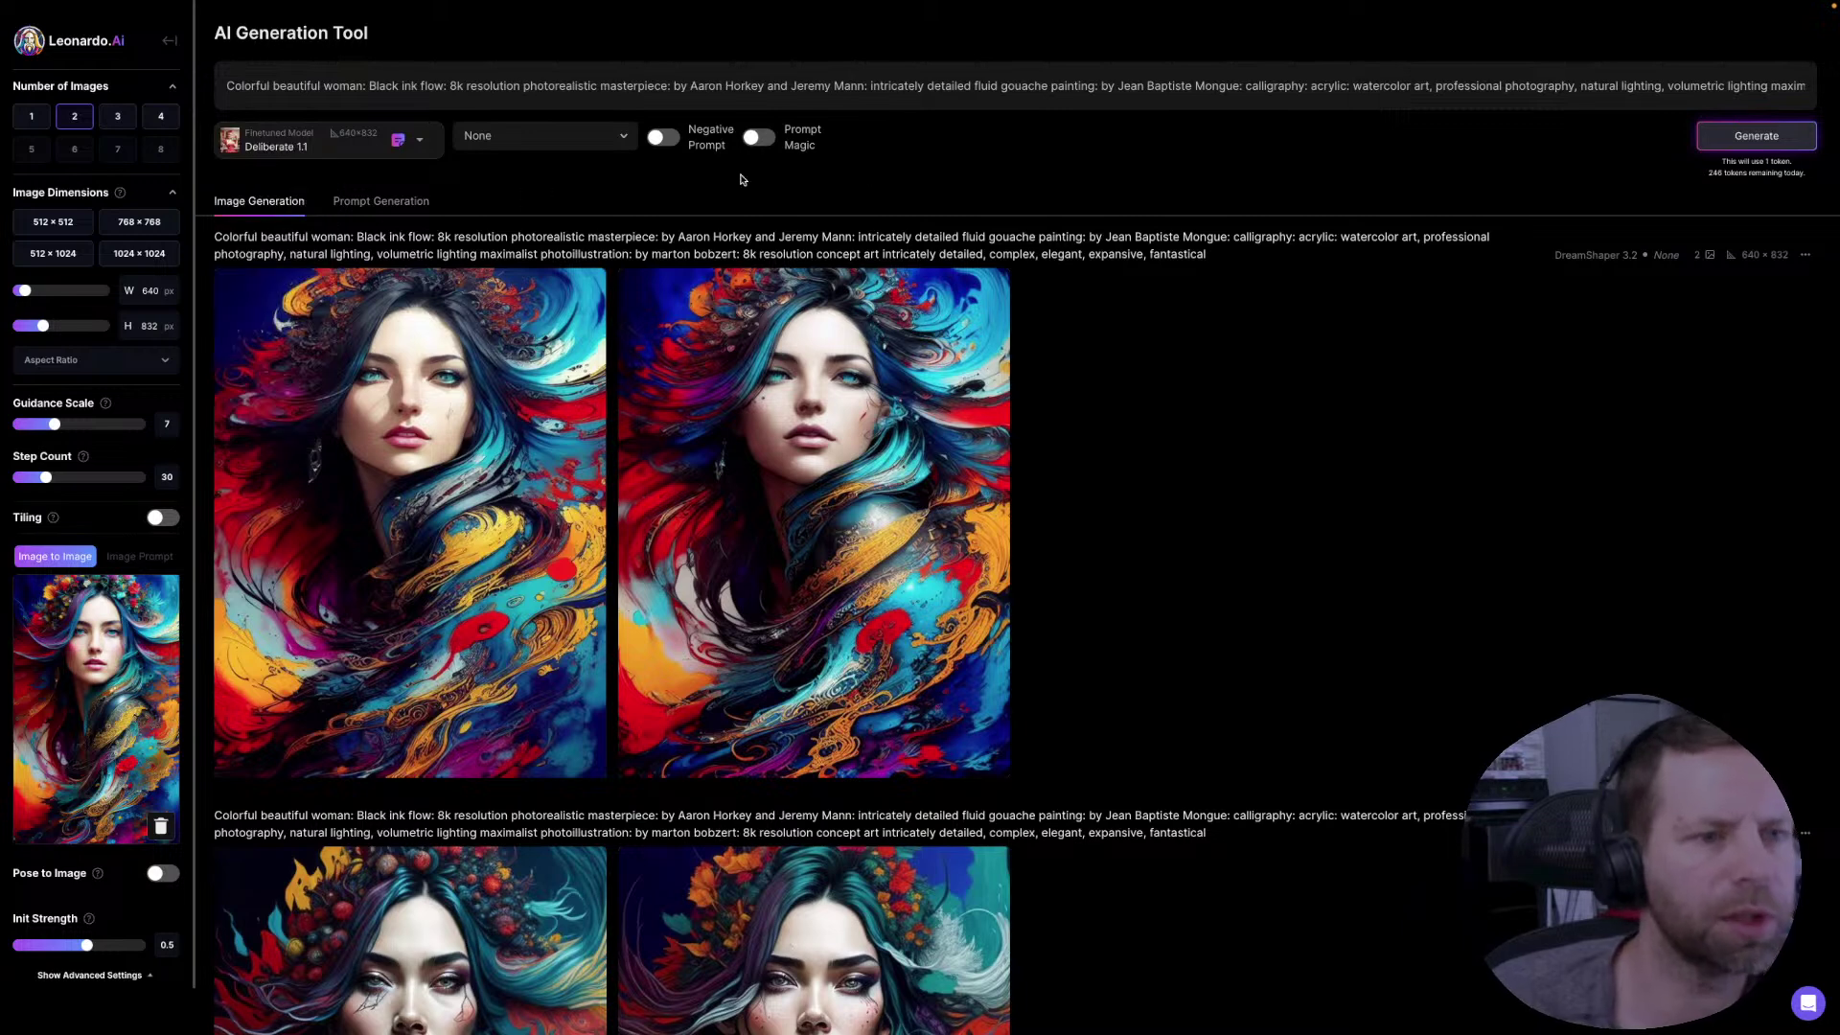
pyautogui.click(1749, 139)
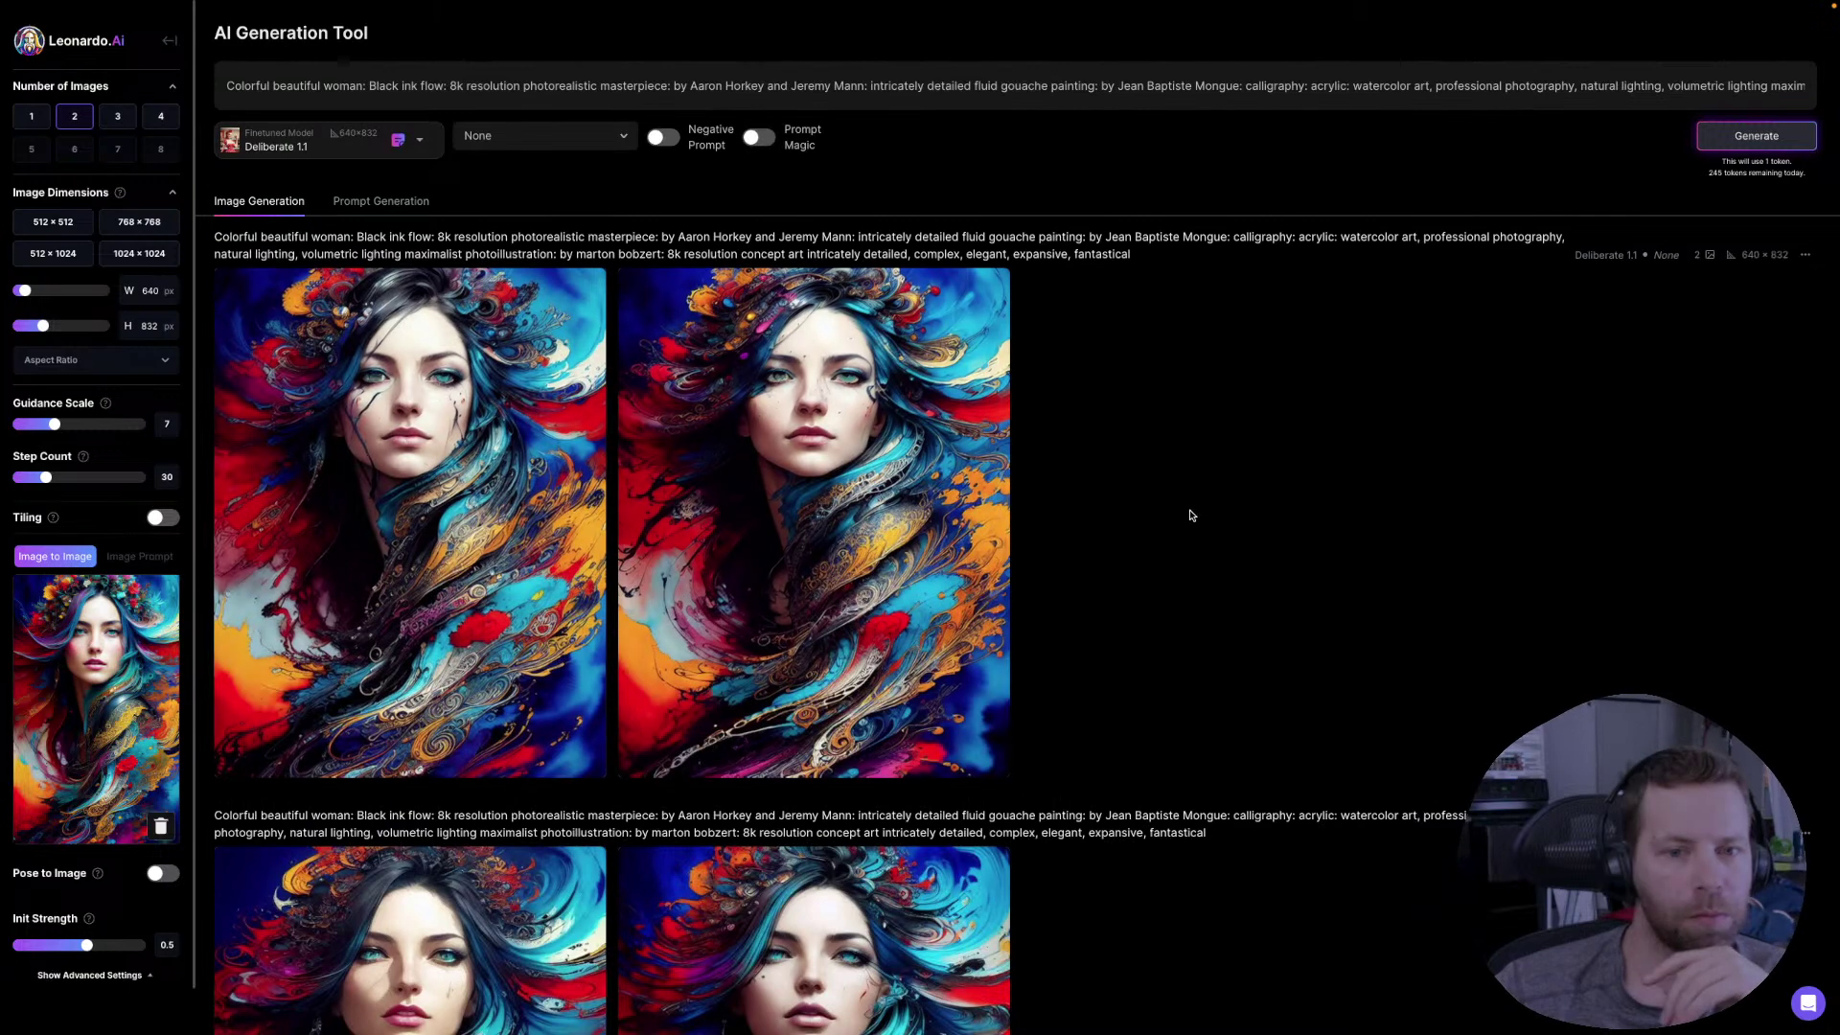
# - Compare the Deliberate 1.1, DreamShaper 3.2 and Leonardo Diffusion variations in the generation history
pyautogui.scroll(-1, 1193, 515)
pyautogui.scroll(-1, 1194, 515)
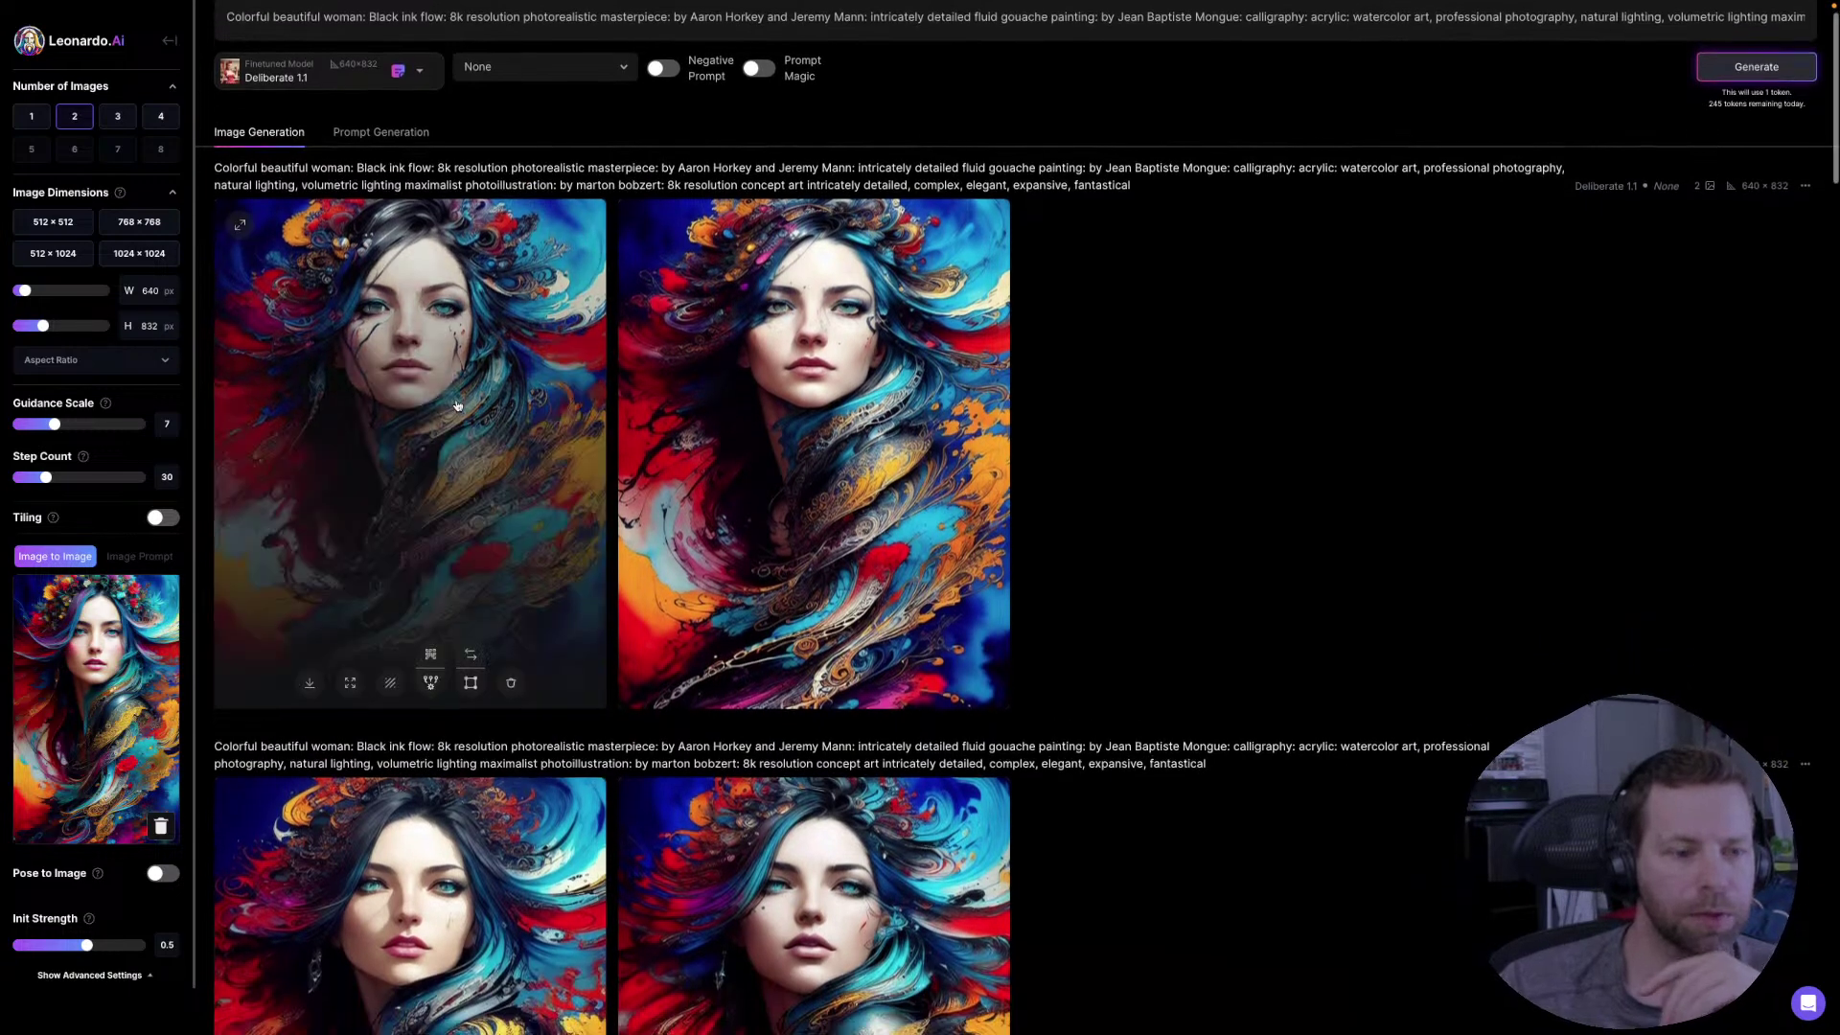
pyautogui.scroll(-3, 457, 404)
pyautogui.scroll(-1, 457, 404)
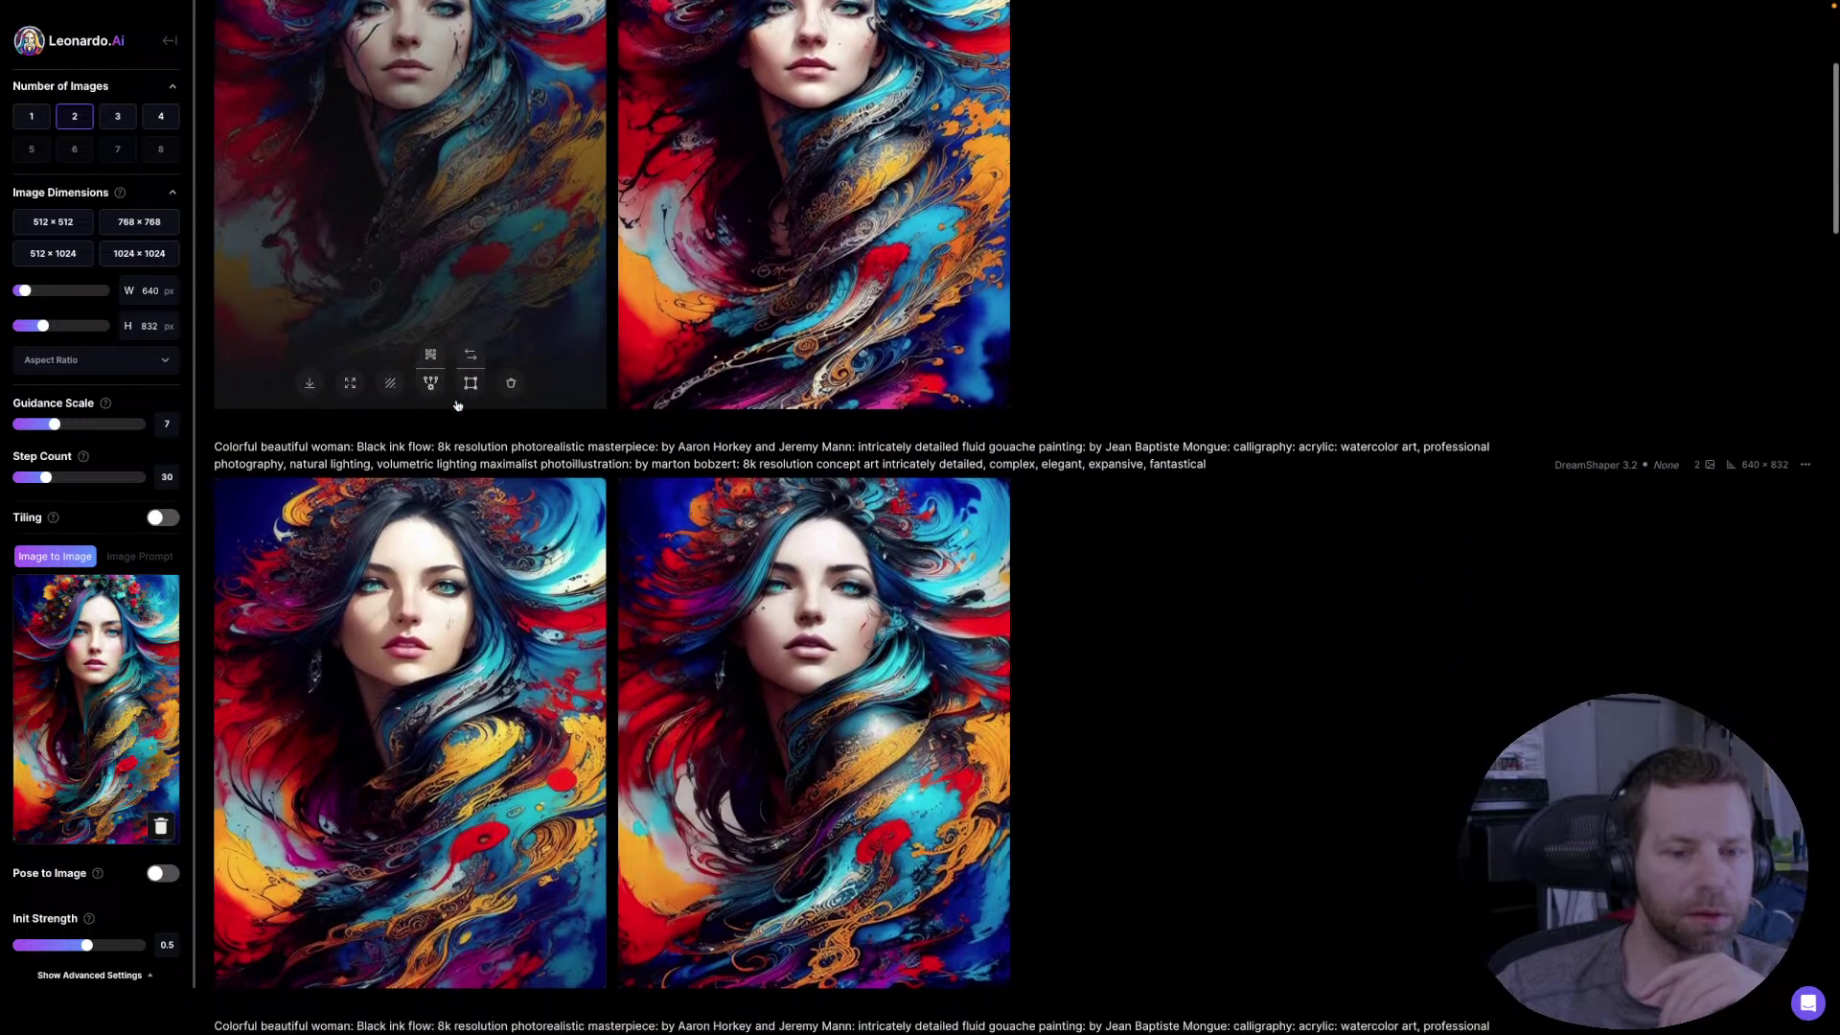
pyautogui.scroll(-10, 457, 404)
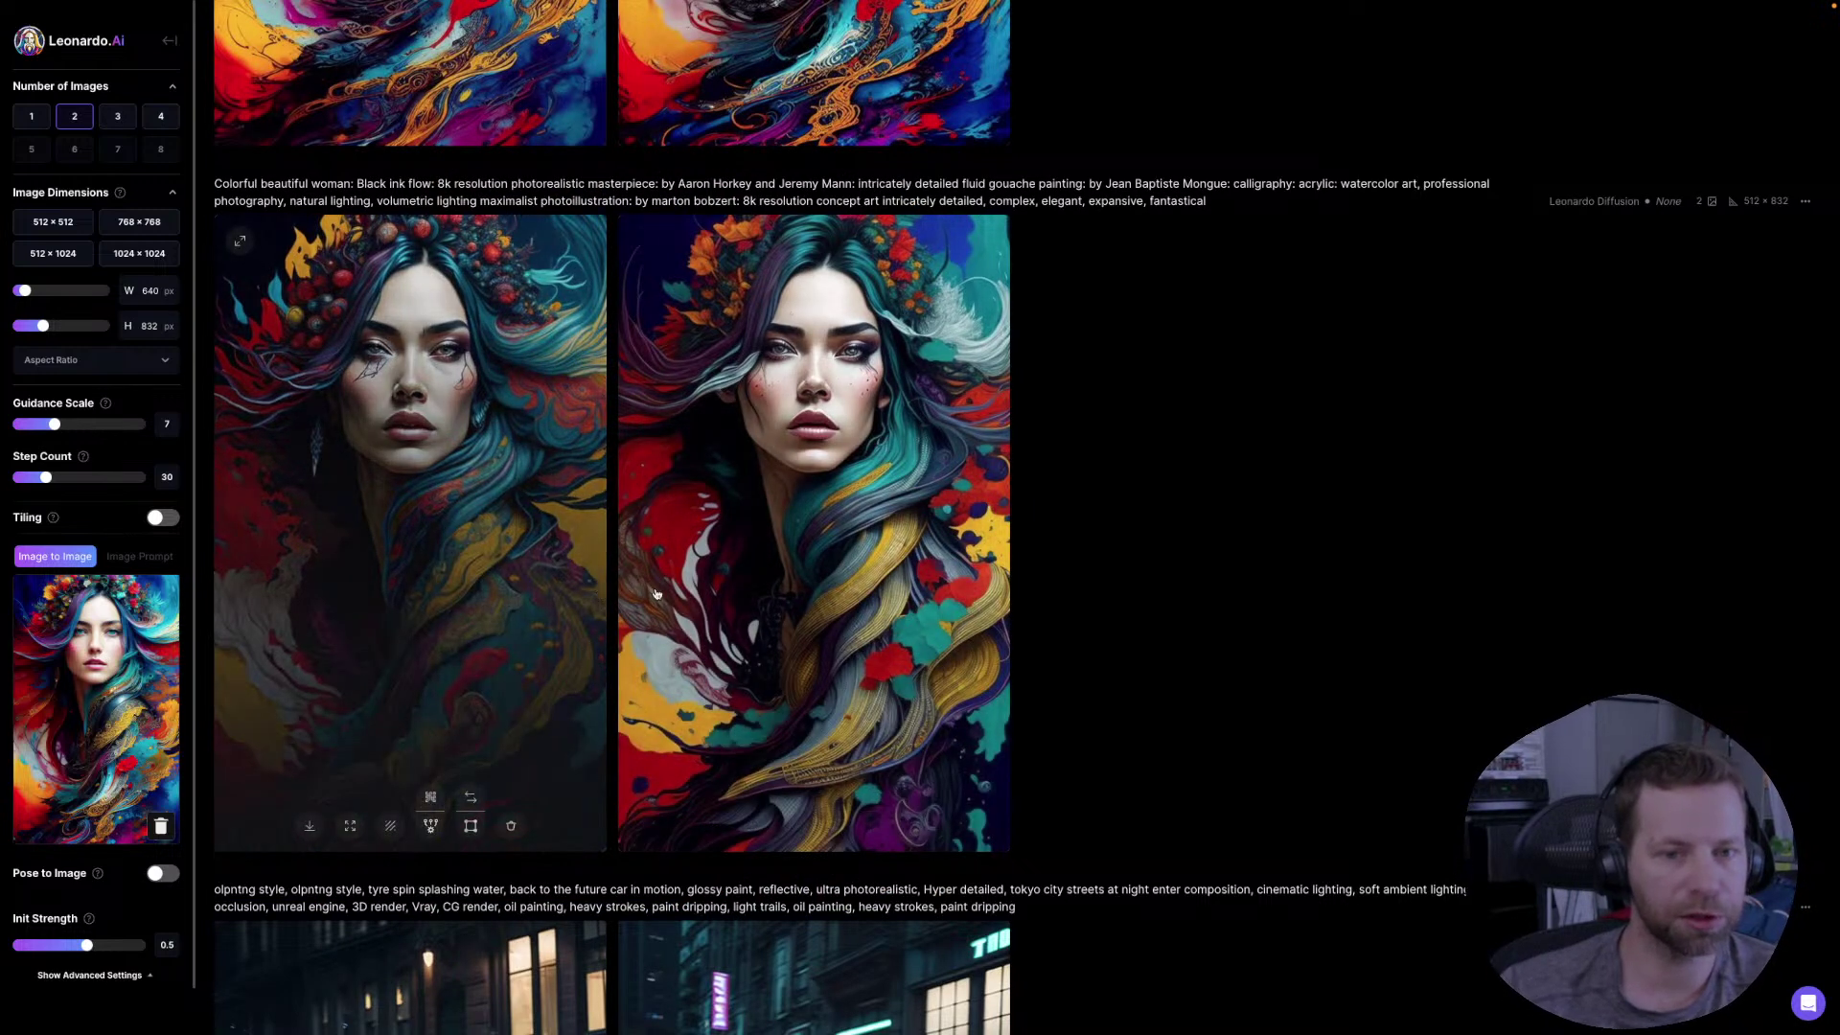
# - Open the Deliberate 1.1 results at full size and alternate between the two images to compare them
pyautogui.scroll(10, 476, 490)
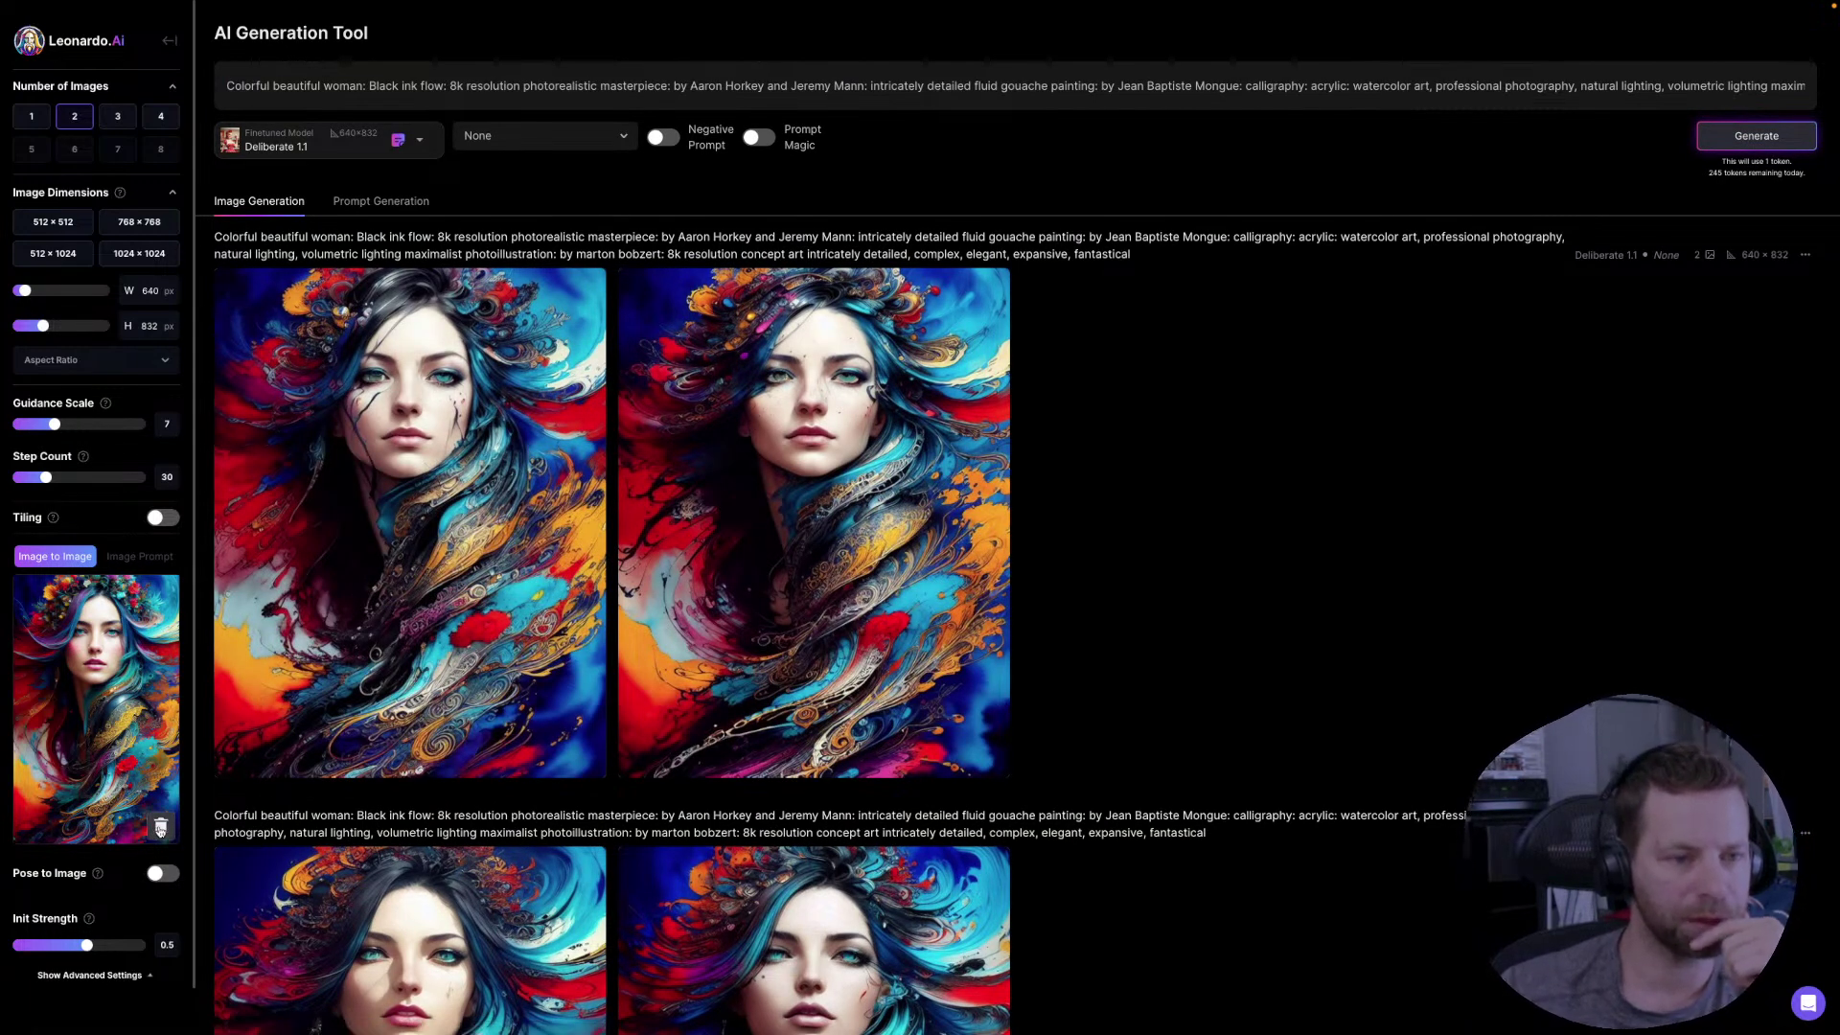
pyautogui.click(556, 499)
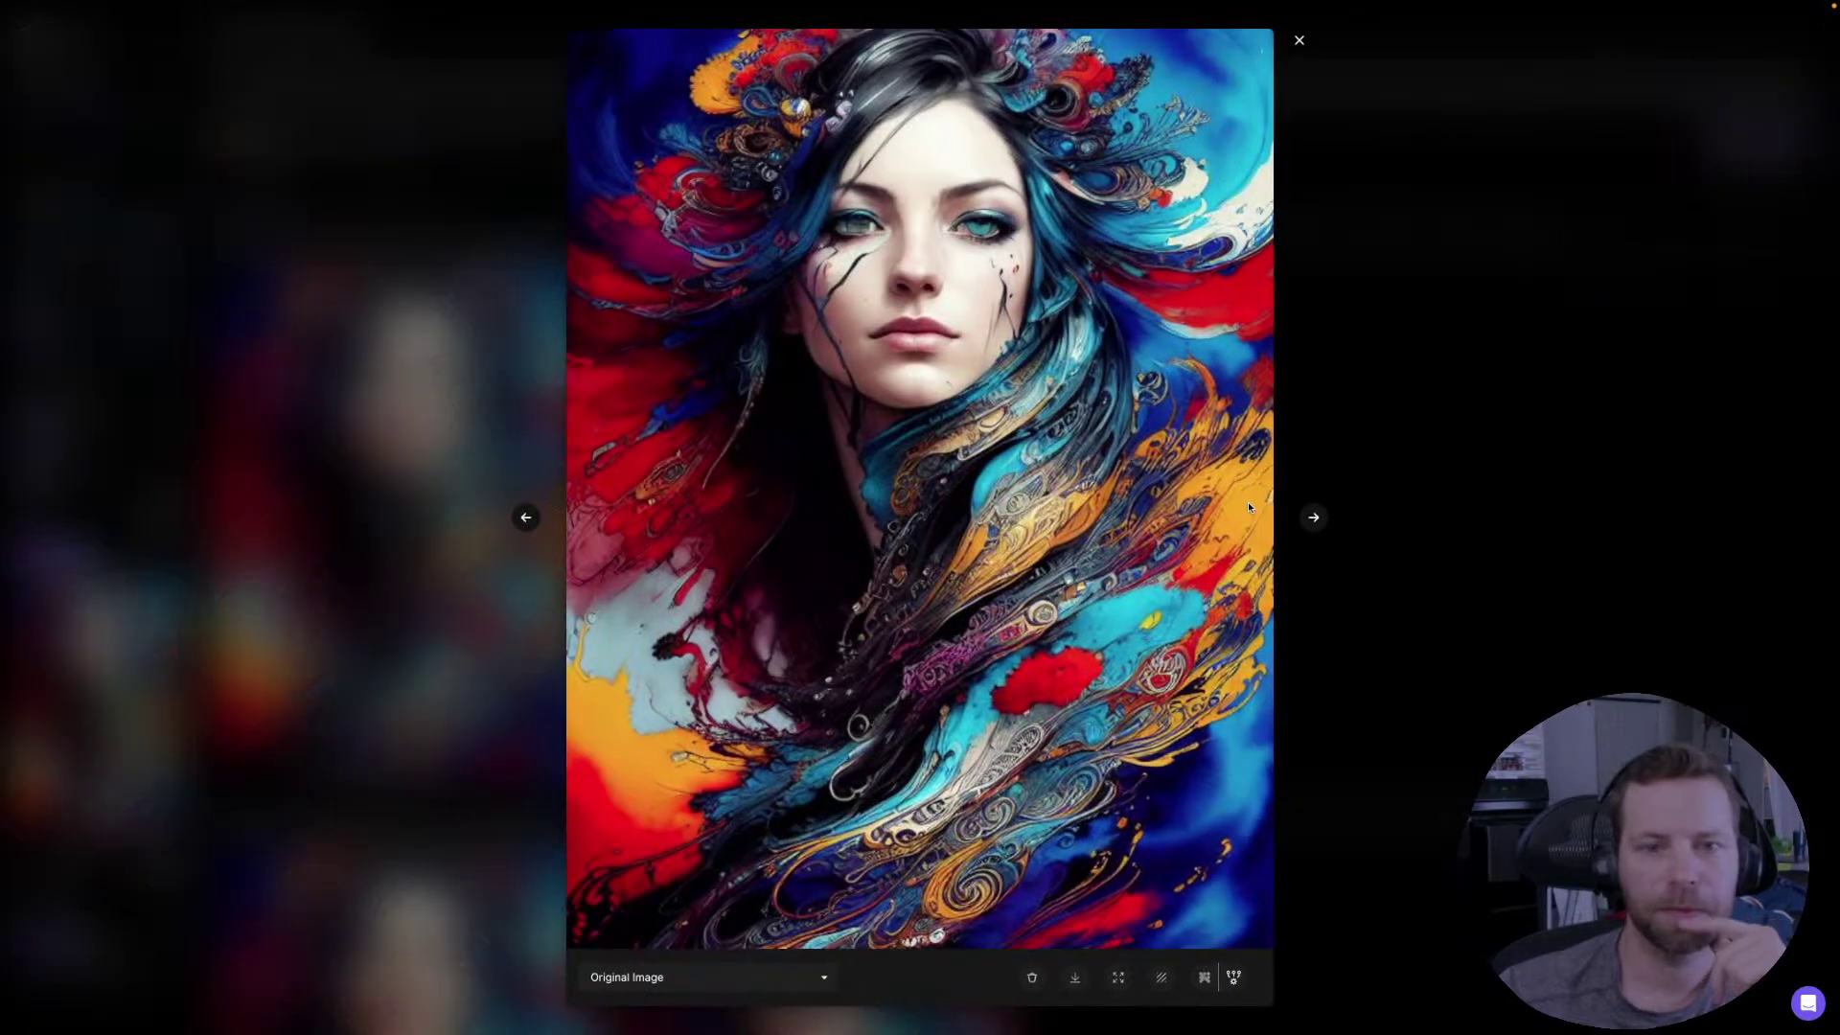
pyautogui.click(1312, 518)
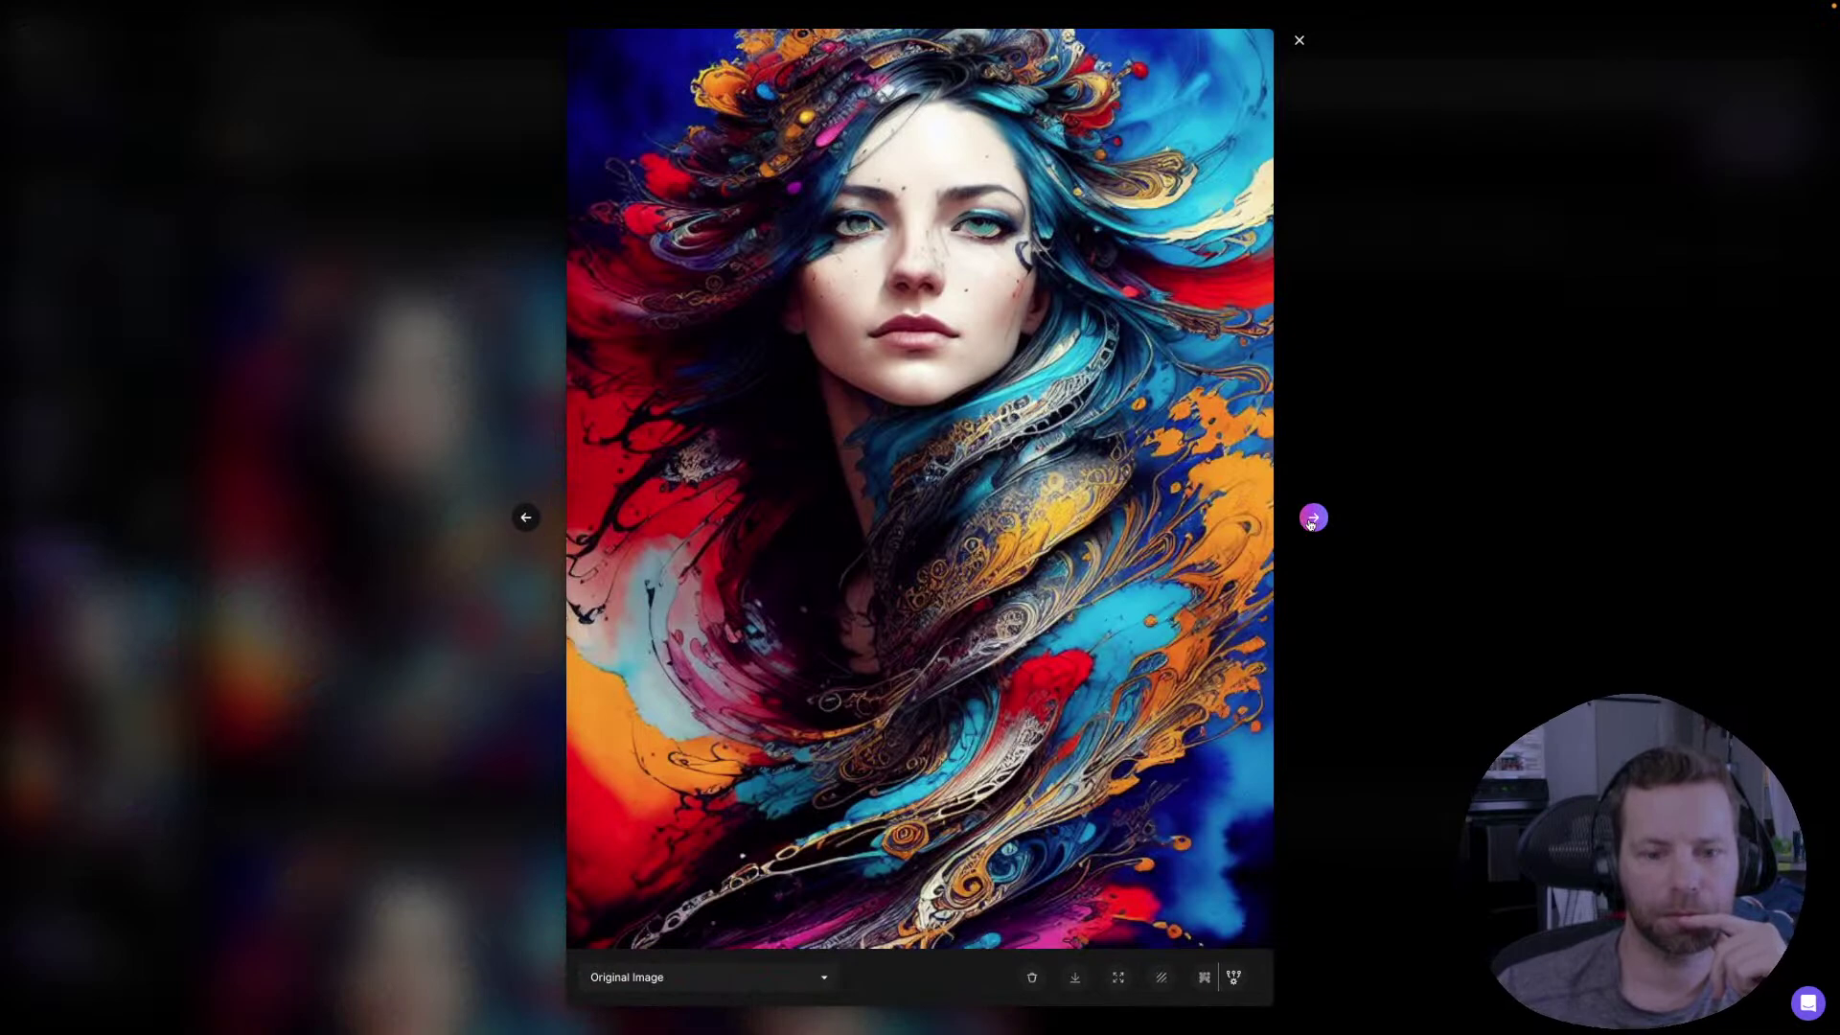
pyautogui.click(1312, 518)
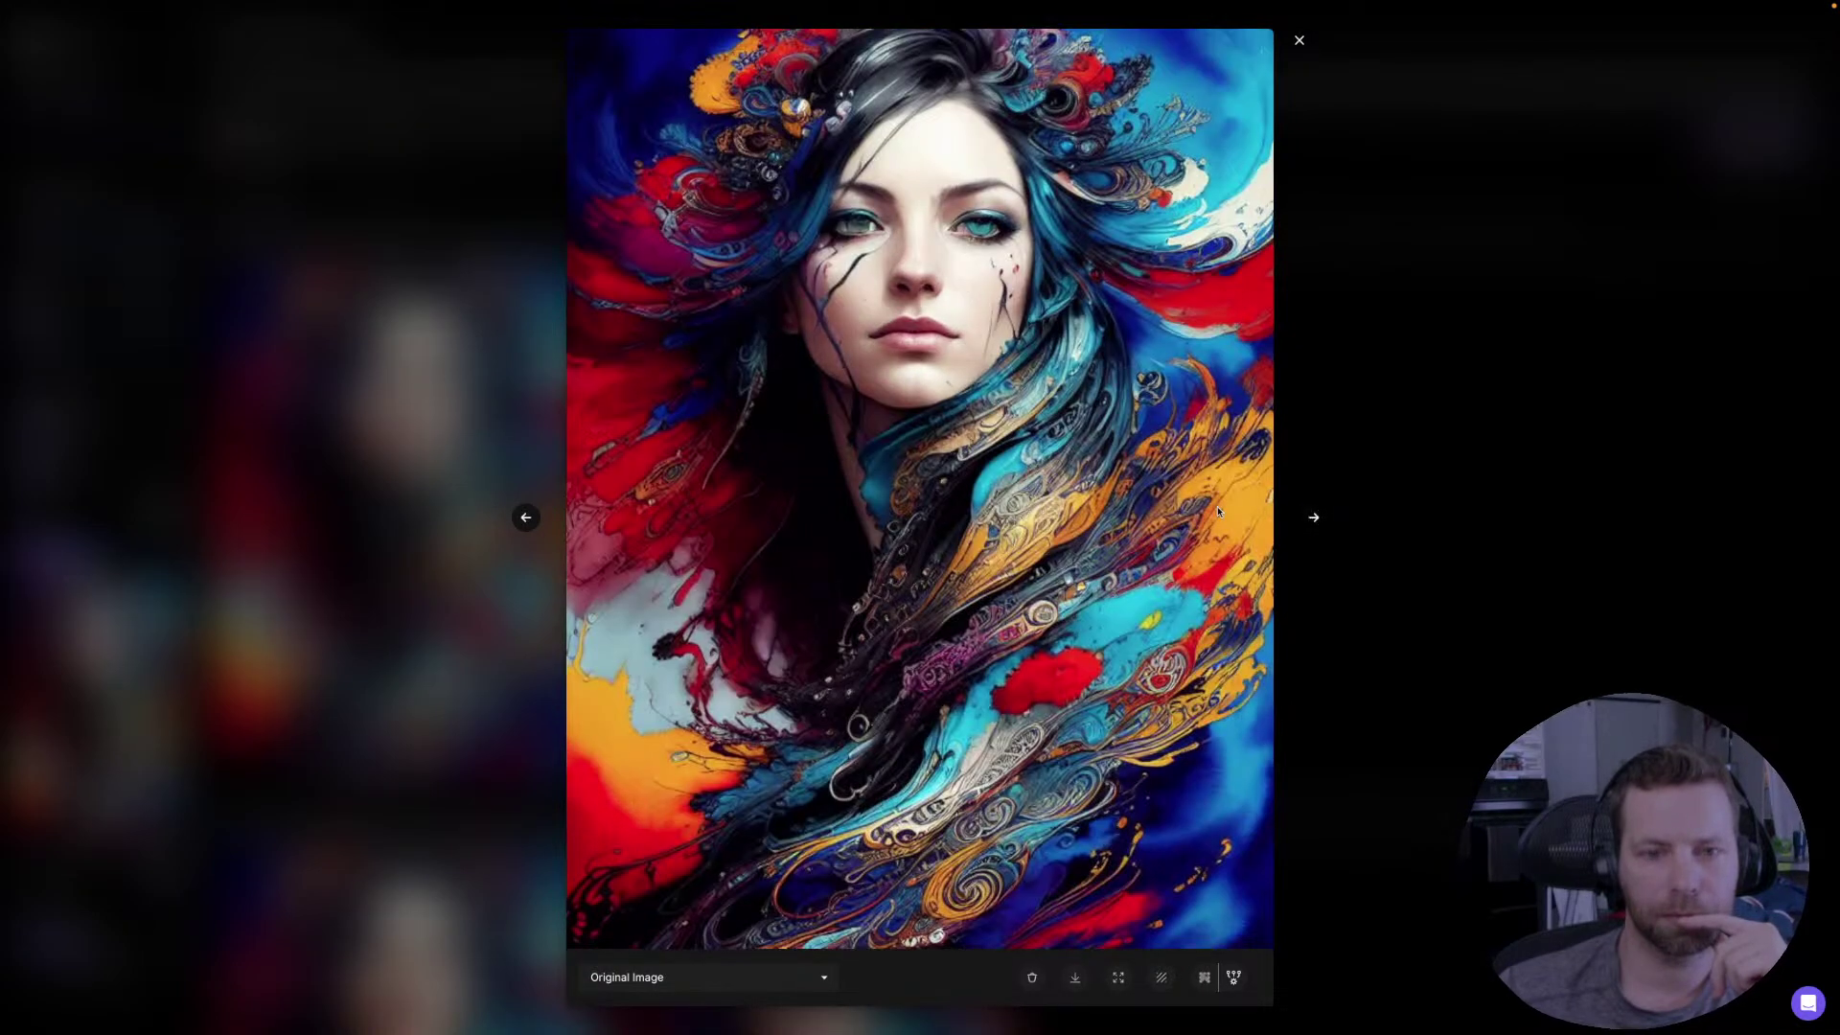
pyautogui.click(1300, 40)
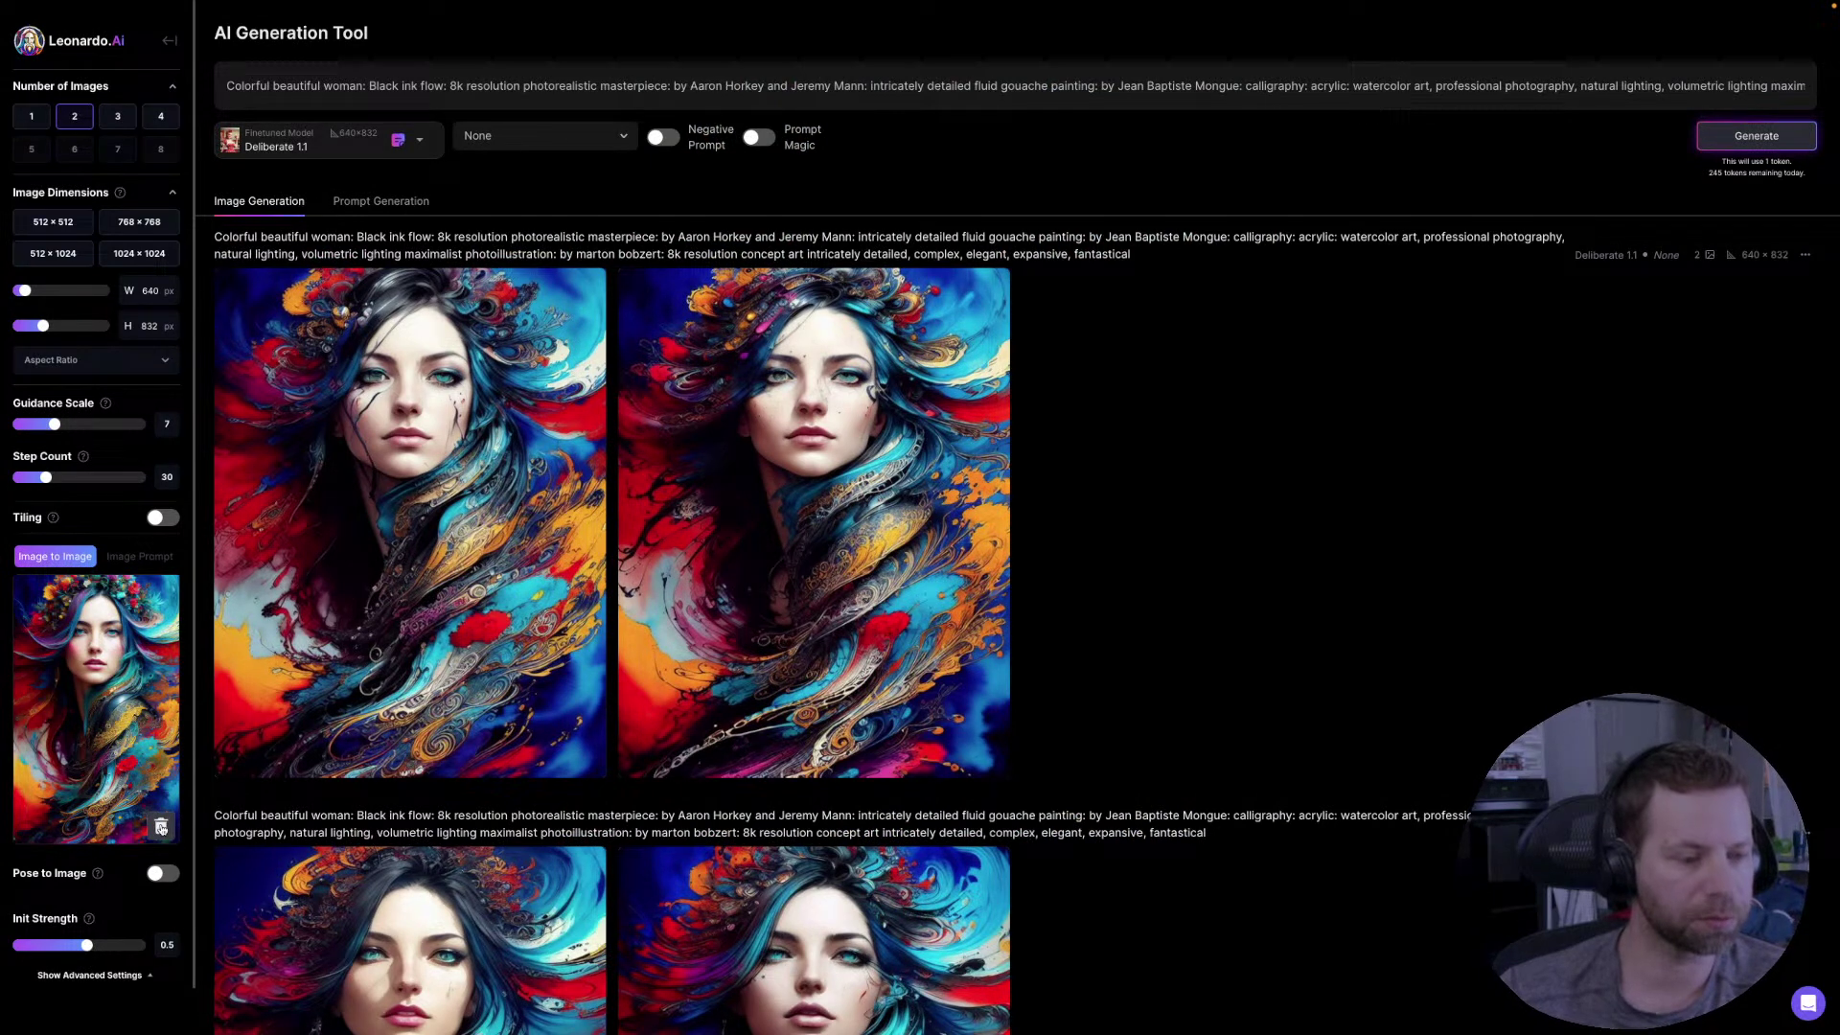
# - Remove the image-to-image source picture and switch the finetuned model to Leonardo Diffusion
pyautogui.moveTo(100, 877)
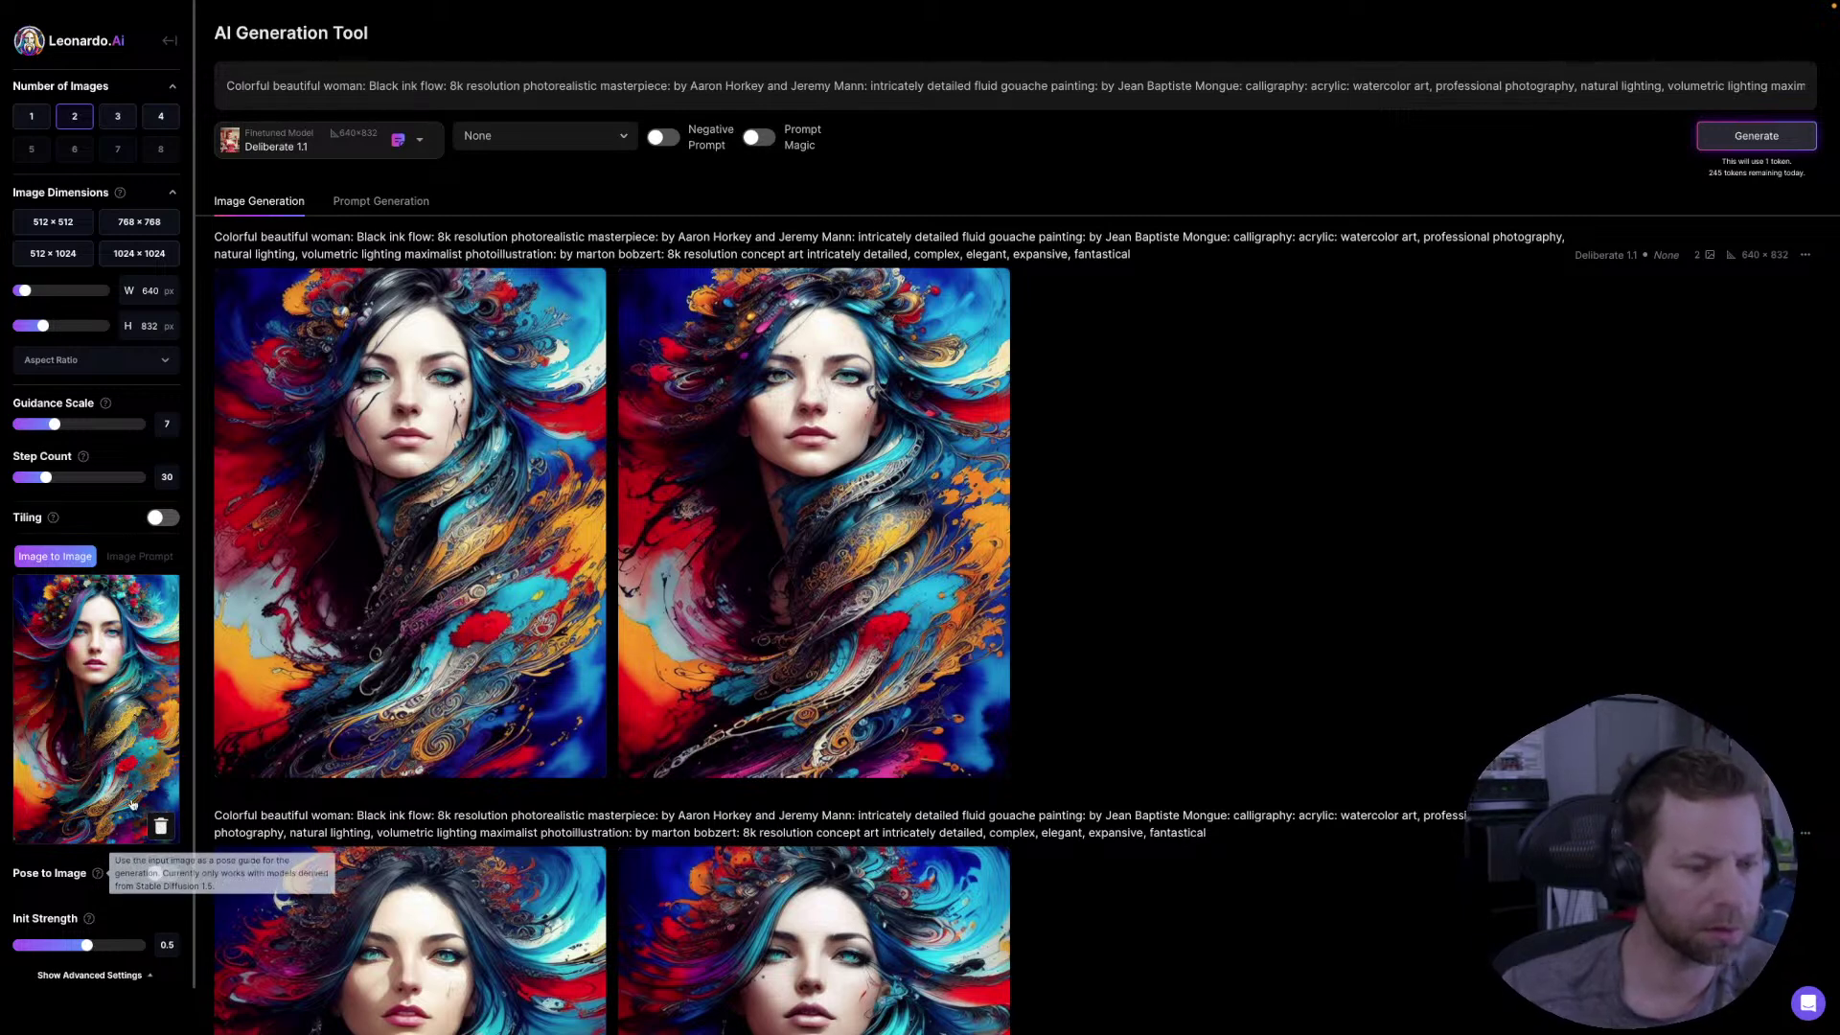
pyautogui.click(161, 826)
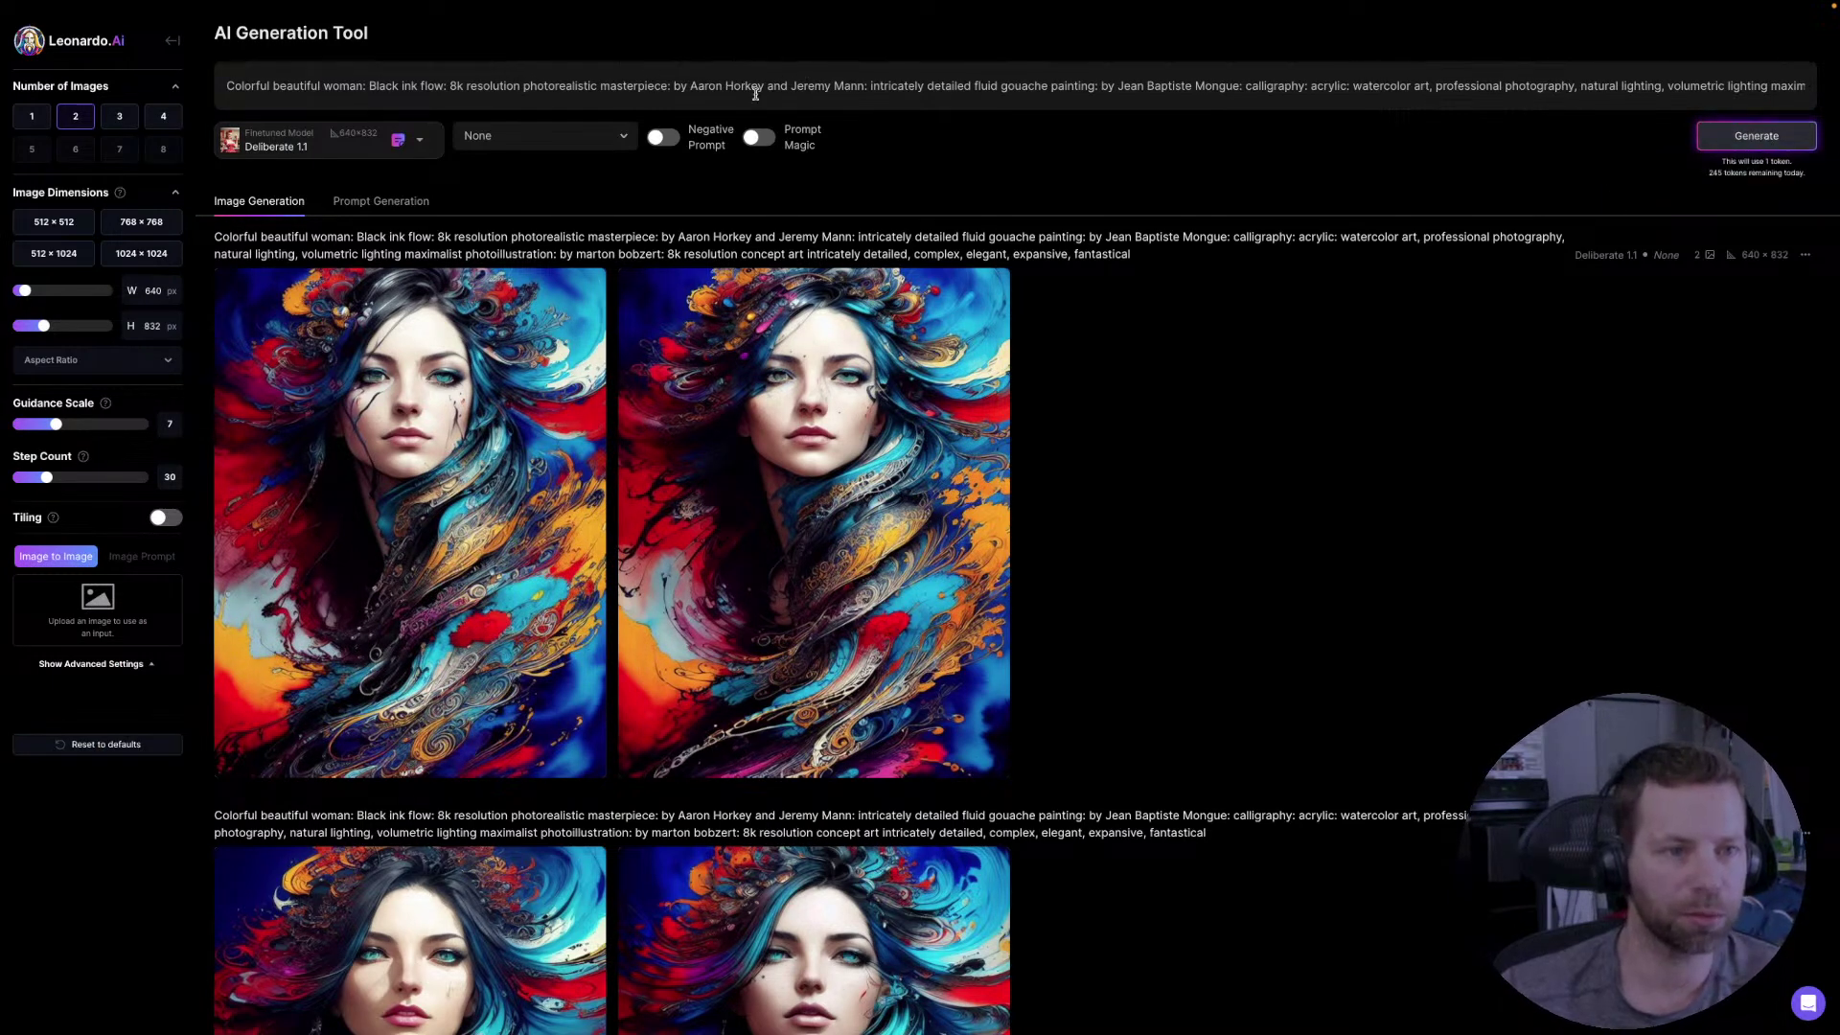
pyautogui.click(420, 141)
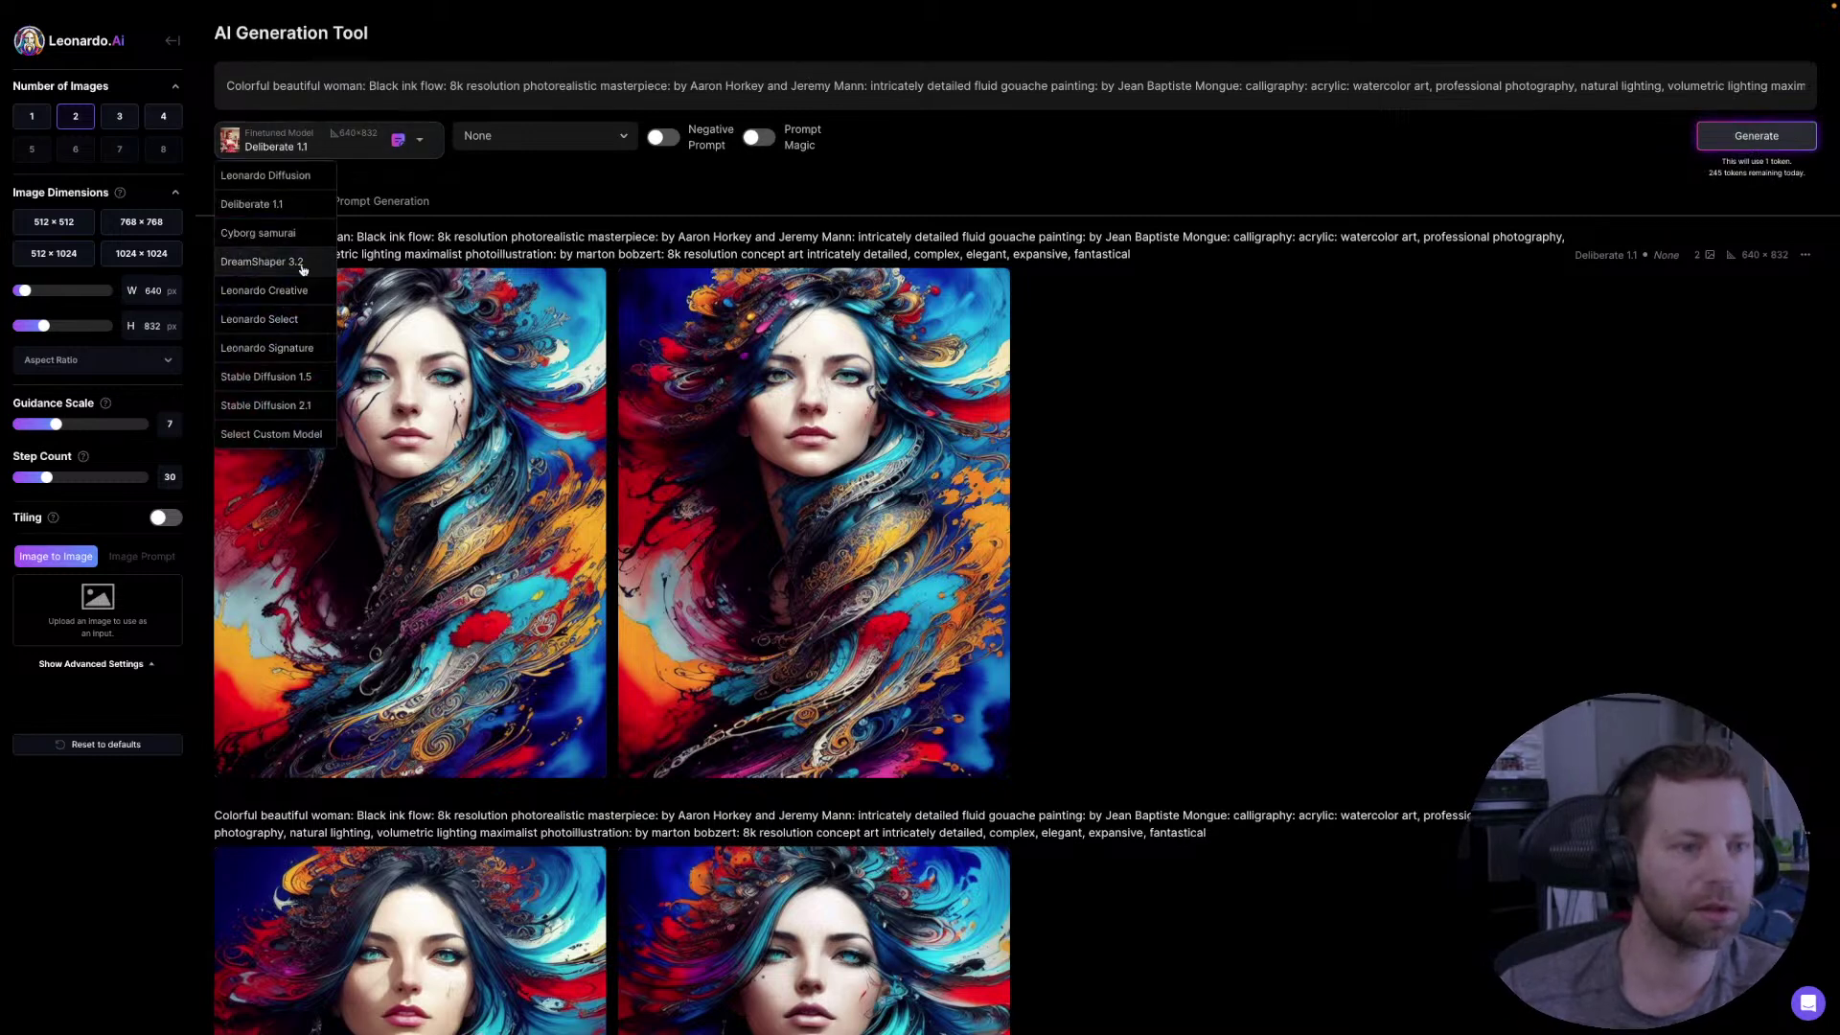
pyautogui.click(283, 182)
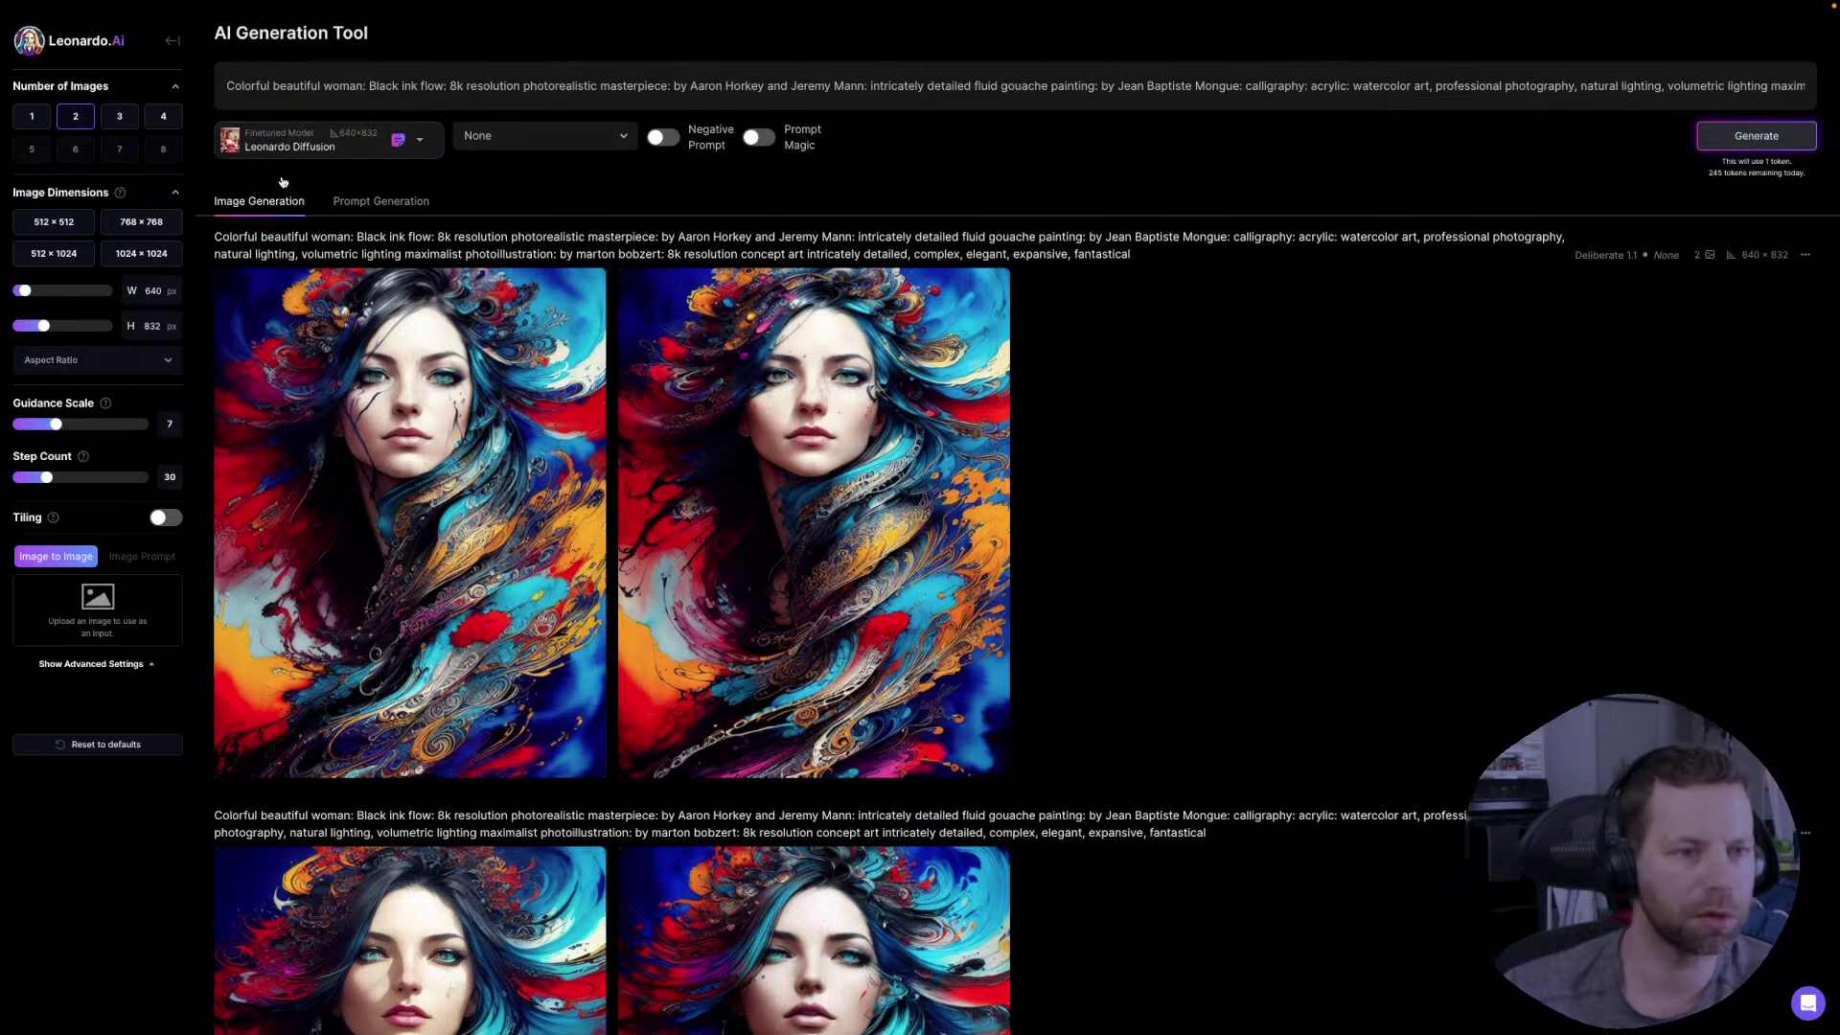
# - Generate two images from the colorful woman prompt alone with Leonardo Diffusion at 640 × 832
pyautogui.scroll(-1, 1234, 476)
pyautogui.scroll(-2, 1235, 477)
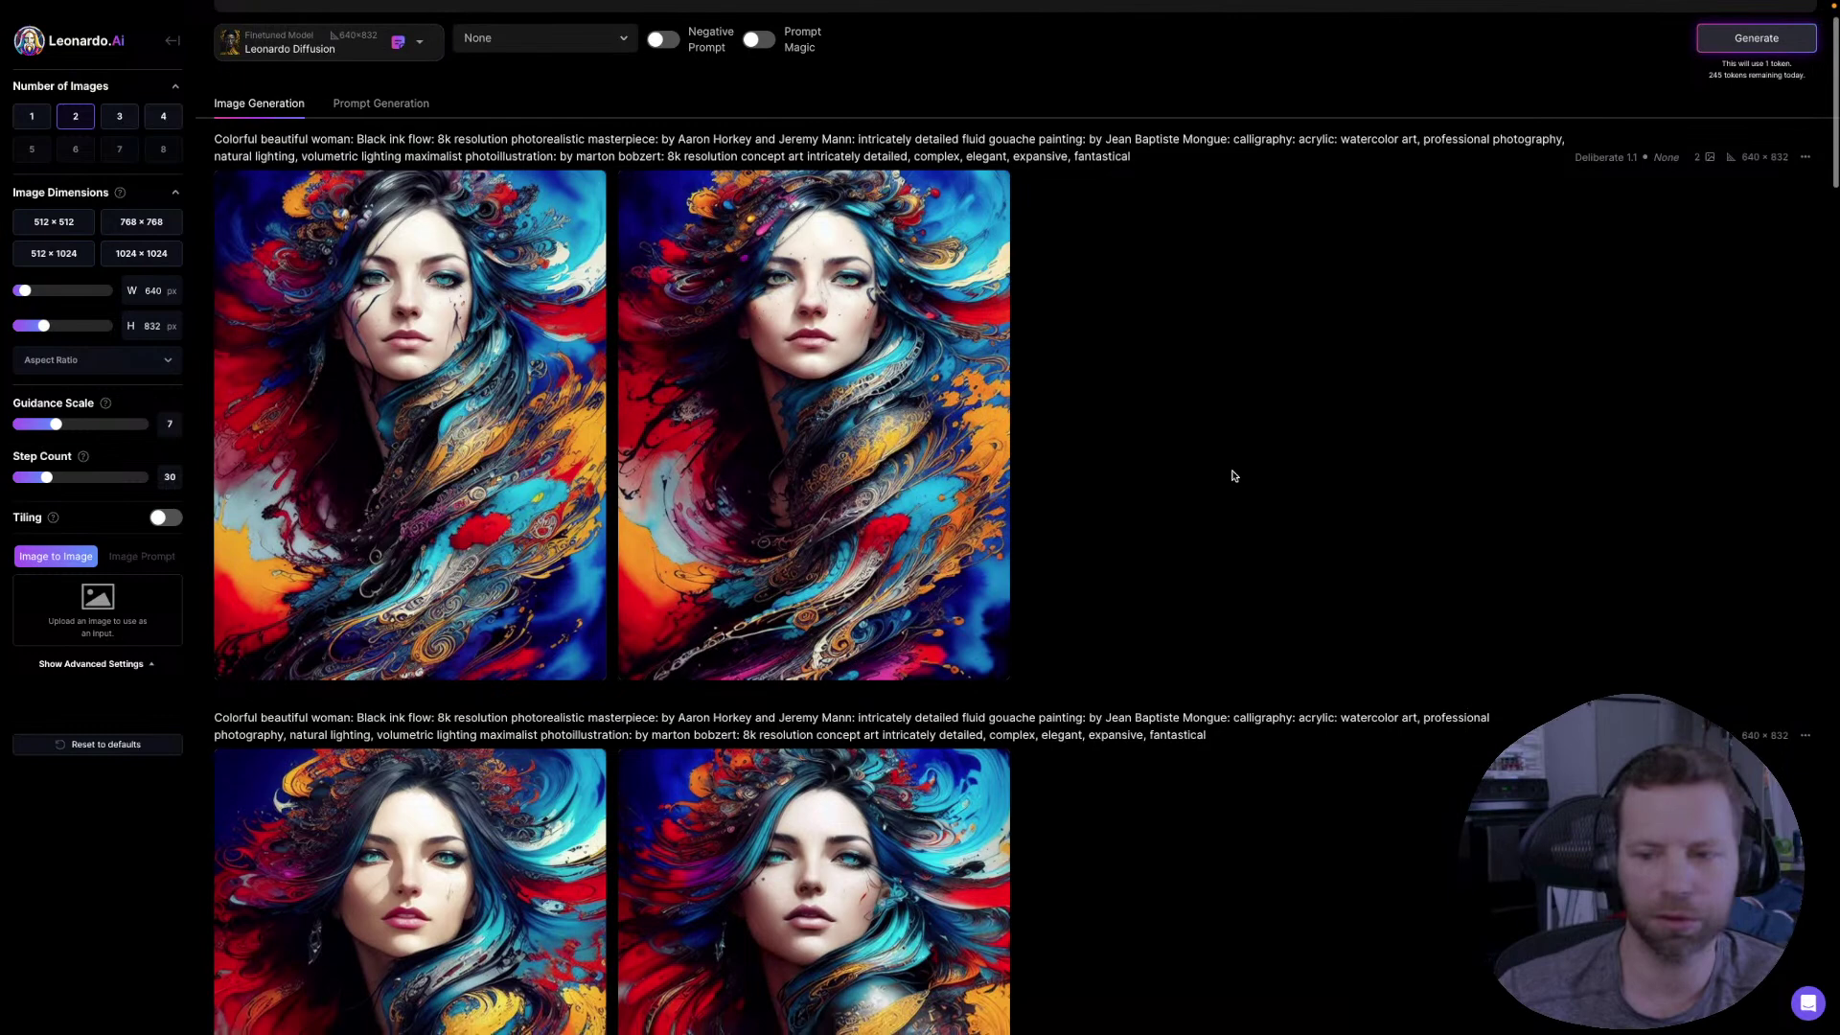
pyautogui.scroll(-10, 1234, 476)
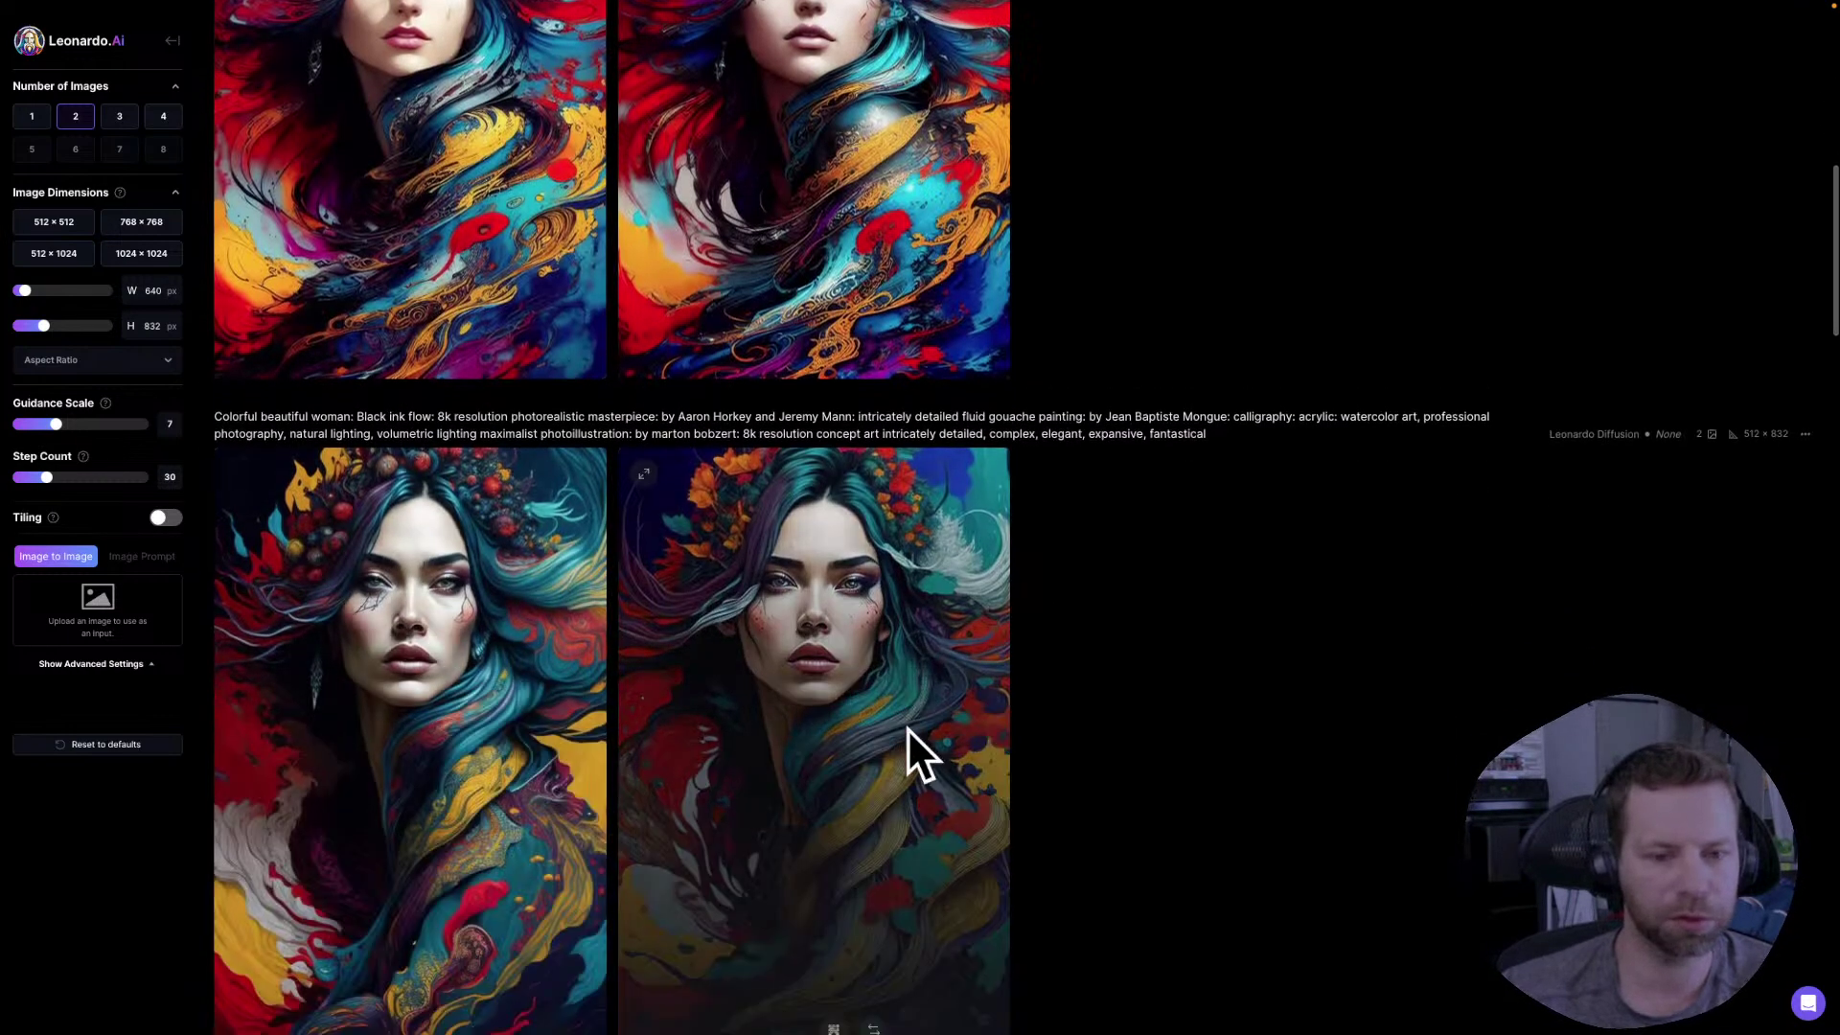
pyautogui.scroll(15, 906, 728)
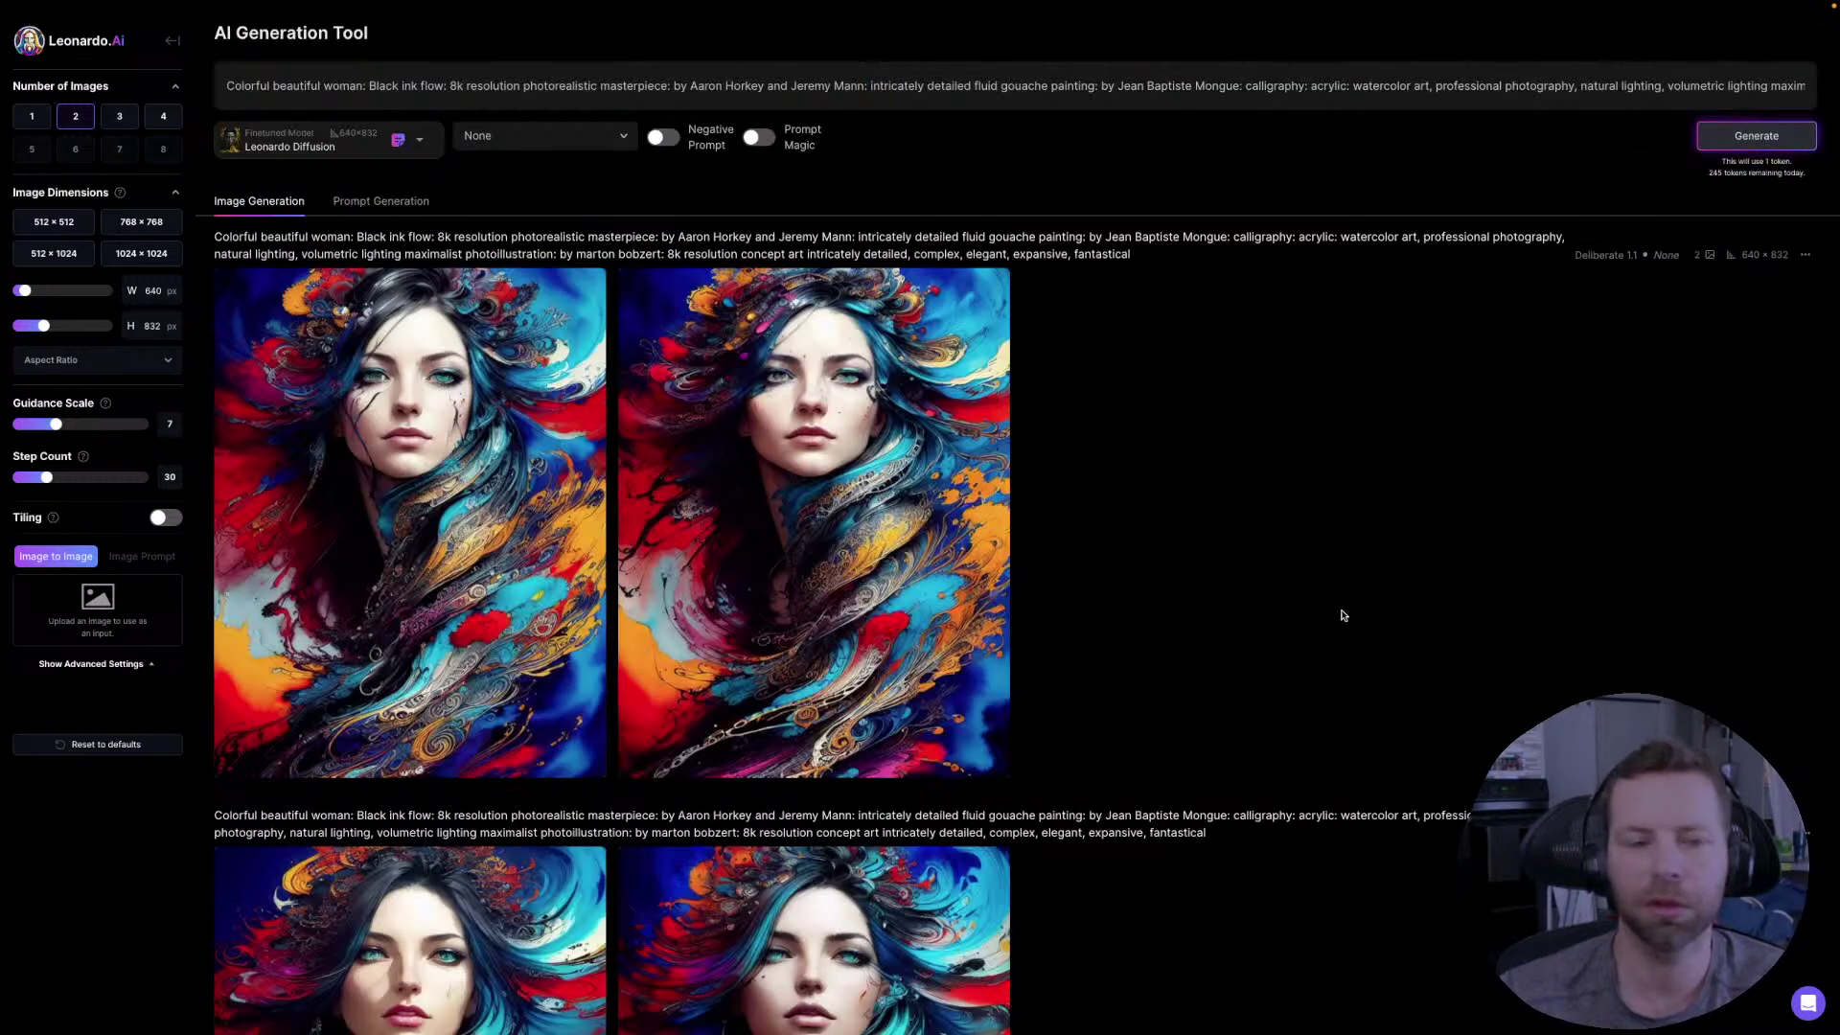
pyautogui.scroll(-7, 1335, 619)
pyautogui.scroll(-4, 611, 421)
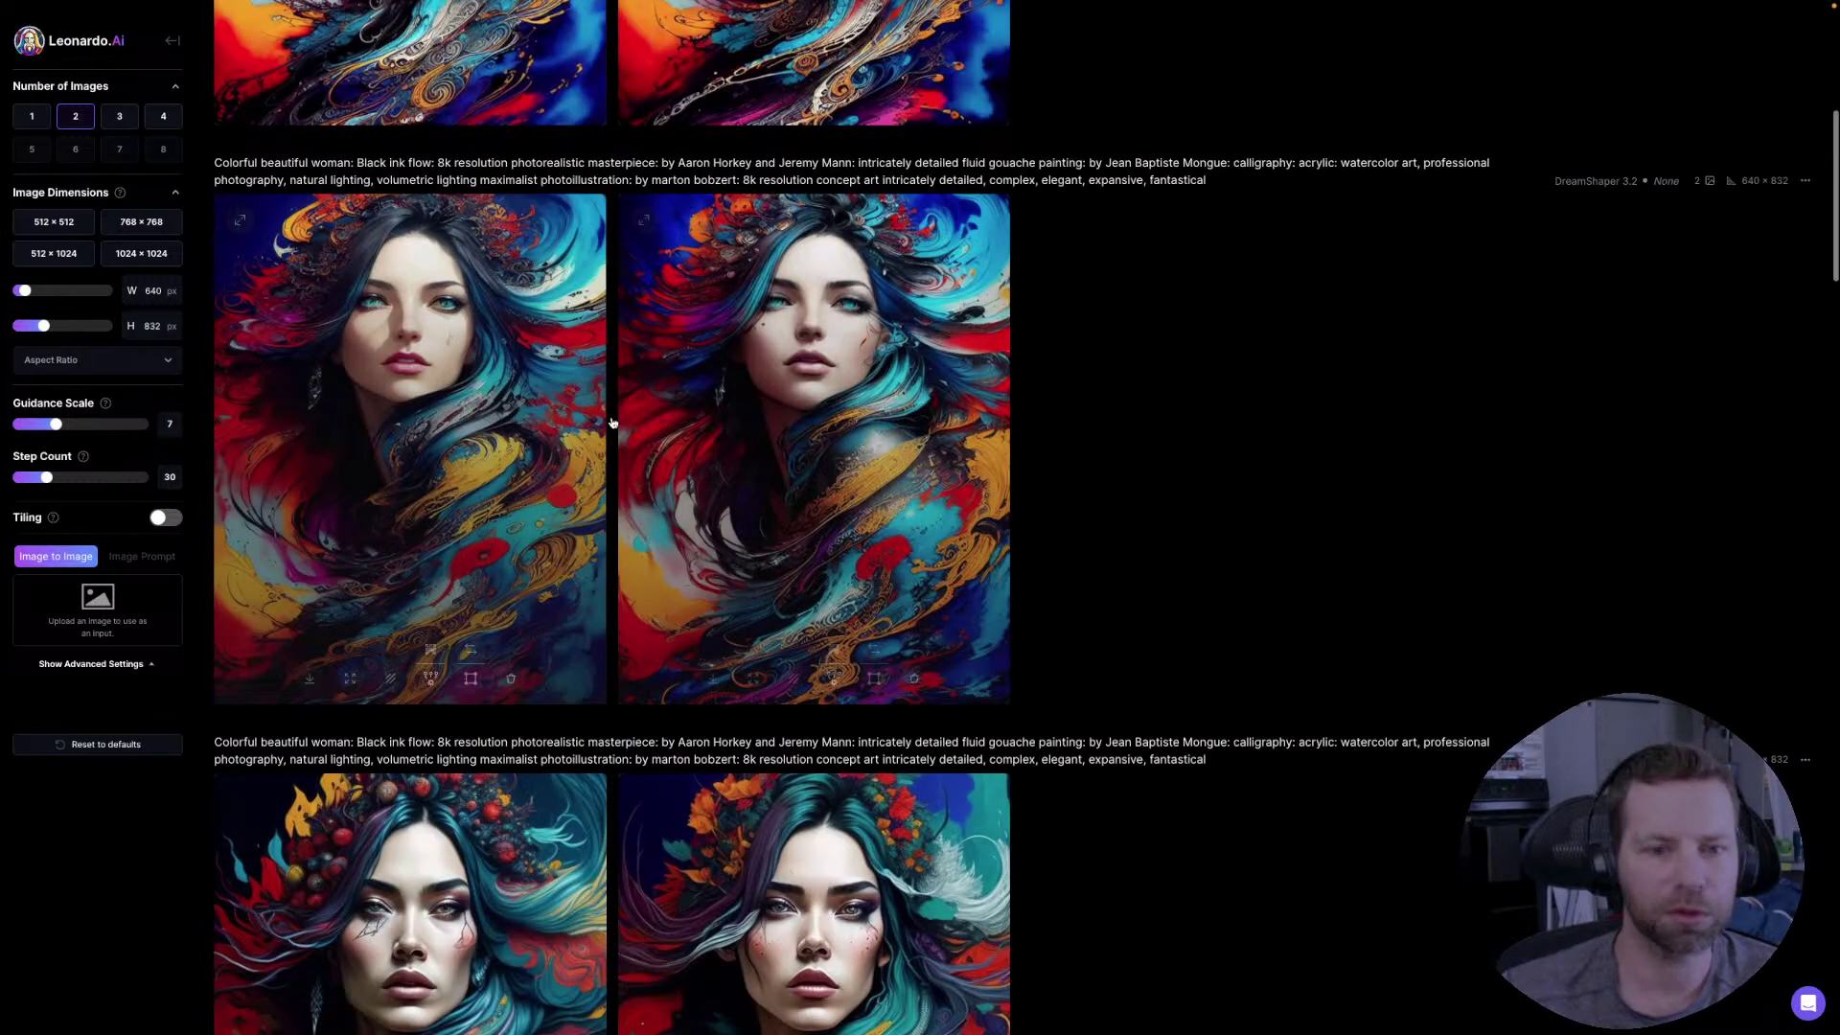
pyautogui.scroll(10, 611, 422)
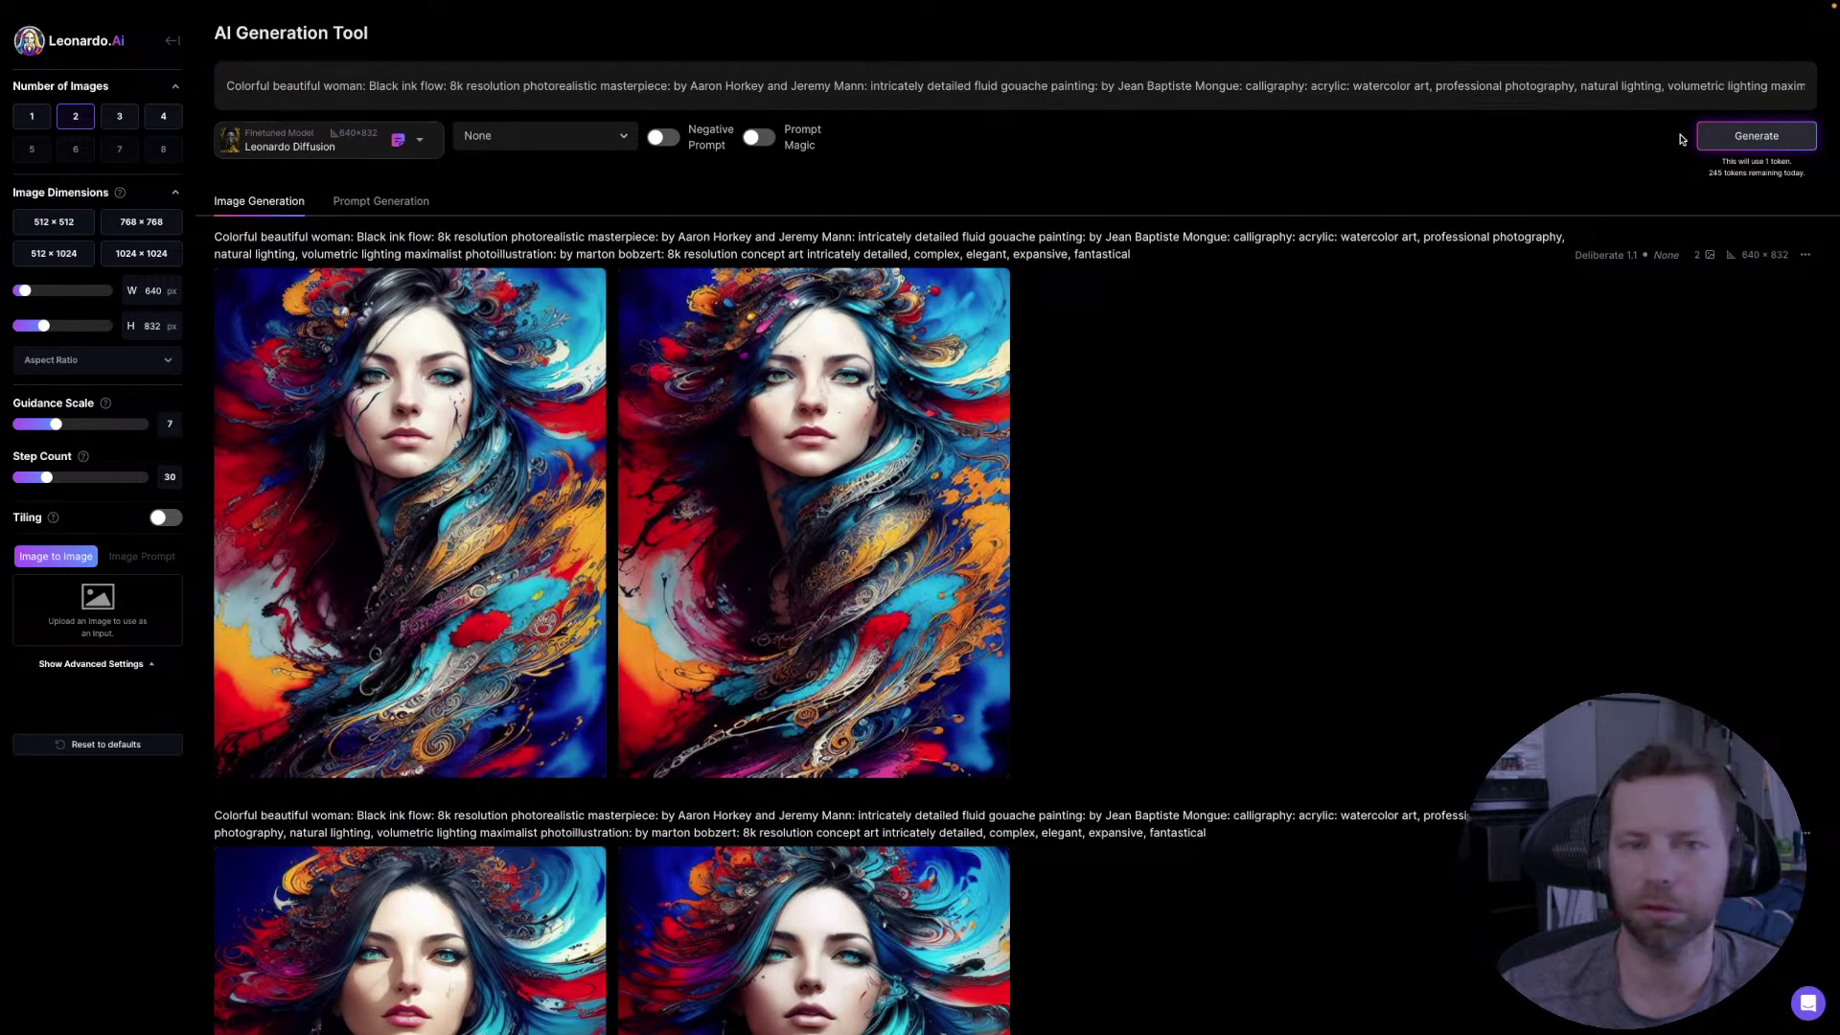
pyautogui.click(1725, 144)
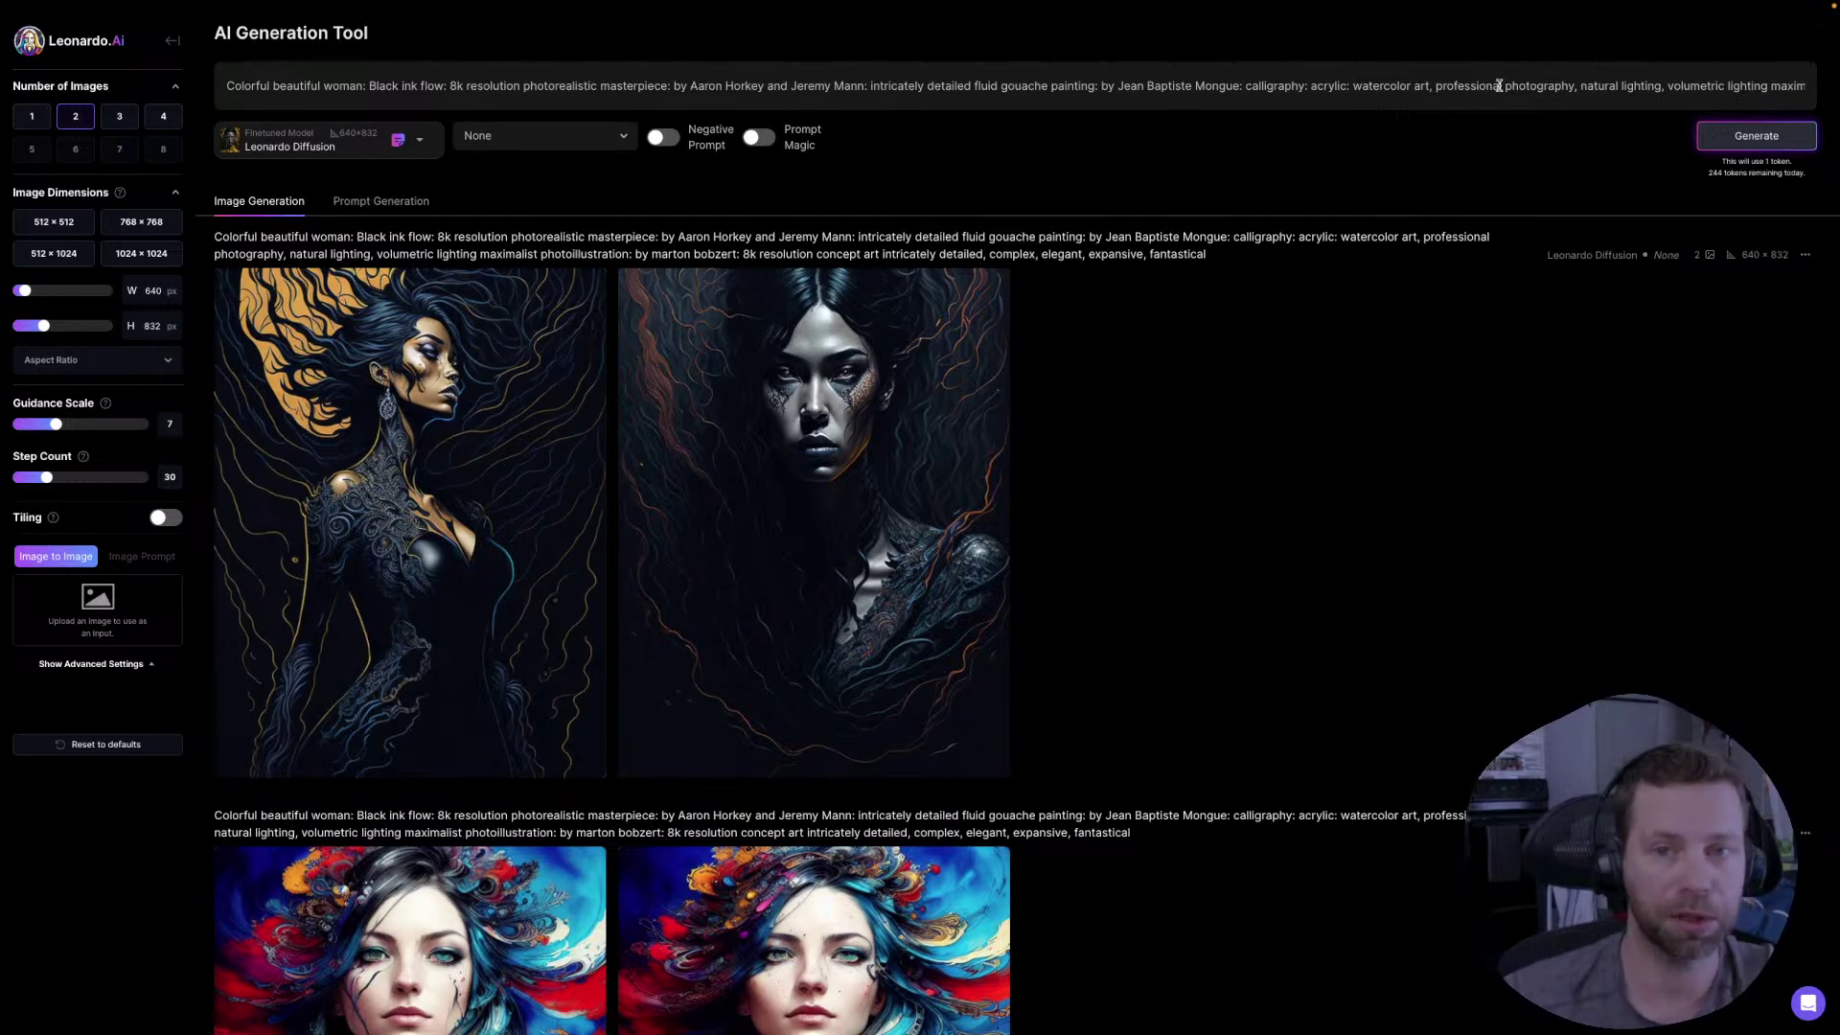
# - Compare the prompt-only Leonardo Diffusion images with the earlier image-to-image variations in the generation history
pyautogui.scroll(-2, 1197, 482)
pyautogui.scroll(-3, 515, 748)
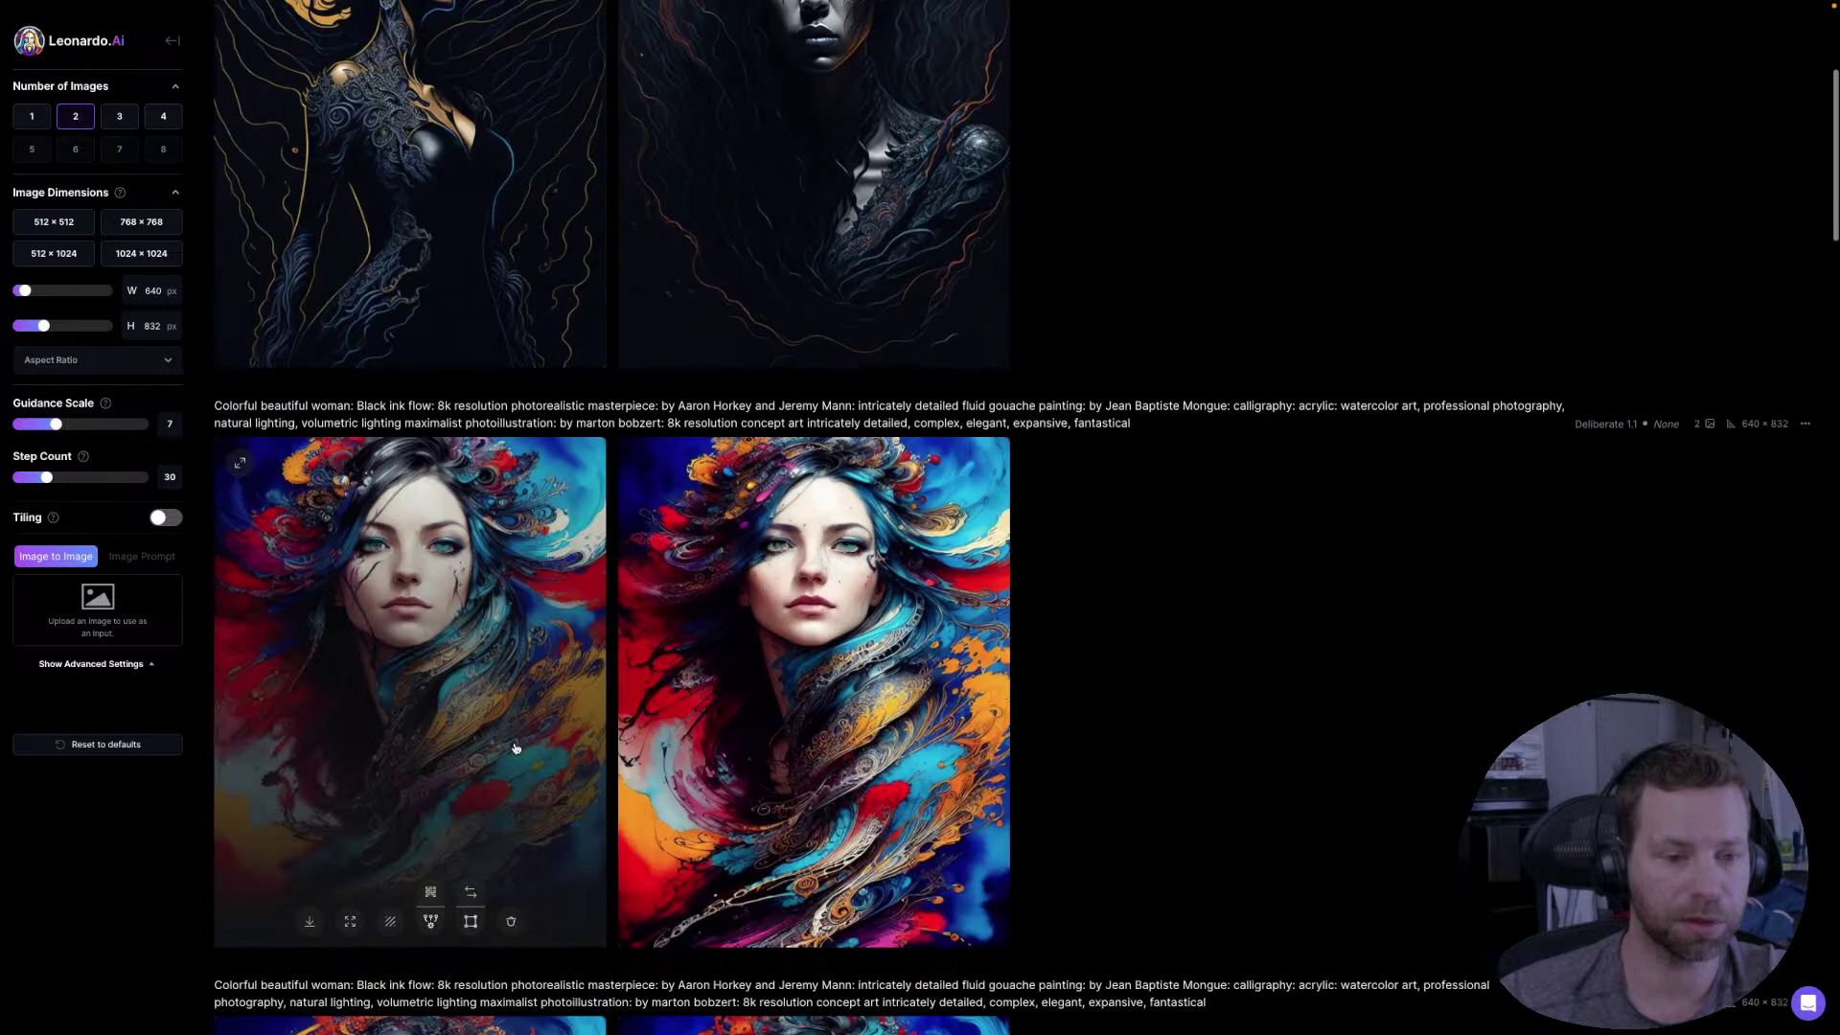
pyautogui.scroll(5, 516, 749)
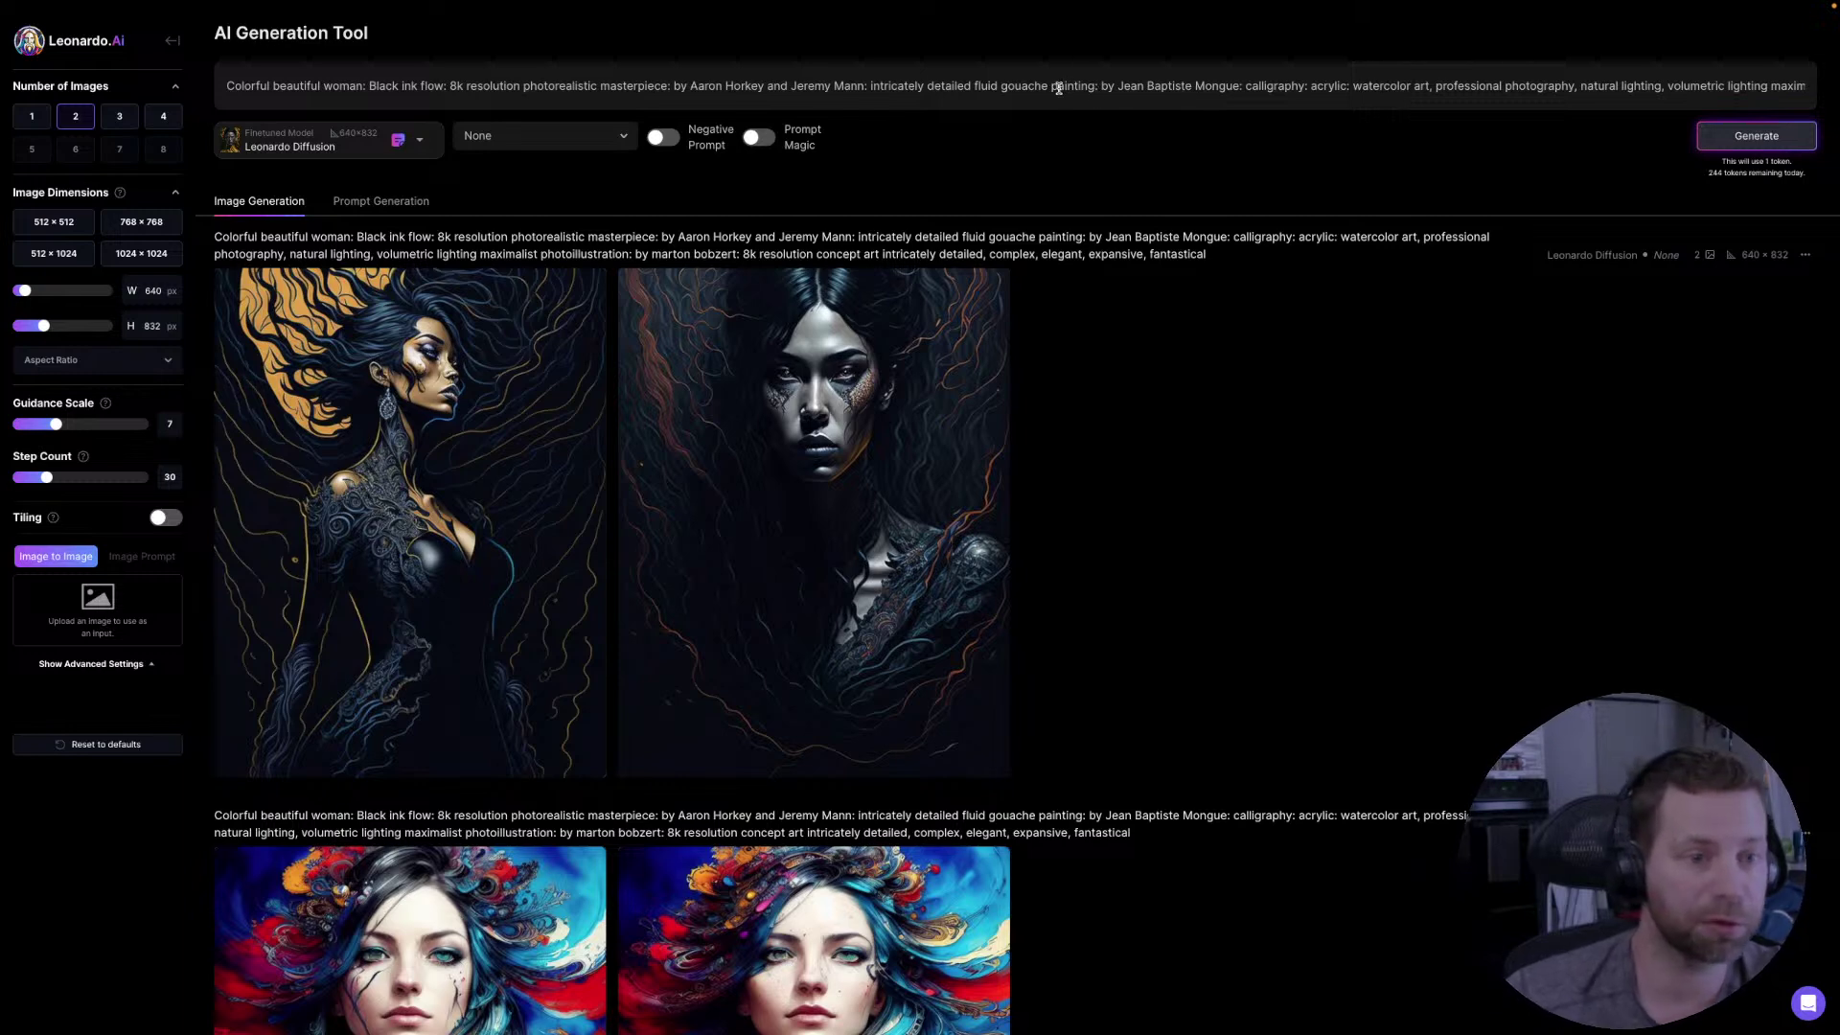
pyautogui.scroll(-3, 1151, 524)
pyautogui.scroll(-2, 1150, 524)
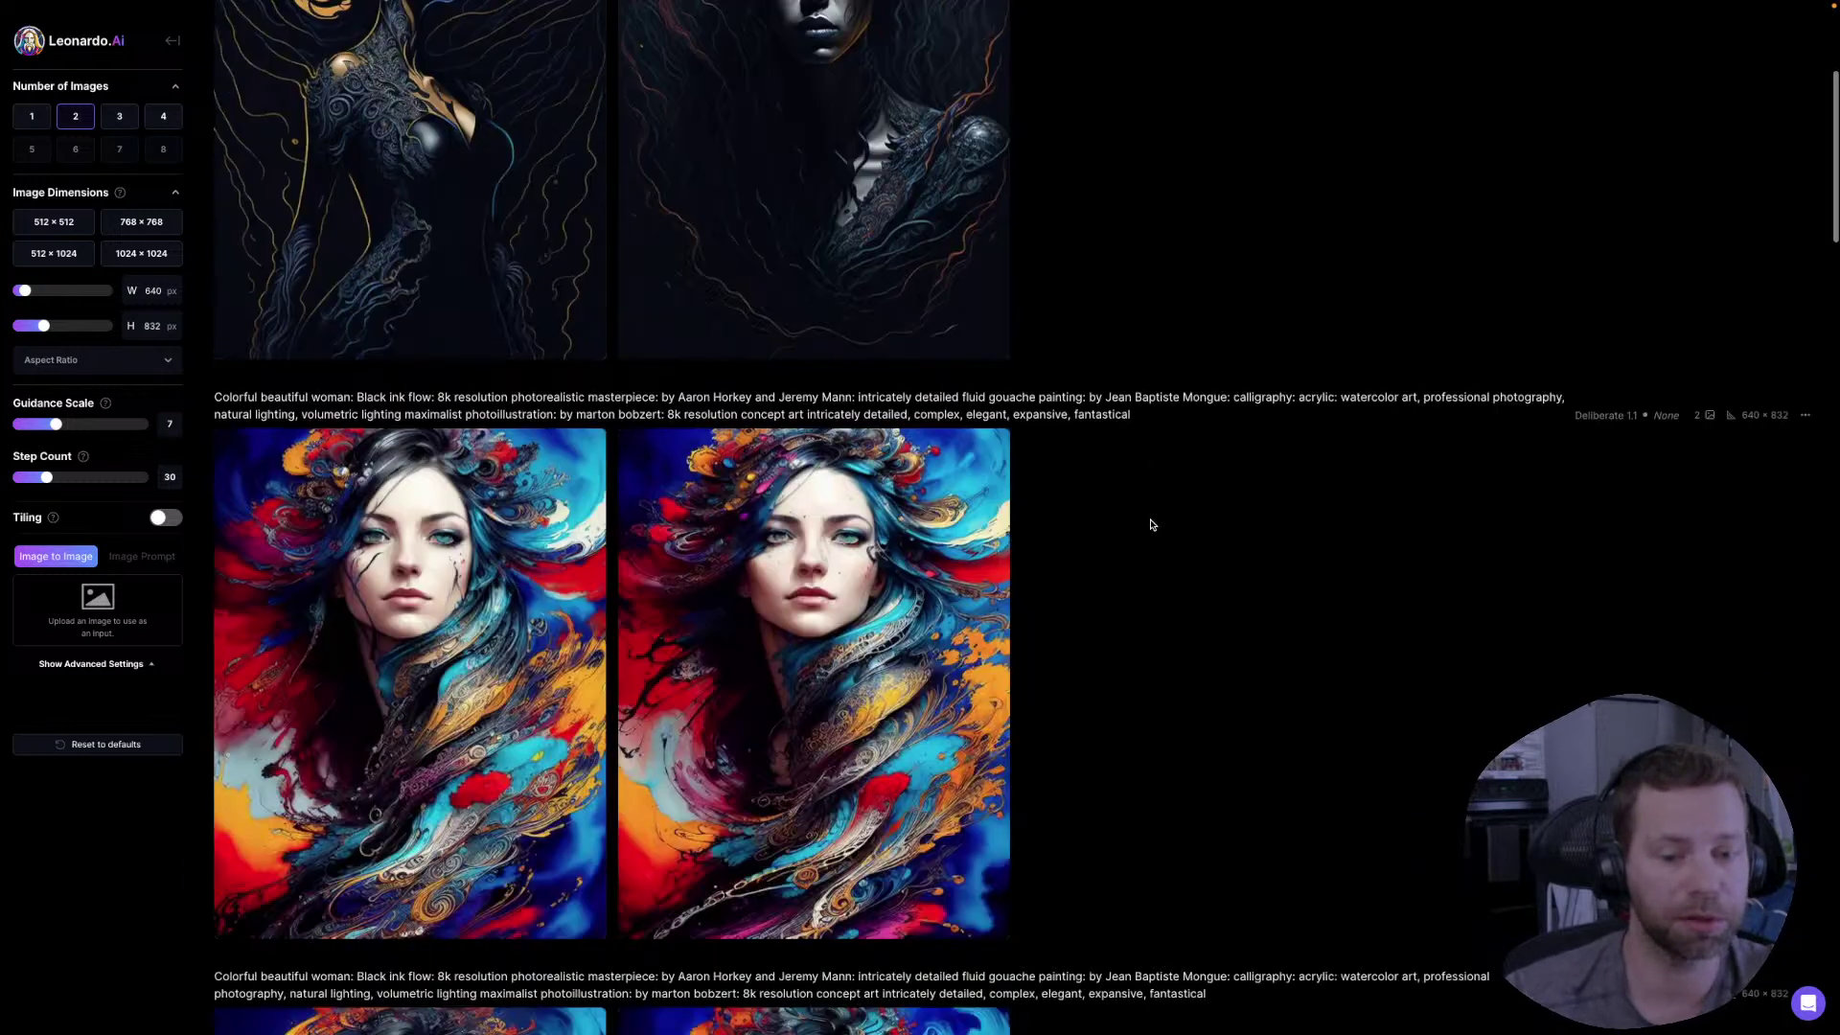
pyautogui.scroll(5, 1151, 524)
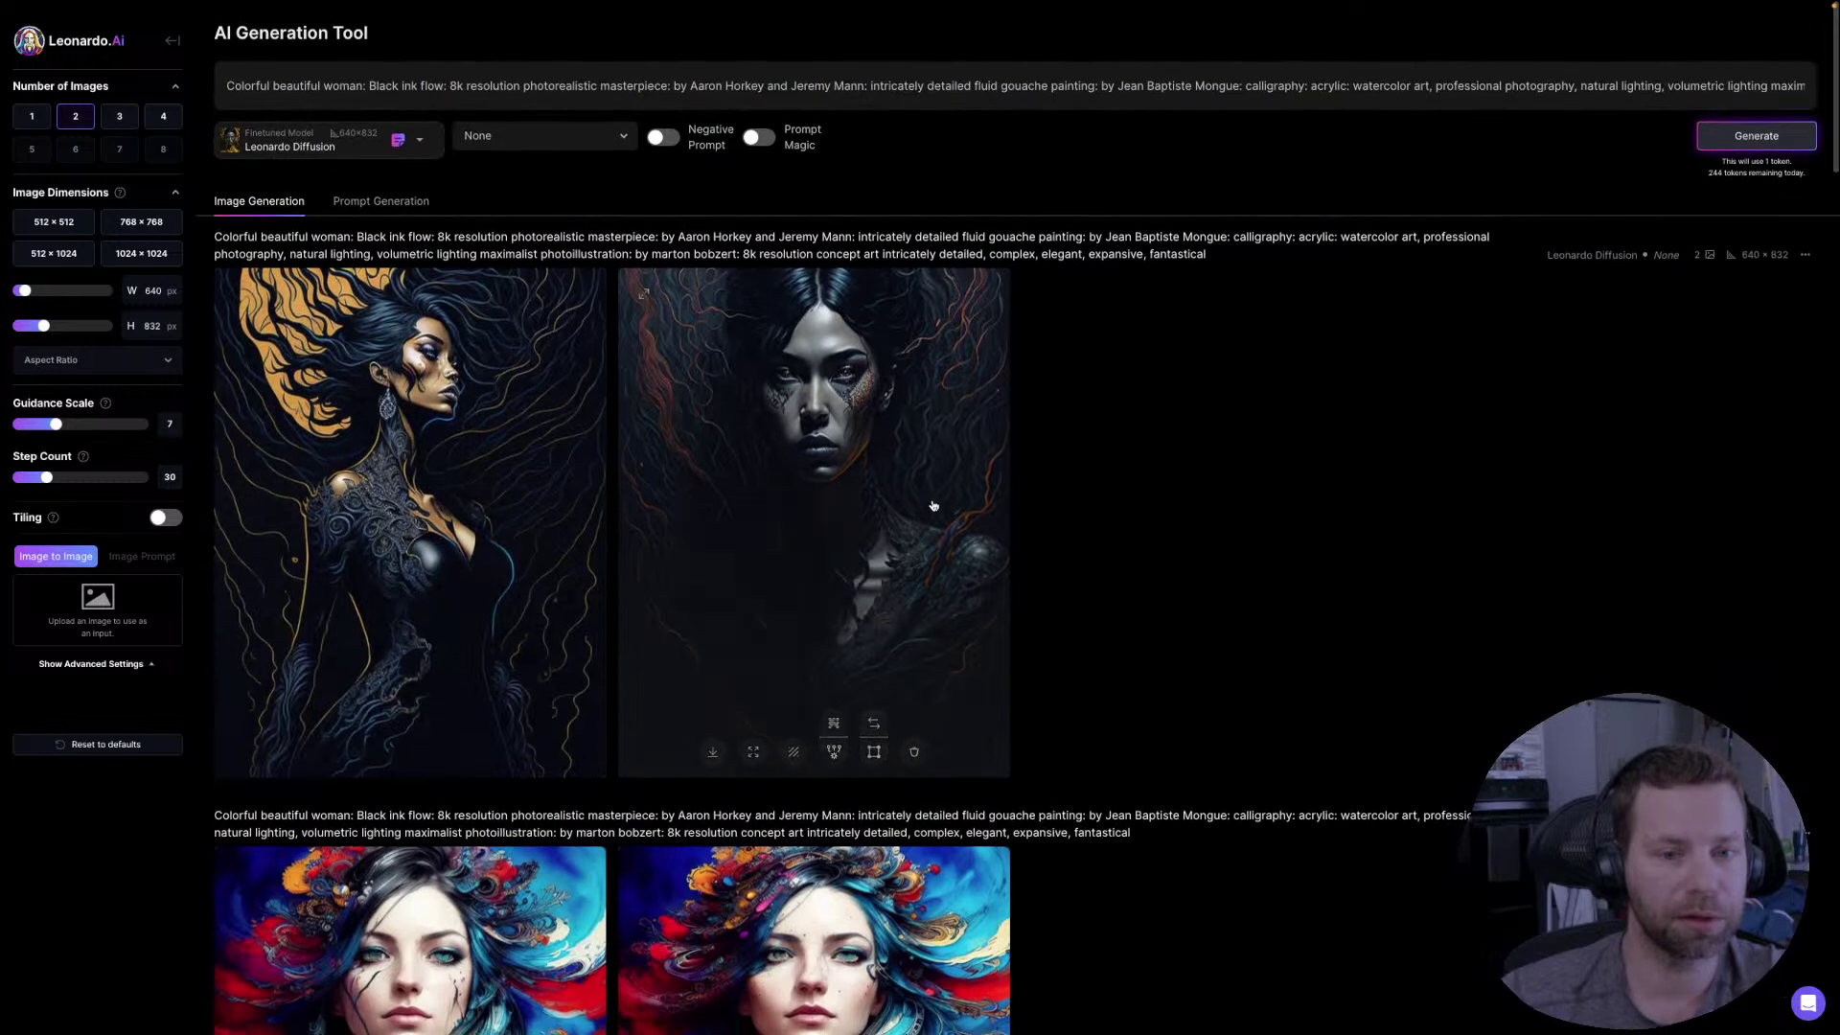
pyautogui.scroll(-1, 1309, 494)
pyautogui.scroll(1, 1309, 494)
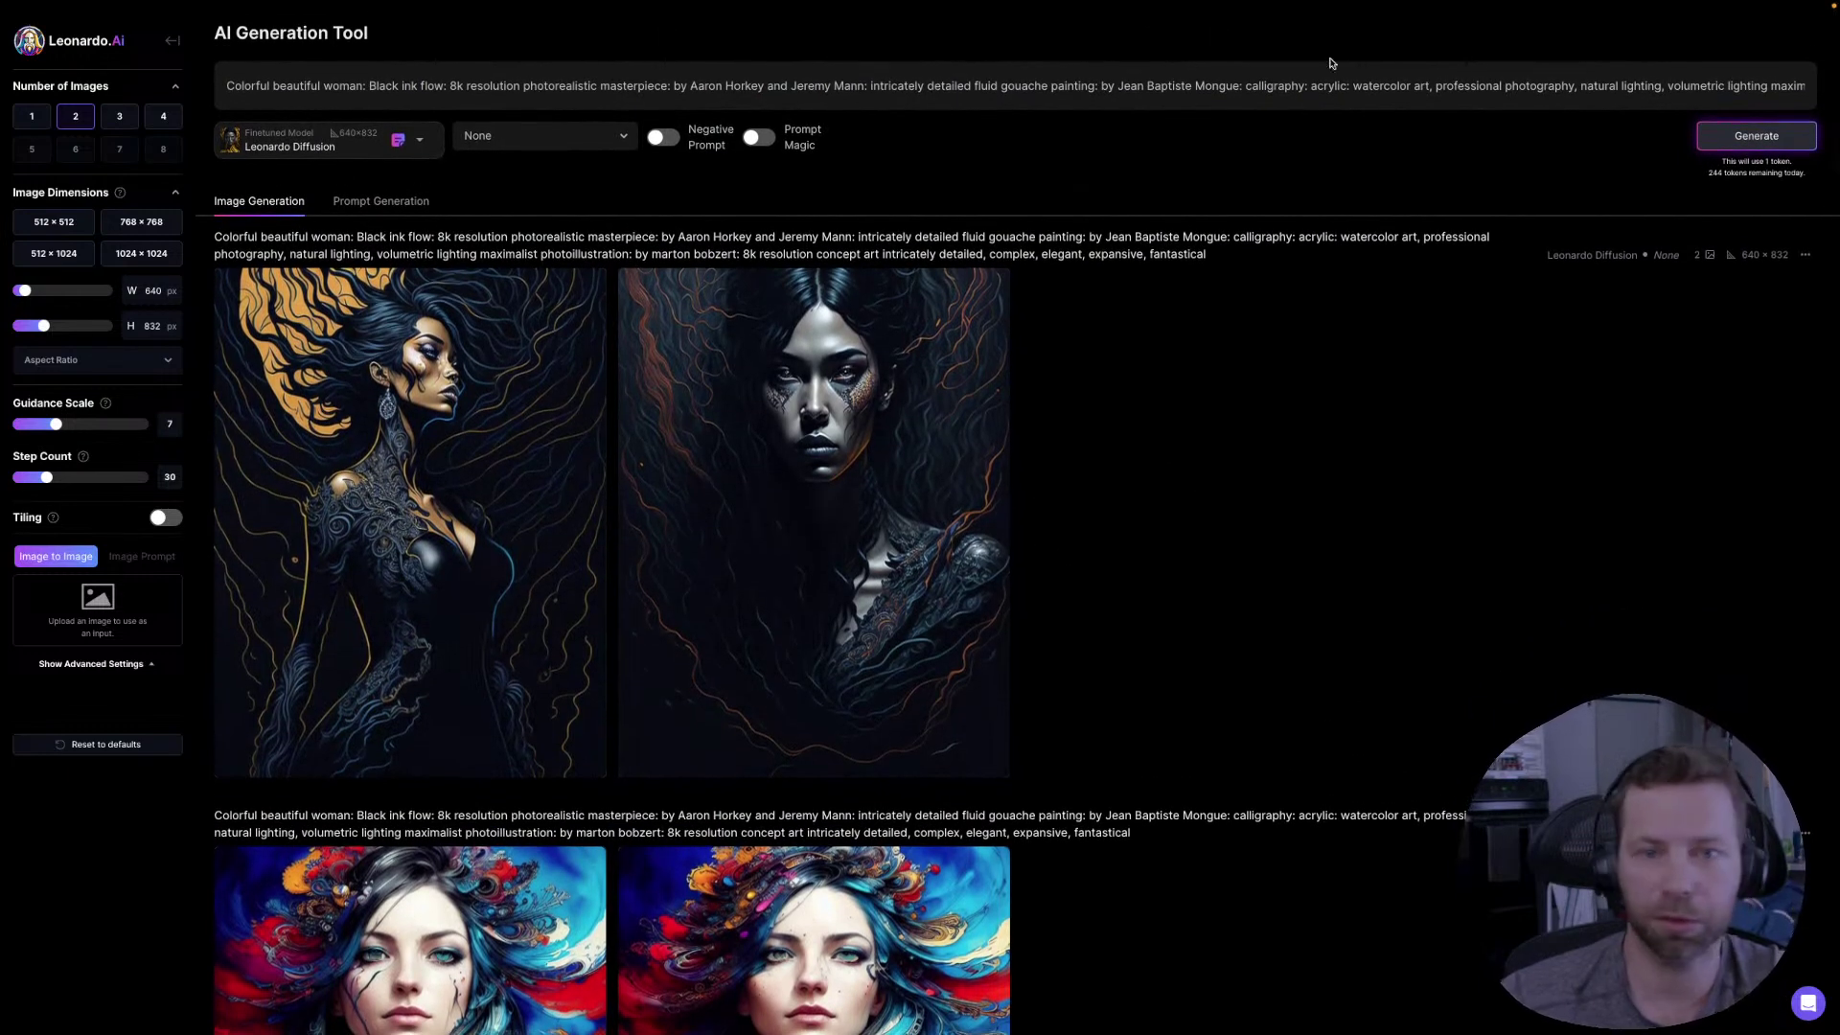
pyautogui.moveTo(567, 579)
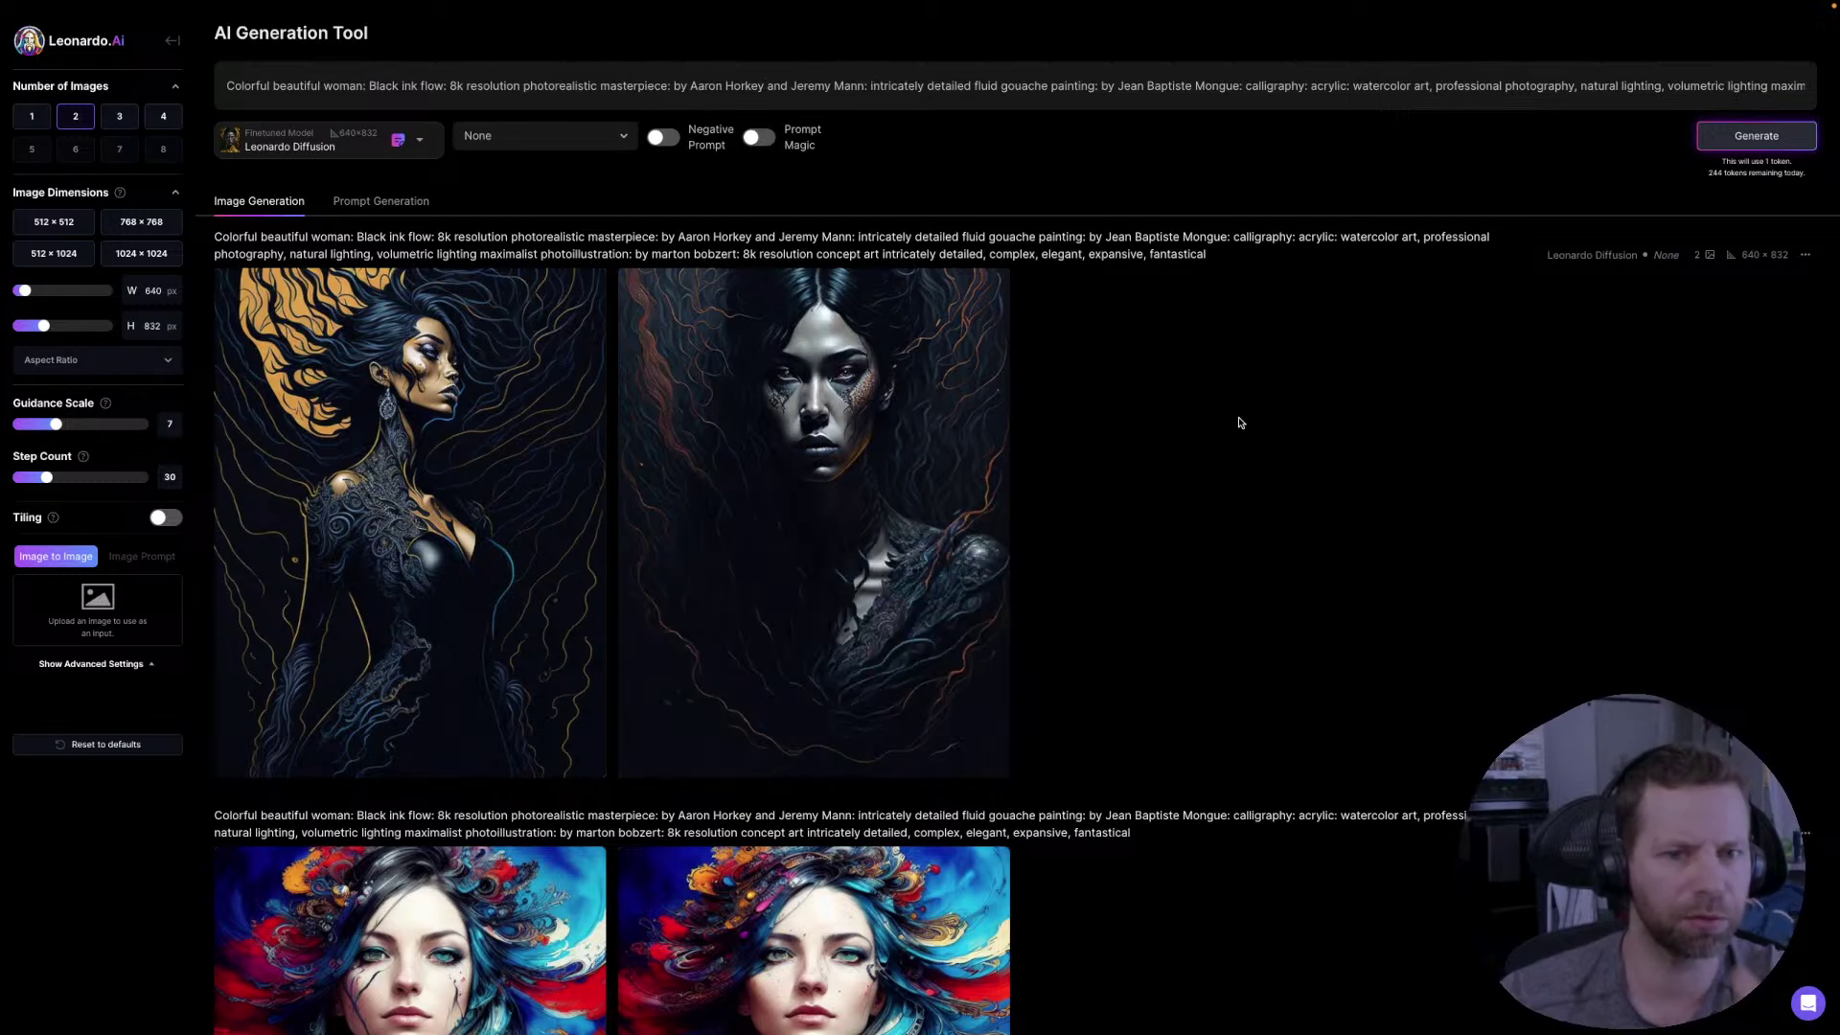
pyautogui.scroll(-8, 1239, 422)
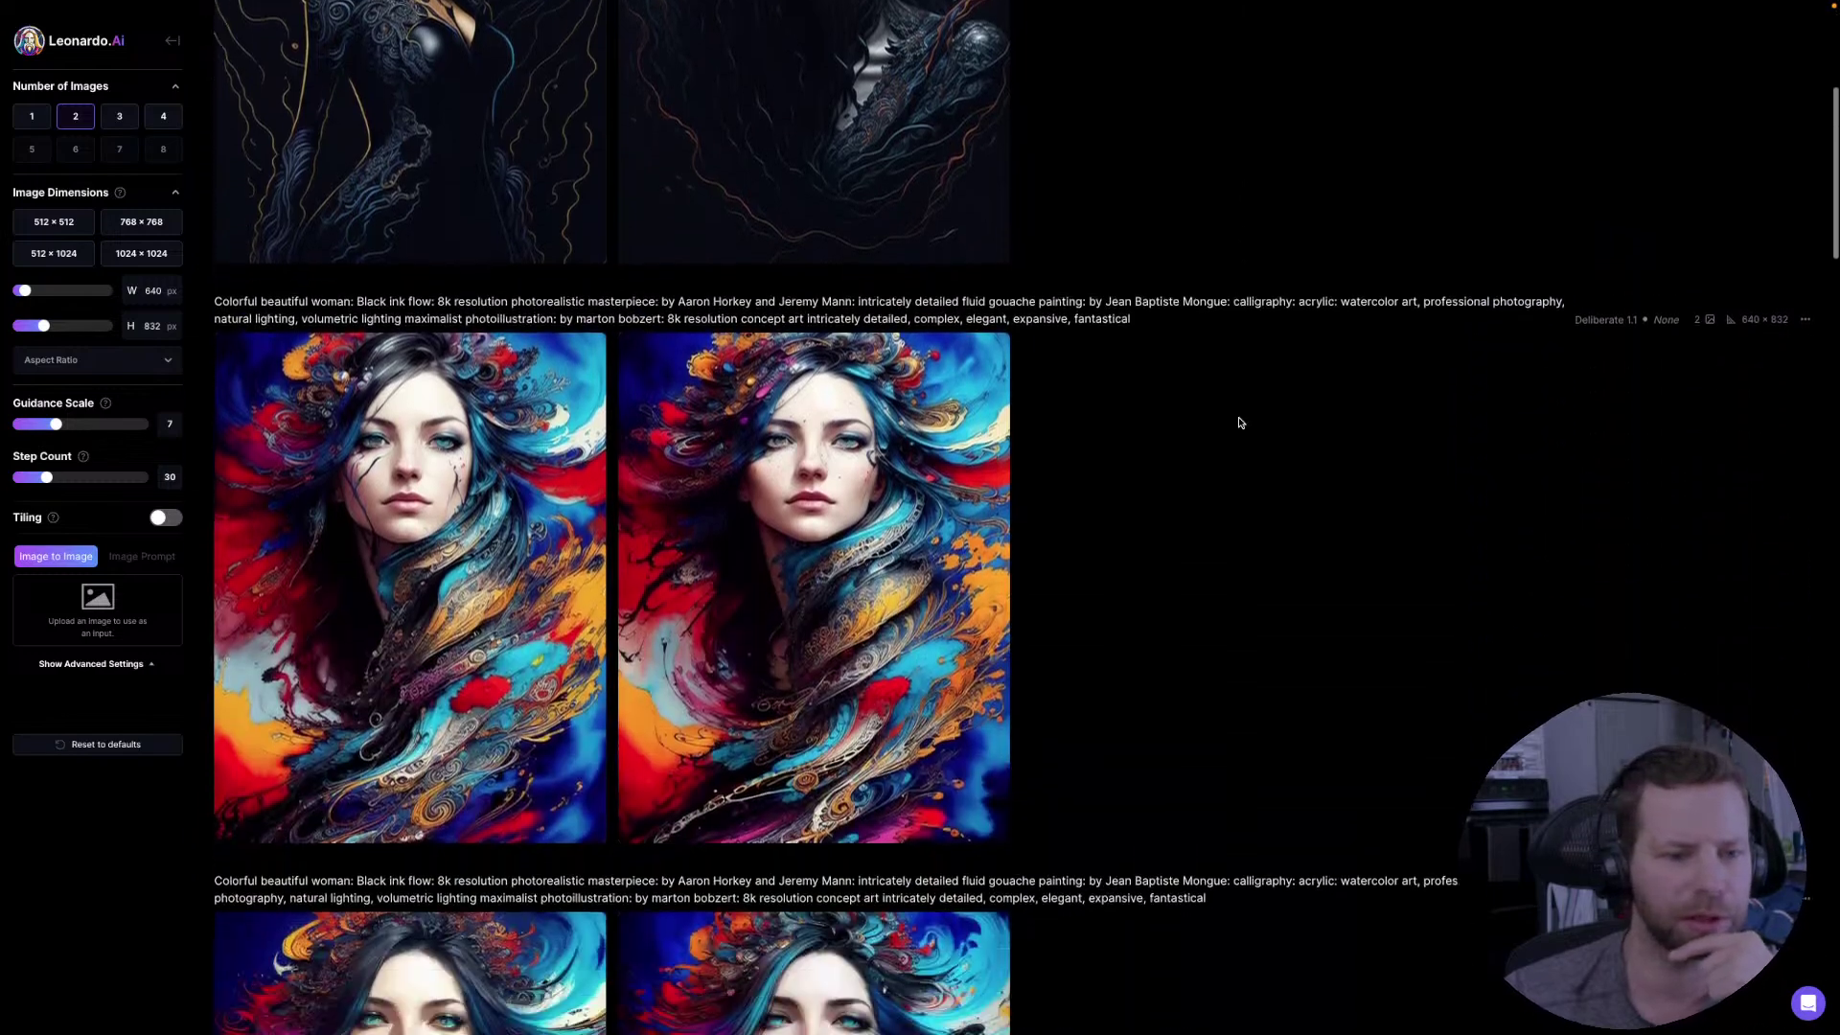
pyautogui.scroll(-10, 1239, 423)
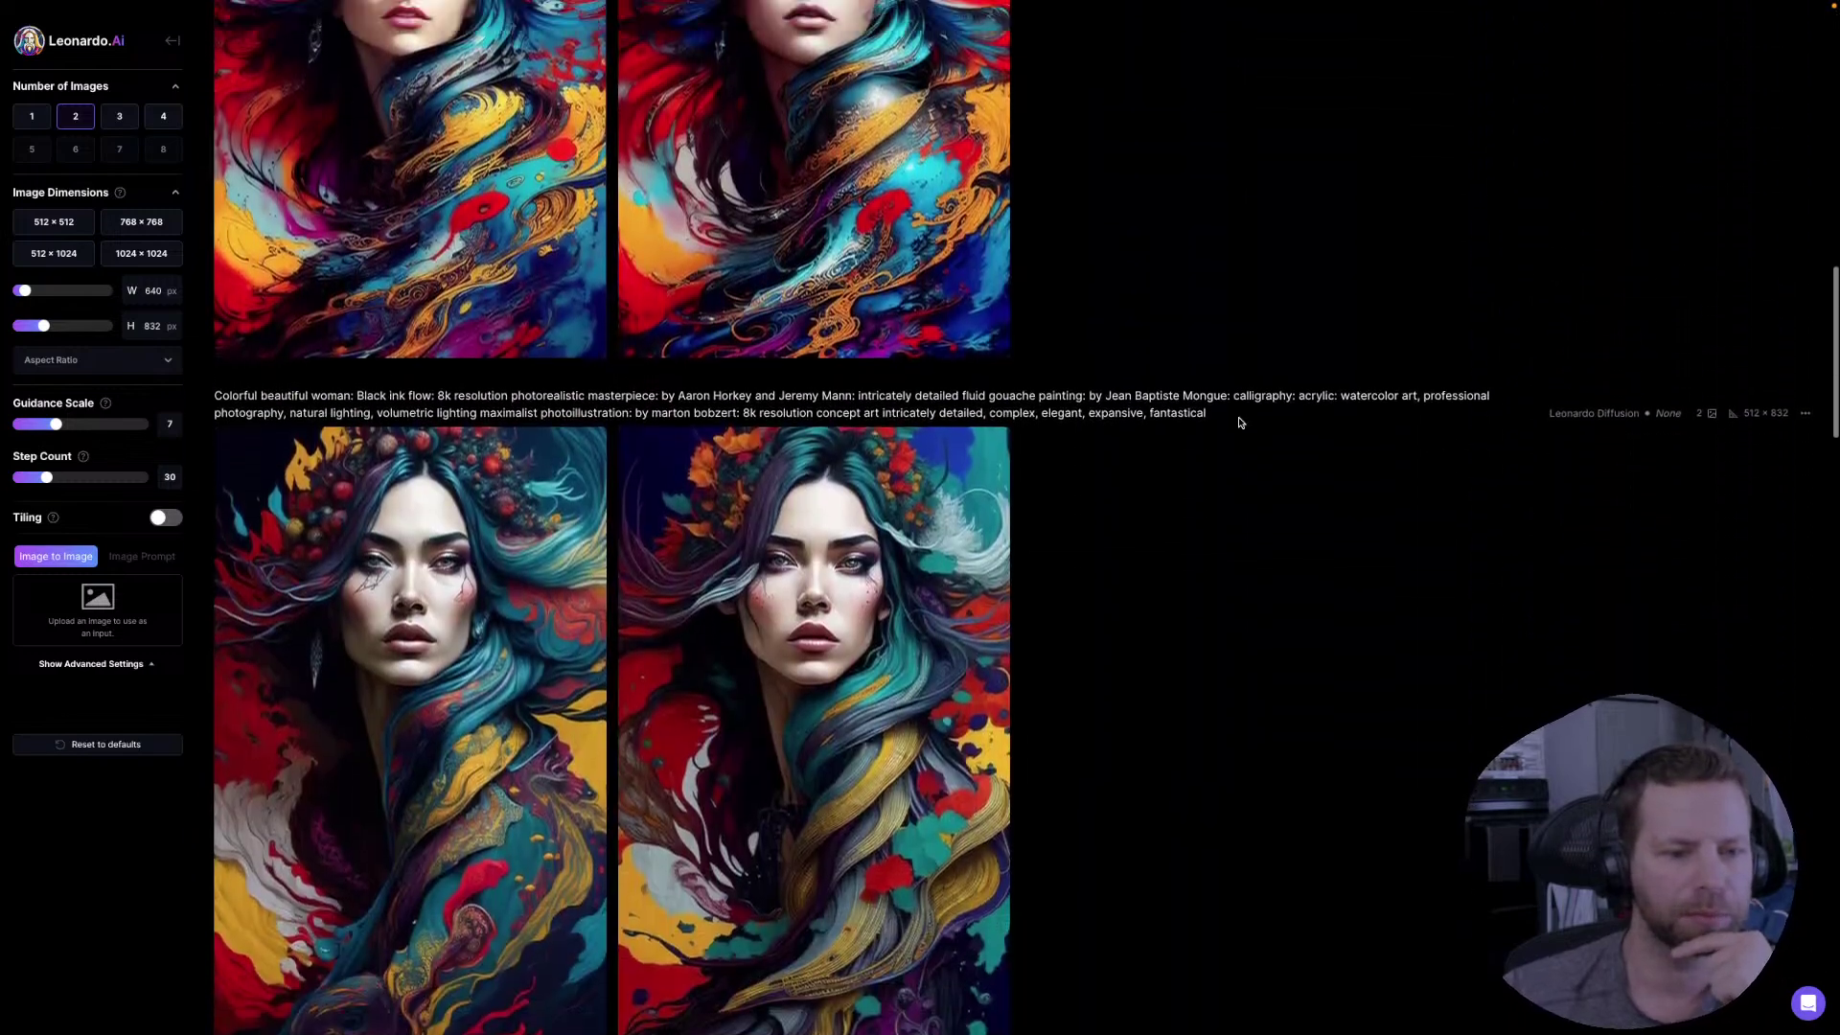
pyautogui.scroll(4, 1239, 422)
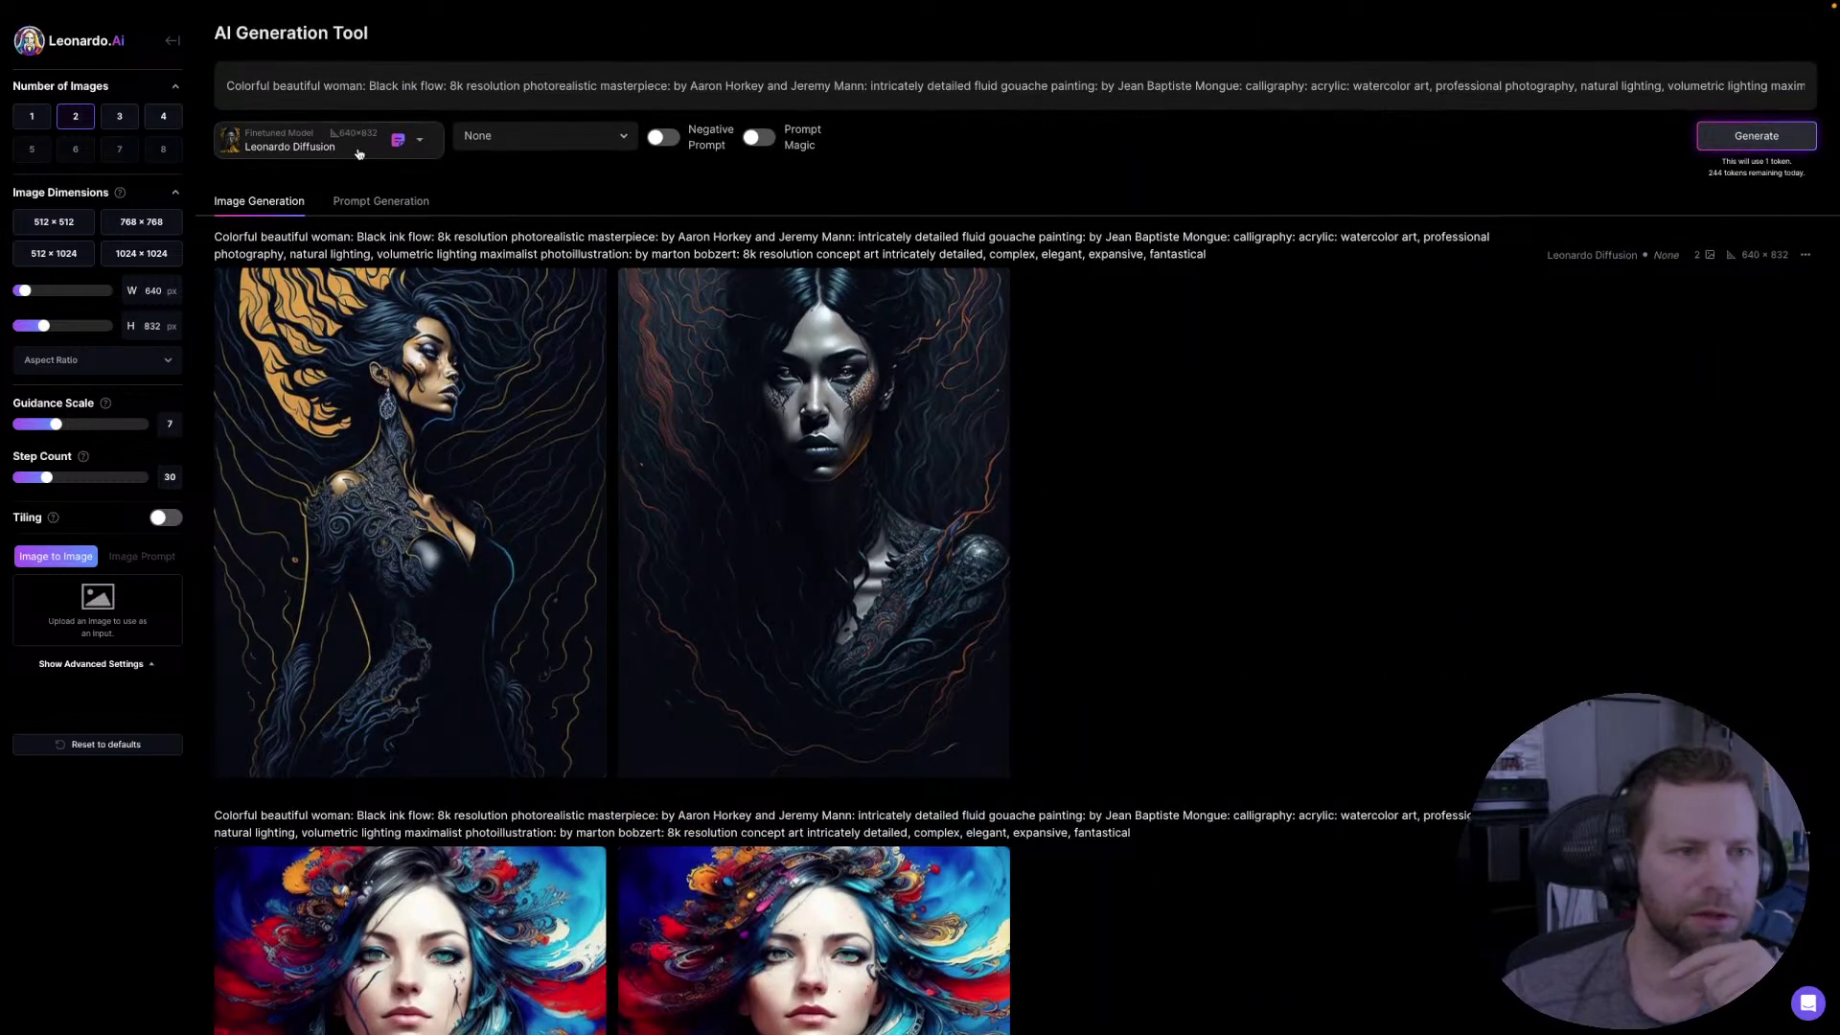
pyautogui.scroll(-10, 1417, 690)
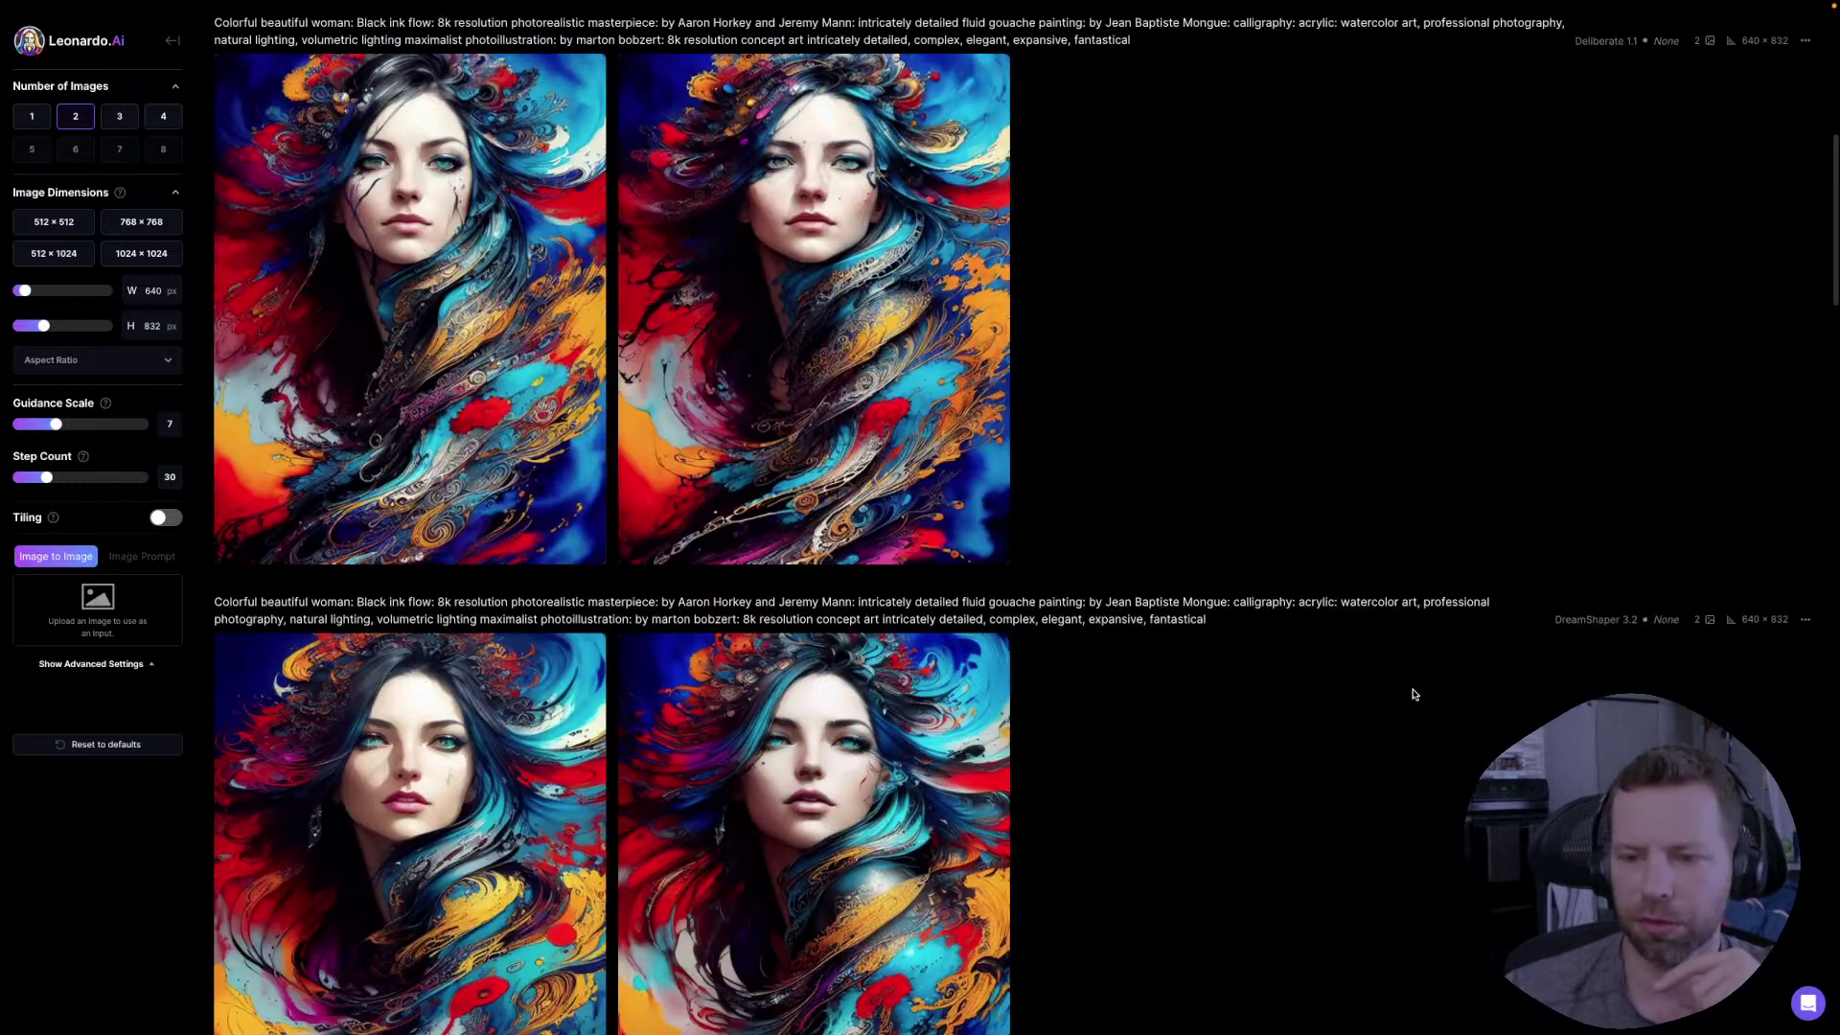
pyautogui.scroll(10, 1113, 417)
pyautogui.scroll(-1, 1113, 417)
# - Switch the finetuned model to DreamShaper 3.2 and generate two prompt-only images of the colorful woman
pyautogui.click(288, 142)
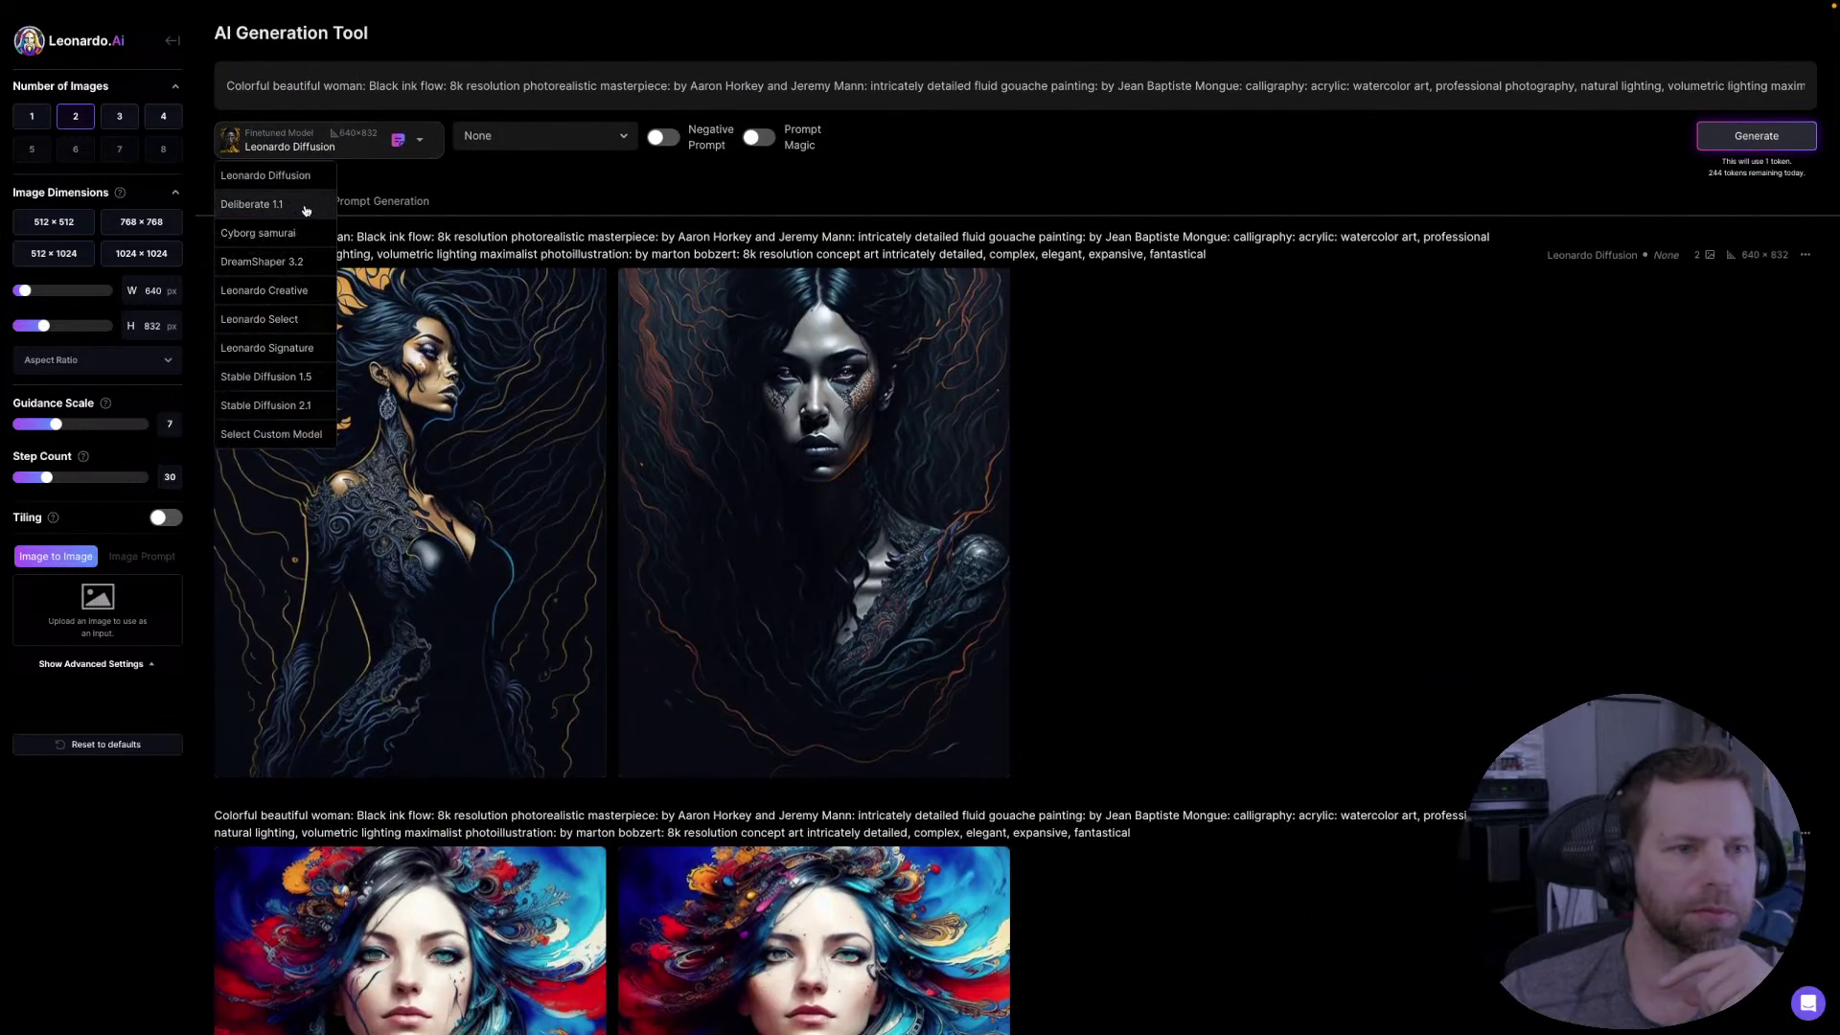
pyautogui.click(276, 263)
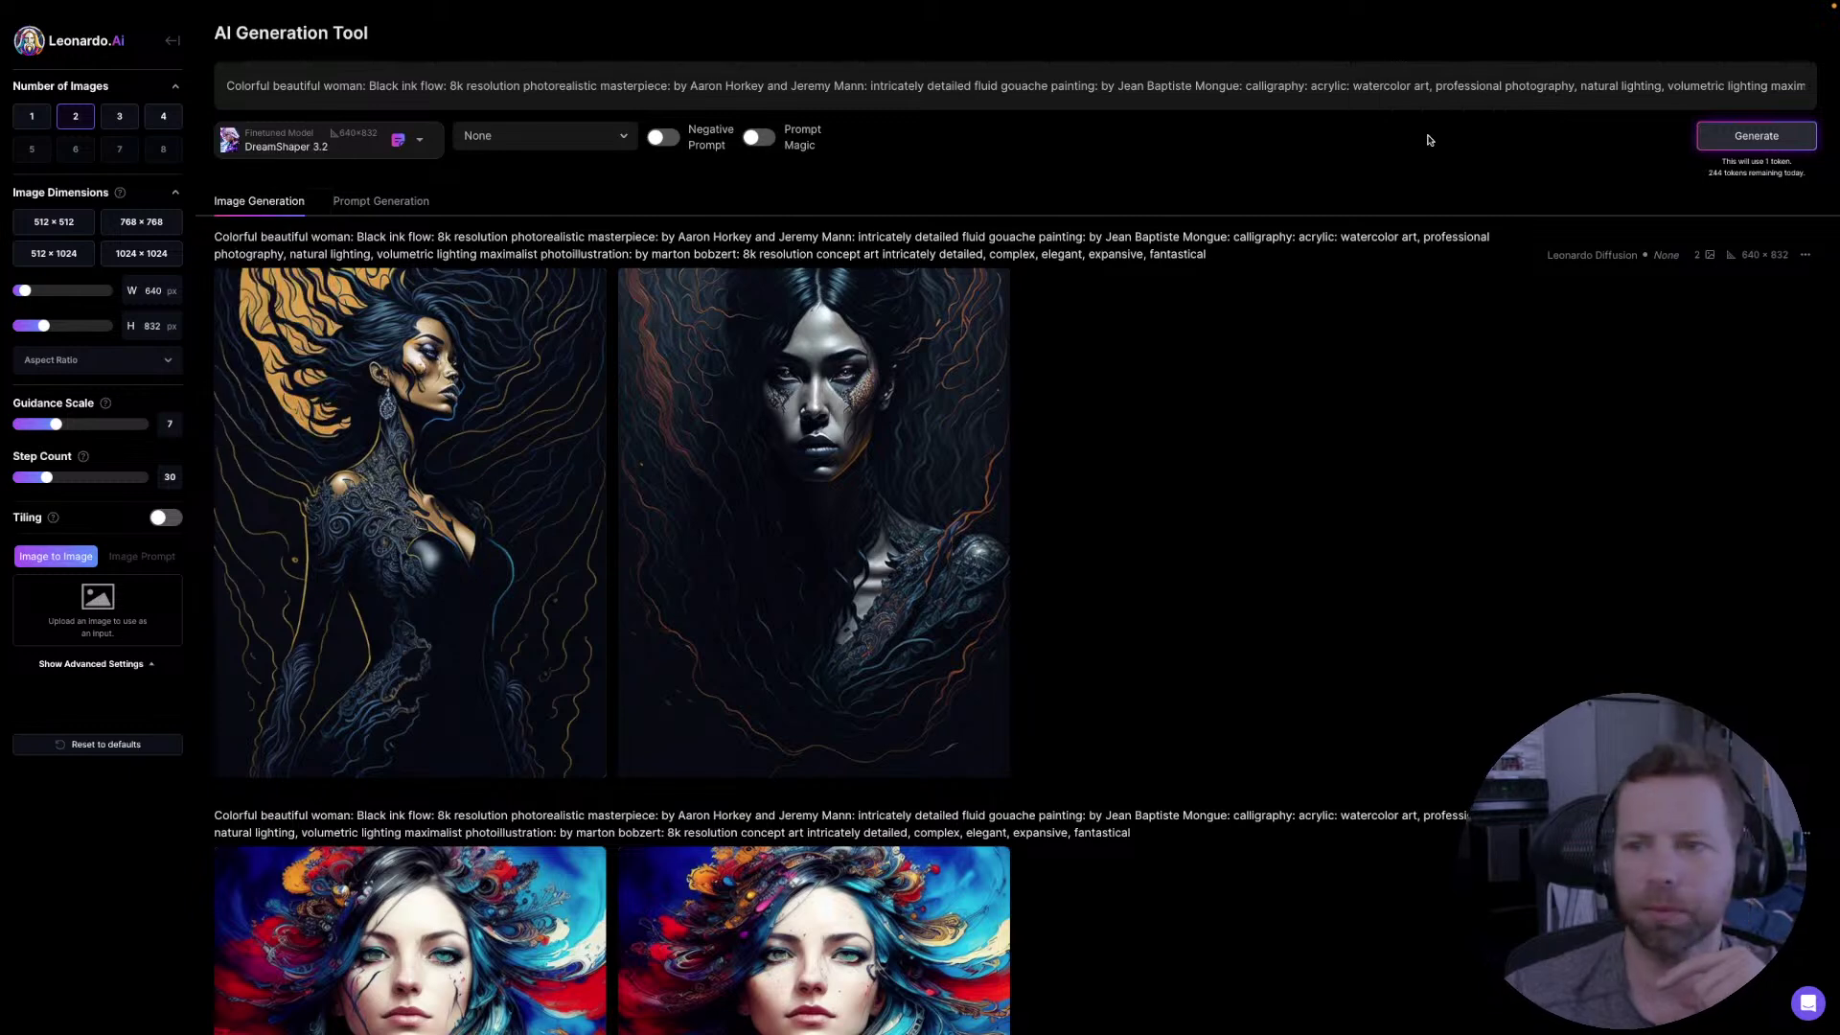
pyautogui.click(1725, 144)
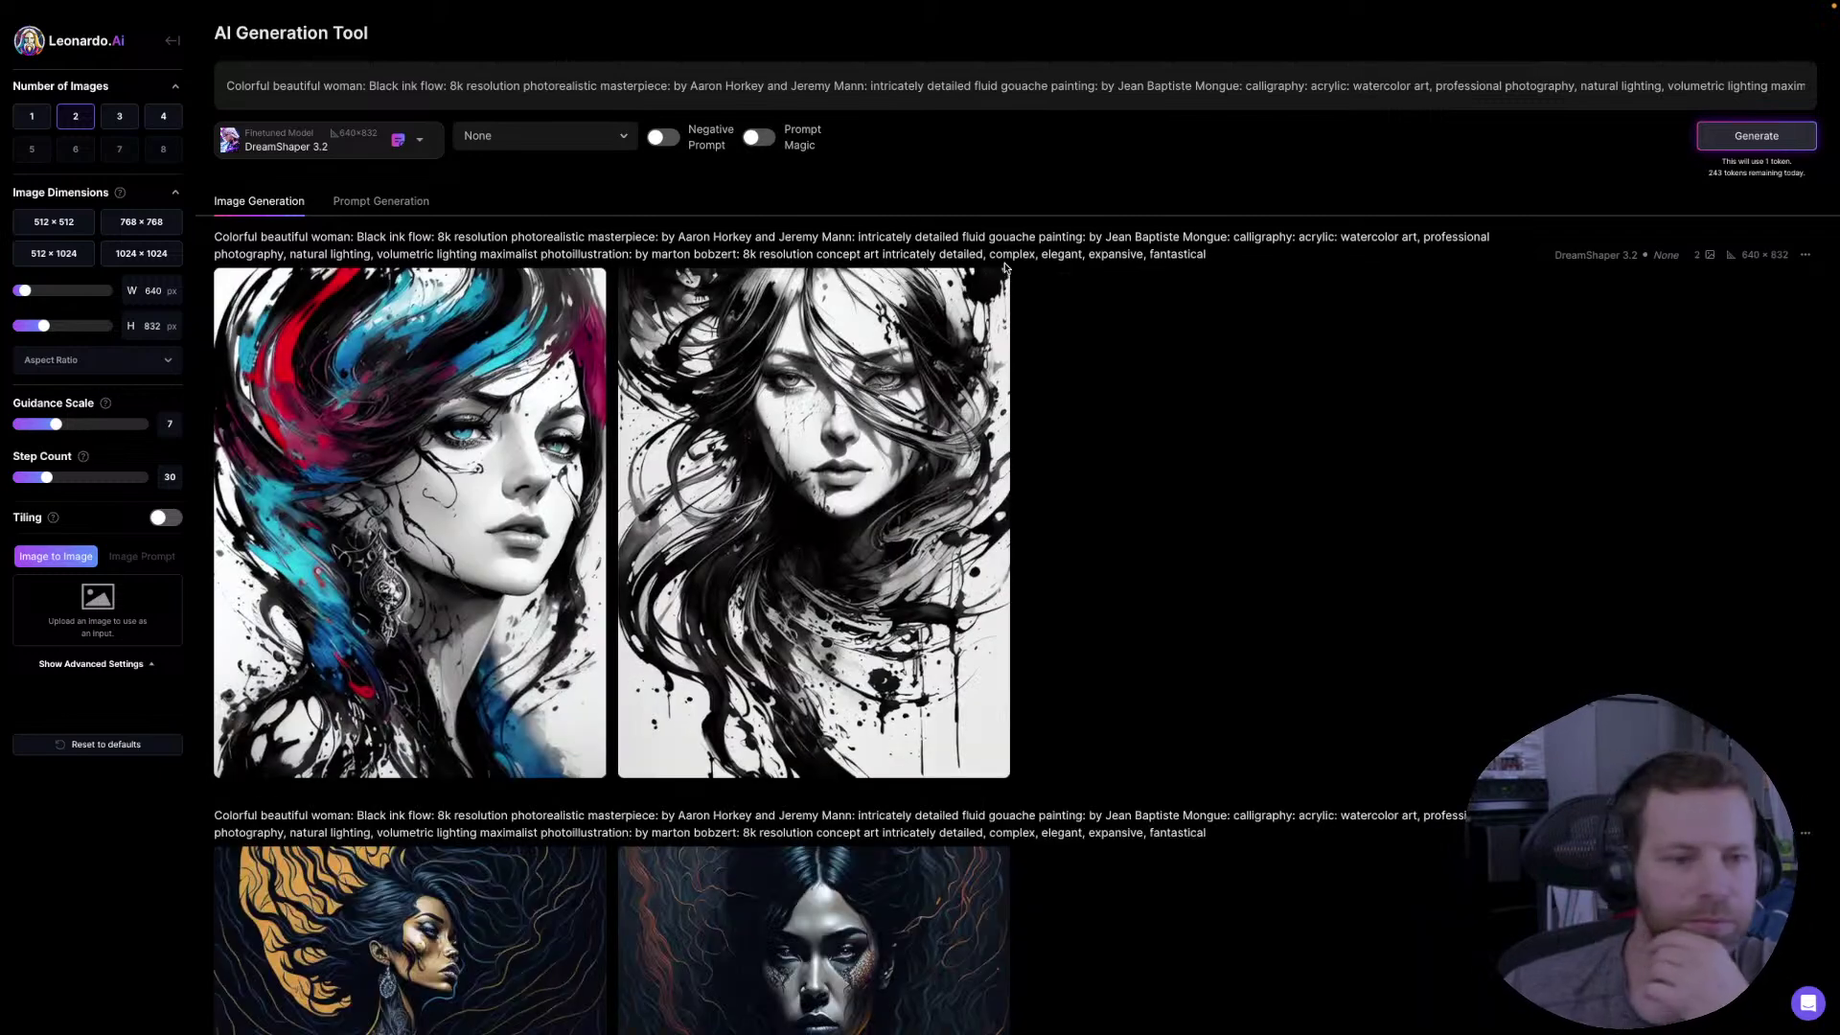
# - View the prompt-only DreamShaper 3.2 images at full size, alternating between the colored portrait and the black-and-white one
pyautogui.click(452, 467)
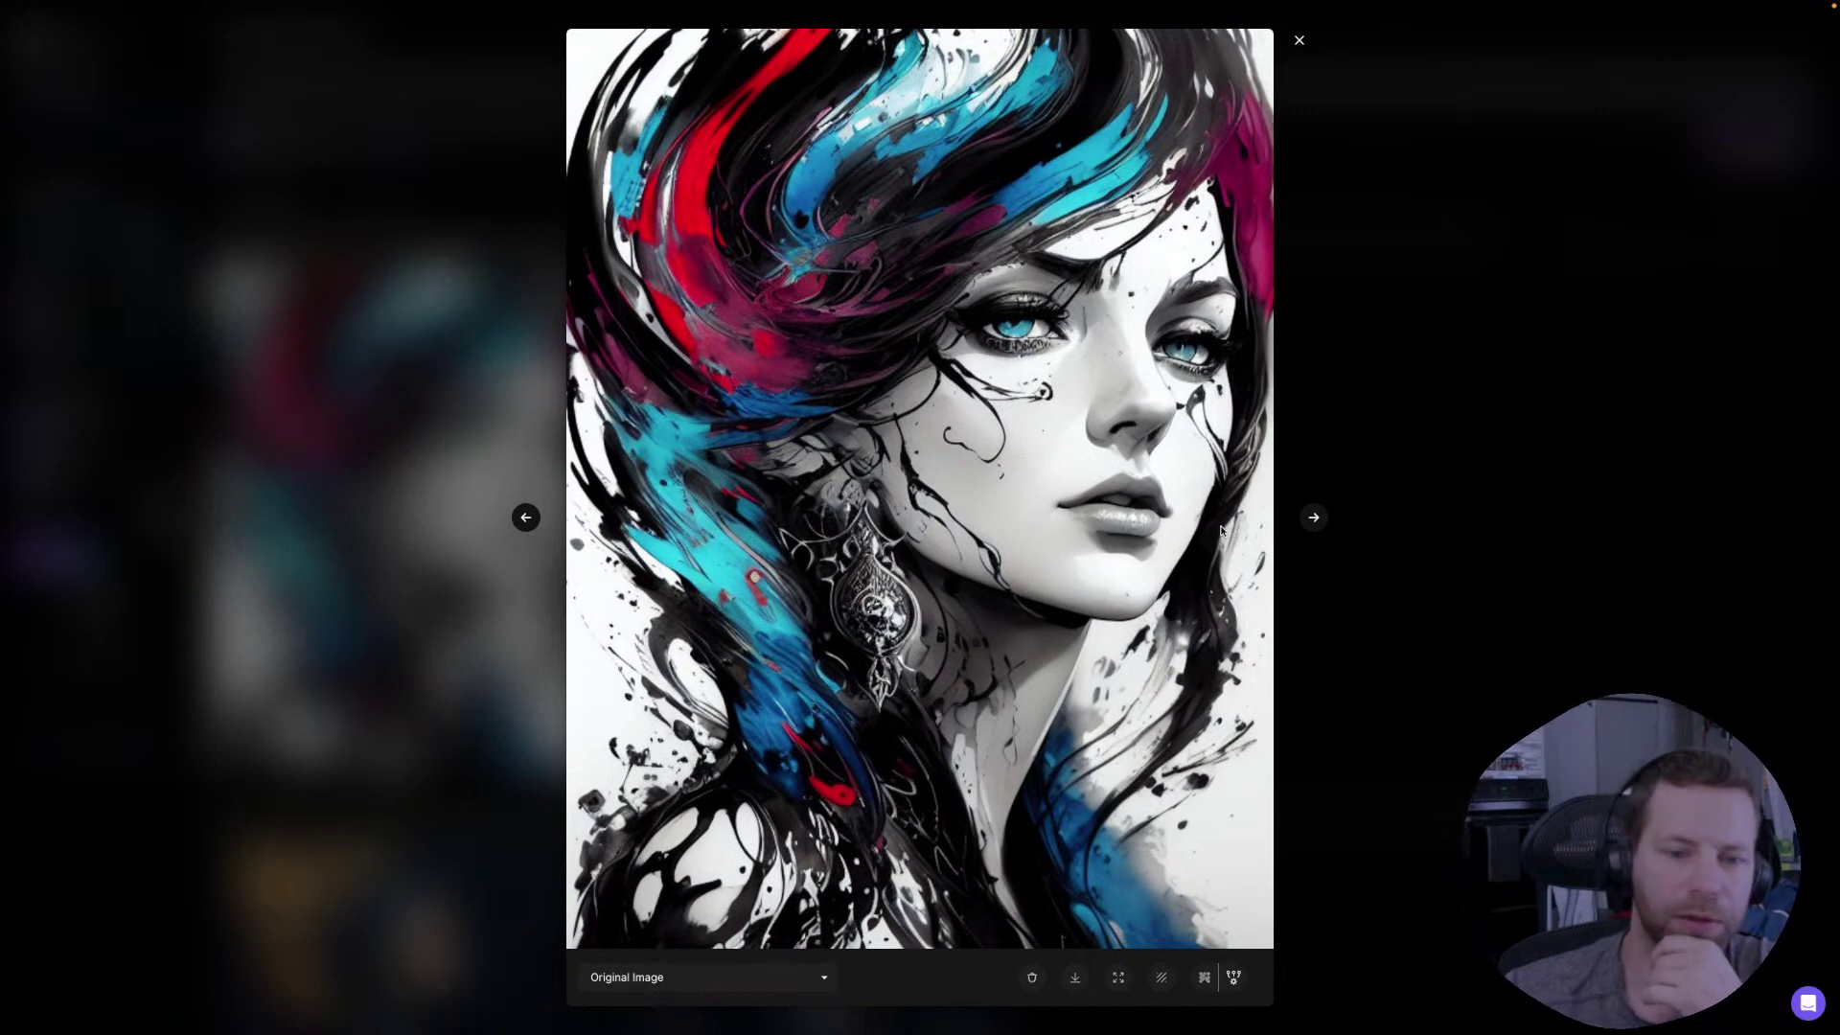
pyautogui.click(1314, 517)
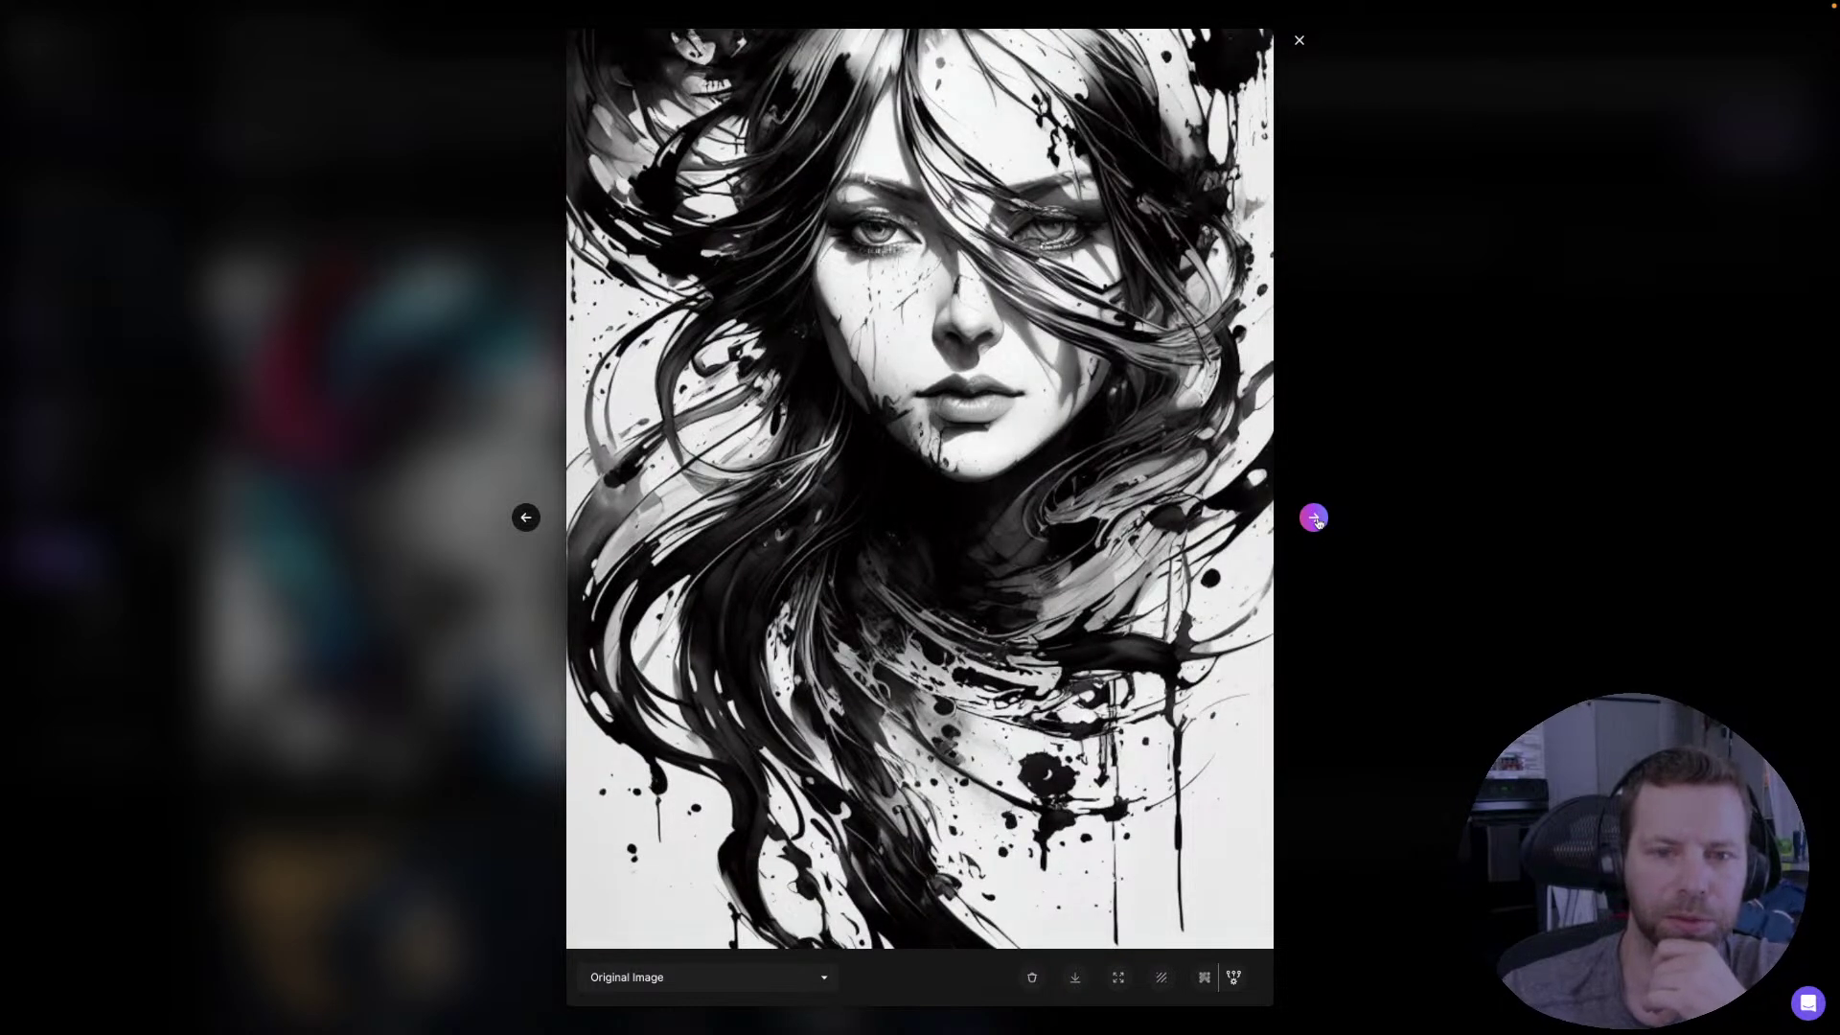
pyautogui.click(1314, 518)
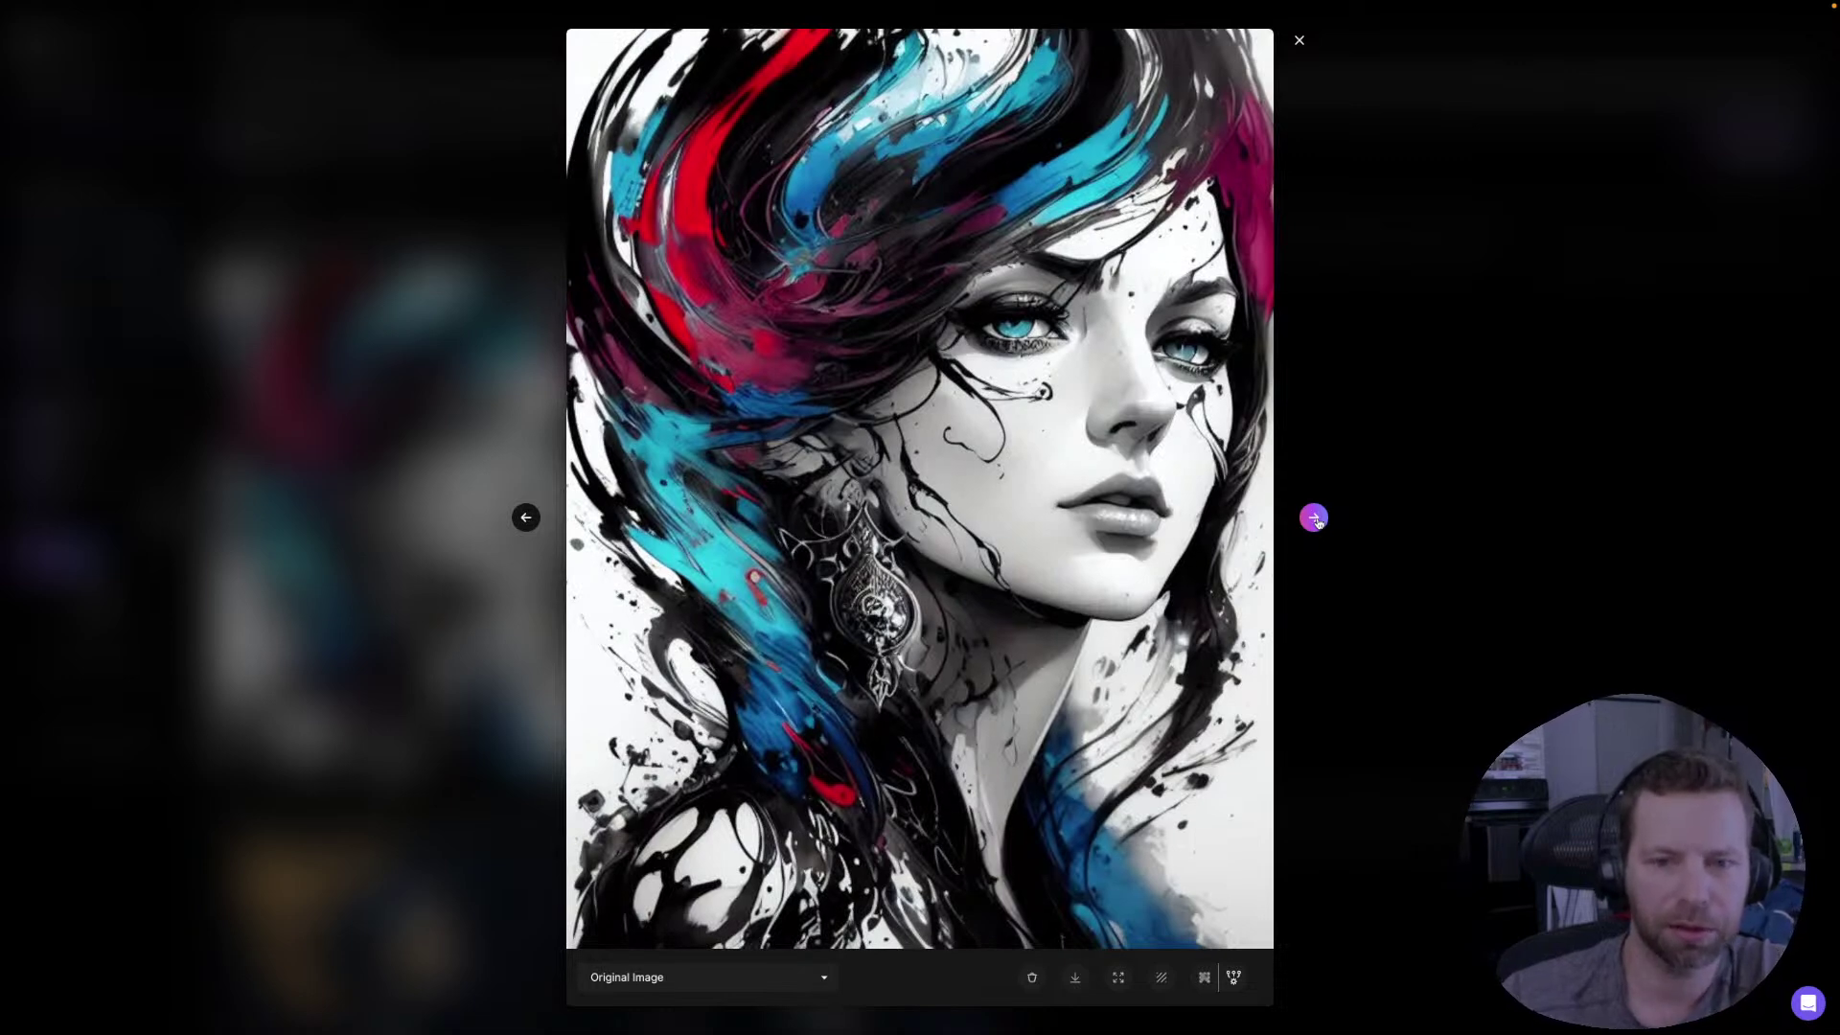
pyautogui.click(1313, 517)
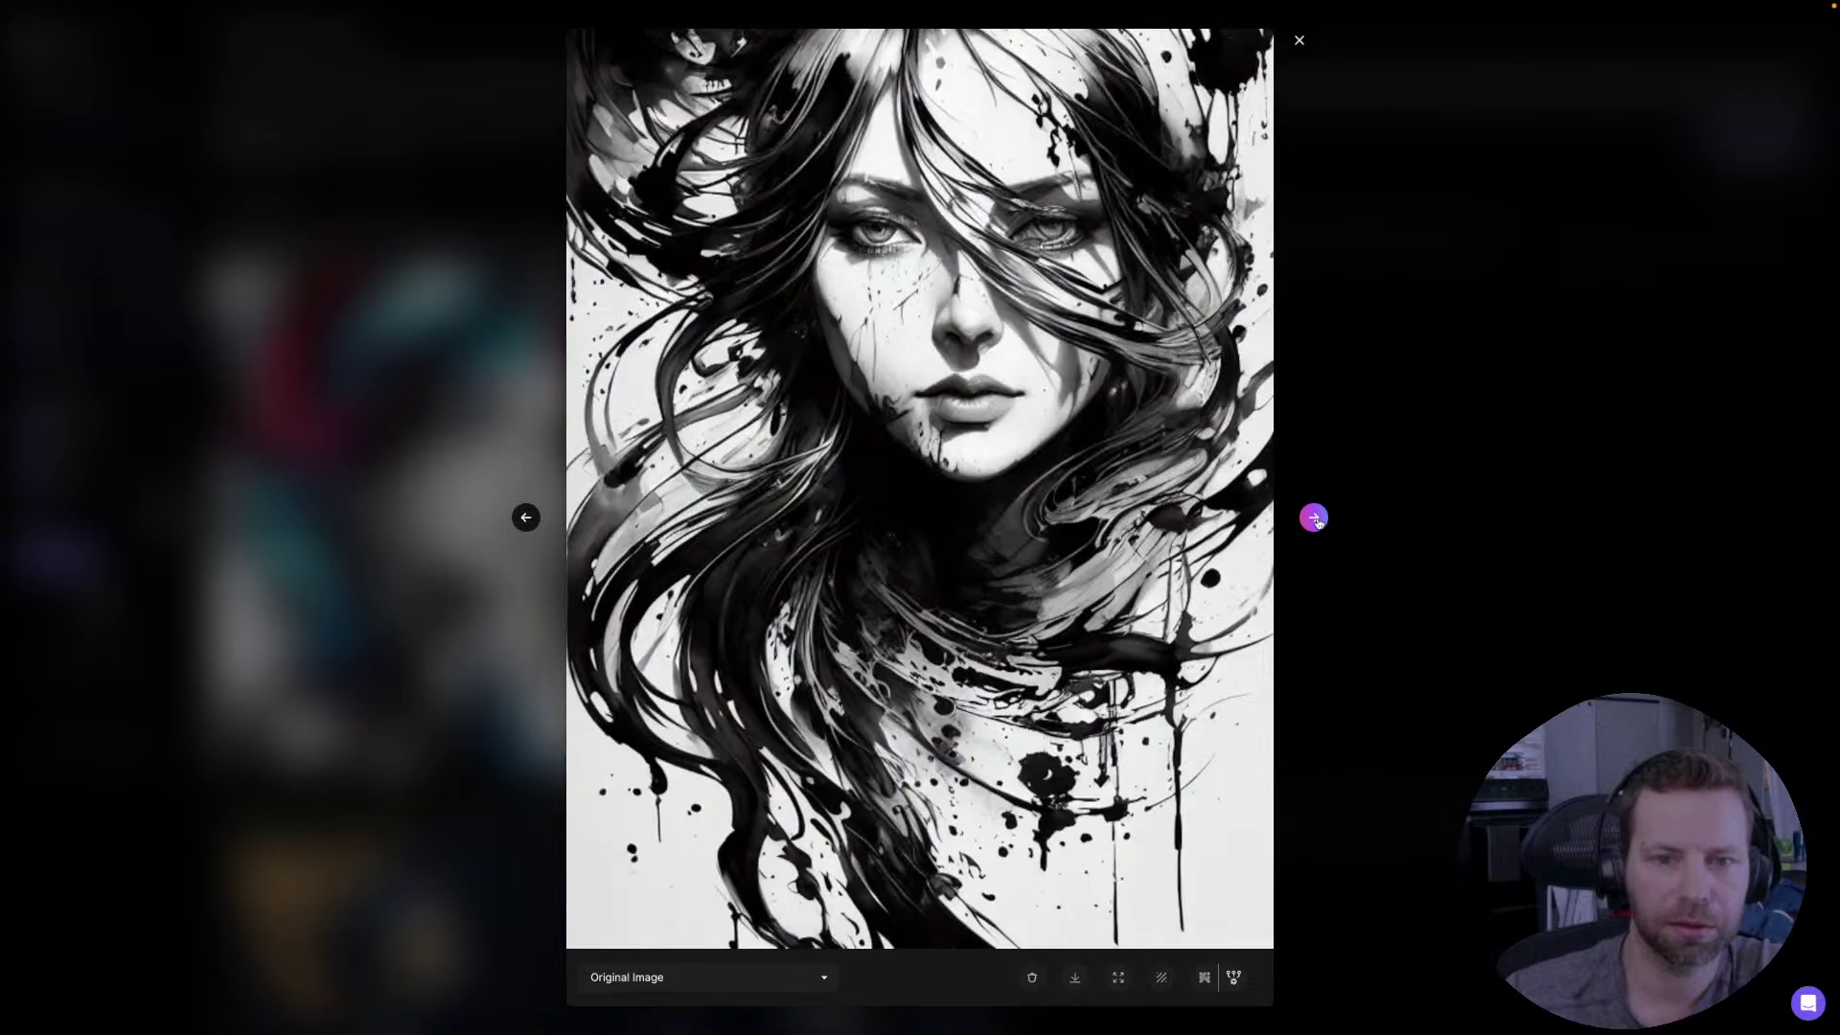
pyautogui.click(1314, 518)
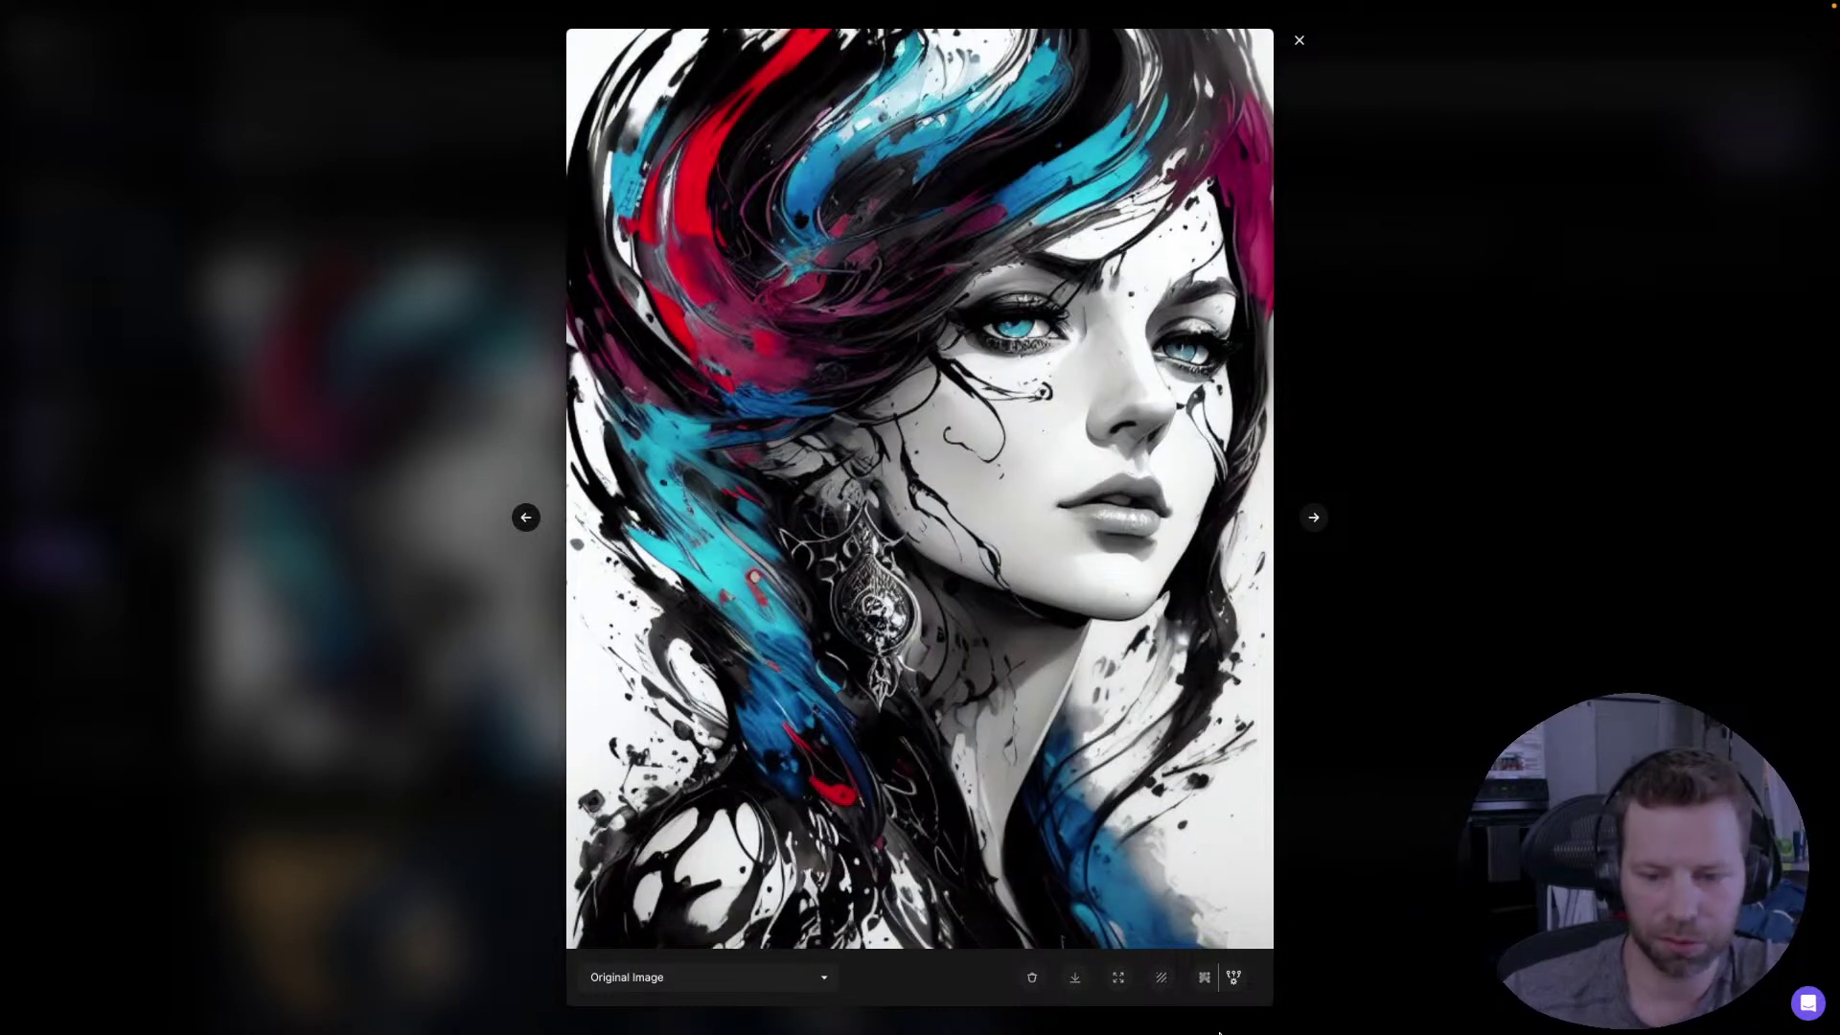
# - Start upscaling the DreamShaper 3.2 portrait with red and blue hair, and close the full-size view
pyautogui.click(1233, 980)
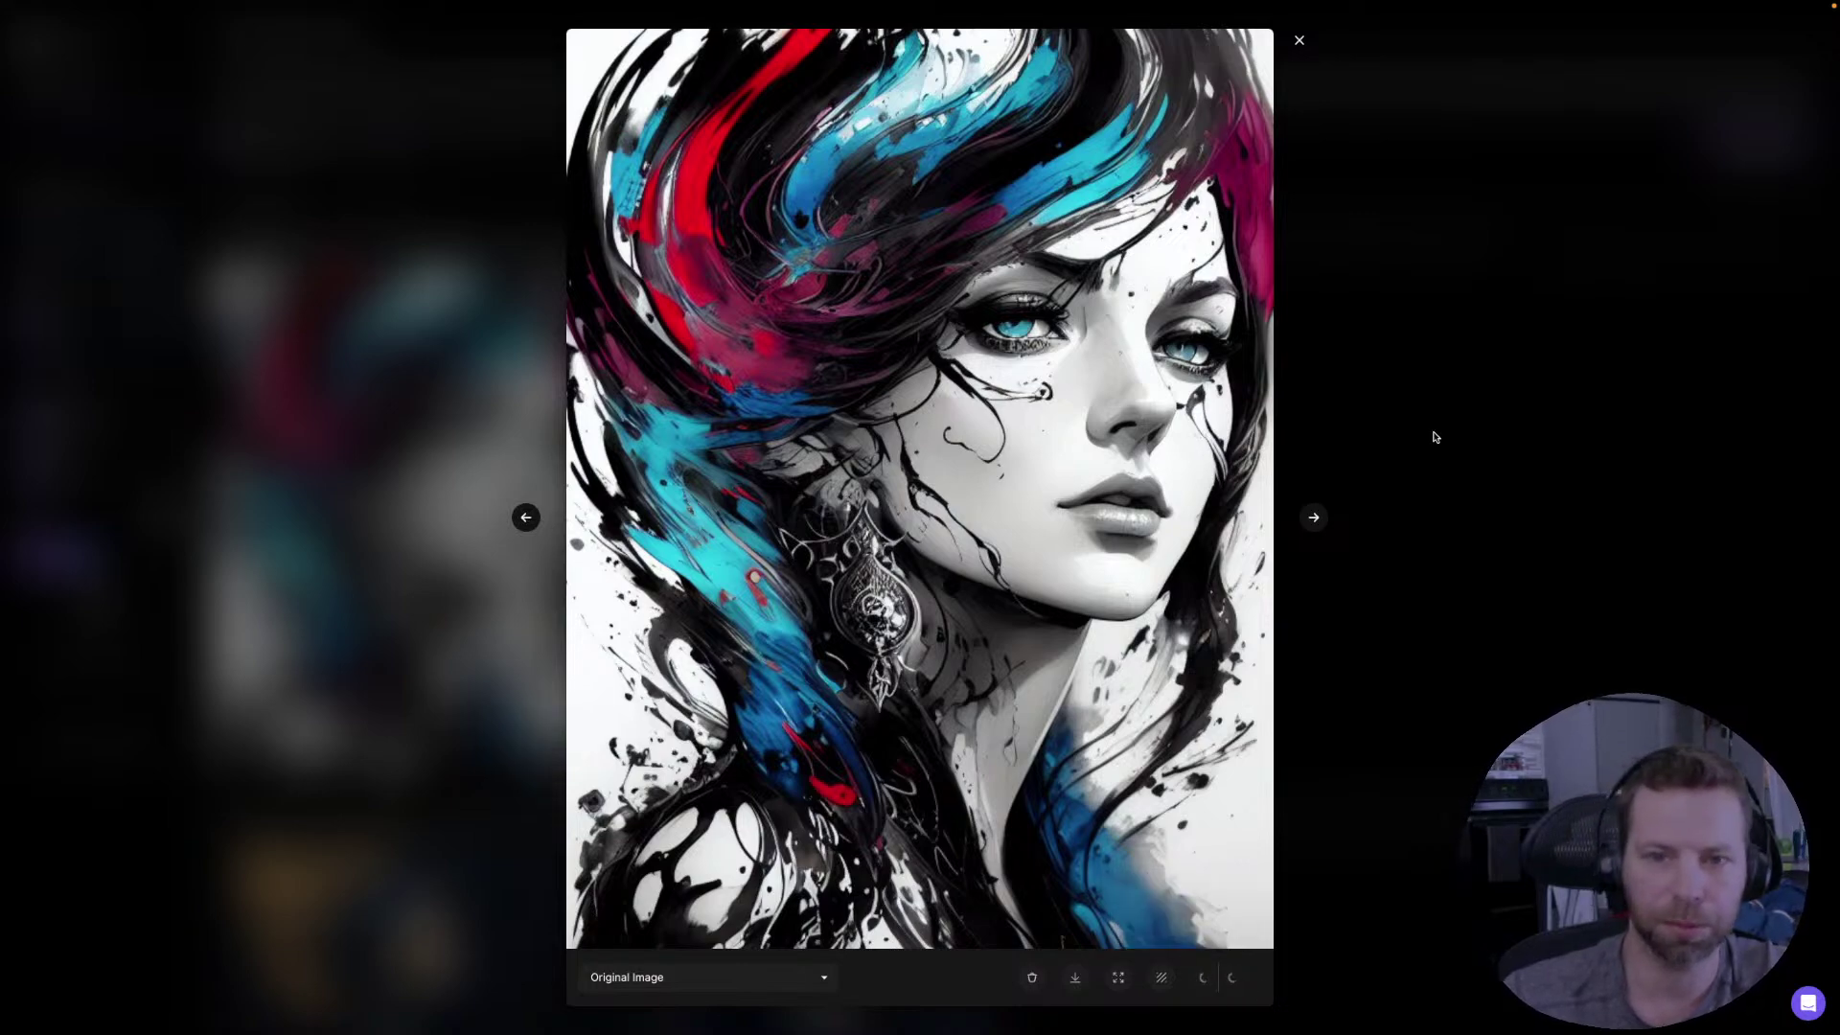
pyautogui.click(1435, 437)
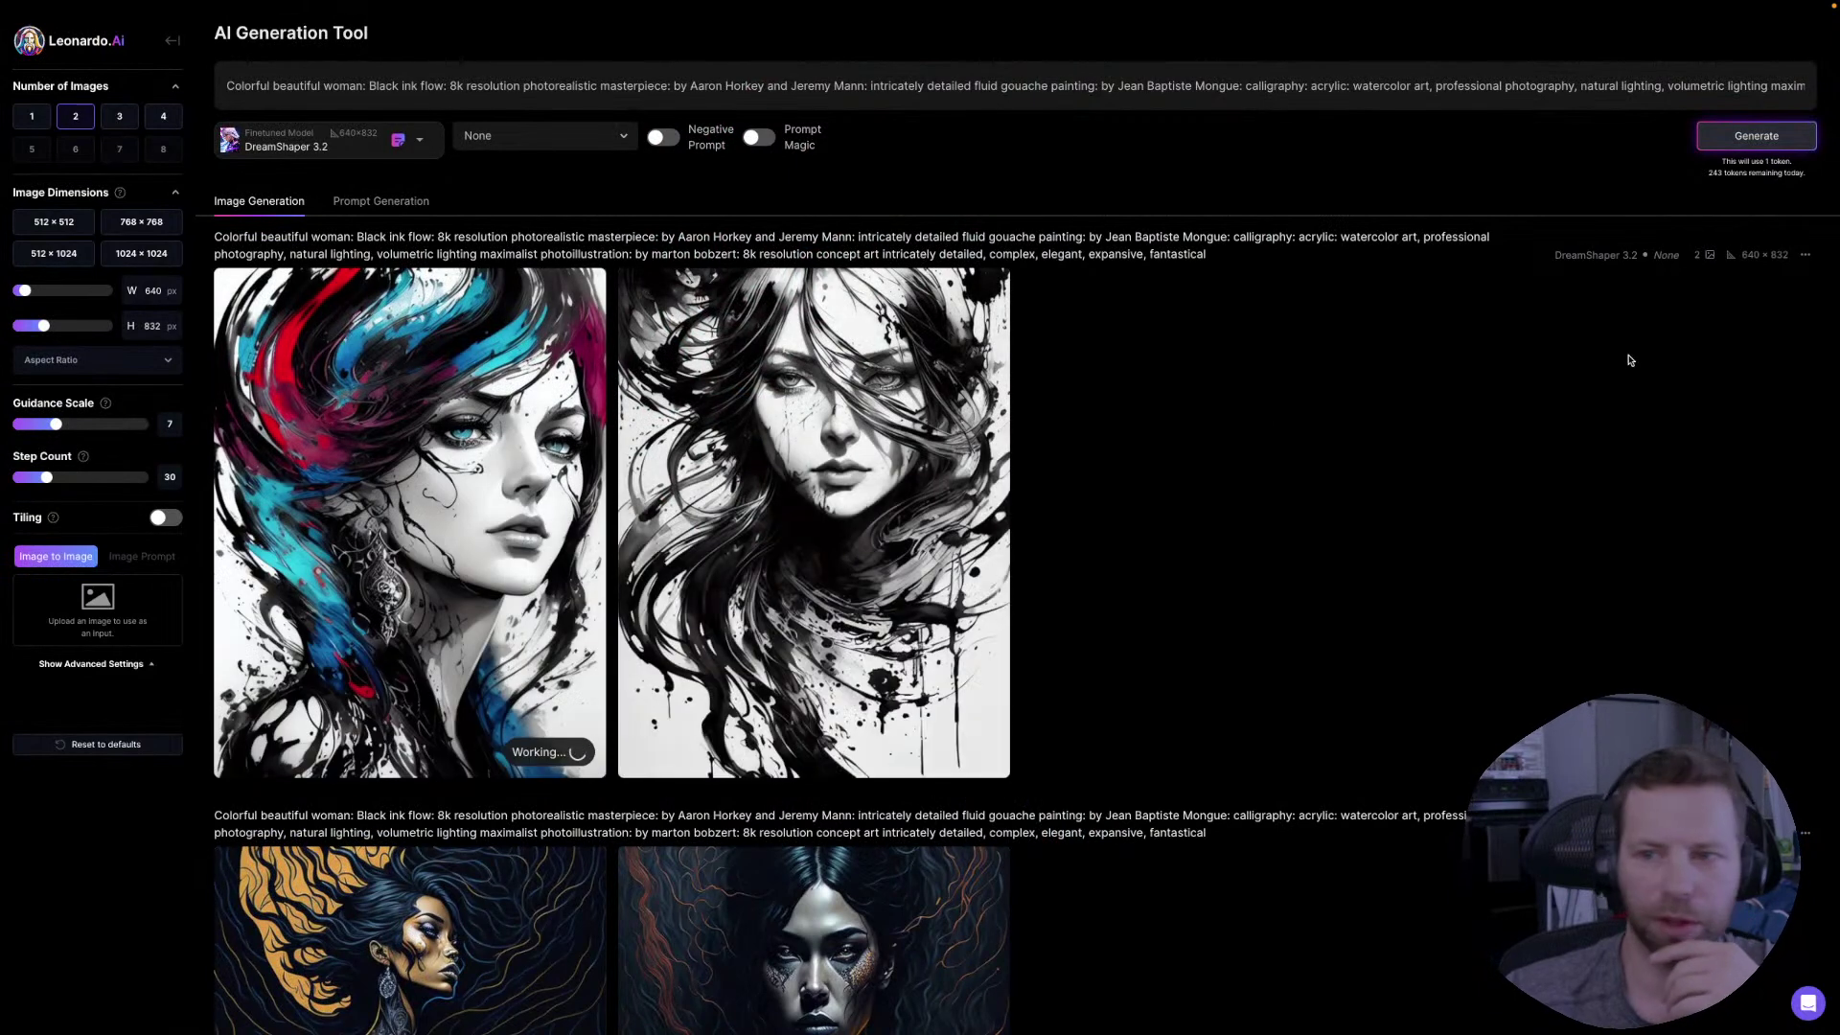
# - Switch the finetuned model to Deliberate 1.1 and generate two prompt-only images of the colorful woman
pyautogui.click(418, 141)
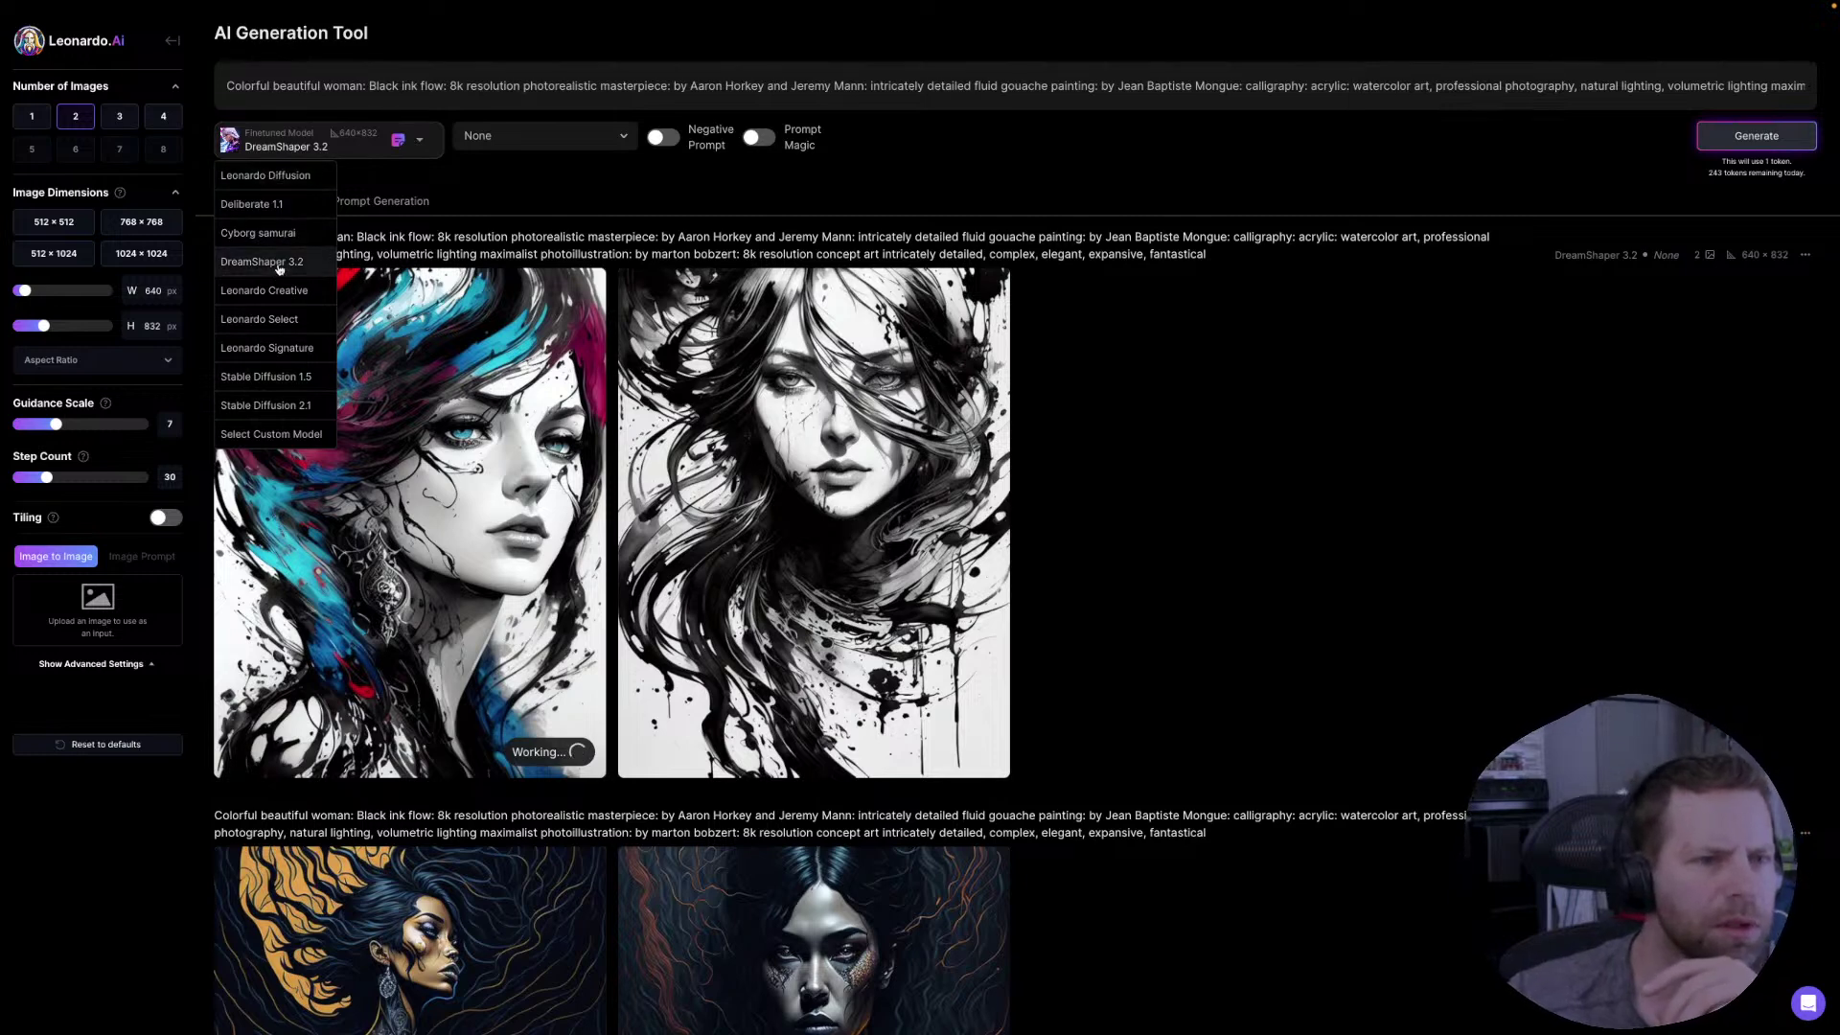
pyautogui.click(251, 204)
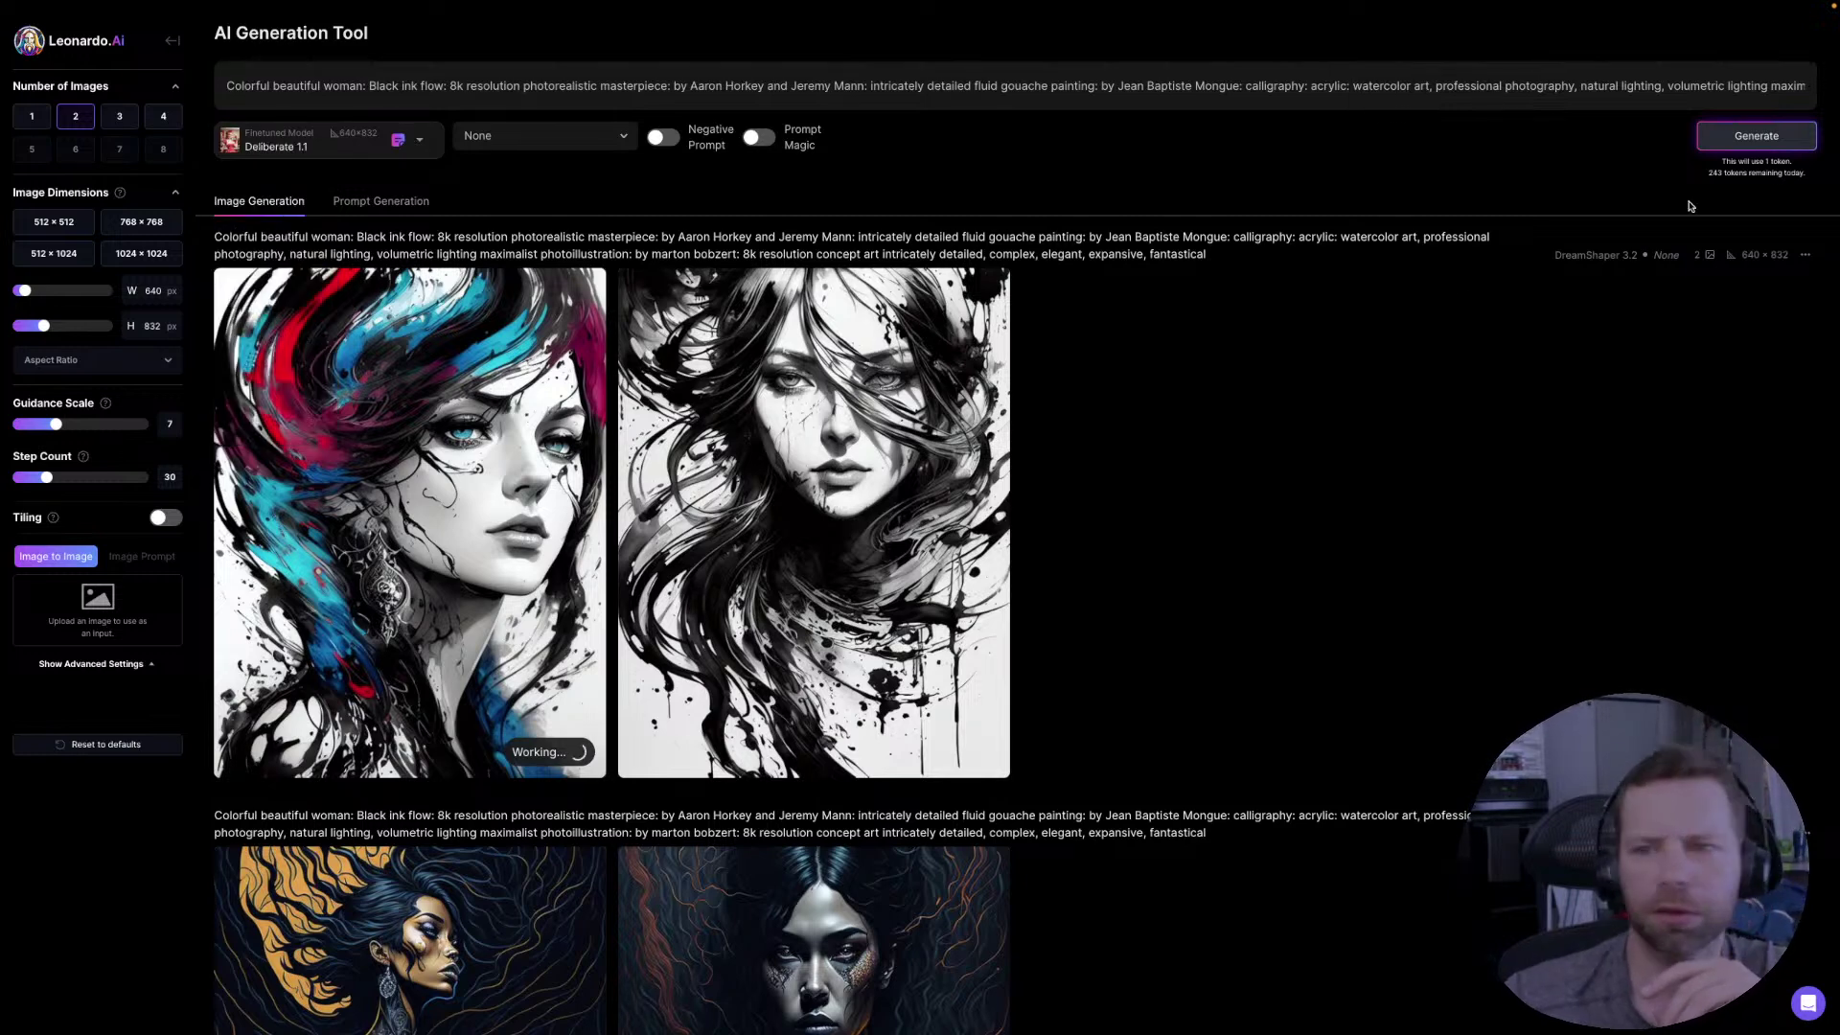
pyautogui.click(1733, 142)
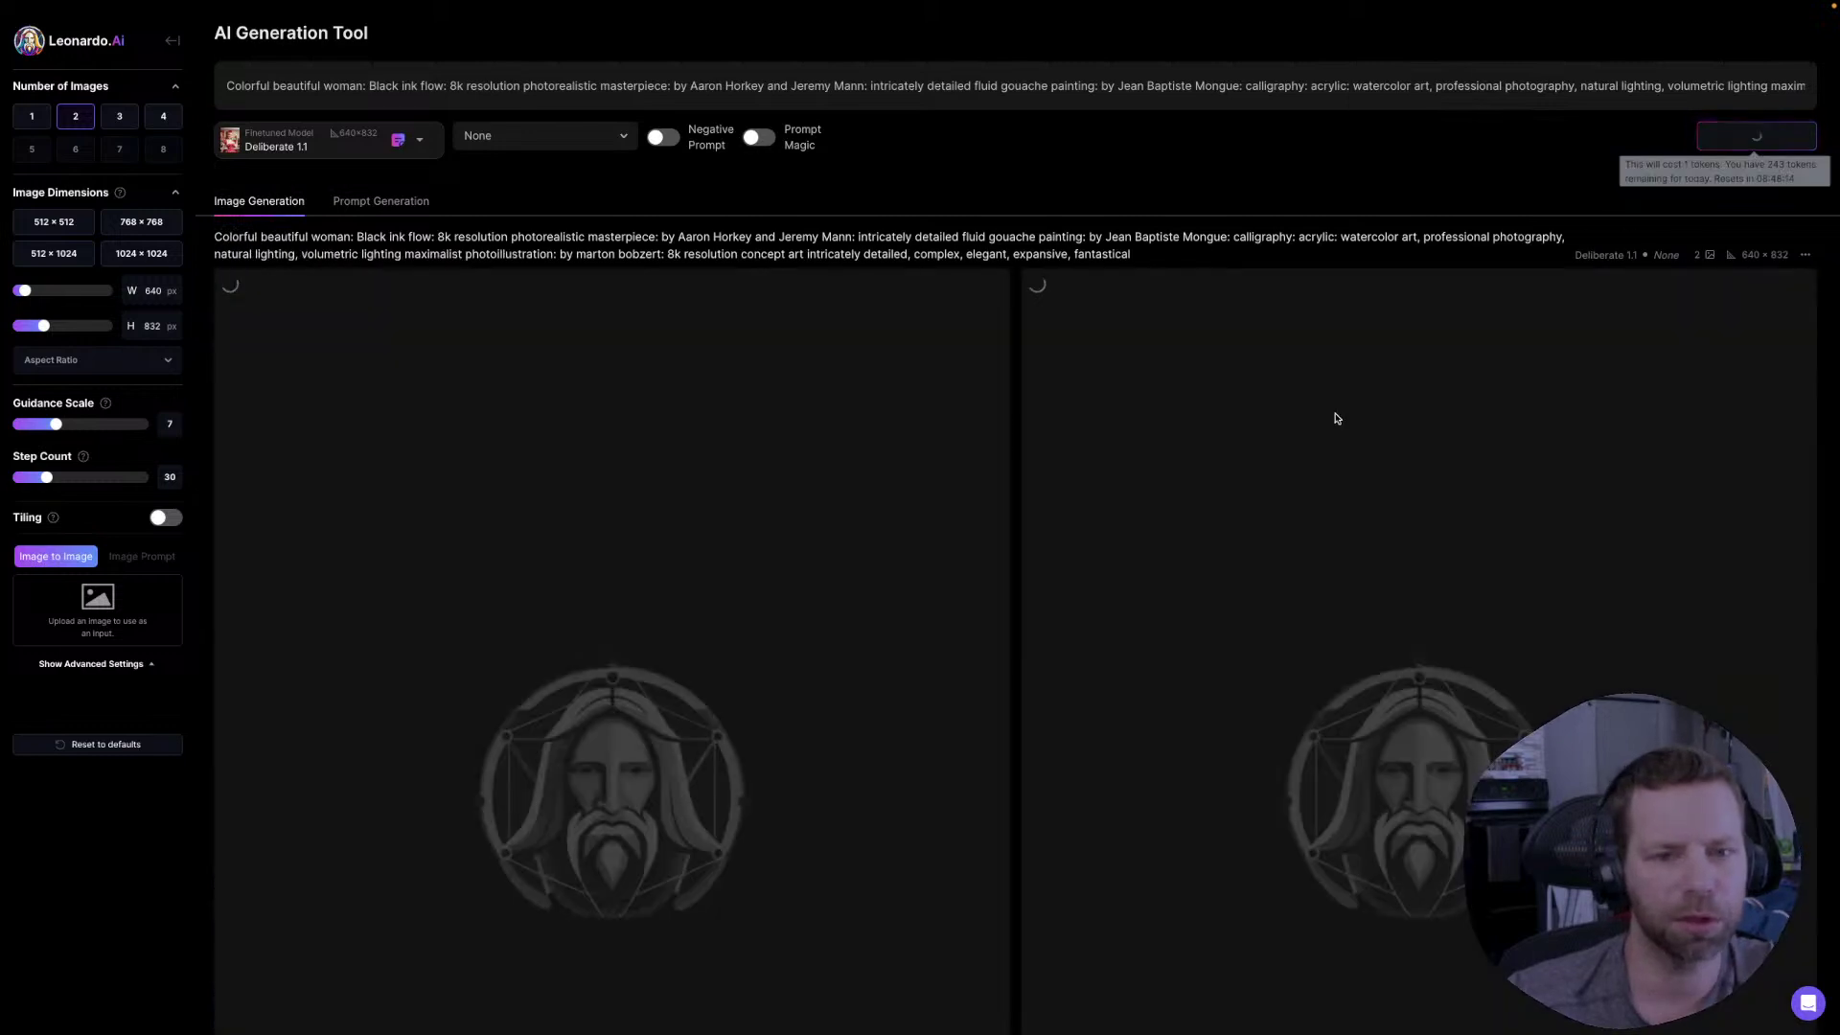
# - Check on the DreamShaper 3.2 portrait being upscaled and view it full size, alternating with the black-and-white image
pyautogui.scroll(-5, 1248, 414)
pyautogui.scroll(-8, 1249, 414)
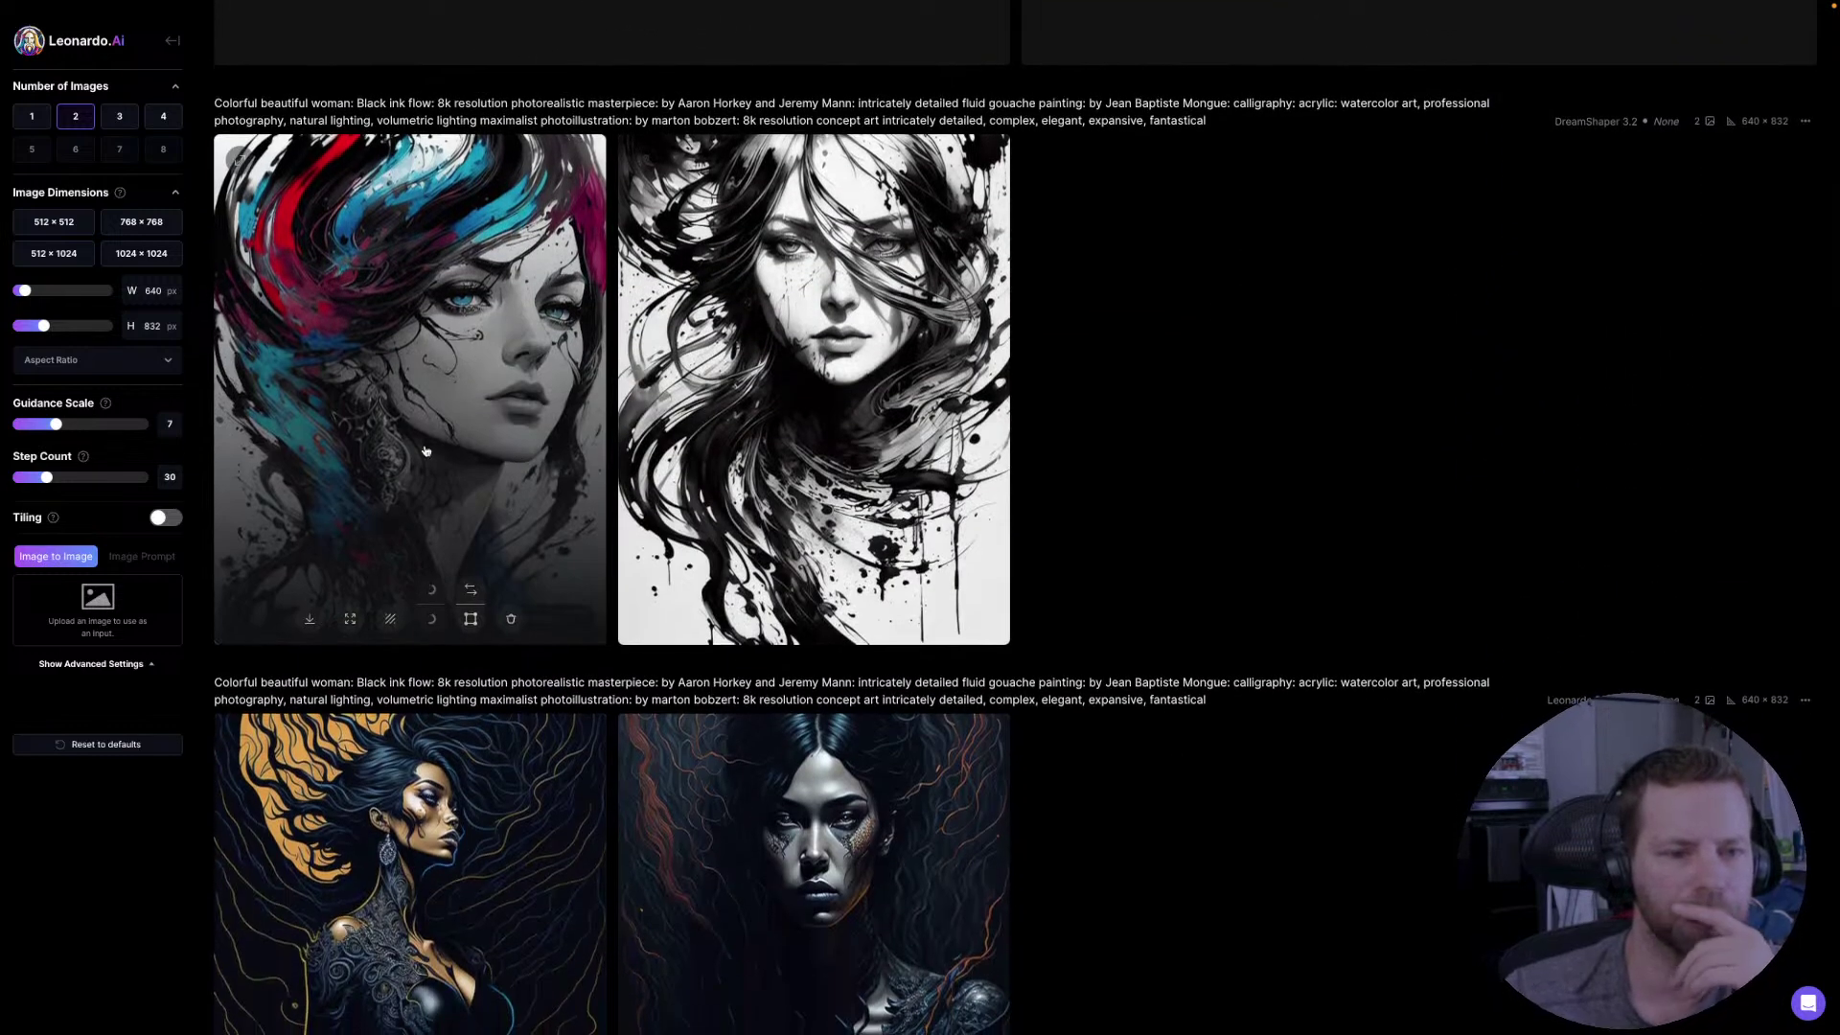
pyautogui.click(431, 620)
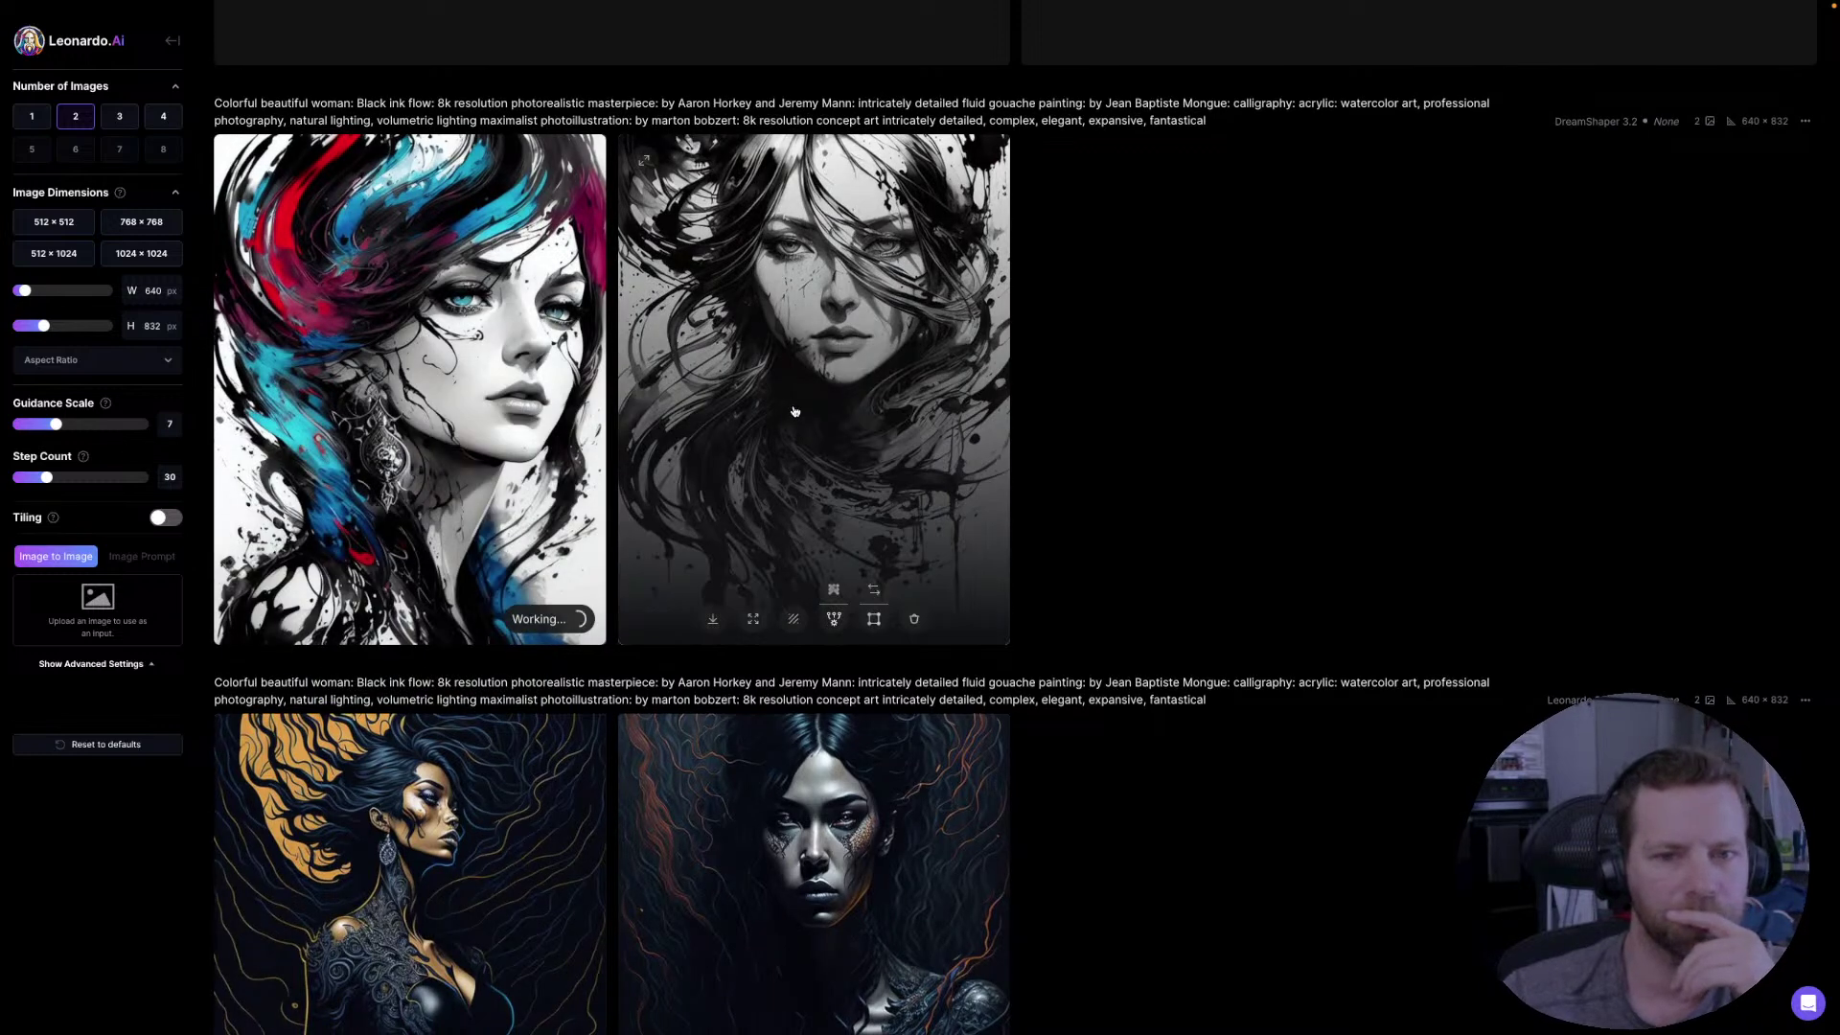
pyautogui.scroll(10, 825, 422)
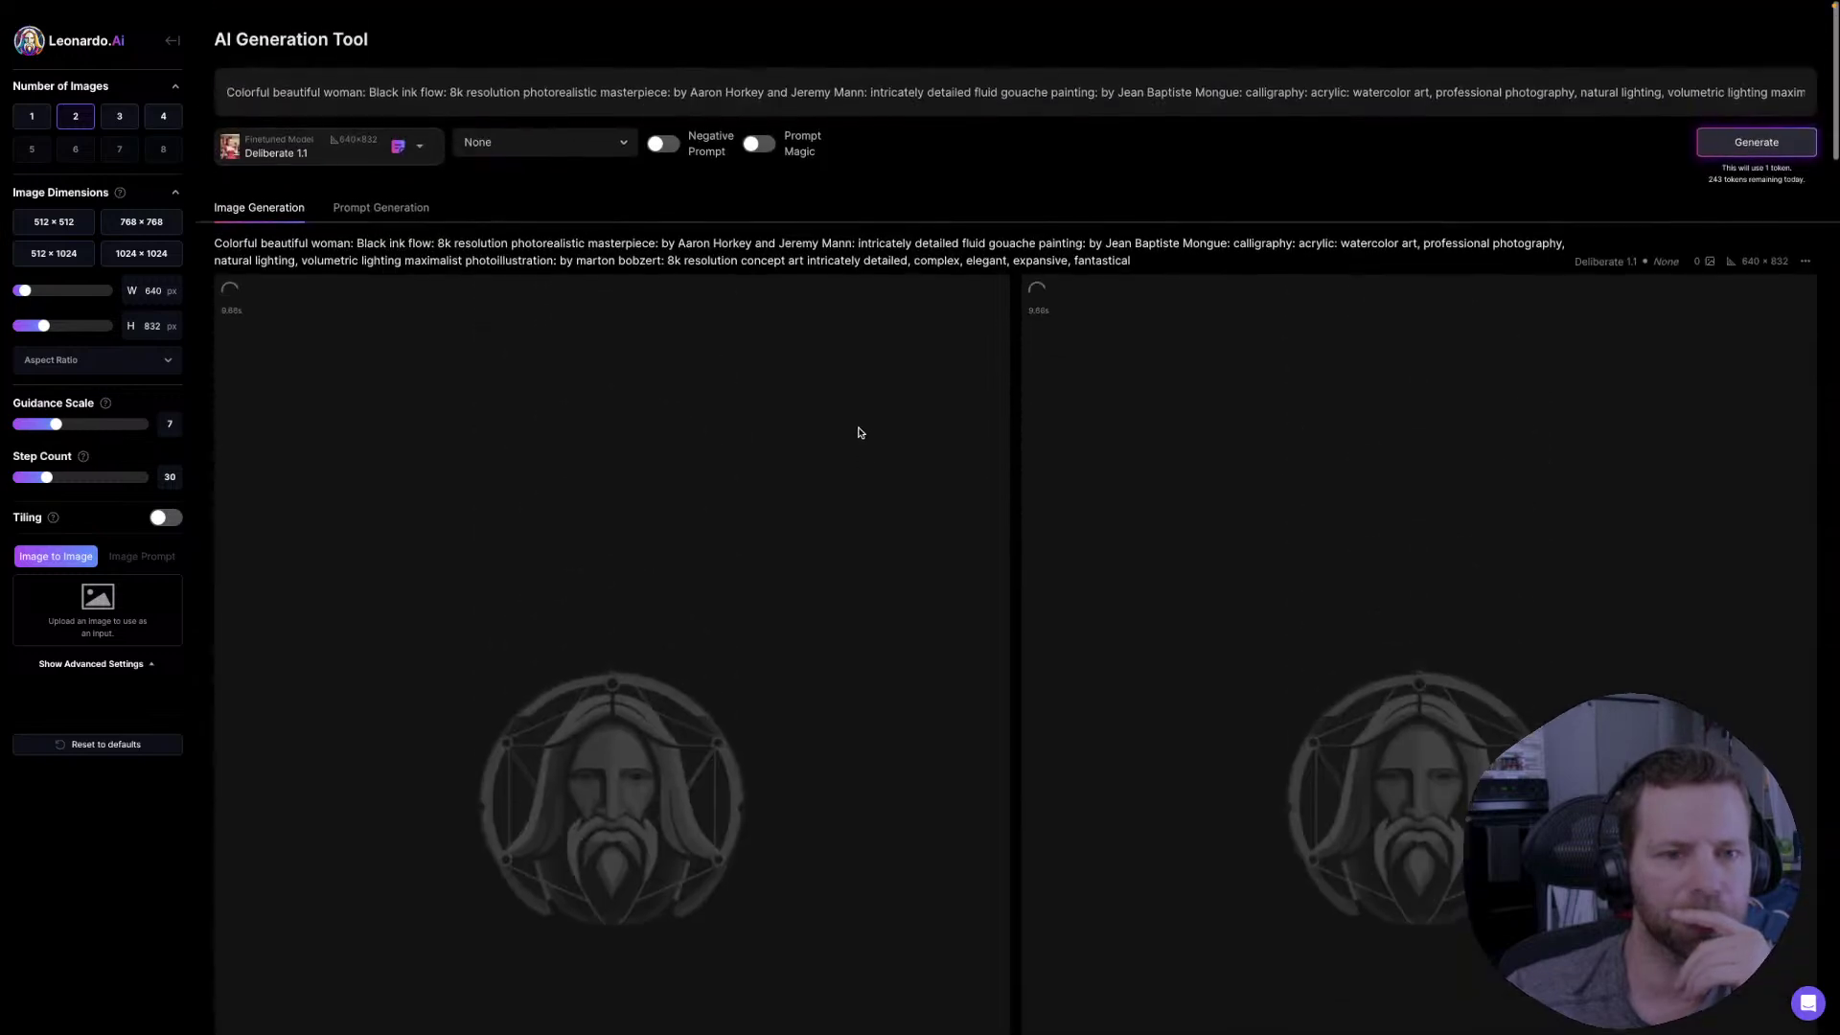
pyautogui.scroll(-10, 854, 428)
pyautogui.click(412, 508)
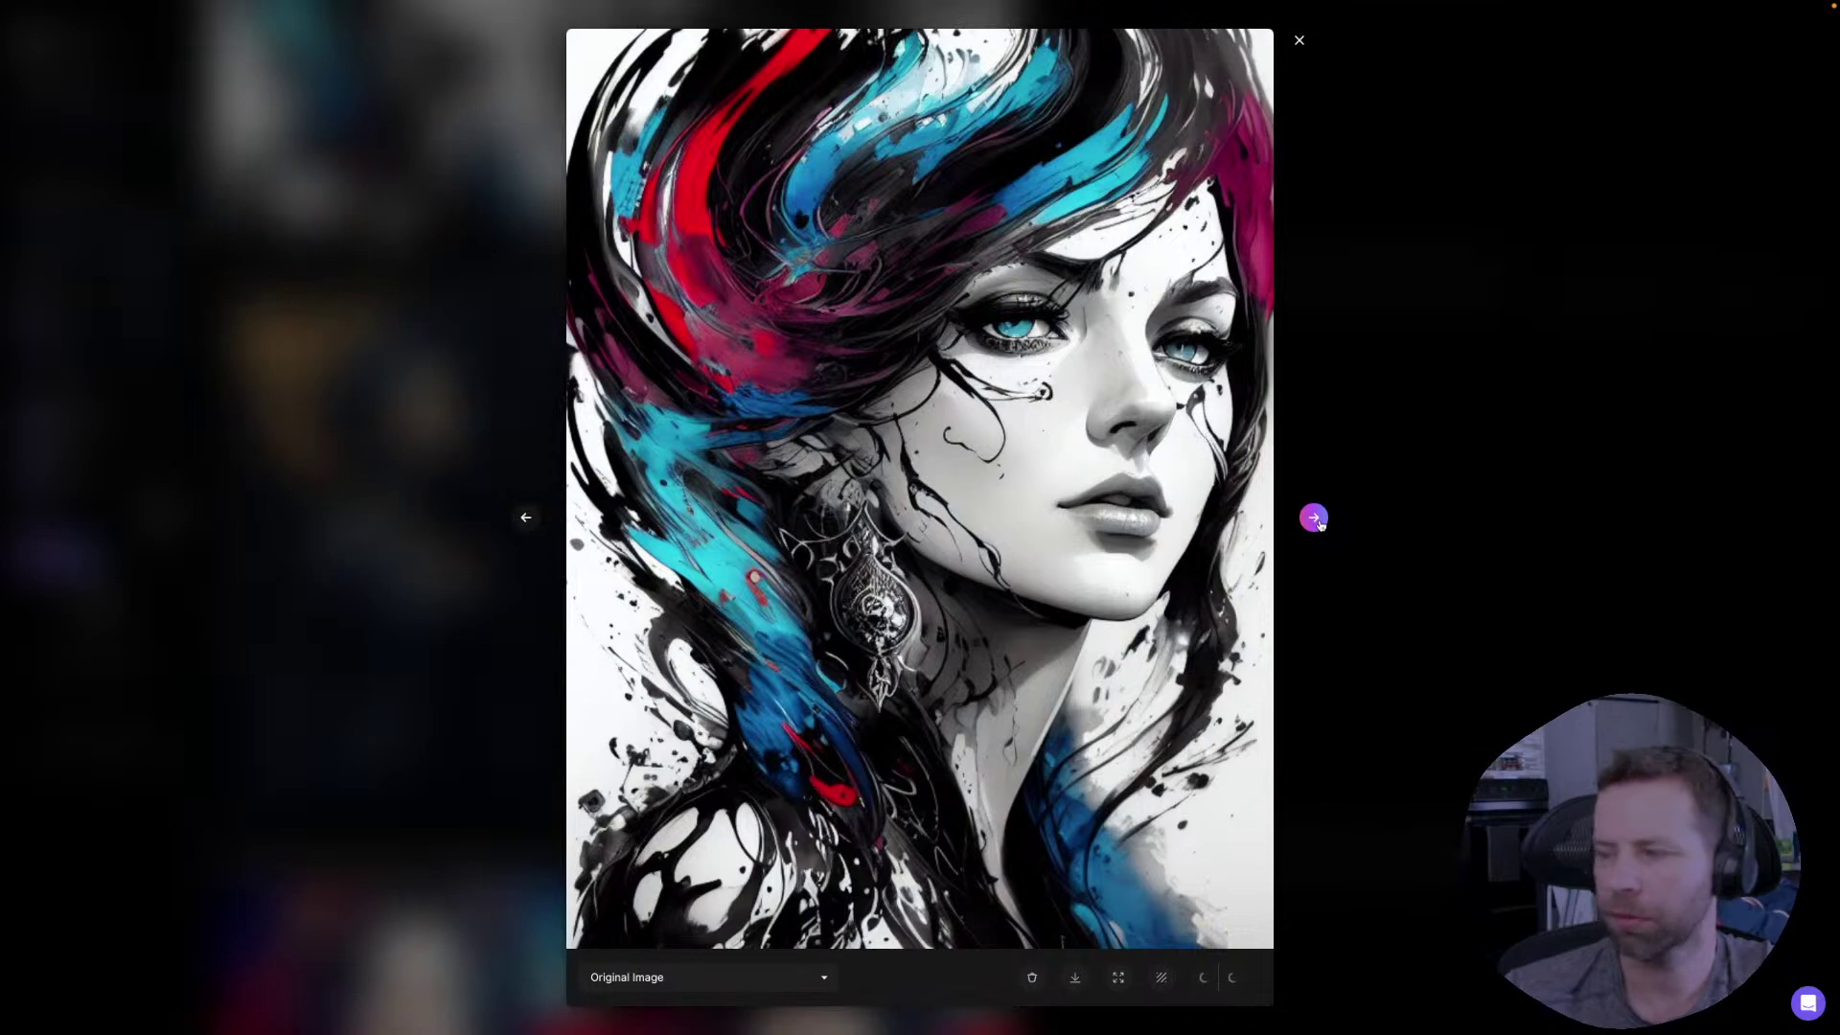
pyautogui.click(1314, 518)
pyautogui.click(1314, 519)
pyautogui.click(1313, 518)
pyautogui.click(1313, 519)
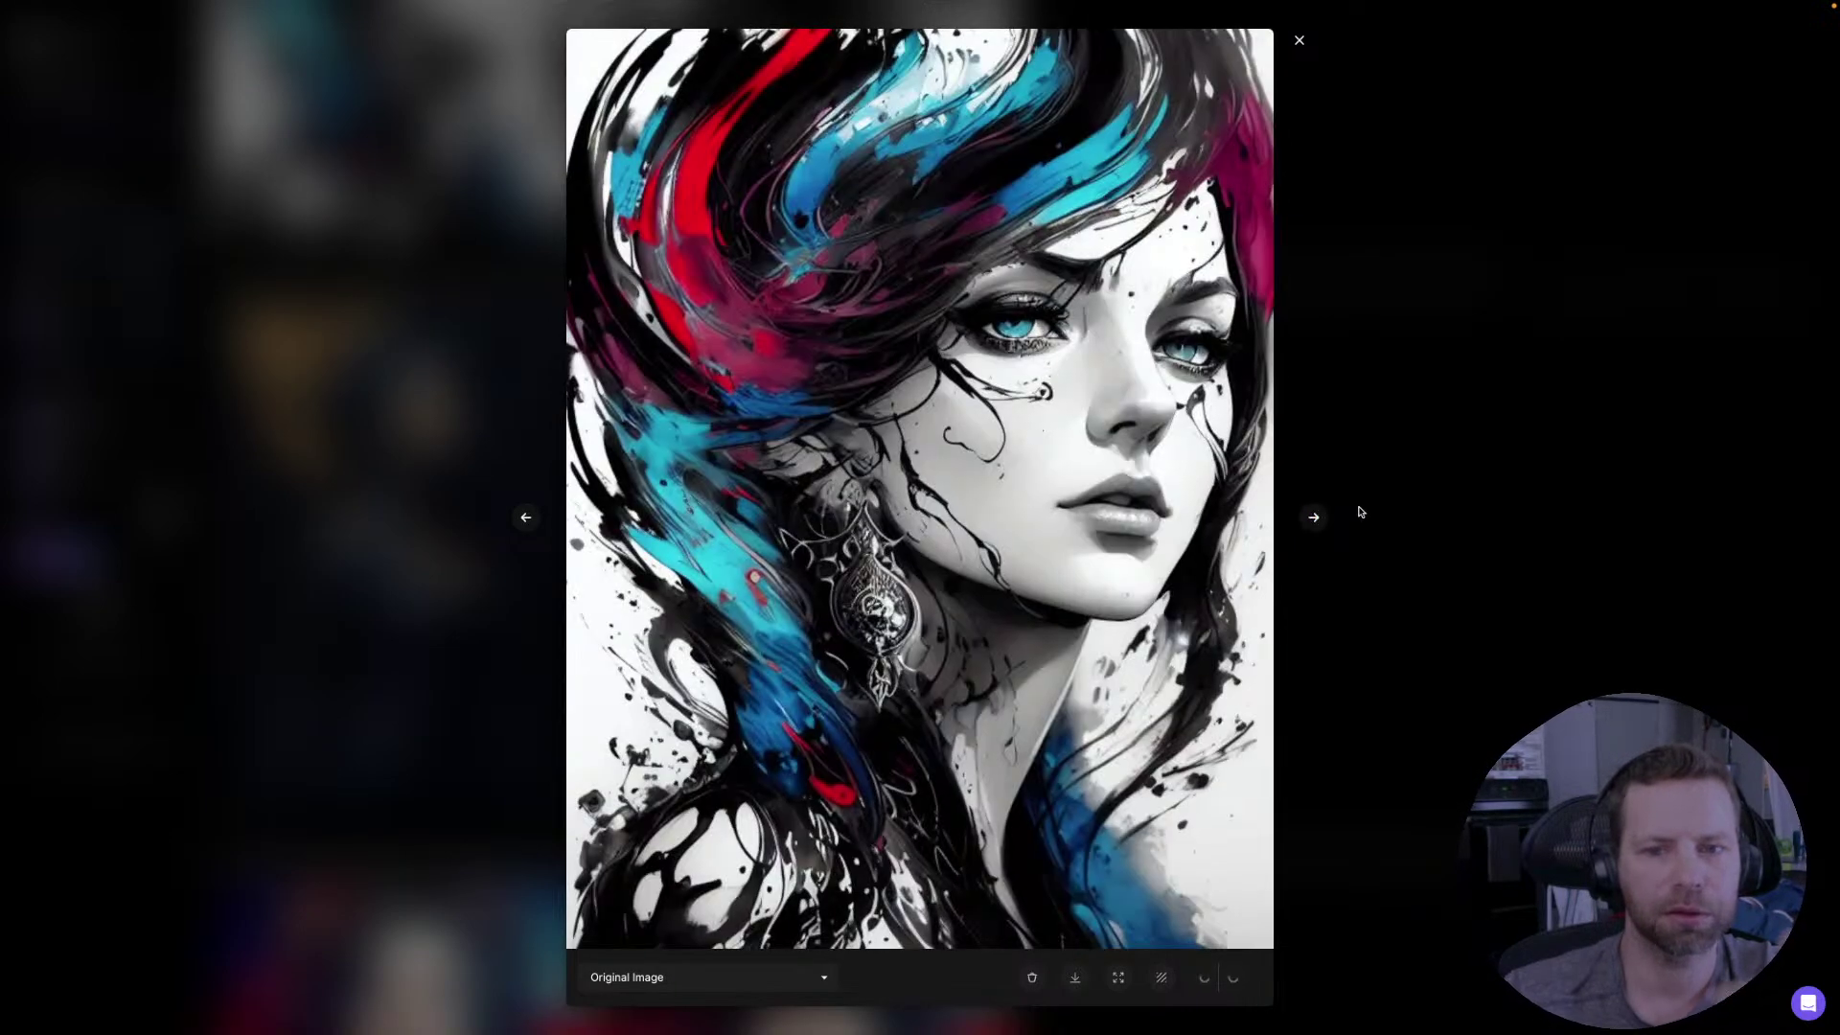
pyautogui.click(1361, 513)
# - View the two Deliberate 1.1 images at full size, alternating between them, and close the full-size view
pyautogui.scroll(10, 1355, 509)
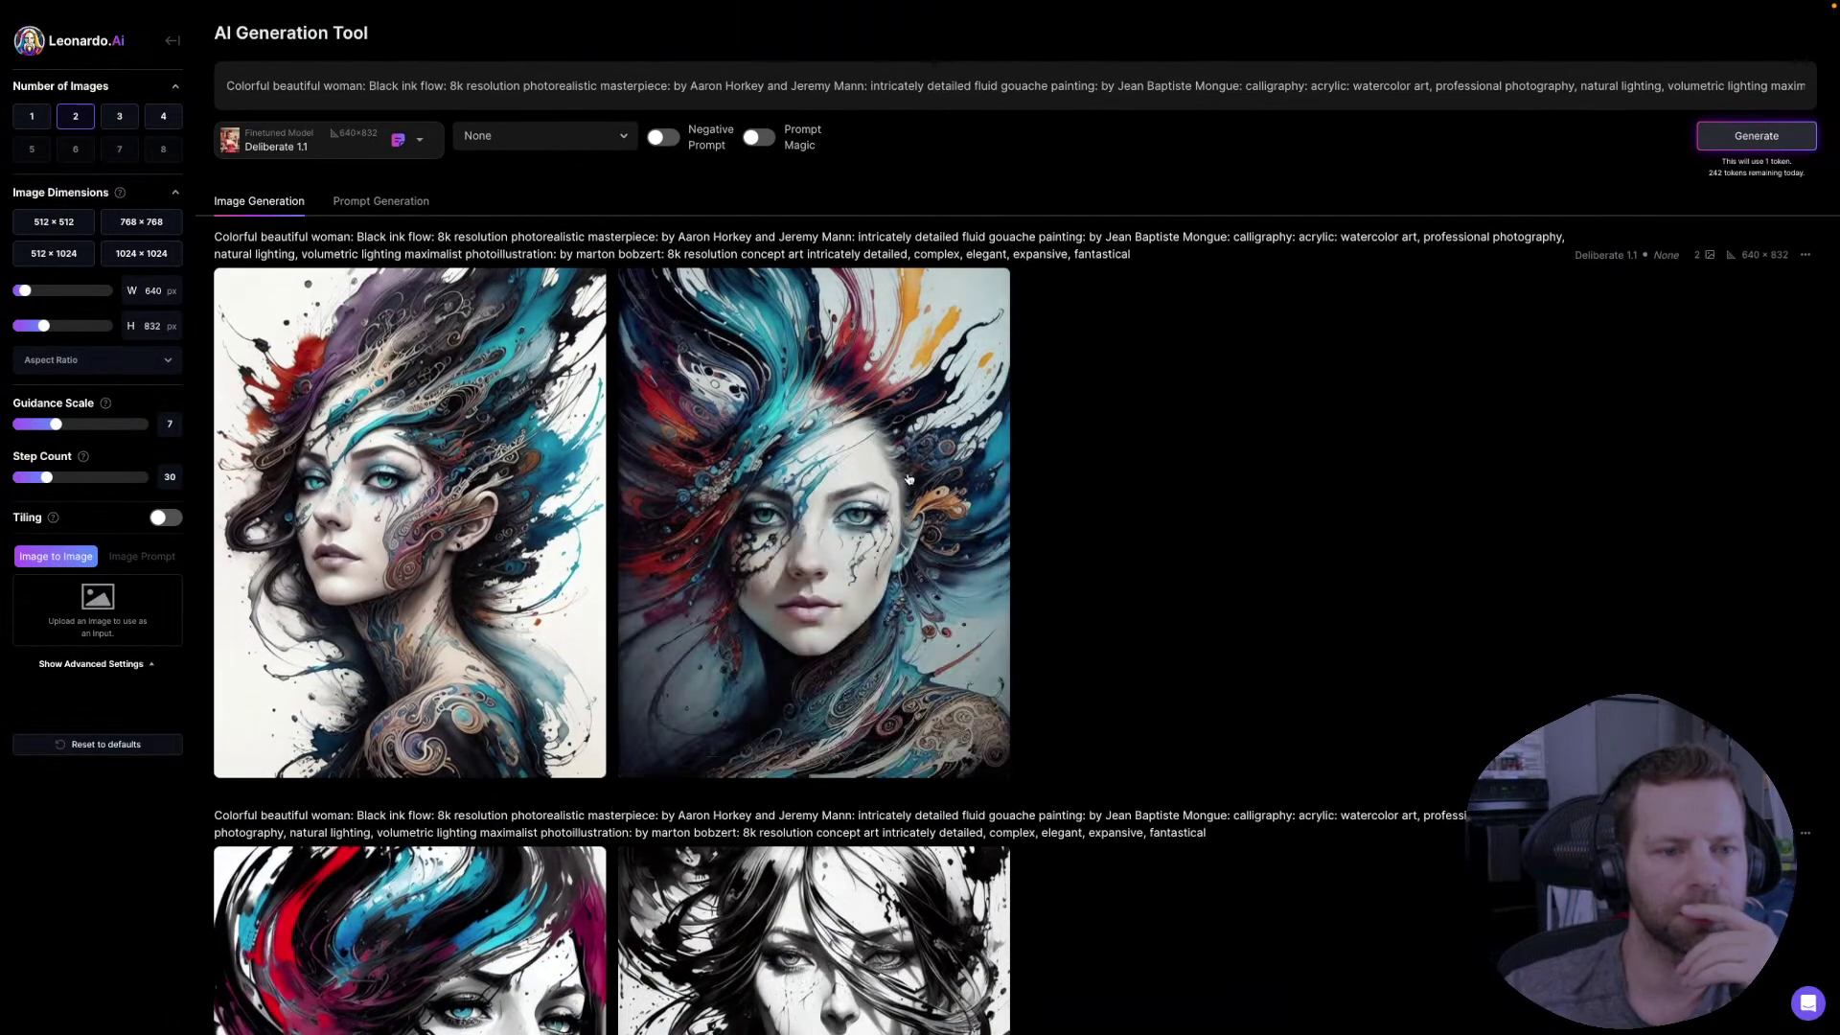
pyautogui.click(333, 470)
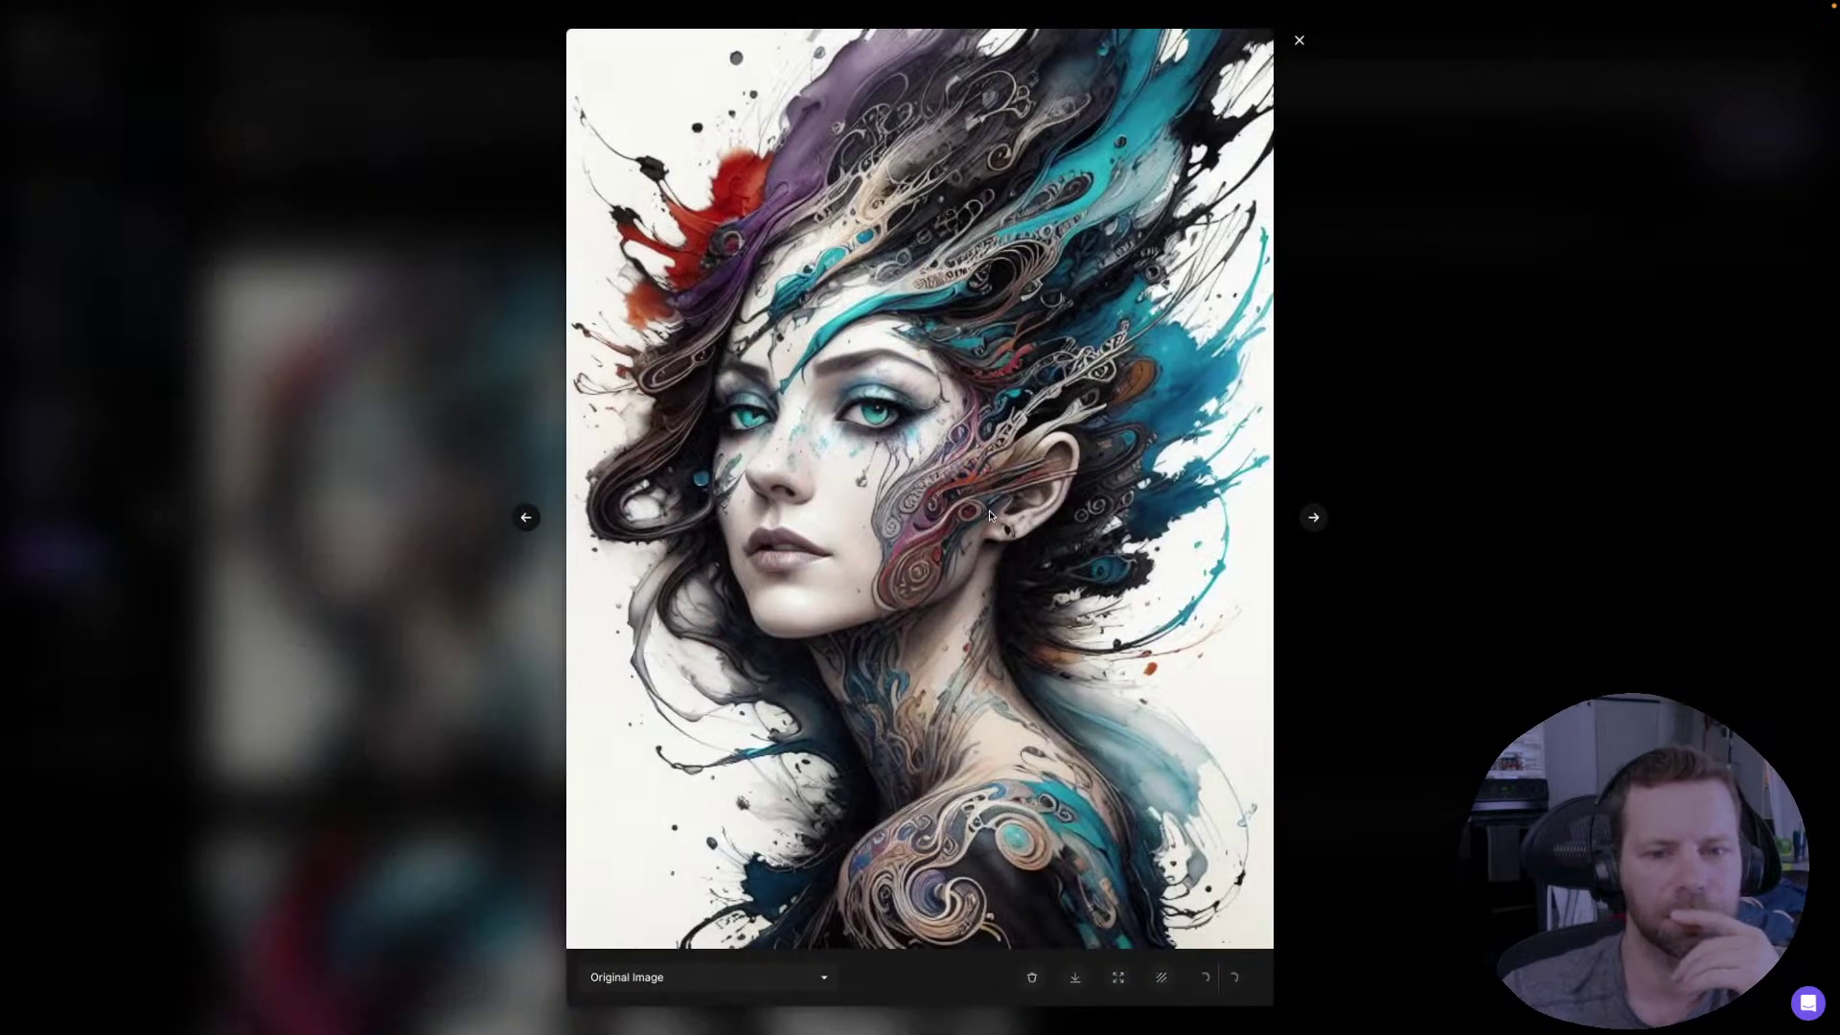
pyautogui.click(1314, 518)
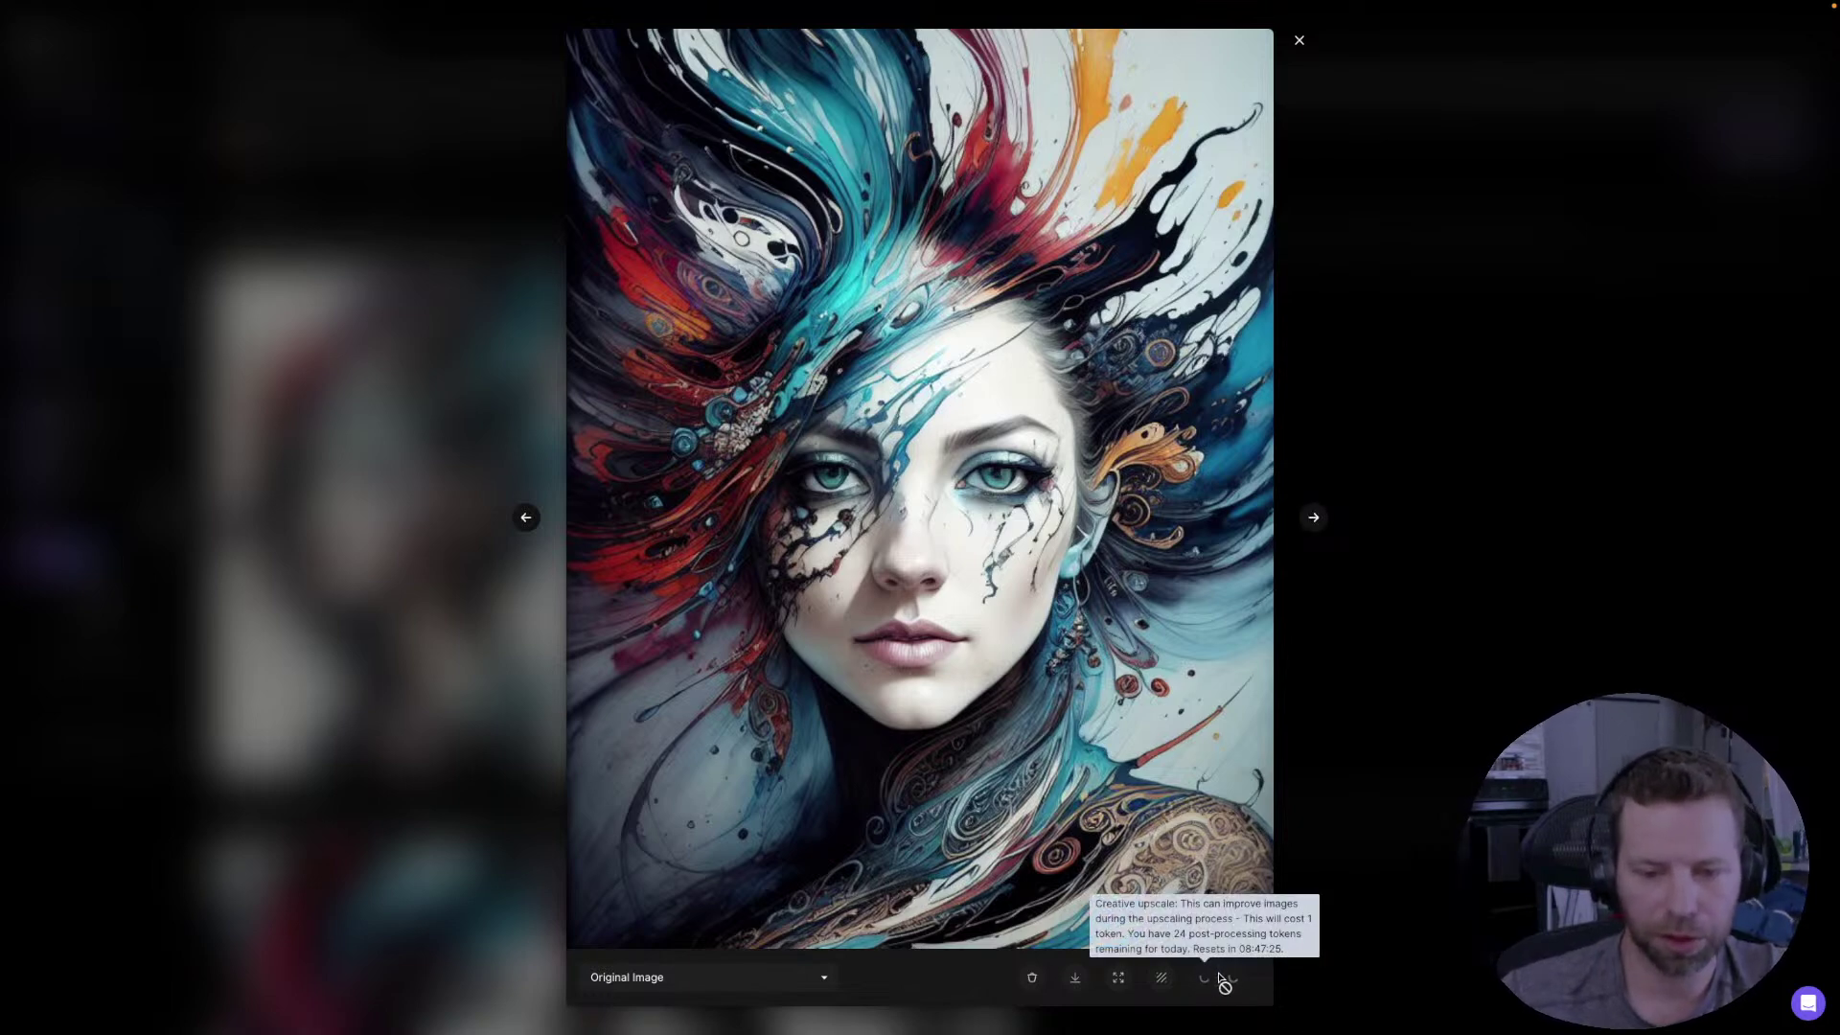
pyautogui.click(1315, 519)
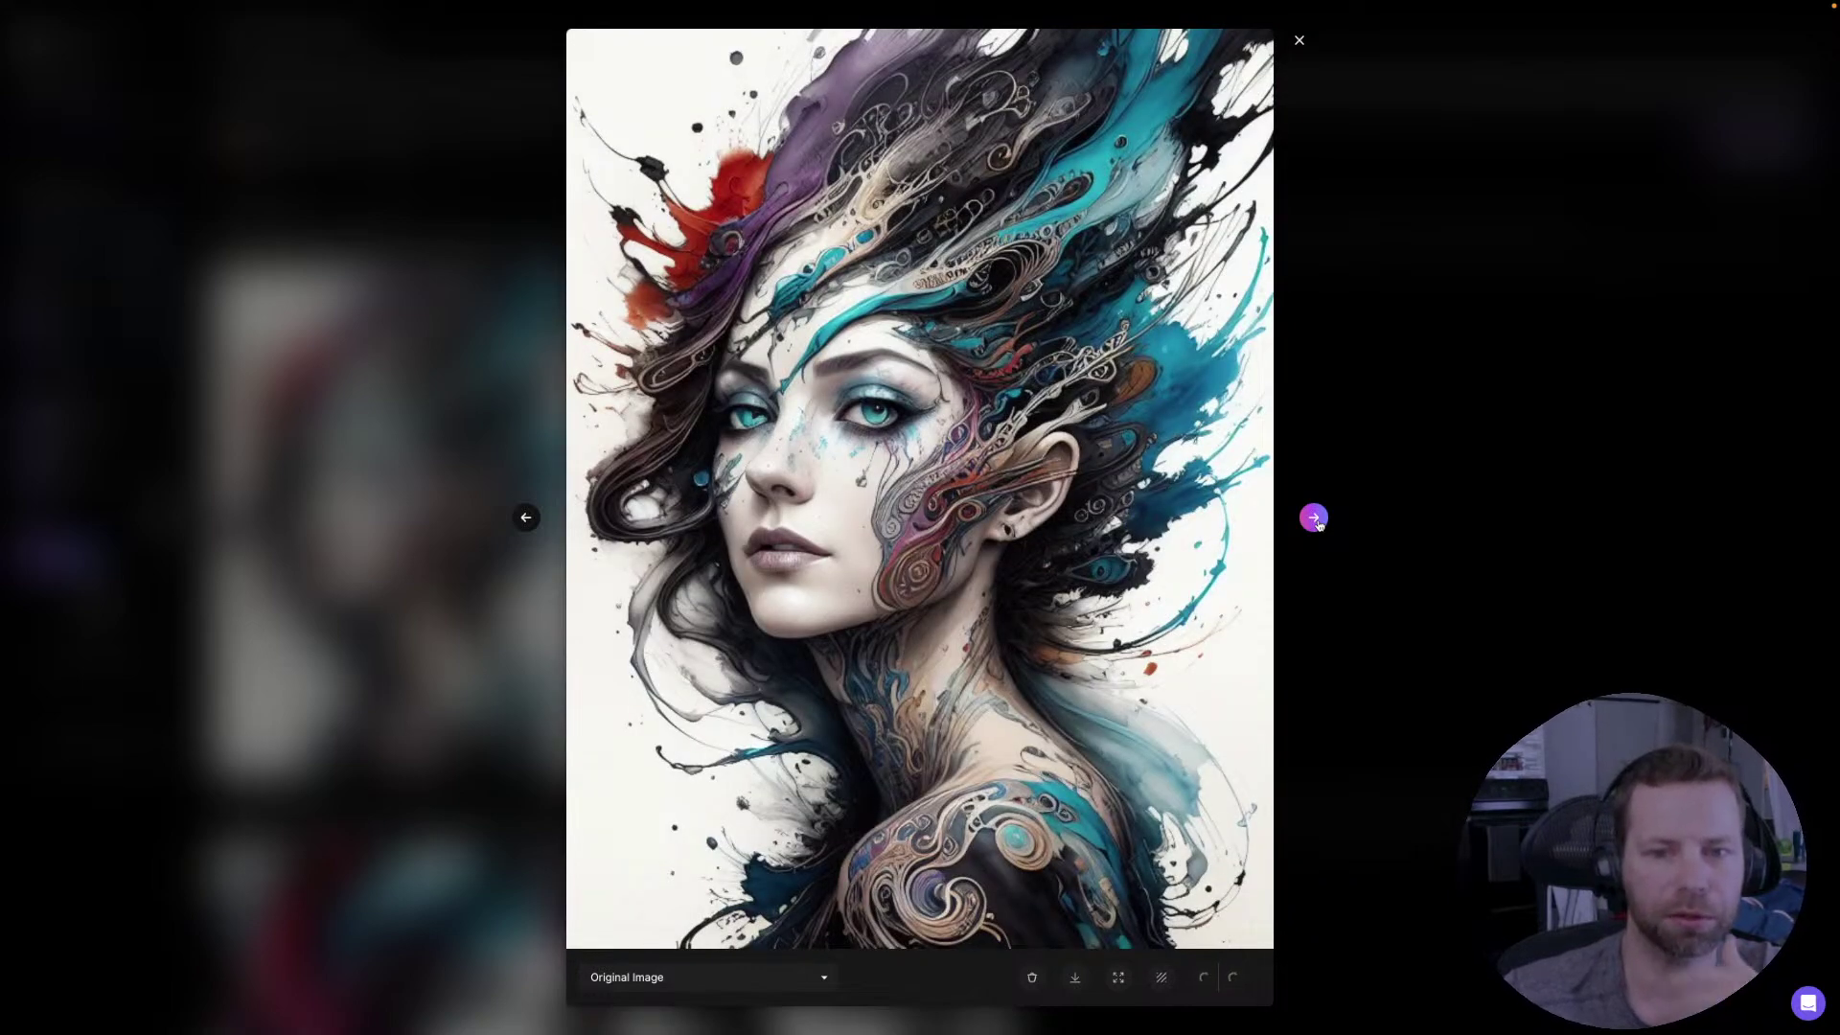
pyautogui.click(1315, 519)
pyautogui.click(1409, 507)
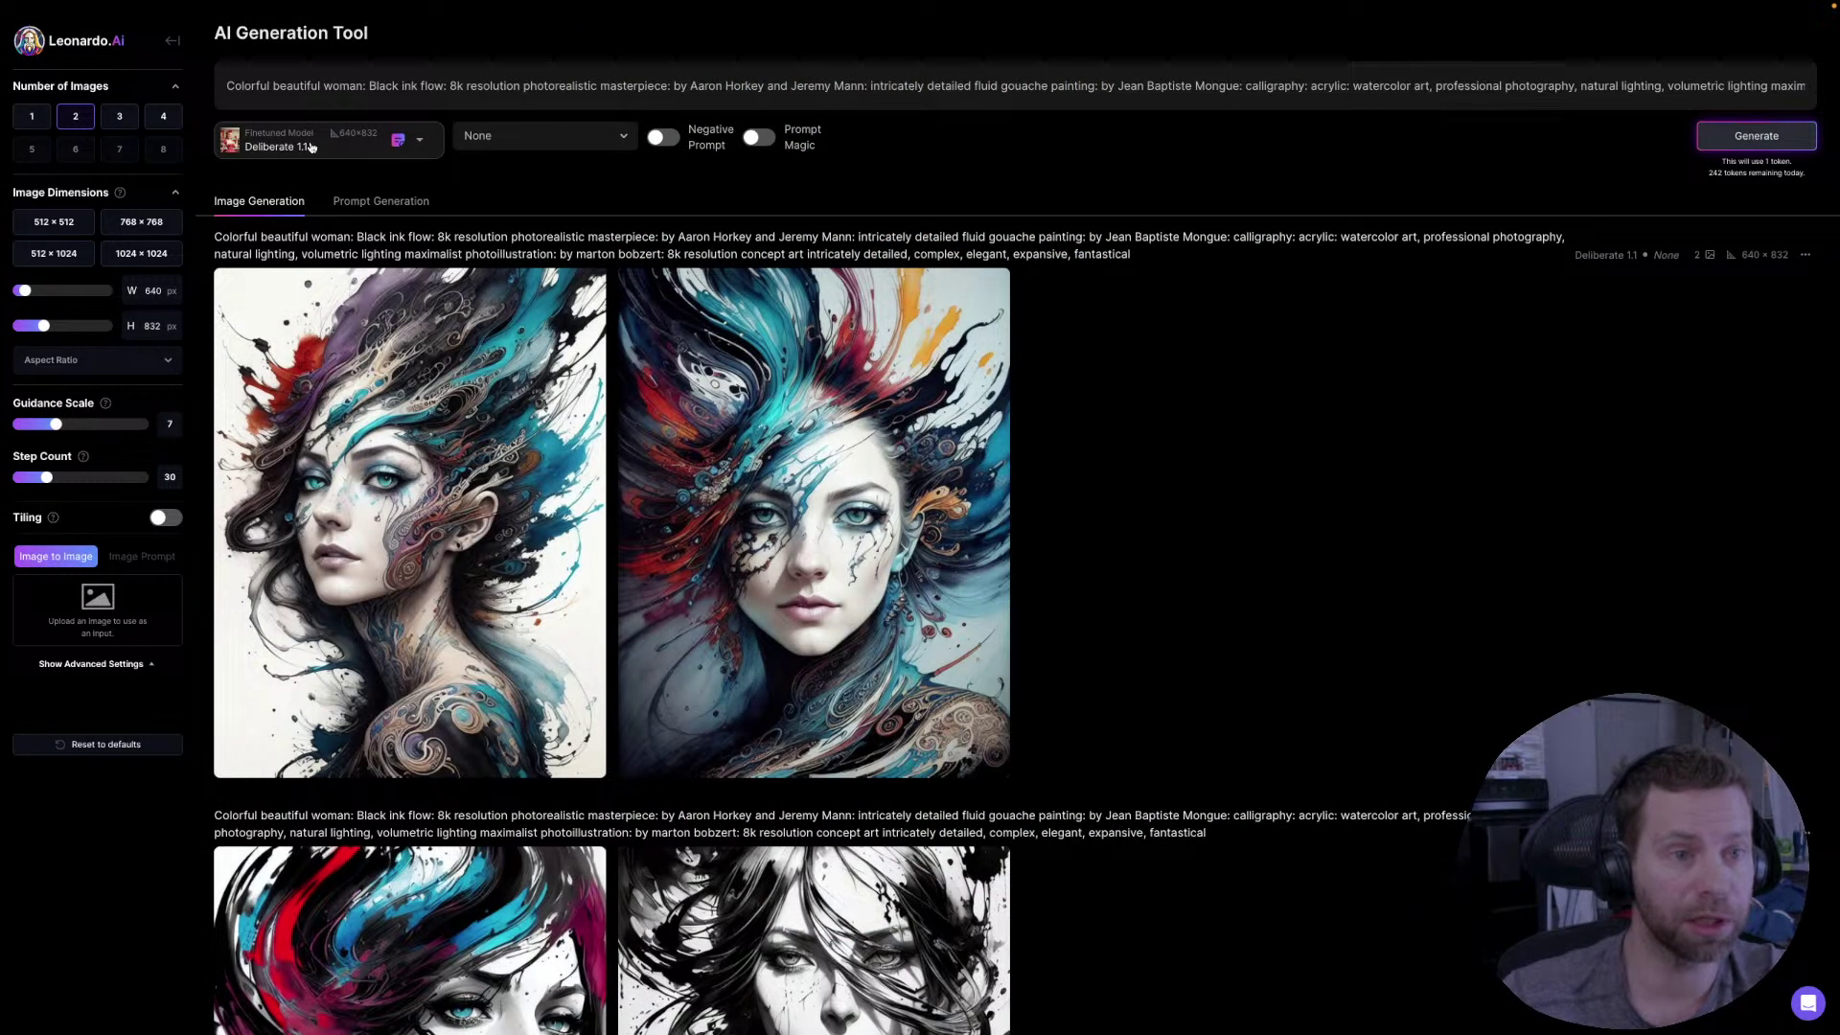
# - Switch the finetuned model to Cyborg samurai and generate two 512 × 512 images with the same colorful woman prompt
pyautogui.click(422, 141)
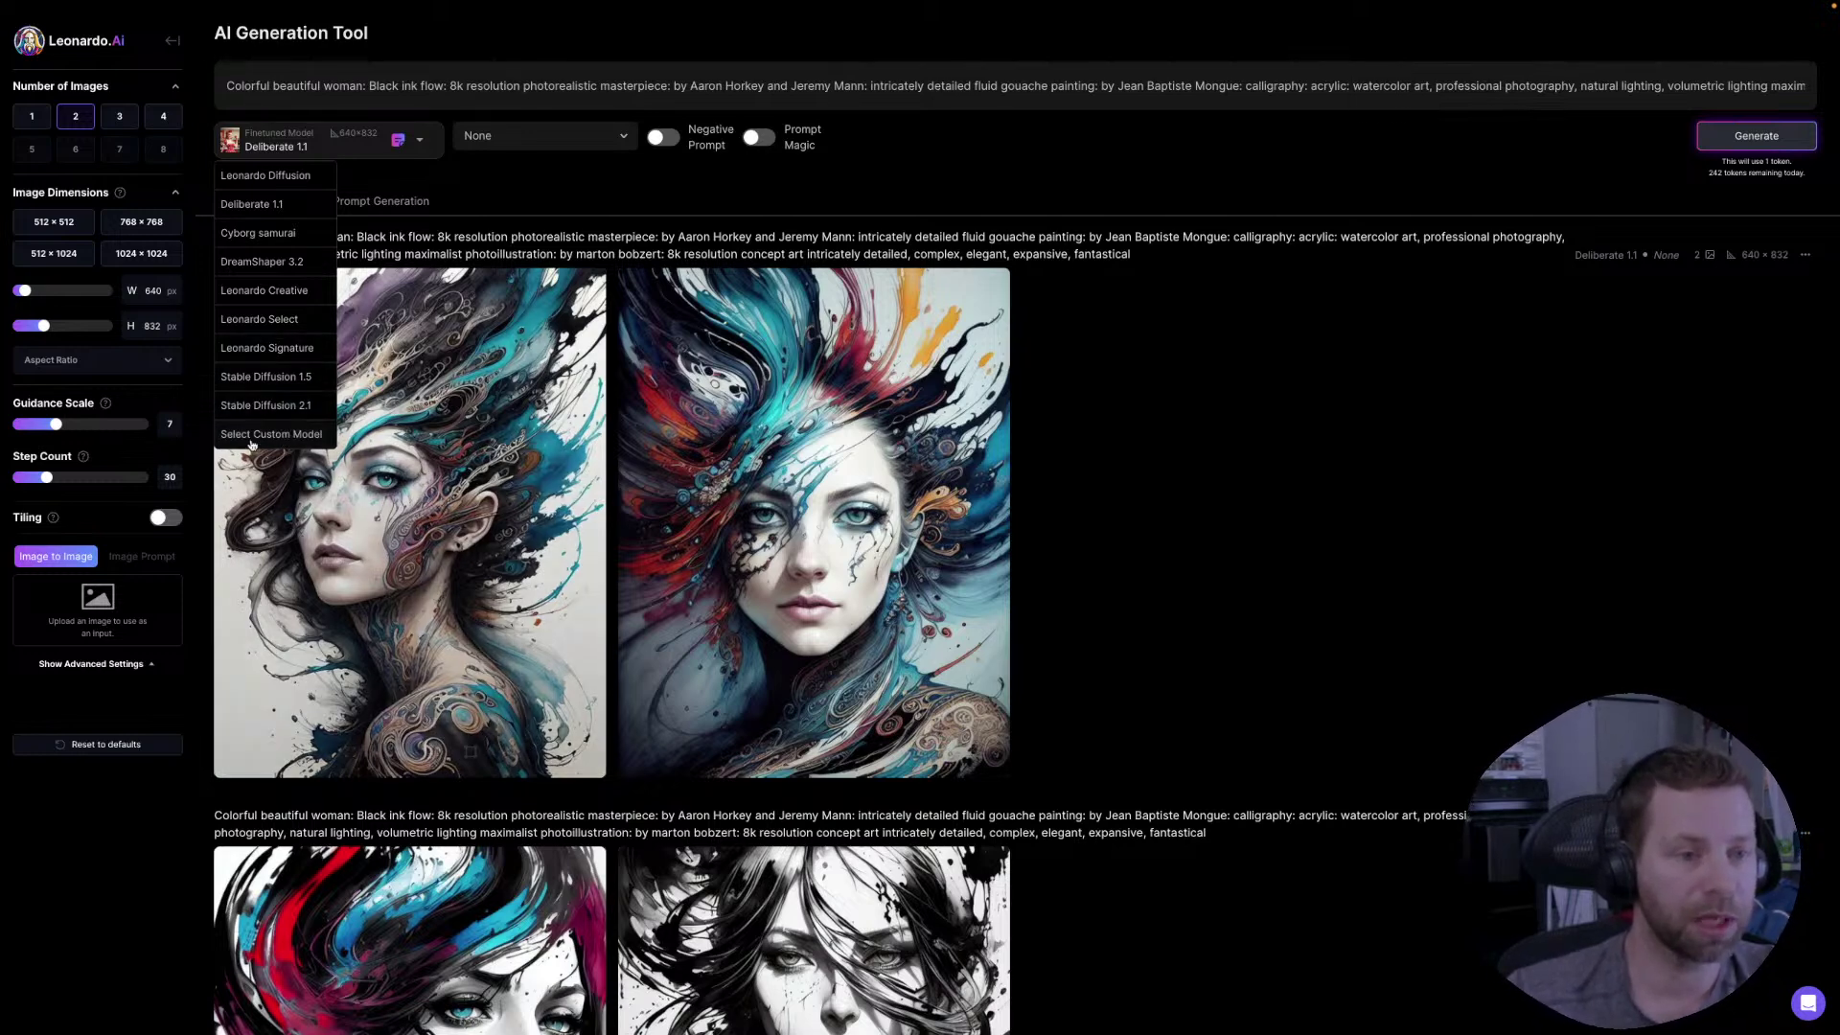
pyautogui.click(282, 234)
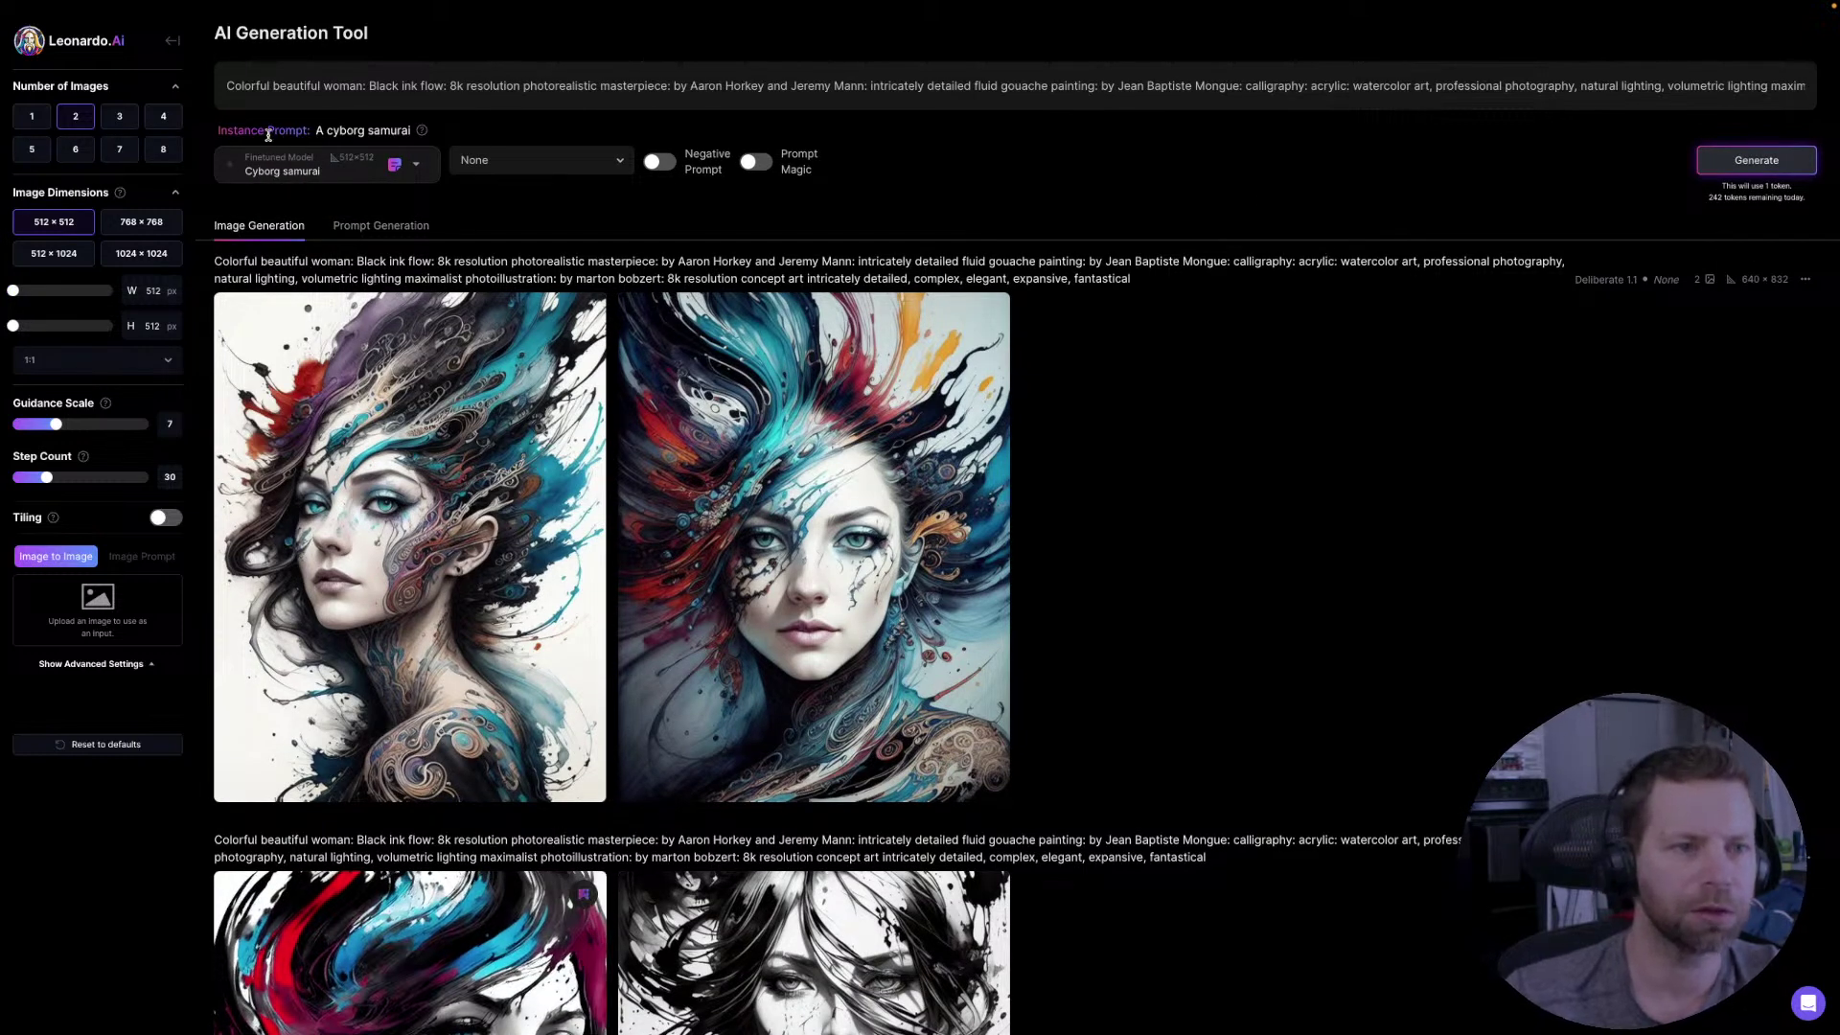
pyautogui.moveTo(423, 131)
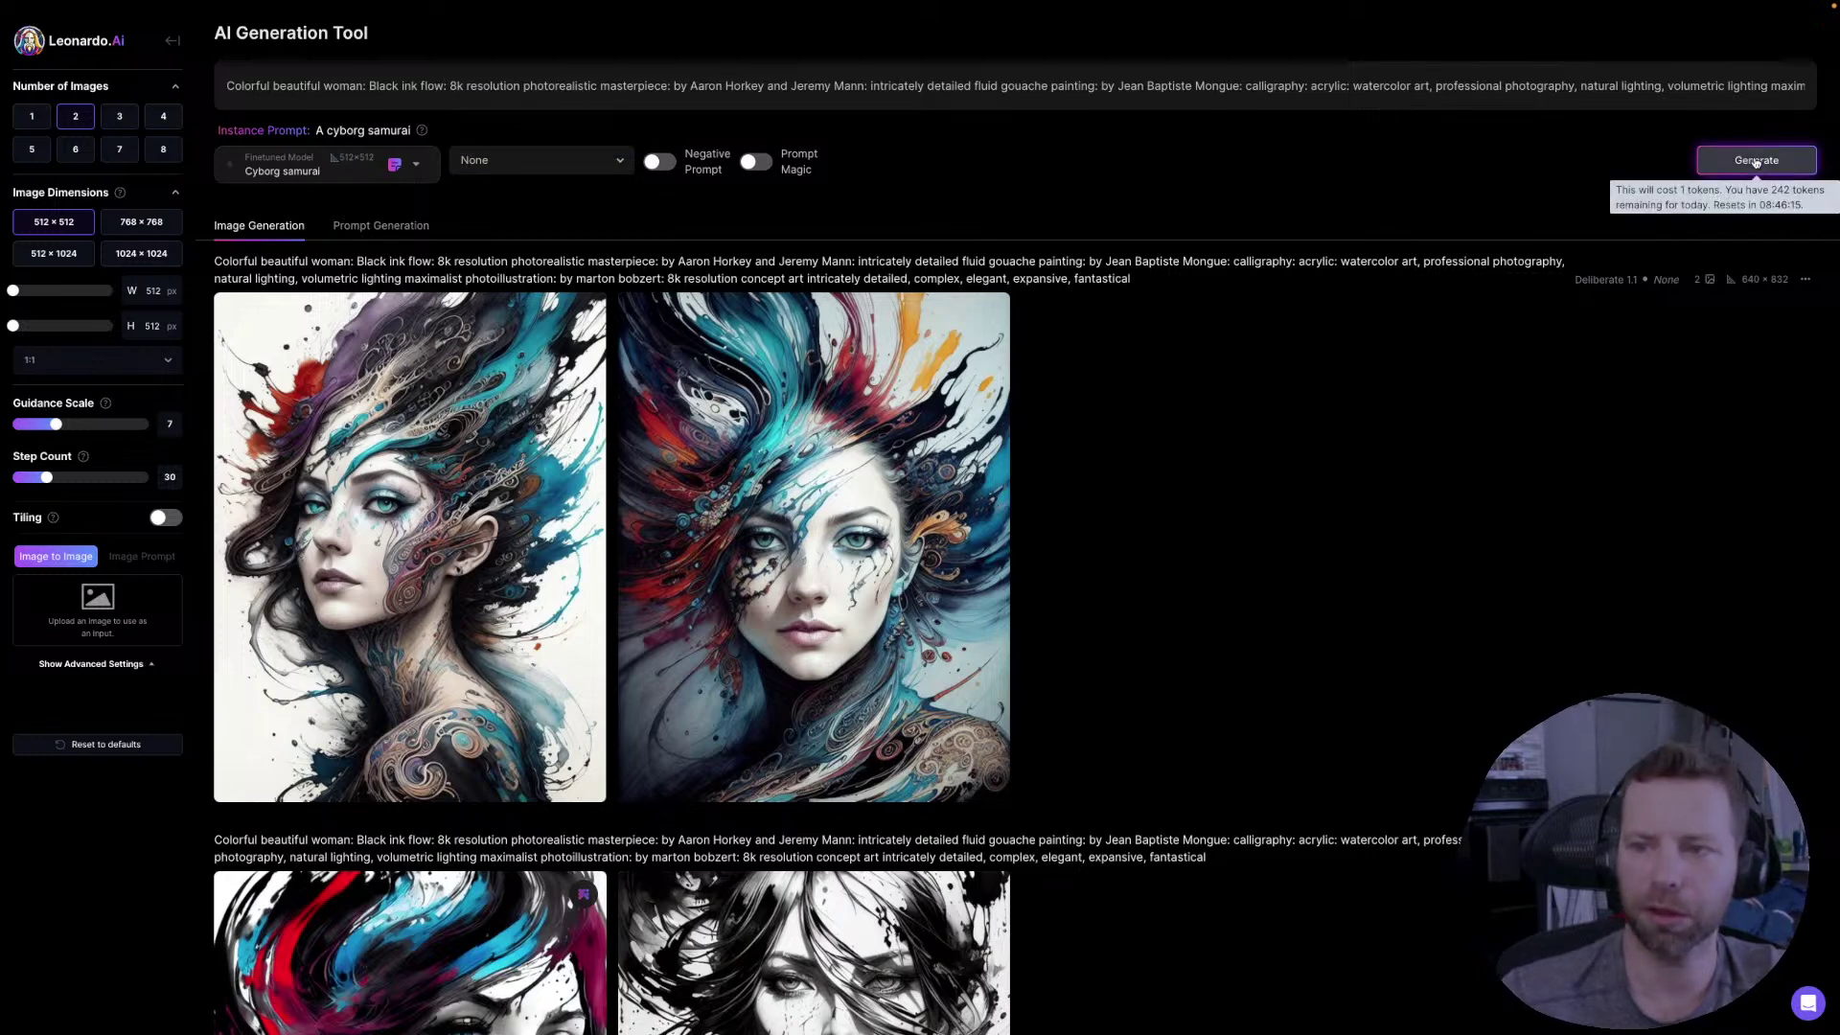
pyautogui.click(1722, 163)
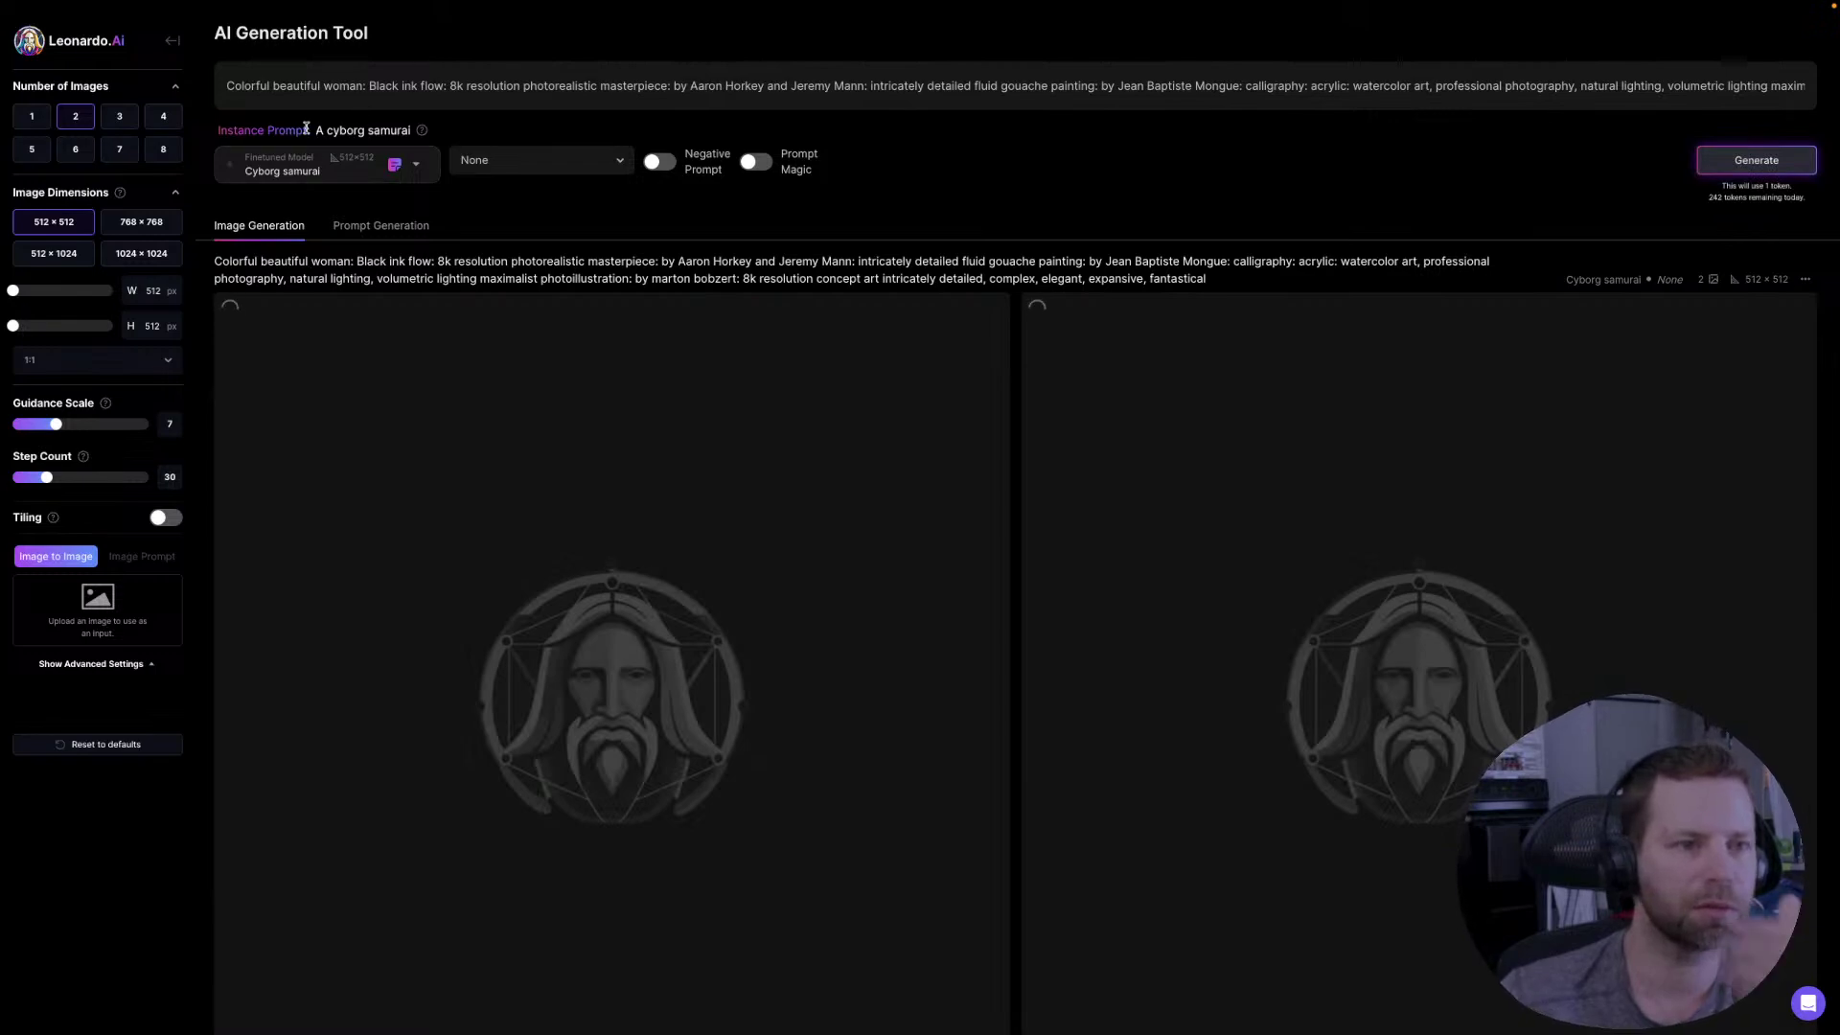
# - Compare the original and alternate upscaled versions of the DreamShaper 3.2 portrait with red and blue hair at full size
pyautogui.scroll(-10, 629, 312)
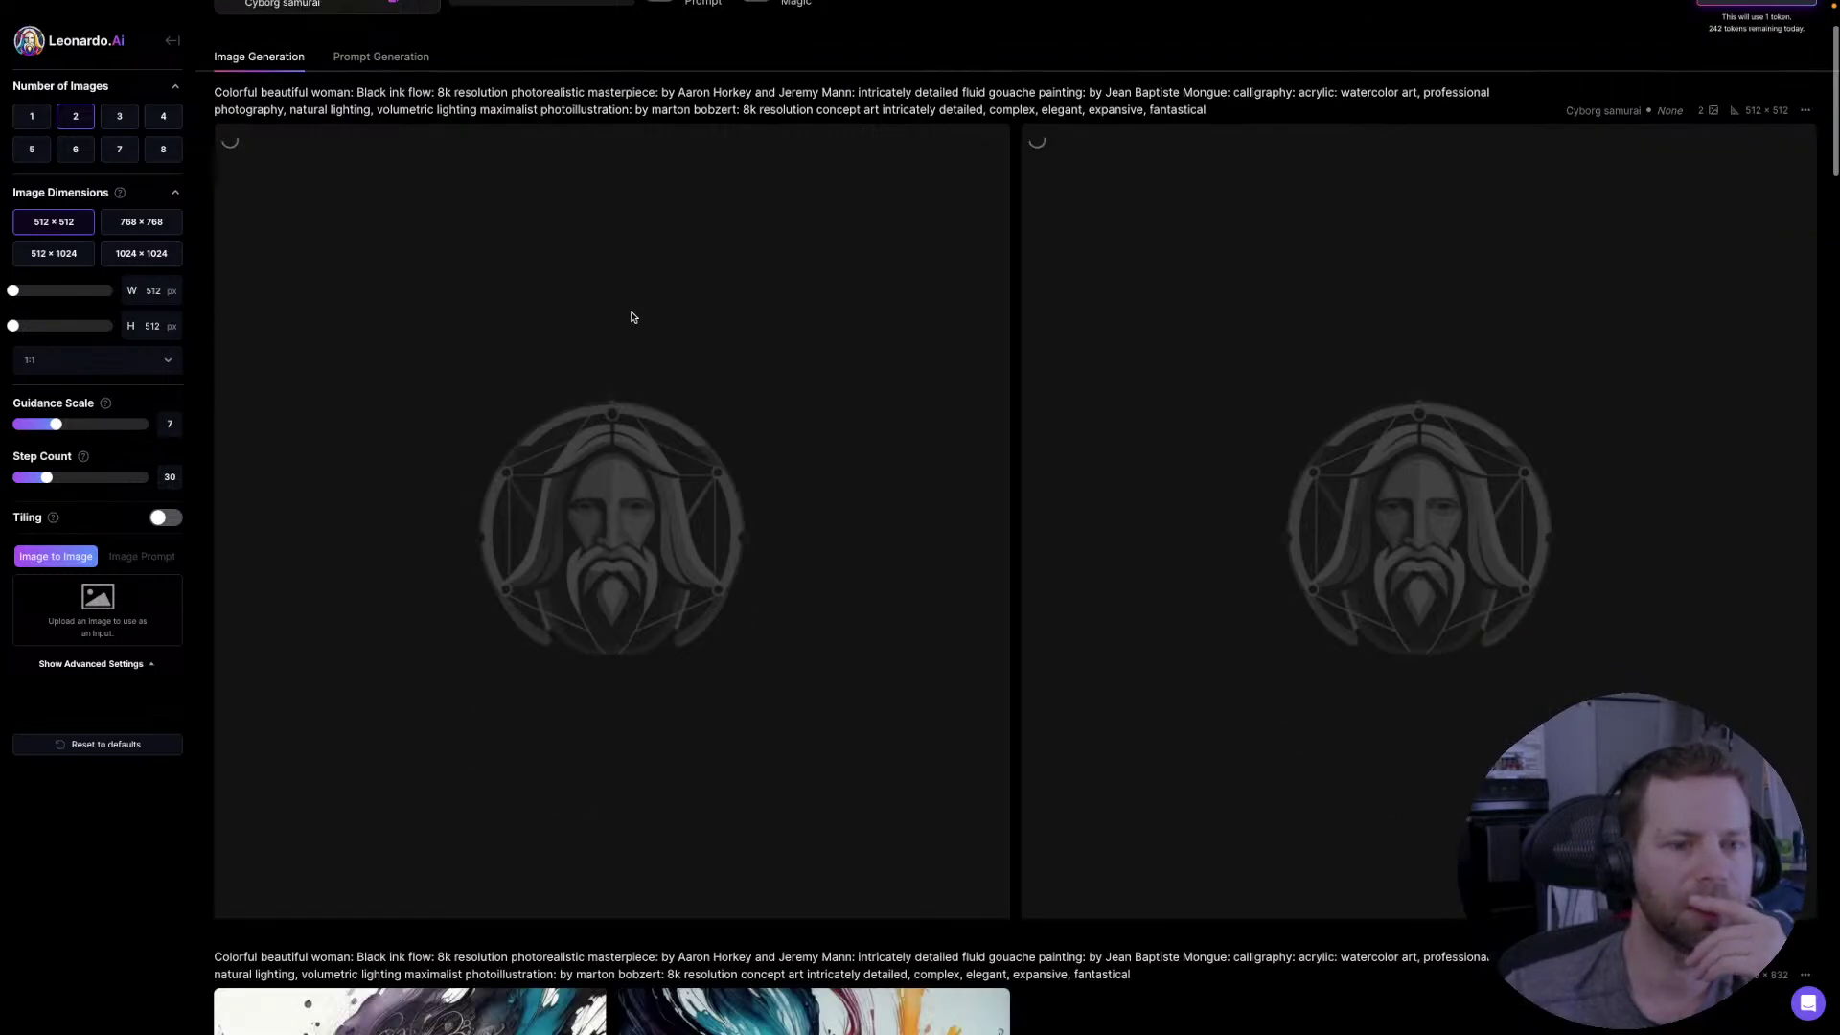
pyautogui.scroll(-6, 633, 317)
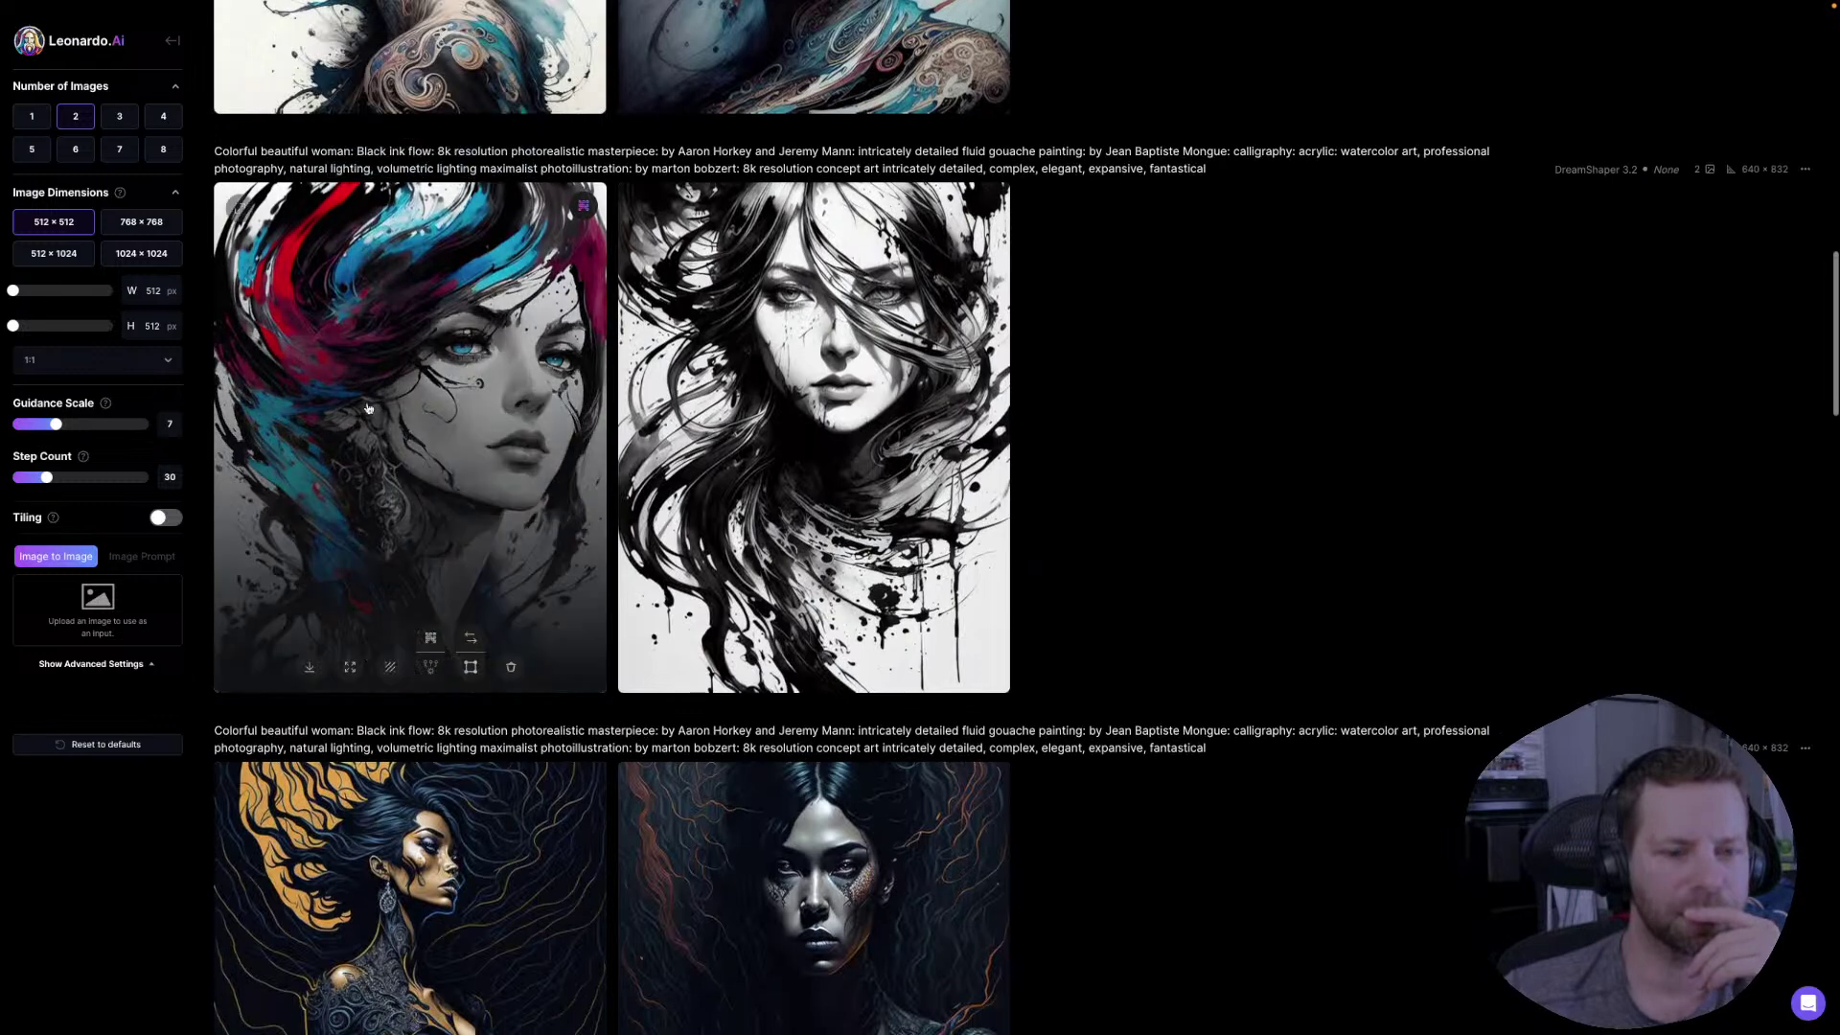
pyautogui.click(375, 400)
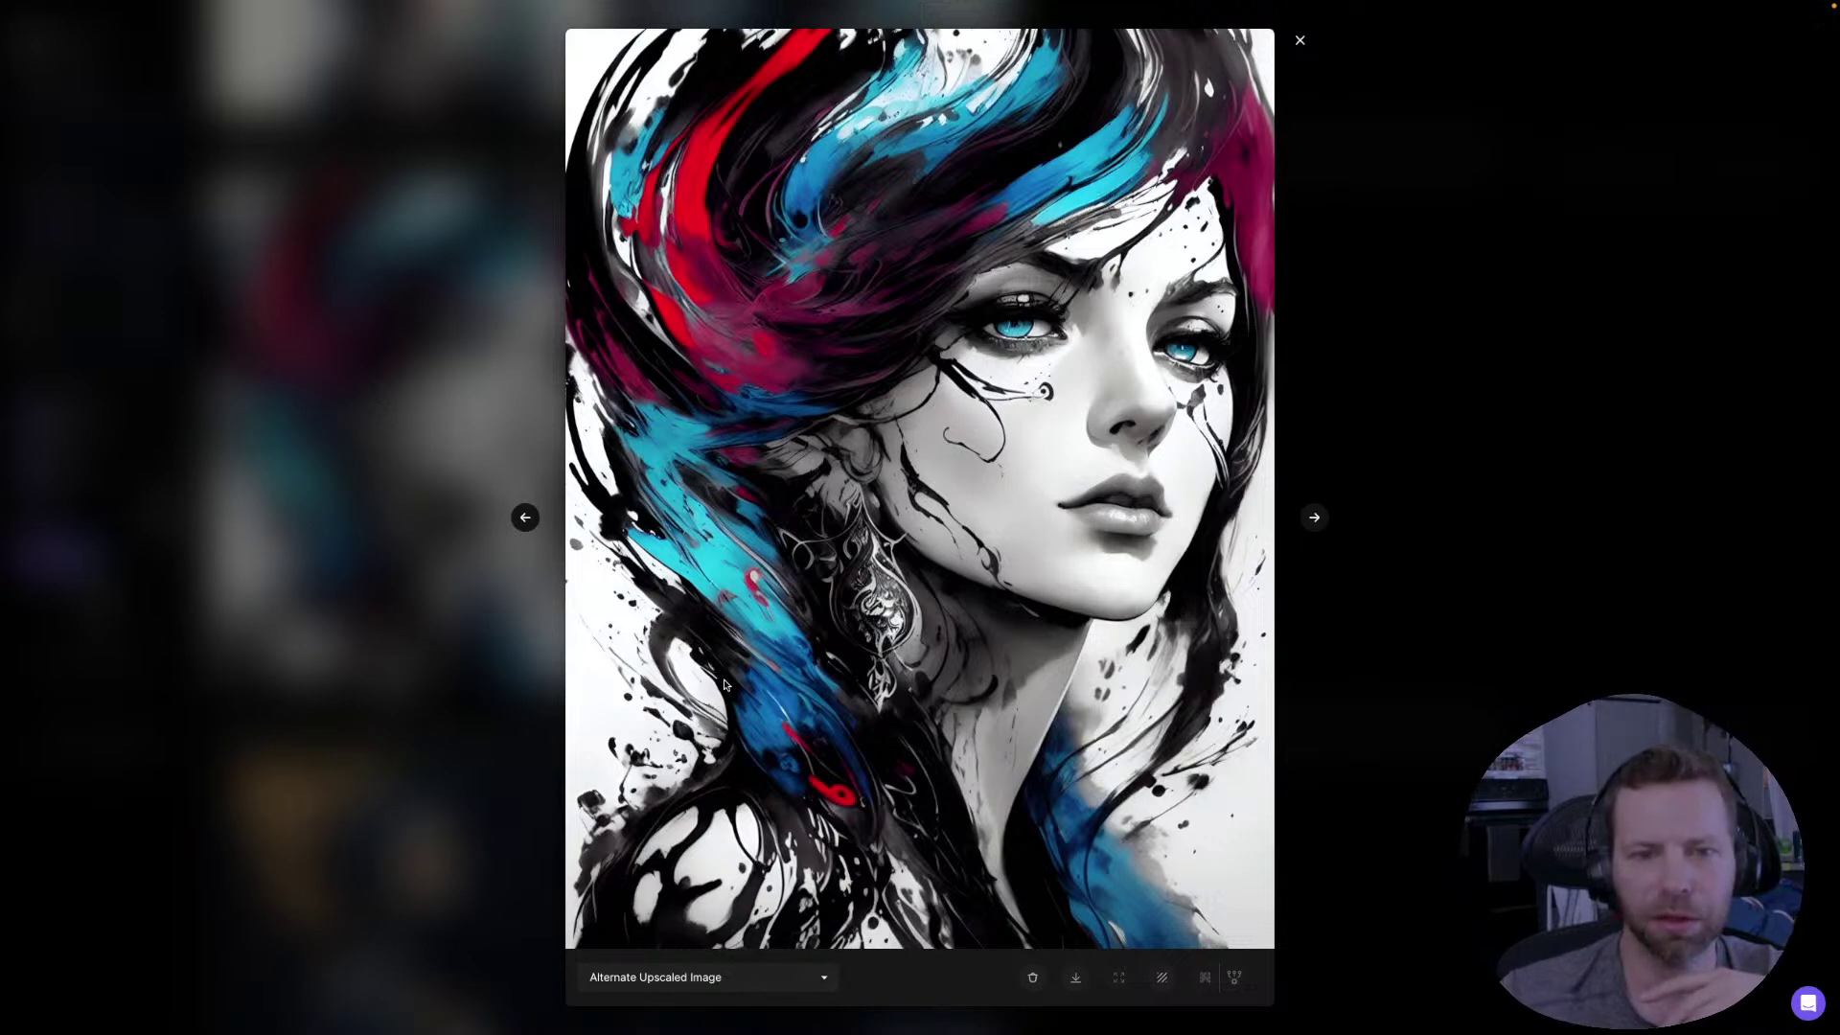
pyautogui.click(773, 977)
pyautogui.click(777, 962)
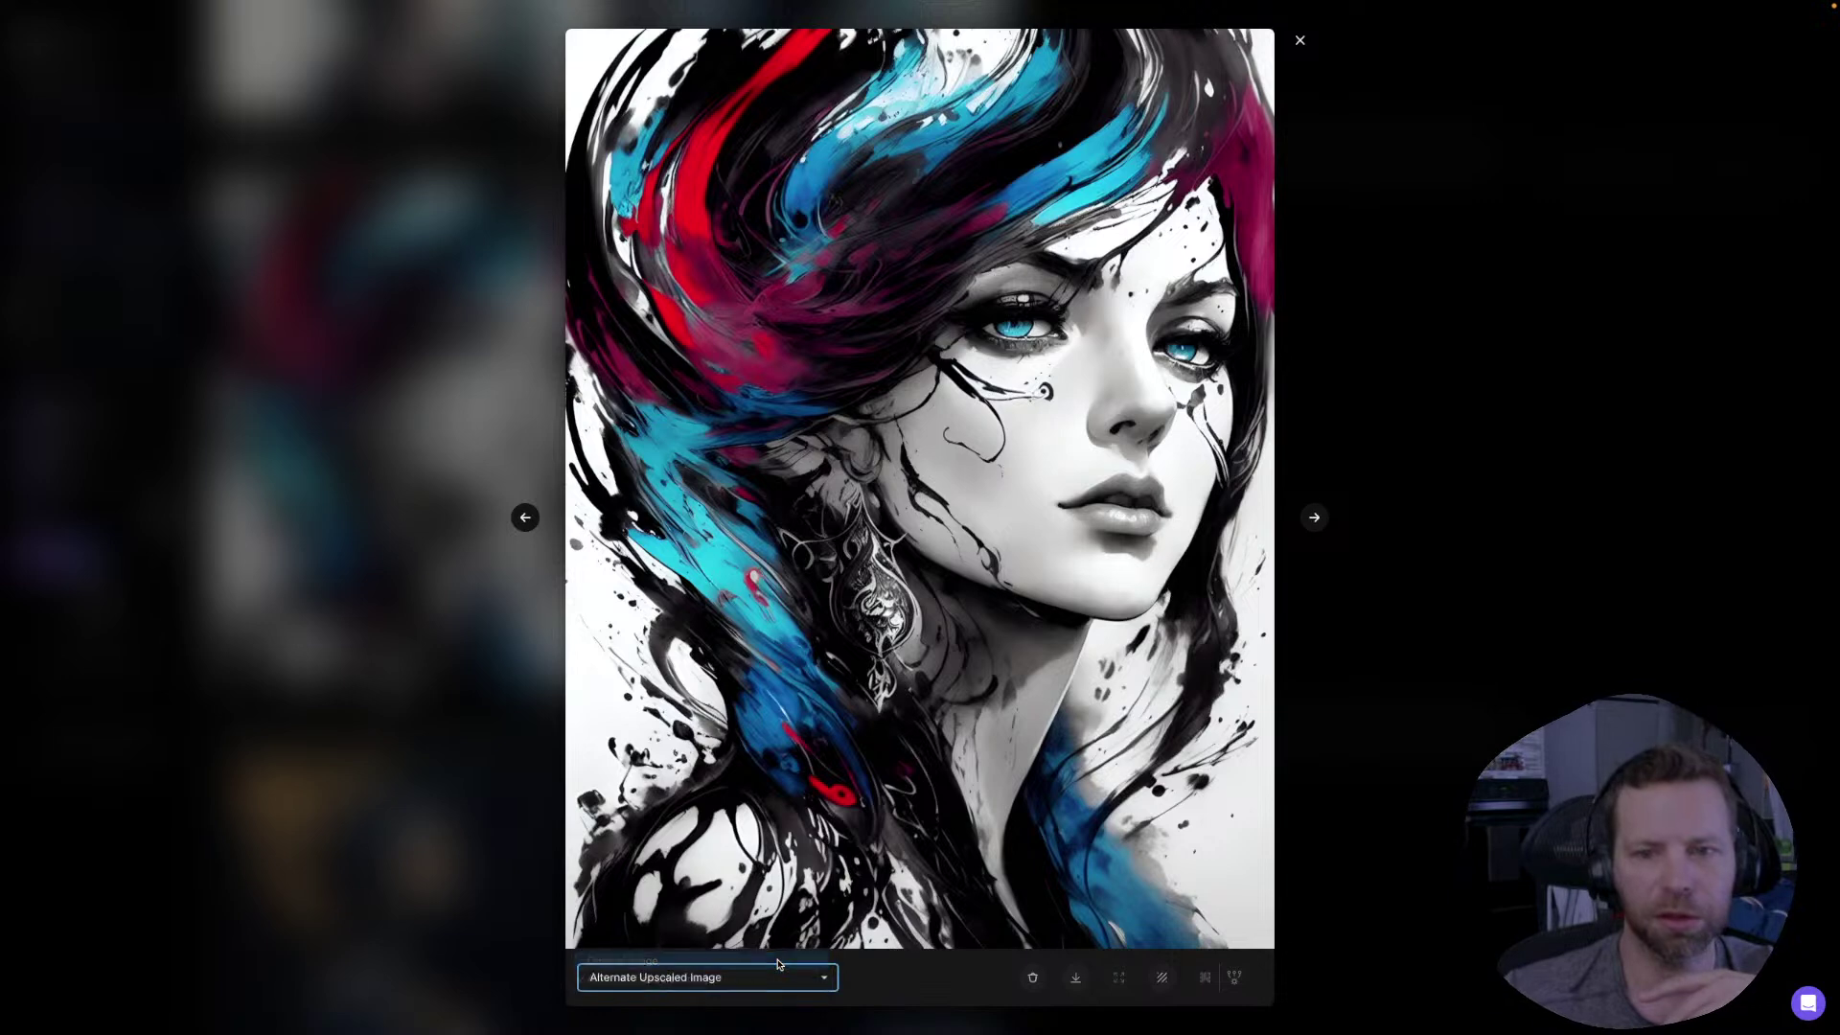
pyautogui.click(777, 976)
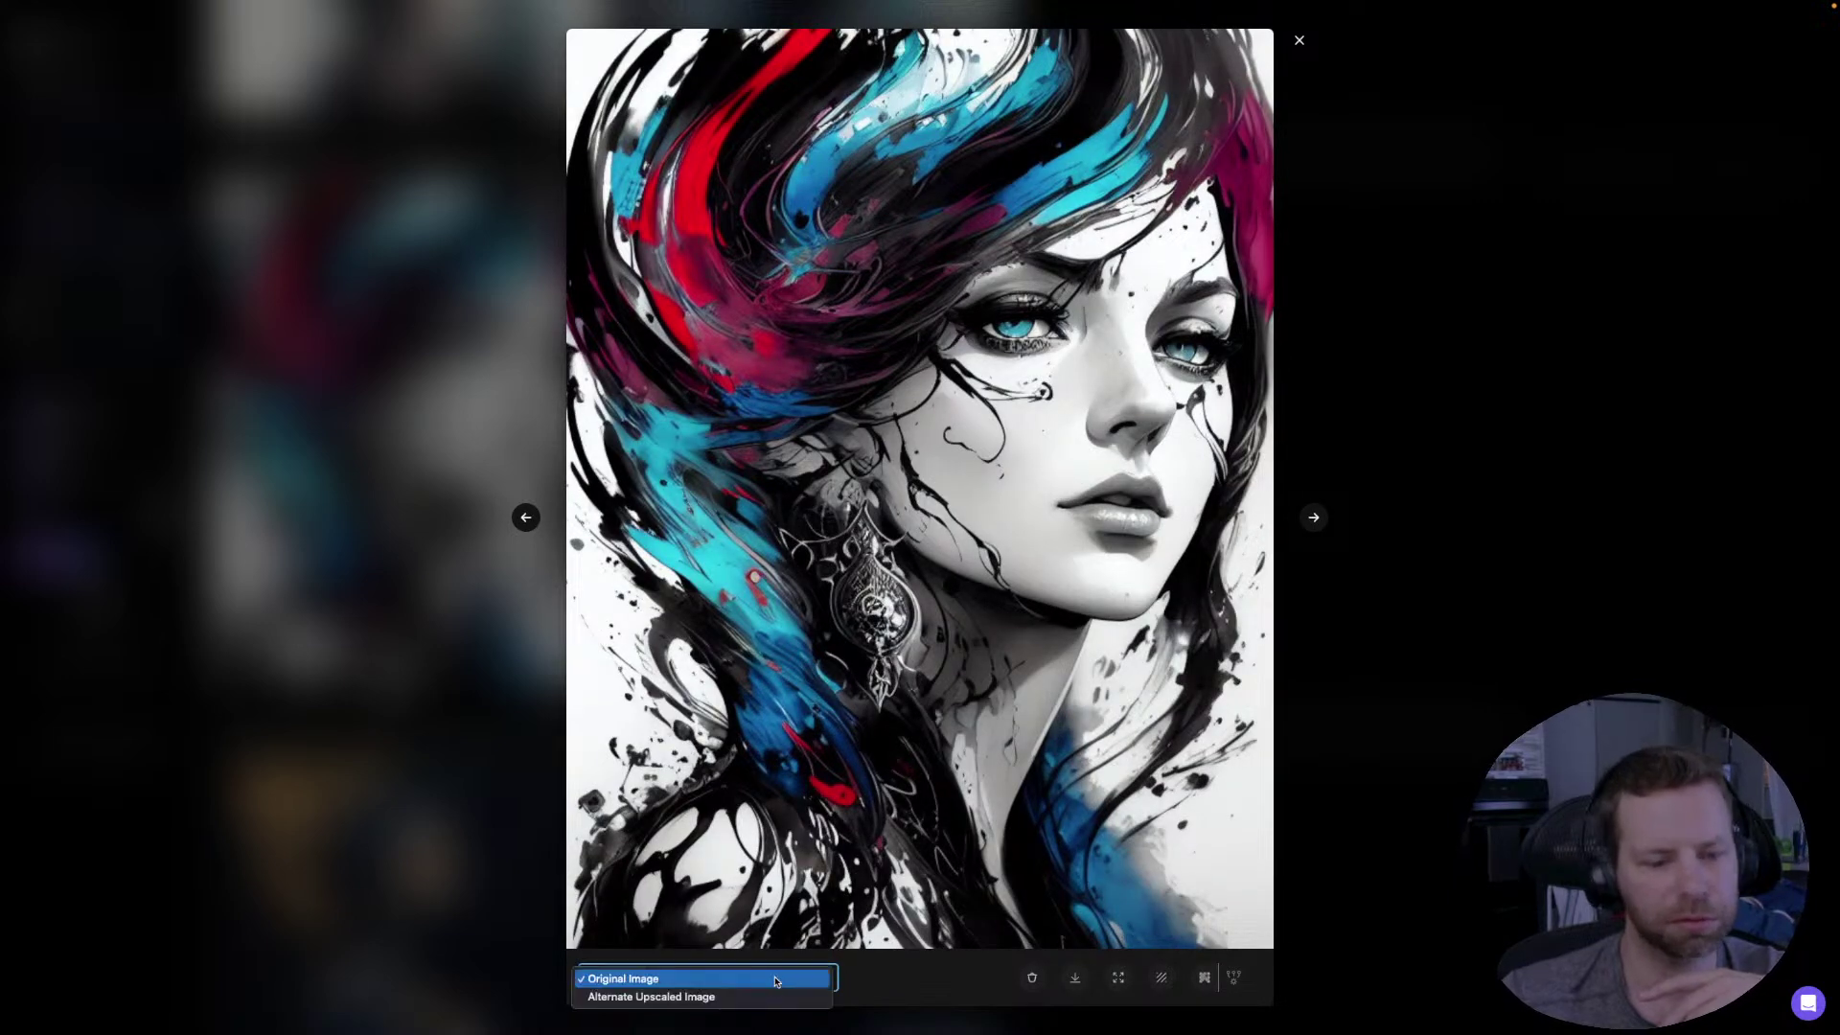
pyautogui.click(772, 998)
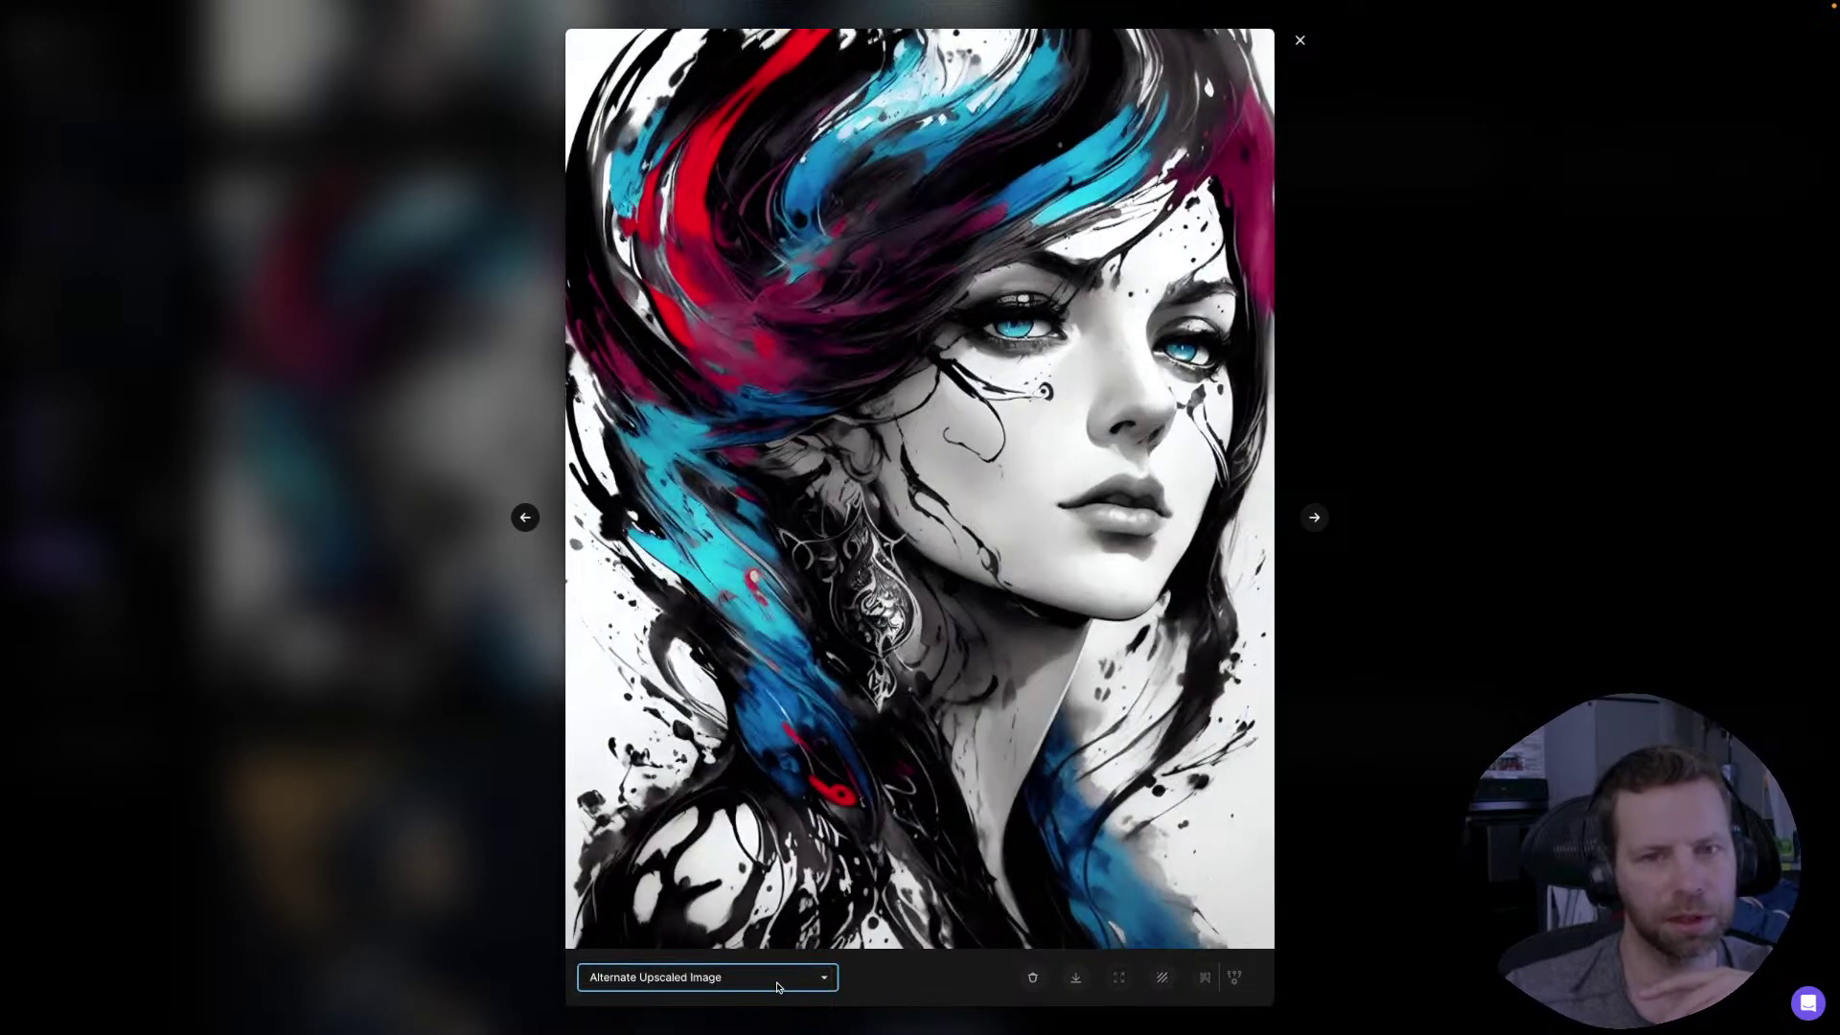
pyautogui.click(777, 981)
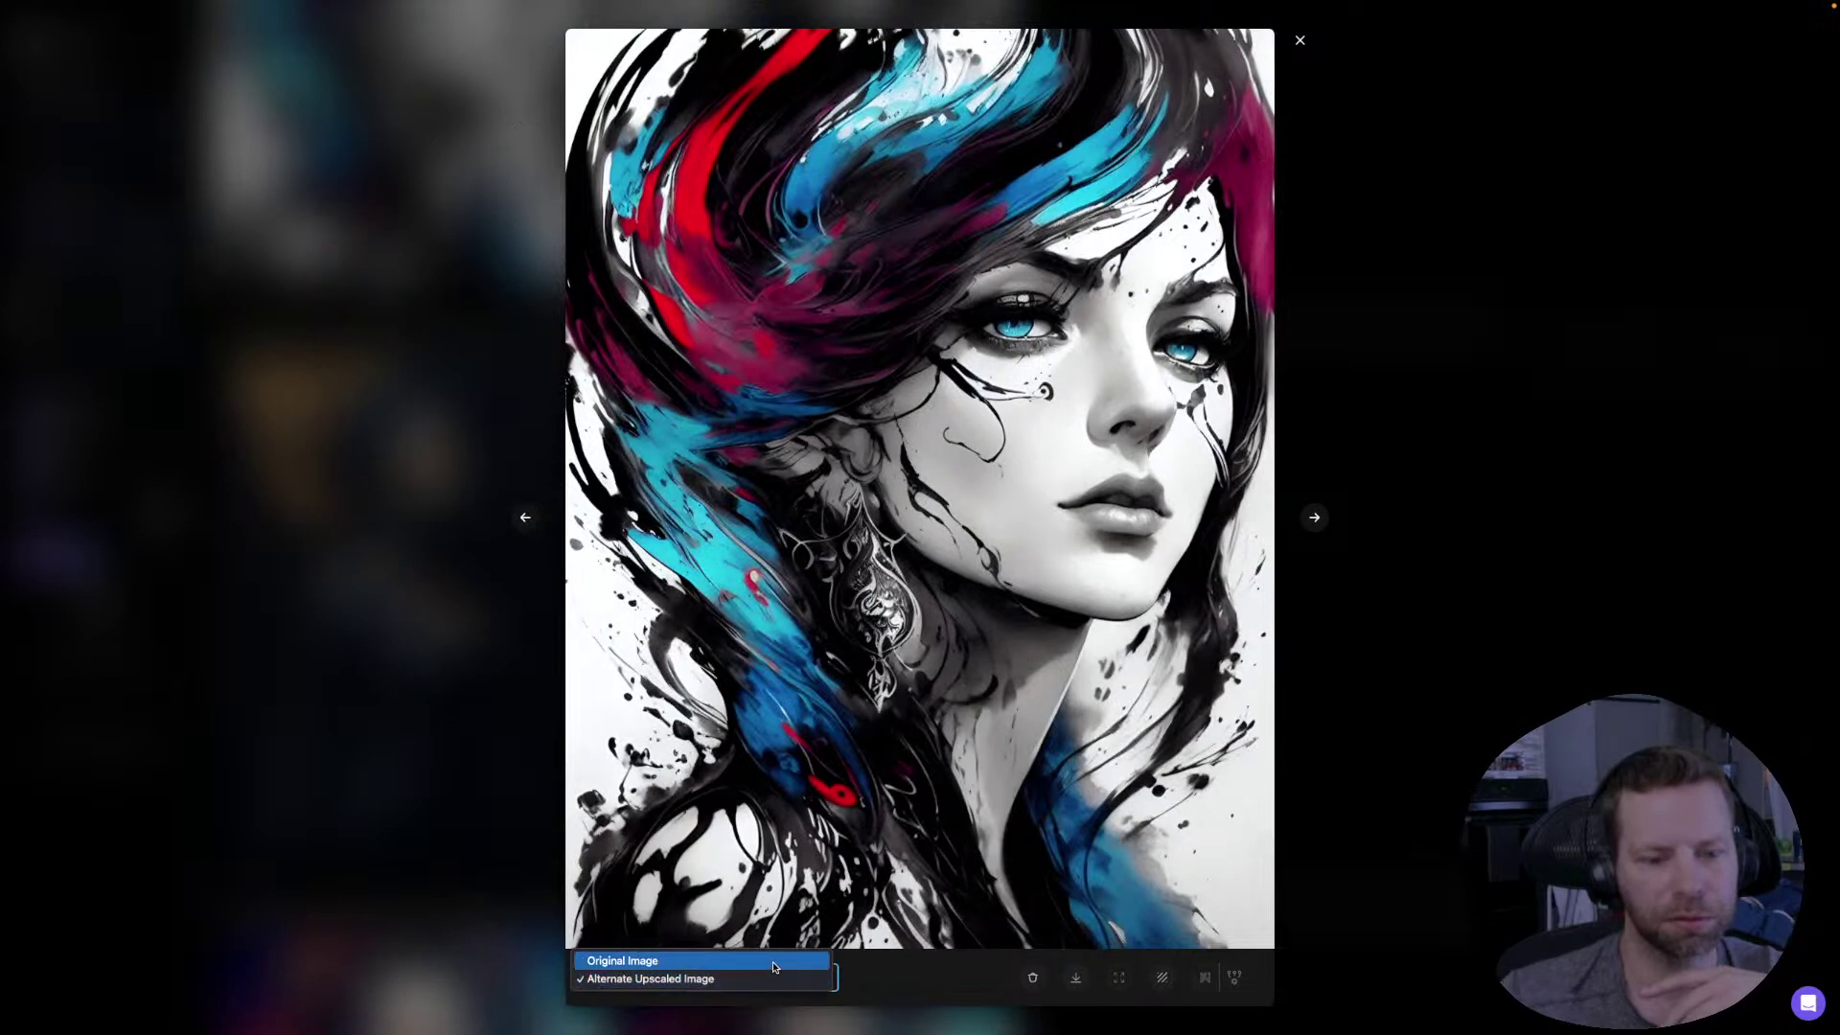
pyautogui.click(774, 962)
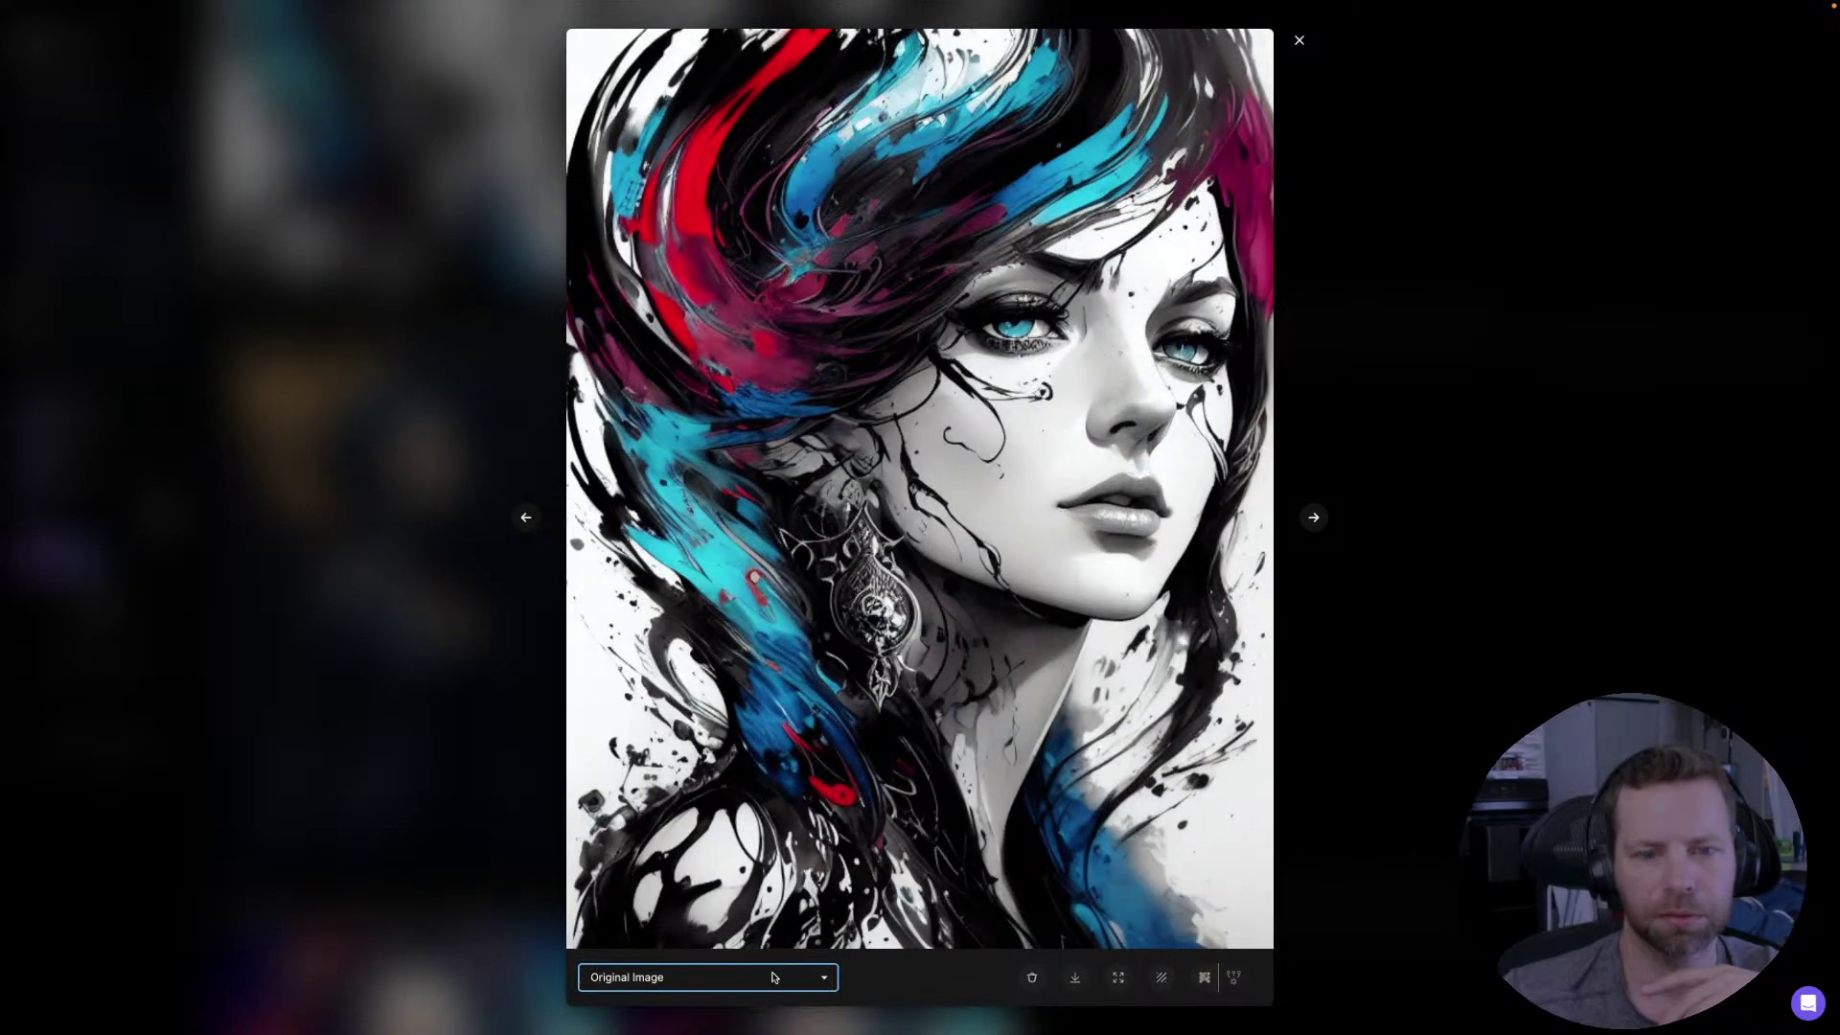
pyautogui.click(768, 979)
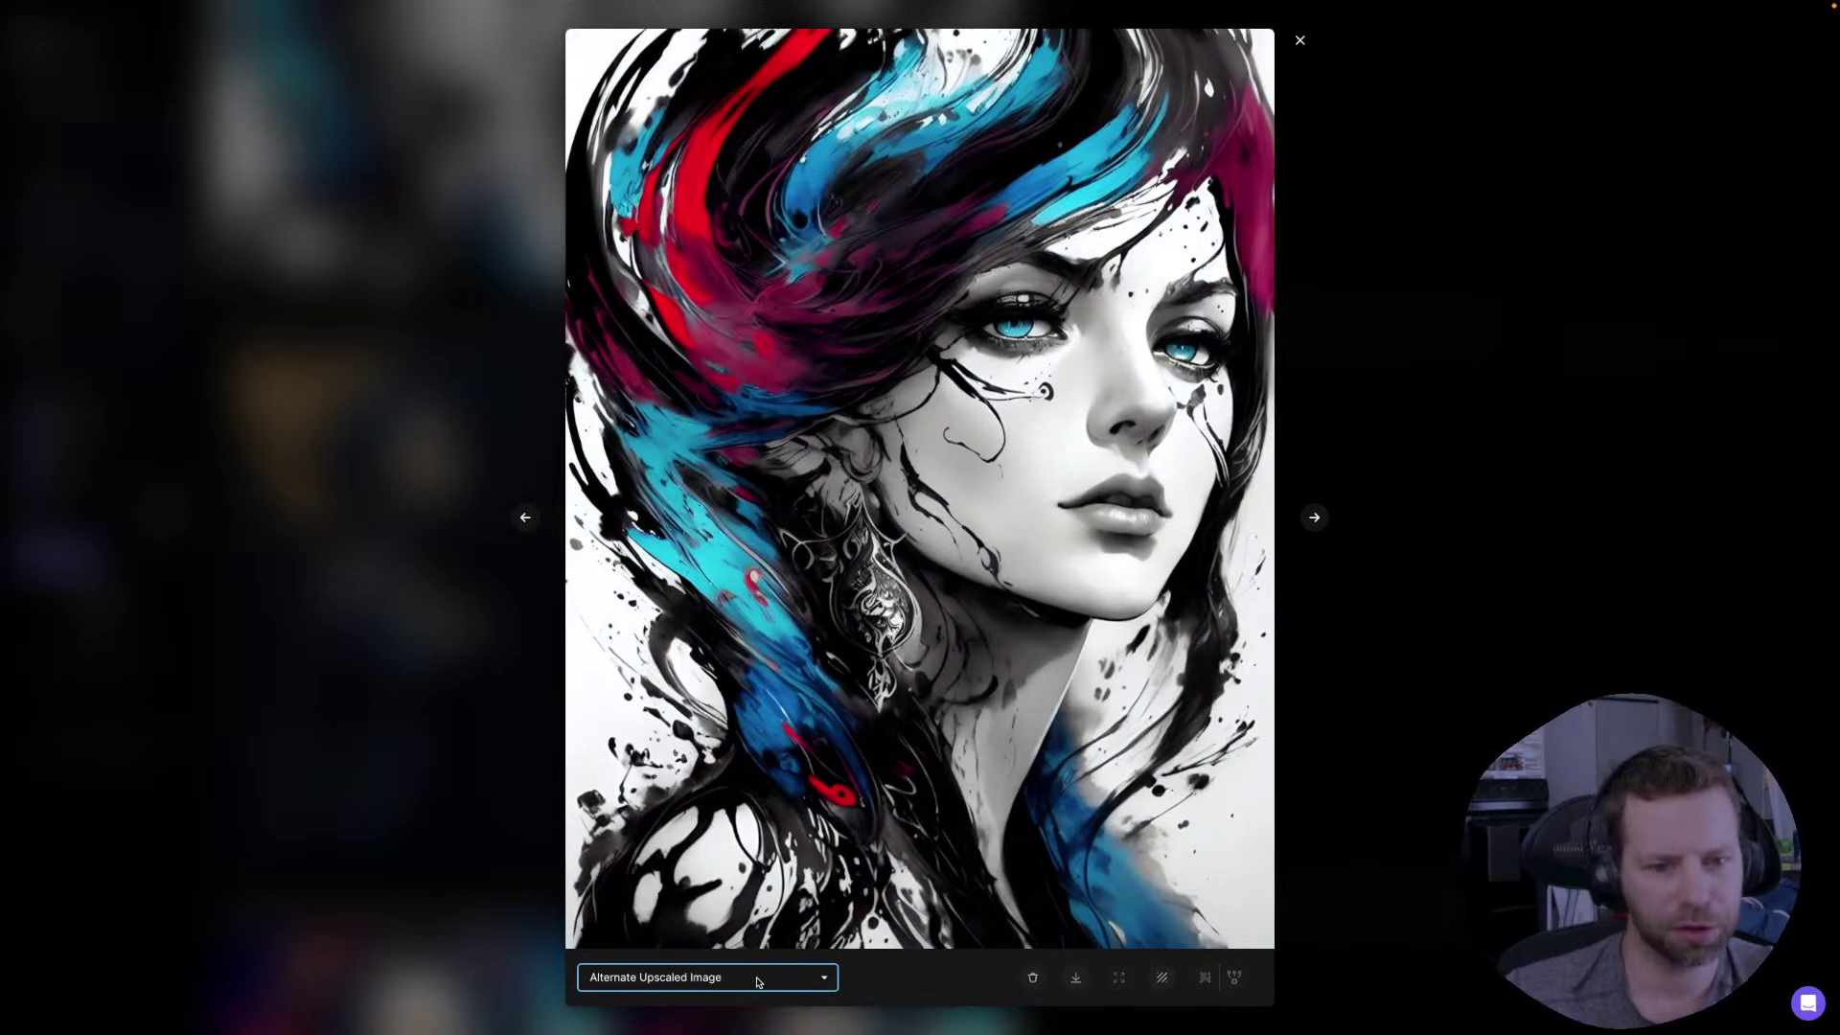
pyautogui.click(746, 977)
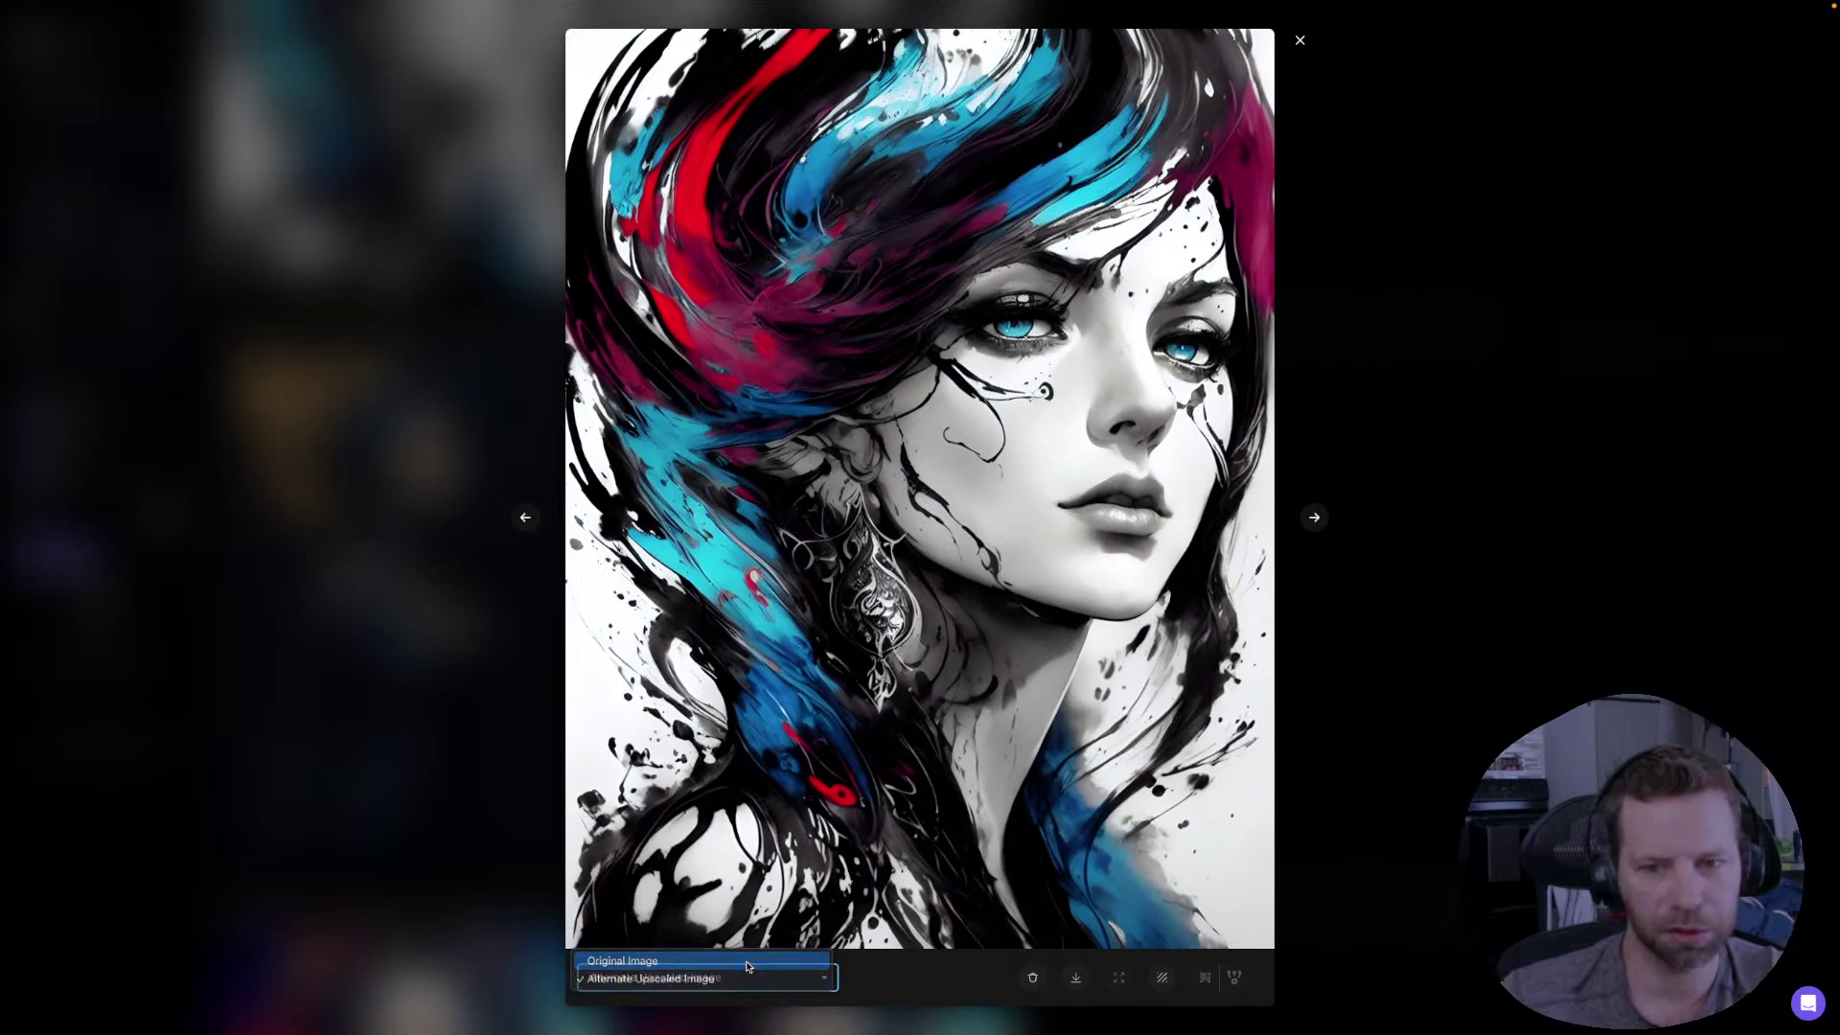
pyautogui.click(748, 961)
pyautogui.click(762, 985)
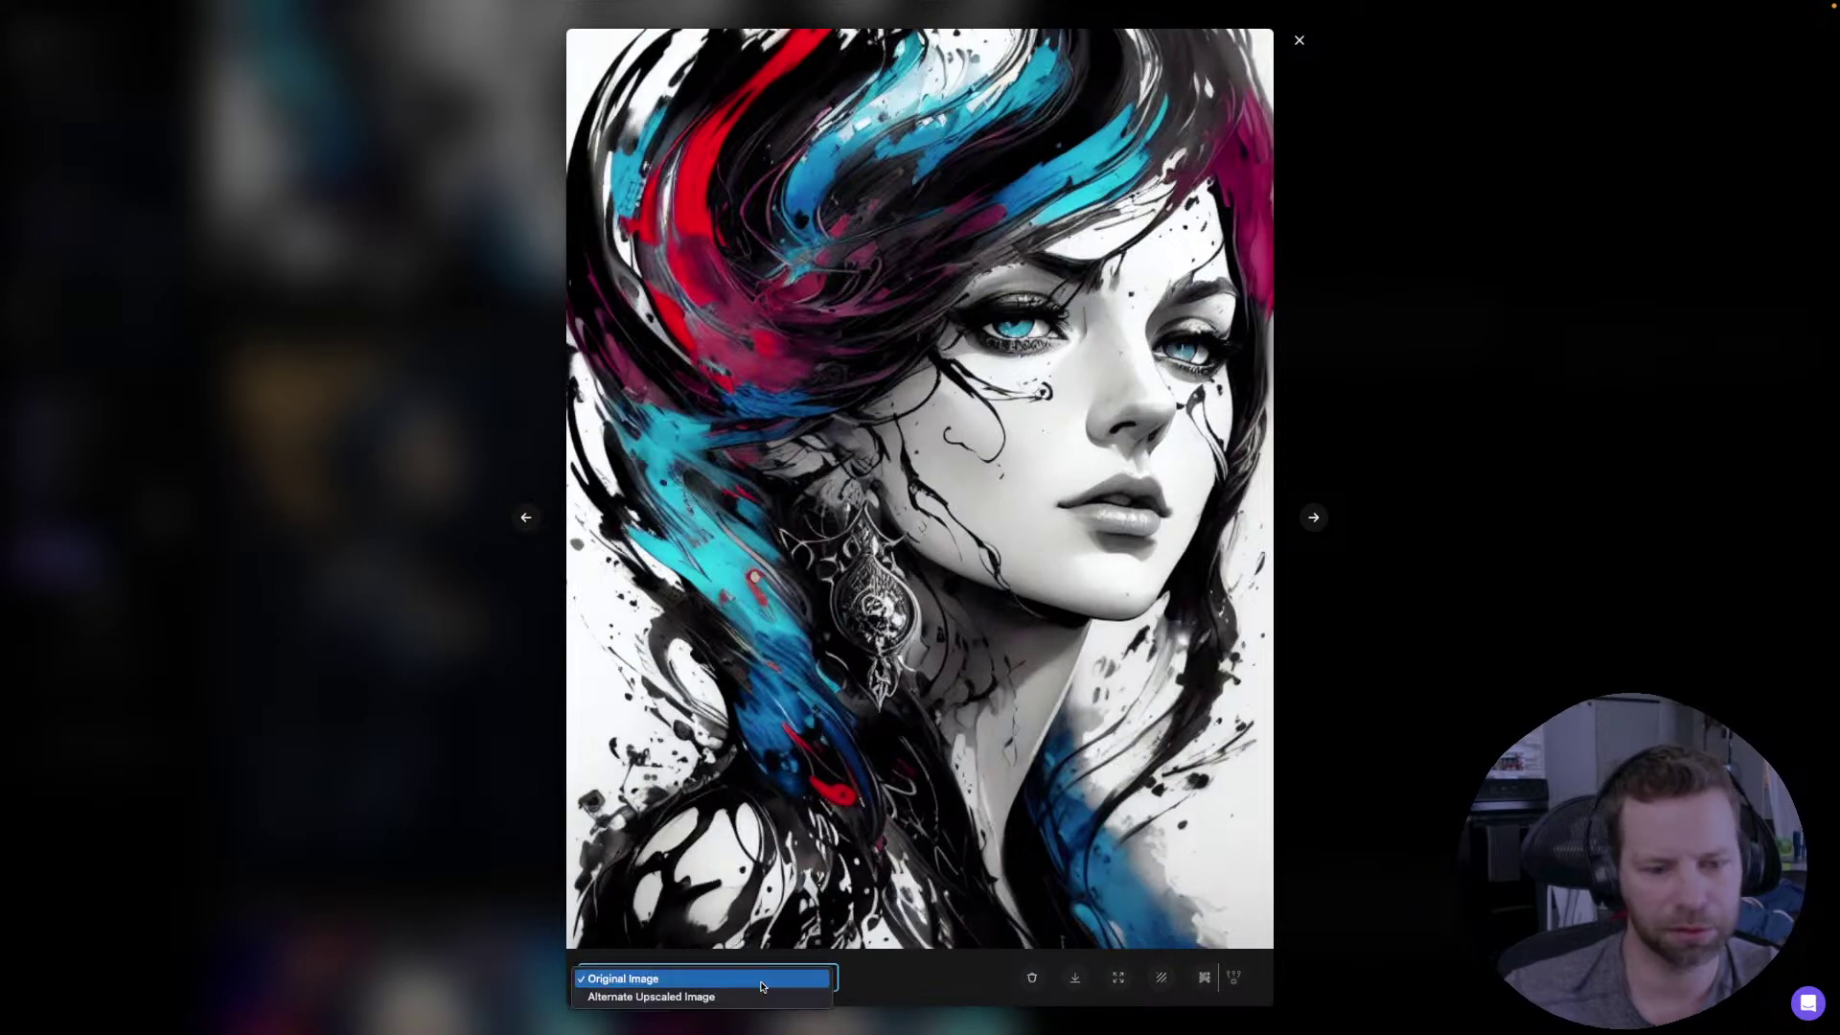
pyautogui.click(763, 997)
pyautogui.click(764, 986)
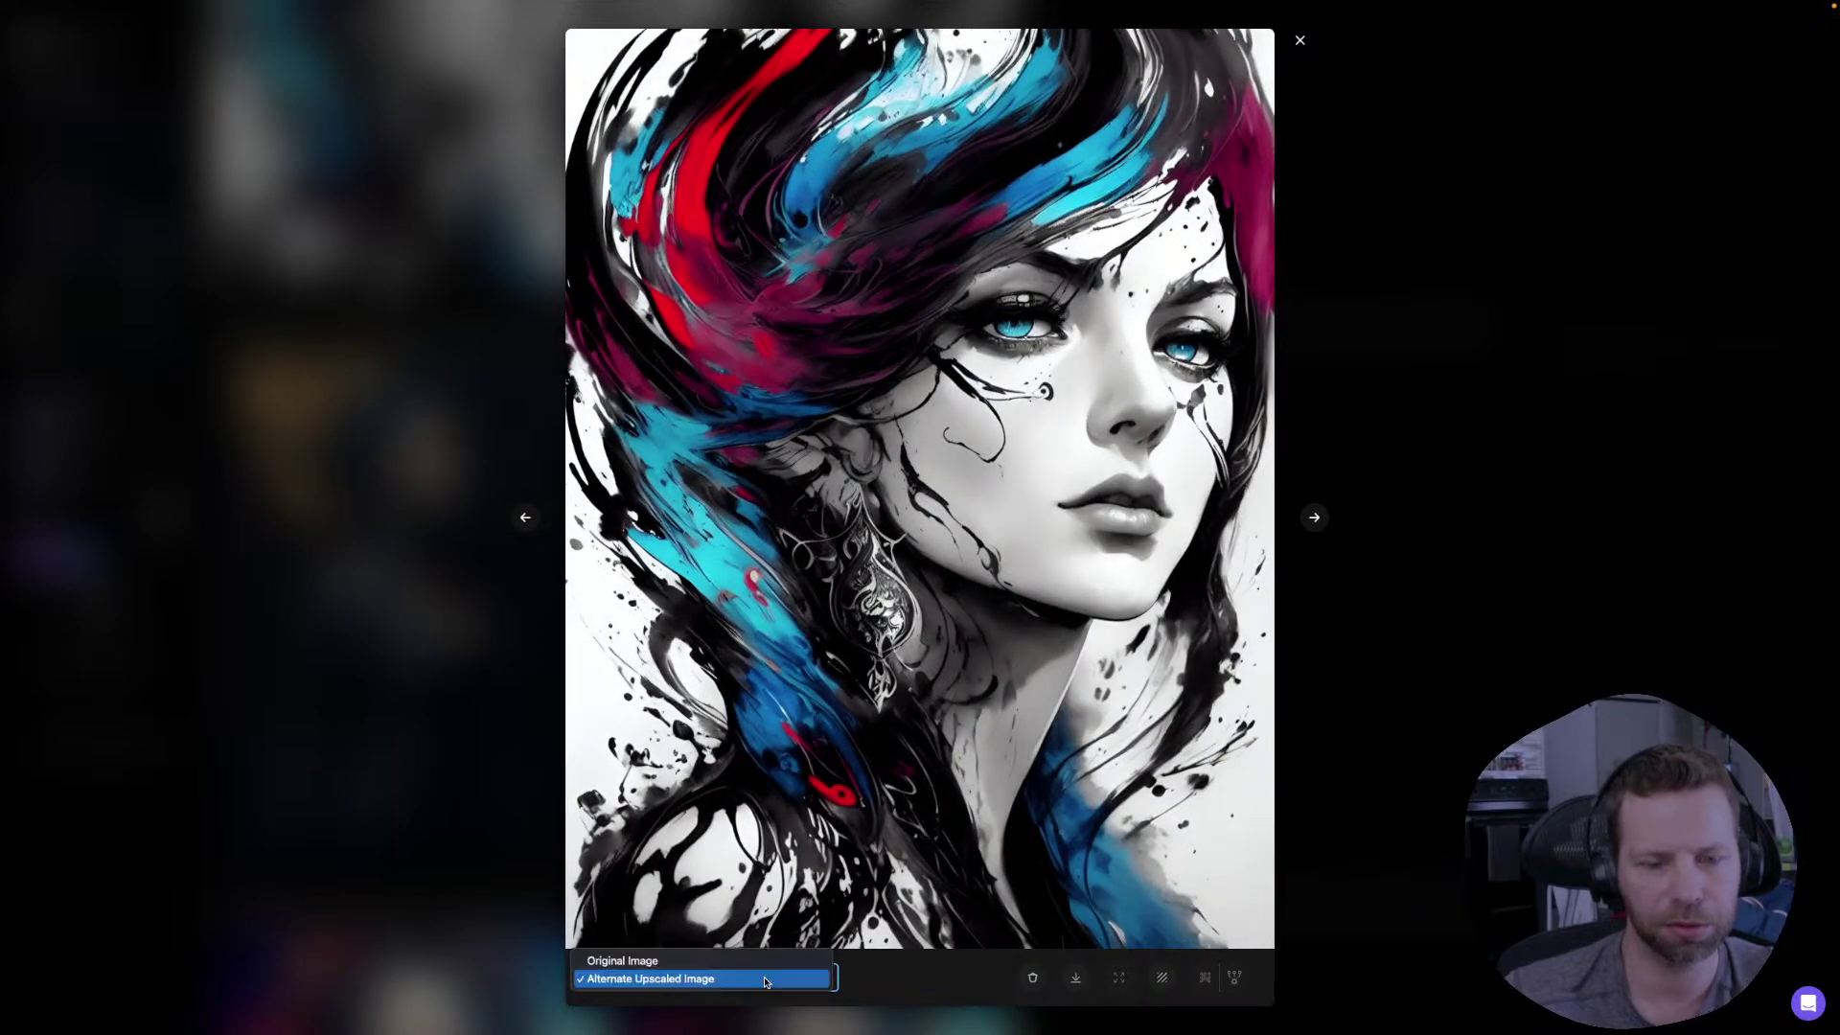
pyautogui.click(764, 955)
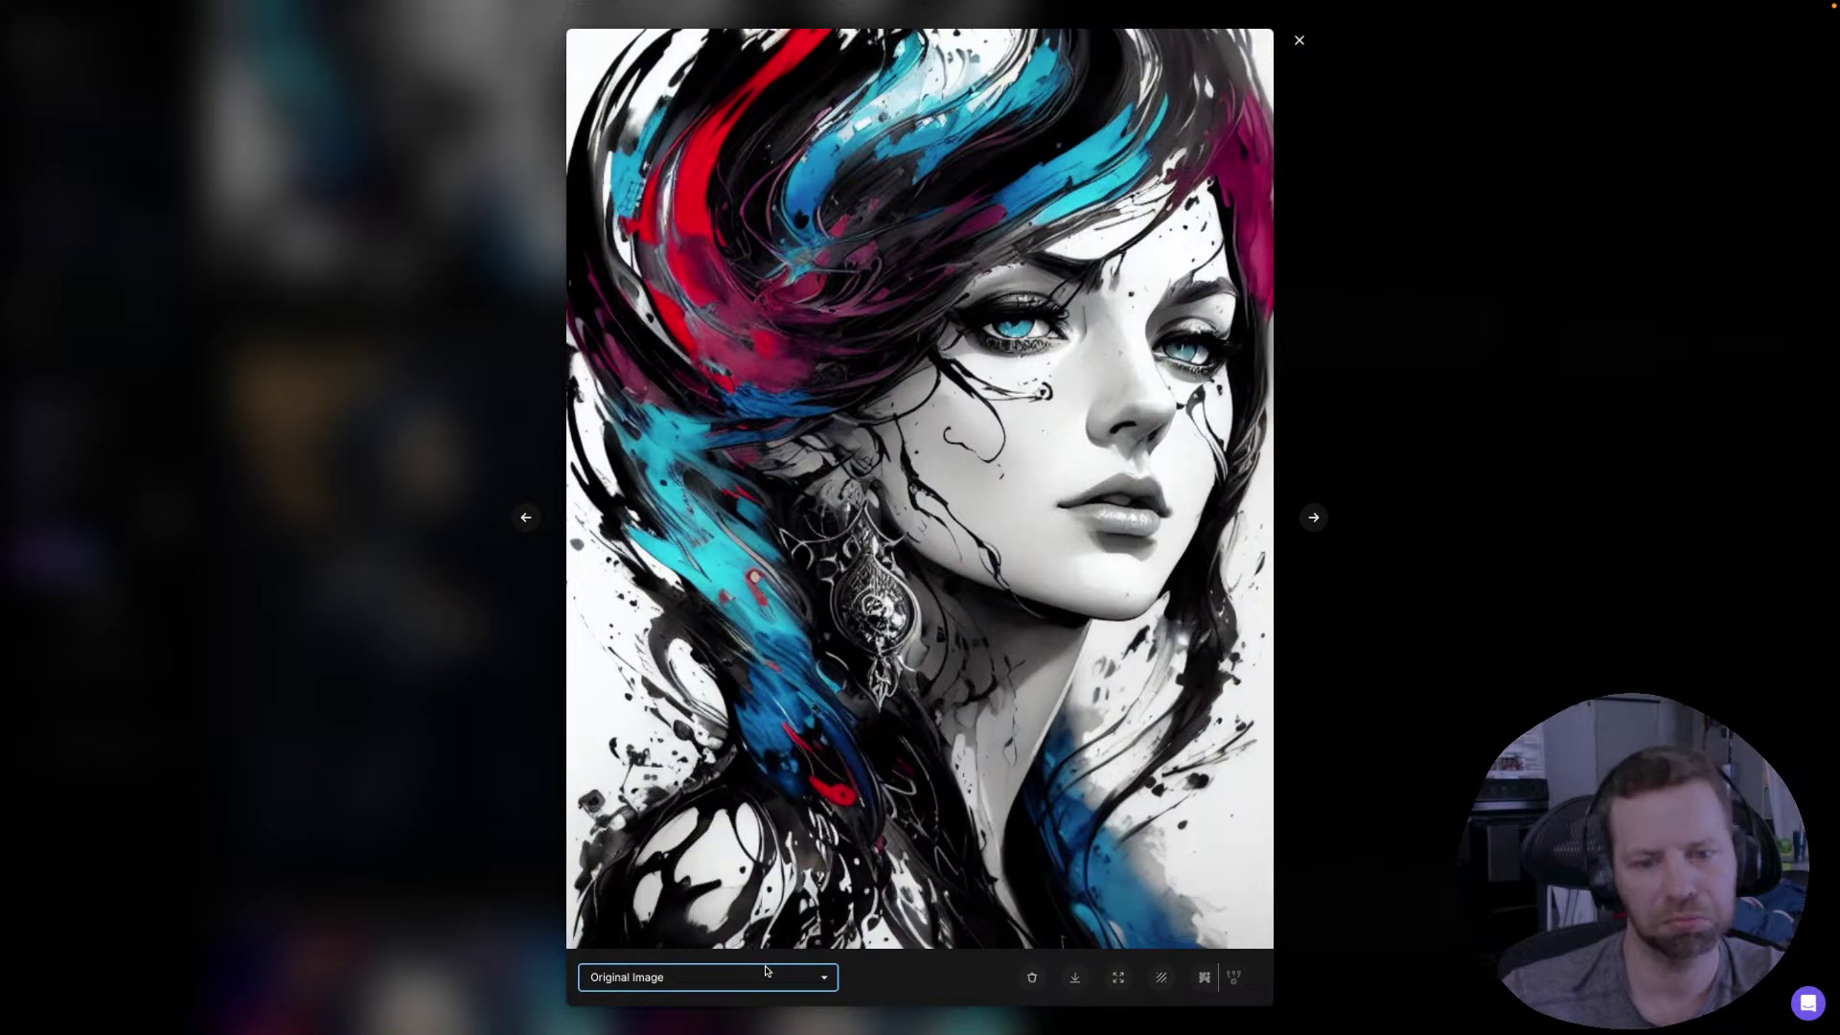
pyautogui.click(762, 977)
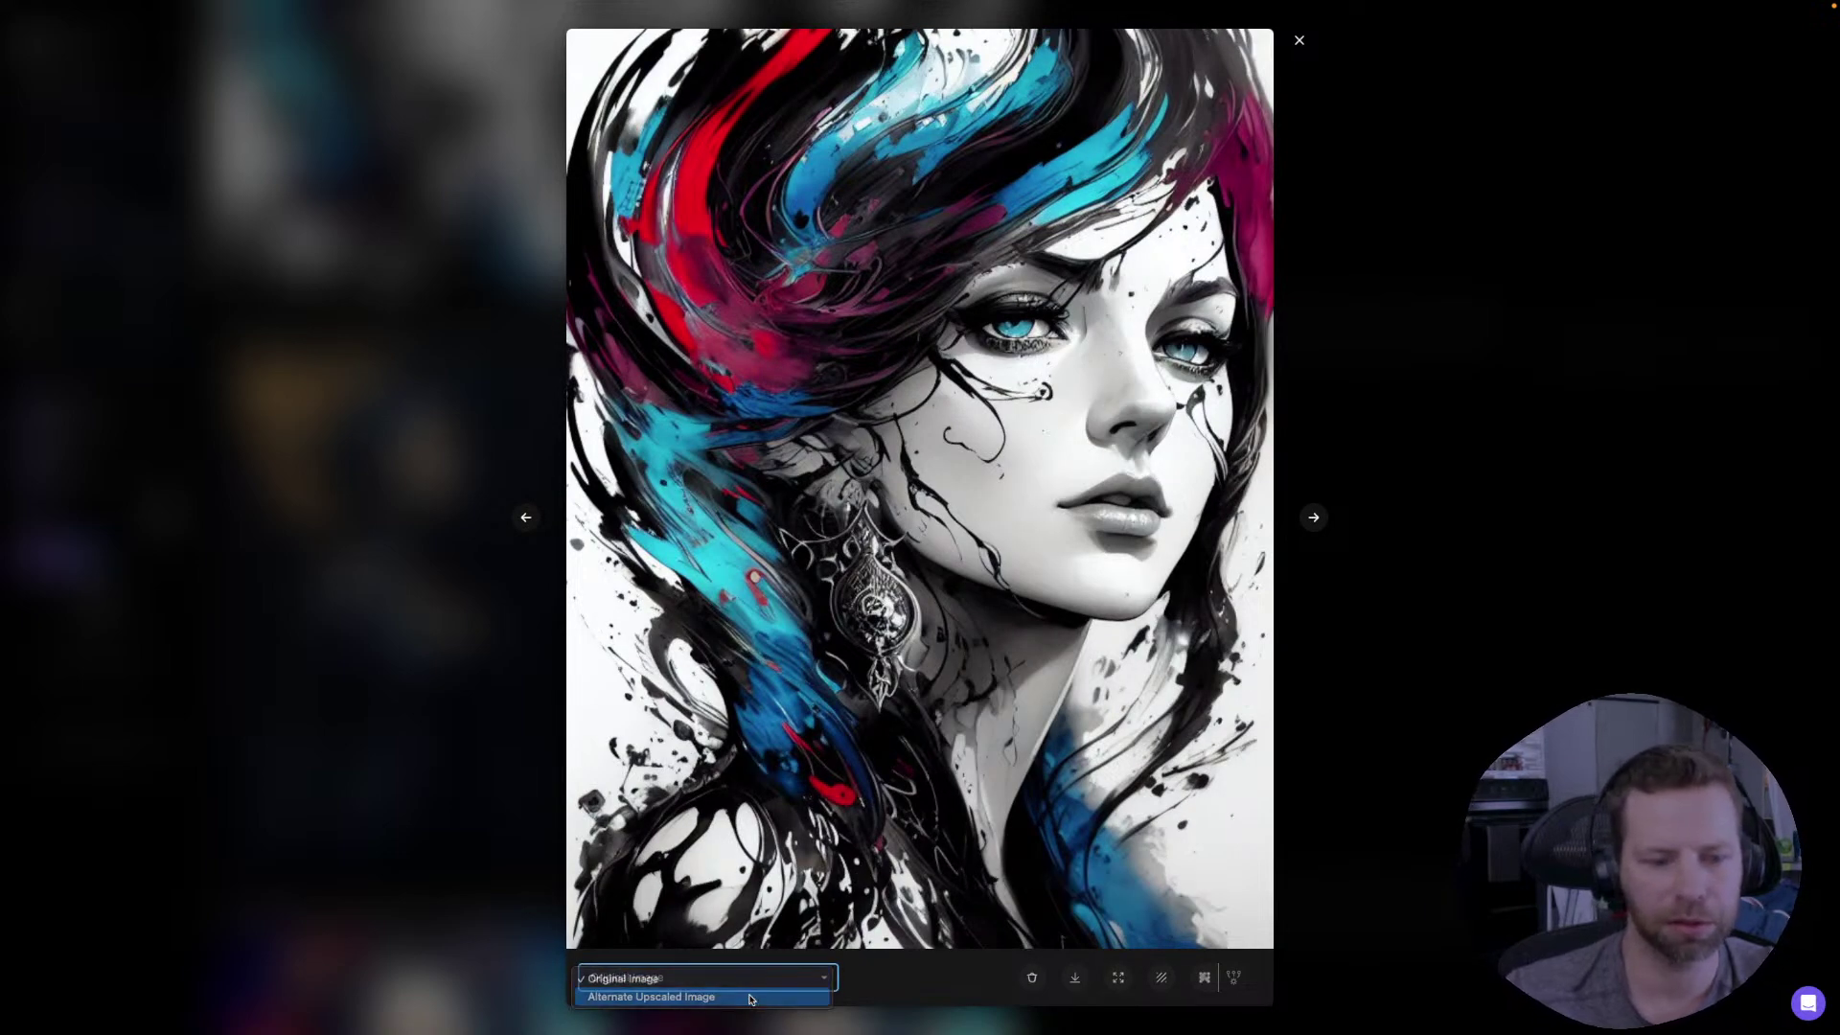
pyautogui.click(763, 996)
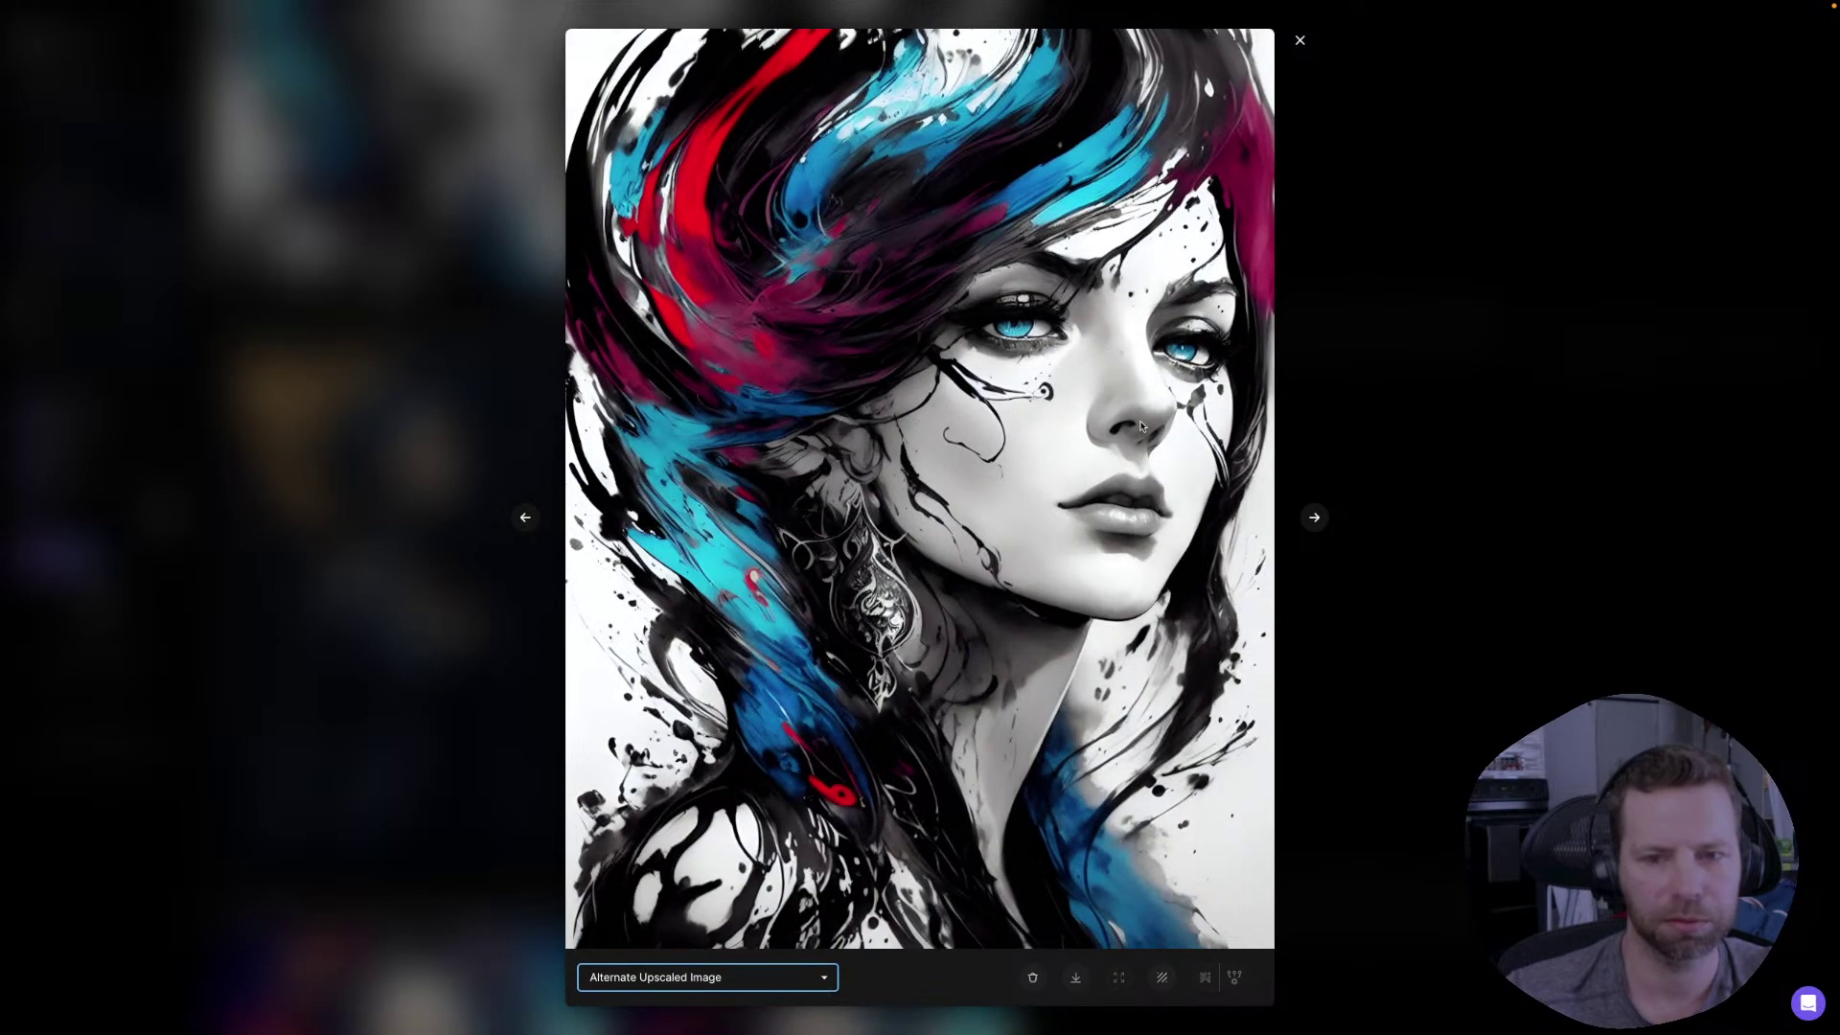
pyautogui.click(1299, 41)
# - Review the two Cyborg samurai images in the generation history
pyautogui.scroll(7, 1188, 529)
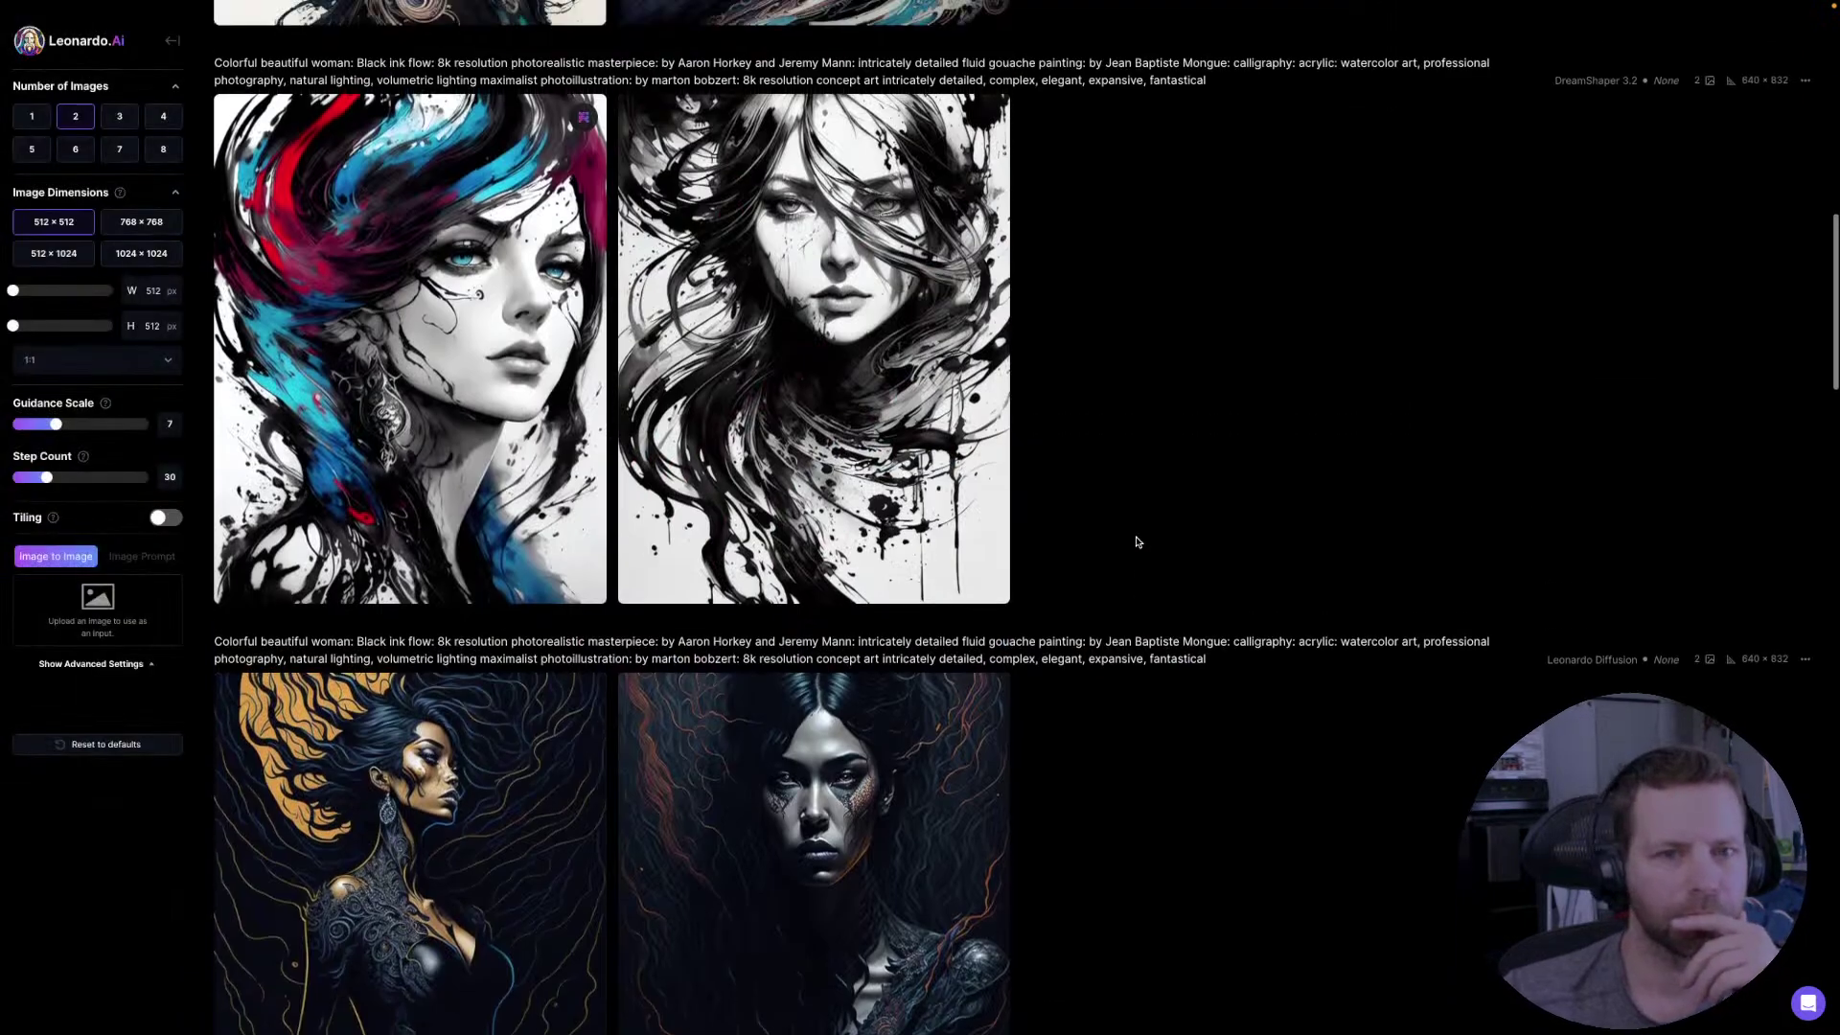
pyautogui.scroll(6, 1137, 543)
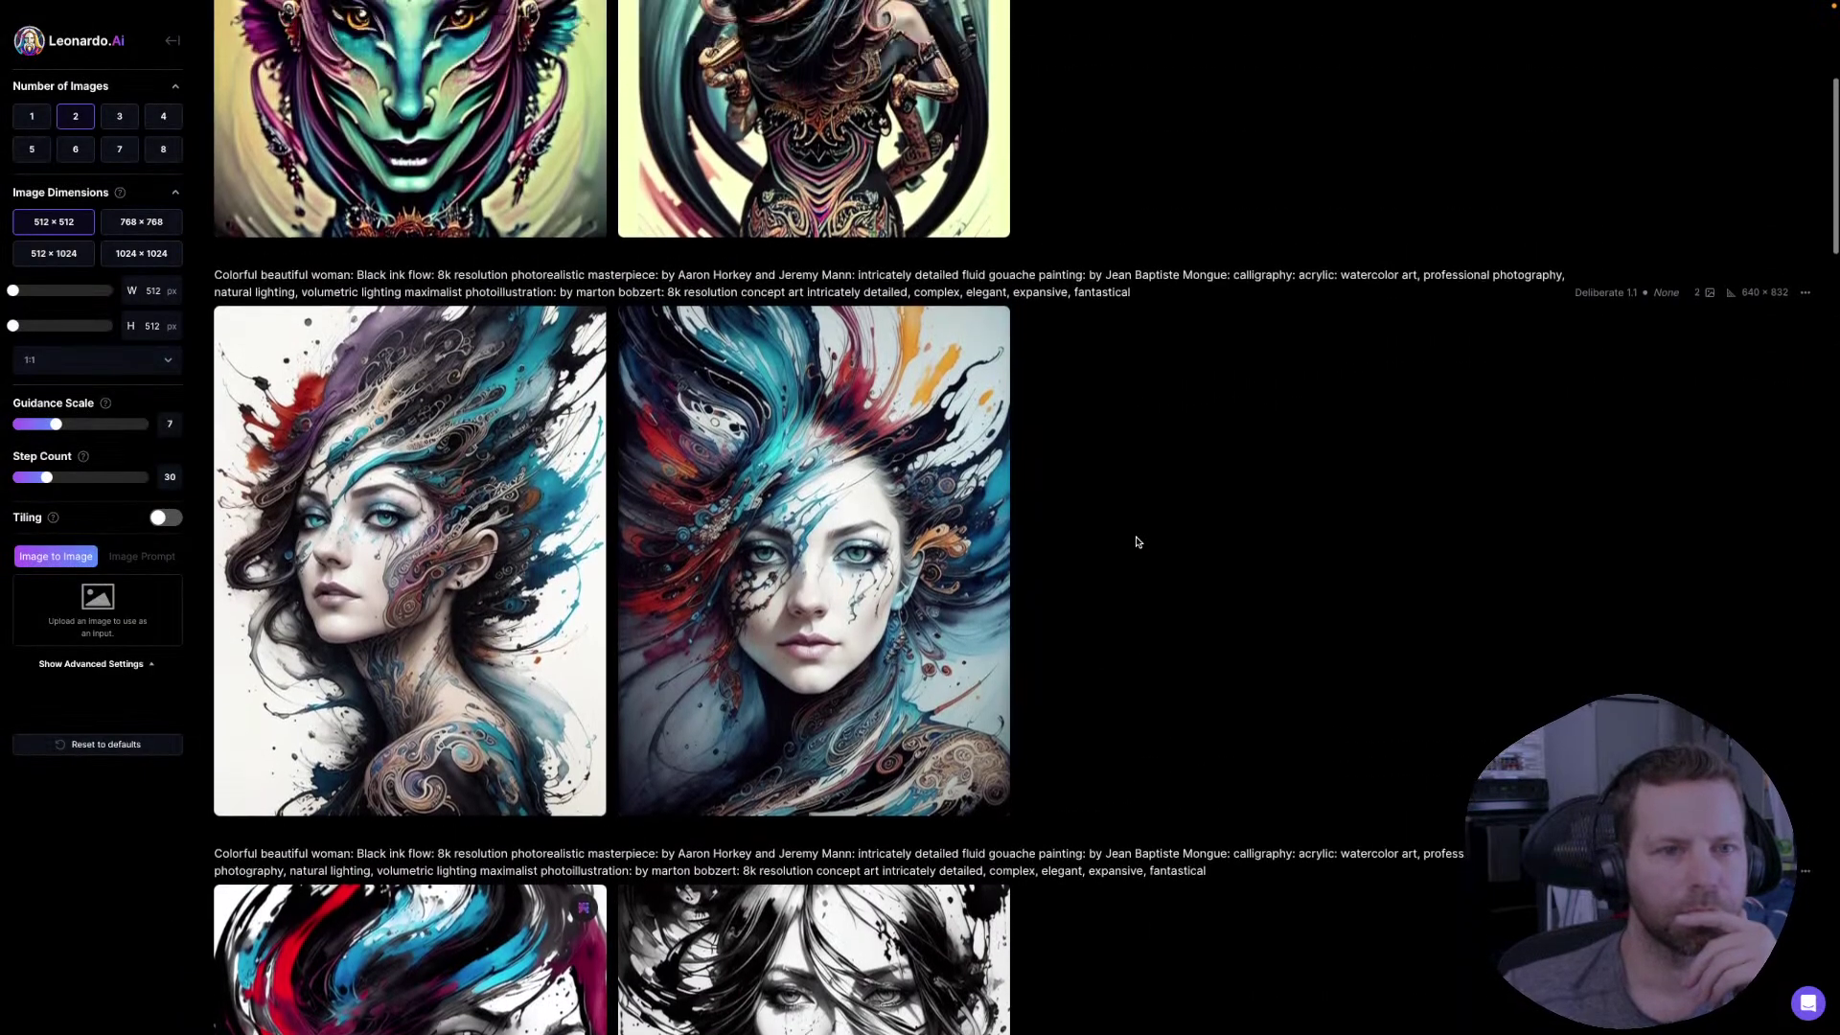
pyautogui.scroll(1, 1138, 543)
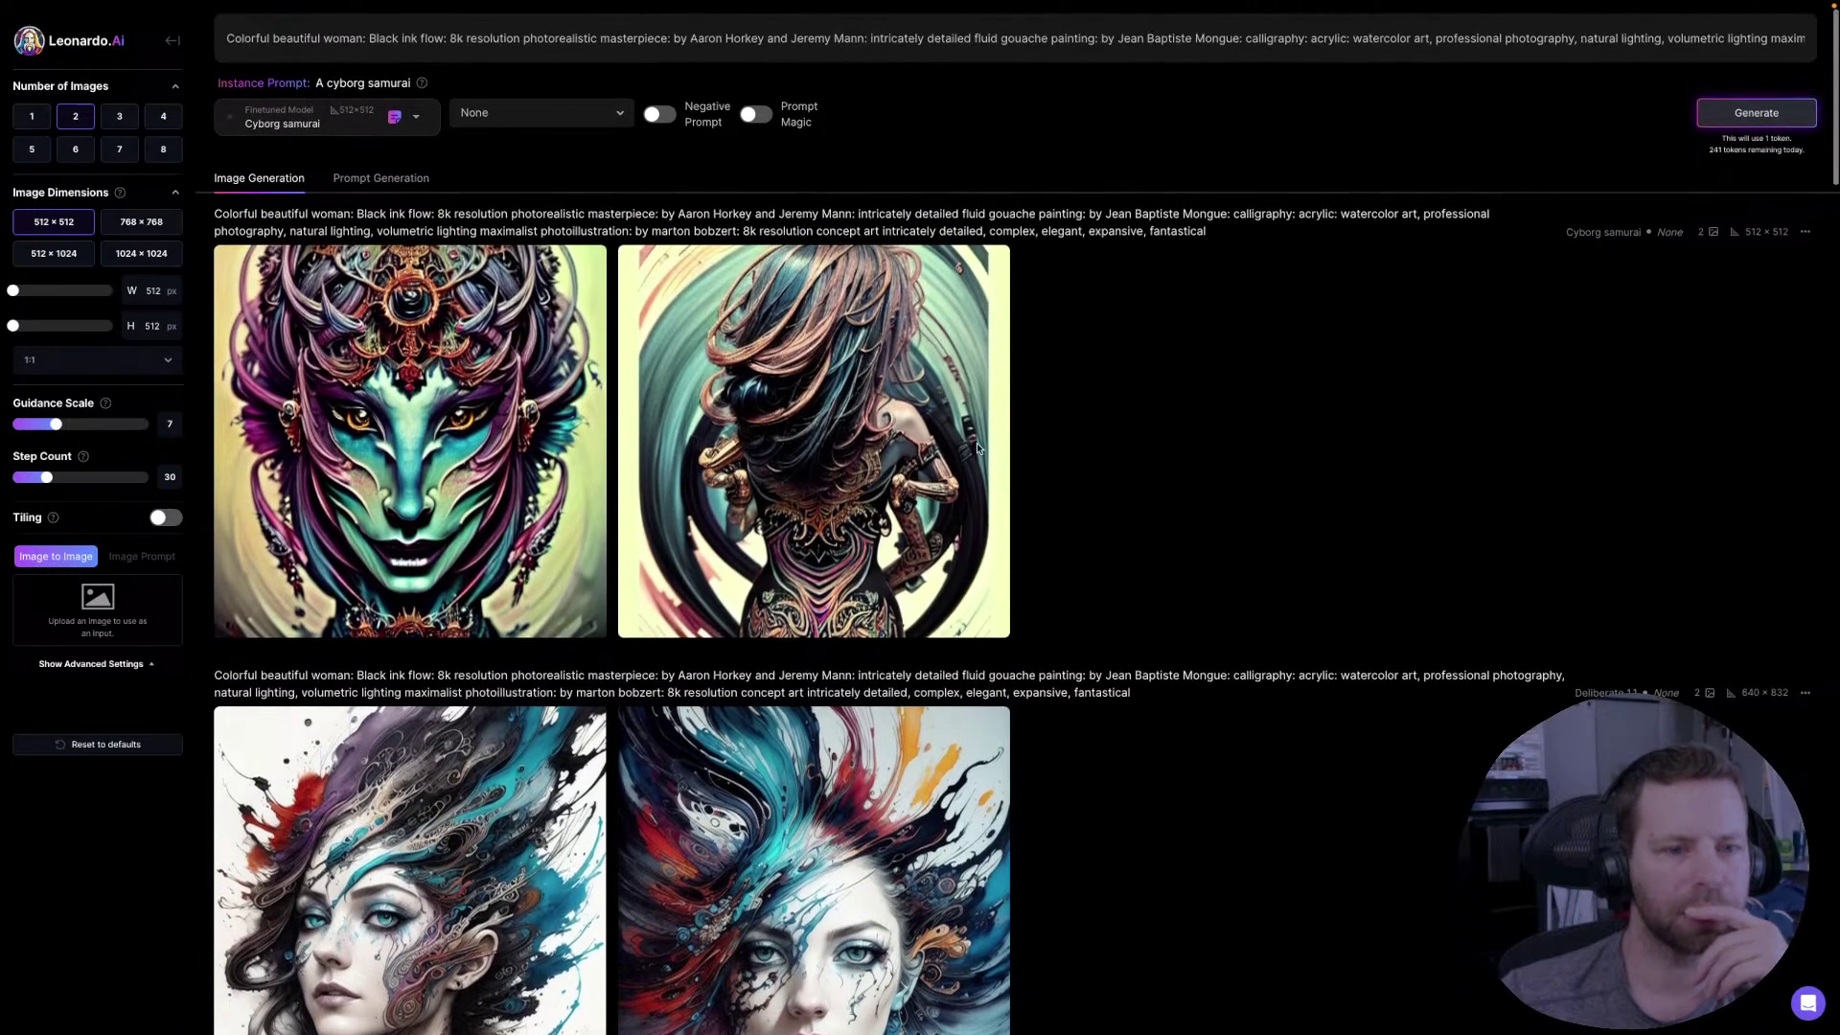
# - View the two Cyborg samurai images at full size, alternating between them, and close the full-size view
pyautogui.moveTo(513, 409)
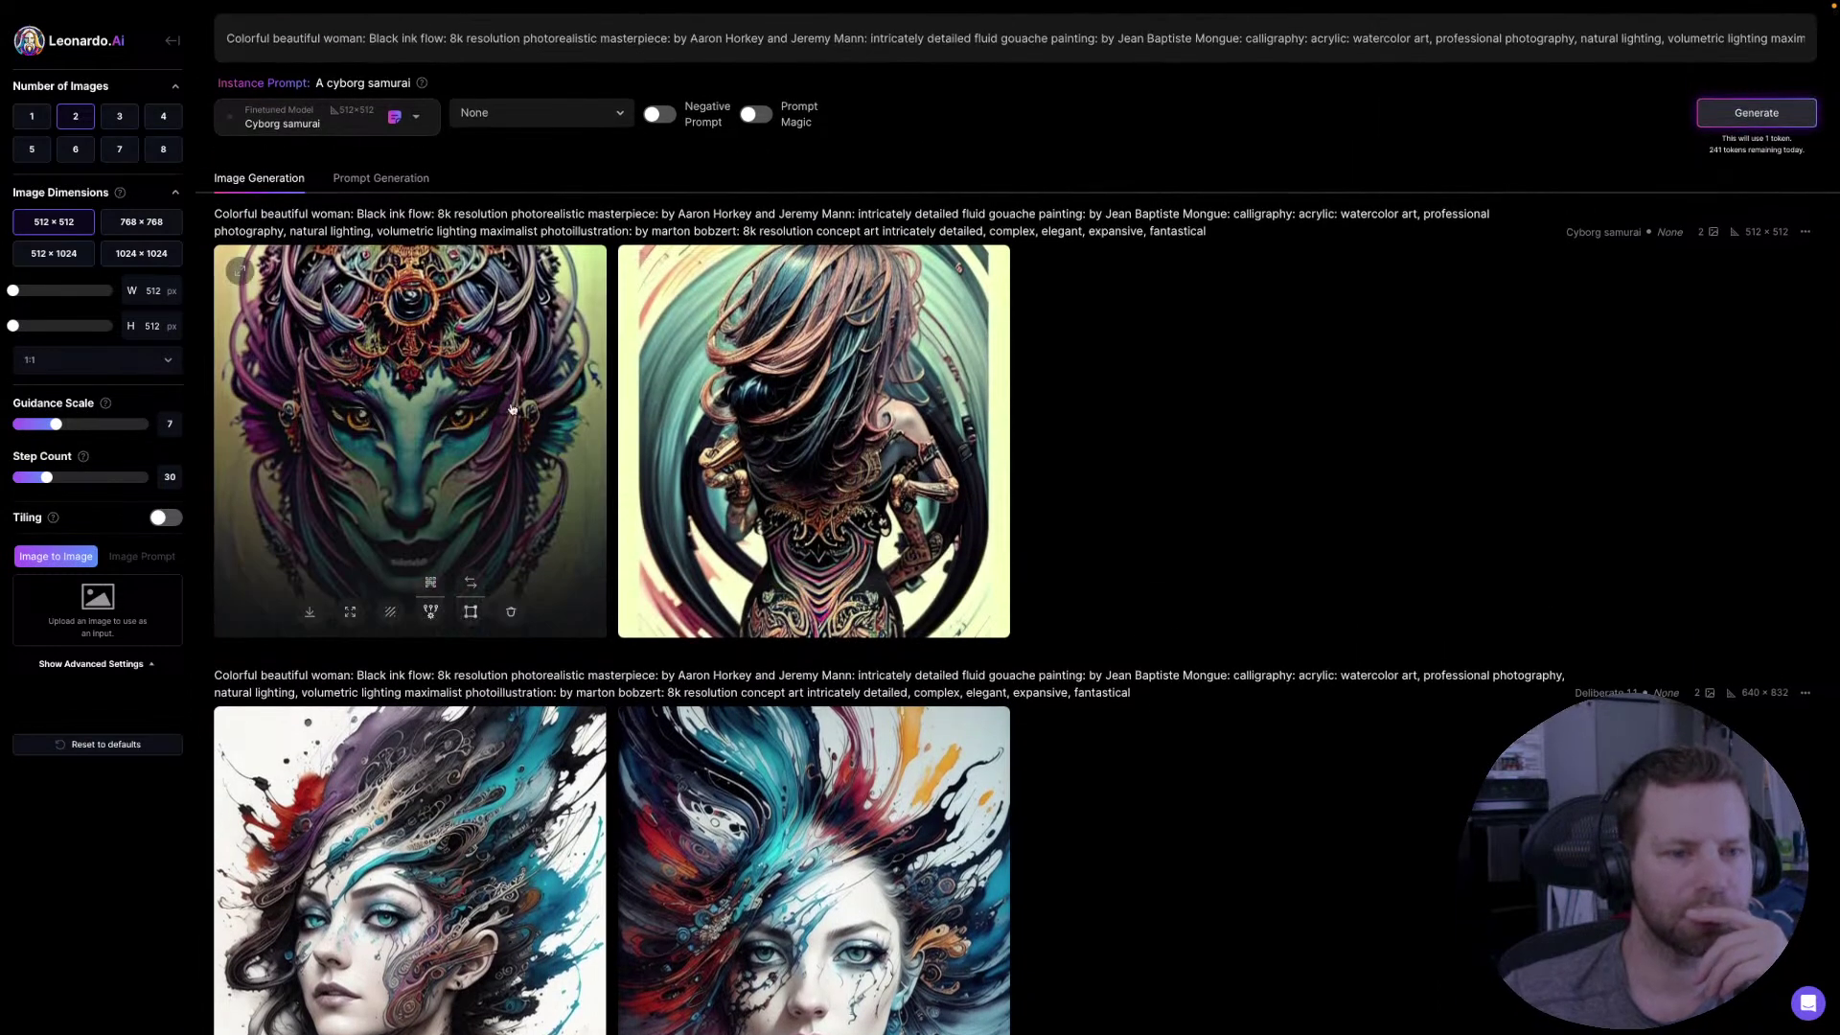
pyautogui.click(409, 443)
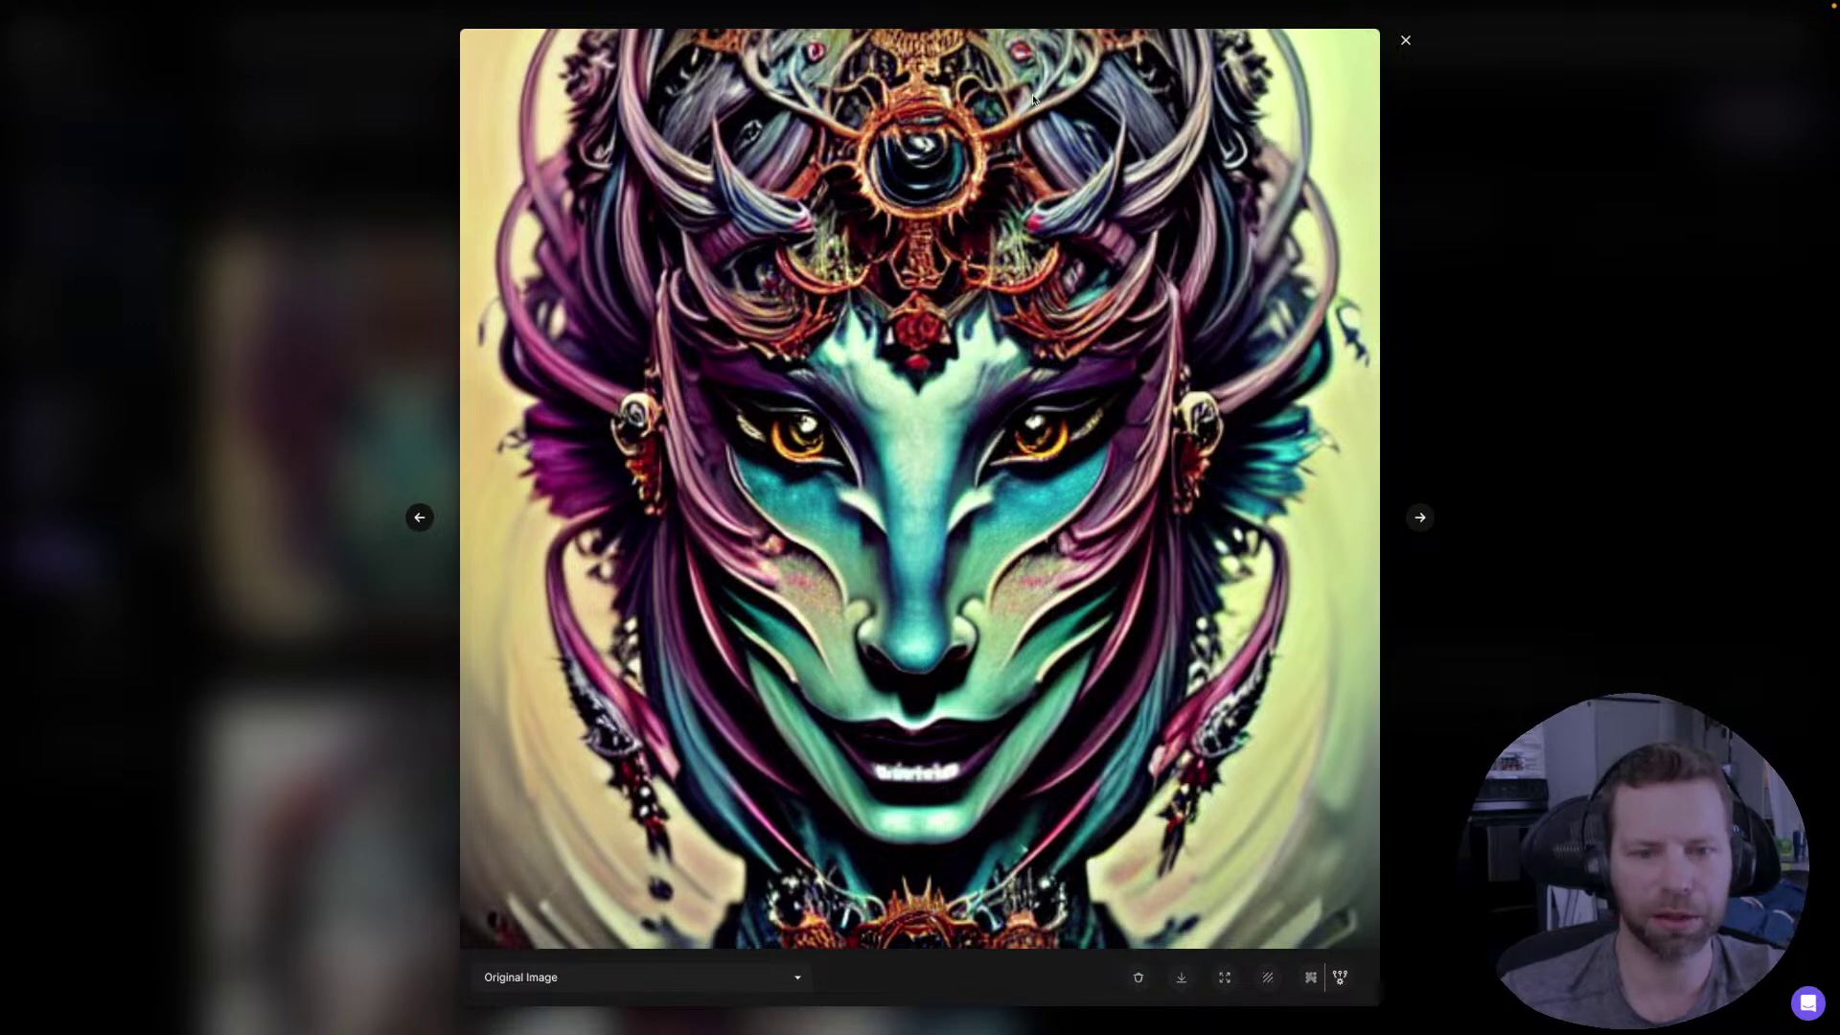
pyautogui.click(1419, 518)
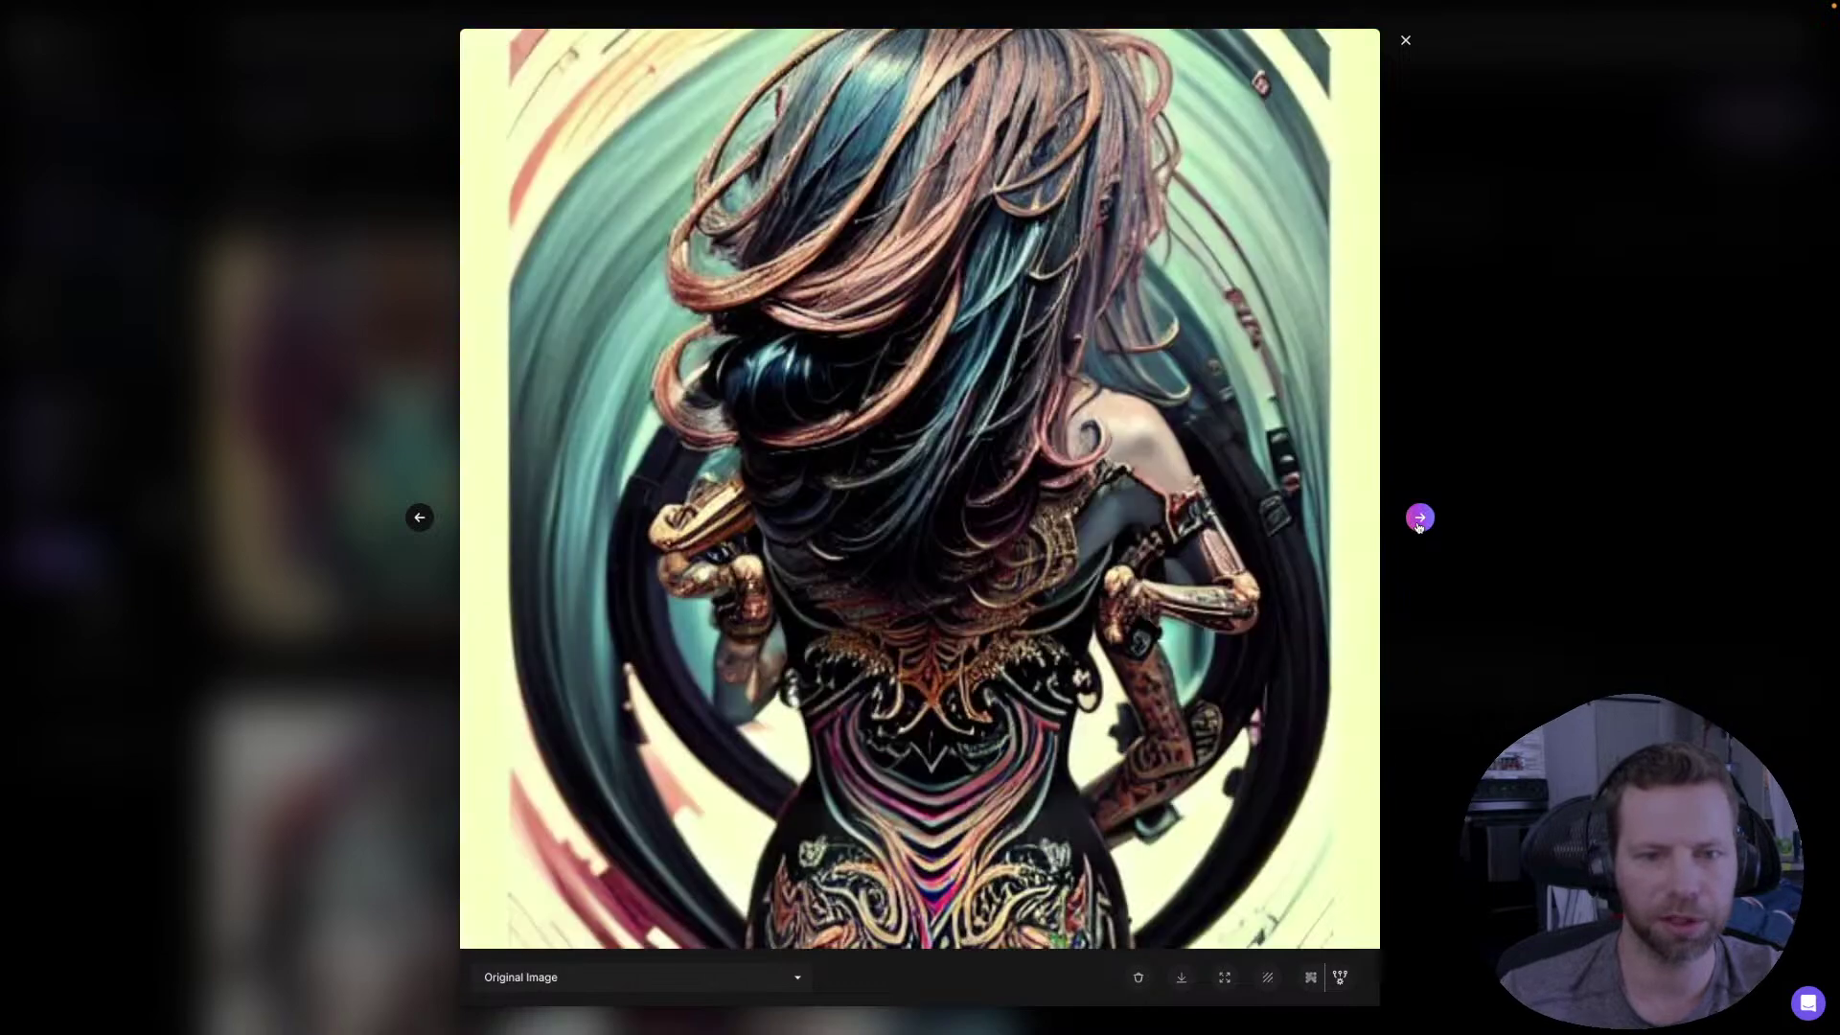
pyautogui.click(1420, 522)
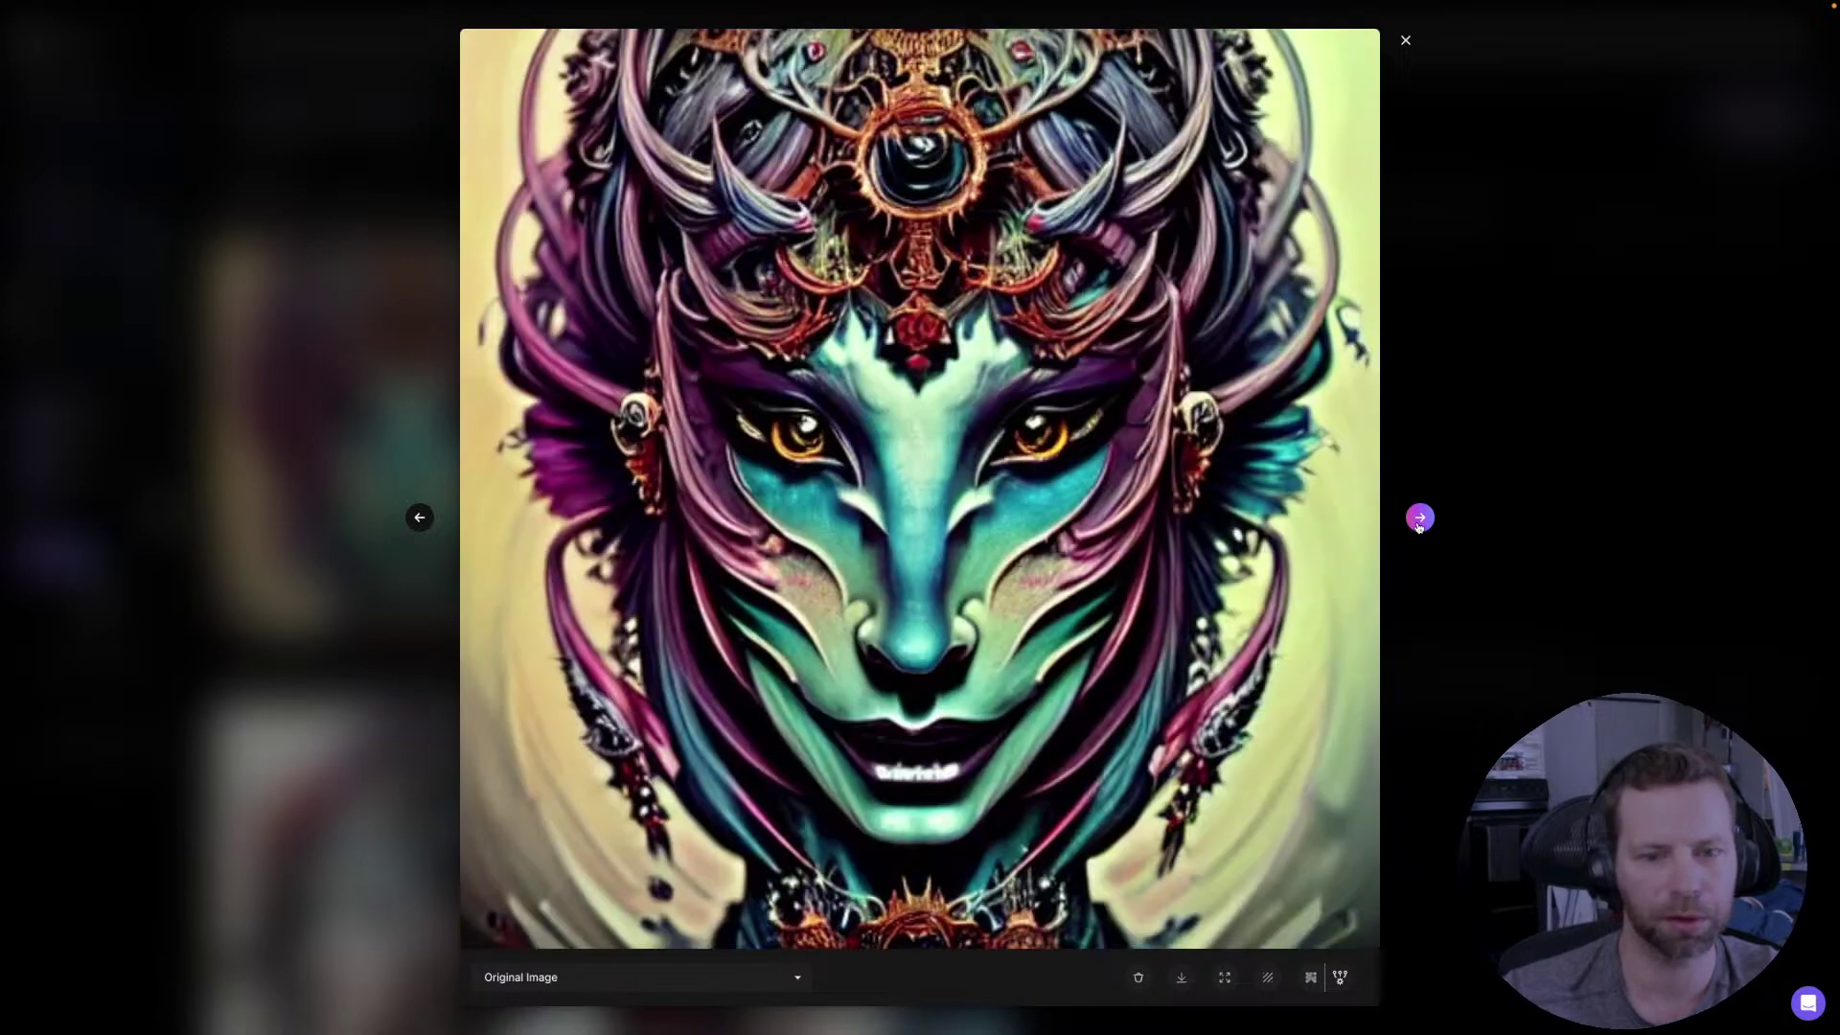
pyautogui.click(1419, 518)
pyautogui.click(1419, 519)
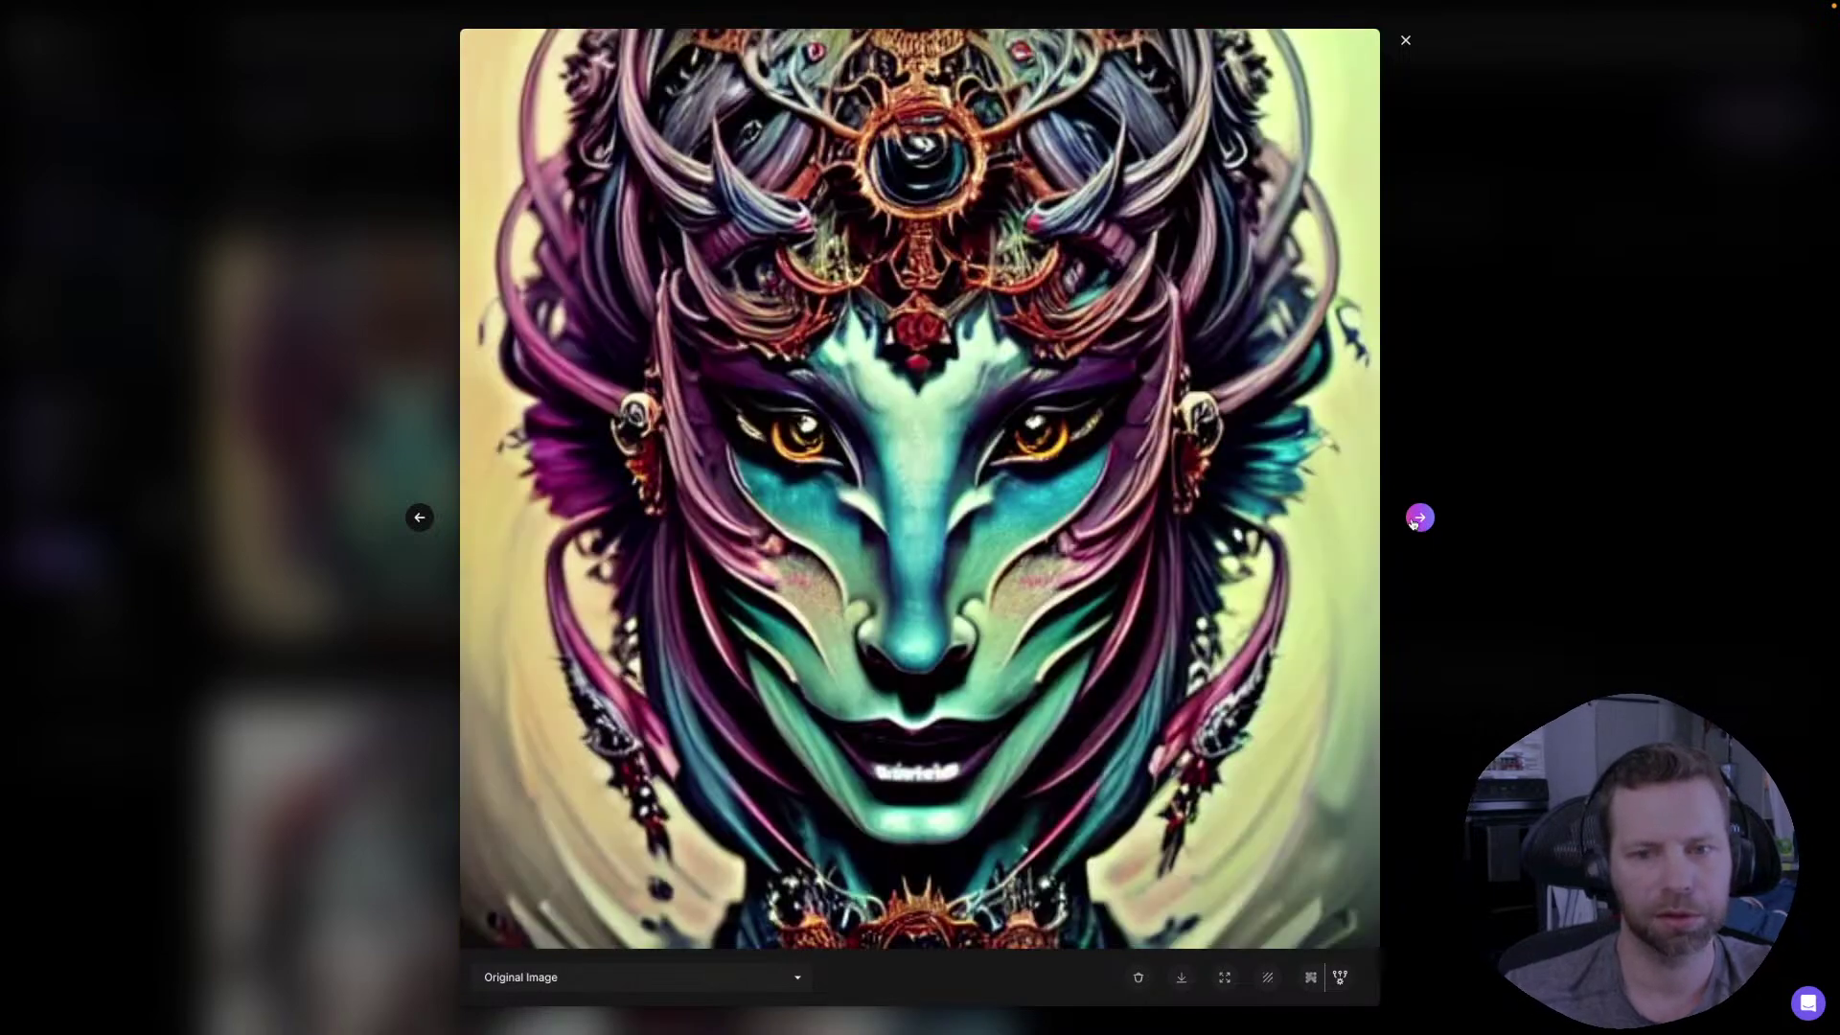
pyautogui.click(1404, 43)
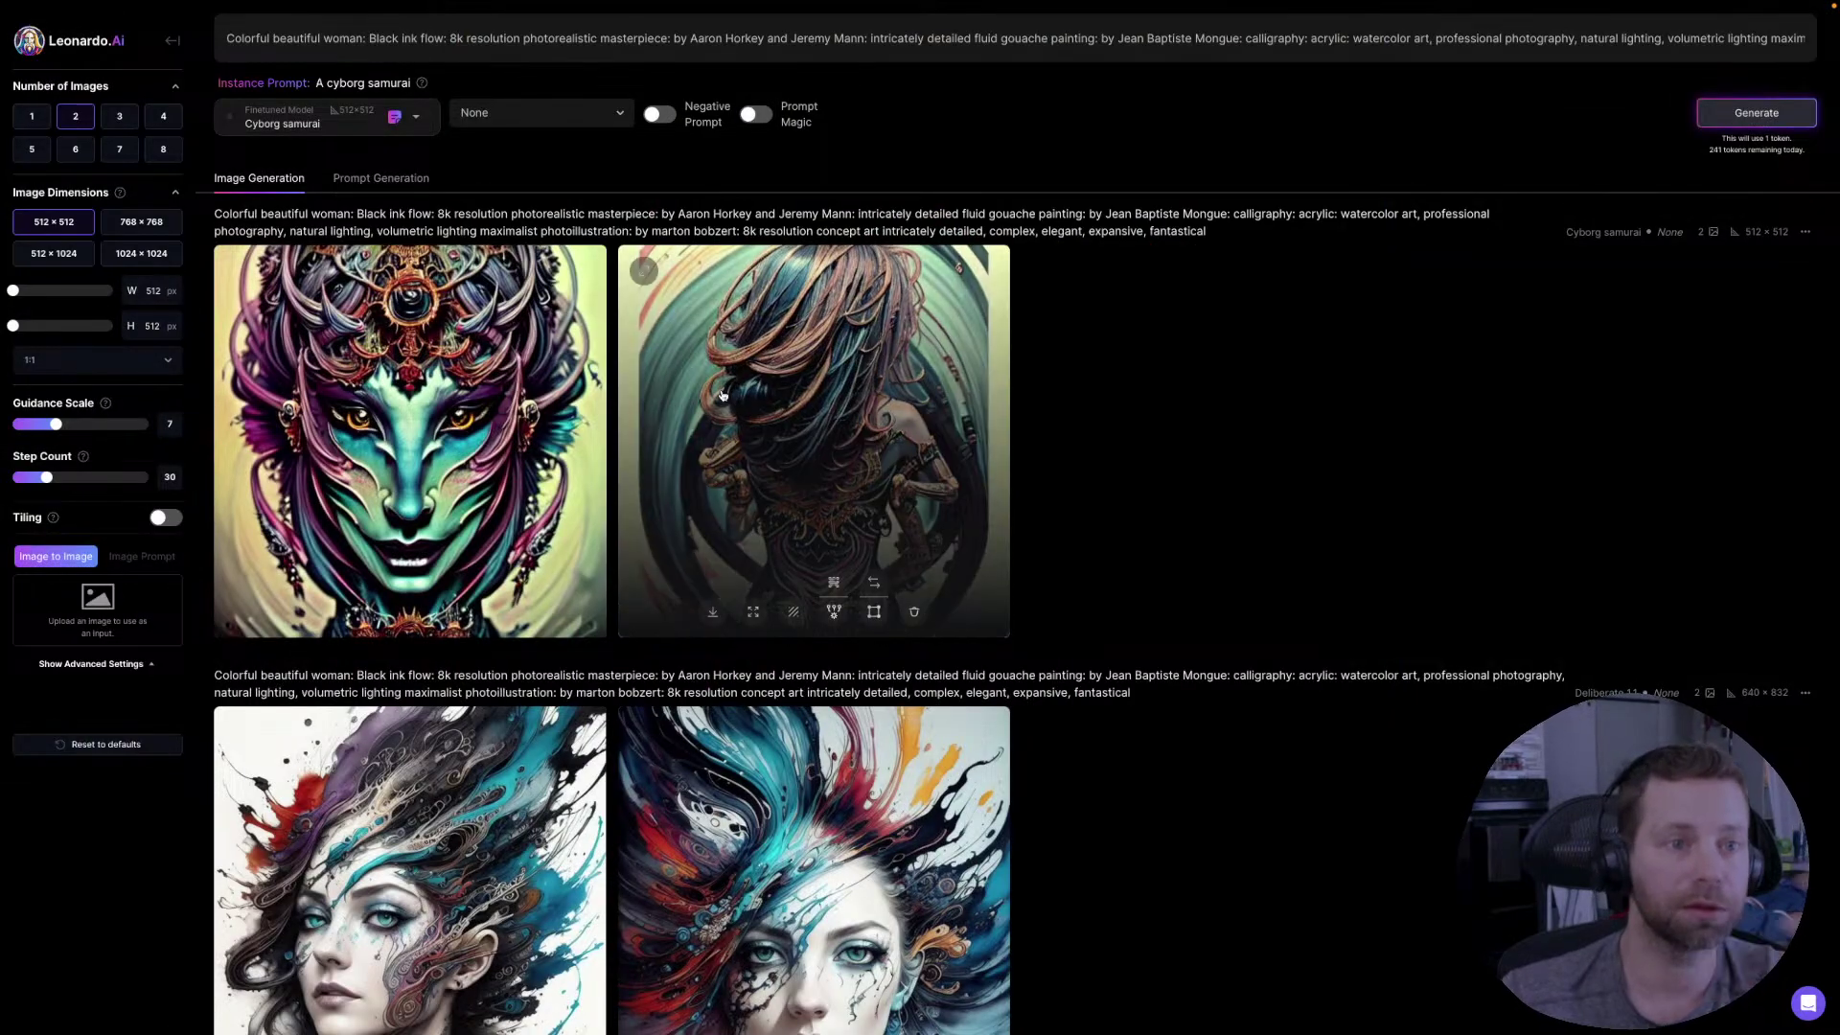
# - Switch the finetuned model to Deliberate 1.1 and view the earlier front-facing Deliberate 1.1 portrait at full size
pyautogui.click(416, 117)
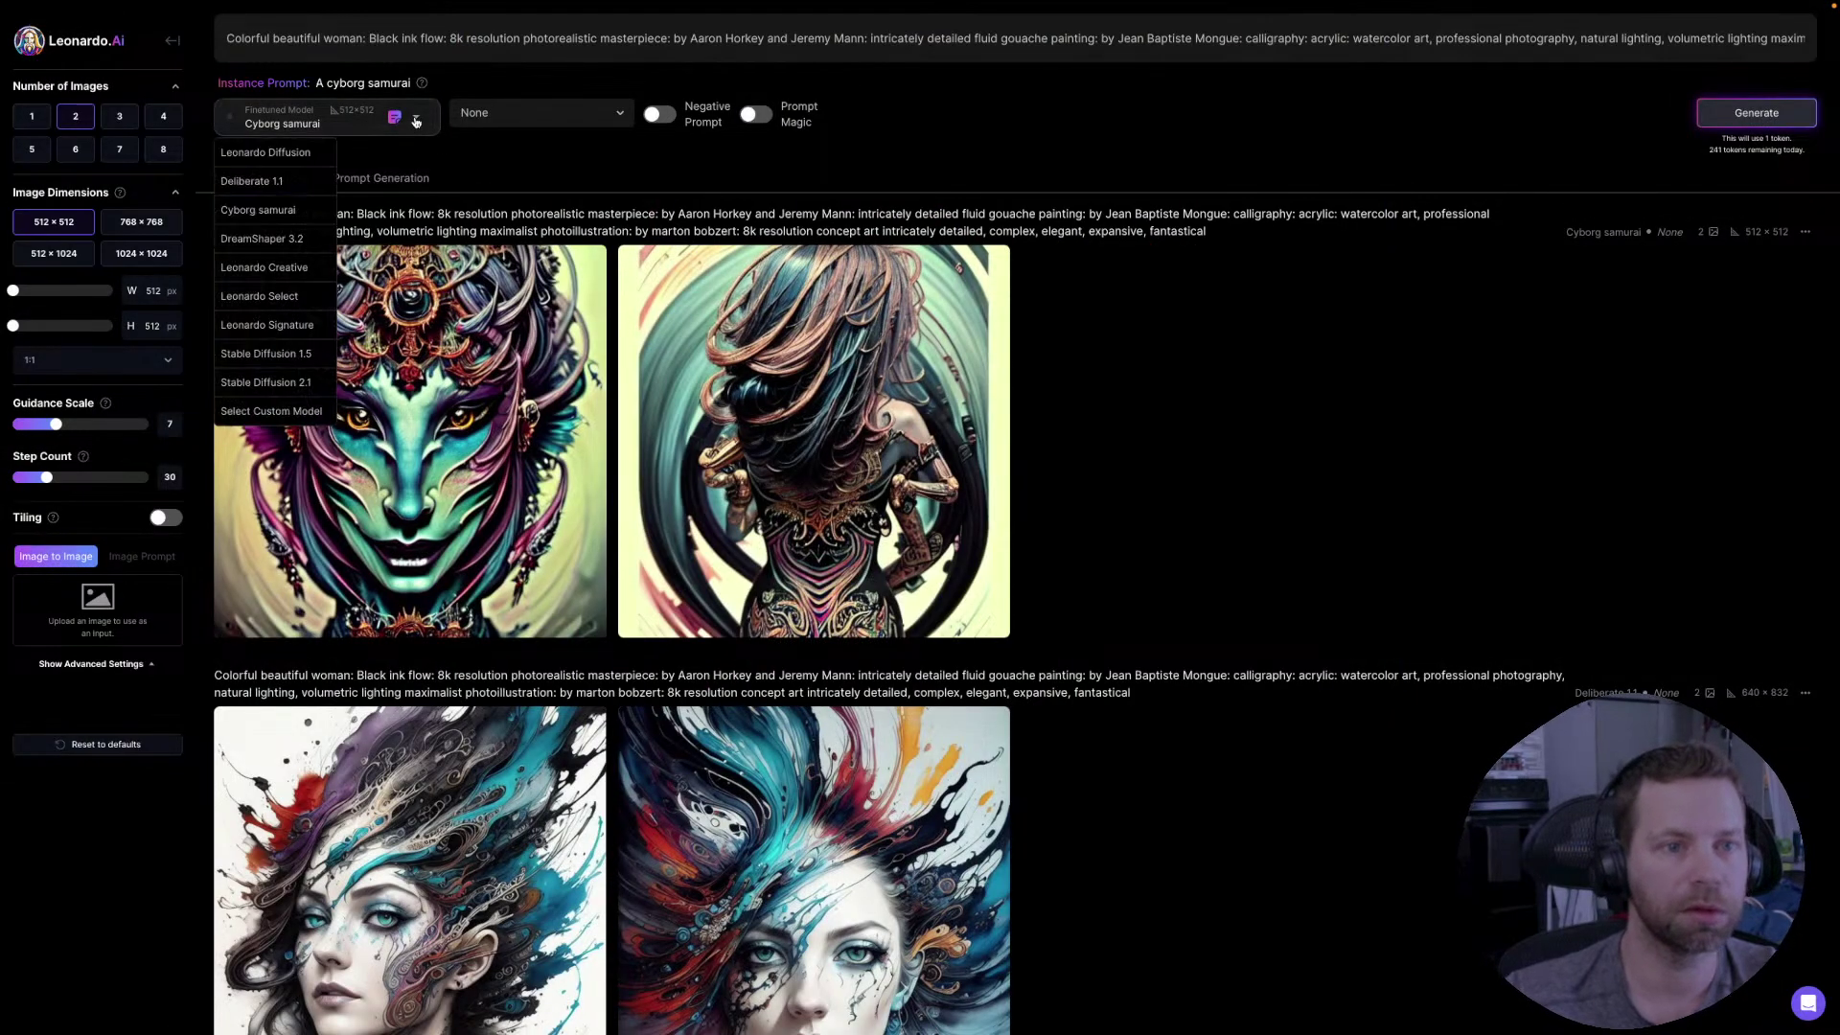
pyautogui.click(271, 182)
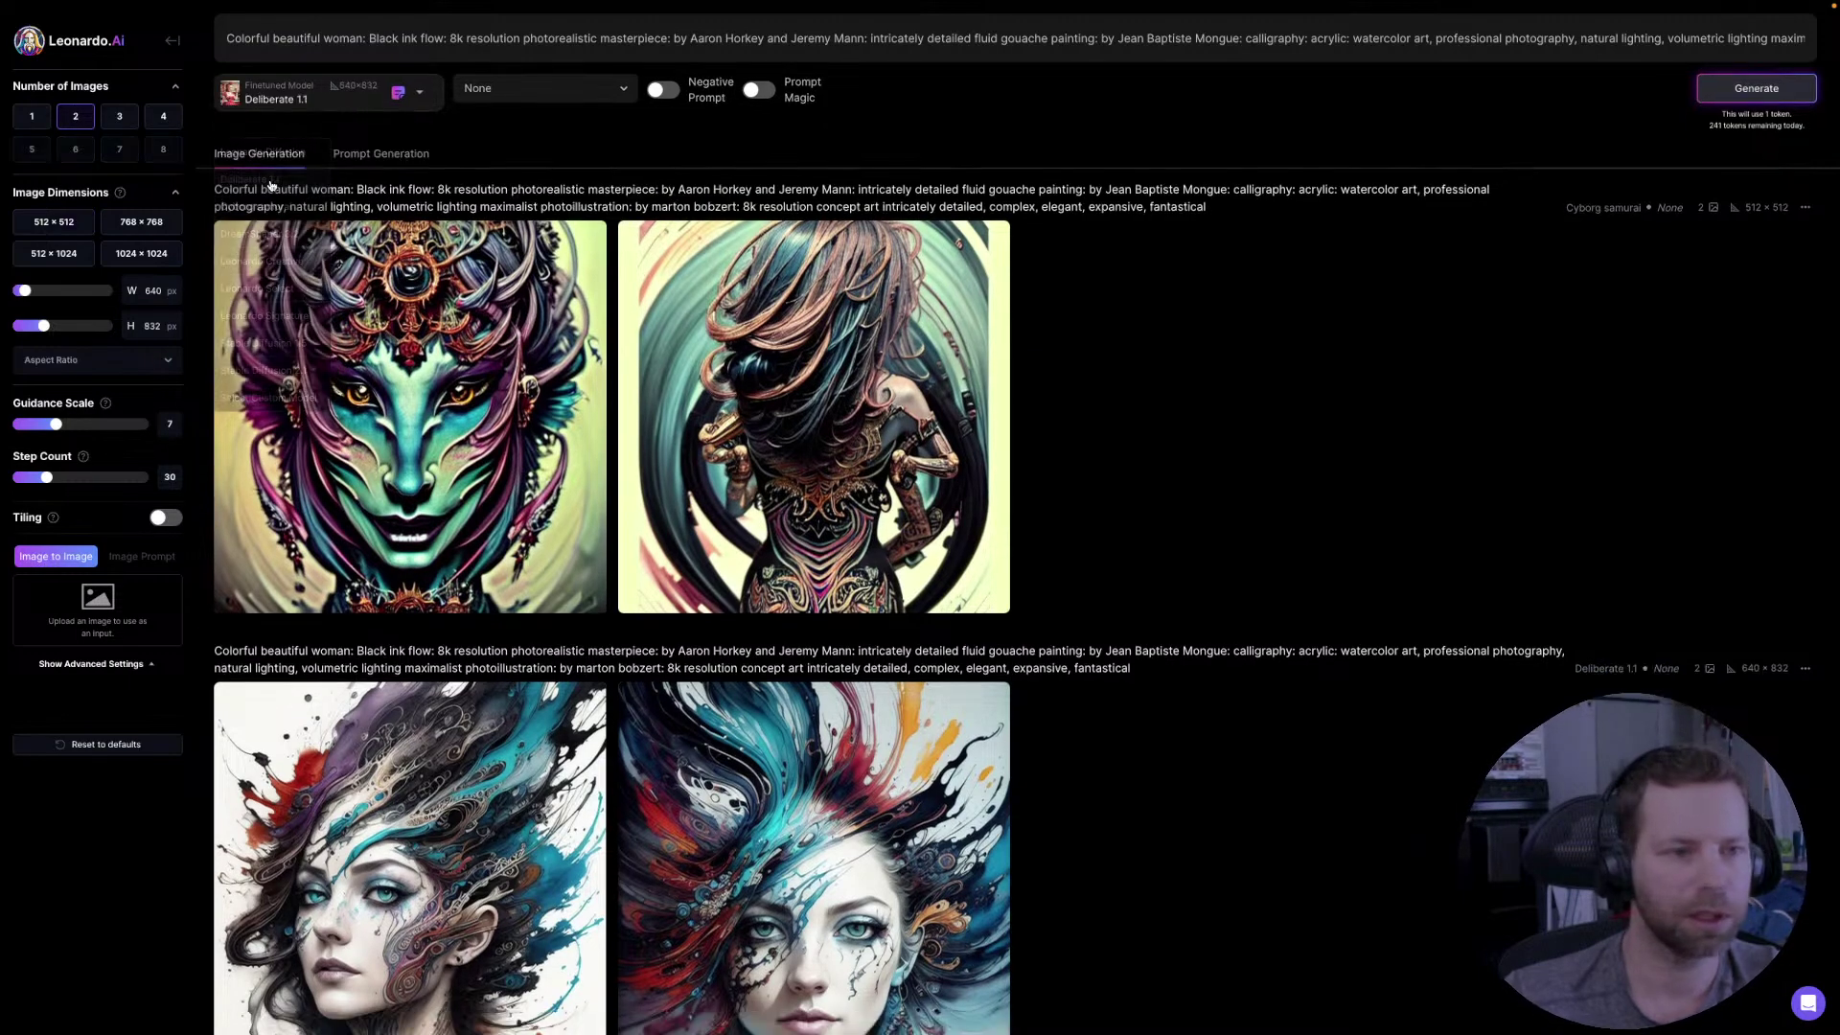
pyautogui.scroll(-4, 1191, 628)
pyautogui.click(753, 555)
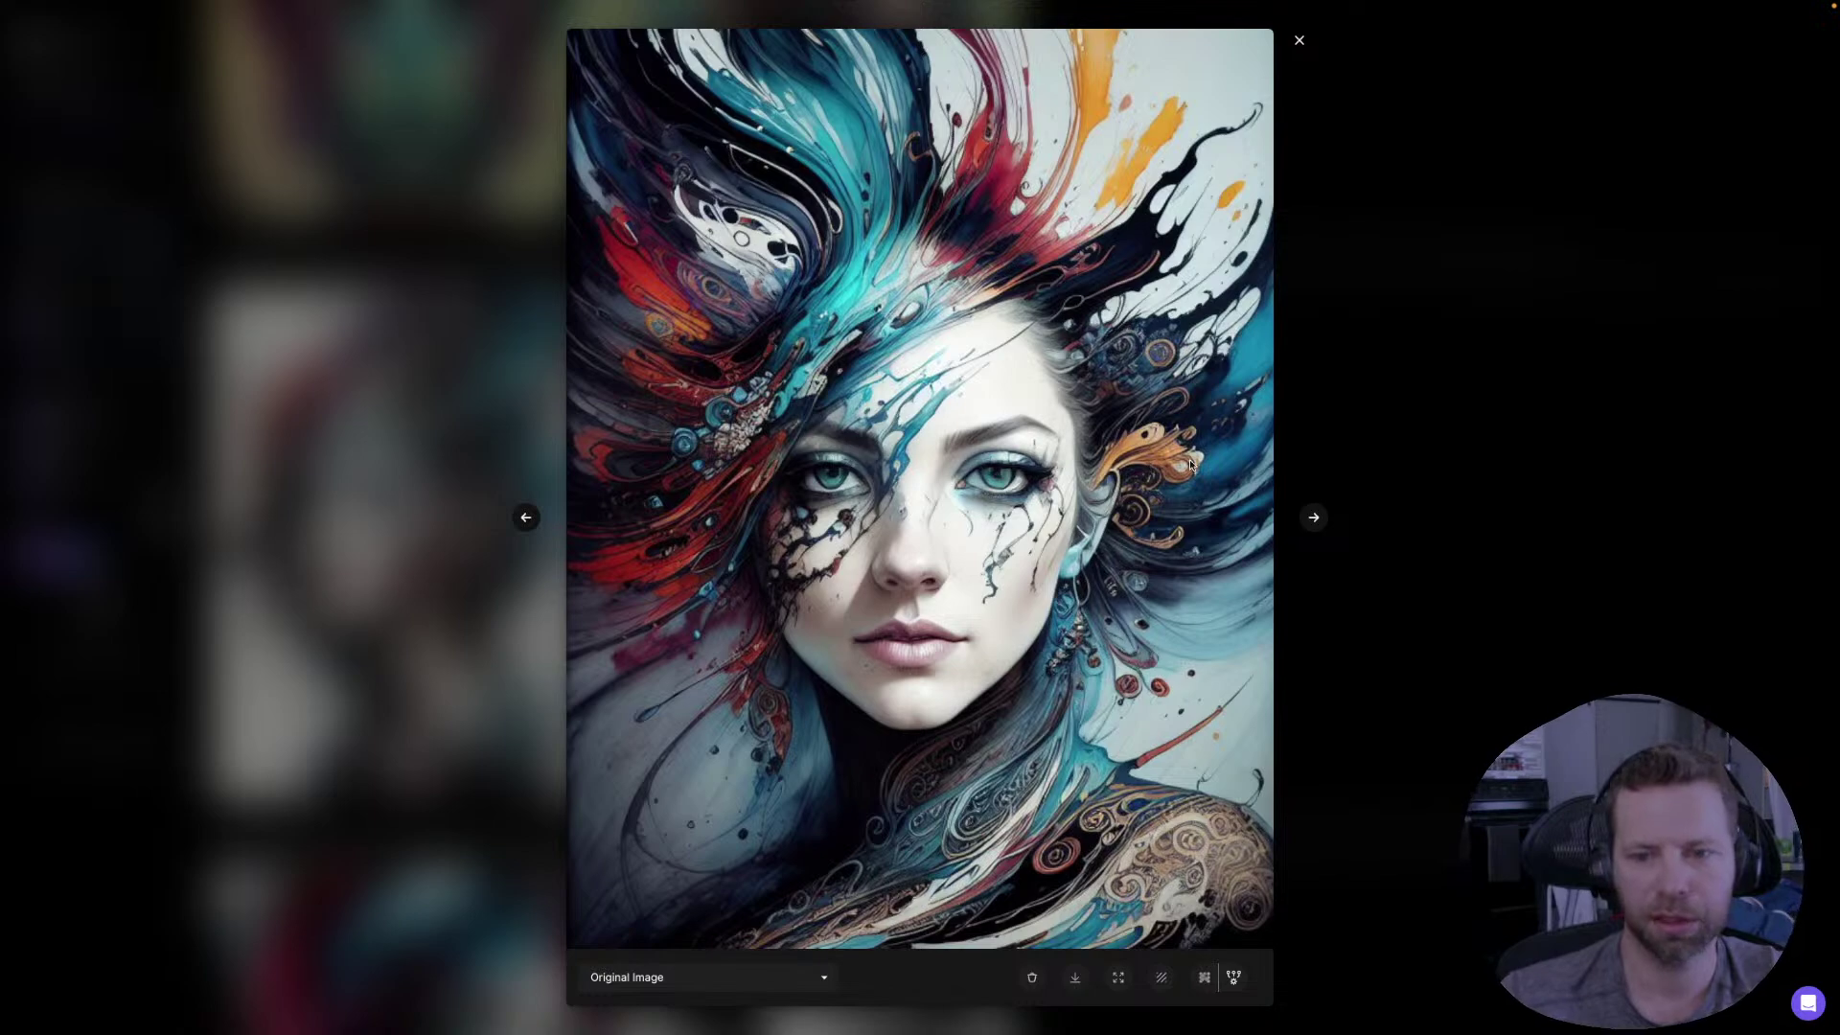
pyautogui.click(1395, 289)
pyautogui.moveTo(477, 551)
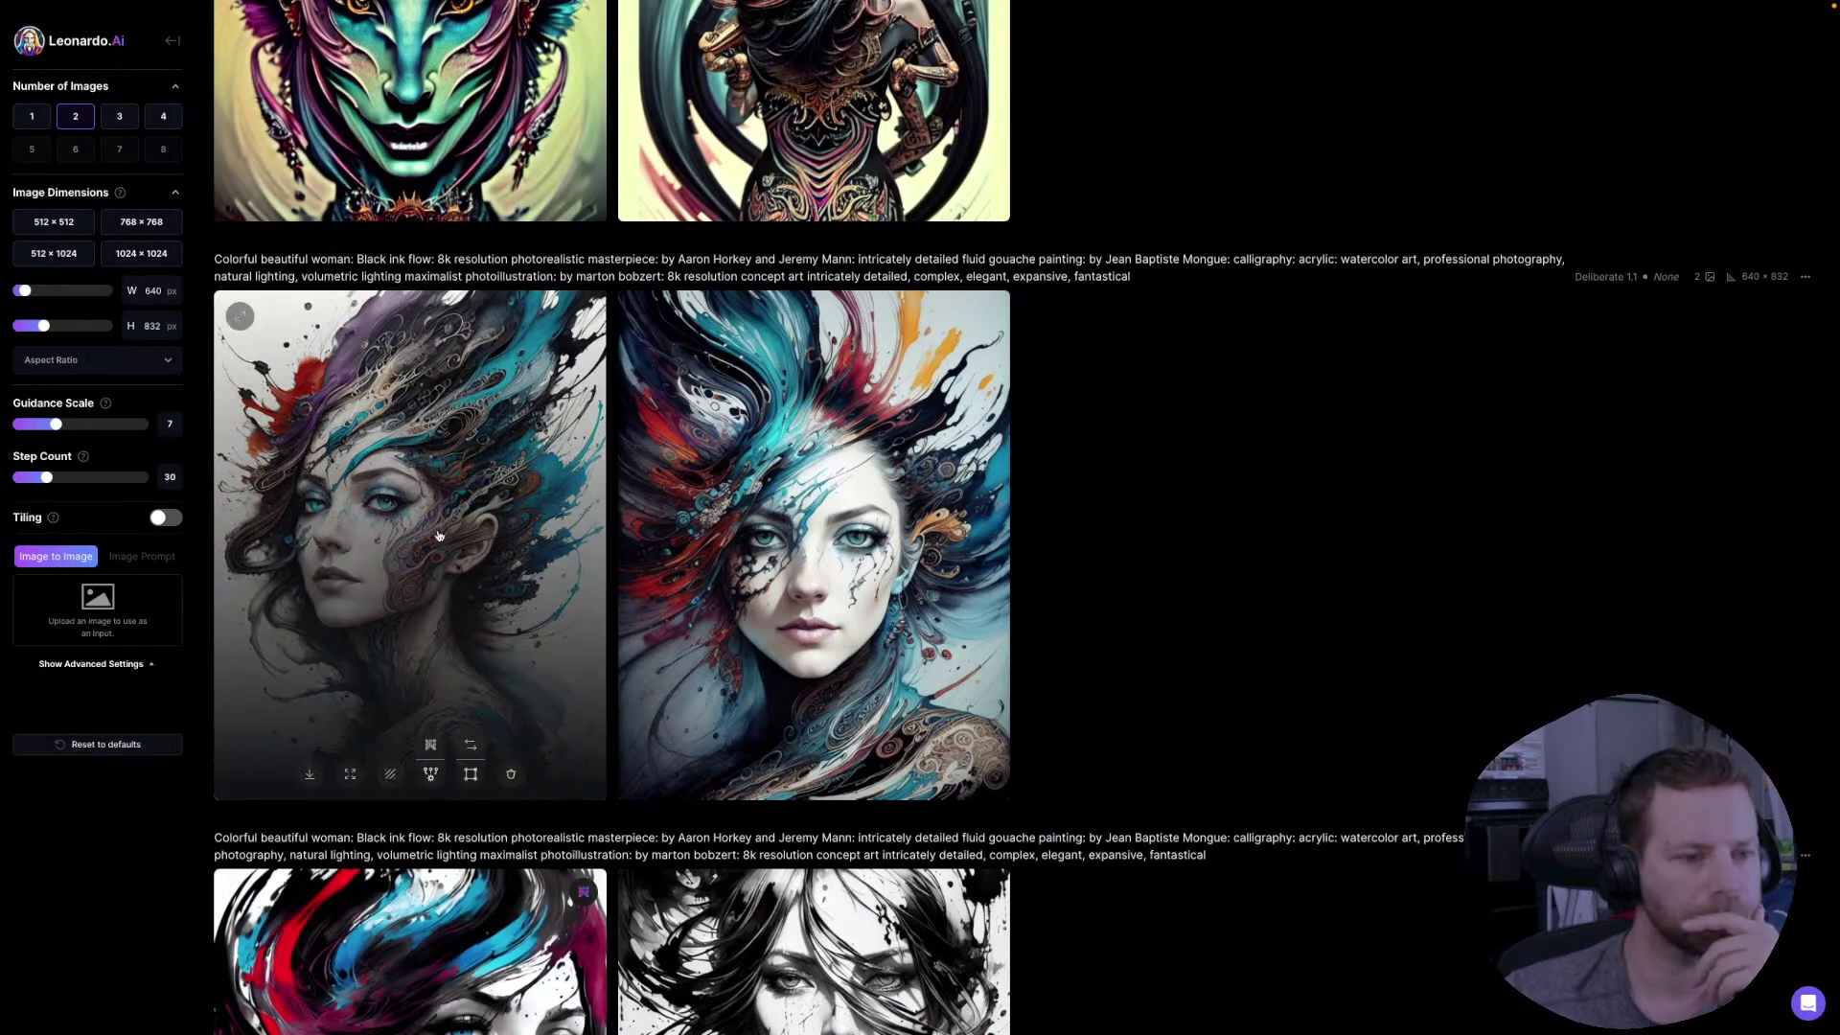
# - Turn on Prompt Magic and generate two 640 × 832 Deliberate 1.1 images with the same colorful woman prompt
pyautogui.scroll(5, 468, 551)
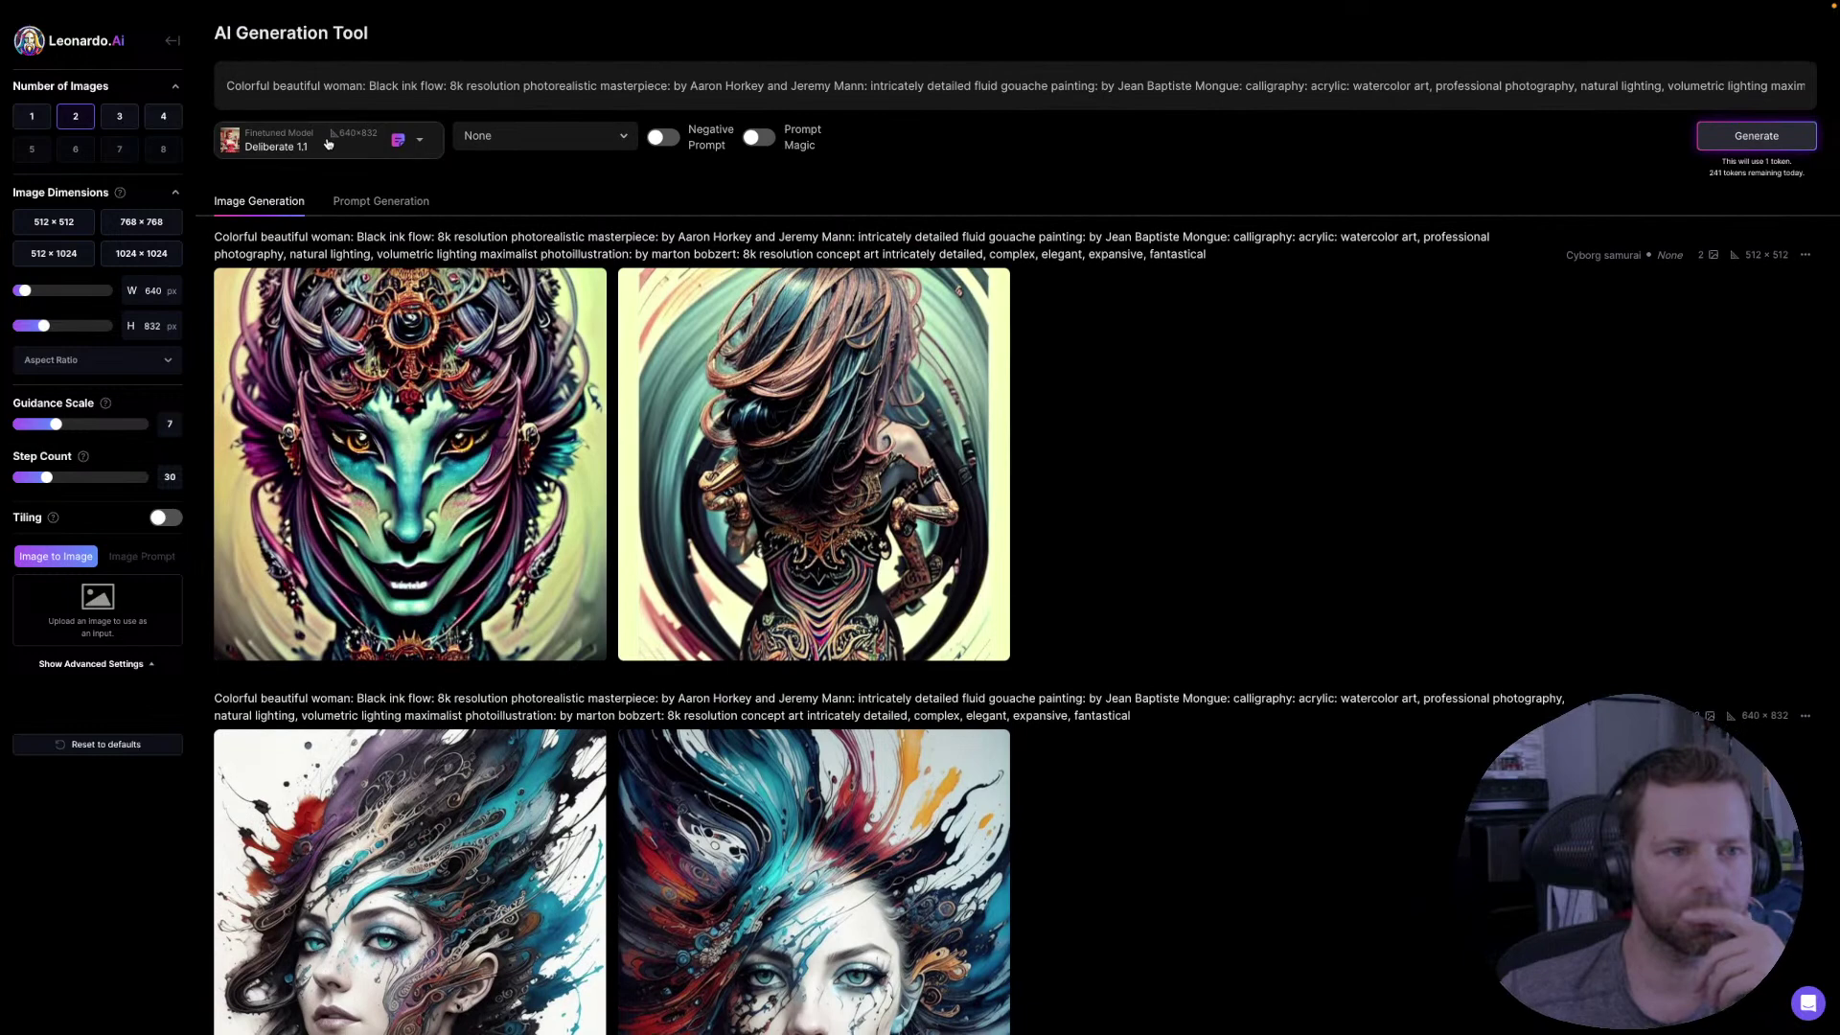
pyautogui.scroll(-4, 744, 653)
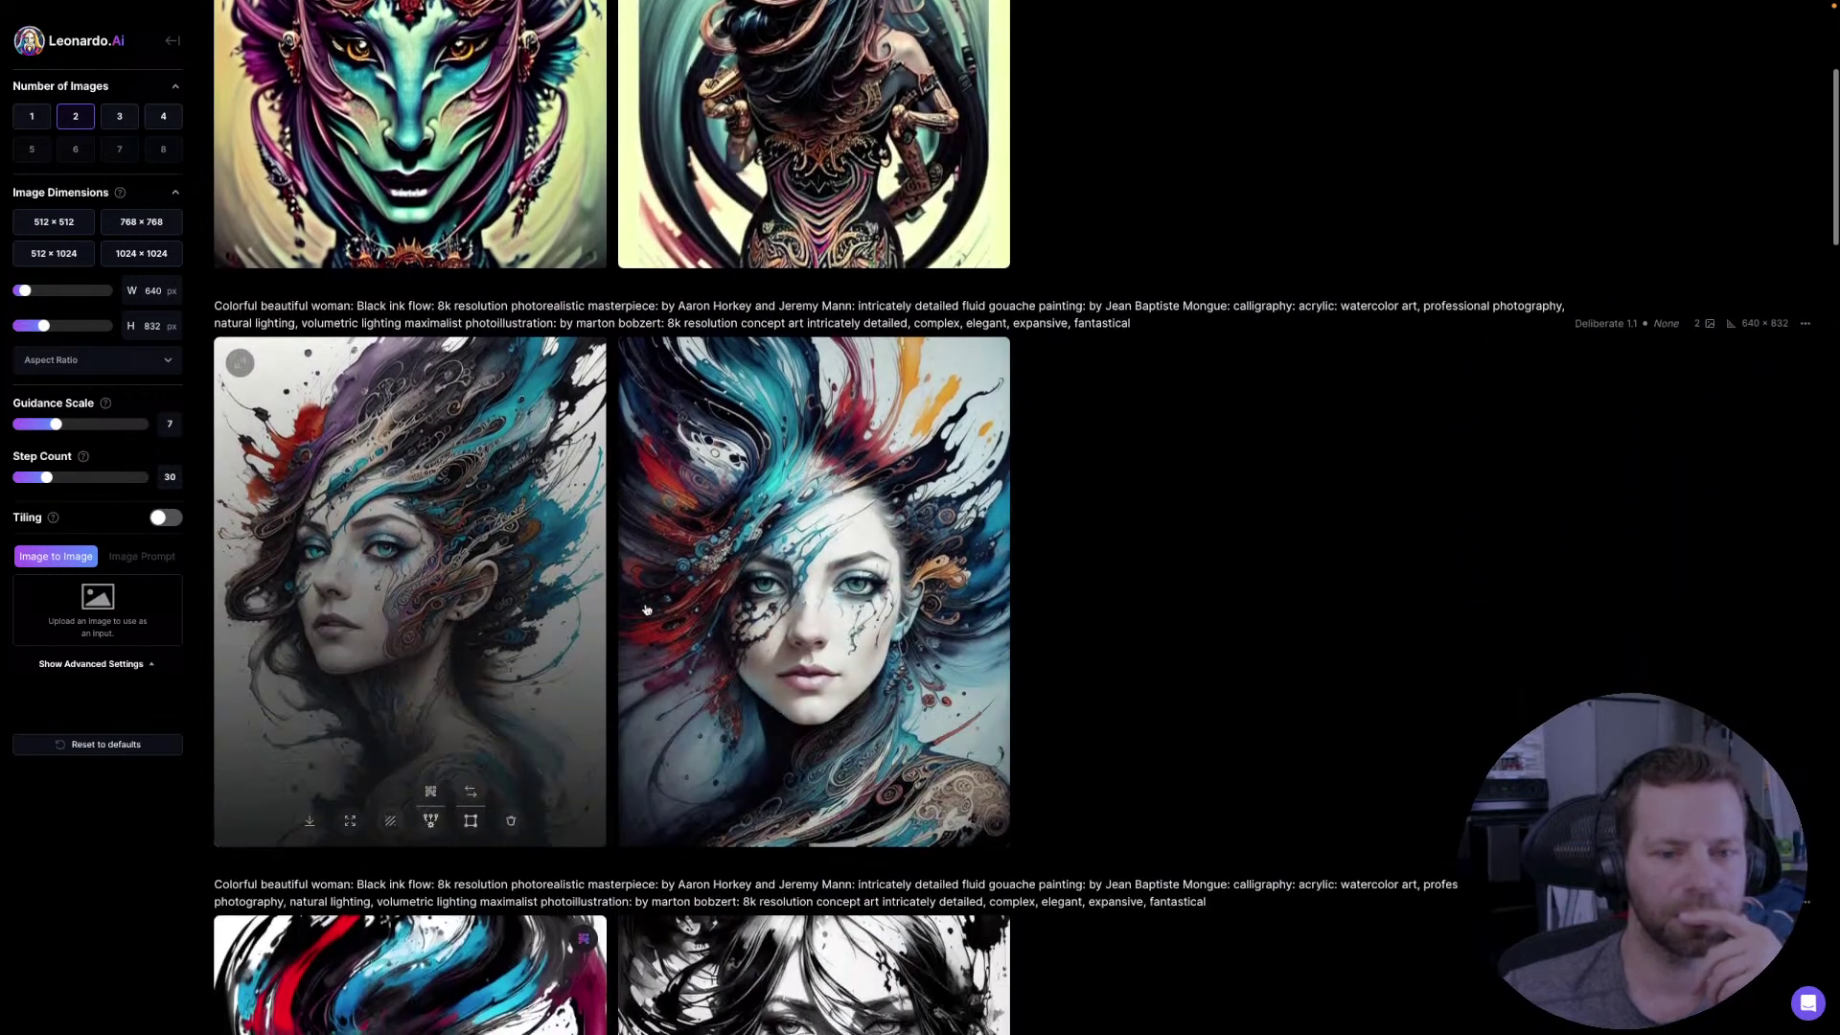
pyautogui.scroll(4, 911, 622)
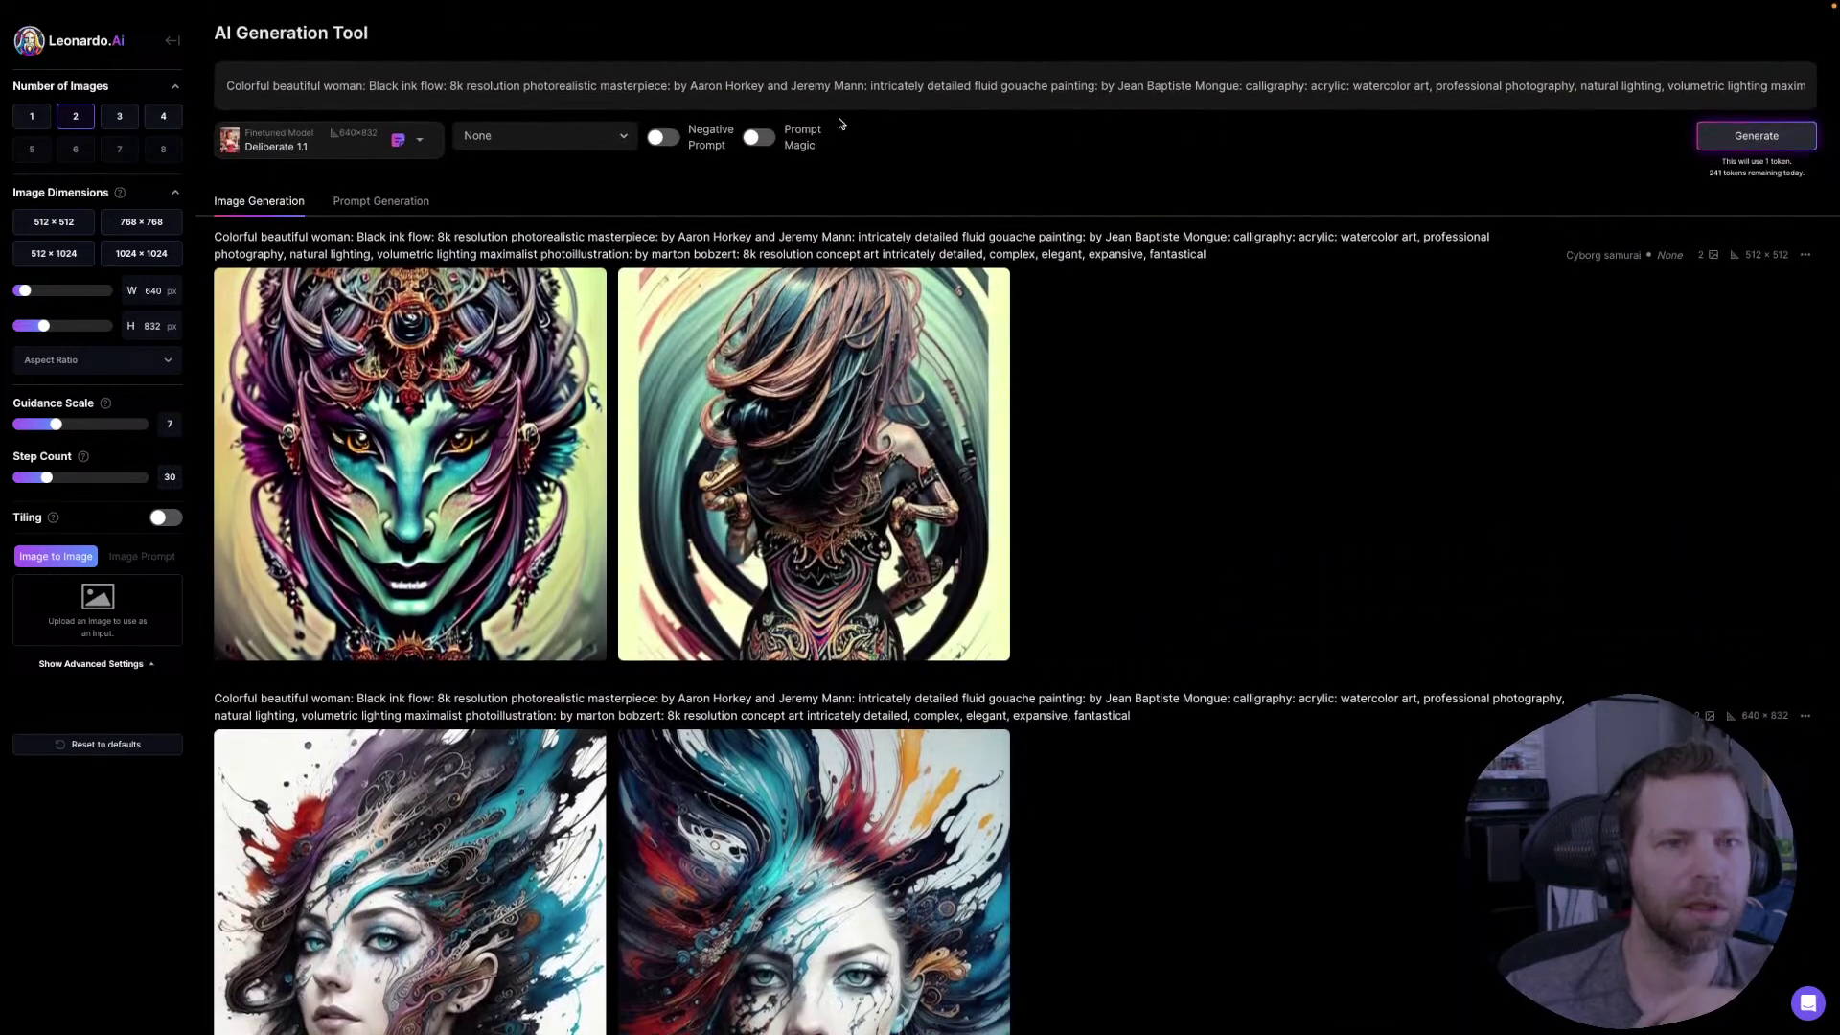
pyautogui.click(758, 137)
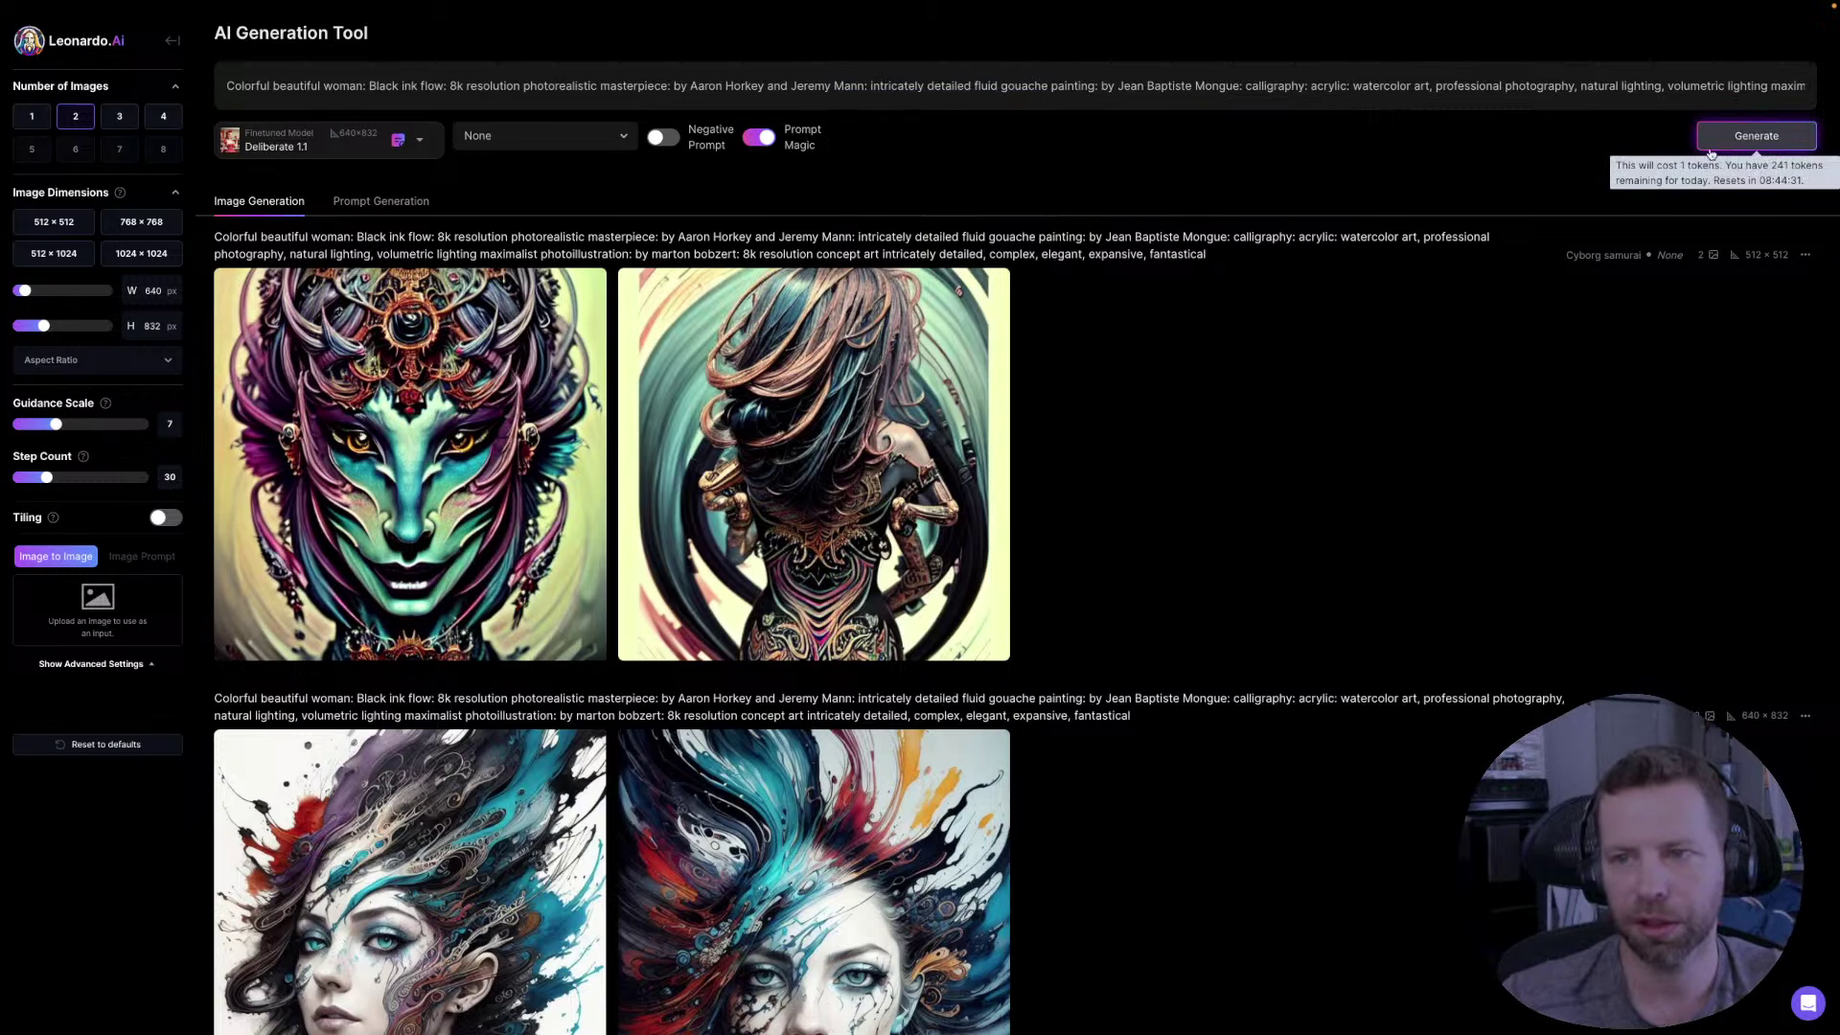
pyautogui.click(1741, 140)
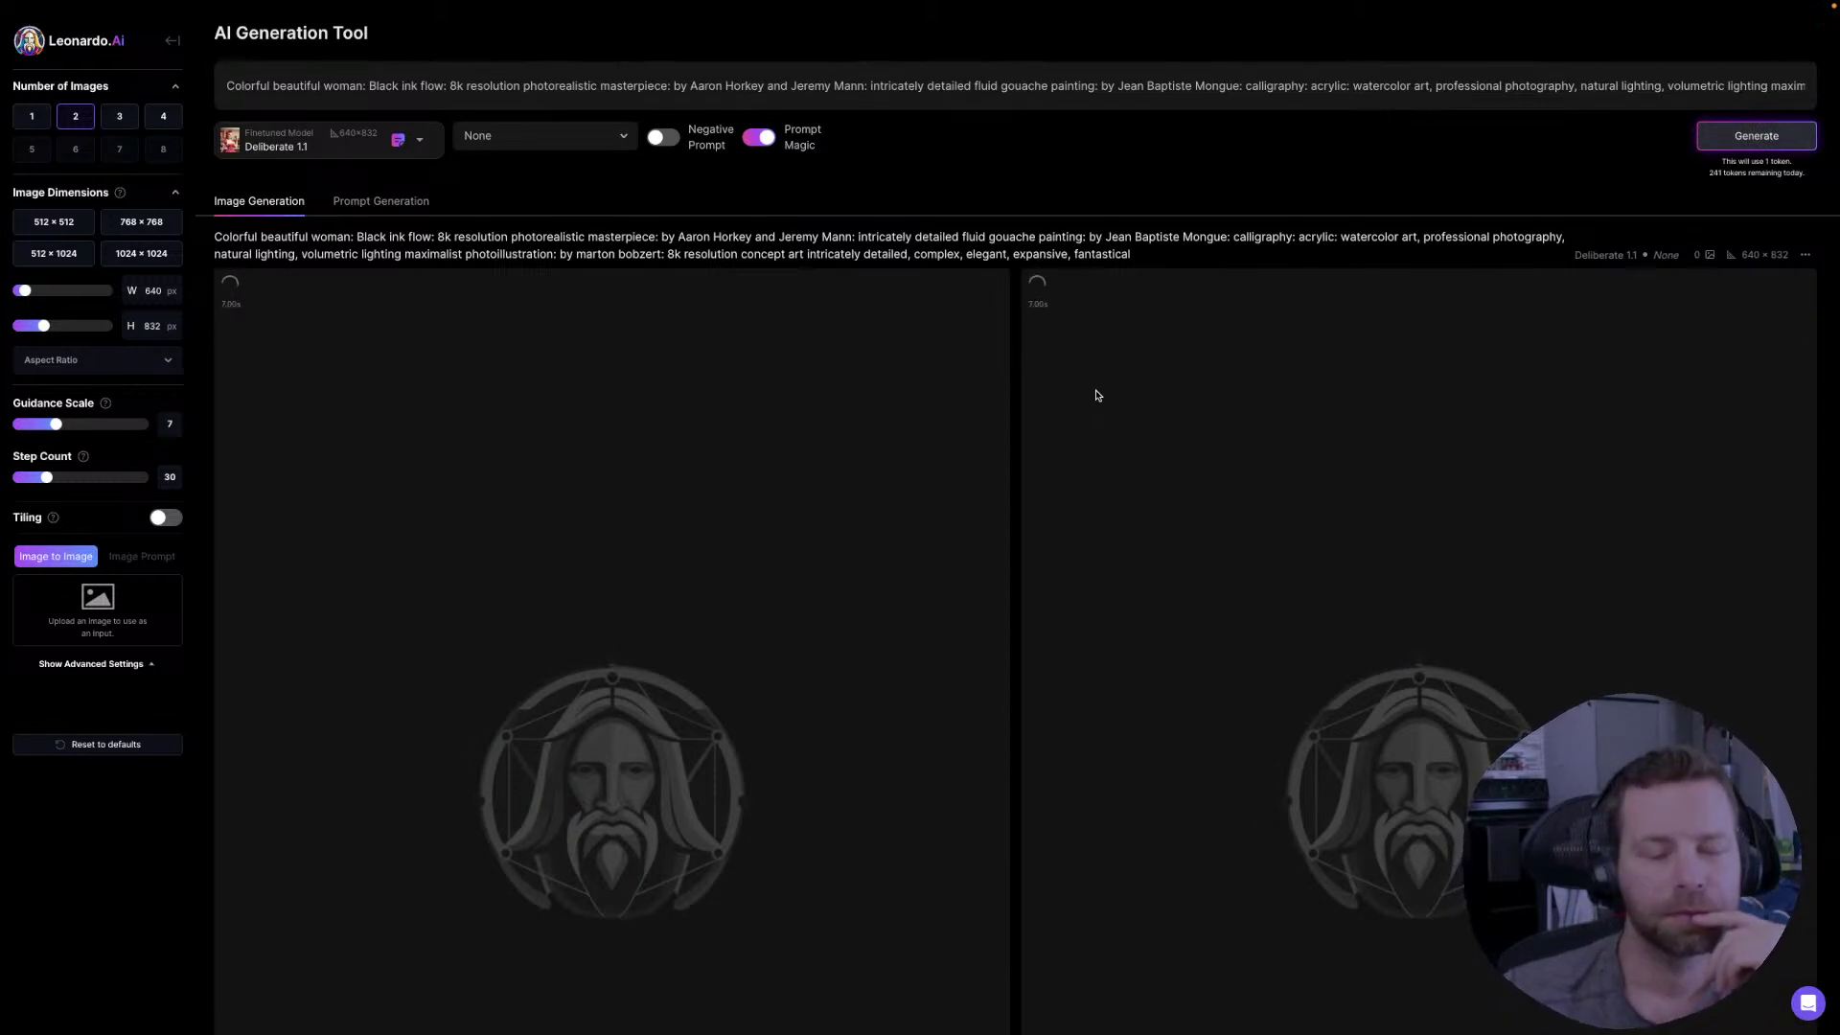
# - Look through the earlier DreamShaper 3.2, Leonardo Diffusion and Deliberate 1.1 generations in the history, and return to the newest pair
pyautogui.scroll(-10, 588, 403)
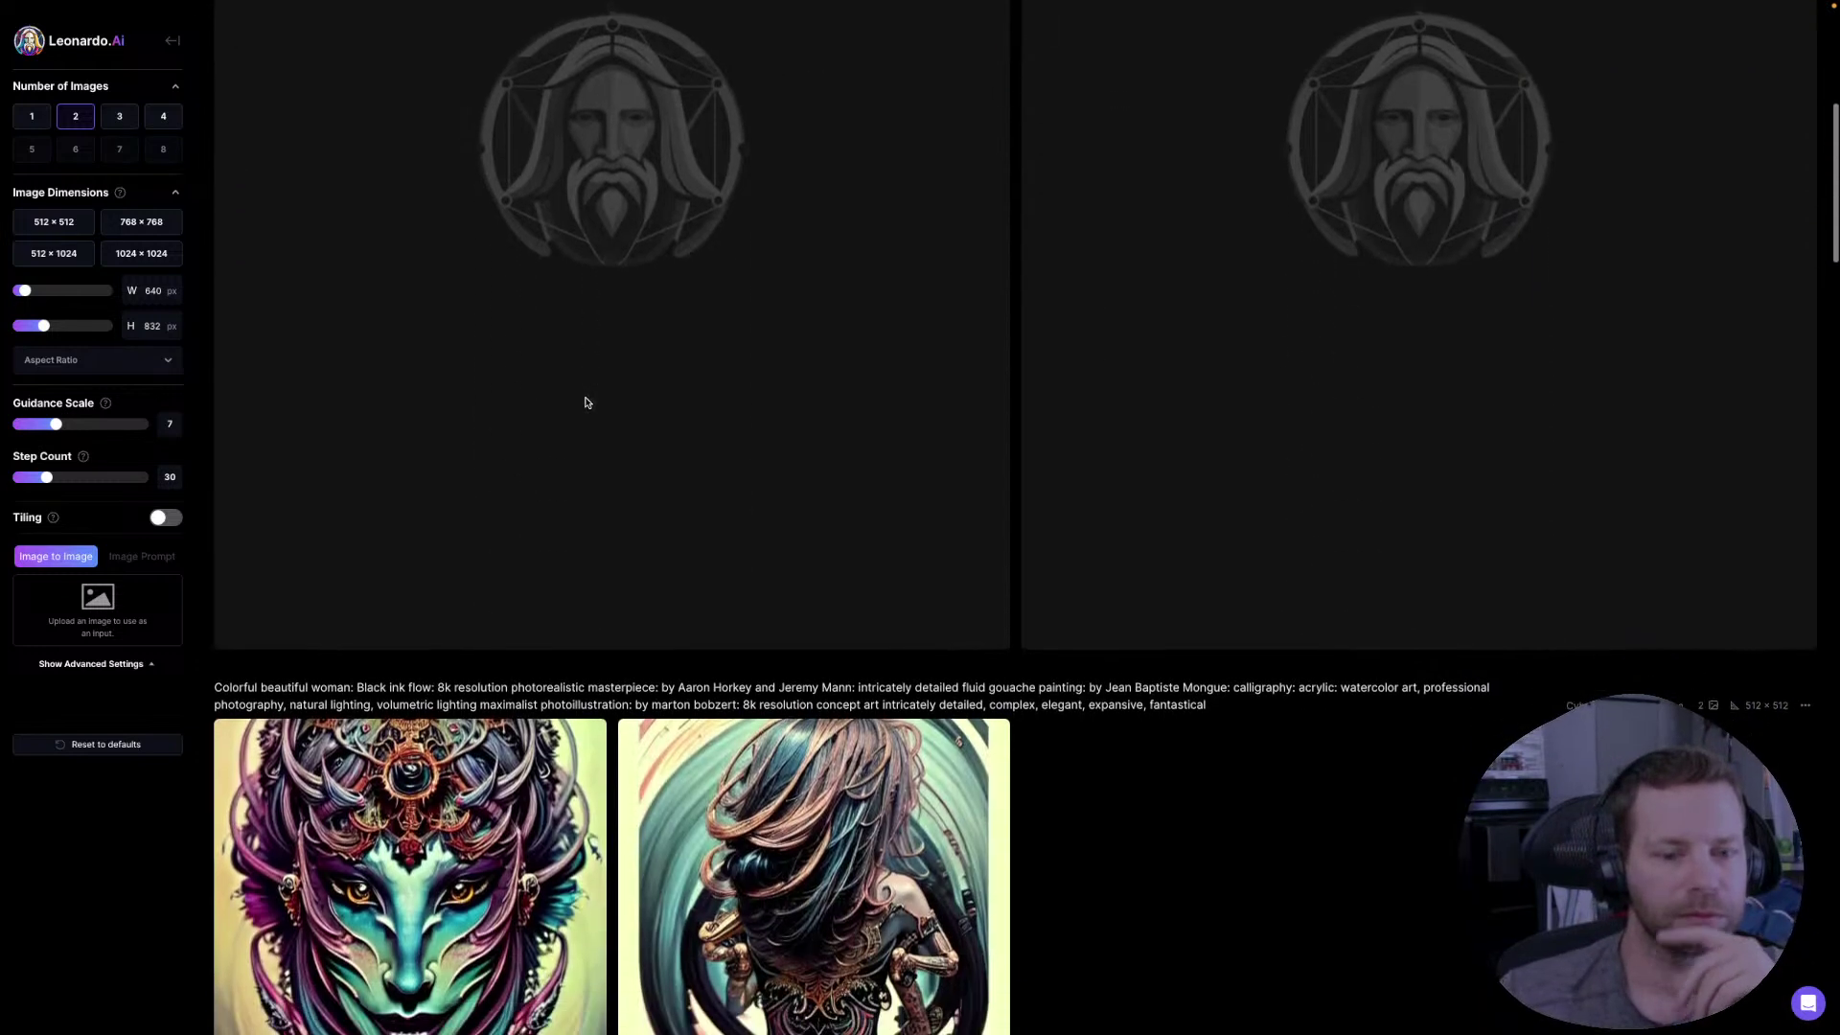
pyautogui.scroll(-7, 587, 404)
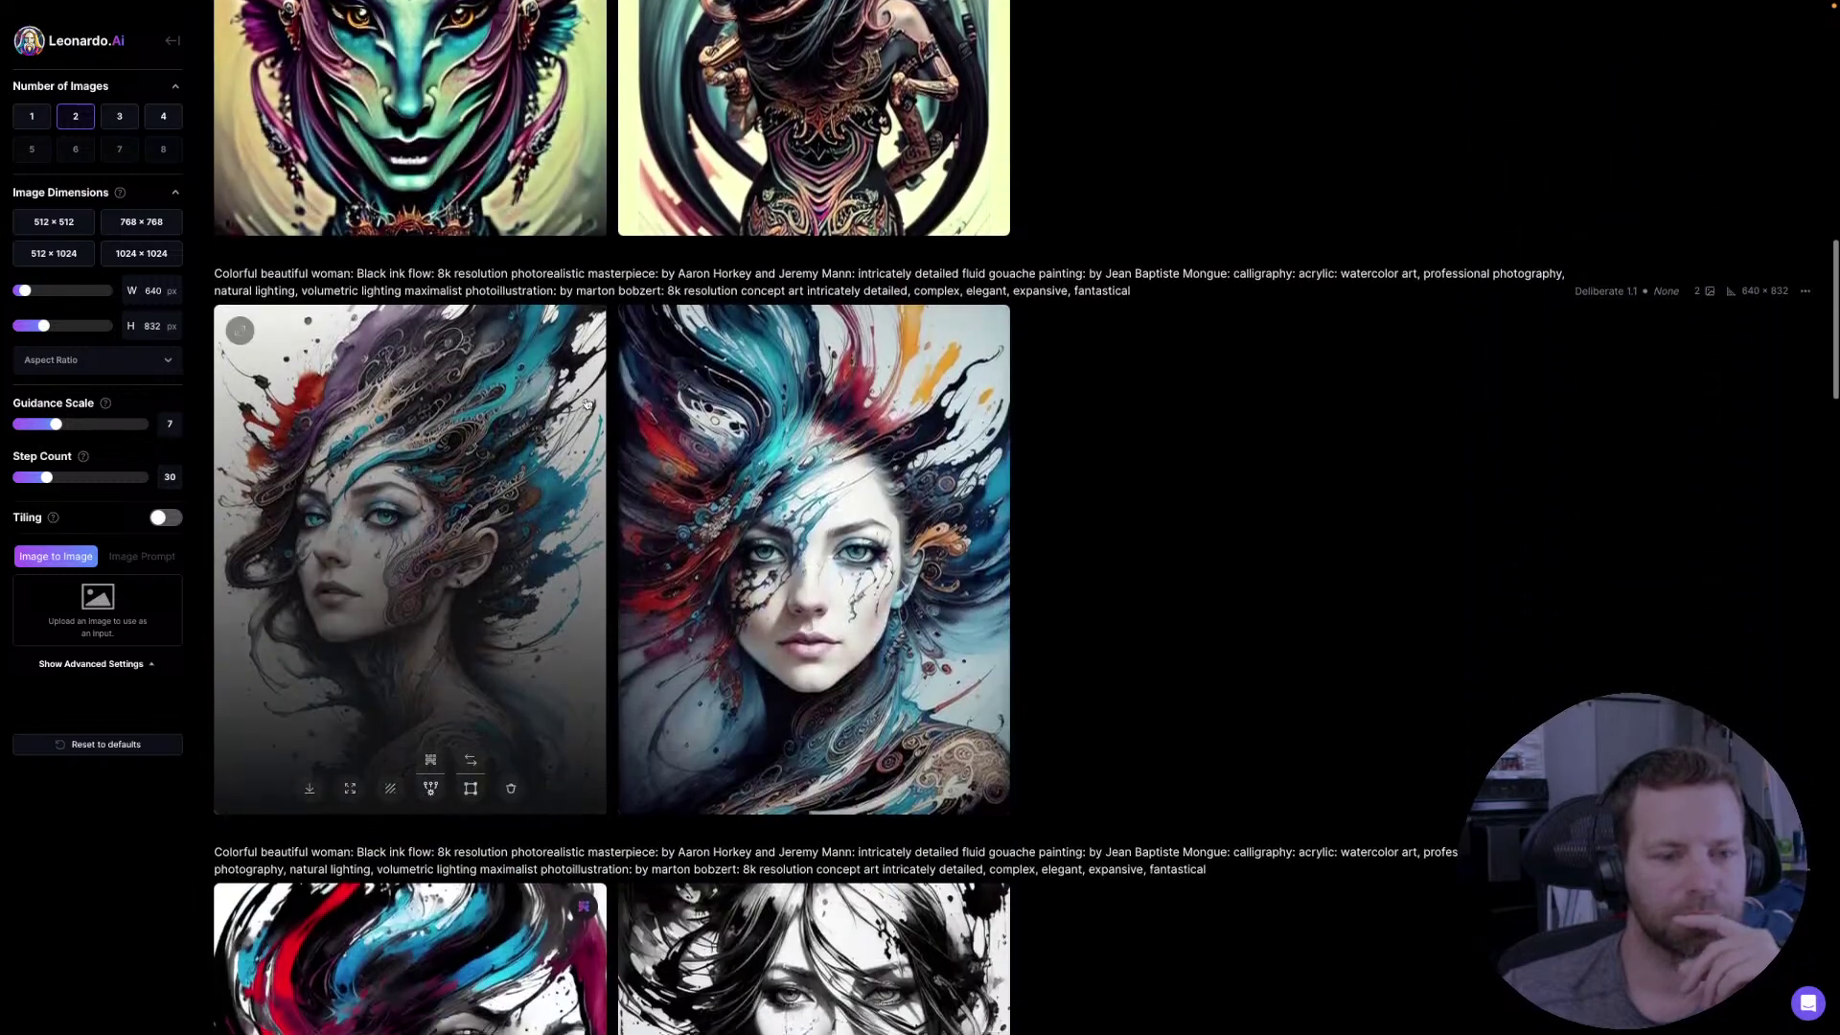
pyautogui.scroll(-8, 587, 404)
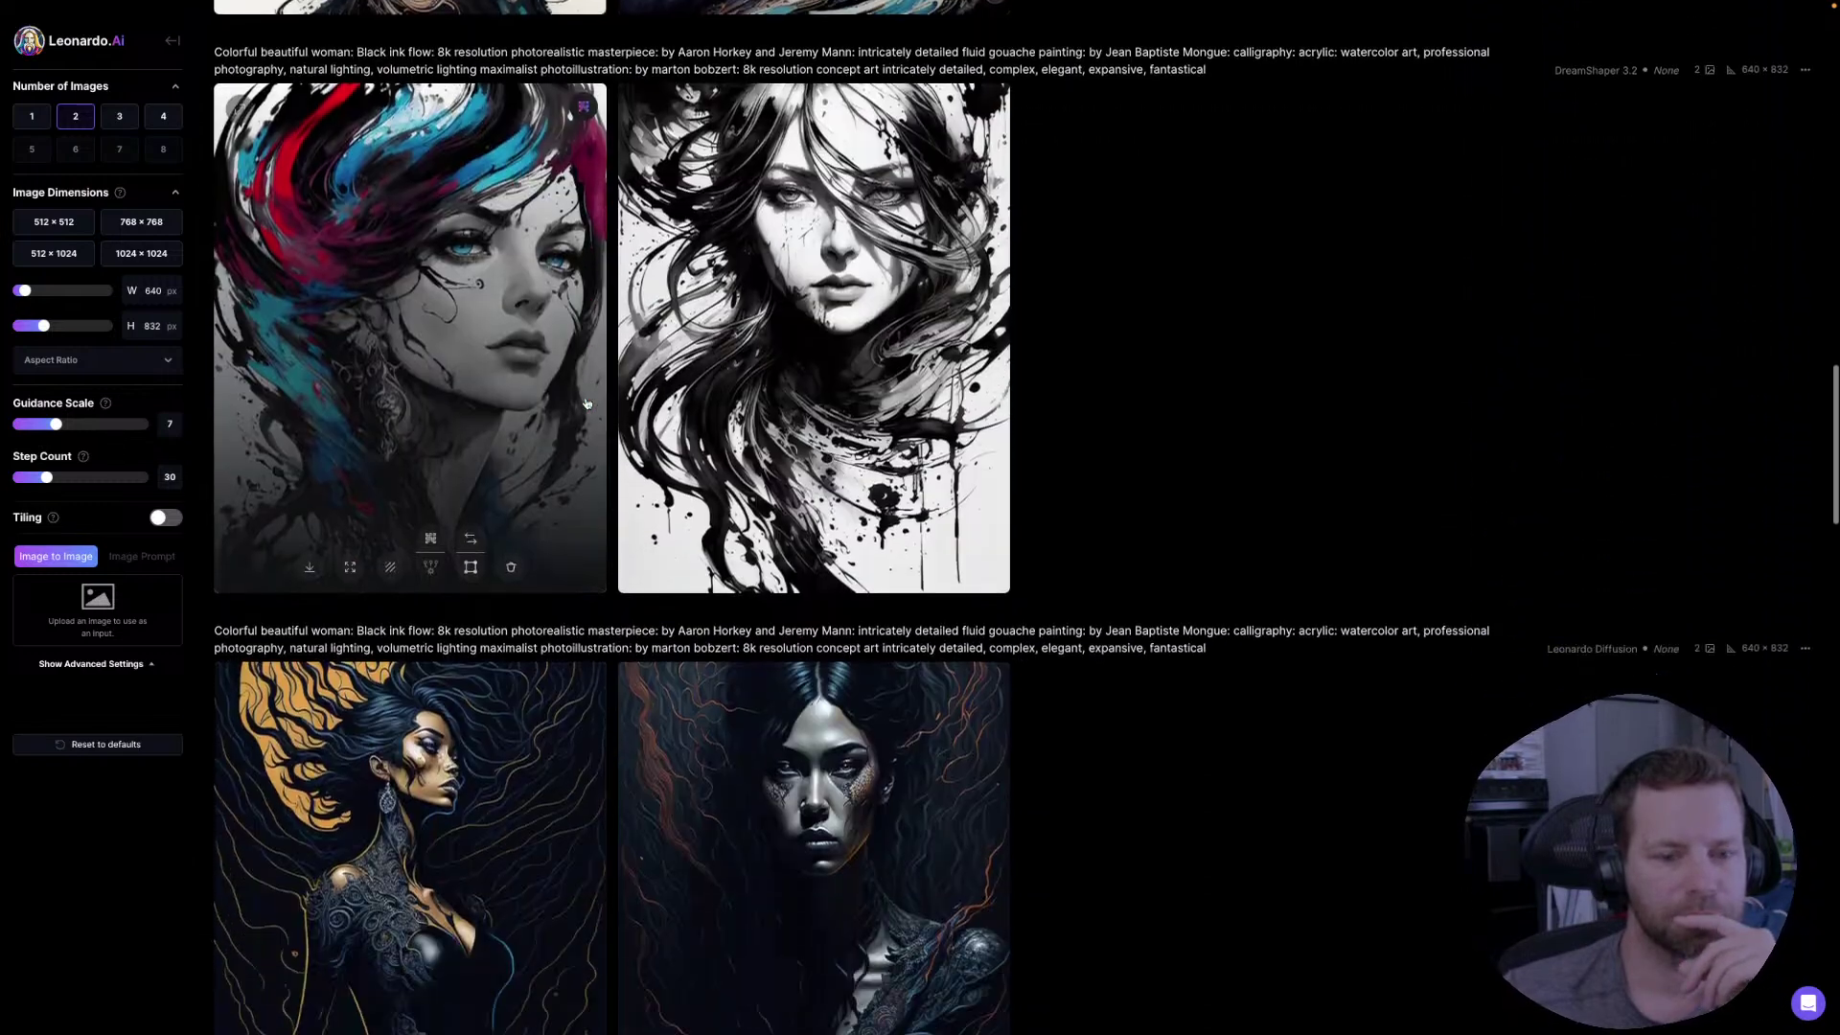
pyautogui.scroll(-13, 588, 404)
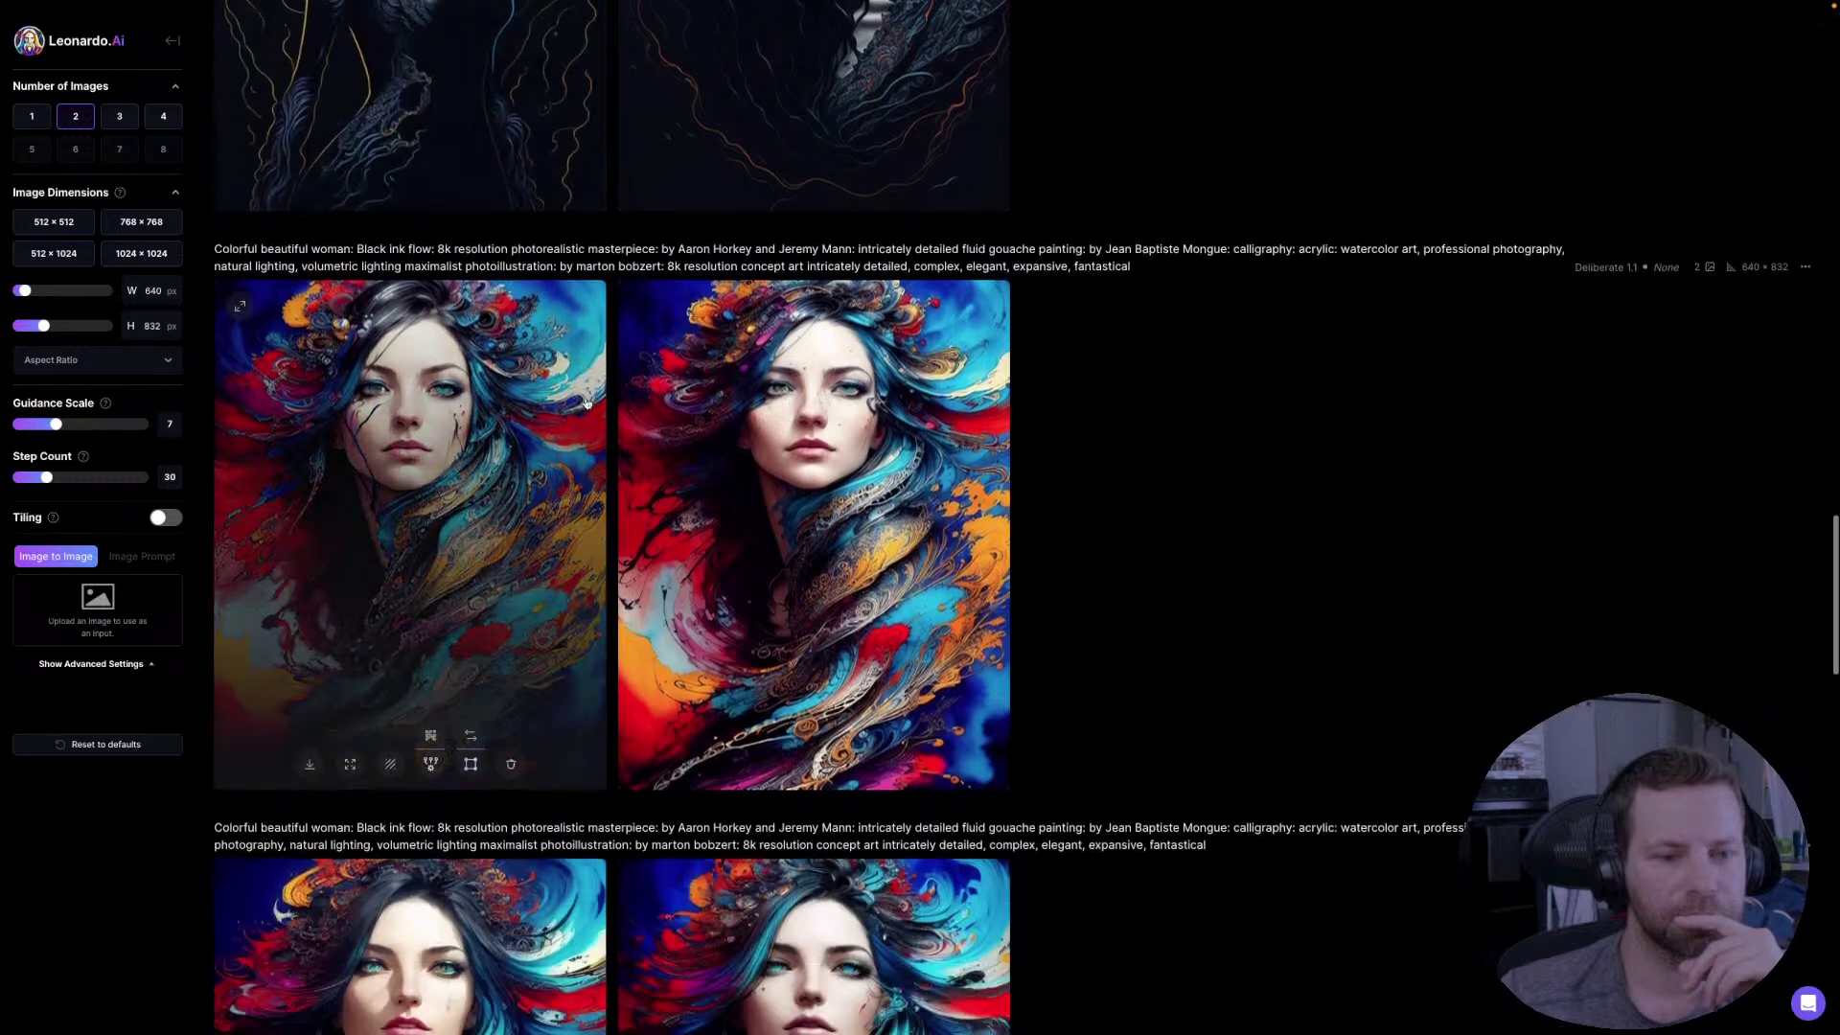
pyautogui.scroll(20, 588, 404)
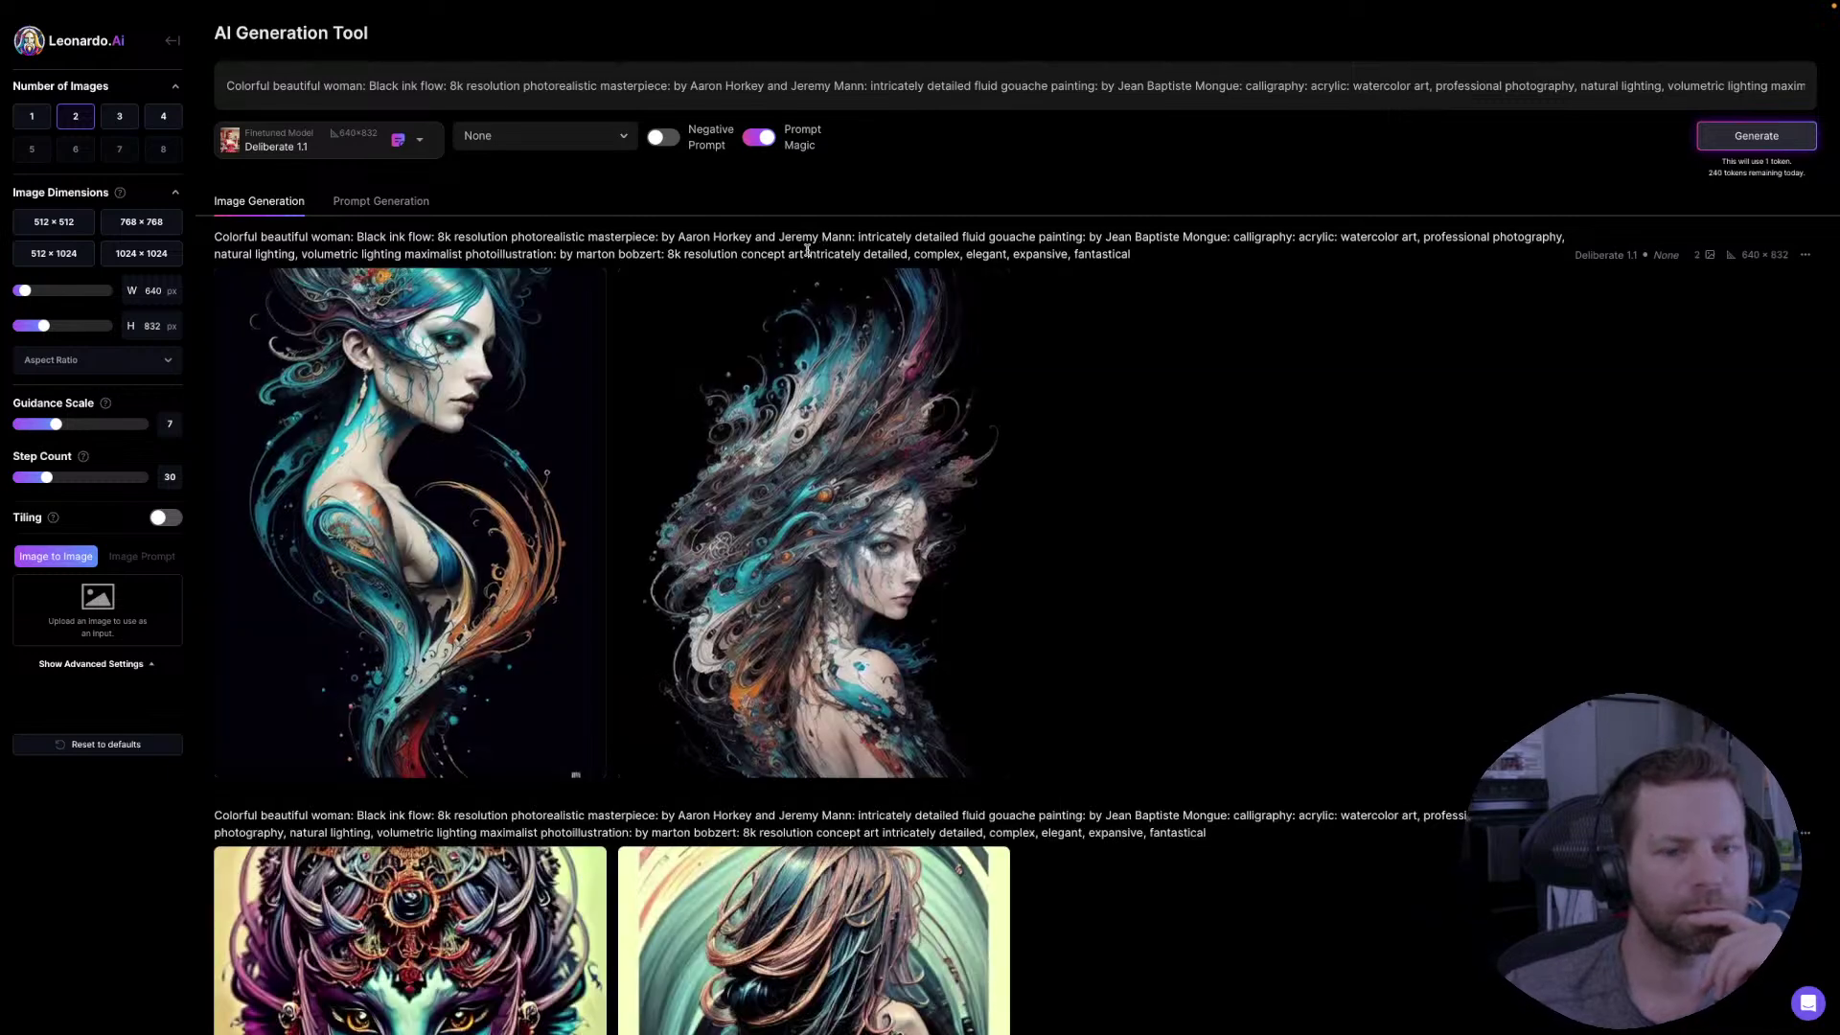
# - View both new Prompt Magic images at full size and upscale the portrait with the upswept multicolored hair
pyautogui.click(473, 434)
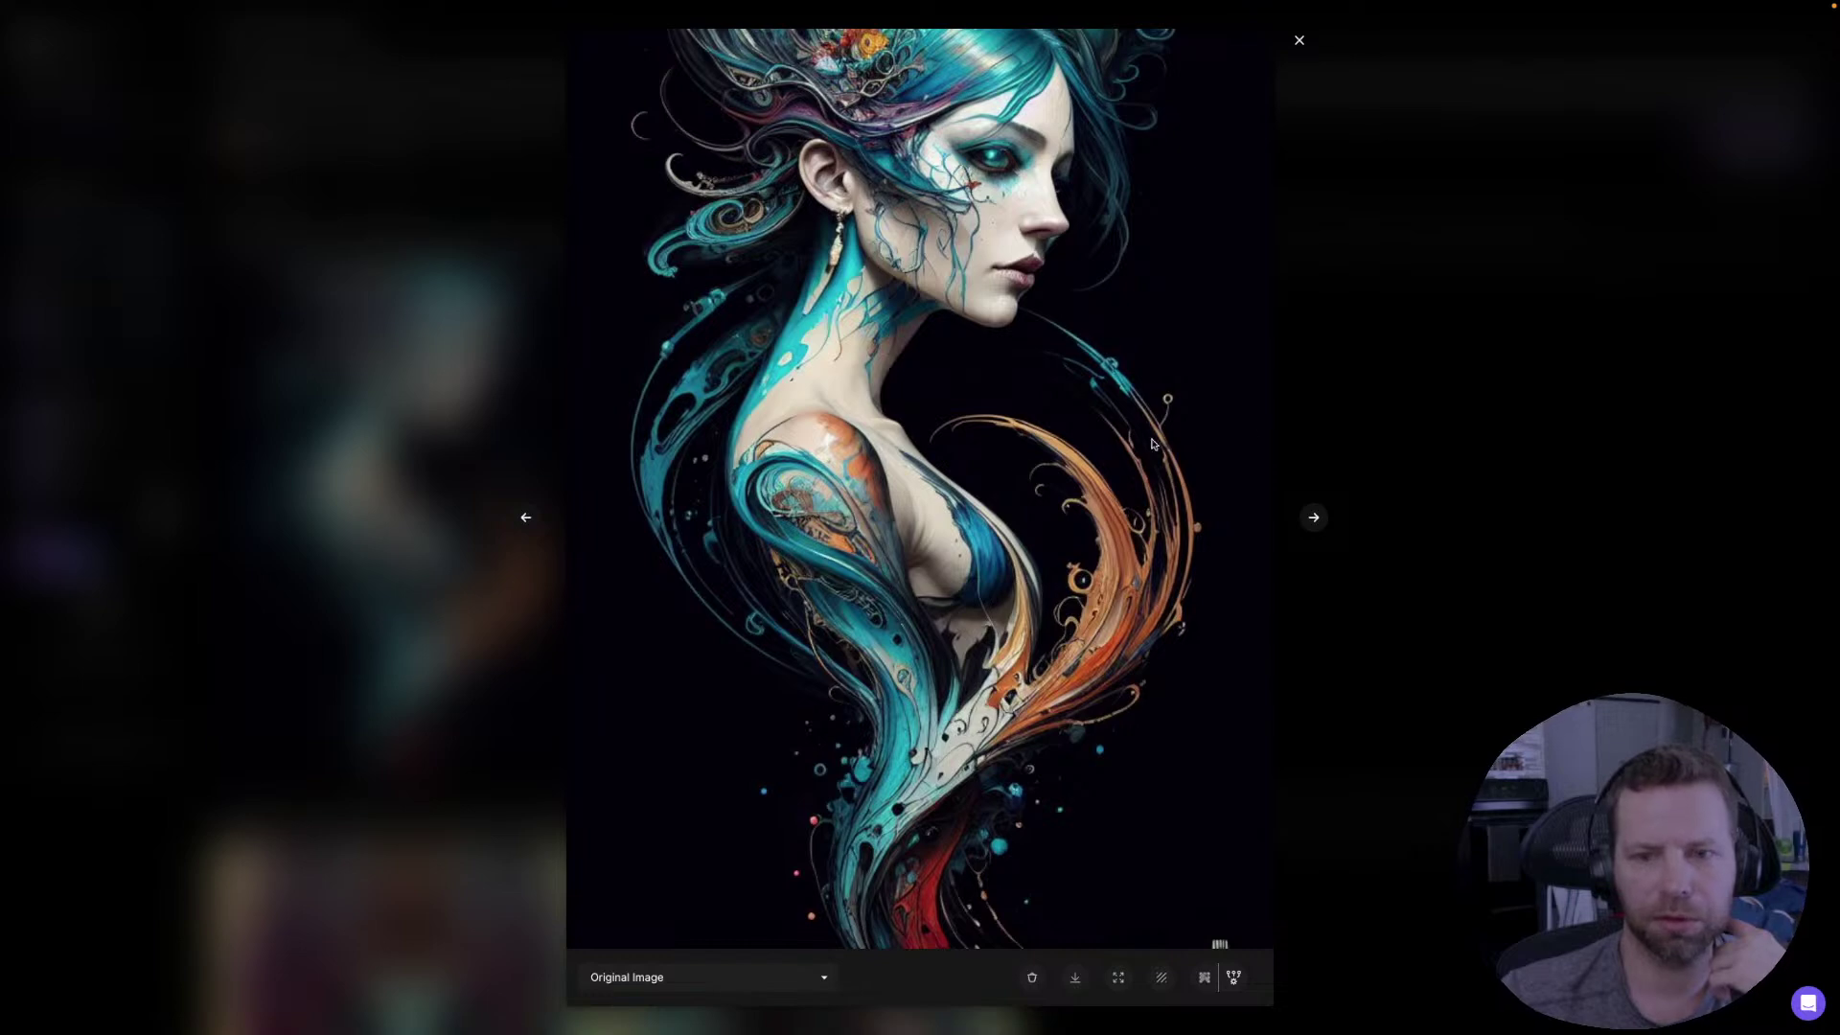
pyautogui.click(1312, 519)
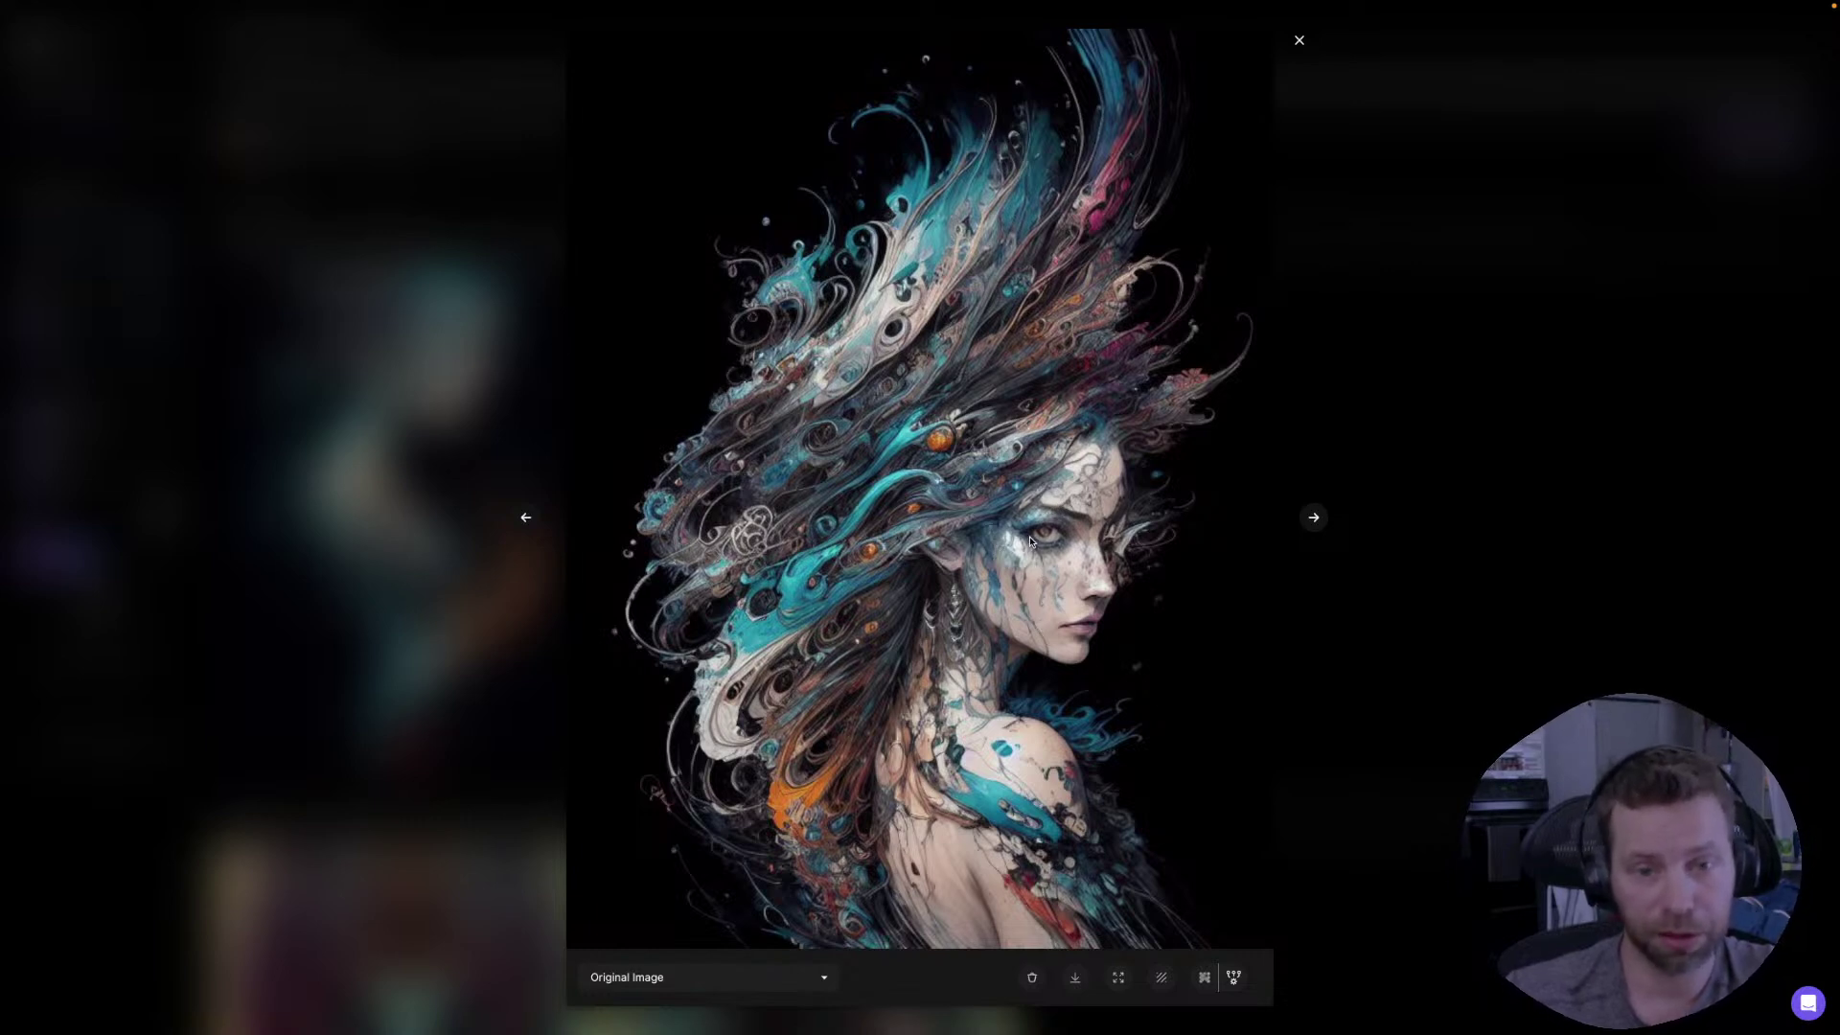
pyautogui.click(1203, 981)
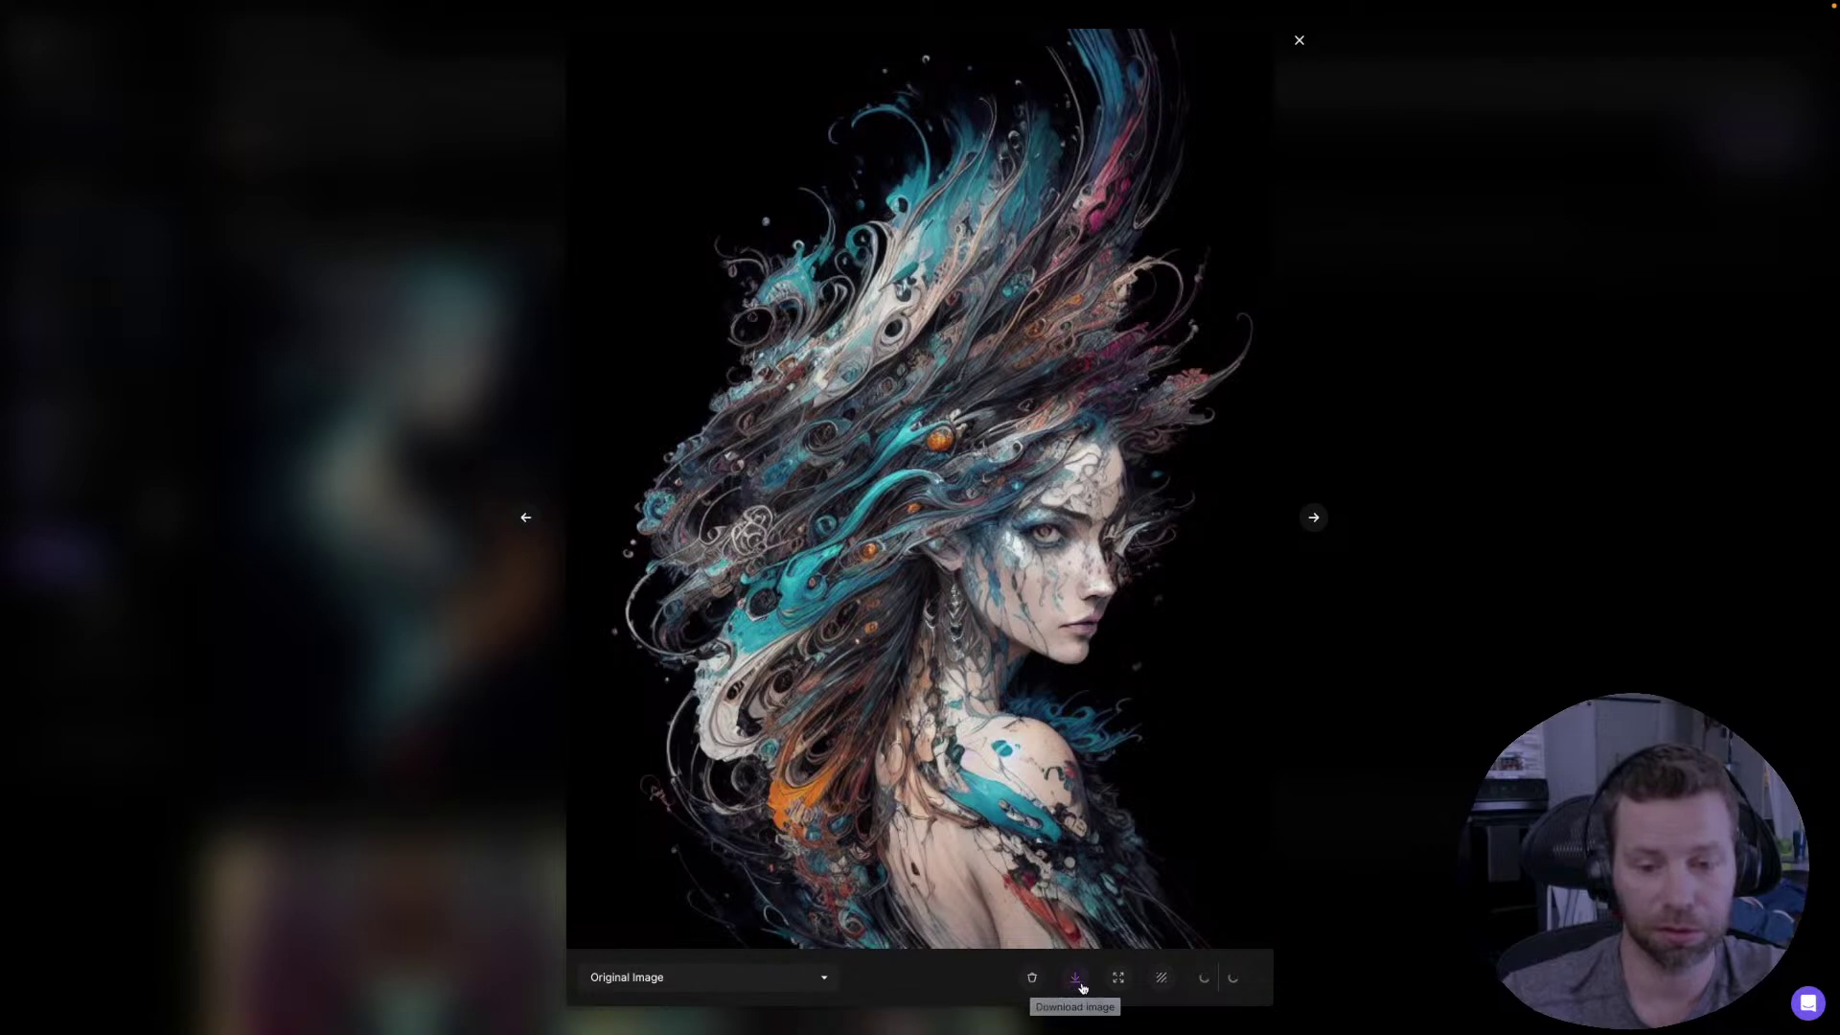
pyautogui.click(1298, 40)
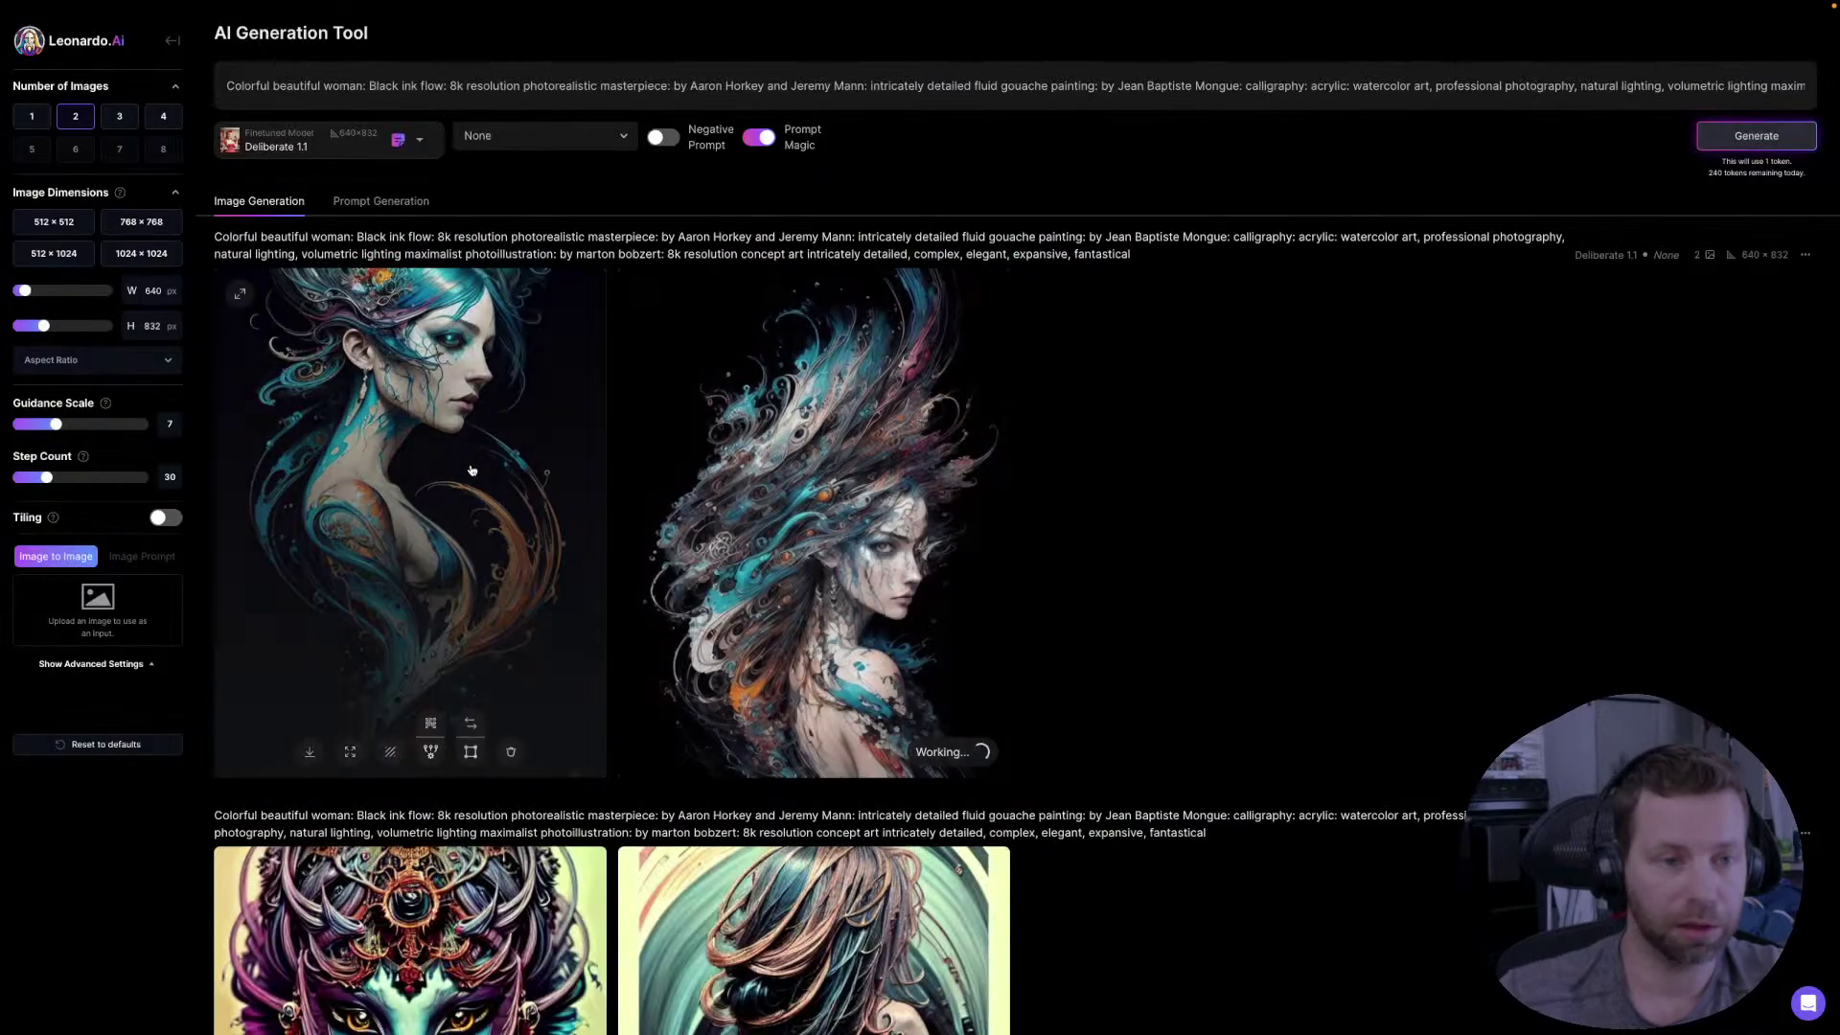
# - View the turquoise-haired profile image and the two Deliberate 1.1 portraits made without Prompt Magic at full size for comparison
pyautogui.click(469, 455)
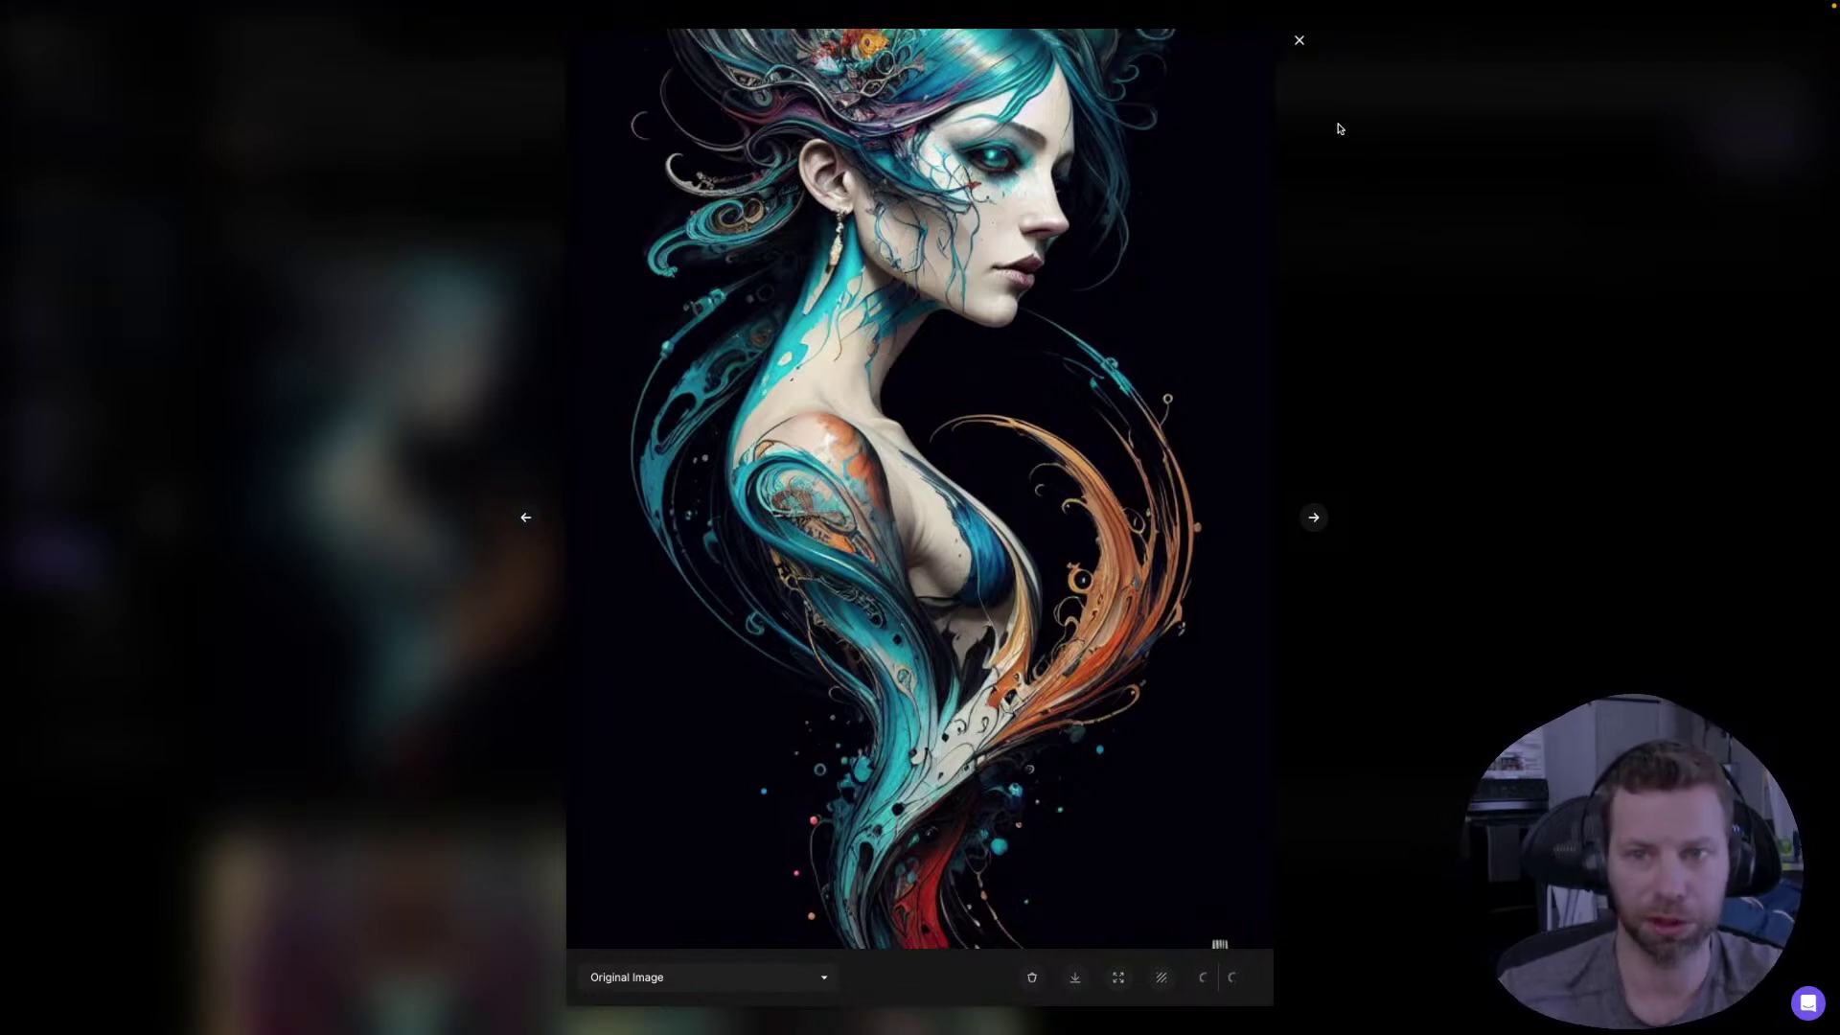
pyautogui.click(1299, 44)
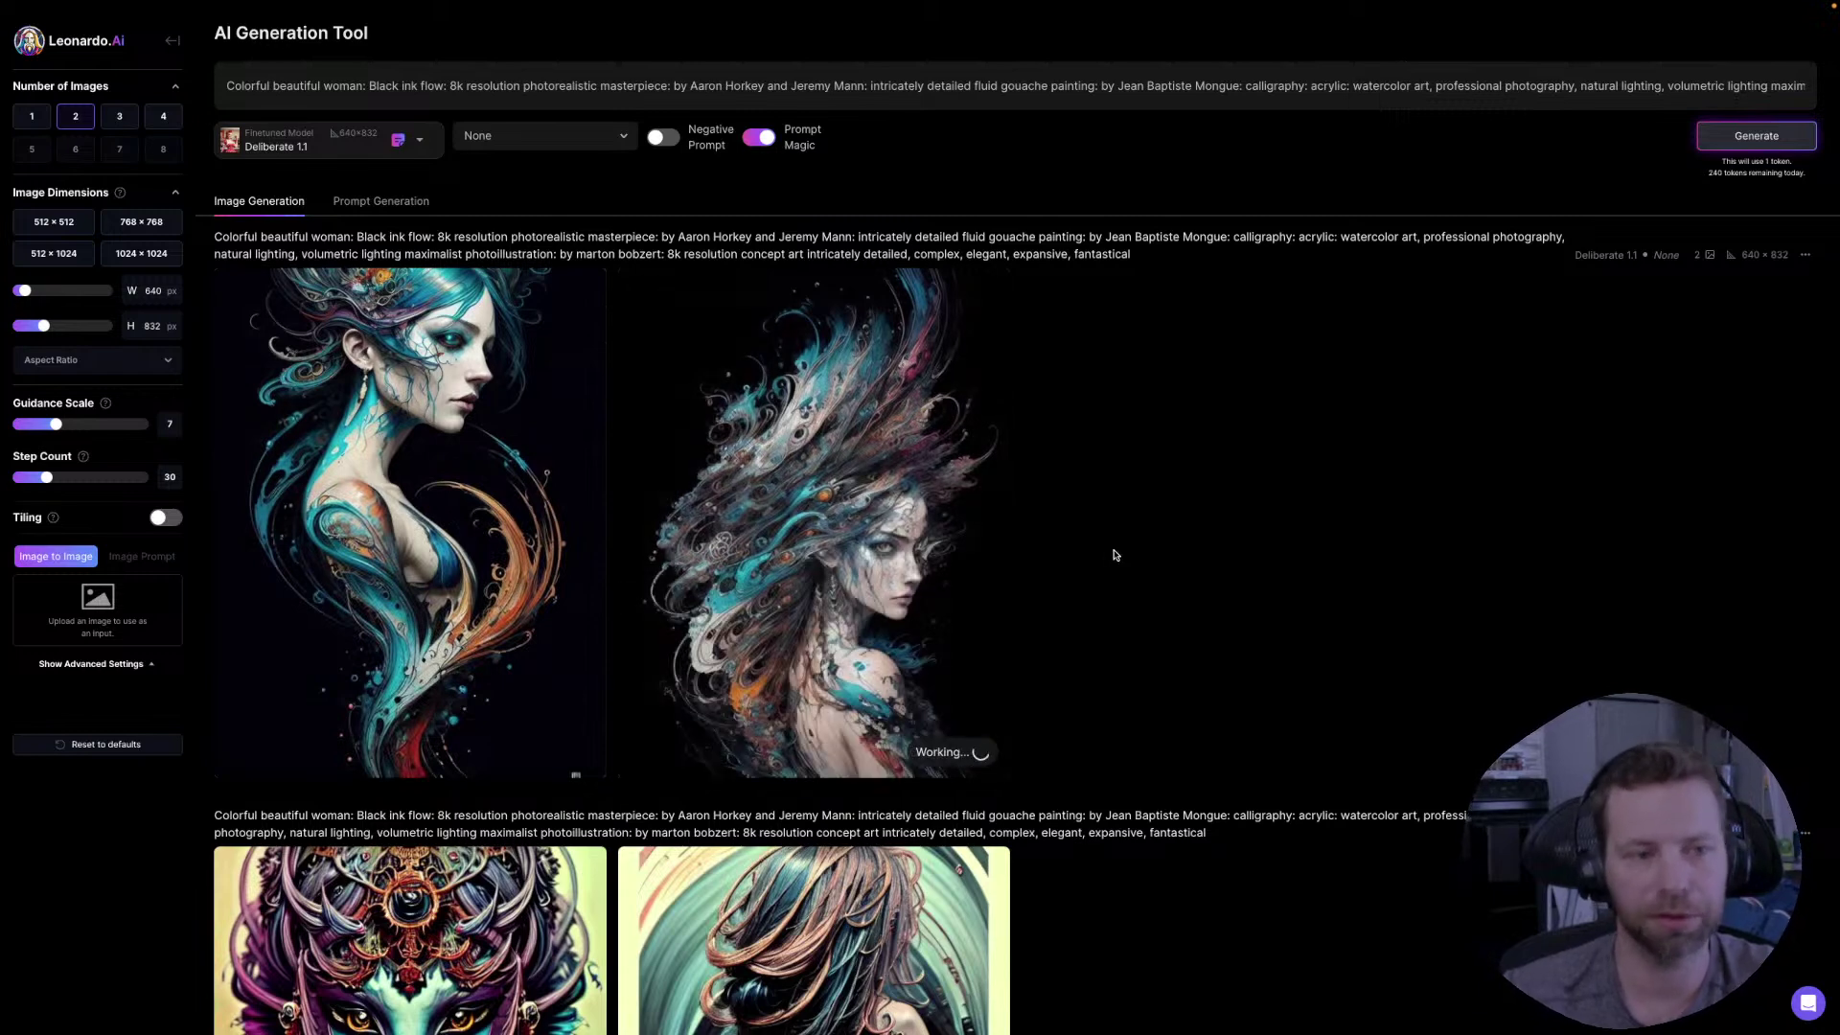
pyautogui.scroll(-10, 1114, 555)
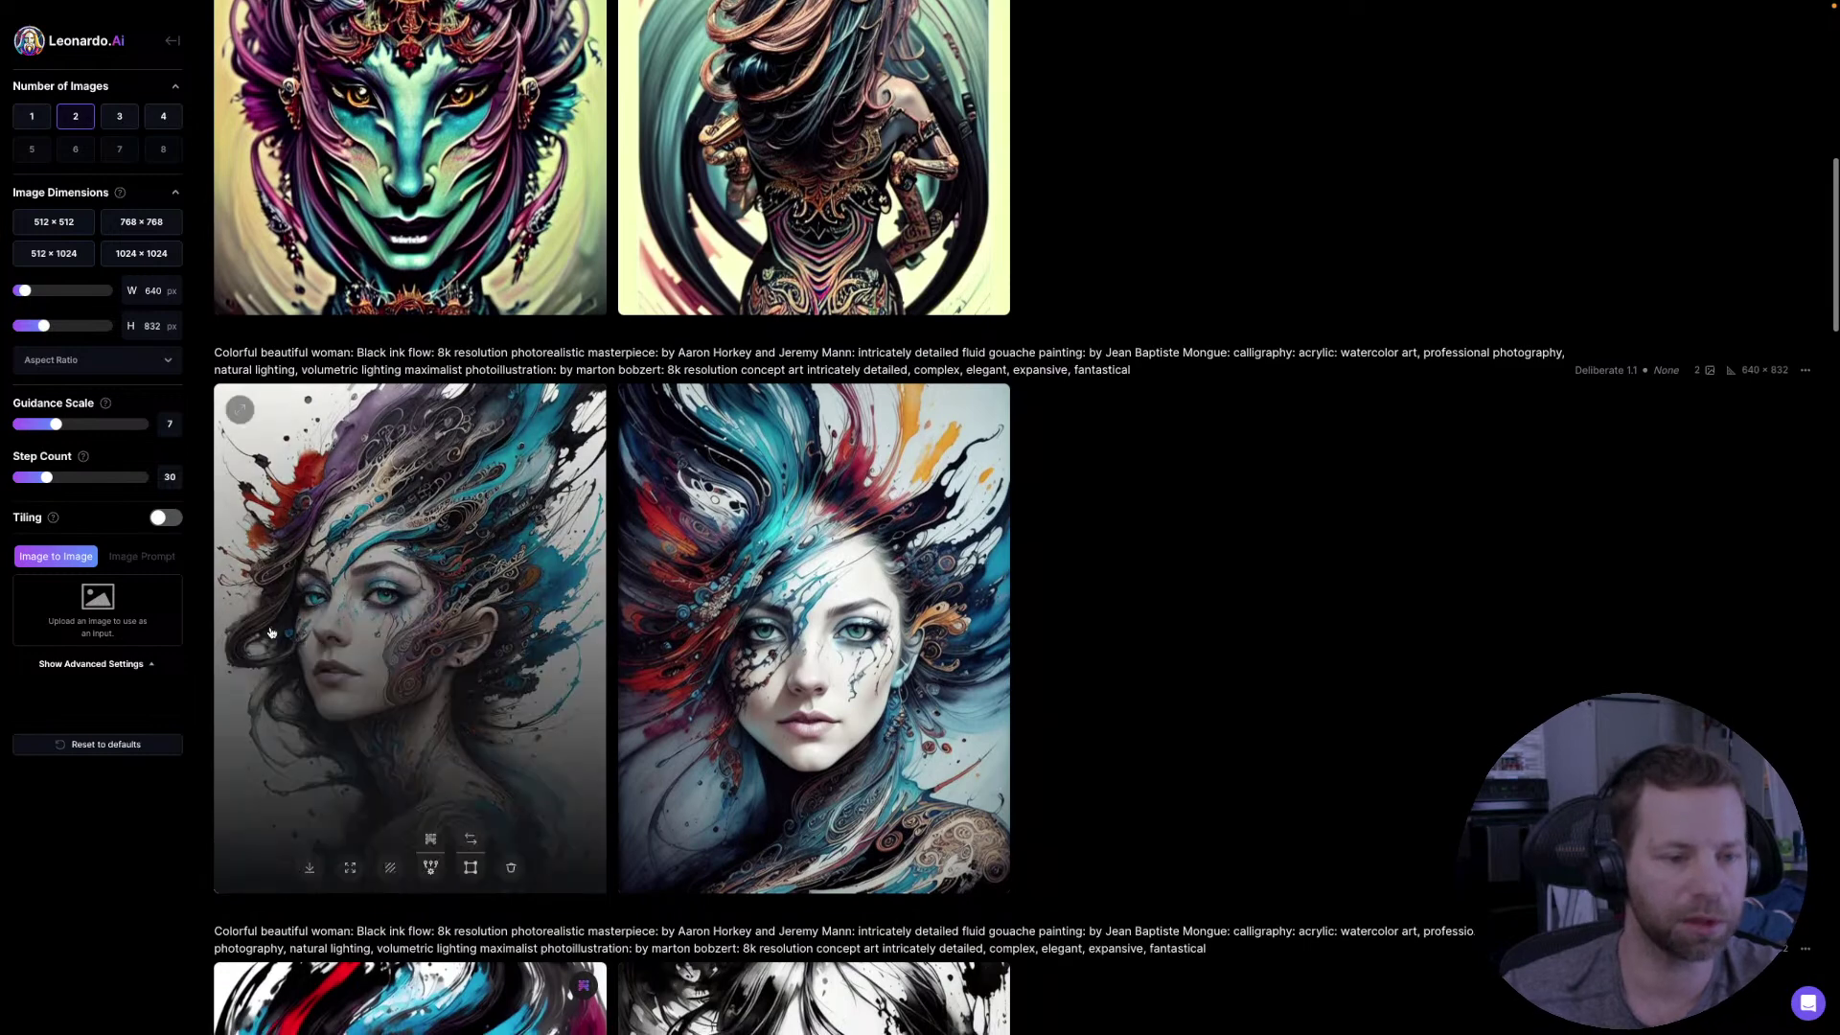
pyautogui.click(272, 633)
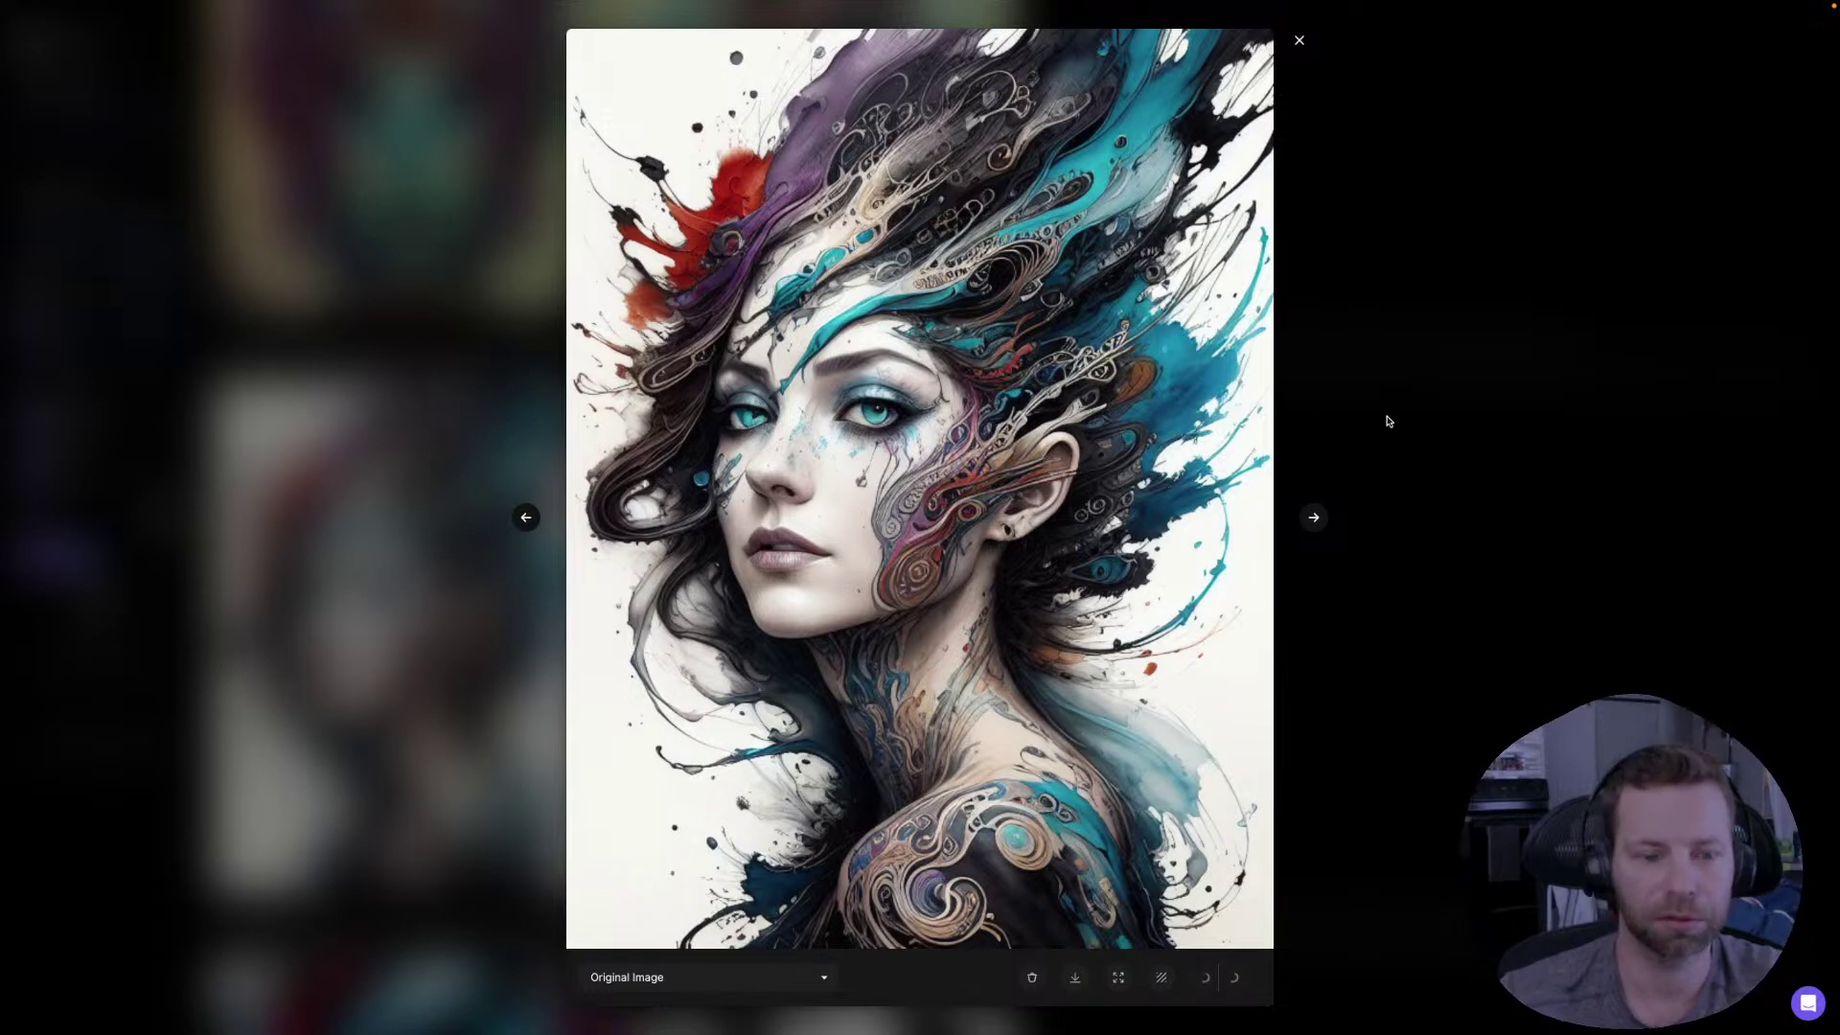
pyautogui.click(1315, 523)
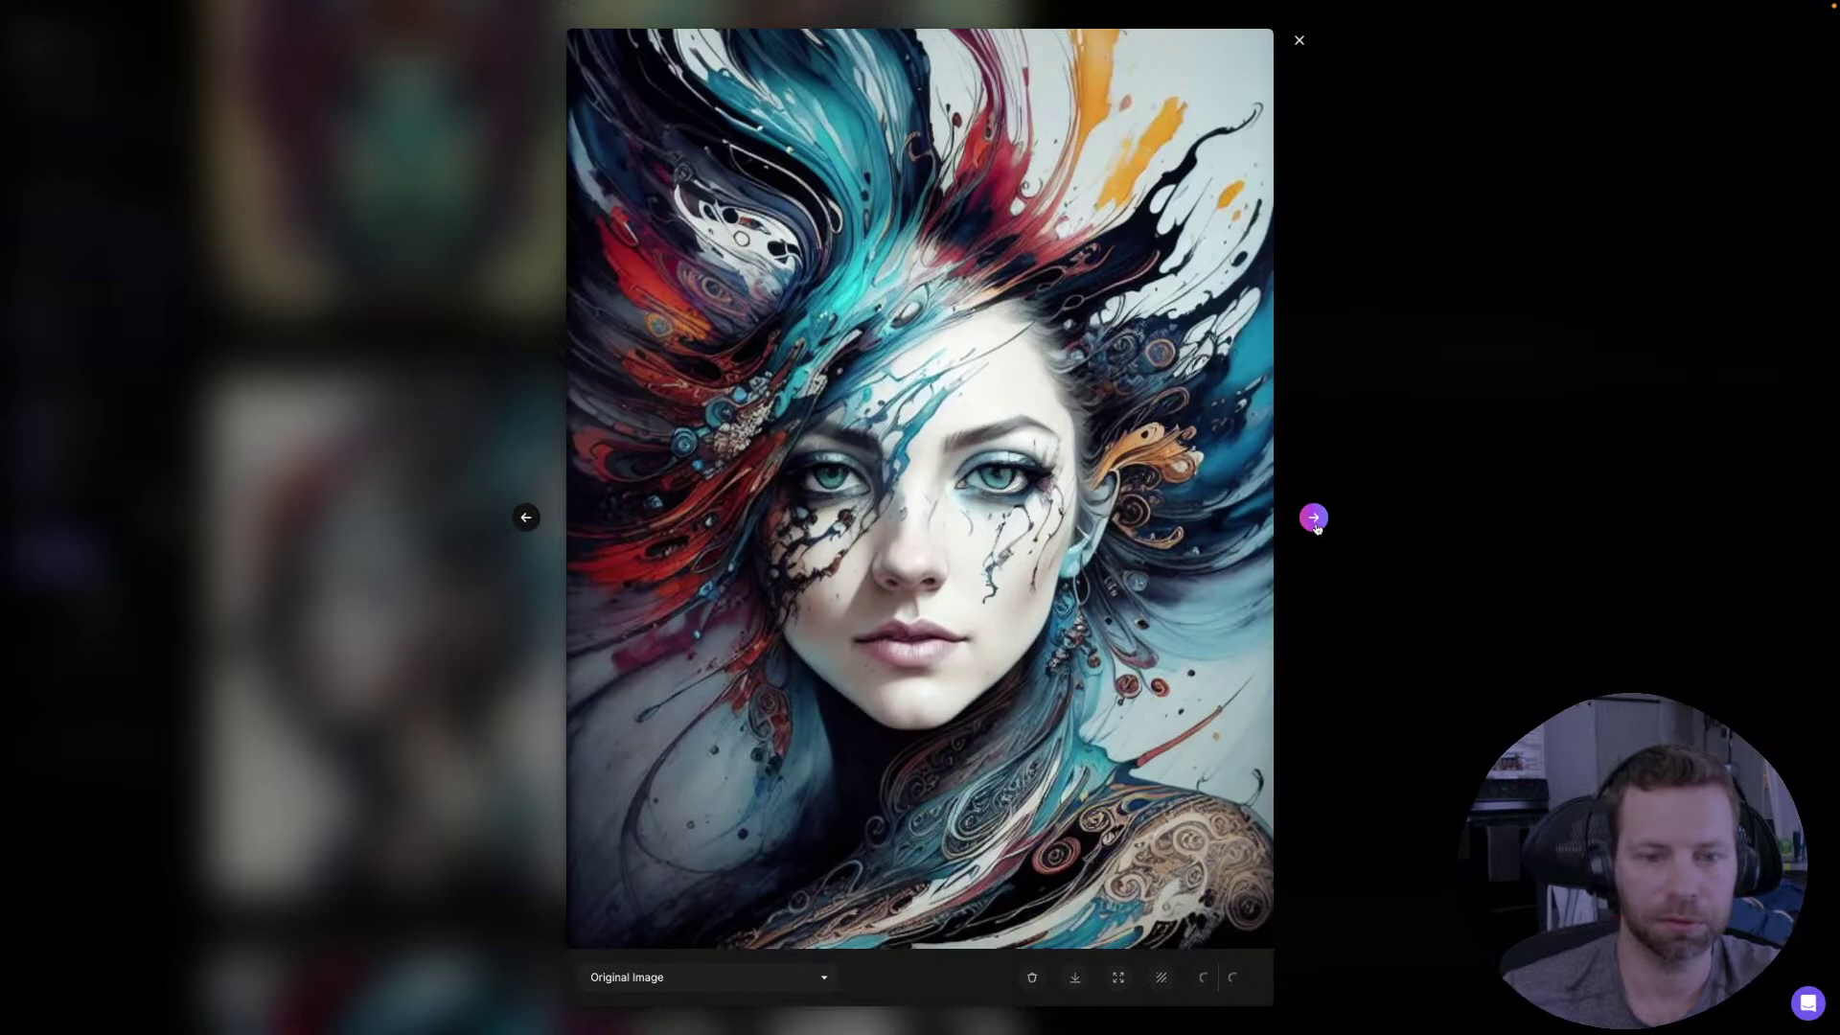
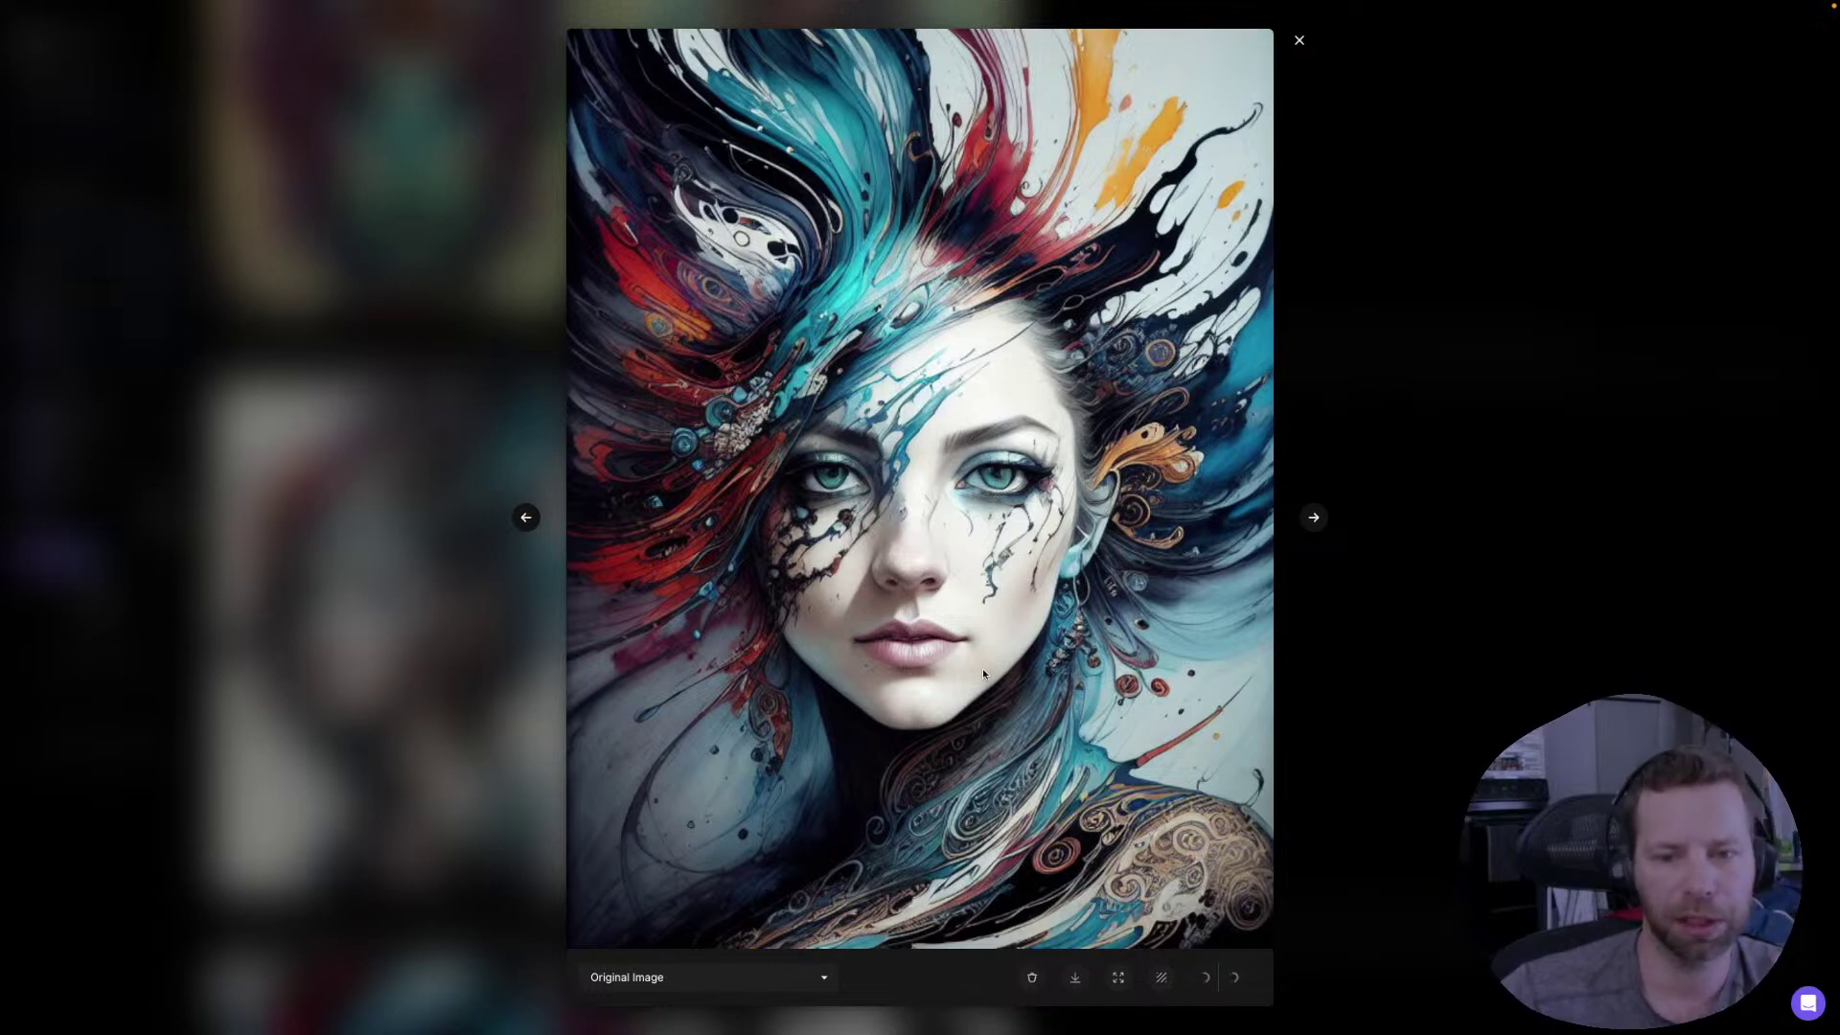
pyautogui.click(1299, 43)
# - Compare the original and upscaled versions of the Prompt Magic portrait with upswept multicolored hair at full size
pyautogui.scroll(15, 1057, 677)
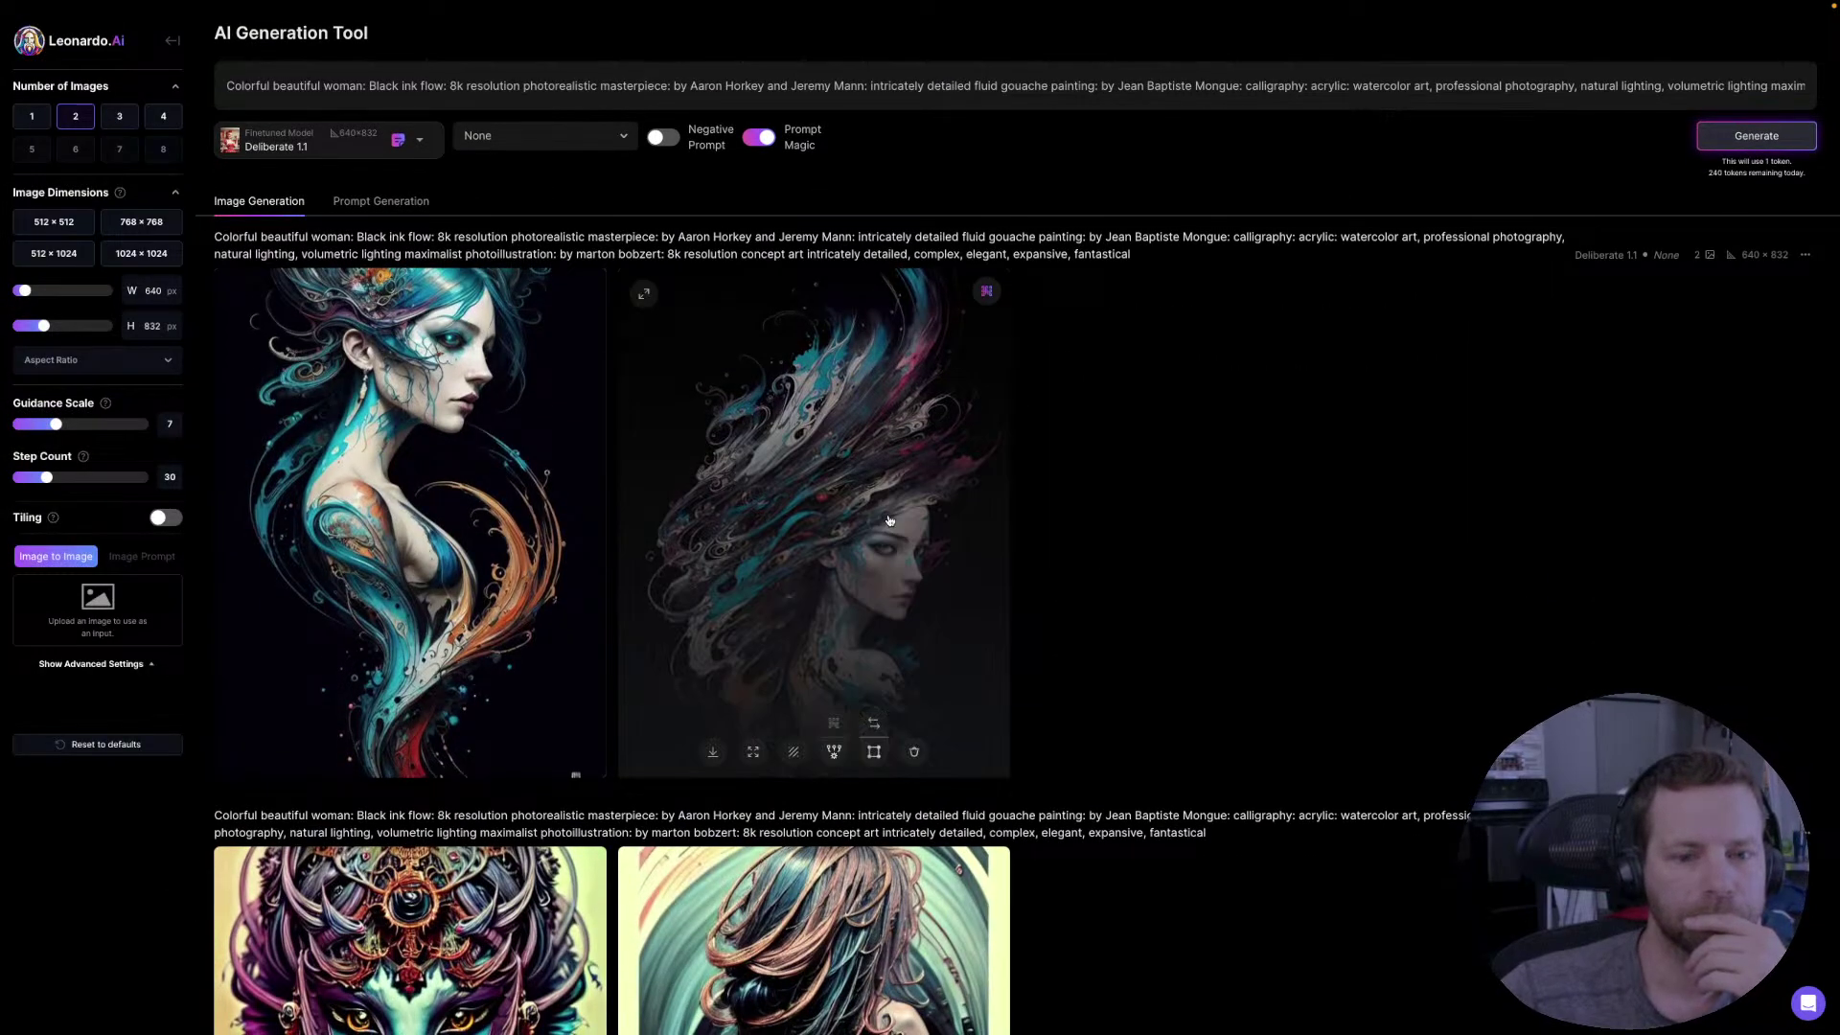
pyautogui.click(965, 534)
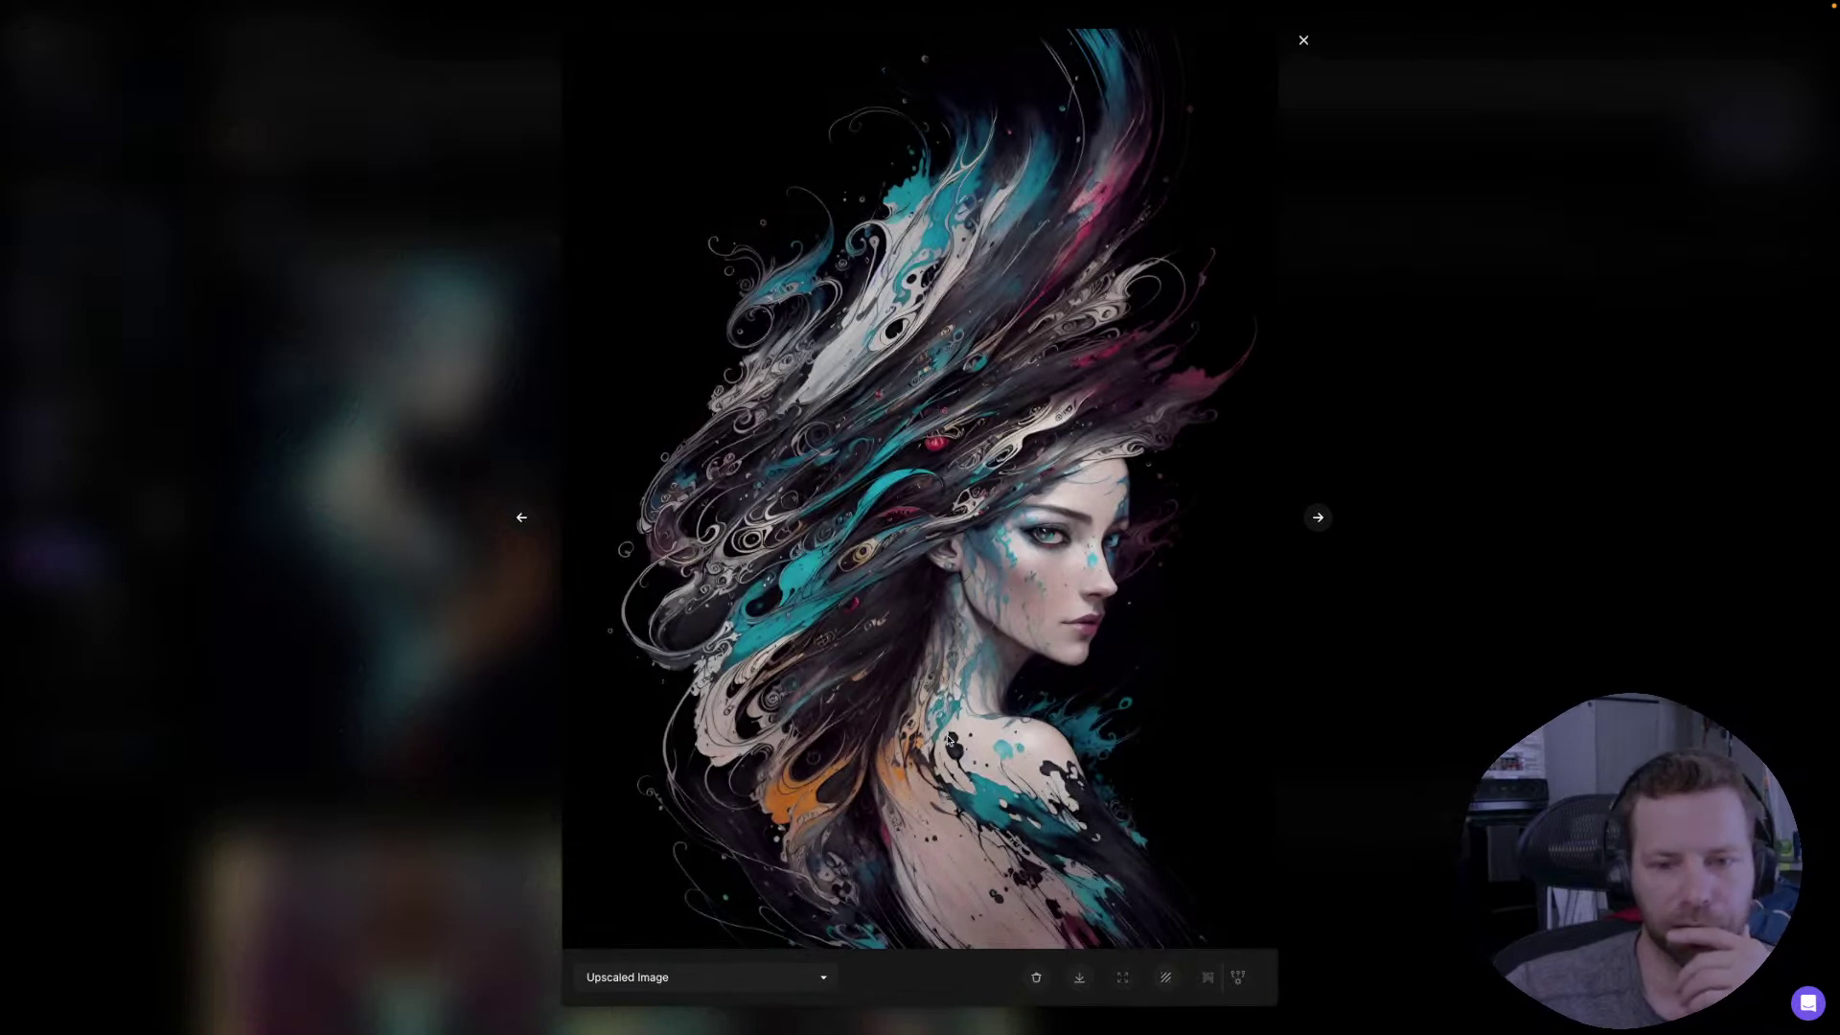
pyautogui.click(799, 980)
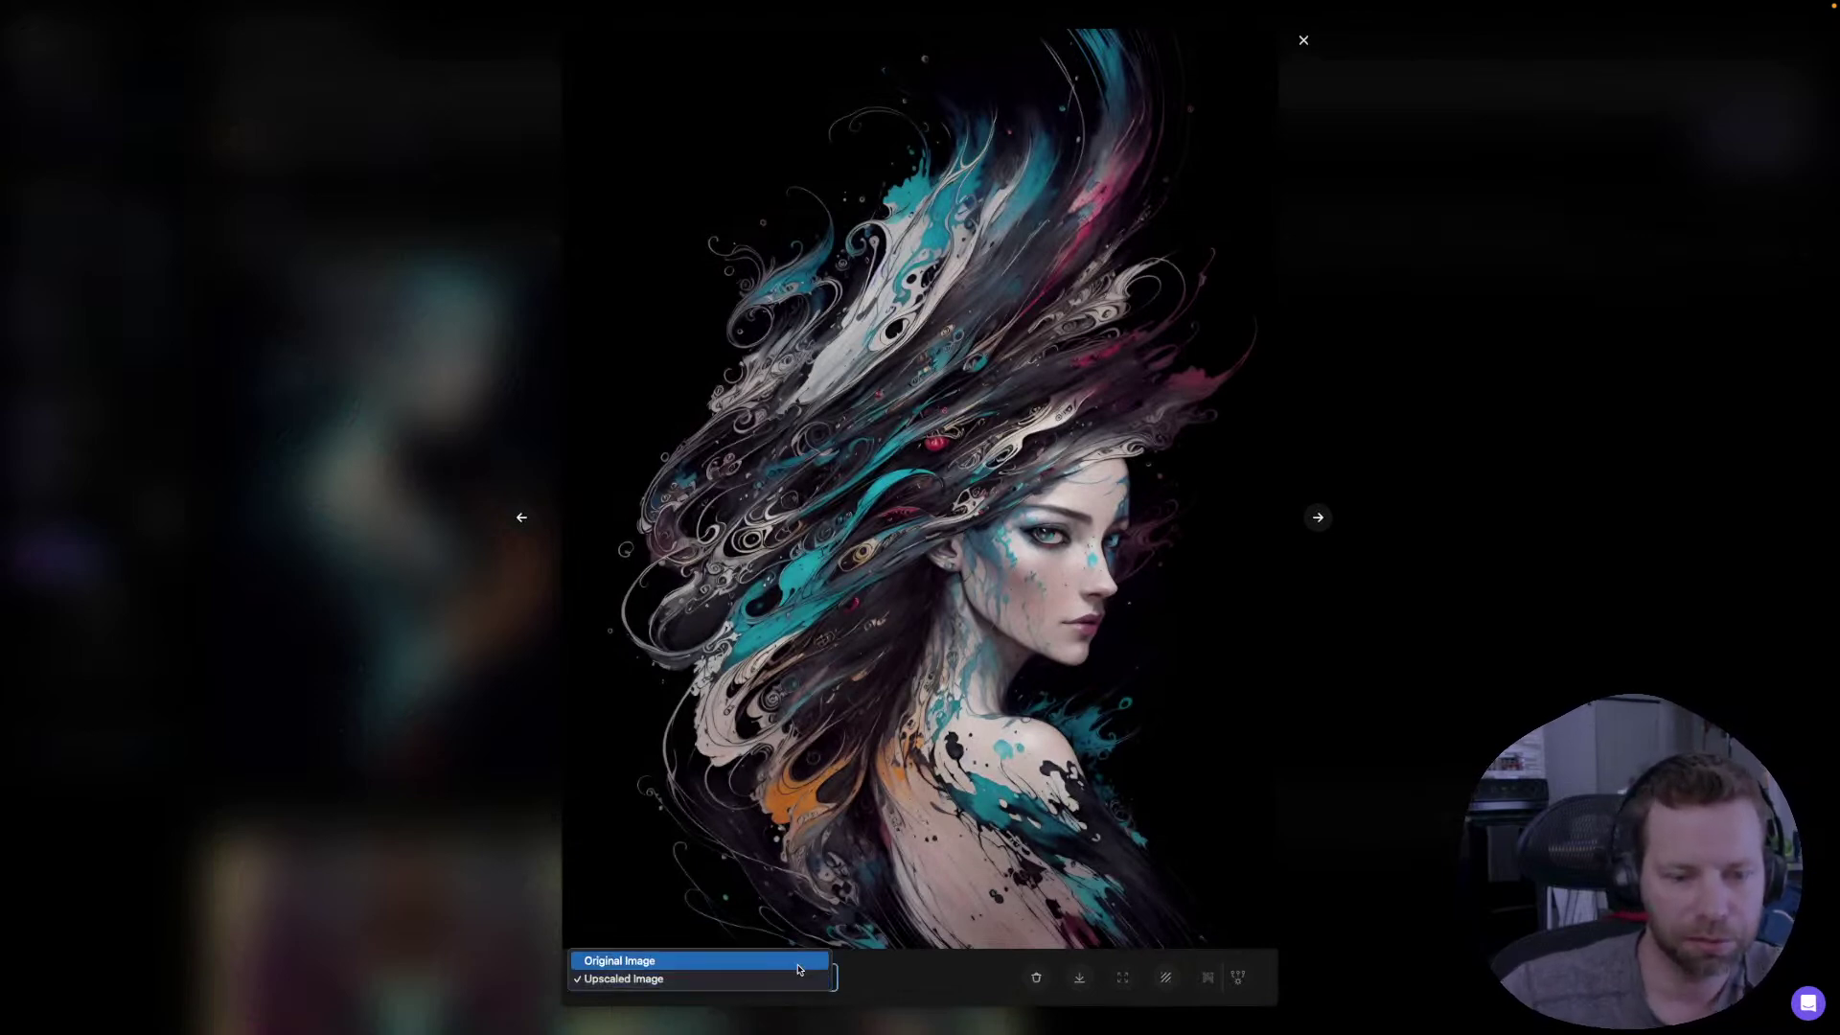
pyautogui.click(799, 961)
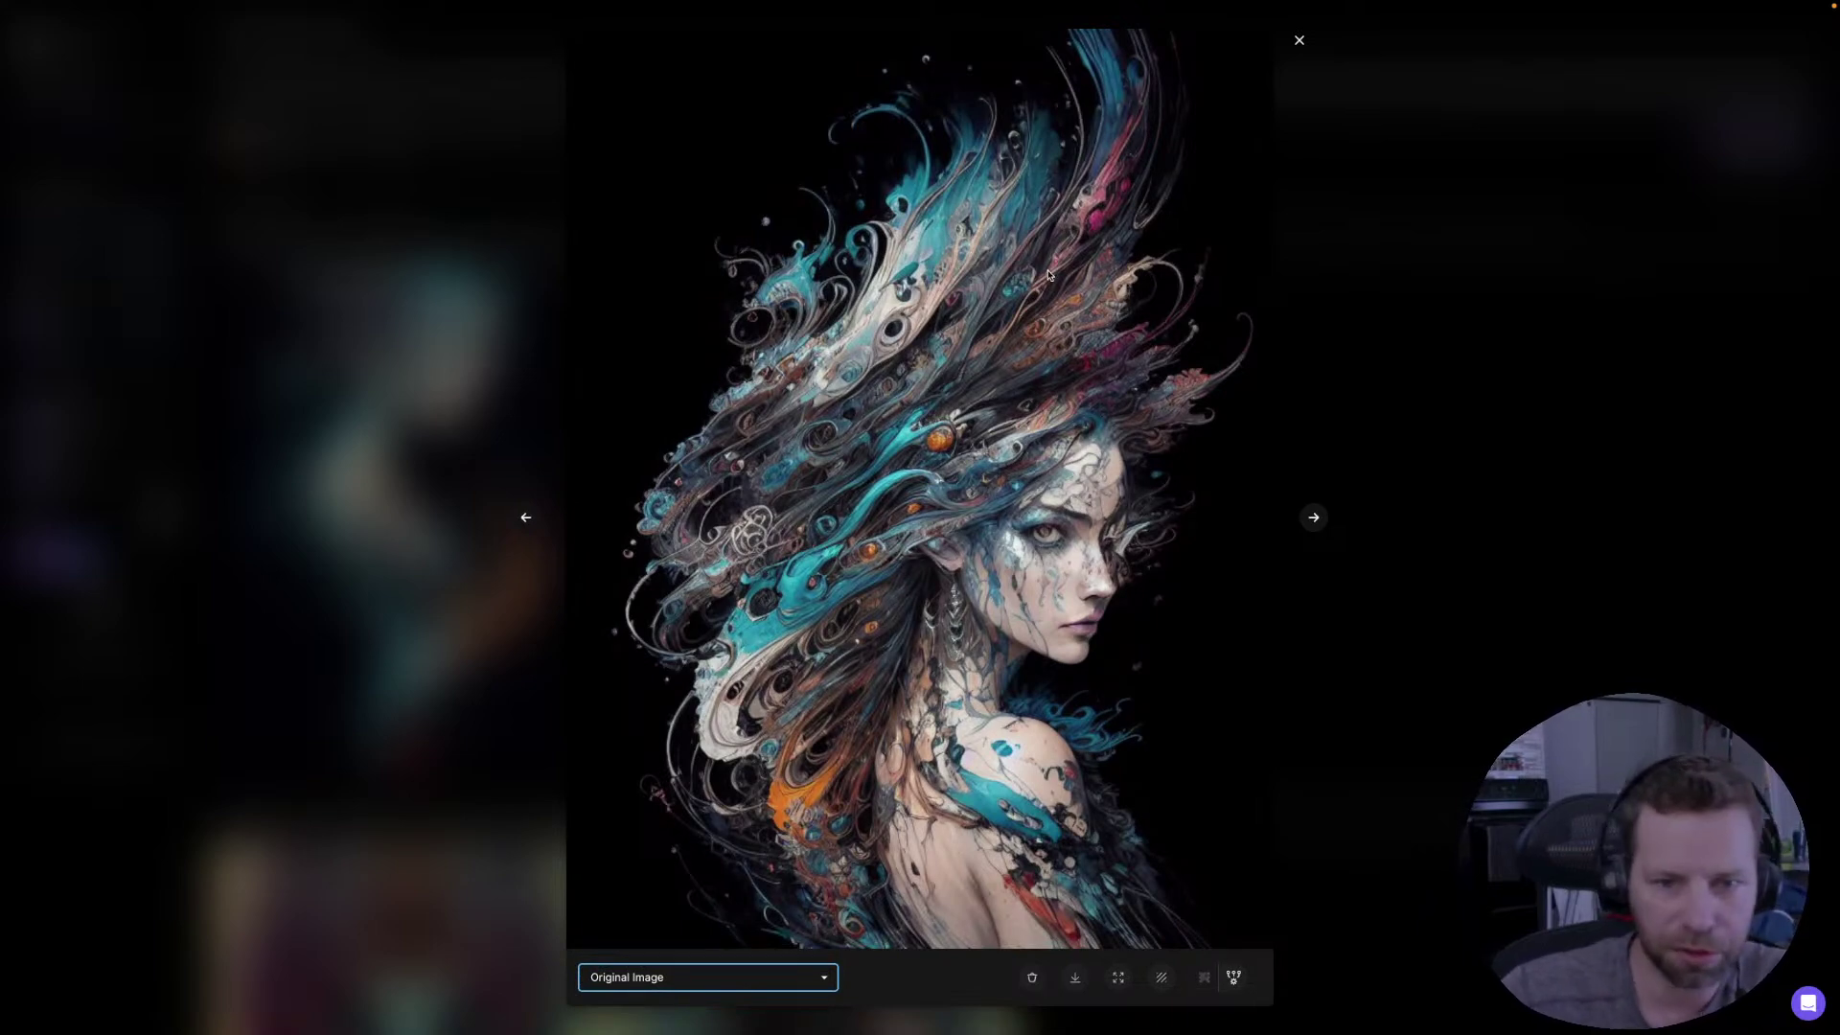
pyautogui.click(744, 975)
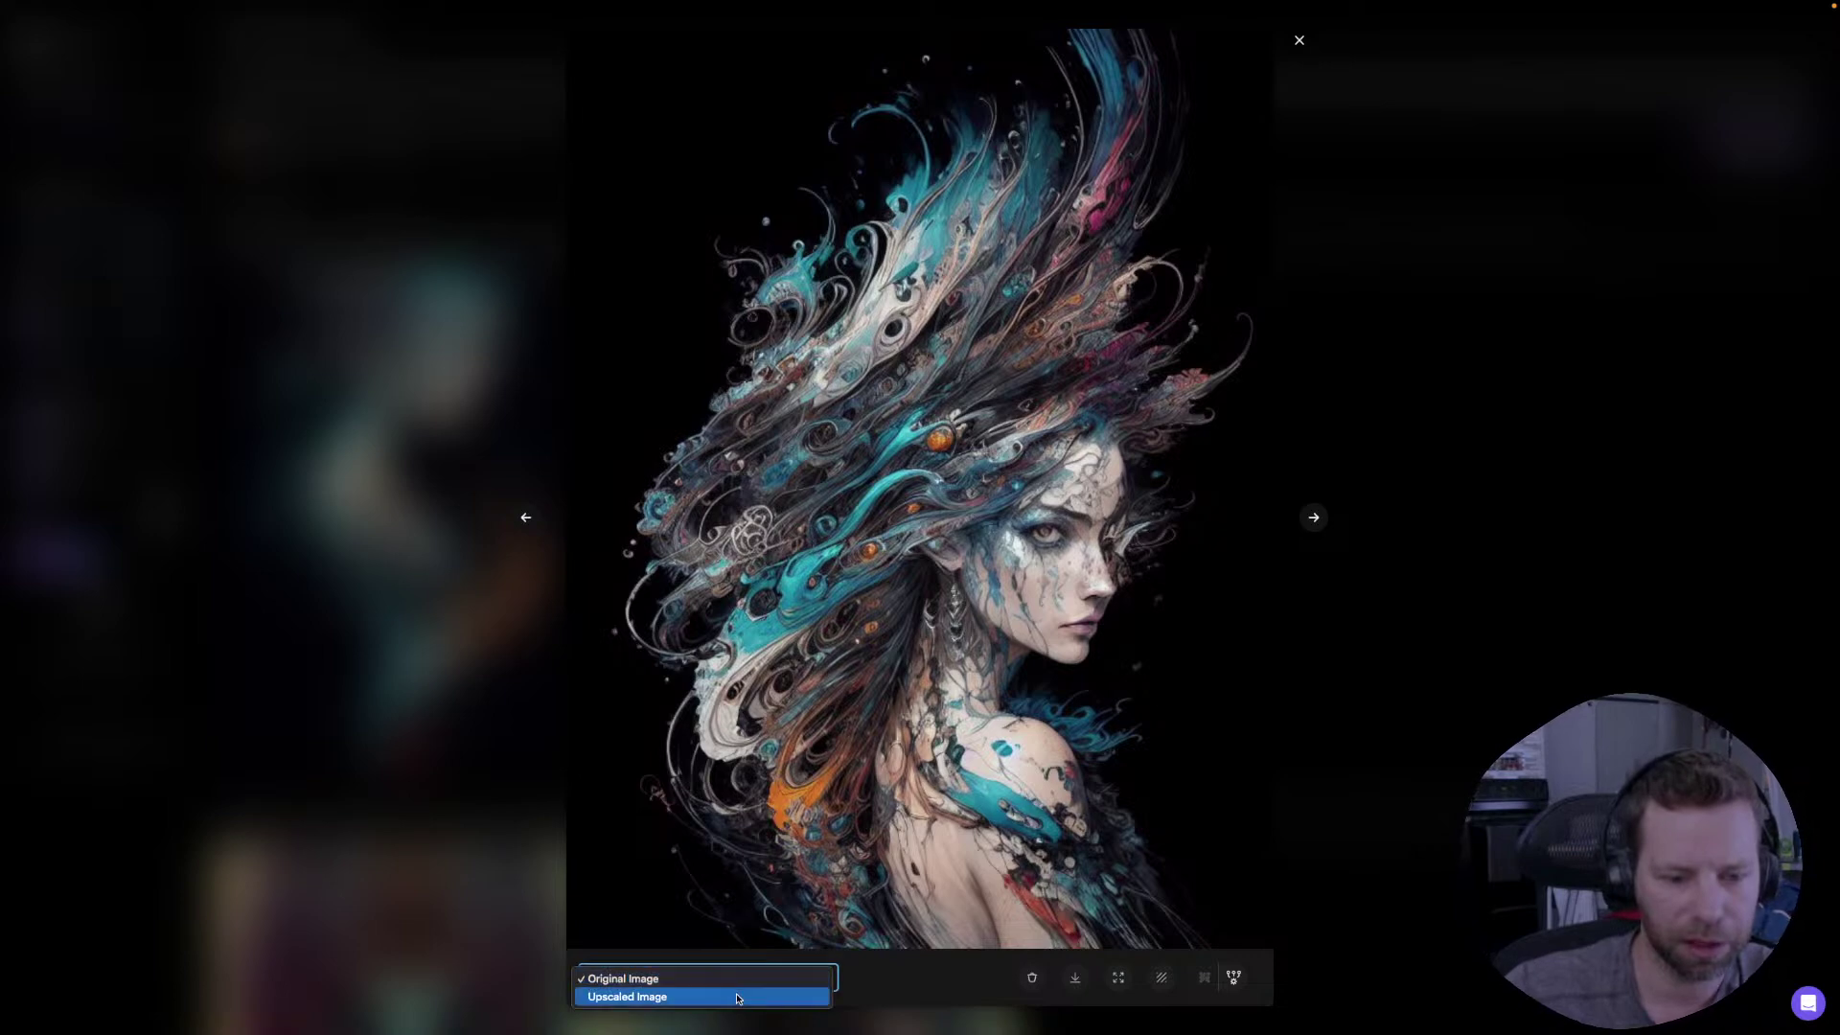
pyautogui.click(737, 997)
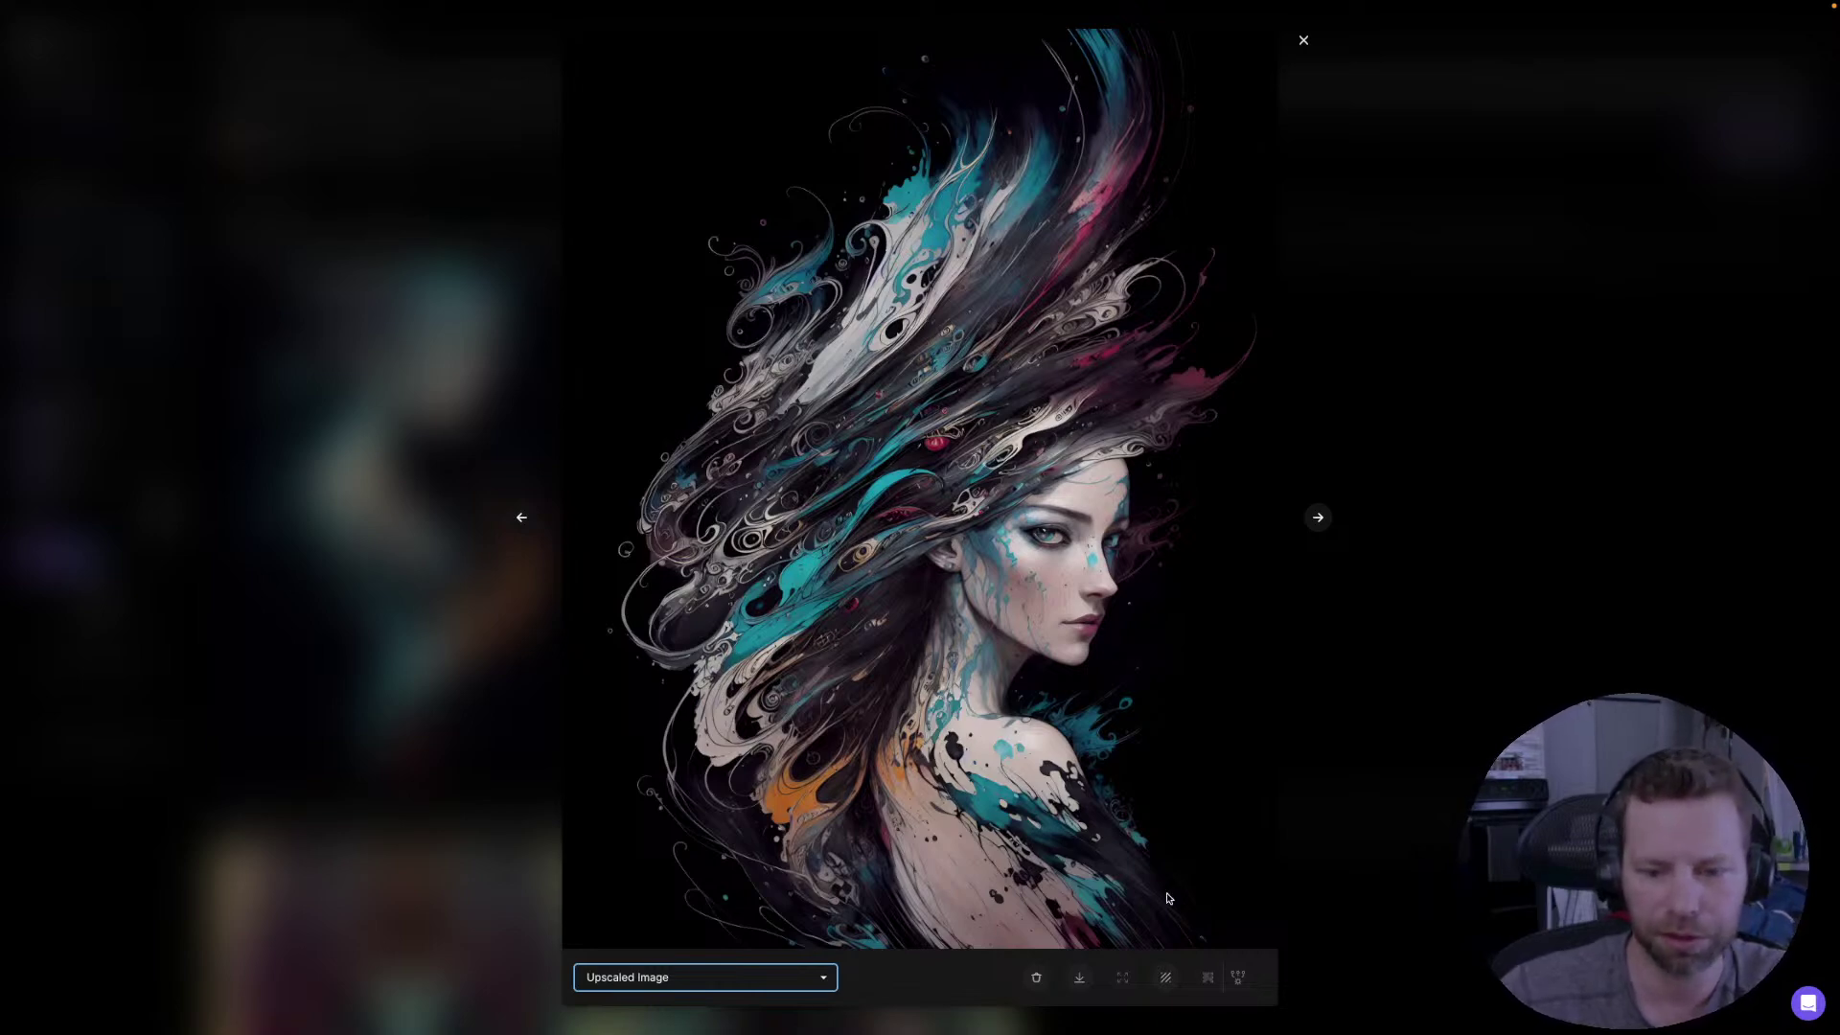
# - Open the upscaled portrait as a standalone image and examine its hair, face and shoulder details at full resolution
pyautogui.click(1081, 978)
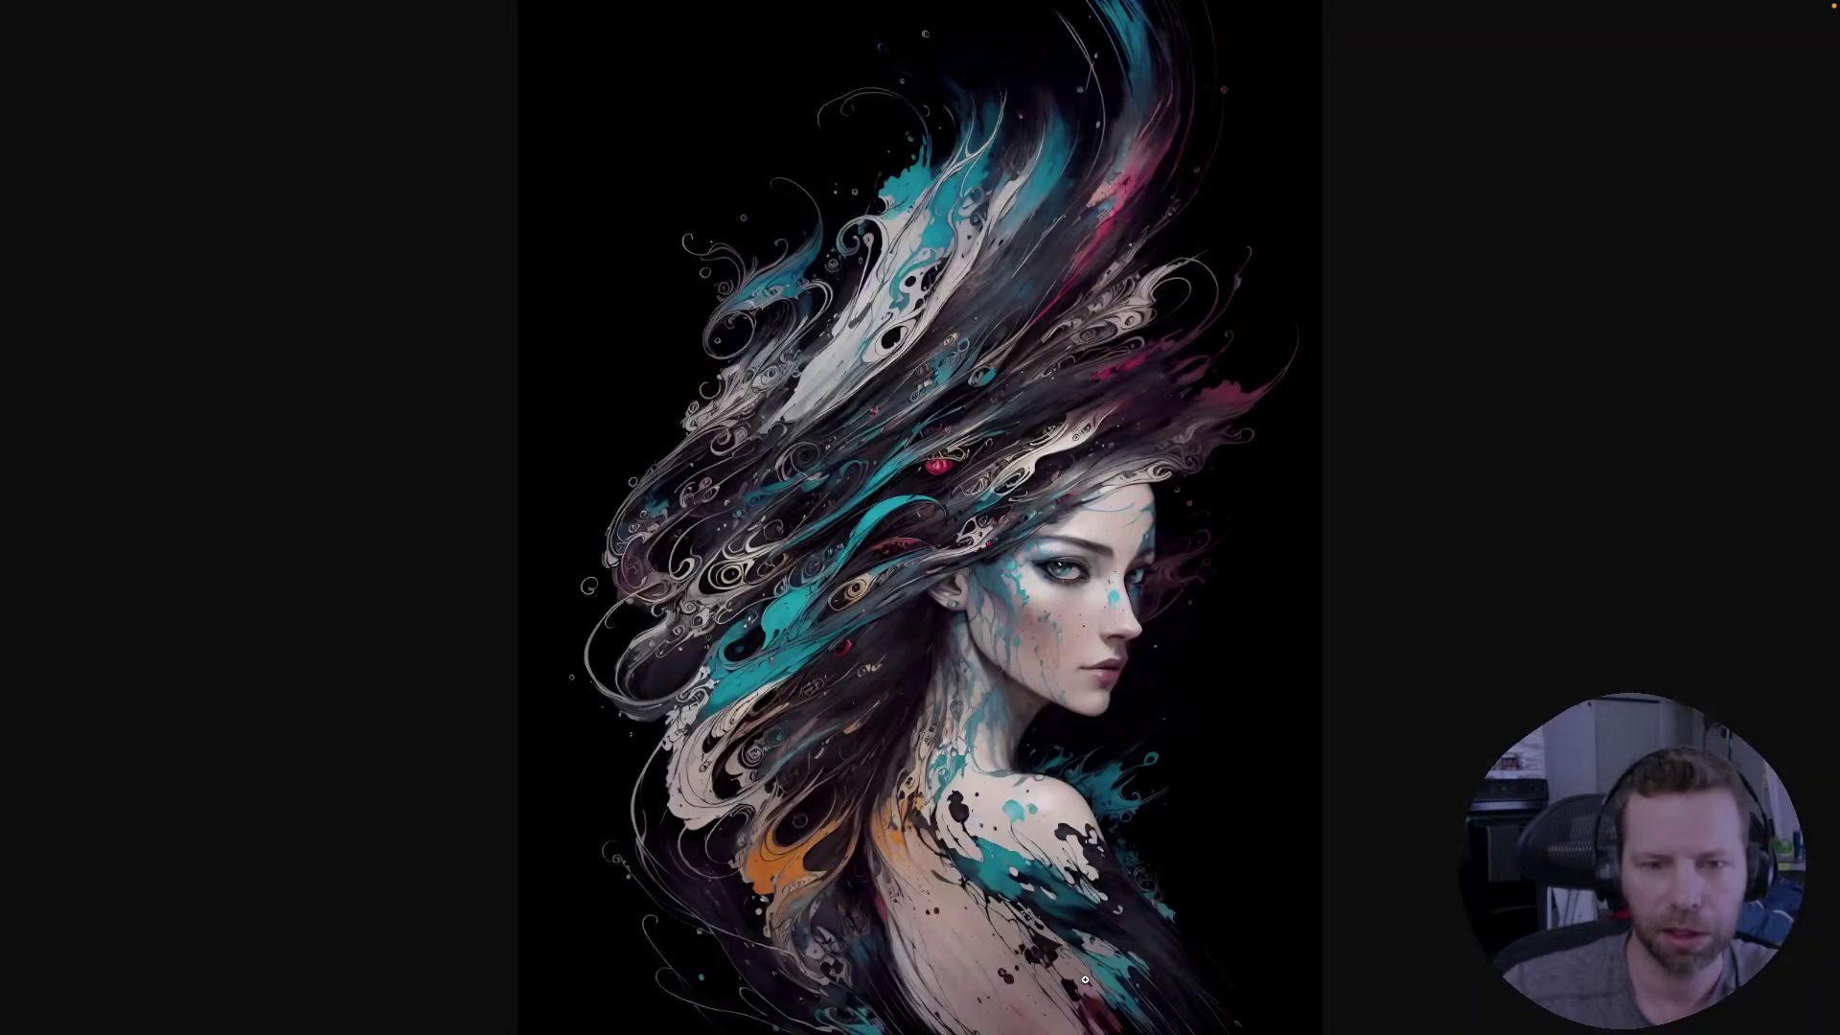
pyautogui.click(1053, 378)
pyautogui.scroll(-4, 992, 436)
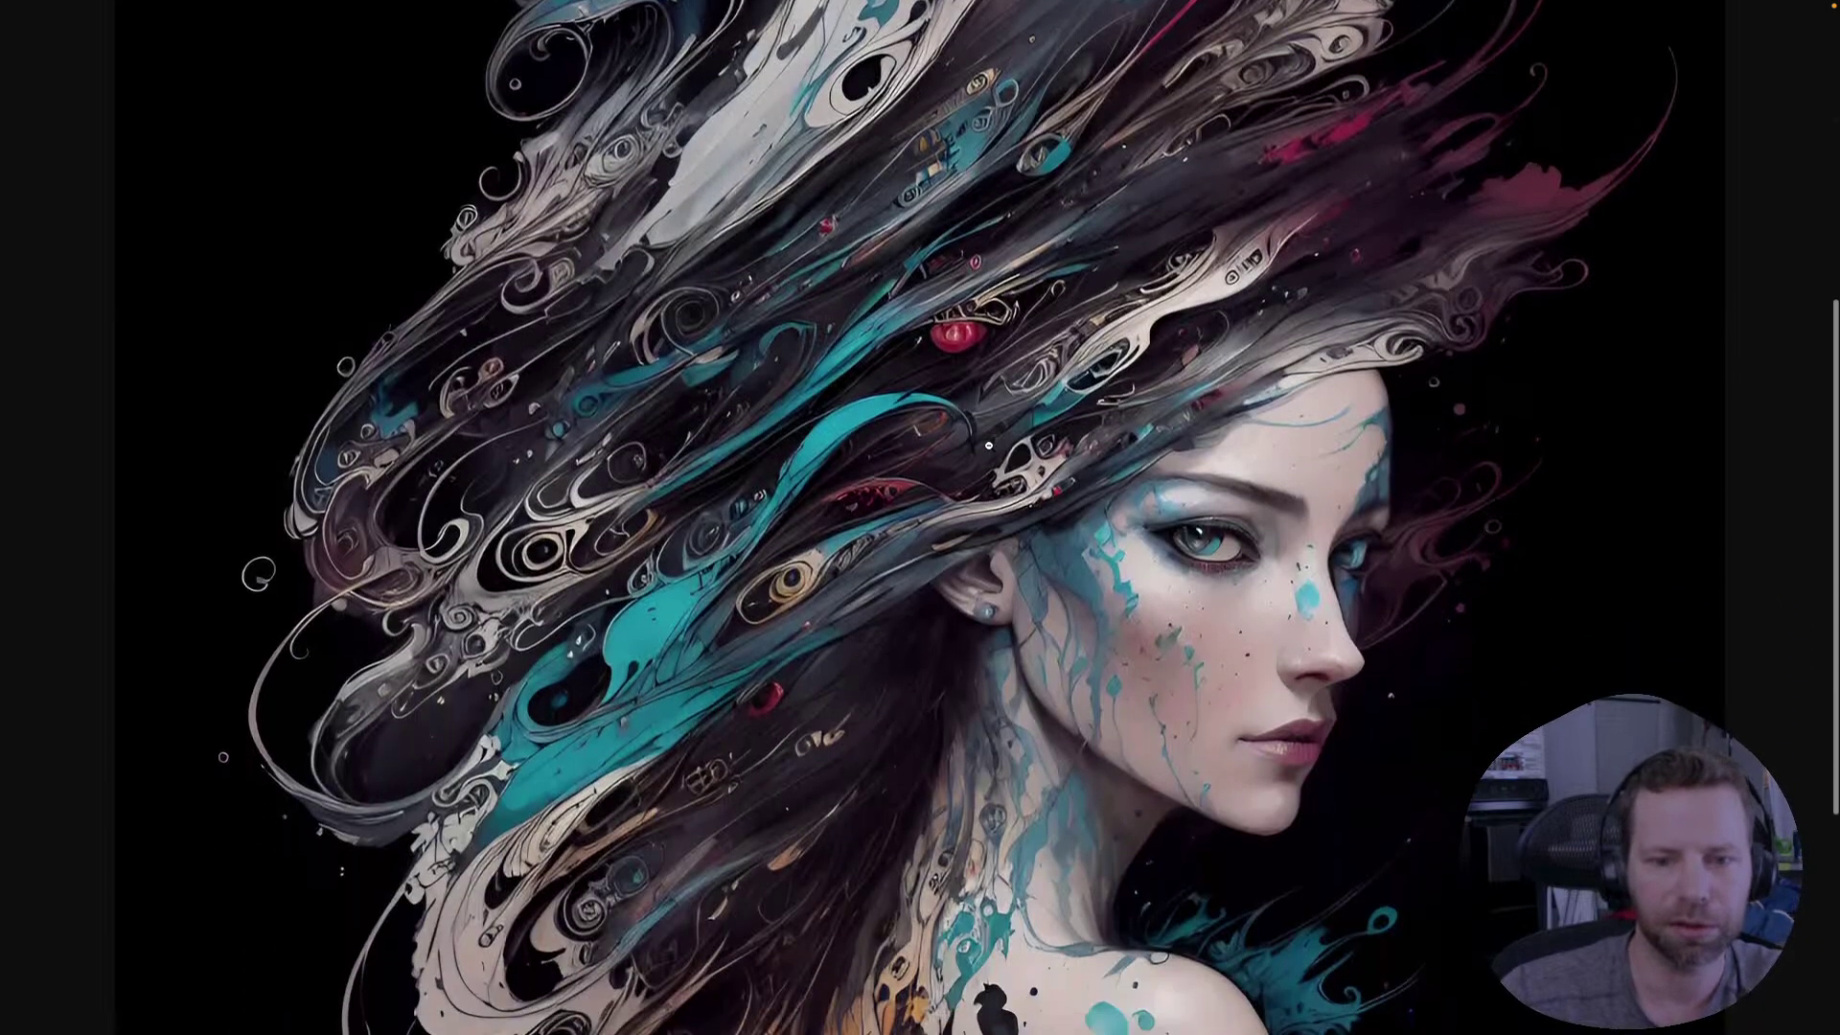
pyautogui.scroll(-6, 988, 445)
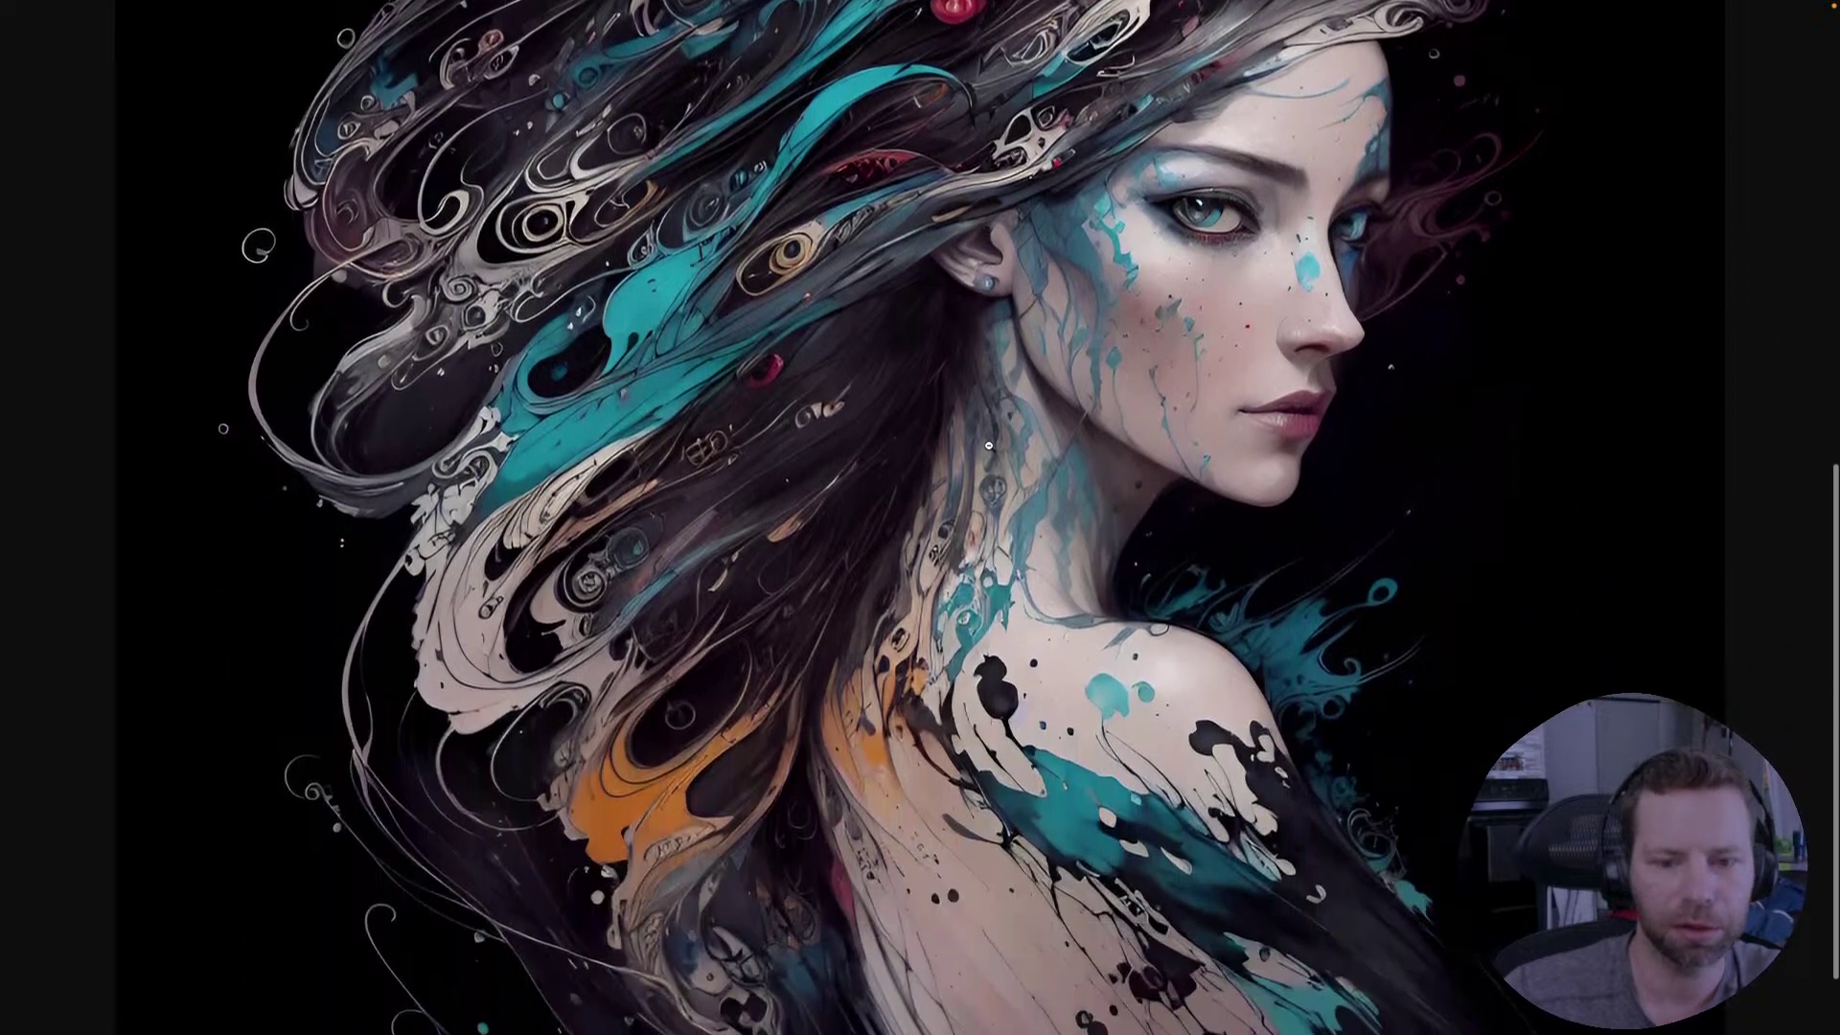
pyautogui.scroll(-1, 988, 446)
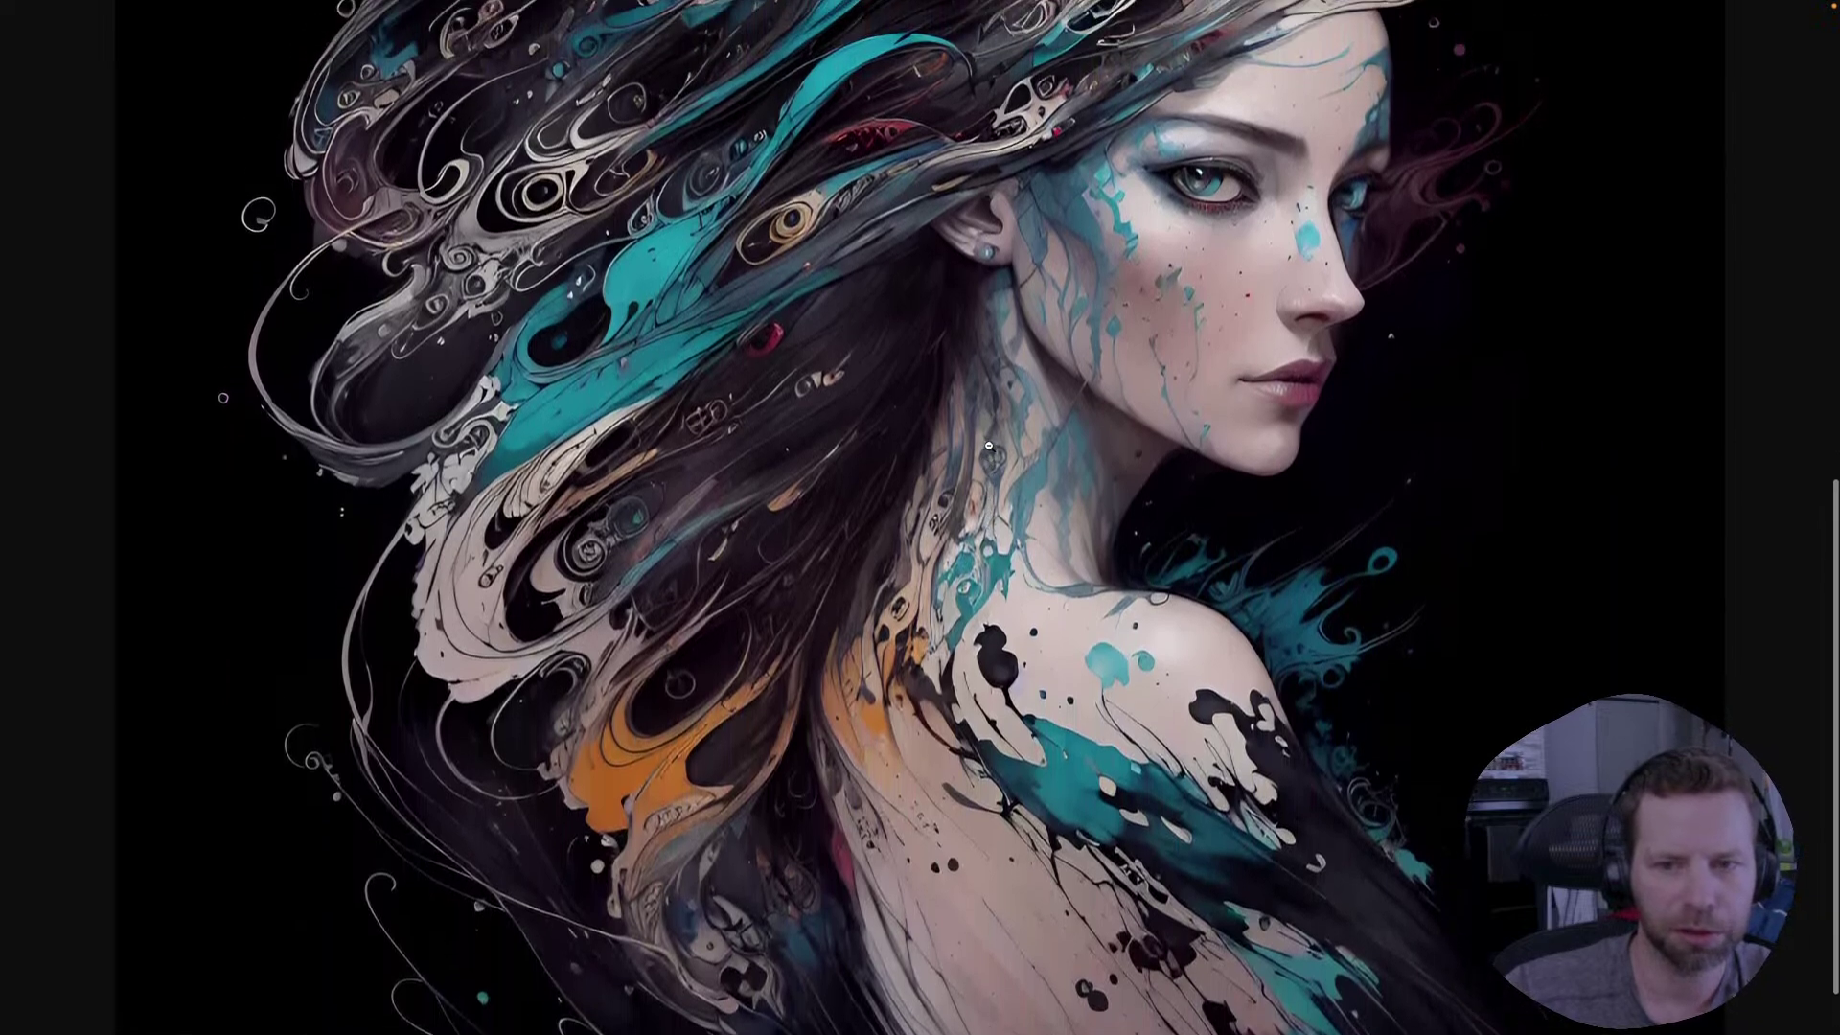
pyautogui.scroll(4, 988, 446)
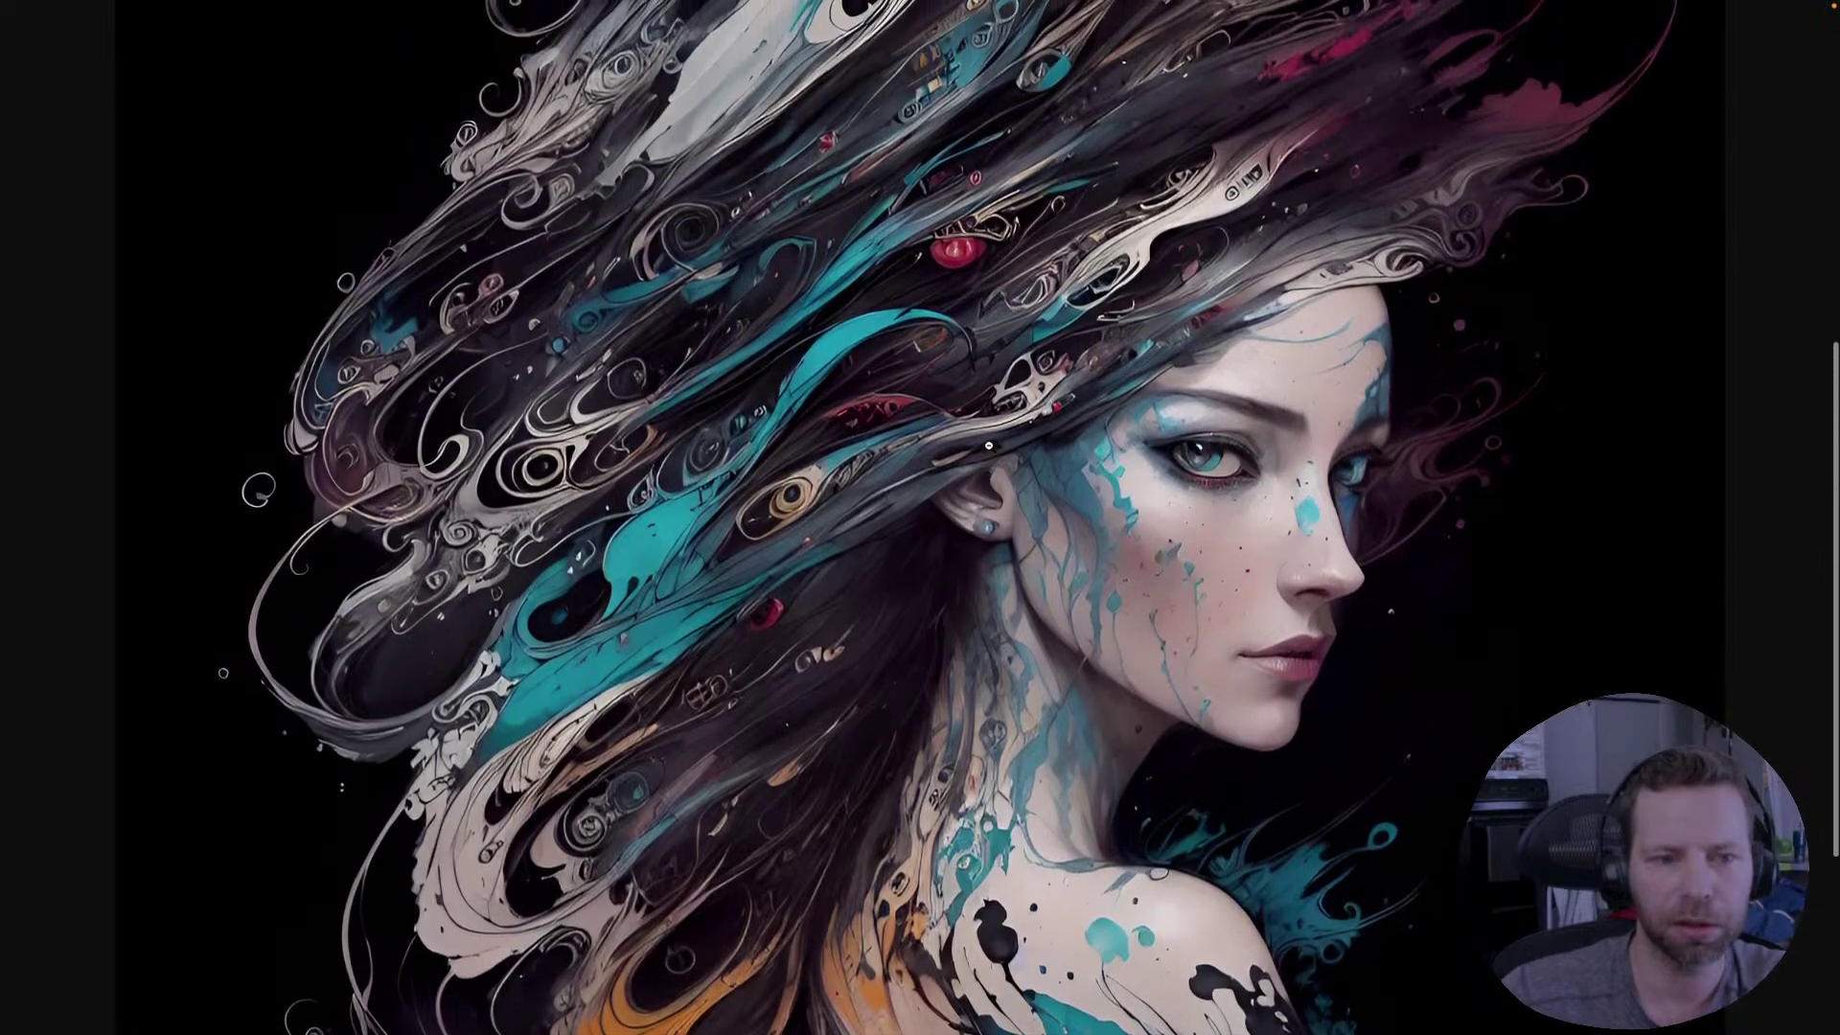
pyautogui.scroll(6, 988, 445)
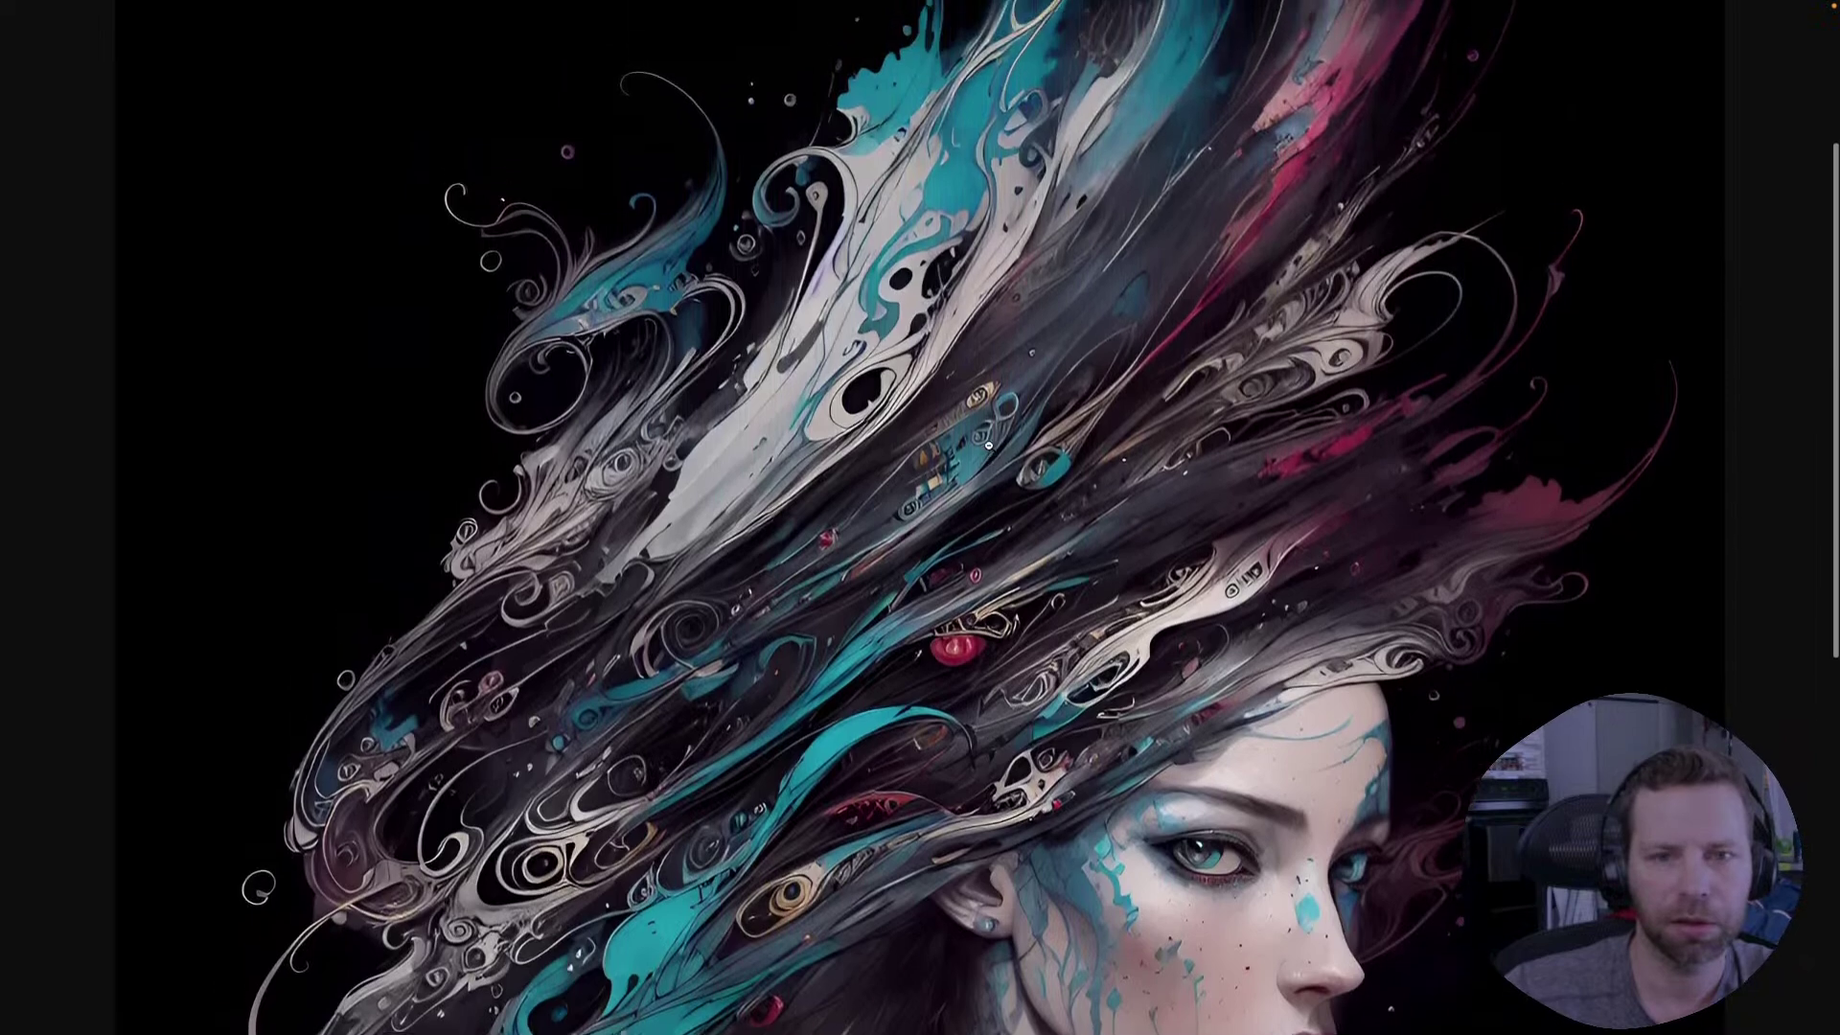
pyautogui.scroll(6, 988, 446)
pyautogui.click(988, 445)
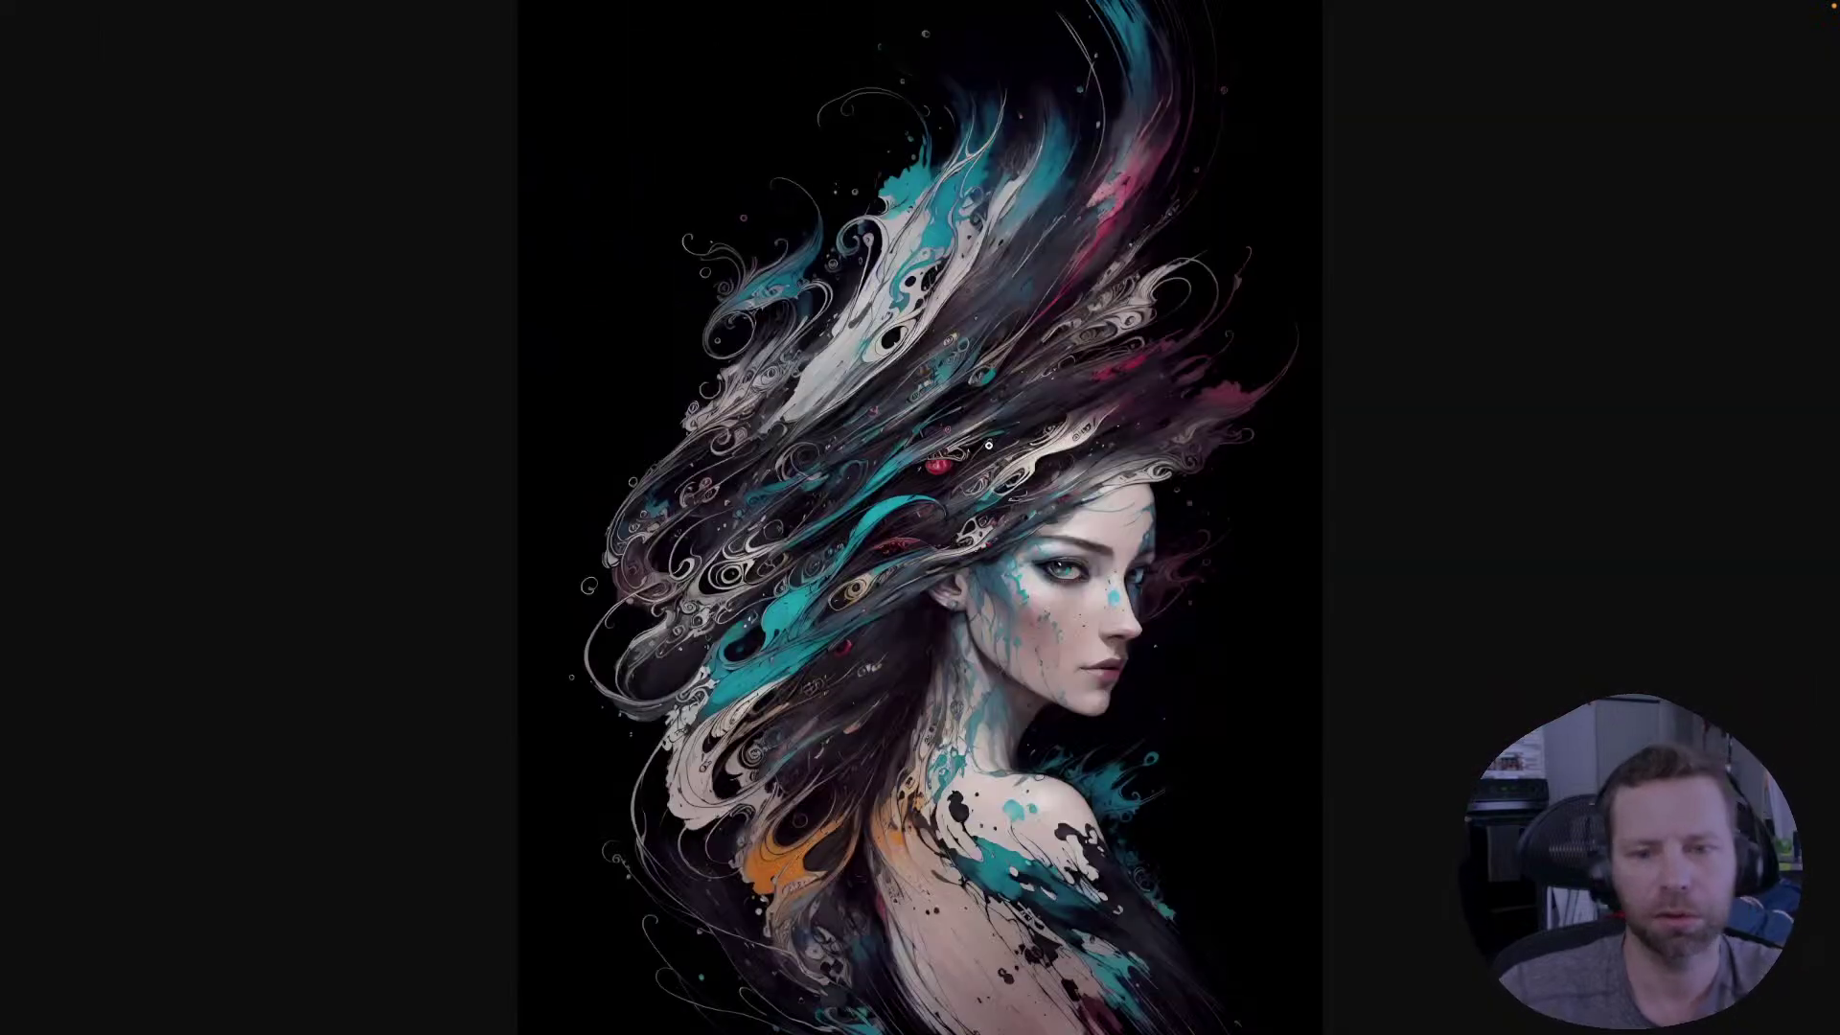
pyautogui.click(988, 446)
pyautogui.click(988, 445)
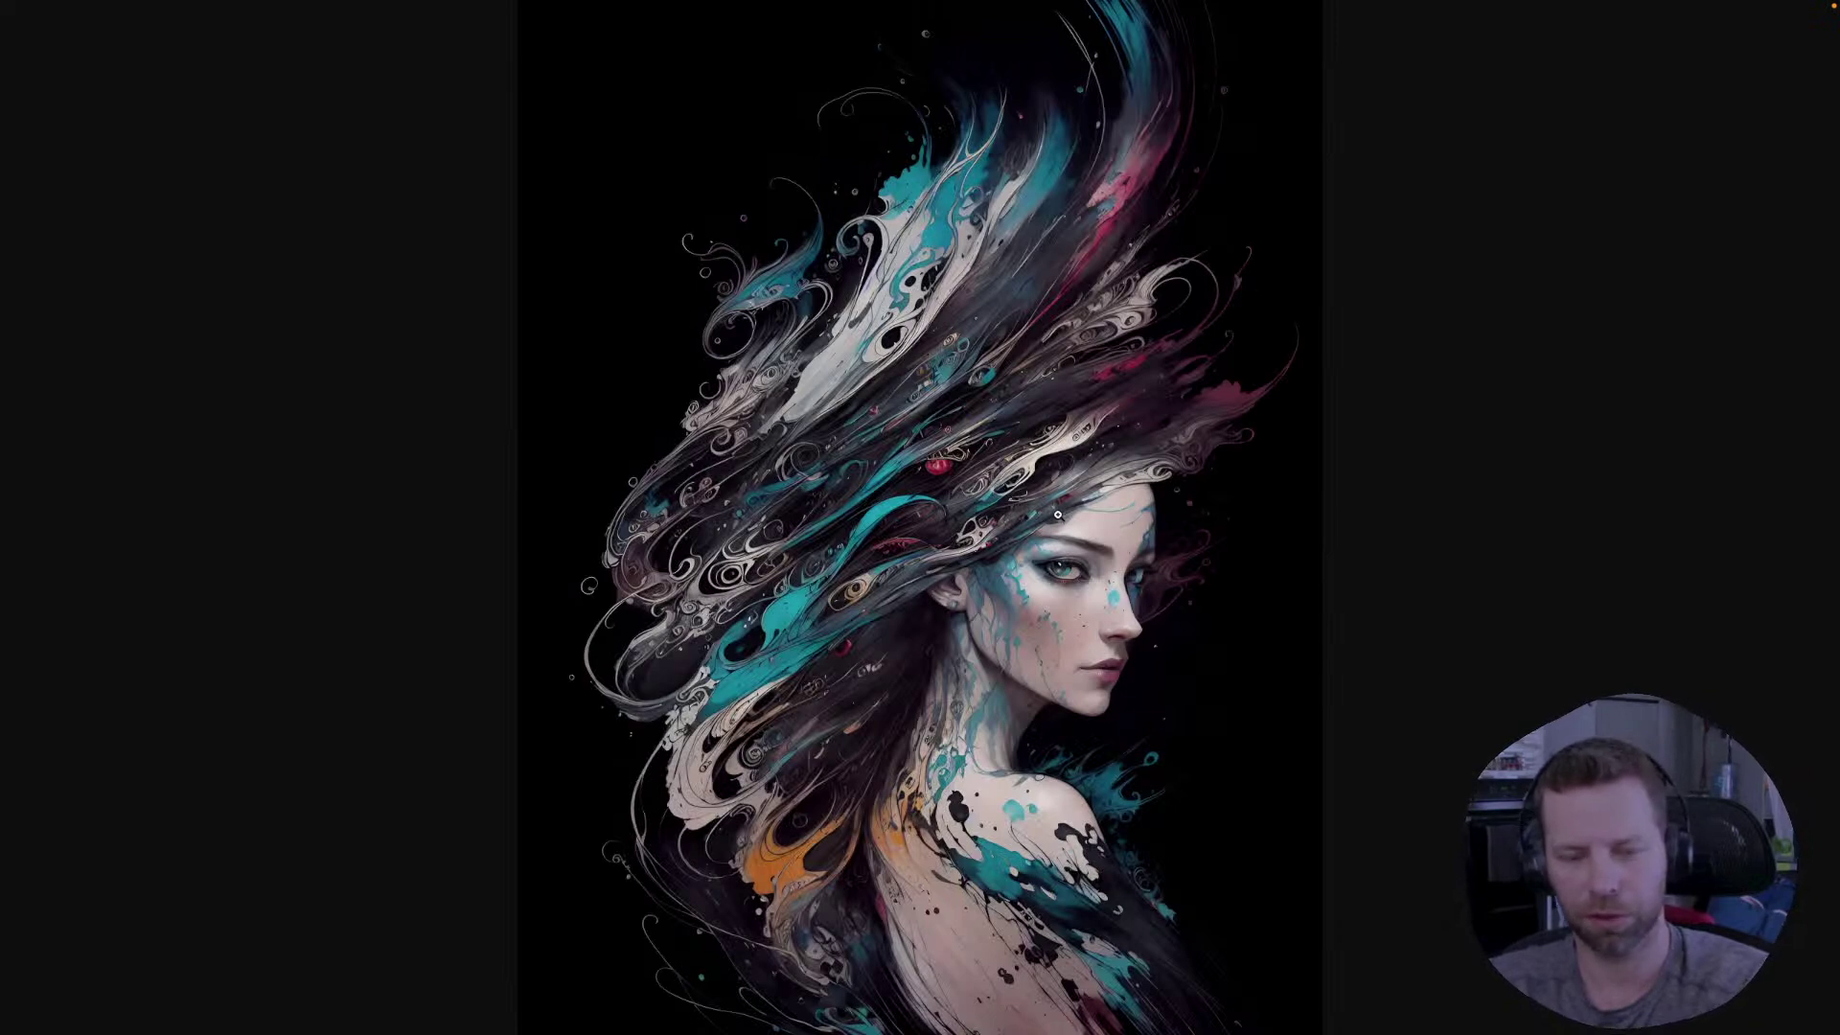
# - Save the upscaled portrait into the _Leonardo folder under its default file name and return to the generation tool
pyautogui.press('super+s')
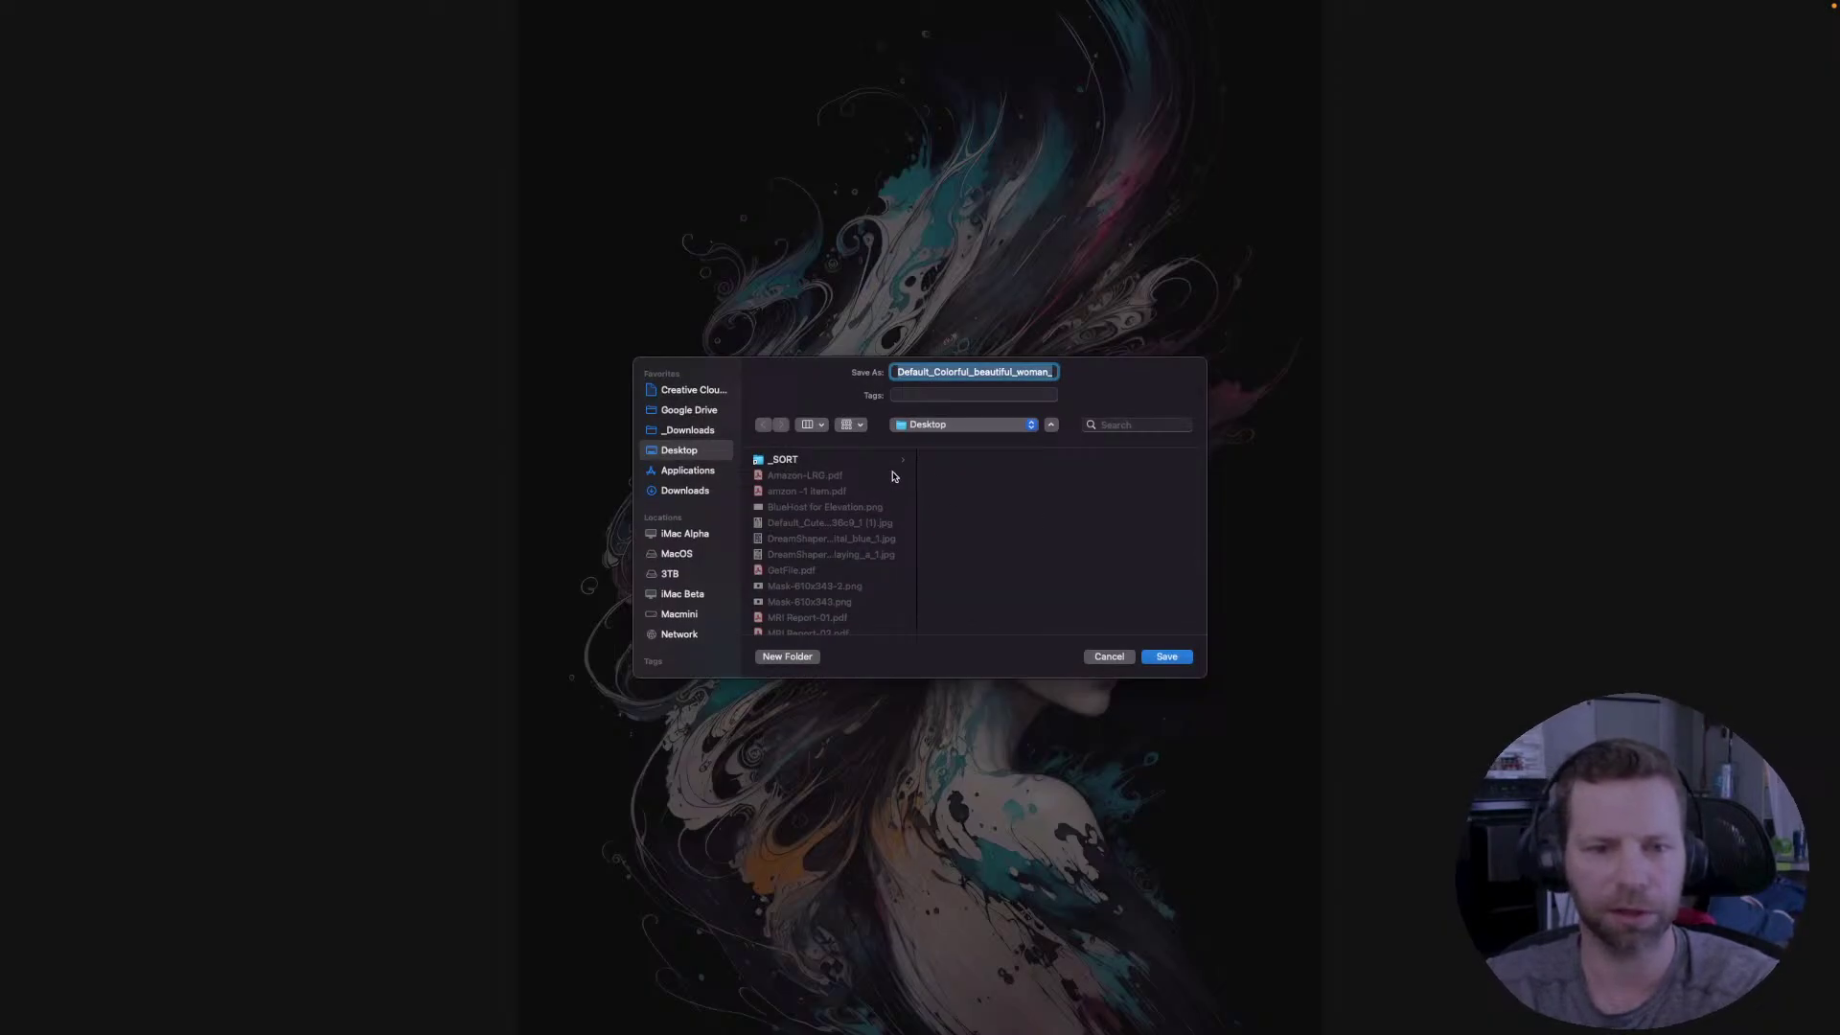
pyautogui.click(994, 428)
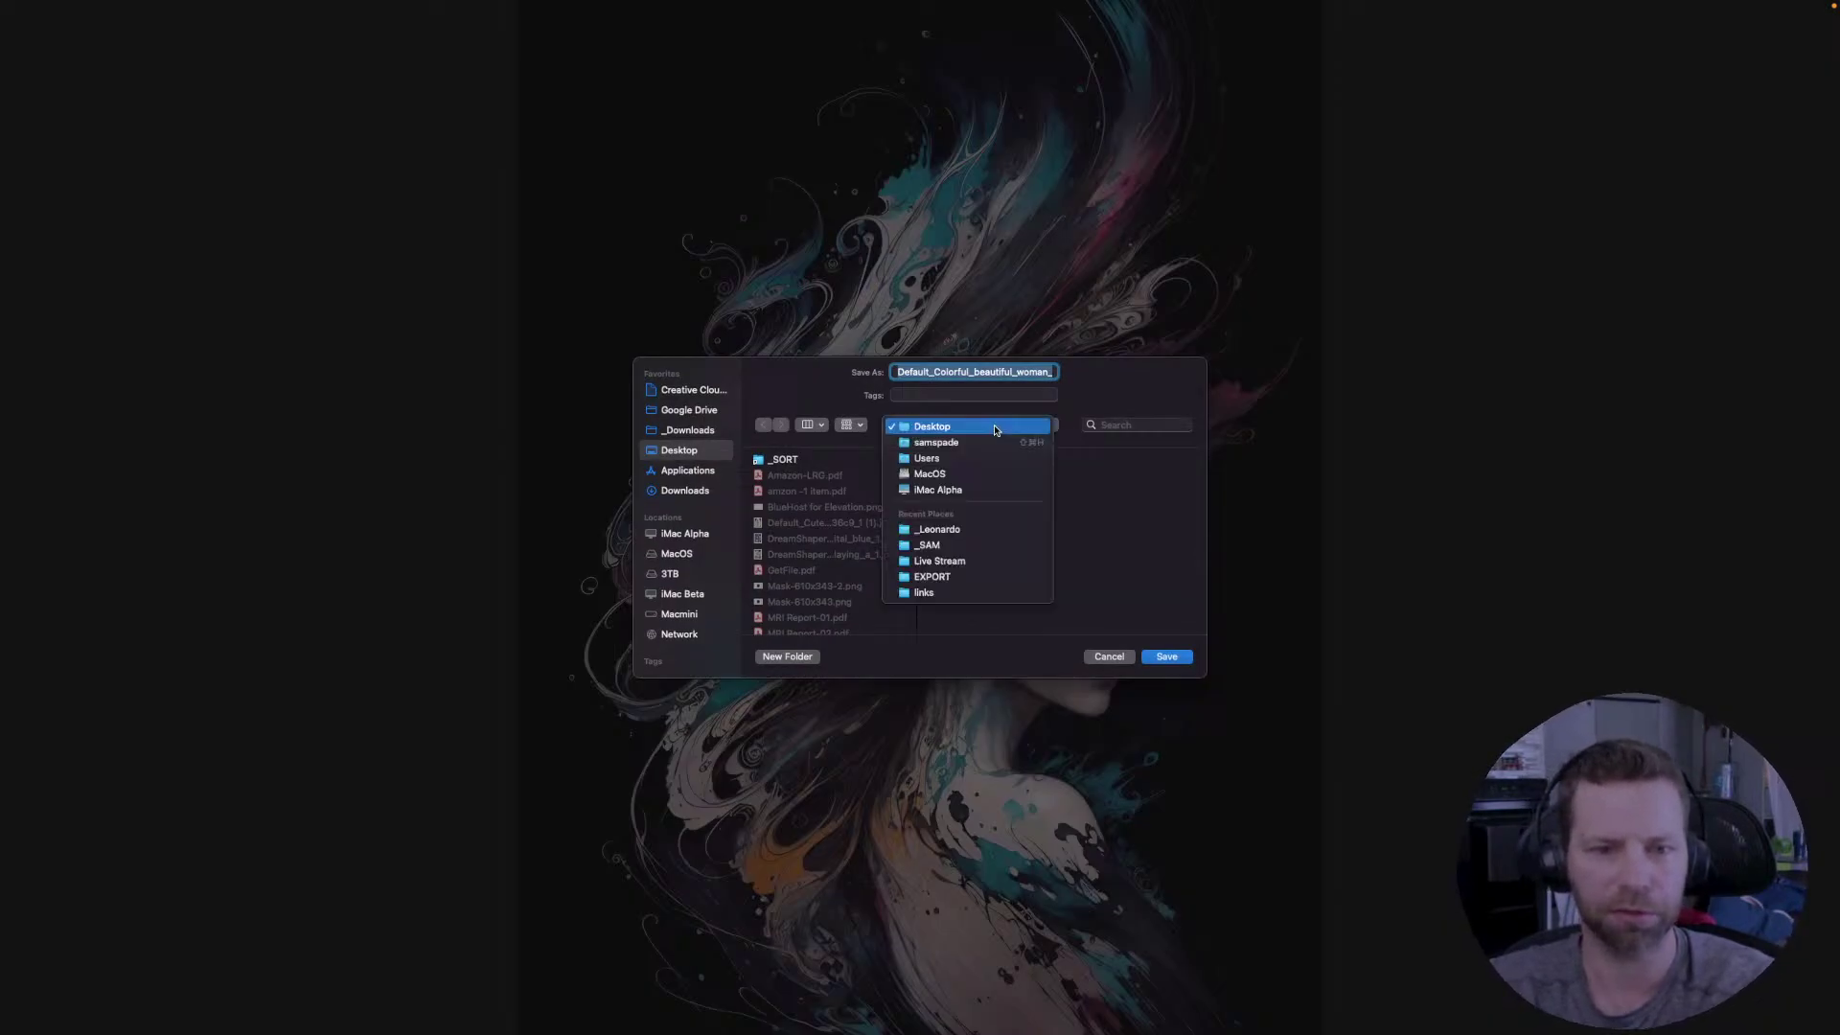
pyautogui.click(983, 533)
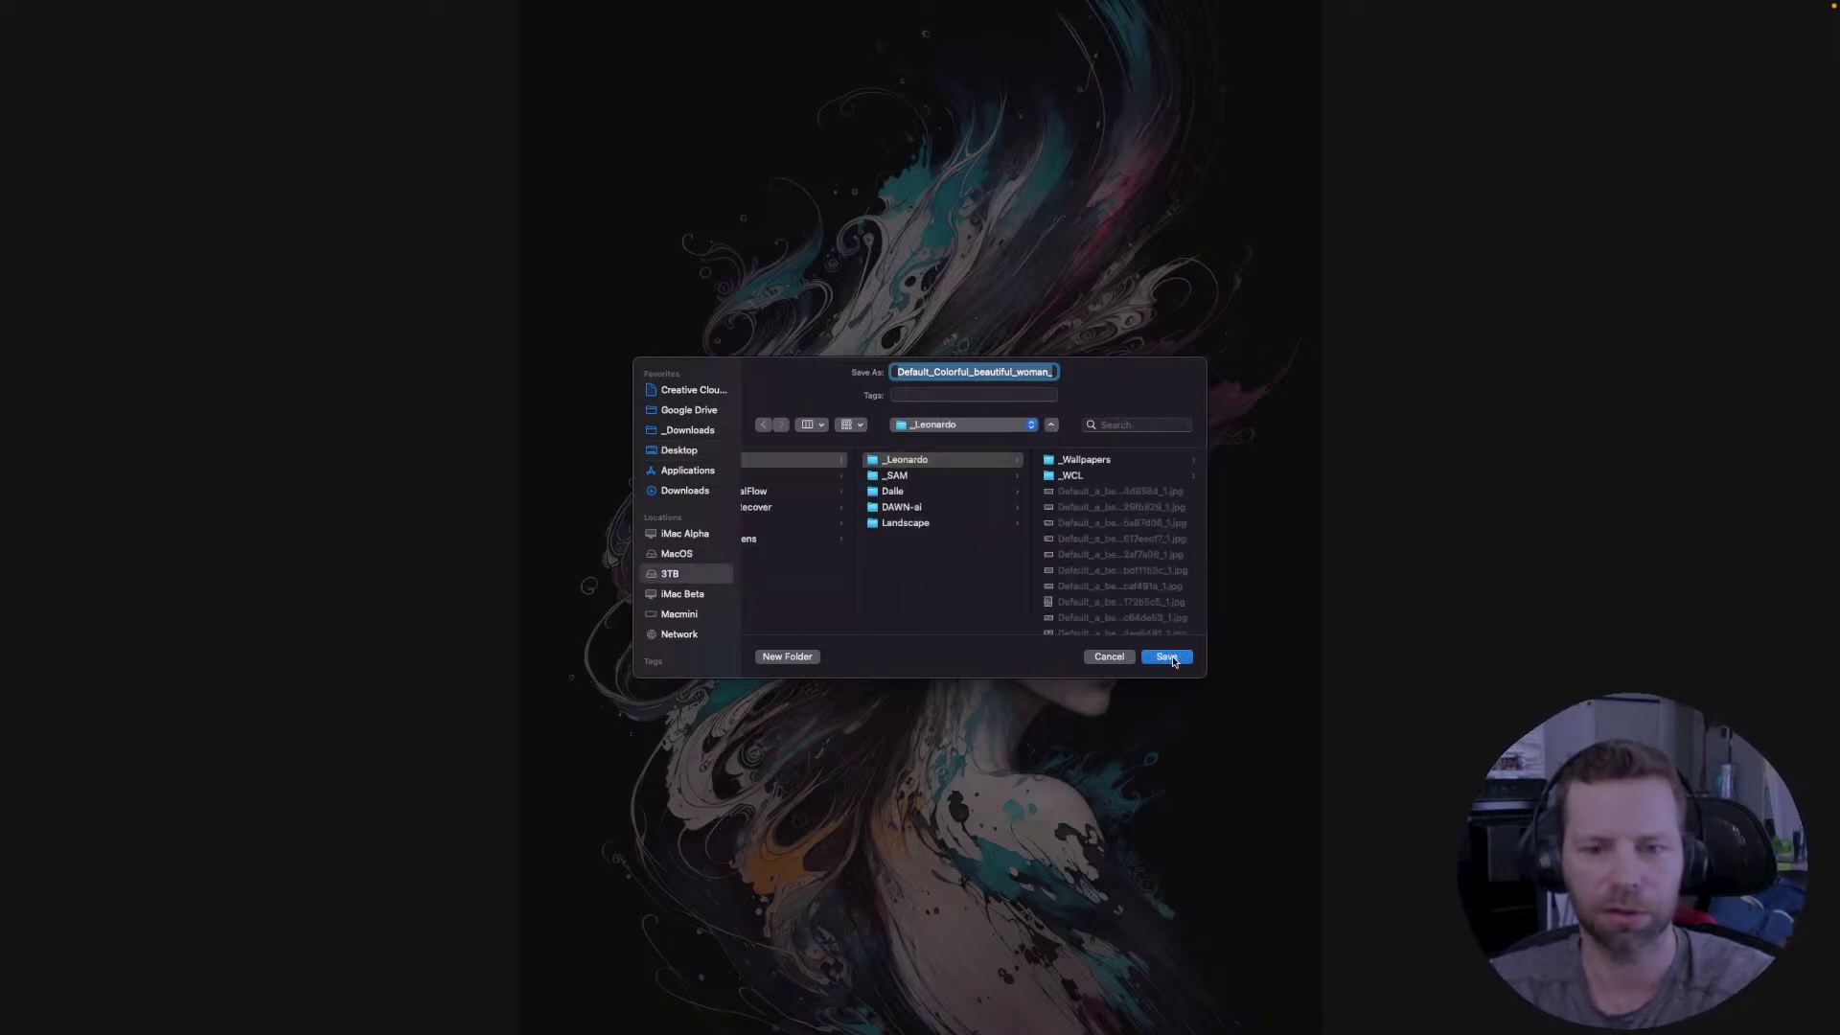
pyautogui.press('Return')
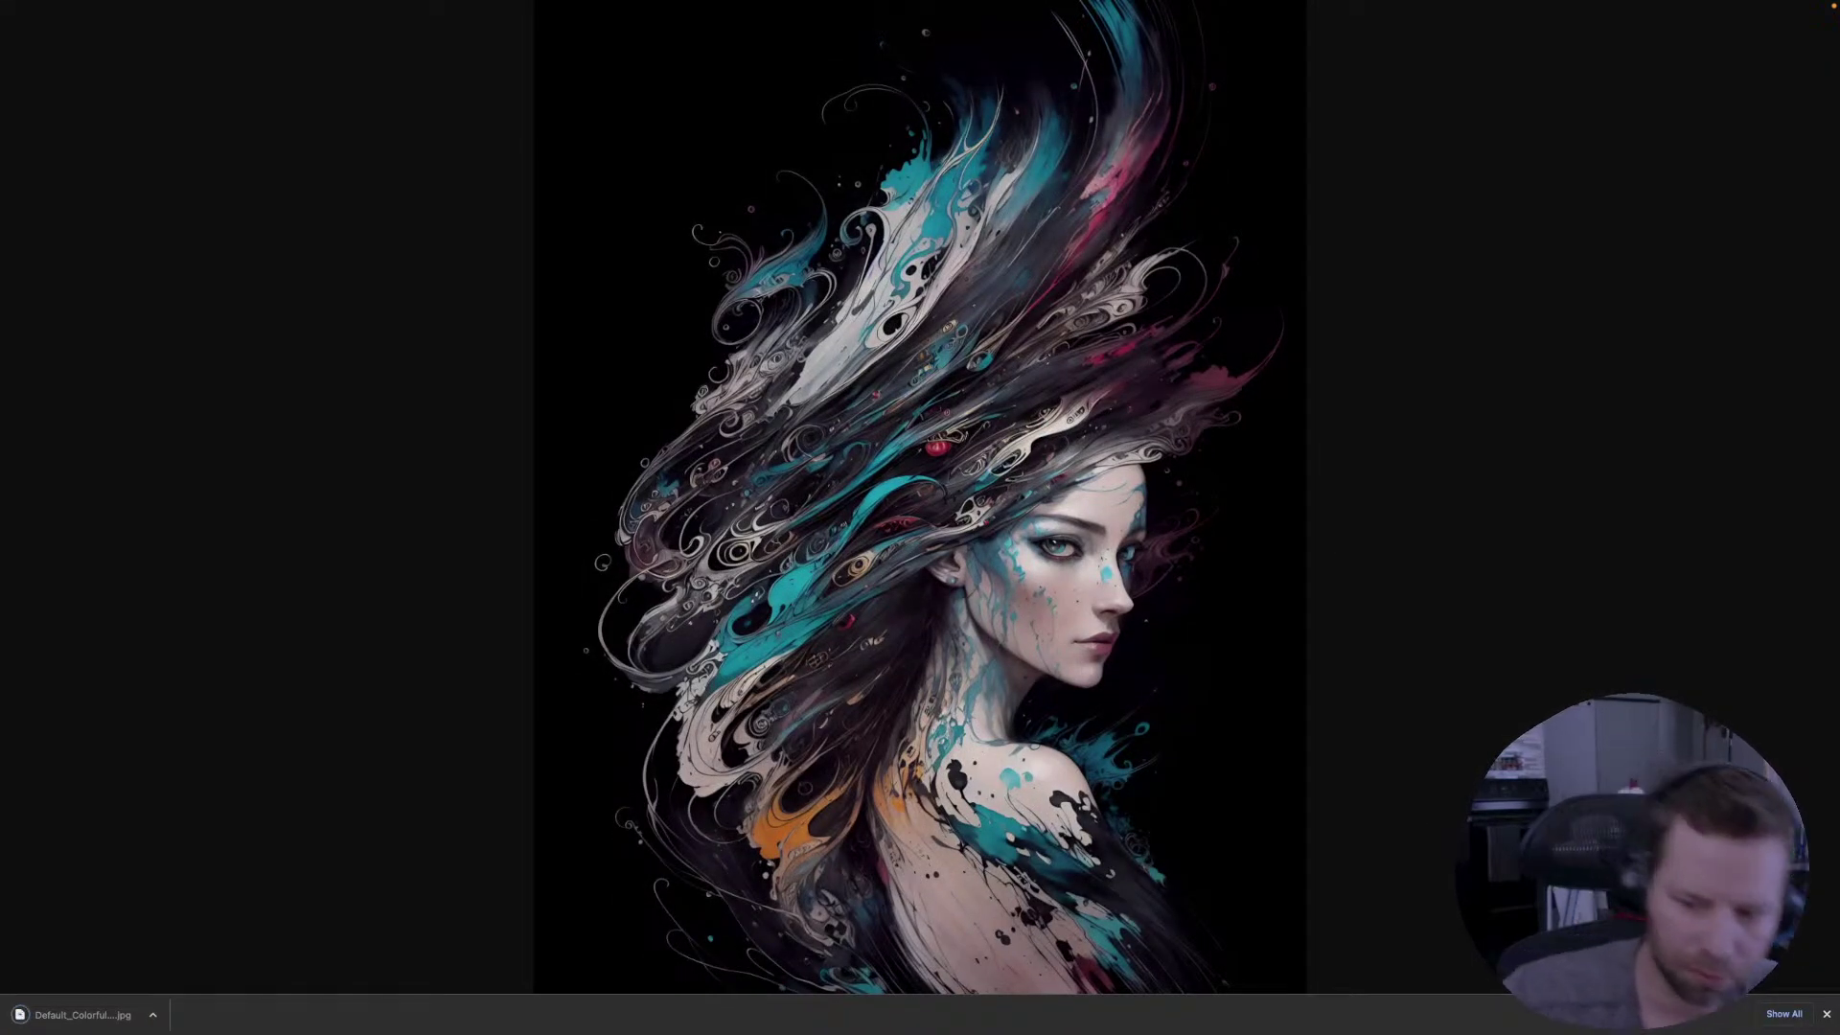
pyautogui.click(1827, 1015)
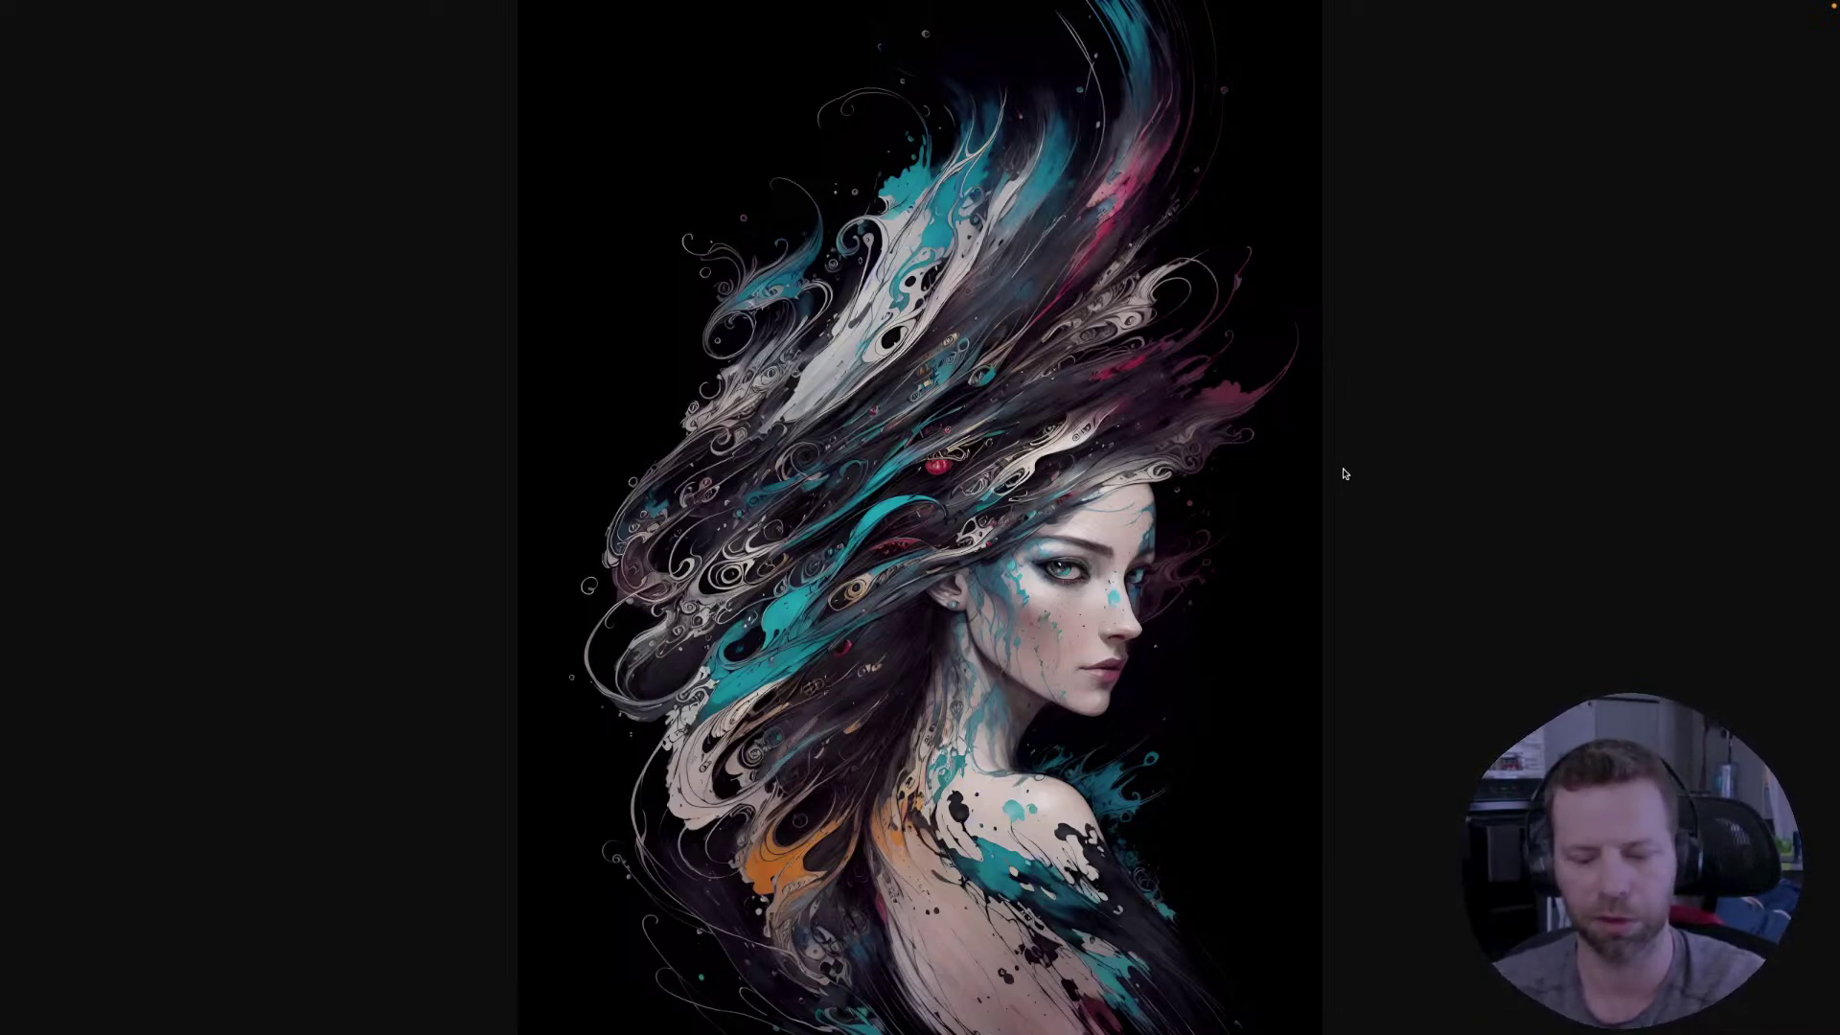
pyautogui.click(1344, 473)
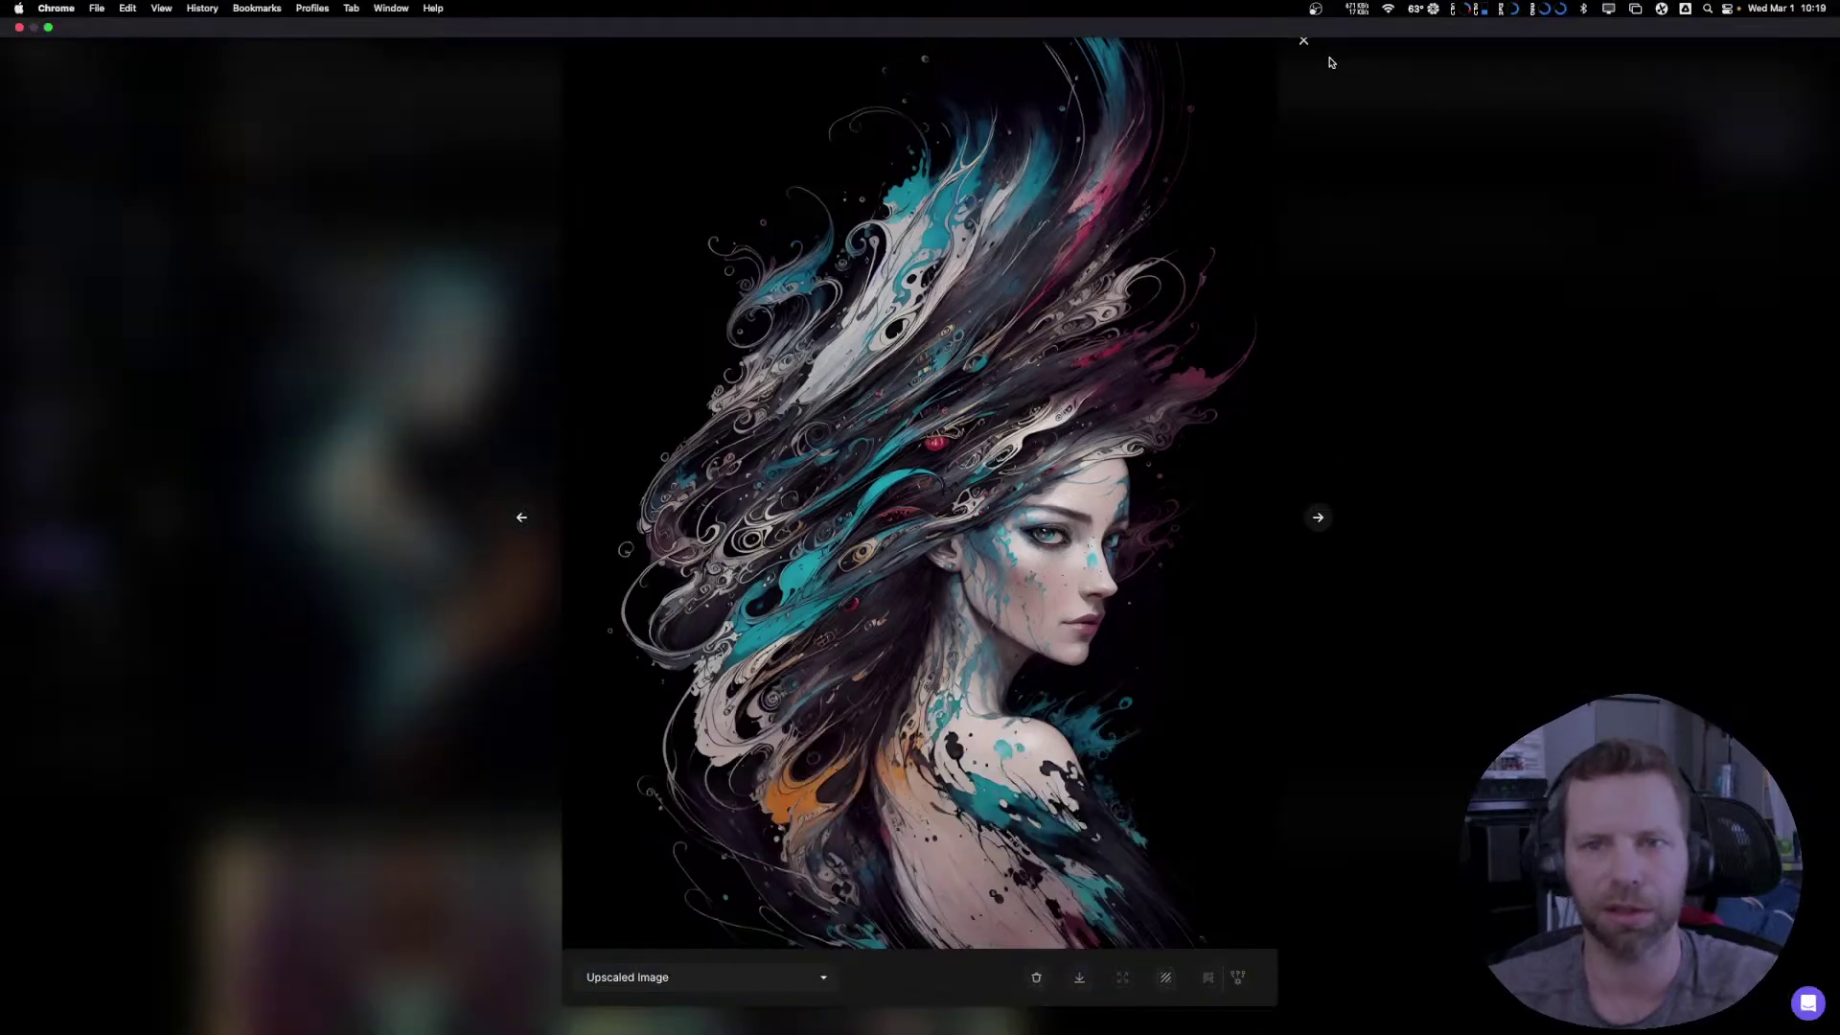
pyautogui.click(1302, 40)
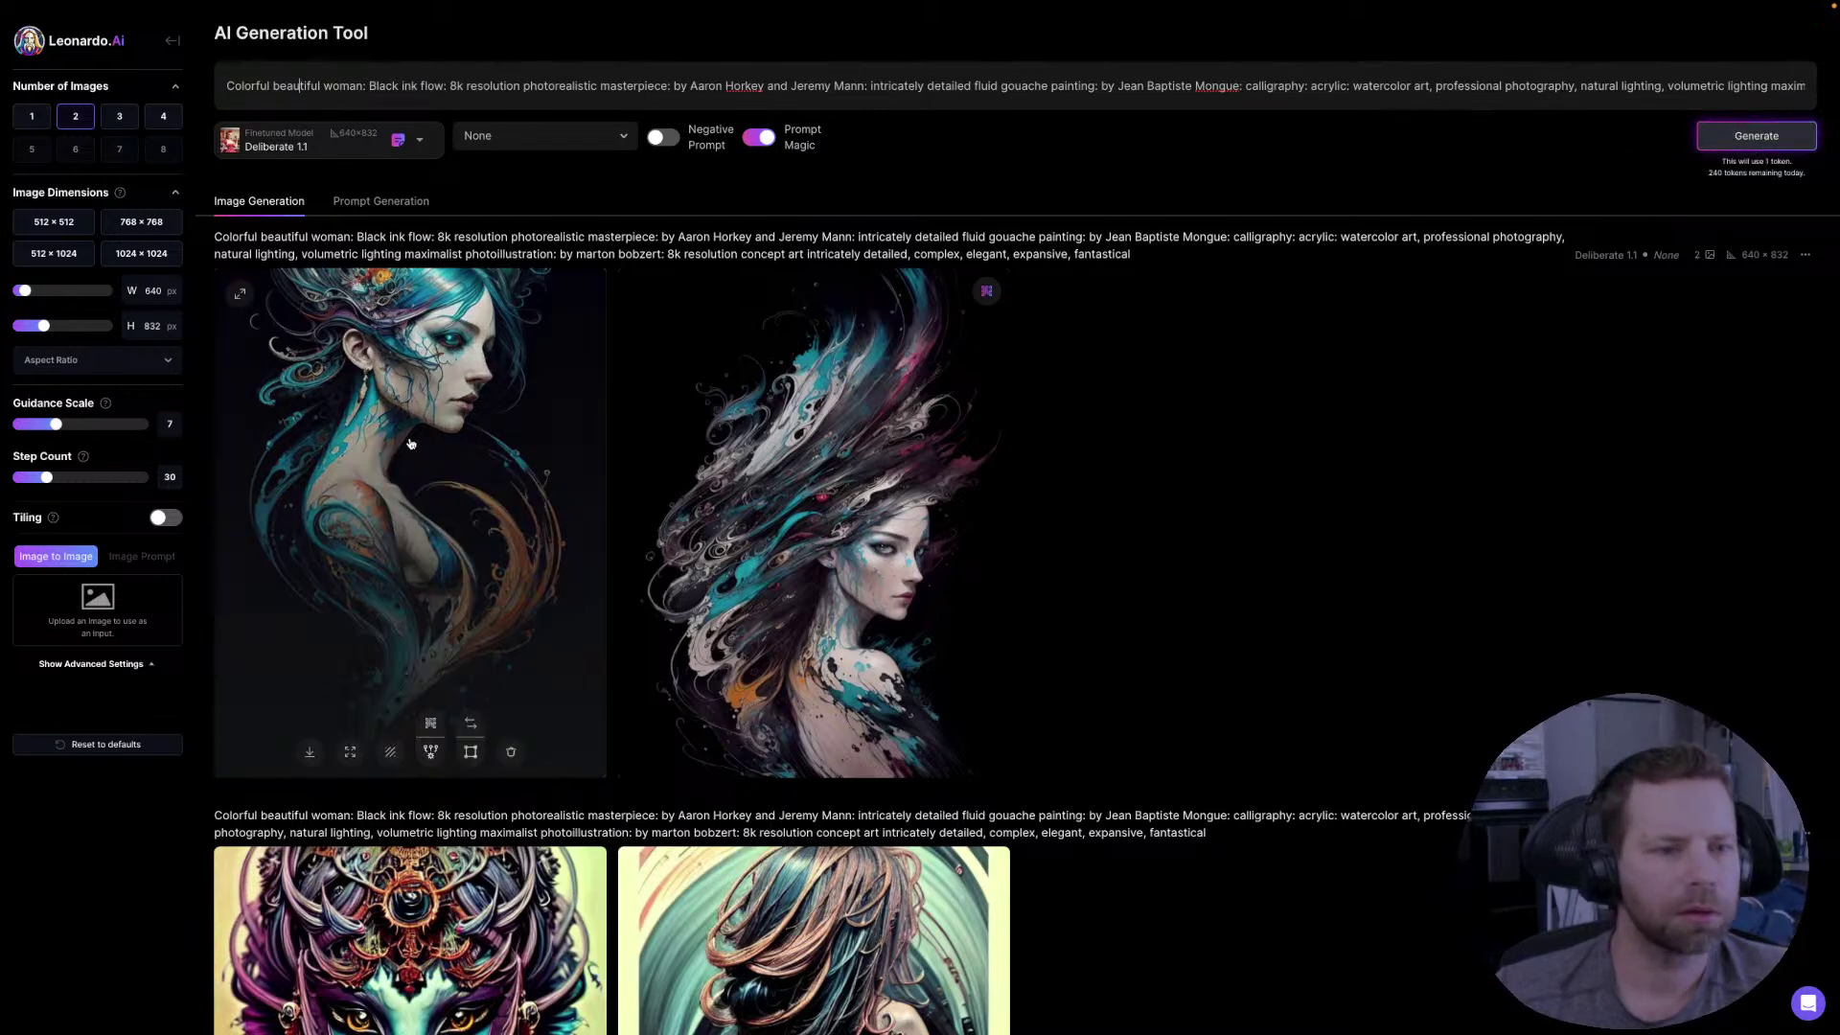
# - Open the Community Feed from the home page and browse its Top creations
pyautogui.click(174, 42)
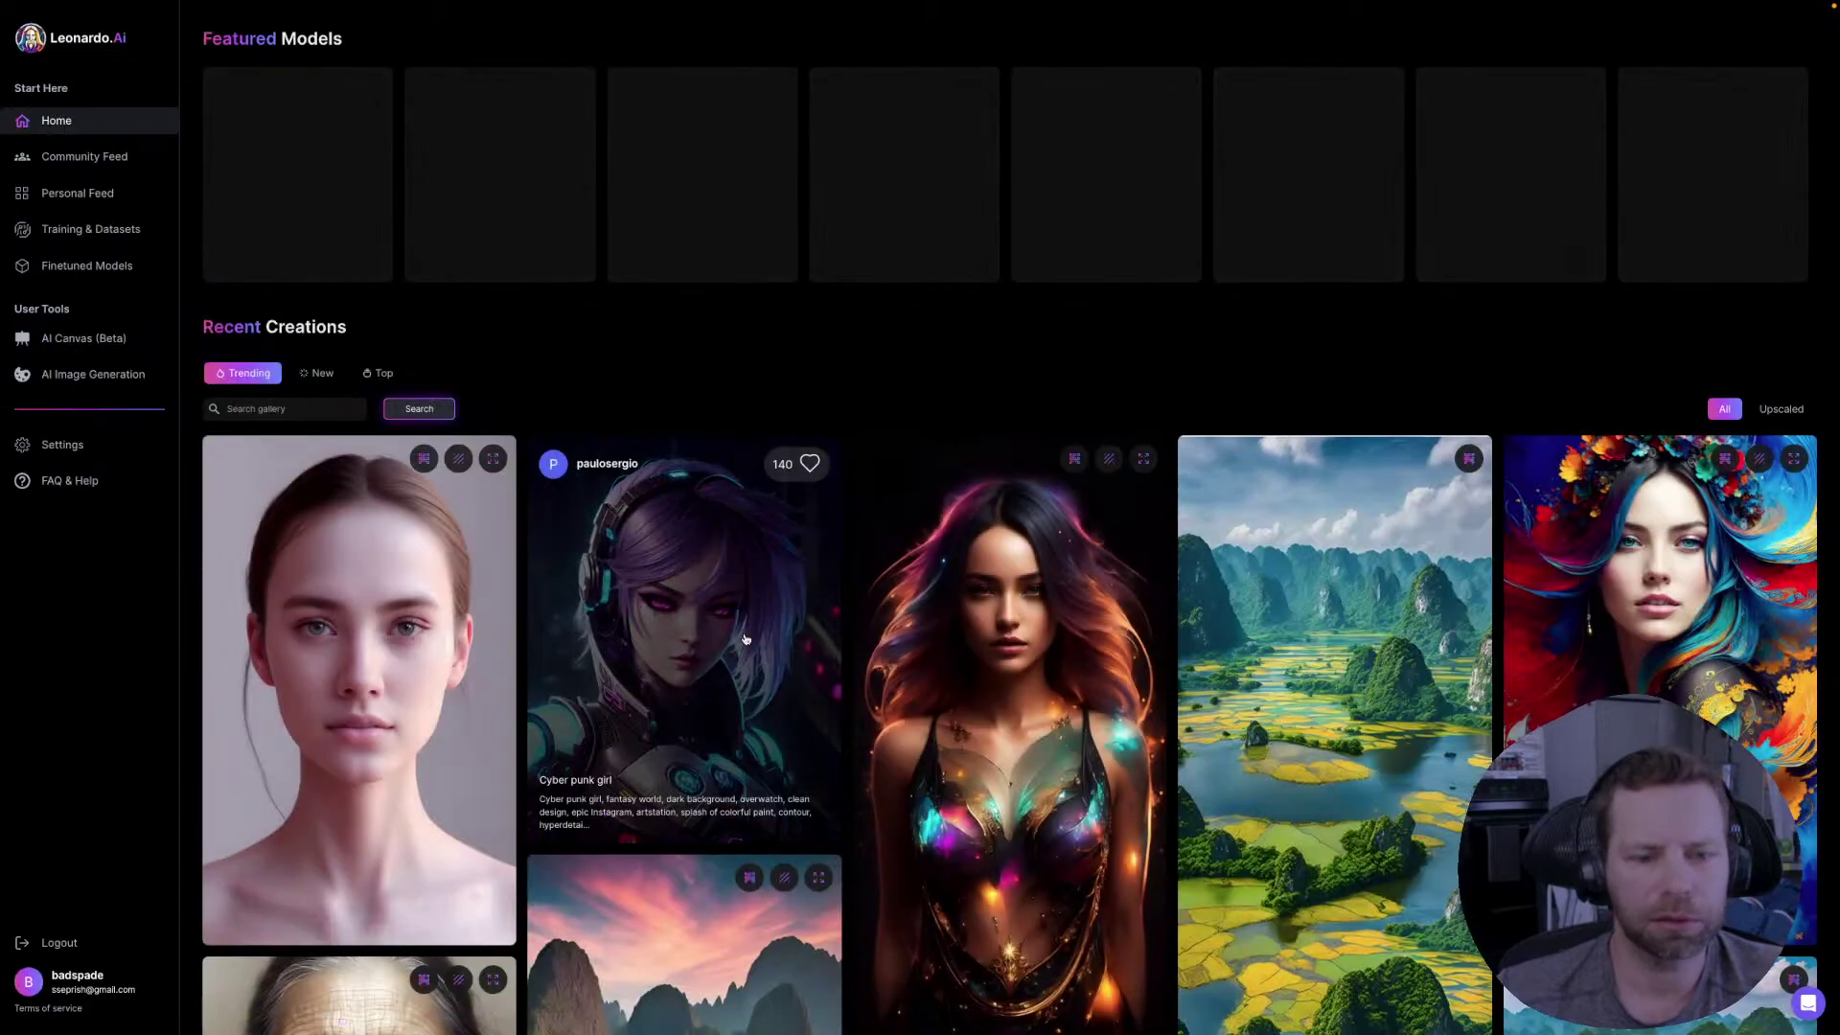
pyautogui.scroll(-4, 1011, 736)
pyautogui.scroll(4, 734, 642)
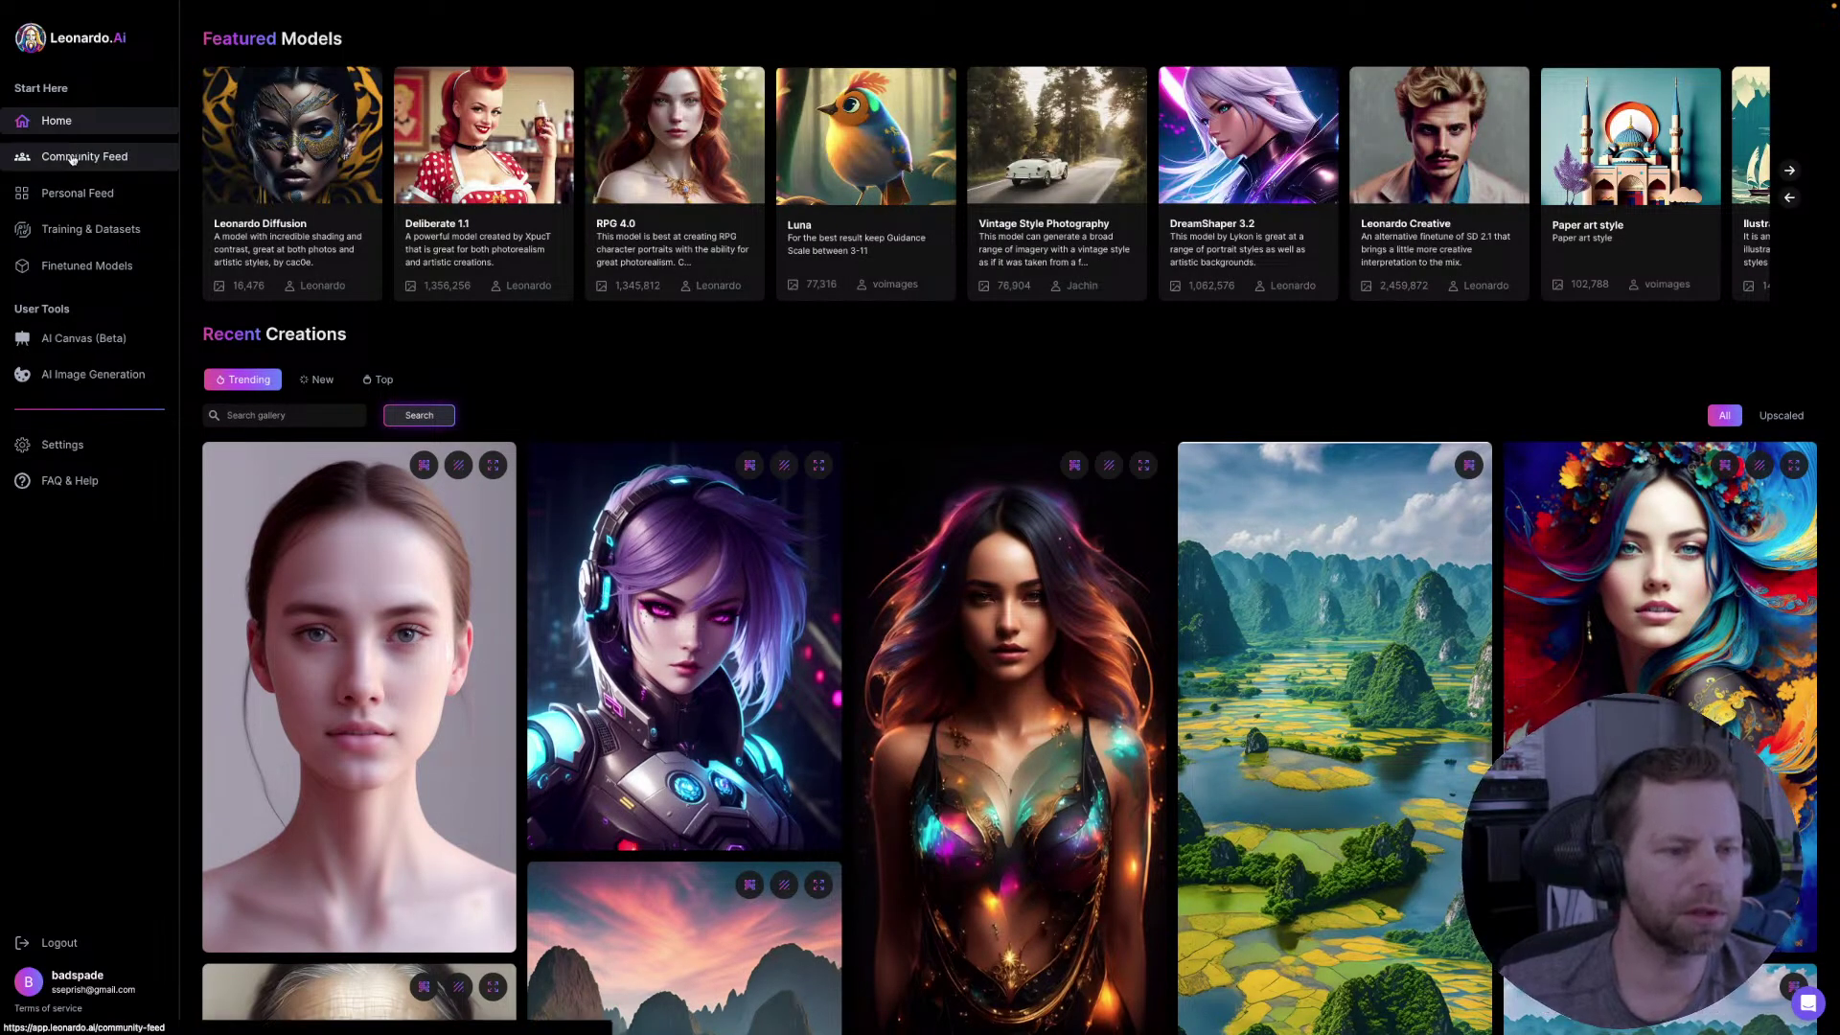
pyautogui.click(60, 160)
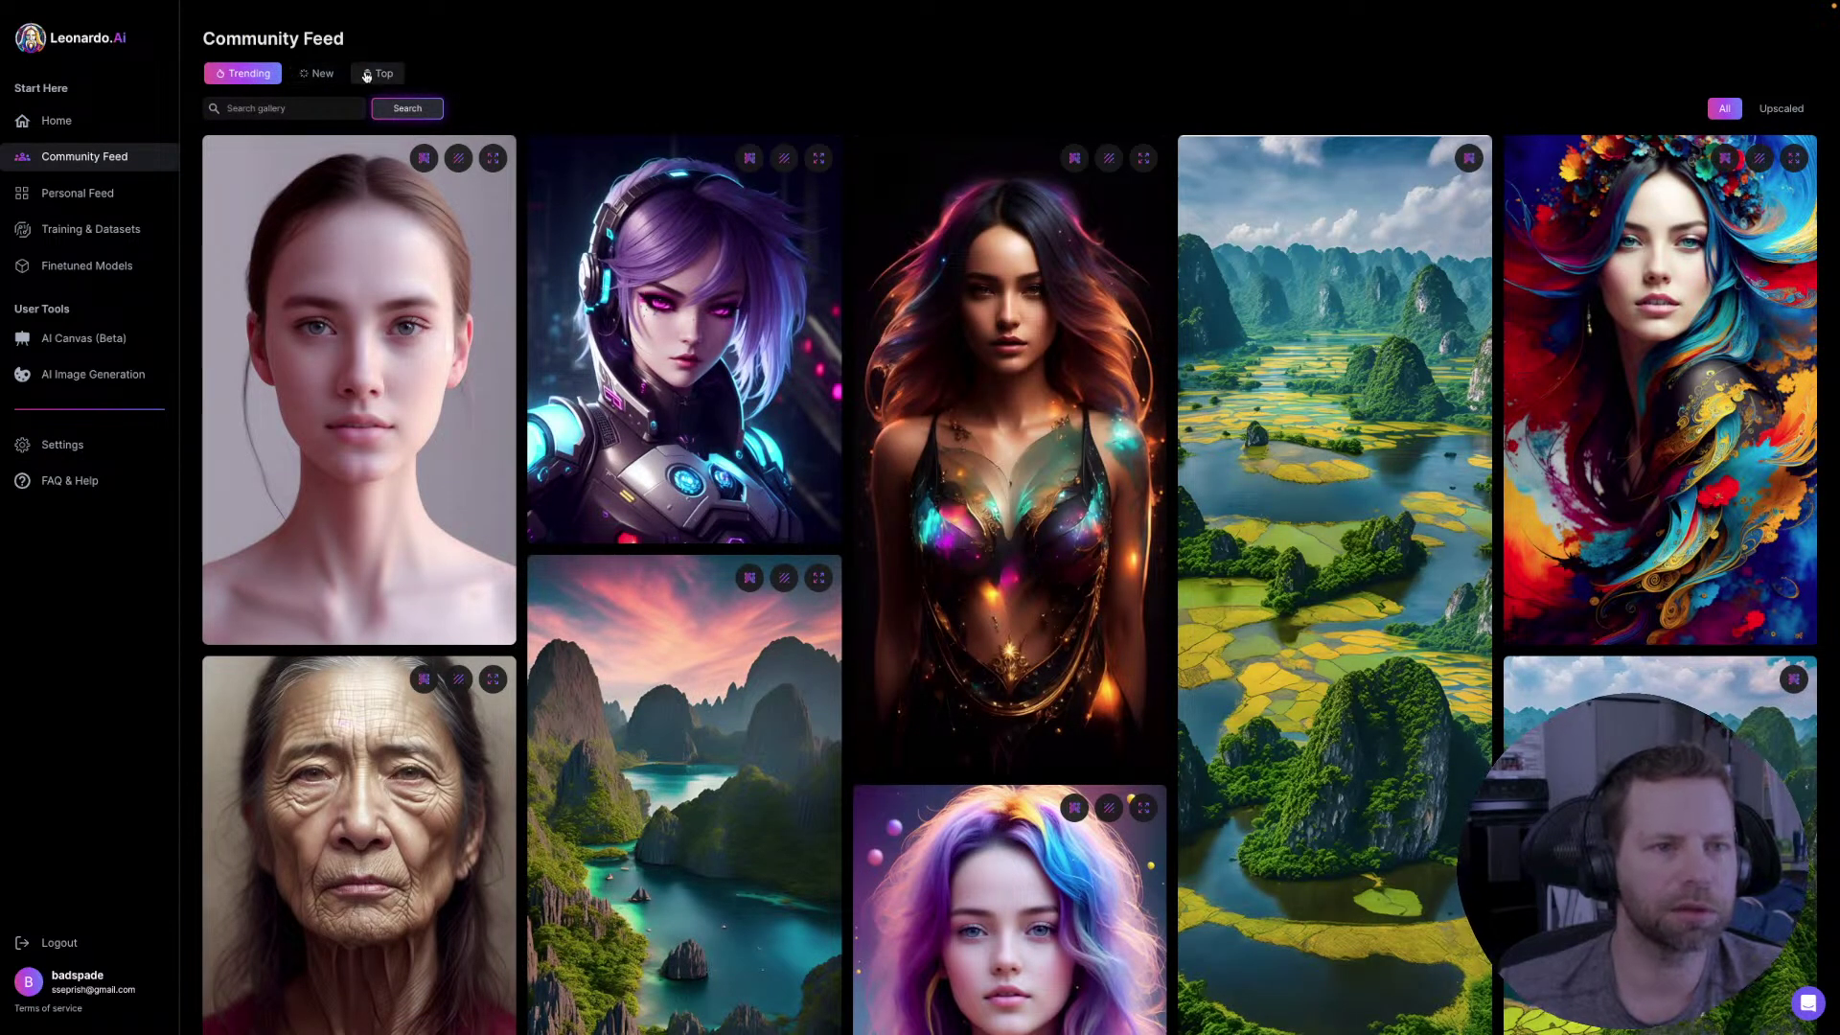
pyautogui.click(370, 74)
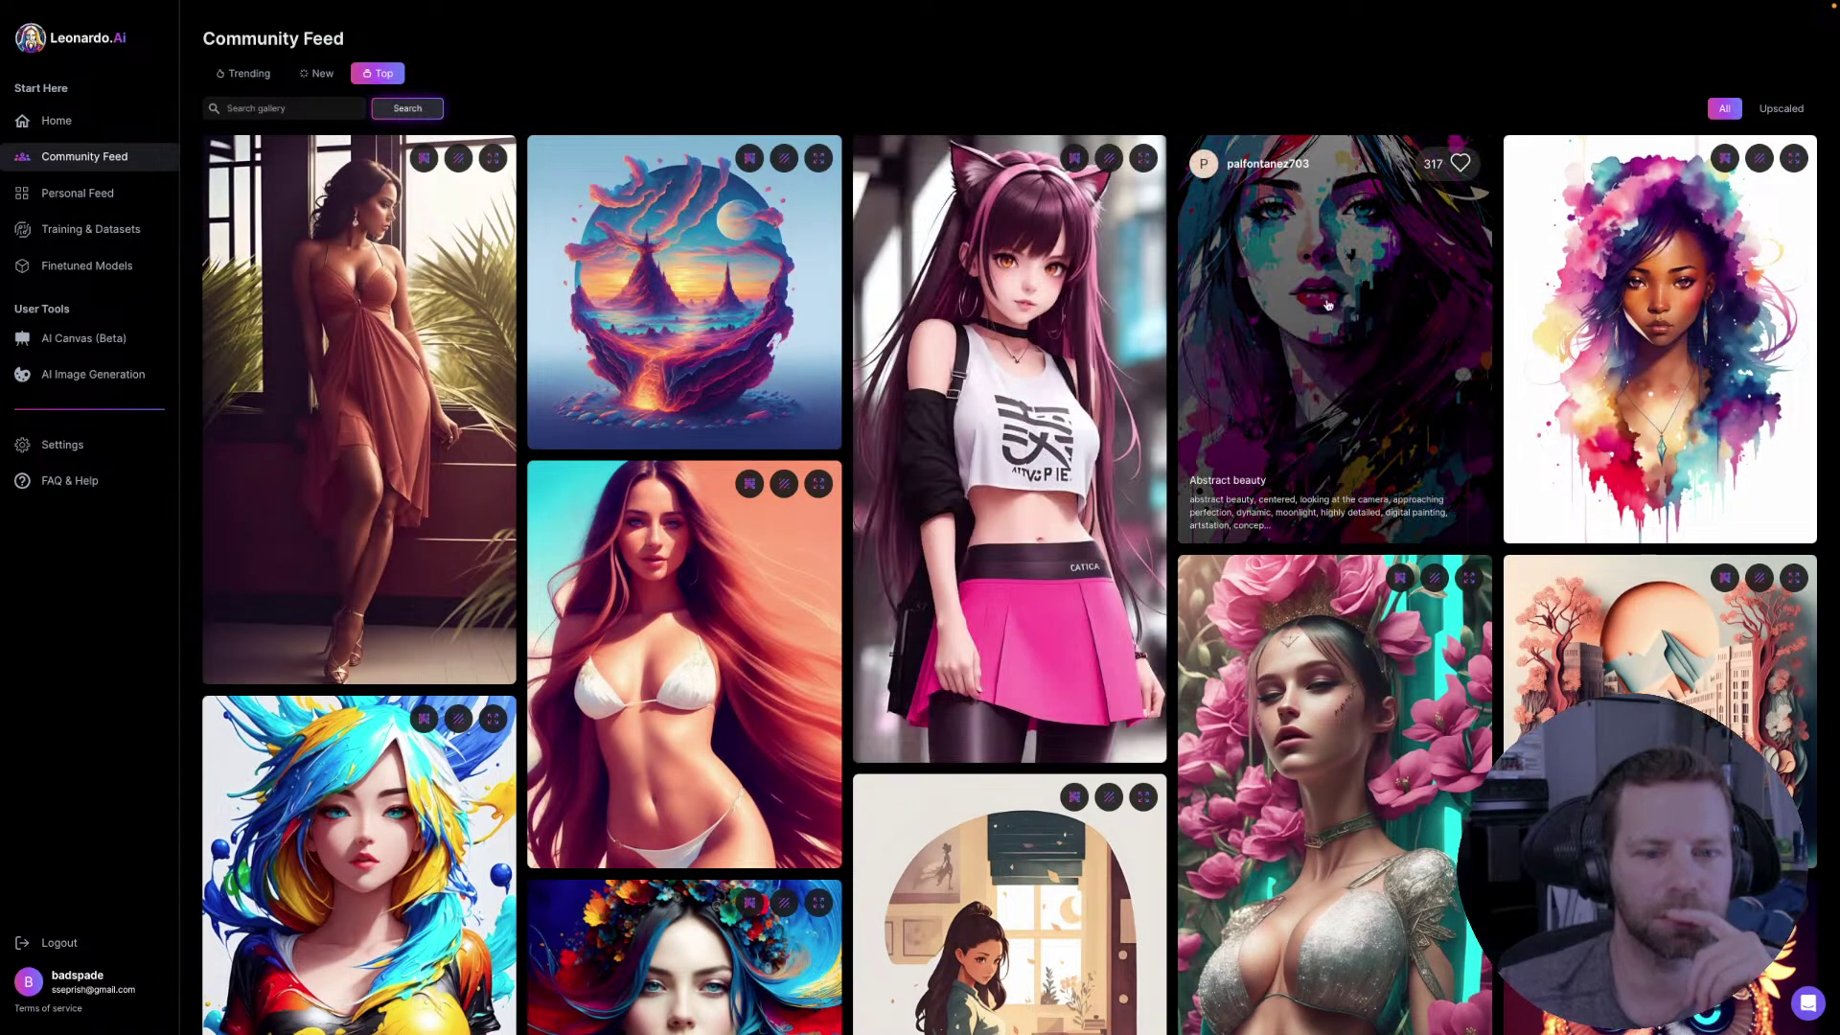
pyautogui.scroll(-5, 1309, 395)
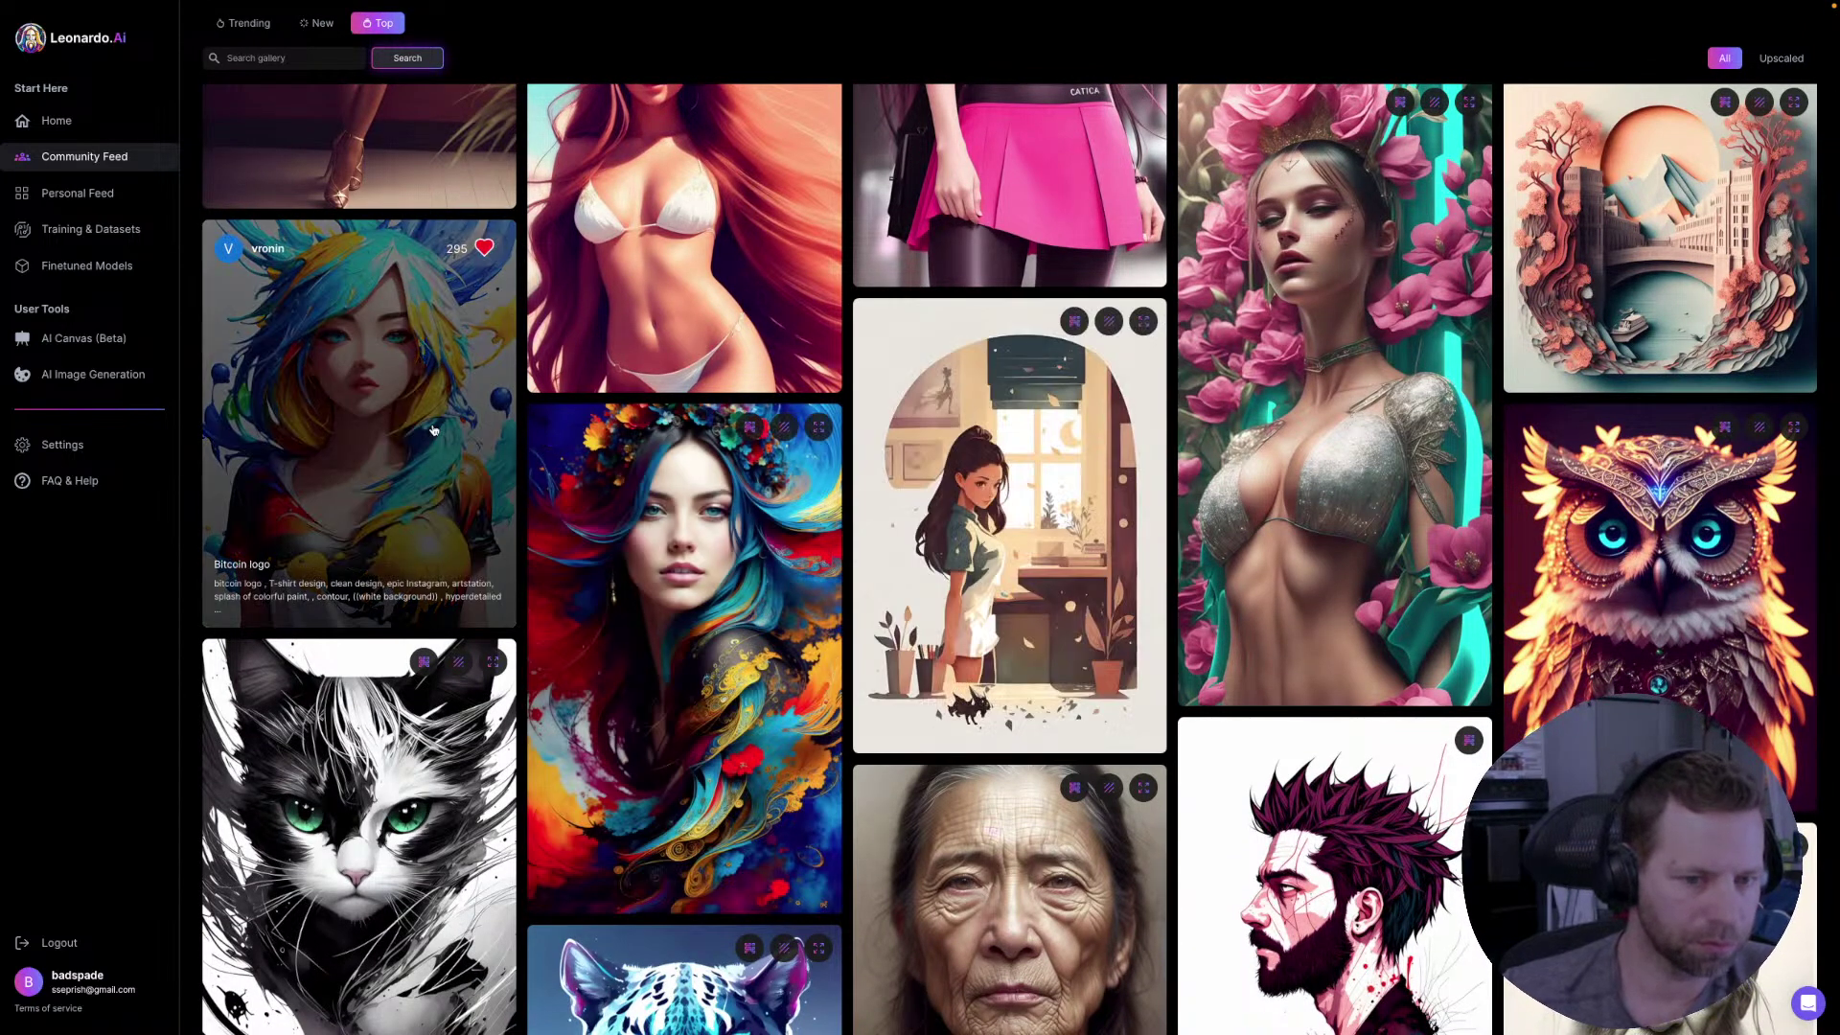
# - Remix the Bitcoin logo creation and generate two 640 × 832 DreamShaper 3.2 images with its prompt, negative prompt and Prompt Magic
pyautogui.click(381, 410)
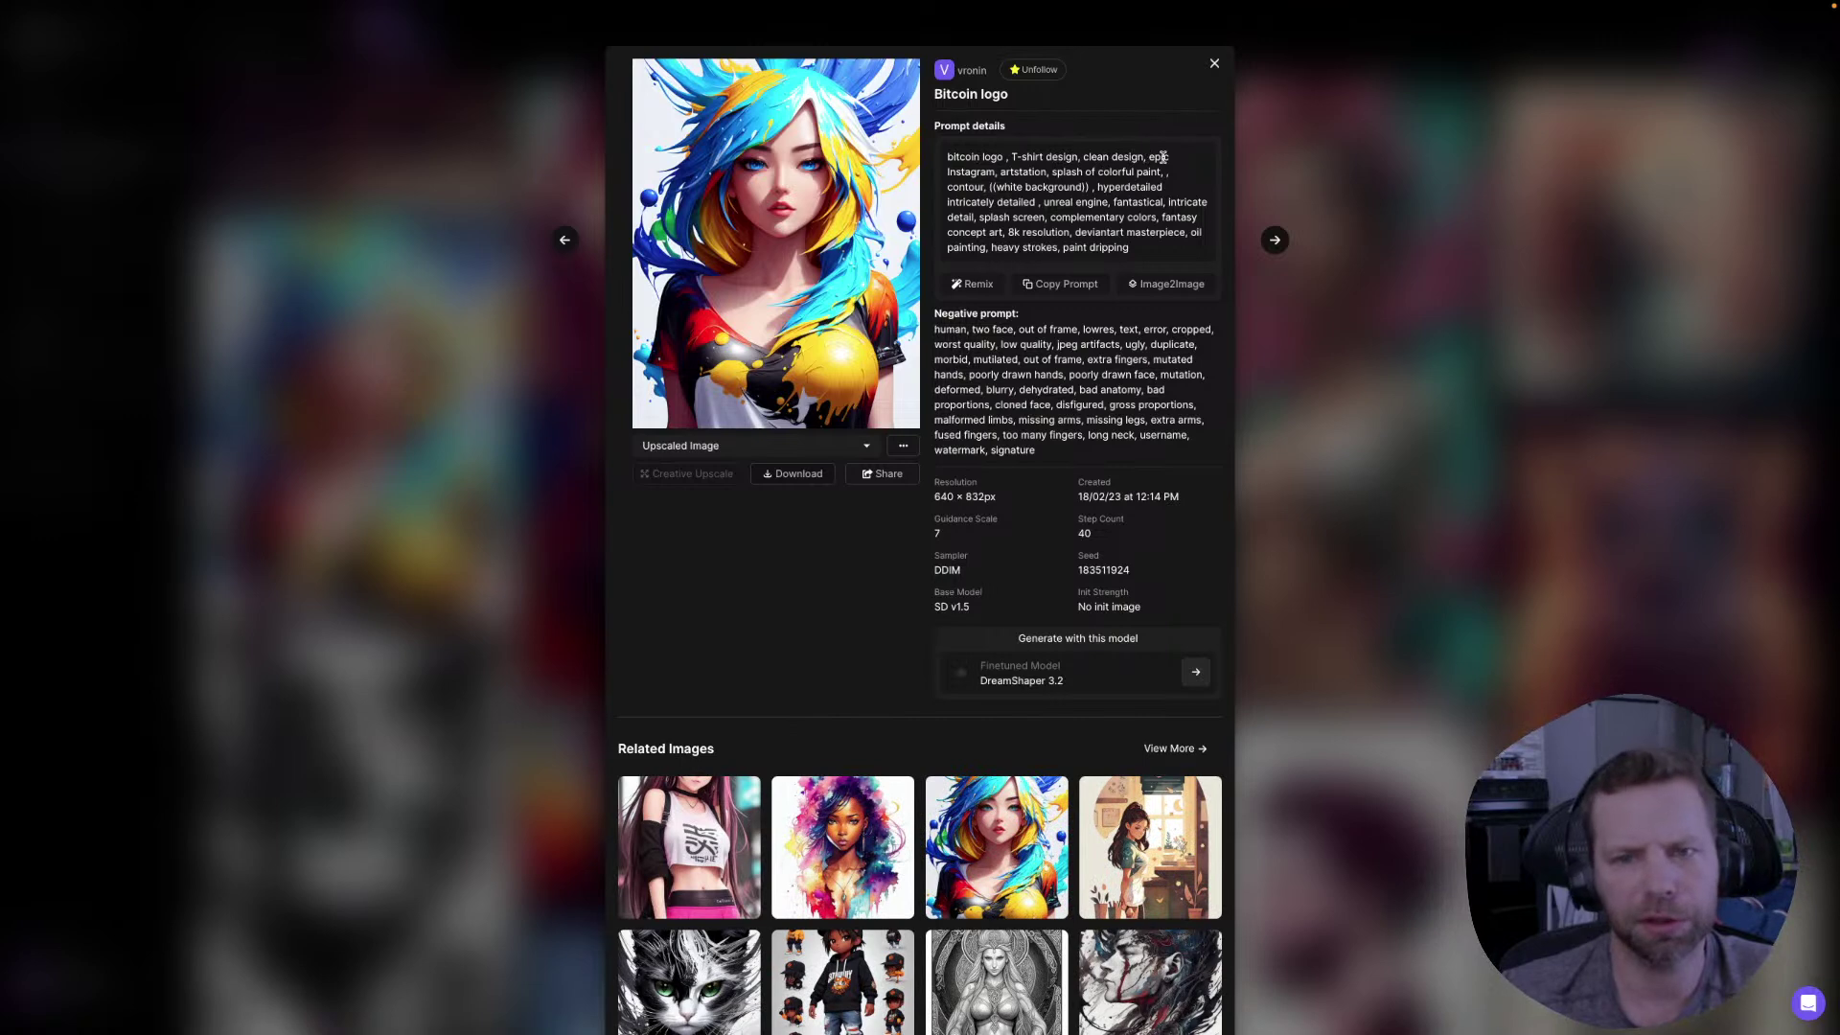
pyautogui.click(801, 266)
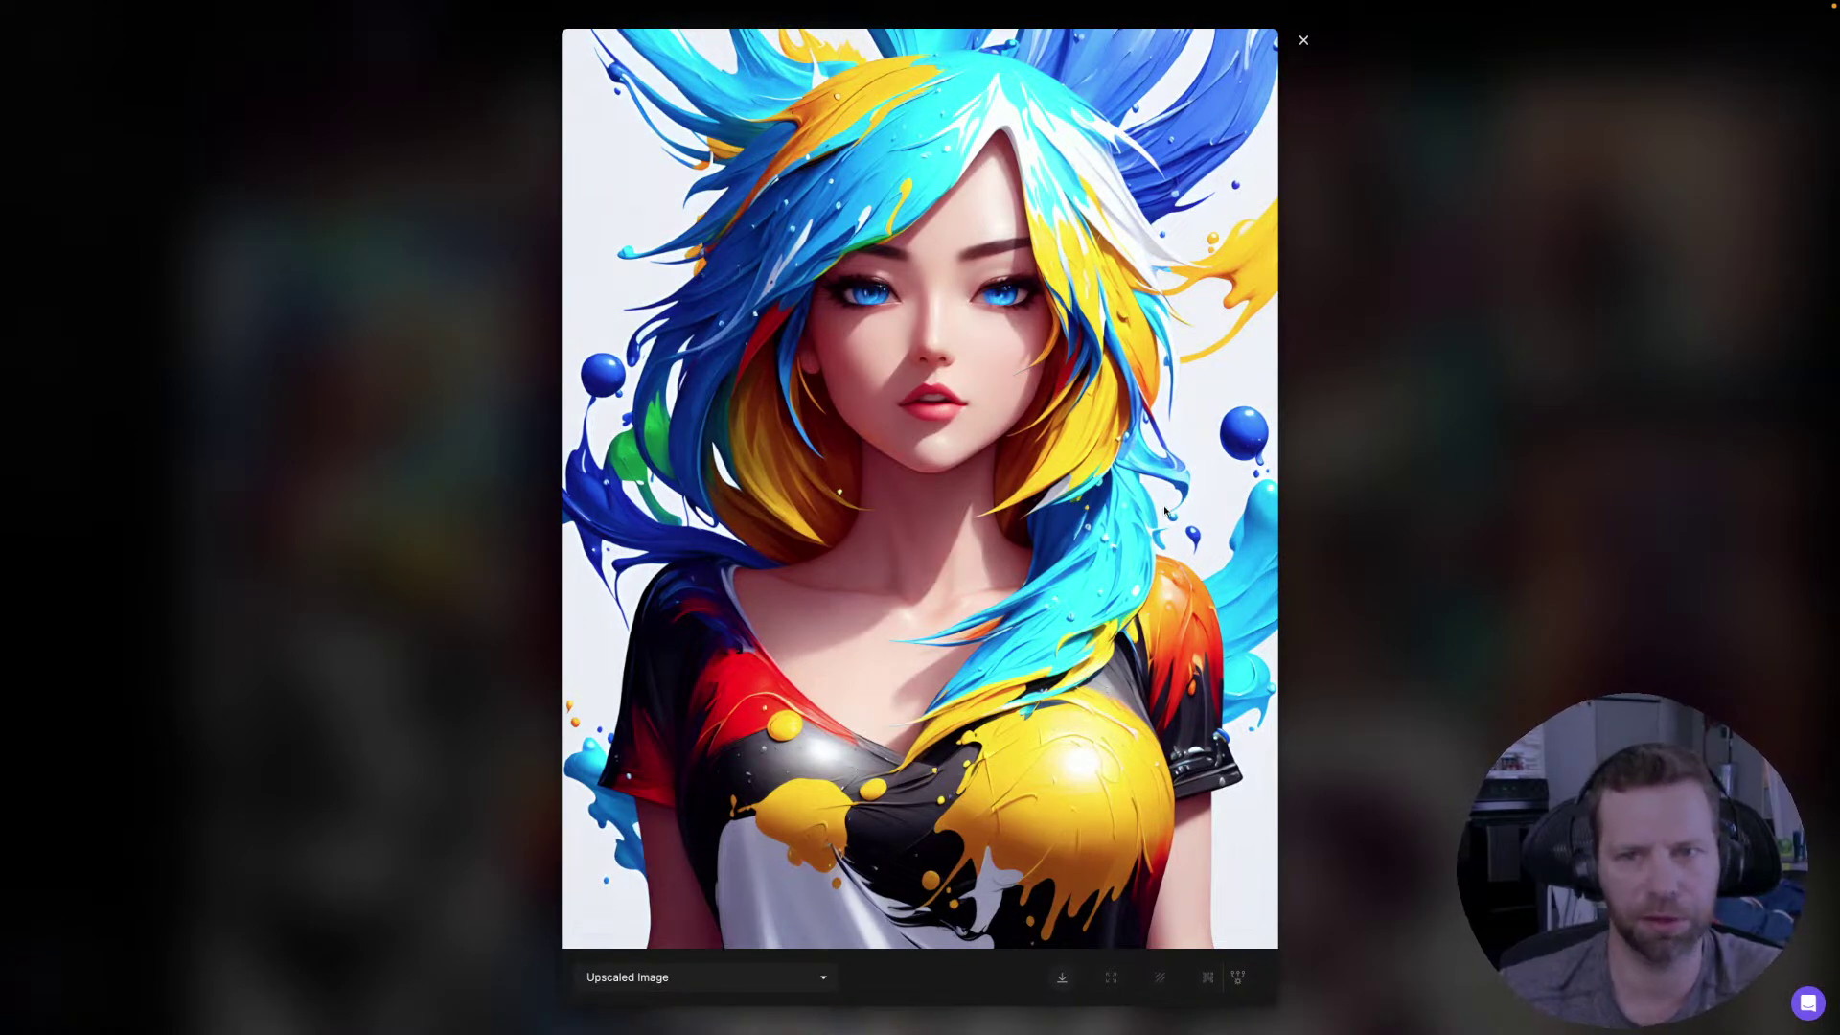
pyautogui.click(1303, 43)
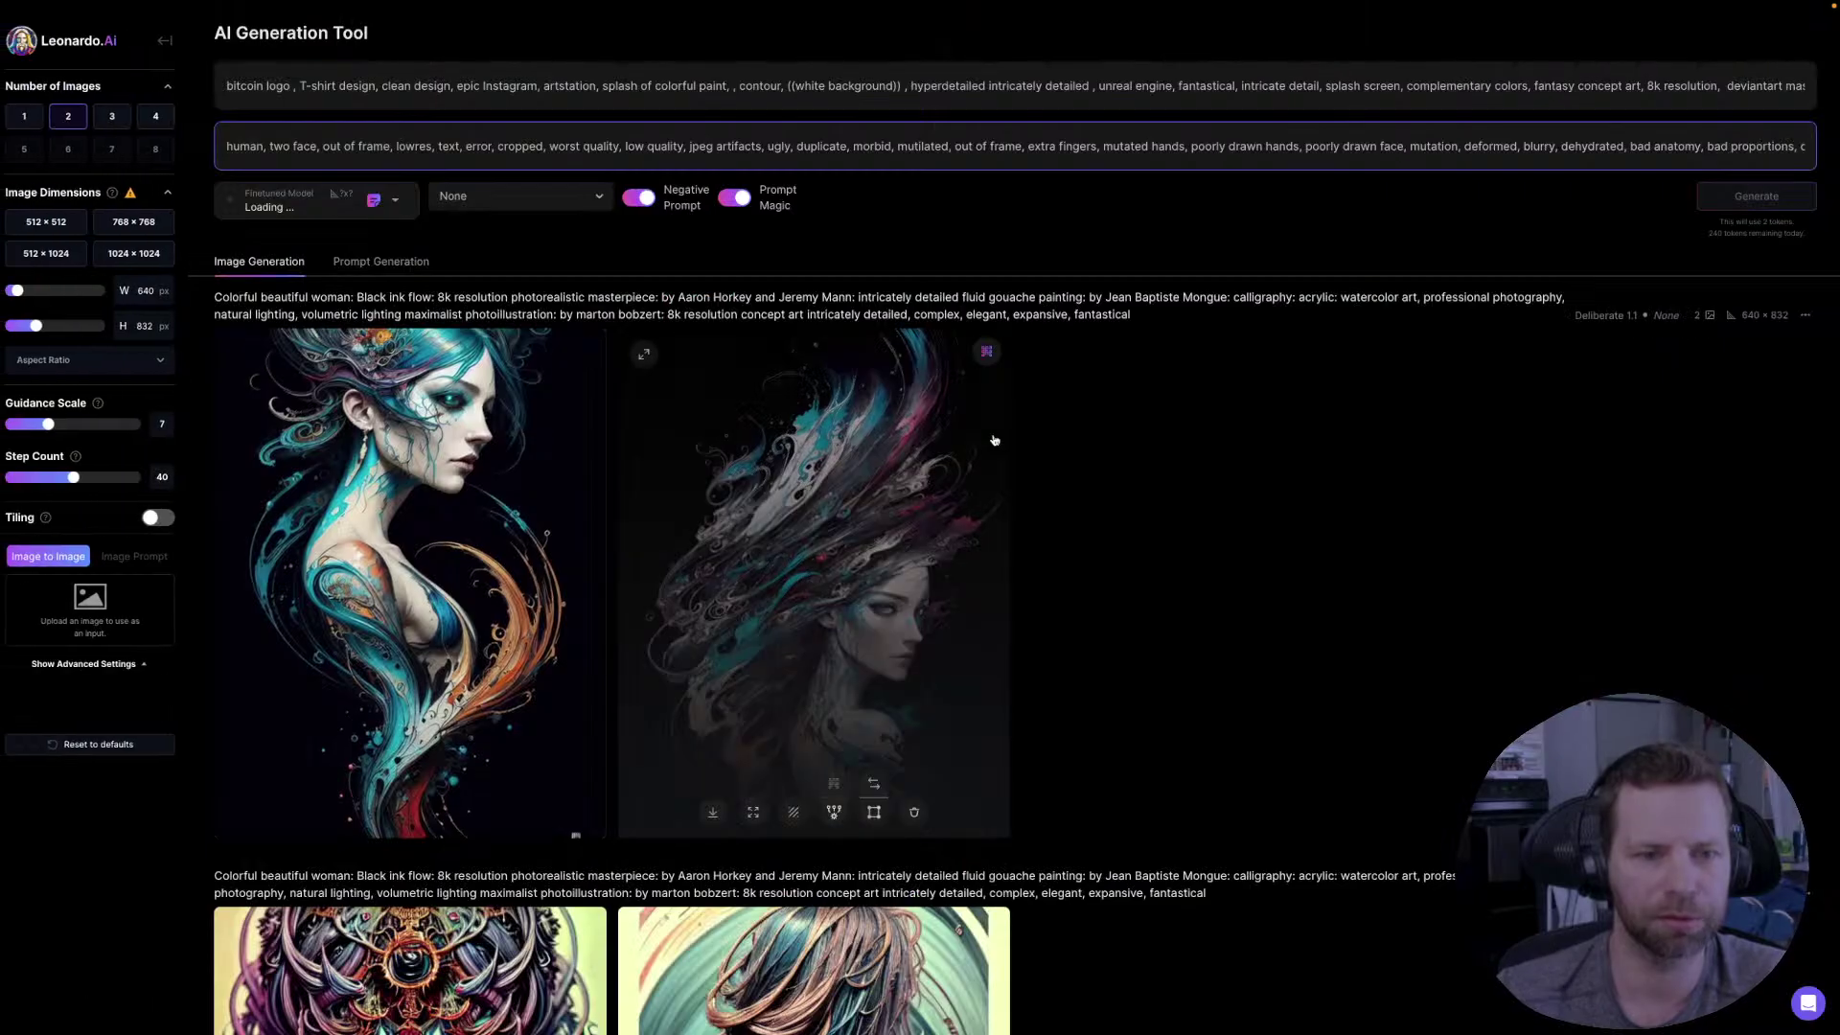
pyautogui.click(1779, 204)
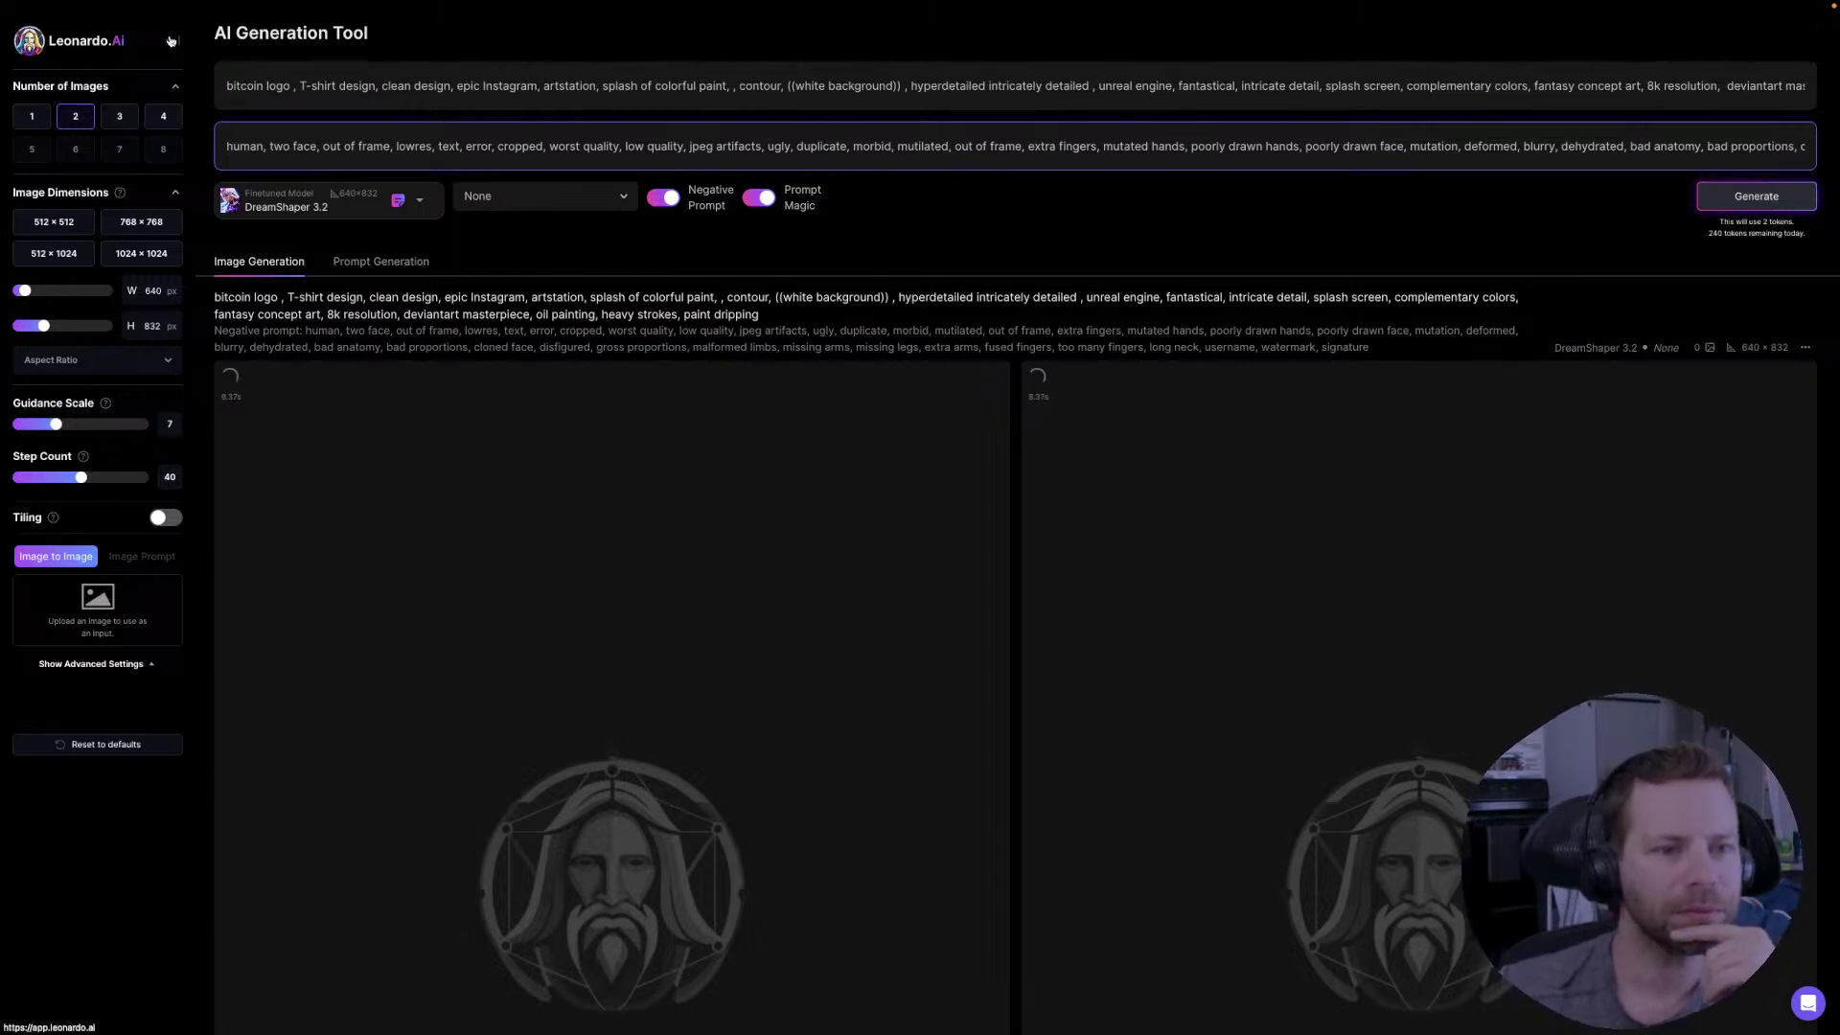
# - Return to the home page, open the Bitcoin logo creation from the Top creations and enlarge its image
pyautogui.click(88, 40)
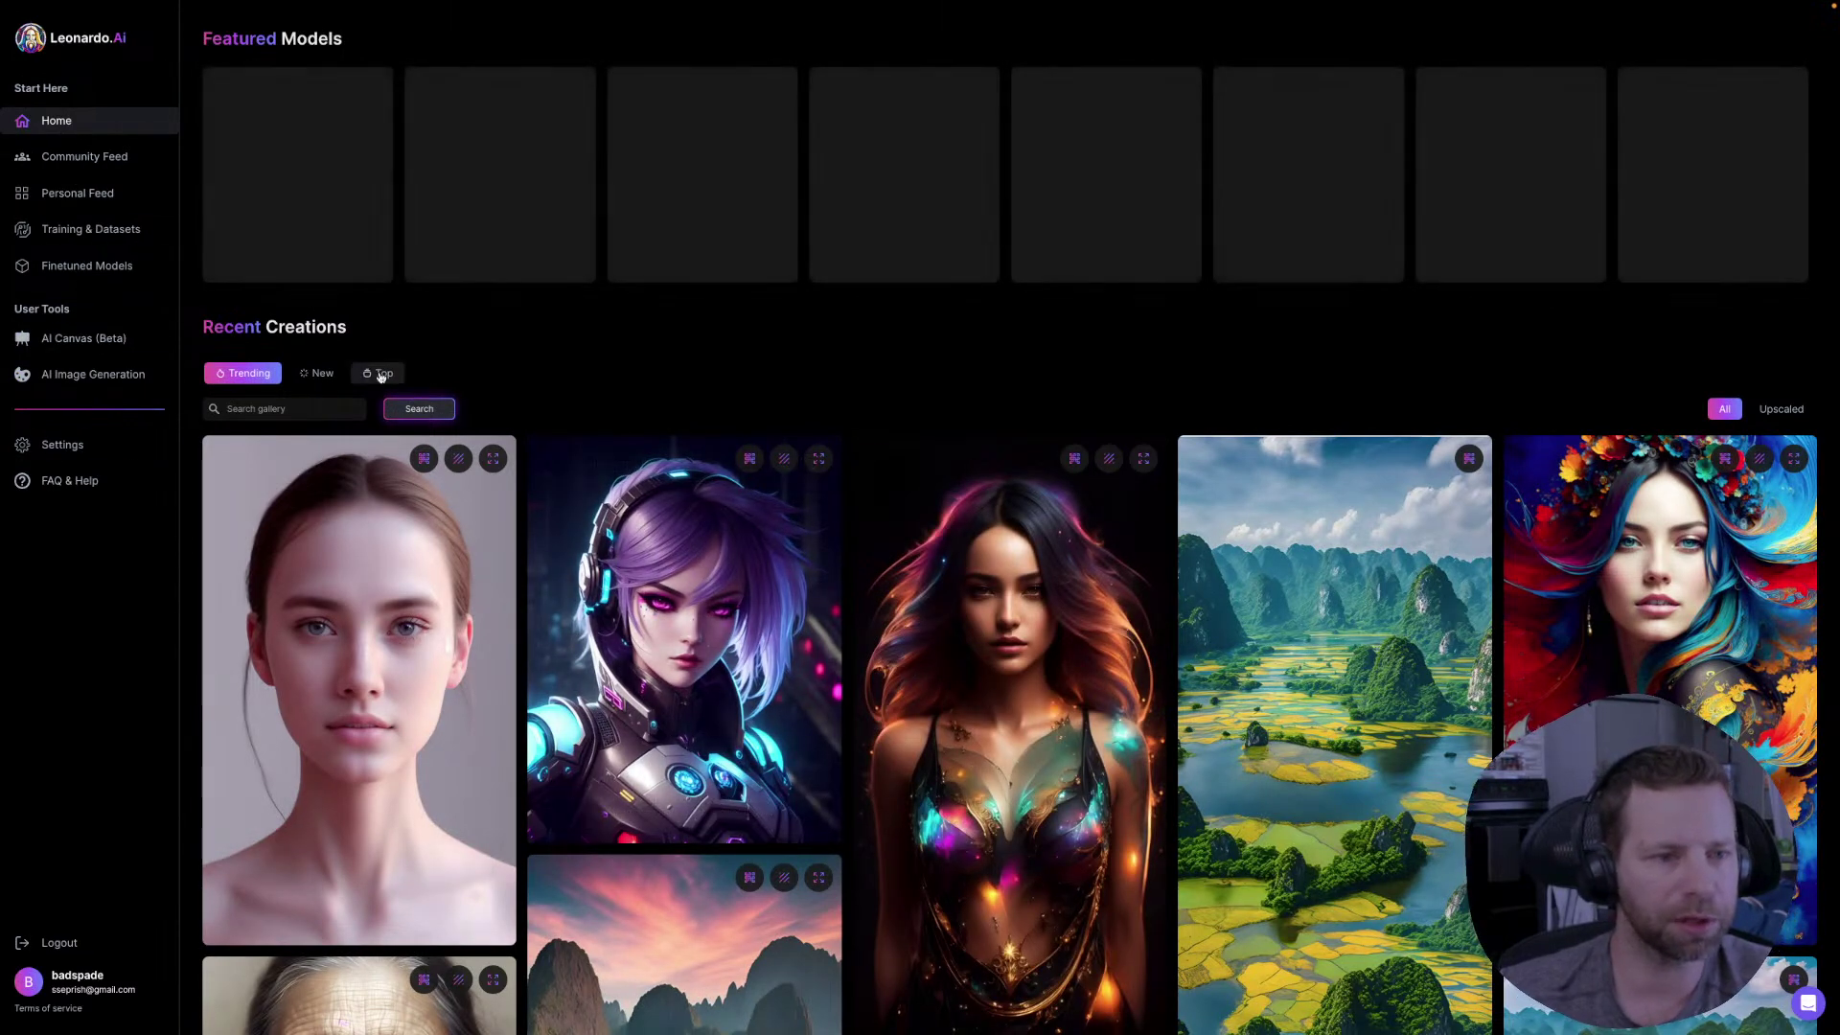
pyautogui.click(378, 373)
pyautogui.scroll(-2, 1196, 618)
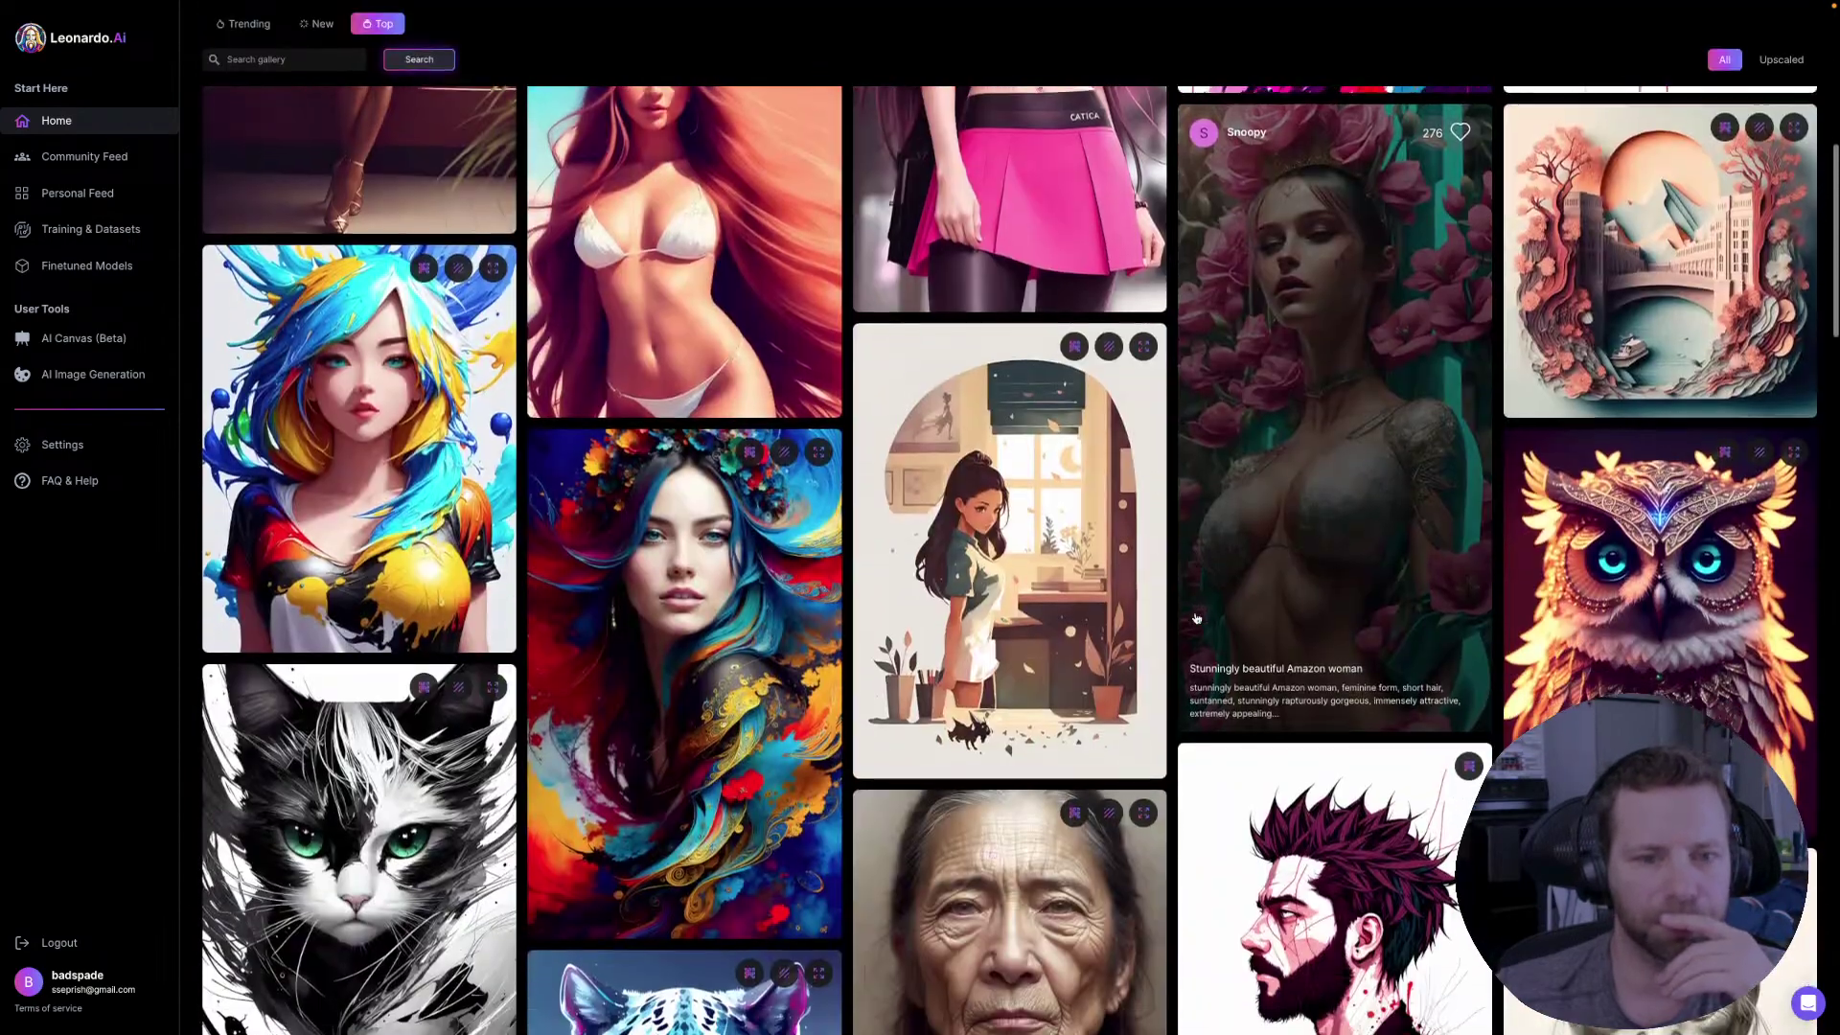
pyautogui.click(370, 469)
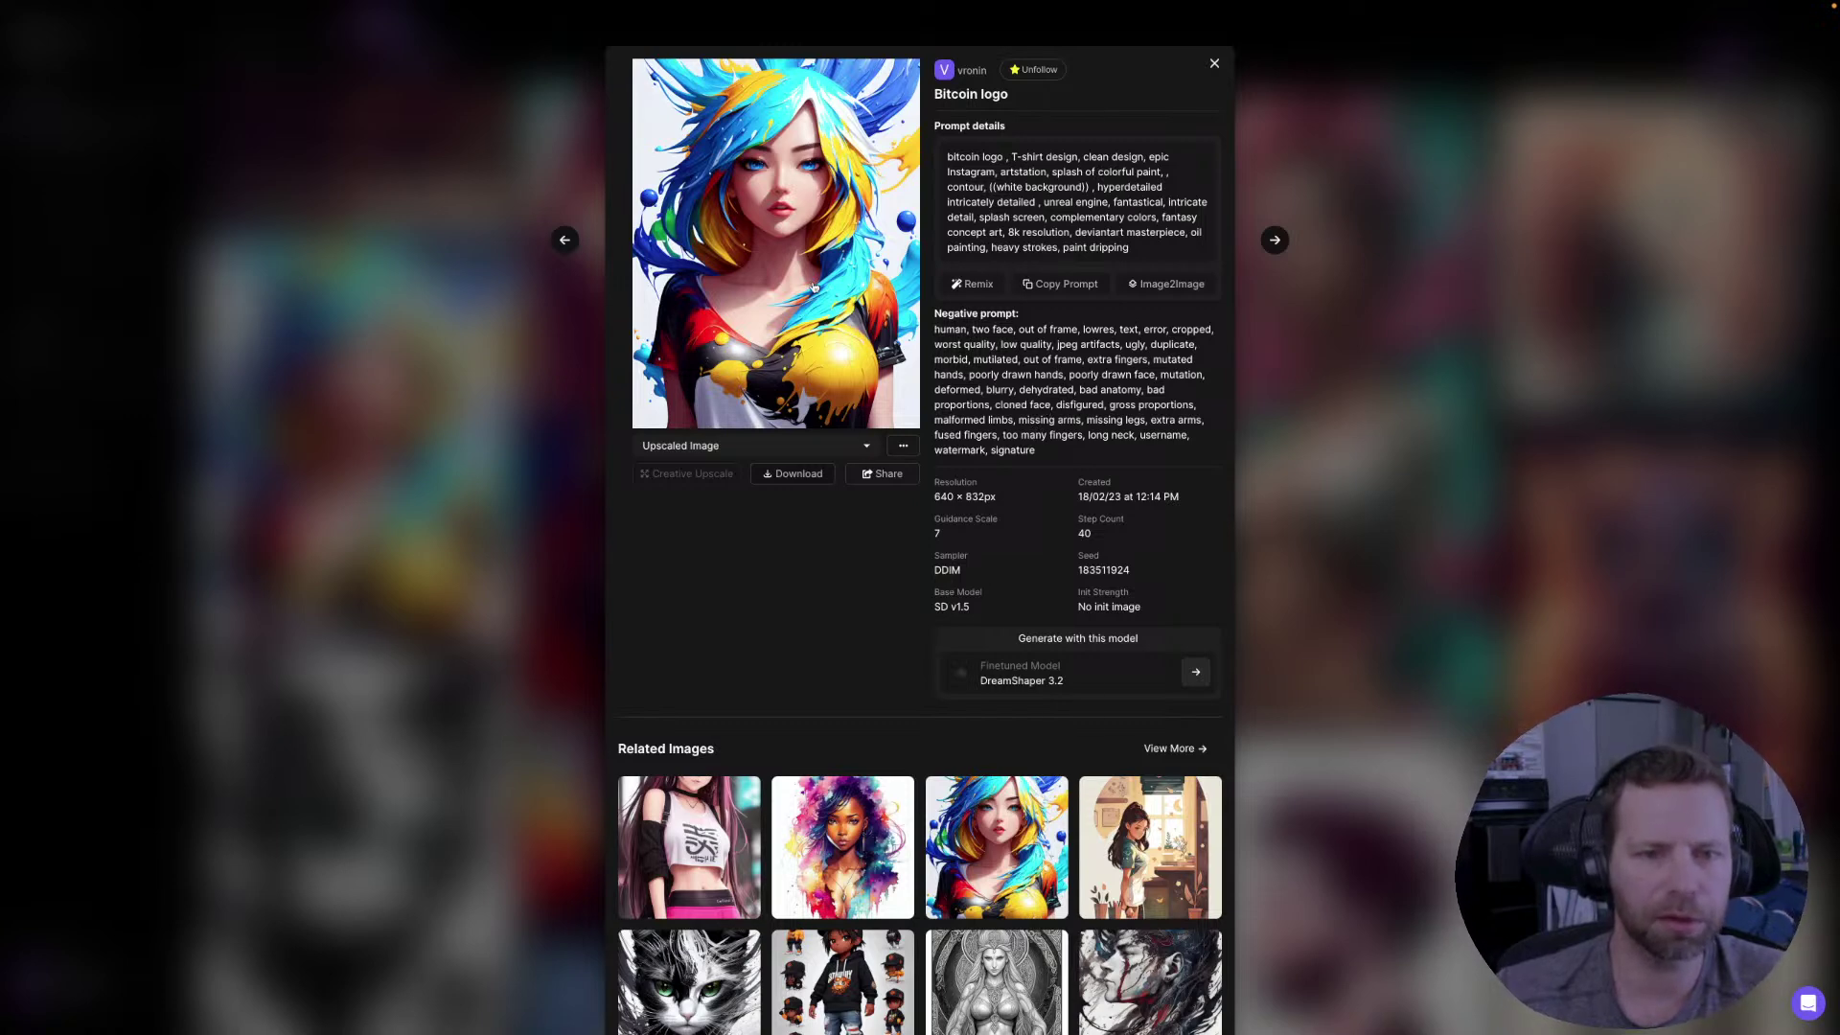
pyautogui.click(817, 323)
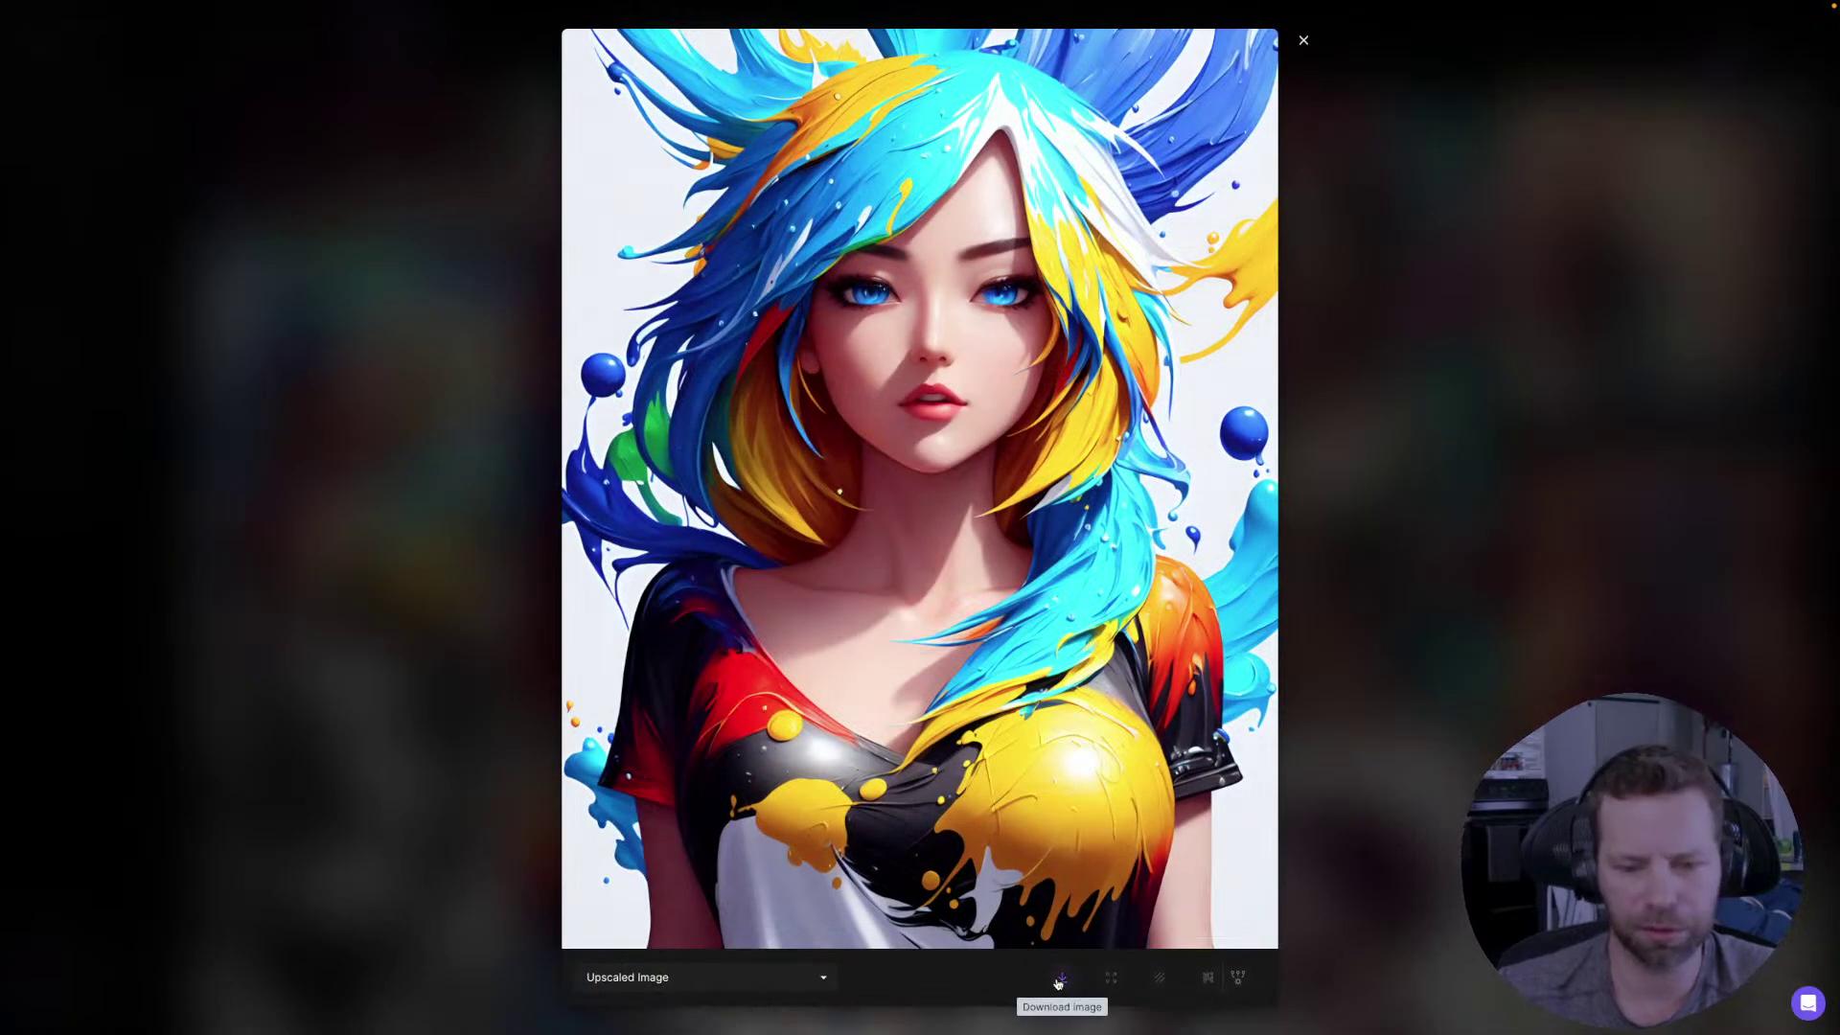
# - Compare the Upscaled Image 2, 3, 4 and 5 versions of the enlarged creation, ending back on Upscaled Image 4
pyautogui.click(826, 982)
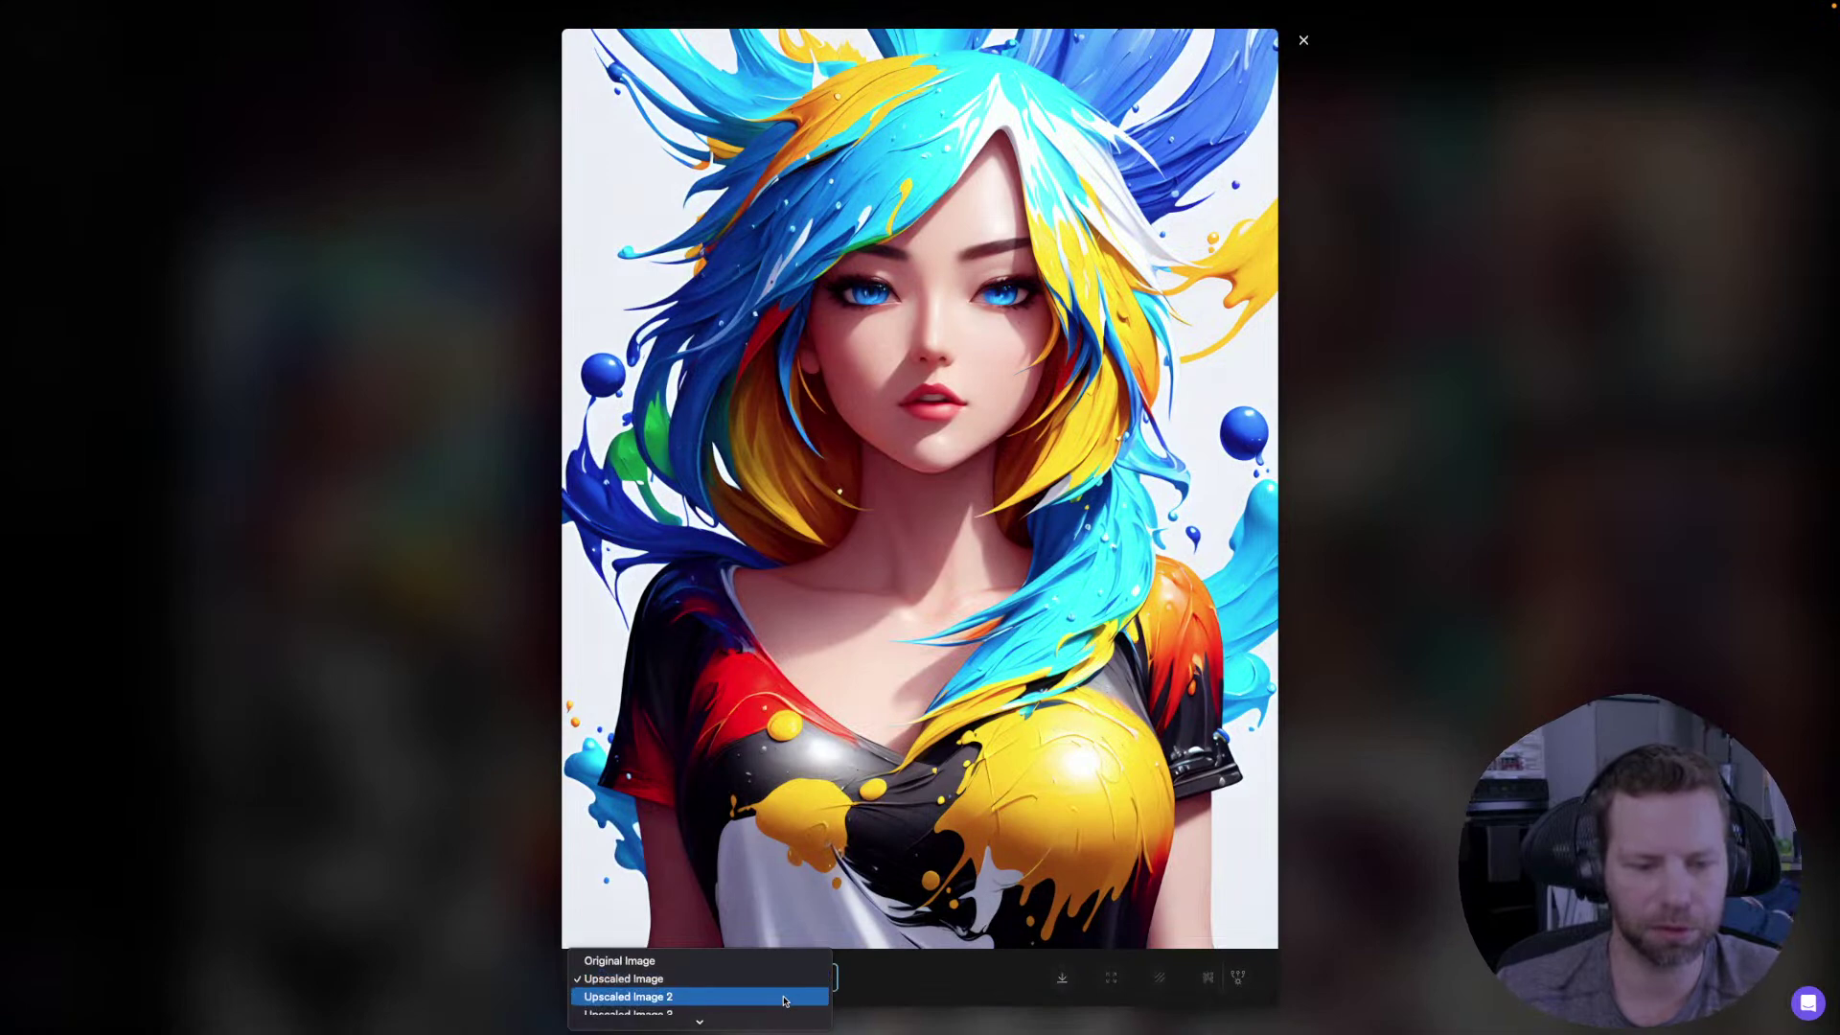
pyautogui.click(783, 999)
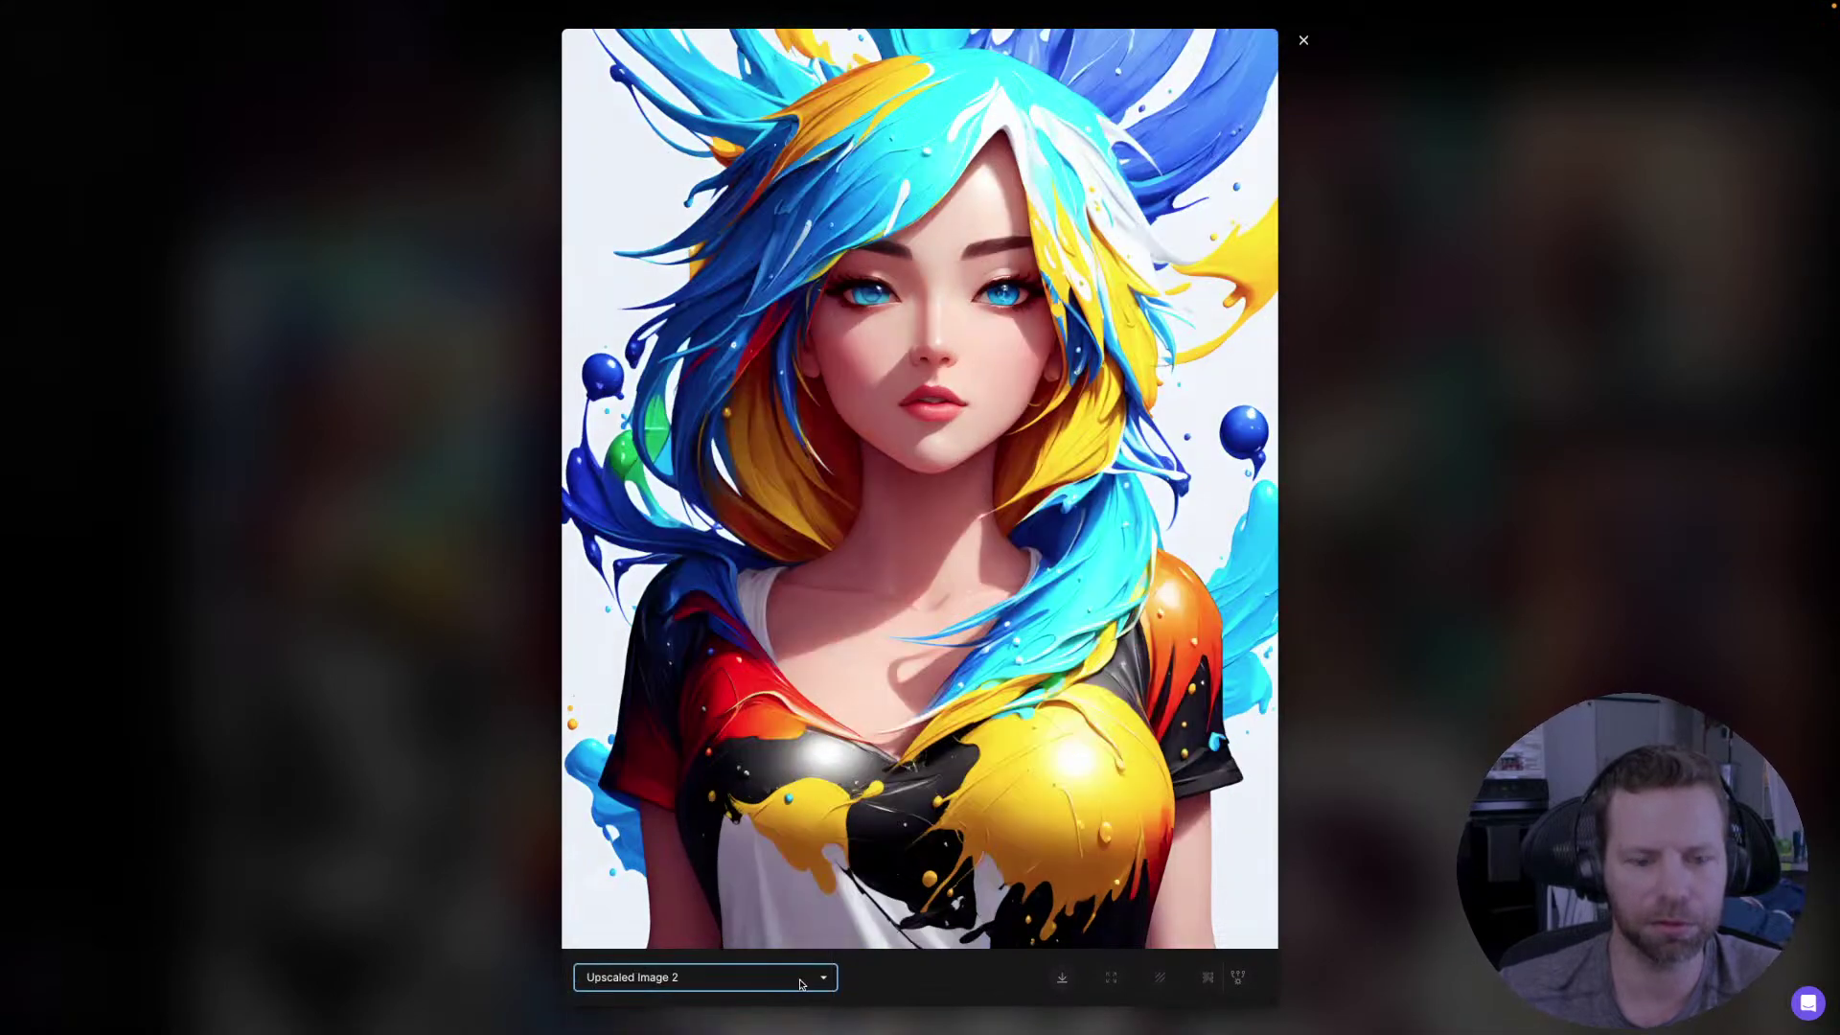
pyautogui.click(800, 984)
pyautogui.click(776, 997)
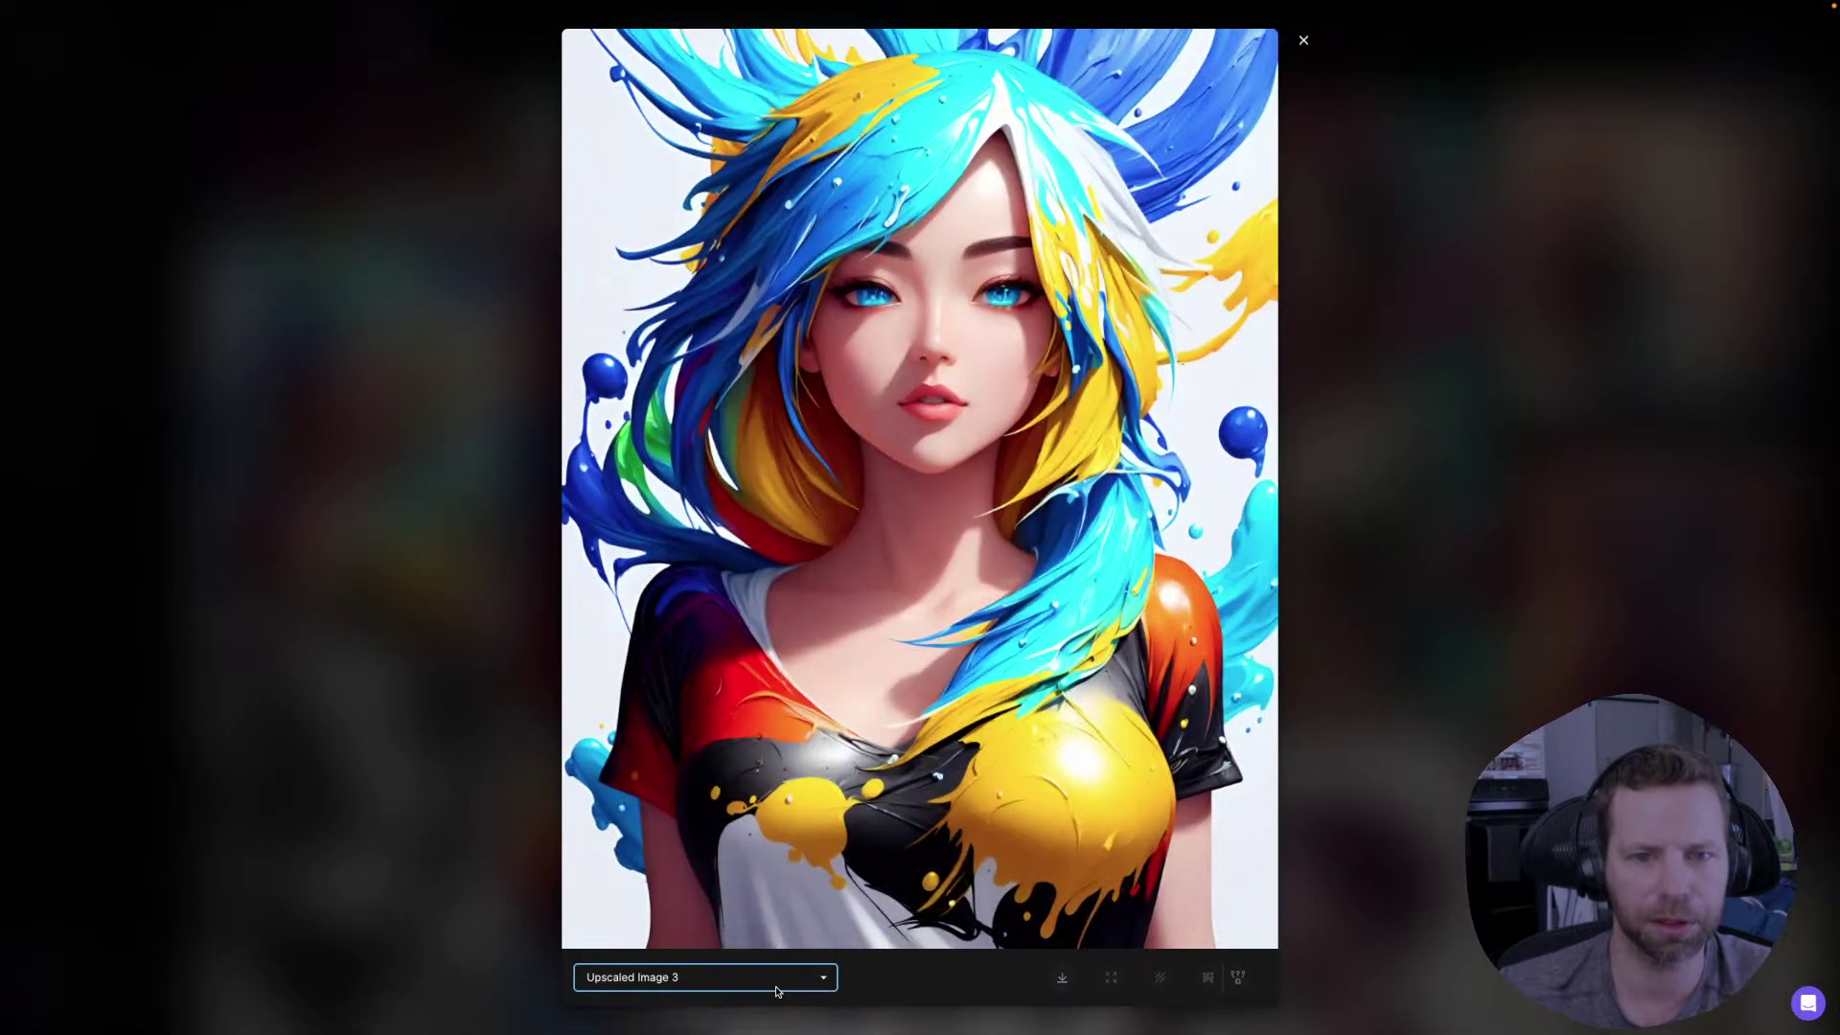
pyautogui.click(783, 984)
pyautogui.click(771, 997)
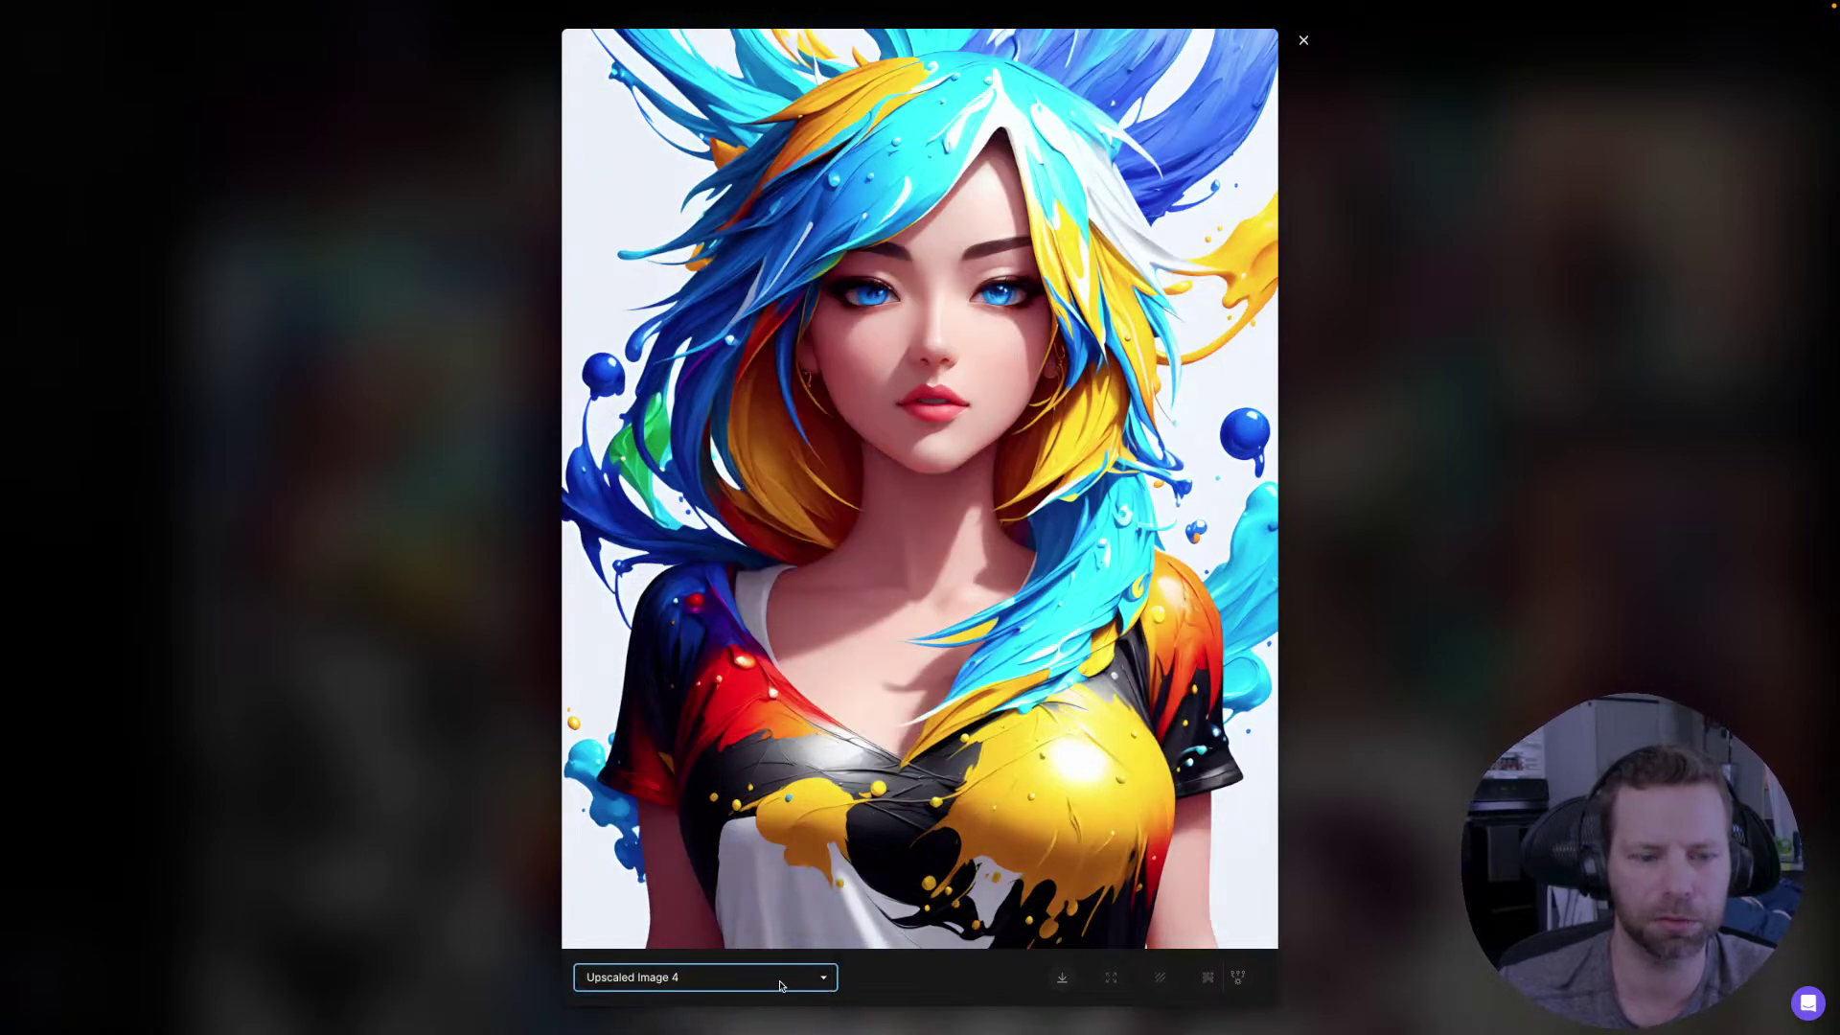
pyautogui.click(778, 990)
pyautogui.click(778, 997)
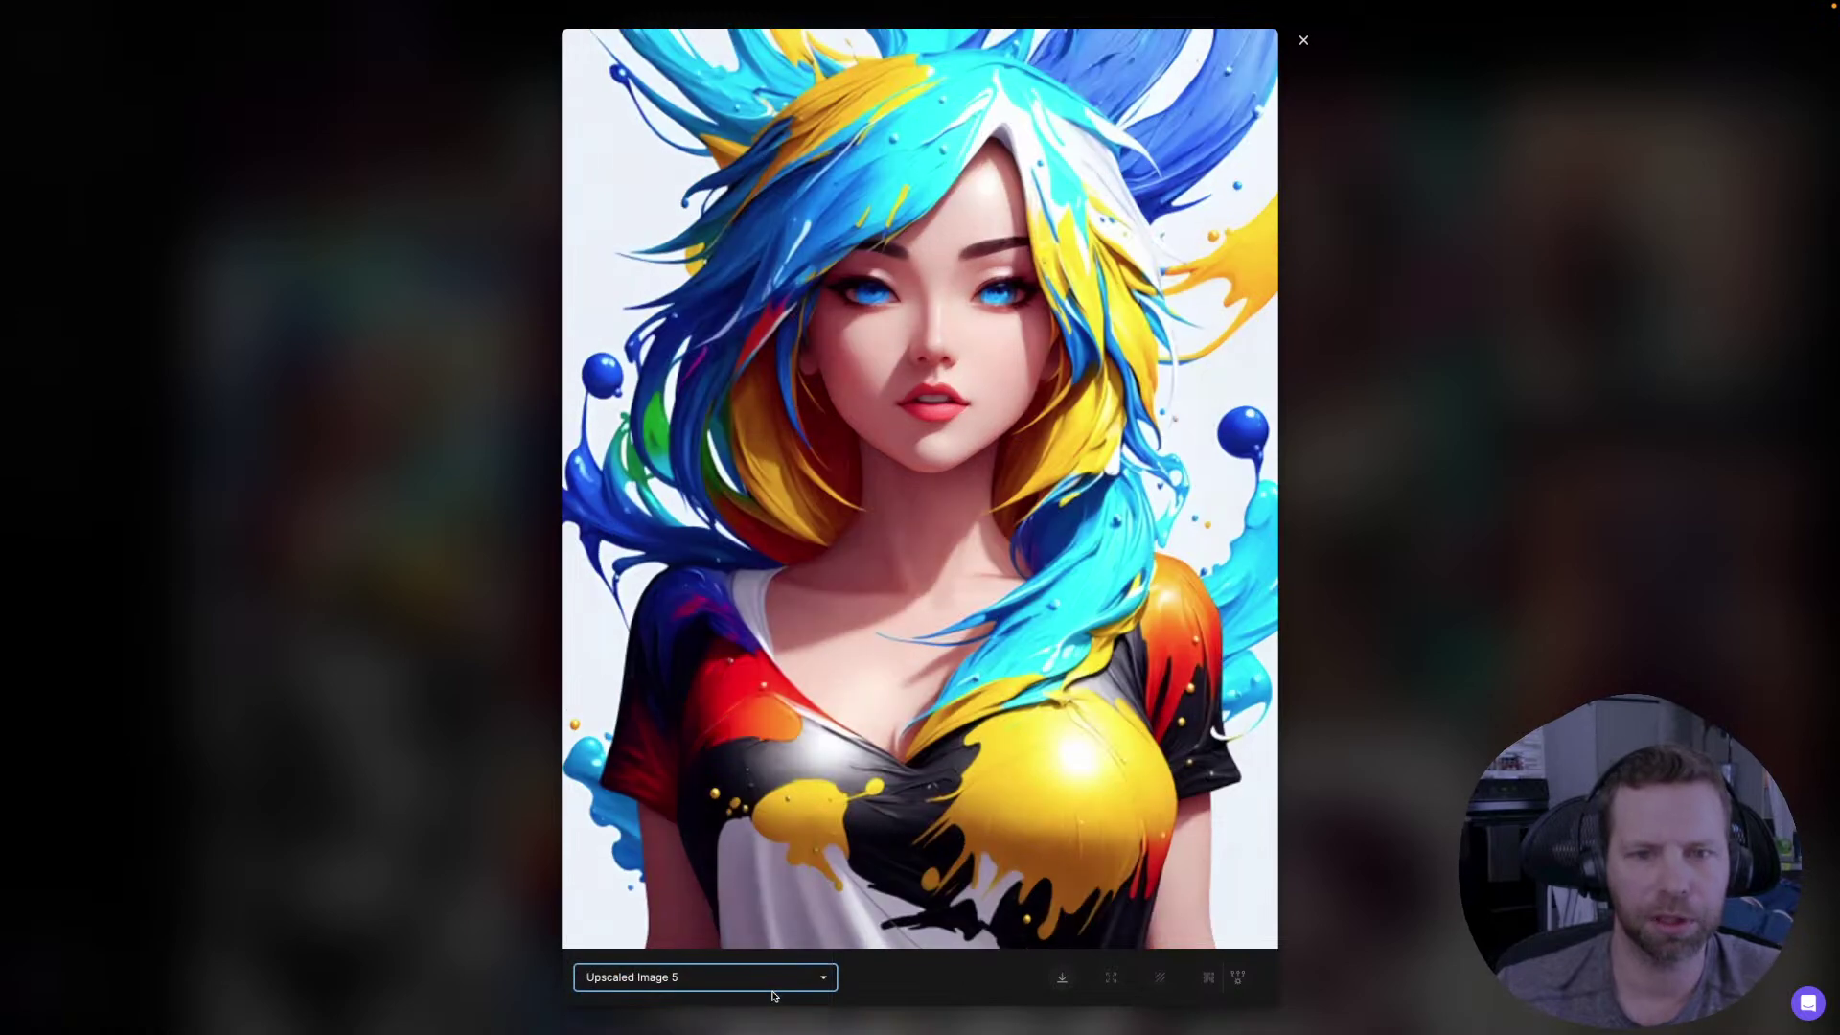
pyautogui.click(774, 986)
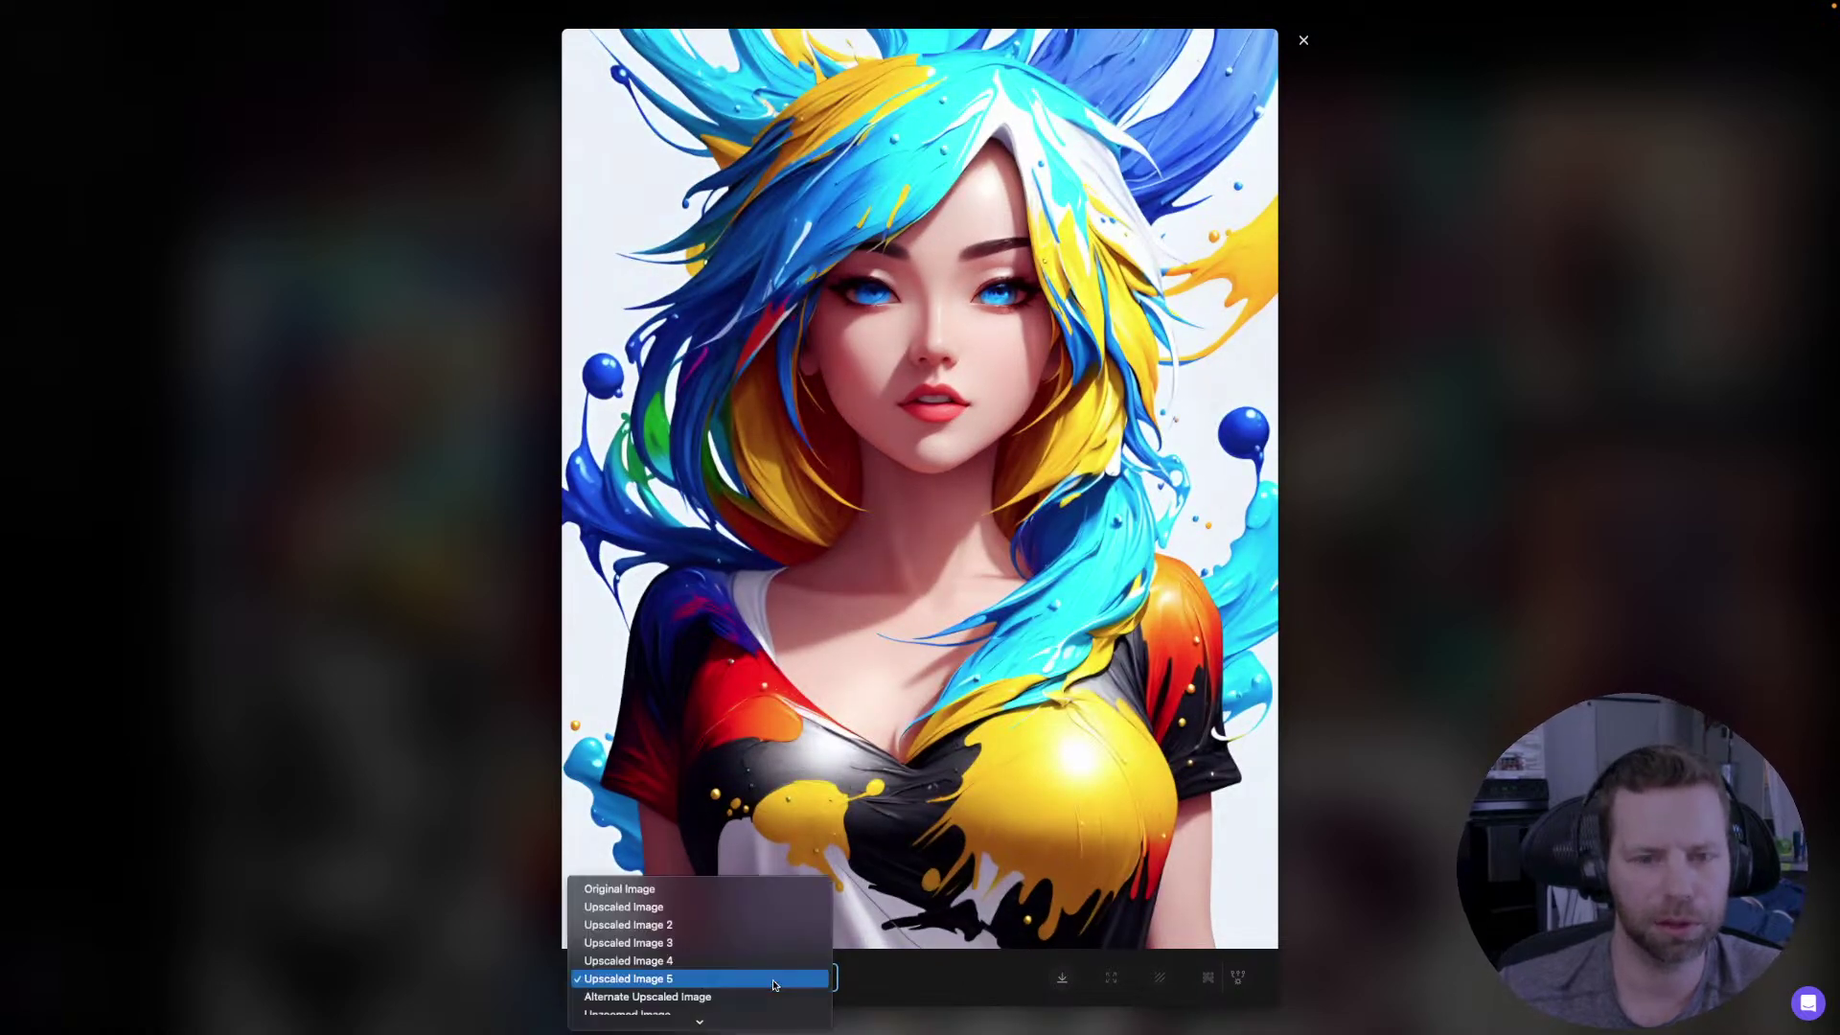
pyautogui.click(775, 964)
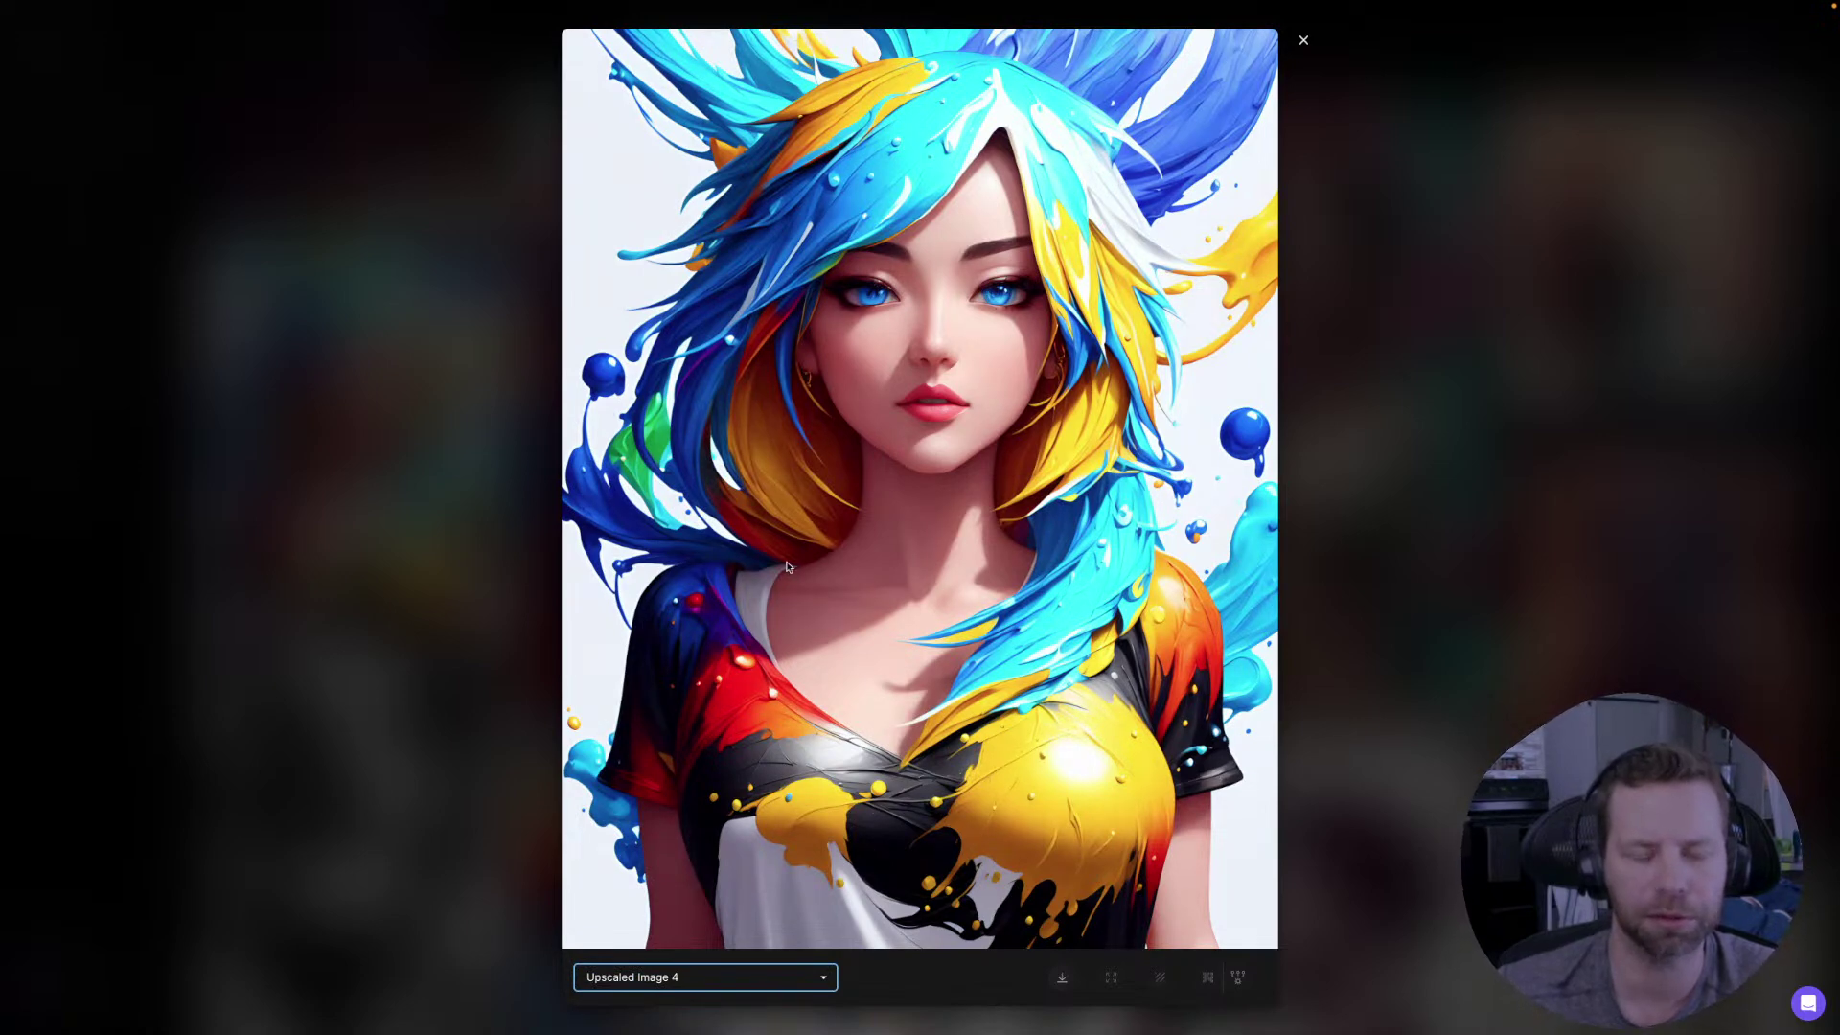
# - View the Alternate Upscaled Image version of the creation and close its enlarged view and details
pyautogui.click(809, 978)
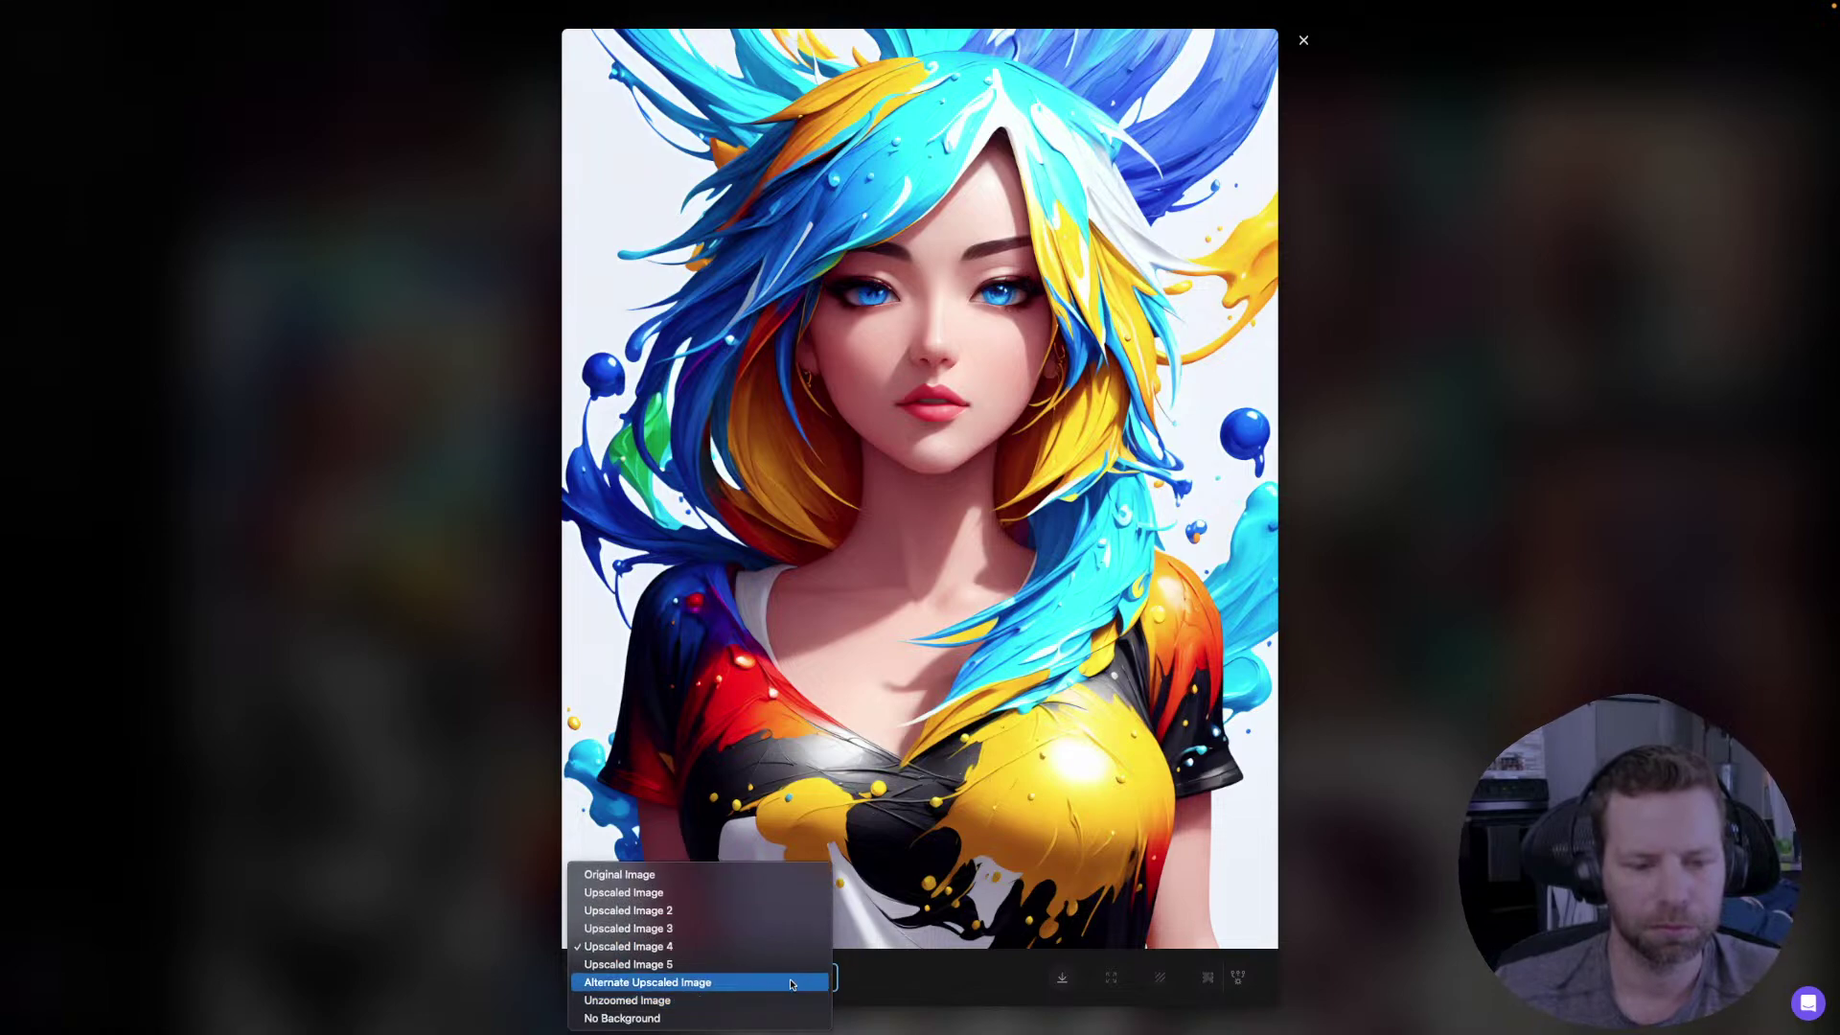
pyautogui.click(791, 983)
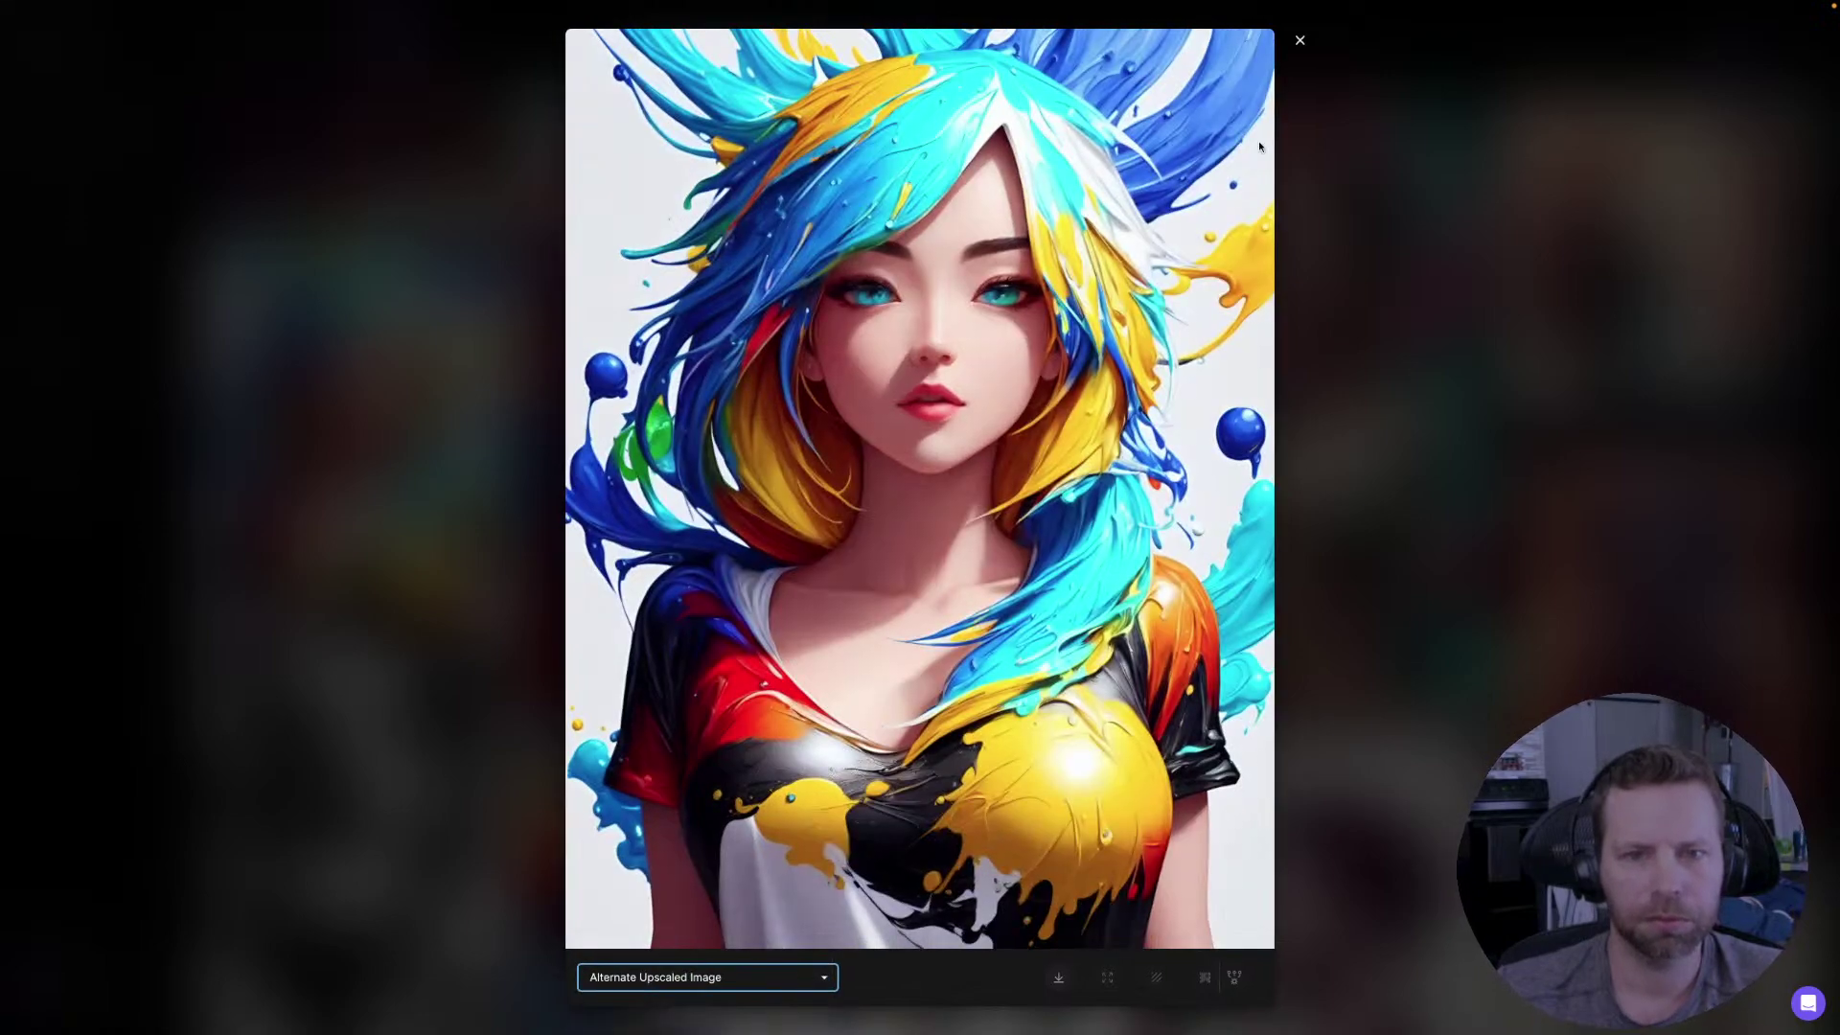
pyautogui.click(1299, 40)
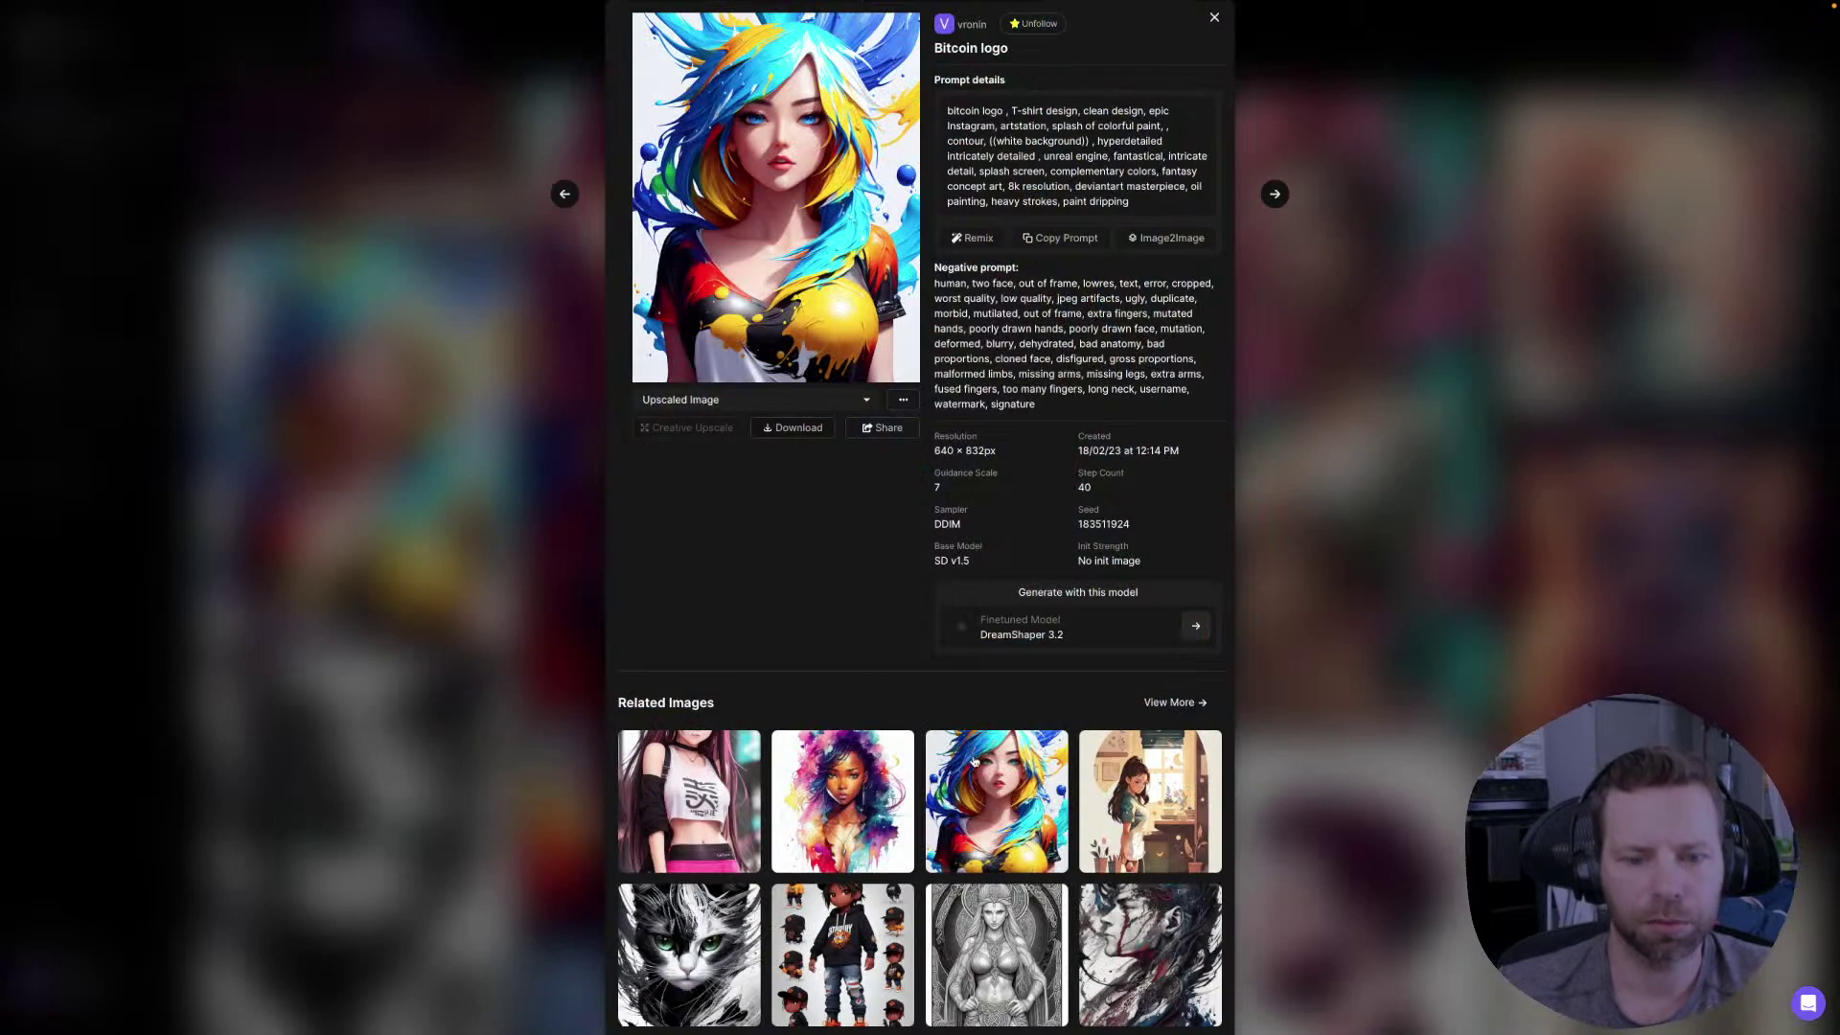
pyautogui.scroll(-1, 968, 759)
pyautogui.scroll(-1, 968, 759)
pyautogui.click(1407, 522)
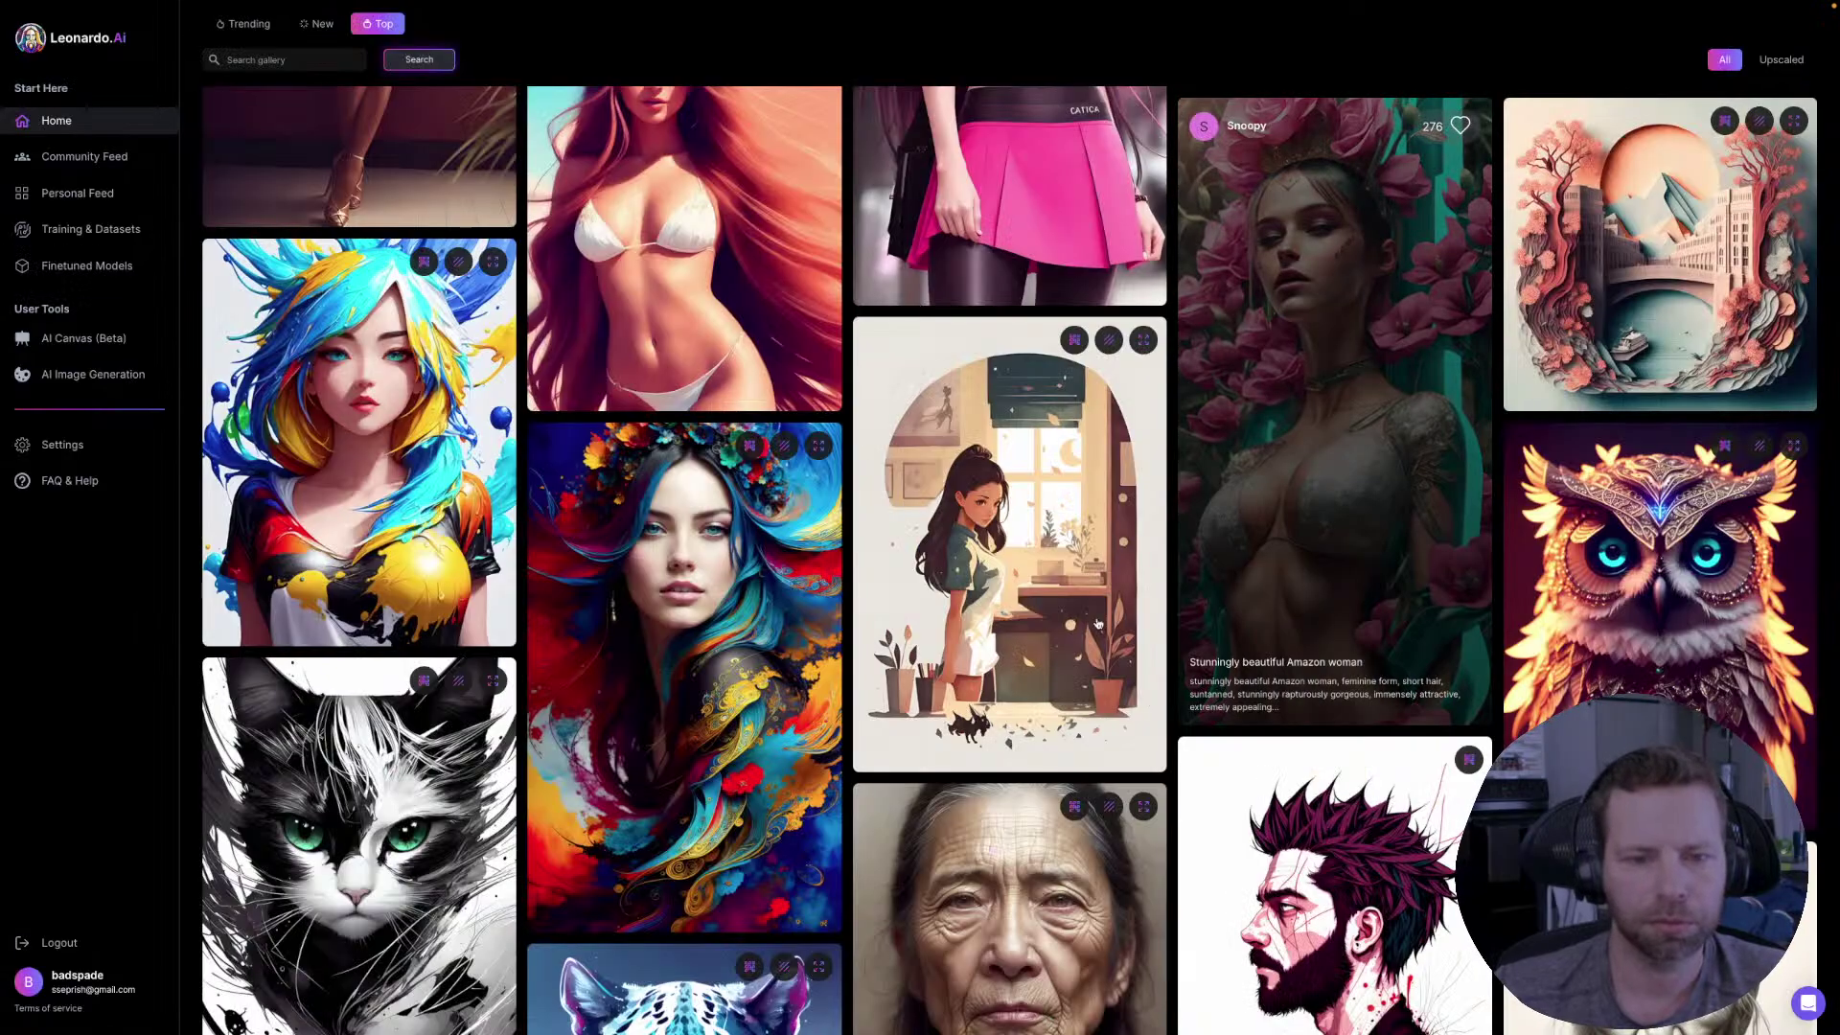
# - Browse further through the Top creations gallery on the home page to examine the community's artwork styles
pyautogui.scroll(-6, 720, 581)
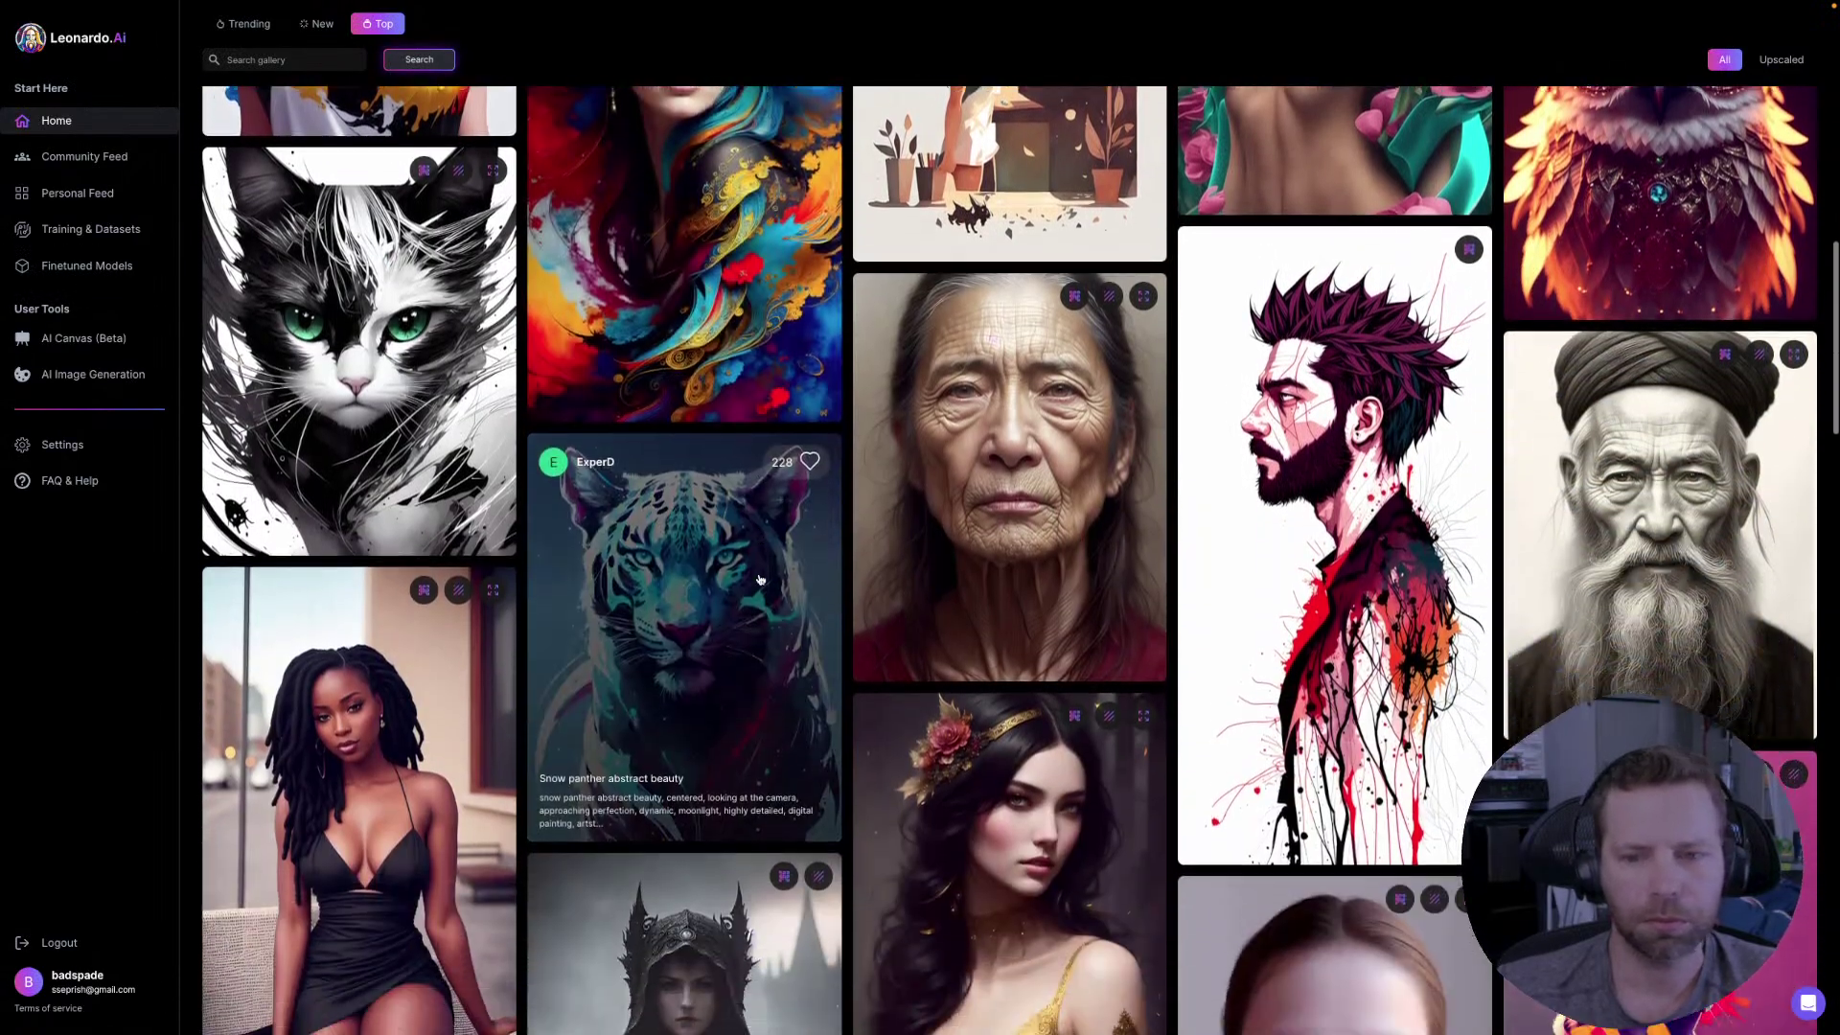
pyautogui.scroll(-3, 744, 515)
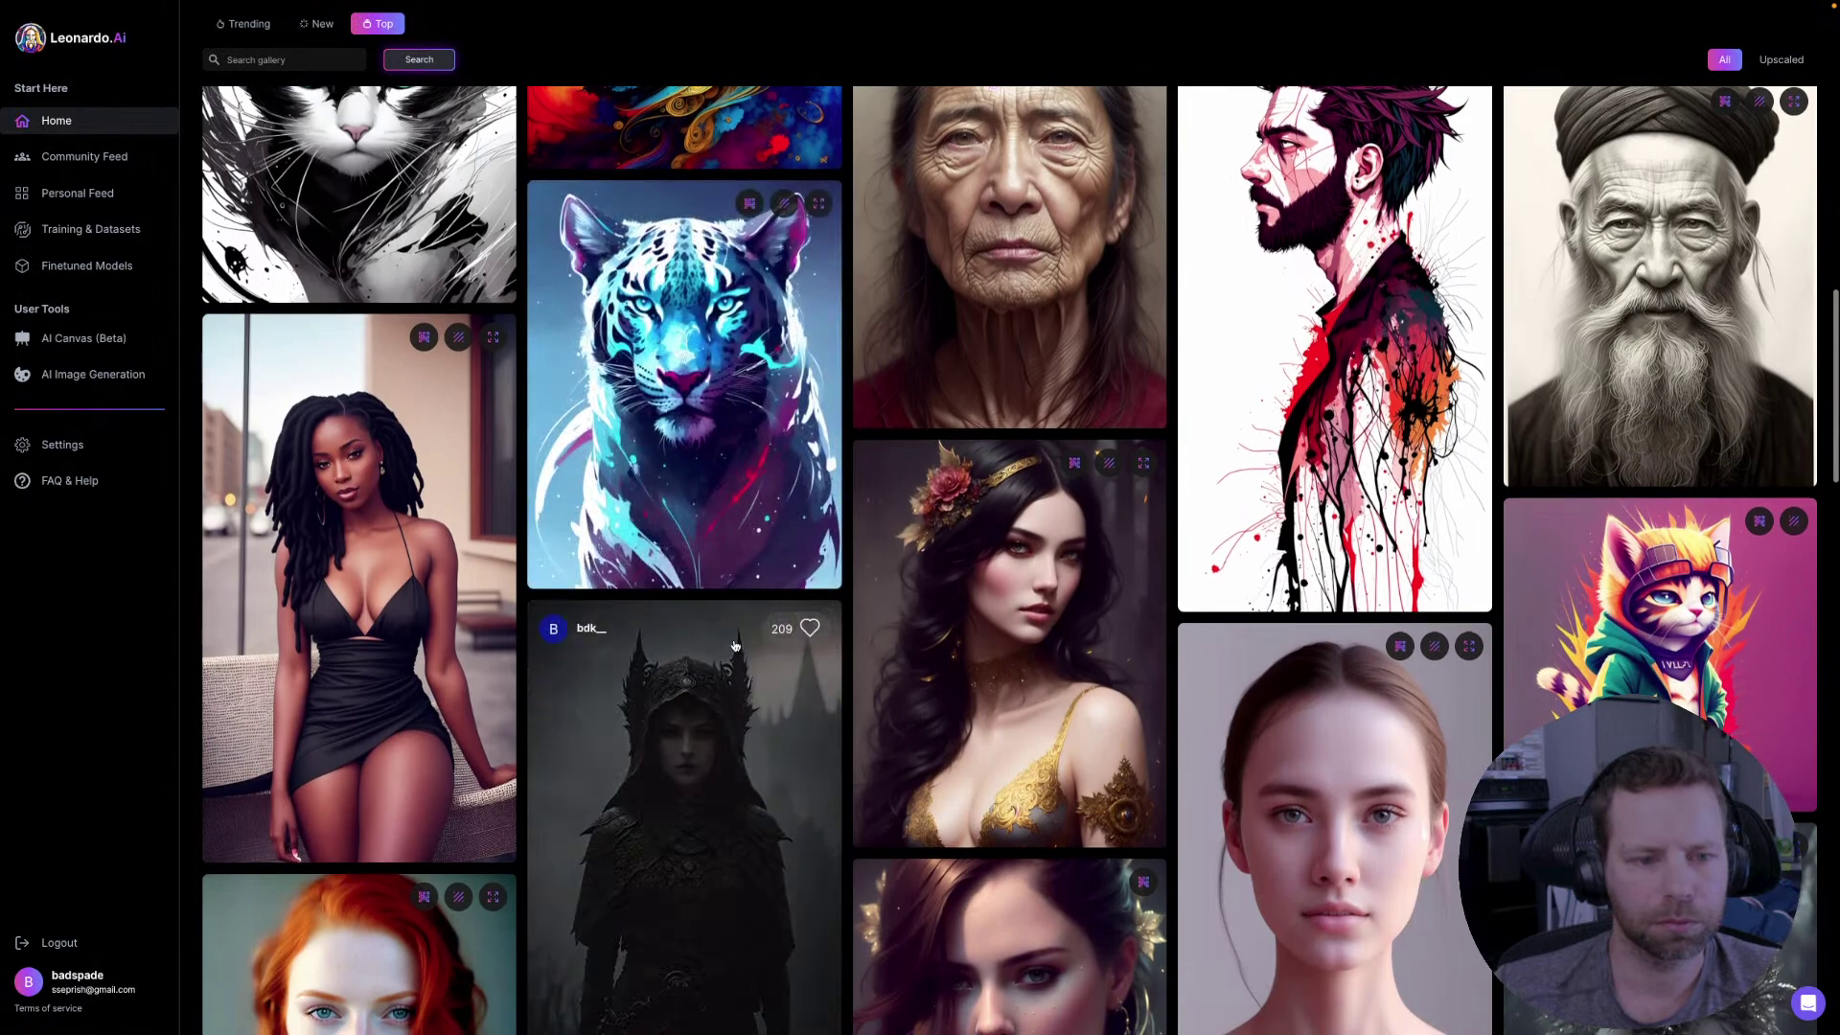
pyautogui.scroll(-1, 733, 642)
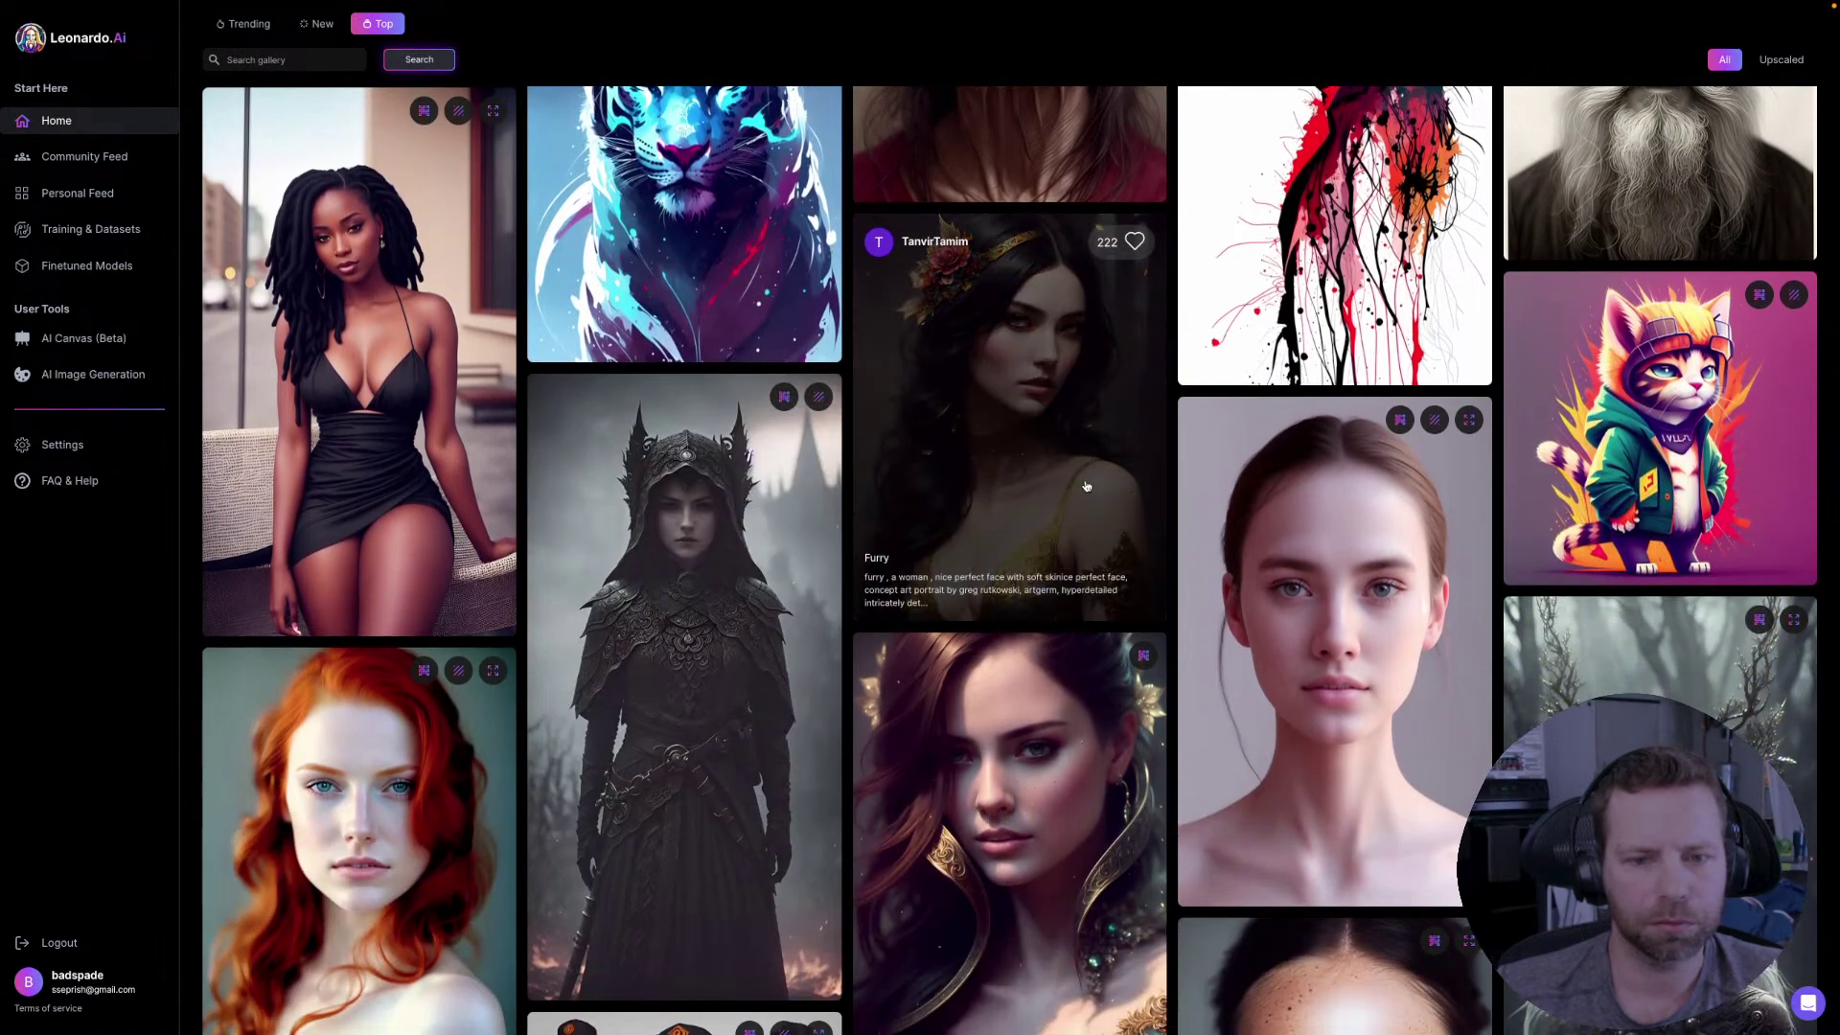
pyautogui.scroll(-1, 1086, 486)
pyautogui.scroll(-5, 1086, 486)
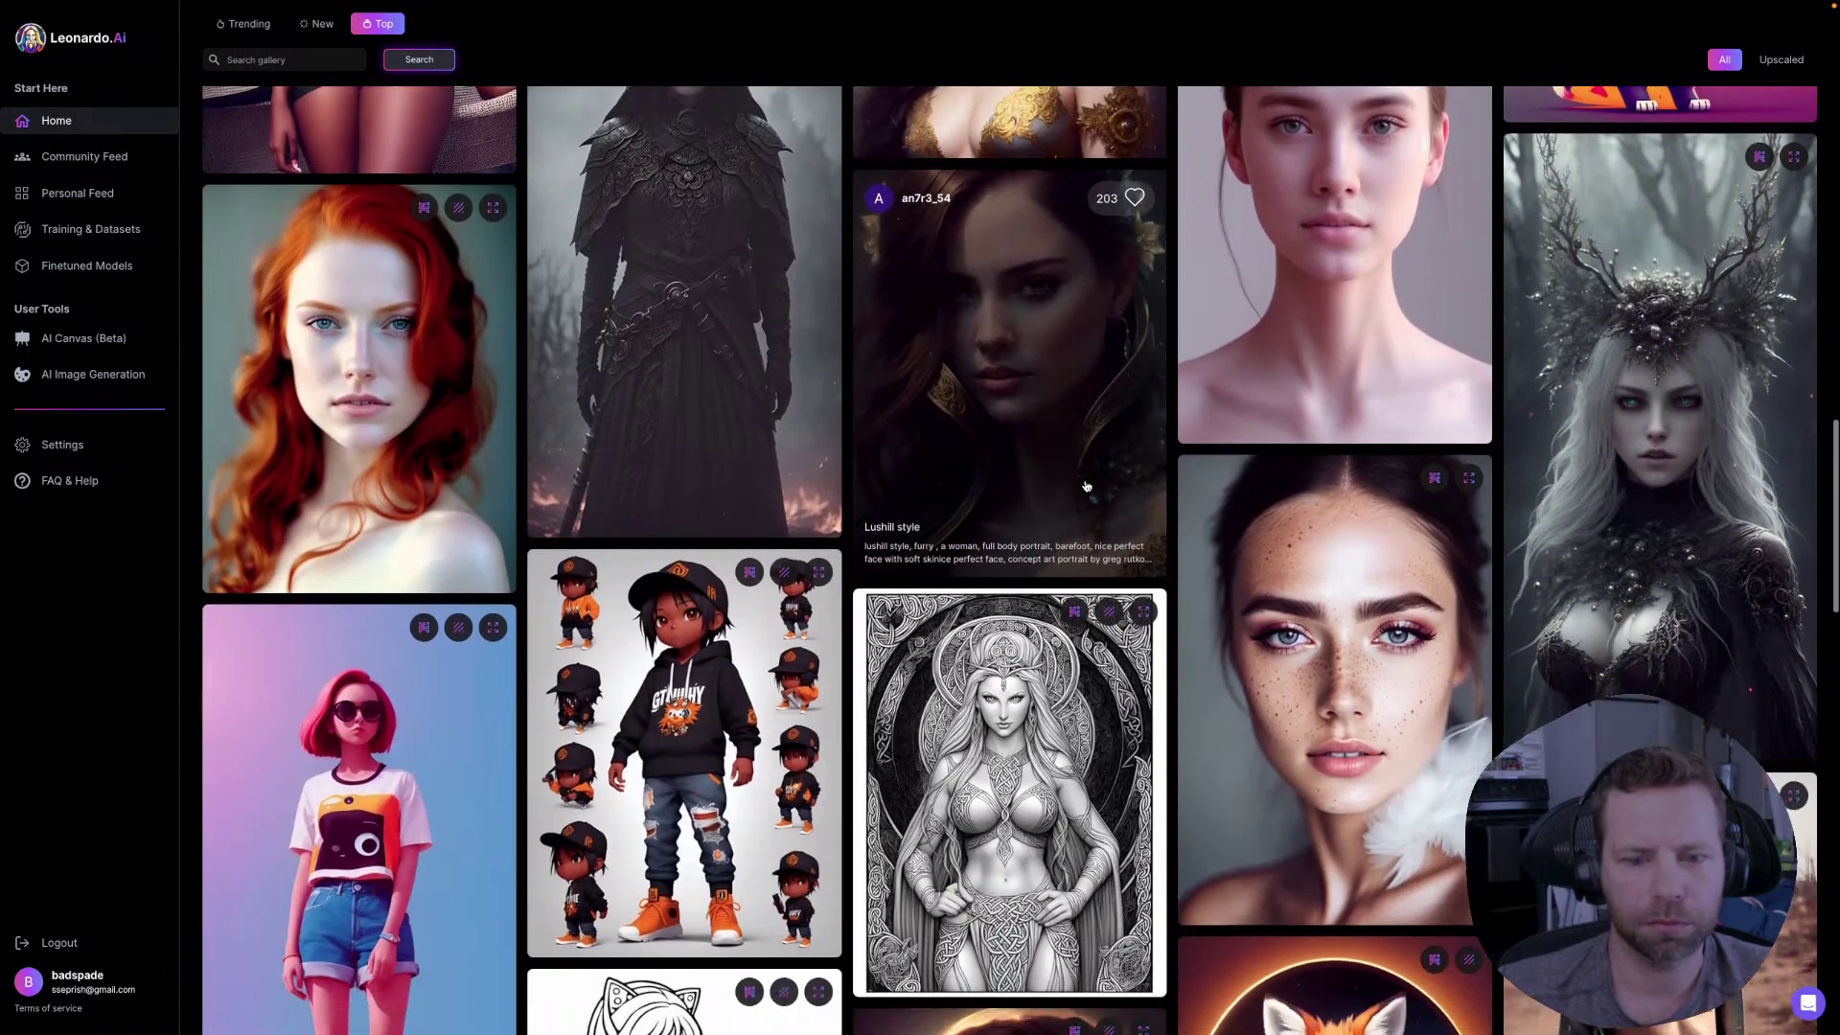
pyautogui.scroll(-6, 1086, 486)
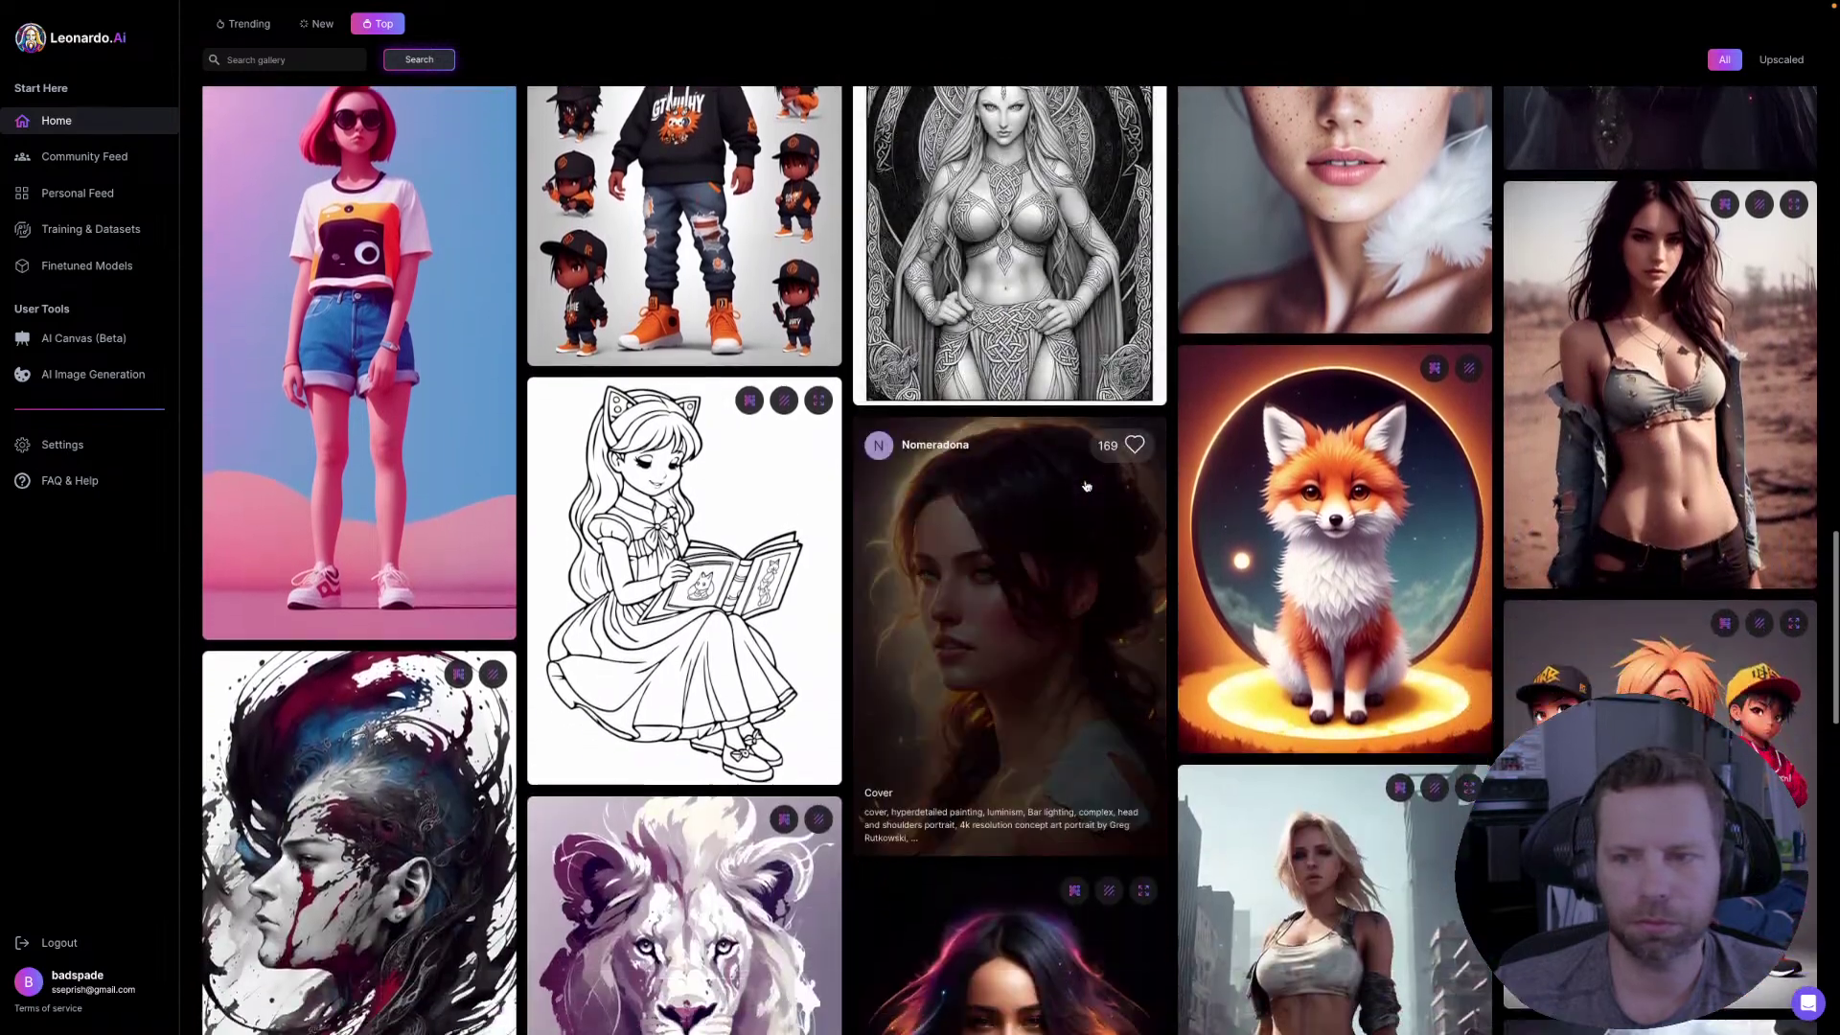
pyautogui.scroll(-4, 1086, 485)
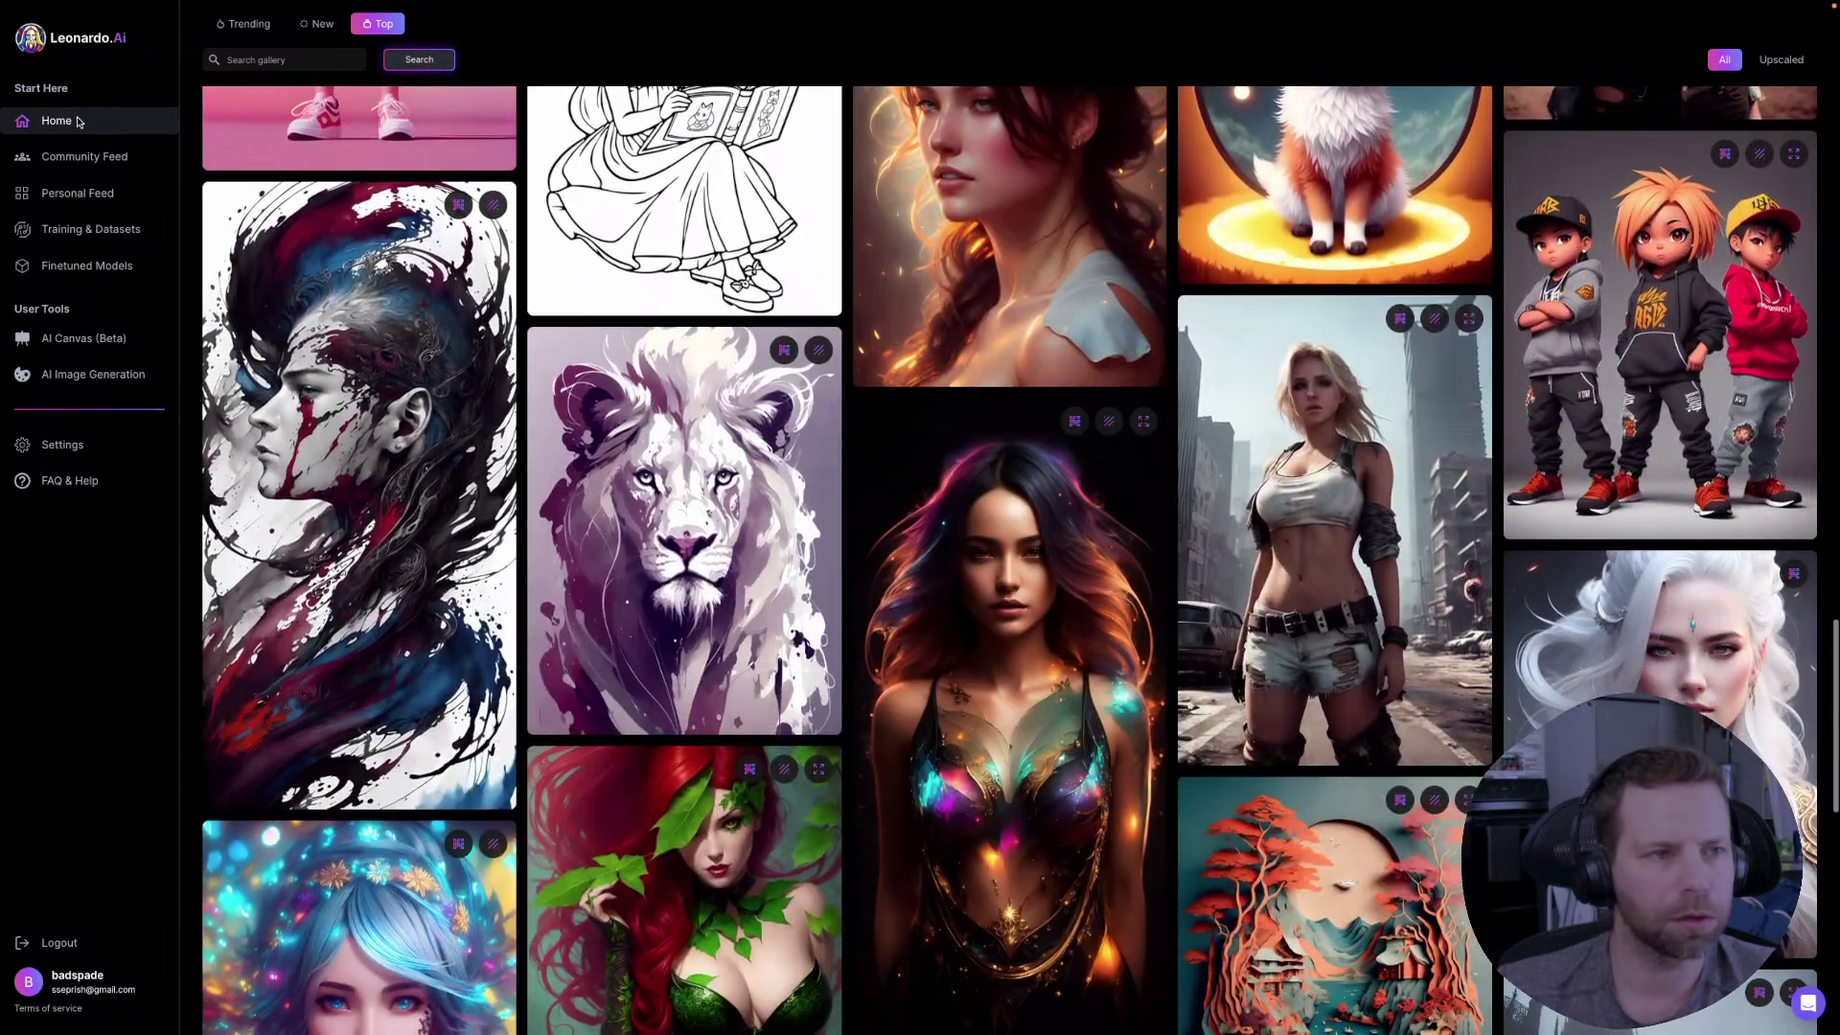
# - Return to the AI Generation Tool and view both remixed Bitcoin logo images enlarged, the T-shirt and the coin poster
pyautogui.click(93, 379)
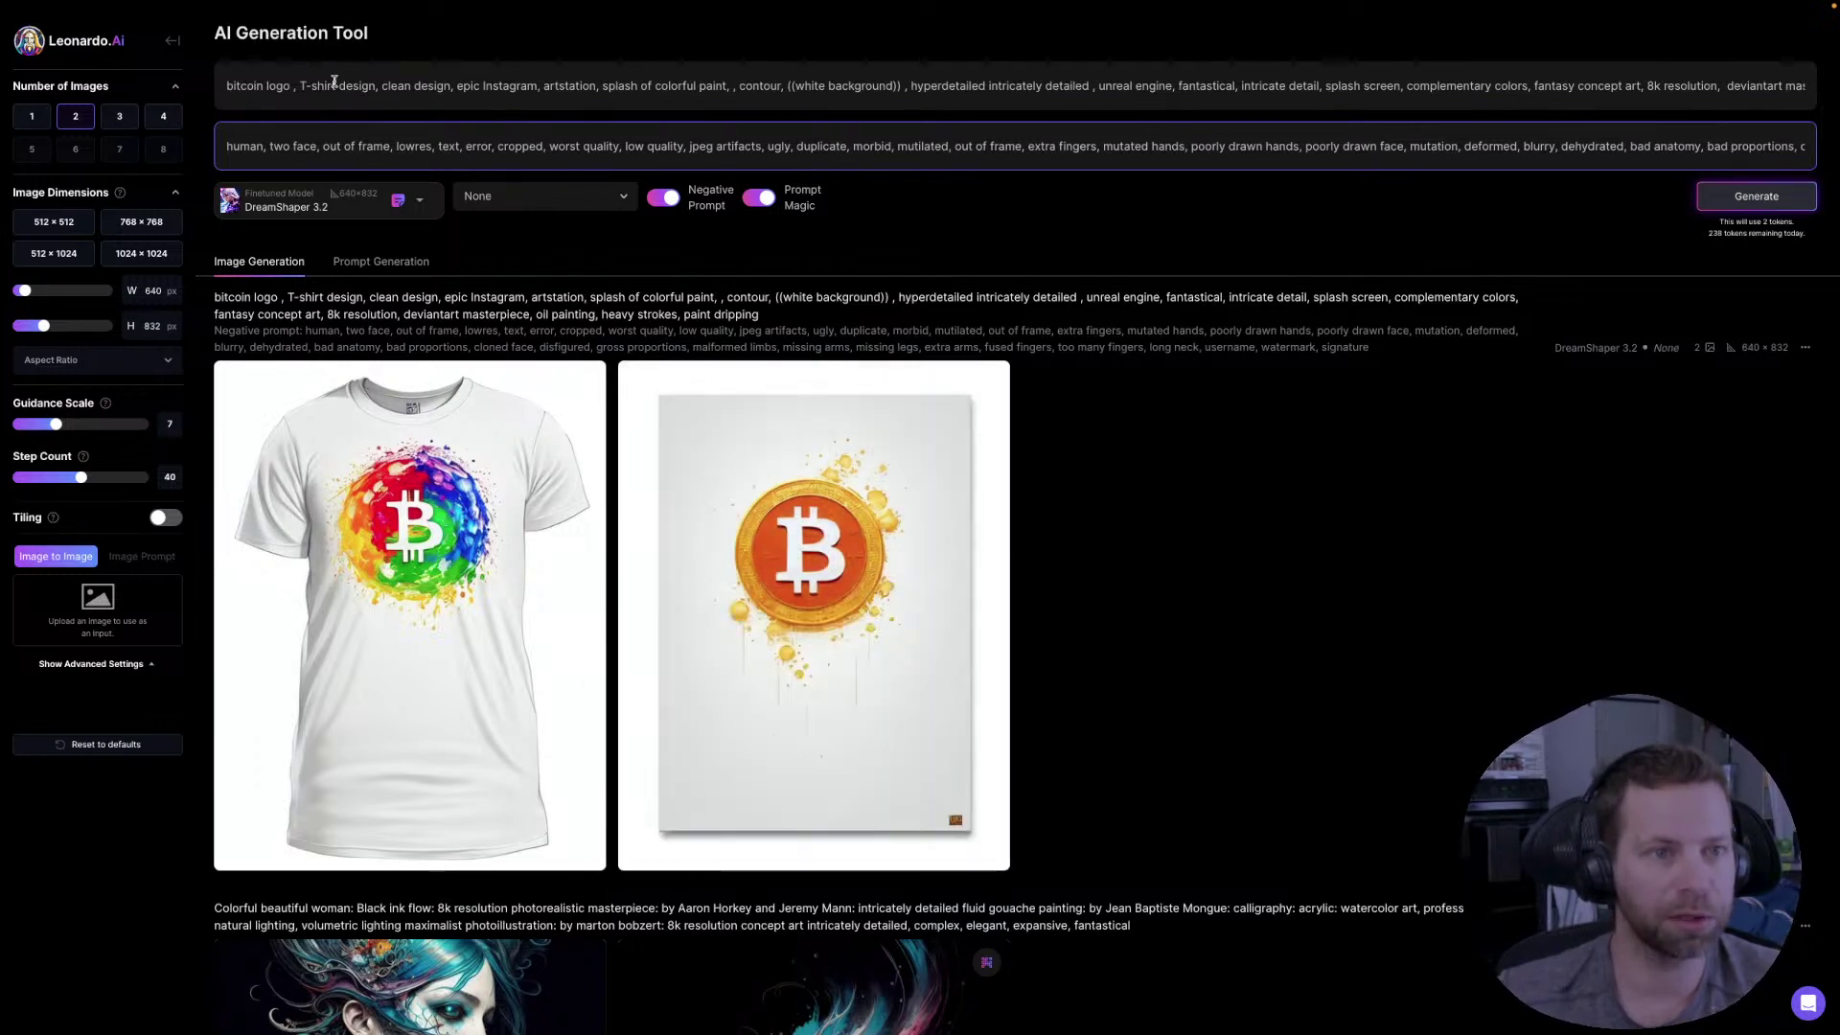
pyautogui.click(405, 537)
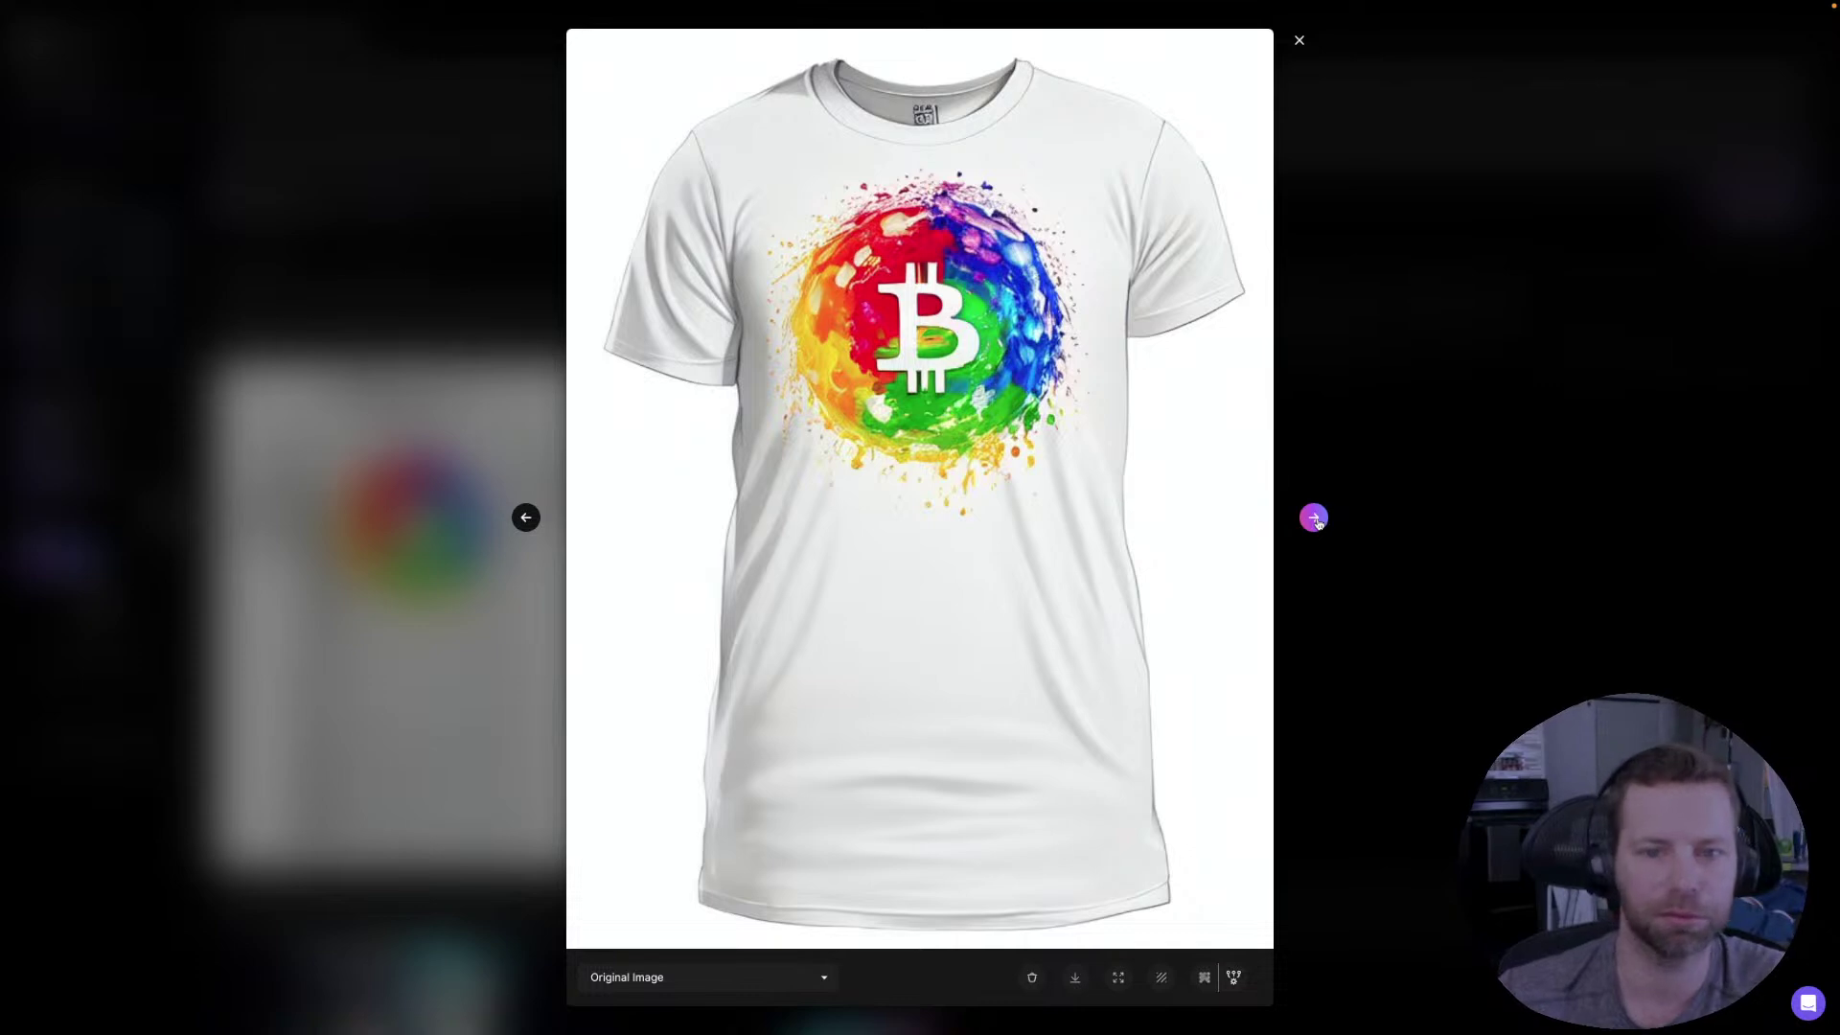
pyautogui.click(1314, 518)
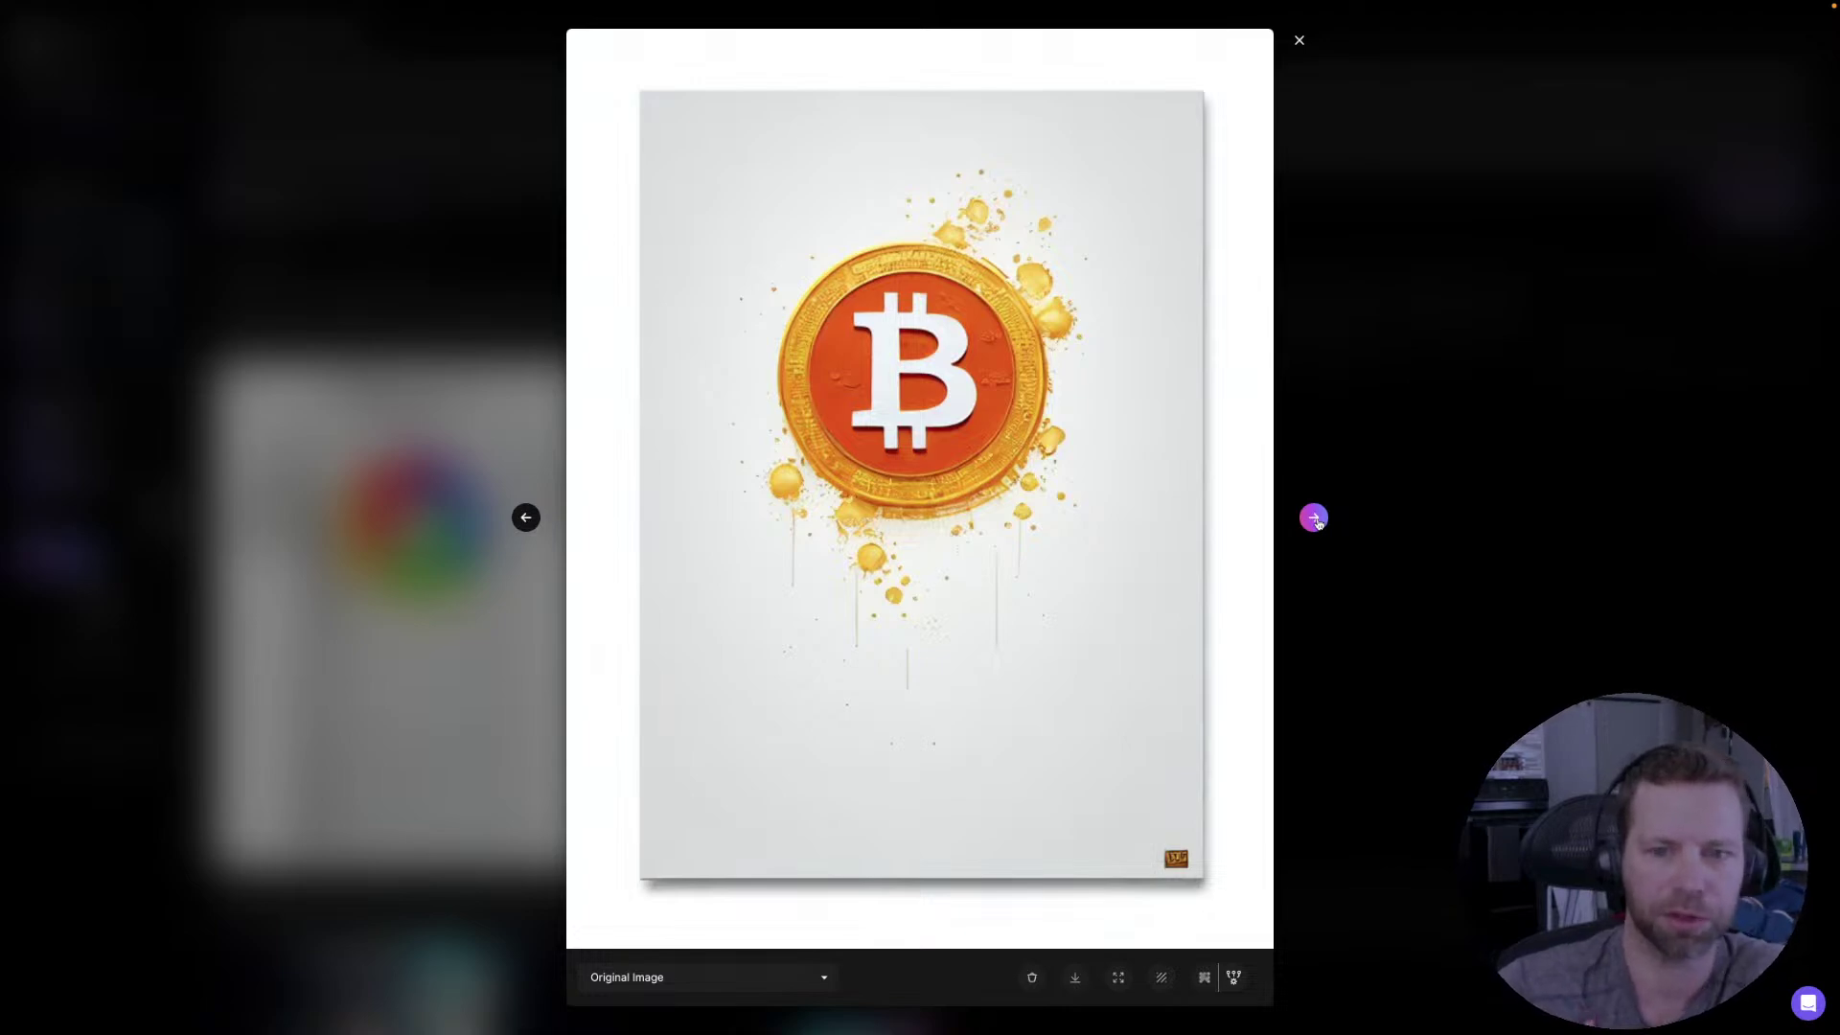
pyautogui.click(1314, 518)
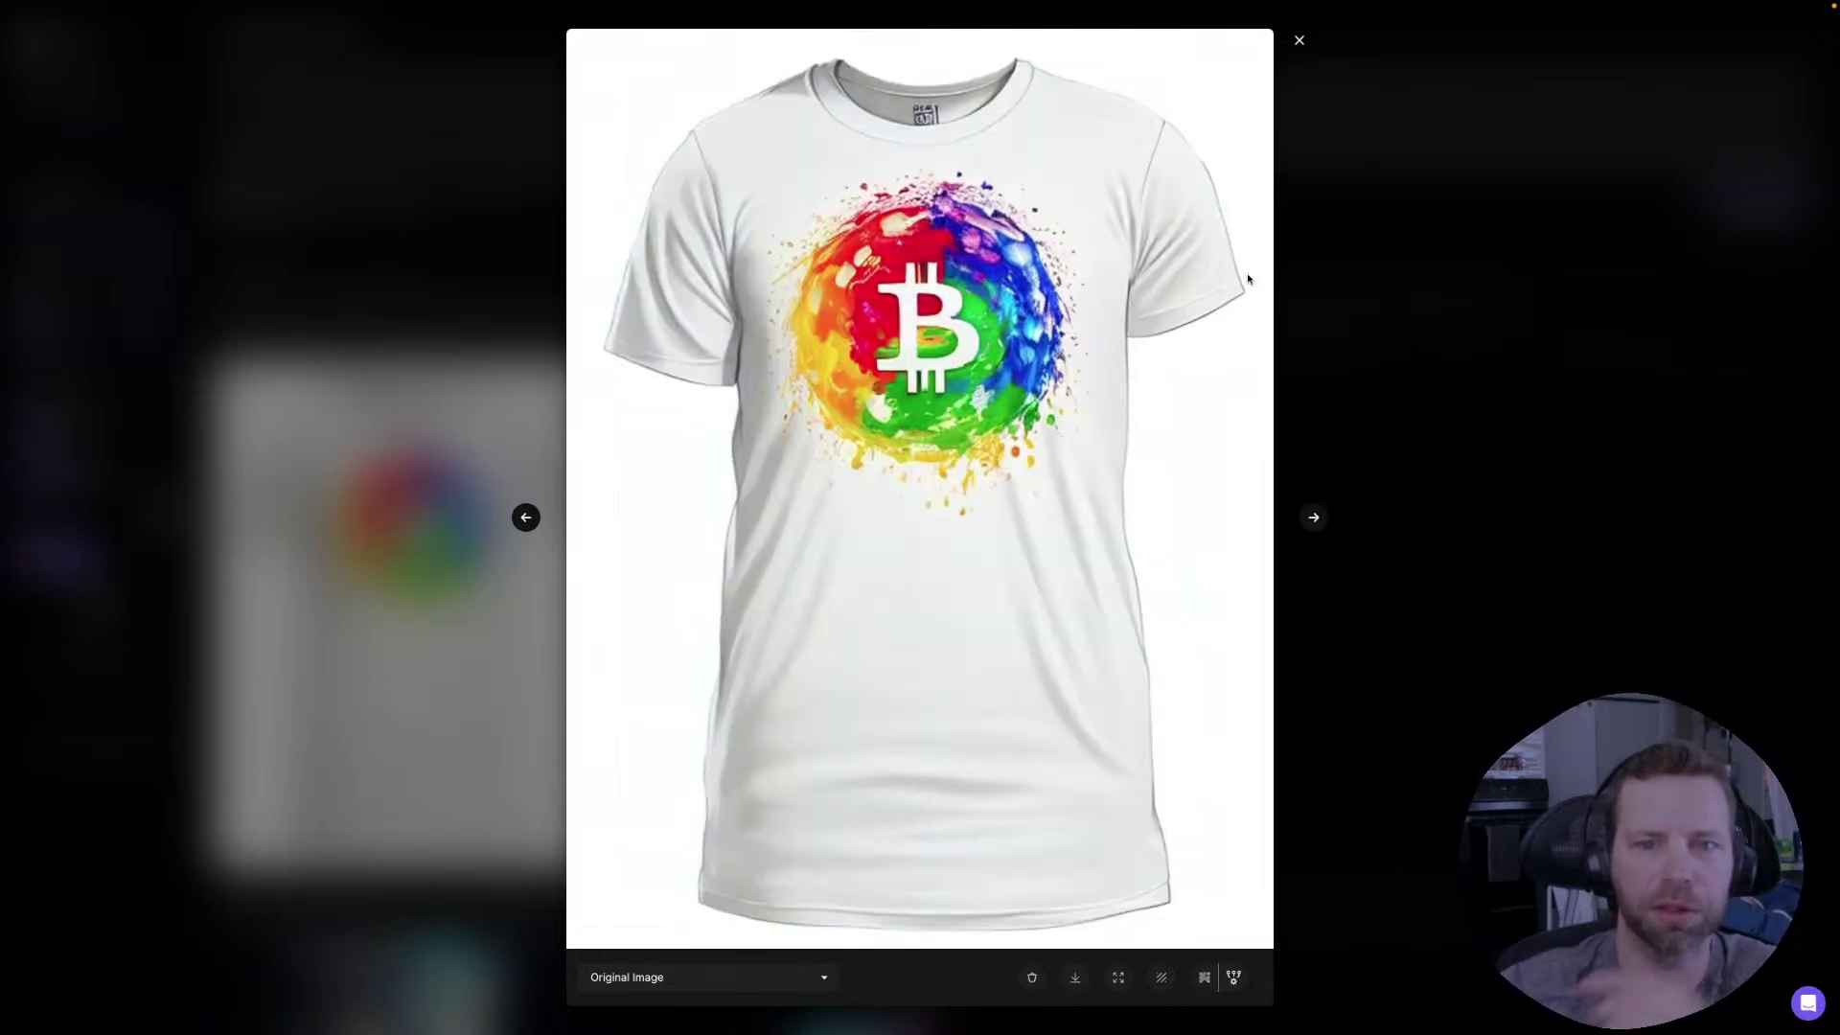
pyautogui.click(1299, 43)
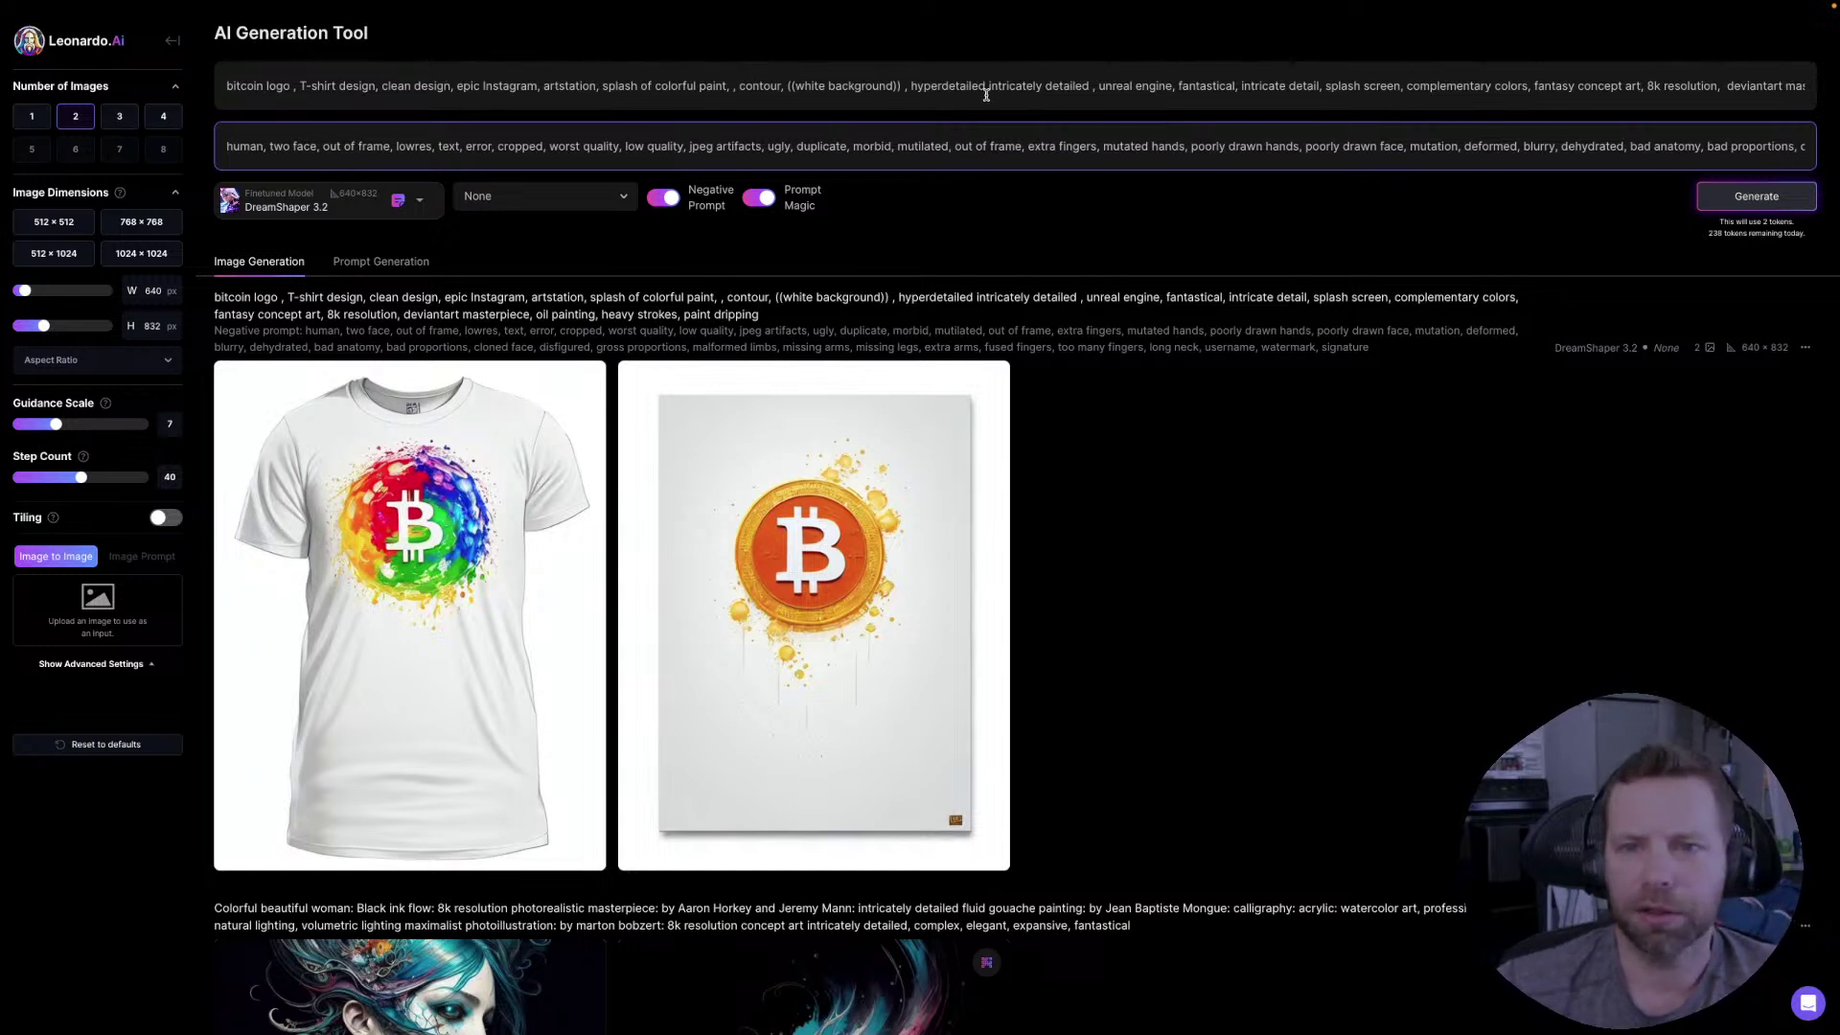
# - Review the remixed prompt's style keywords from "unreal engine" through "paint dripping" by highlighting them, and check the Guidance Scale explanation
pyautogui.moveTo(1109, 86); pyautogui.dragTo(1834, 92)
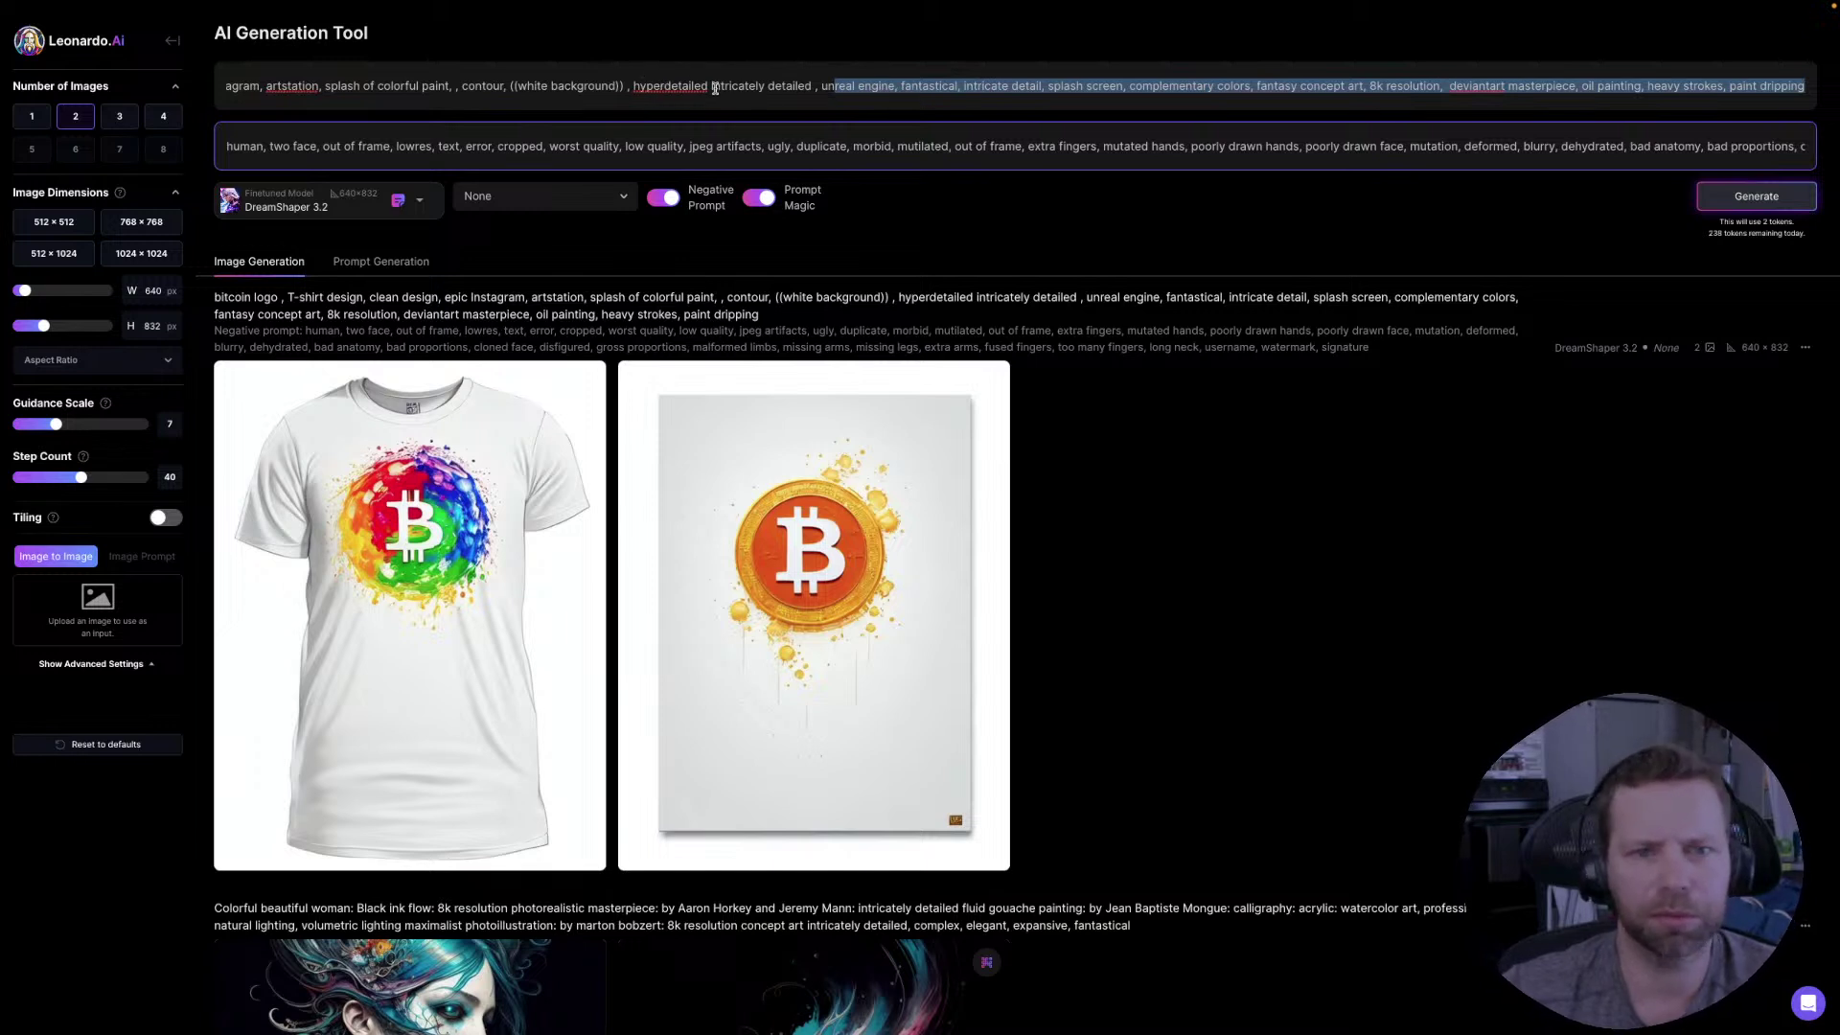
pyautogui.click(653, 88)
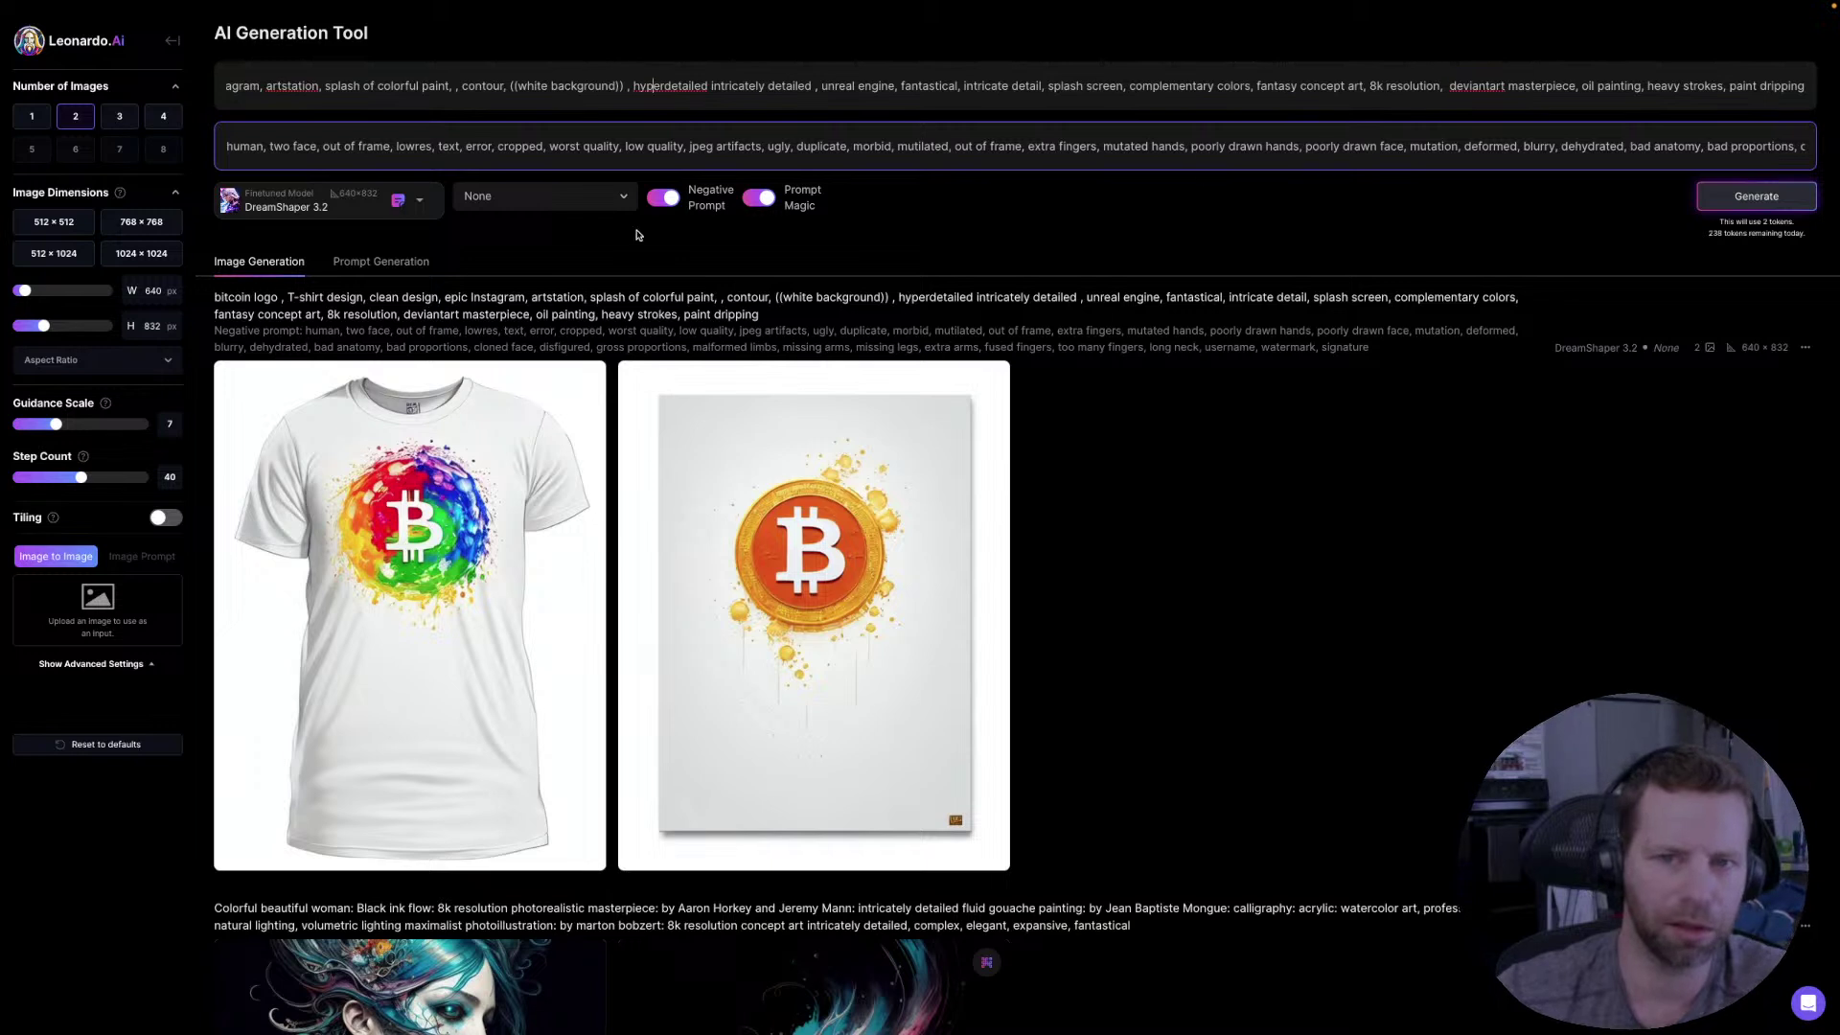
pyautogui.moveTo(105, 409)
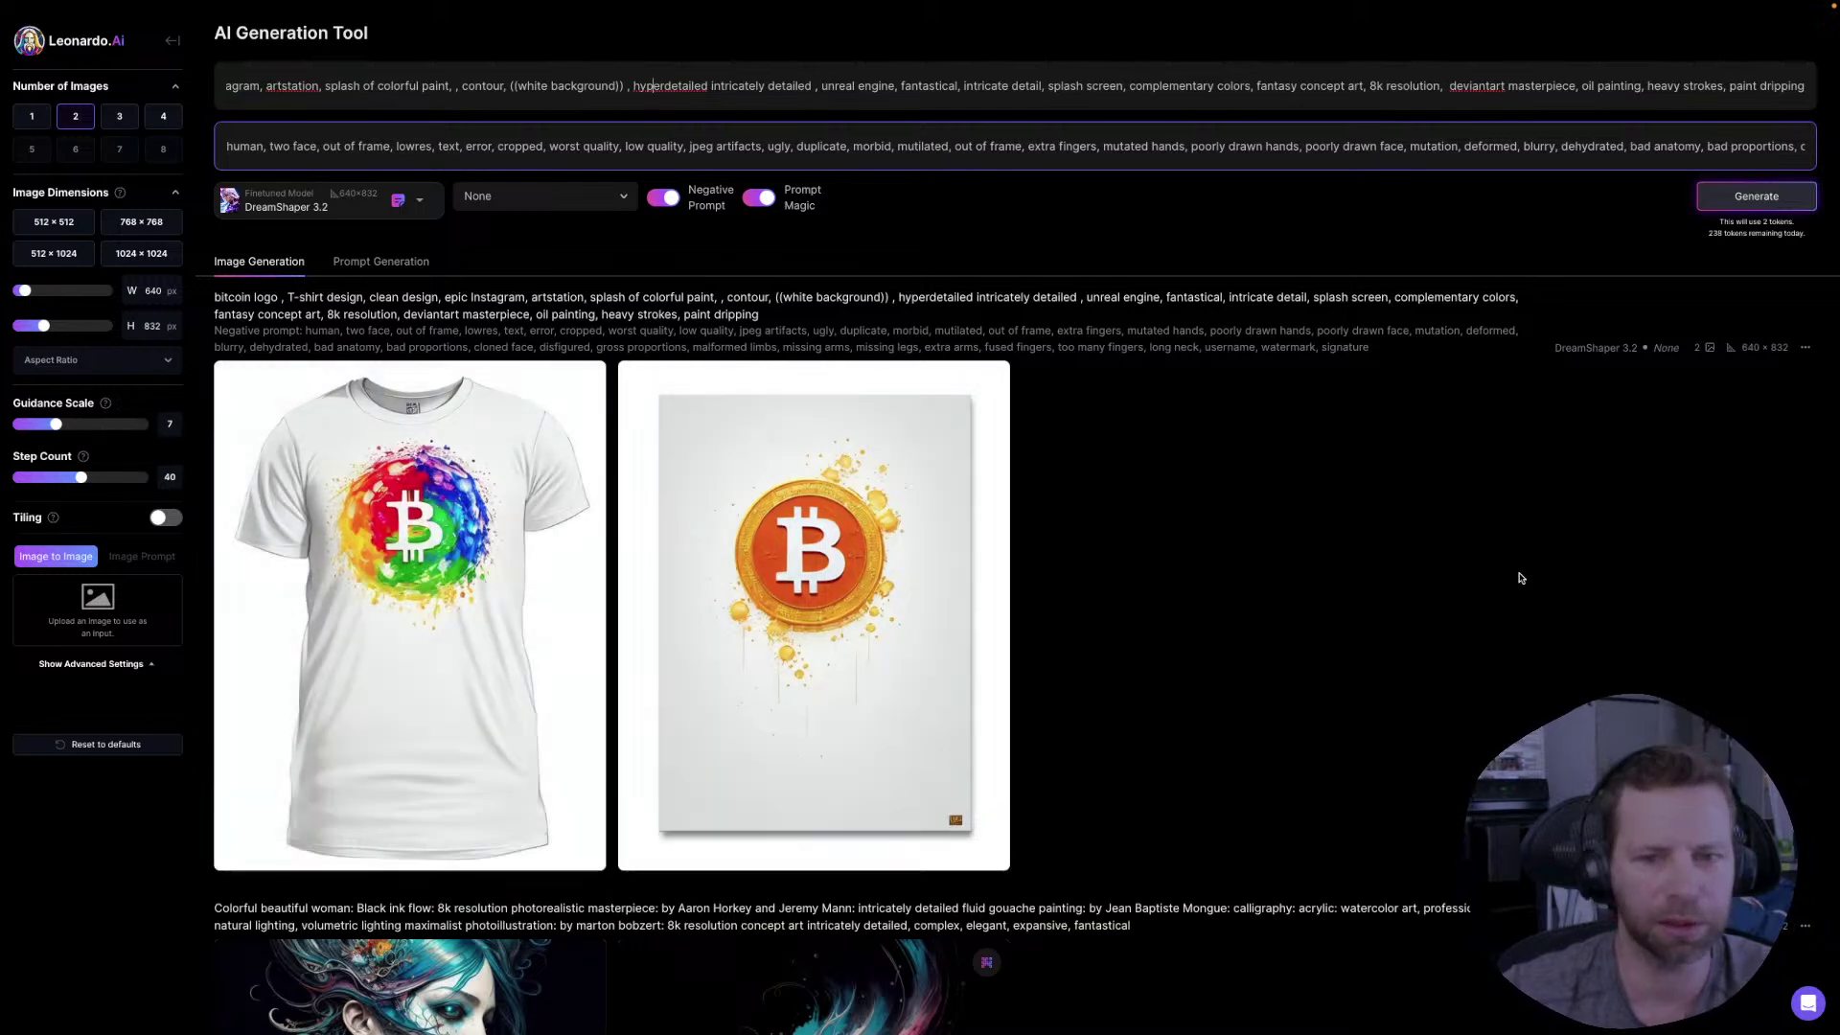
# - Delete the entire Bitcoin logo generation with both of its images and confirm the deletion
pyautogui.scroll(-1, 1380, 644)
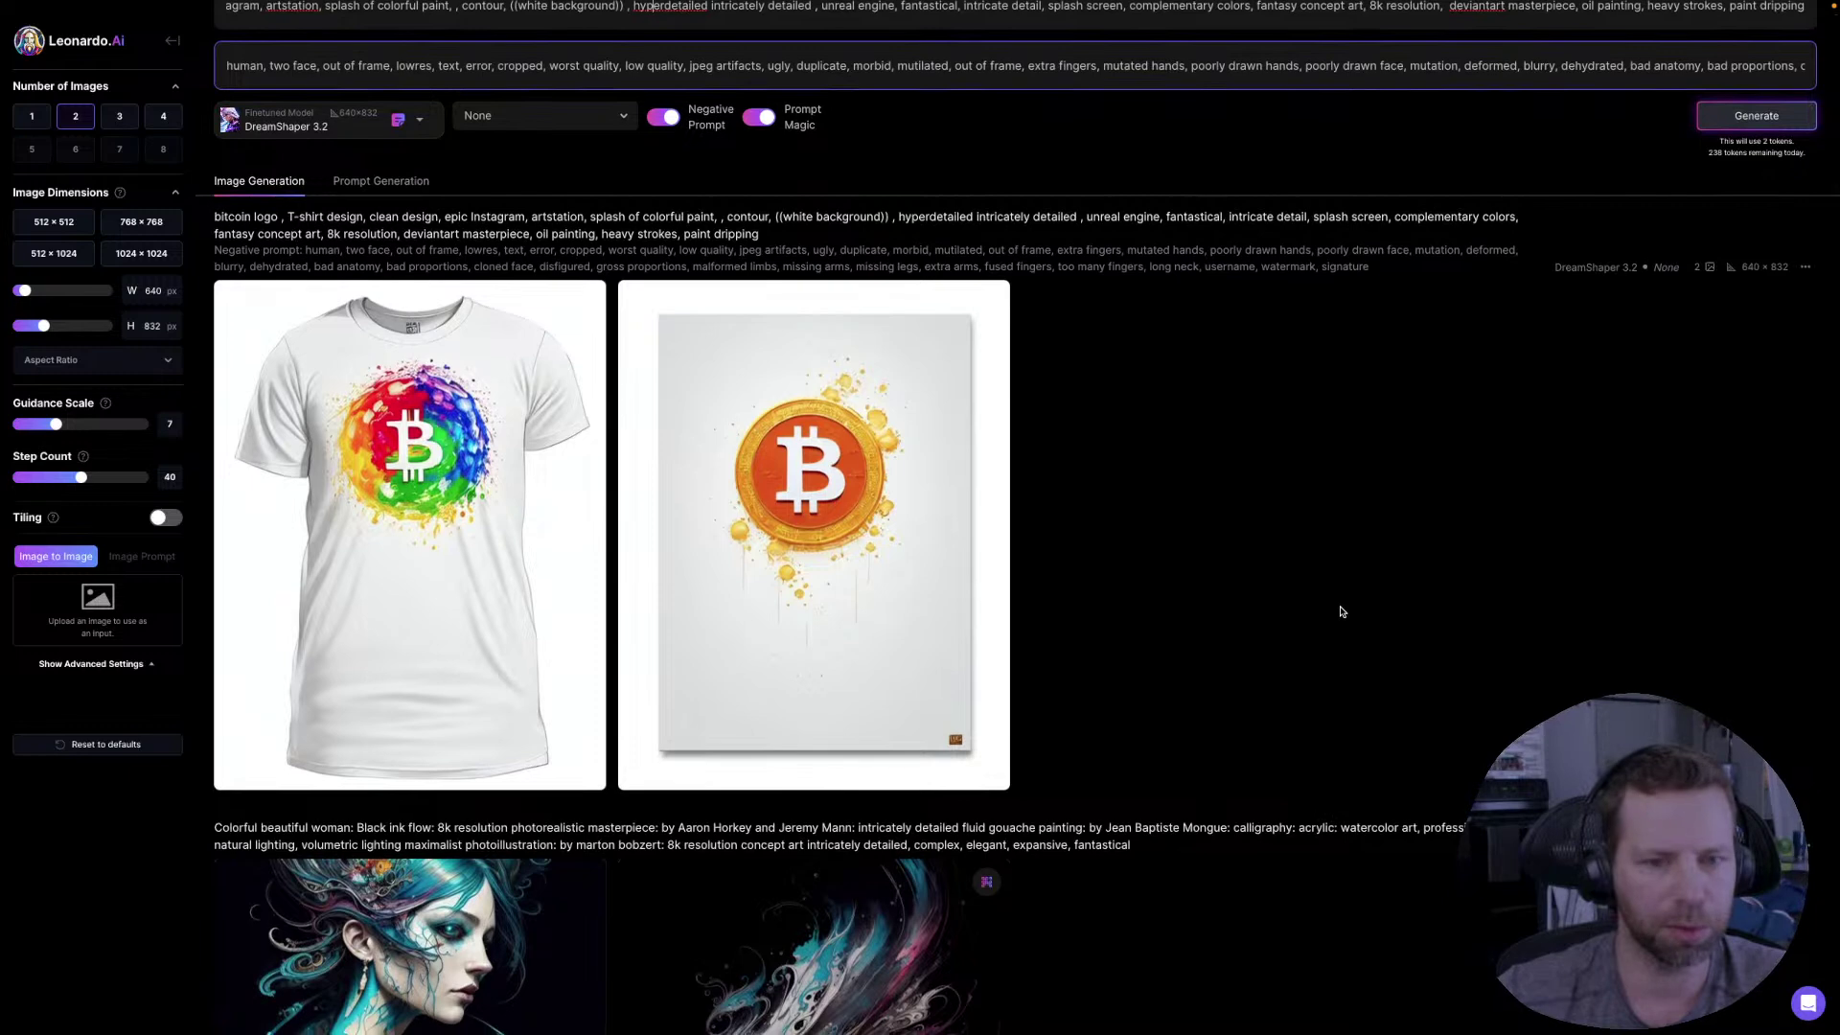
pyautogui.click(1806, 267)
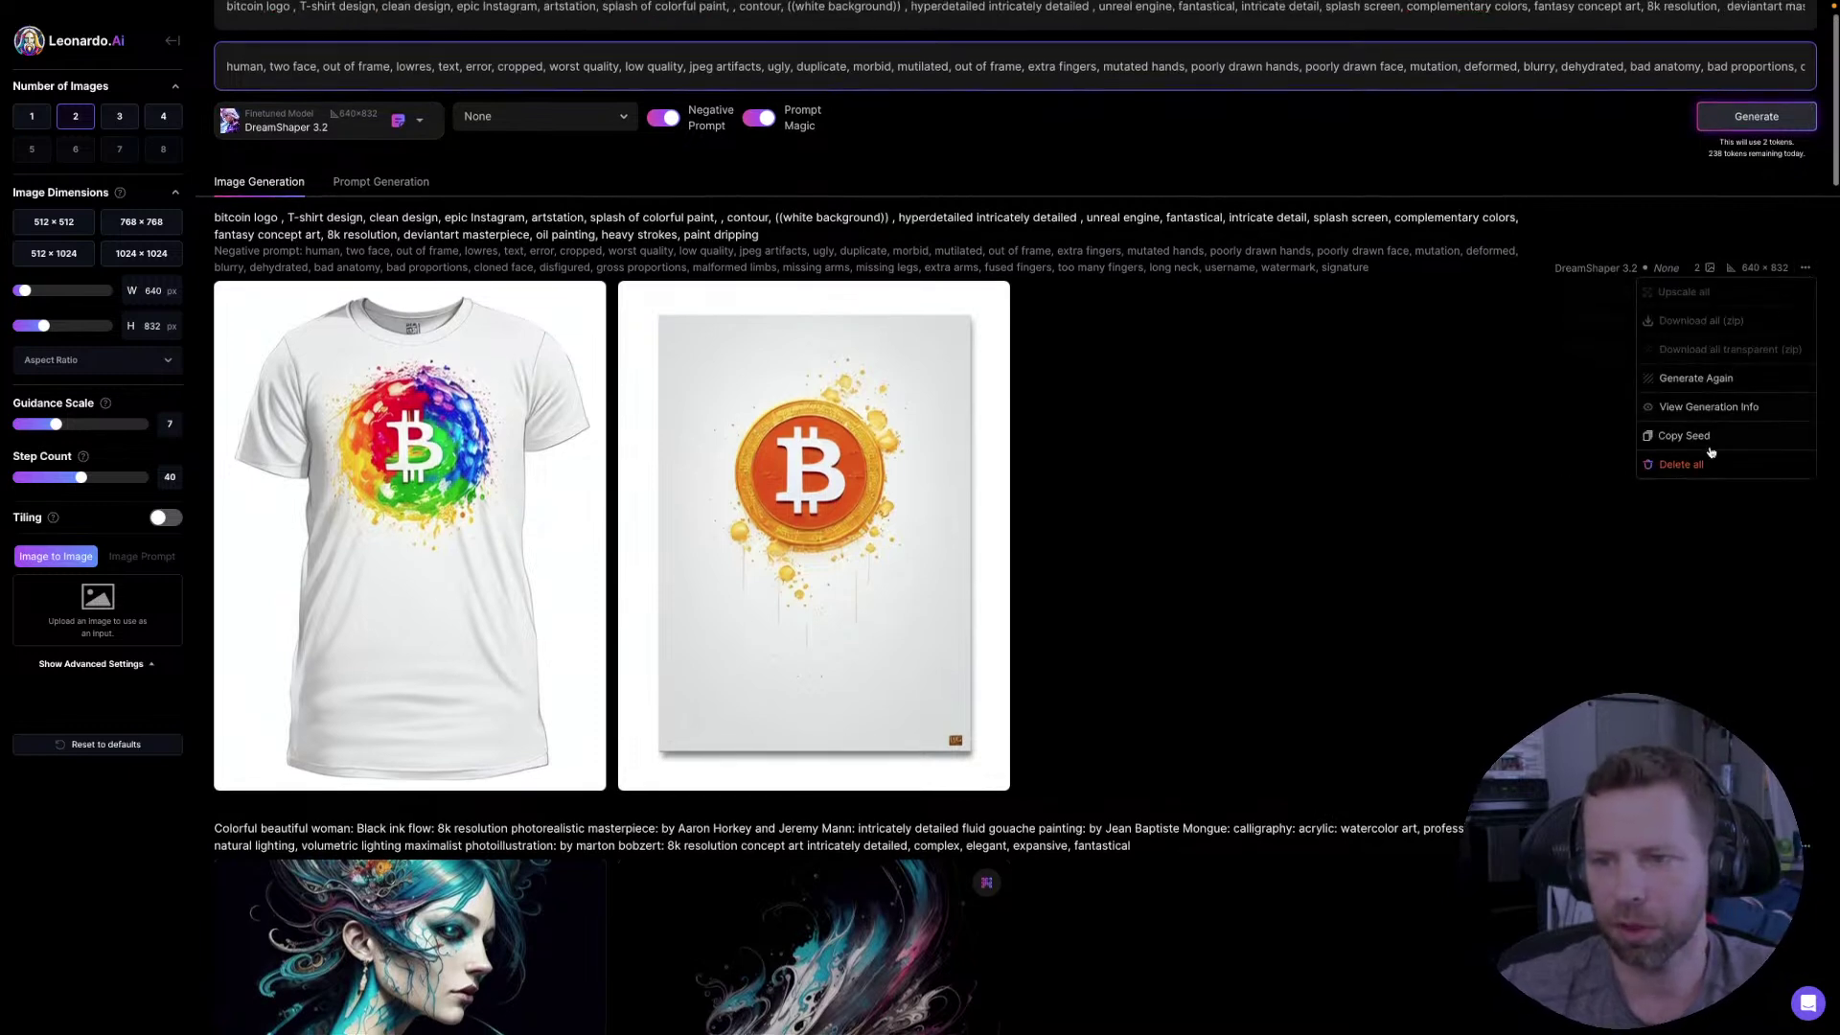
pyautogui.click(1691, 465)
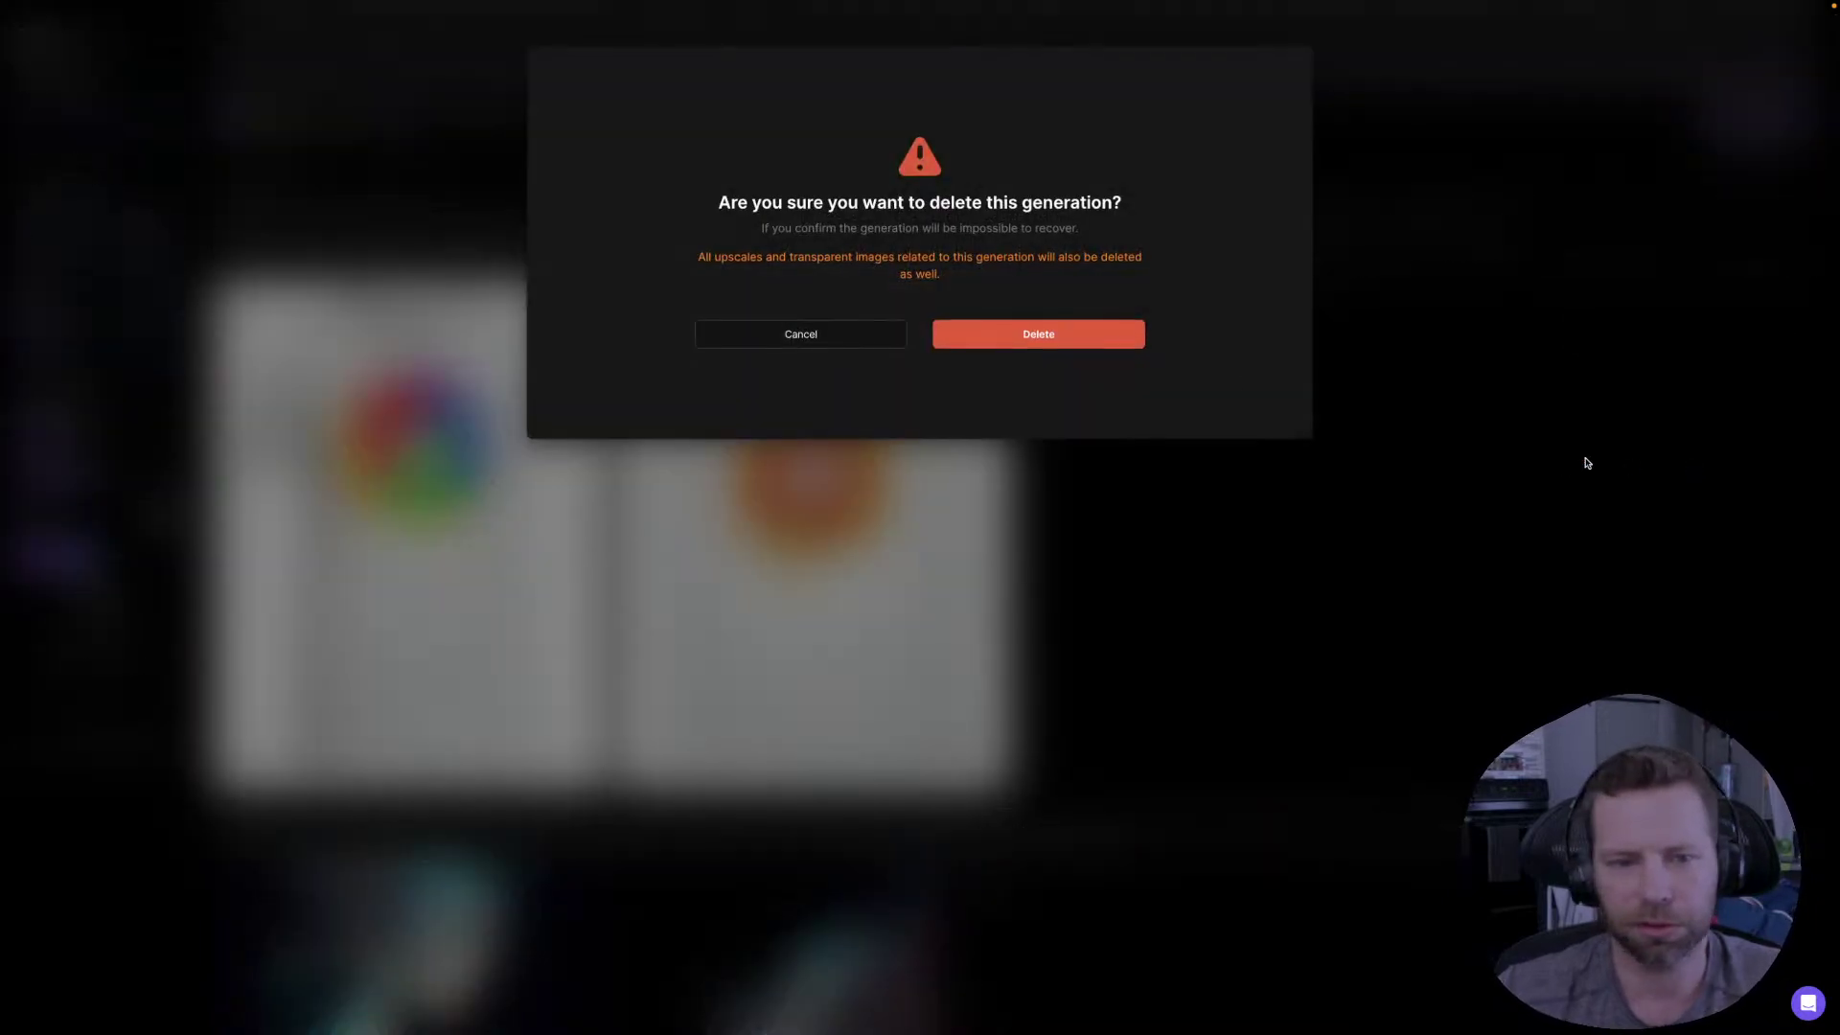
pyautogui.click(1050, 335)
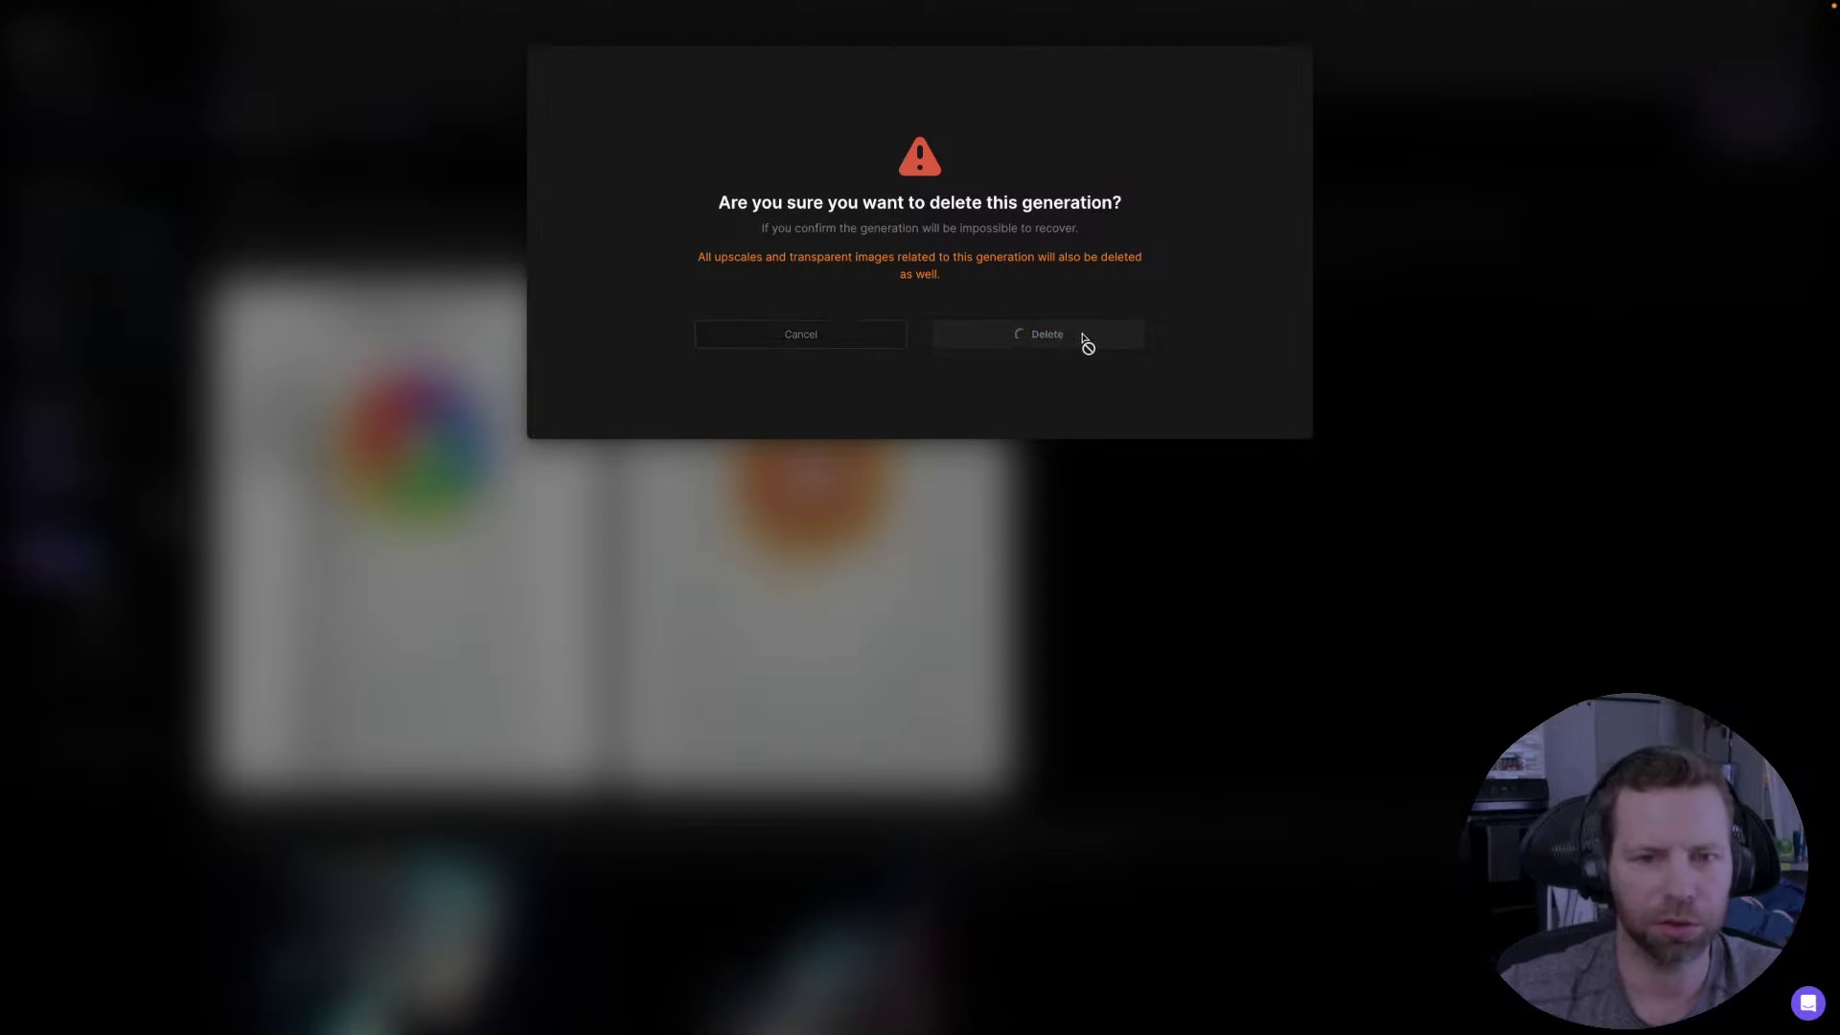
pyautogui.click(1092, 342)
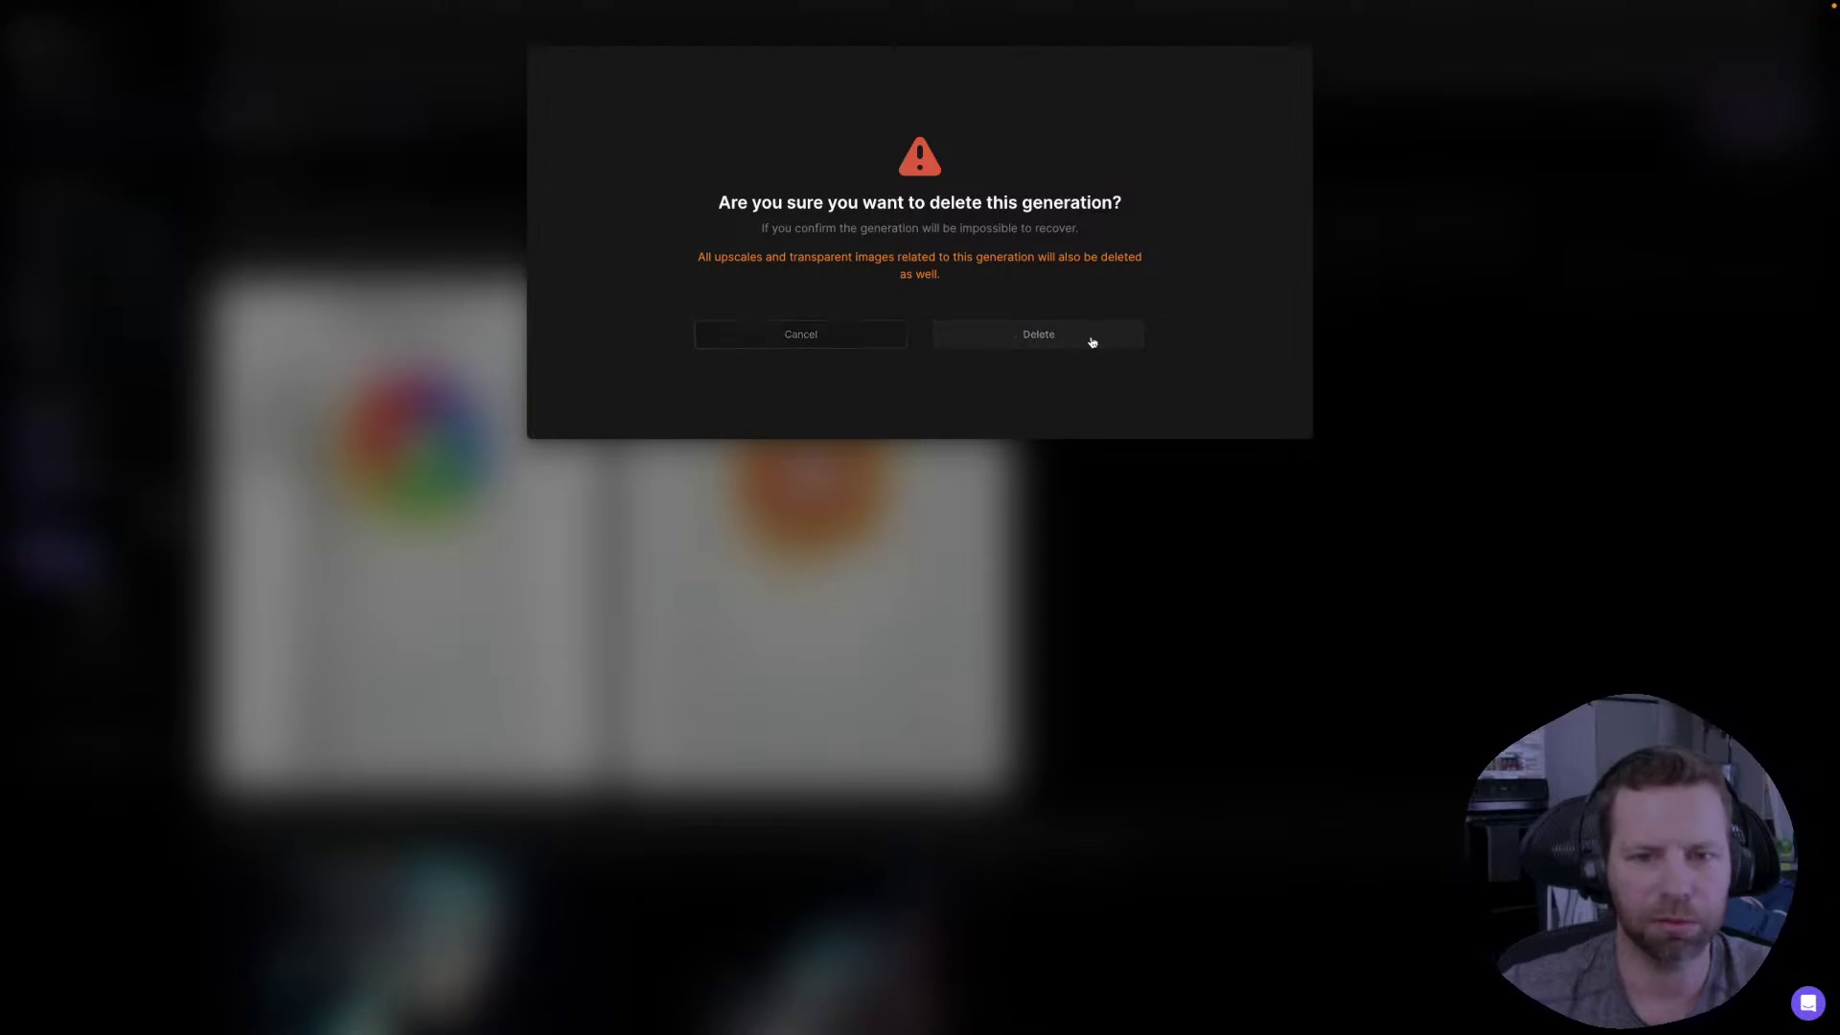
pyautogui.click(1093, 342)
pyautogui.click(1093, 342)
pyautogui.click(1092, 342)
pyautogui.click(1092, 342)
pyautogui.click(1092, 342)
pyautogui.click(1093, 342)
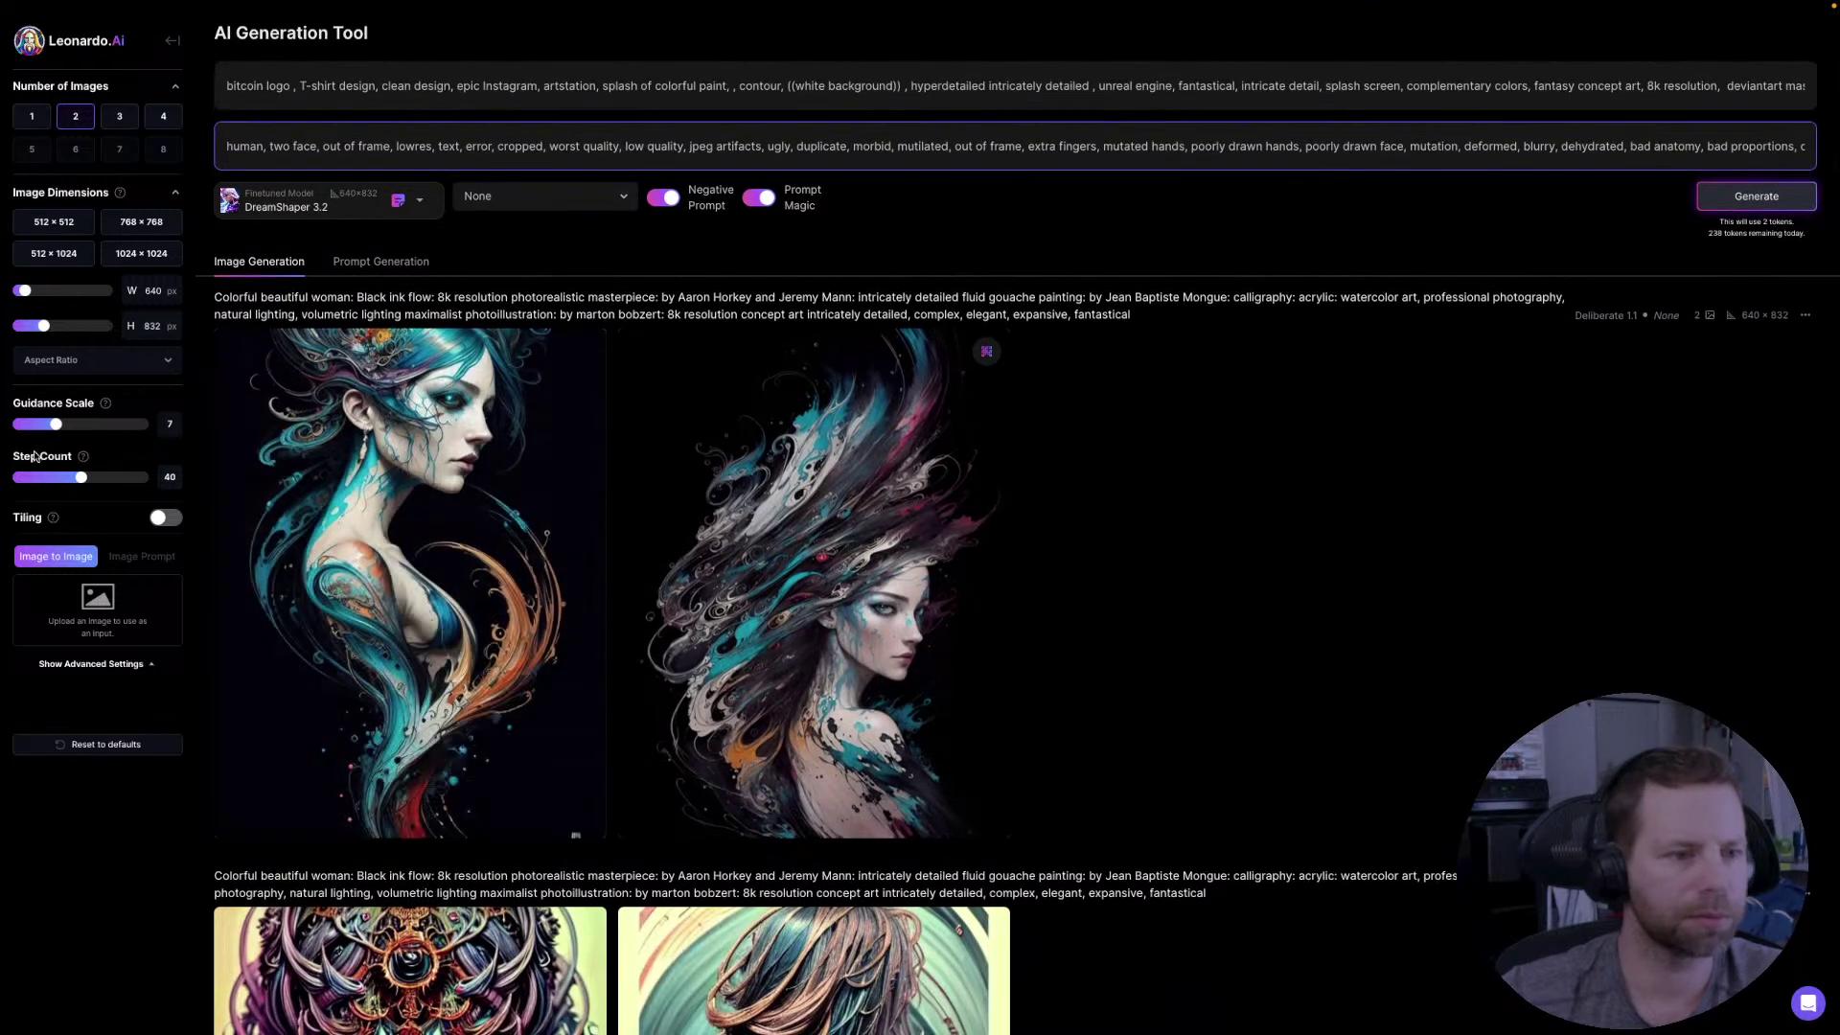
# - Leave the generation tool for the Community Feed and view its Top creations, followed by the New ones
pyautogui.click(174, 50)
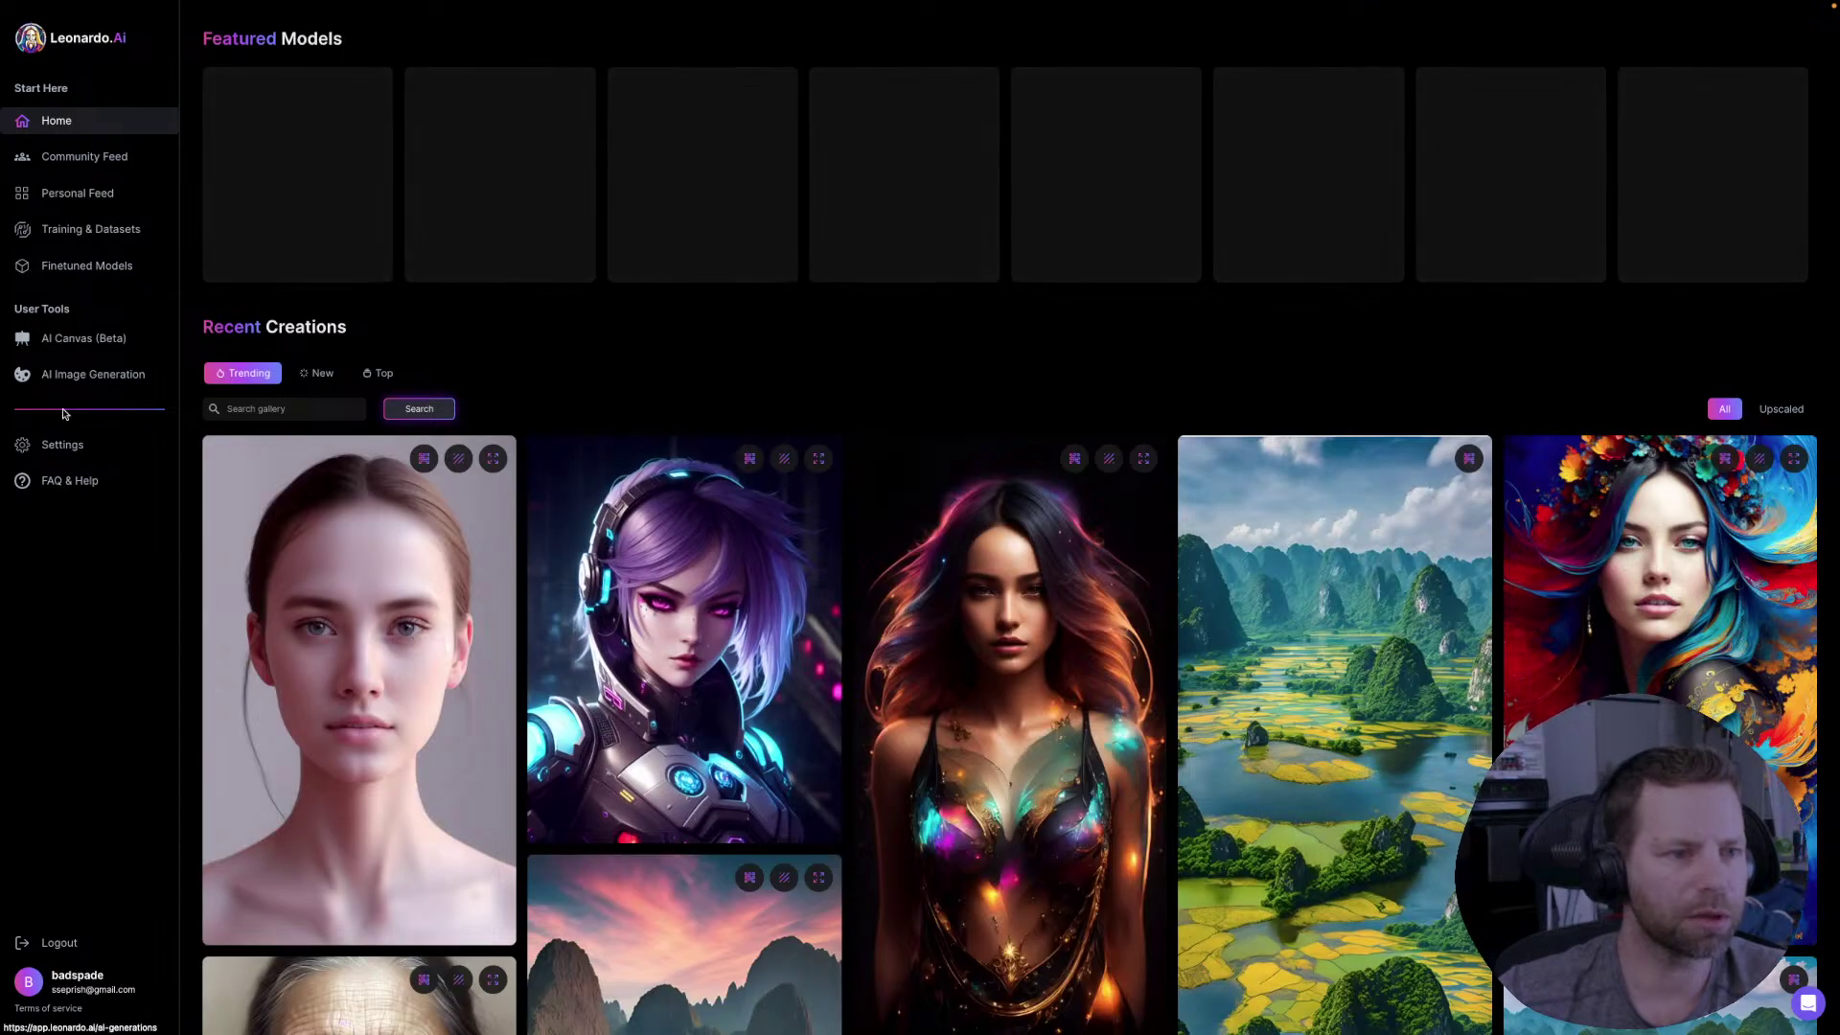
pyautogui.click(86, 158)
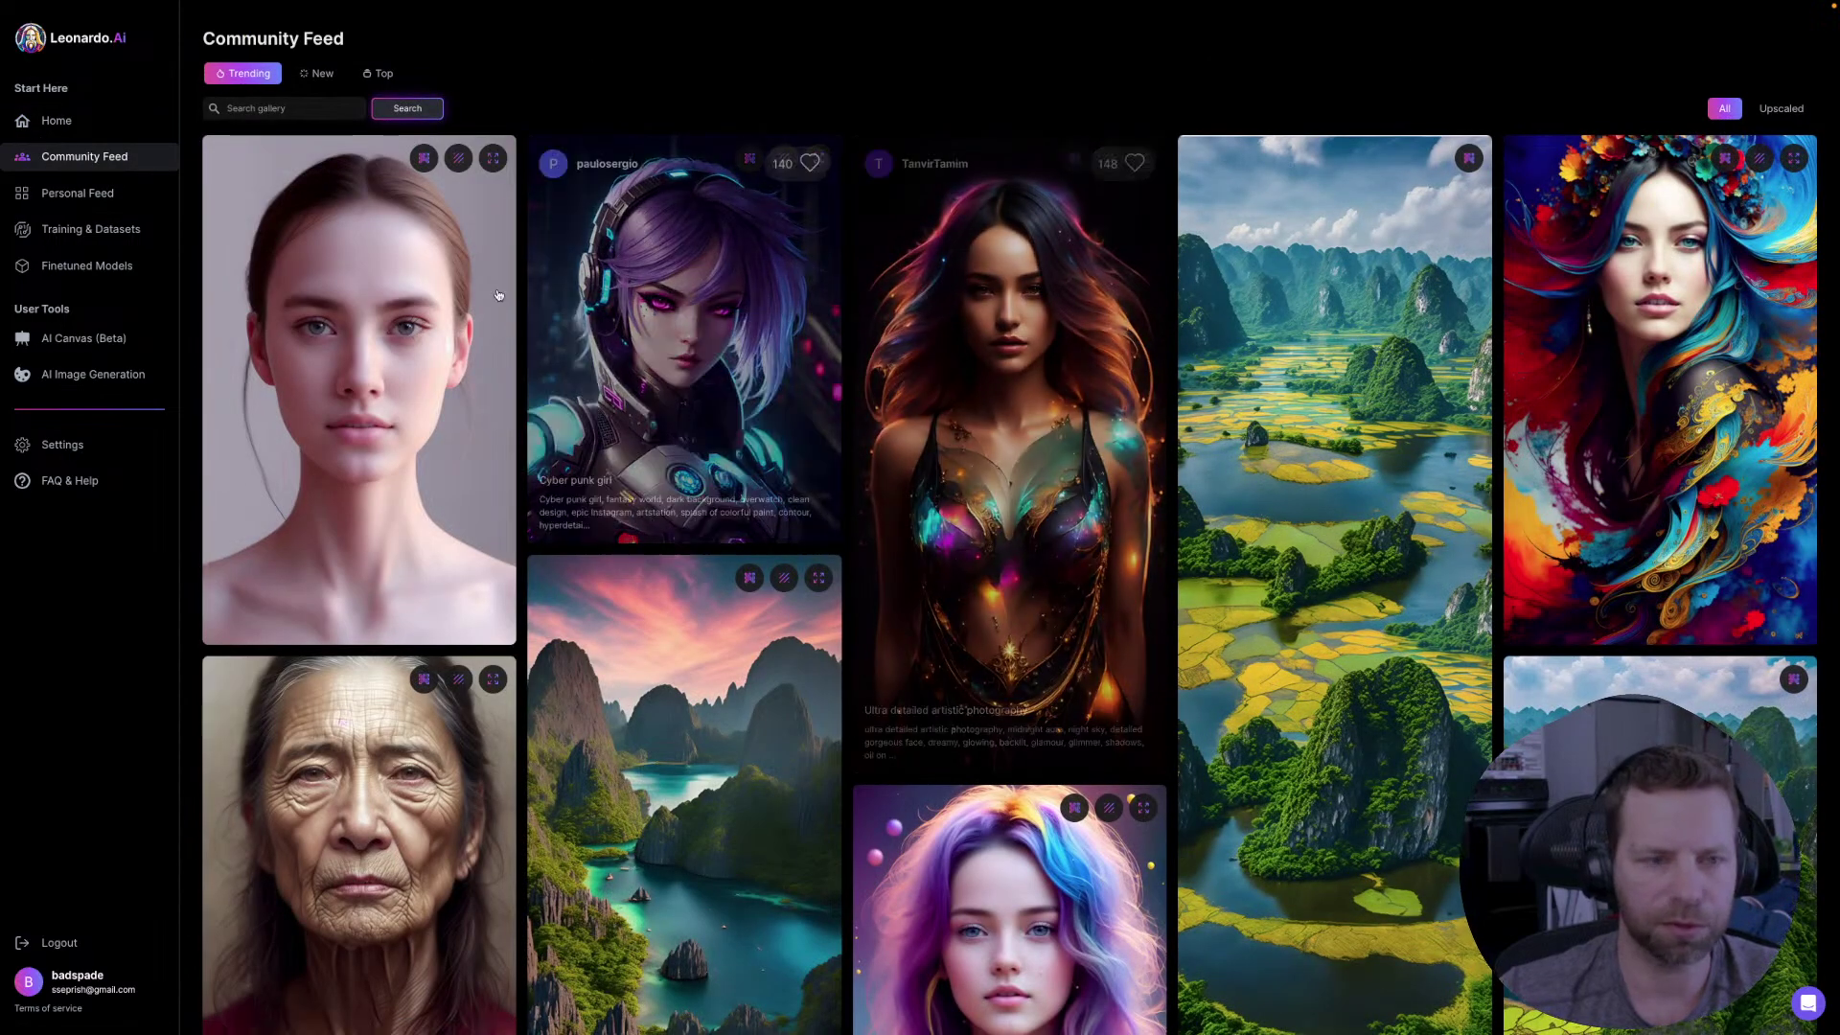
pyautogui.click(381, 73)
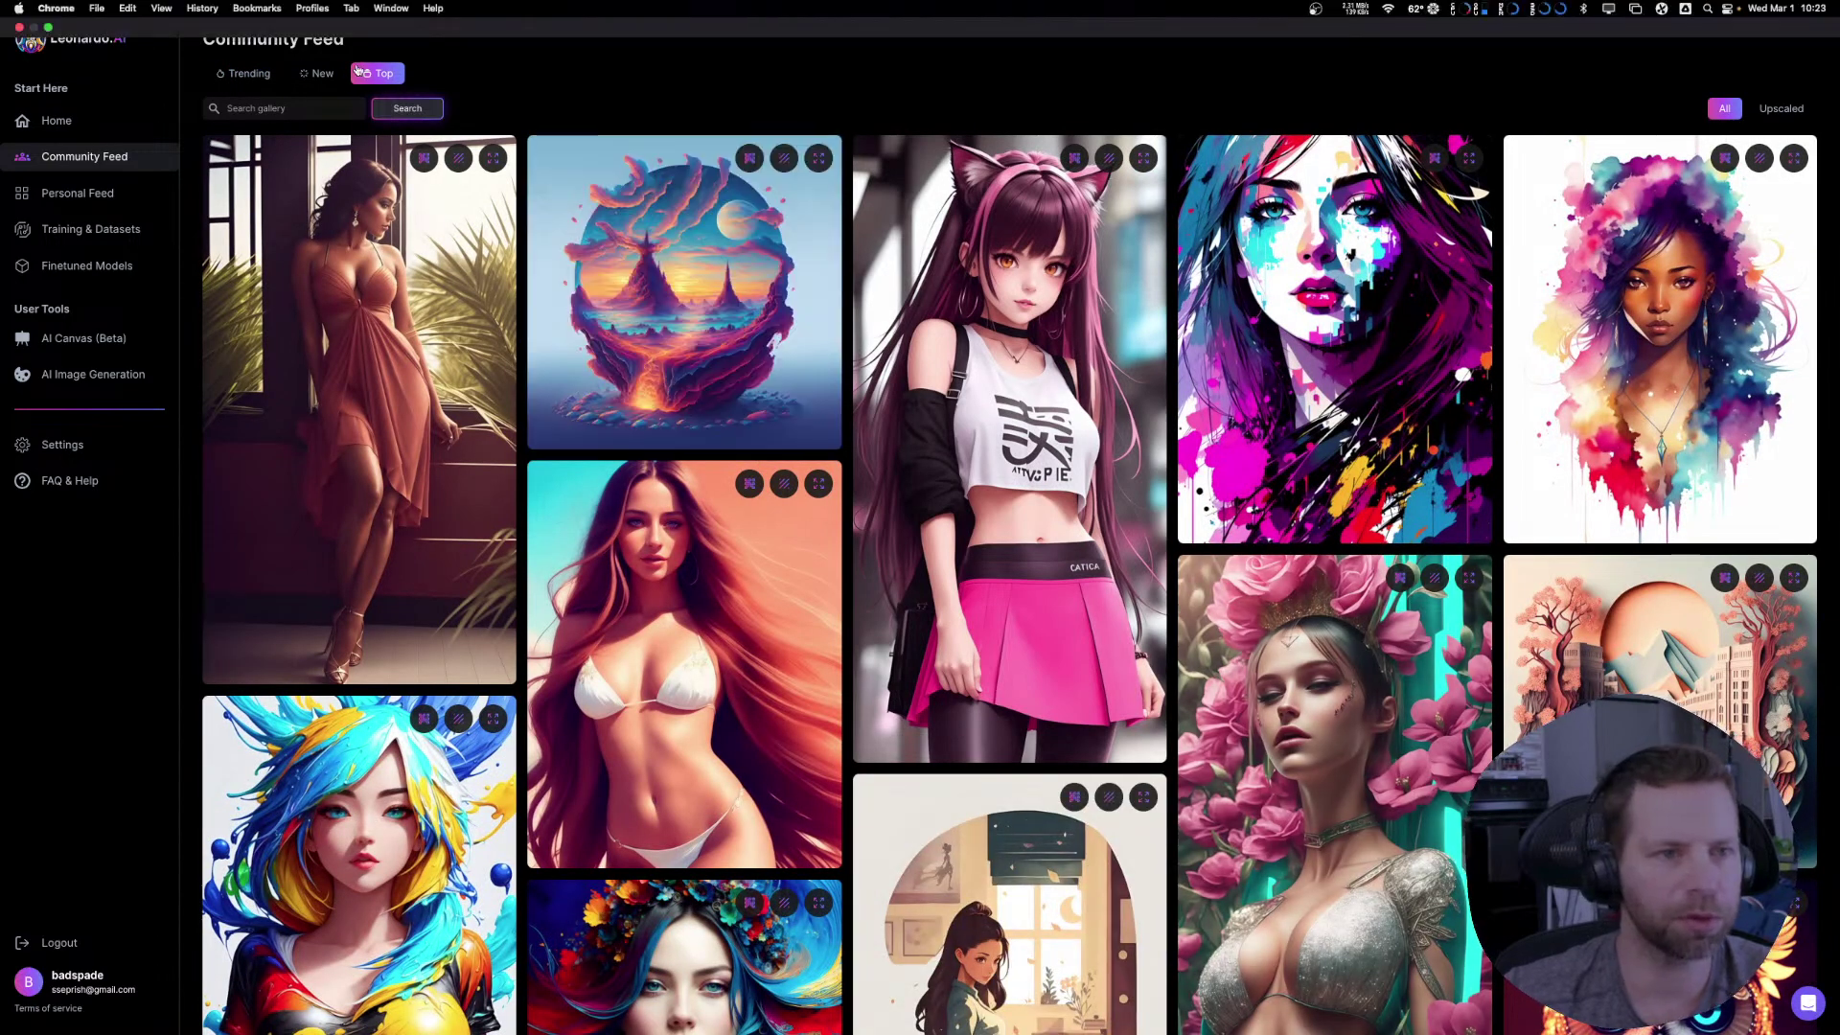
pyautogui.click(321, 75)
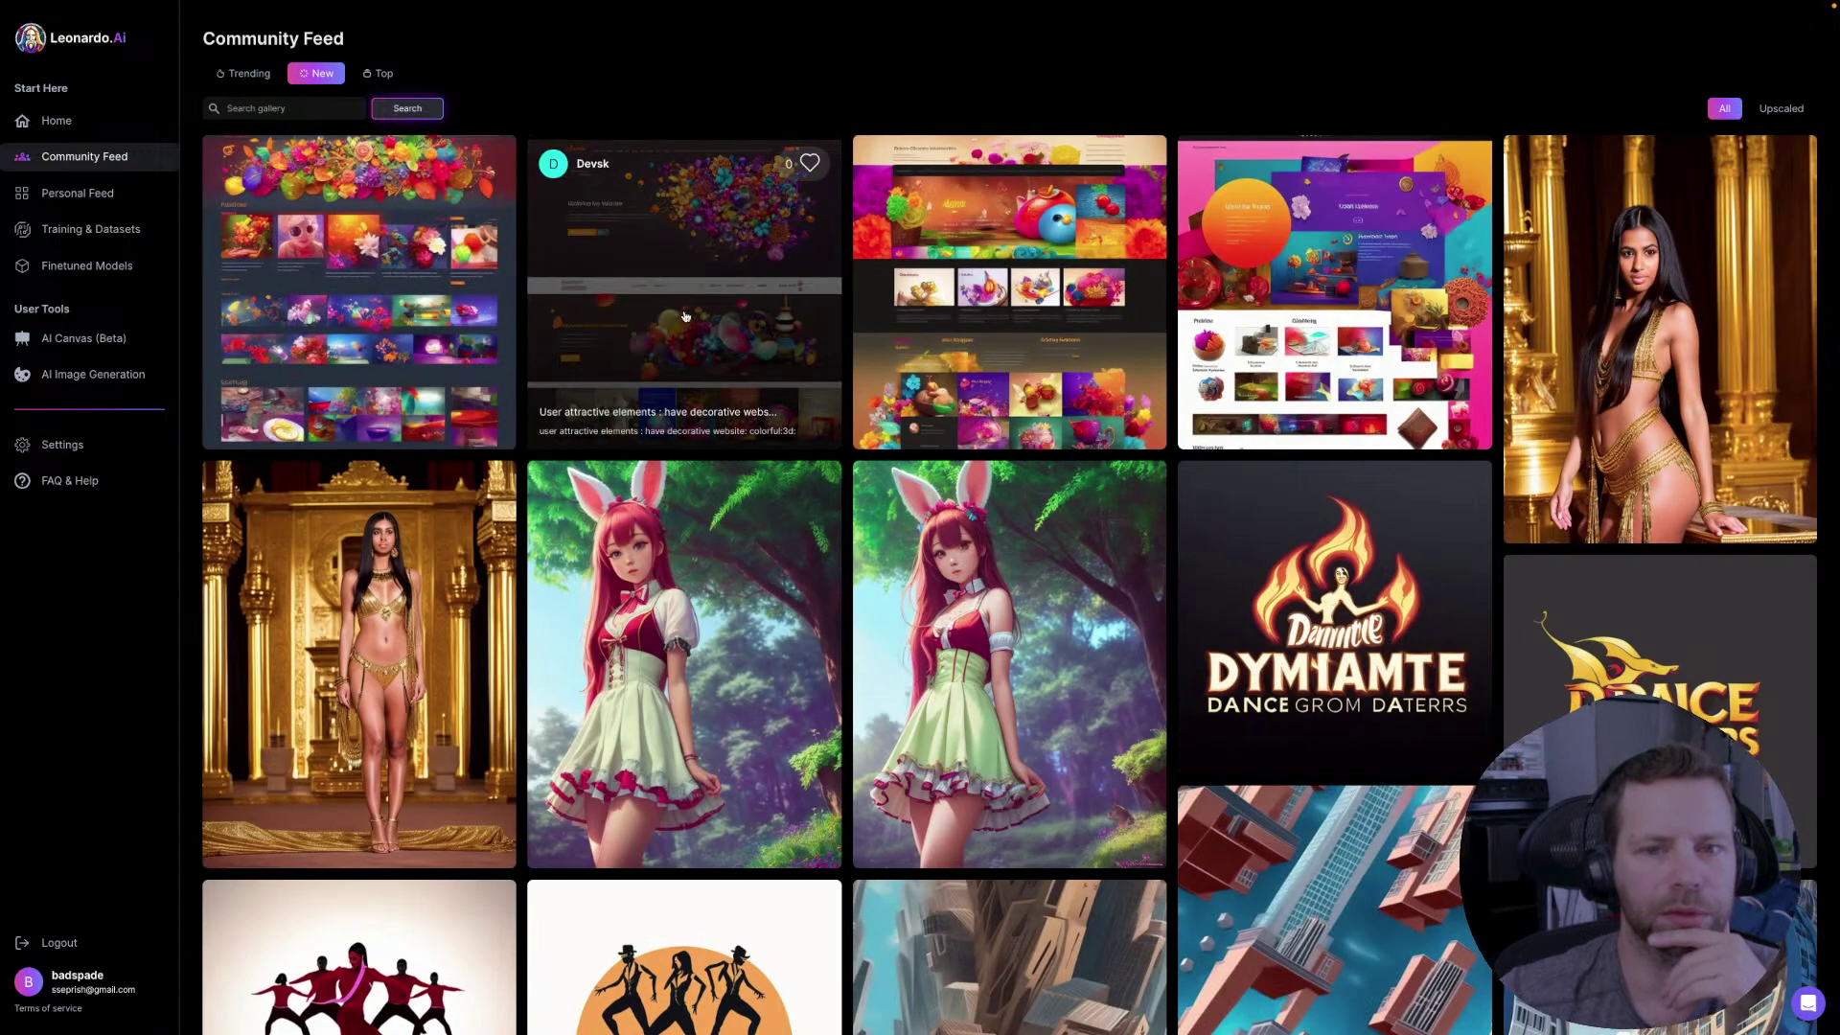
# - Open the colorful decorative website design with the flower cluster, view its image enlarged, and return to its prompt details
pyautogui.click(680, 317)
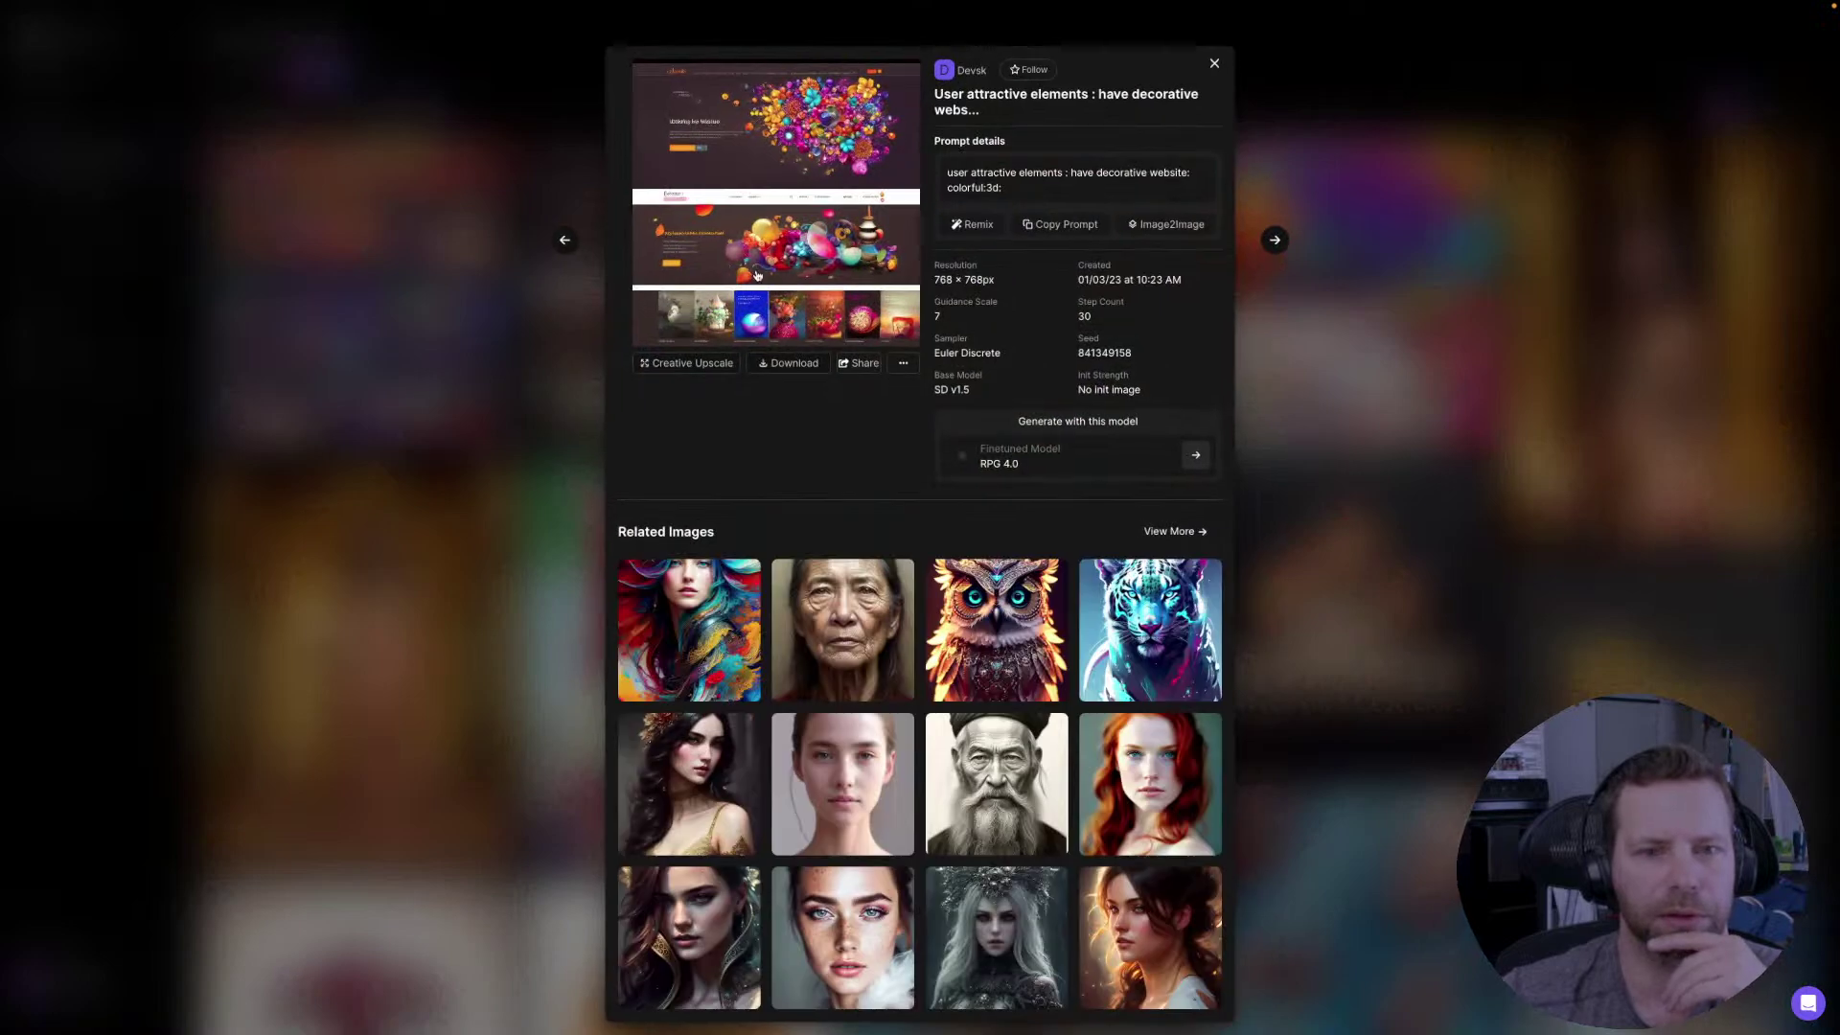
pyautogui.click(761, 278)
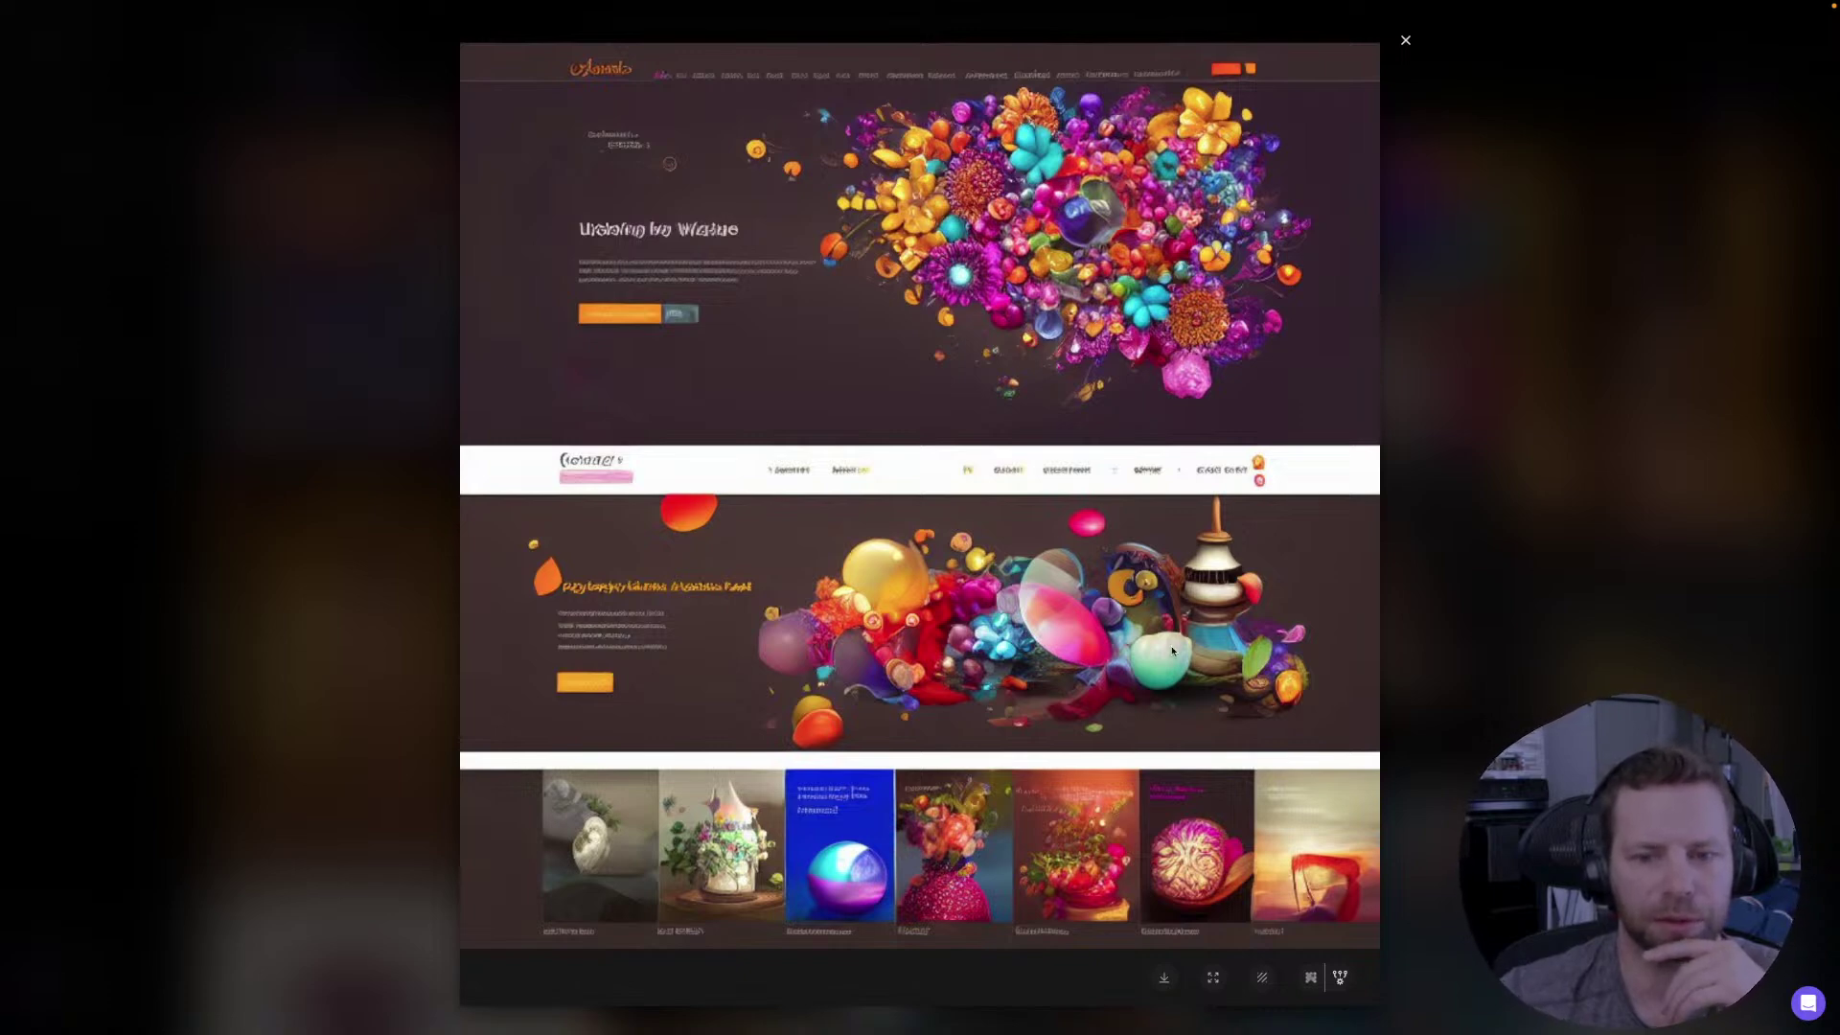
pyautogui.click(1476, 536)
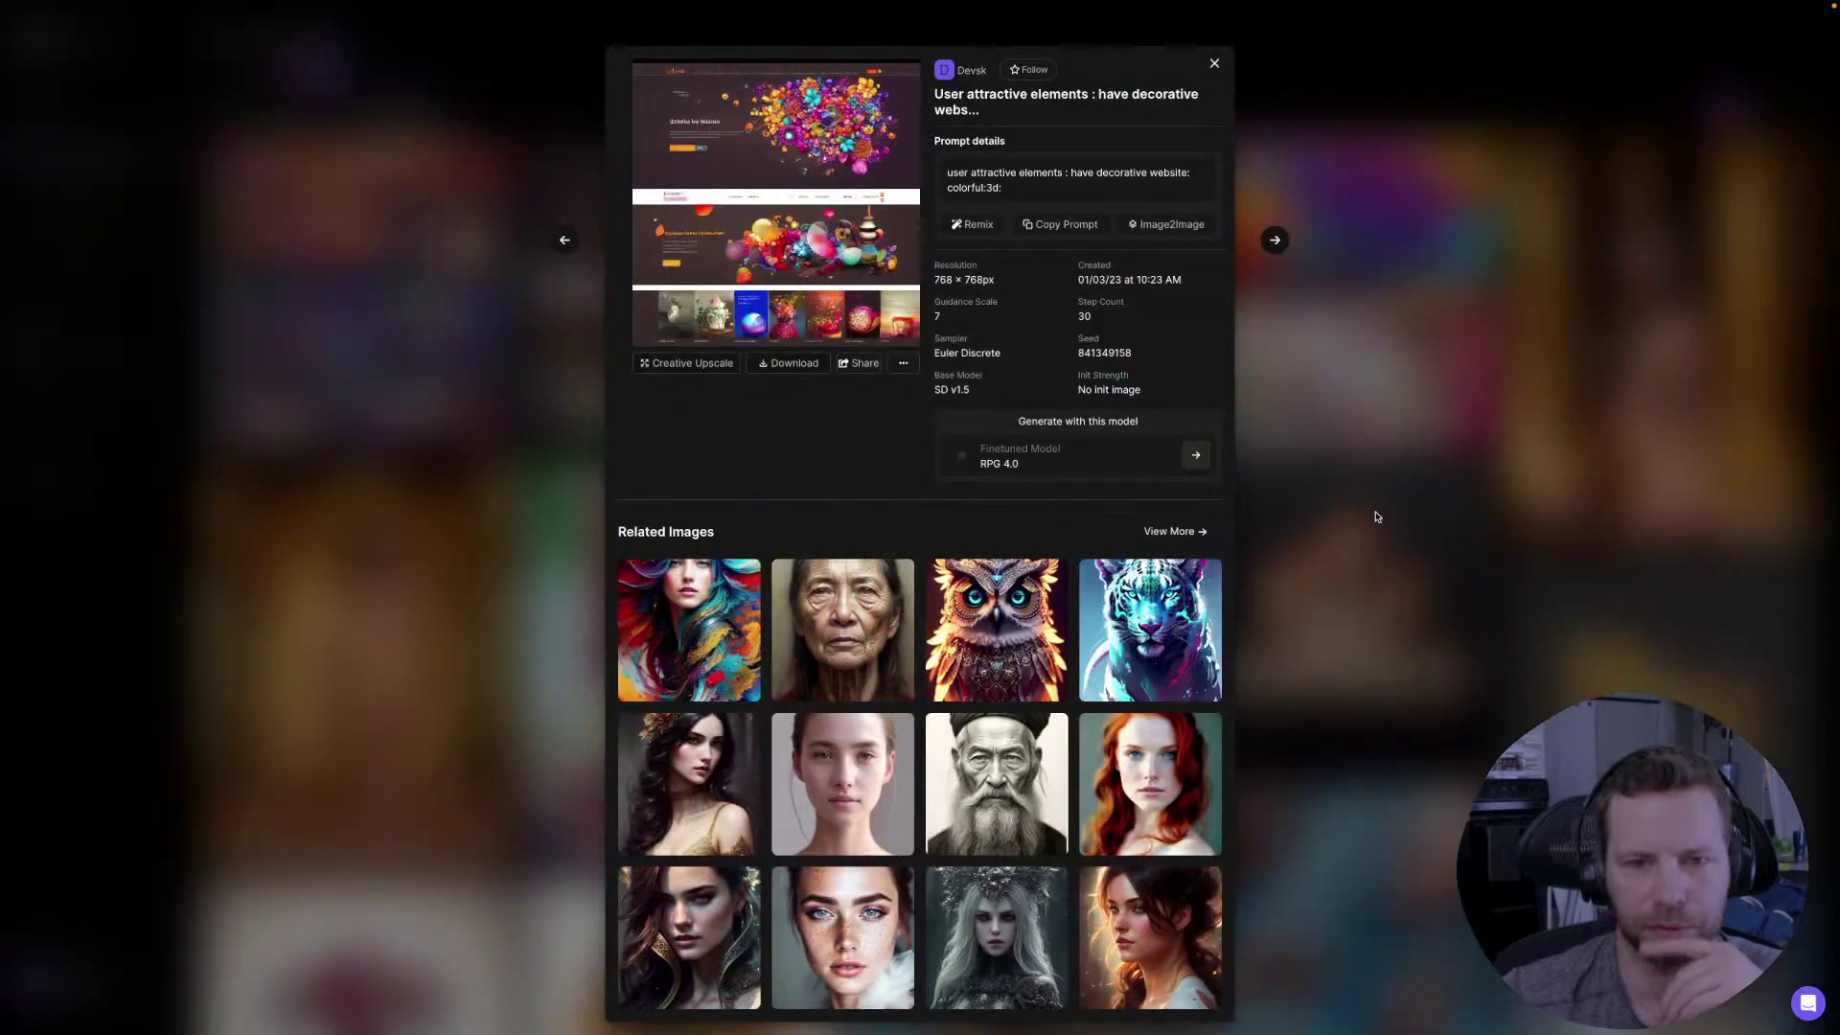
# - Leave the decorative website image and inspect the prompt details of the red-and-blue tall buildings image in the community feed
pyautogui.click(1432, 513)
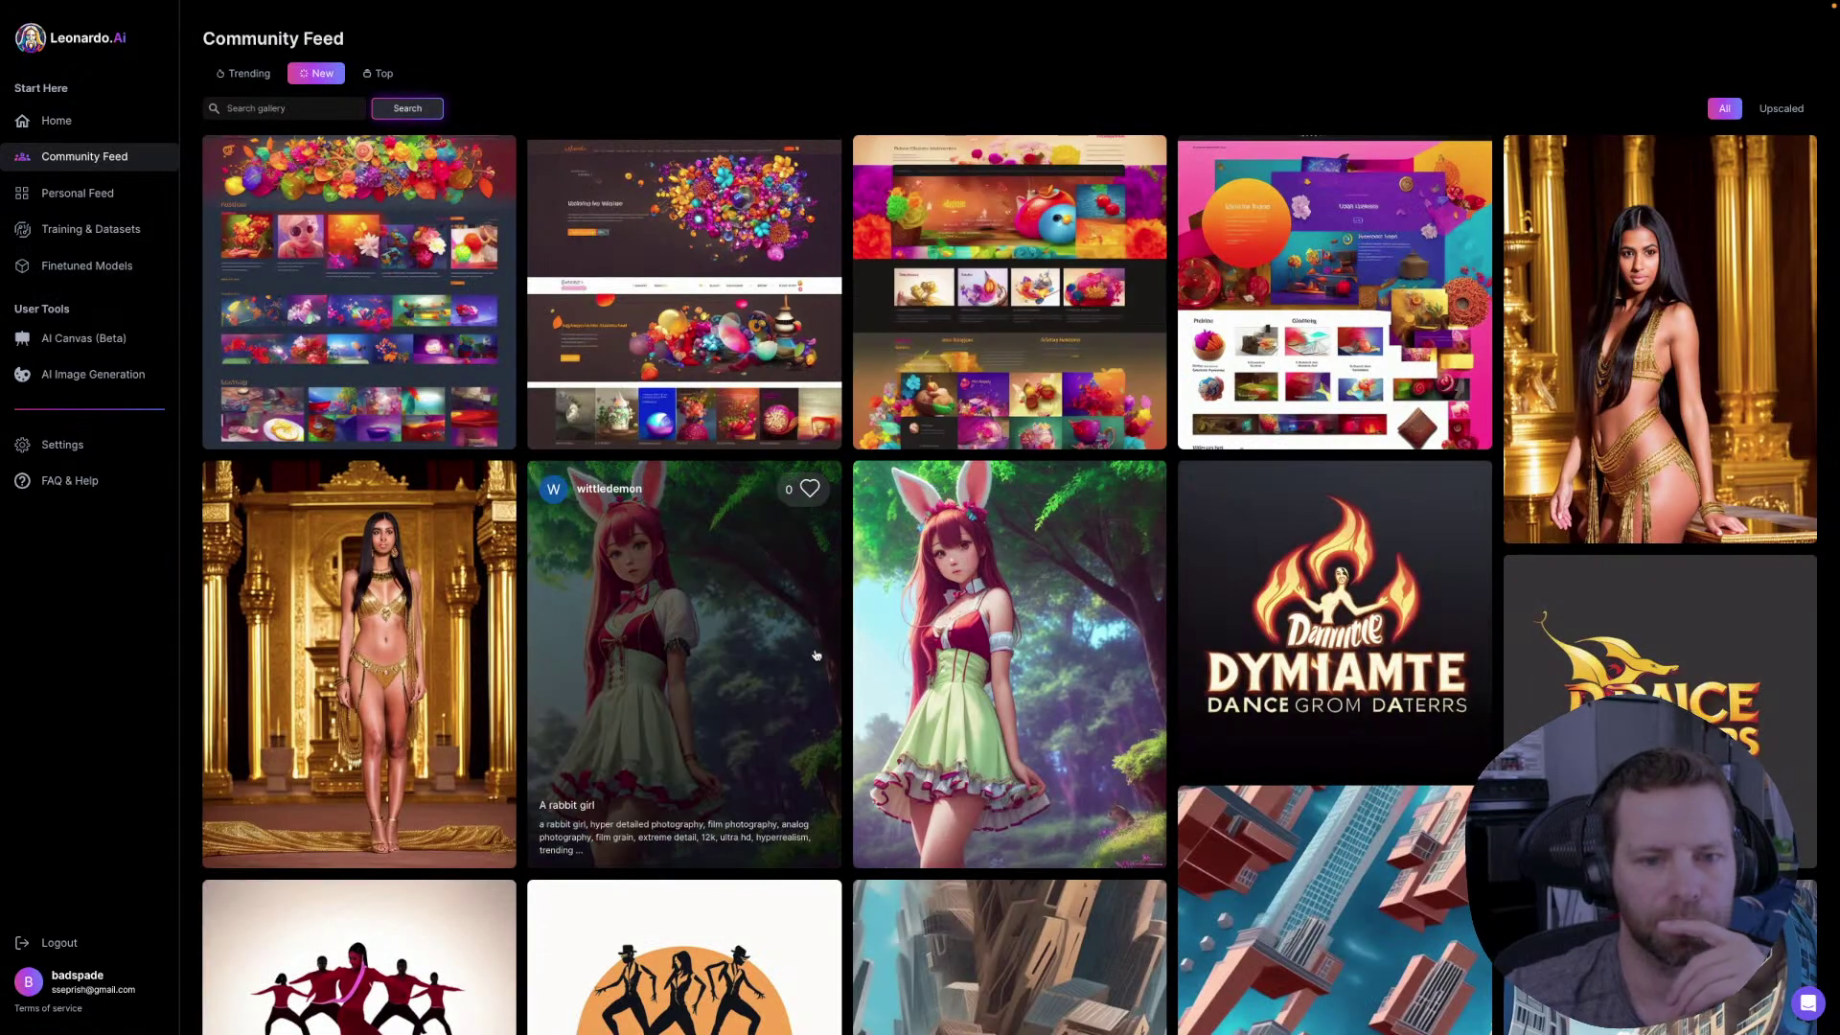
pyautogui.scroll(-1, 1052, 676)
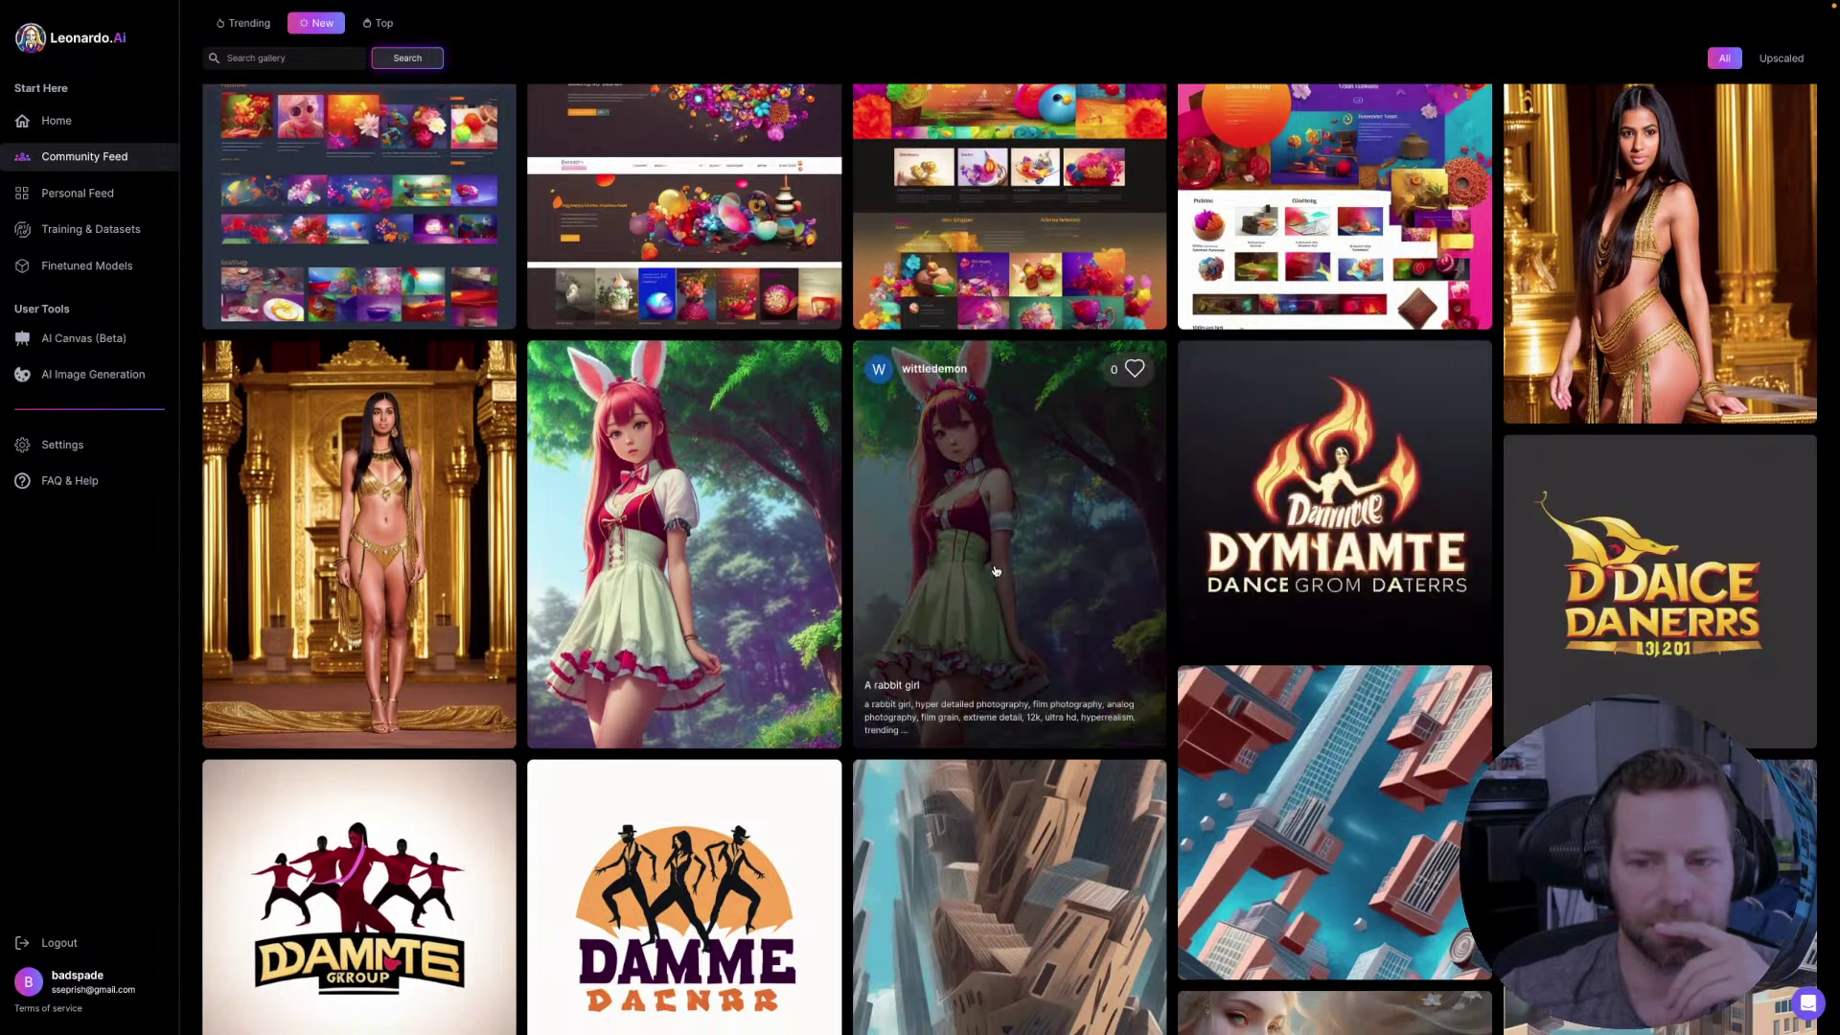
pyautogui.scroll(-2, 987, 571)
pyautogui.scroll(-3, 987, 571)
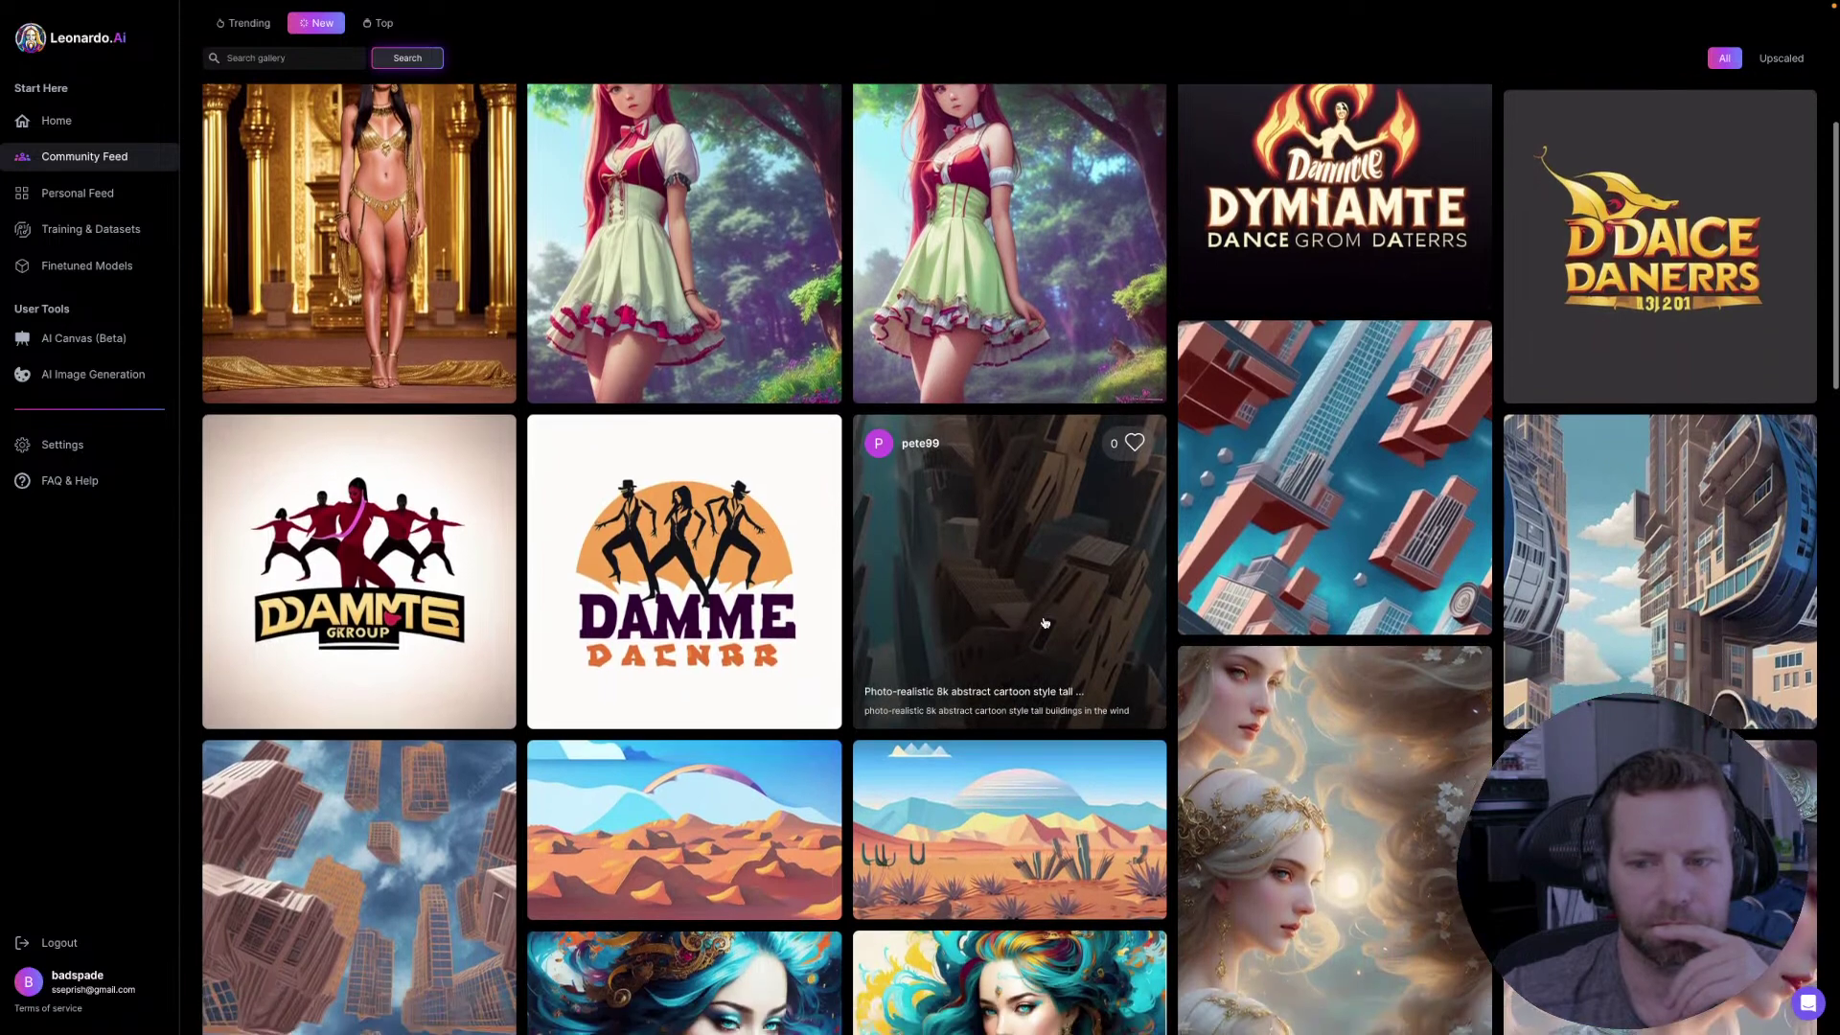
pyautogui.click(1295, 520)
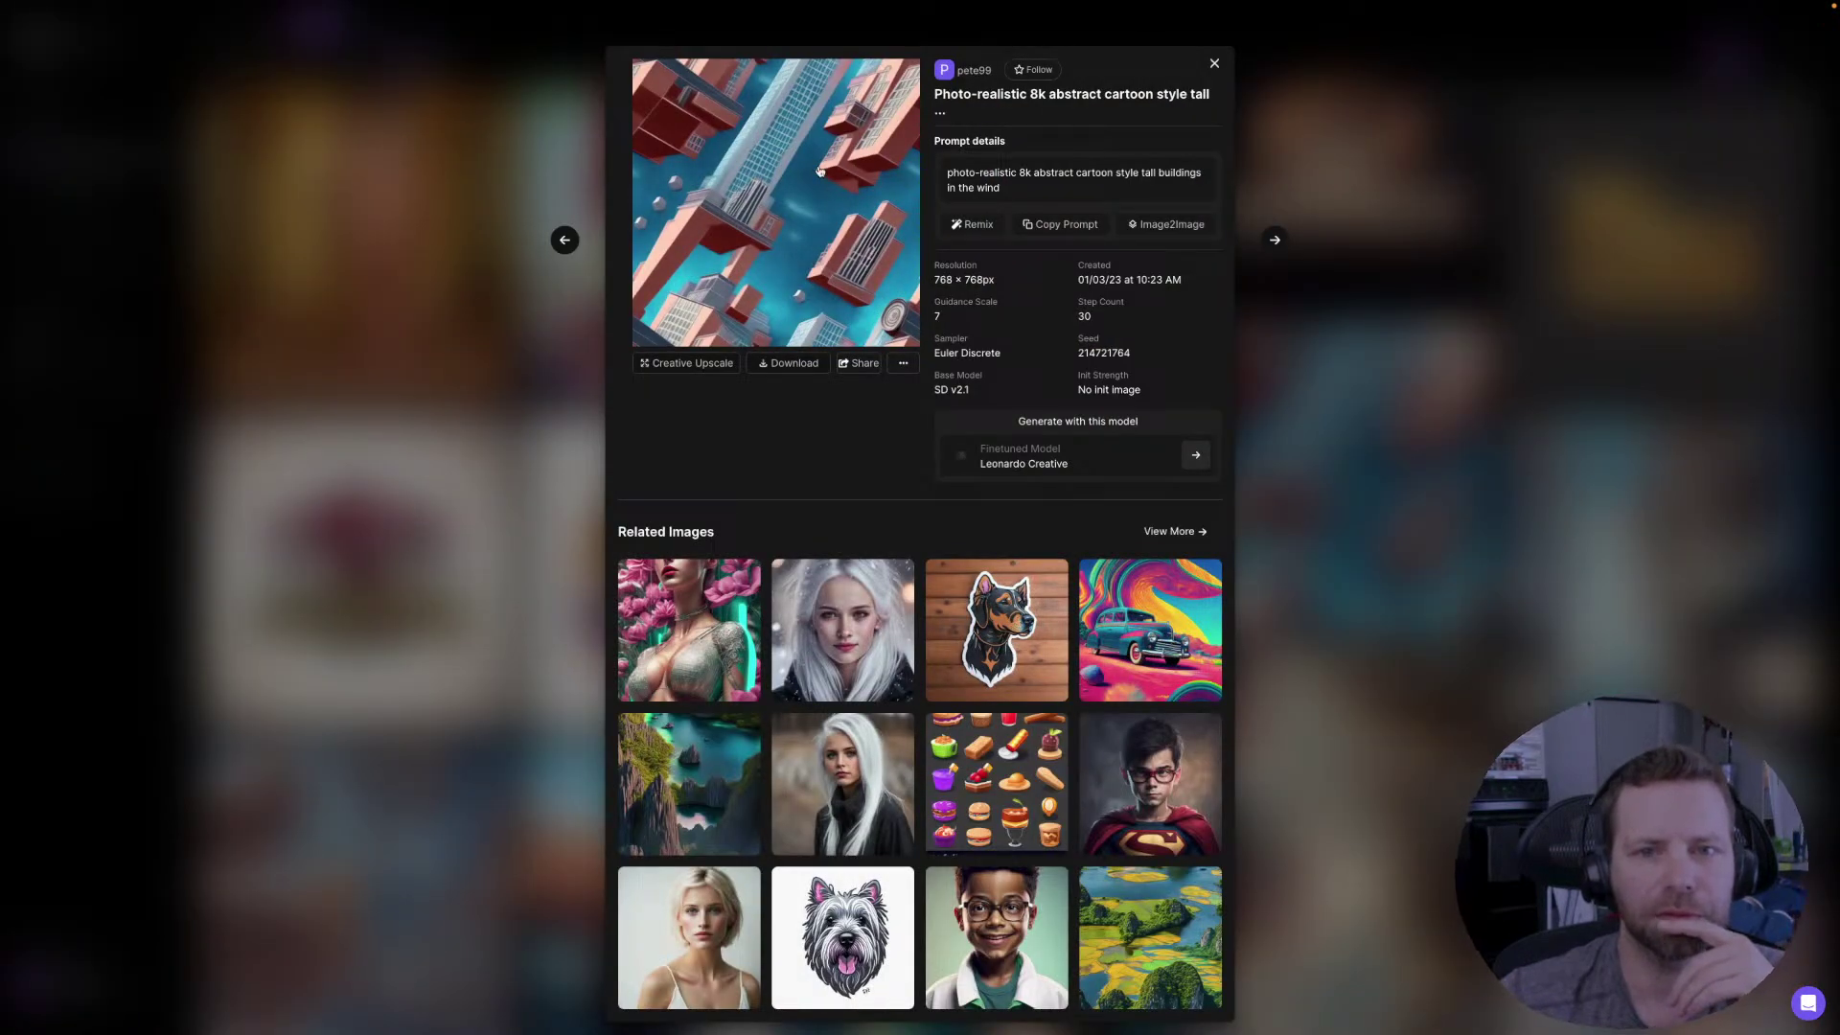
pyautogui.click(1564, 482)
# - Review the prompt and generation settings of a "Misterious intricate maximalism" portrait with aquamarine hair, then return to the feed
pyautogui.scroll(-7, 1349, 389)
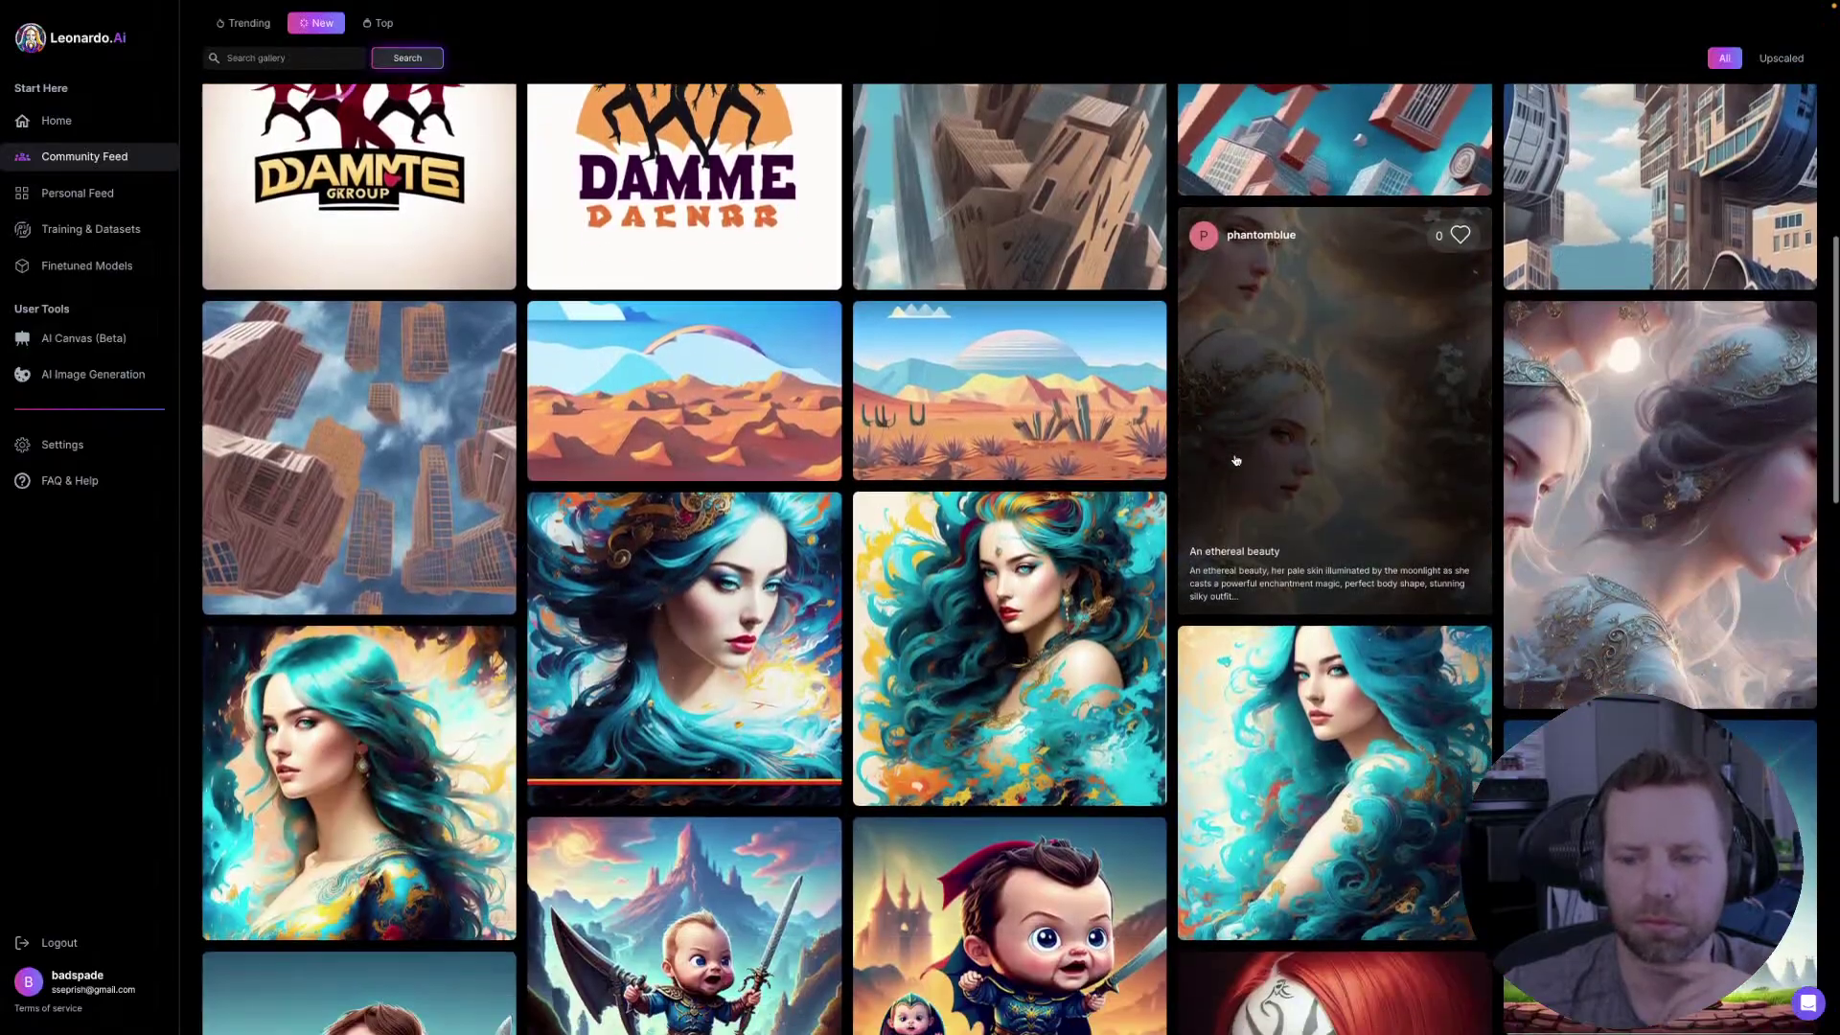
pyautogui.scroll(-2, 1349, 390)
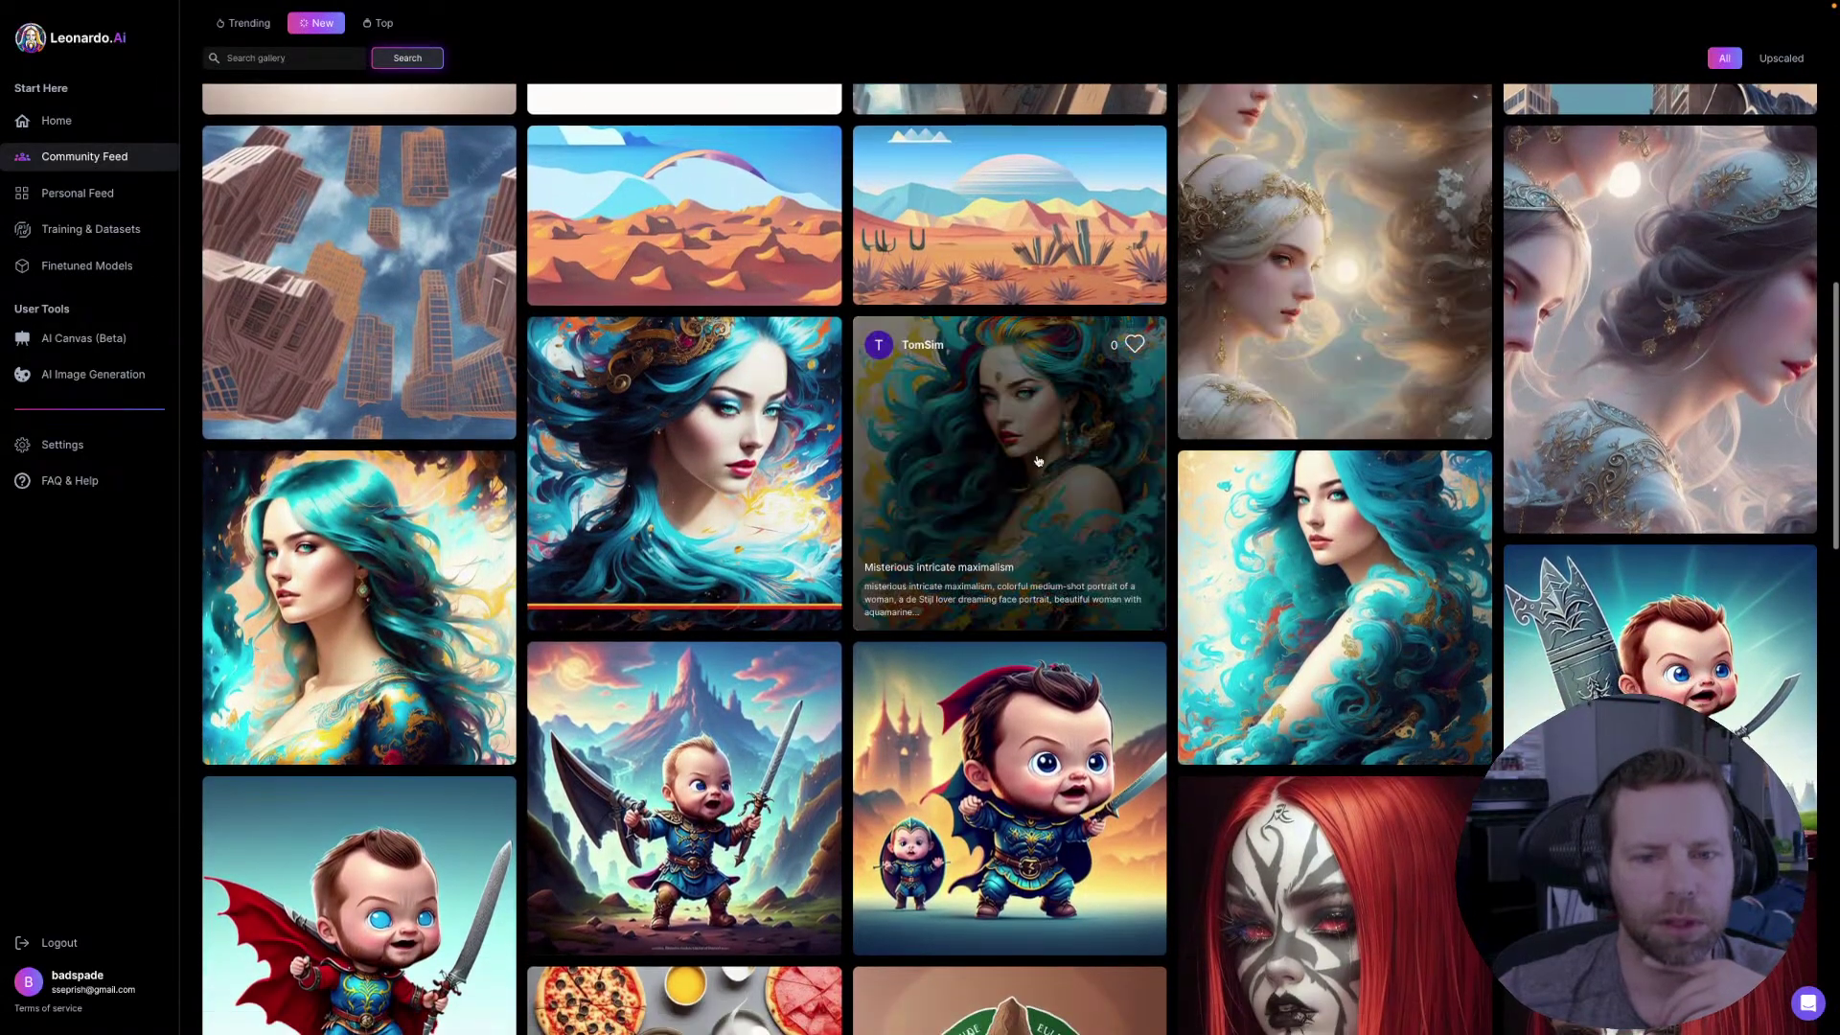
pyautogui.click(1037, 461)
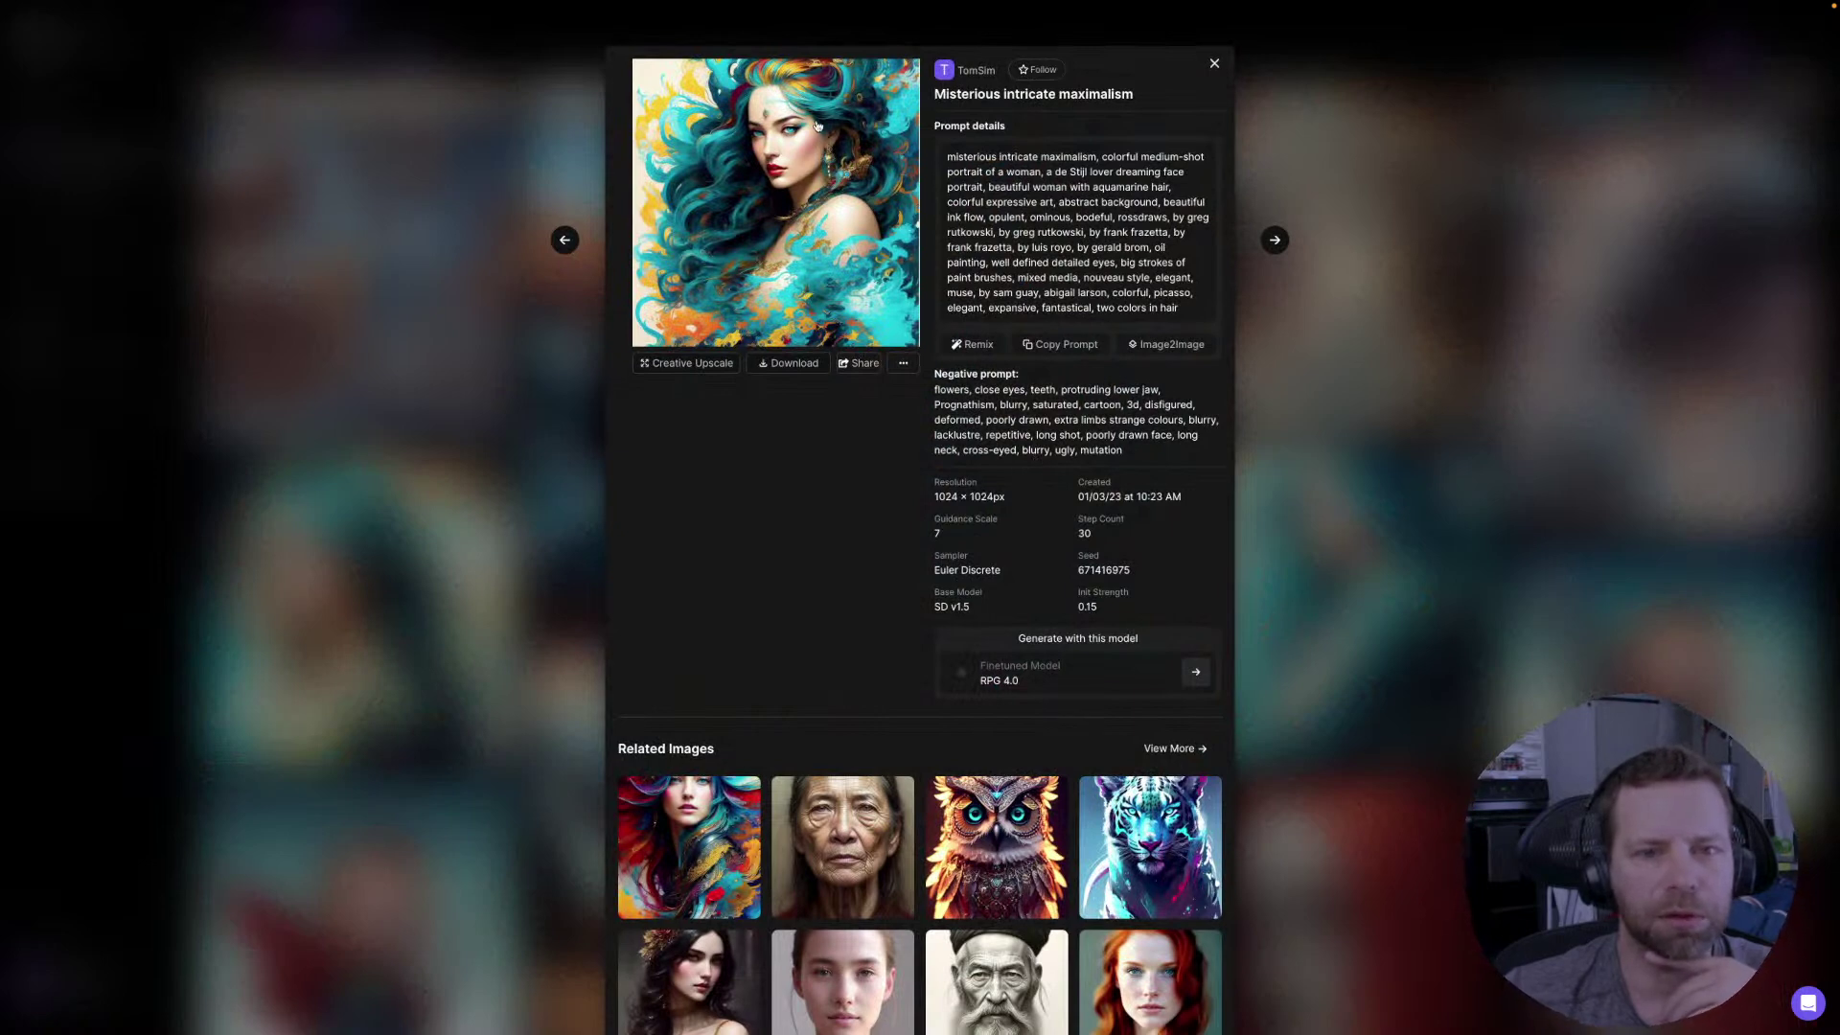
pyautogui.click(1370, 508)
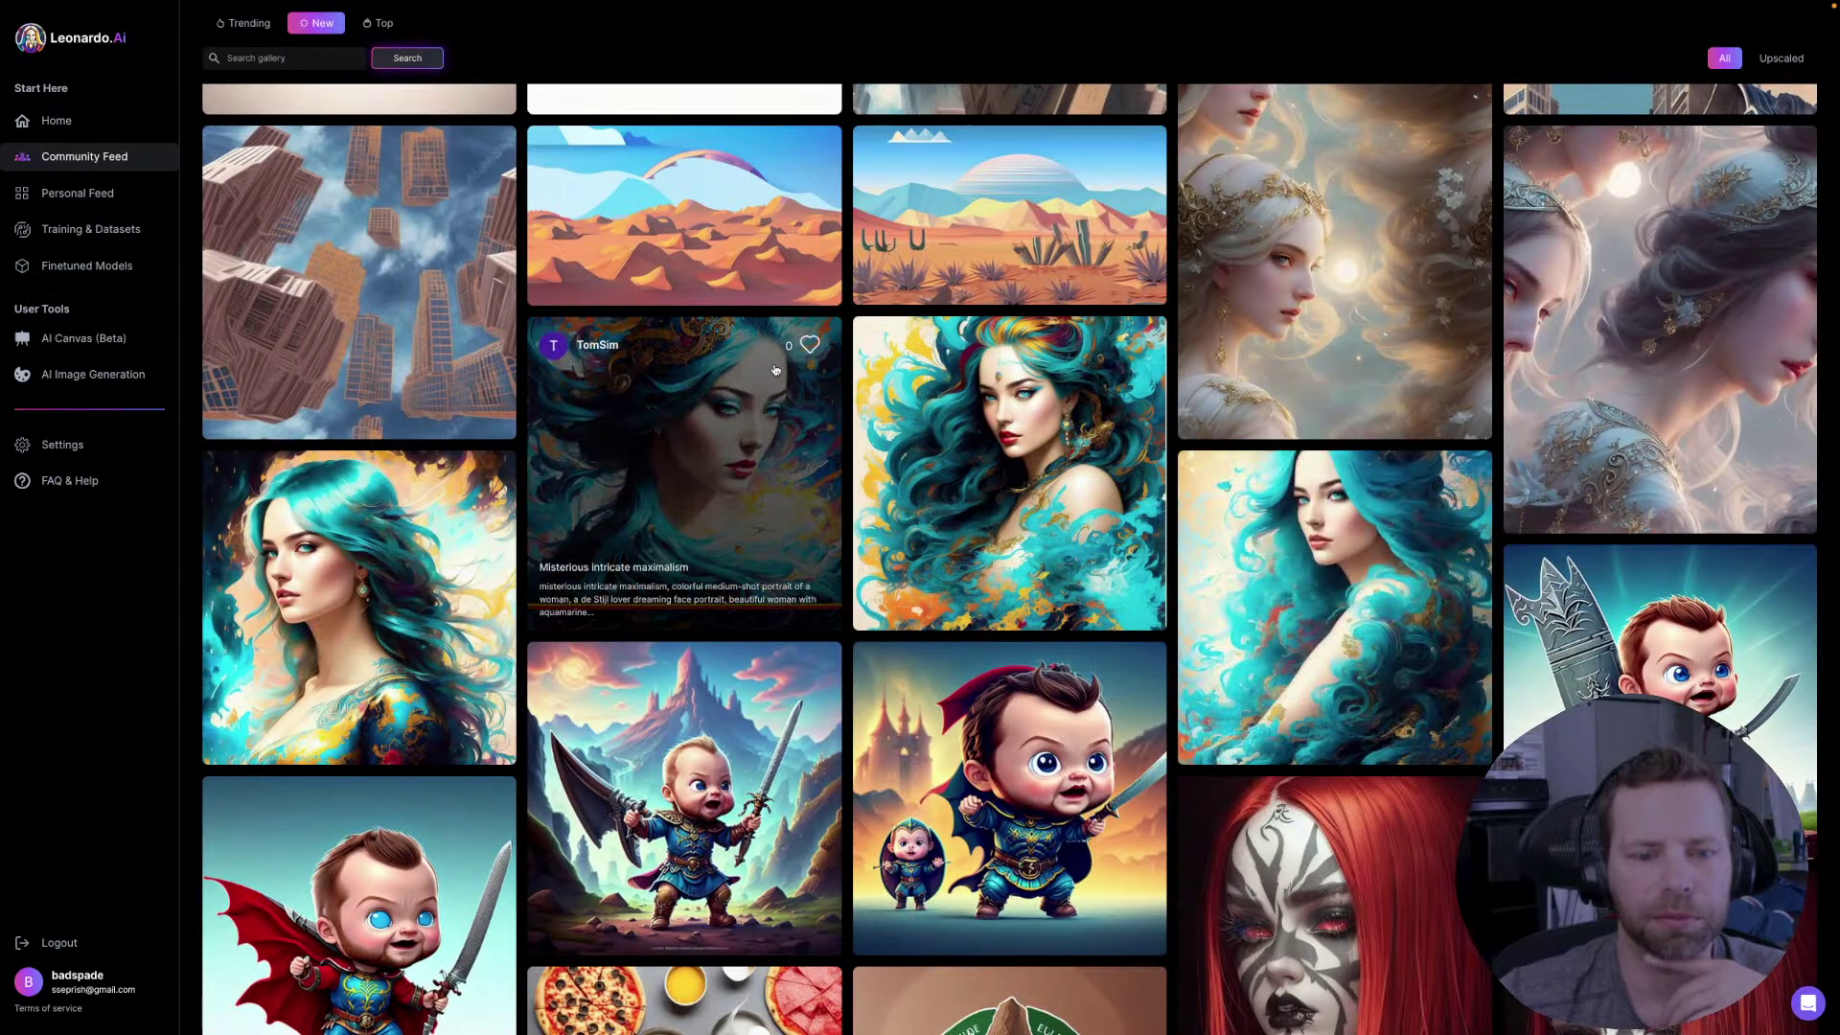
# - View the first red-haired "Gothicpunk" portrait with its prompt details and at enlarged size, then return to the feed
pyautogui.scroll(-5, 776, 370)
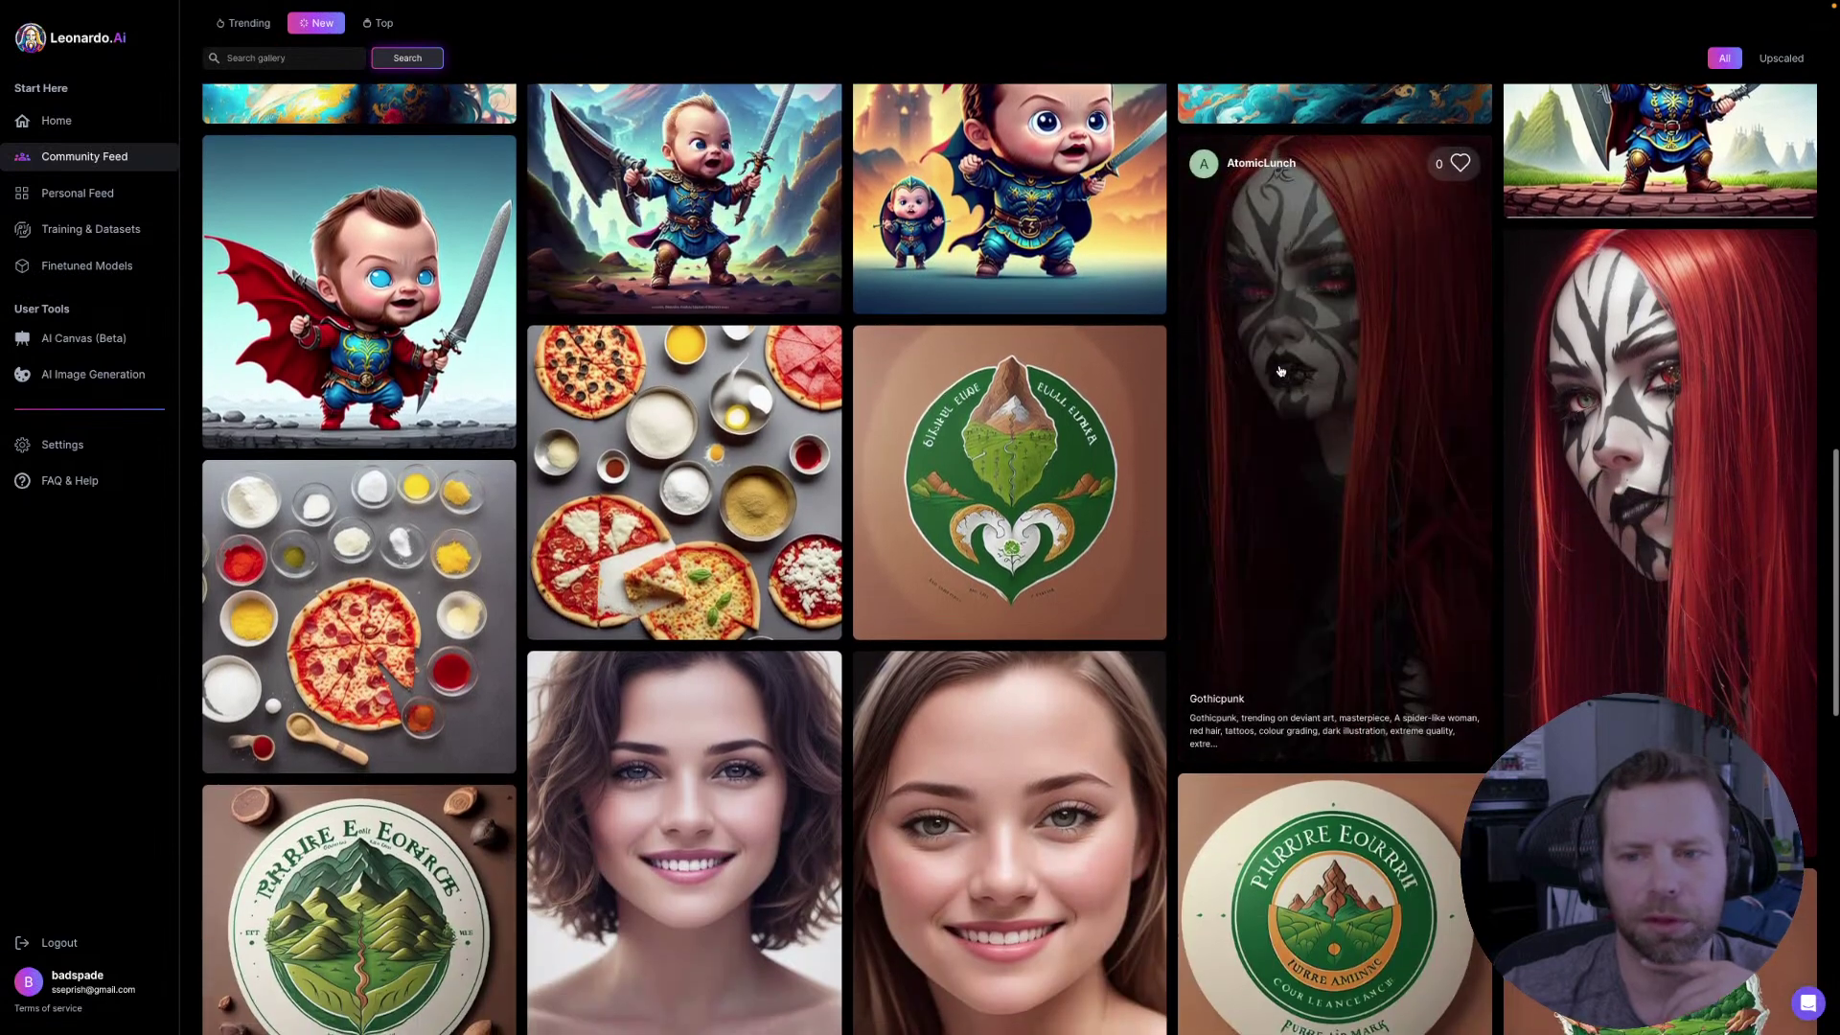
pyautogui.click(1282, 369)
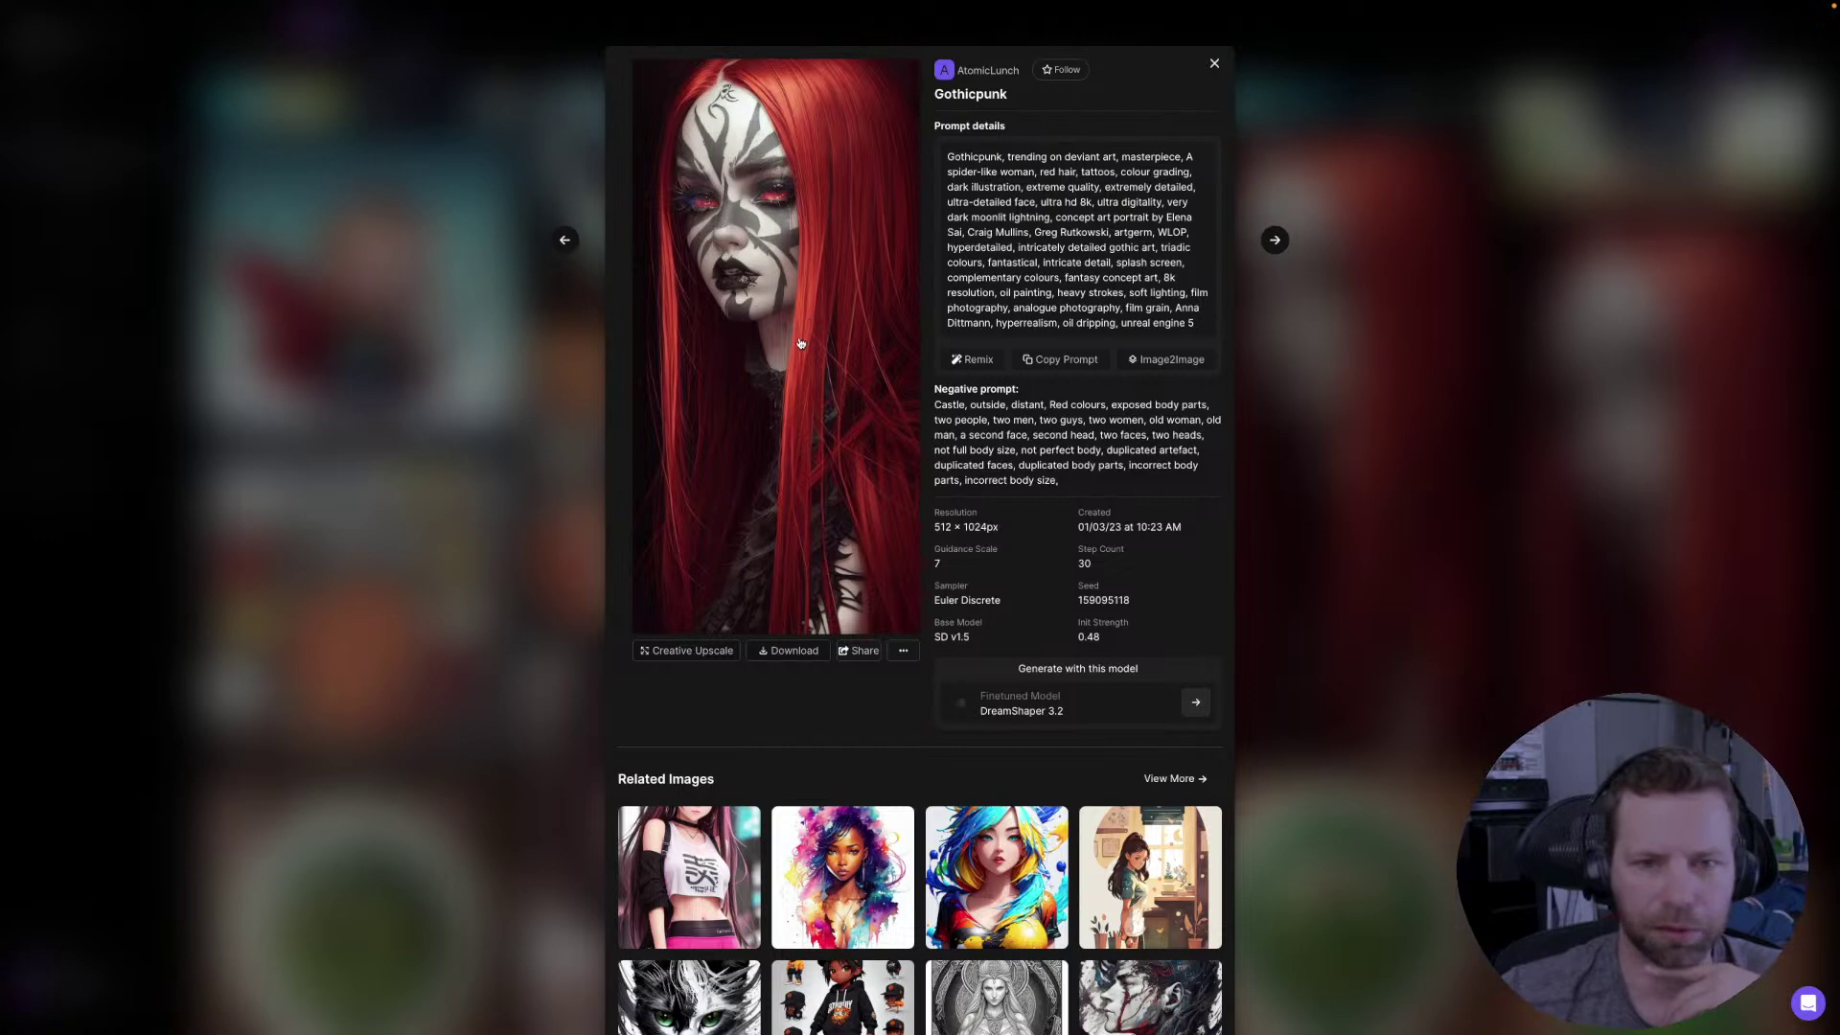
pyautogui.click(772, 182)
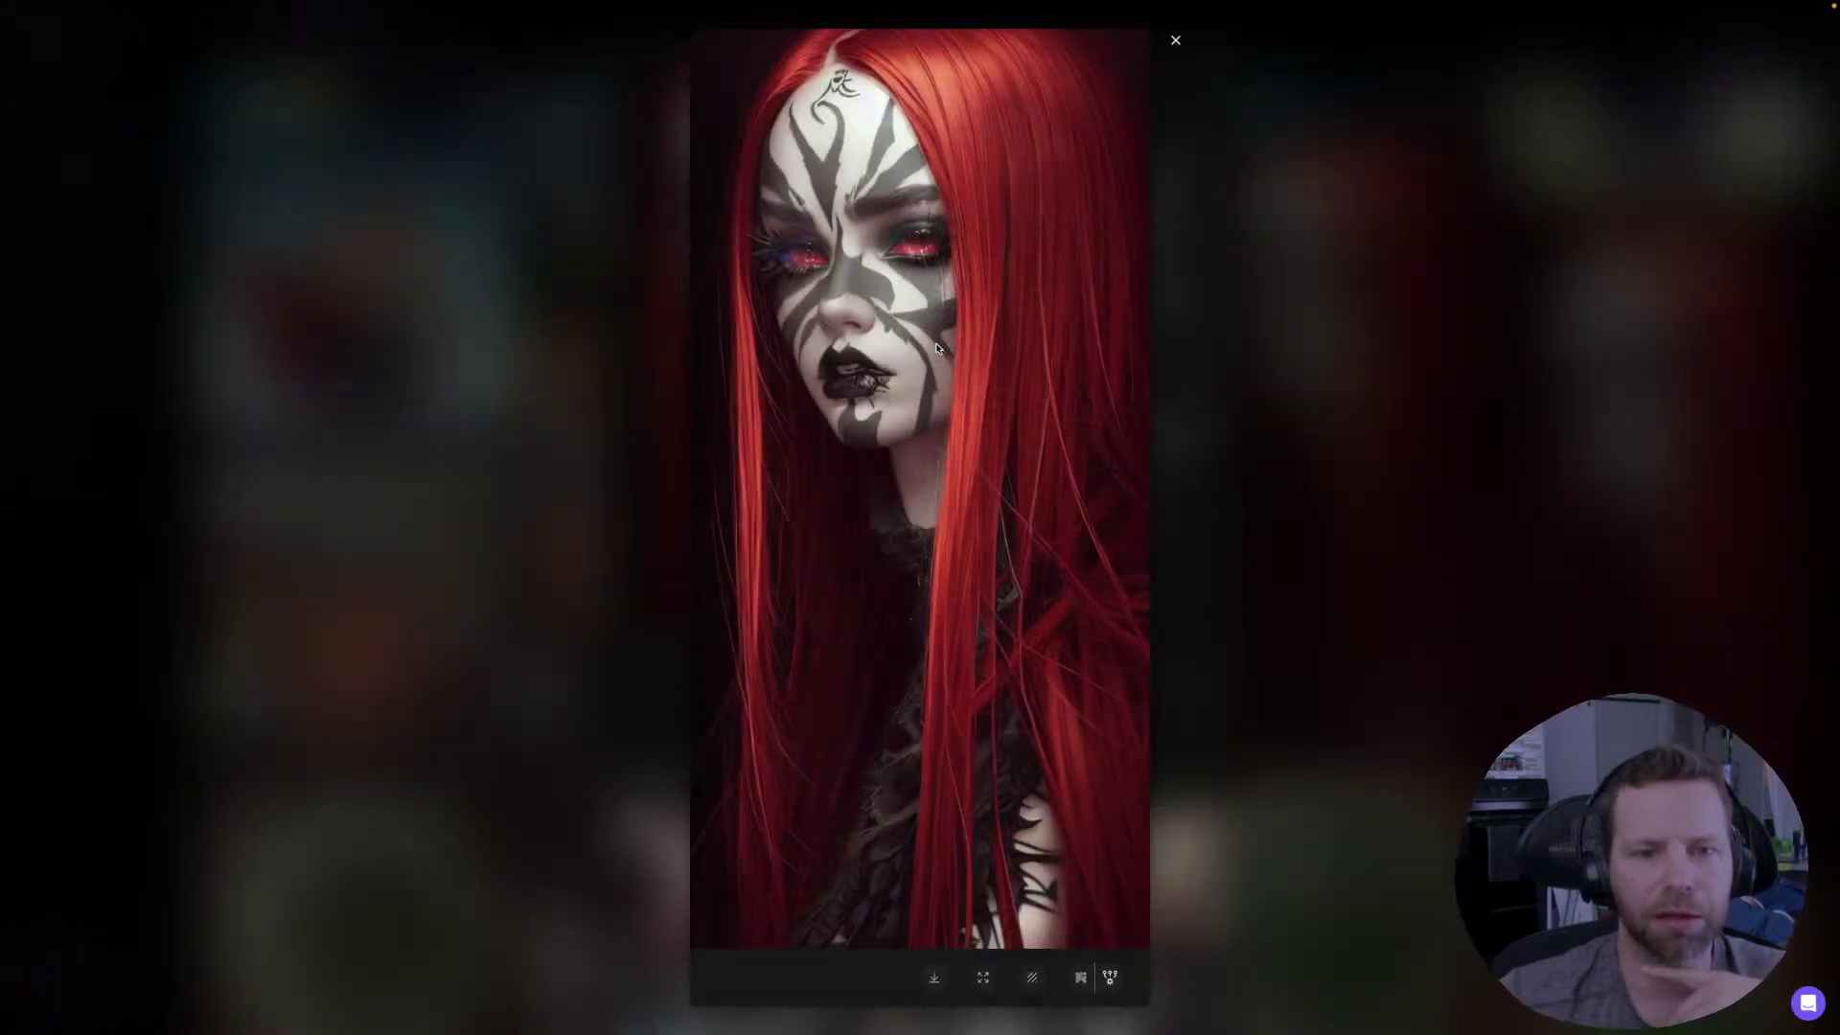
pyautogui.click(1442, 530)
pyautogui.click(1355, 534)
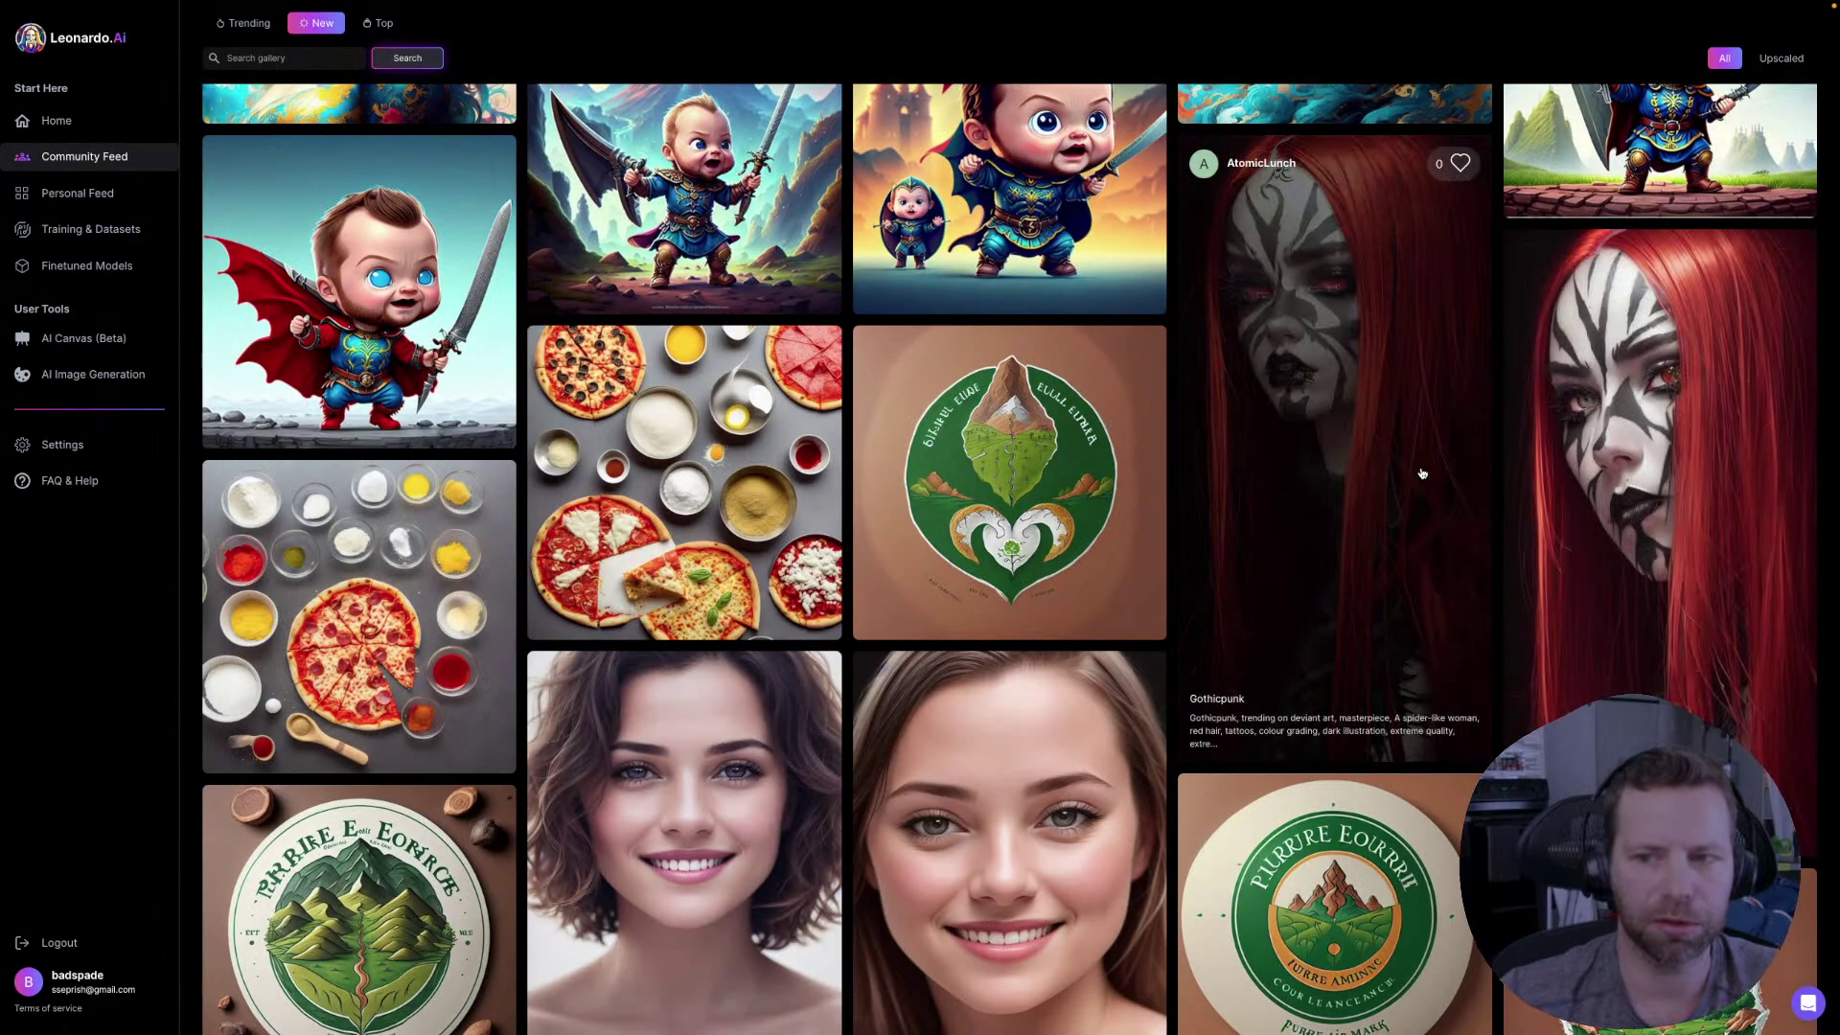
# - Inspect the second "Gothicpunk" portrait beside it, enlarged and with its prompt details, and close it
pyautogui.click(1665, 463)
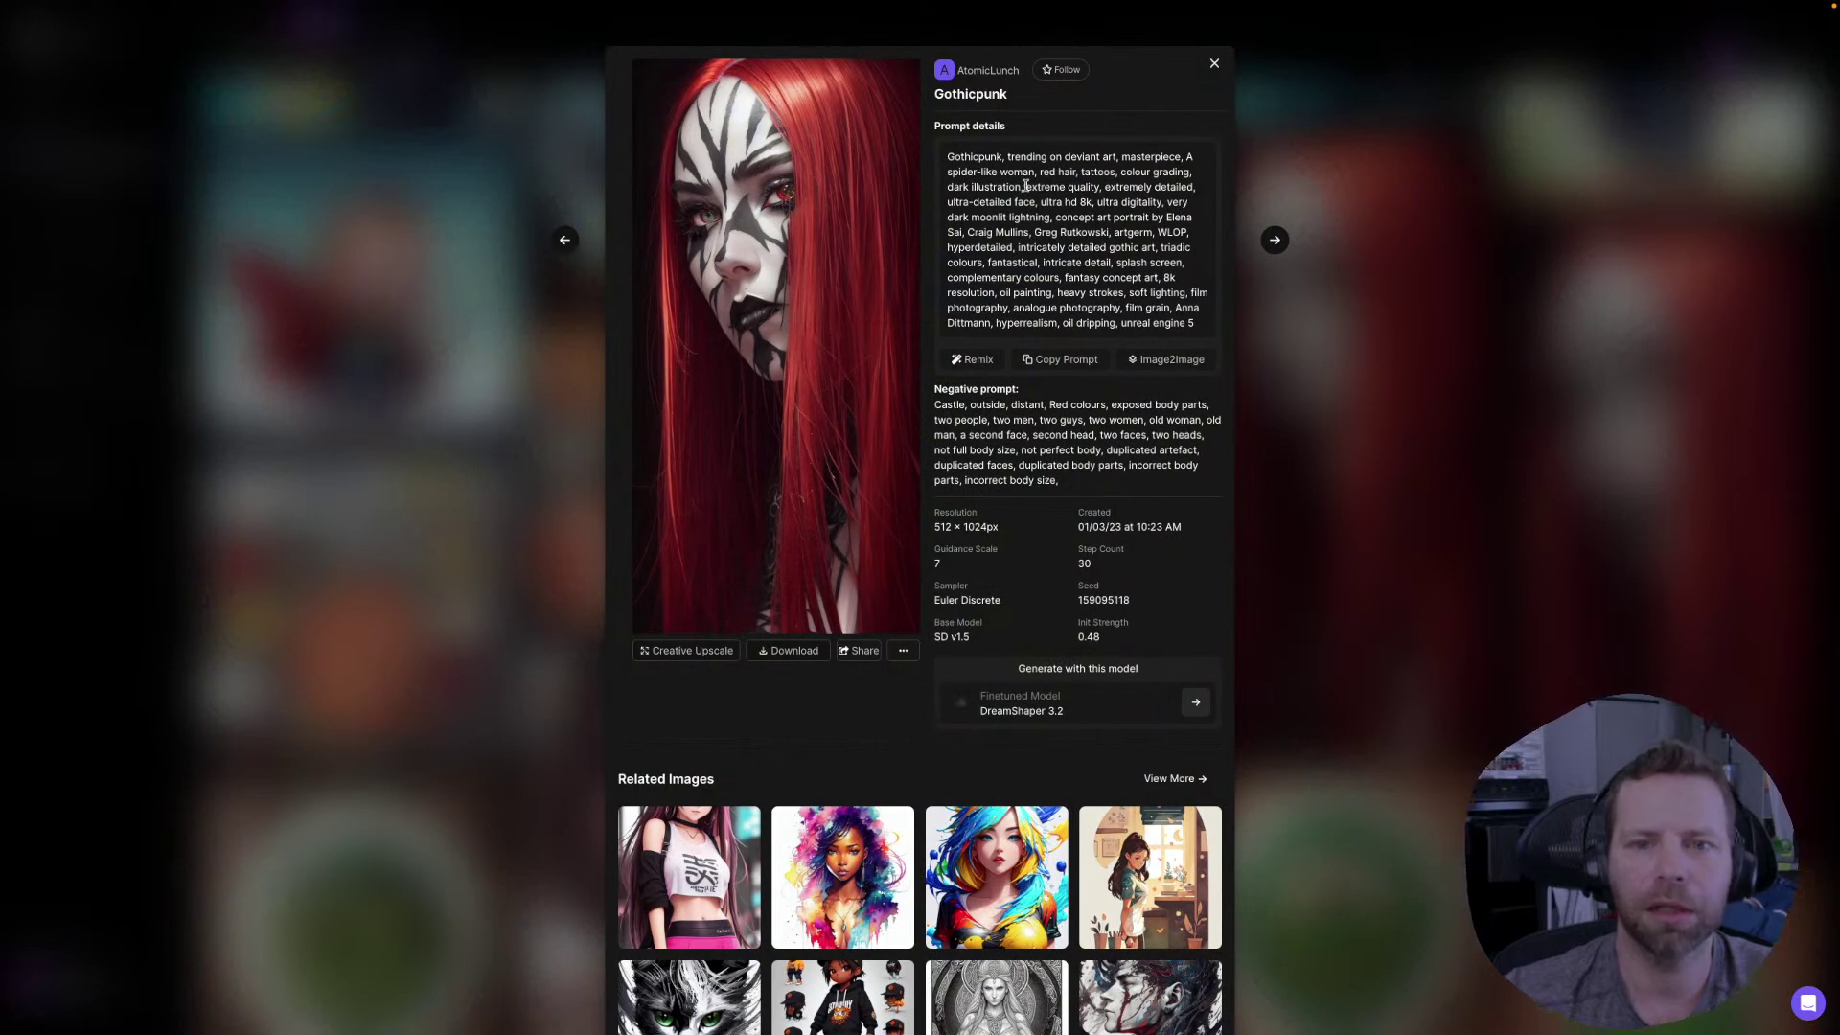
pyautogui.click(776, 272)
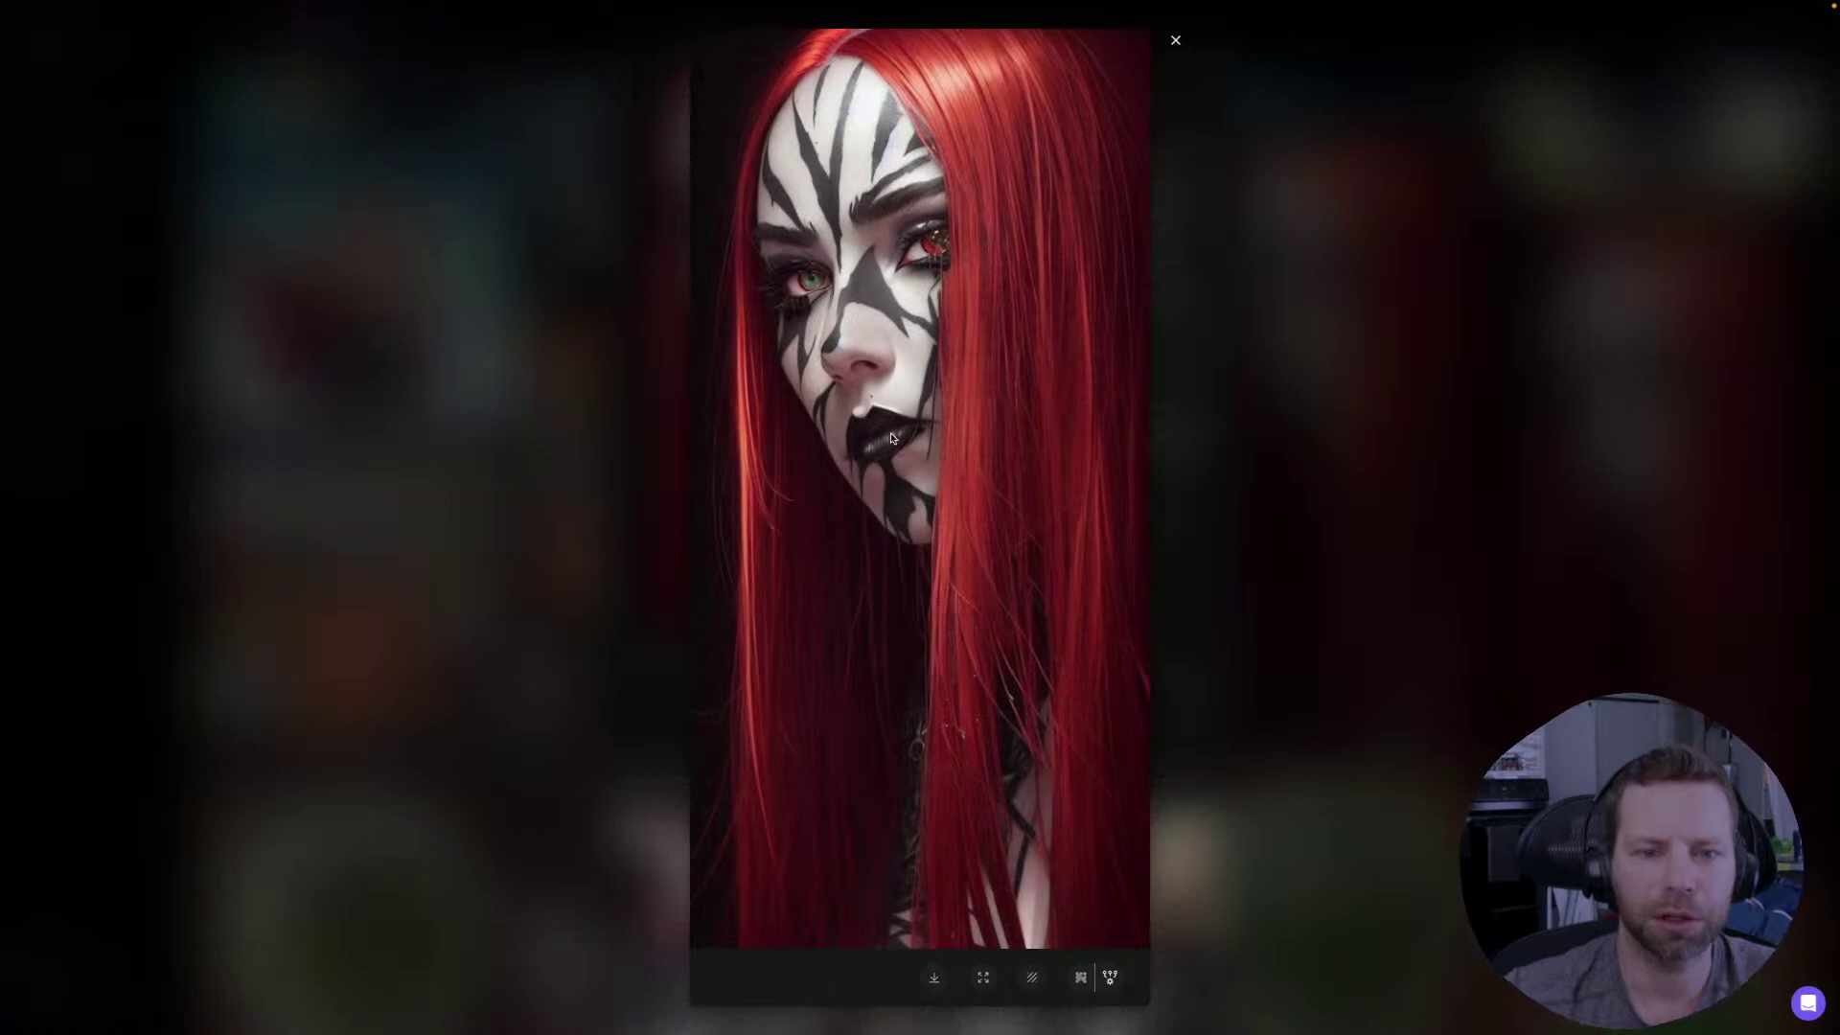
pyautogui.click(1243, 470)
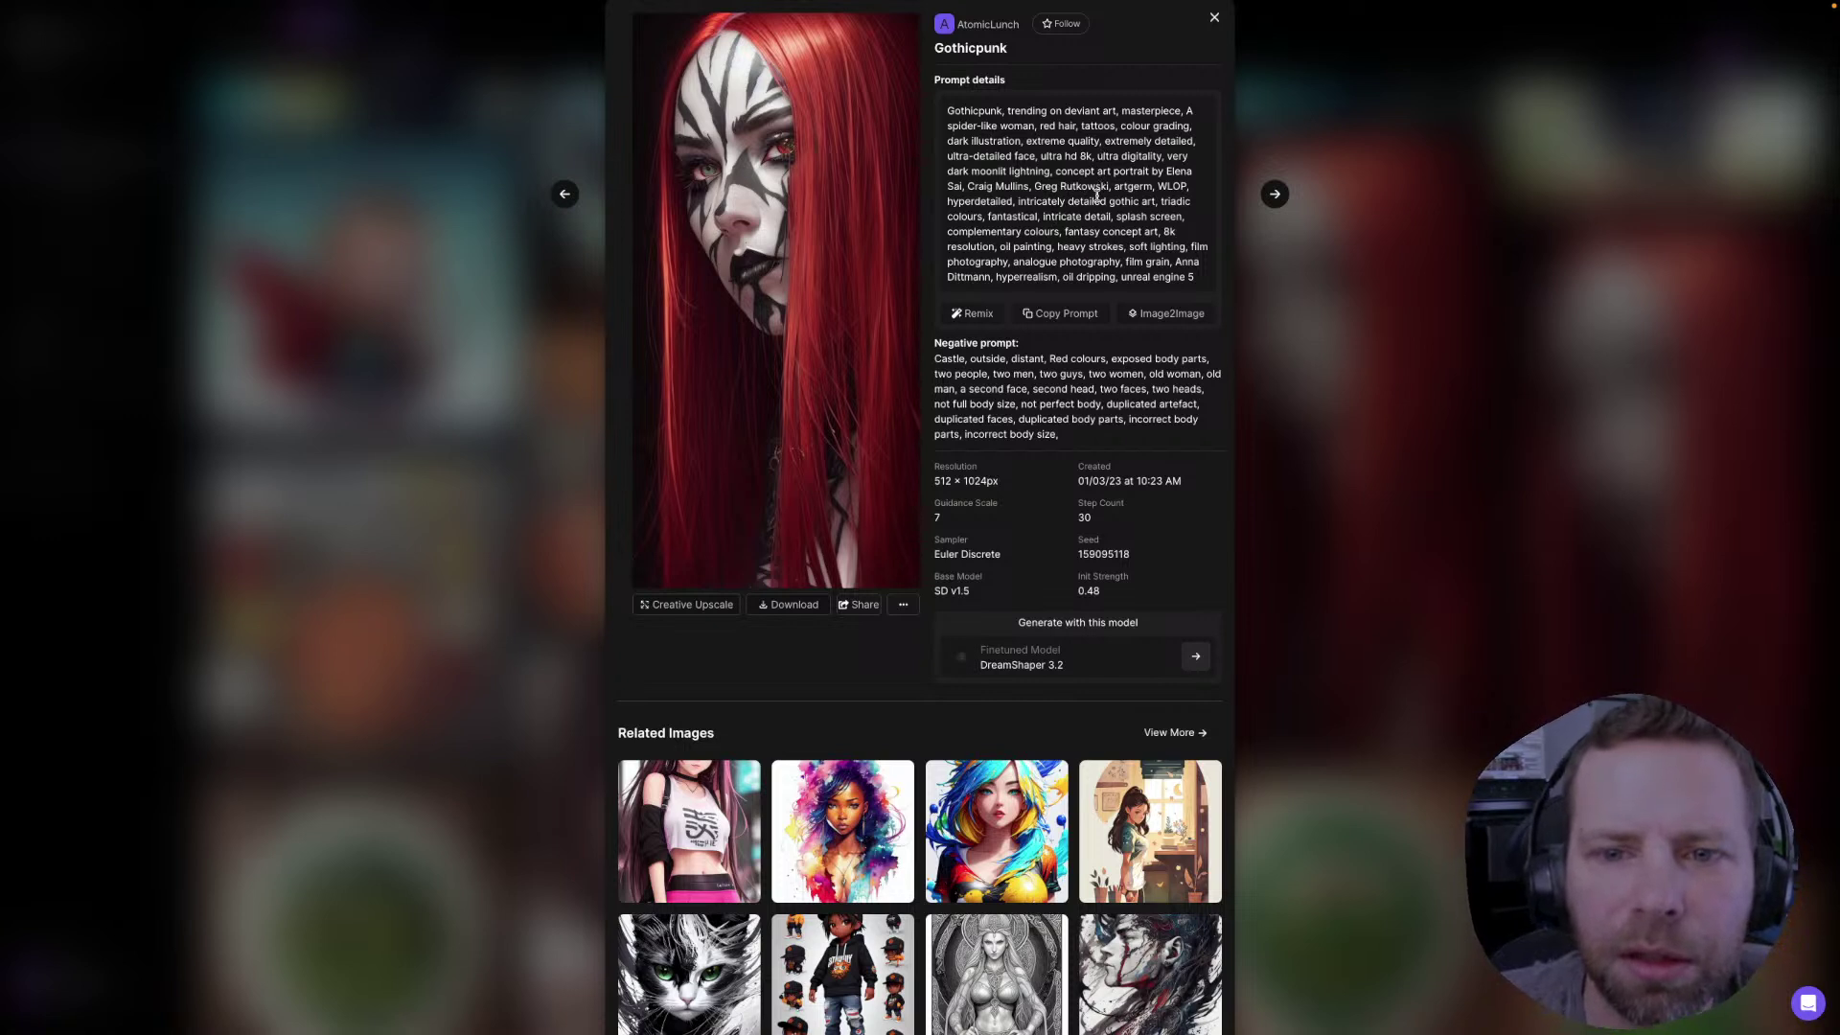
pyautogui.click(1303, 480)
# - Find the long-haired "Man" portrait with two stacked faces and glasses, examine its prompts and enlarged image, and close it
pyautogui.scroll(-7, 915, 633)
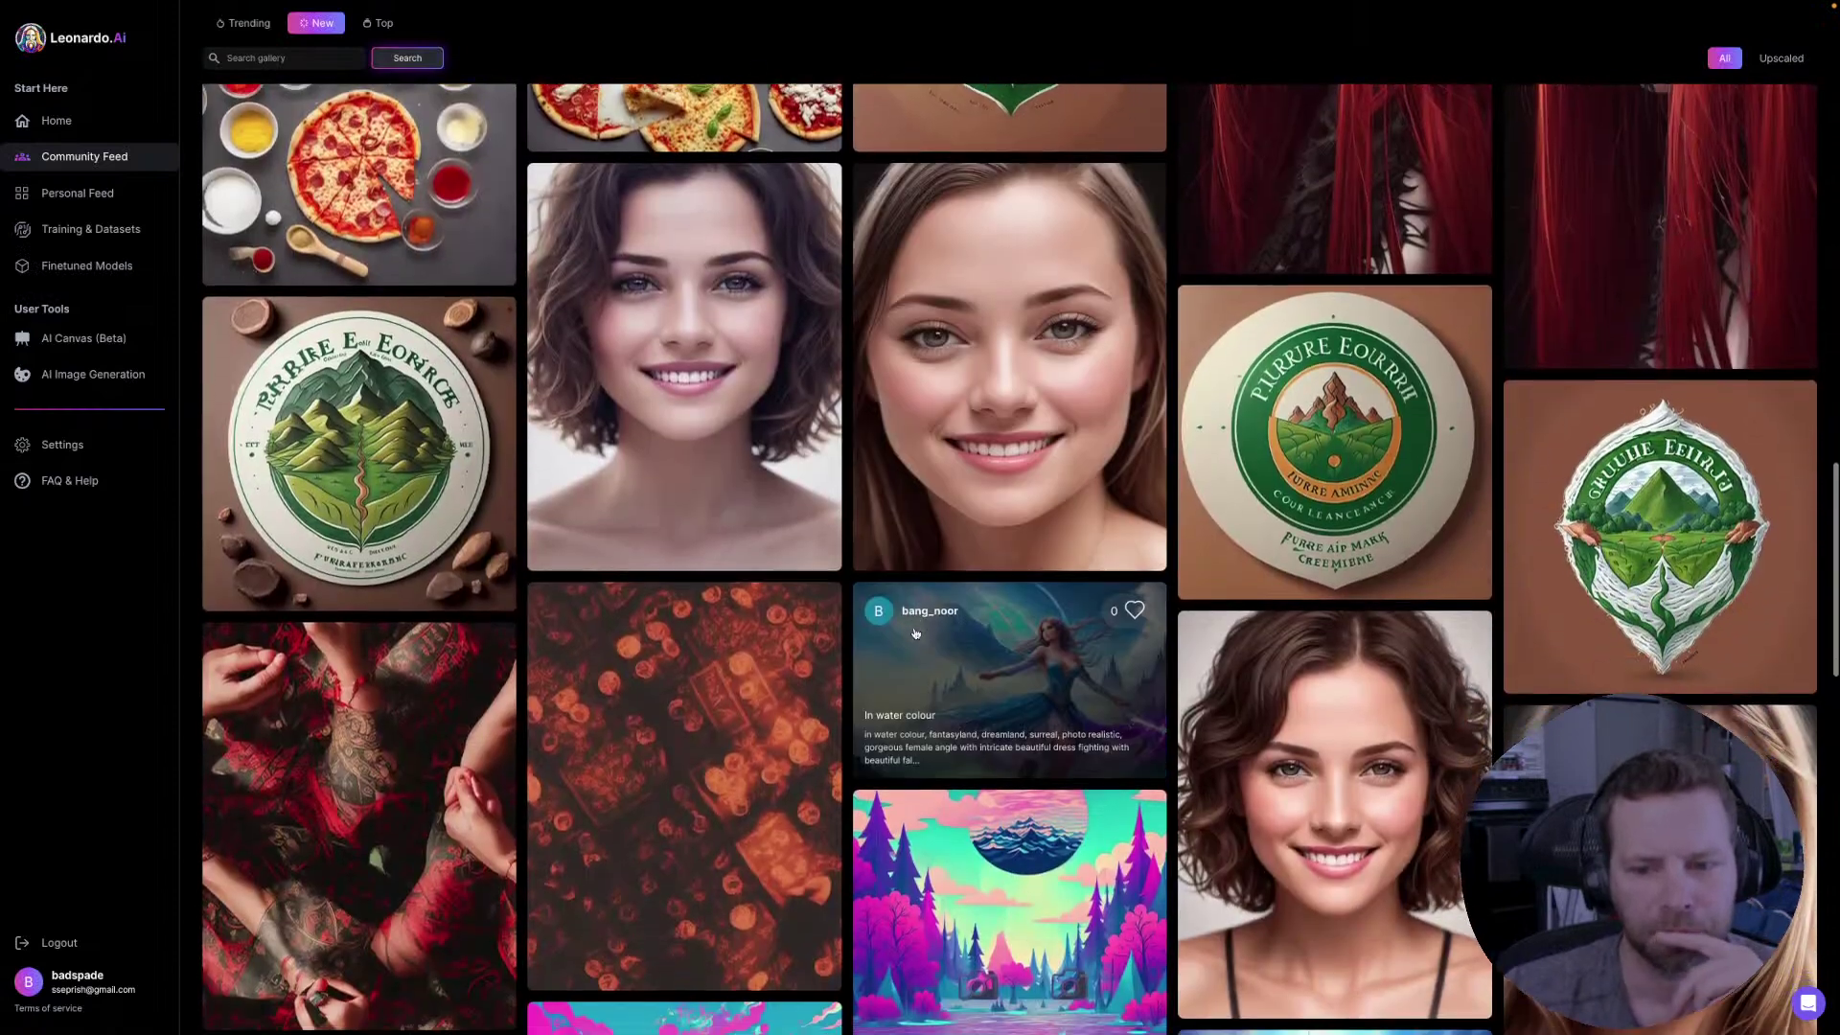
pyautogui.scroll(-8, 915, 634)
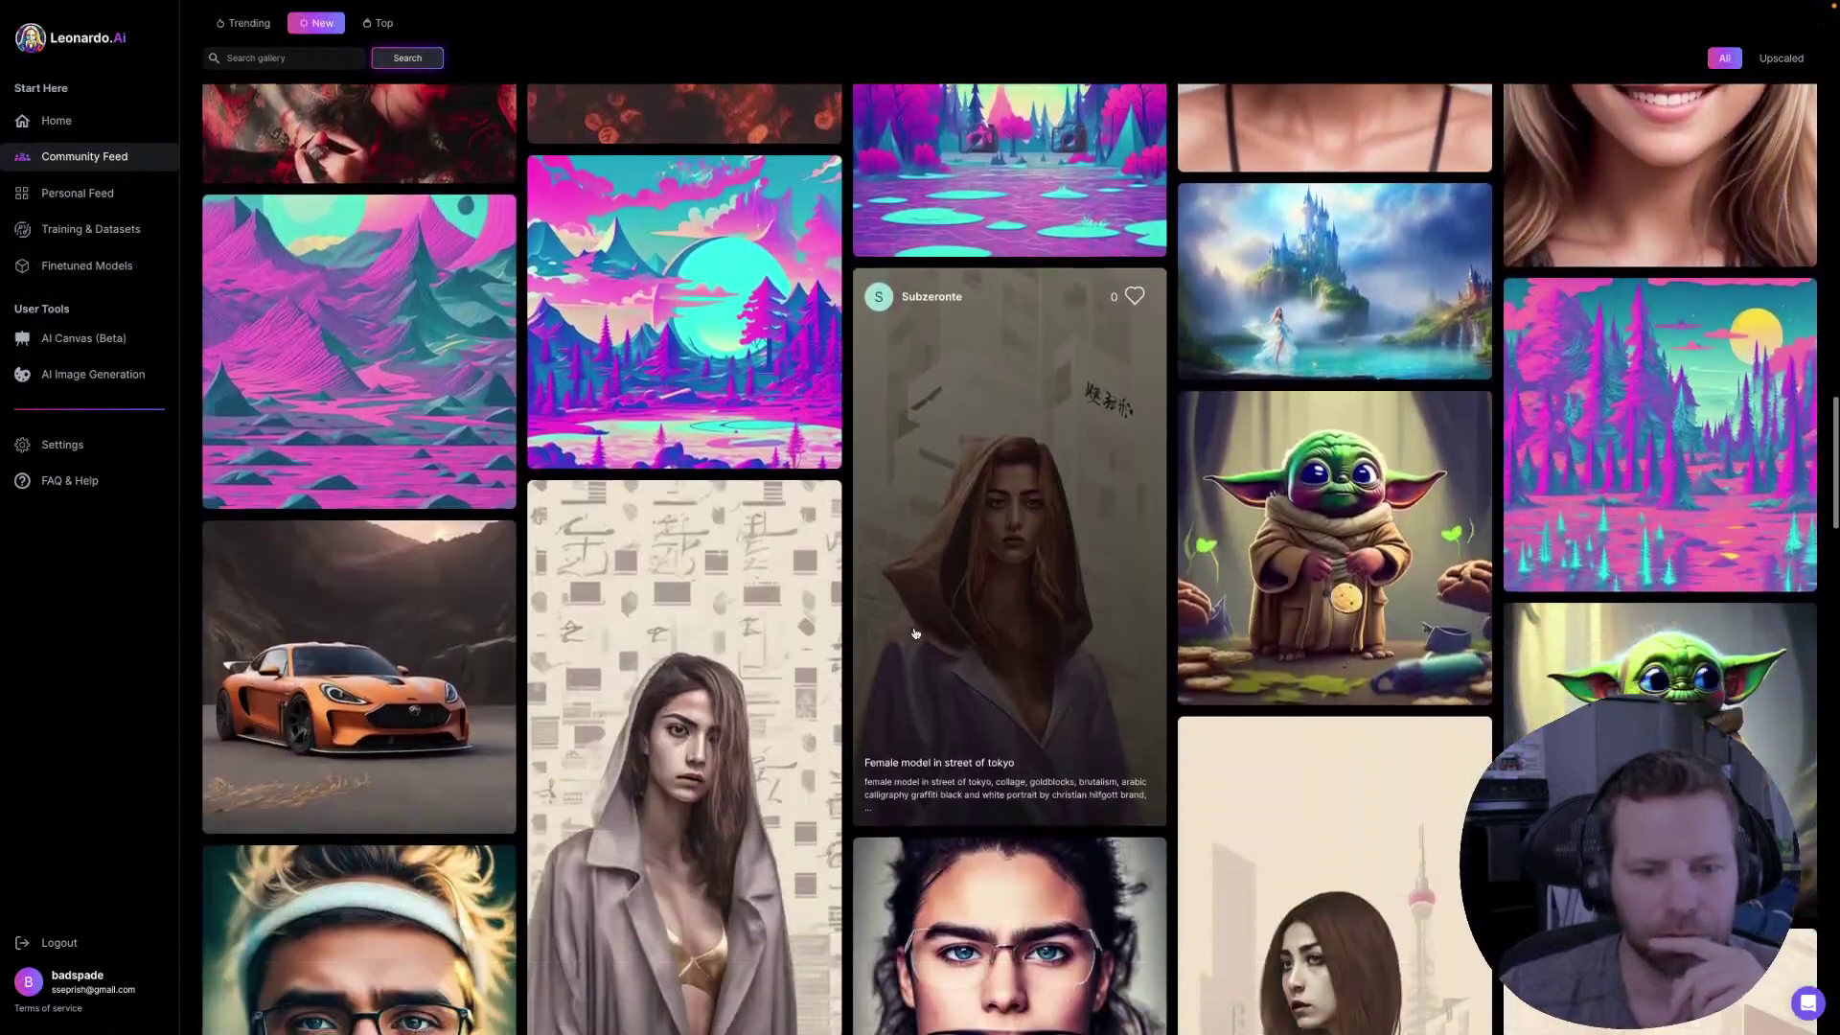
pyautogui.scroll(-1, 915, 633)
pyautogui.scroll(-3, 1026, 684)
pyautogui.scroll(-2, 1025, 684)
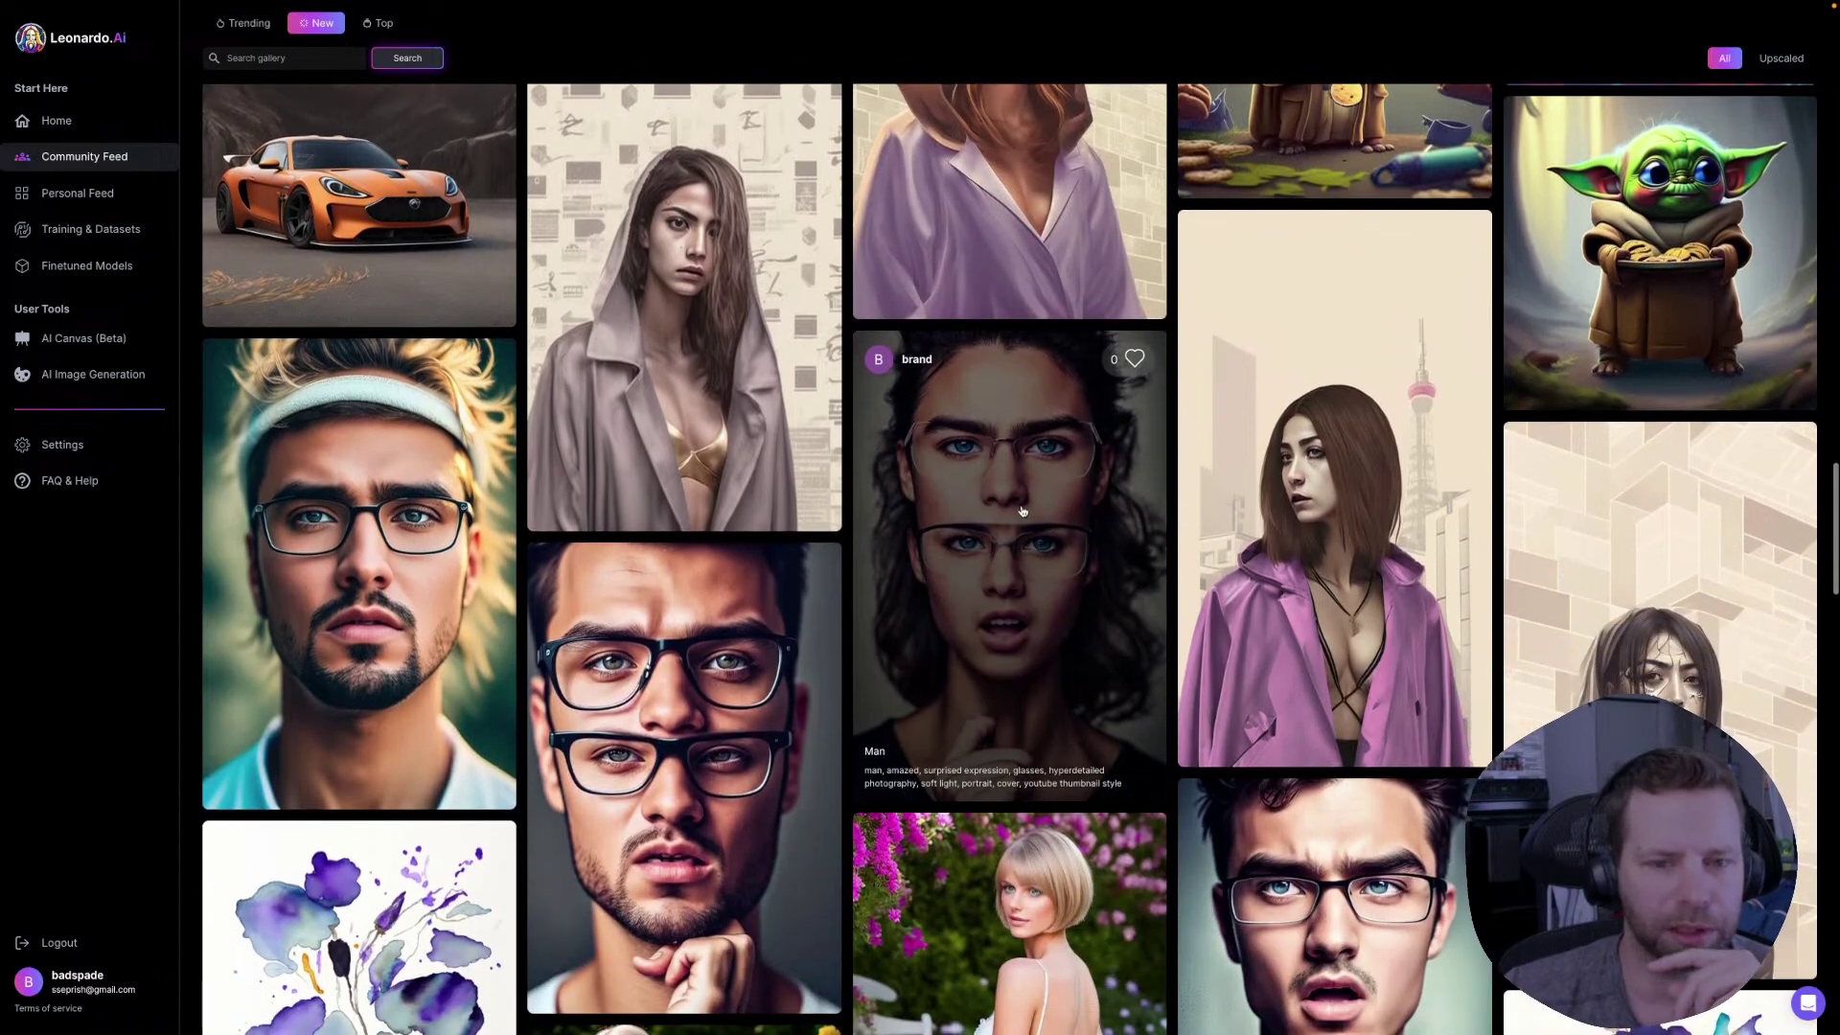
pyautogui.click(1040, 642)
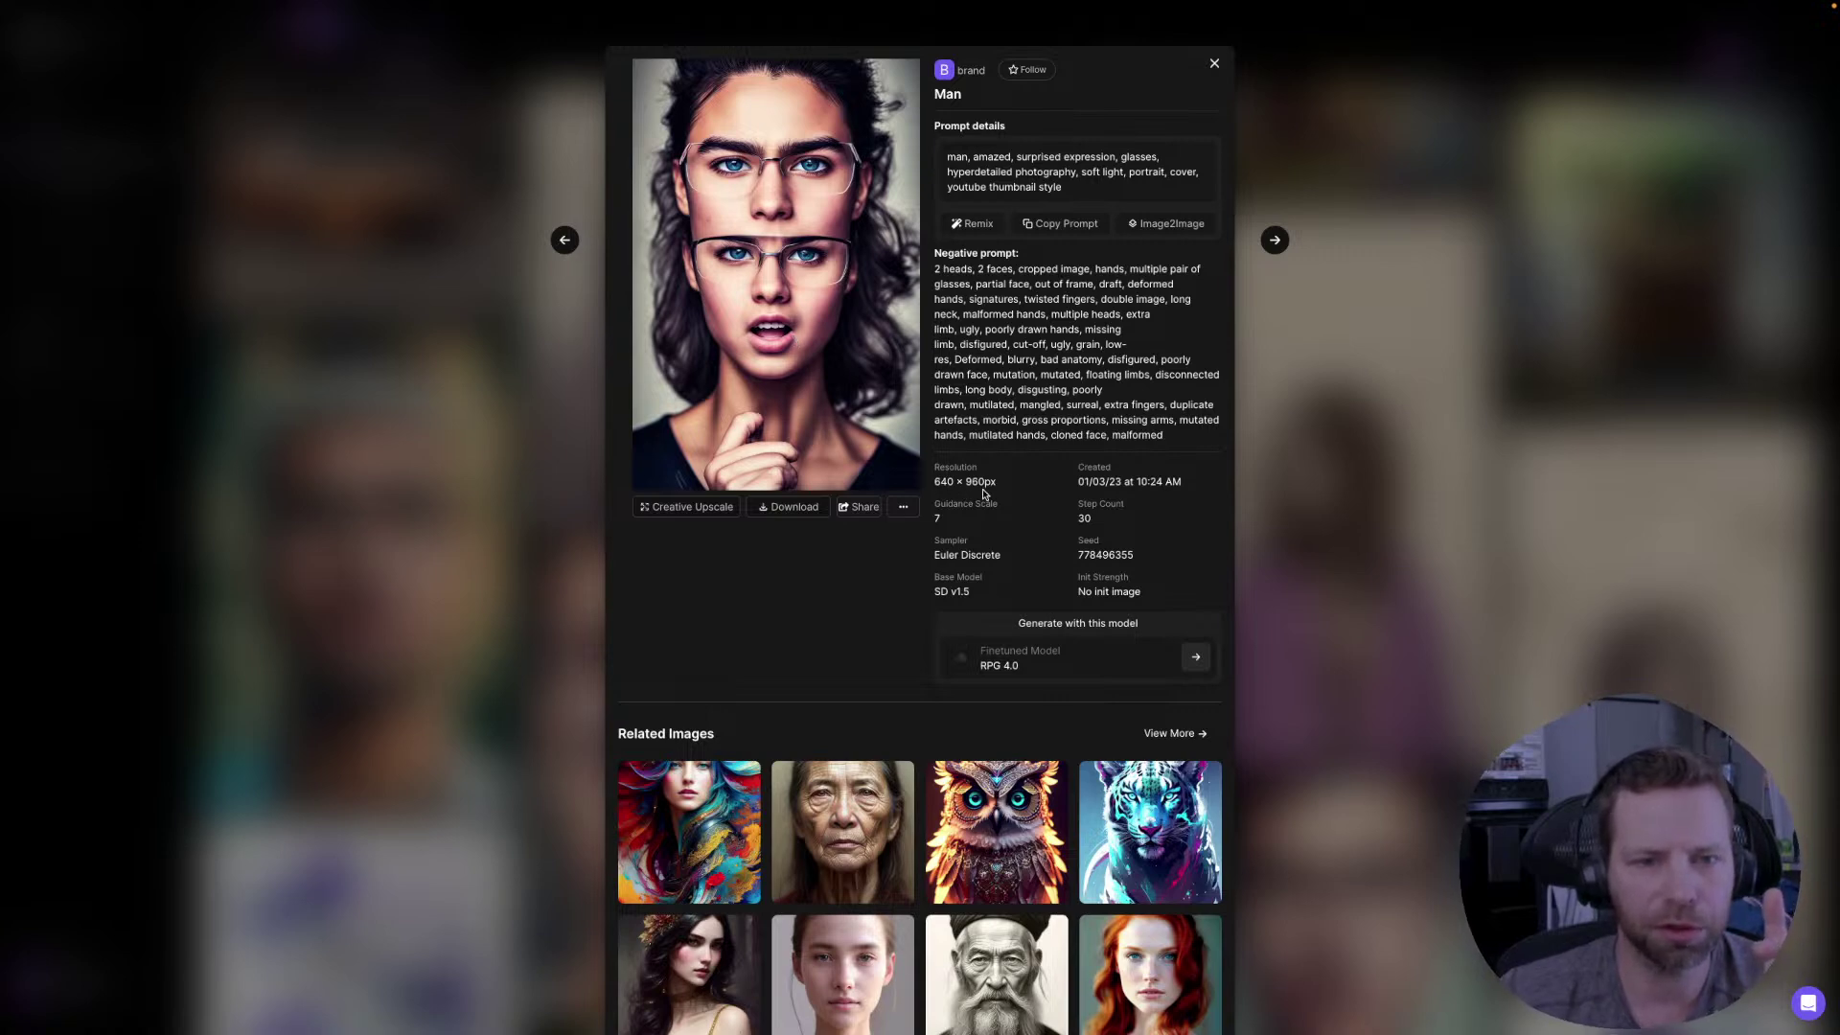
pyautogui.click(754, 238)
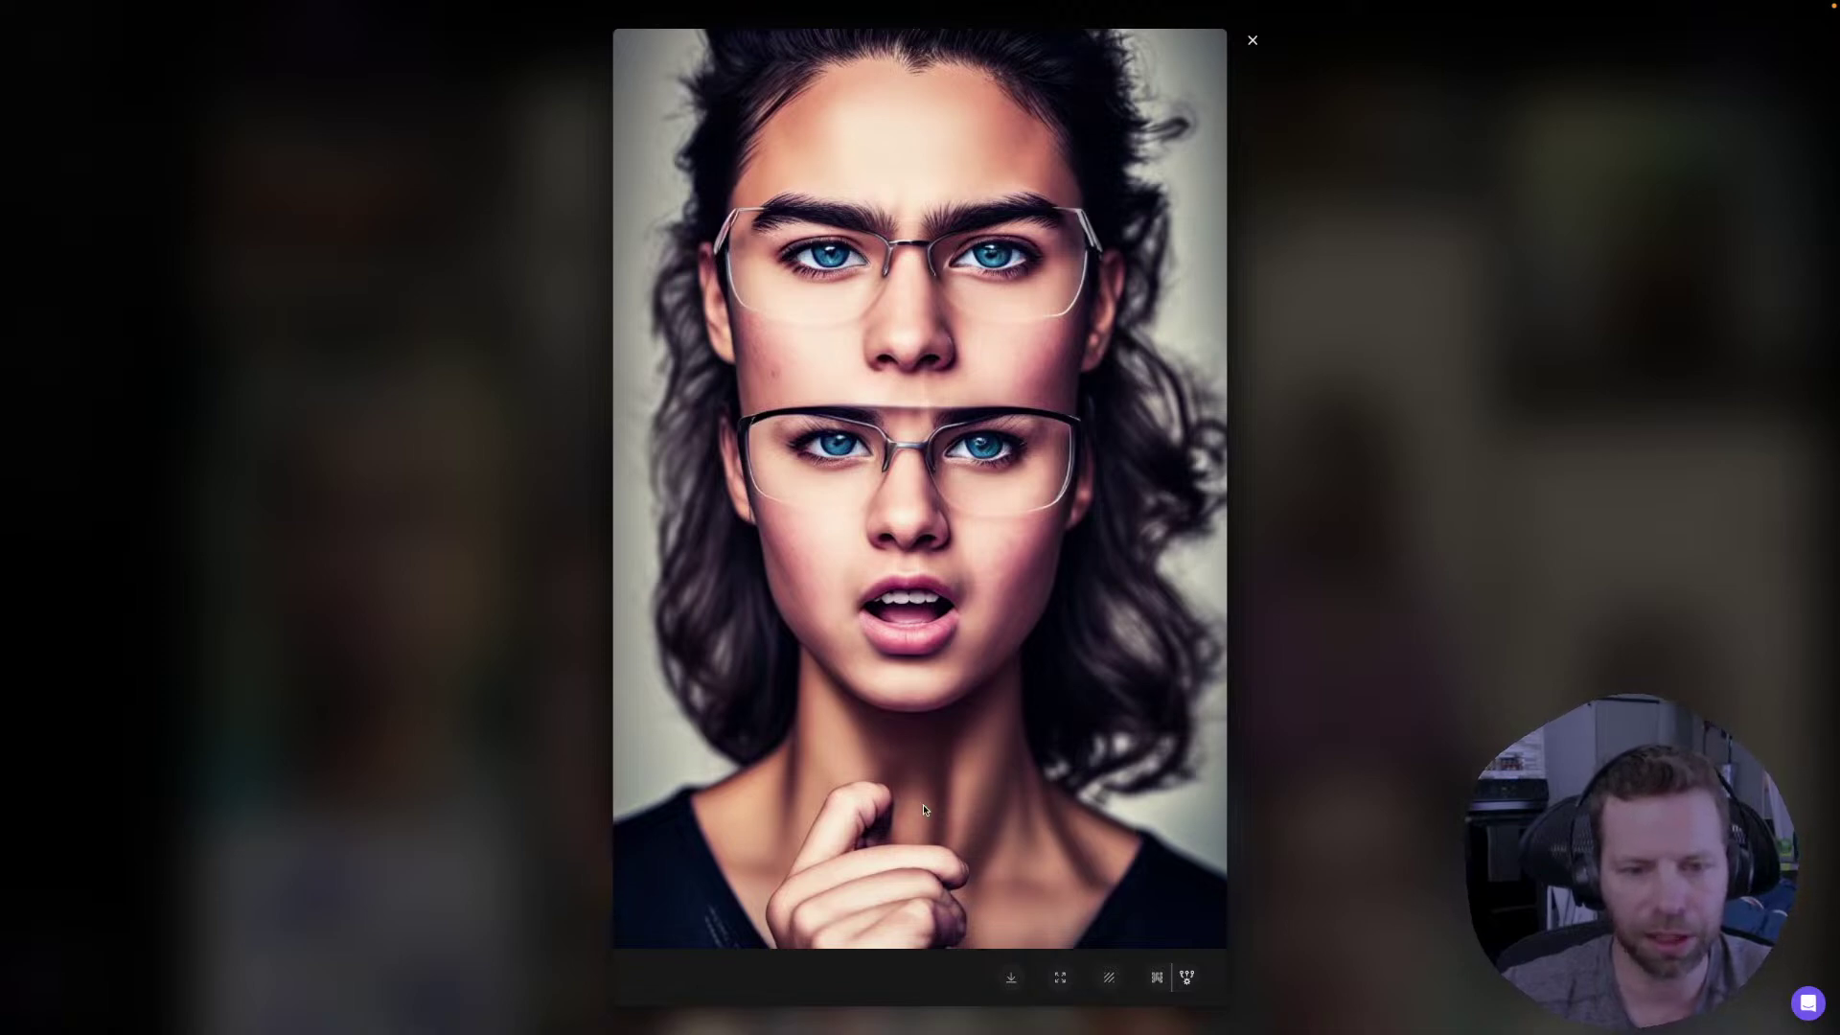
pyautogui.click(1486, 540)
pyautogui.click(1337, 590)
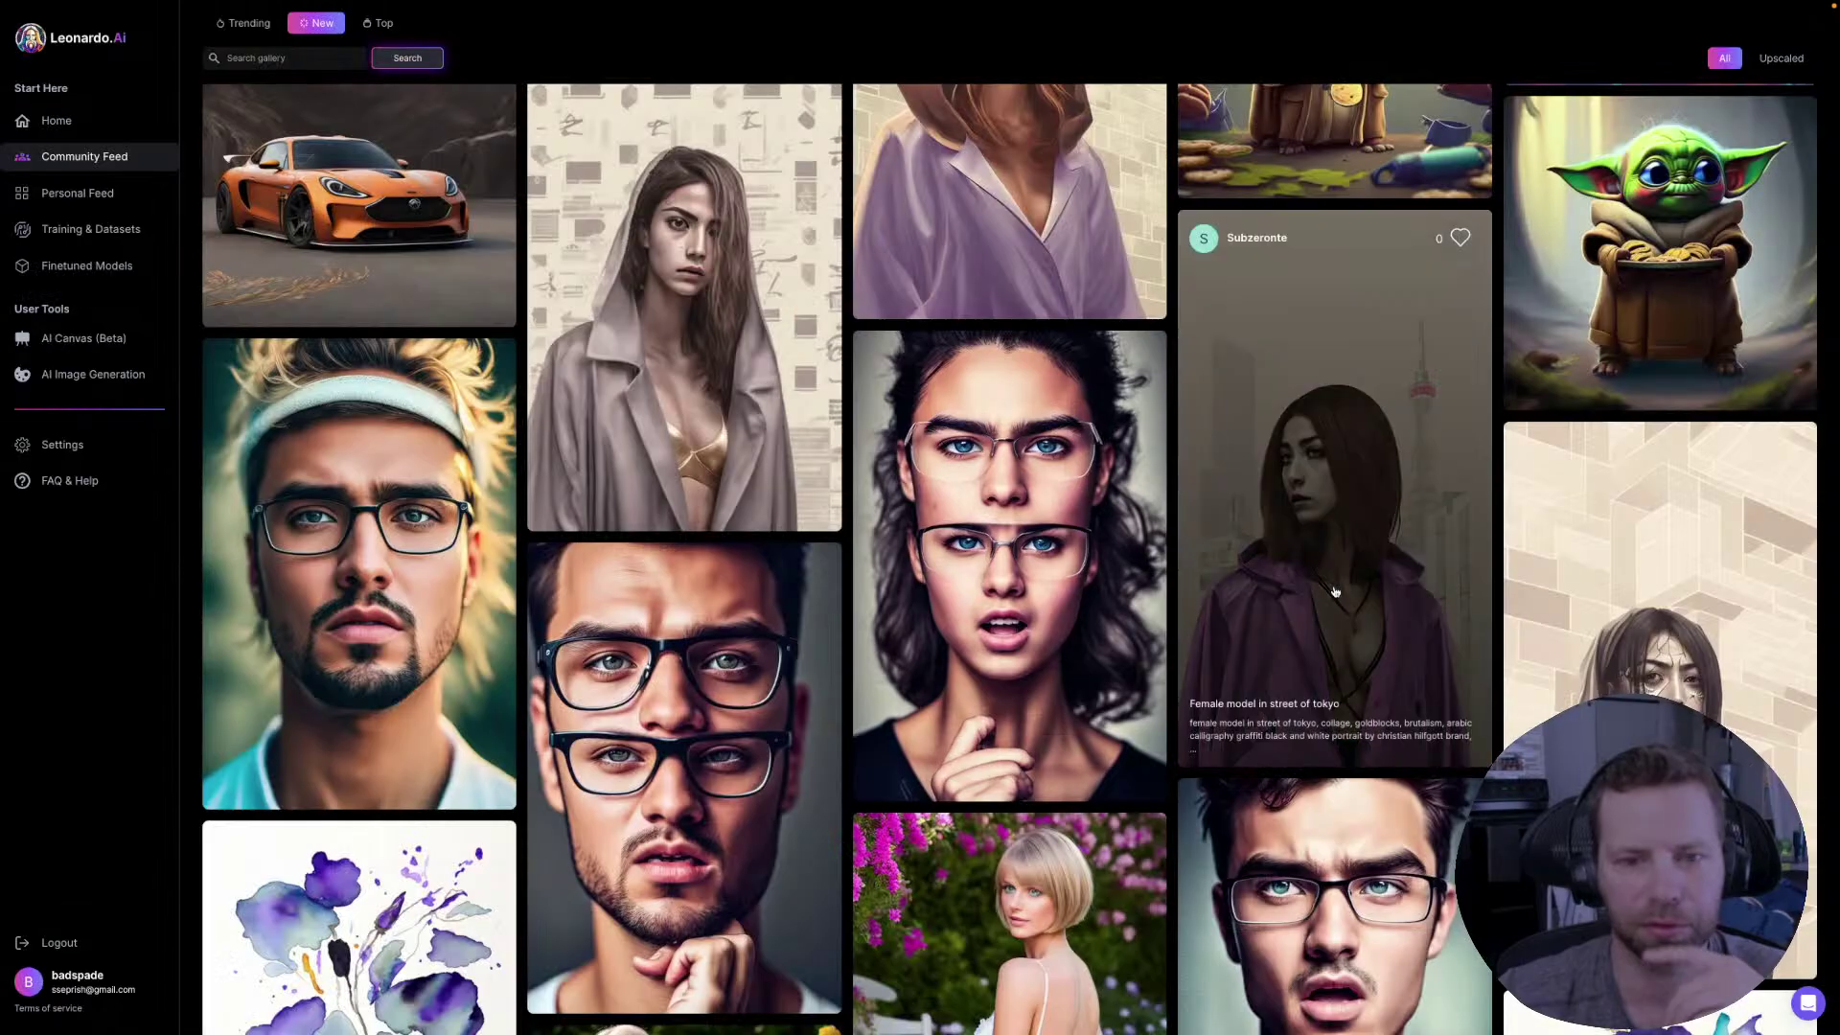
# - Browse further through the feed and view the "Dans un jardin médiéval" image of the woman with a raised arm enlarged, then close it
pyautogui.scroll(-5, 764, 728)
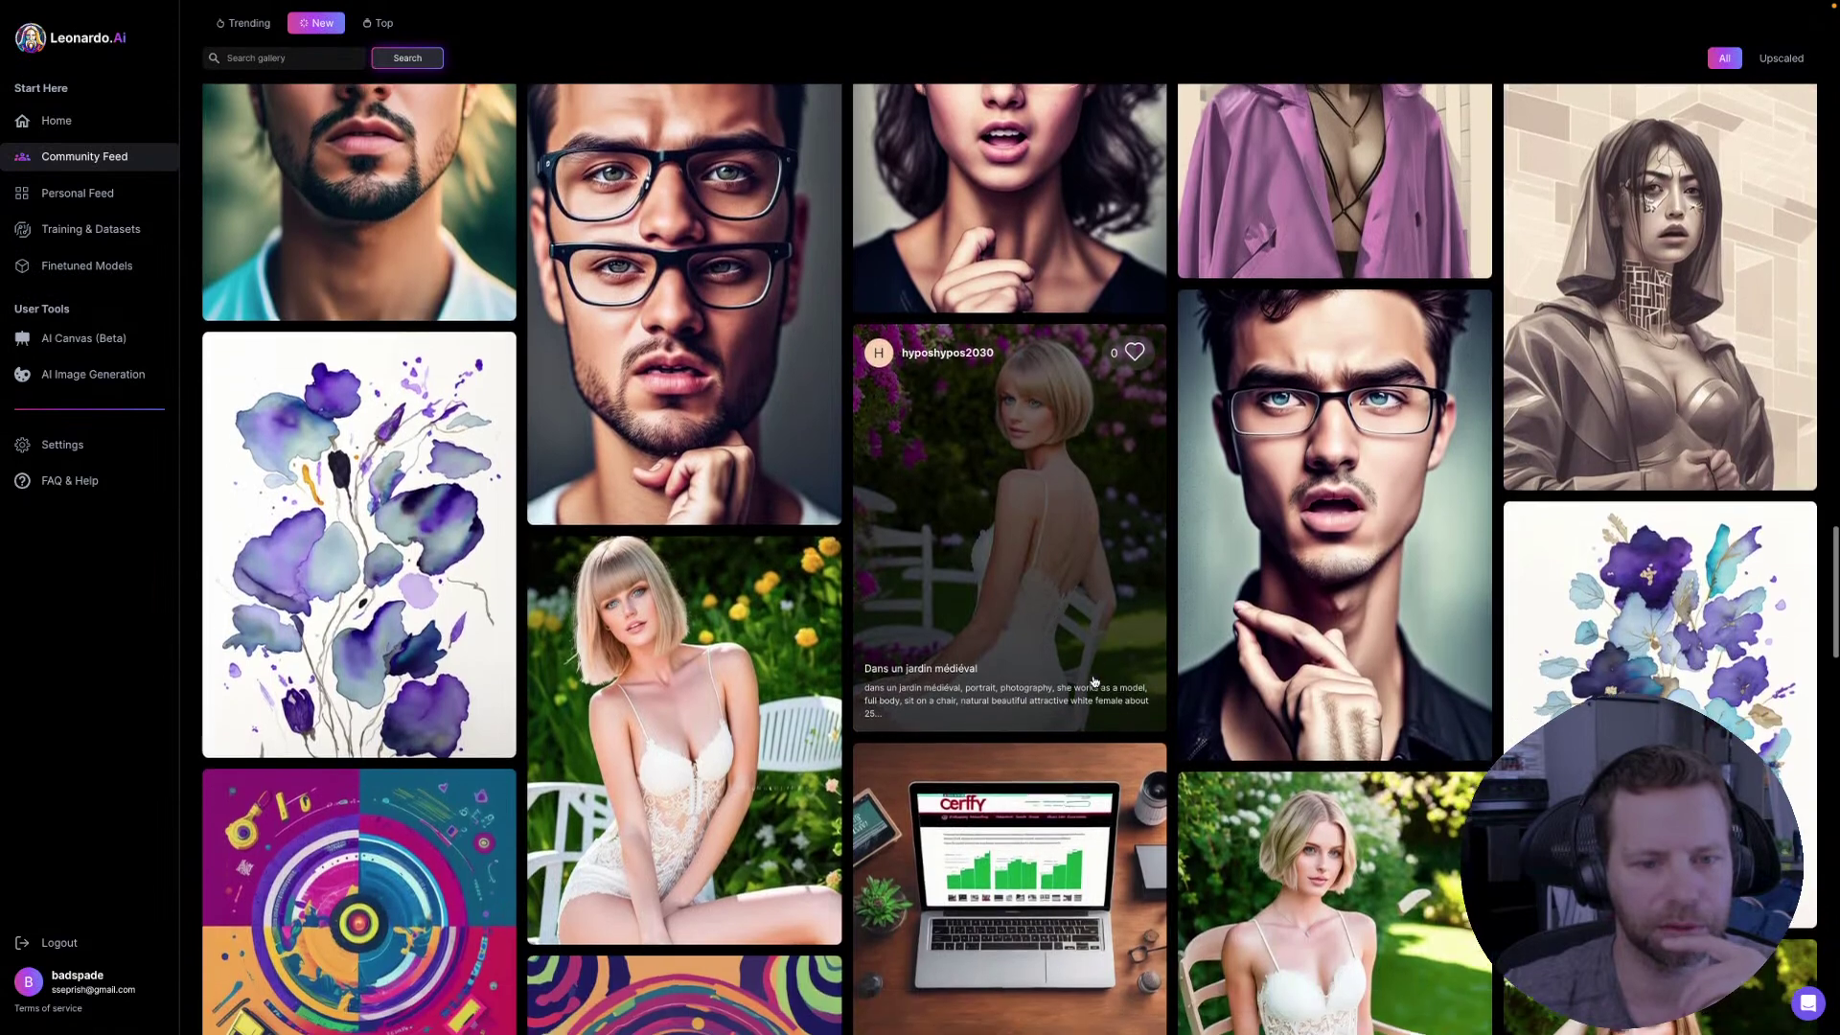
pyautogui.scroll(-1, 1078, 709)
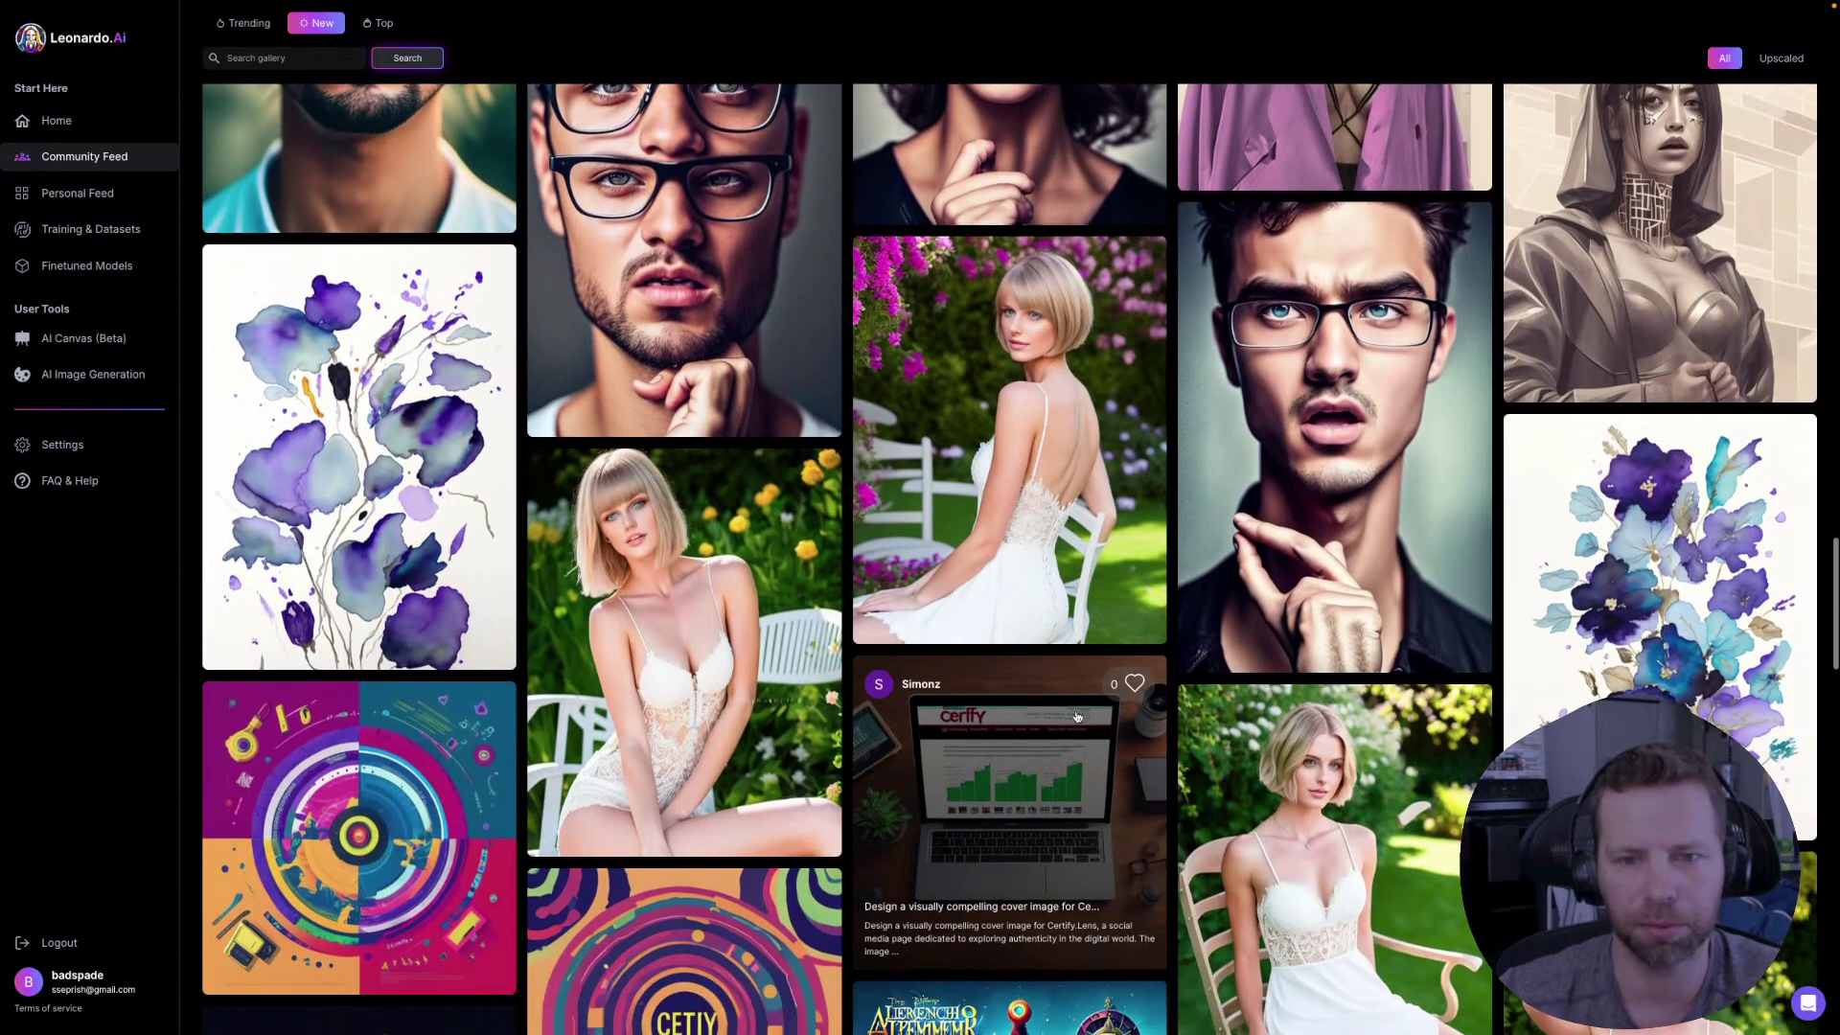
pyautogui.scroll(-2, 1077, 717)
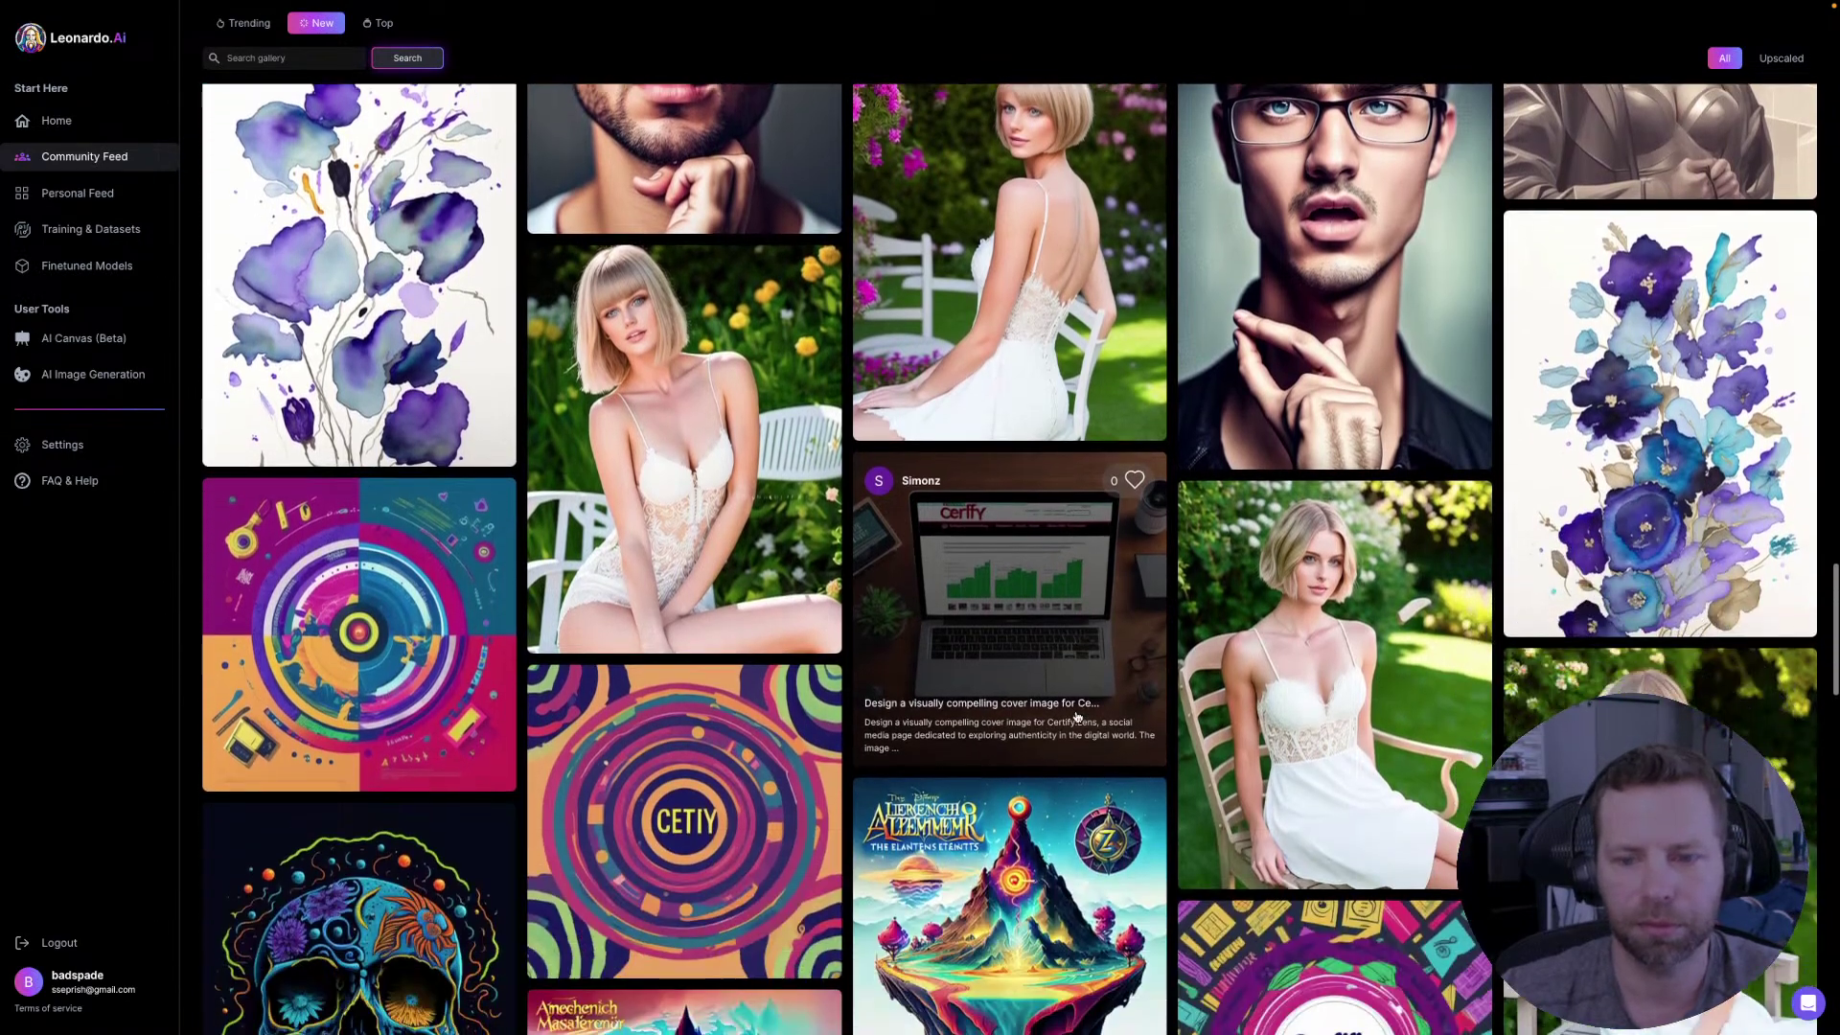
pyautogui.scroll(-8, 1077, 716)
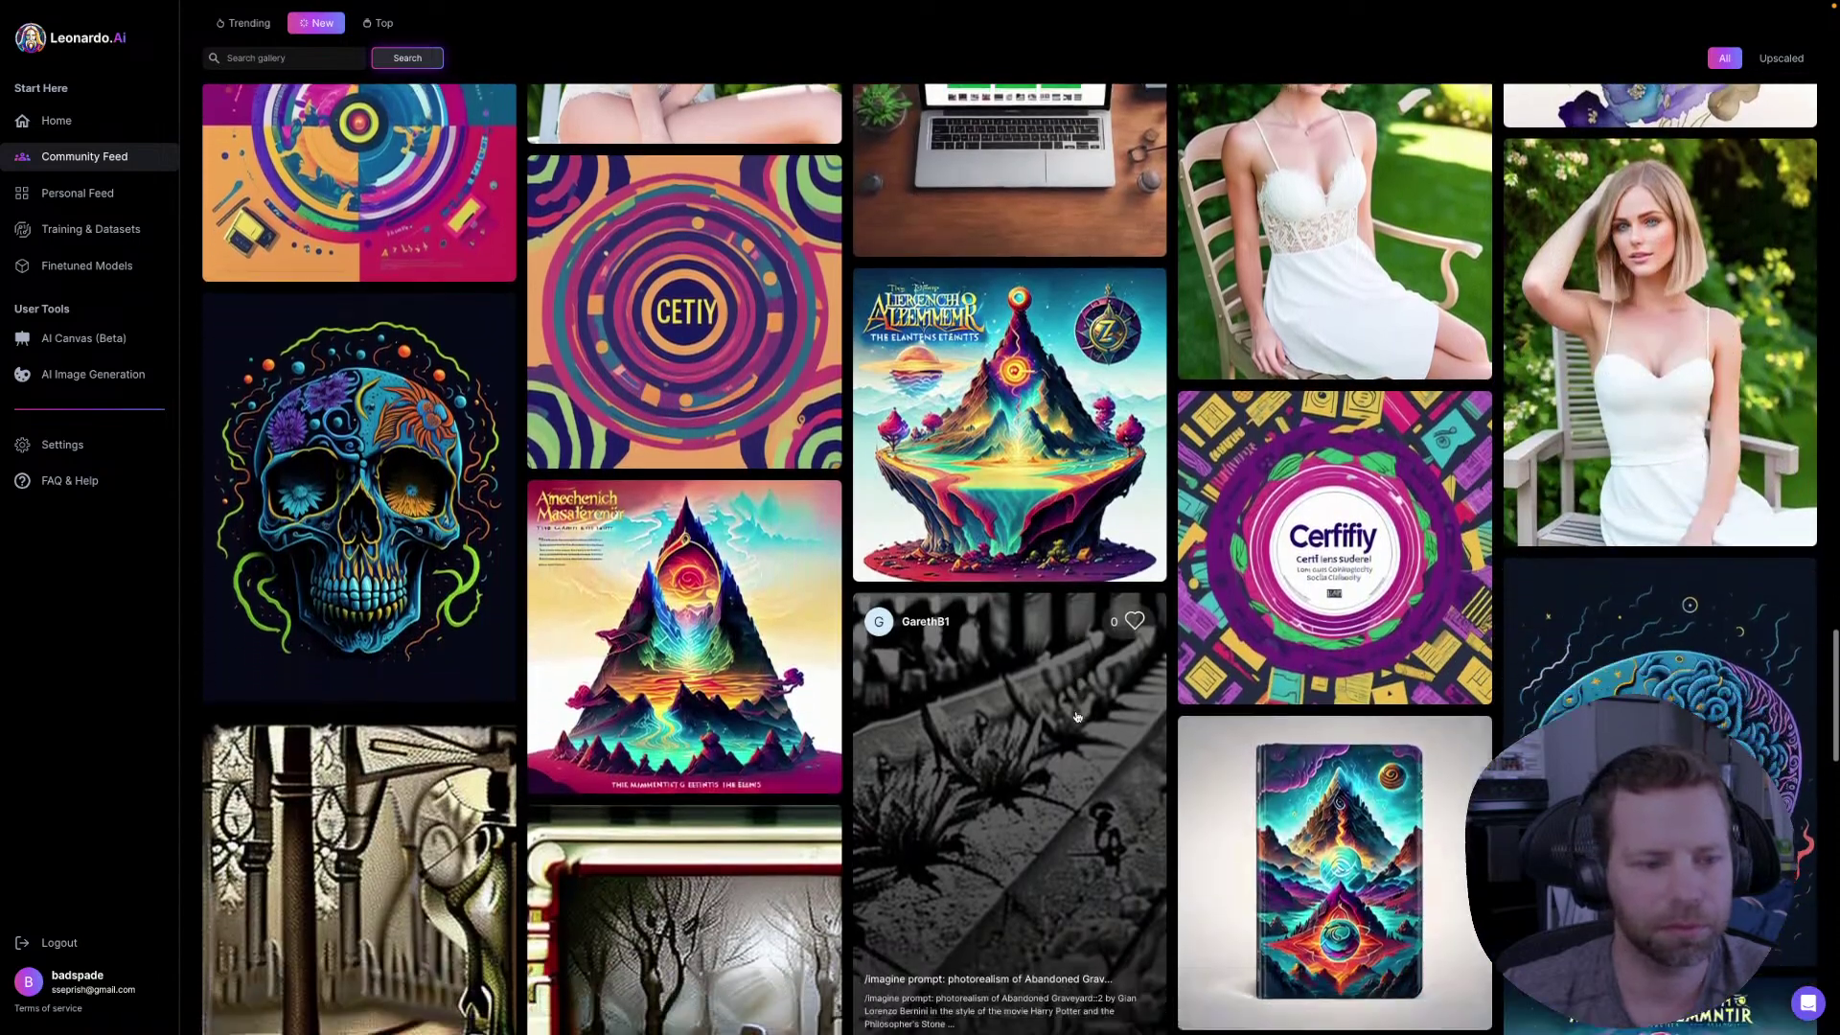
pyautogui.scroll(10, 1077, 717)
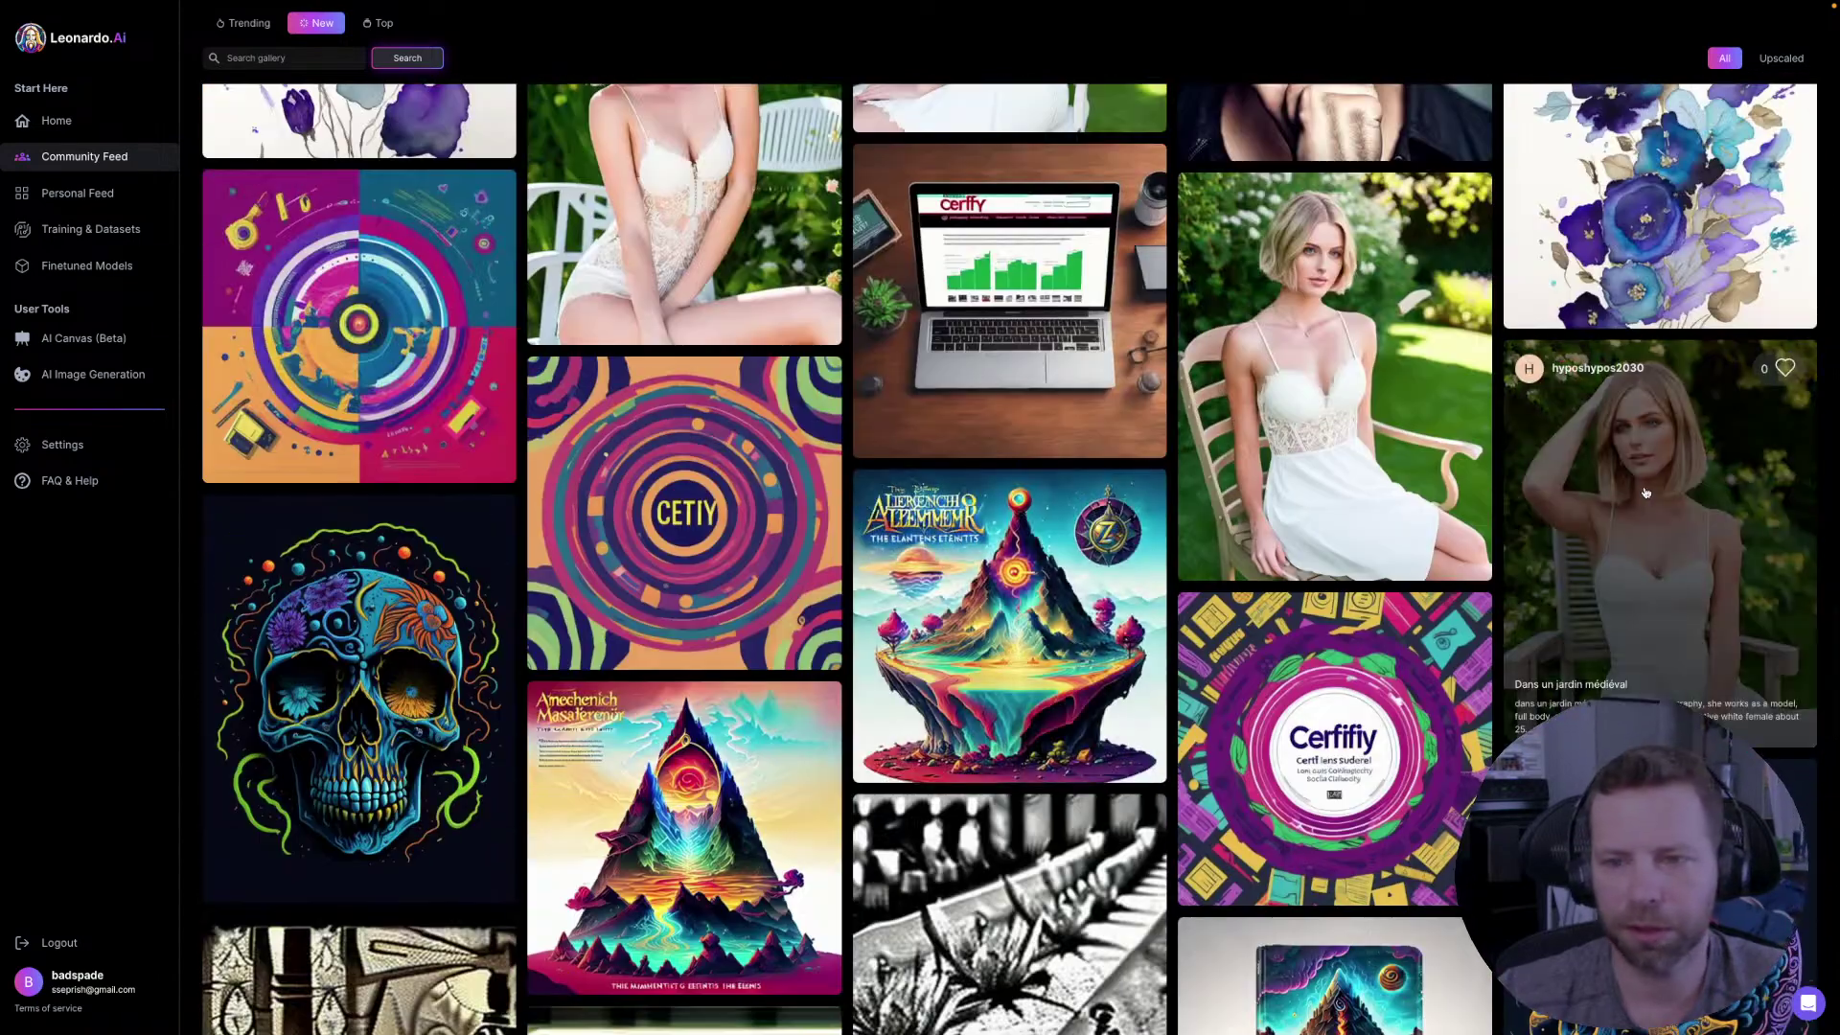
pyautogui.click(1637, 494)
pyautogui.click(830, 190)
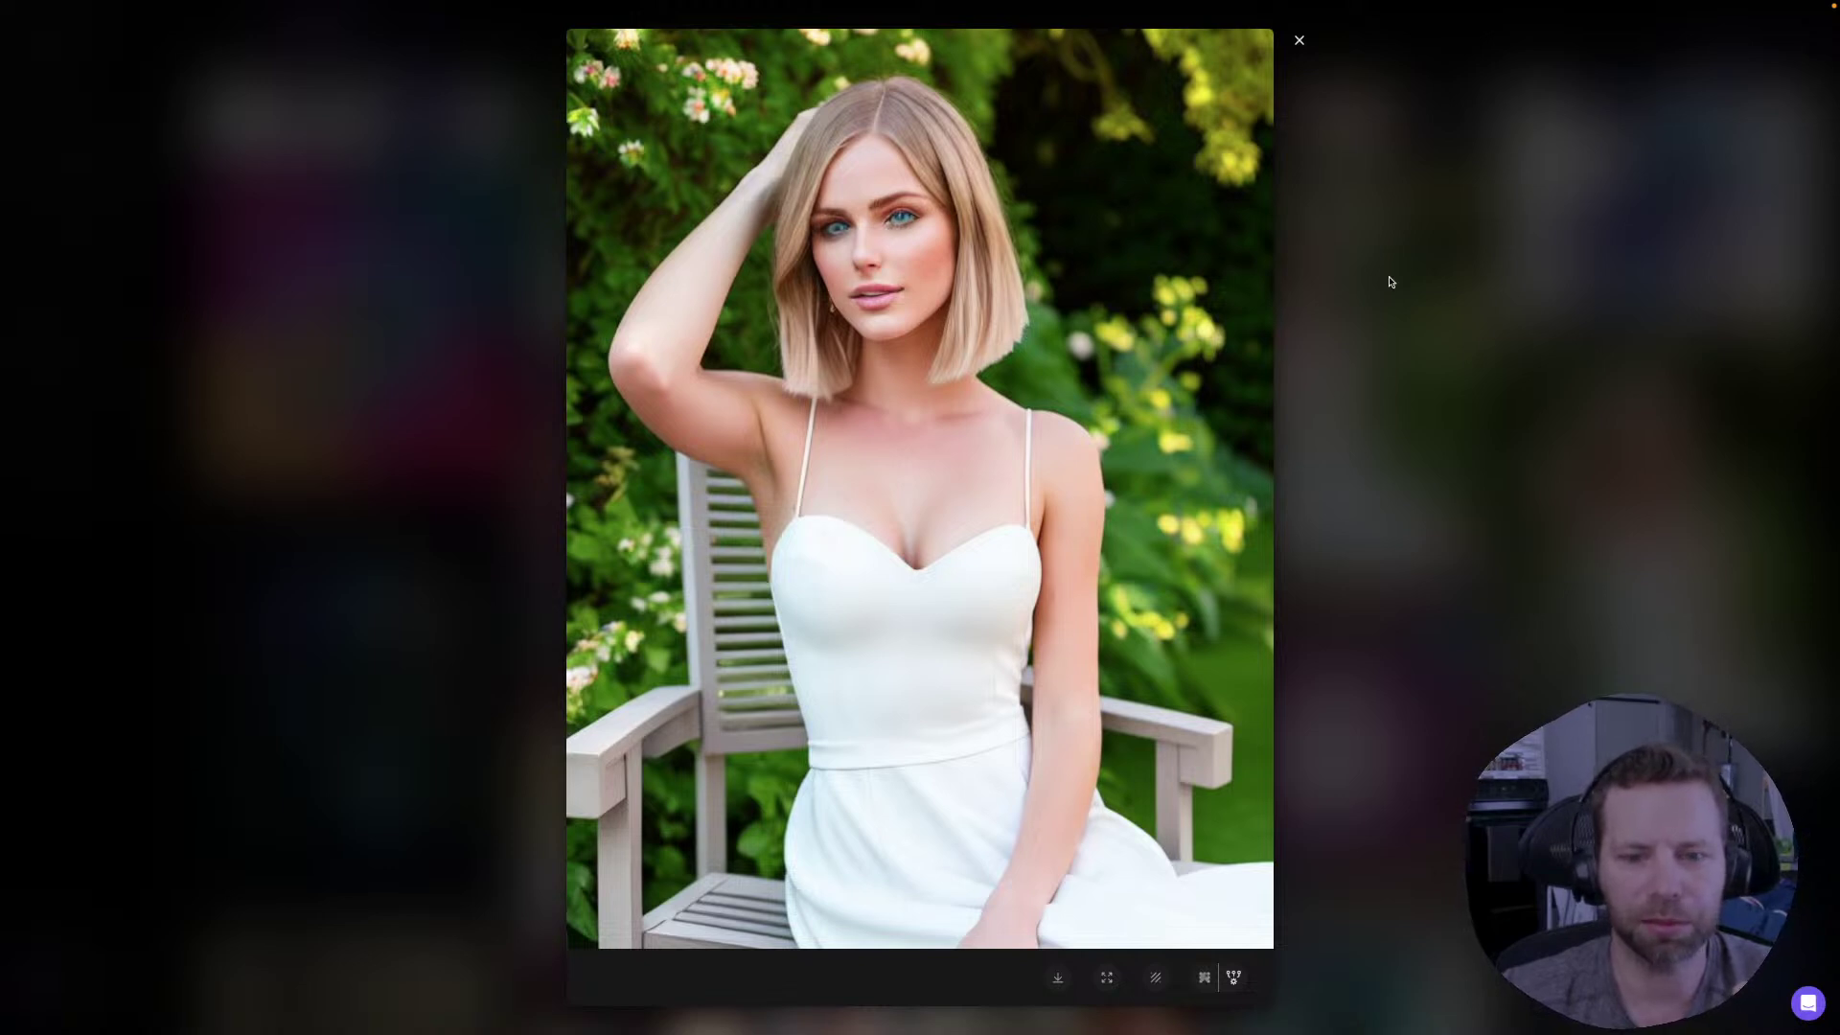
pyautogui.click(1546, 331)
pyautogui.click(1319, 567)
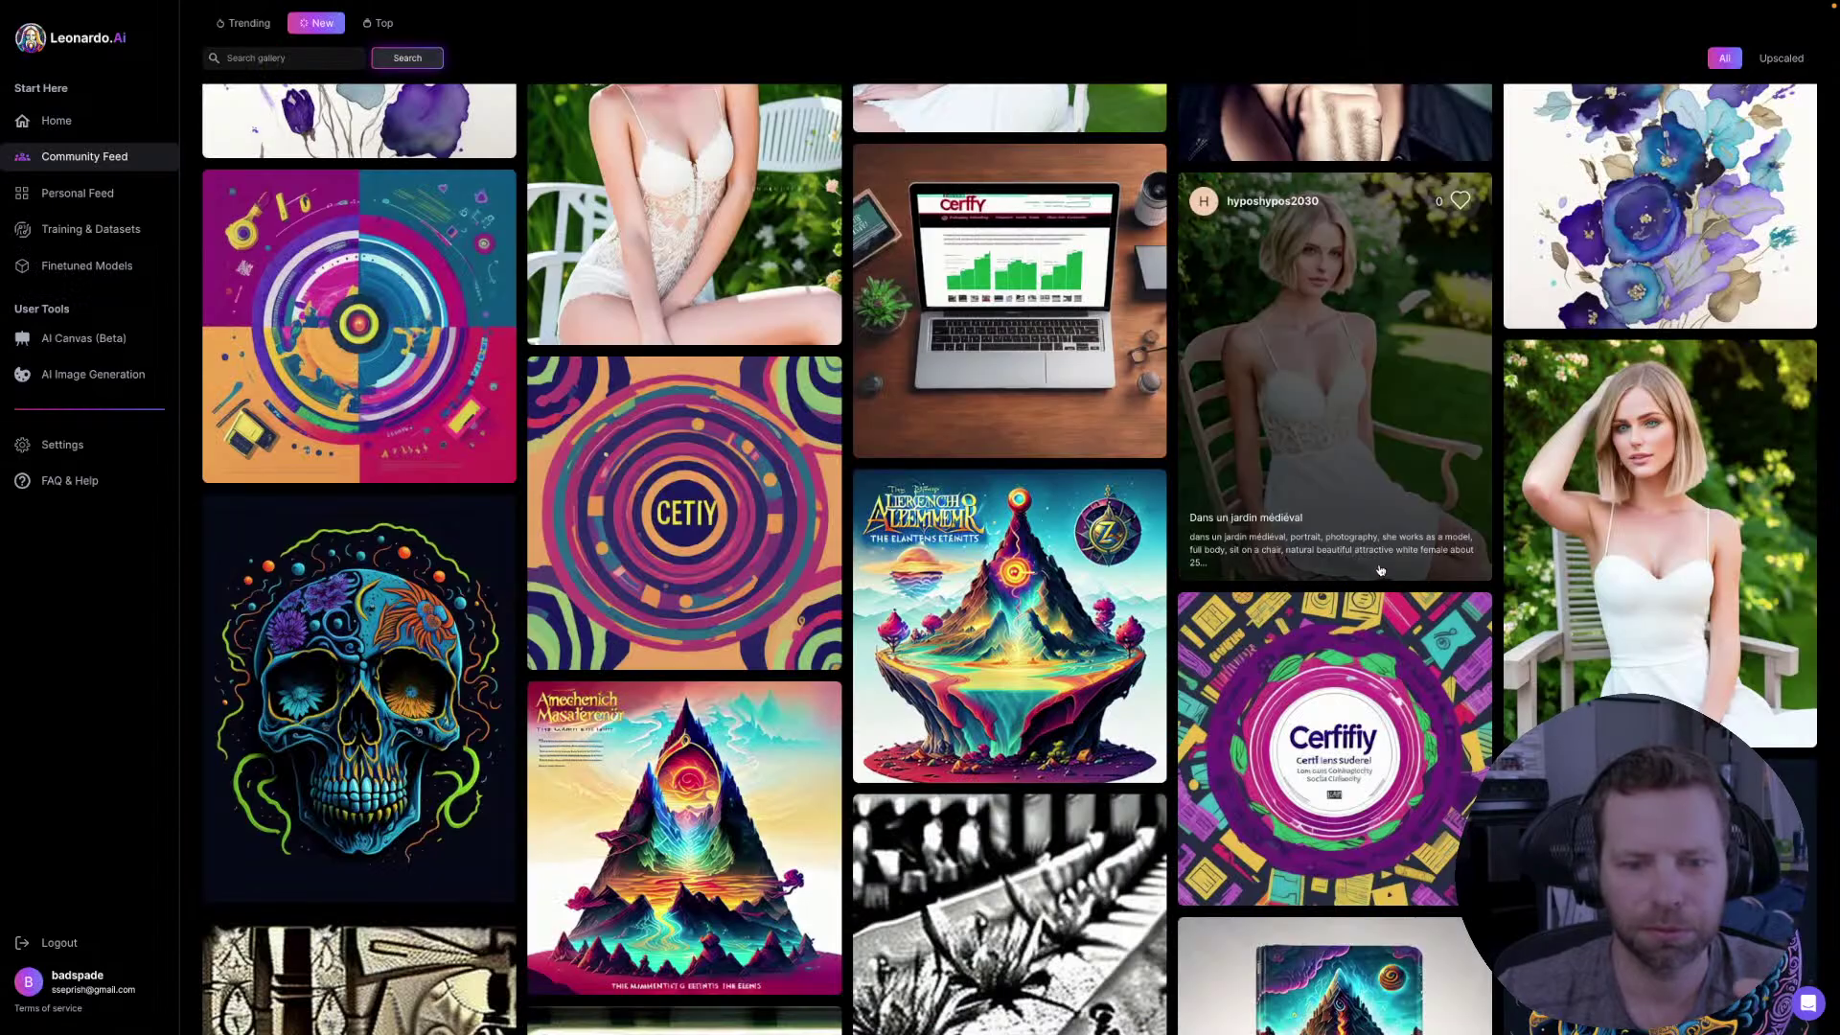
# - Examine the pirate girl image's prompt details and its enlarged version, then return to the feed
pyautogui.scroll(-8, 984, 601)
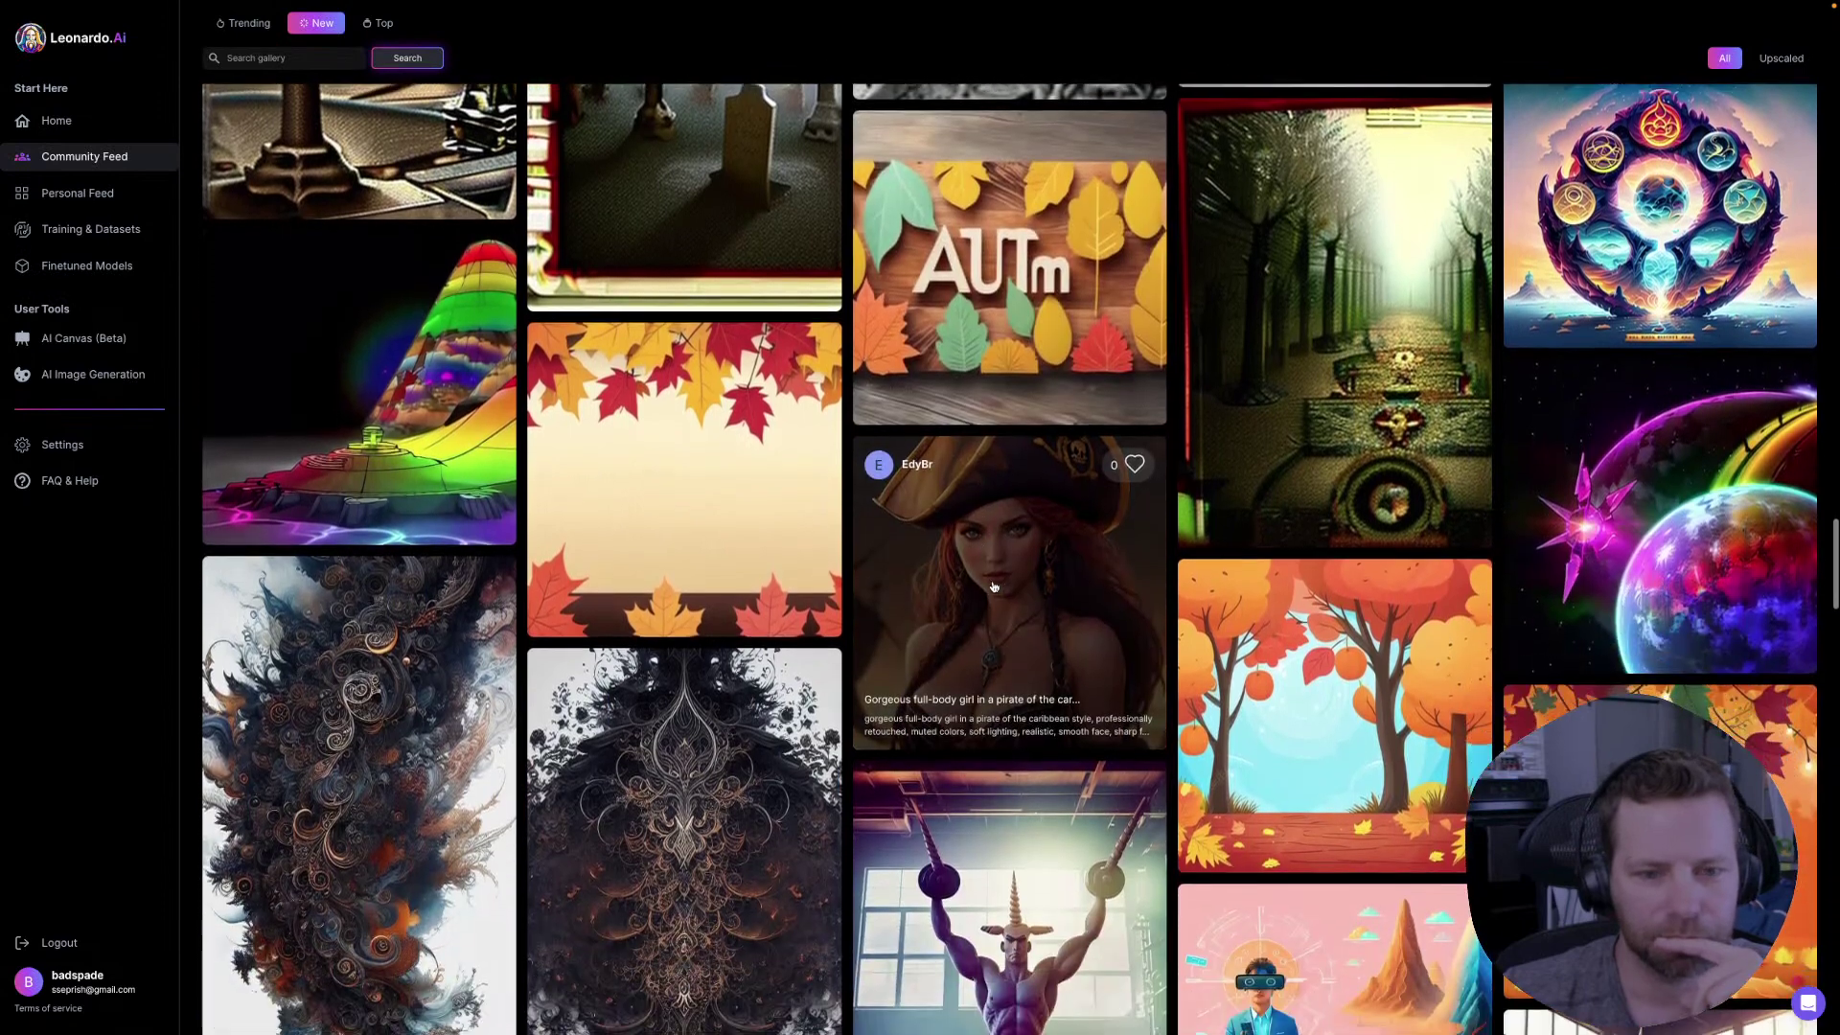
pyautogui.click(997, 603)
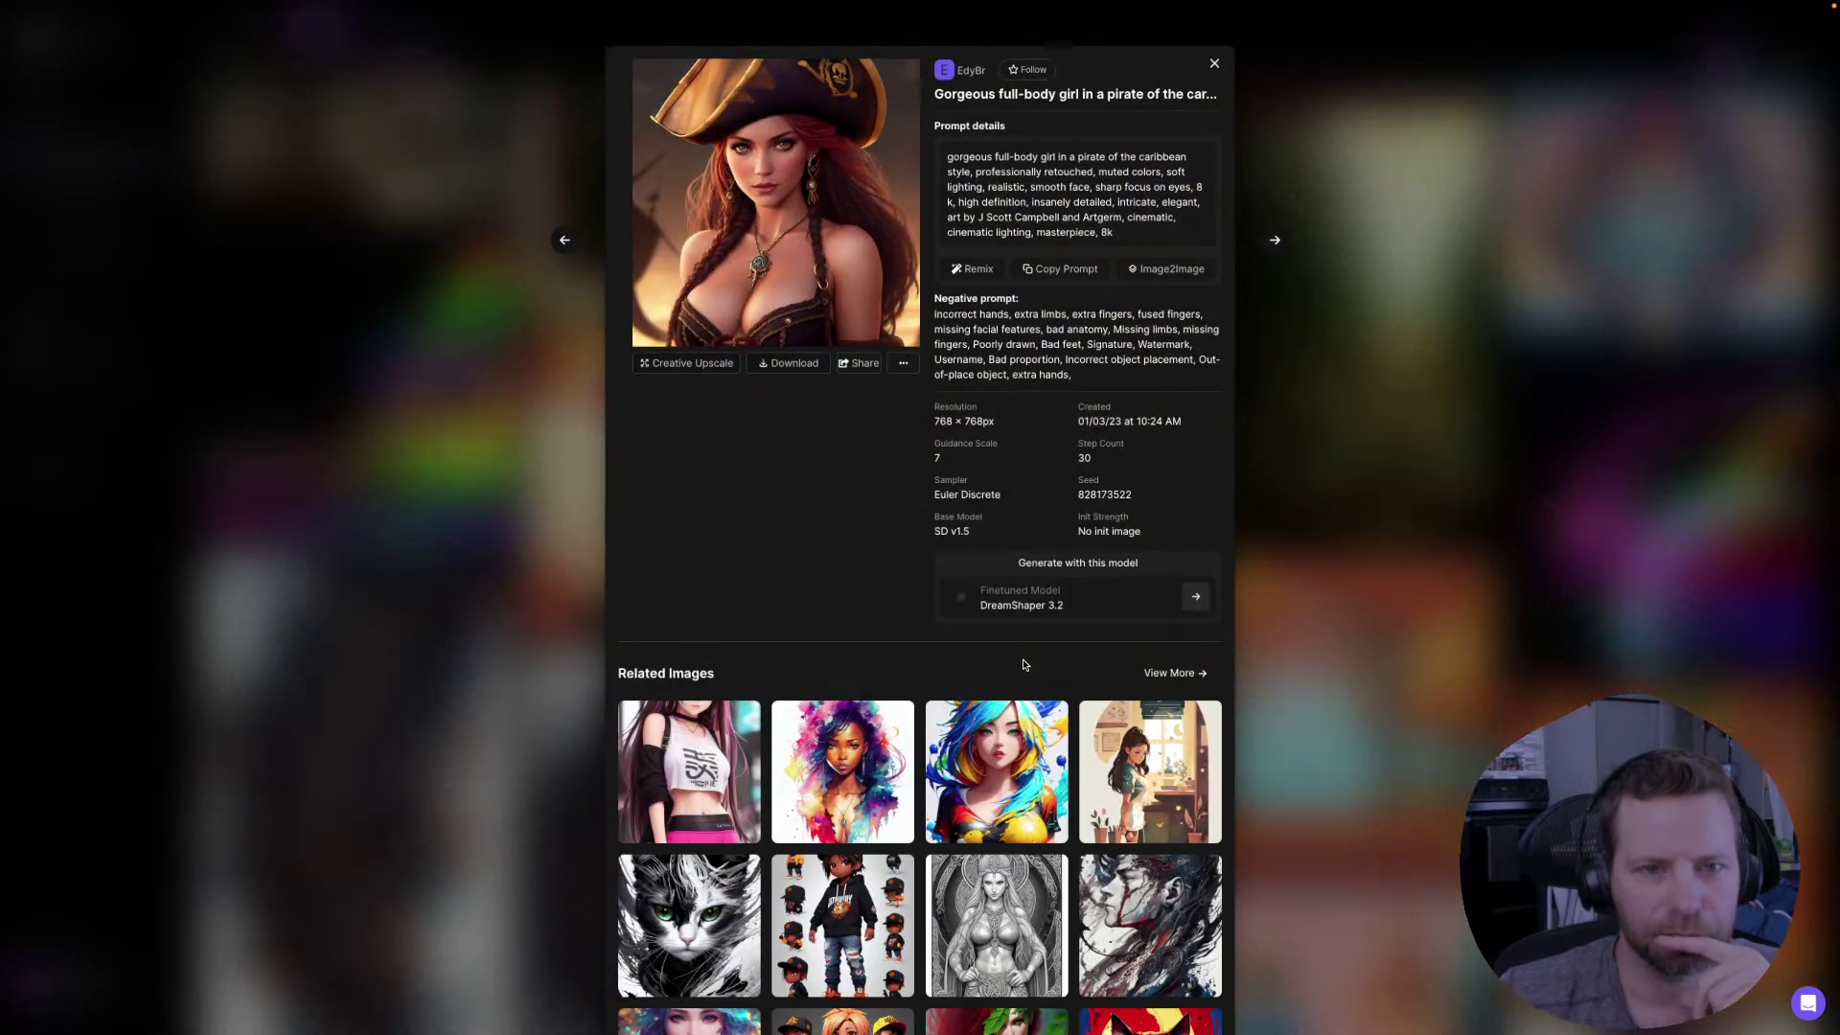
pyautogui.click(707, 215)
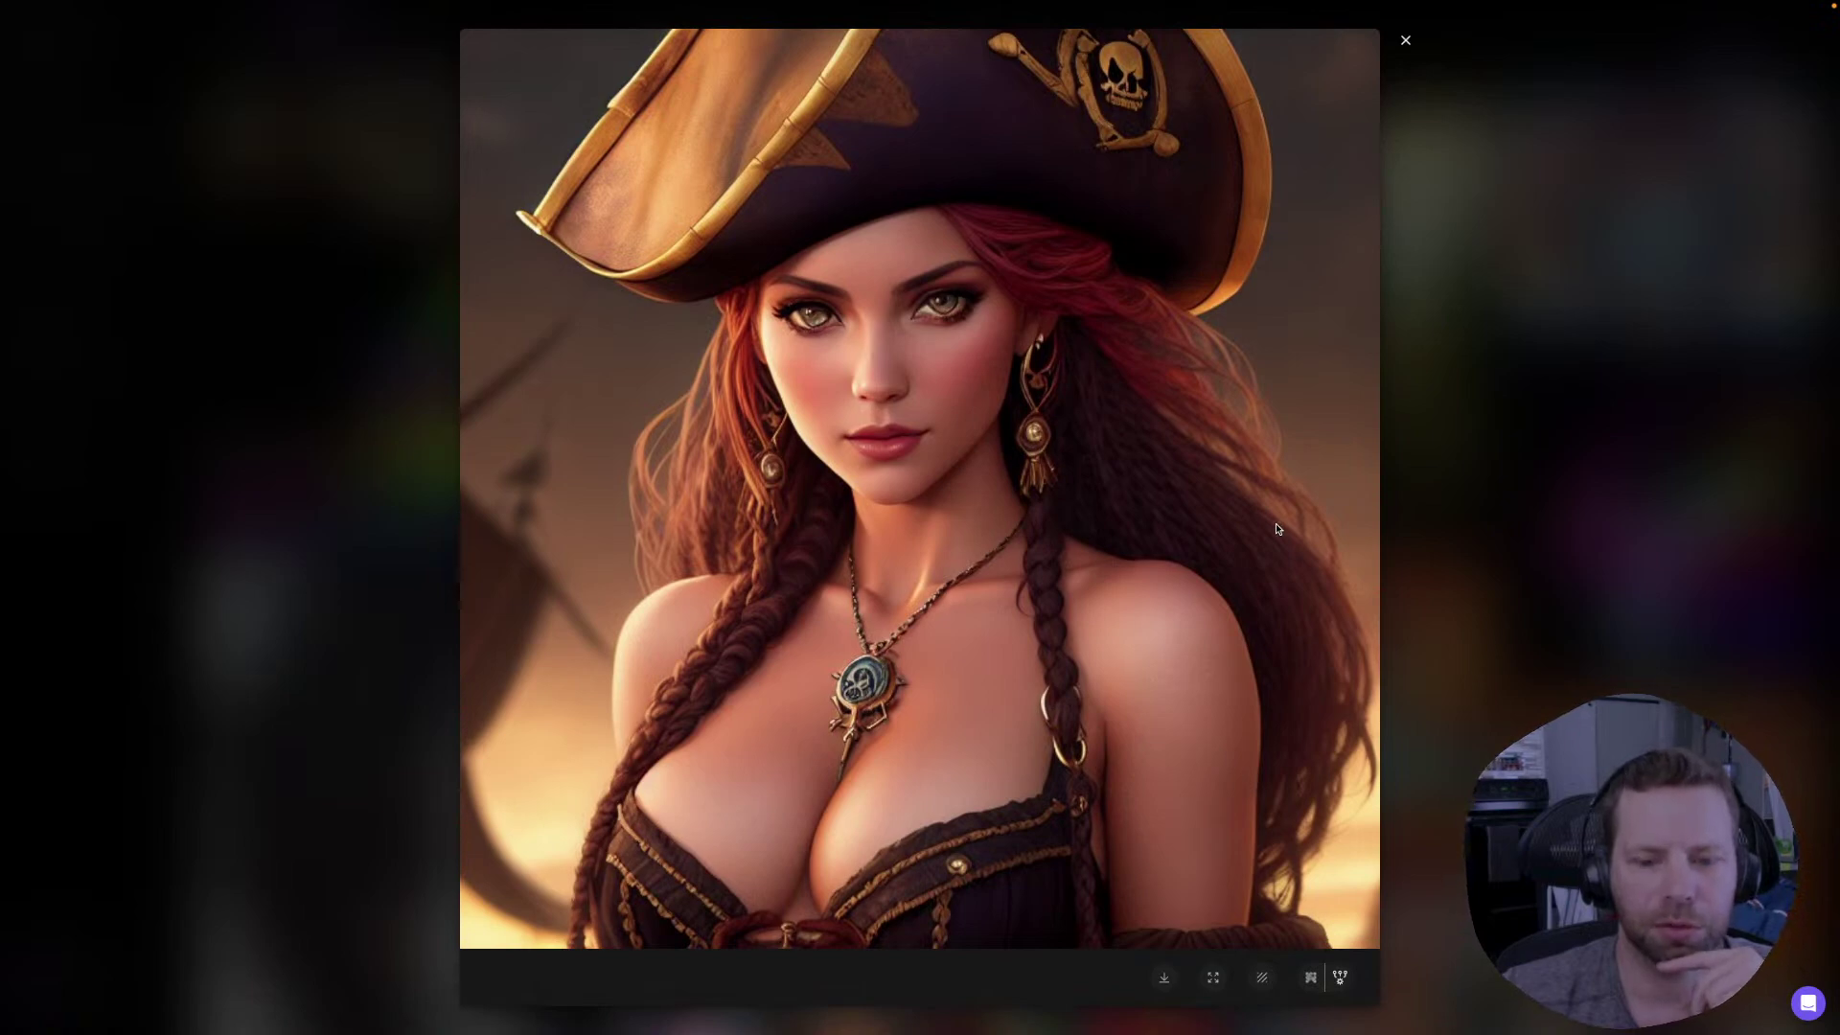
pyautogui.click(1405, 39)
pyautogui.scroll(-1, 973, 671)
pyautogui.press('Escape')
# - Inspect the white-background "Famale Demon Beautiful: Black ink flow" image enlarged and with its prompt details, then close it
pyautogui.scroll(-2, 722, 760)
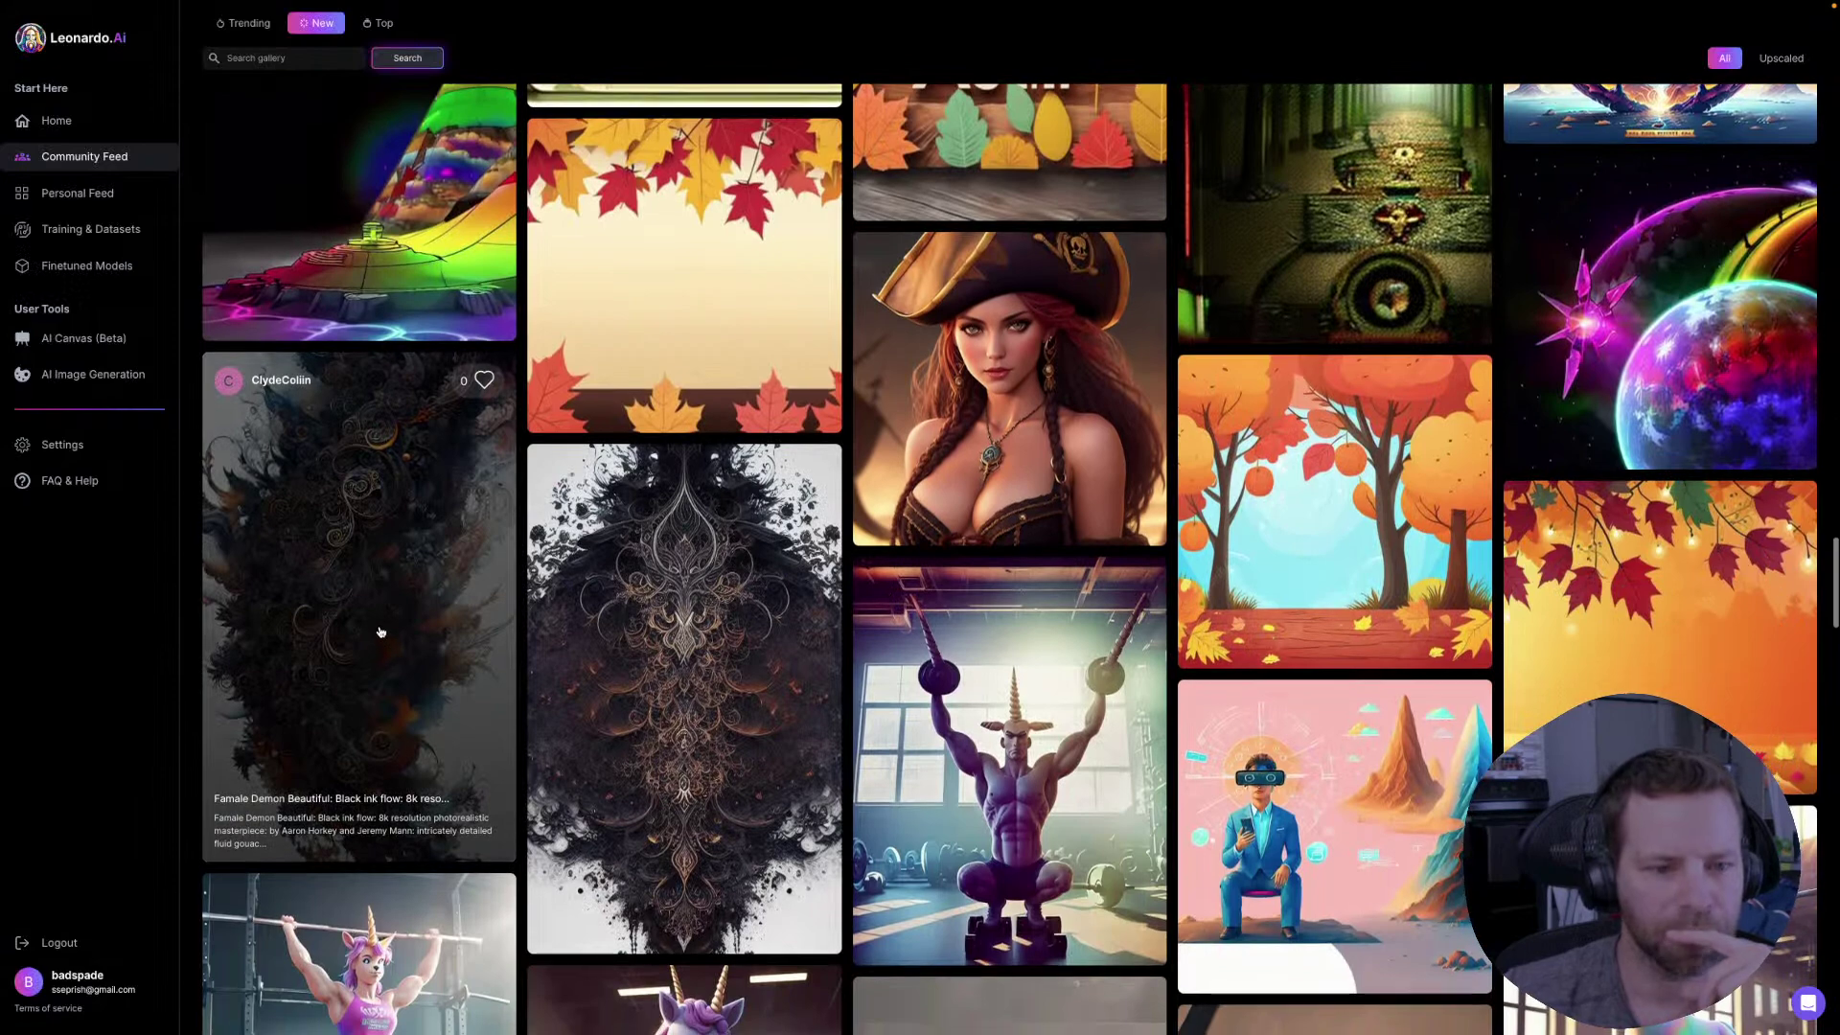
pyautogui.click(378, 629)
pyautogui.click(802, 327)
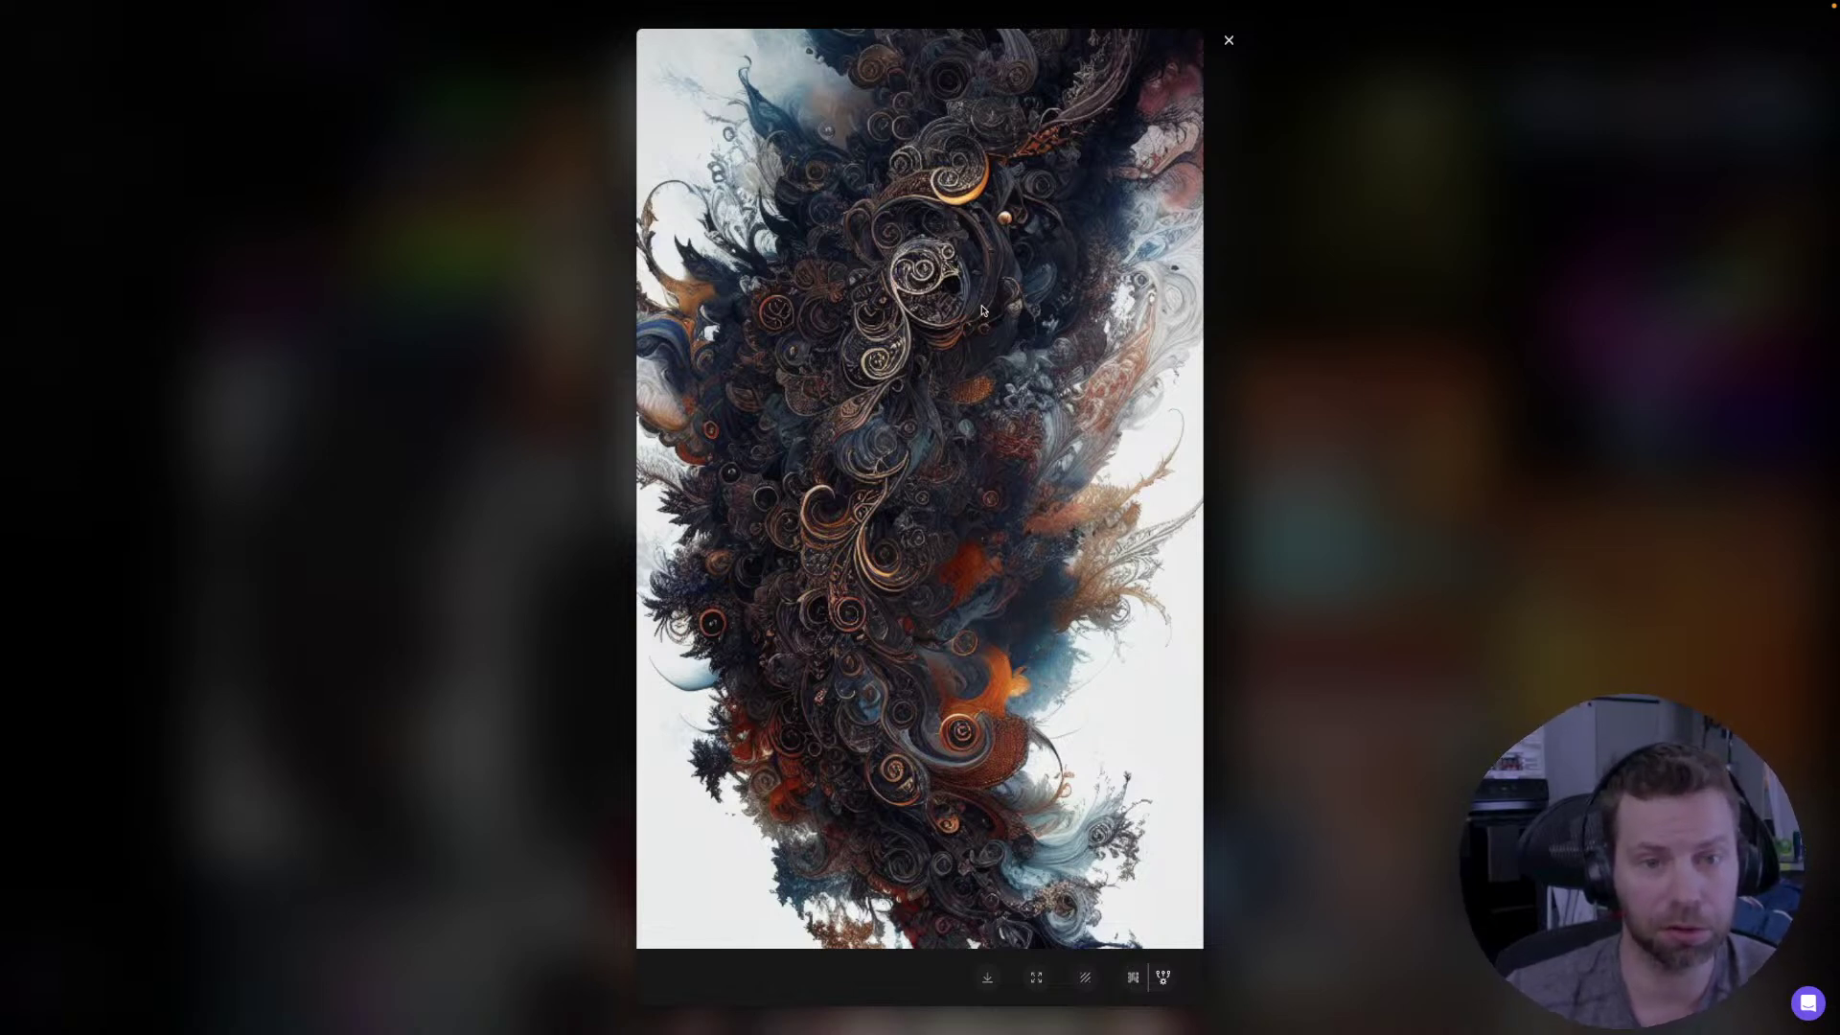
pyautogui.click(1228, 40)
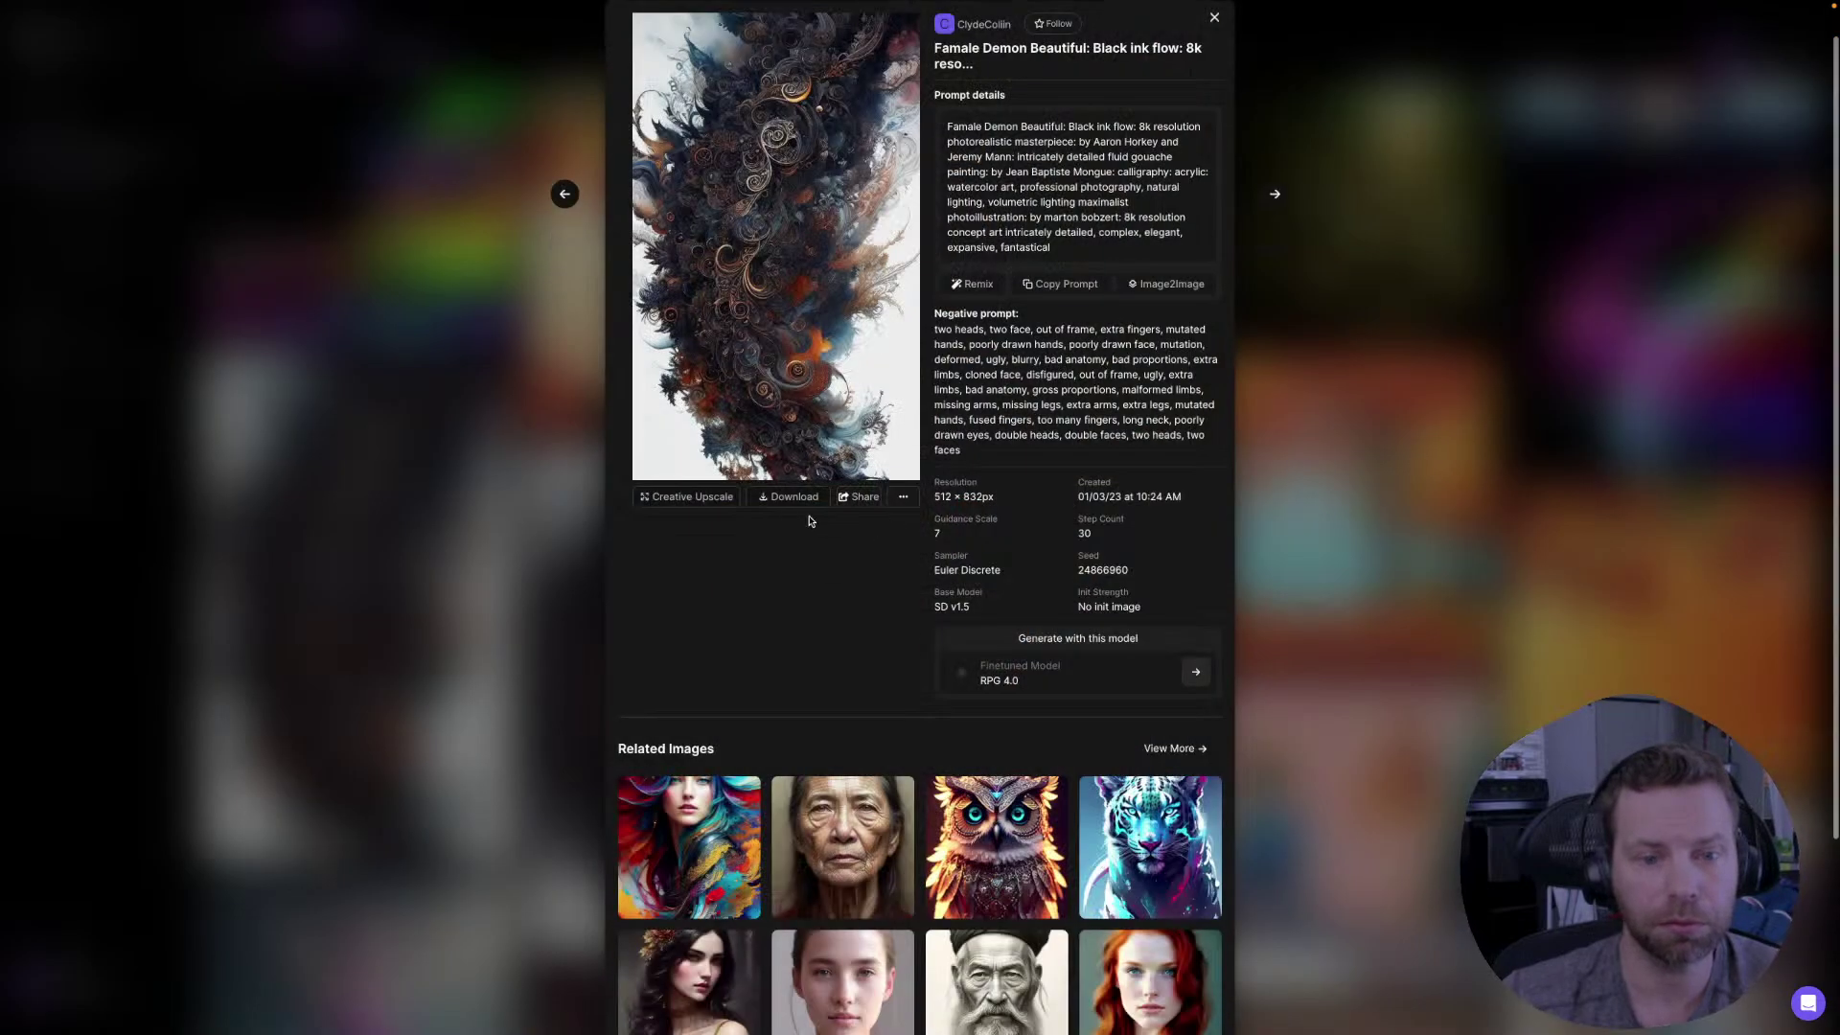
pyautogui.click(1428, 559)
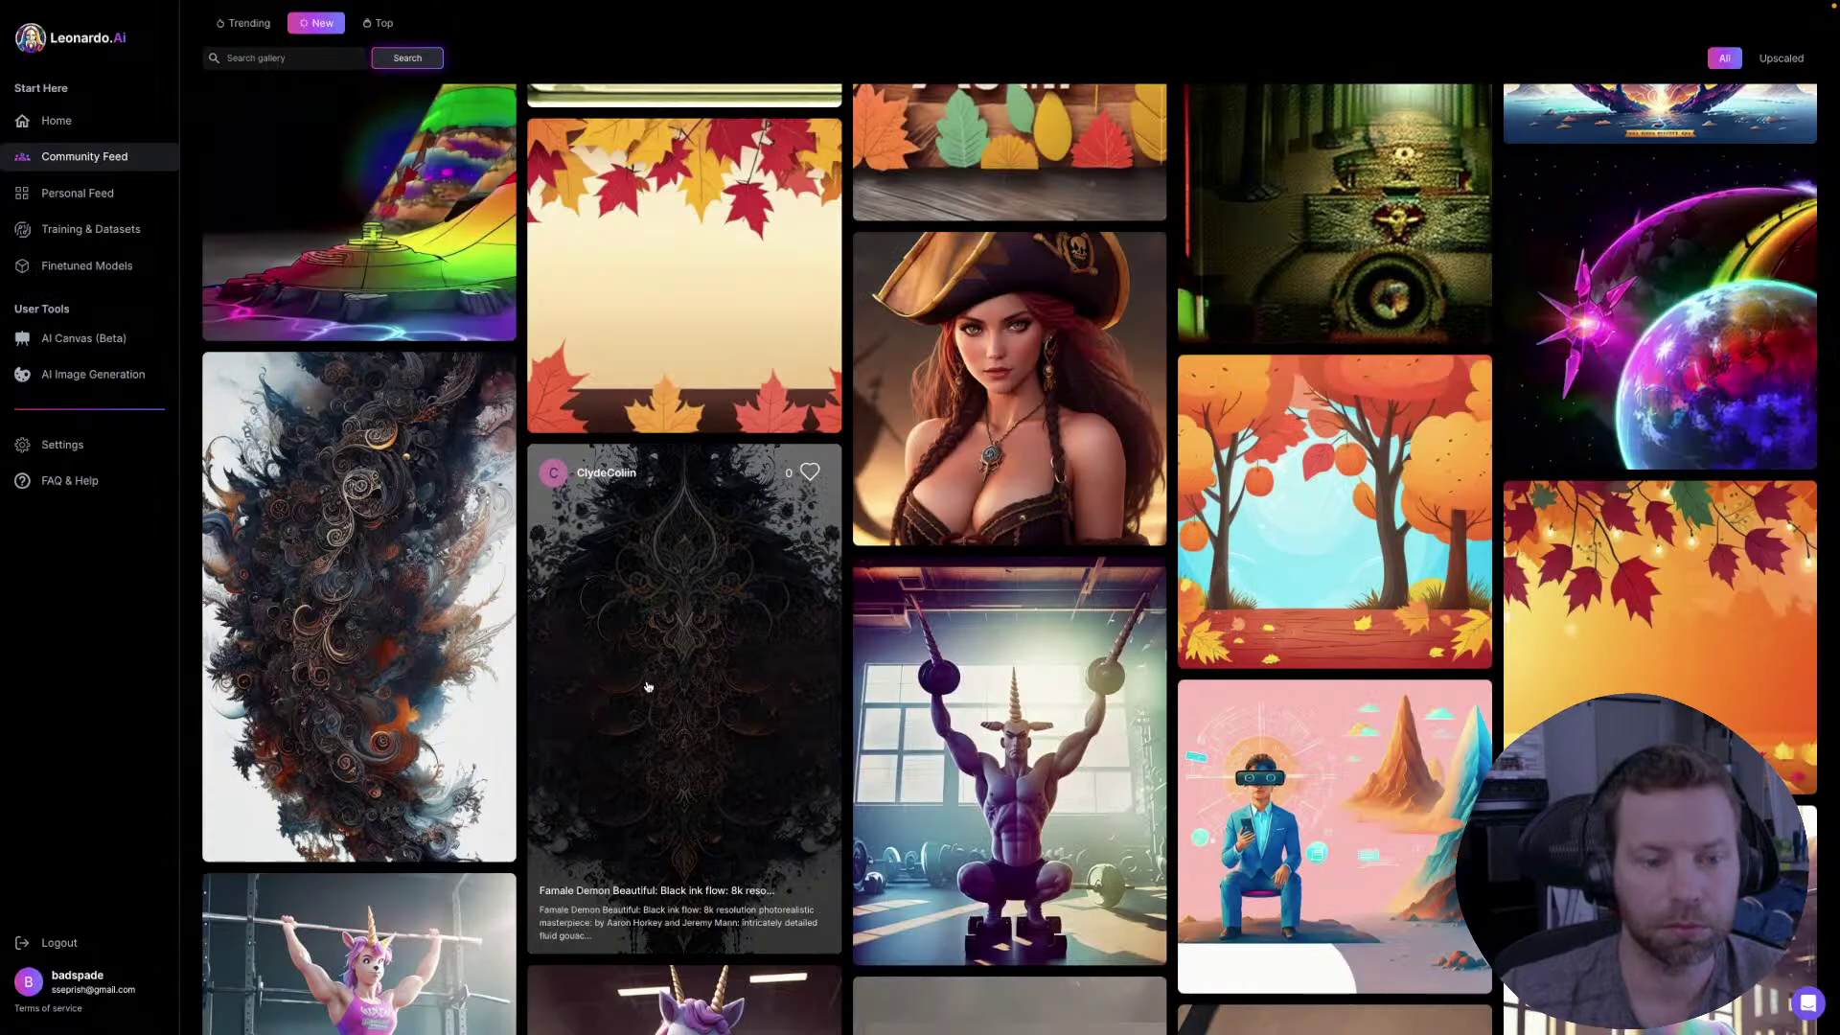
# - Inspect the symmetrical "Famale Demon Beautiful: Black ink flow" image enlarged, then close it and its details
pyautogui.click(707, 647)
pyautogui.click(753, 267)
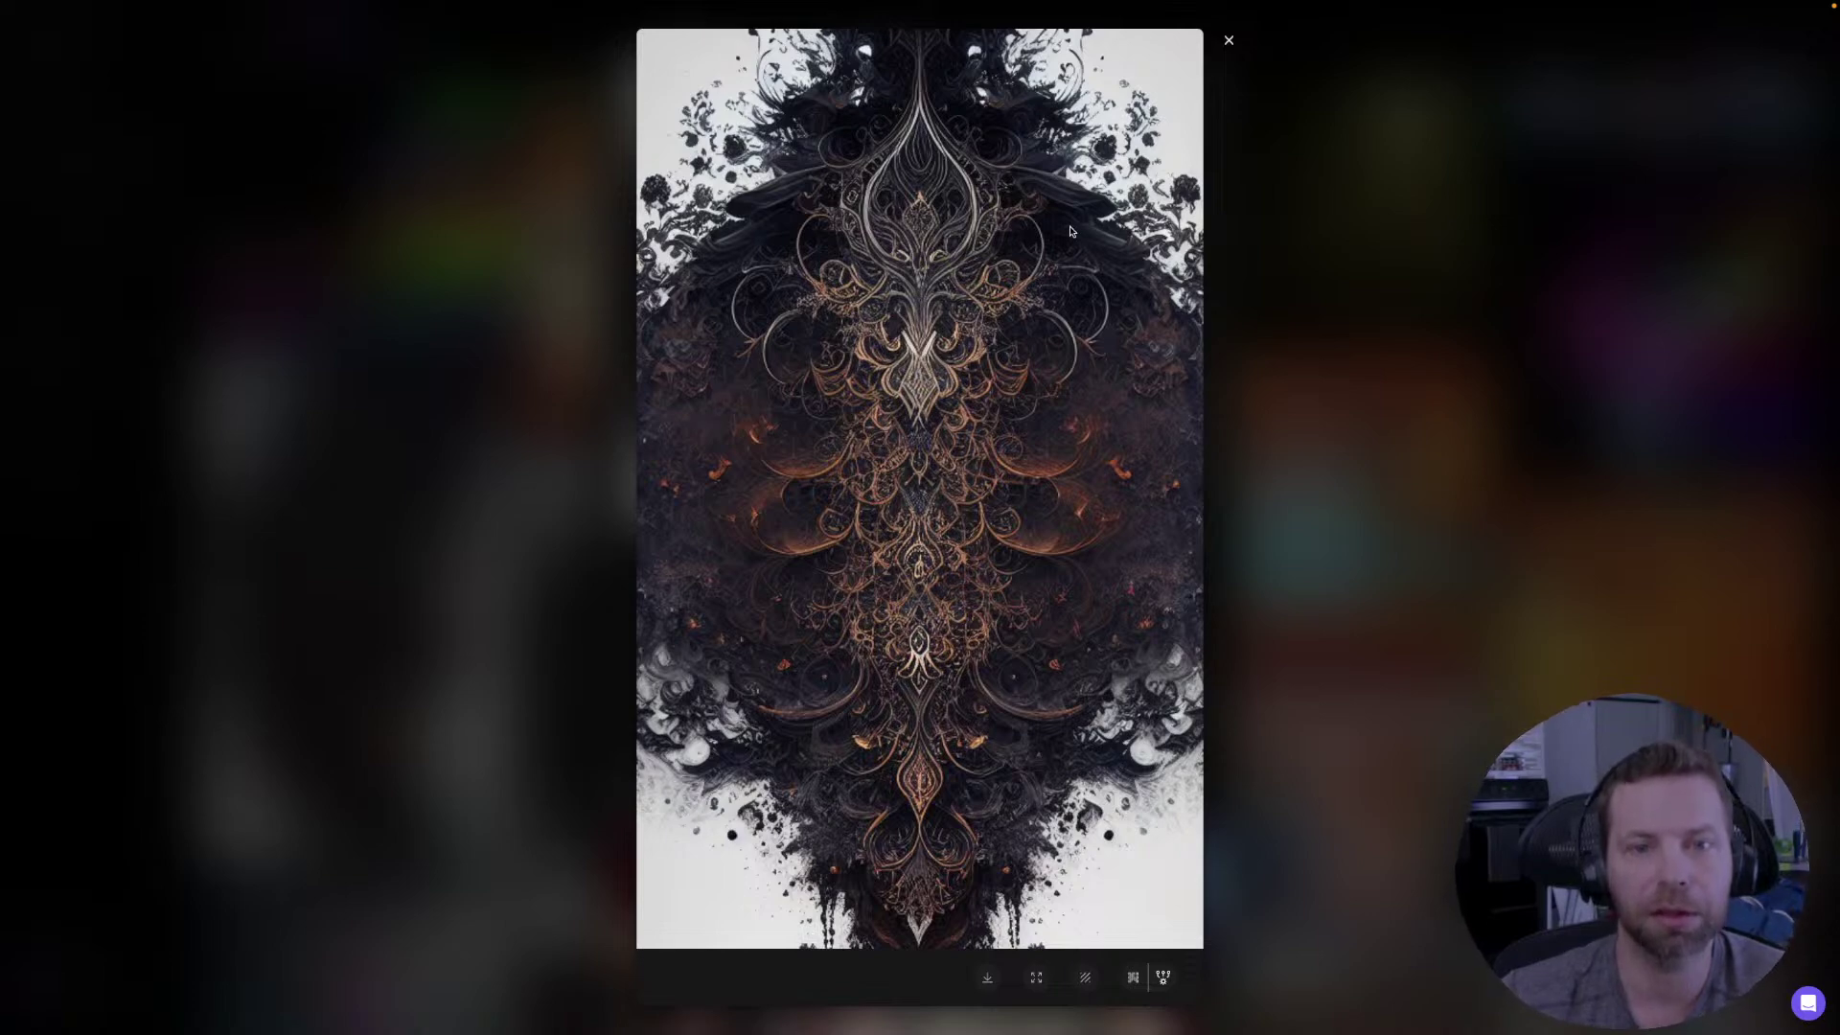
pyautogui.click(1226, 40)
pyautogui.click(1354, 599)
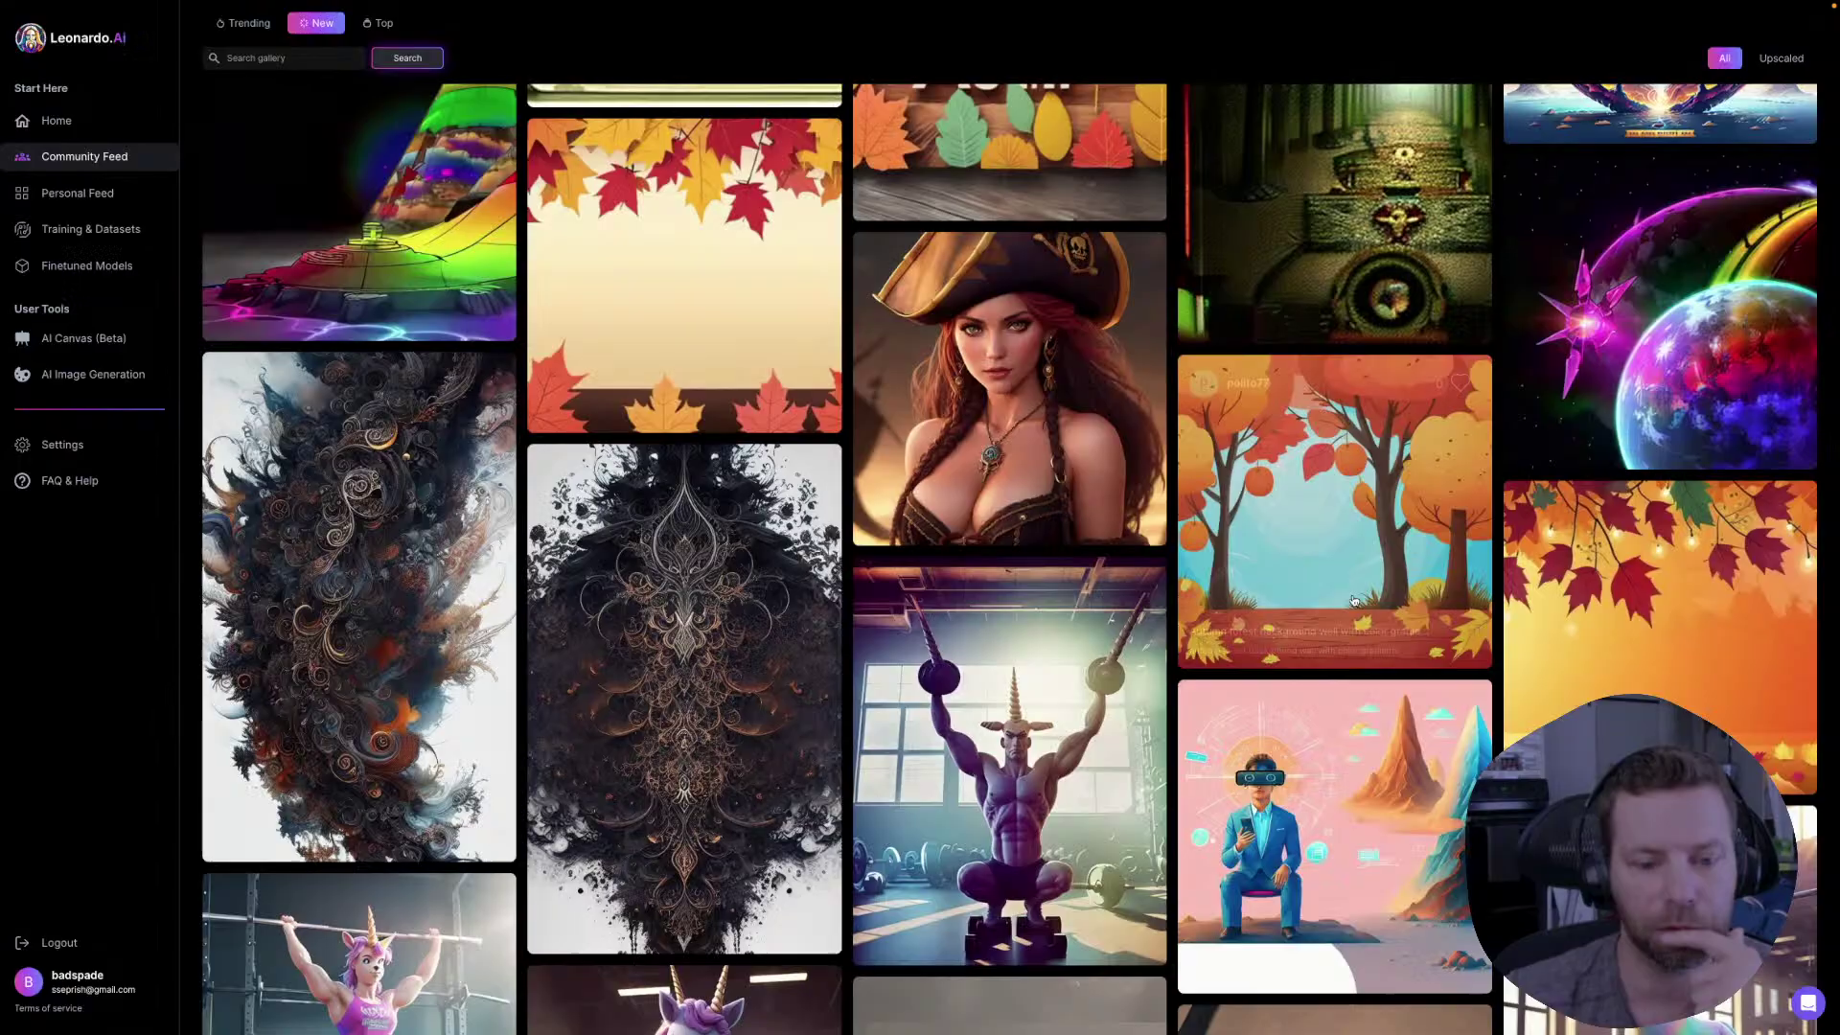
# - Examine the prompt details and enlarged view of "A unicorn like Pixar" lifting a barbell overhead, then return to the feed
pyautogui.scroll(-3, 793, 767)
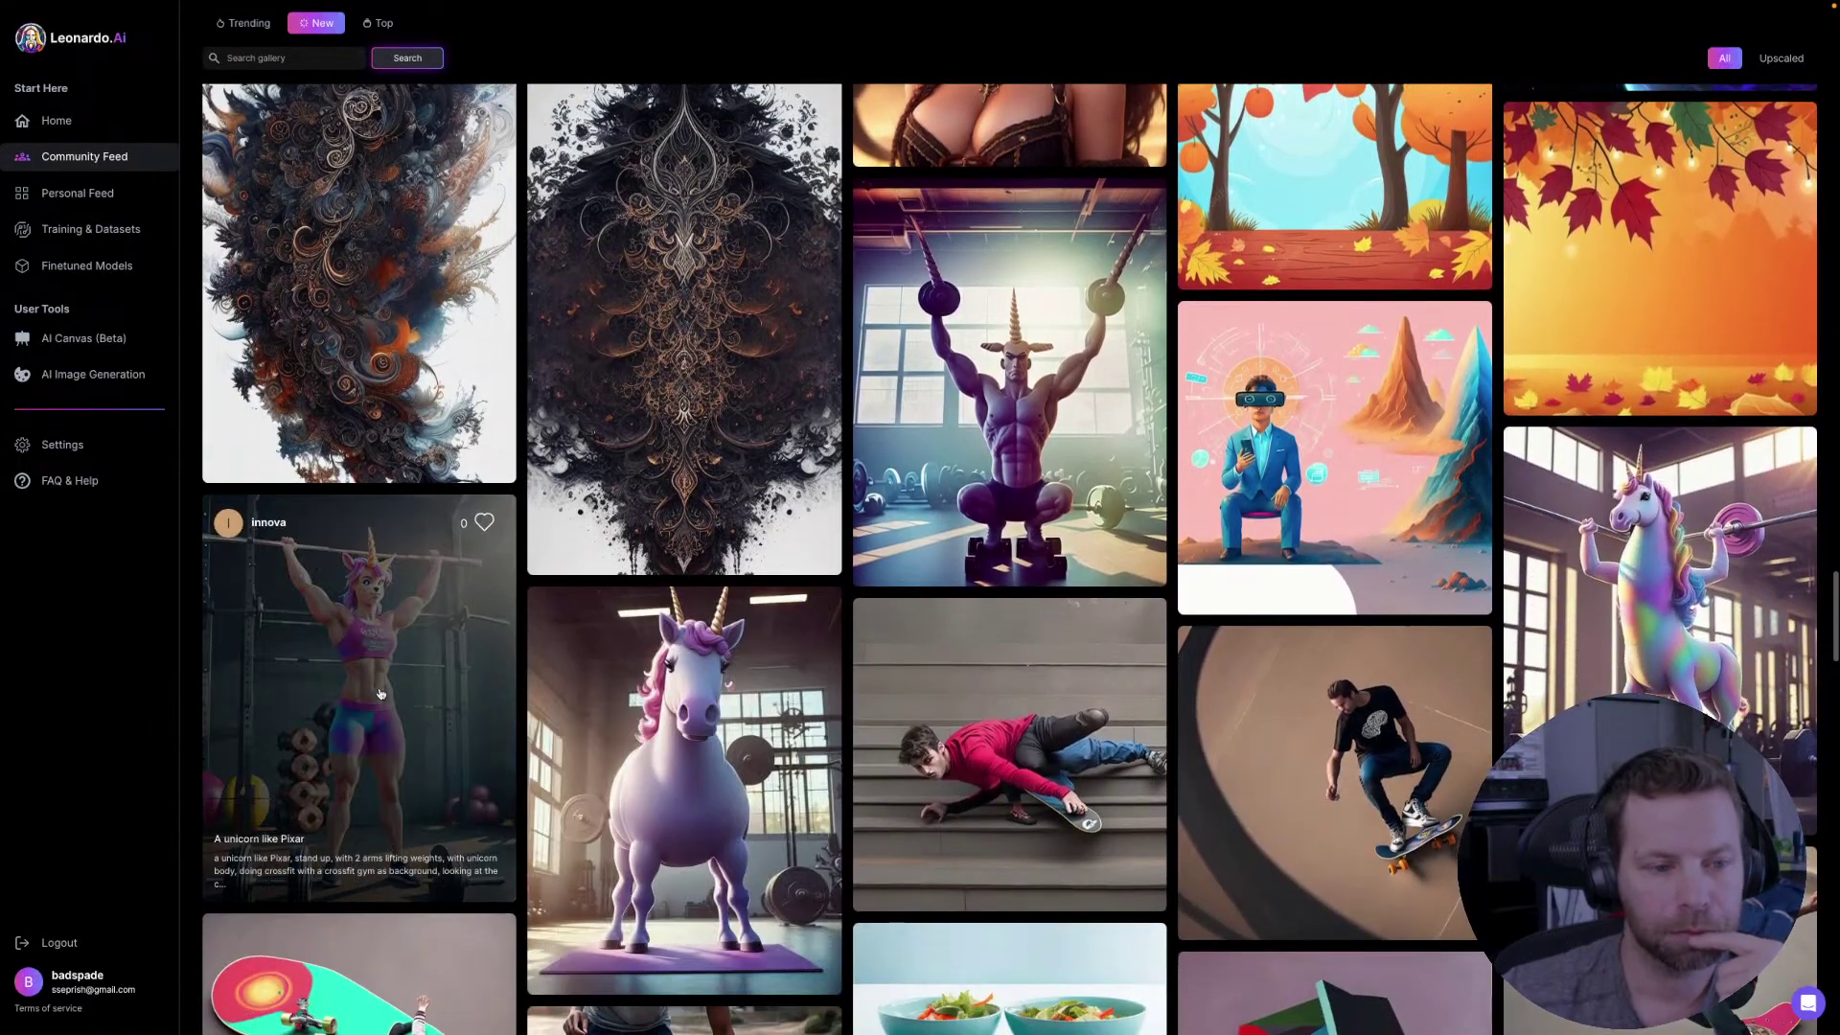
pyautogui.click(381, 693)
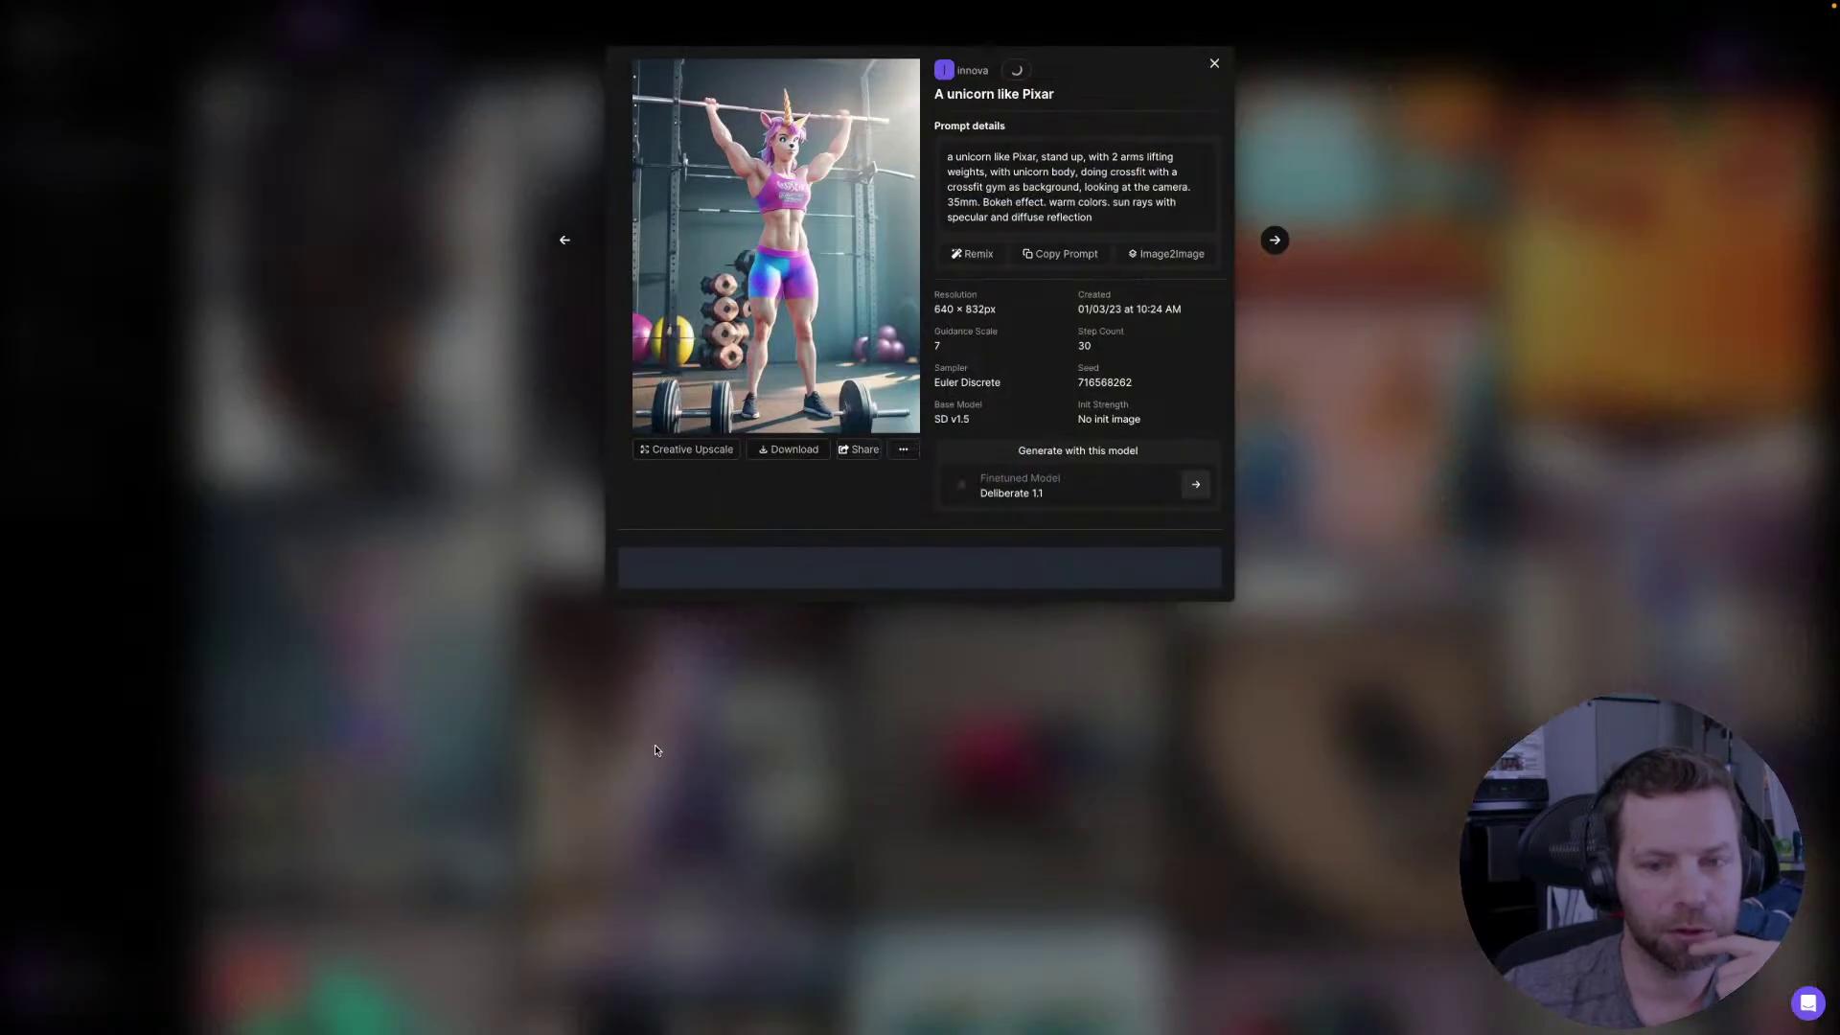
pyautogui.click(862, 412)
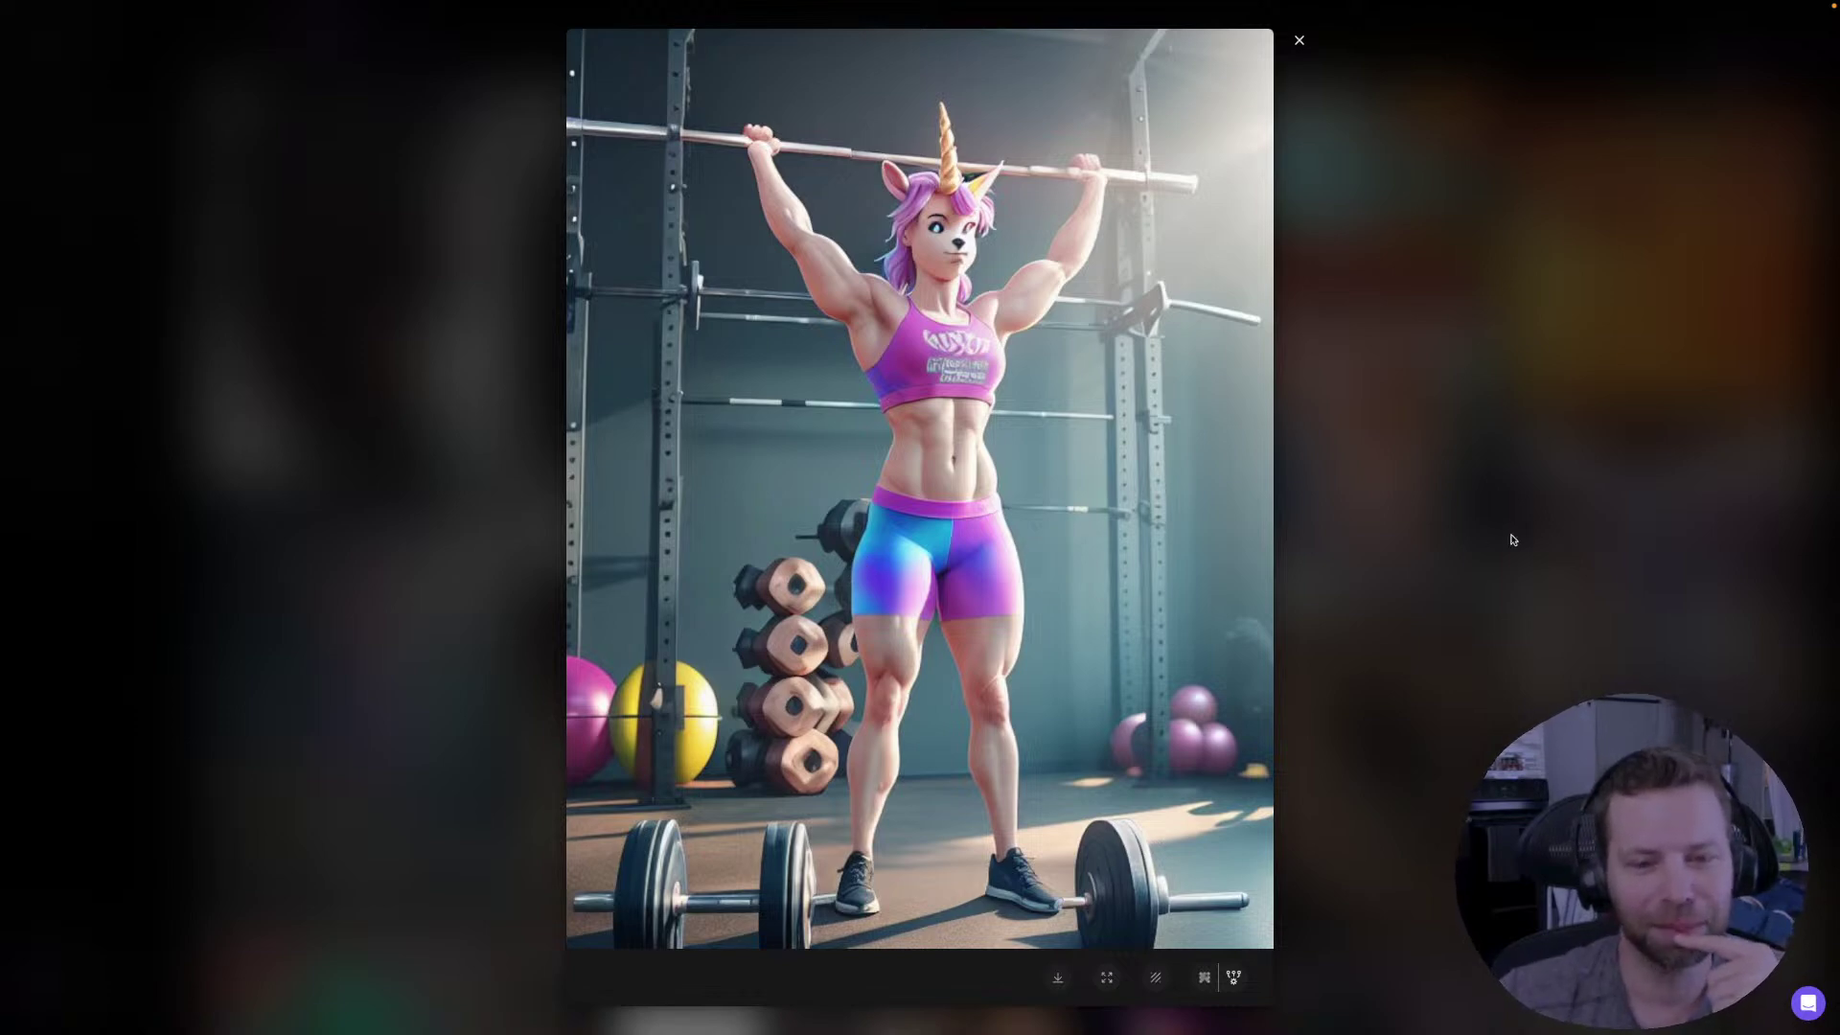
pyautogui.click(1434, 495)
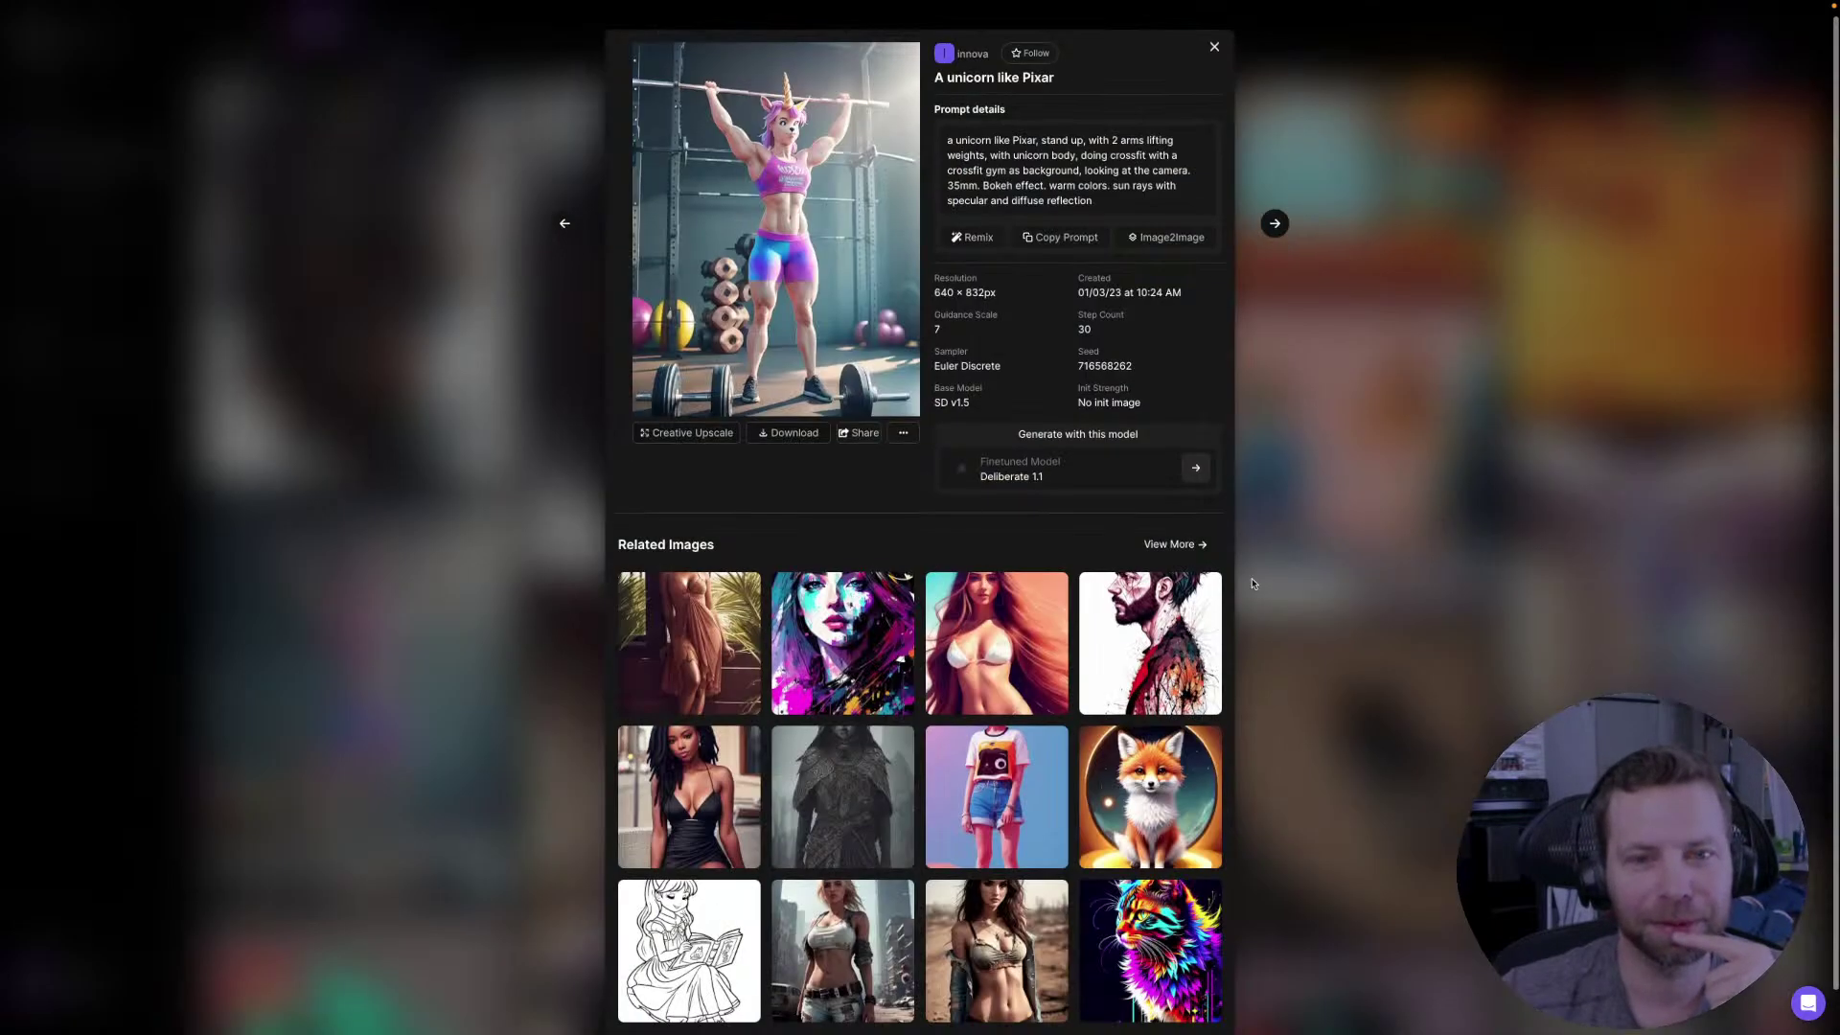
pyautogui.click(1645, 608)
# - View the two-horned "A unicorn like Pixar" image on the purple mat enlarged, then close it
pyautogui.scroll(-4, 998, 608)
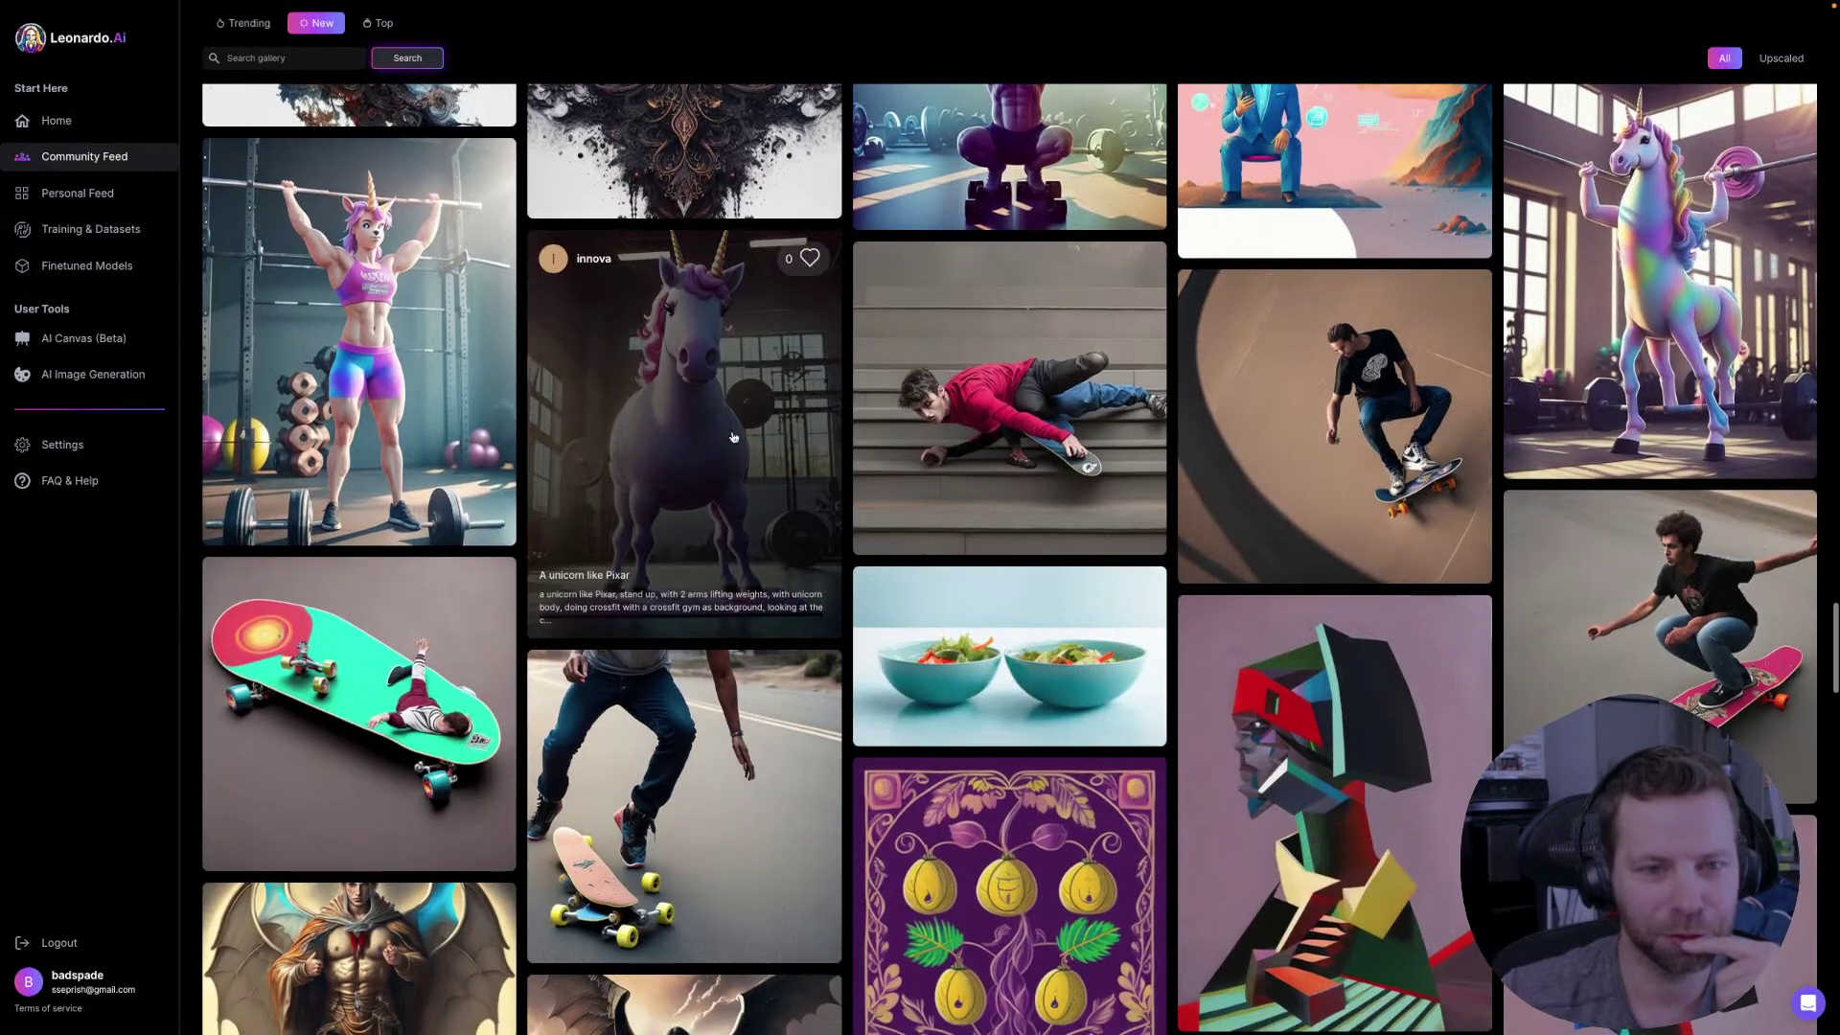
pyautogui.click(824, 489)
pyautogui.click(827, 242)
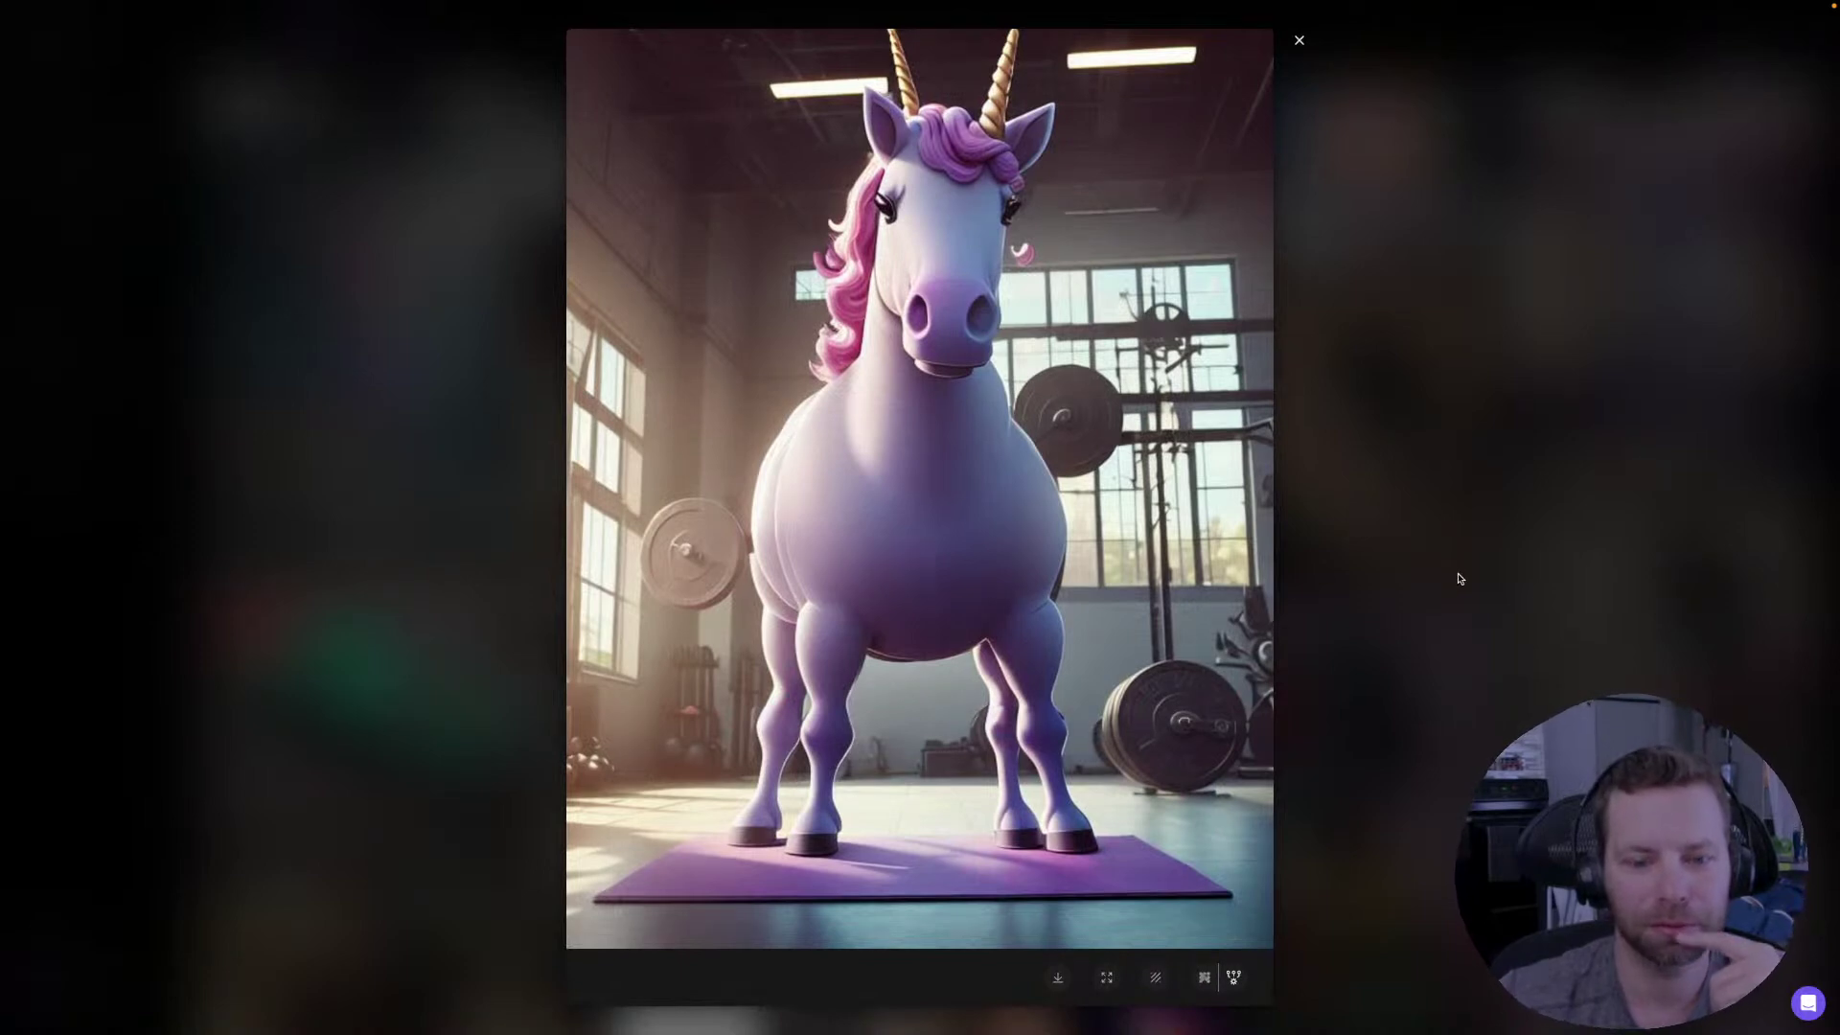
pyautogui.click(1450, 656)
pyautogui.scroll(-1, 1363, 662)
pyautogui.click(1363, 662)
# - Find the "Romantic fantasy digital art" woman in the black top, inspect its prompts and enlarged image, and close it
pyautogui.scroll(-5, 993, 799)
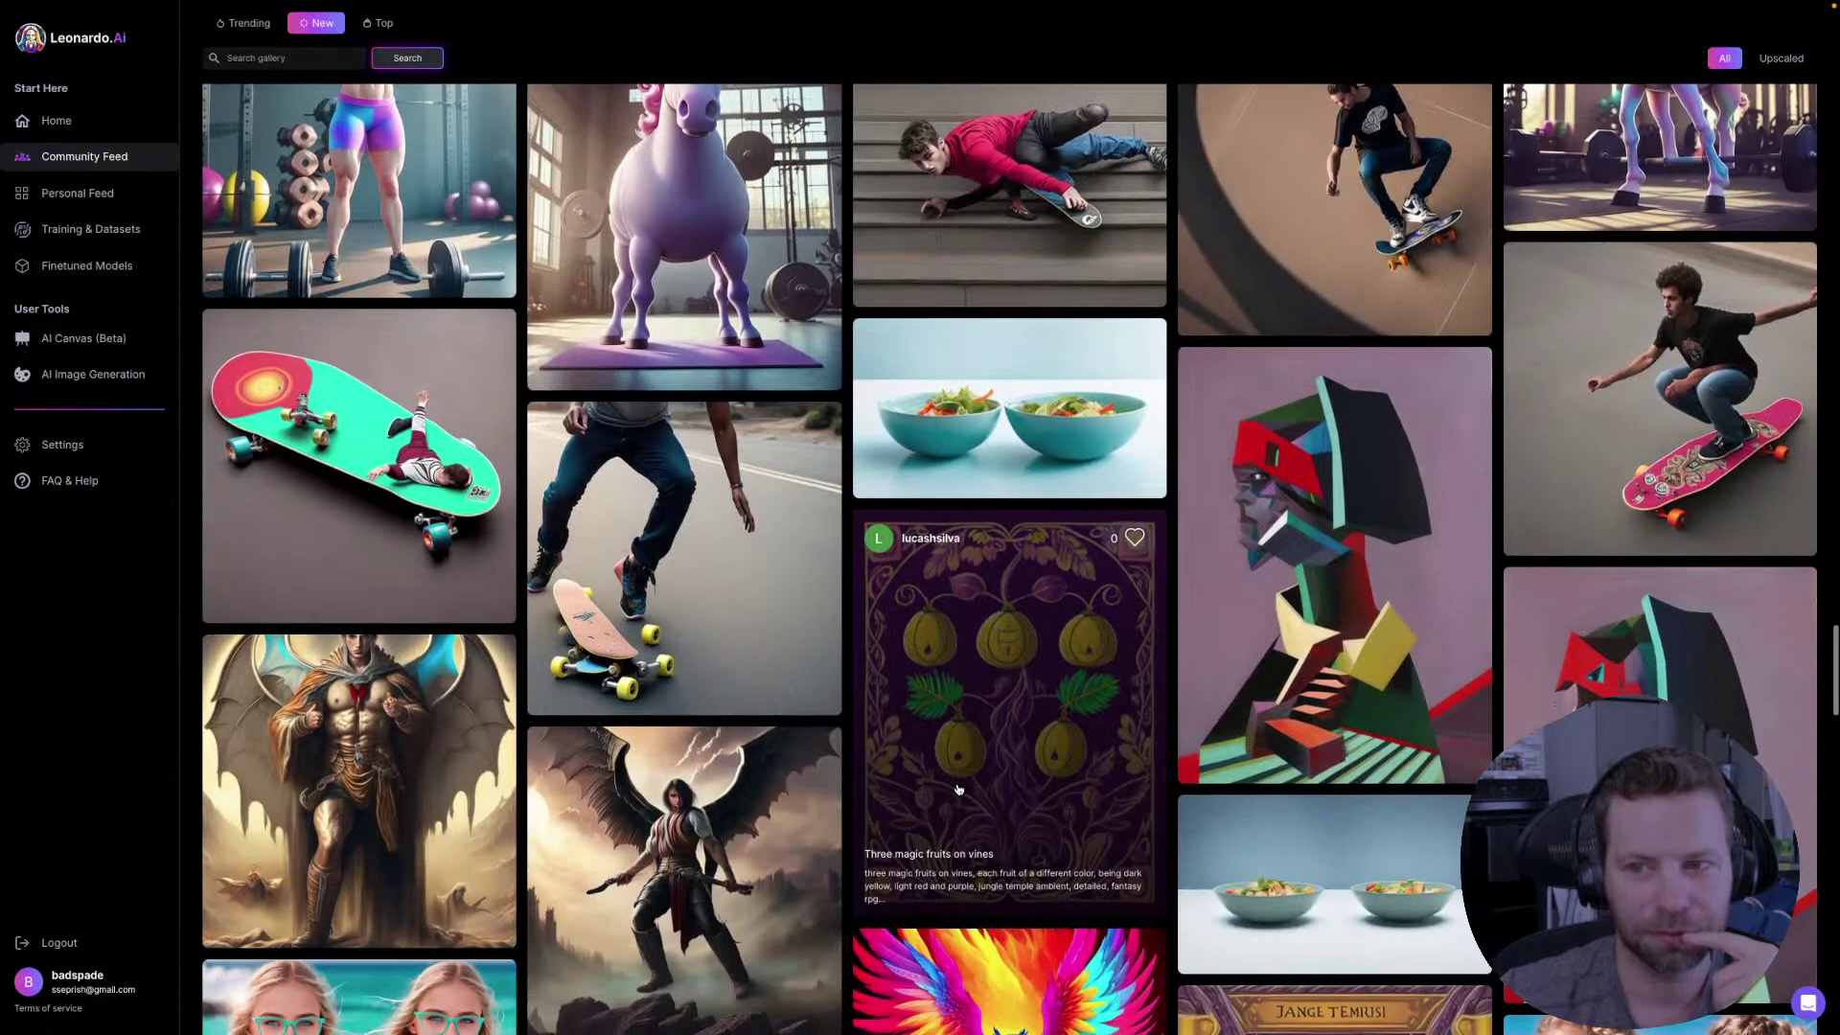
pyautogui.scroll(-4, 950, 790)
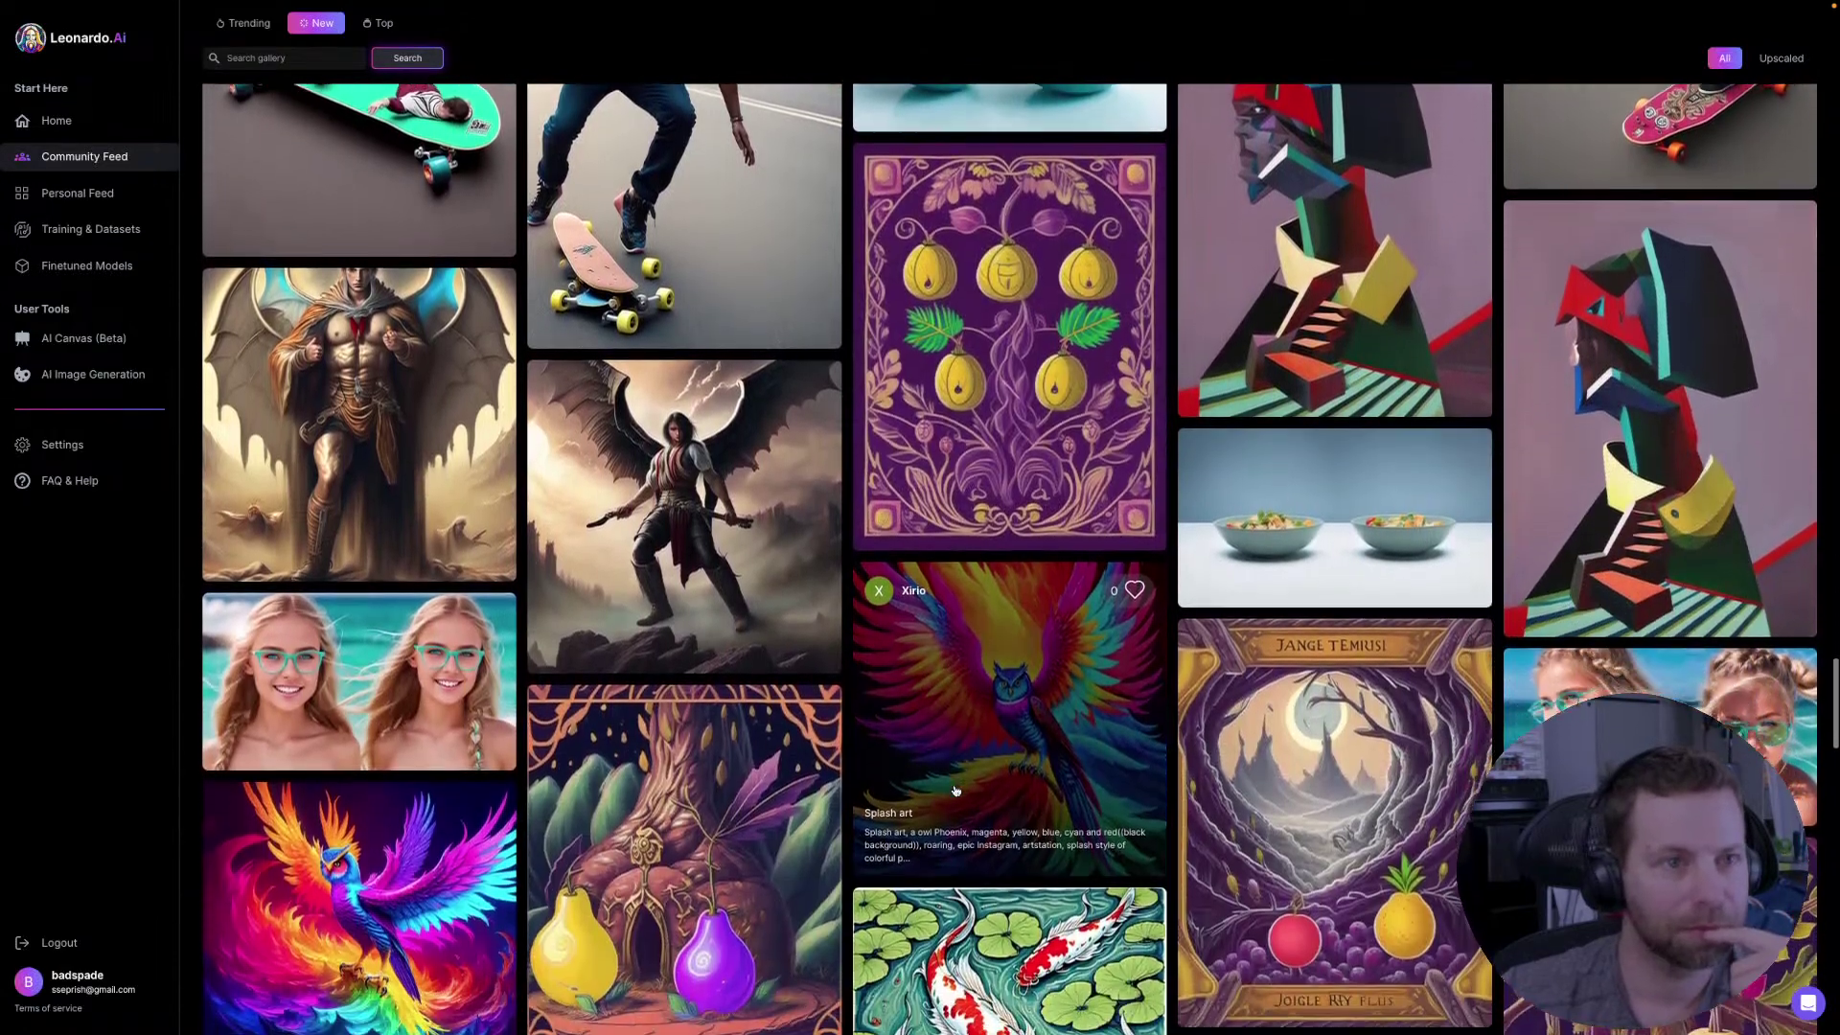
pyautogui.scroll(-10, 955, 791)
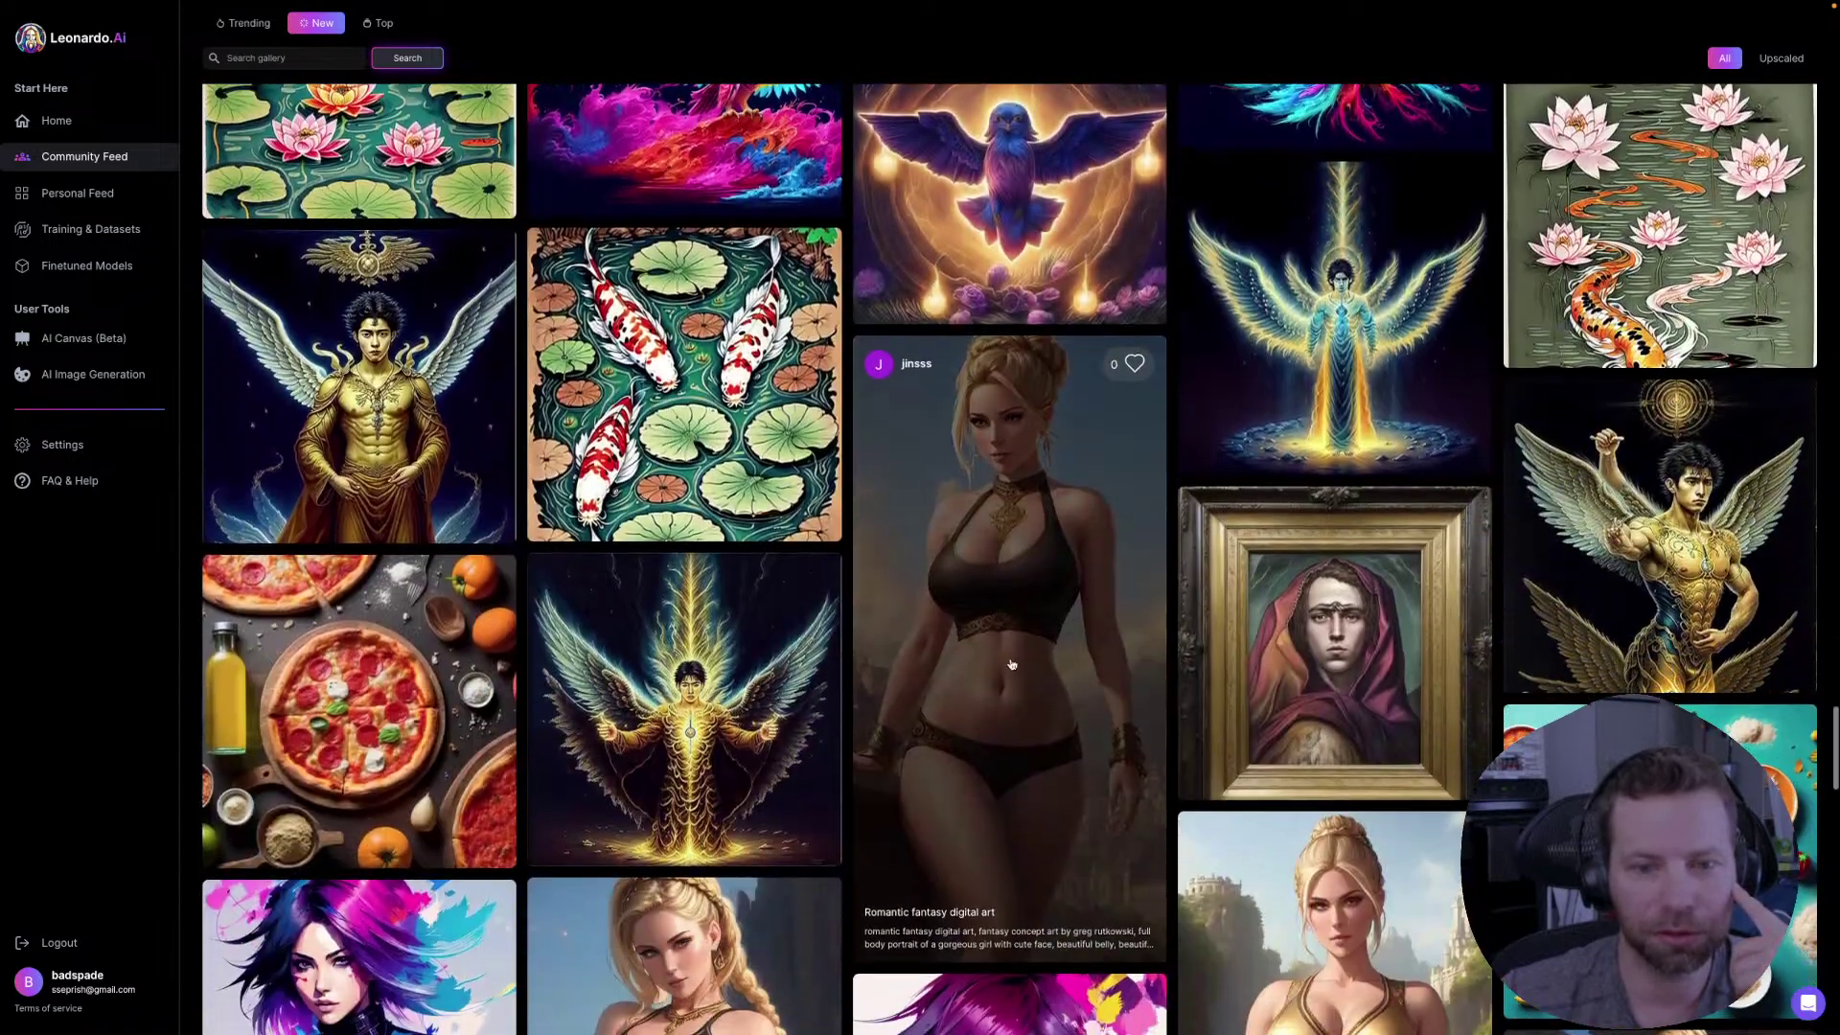
pyautogui.click(1011, 664)
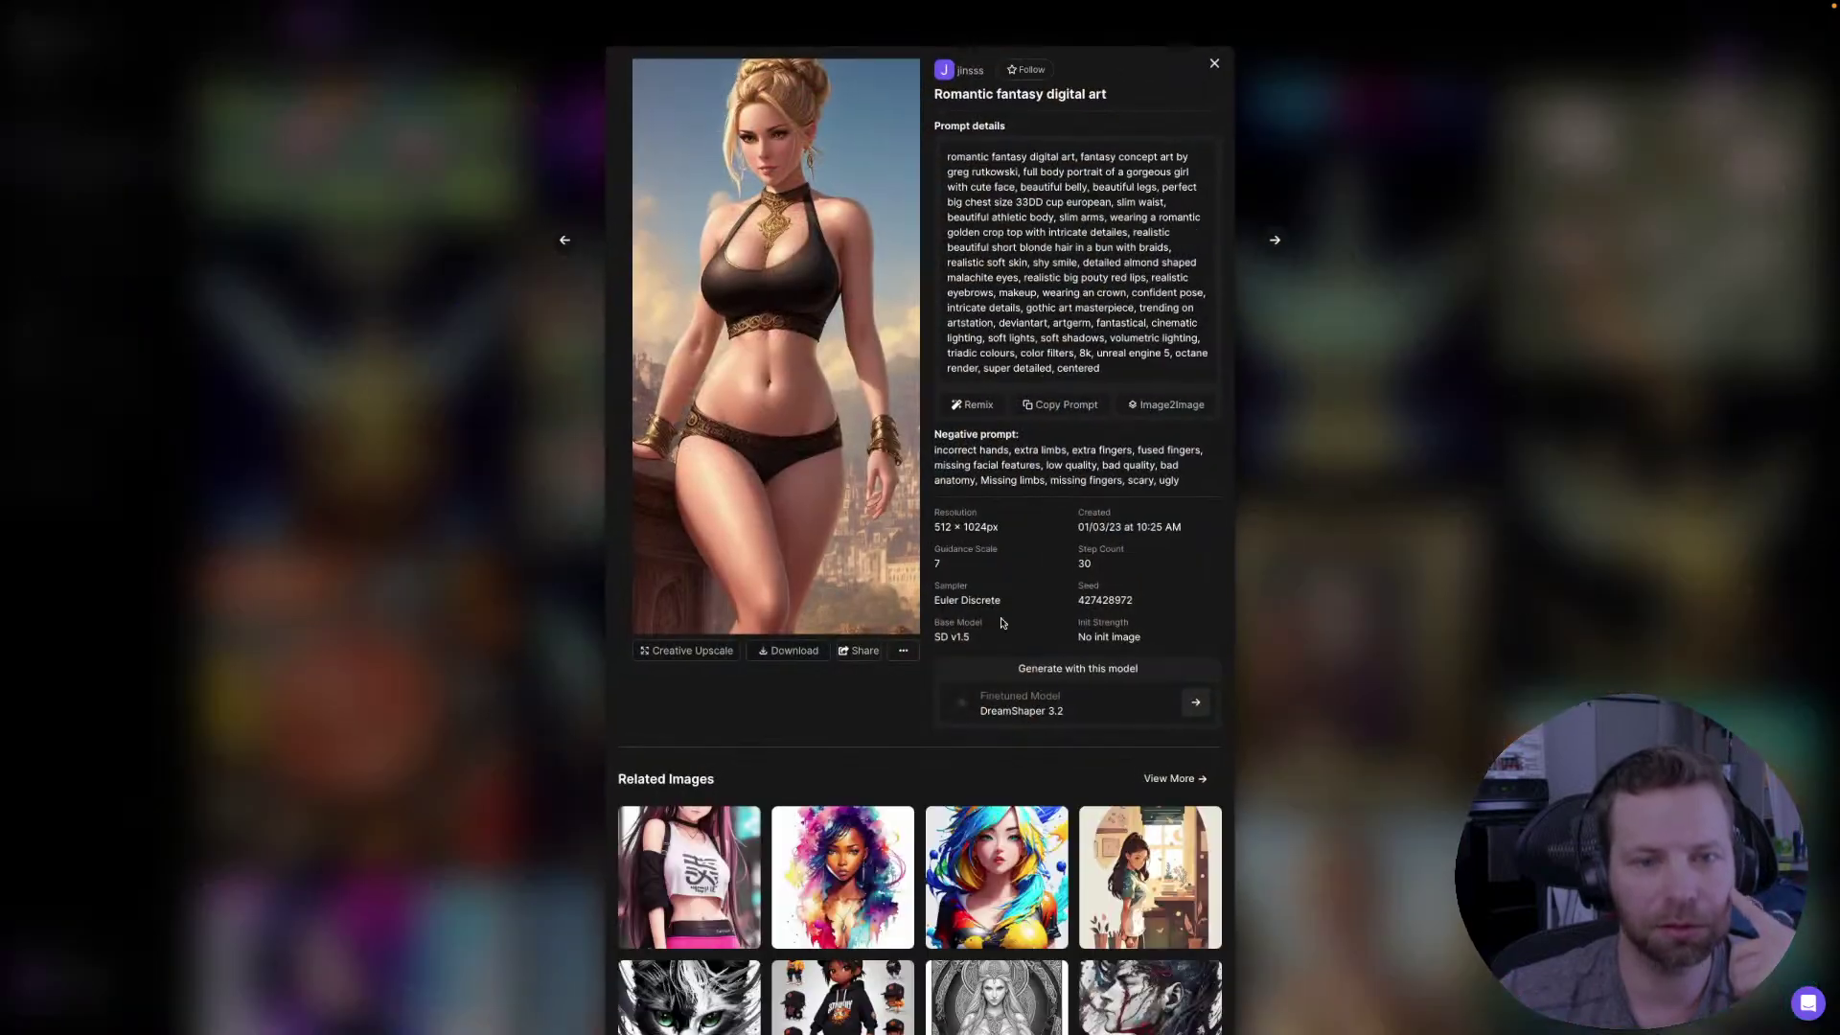
pyautogui.click(828, 304)
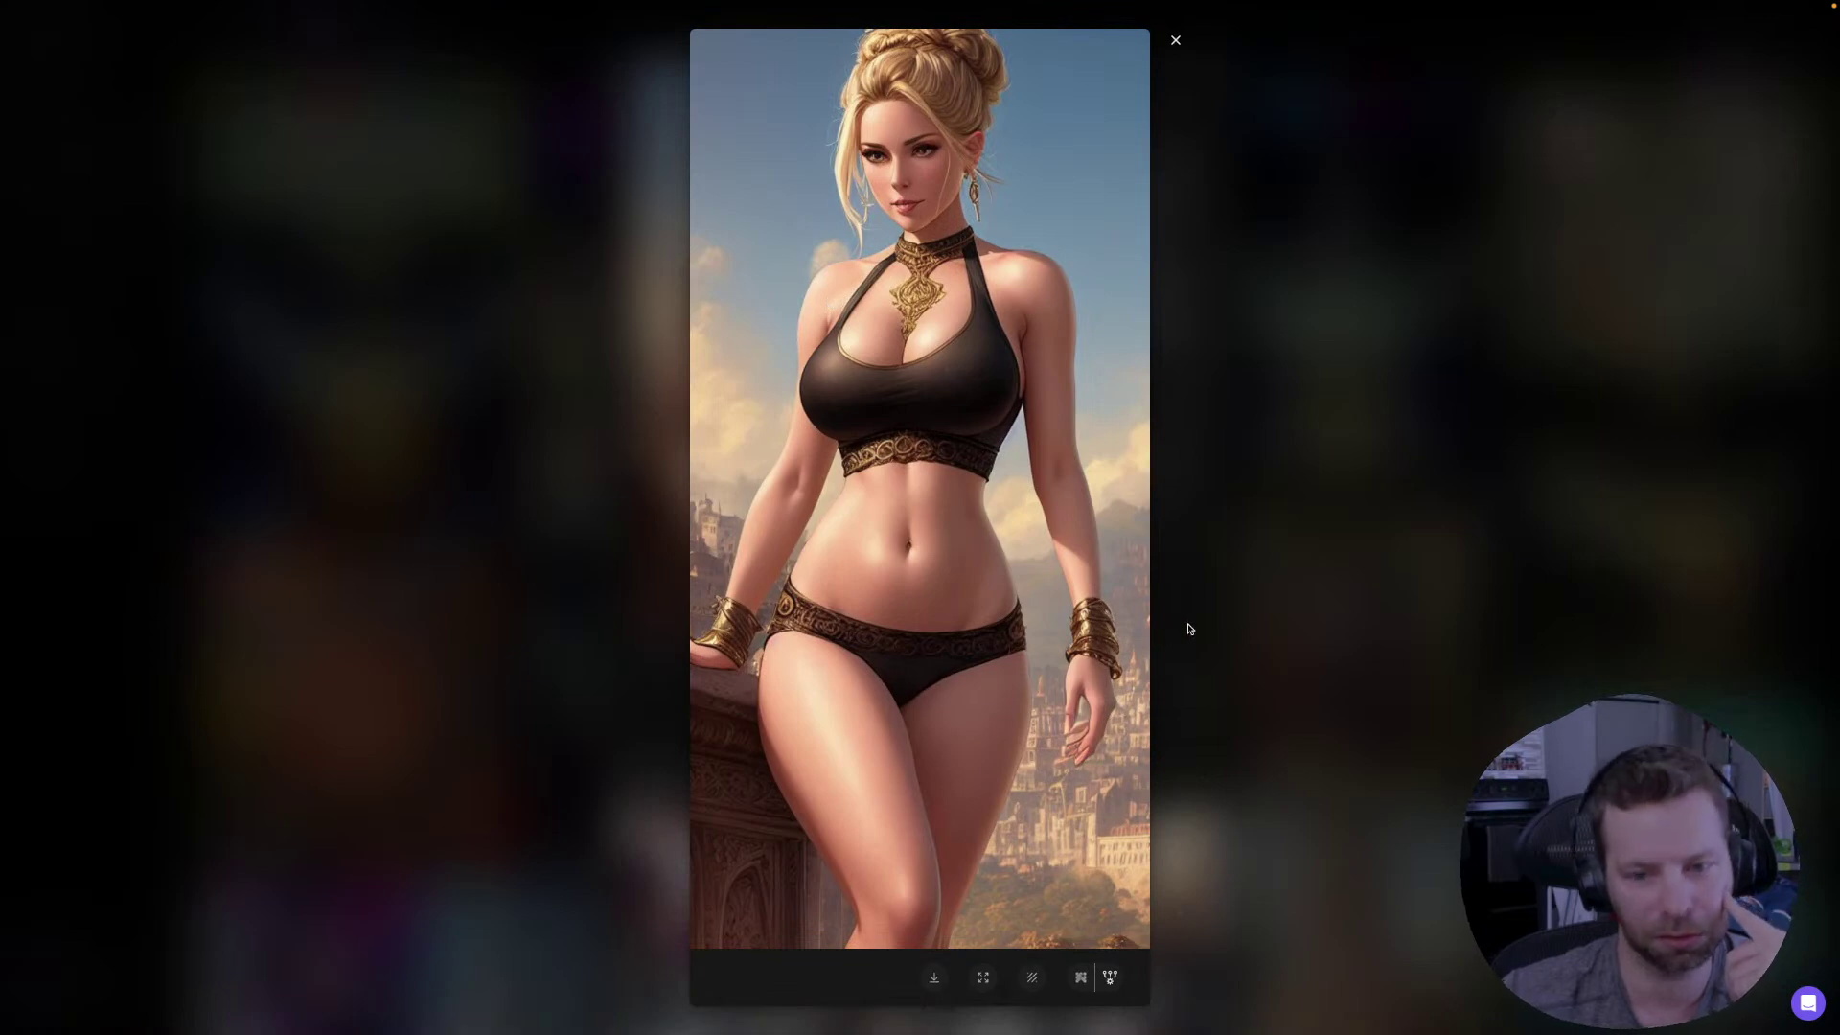
pyautogui.click(1286, 573)
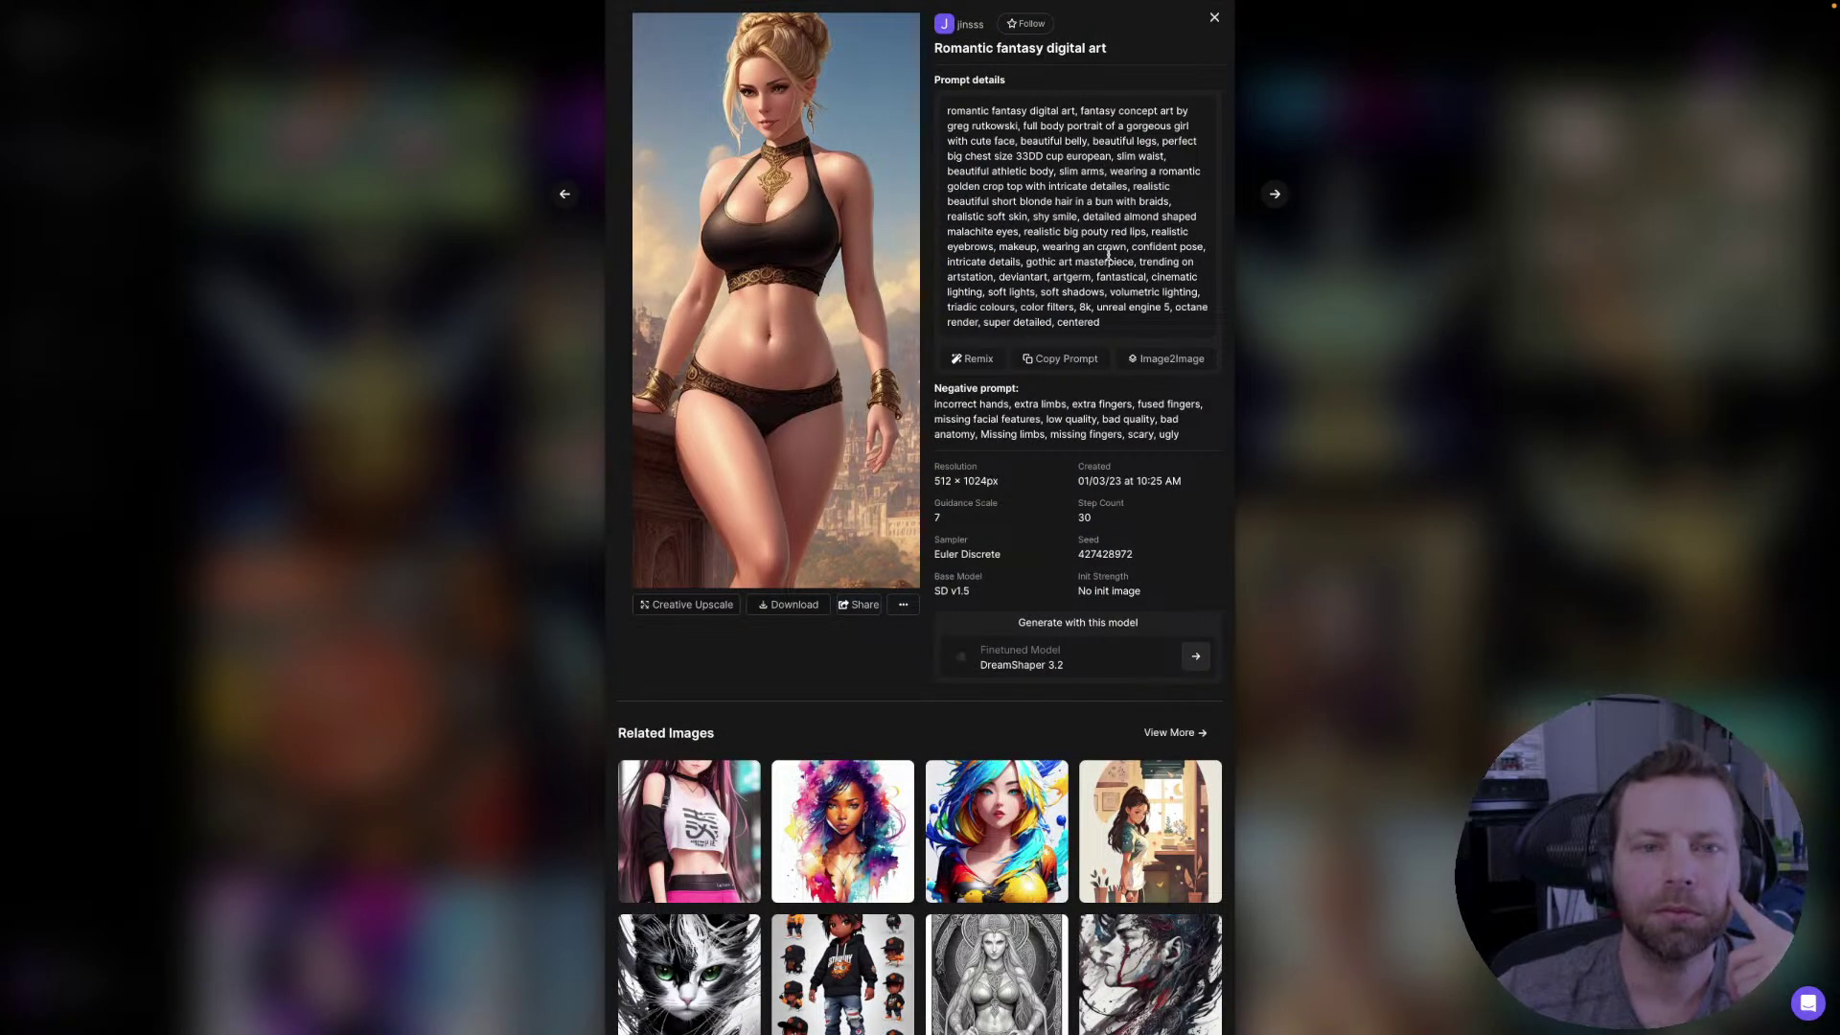
pyautogui.click(1351, 357)
# - Inspect the "Romantic fantasy digital art" image with the long braid and duplicated torso, including its enlarged view, then close it
pyautogui.scroll(-10, 1115, 335)
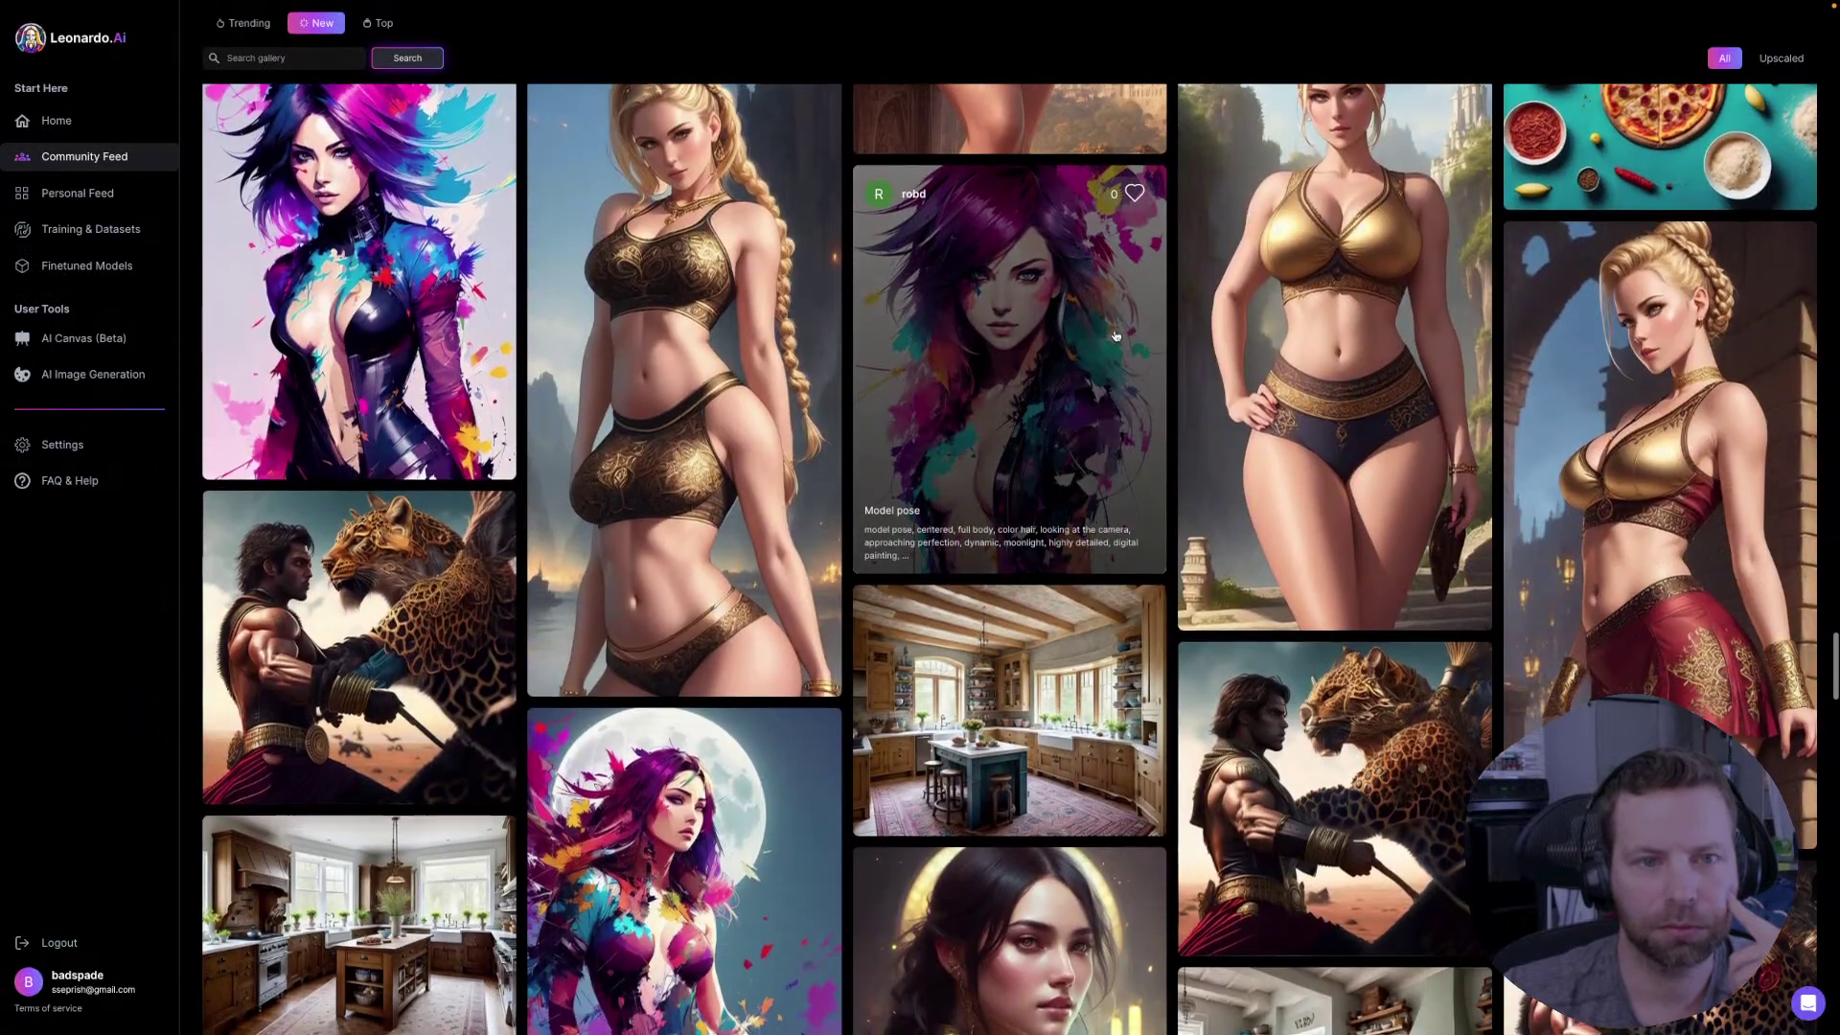
pyautogui.scroll(2, 794, 379)
pyautogui.scroll(-1, 795, 379)
pyautogui.click(794, 379)
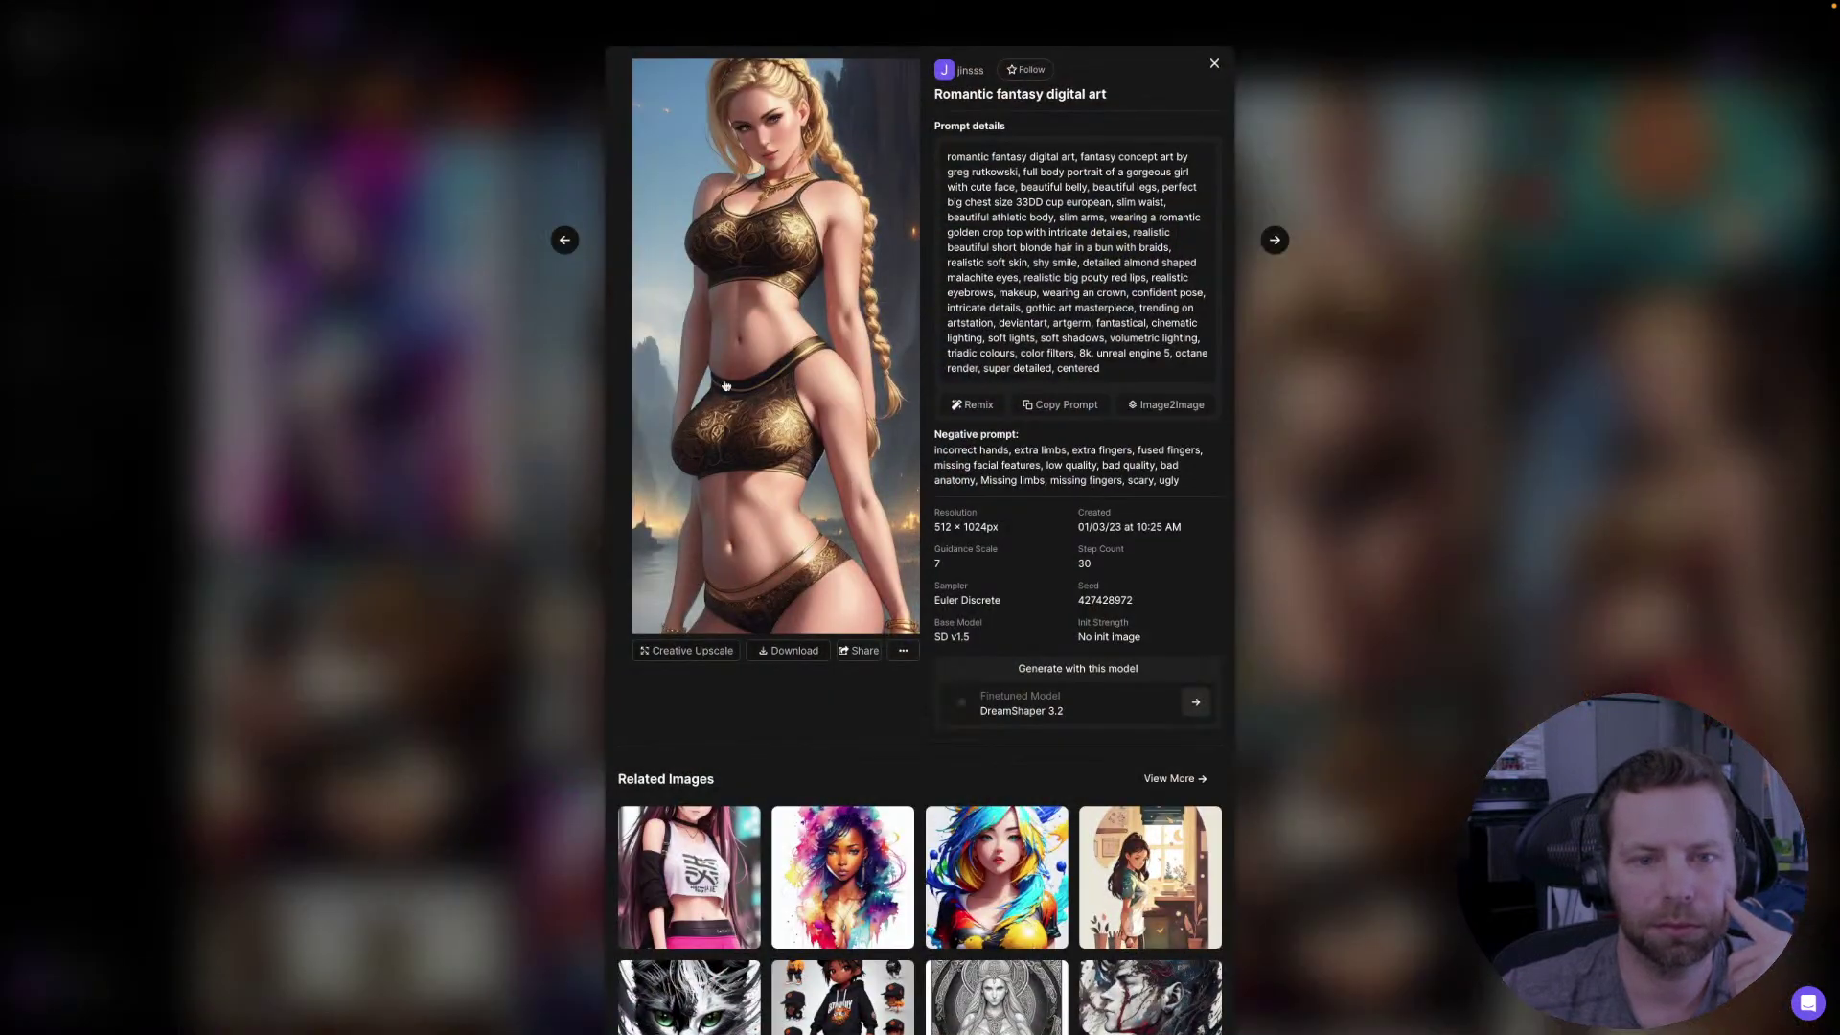
pyautogui.click(766, 330)
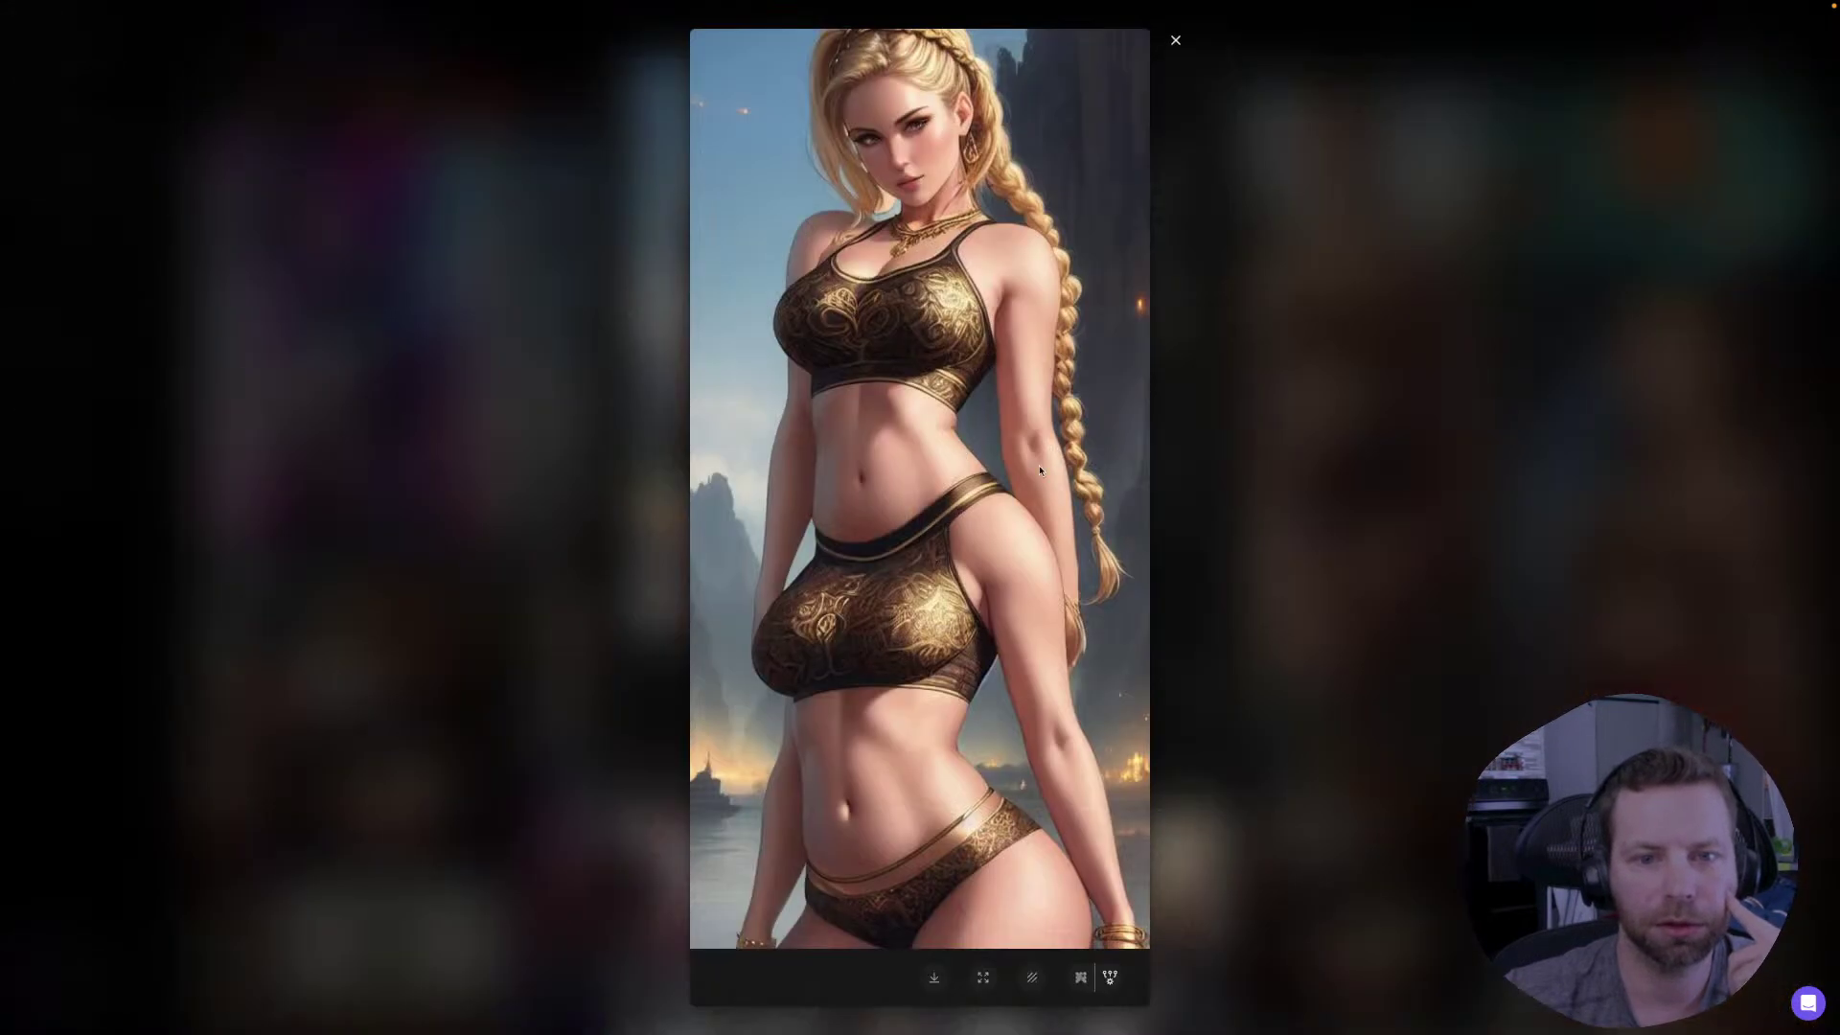
pyautogui.click(1425, 496)
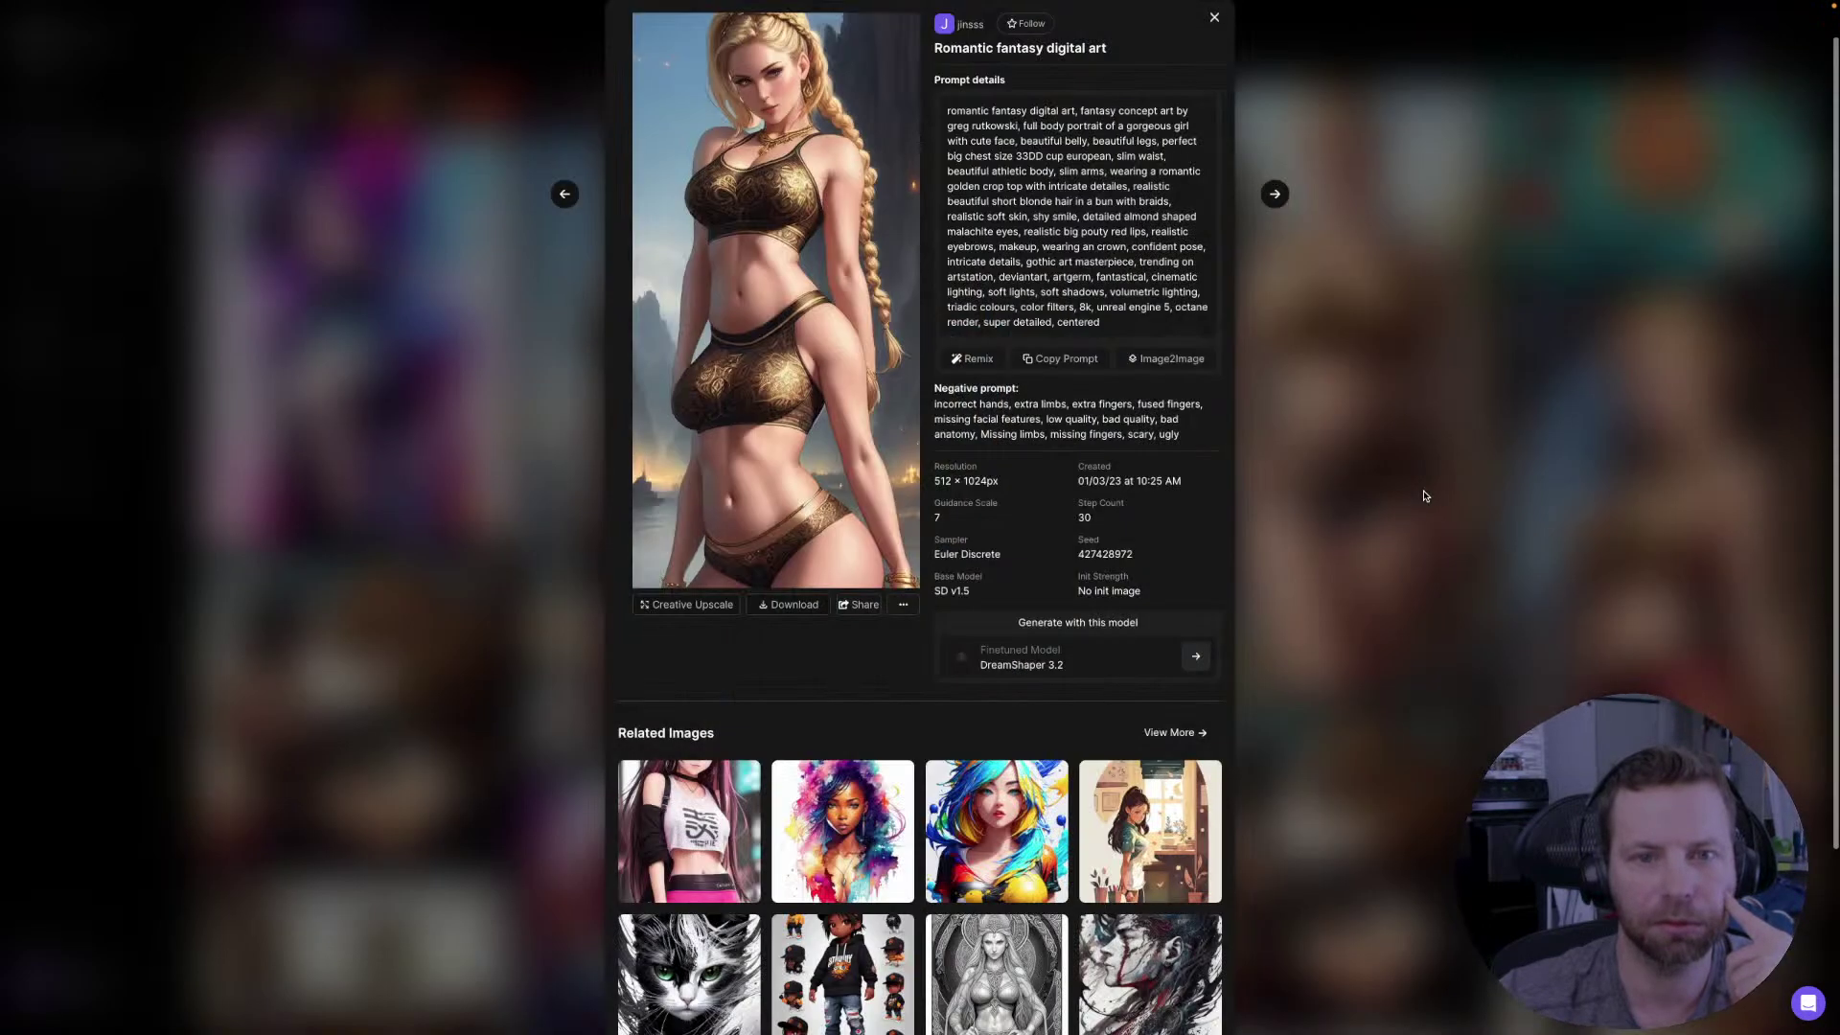
pyautogui.click(1322, 494)
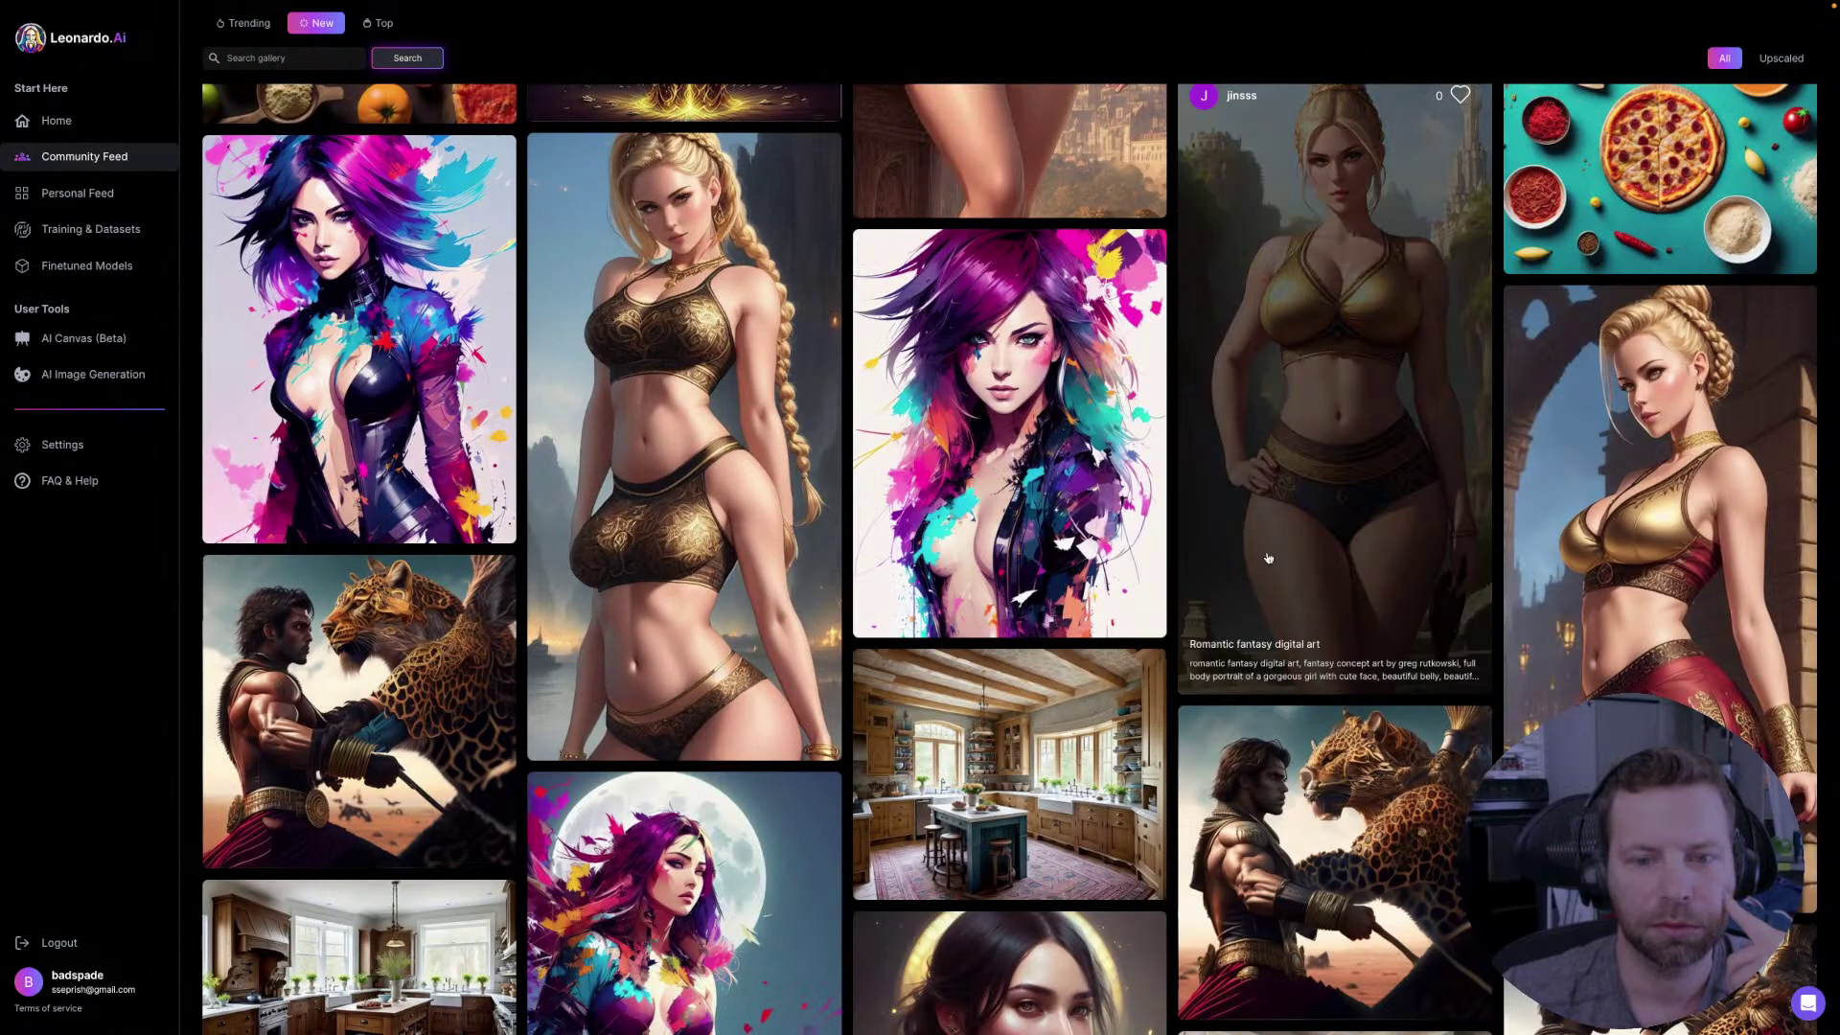
# - Examine the prompts and enlarged version of the purple-haired "Model pose" image with the black bodysuit
pyautogui.click(408, 343)
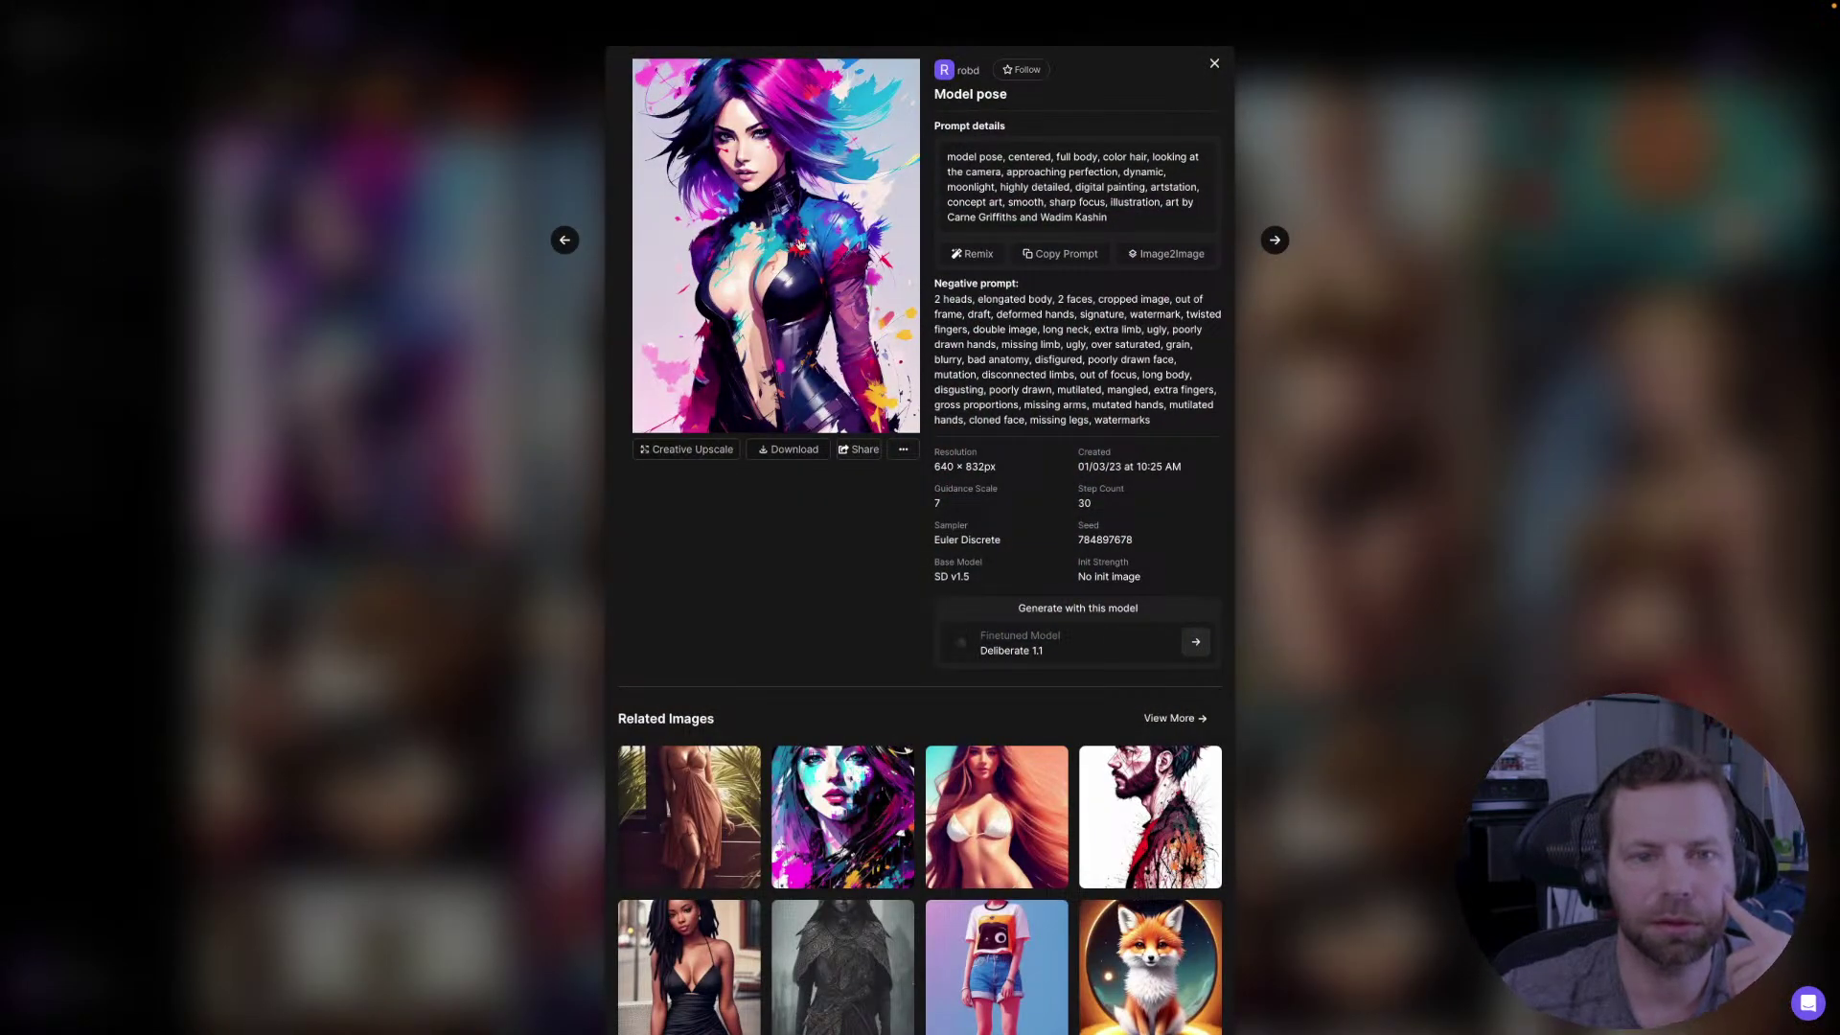
pyautogui.click(800, 245)
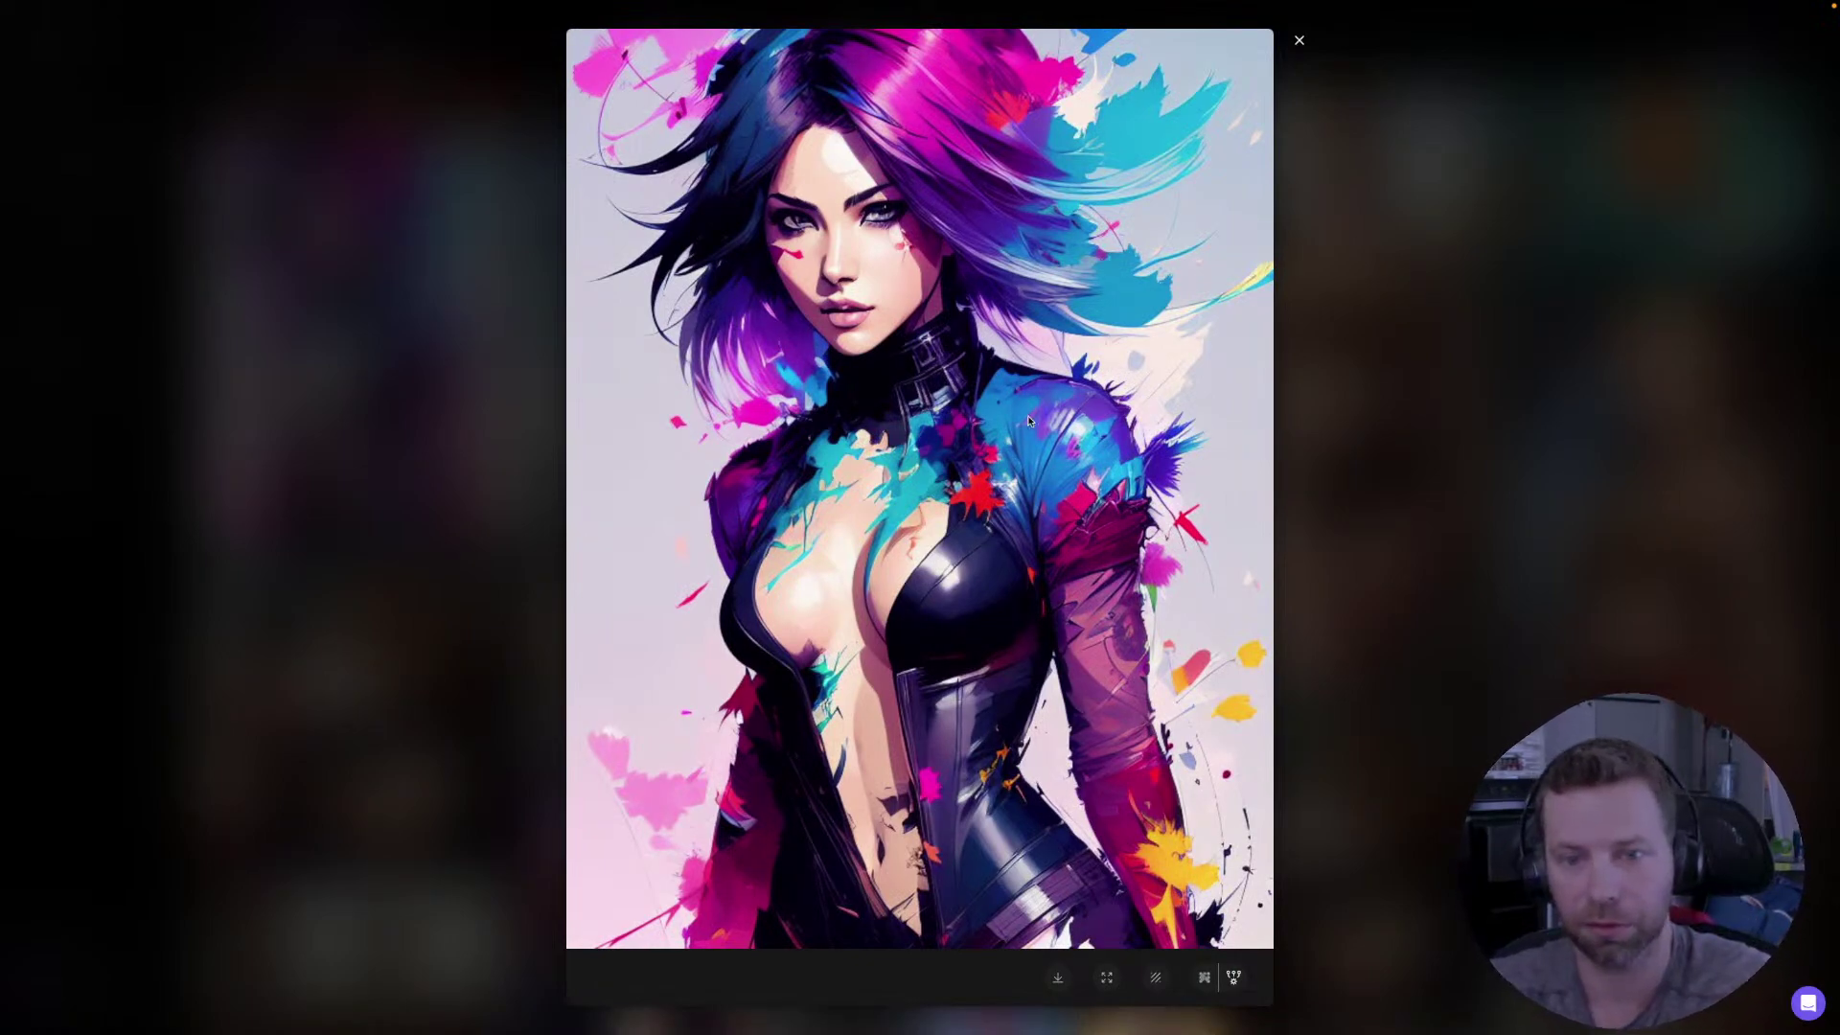
pyautogui.click(1309, 354)
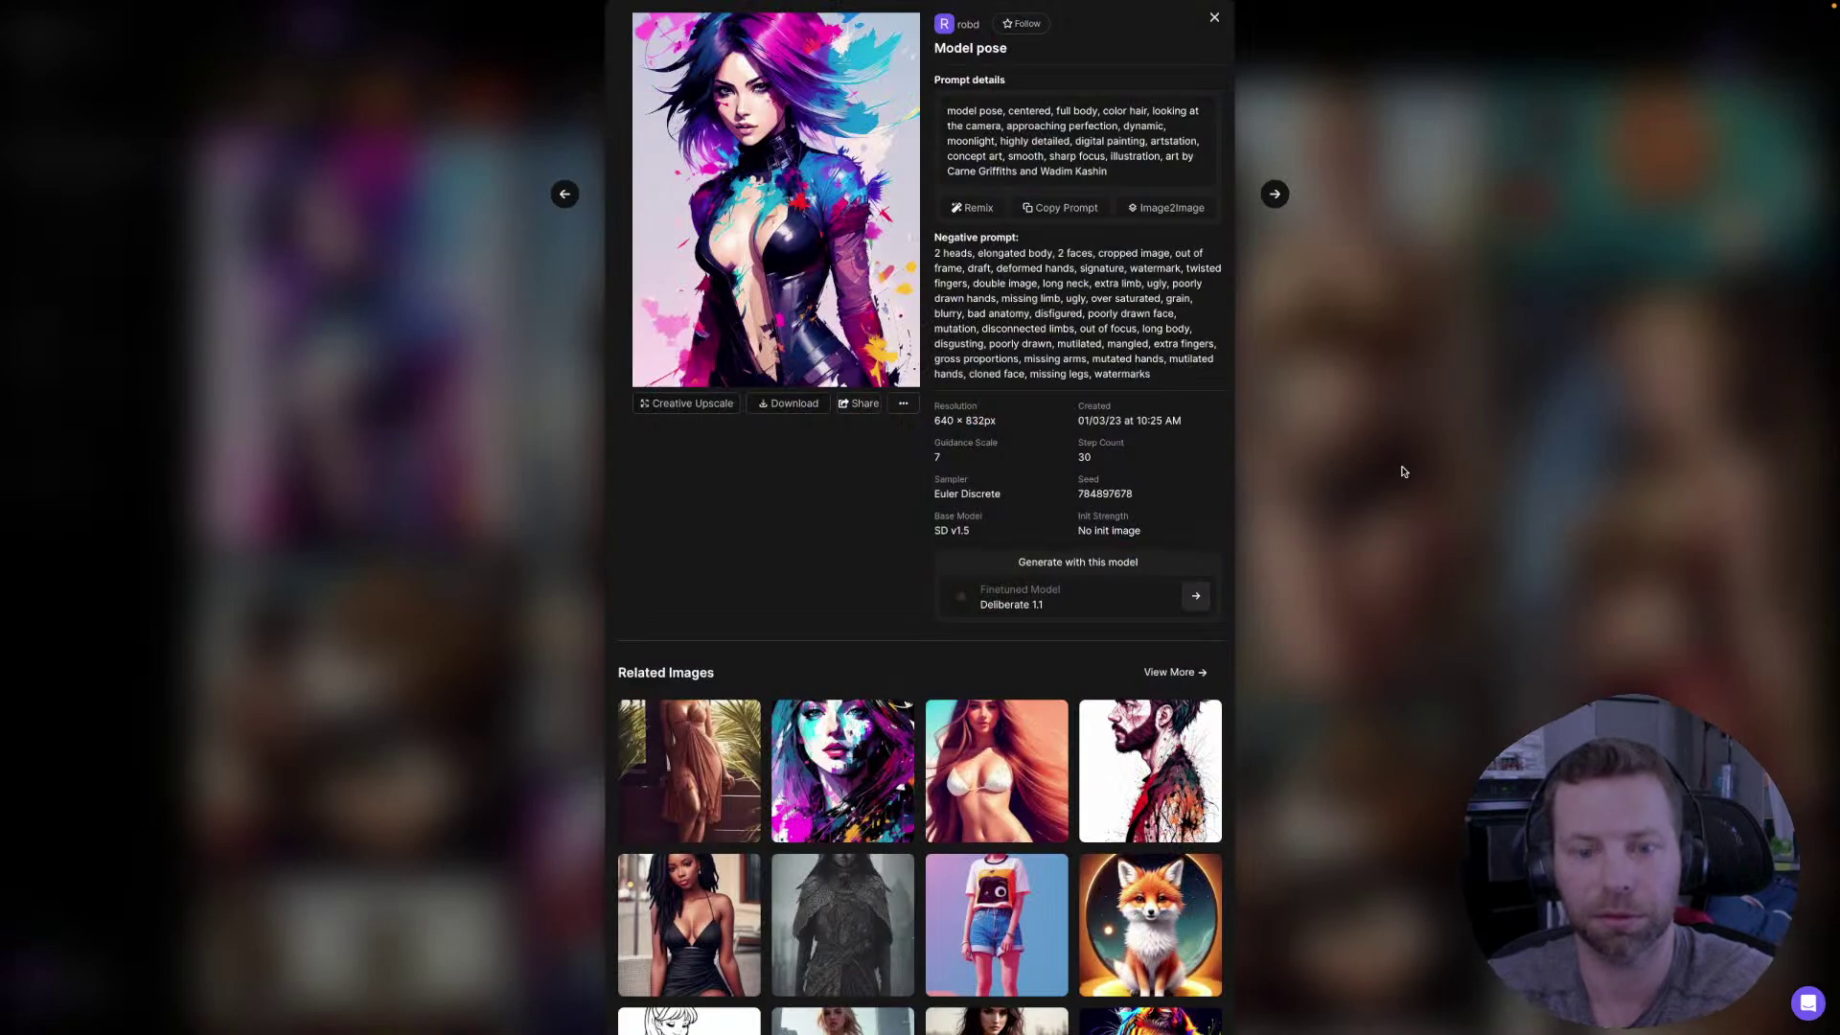
# - Switch to the desktop, close the Finder window to view the wallpaper, then return to Leonardo.Ai and close the image details
pyautogui.hotkey('ctrl', 'Left')
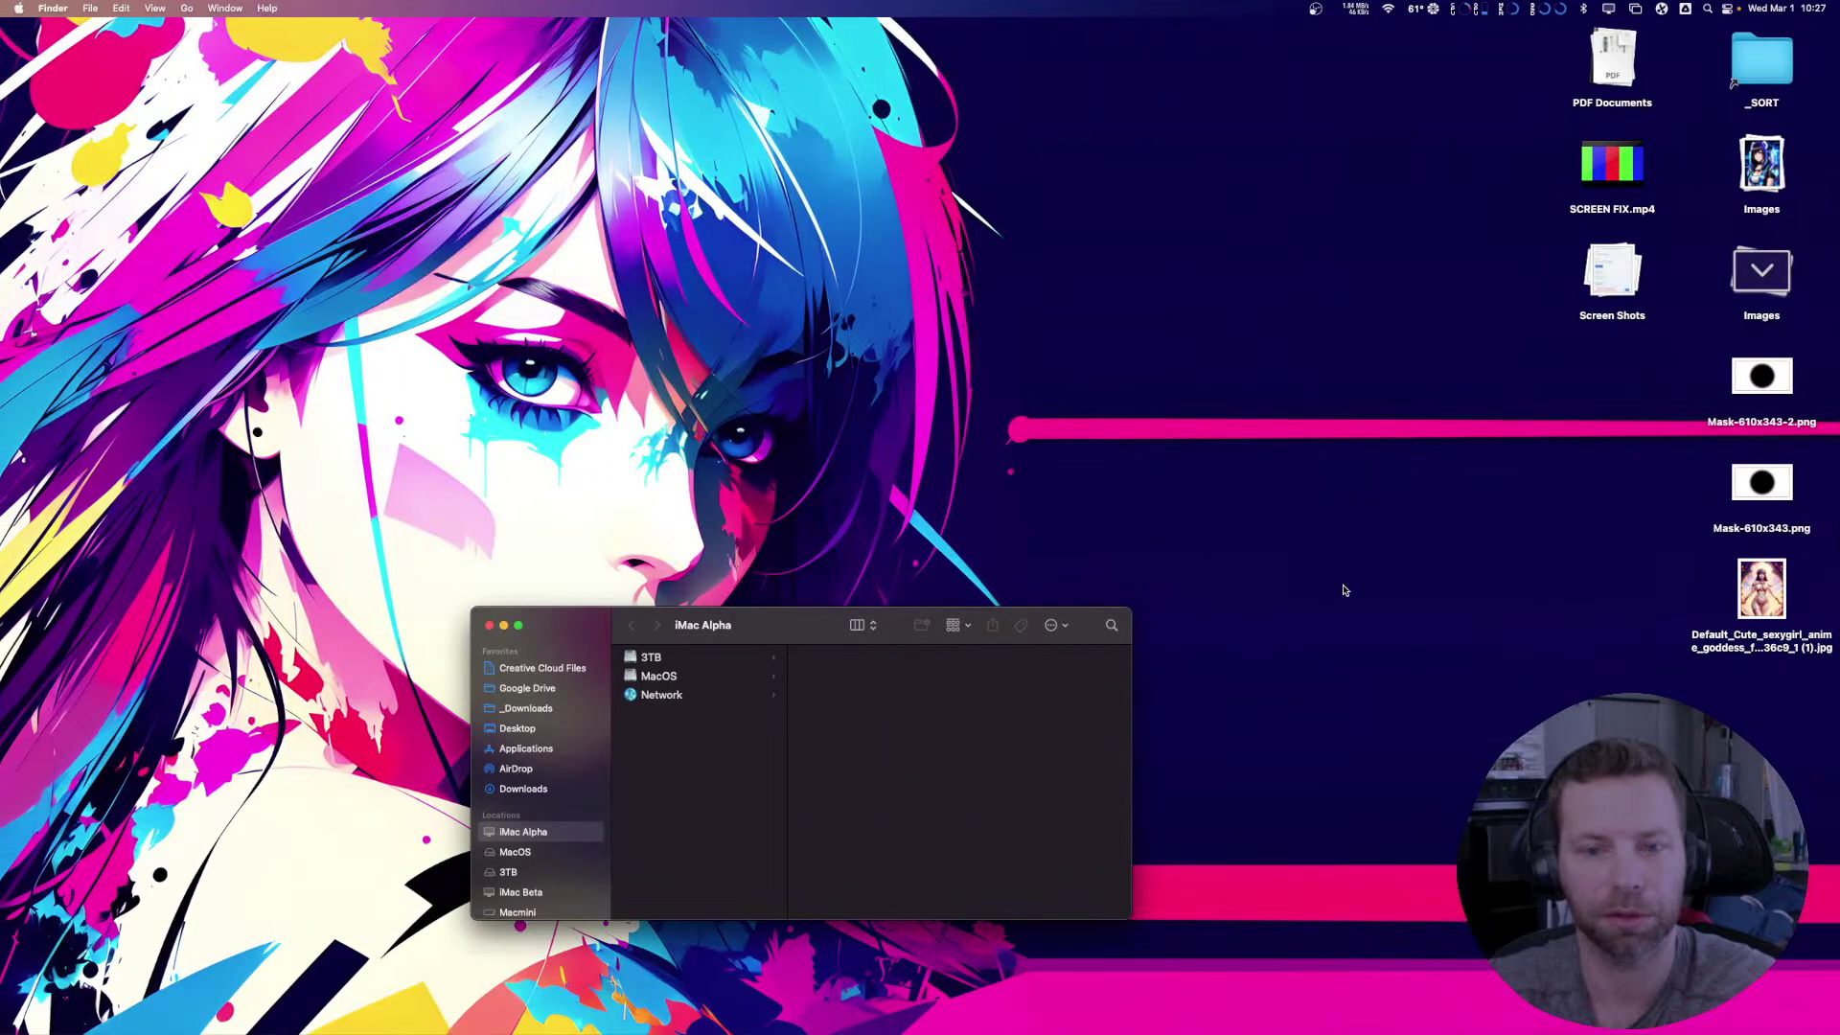
pyautogui.press('super+w')
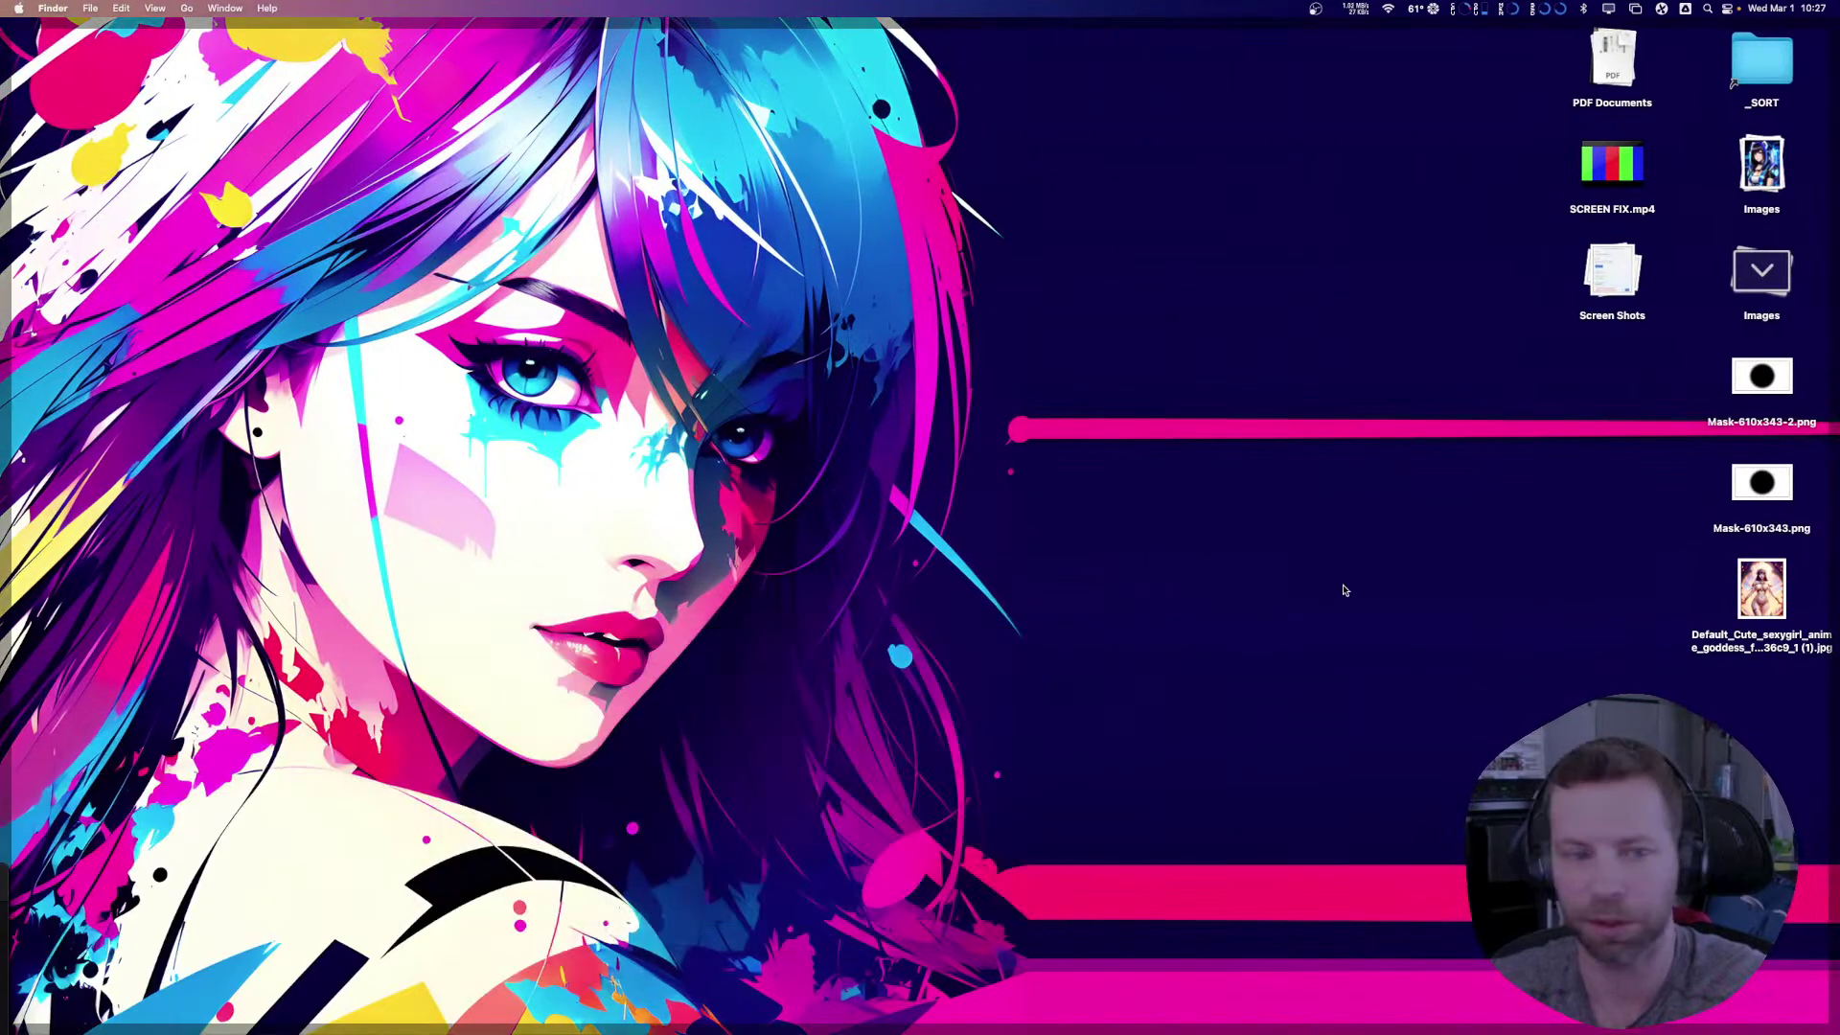
pyautogui.press('super+n')
pyautogui.hotkey('ctrl', 'Right')
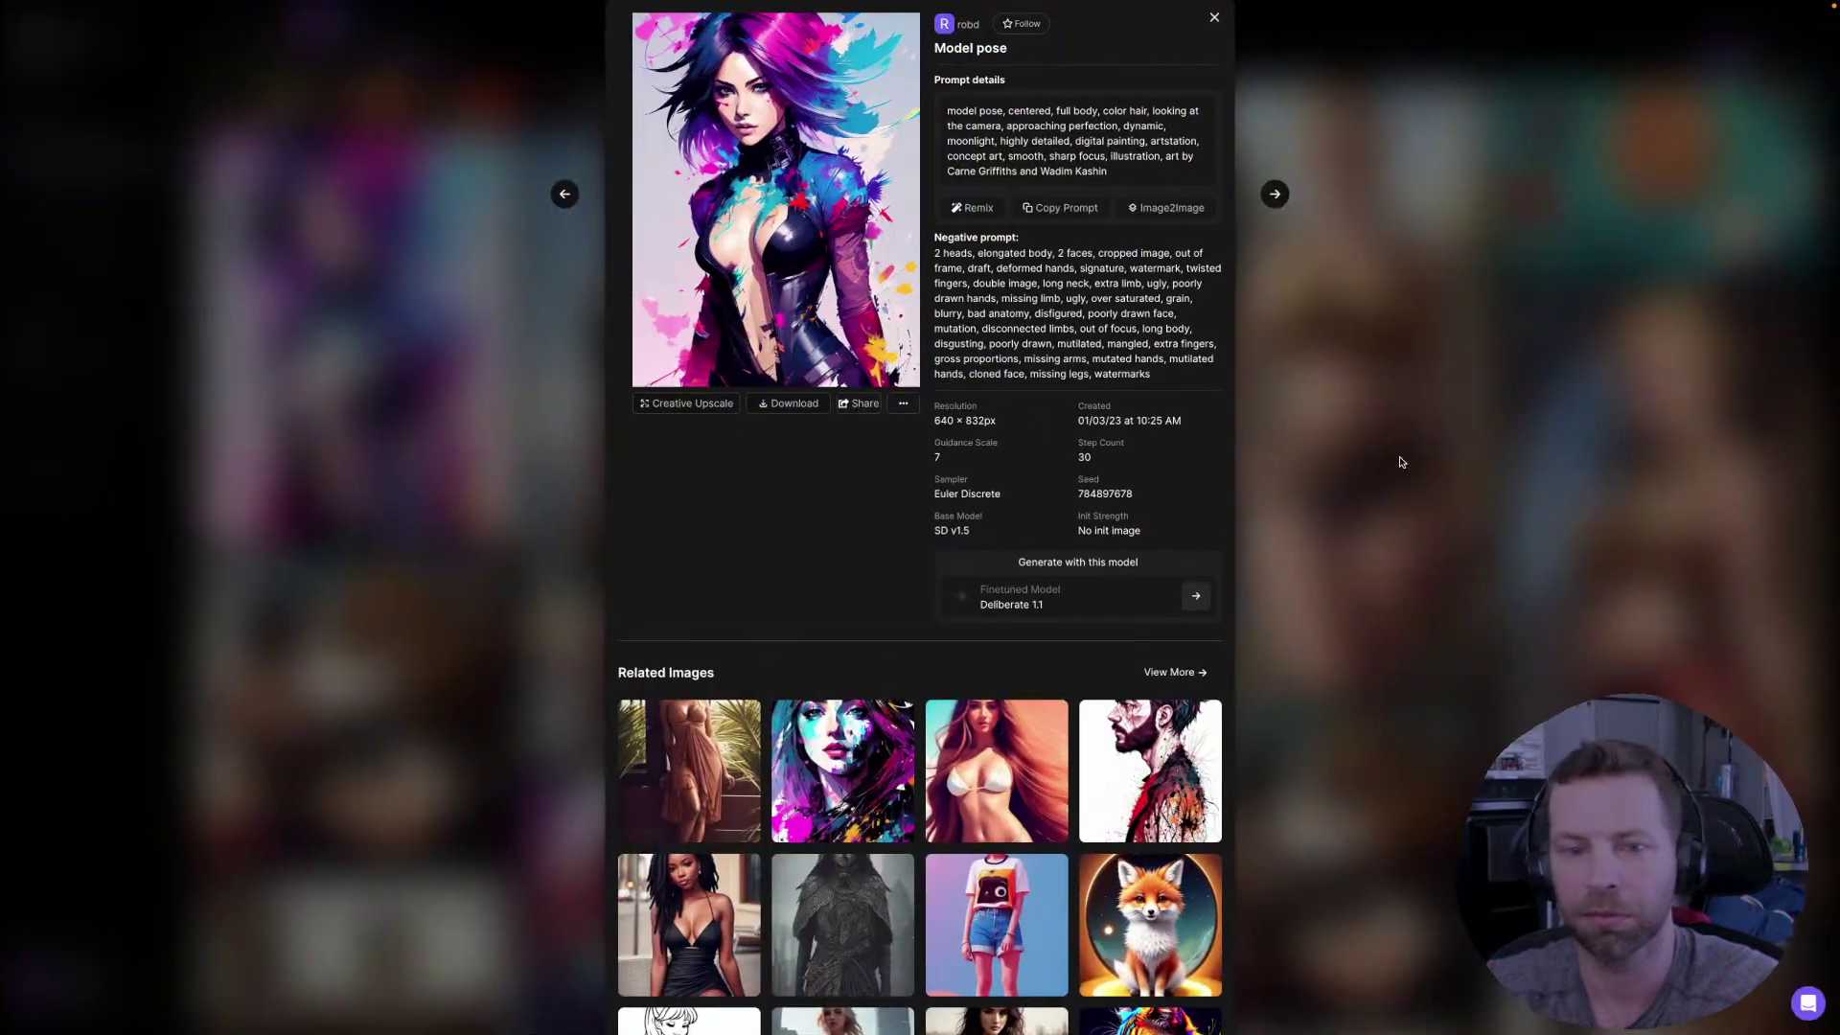
pyautogui.click(1313, 213)
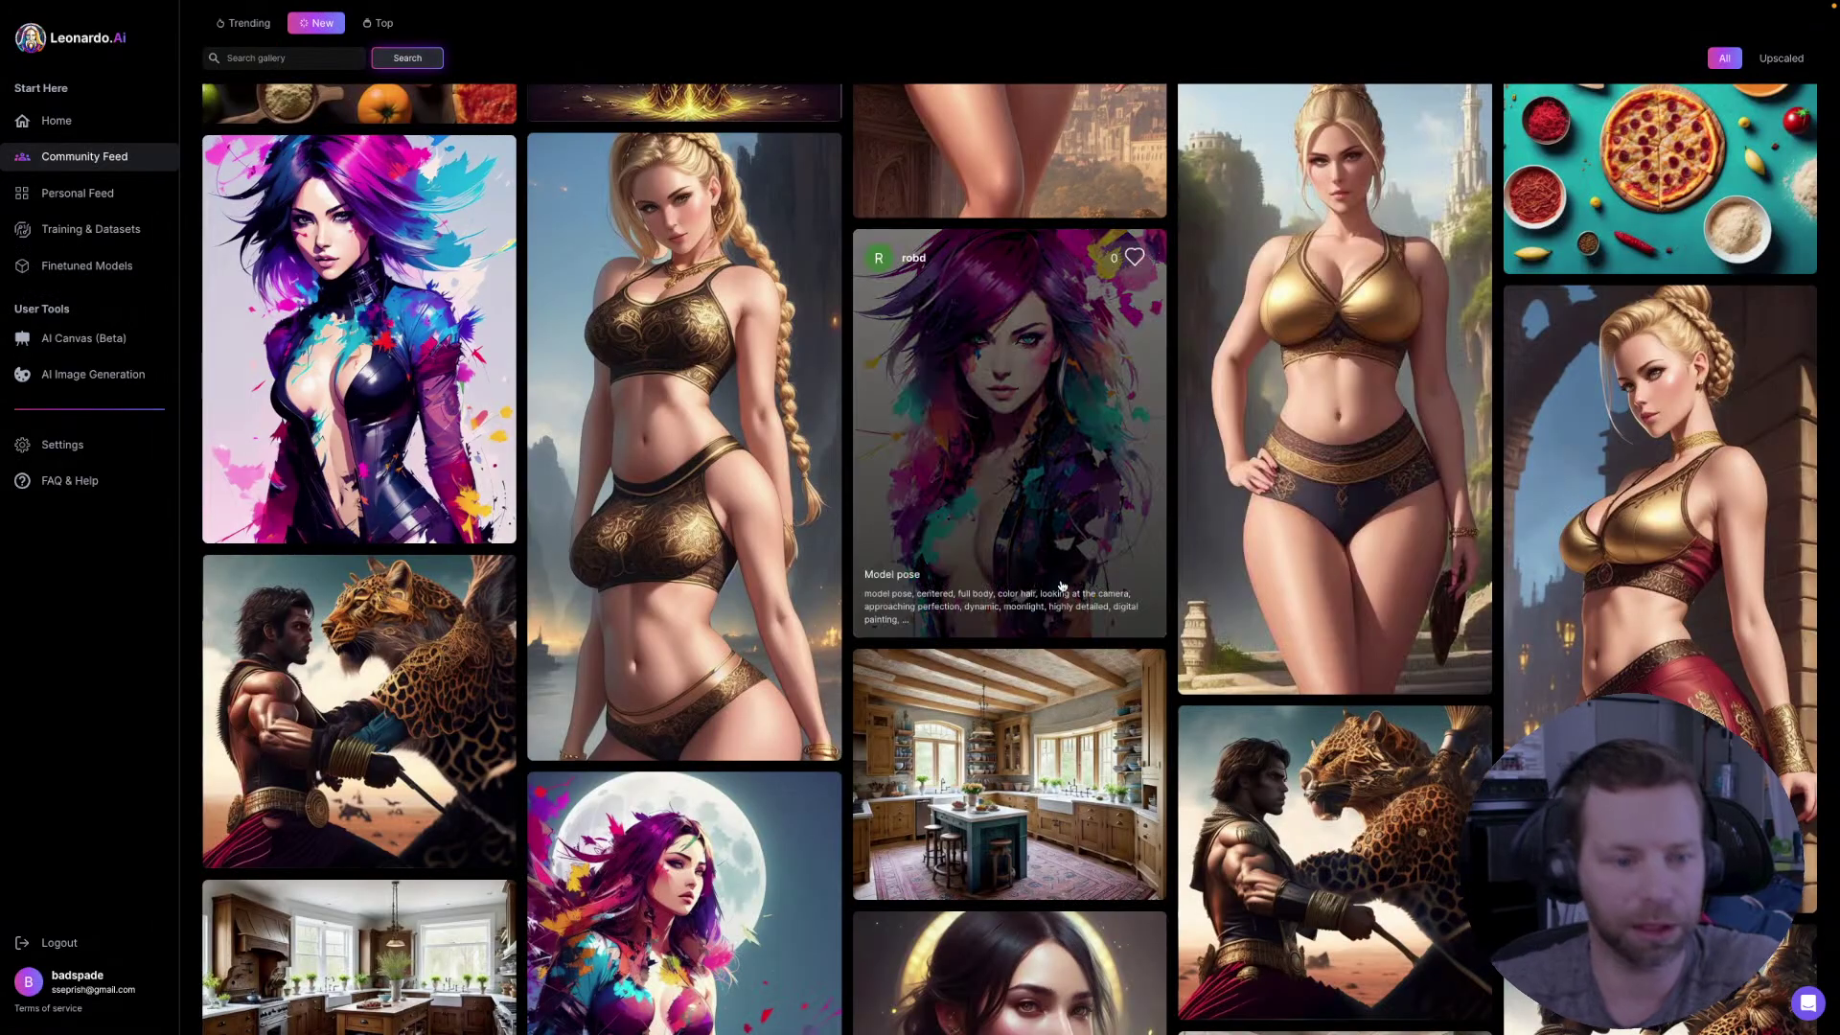
# - Browse further down the newest community images, comparing the portraits, kitchens, cartoon characters, elephants, robots and floral artwork
pyautogui.scroll(-2, 1049, 623)
pyautogui.scroll(-3, 1048, 623)
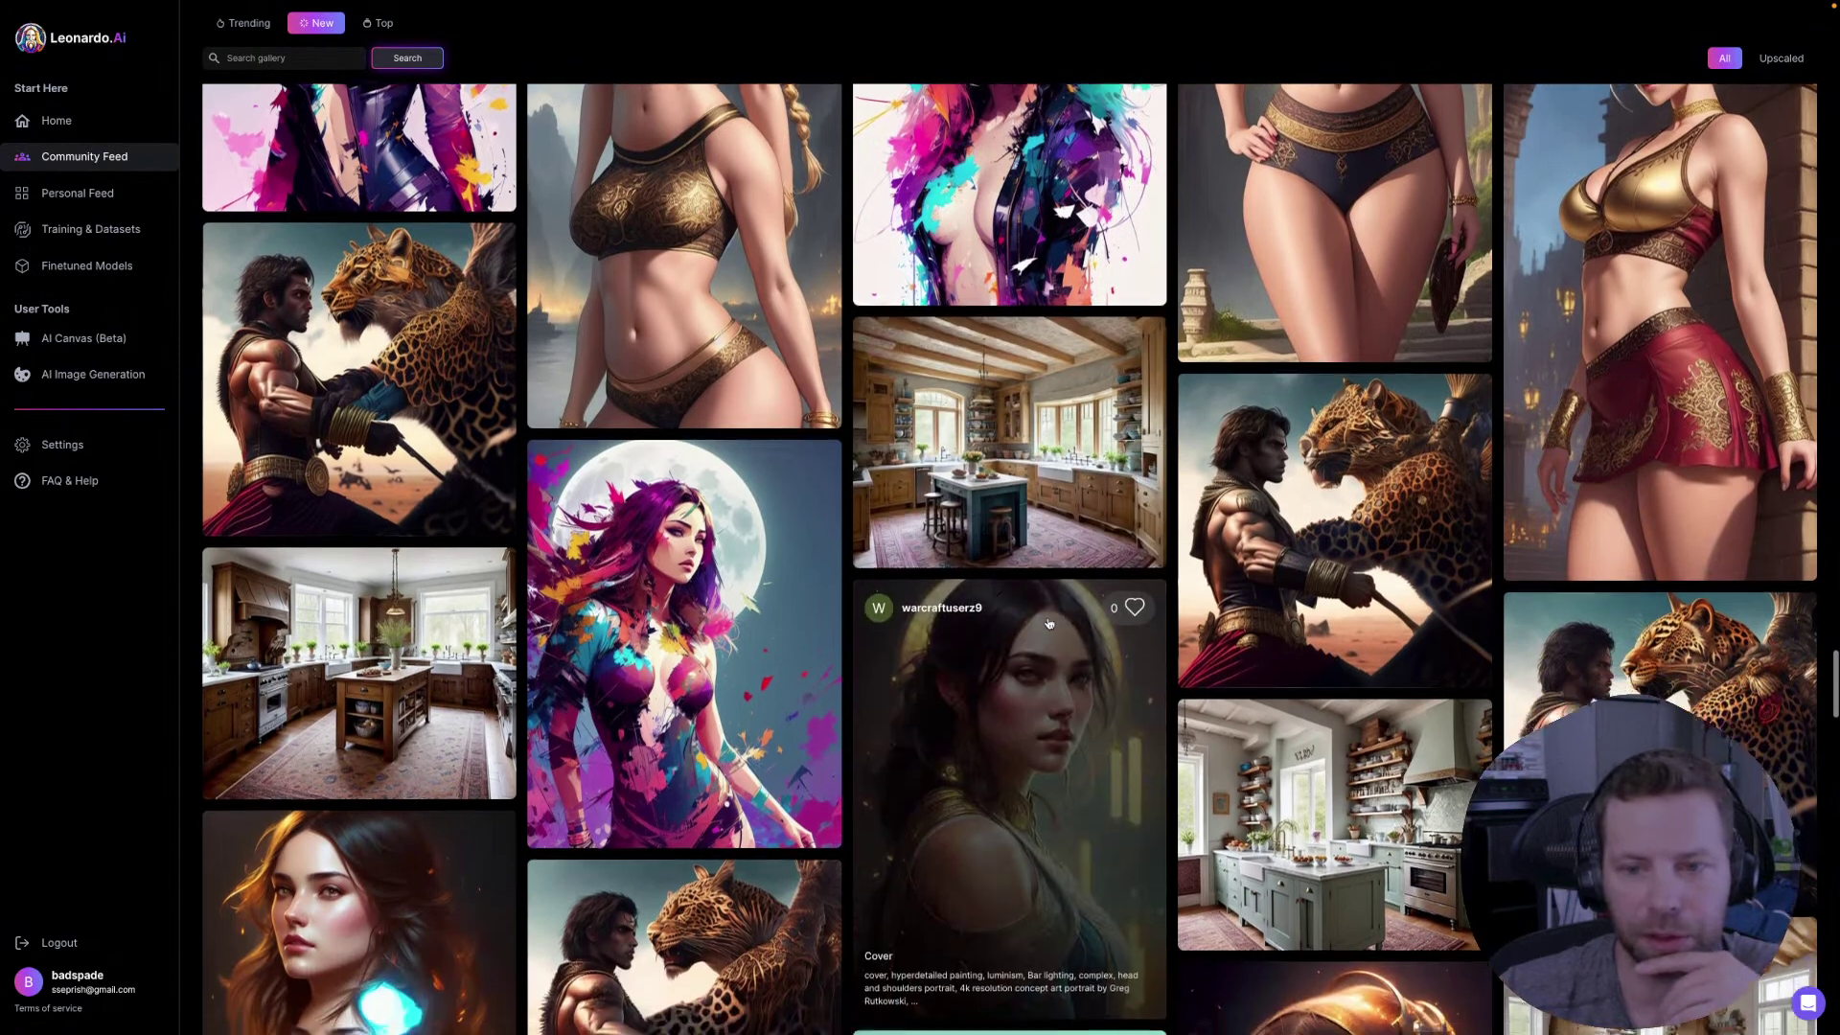
pyautogui.scroll(-7, 1015, 690)
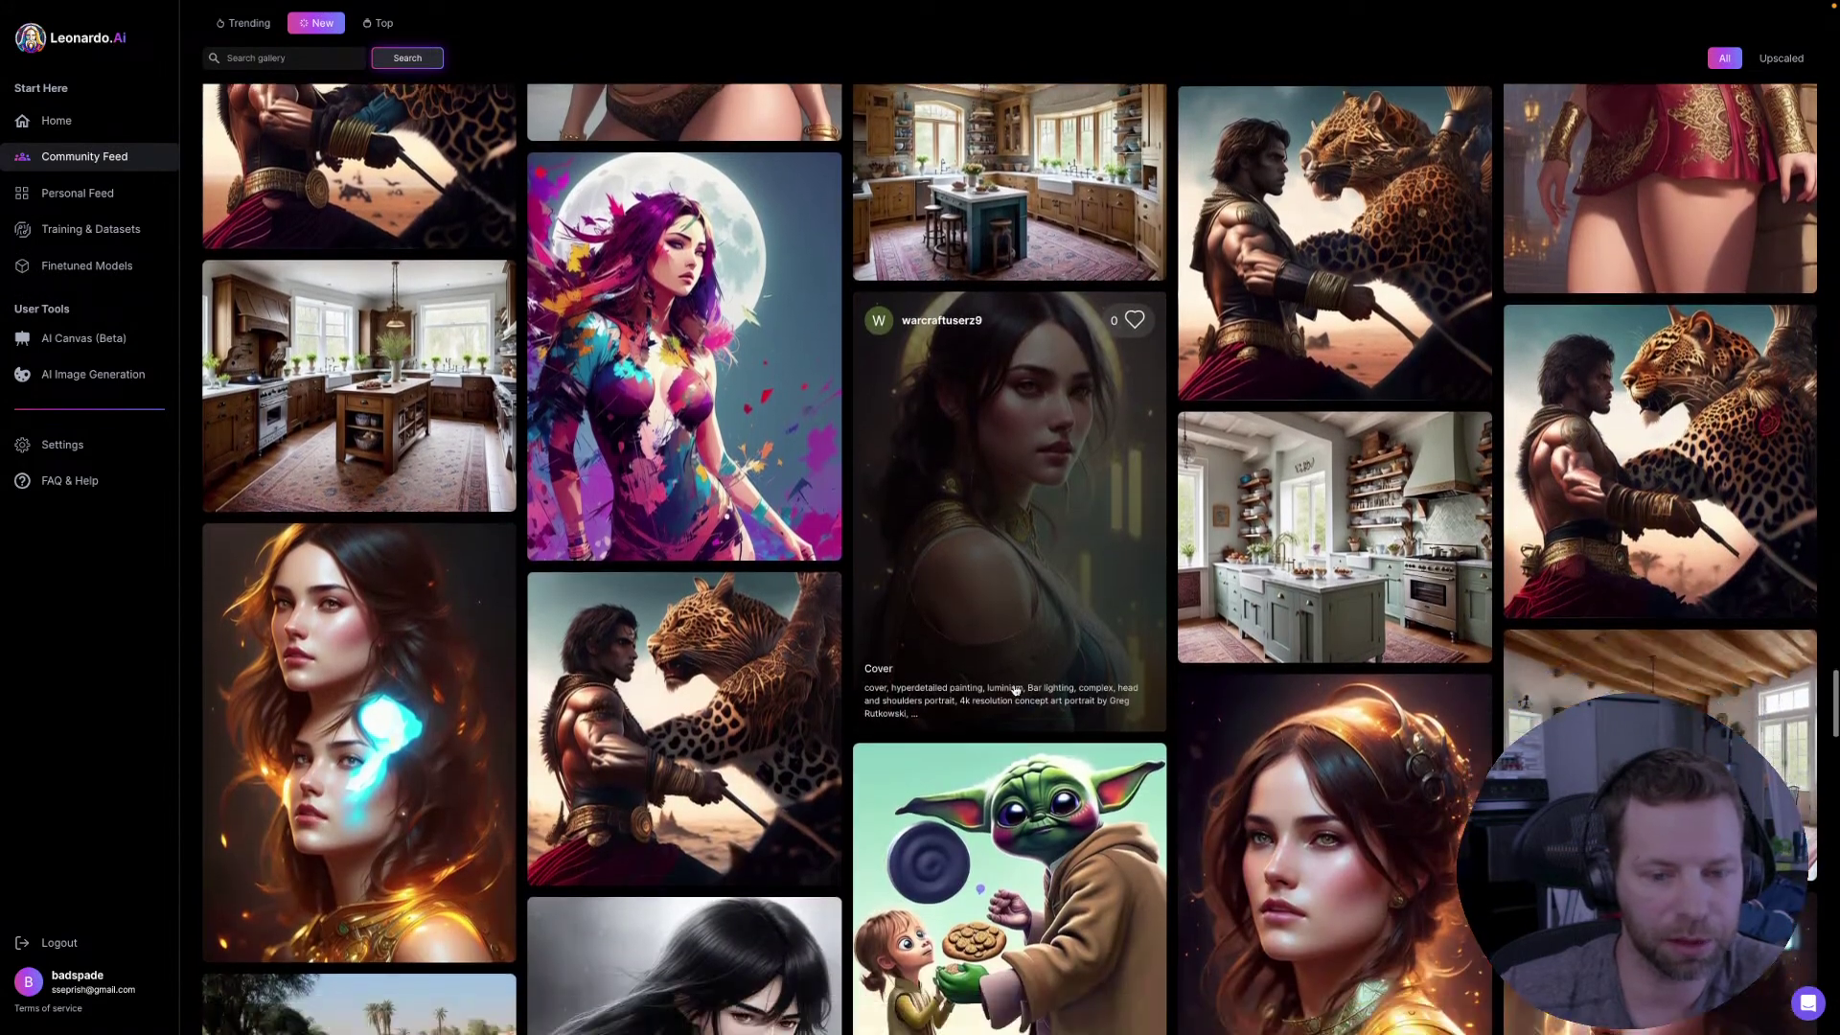
pyautogui.scroll(-8, 1019, 690)
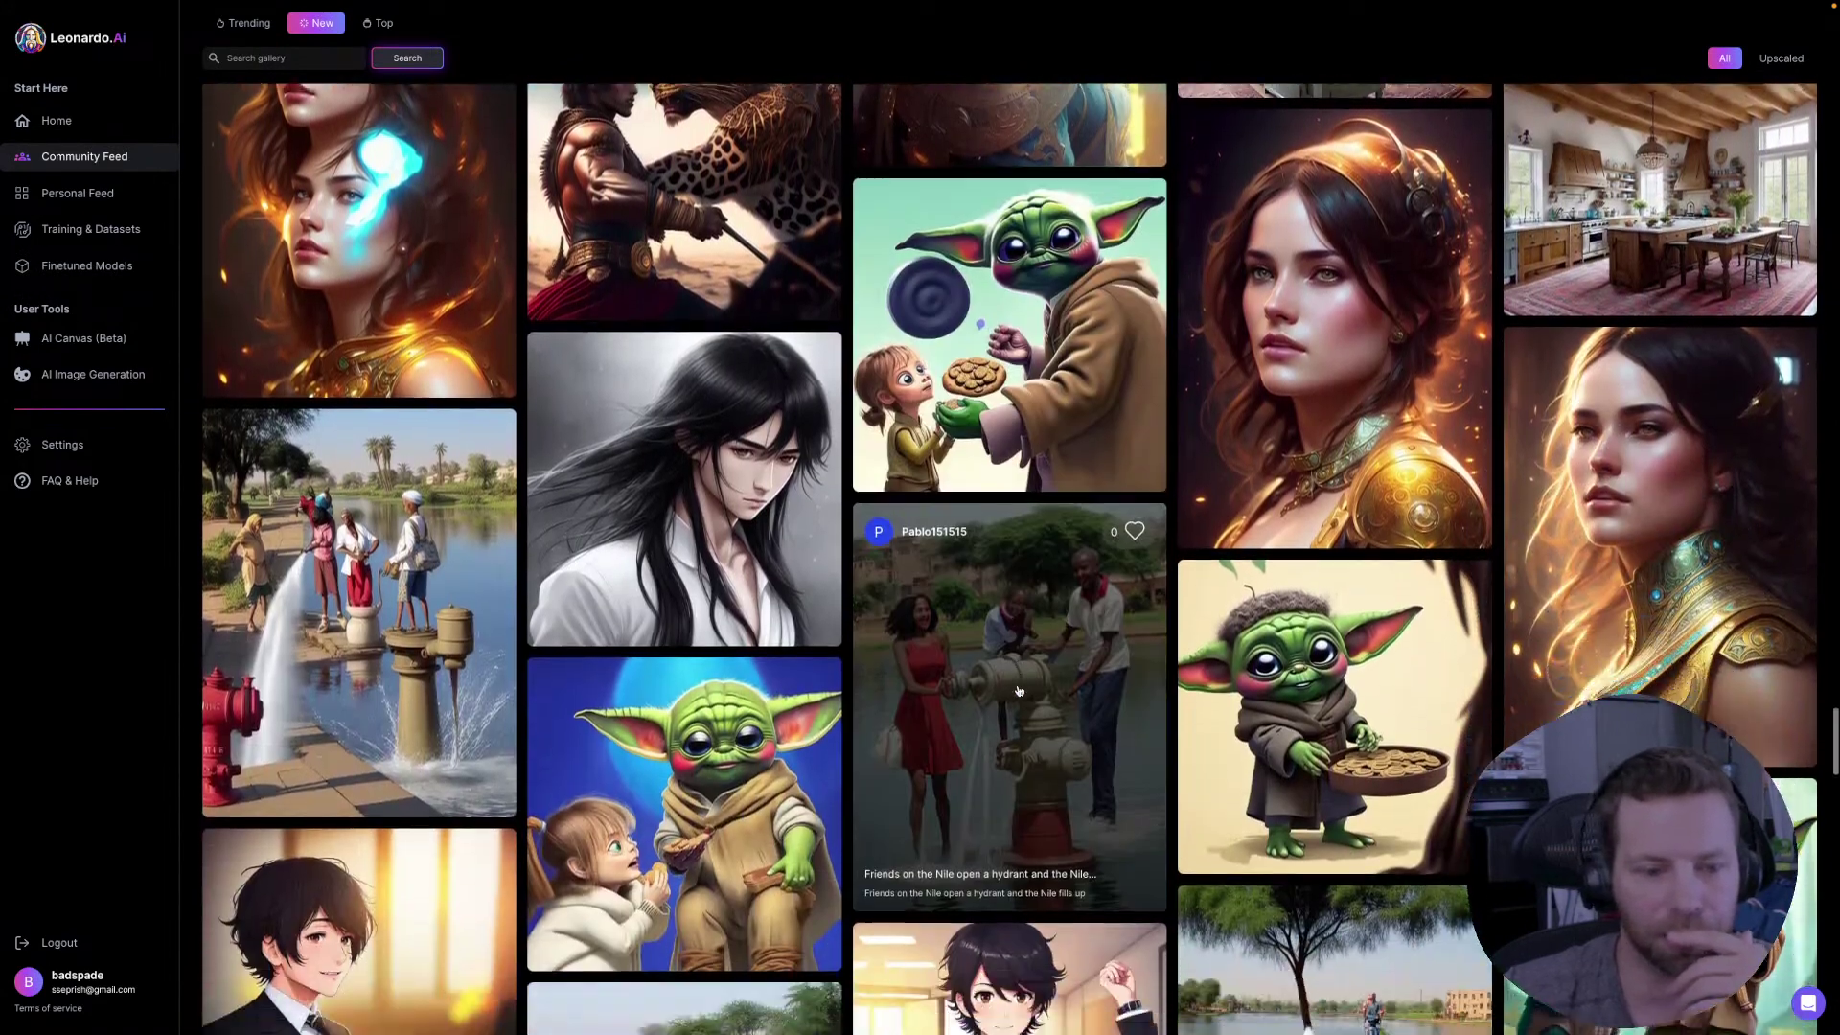
pyautogui.scroll(-10, 1019, 690)
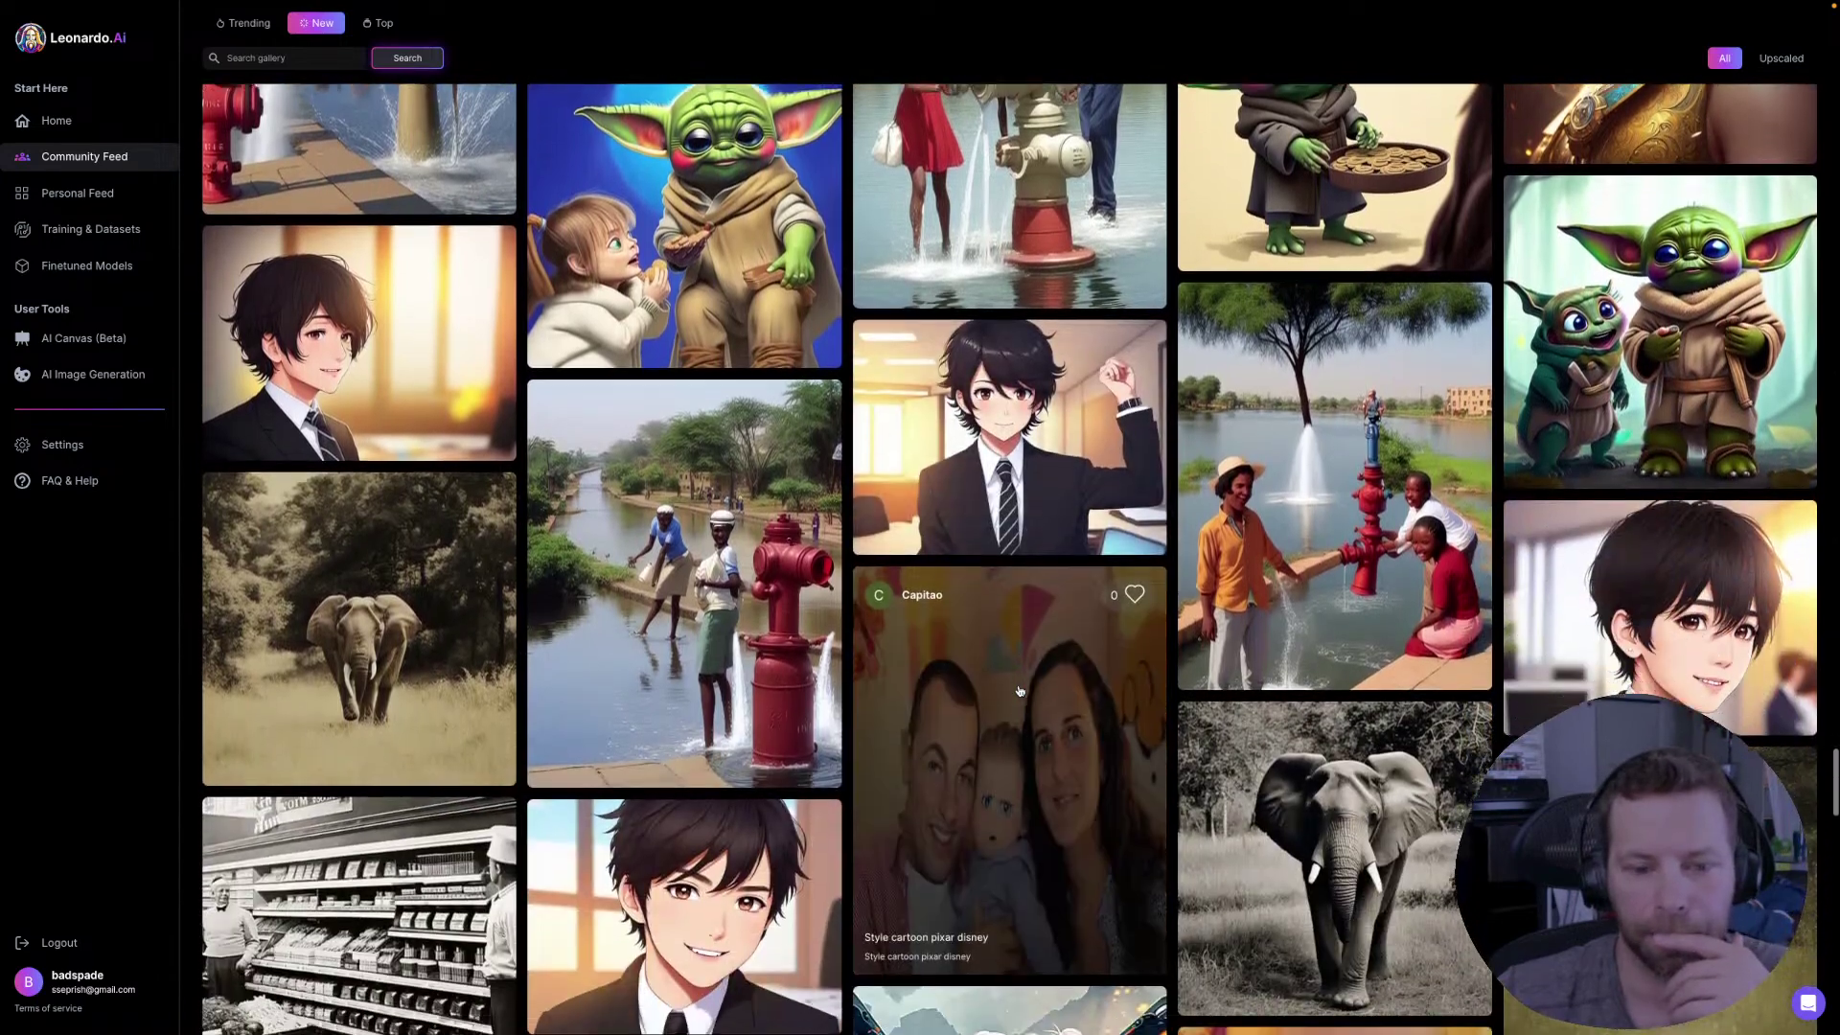
pyautogui.scroll(-7, 1019, 690)
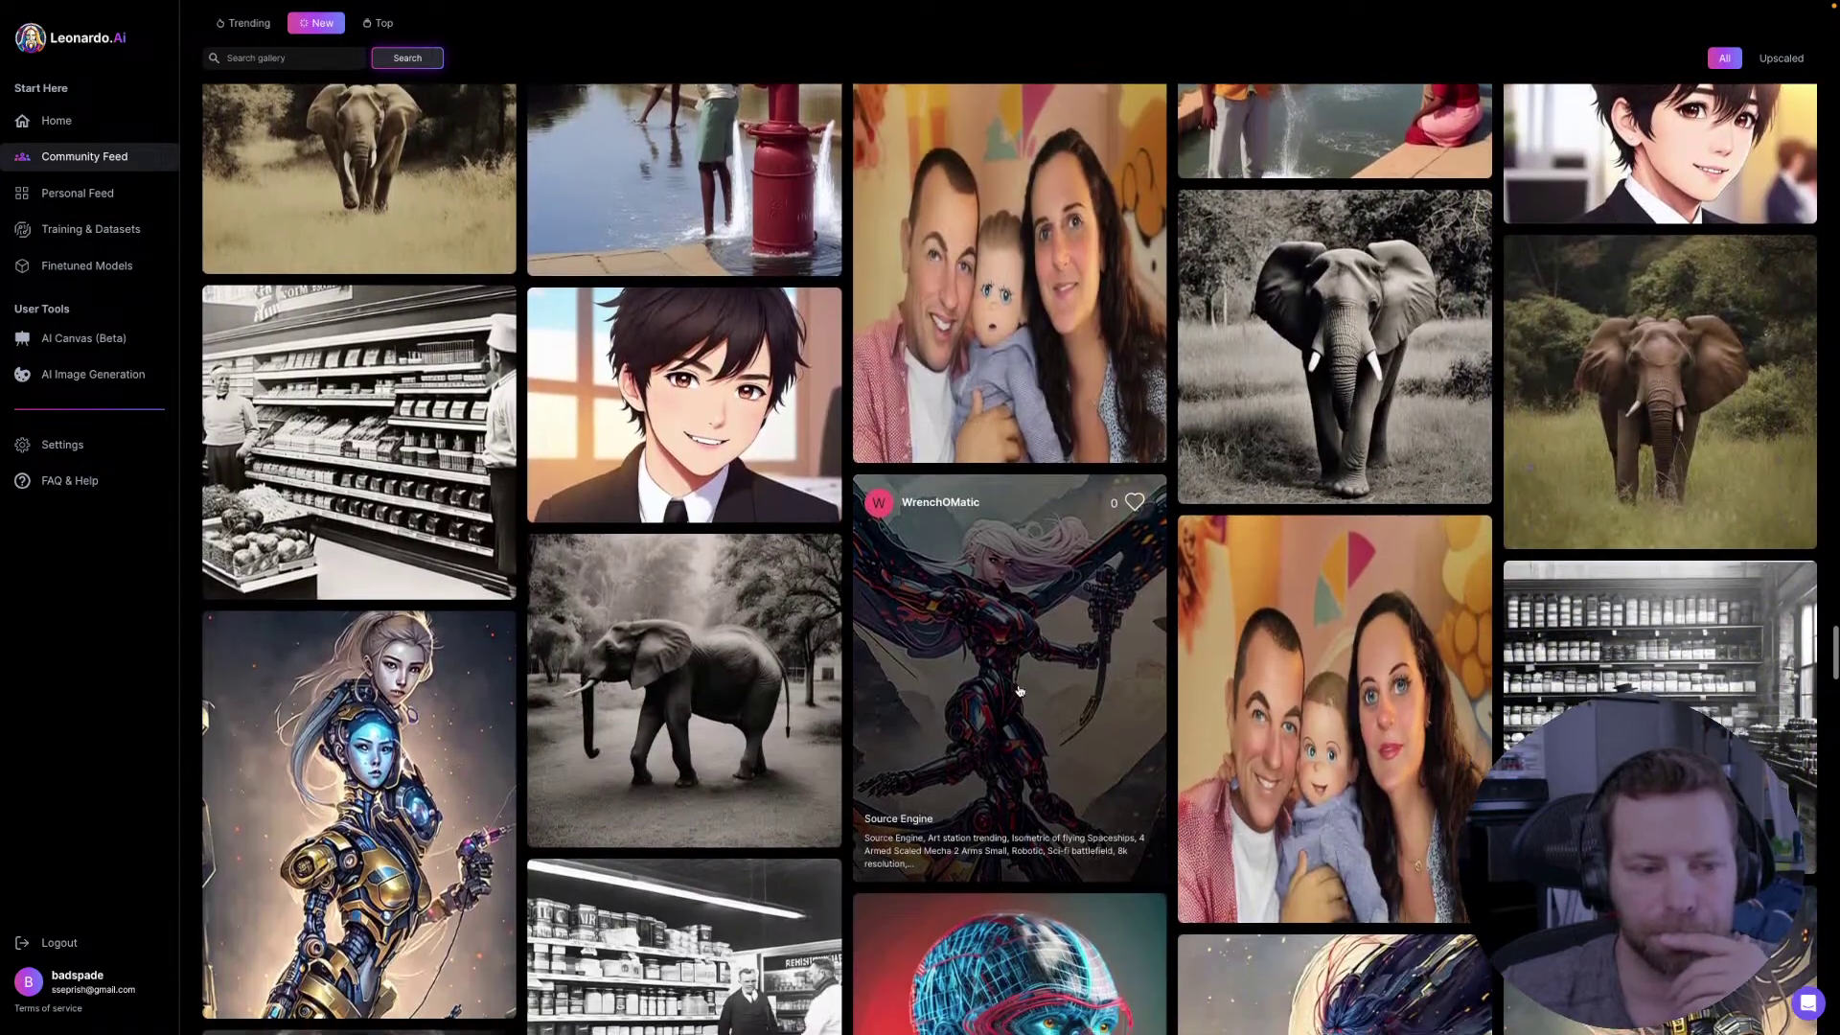
pyautogui.scroll(-7, 1019, 690)
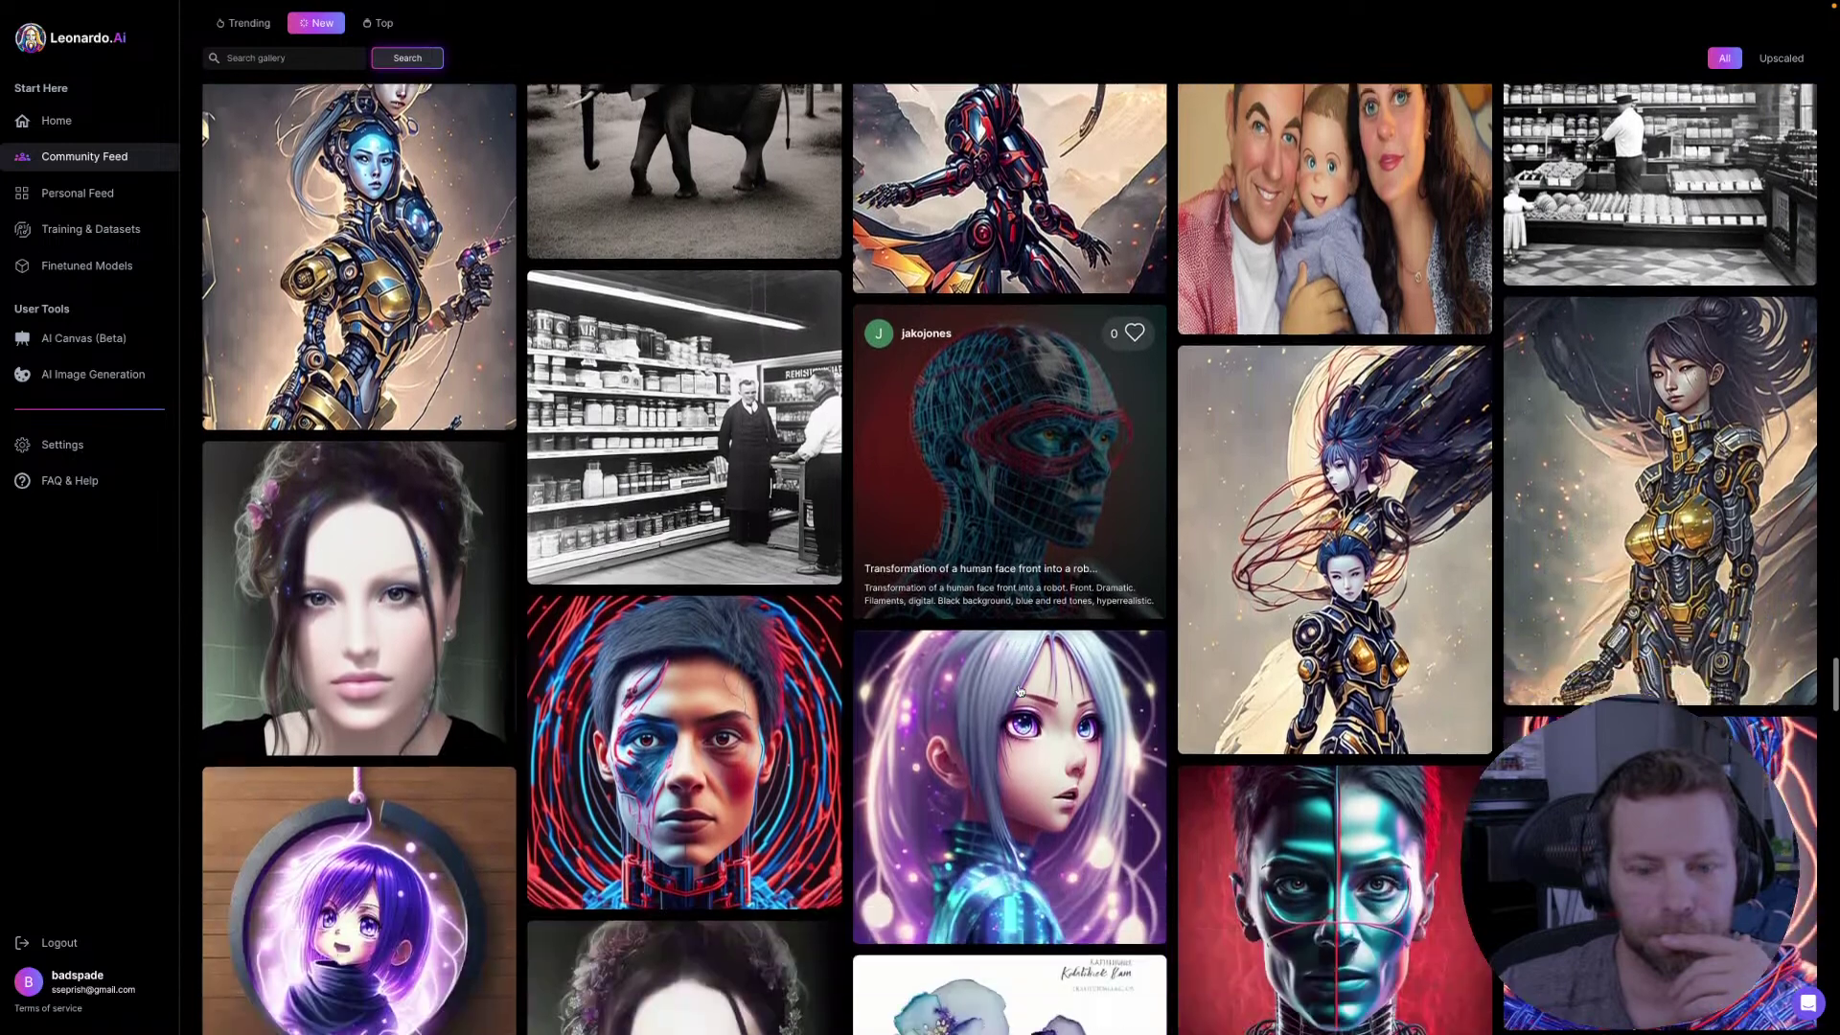
pyautogui.scroll(-5, 1019, 690)
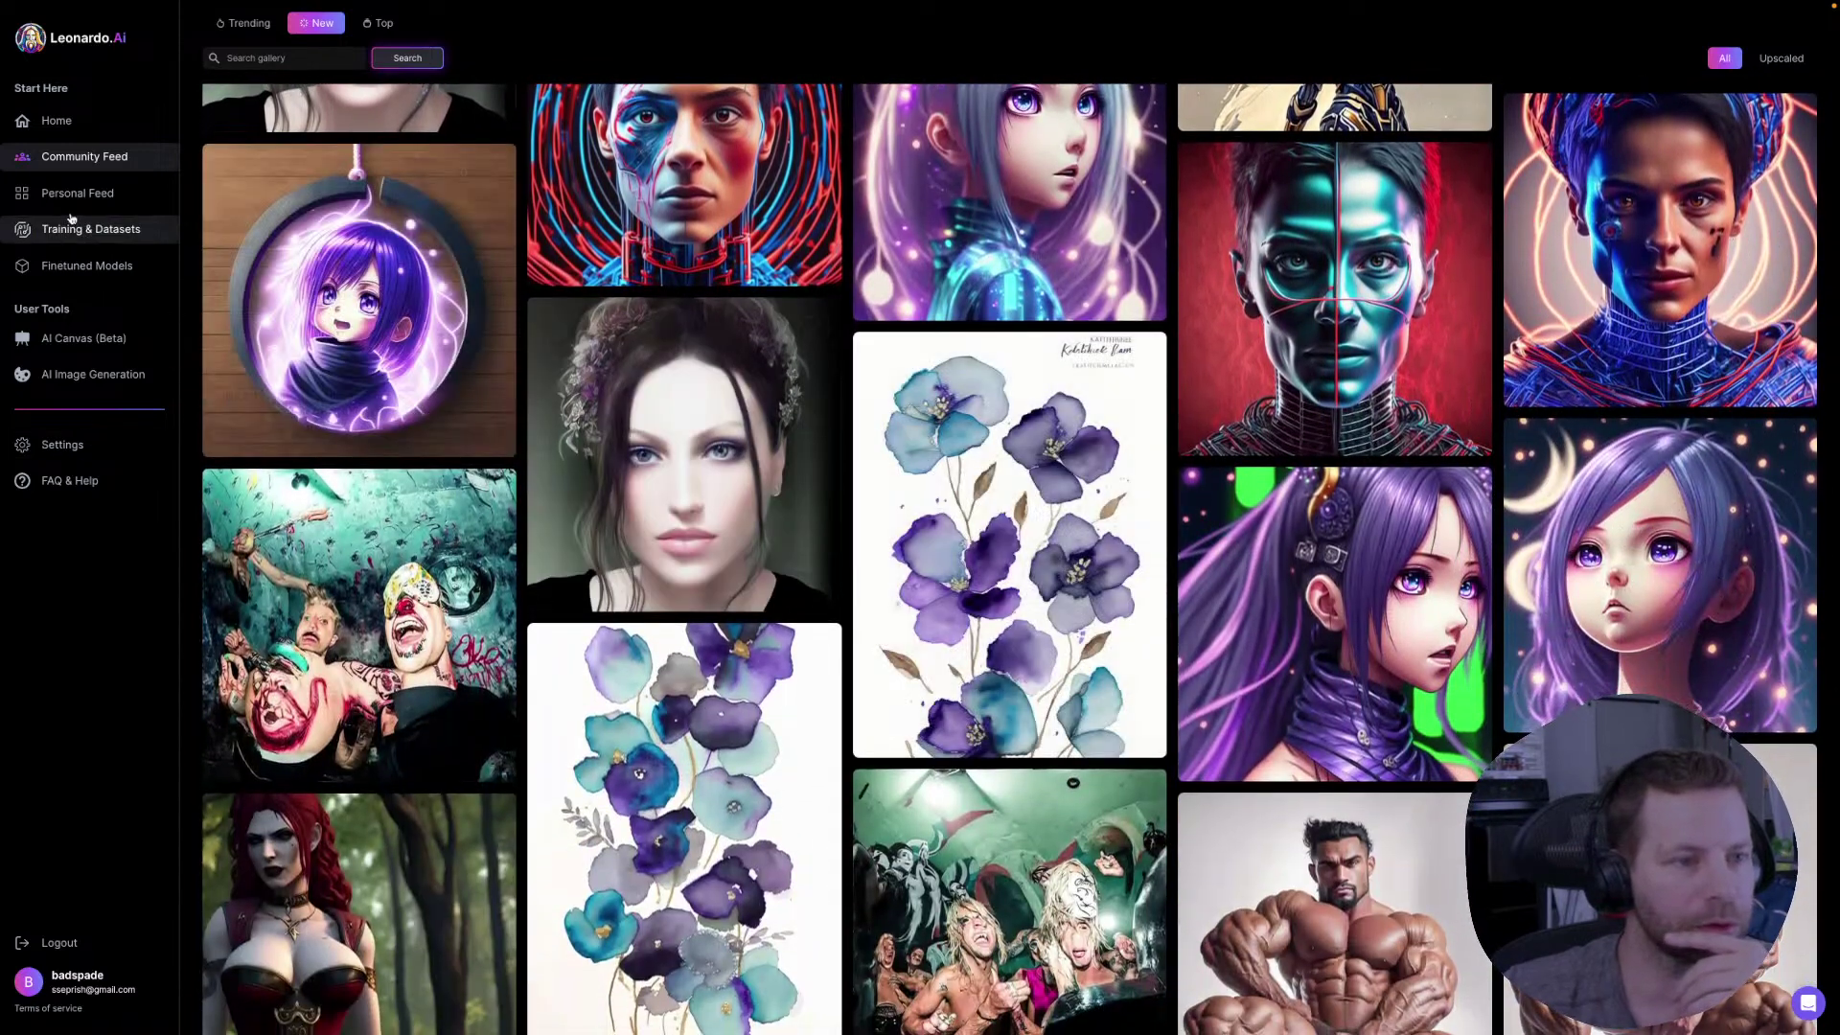
# - Open the Personal Feed to view your own generations, and show the Followers Feed
pyautogui.click(80, 191)
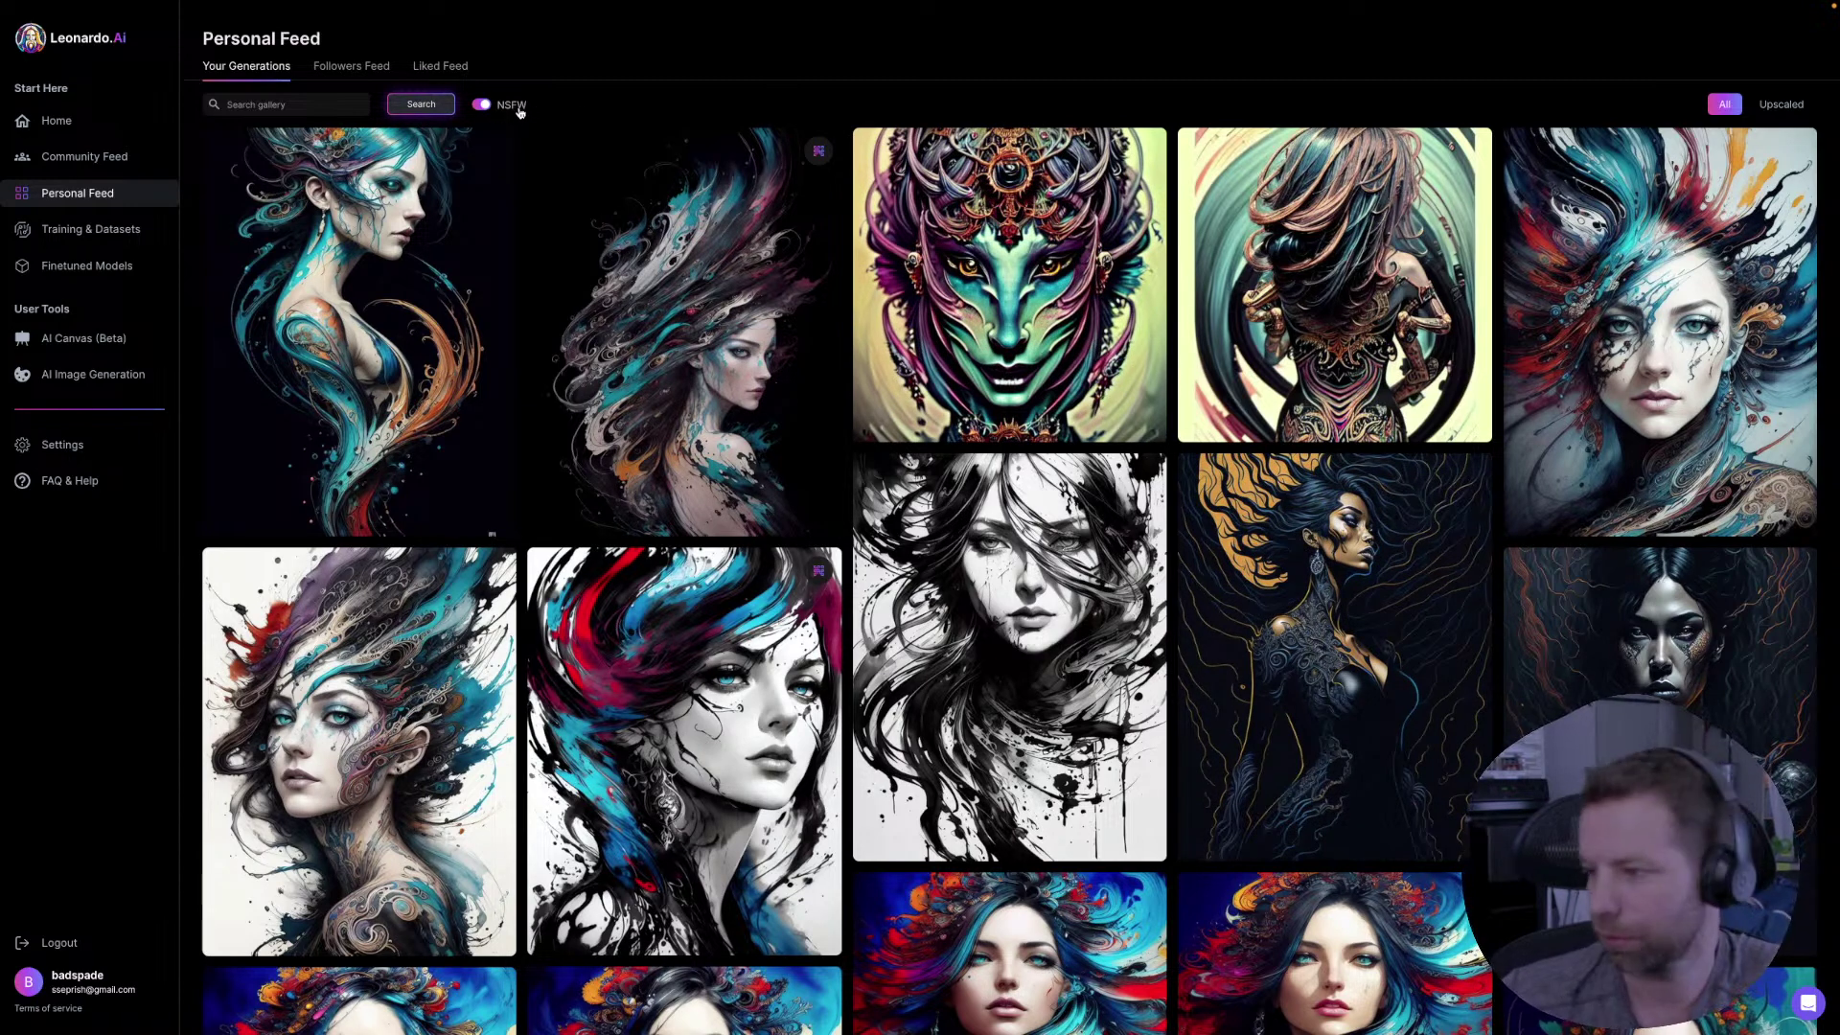
pyautogui.click(354, 69)
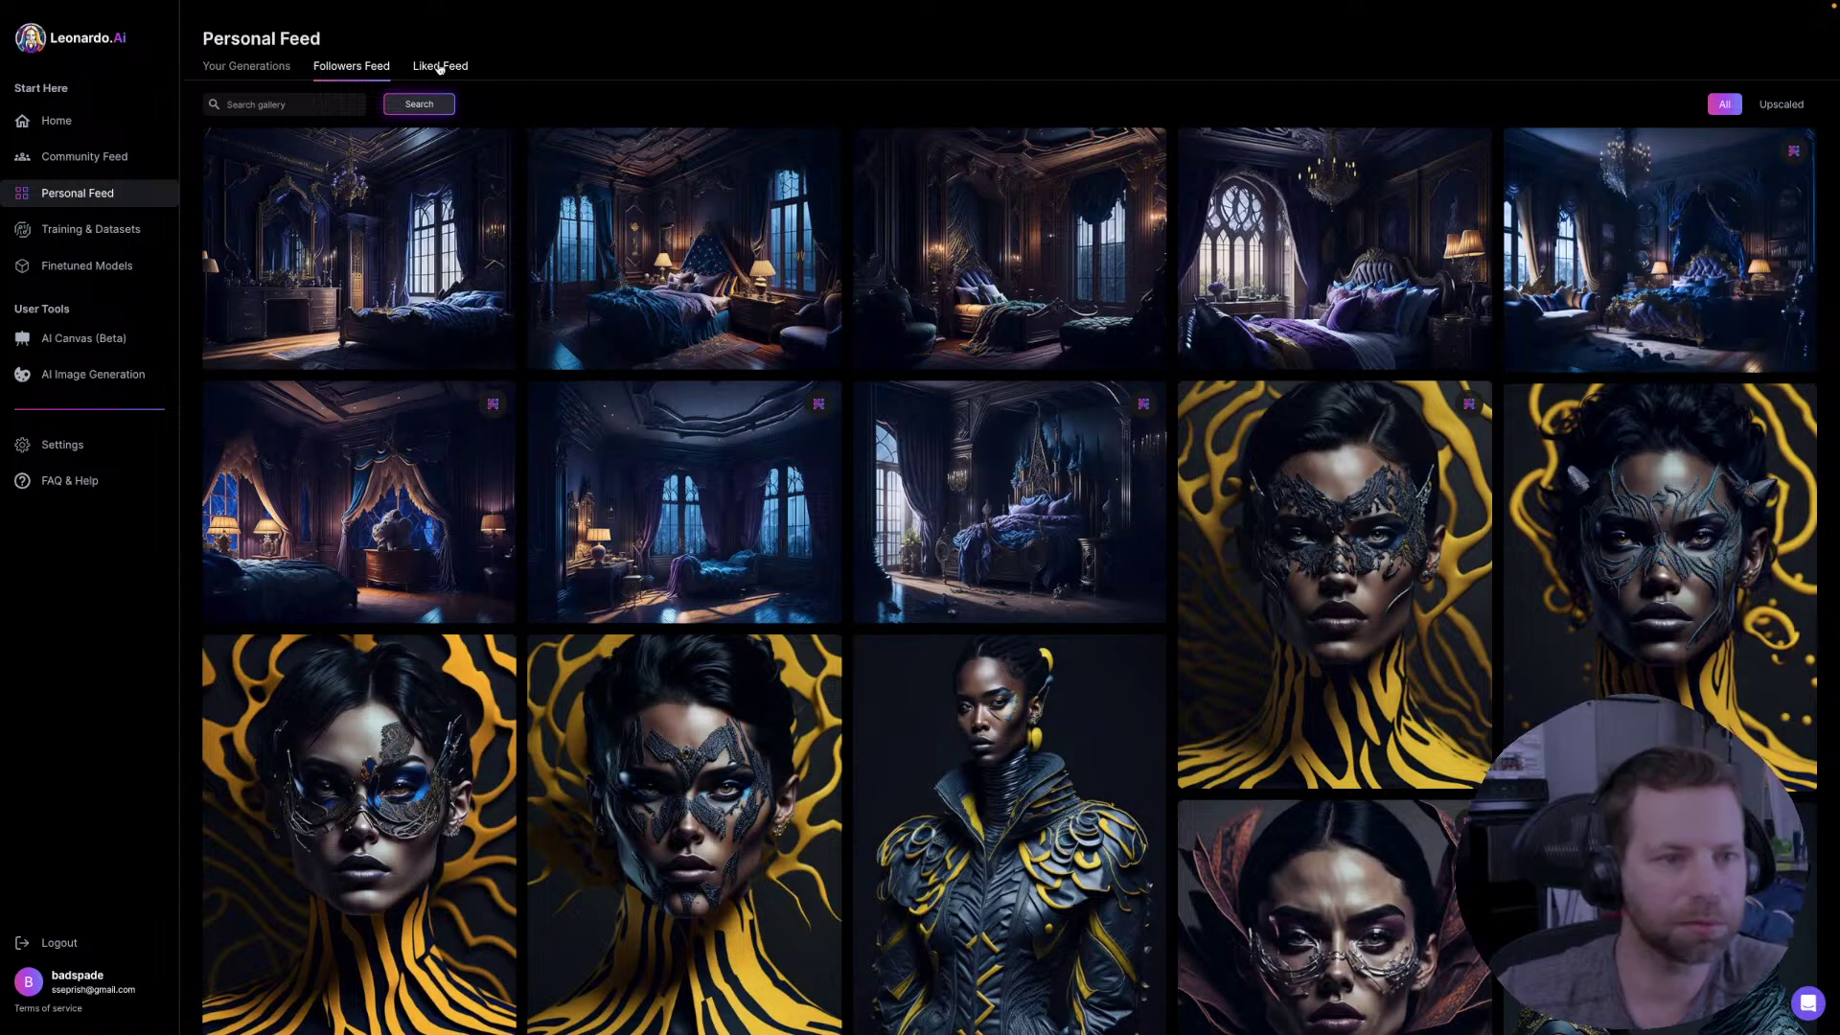
# - Return to your own generations in the Personal Feed and browse the ink-style portraits, sports cars and fantasy goddess images
pyautogui.click(246, 65)
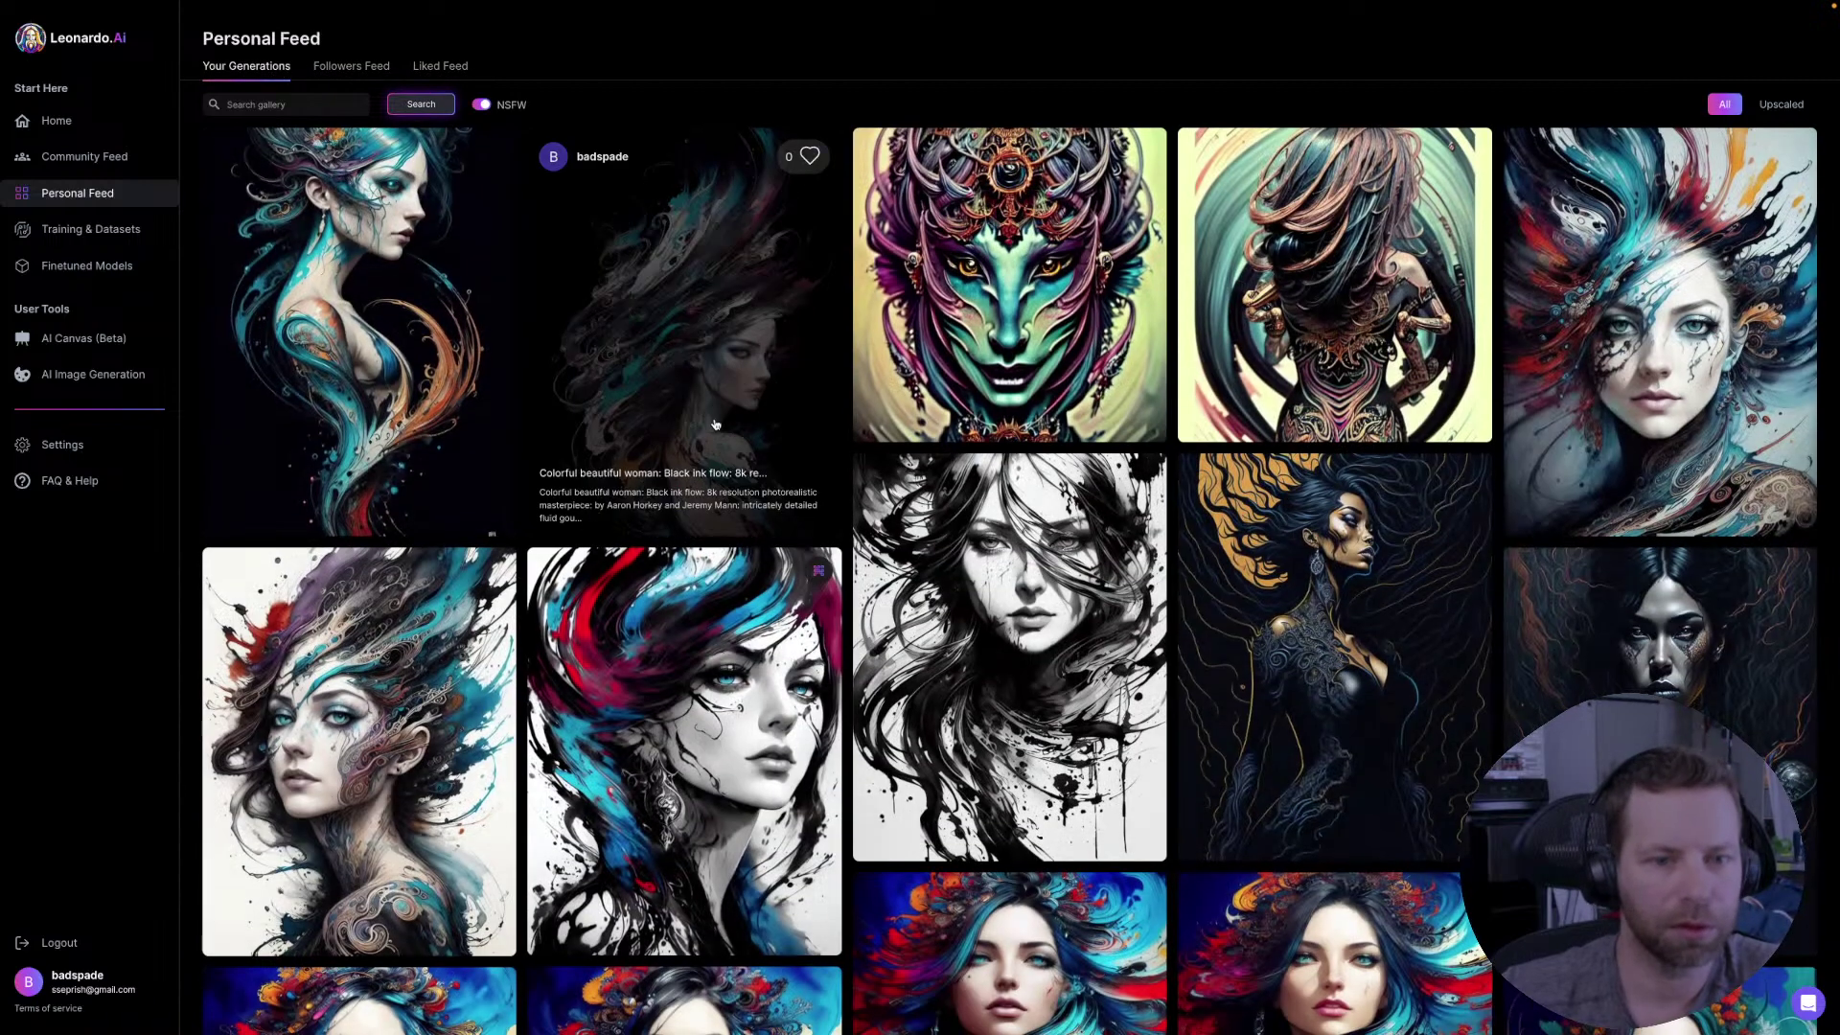
pyautogui.scroll(-7, 990, 441)
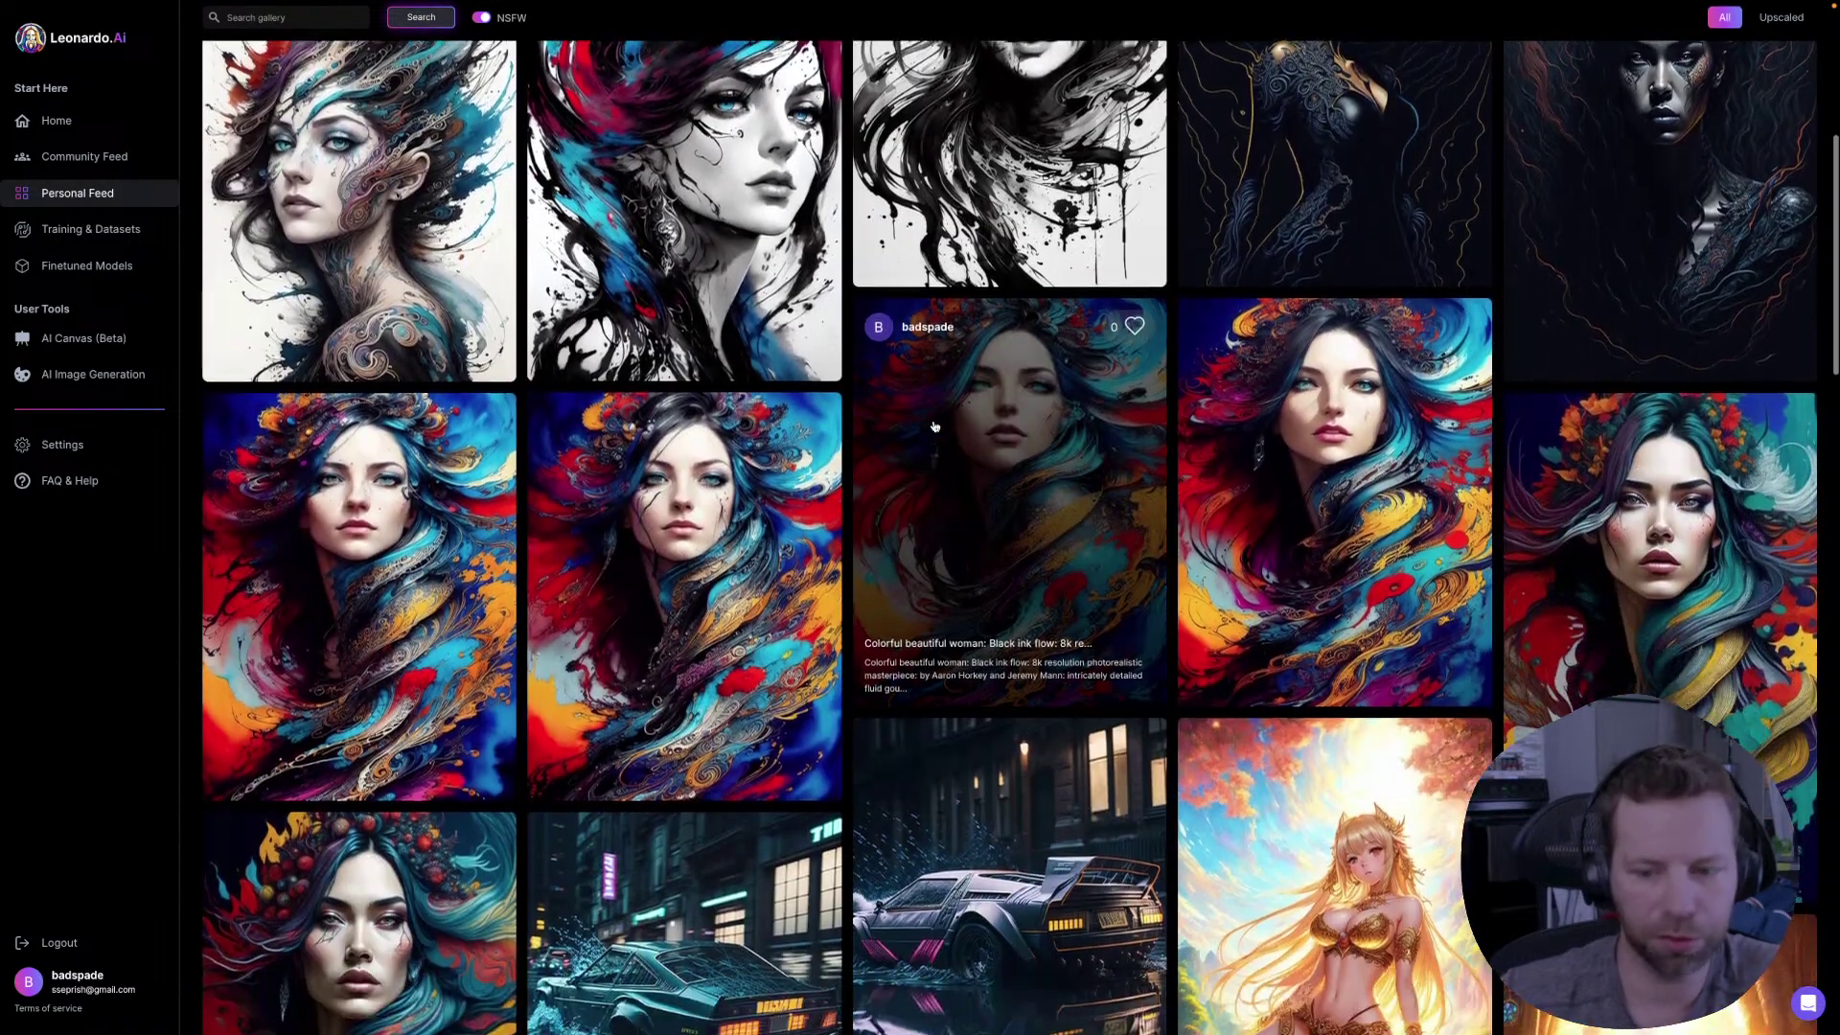
pyautogui.scroll(-3, 935, 425)
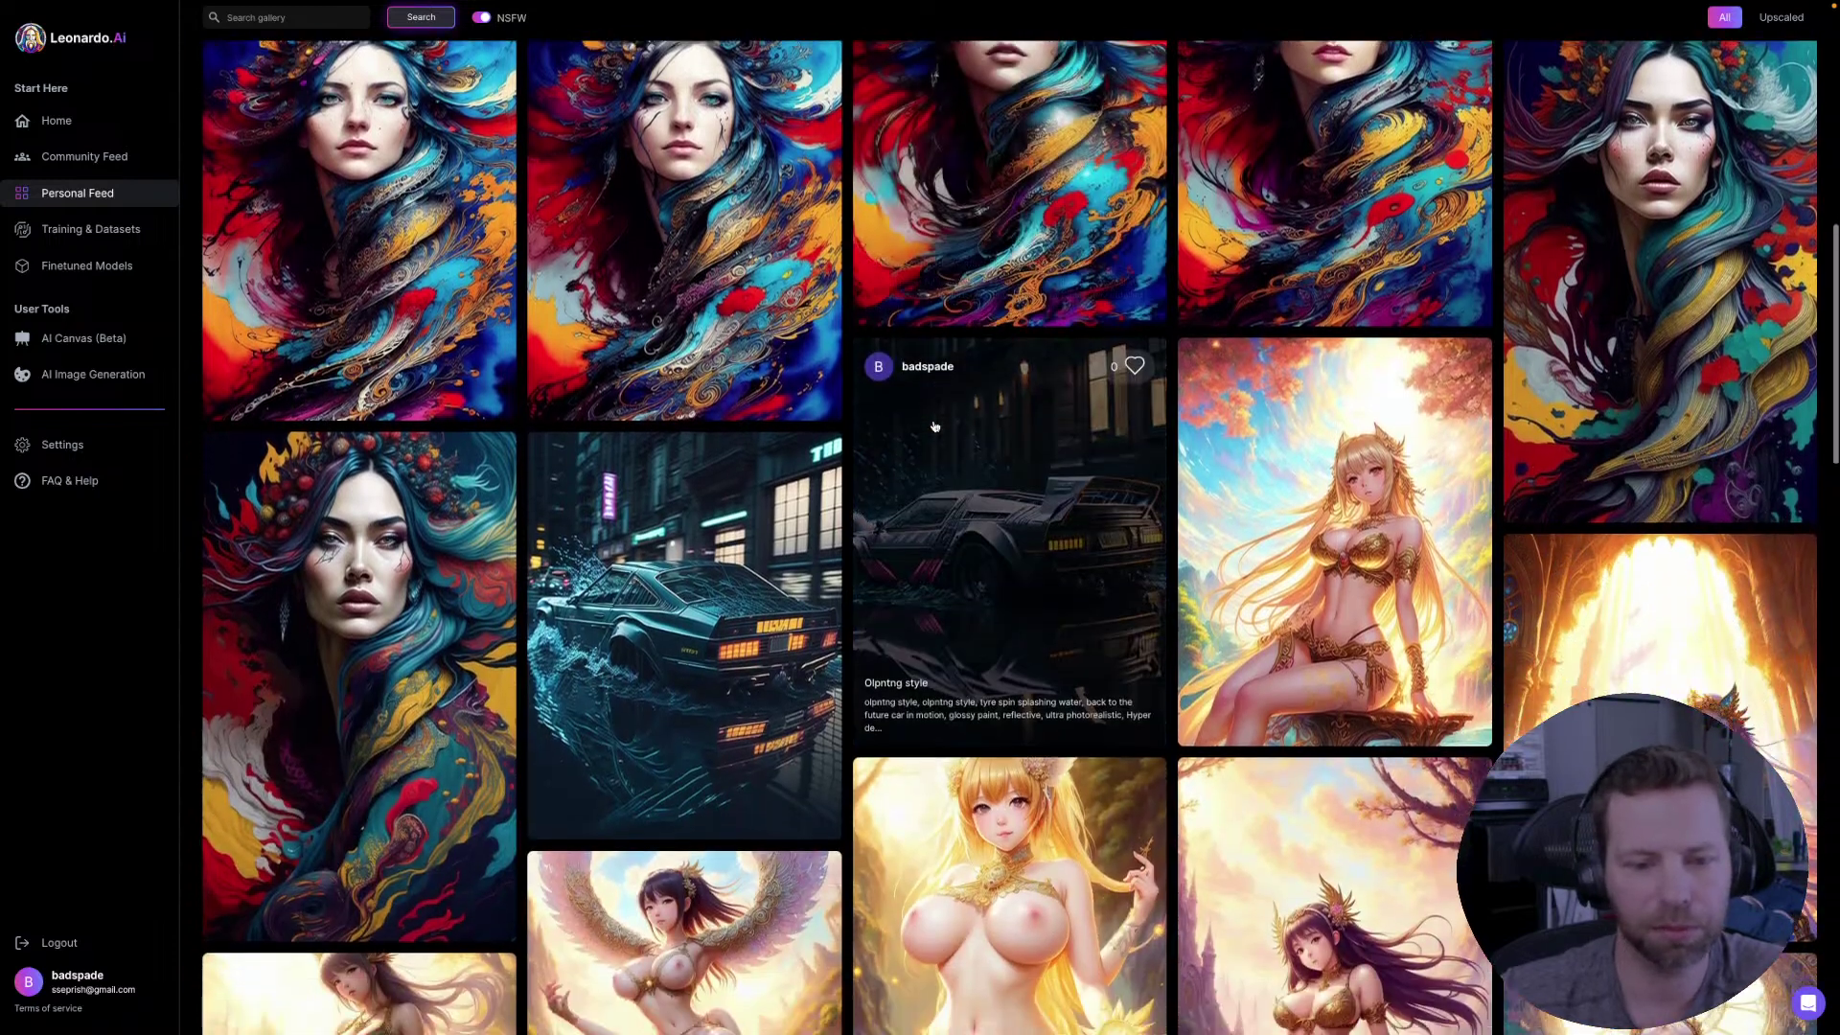
pyautogui.scroll(3, 934, 425)
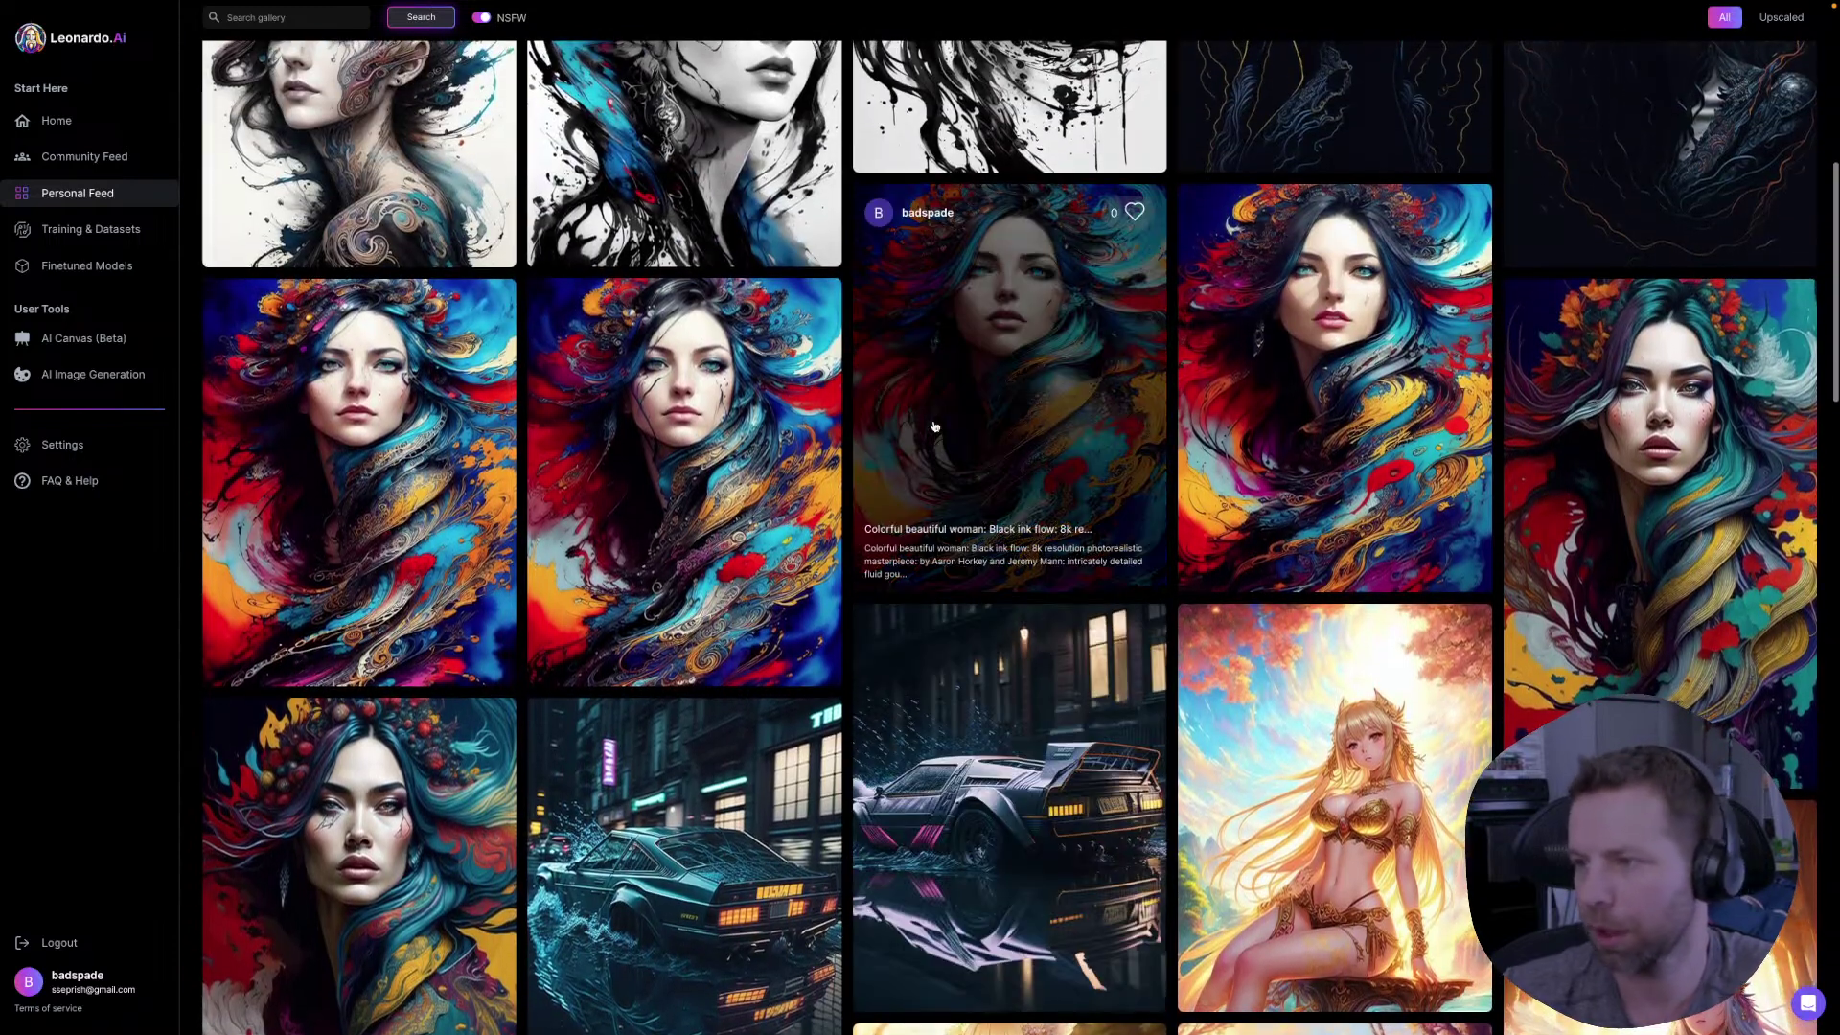
pyautogui.scroll(-4, 936, 425)
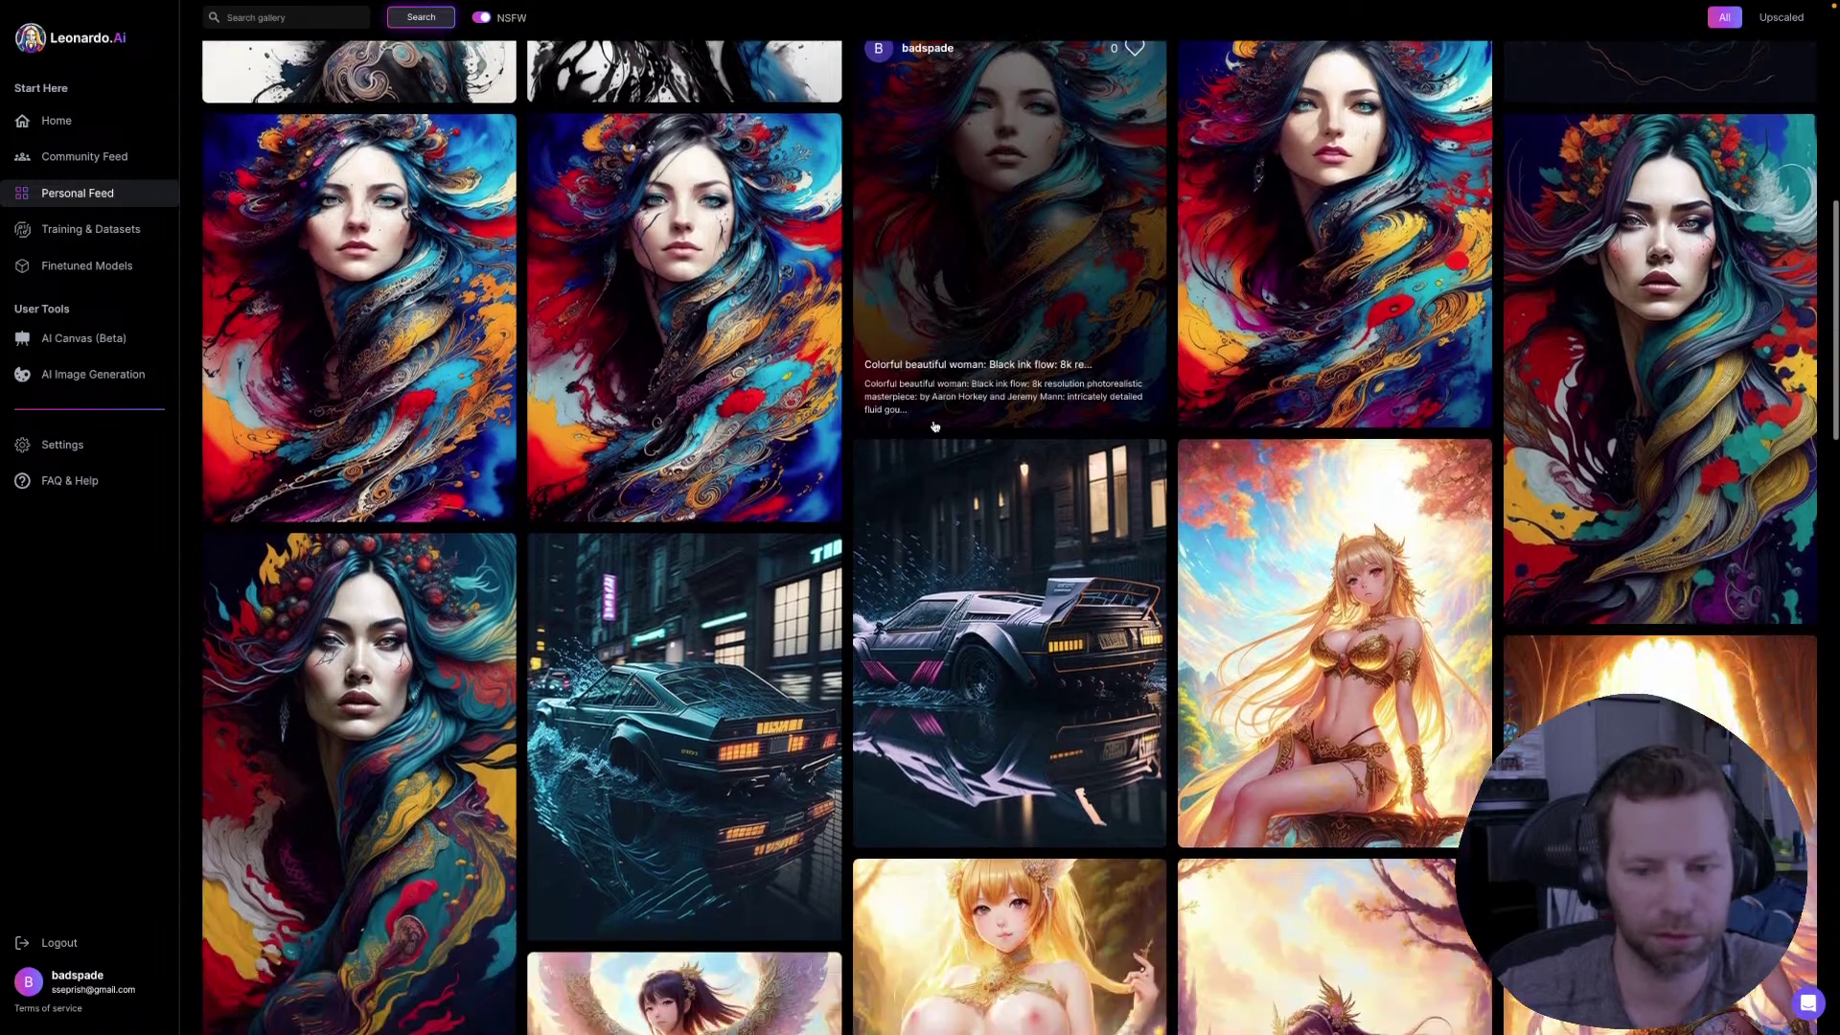
pyautogui.scroll(-4, 1379, 413)
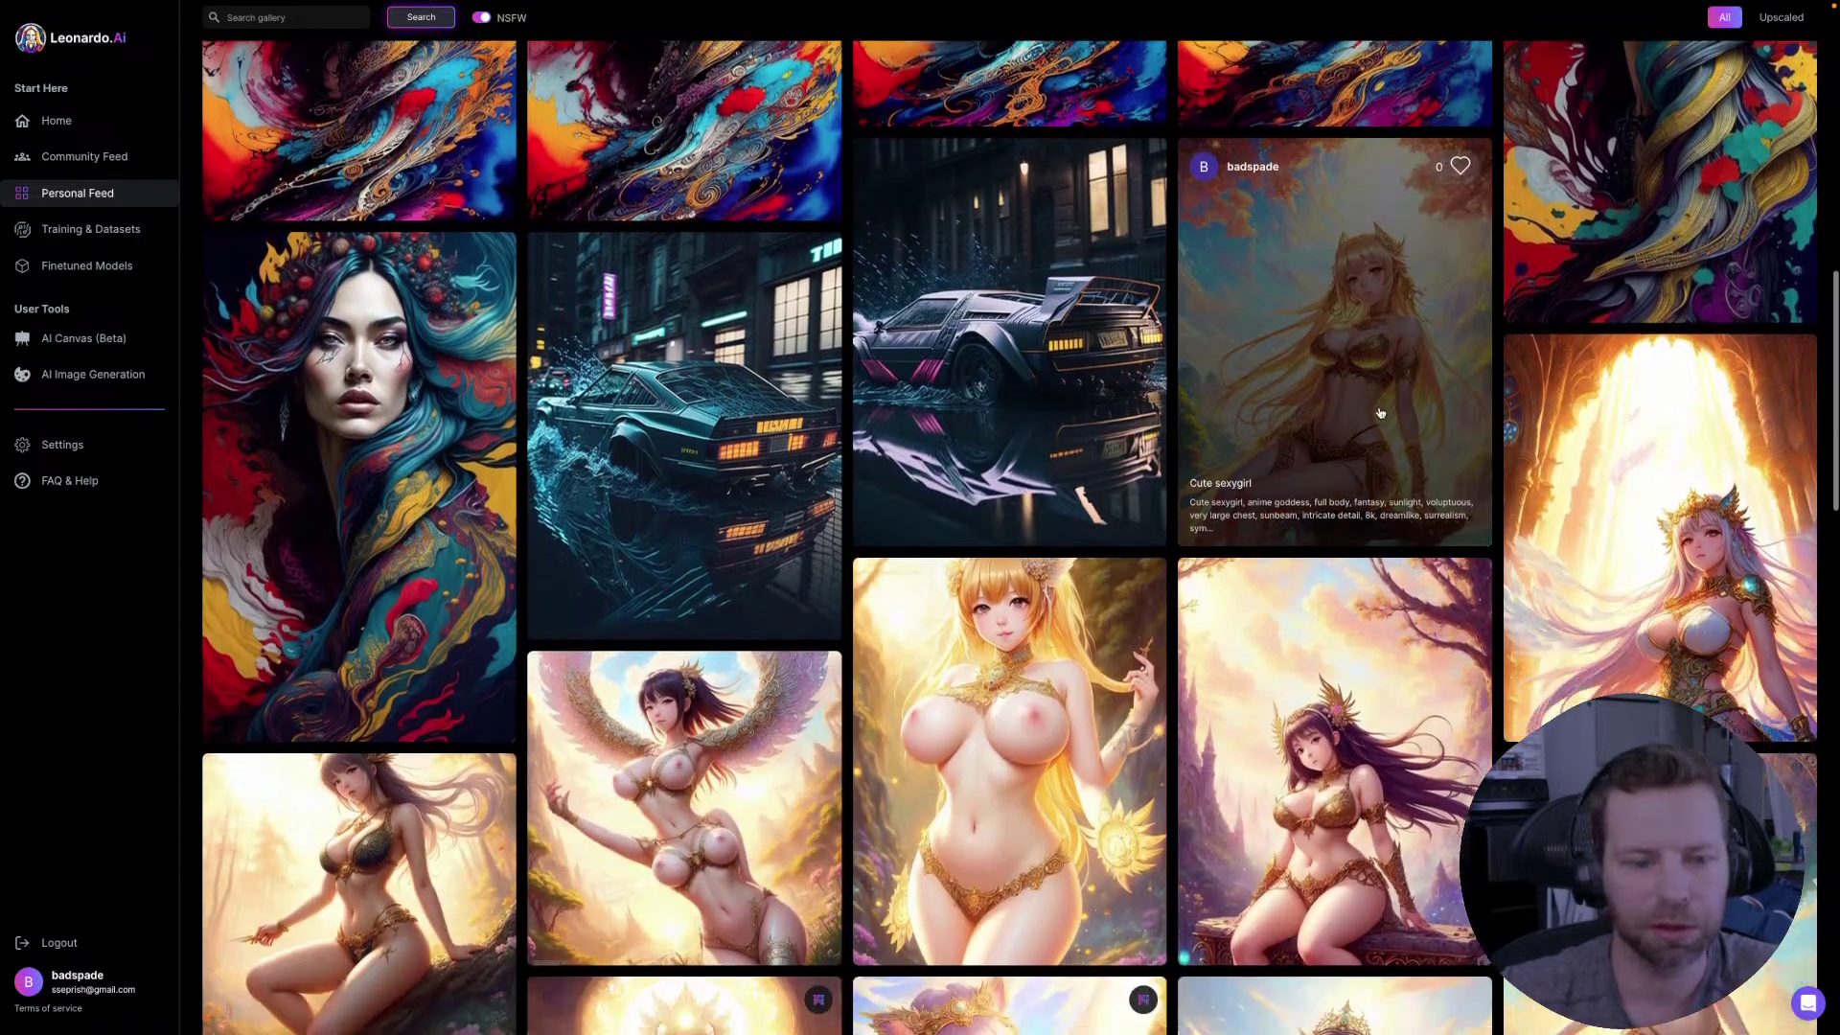
pyautogui.scroll(-11, 935, 575)
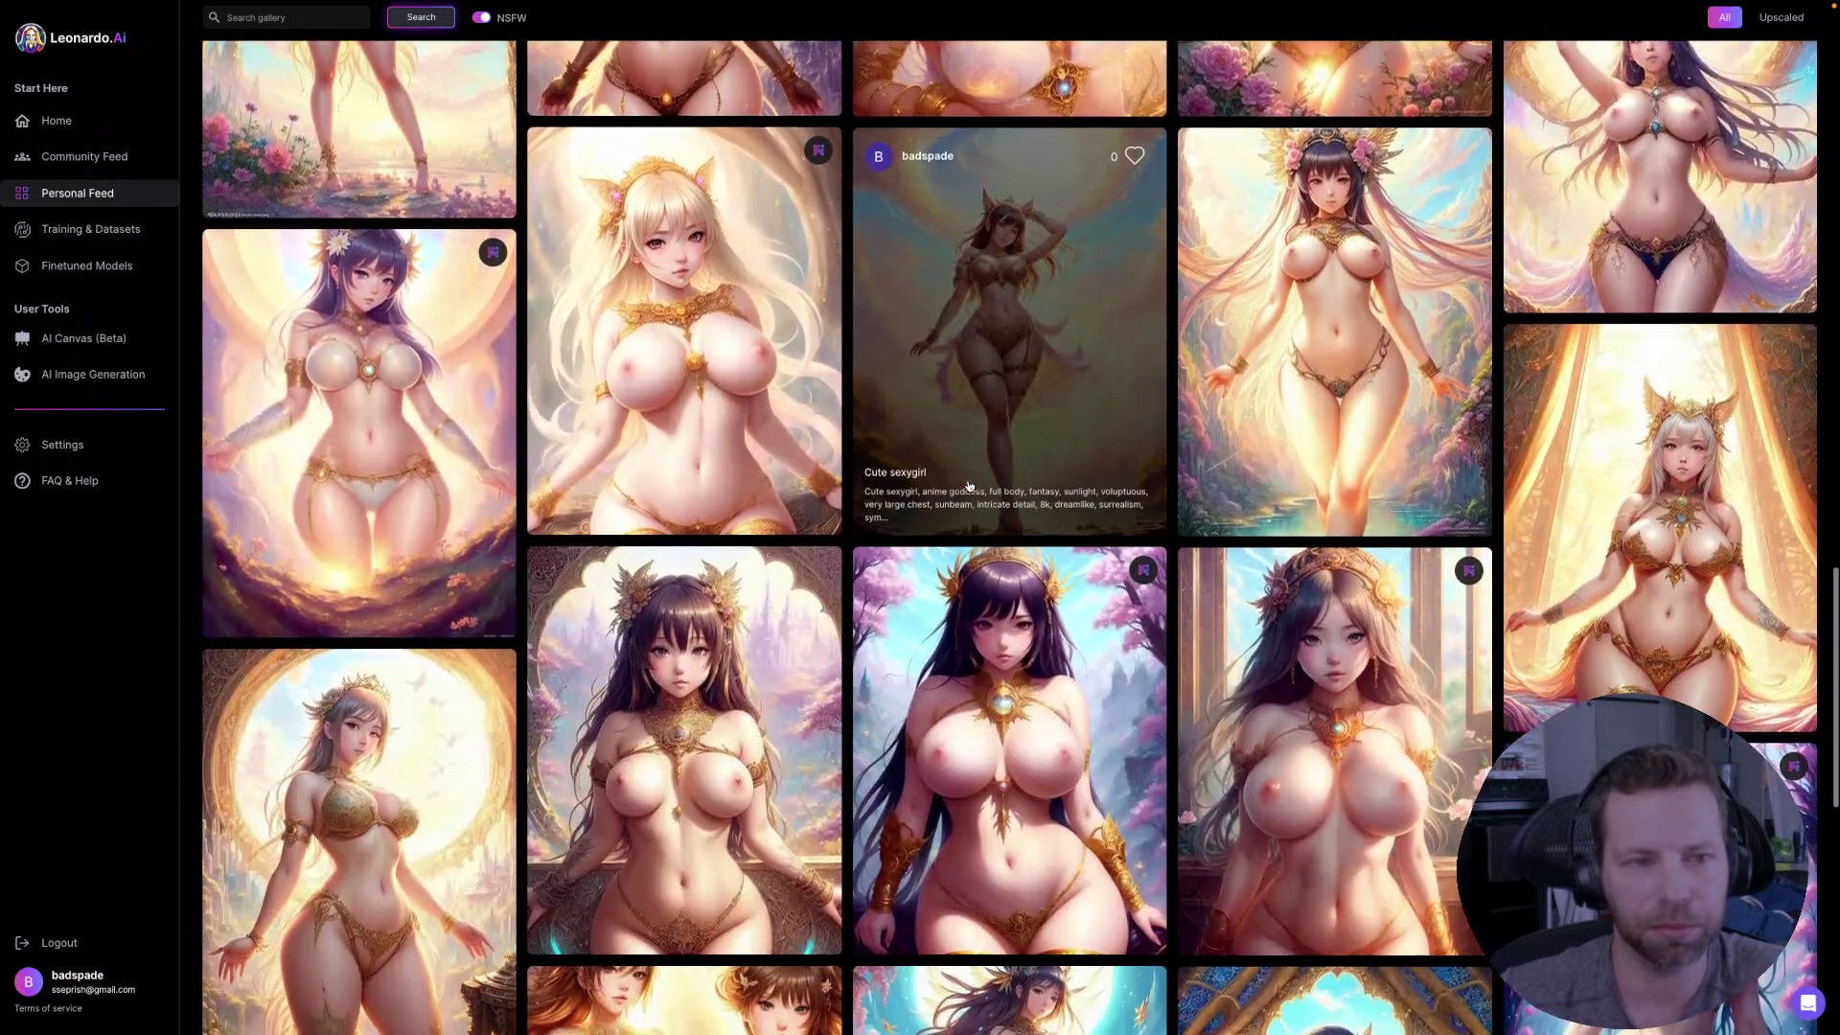
pyautogui.scroll(-2, 968, 485)
pyautogui.scroll(-8, 969, 486)
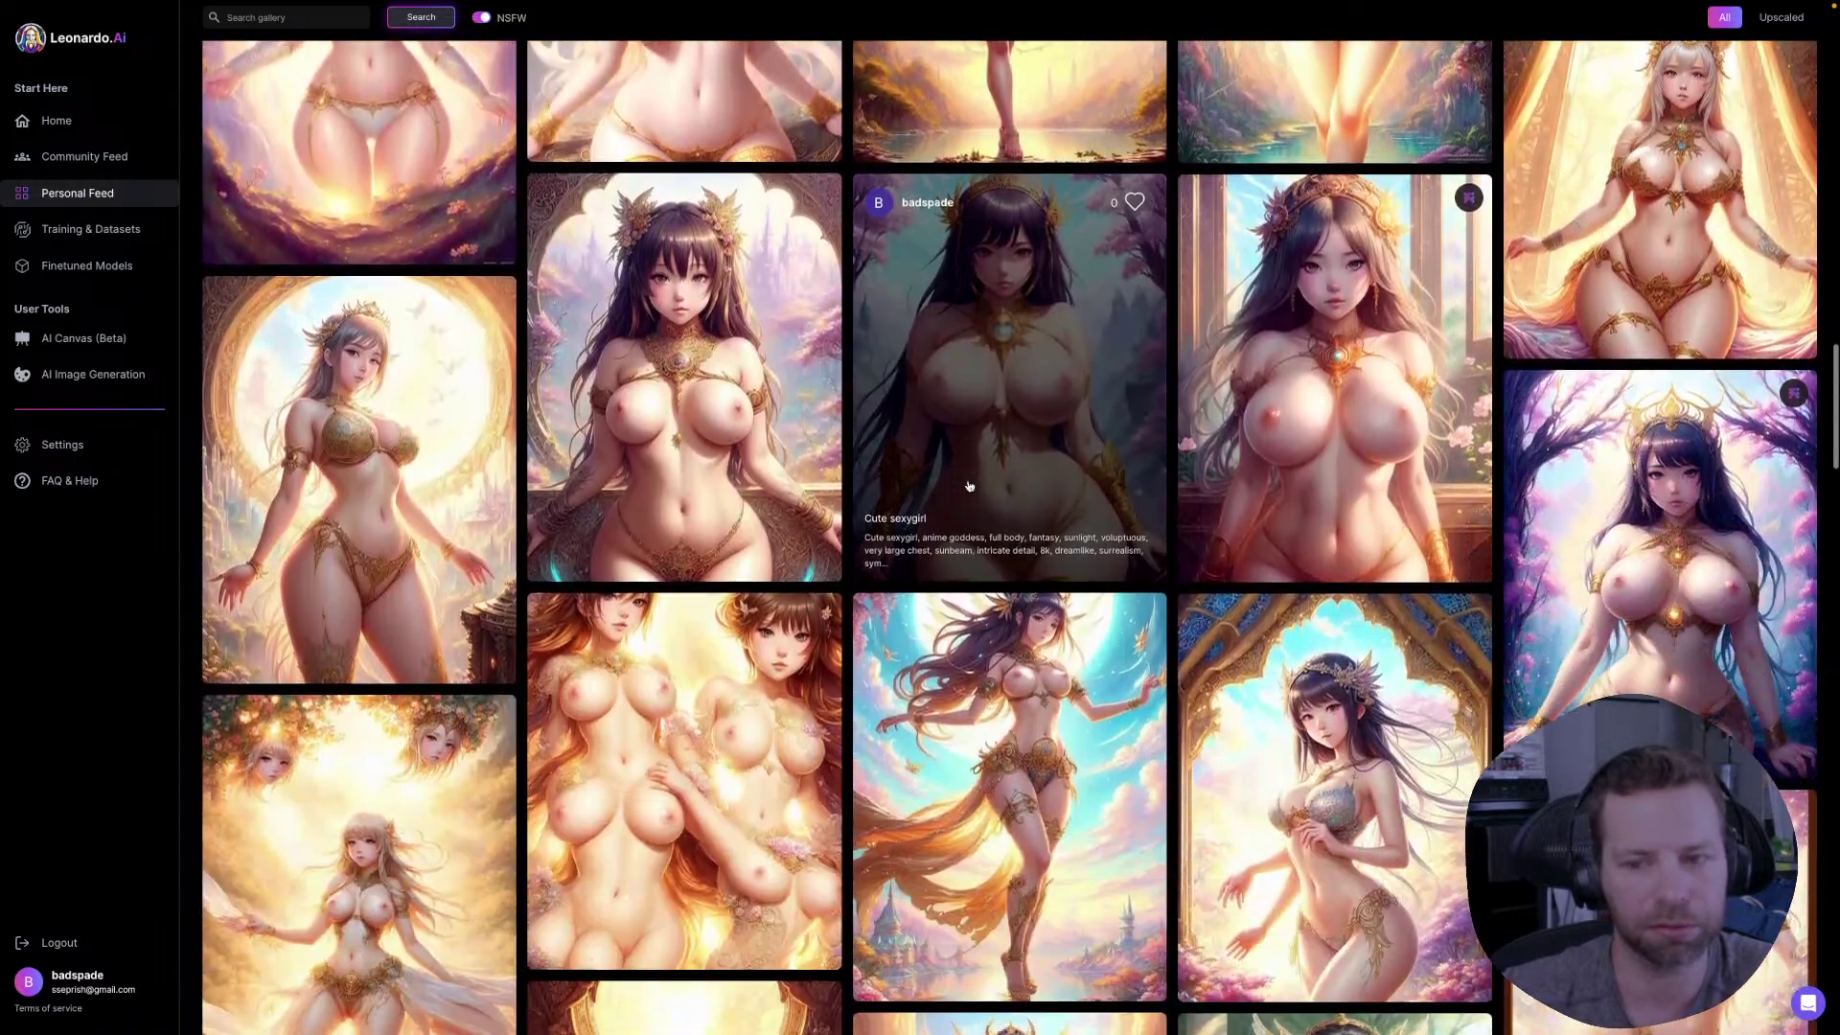
pyautogui.scroll(-9, 968, 486)
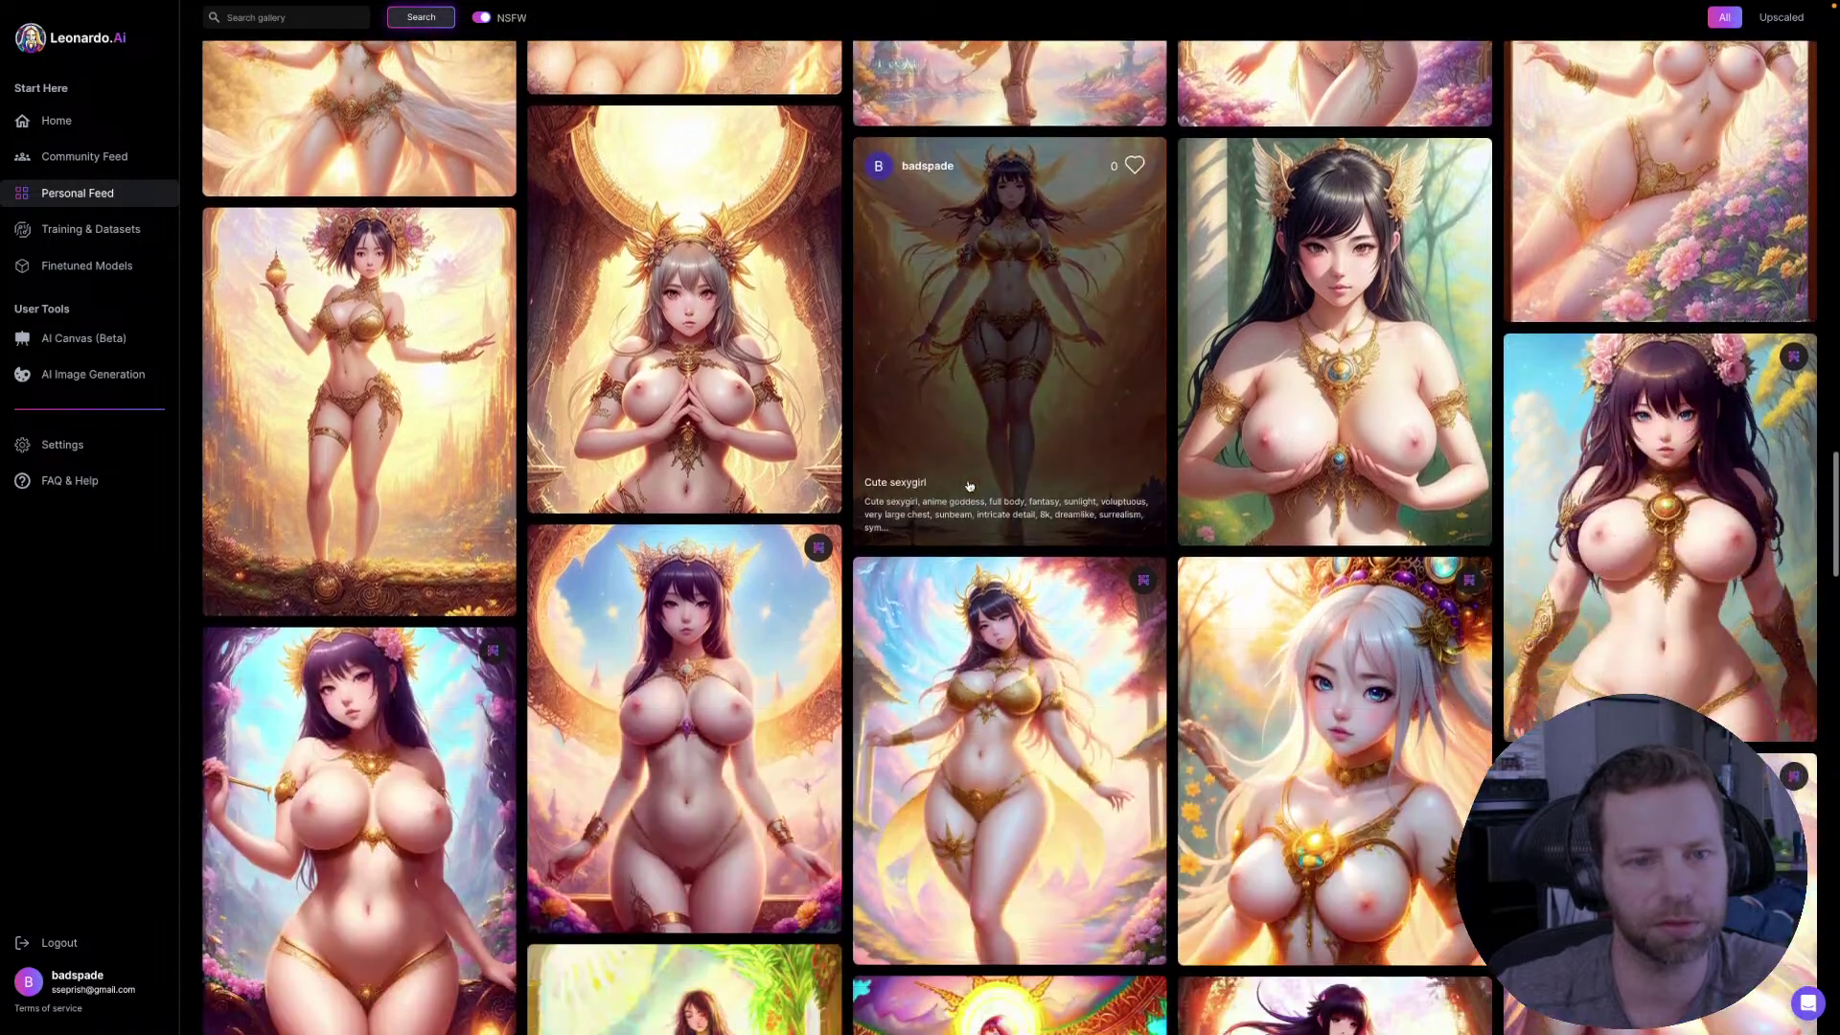
pyautogui.scroll(-5, 969, 486)
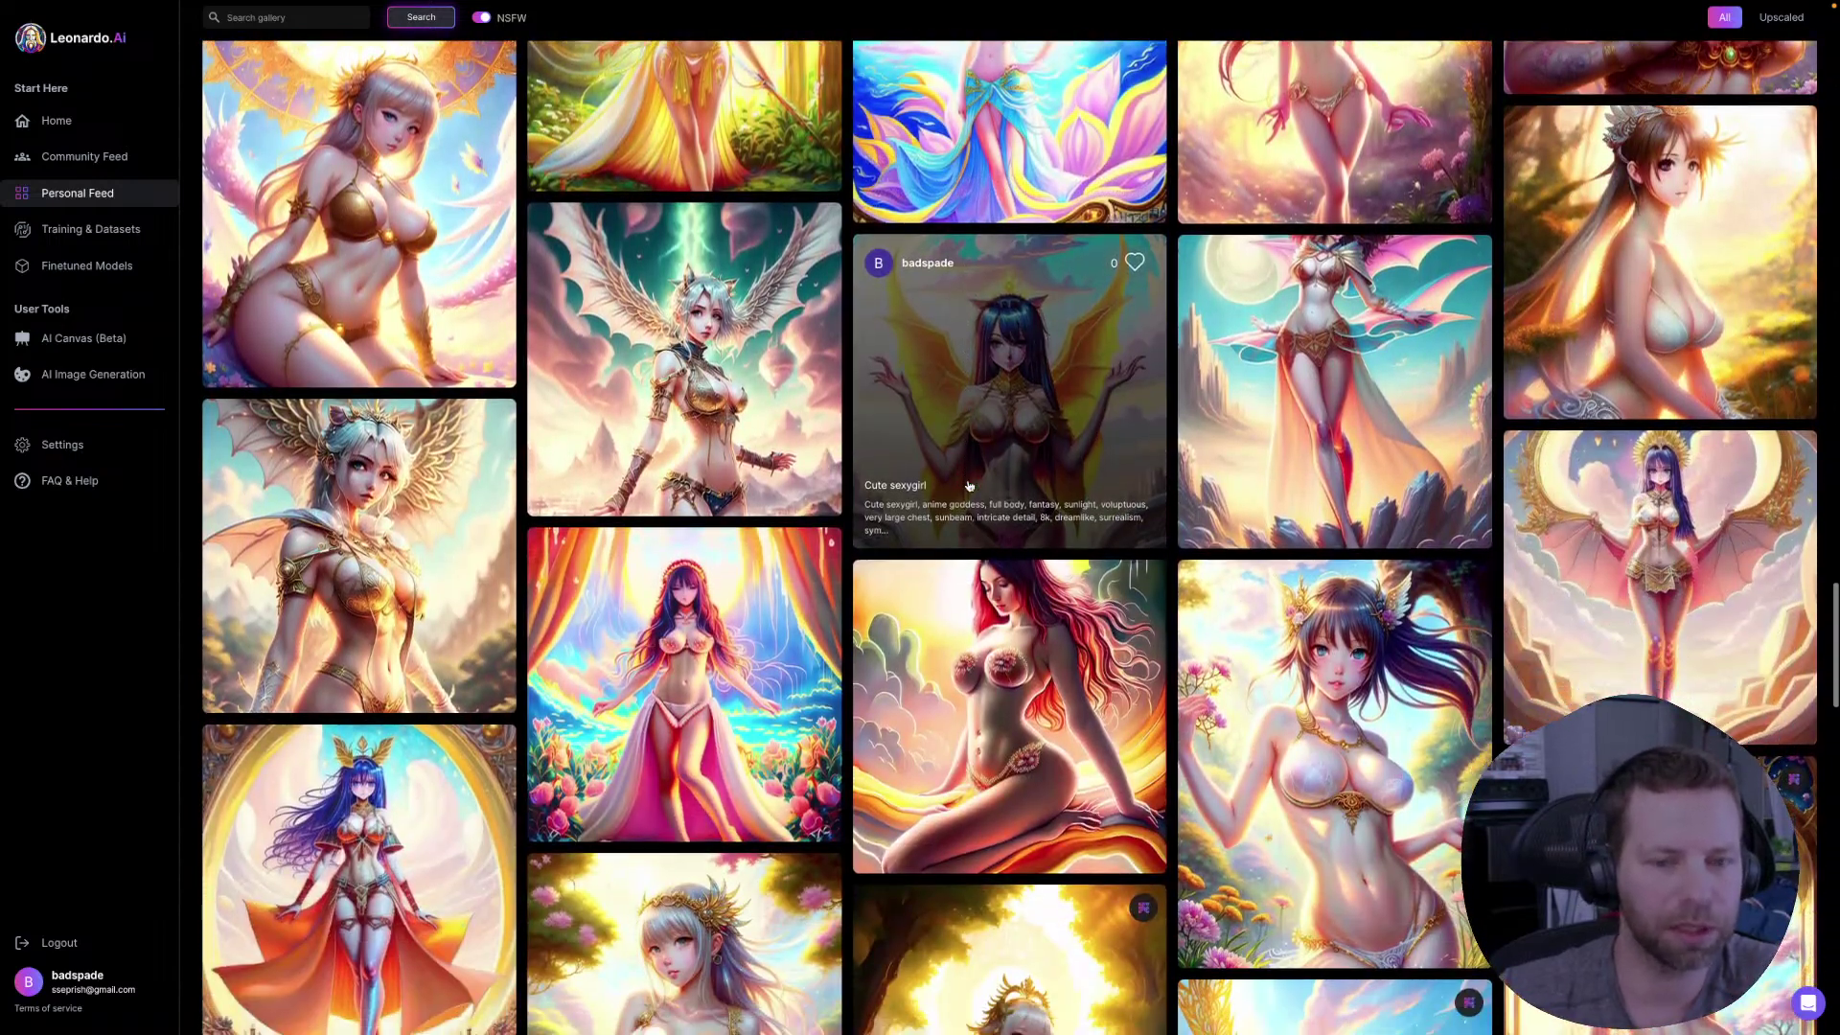
# - View the enlarged upscaled version of the fantasy goddess beneath the ornate golden window, then close its details
pyautogui.scroll(1, 728, 414)
pyautogui.scroll(1, 326, 410)
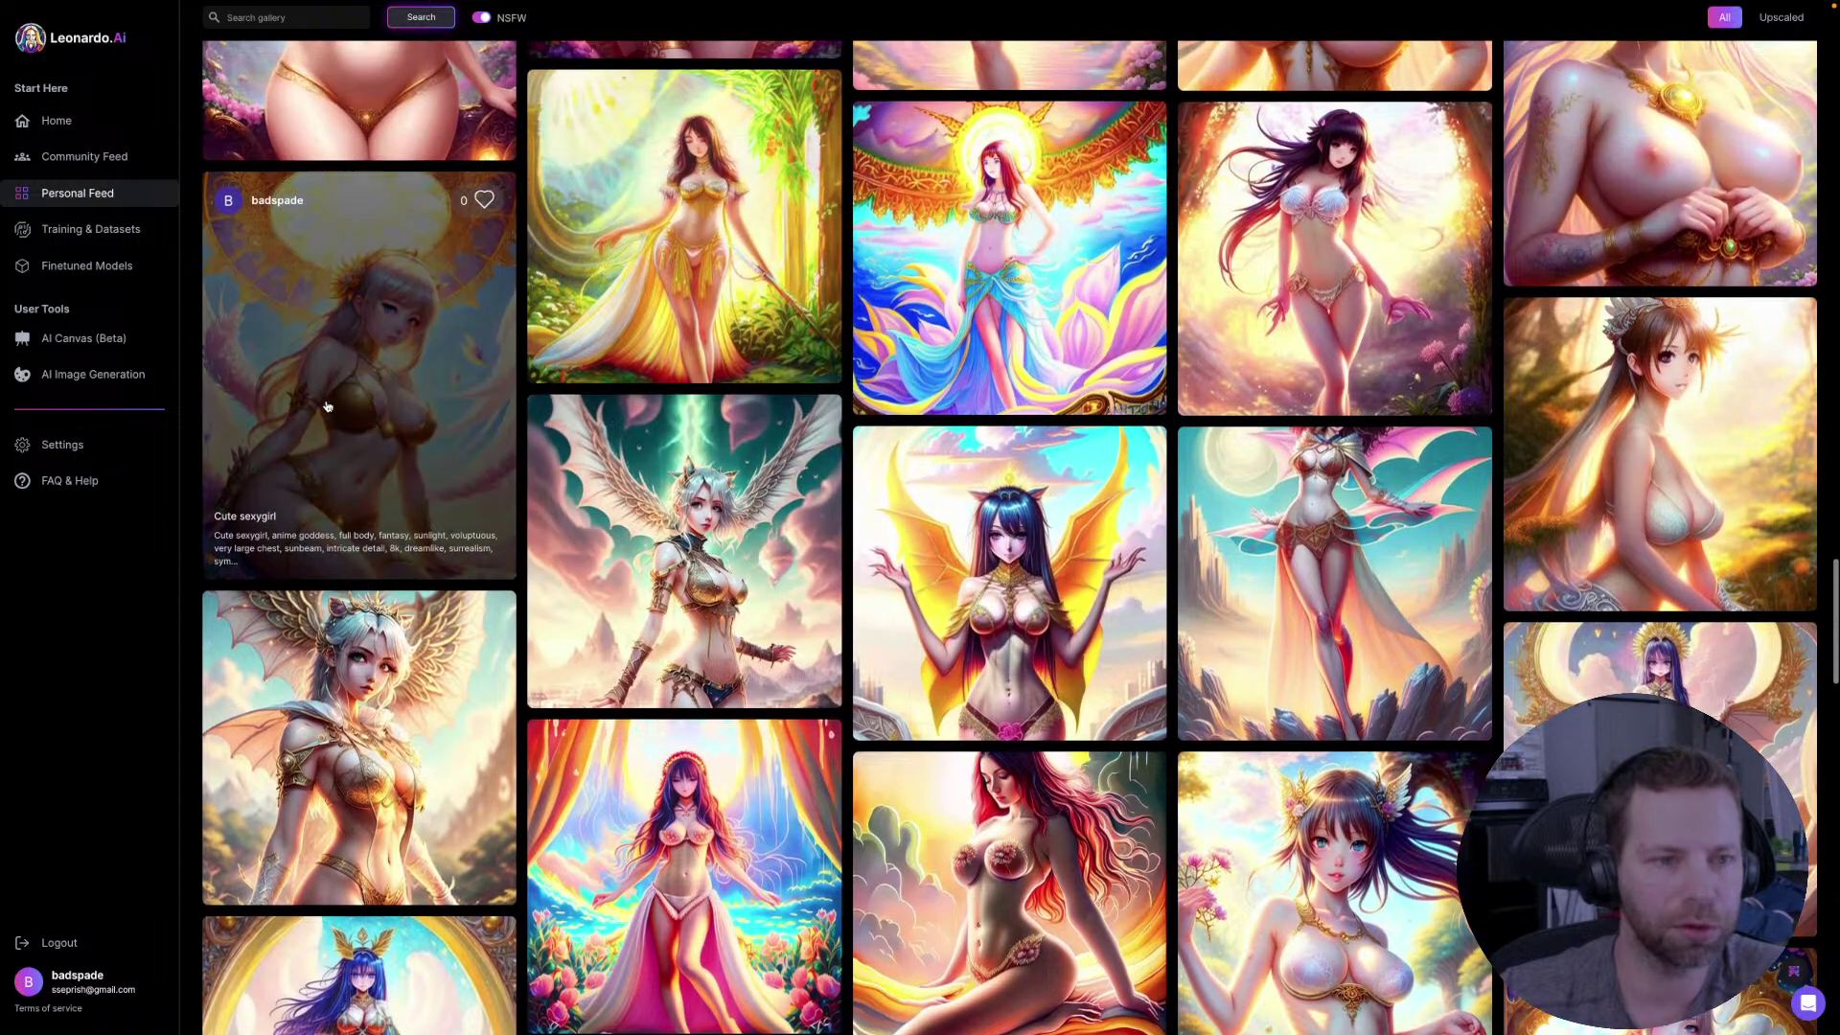
pyautogui.click(328, 407)
pyautogui.click(819, 243)
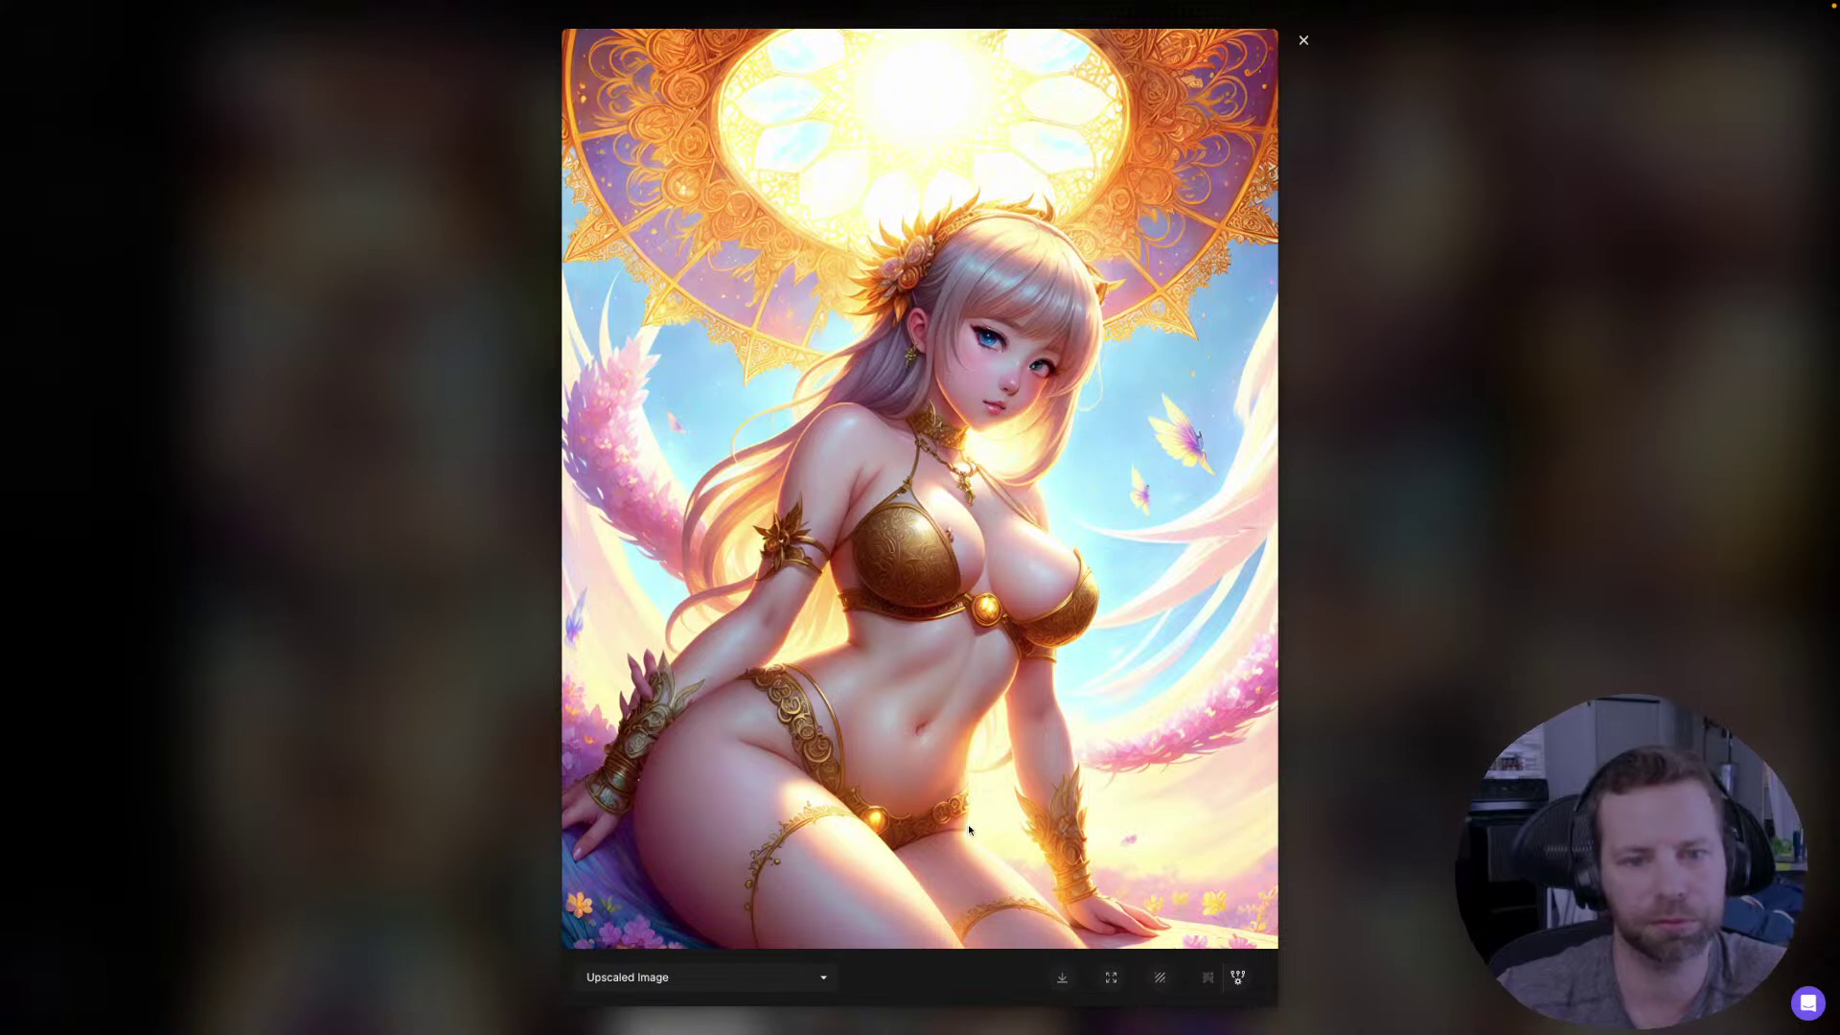
pyautogui.click(1464, 632)
pyautogui.press('Escape')
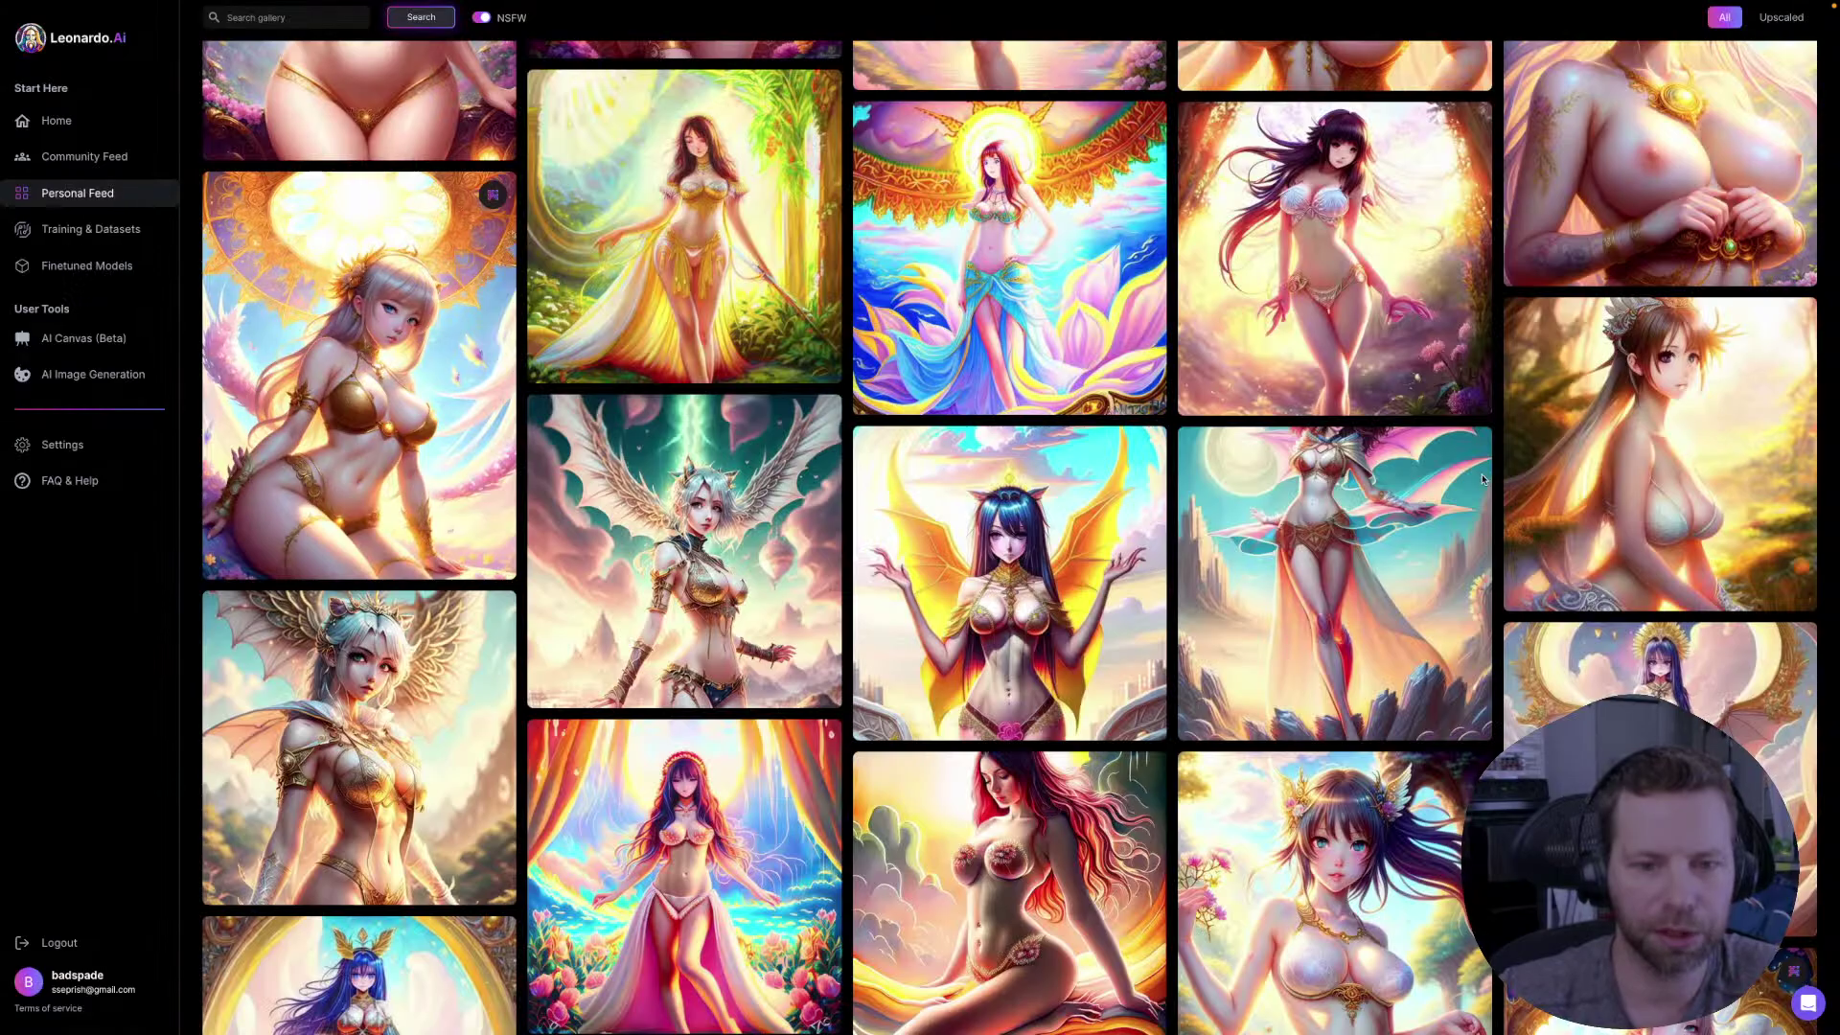
# - View the enlarged upscaled version of the silver-haired forest goddess in teal and gold, then close its details
pyautogui.scroll(-3, 959, 652)
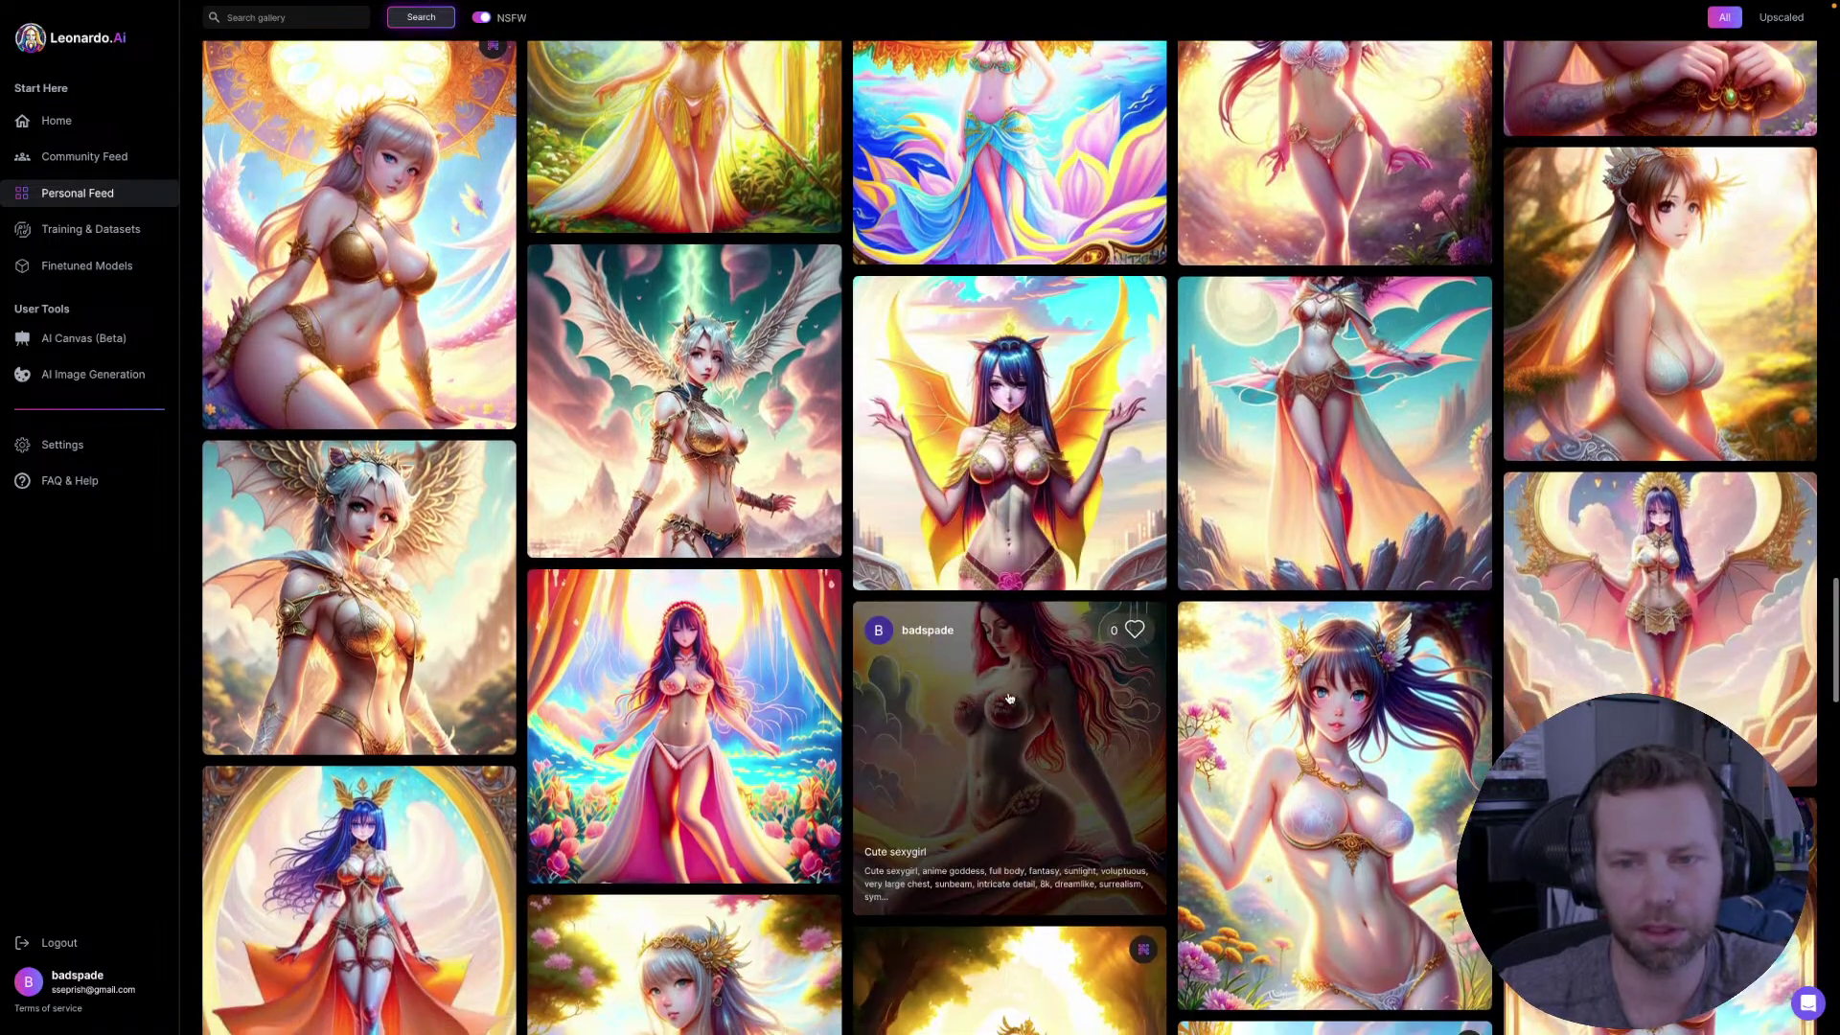
pyautogui.scroll(-3, 1006, 695)
pyautogui.scroll(-3, 1010, 698)
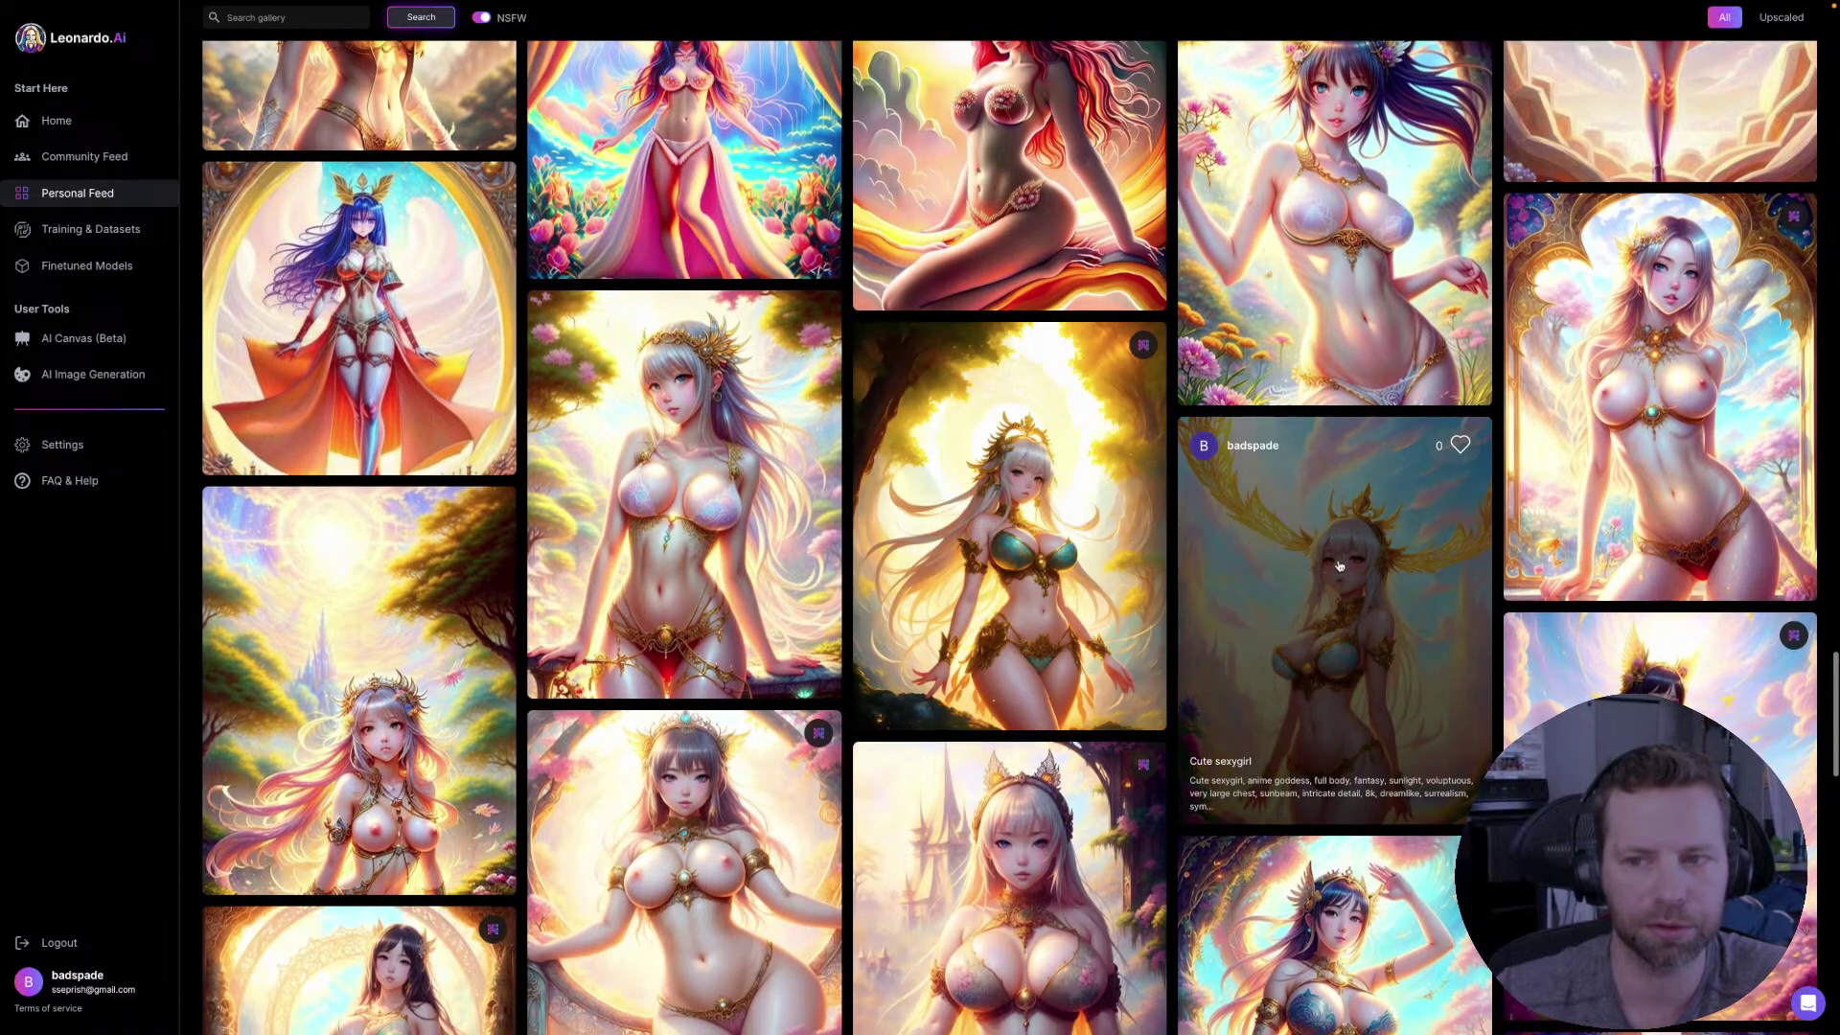
pyautogui.scroll(-1, 1350, 574)
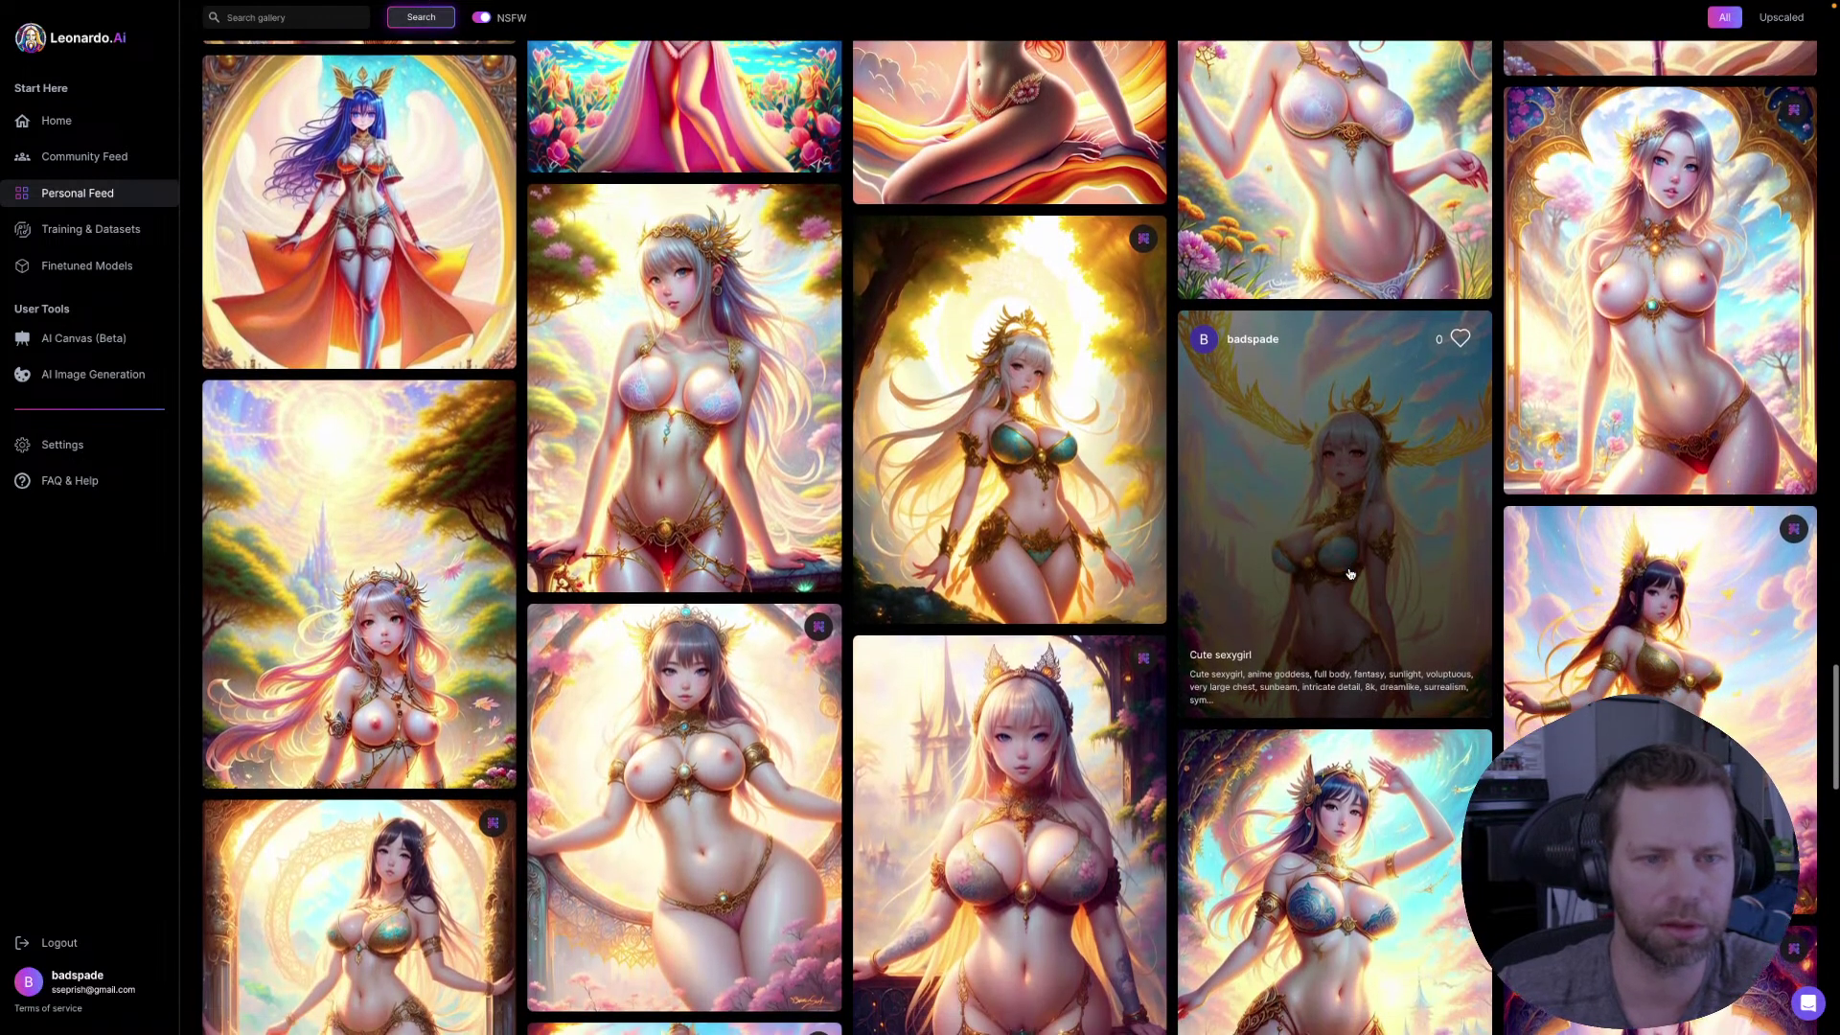
pyautogui.click(926, 453)
pyautogui.click(801, 250)
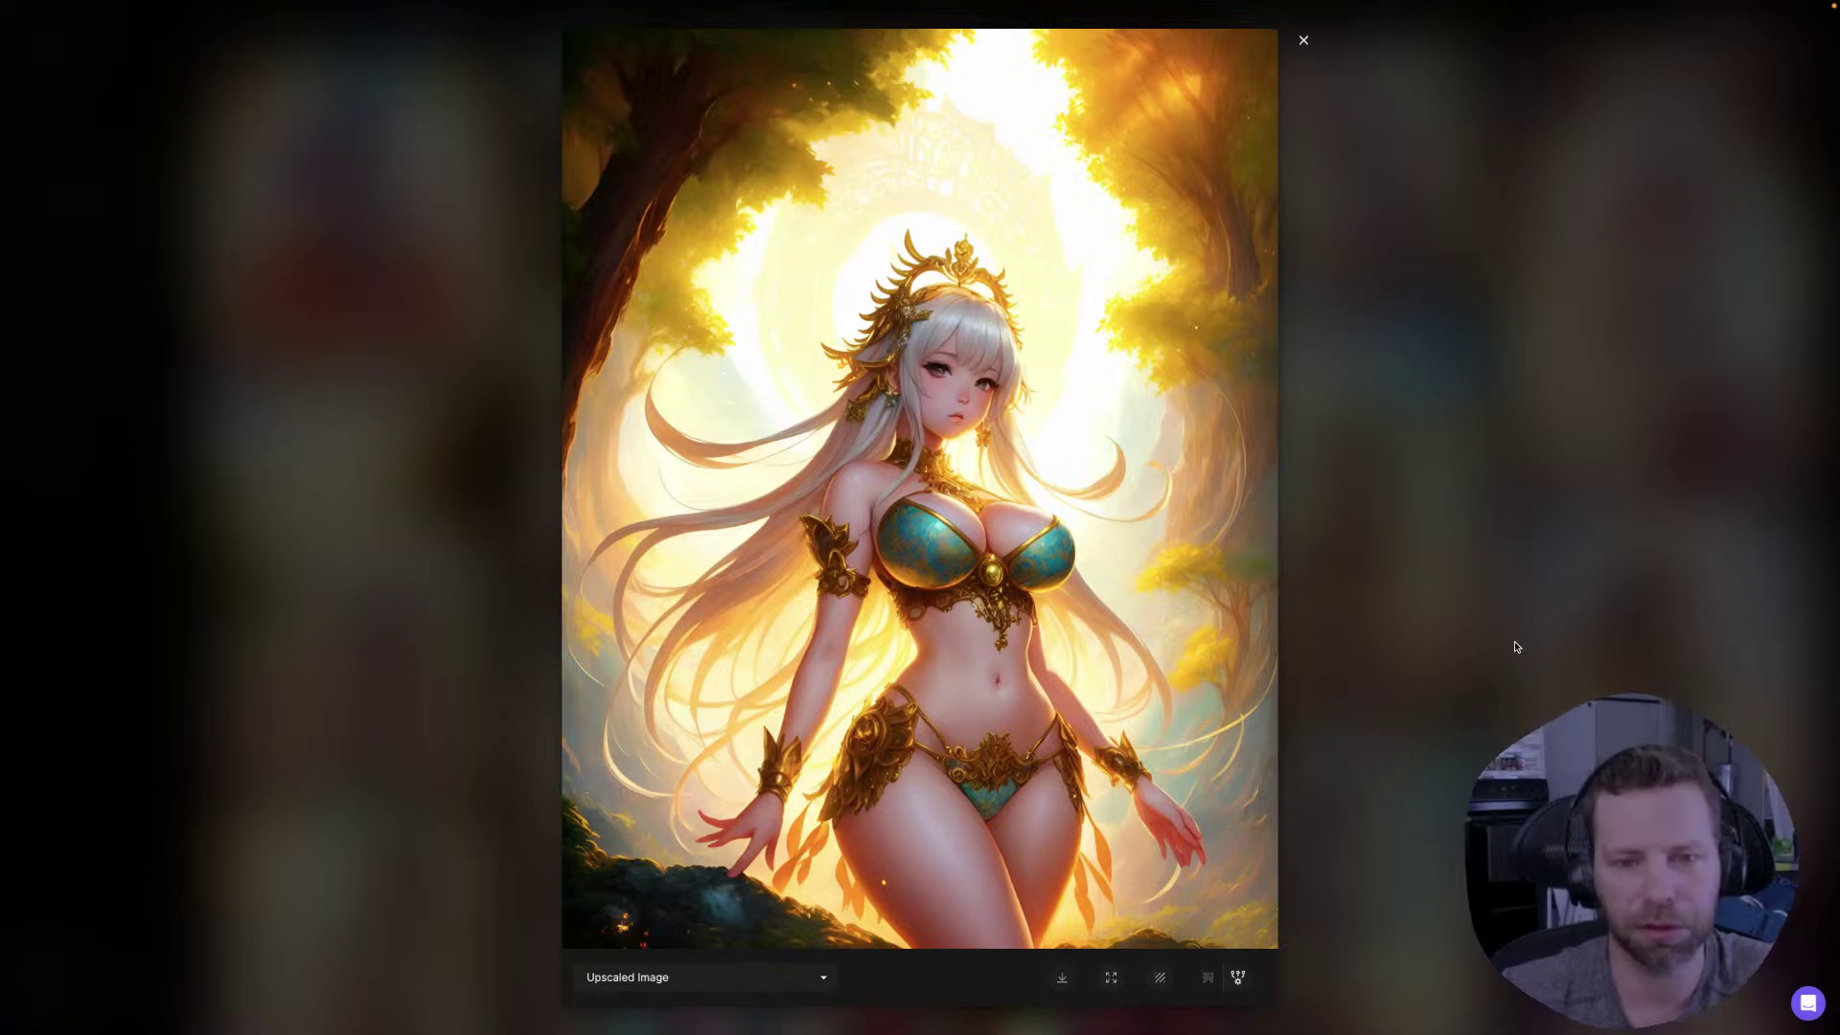
pyautogui.click(1428, 597)
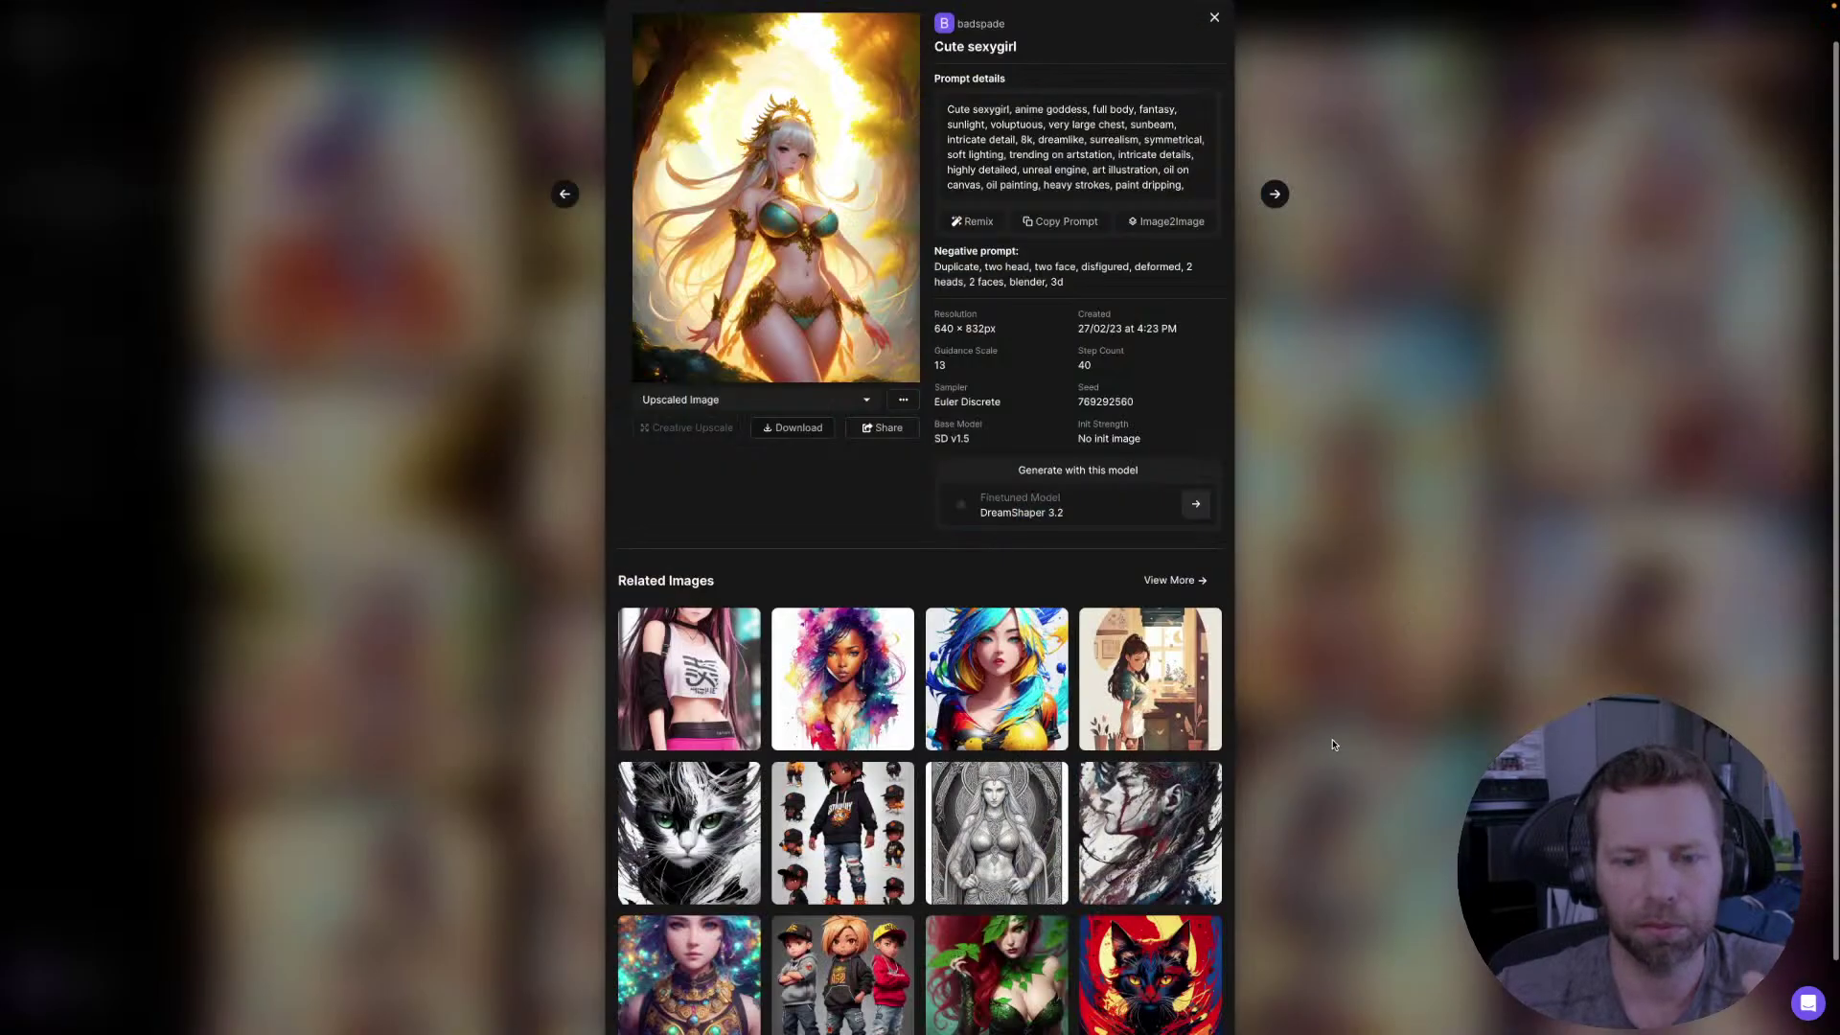
pyautogui.click(1380, 595)
# - Find the close-up portrait of the goddess with the jeweled winged crown, view it enlarged, and close its details
pyautogui.scroll(-2, 1109, 655)
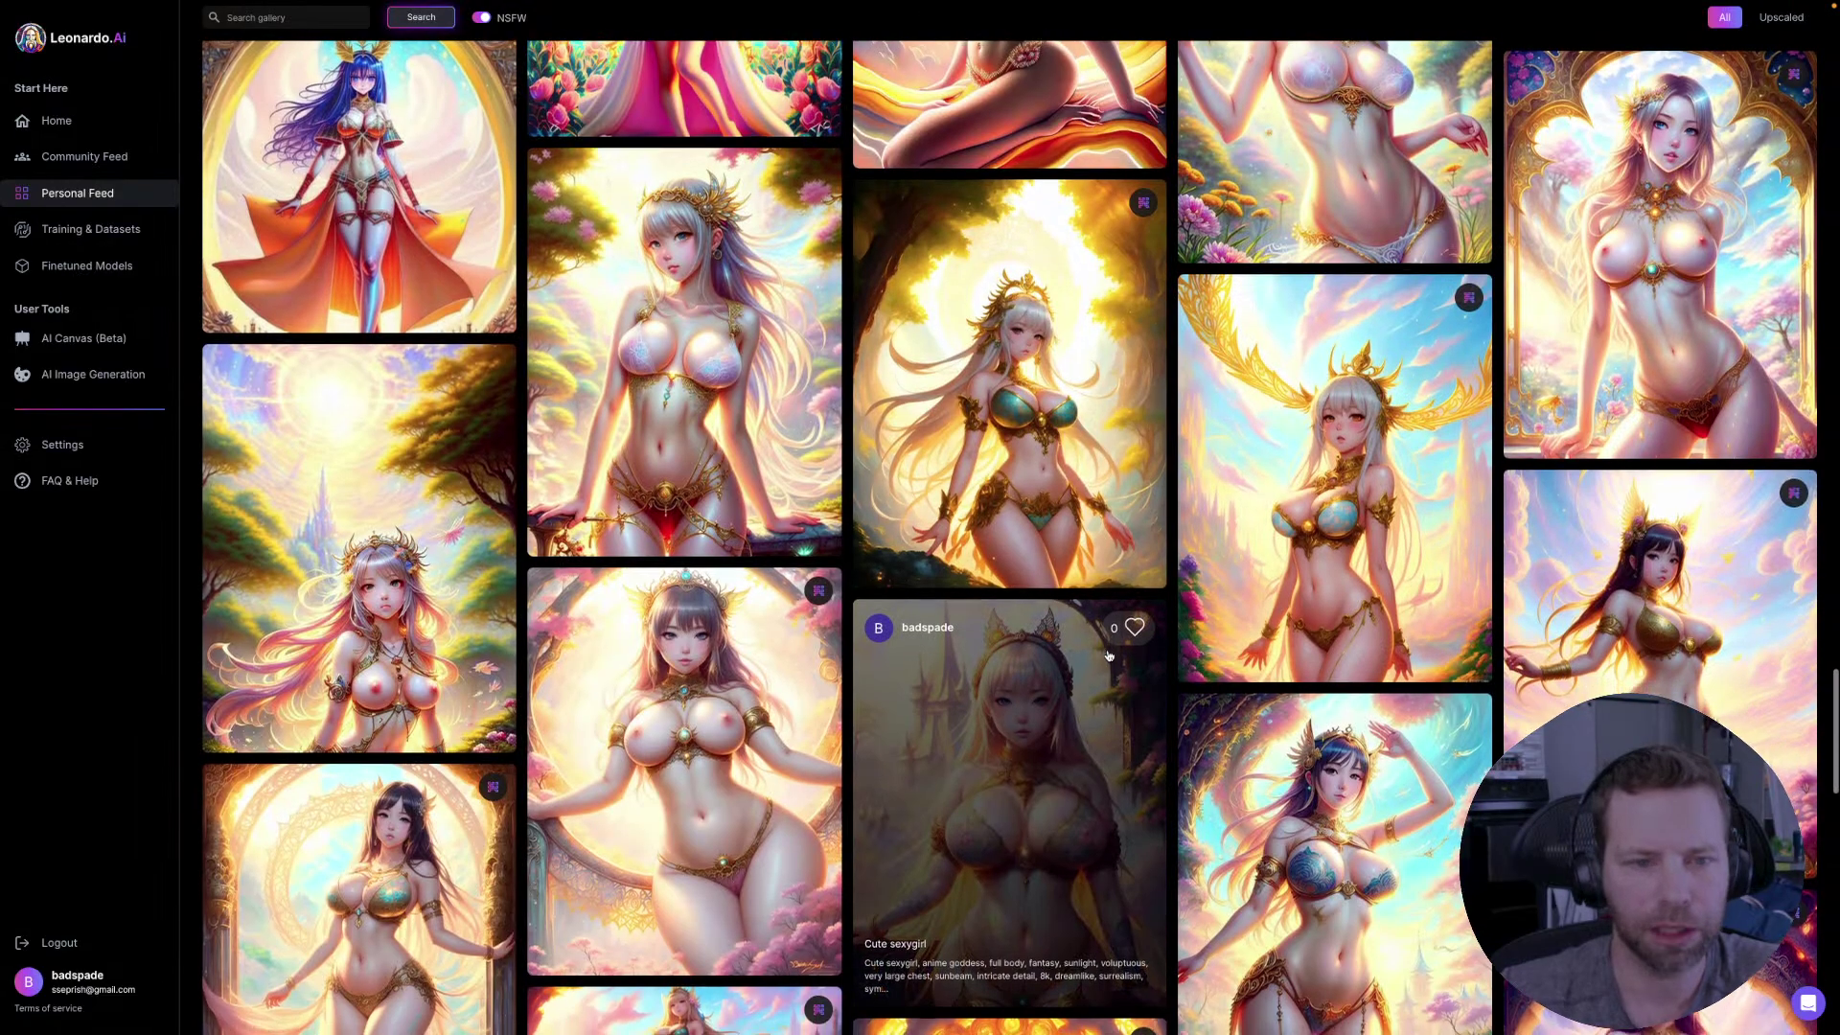
pyautogui.scroll(-2, 1108, 656)
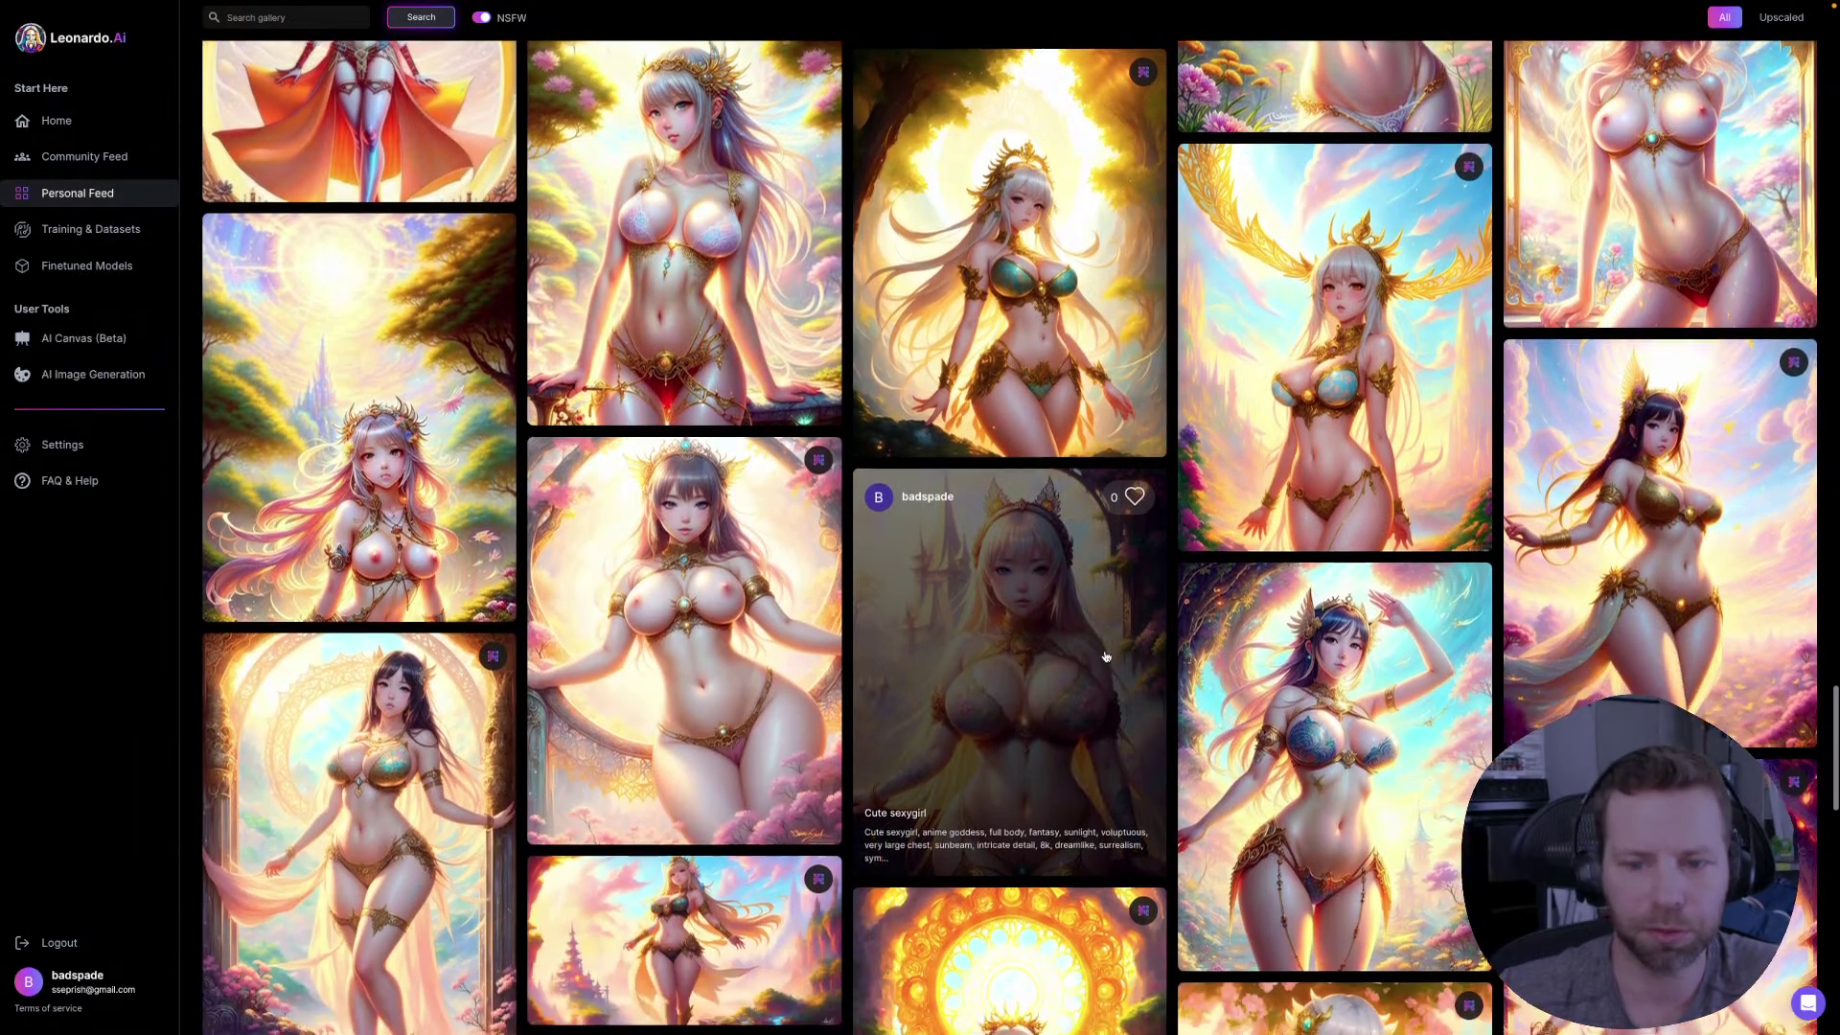
pyautogui.scroll(-3, 1303, 680)
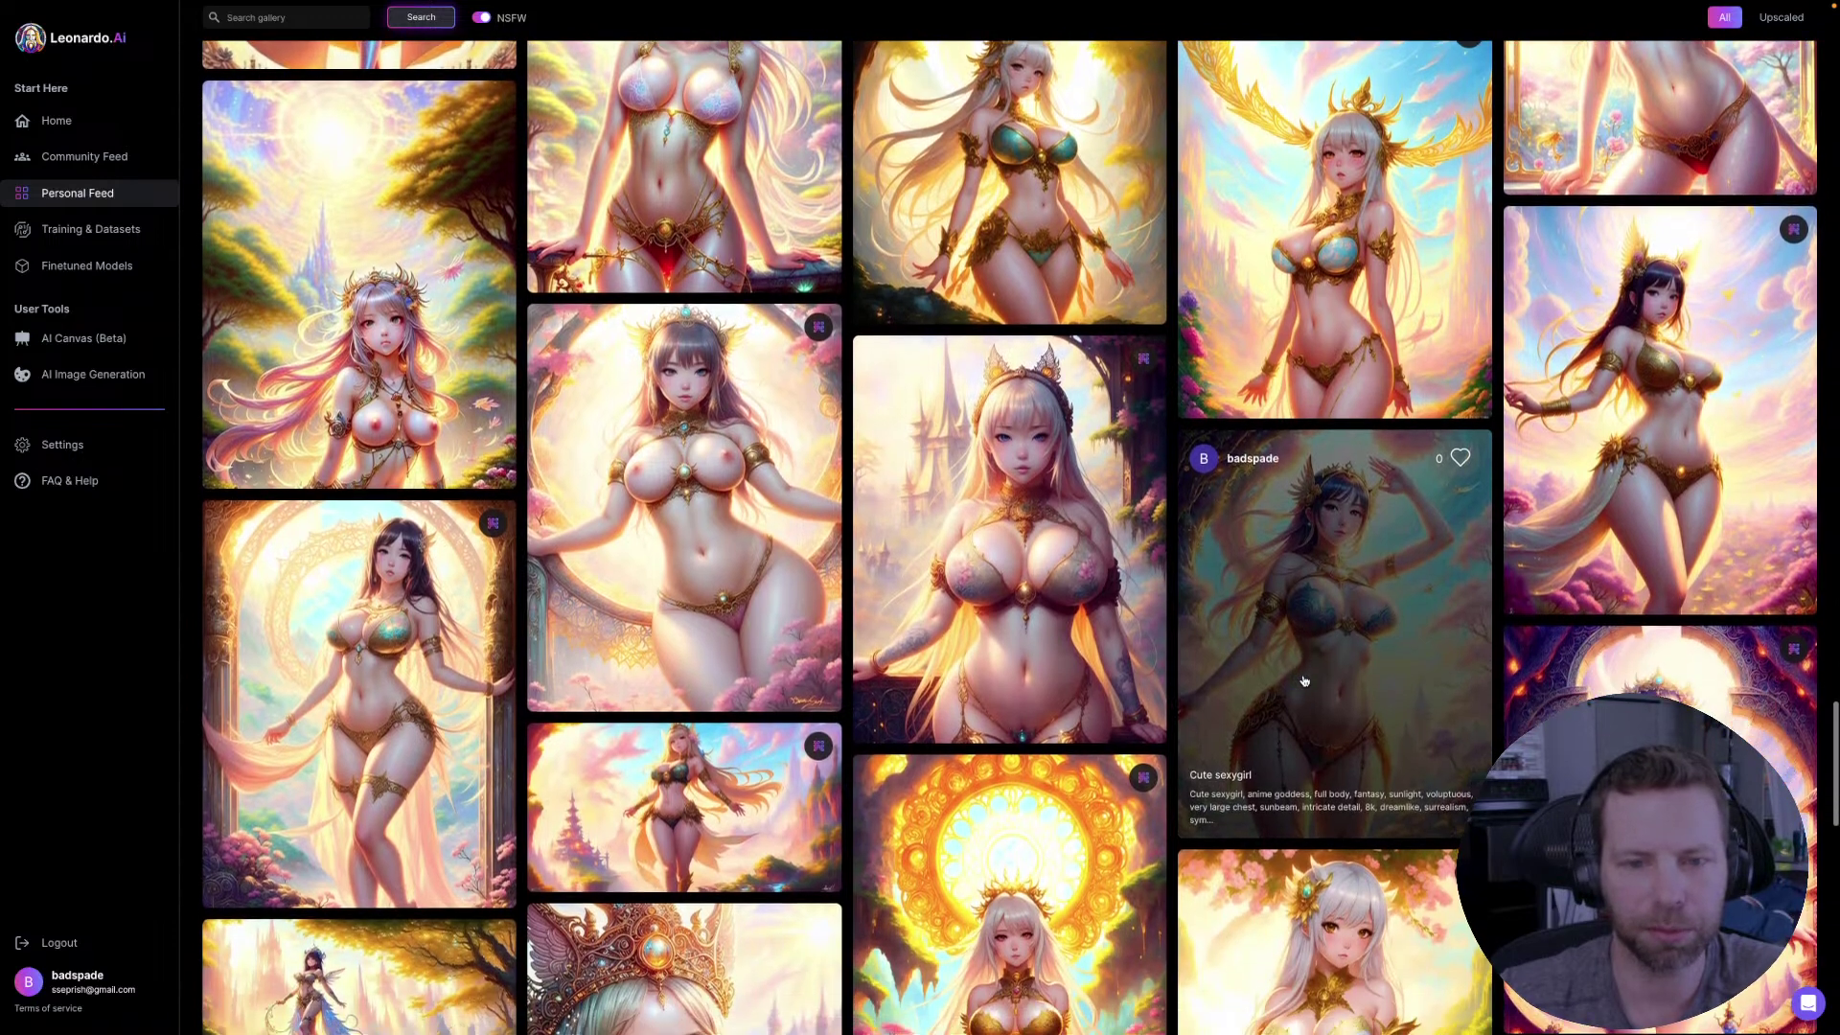
pyautogui.scroll(-5, 1080, 607)
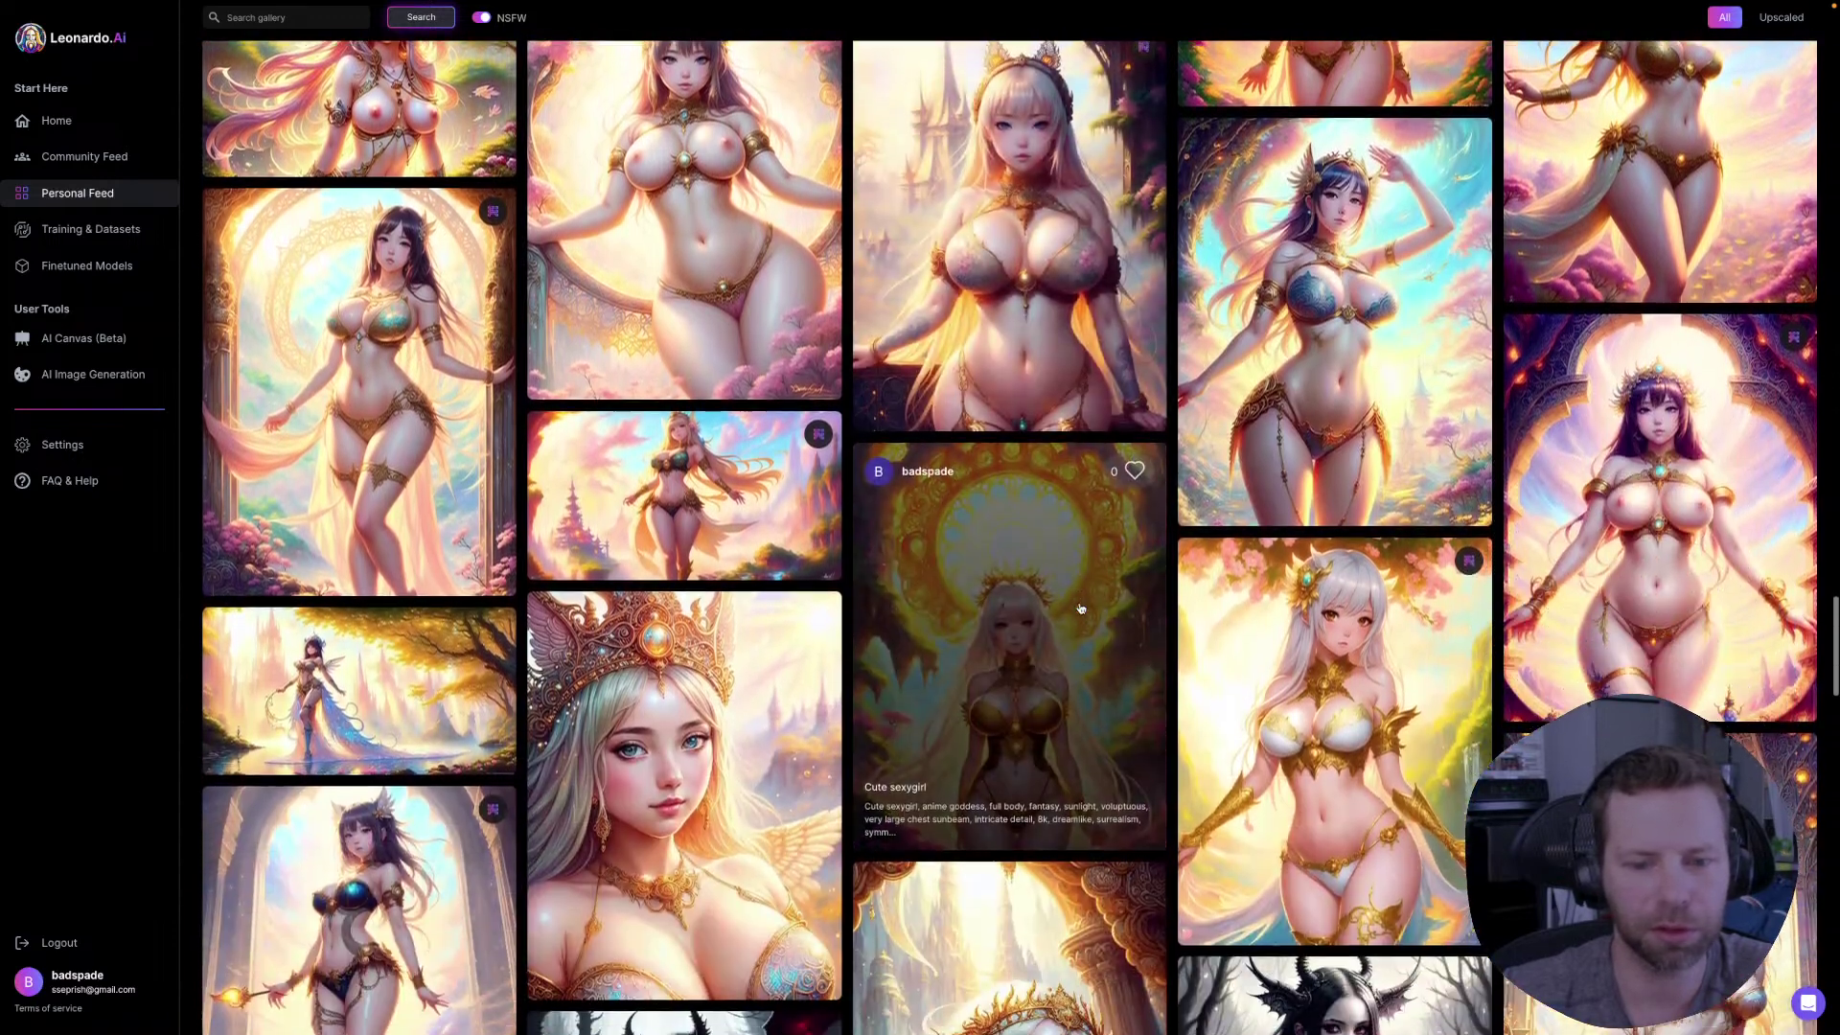
pyautogui.scroll(-3, 1075, 615)
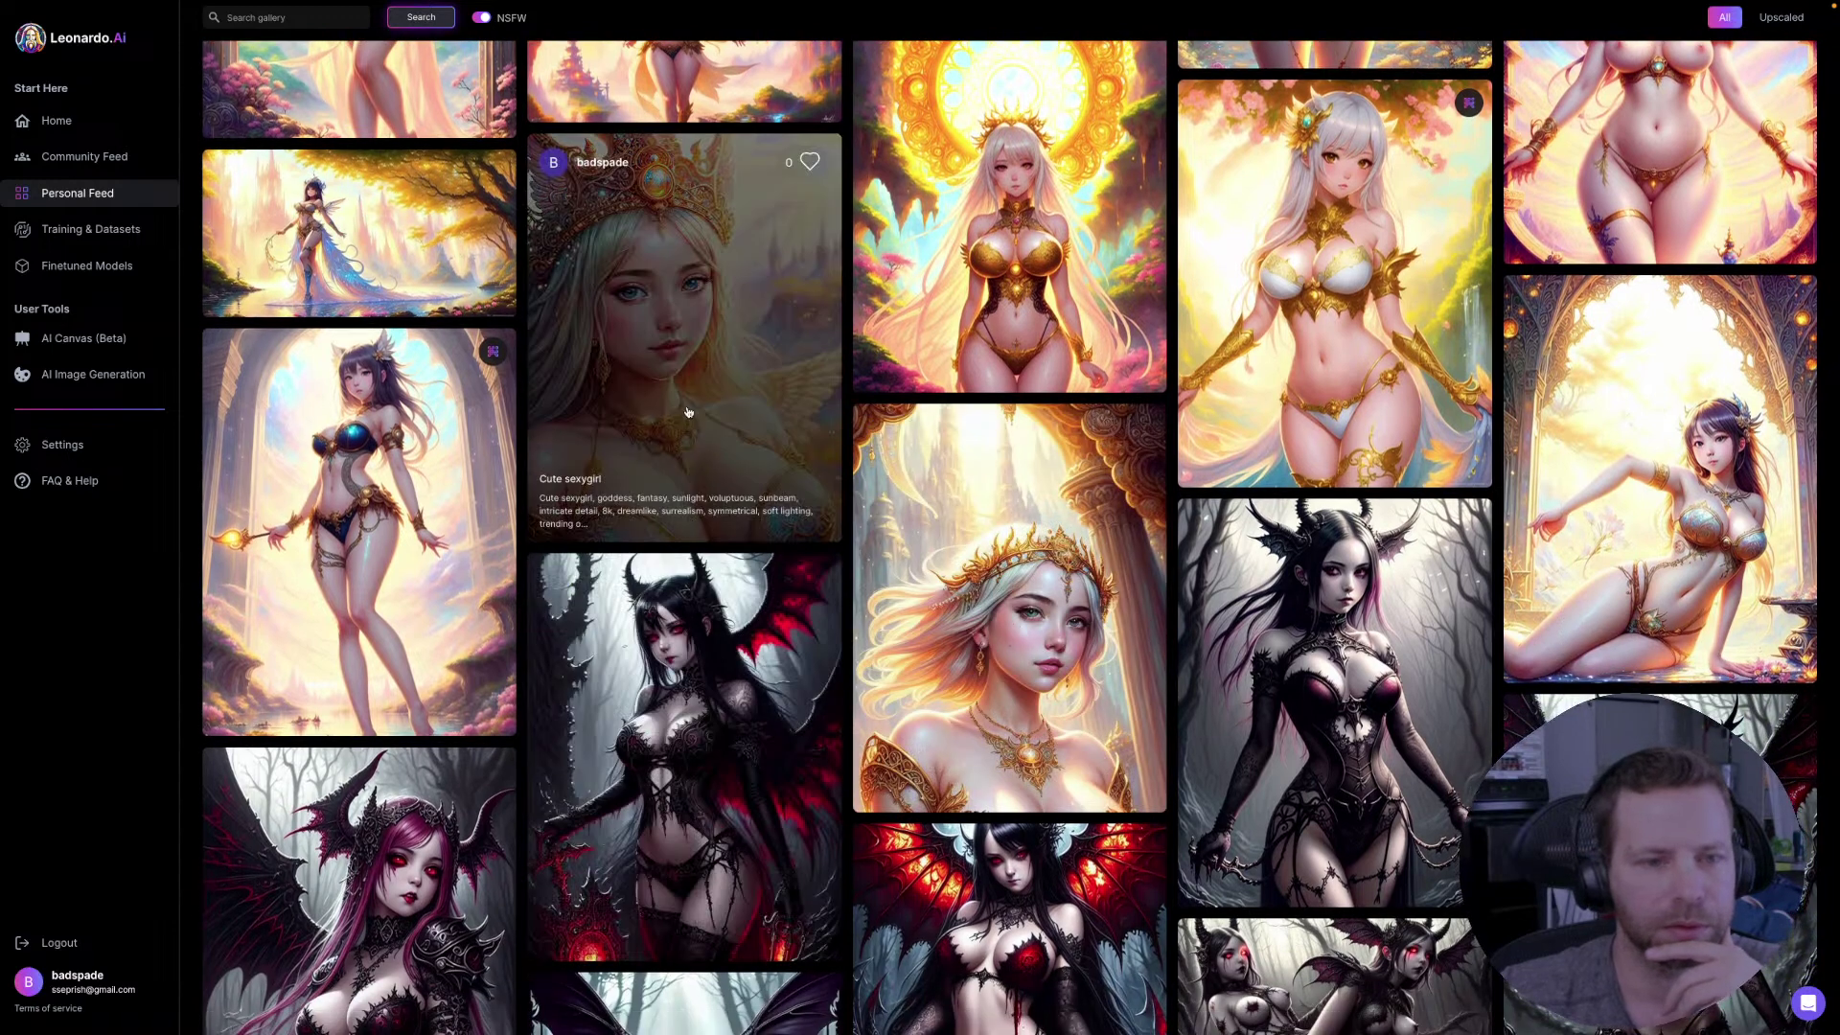
pyautogui.click(687, 412)
pyautogui.click(786, 393)
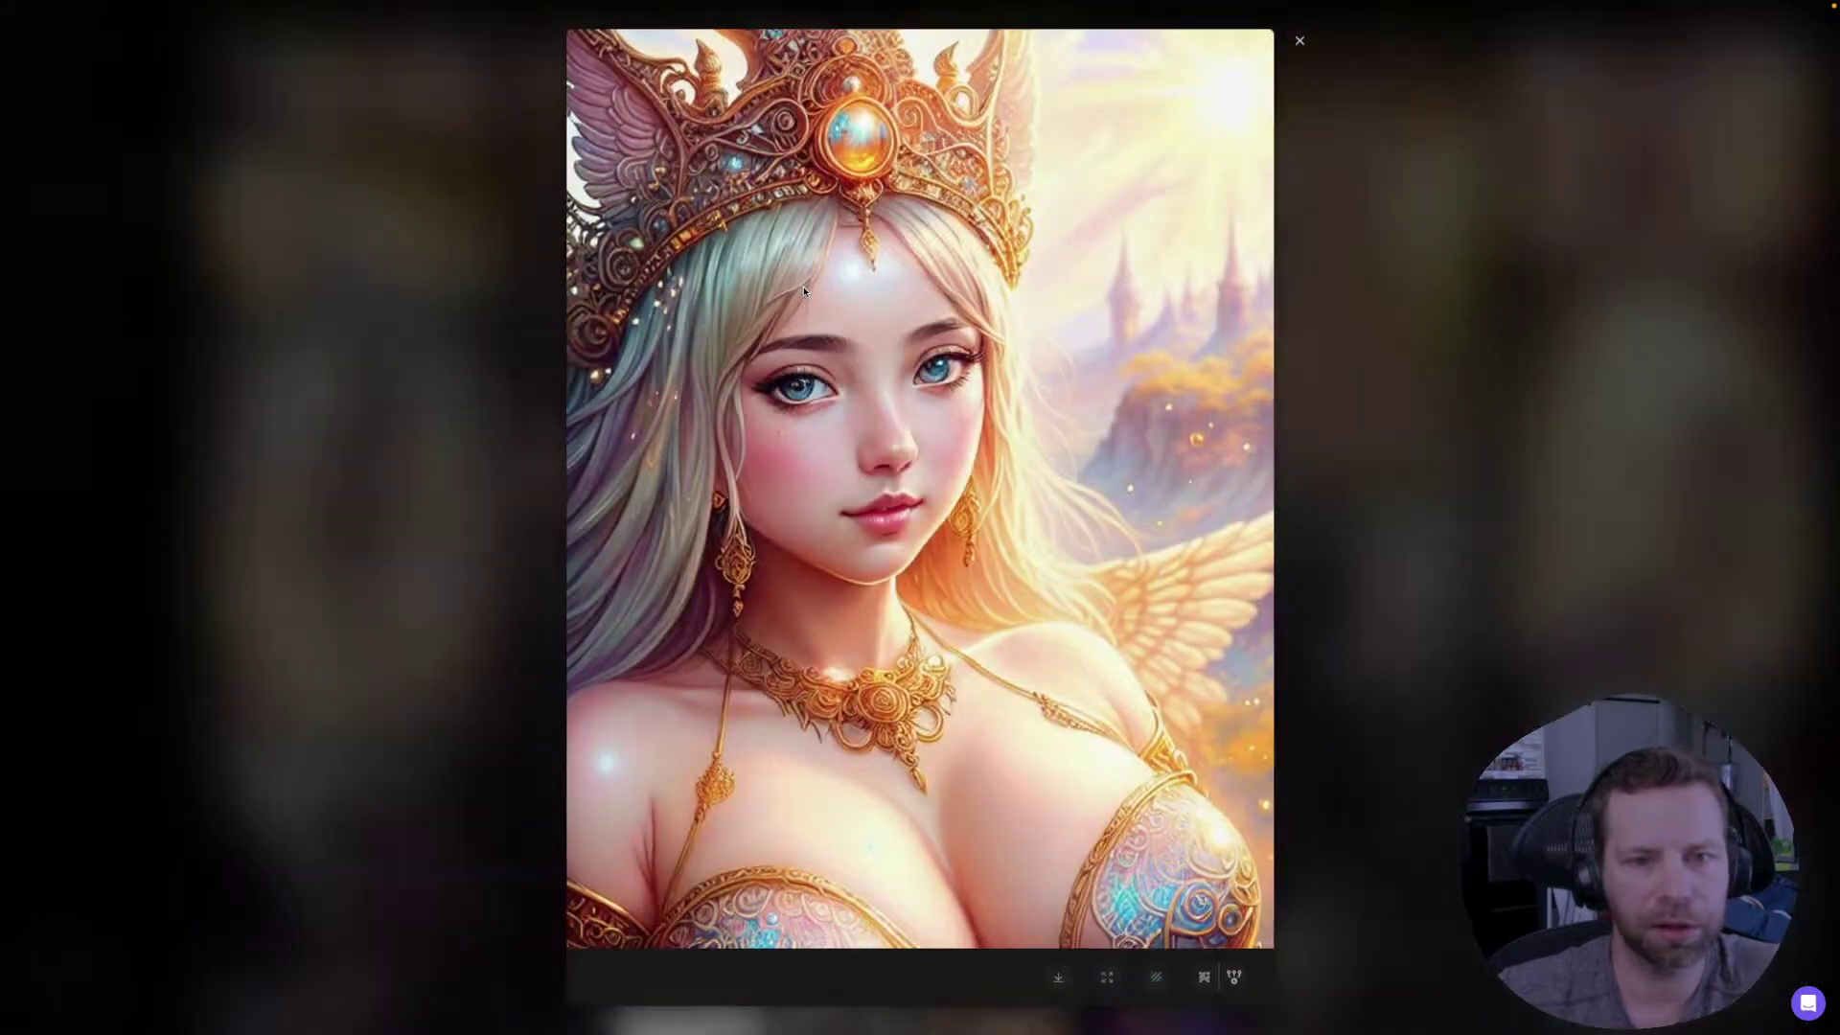
pyautogui.click(1449, 543)
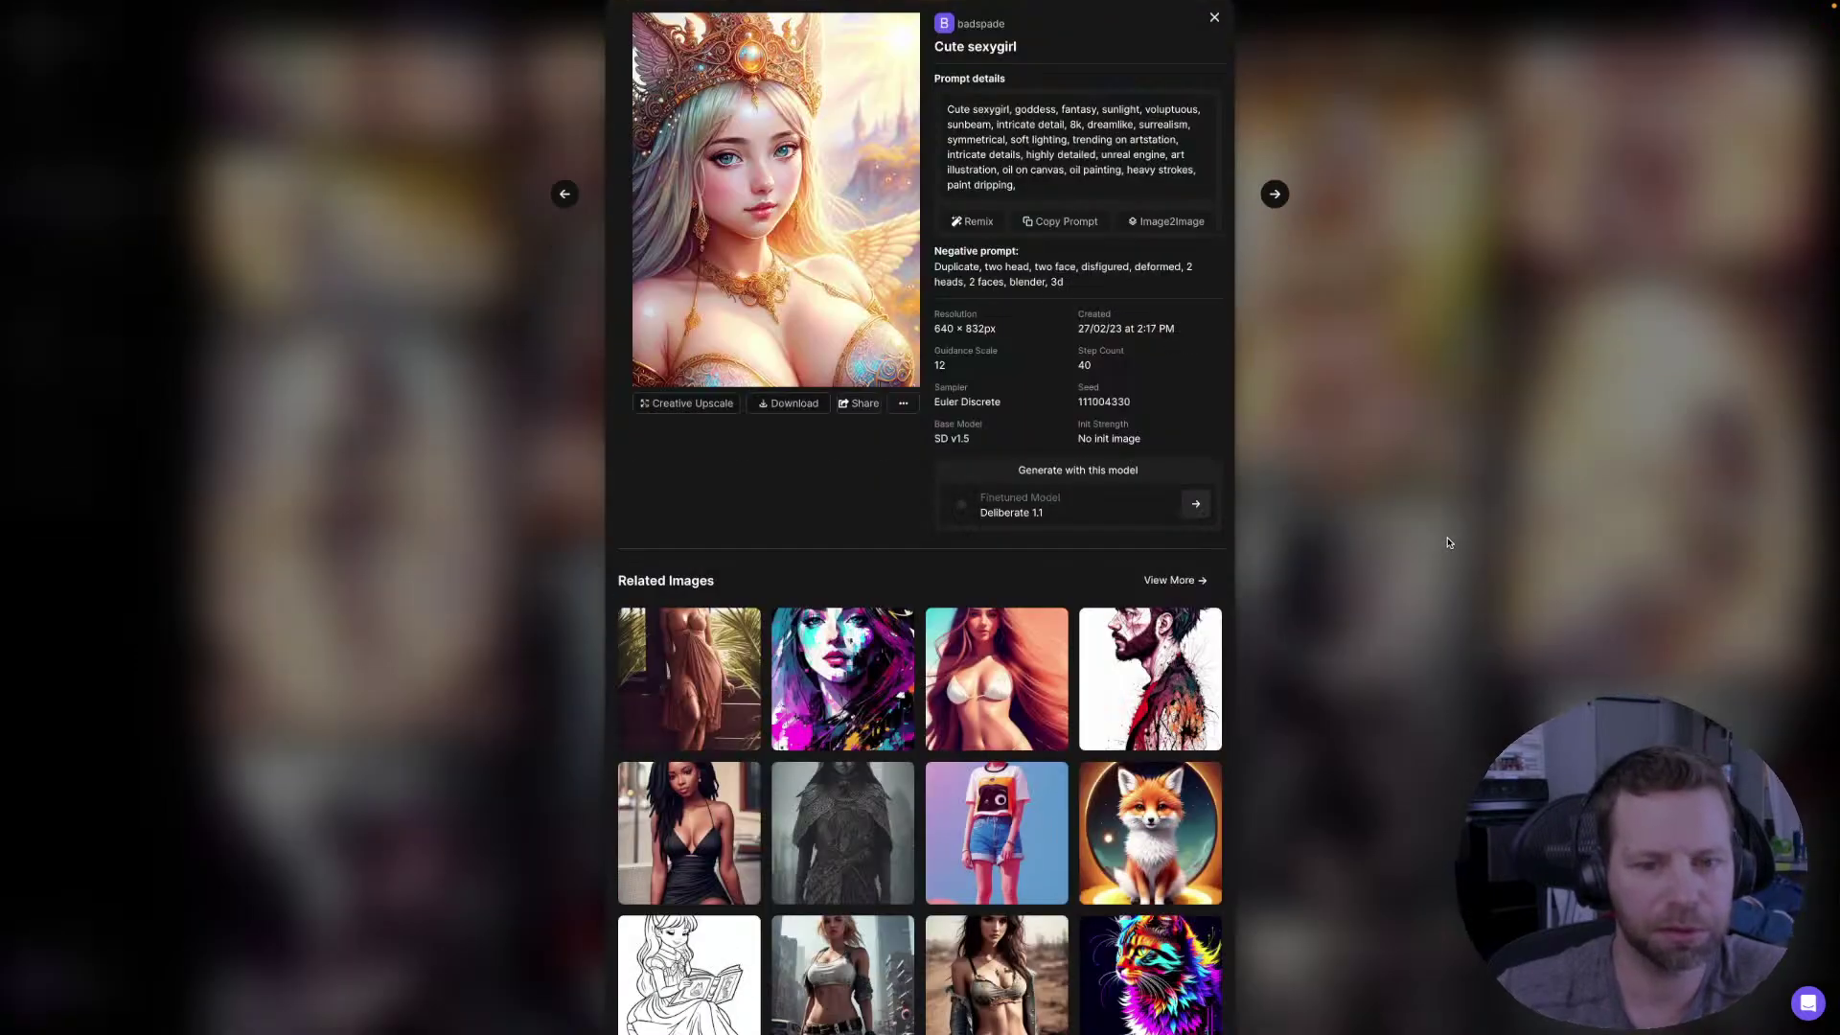
pyautogui.click(1449, 542)
# - Examine the prompts and enlarged version of the blue-and-purple-haired anime cyberpunk woman against the swirling background, then close it
pyautogui.scroll(-5, 1086, 701)
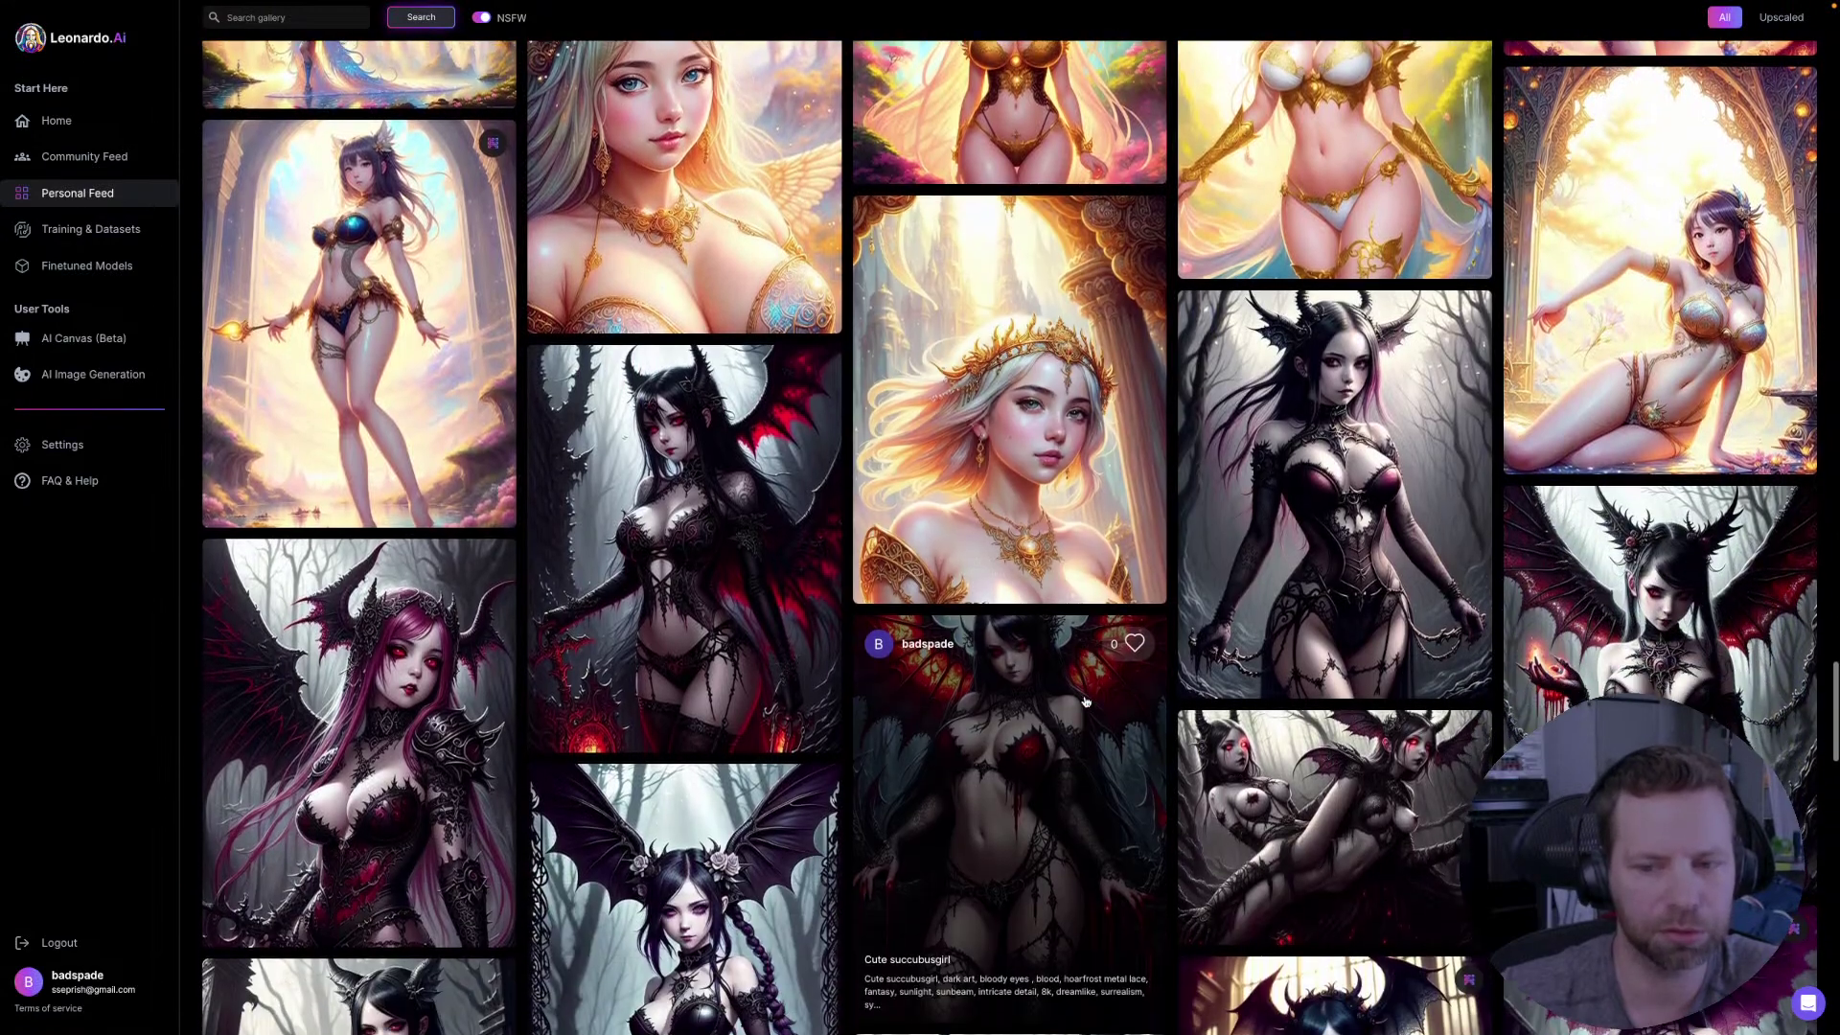
pyautogui.scroll(-2, 1085, 702)
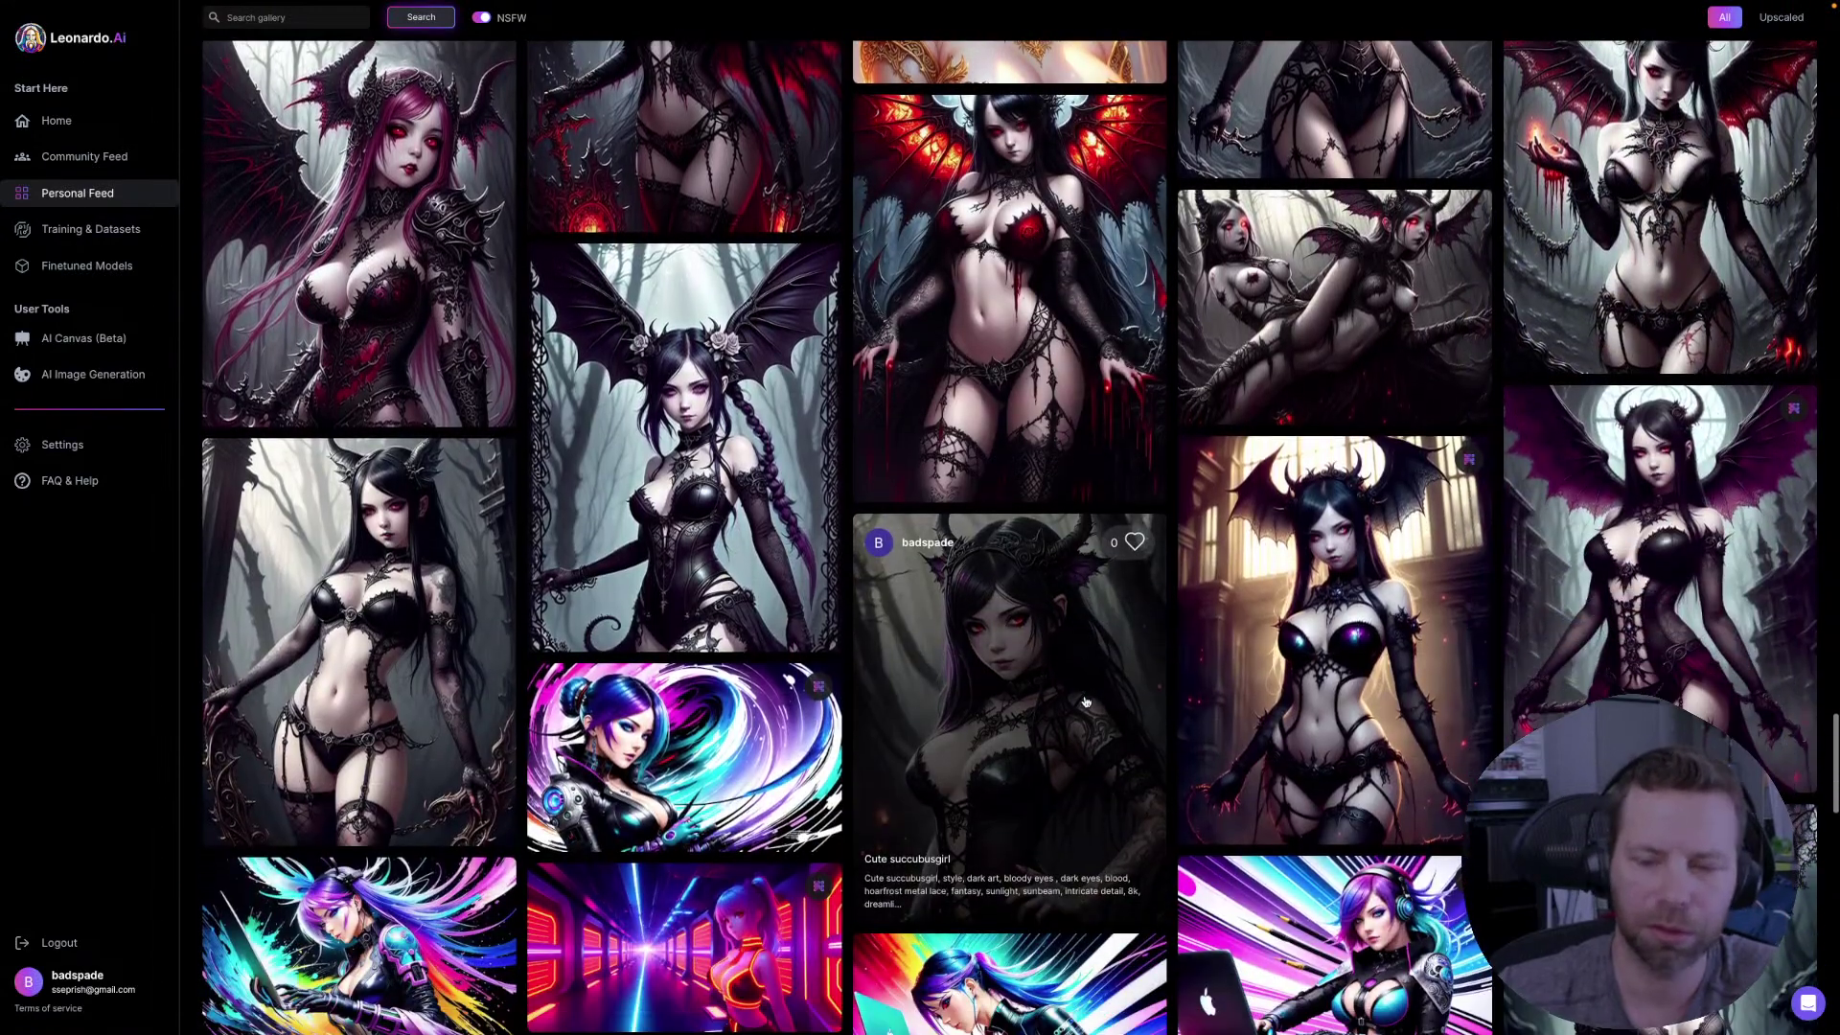
pyautogui.scroll(-2, 783, 607)
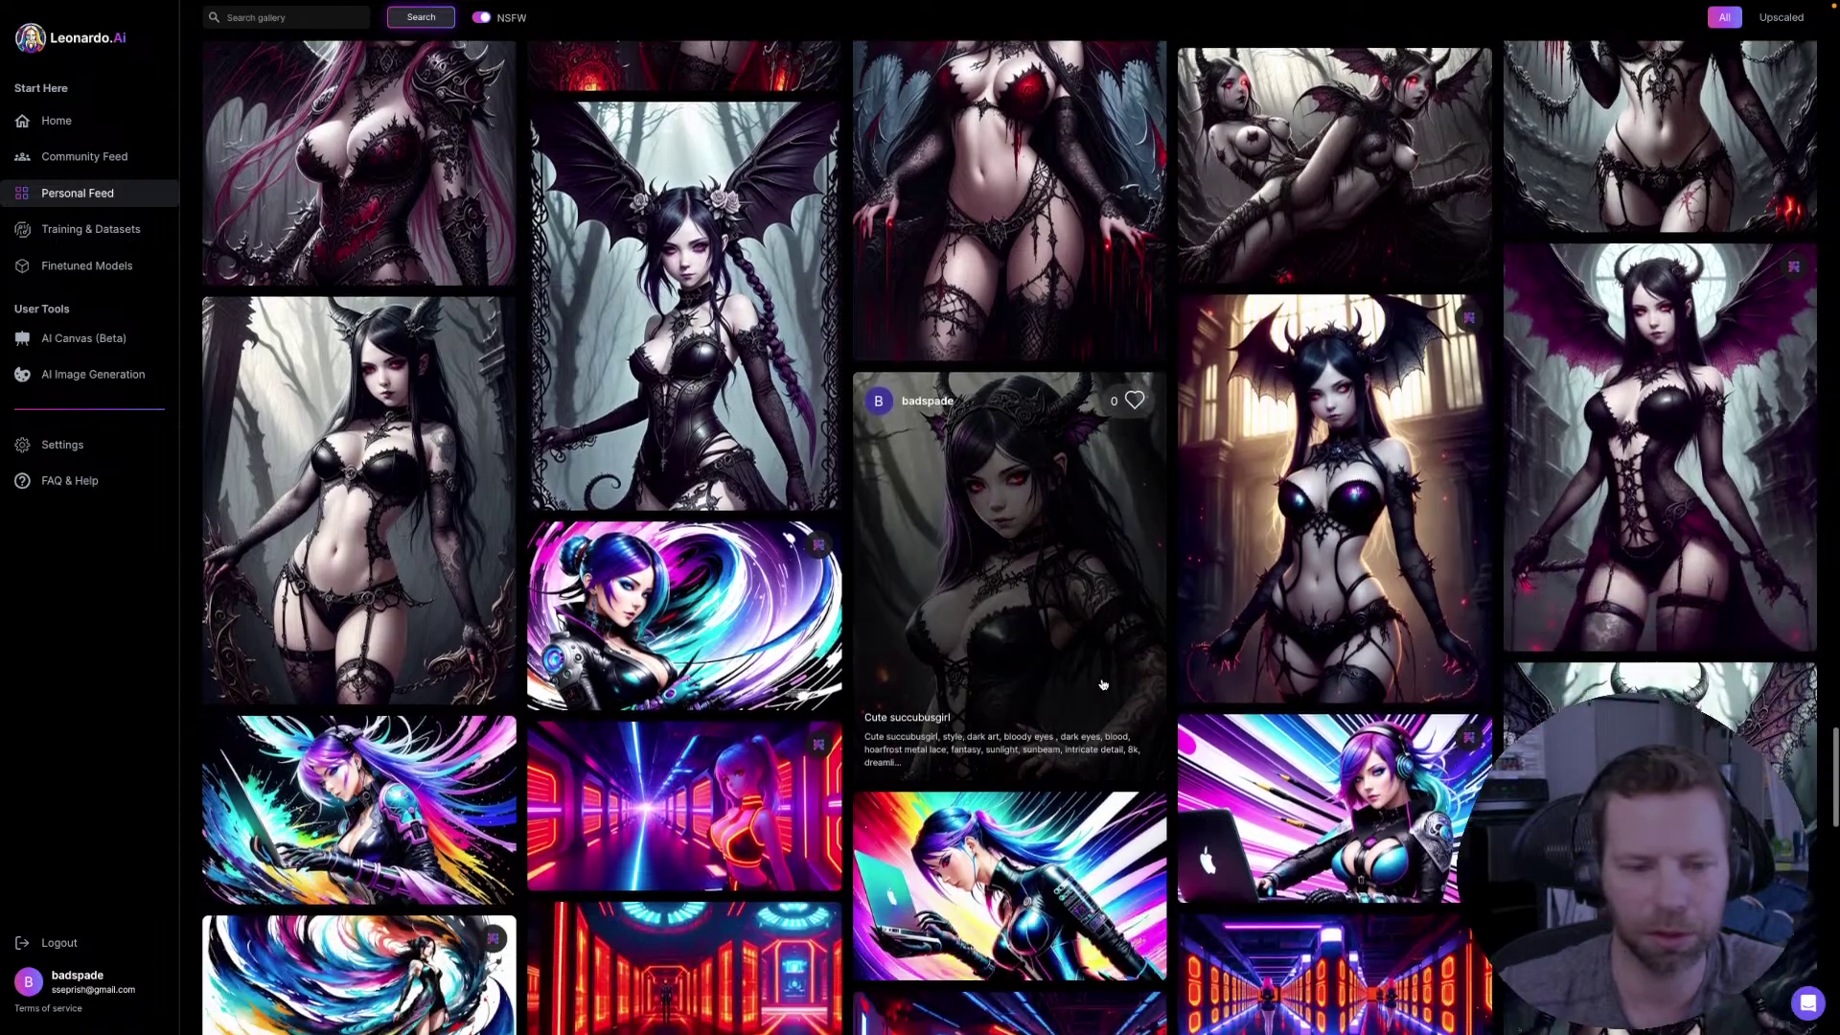
pyautogui.click(755, 596)
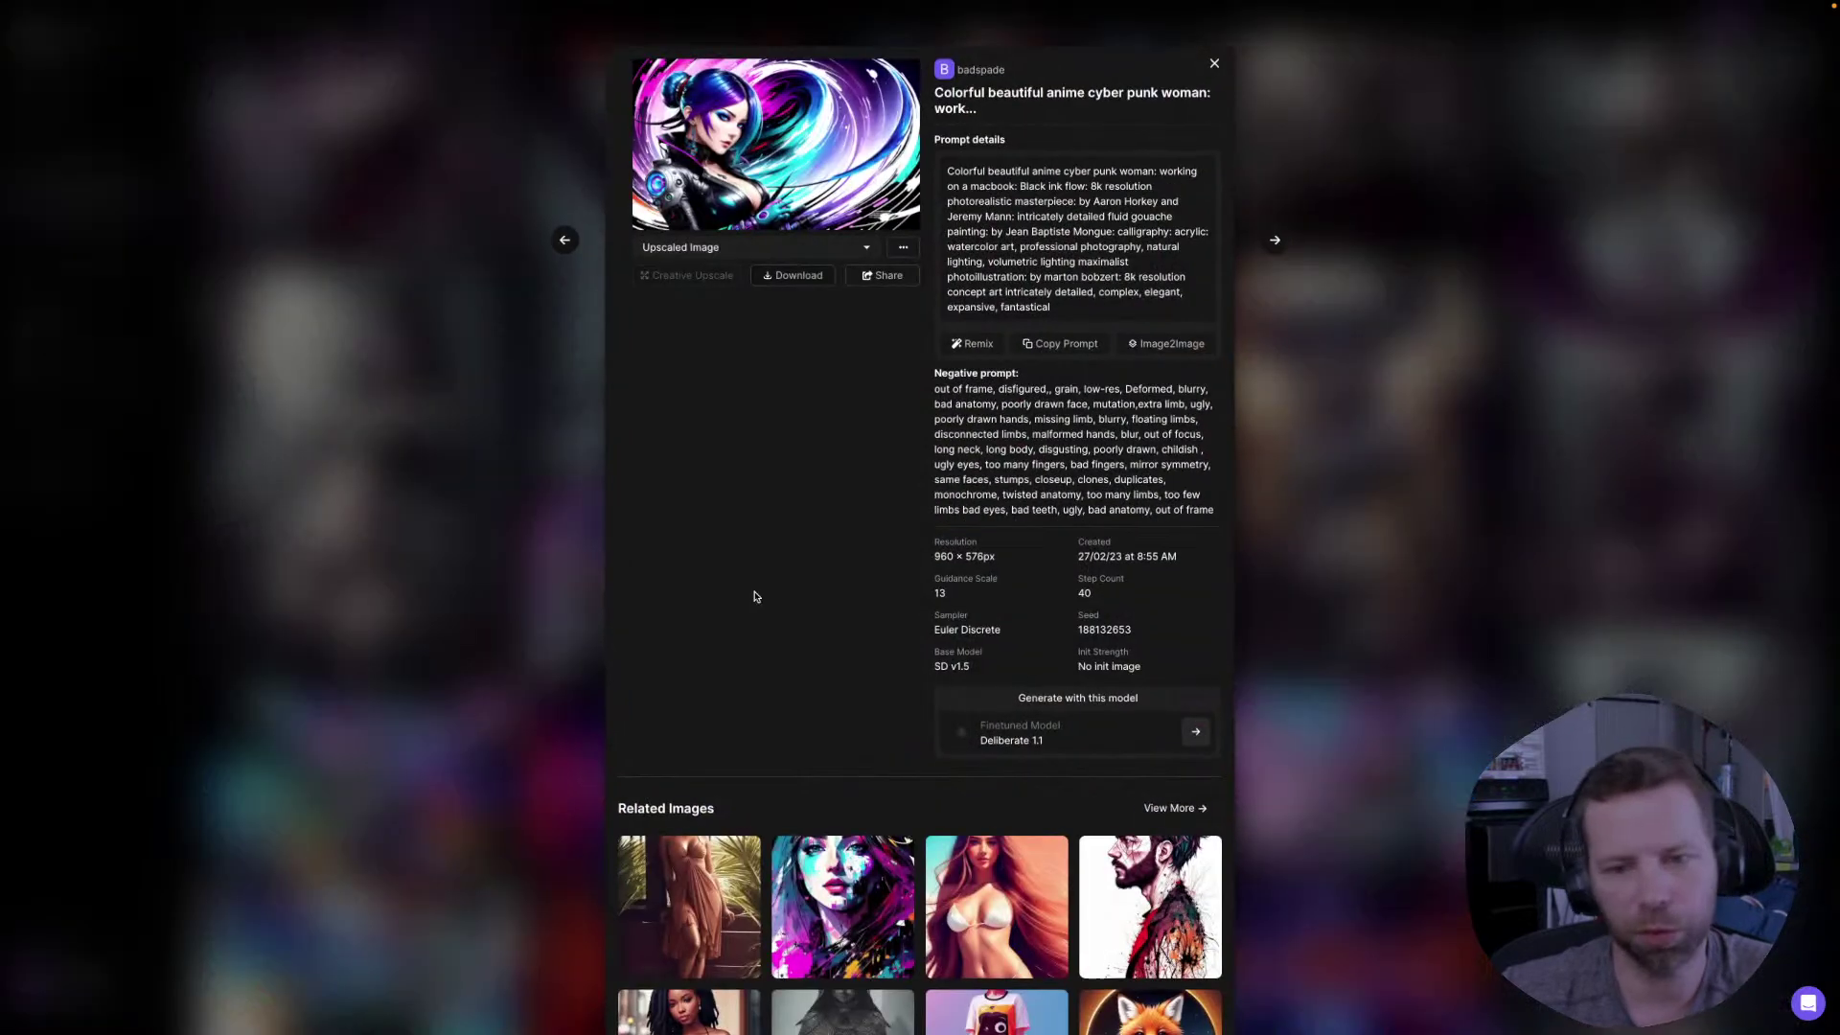
pyautogui.click(756, 156)
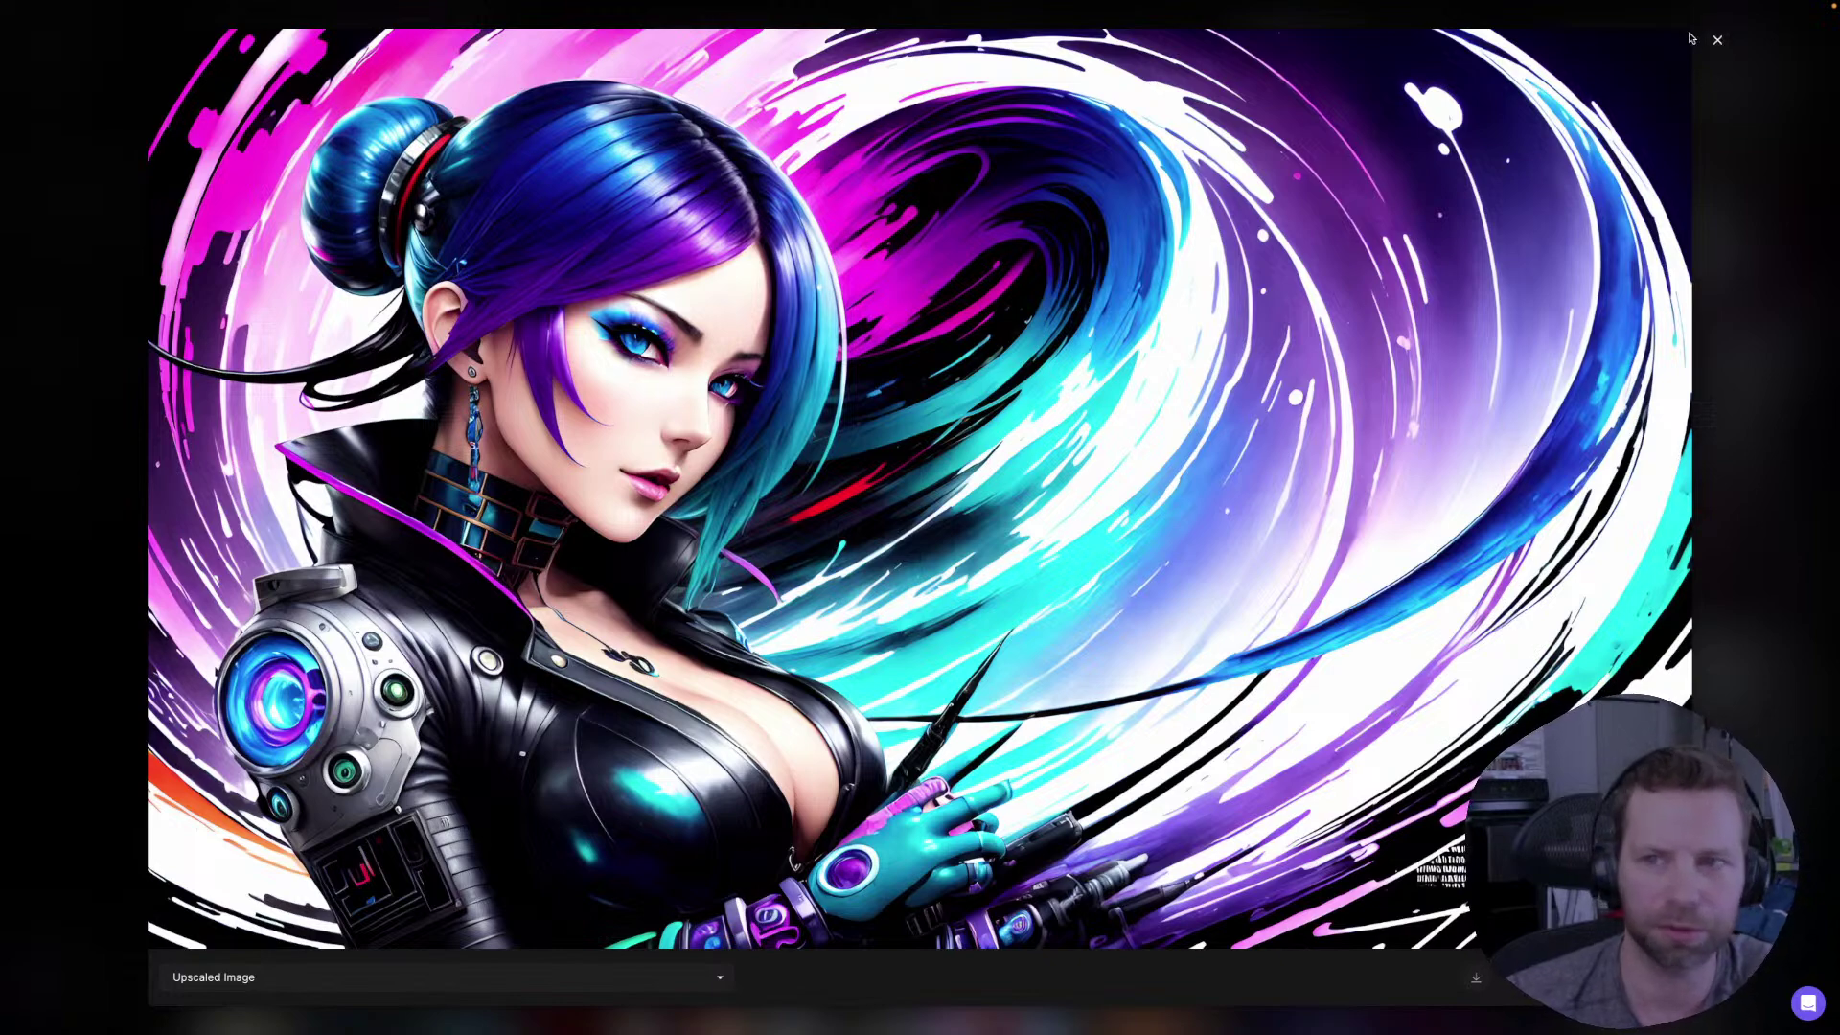
pyautogui.click(1718, 42)
pyautogui.press('Escape')
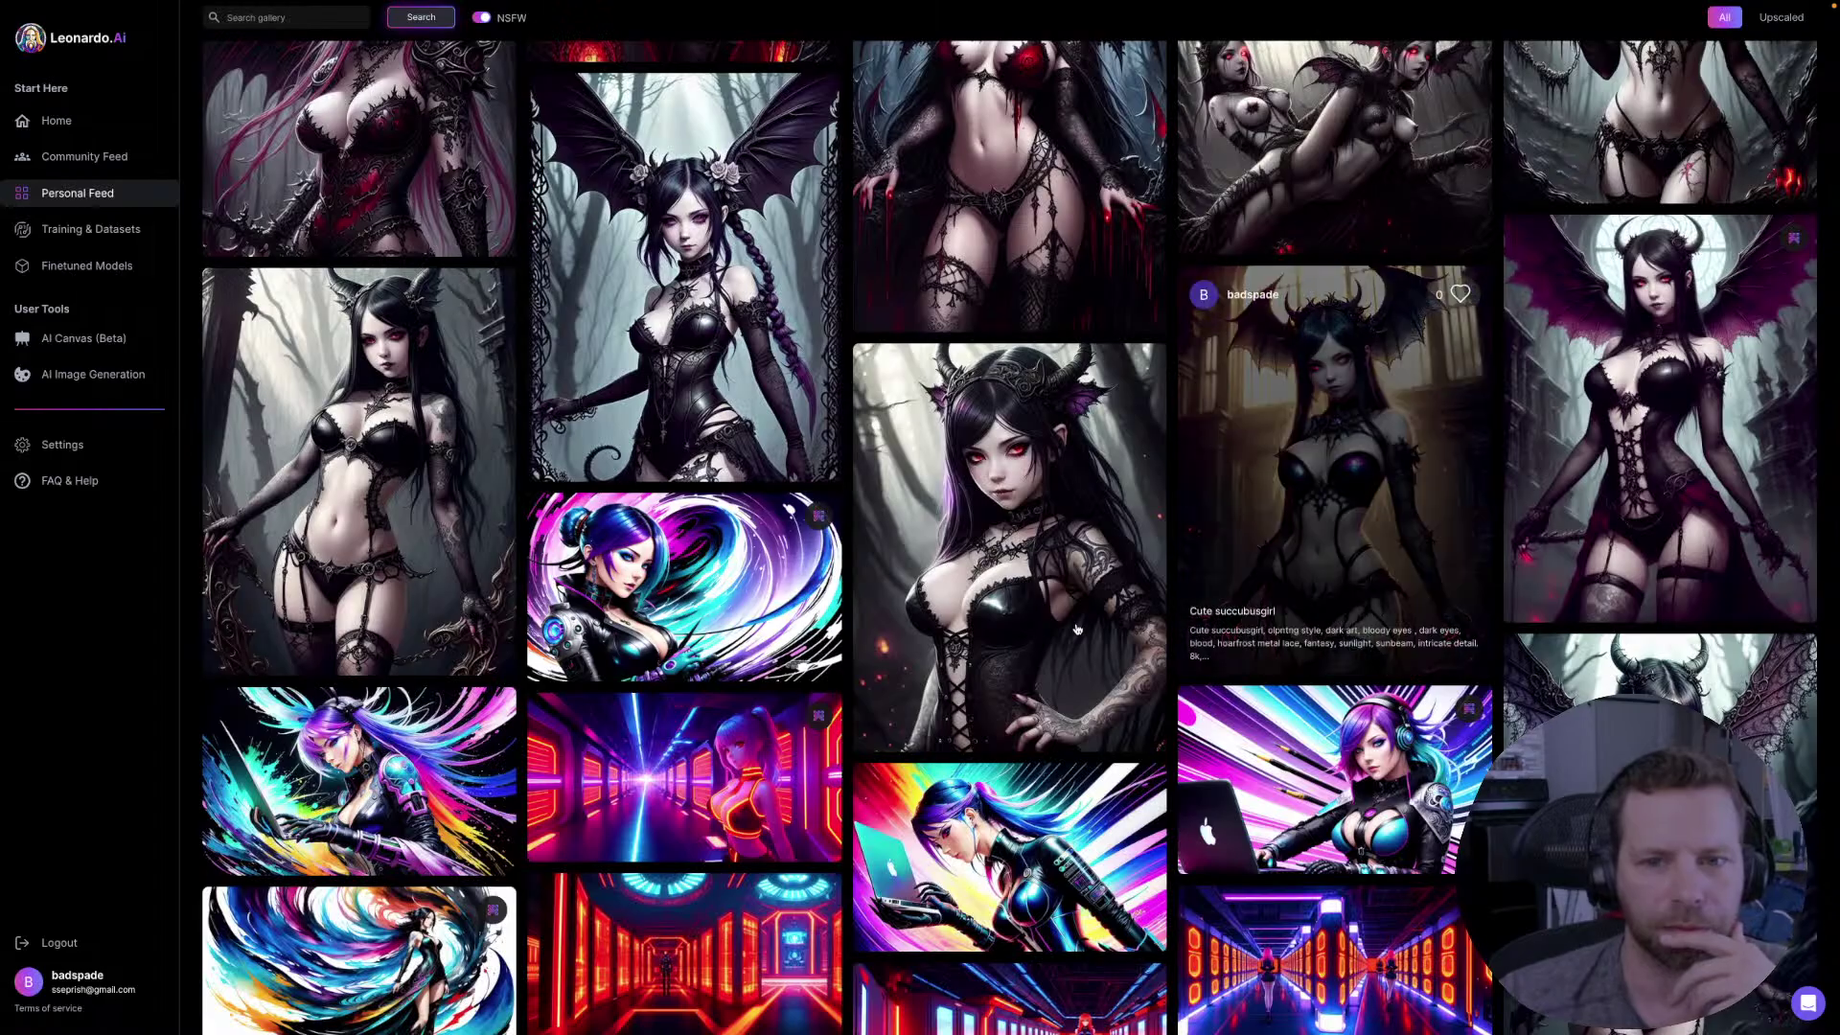
# - Browse the neon corridor and cyberpunk generations, then go back up to the dark gothic fantasy artwork
pyautogui.scroll(-4, 897, 624)
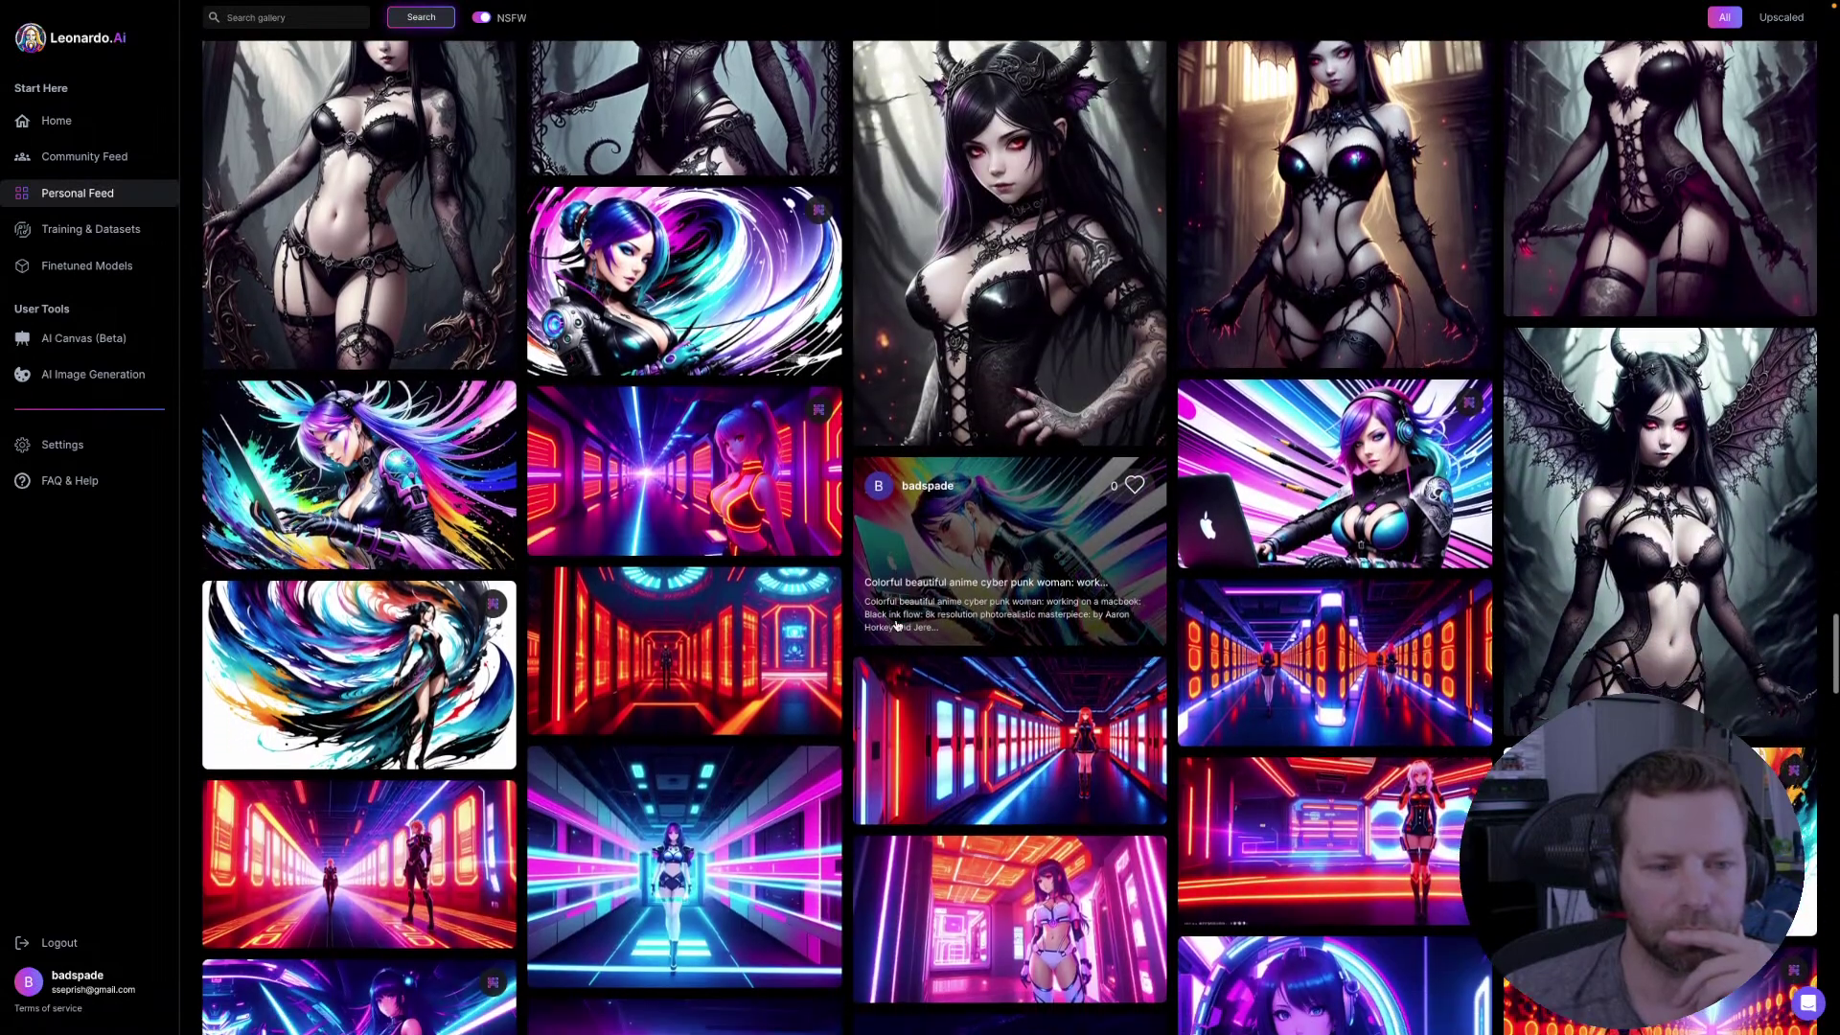
pyautogui.scroll(-1, 897, 625)
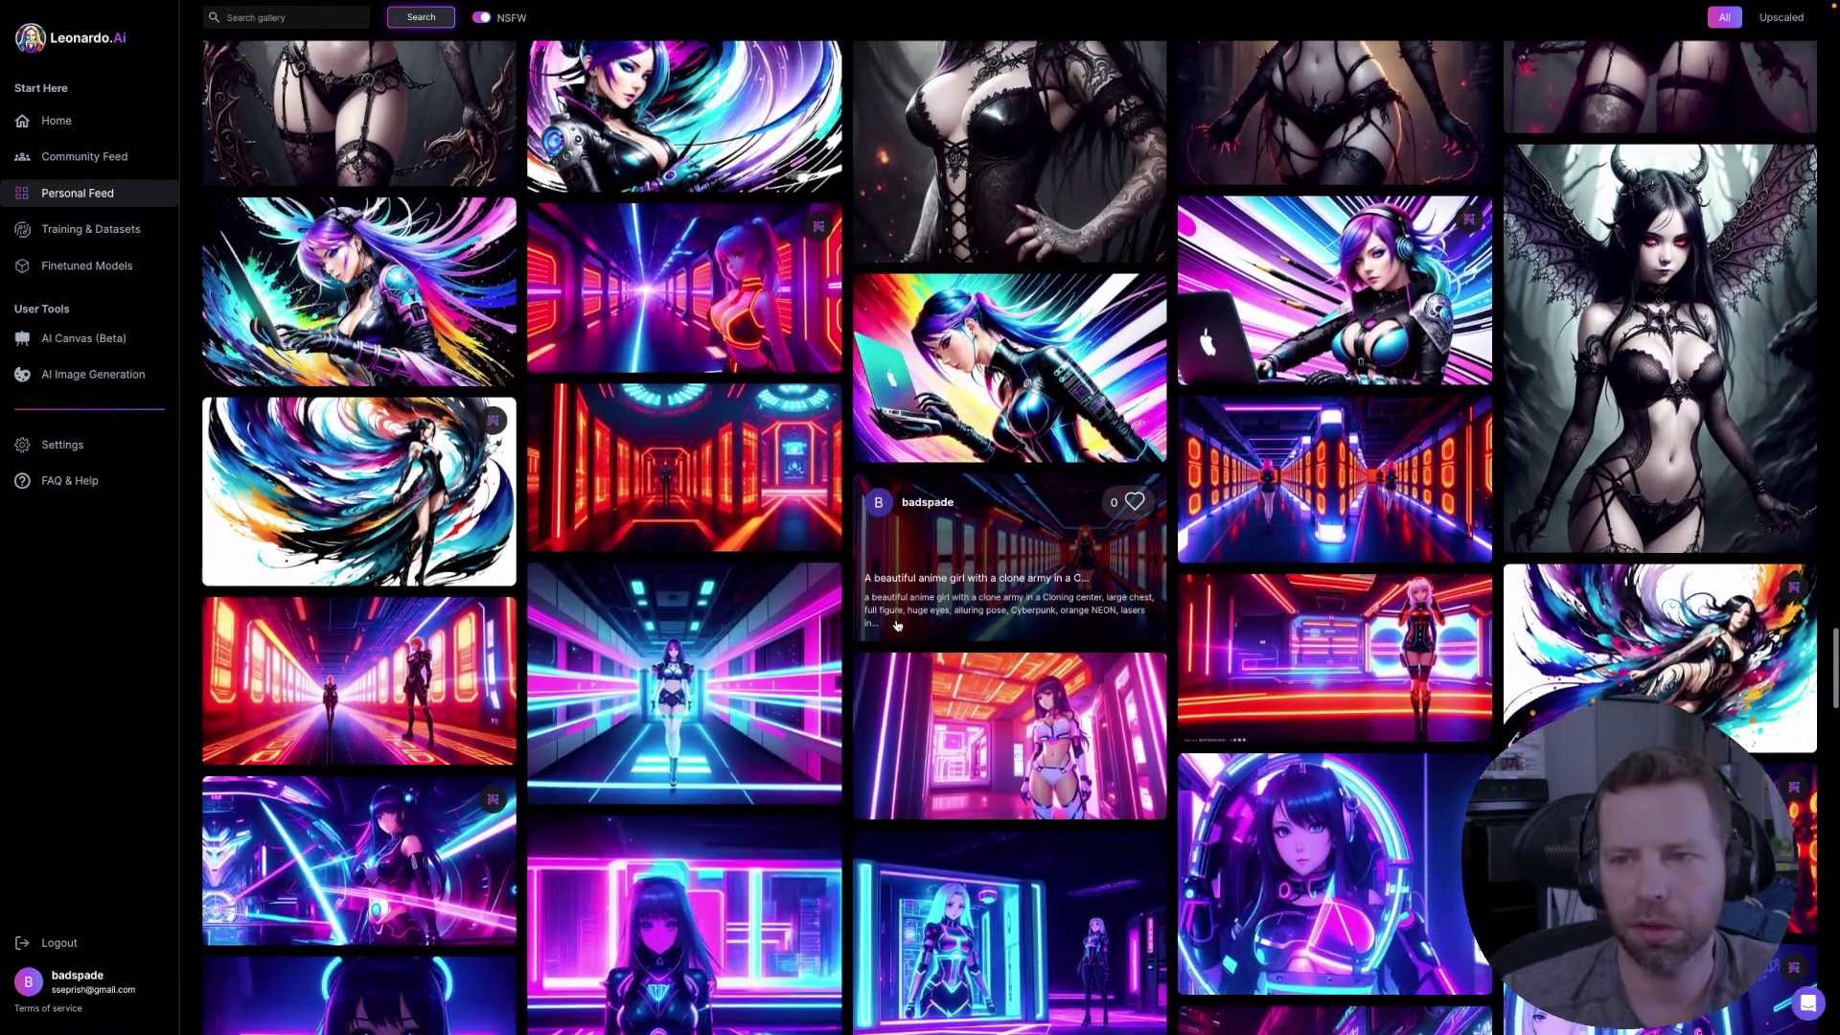
pyautogui.scroll(4, 897, 625)
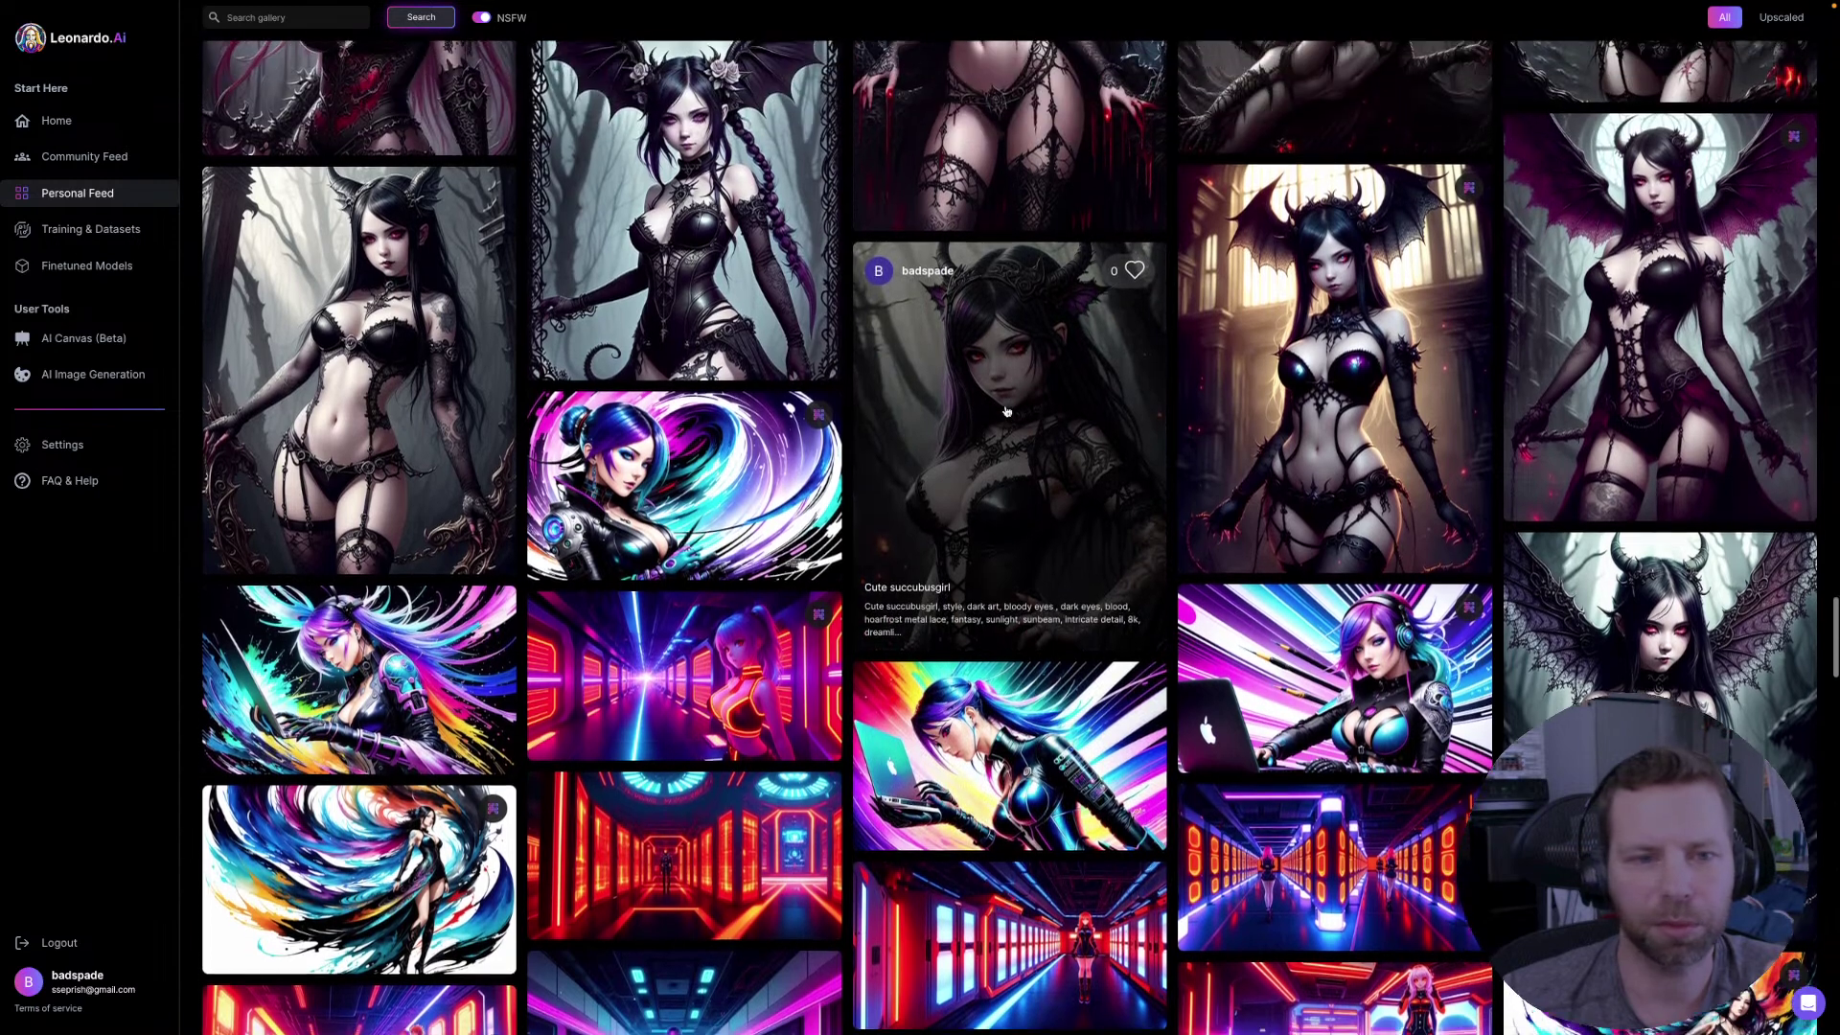
pyautogui.scroll(3, 1007, 448)
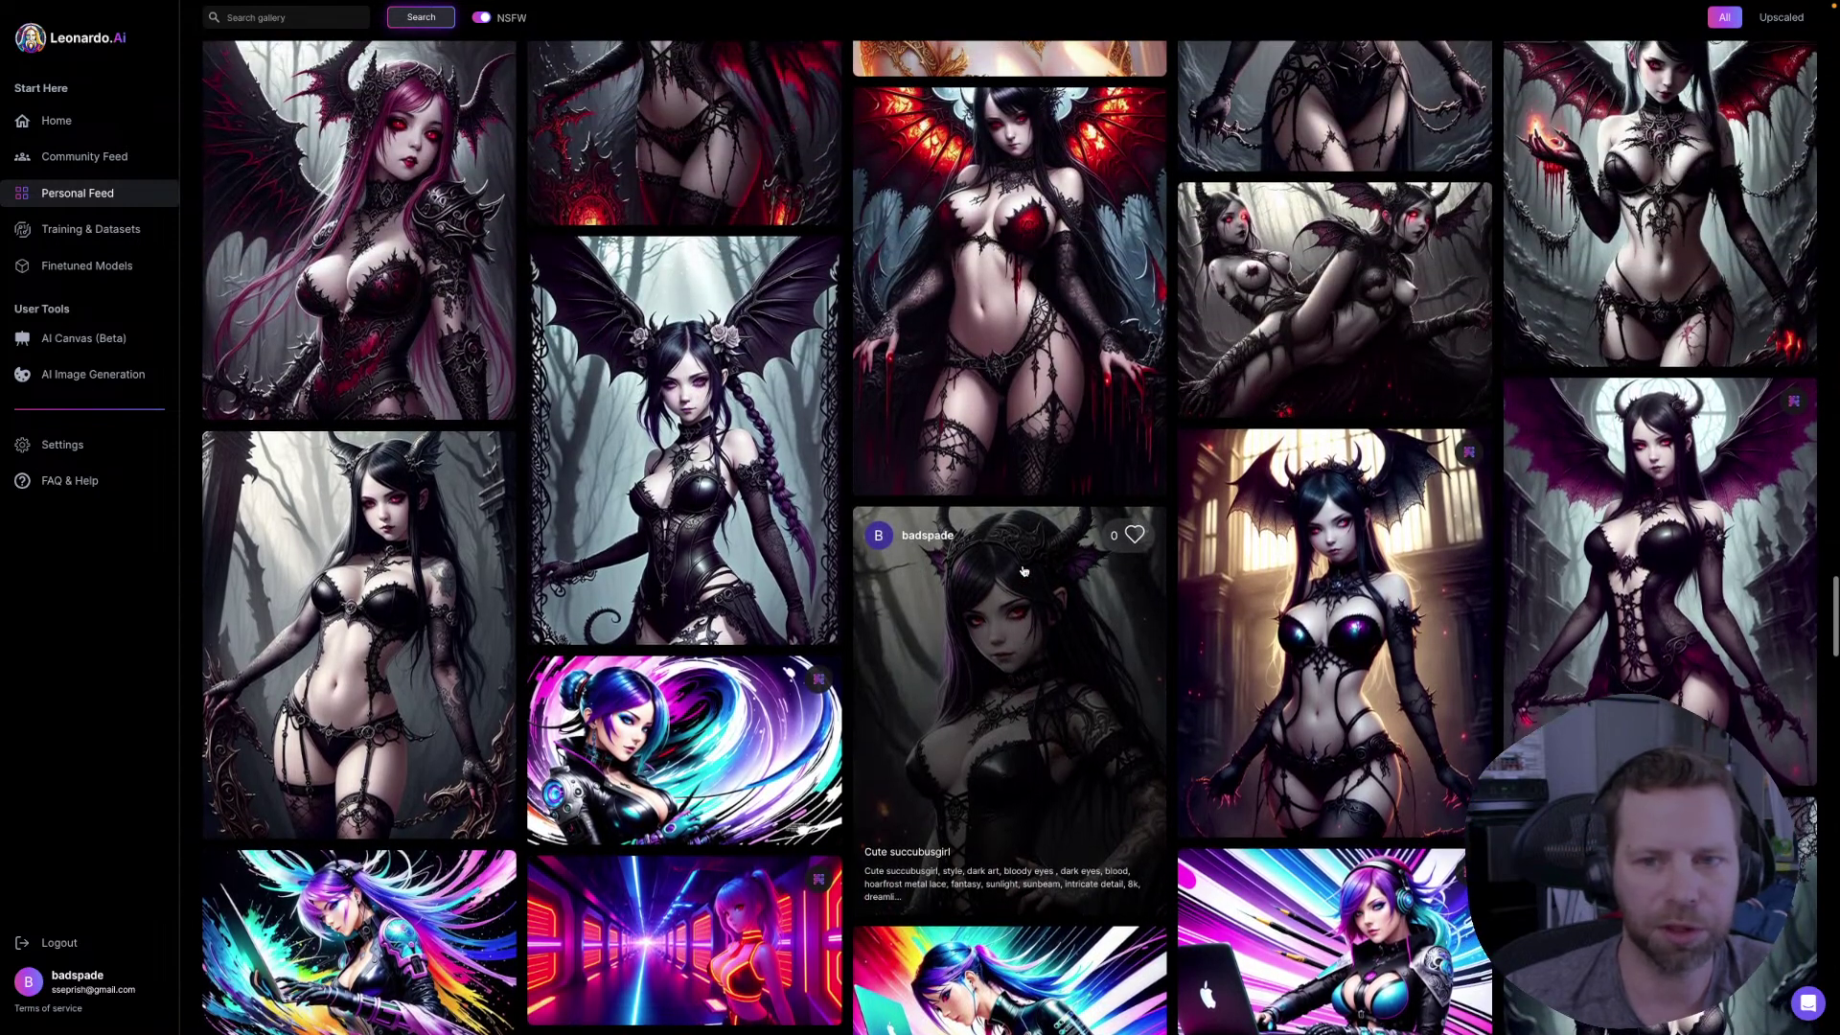
# - Examine the prompts and enlarged upscaled version of the purple-haired cyberpunk woman with headphones working on a MacBook, then close it
pyautogui.scroll(-2, 1023, 570)
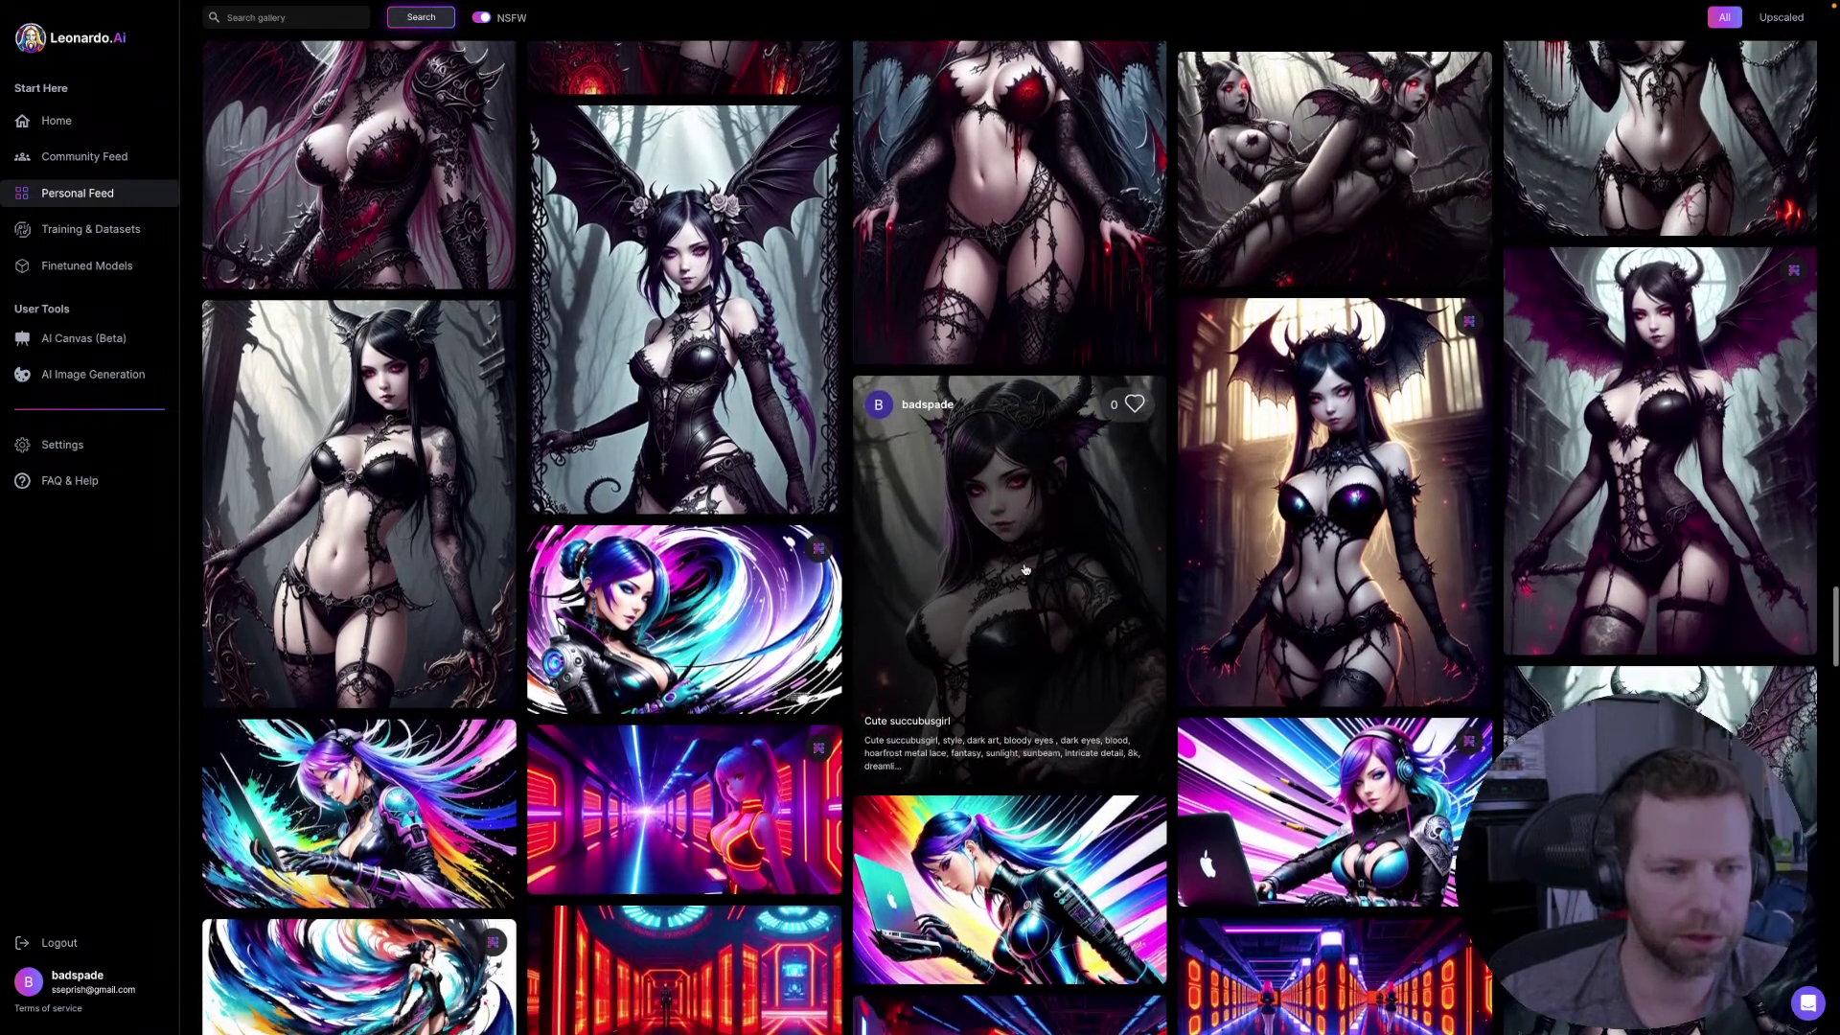
pyautogui.scroll(-5, 1023, 570)
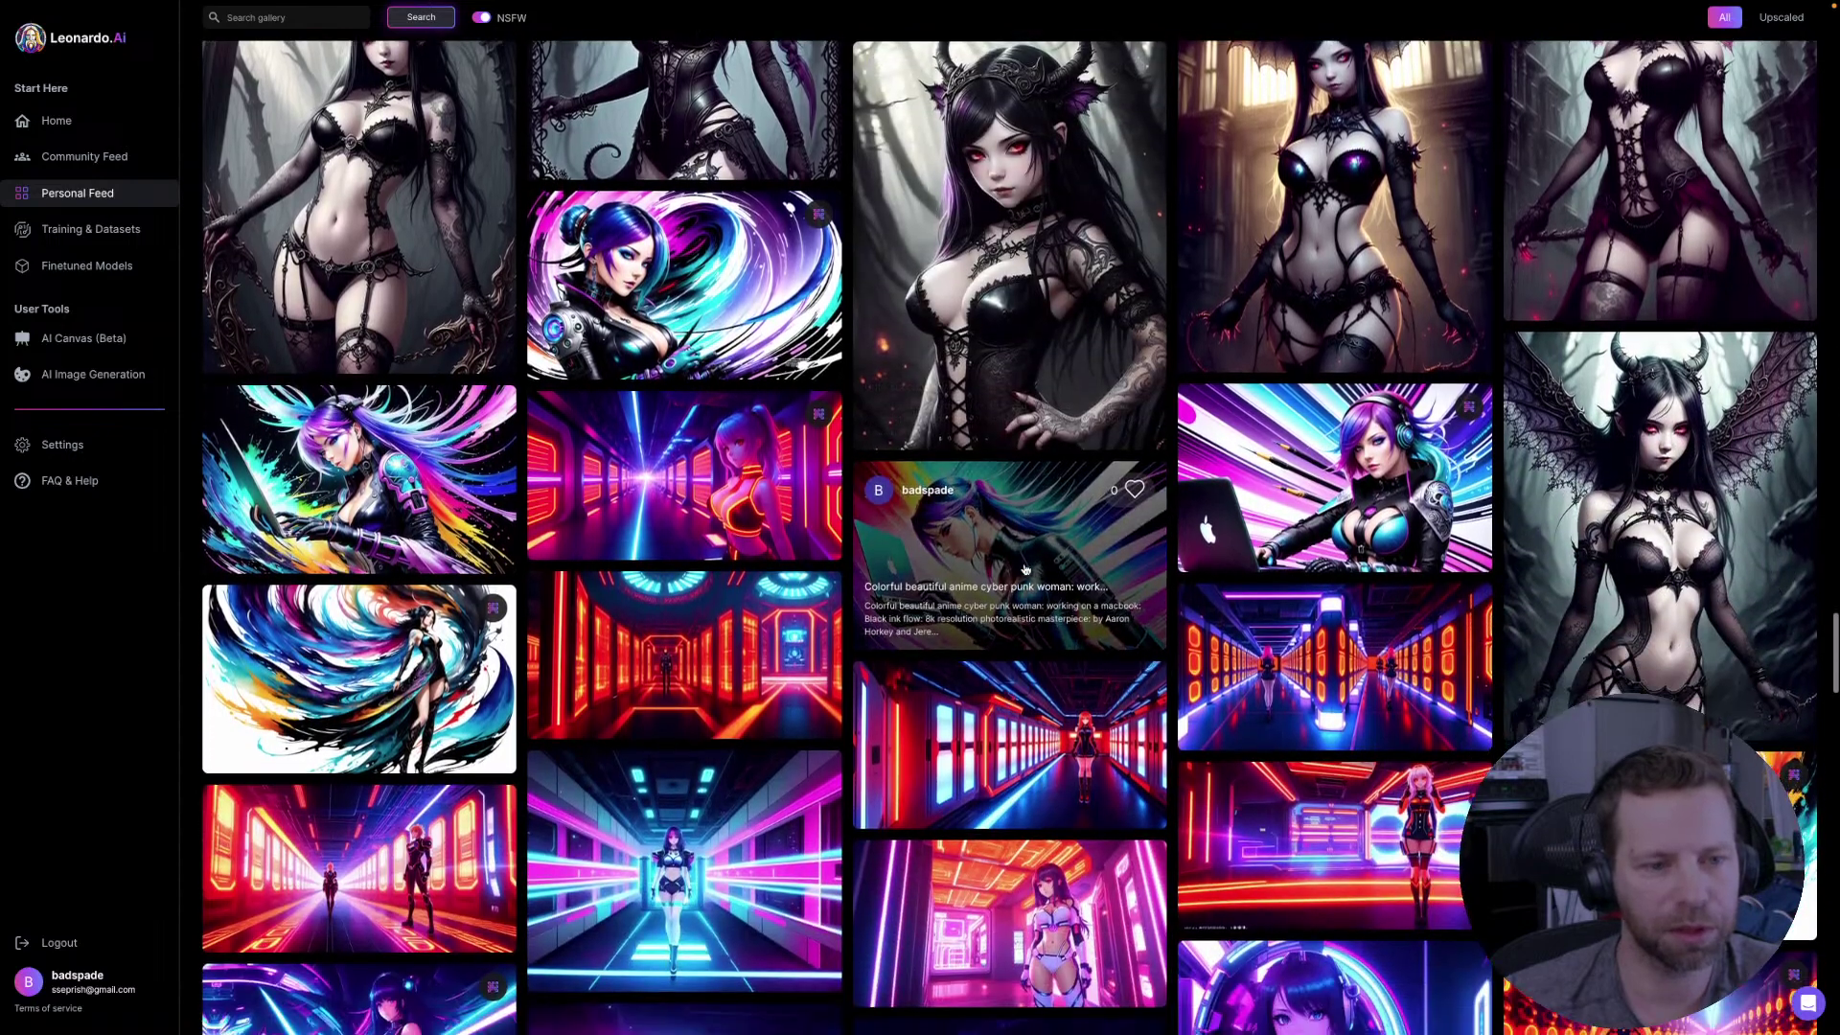
pyautogui.scroll(-3, 1024, 569)
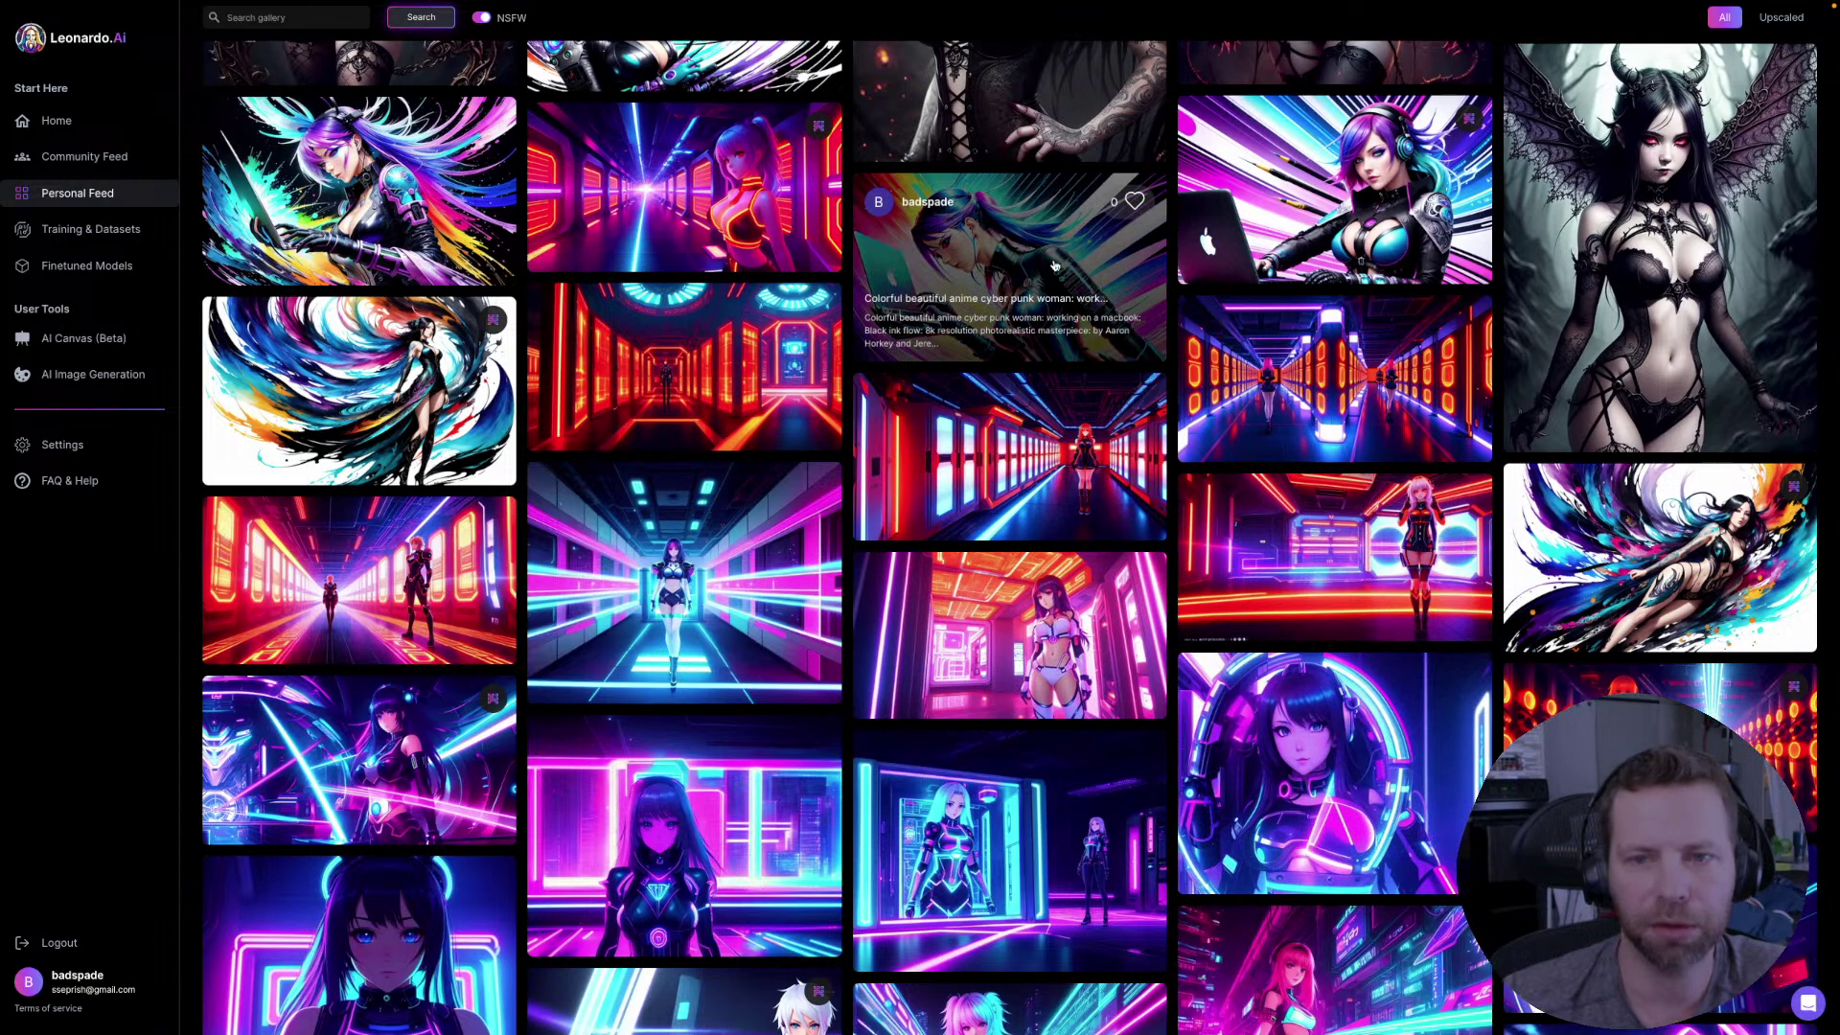
pyautogui.click(1294, 219)
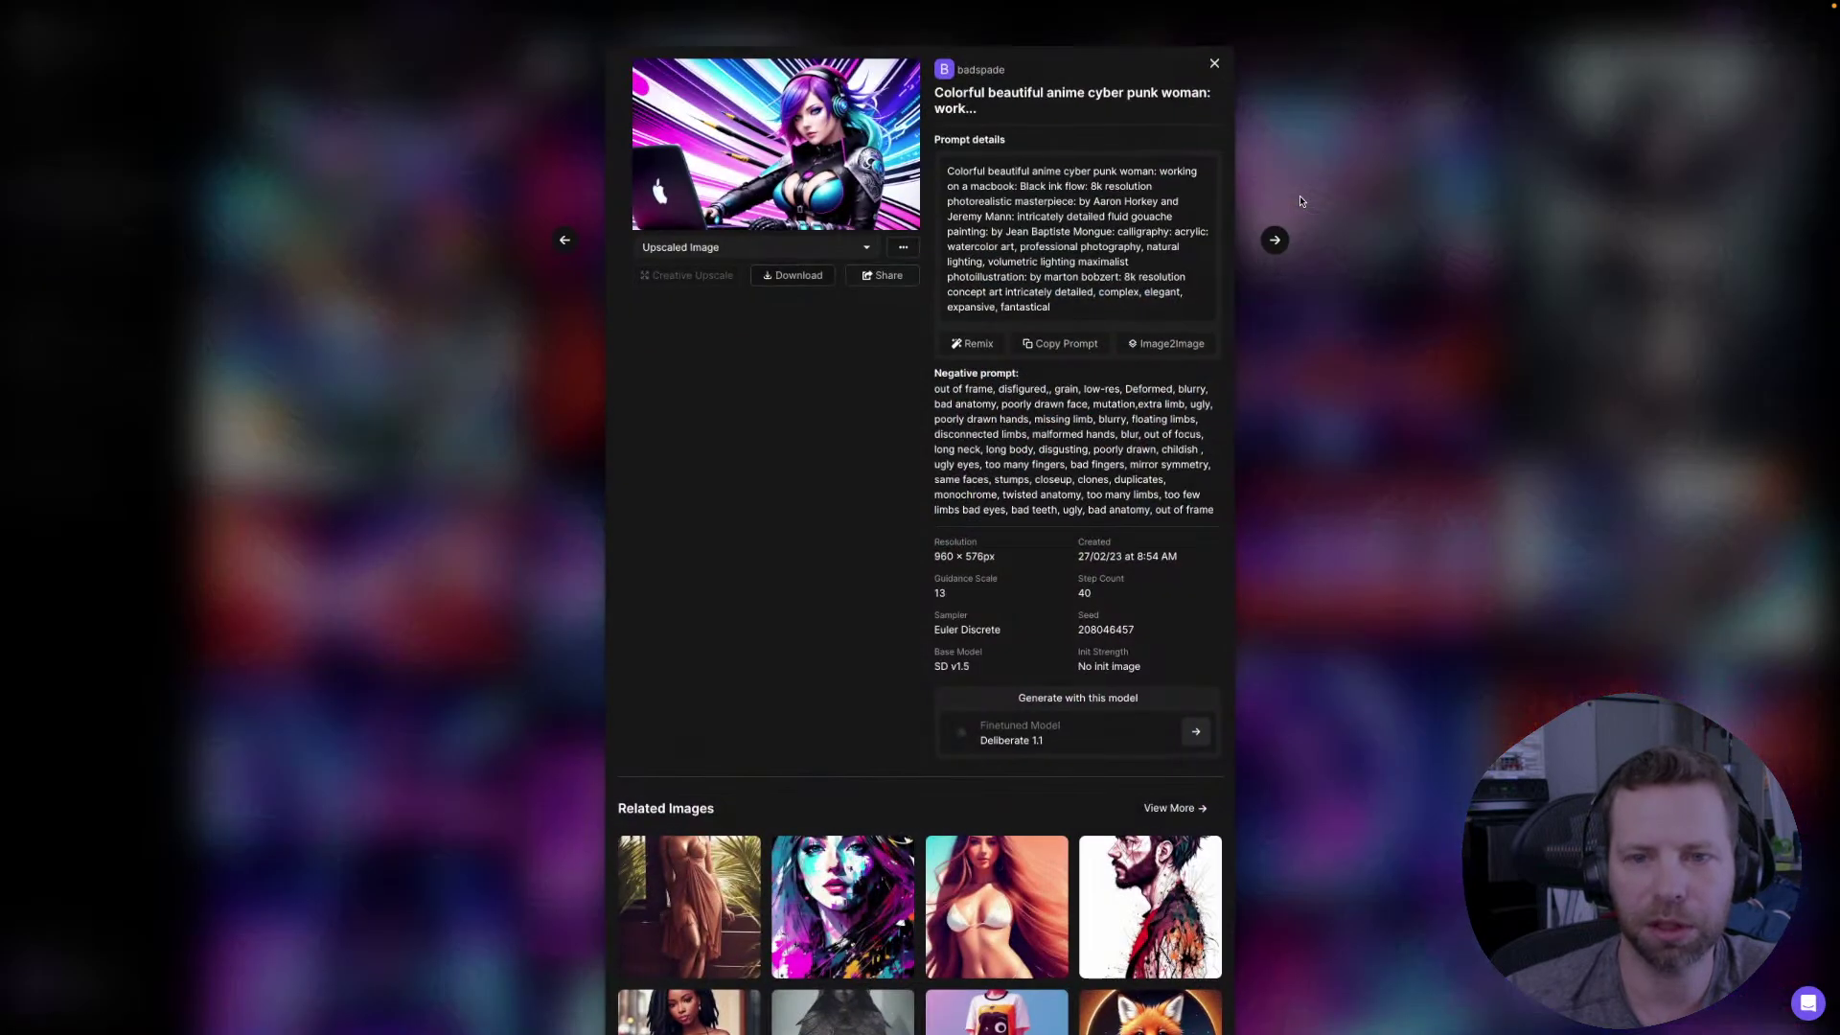
pyautogui.click(826, 171)
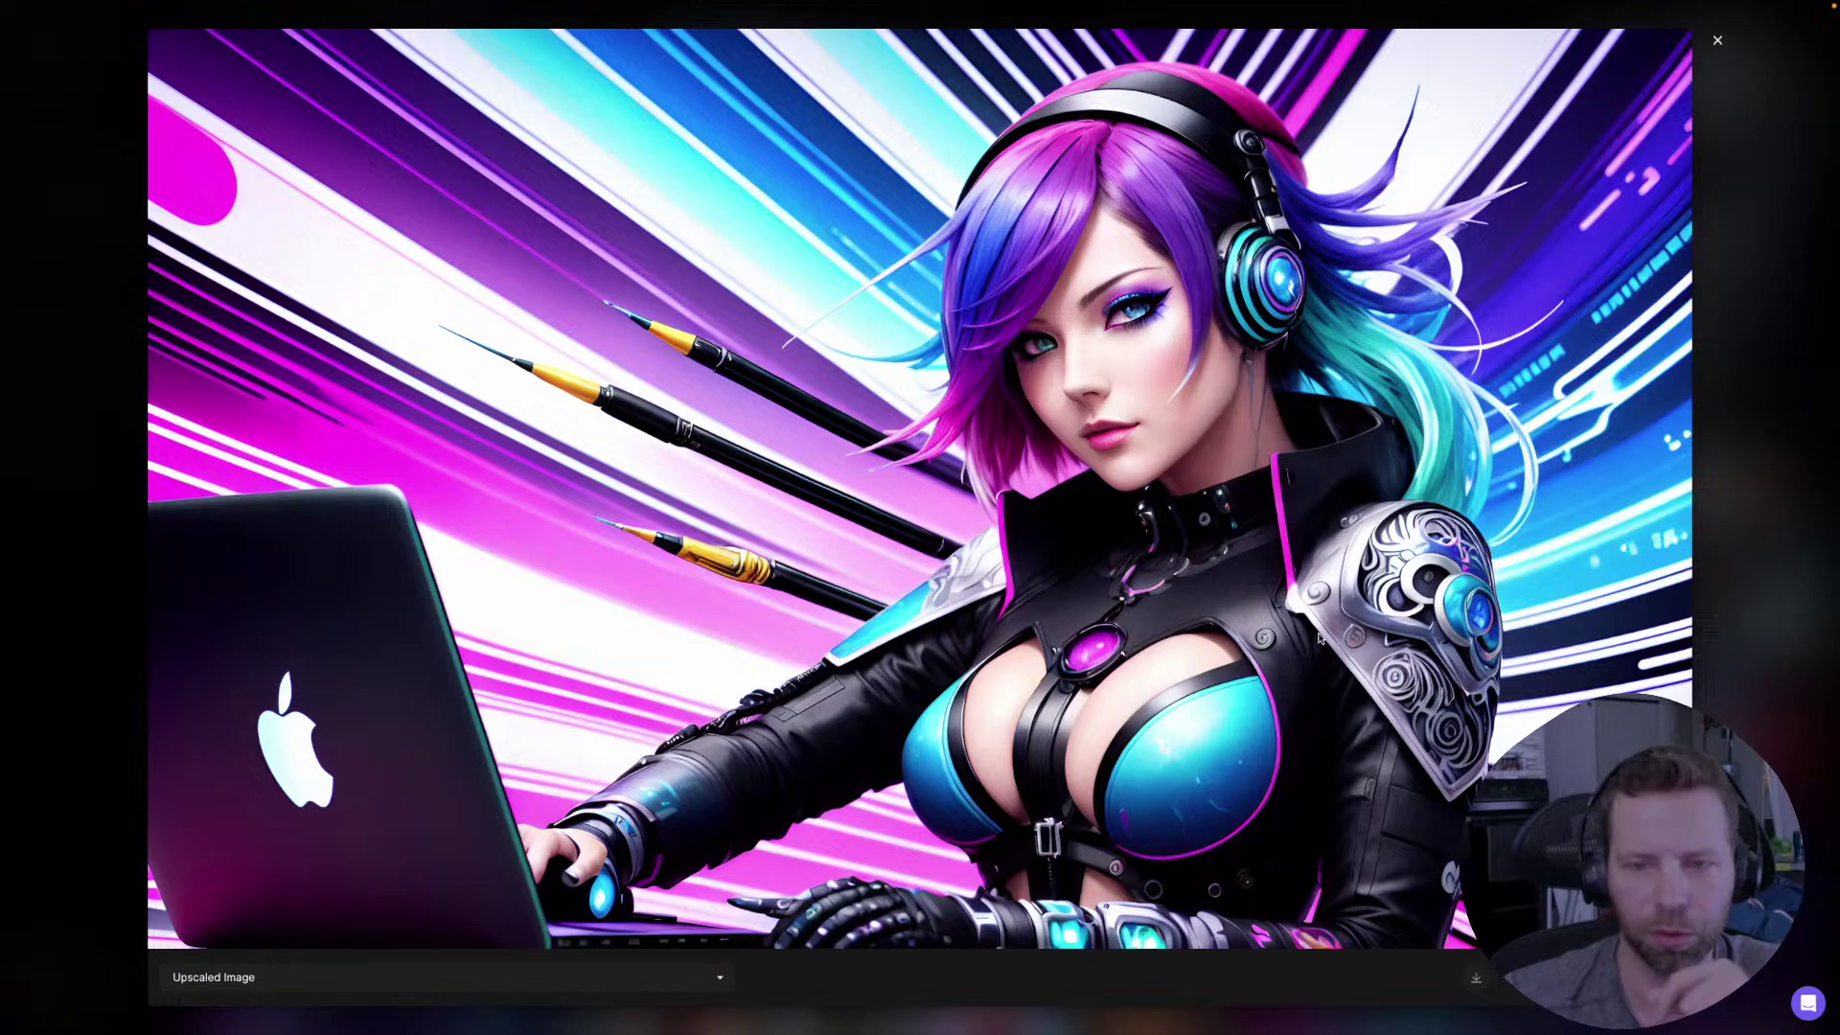
pyautogui.click(1719, 42)
pyautogui.click(1393, 645)
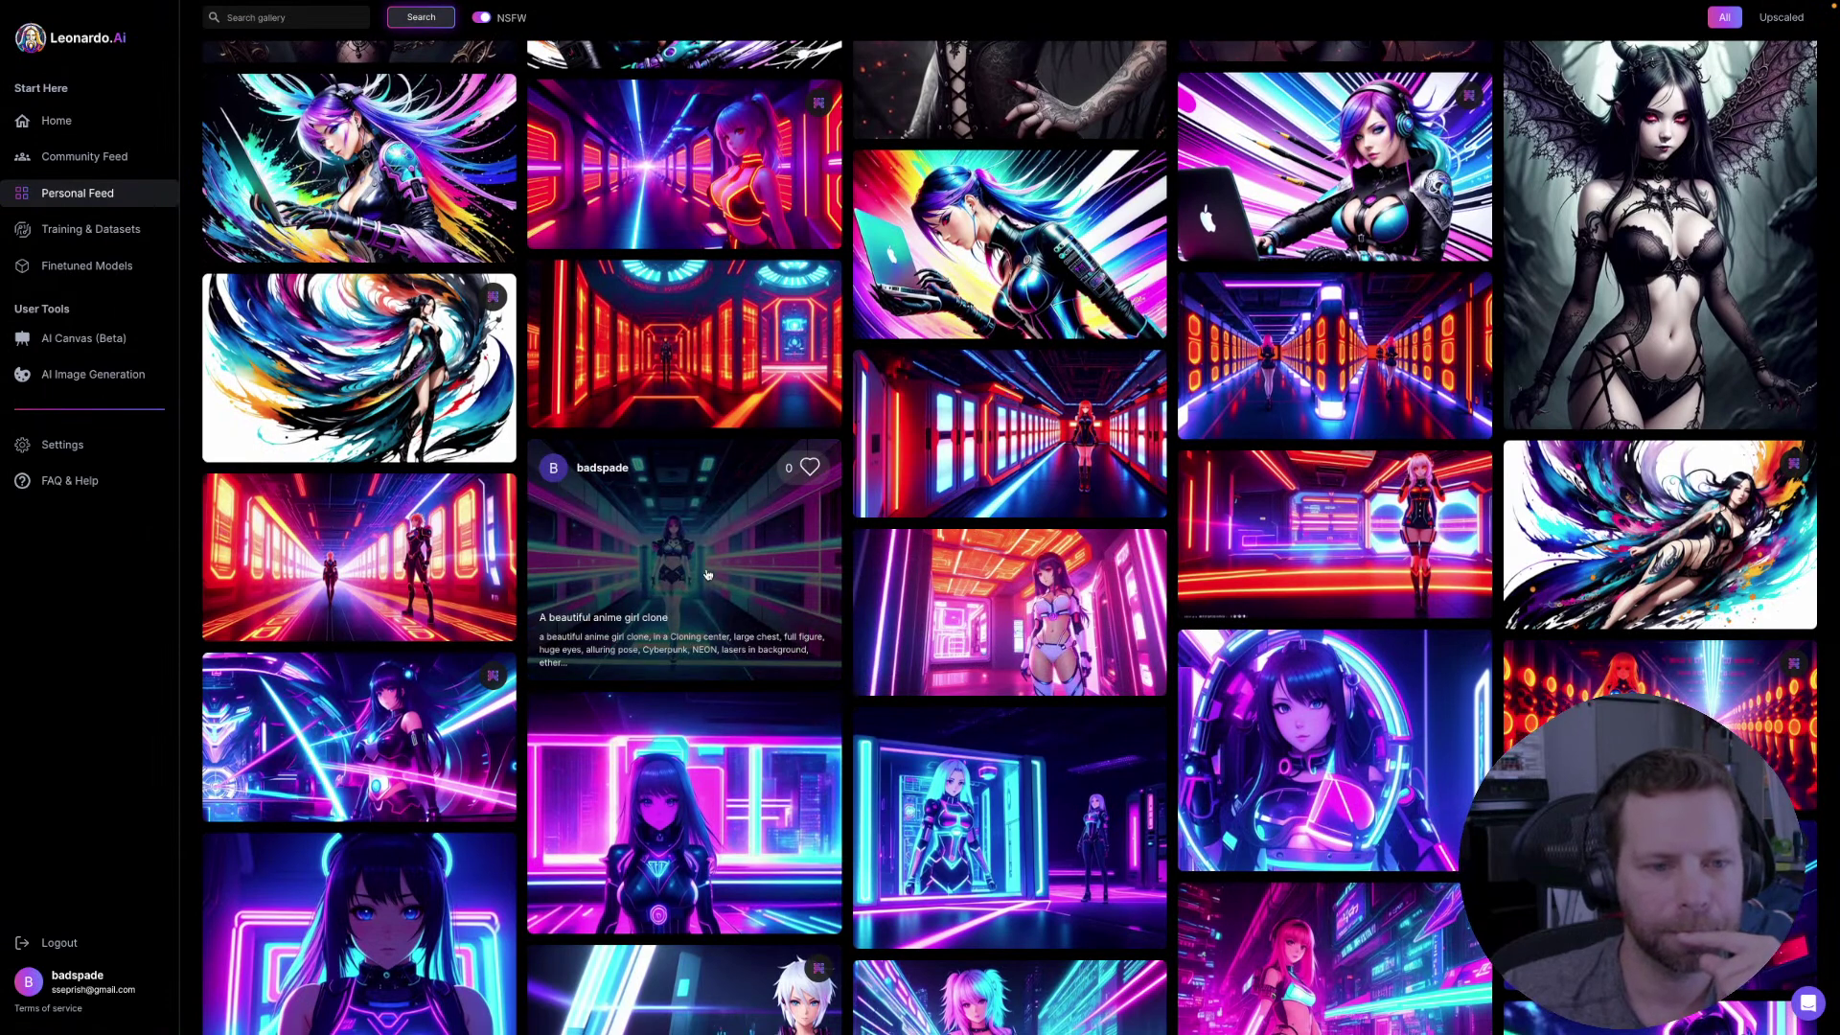
# - View the anime girl clone walking down the blue-and-pink neon corridor enlarged, then close its details
pyautogui.click(709, 575)
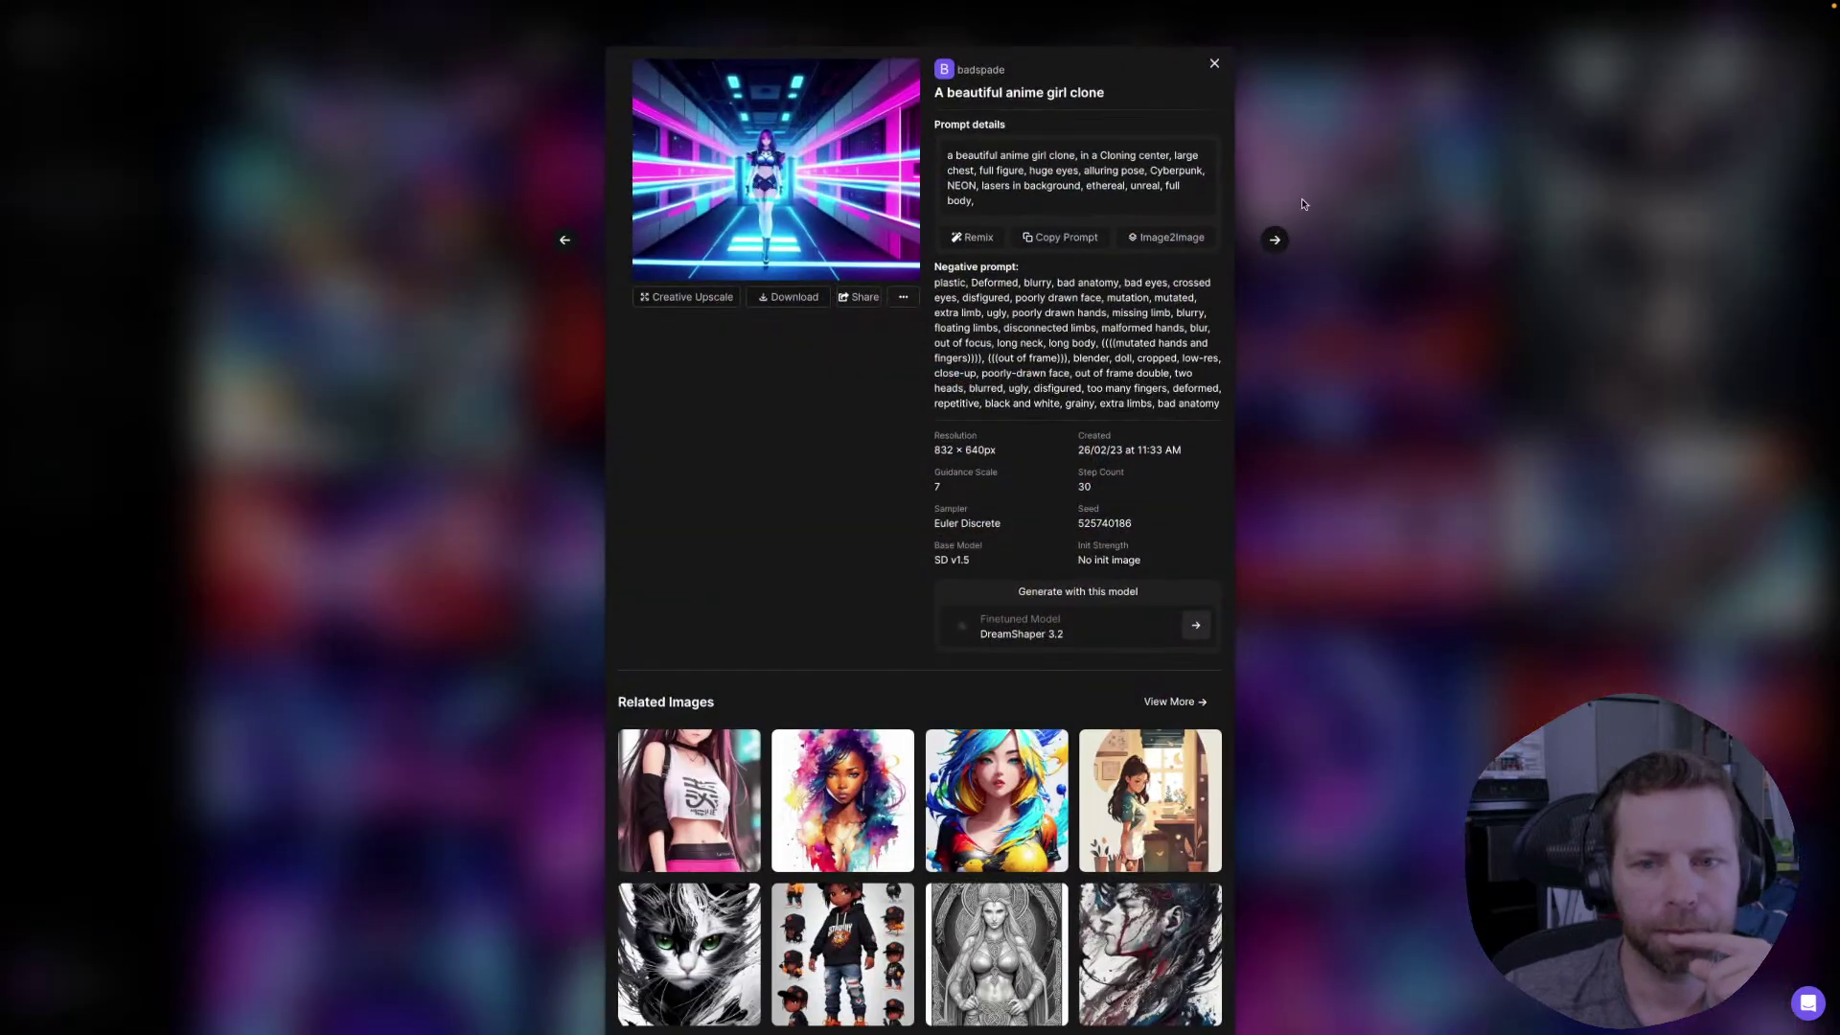
pyautogui.click(822, 203)
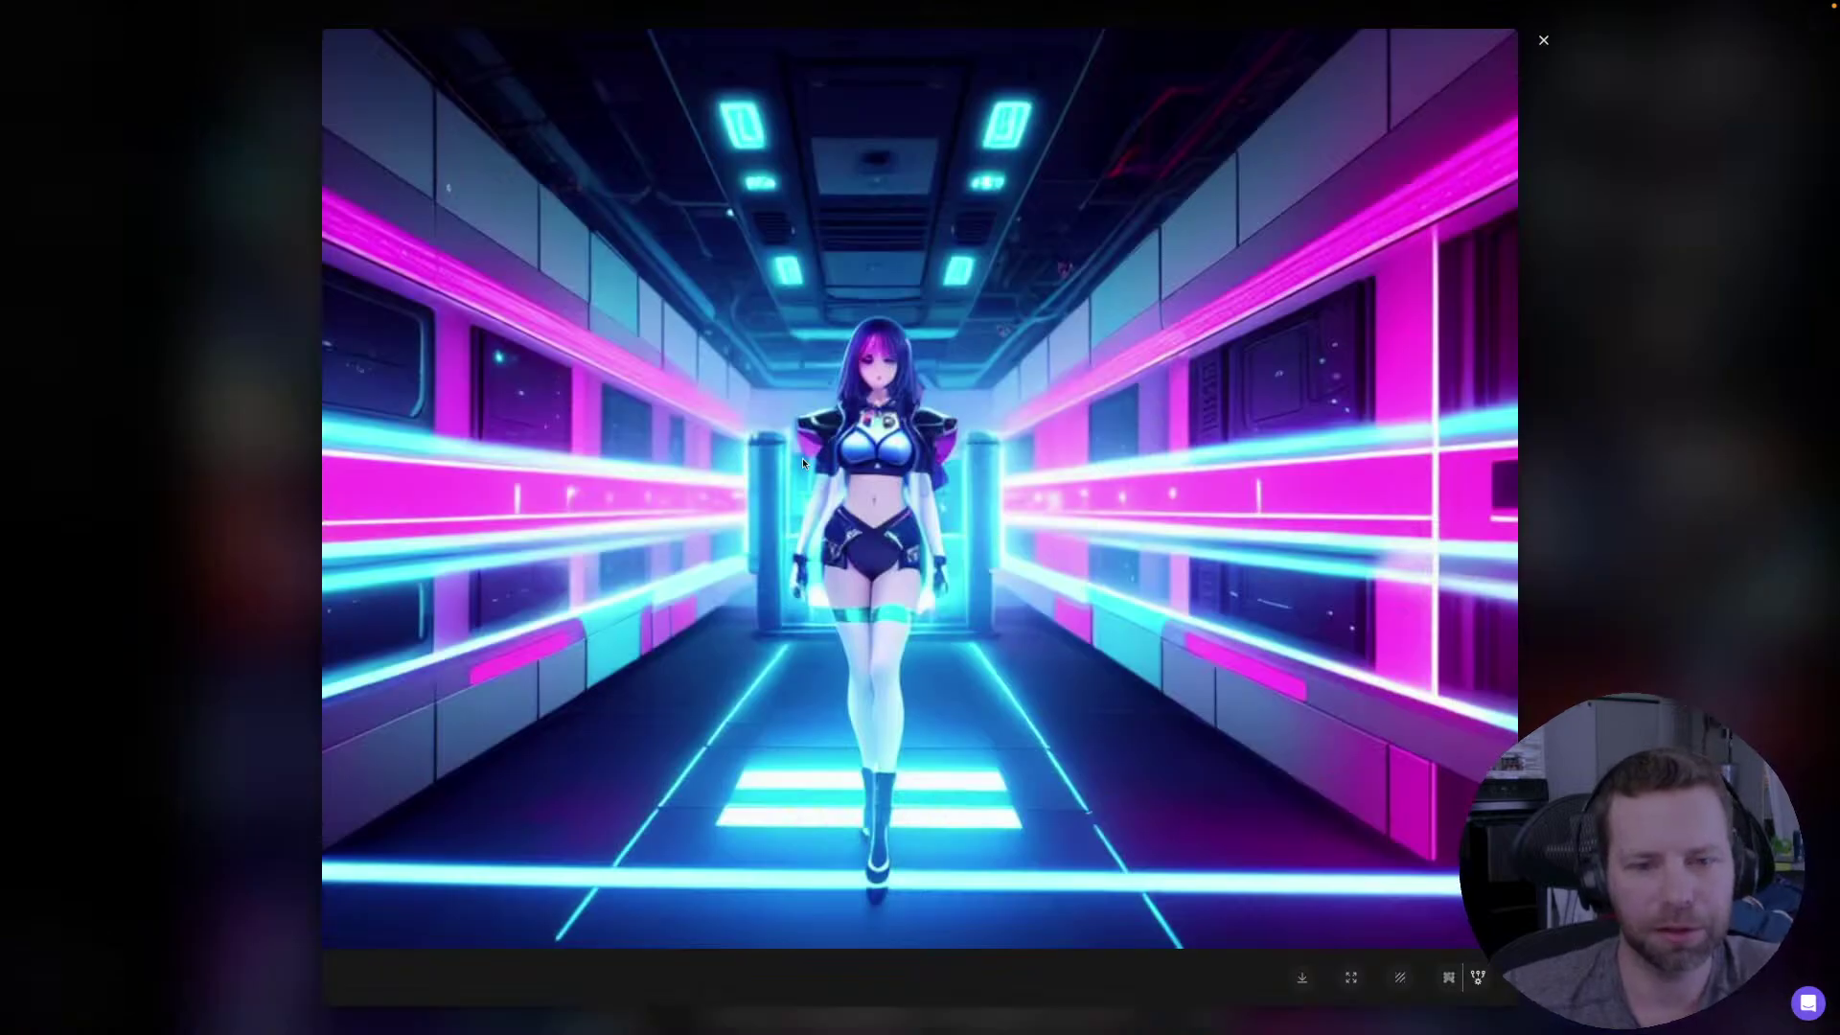
pyautogui.click(1613, 399)
pyautogui.click(1364, 507)
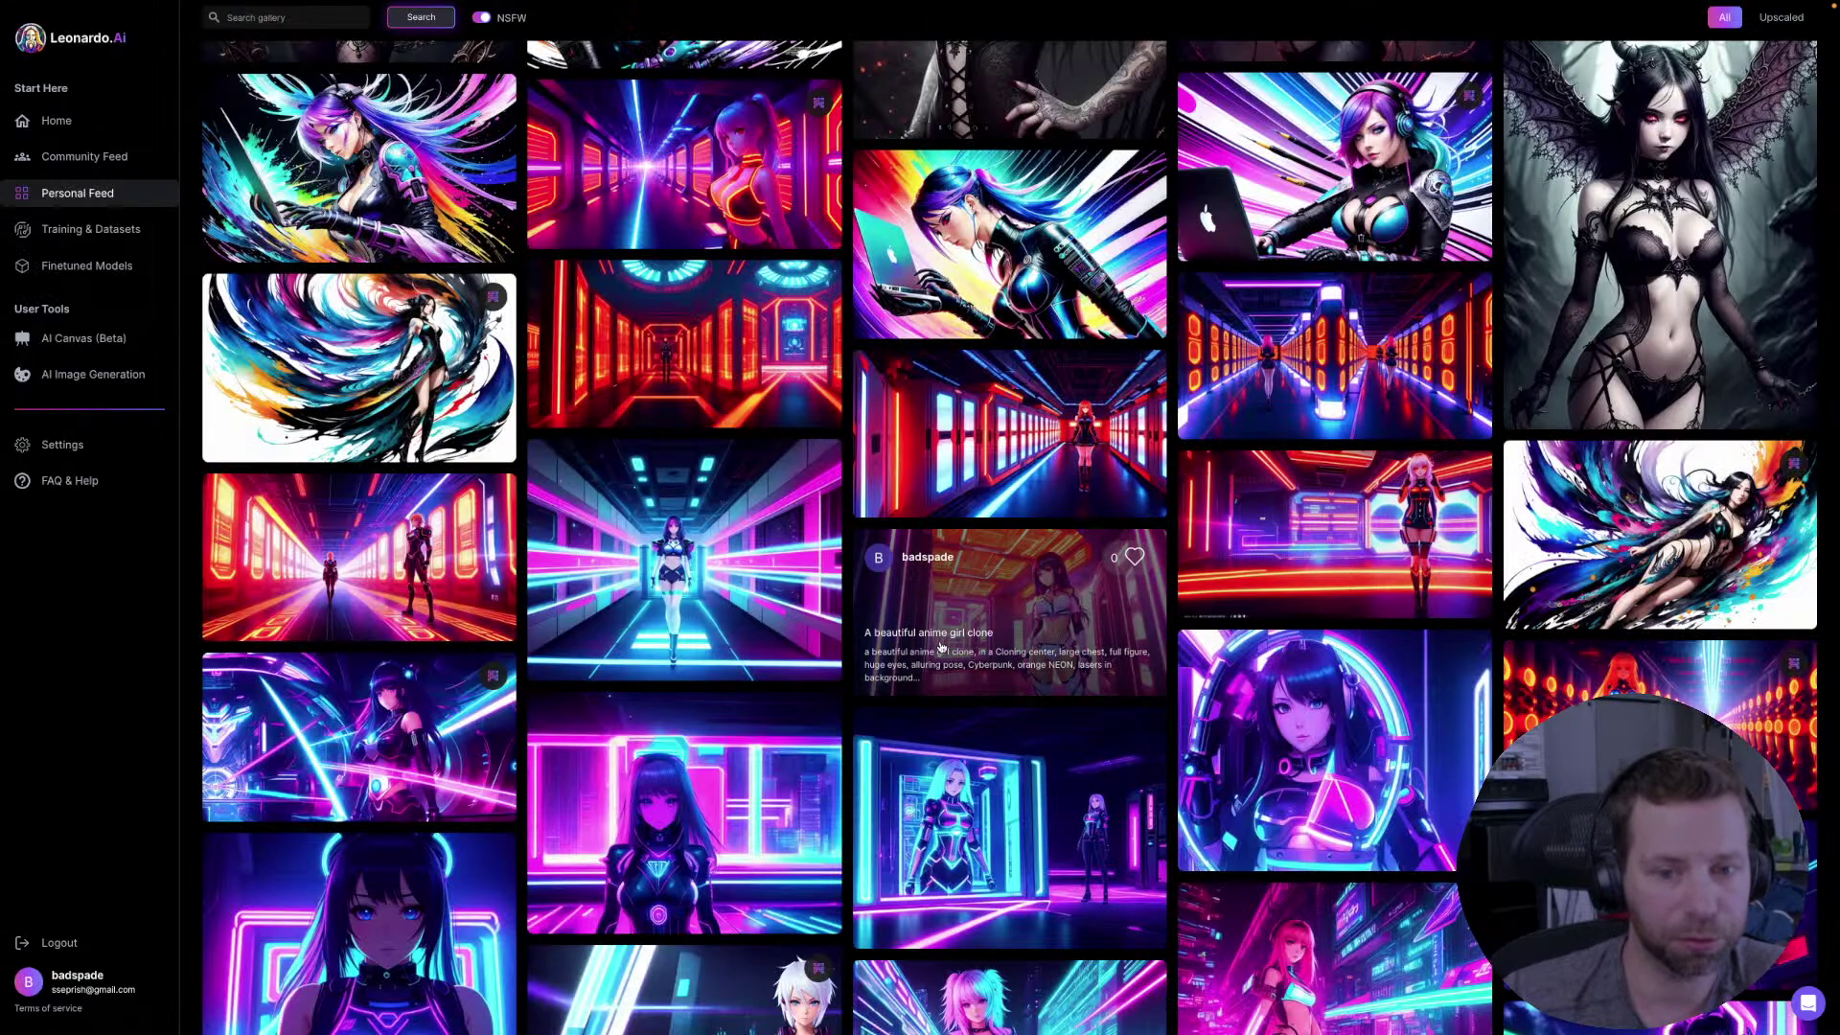
# - Open the dark red-winged horned character's details and step forward through the following generations to the colorful black-ink-flow anime woman
pyautogui.scroll(-10, 767, 430)
pyautogui.scroll(-2, 766, 431)
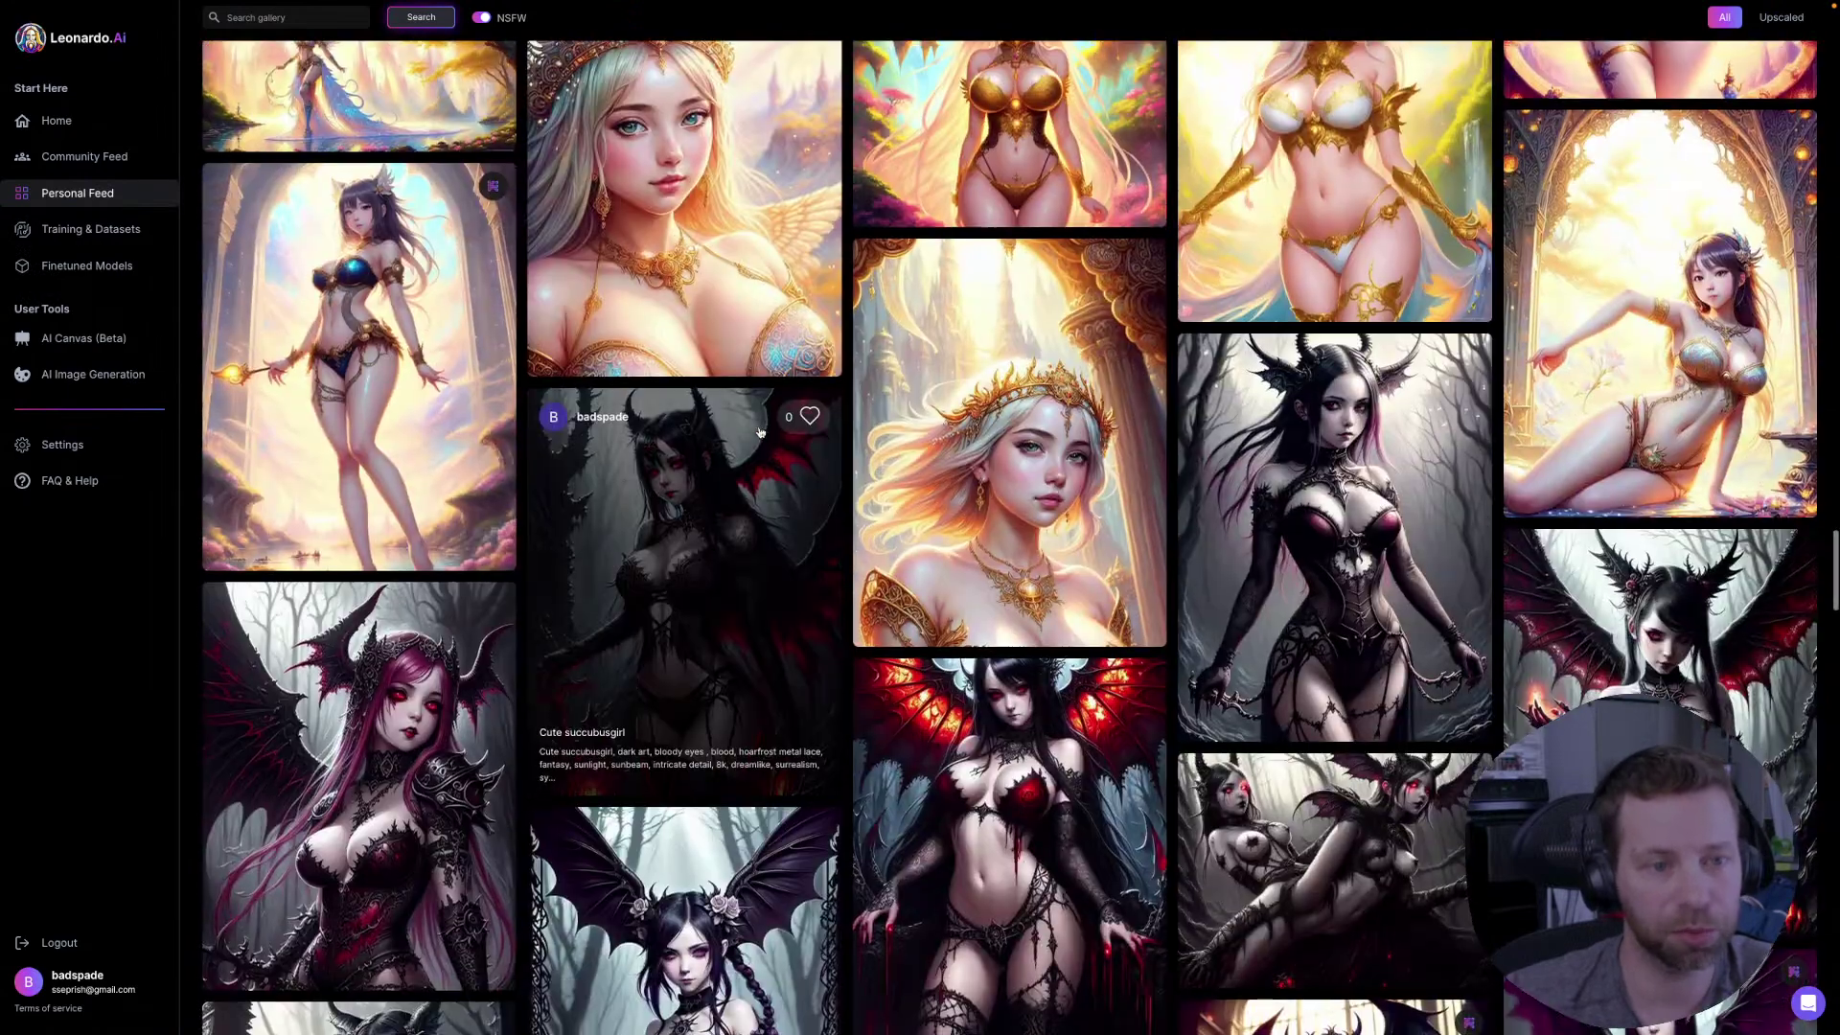
pyautogui.click(690, 575)
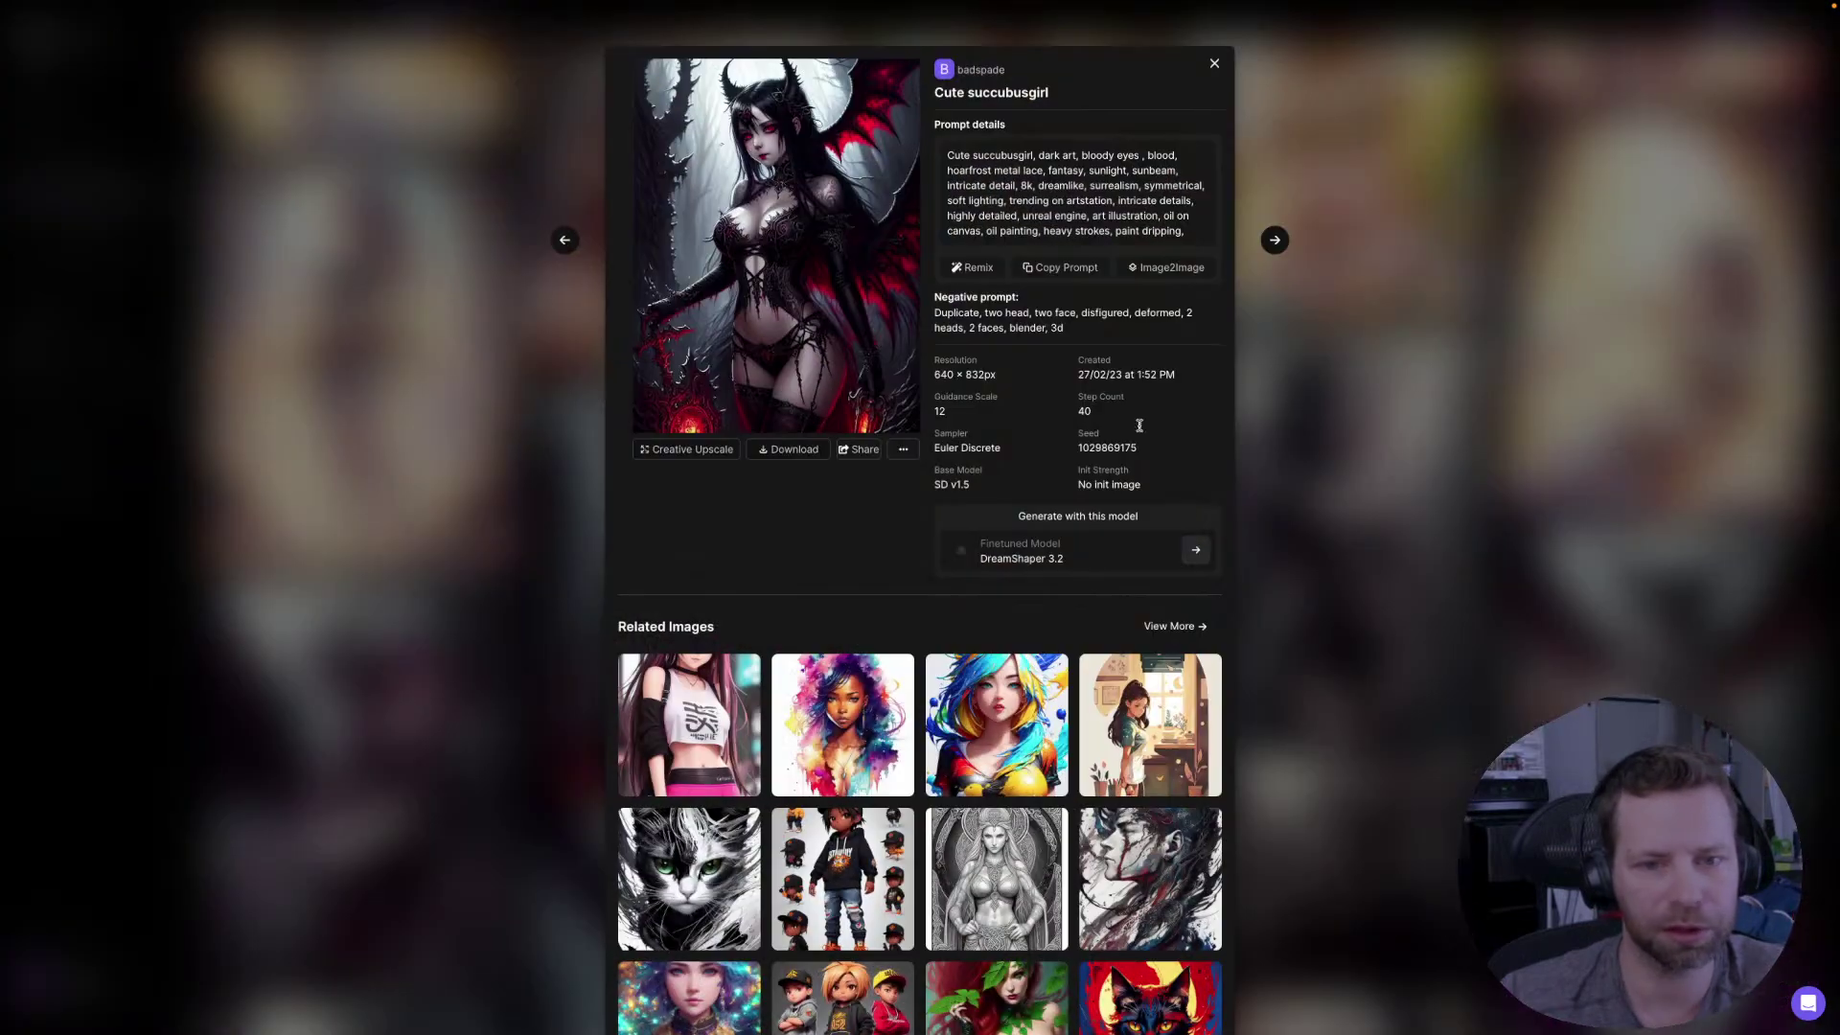
pyautogui.click(1275, 242)
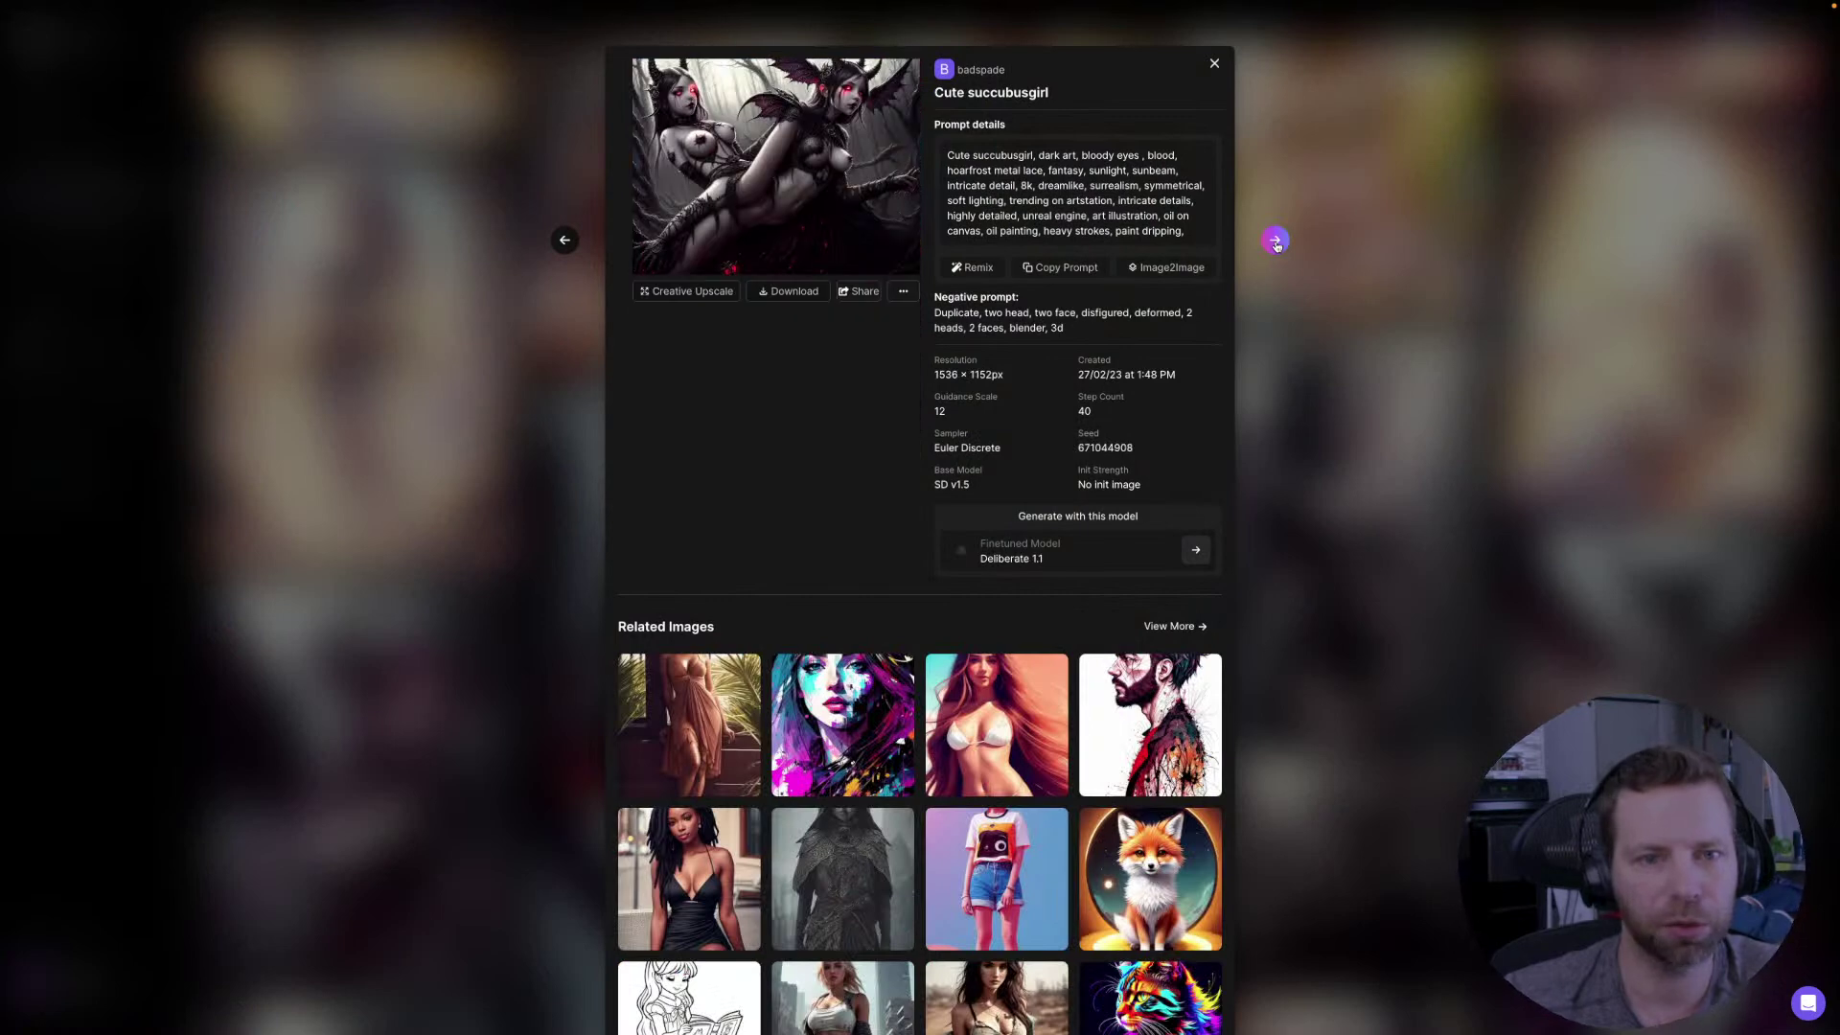
pyautogui.click(1275, 242)
pyautogui.click(1276, 241)
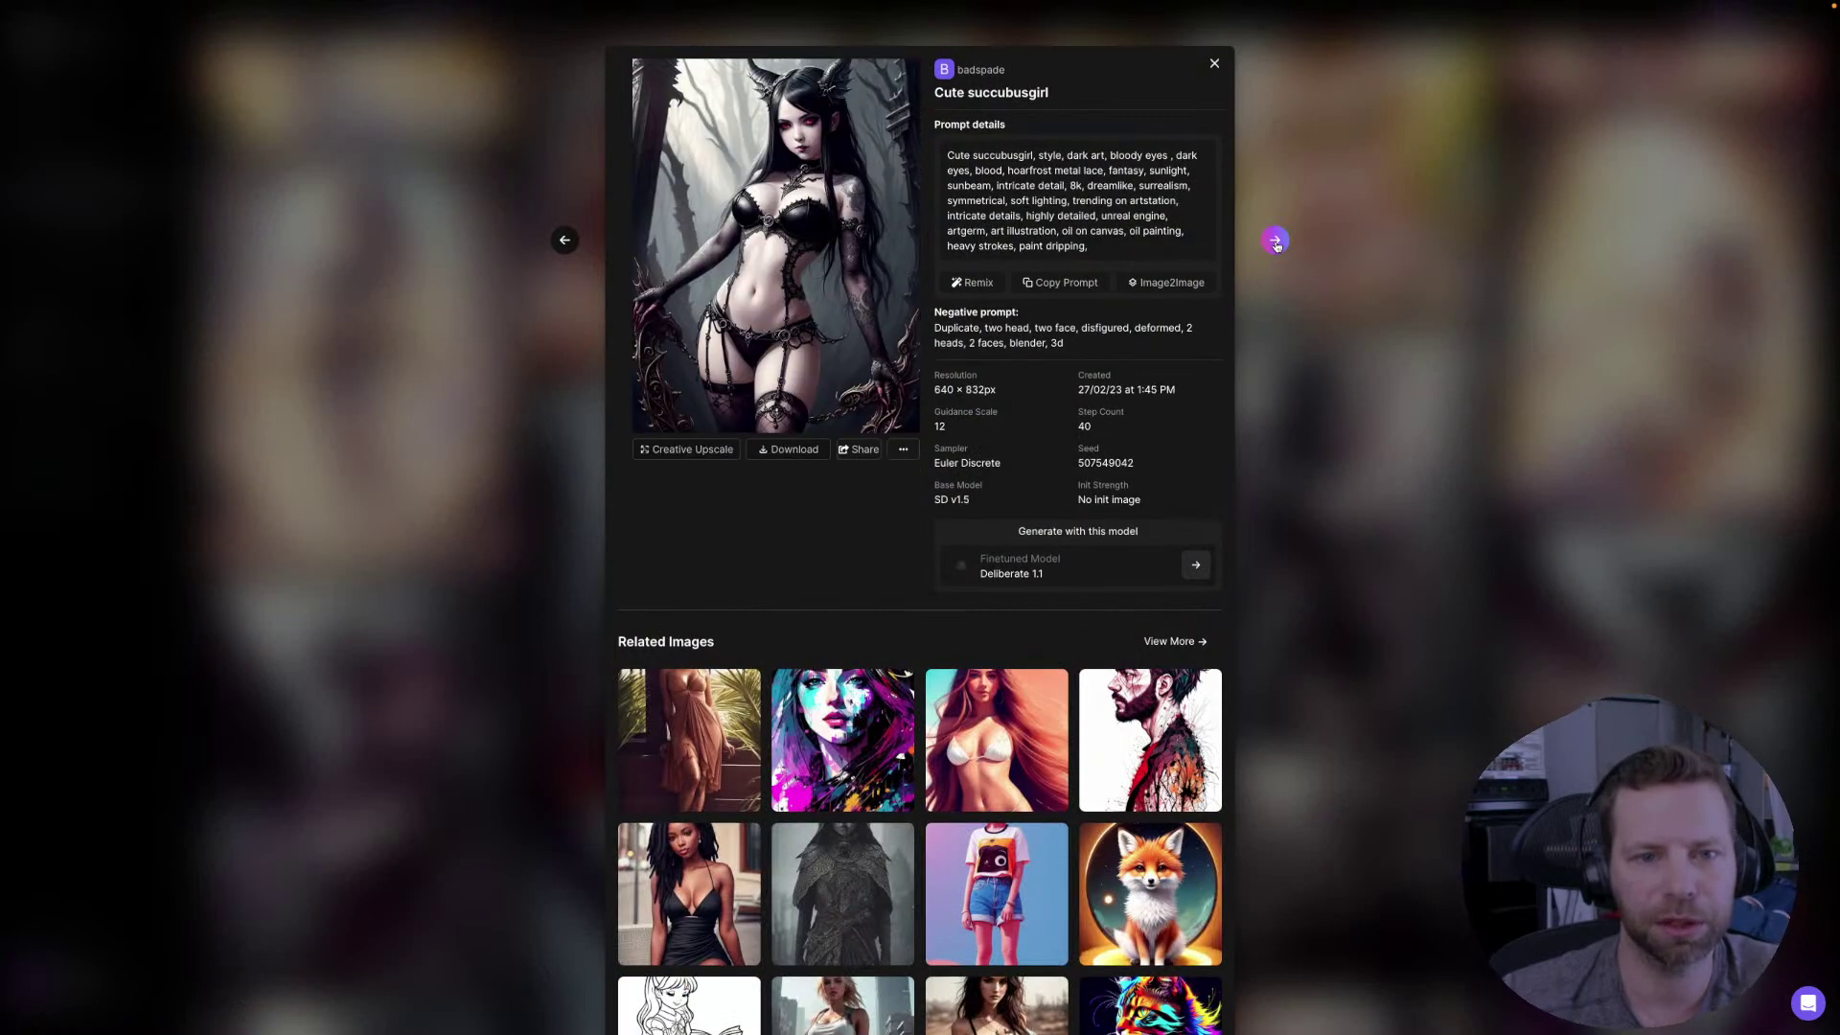
pyautogui.click(1276, 242)
pyautogui.click(1276, 241)
pyautogui.click(1276, 241)
pyautogui.click(1275, 242)
pyautogui.click(1276, 241)
pyautogui.click(1276, 242)
pyautogui.click(1276, 242)
pyautogui.click(1275, 241)
pyautogui.click(1276, 241)
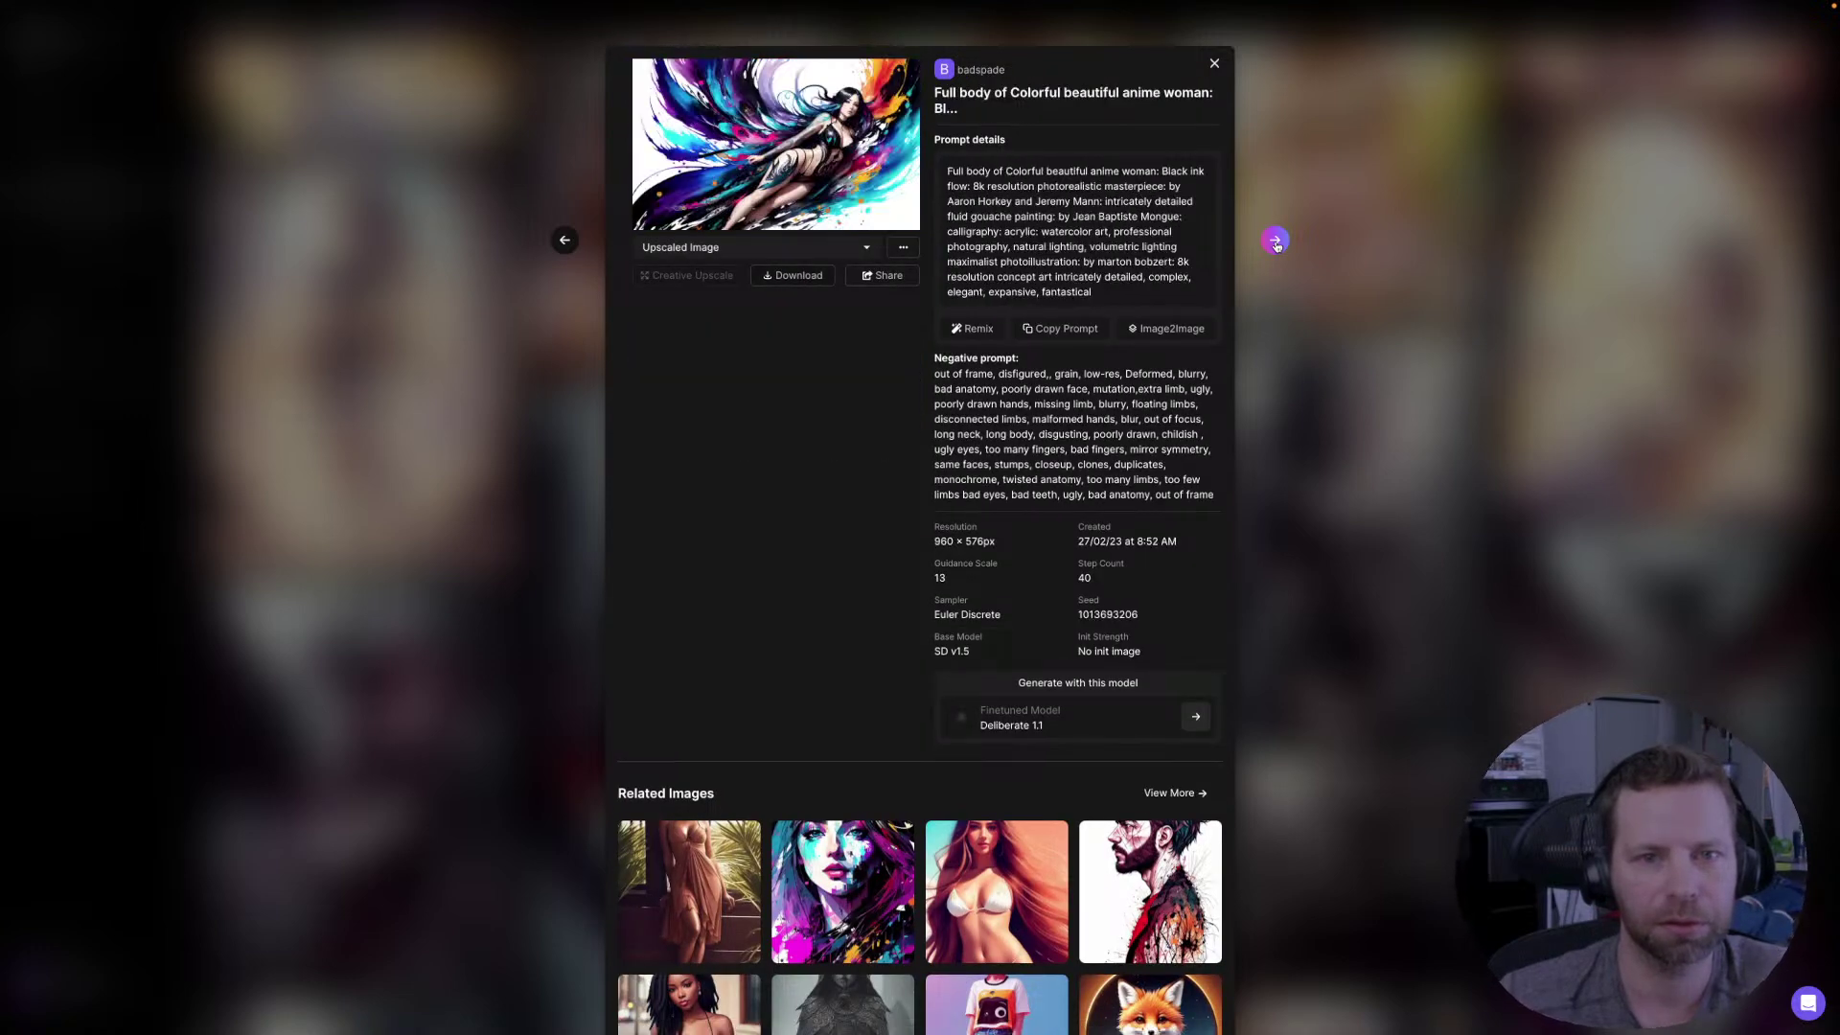
# - View the enlarged upscaled version of the woman standing in swirling multicolored ink, check its prompts, and return to its details
pyautogui.click(848, 175)
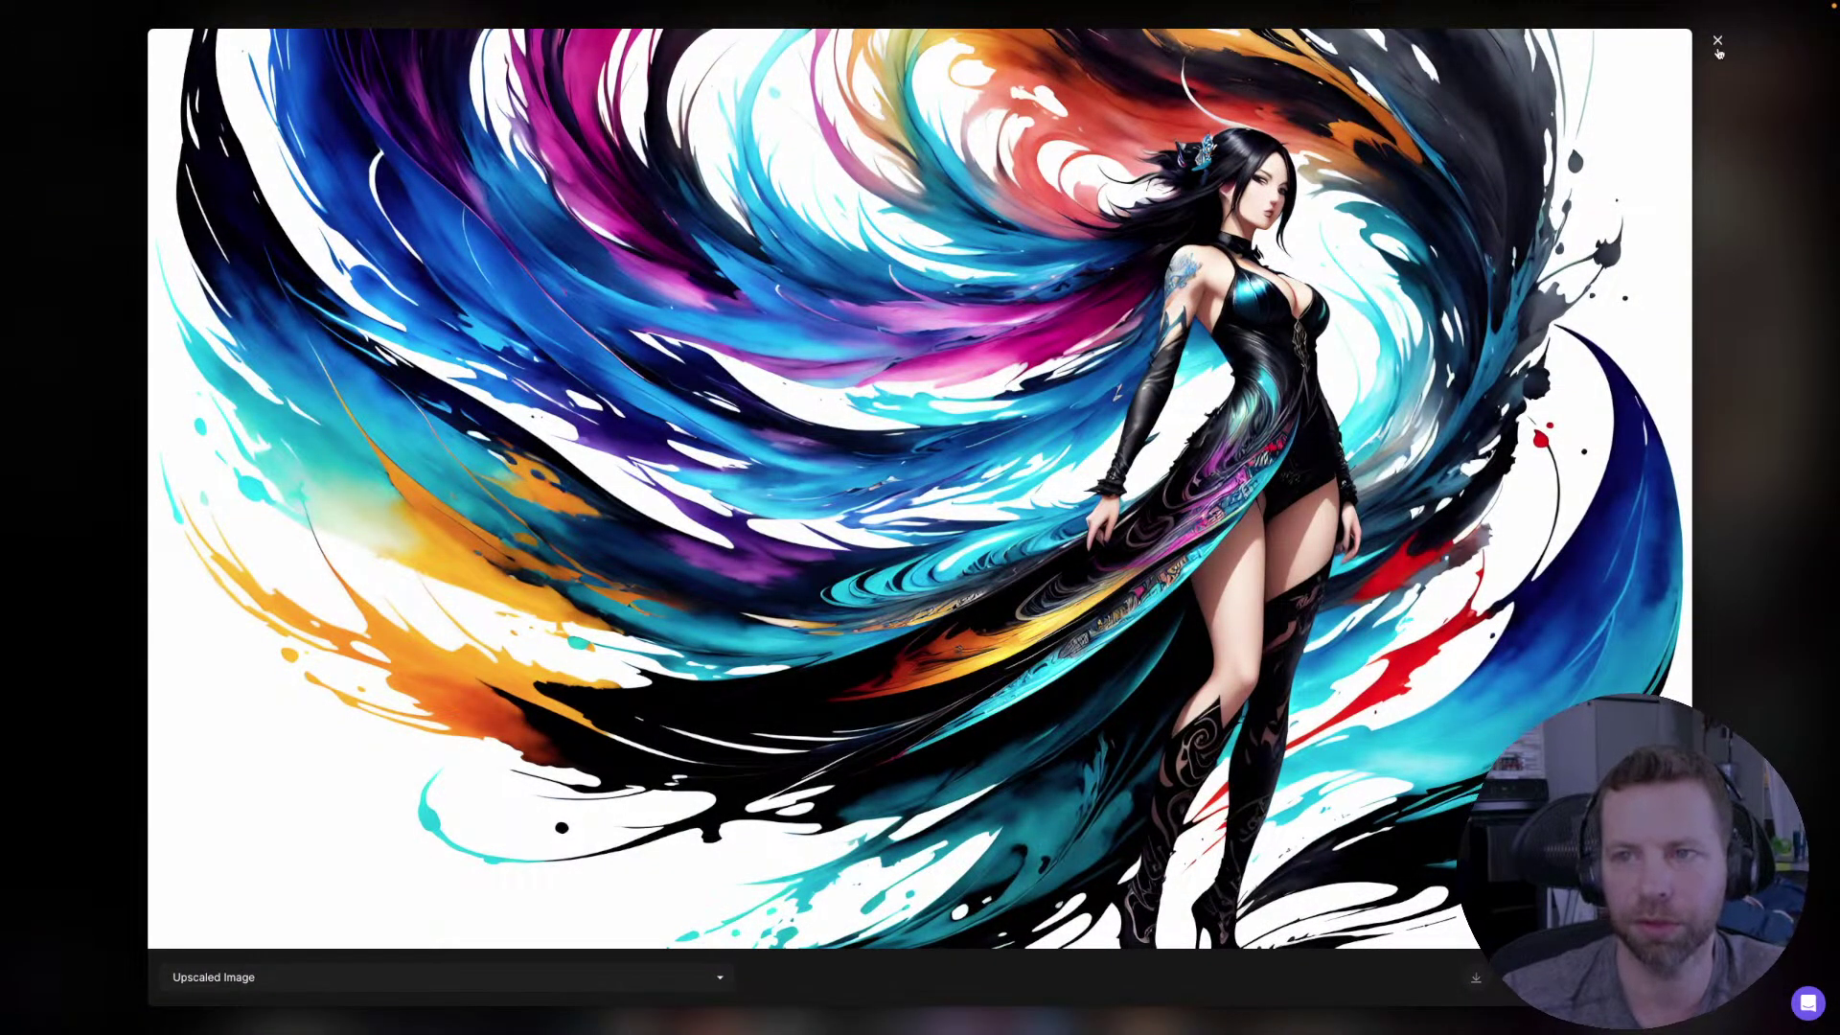
pyautogui.click(1717, 42)
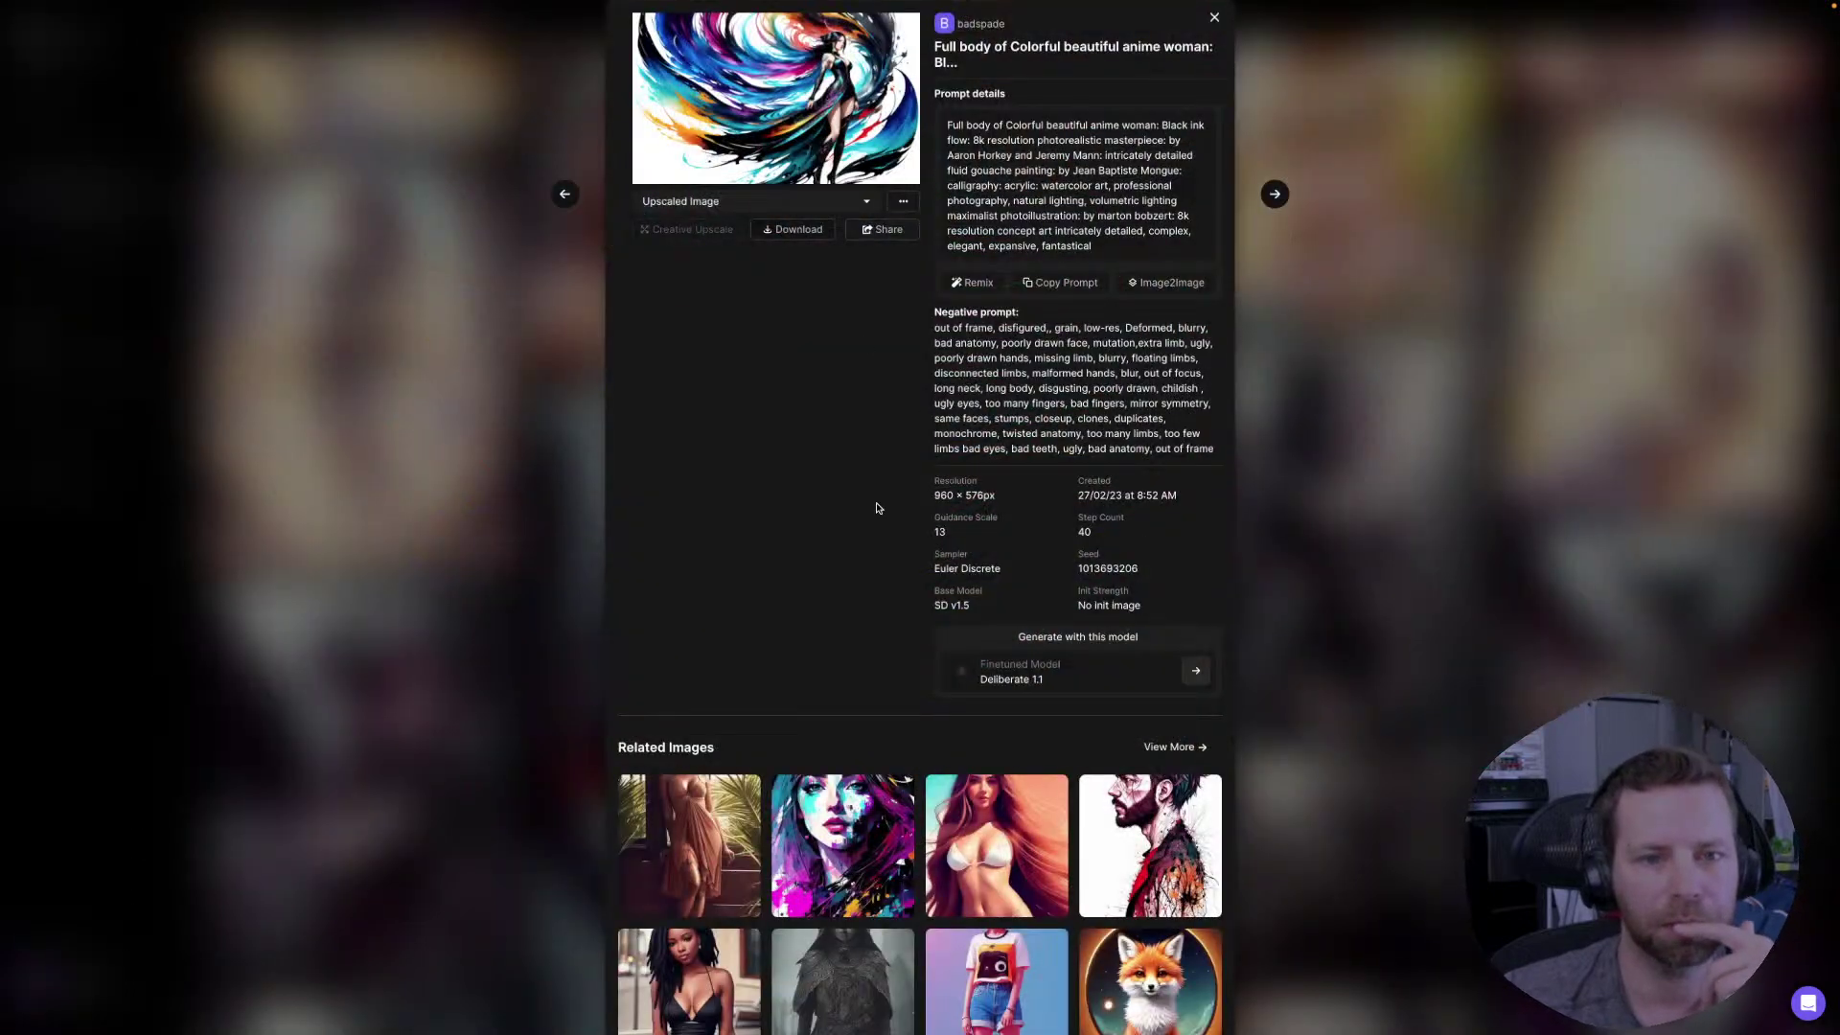
pyautogui.click(699, 127)
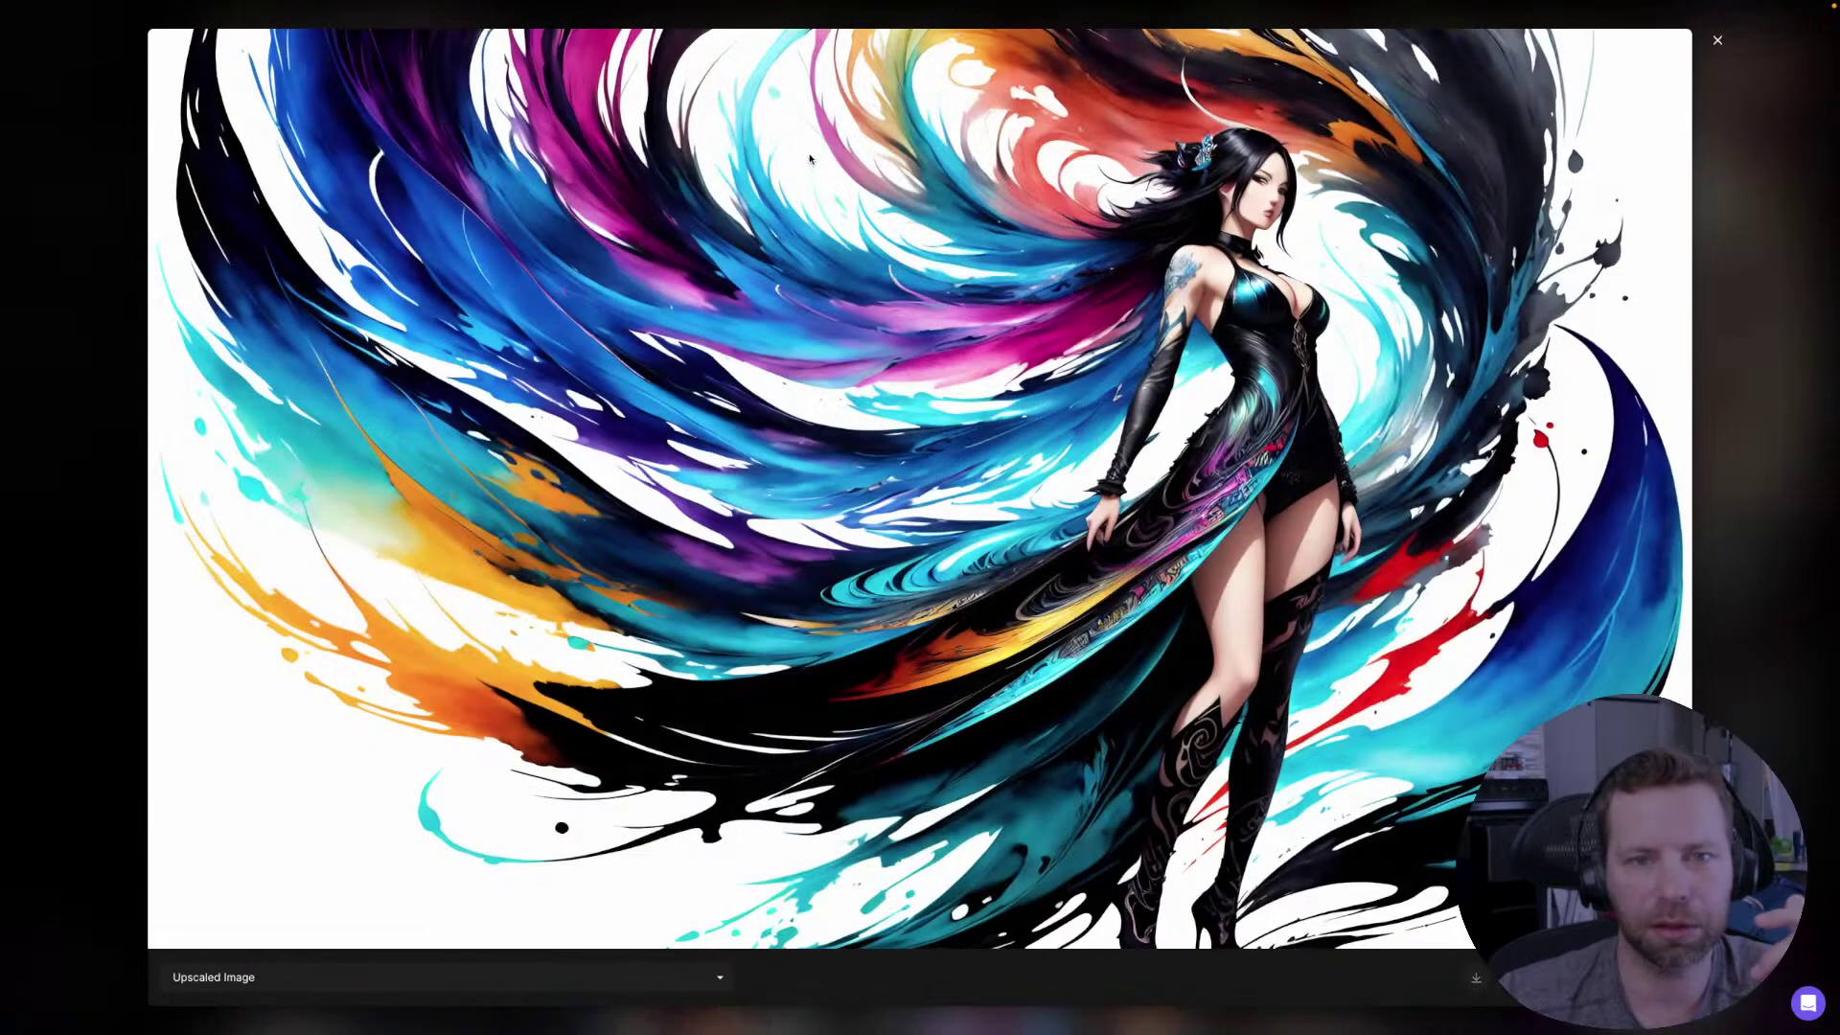
pyautogui.click(1755, 466)
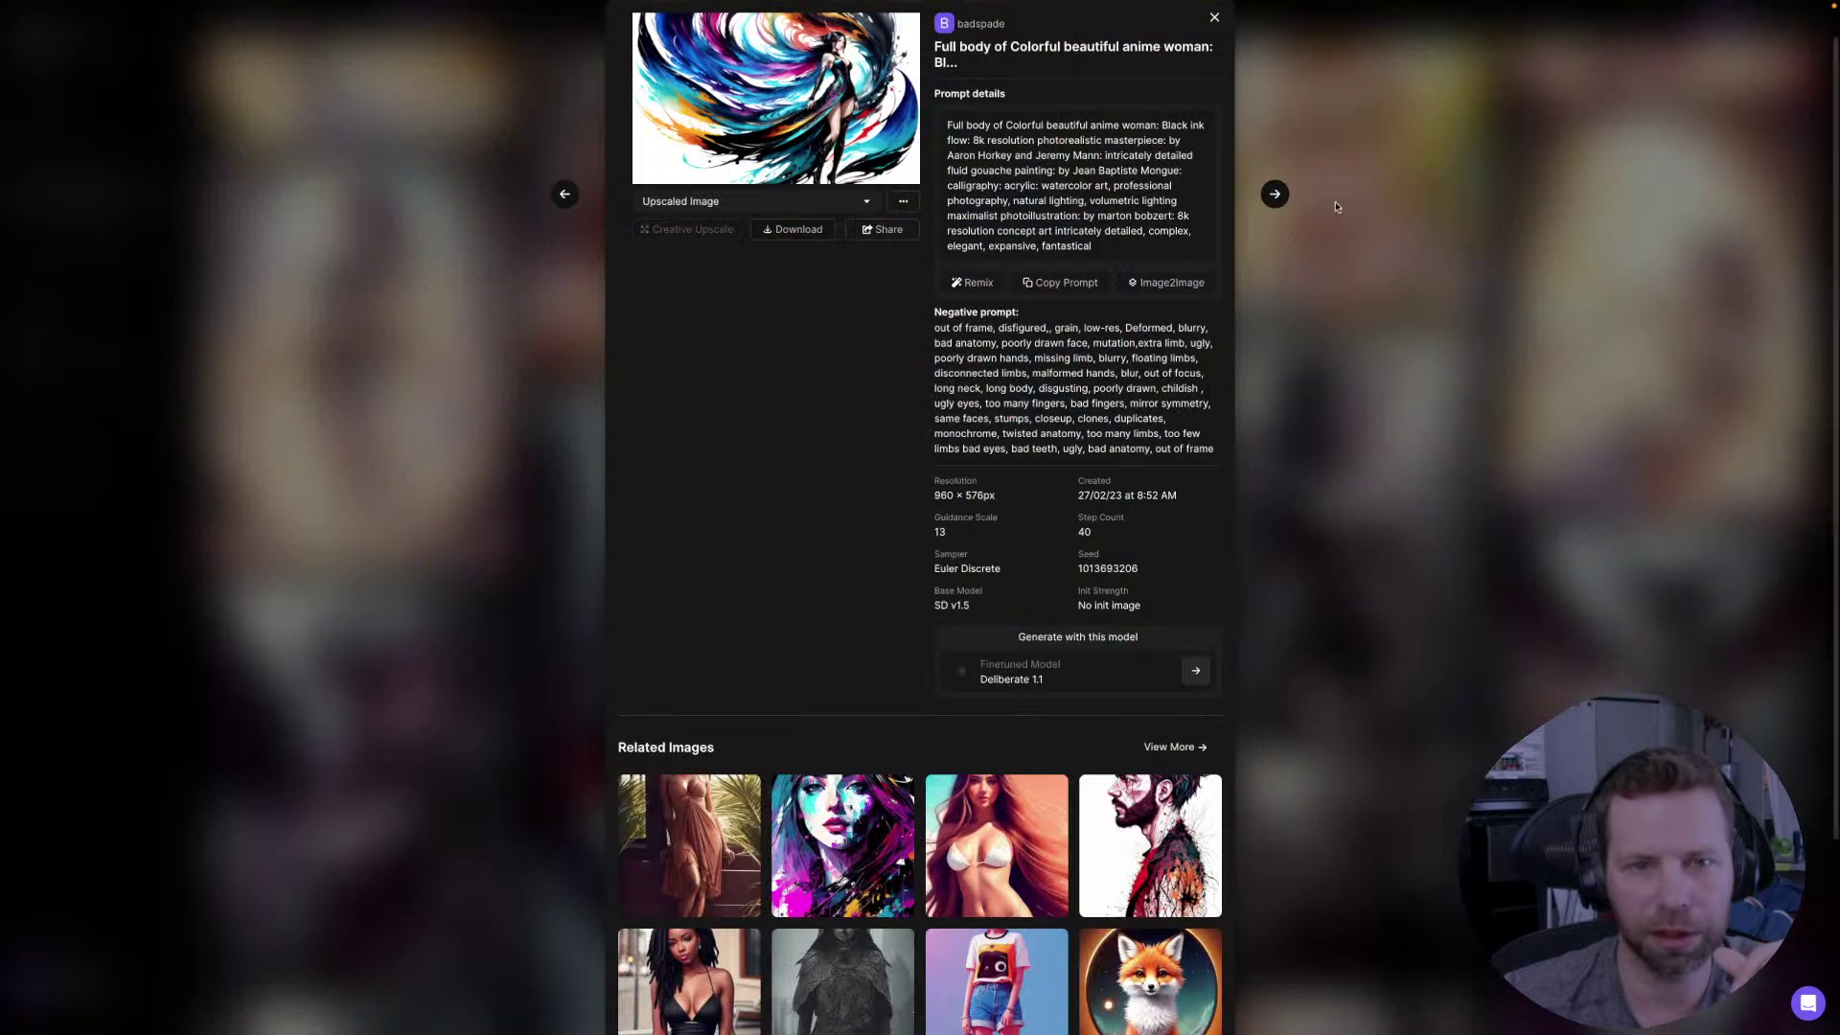
pyautogui.click(816, 106)
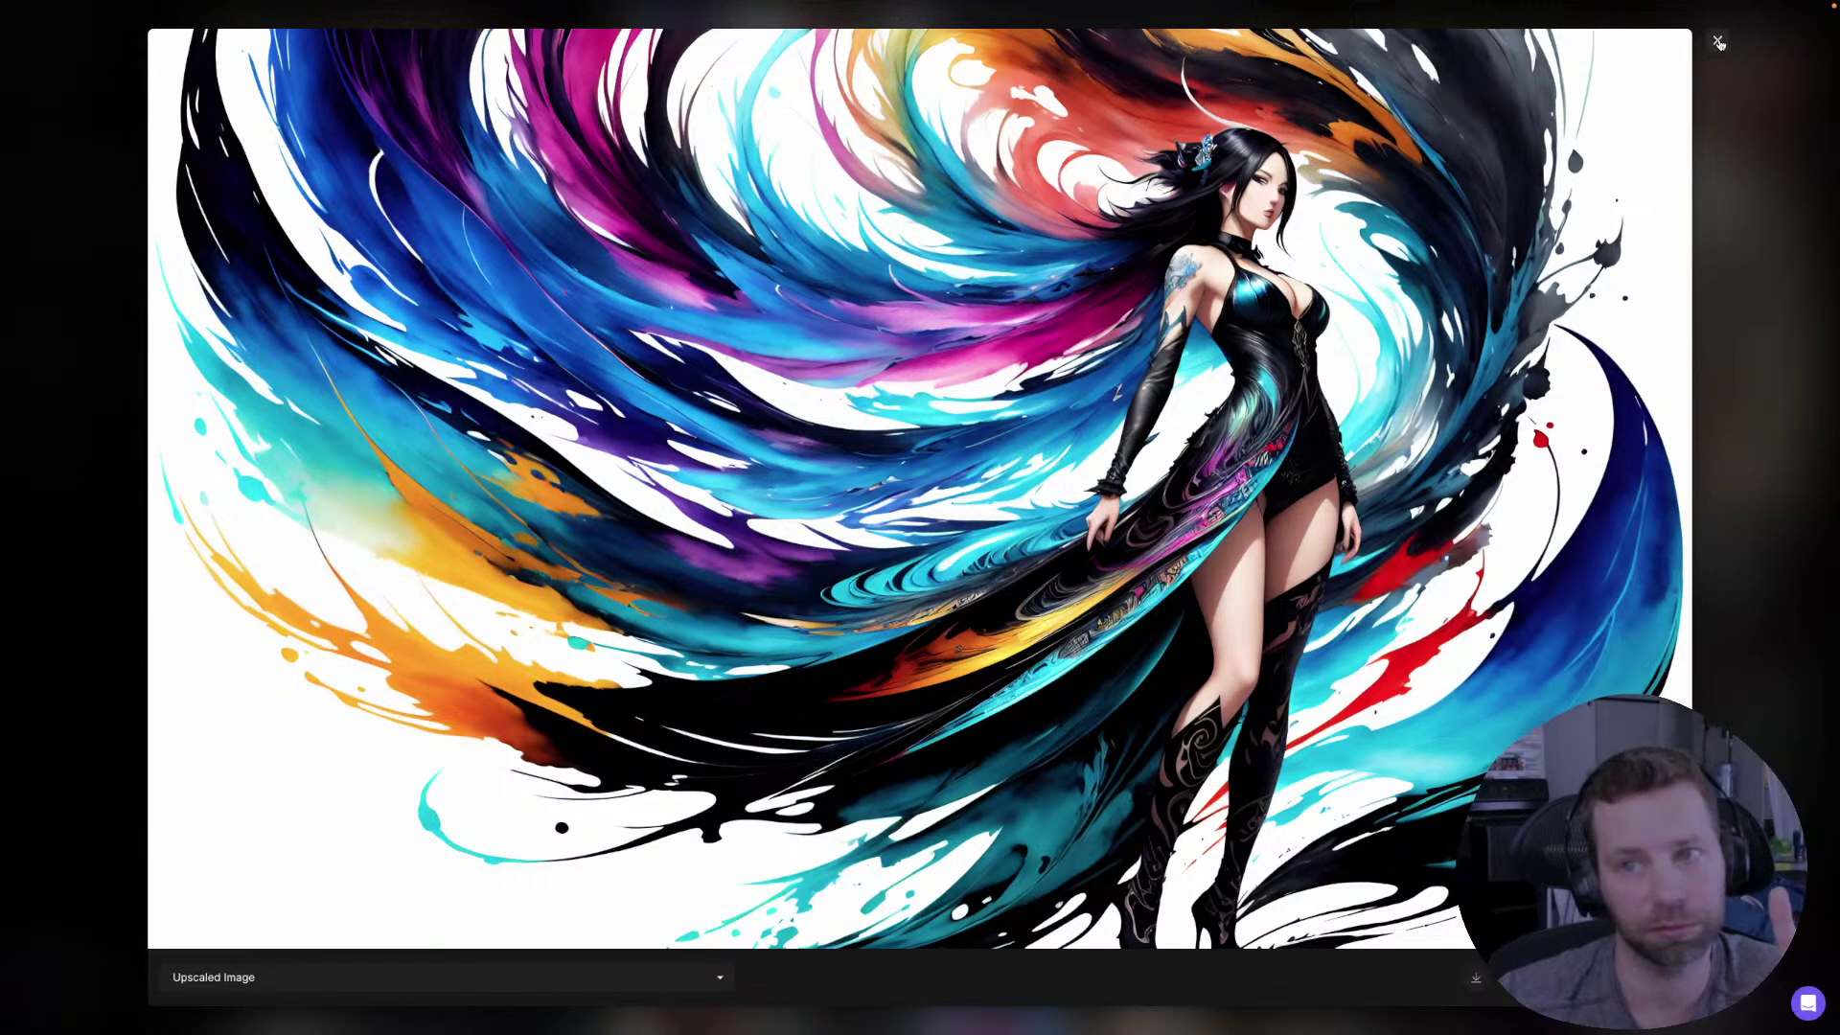
pyautogui.click(1718, 40)
# - Step forward through the orange neon clone army generations, checking their prompts, then close the details
pyautogui.click(1275, 195)
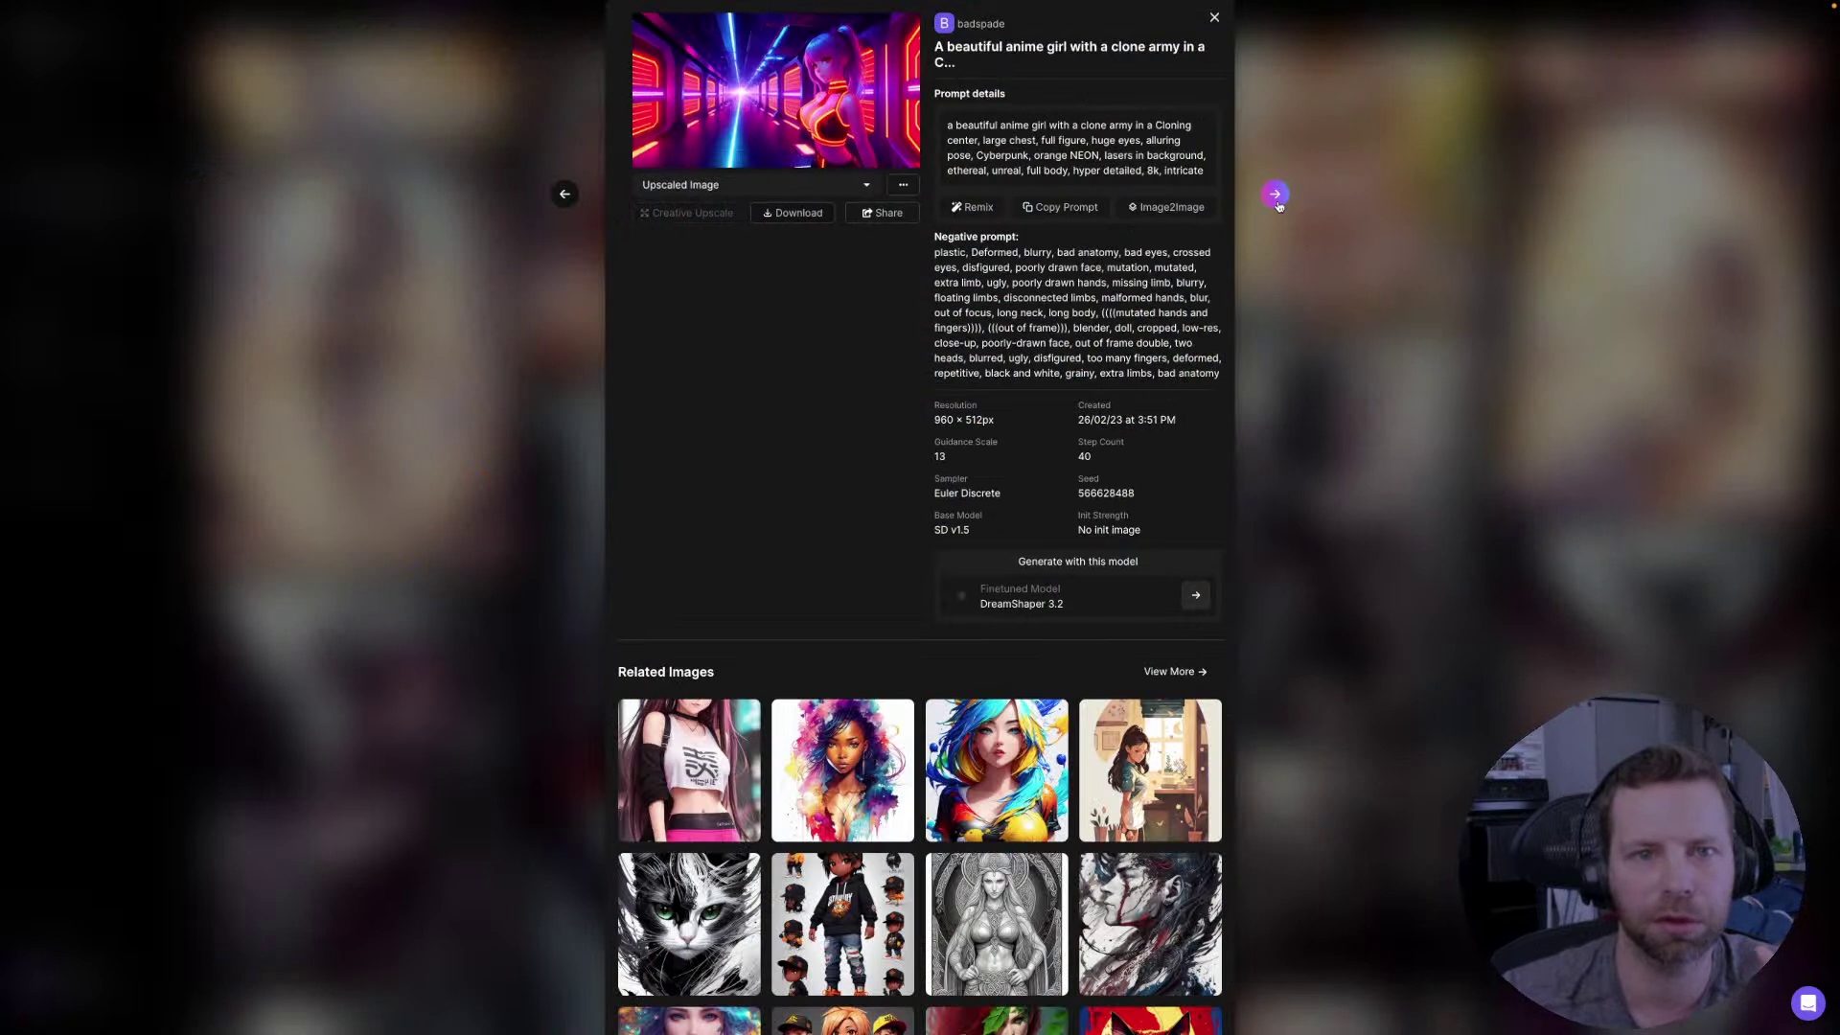
pyautogui.click(1275, 194)
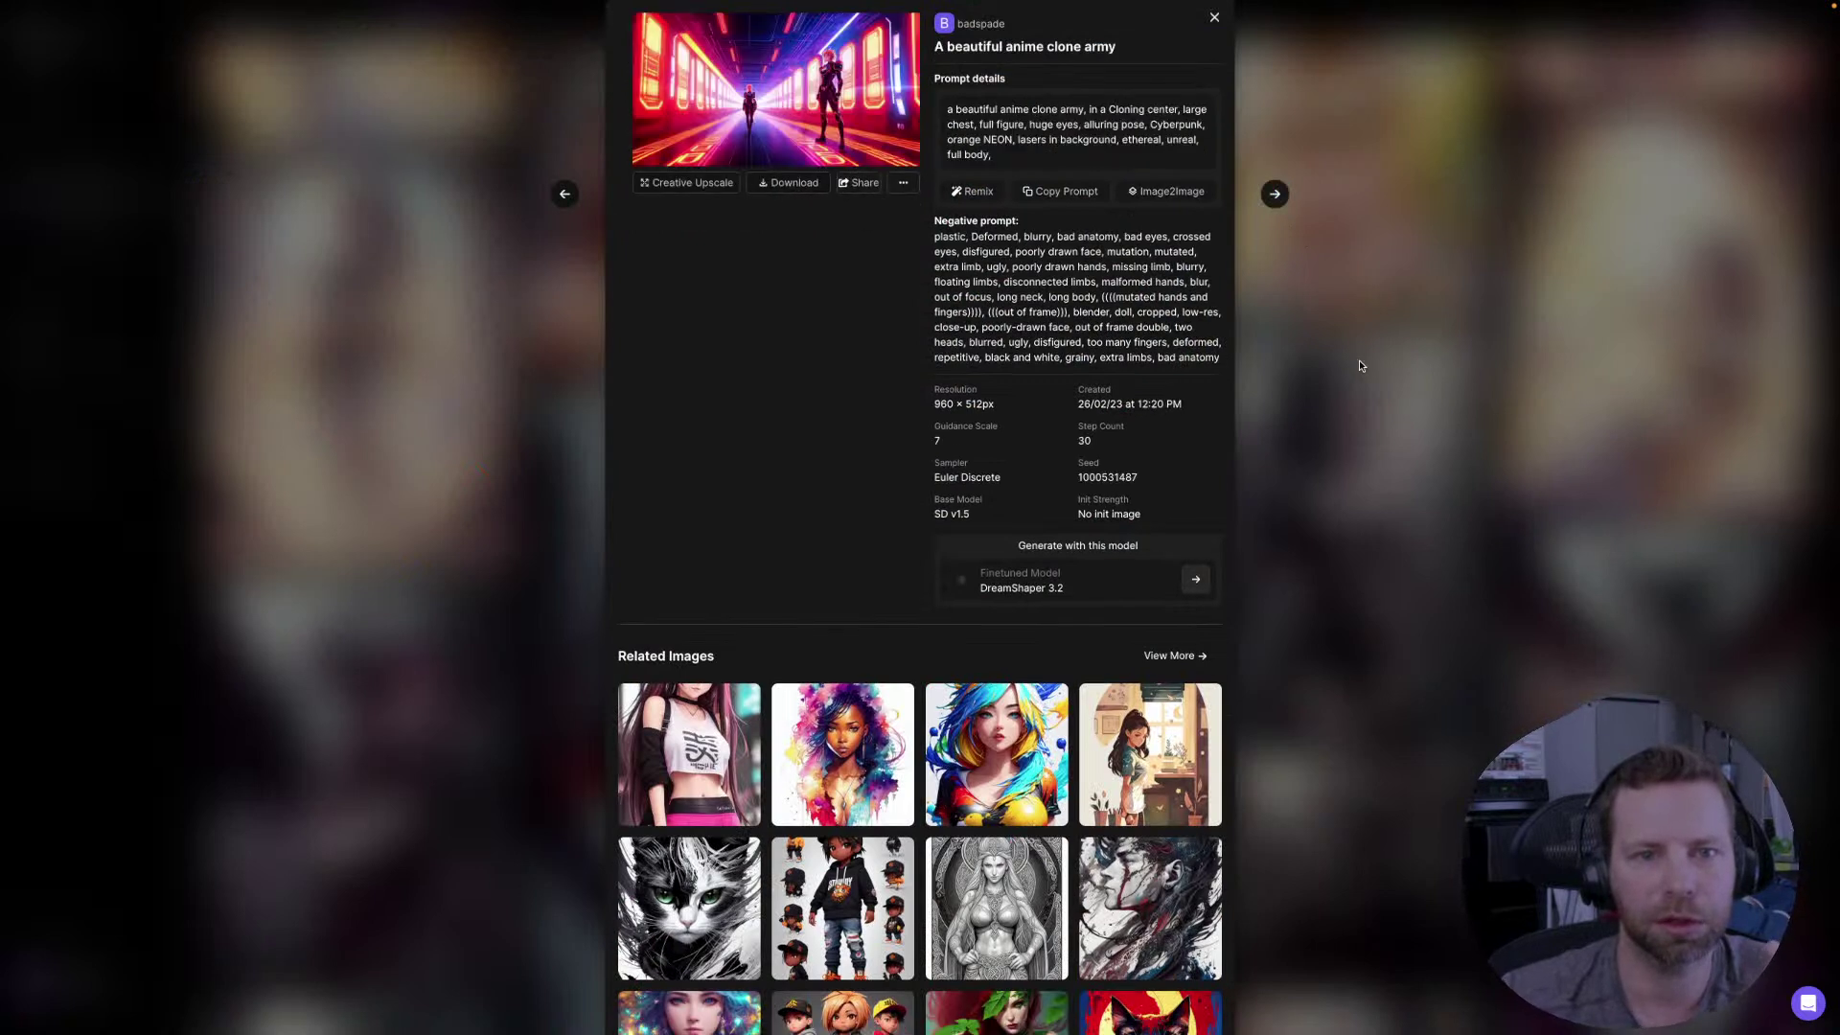
pyautogui.click(1332, 576)
# - Find the colorful ink-splash woman reclining on a white background, check her prompt details, and close them
pyautogui.scroll(-20, 1332, 576)
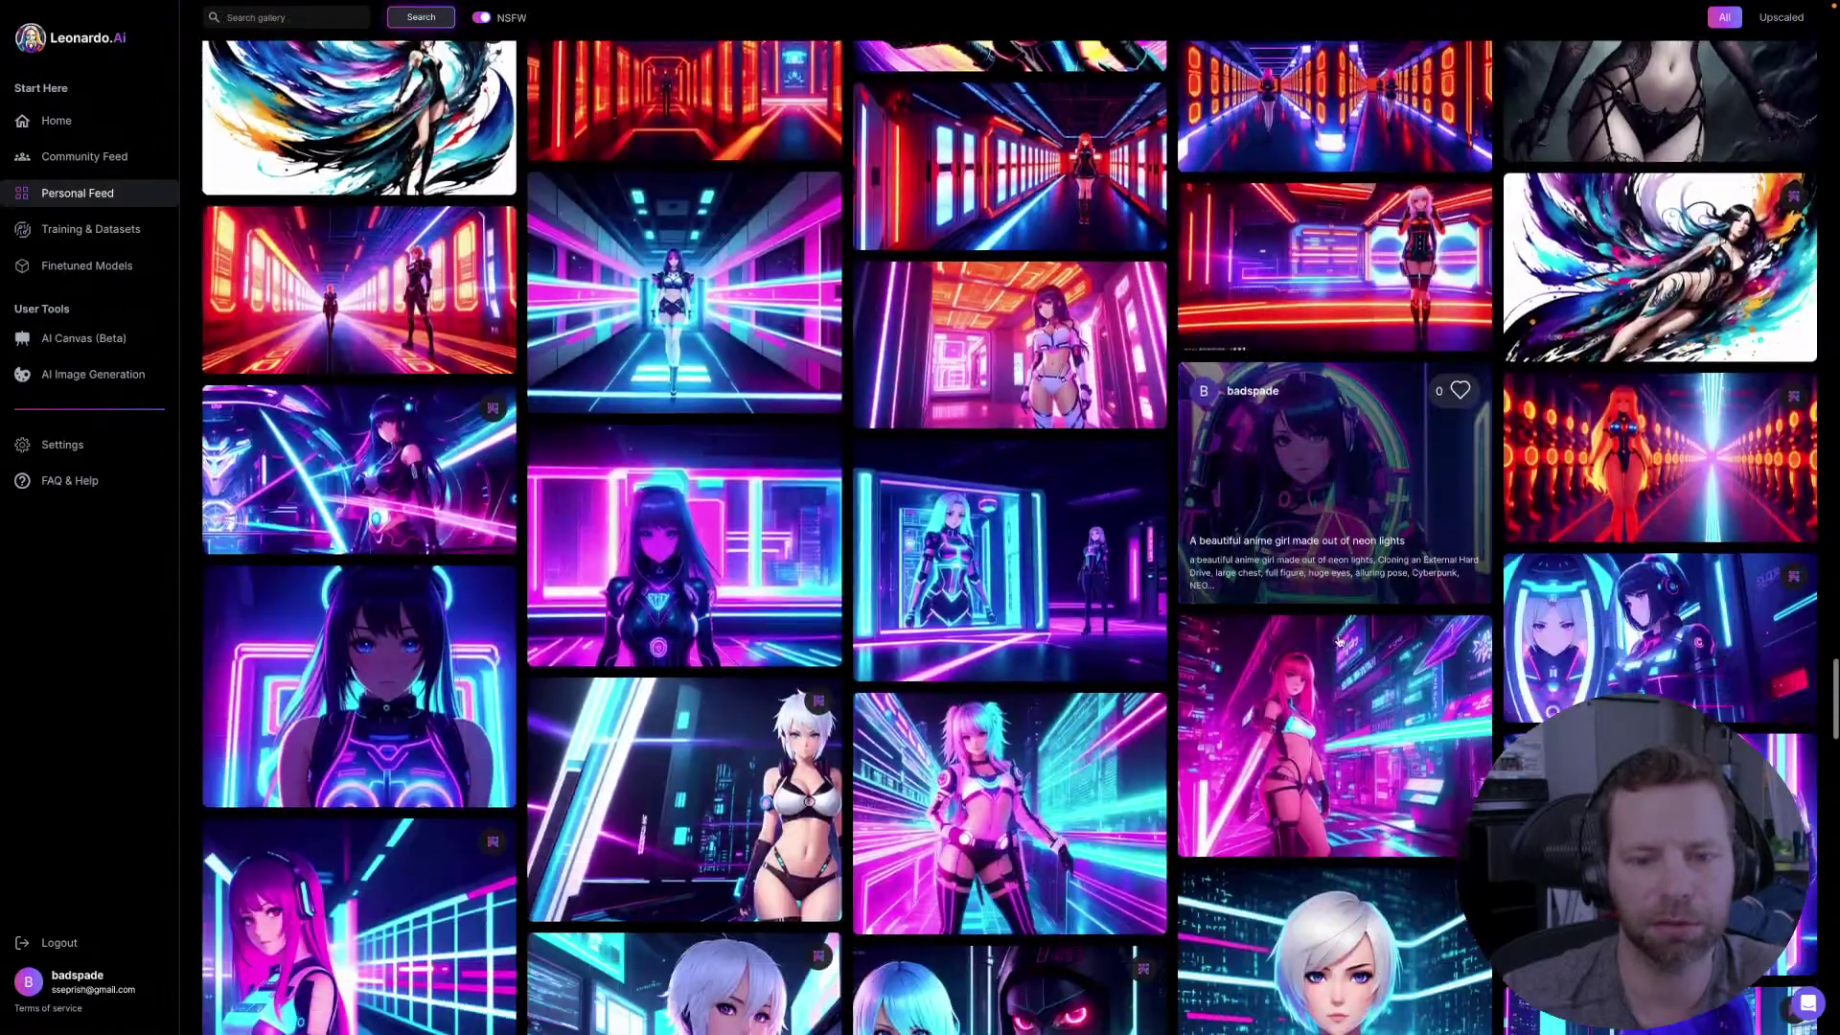
pyautogui.scroll(3, 1340, 642)
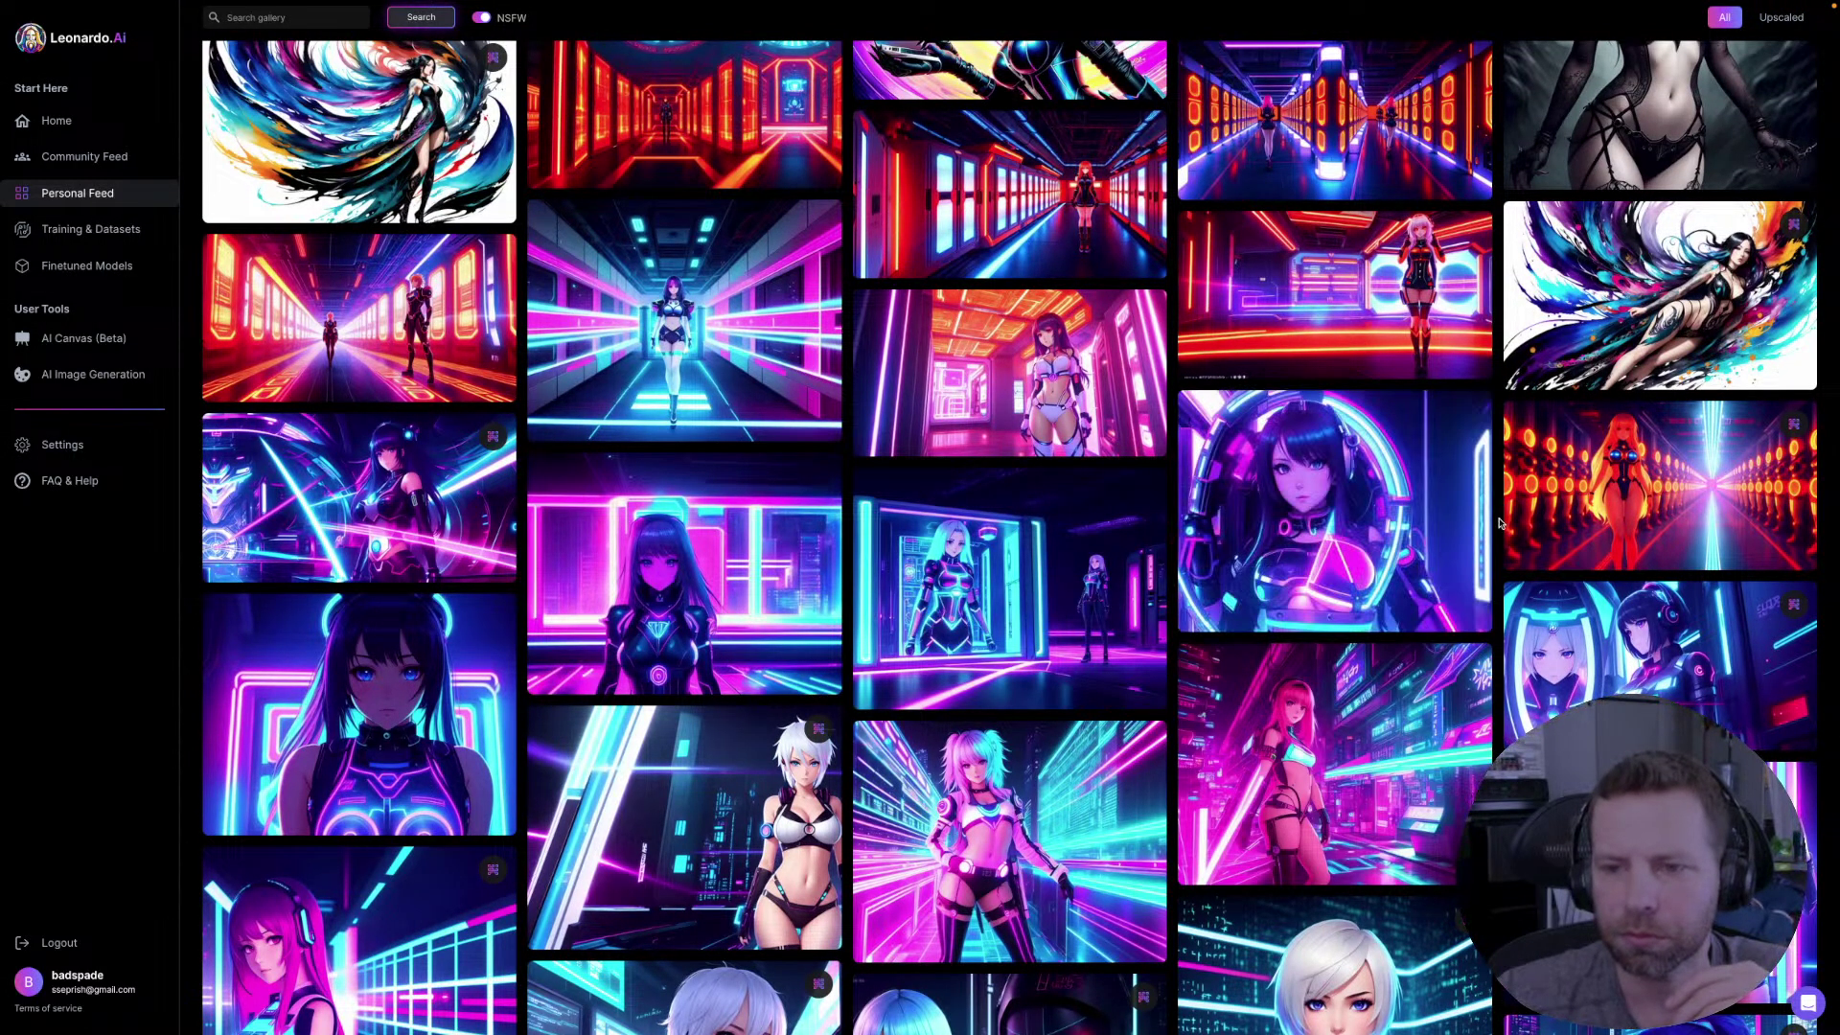
pyautogui.click(1649, 287)
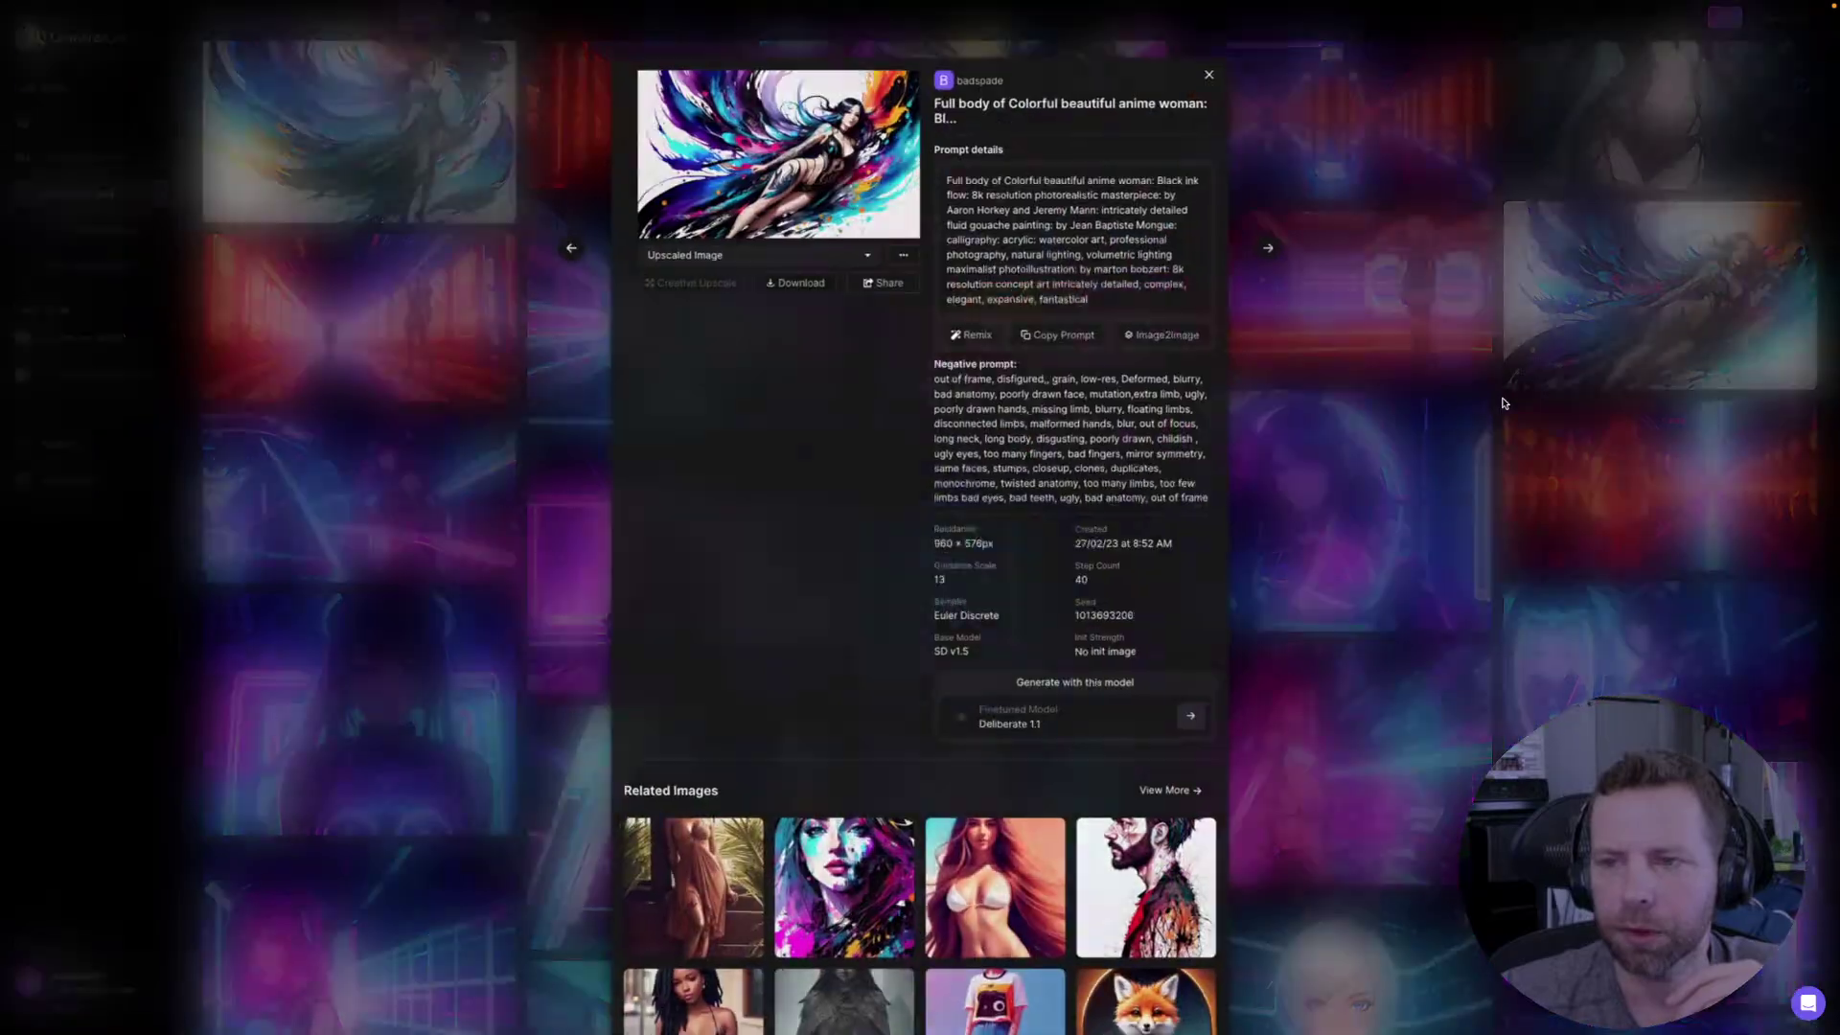
pyautogui.click(1516, 234)
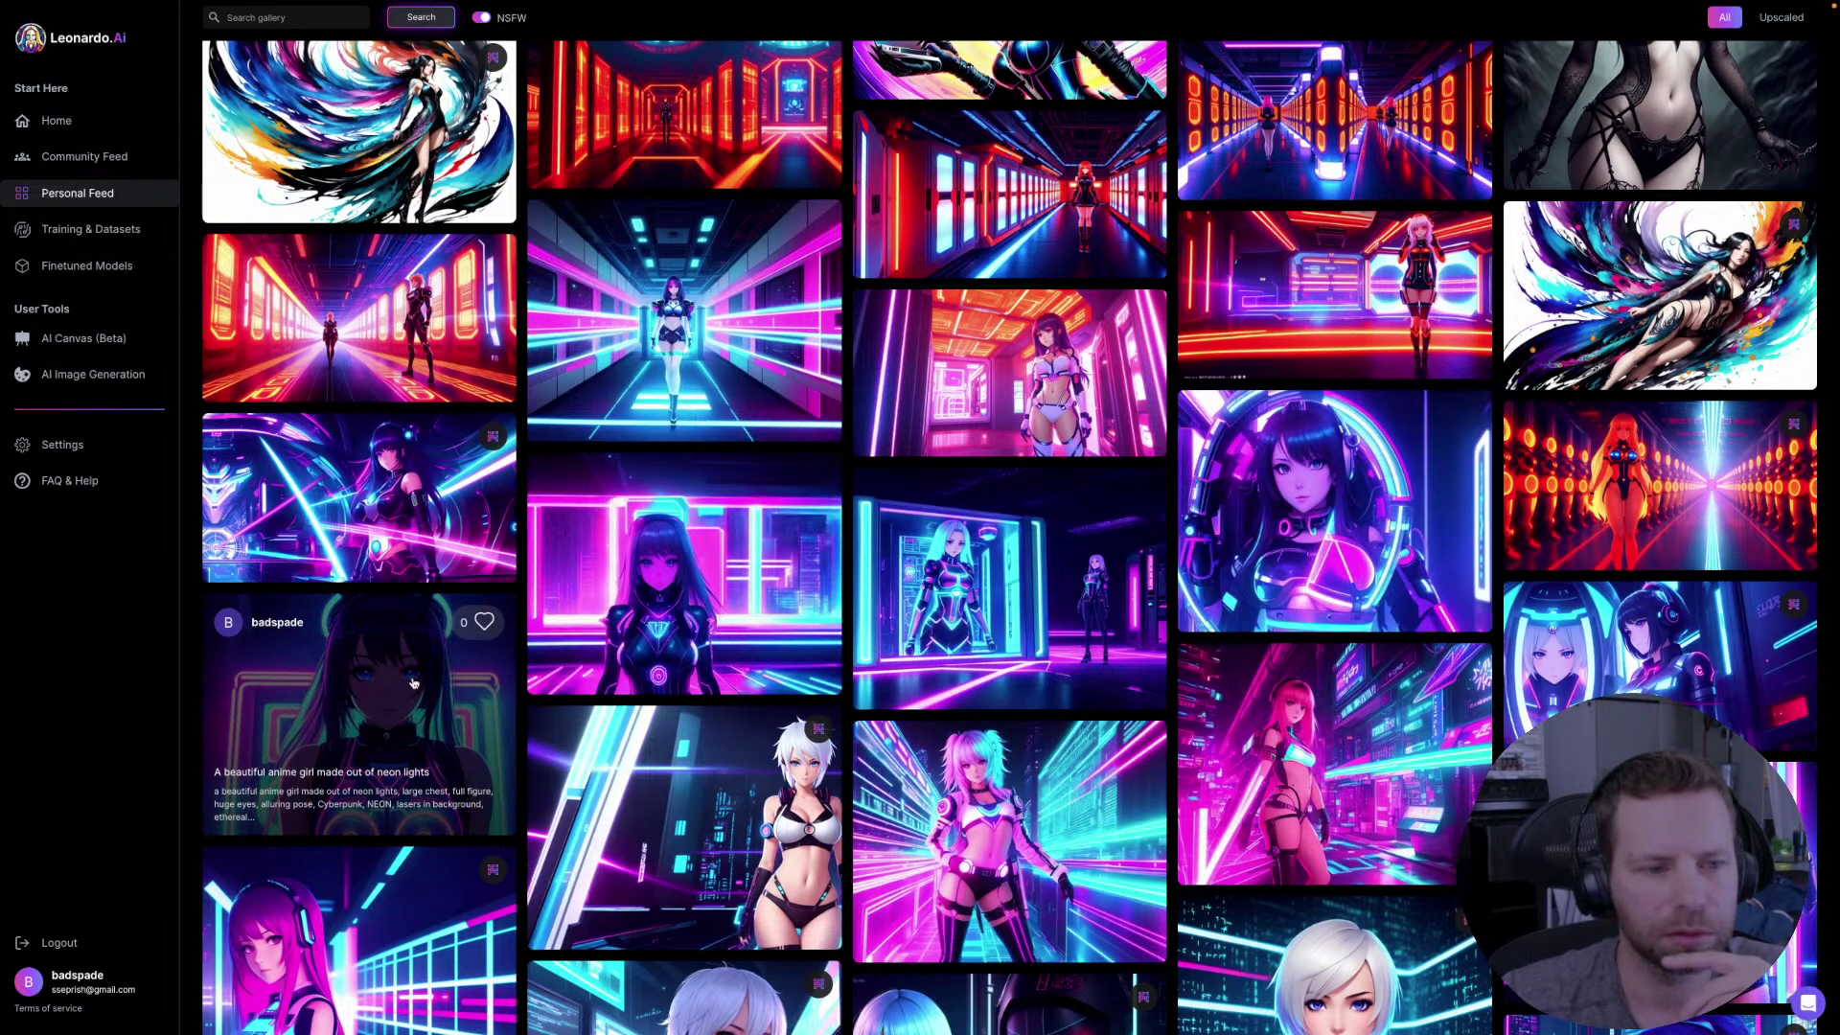
# - Examine the prompts and enlarged upscaled version of the dark-haired anime girl clone among blue and pink lasers, then close it
pyautogui.click(388, 514)
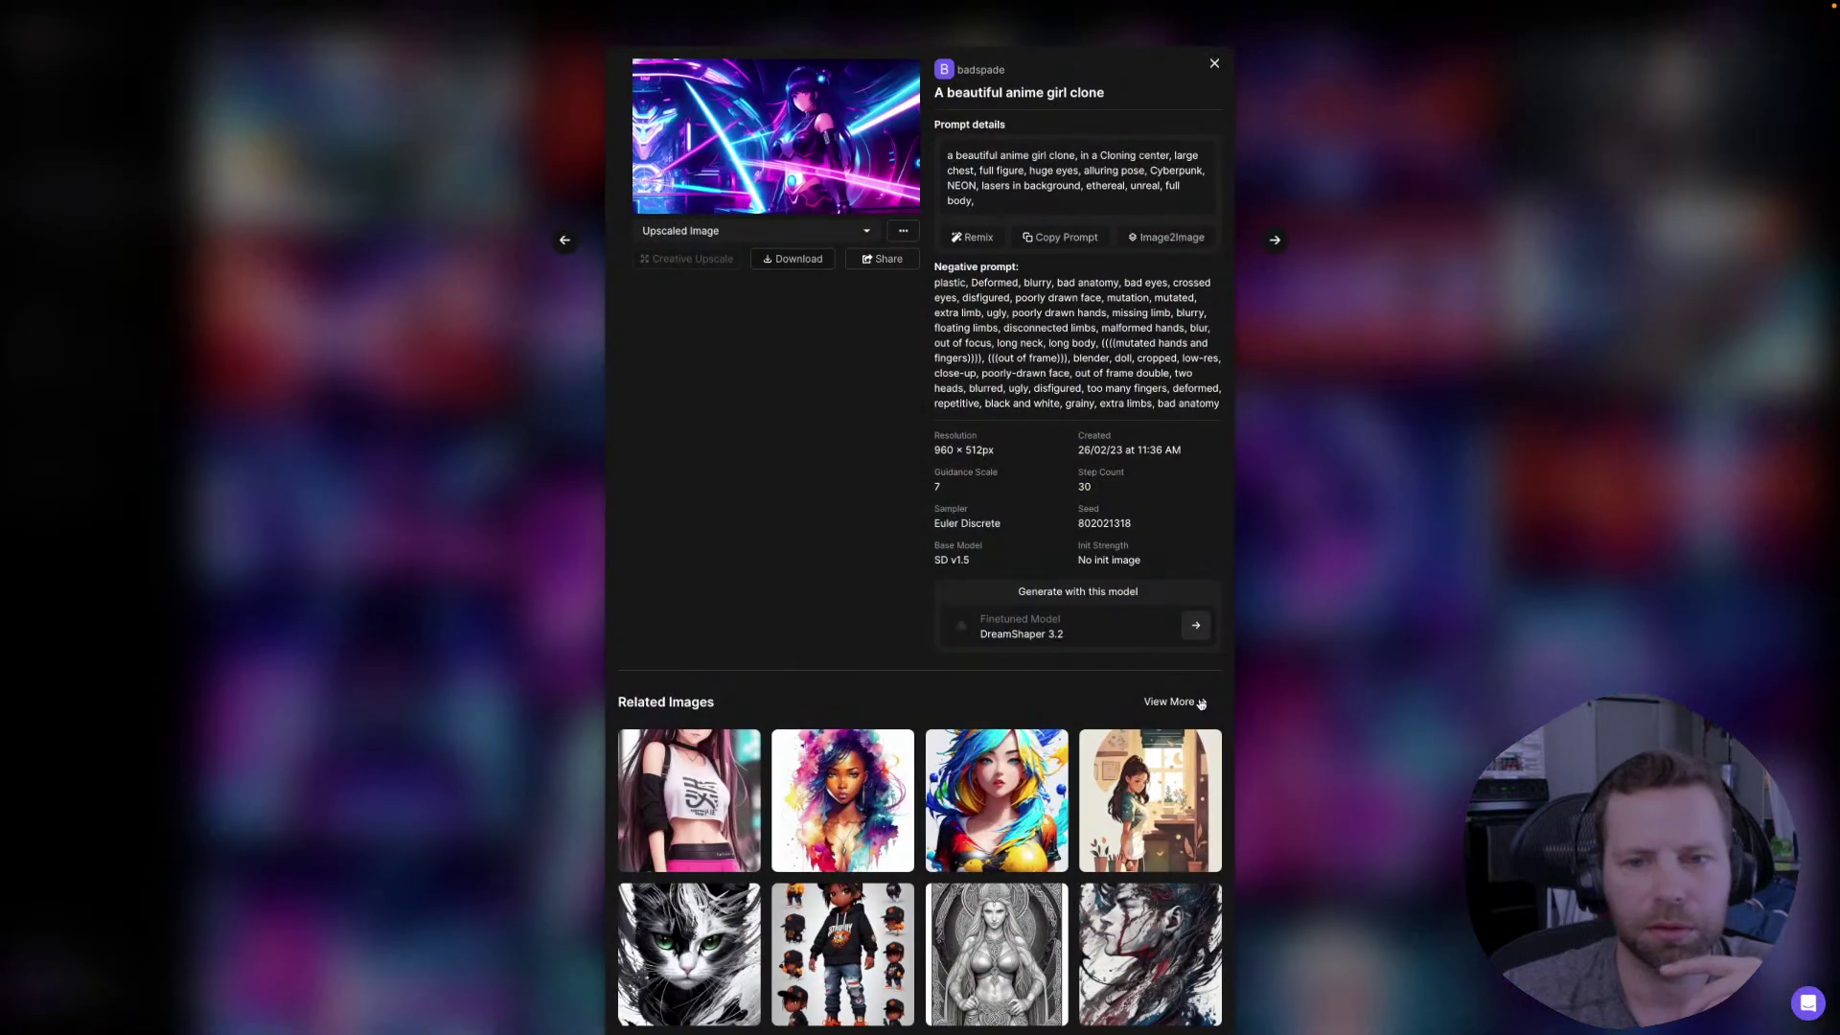
pyautogui.click(771, 137)
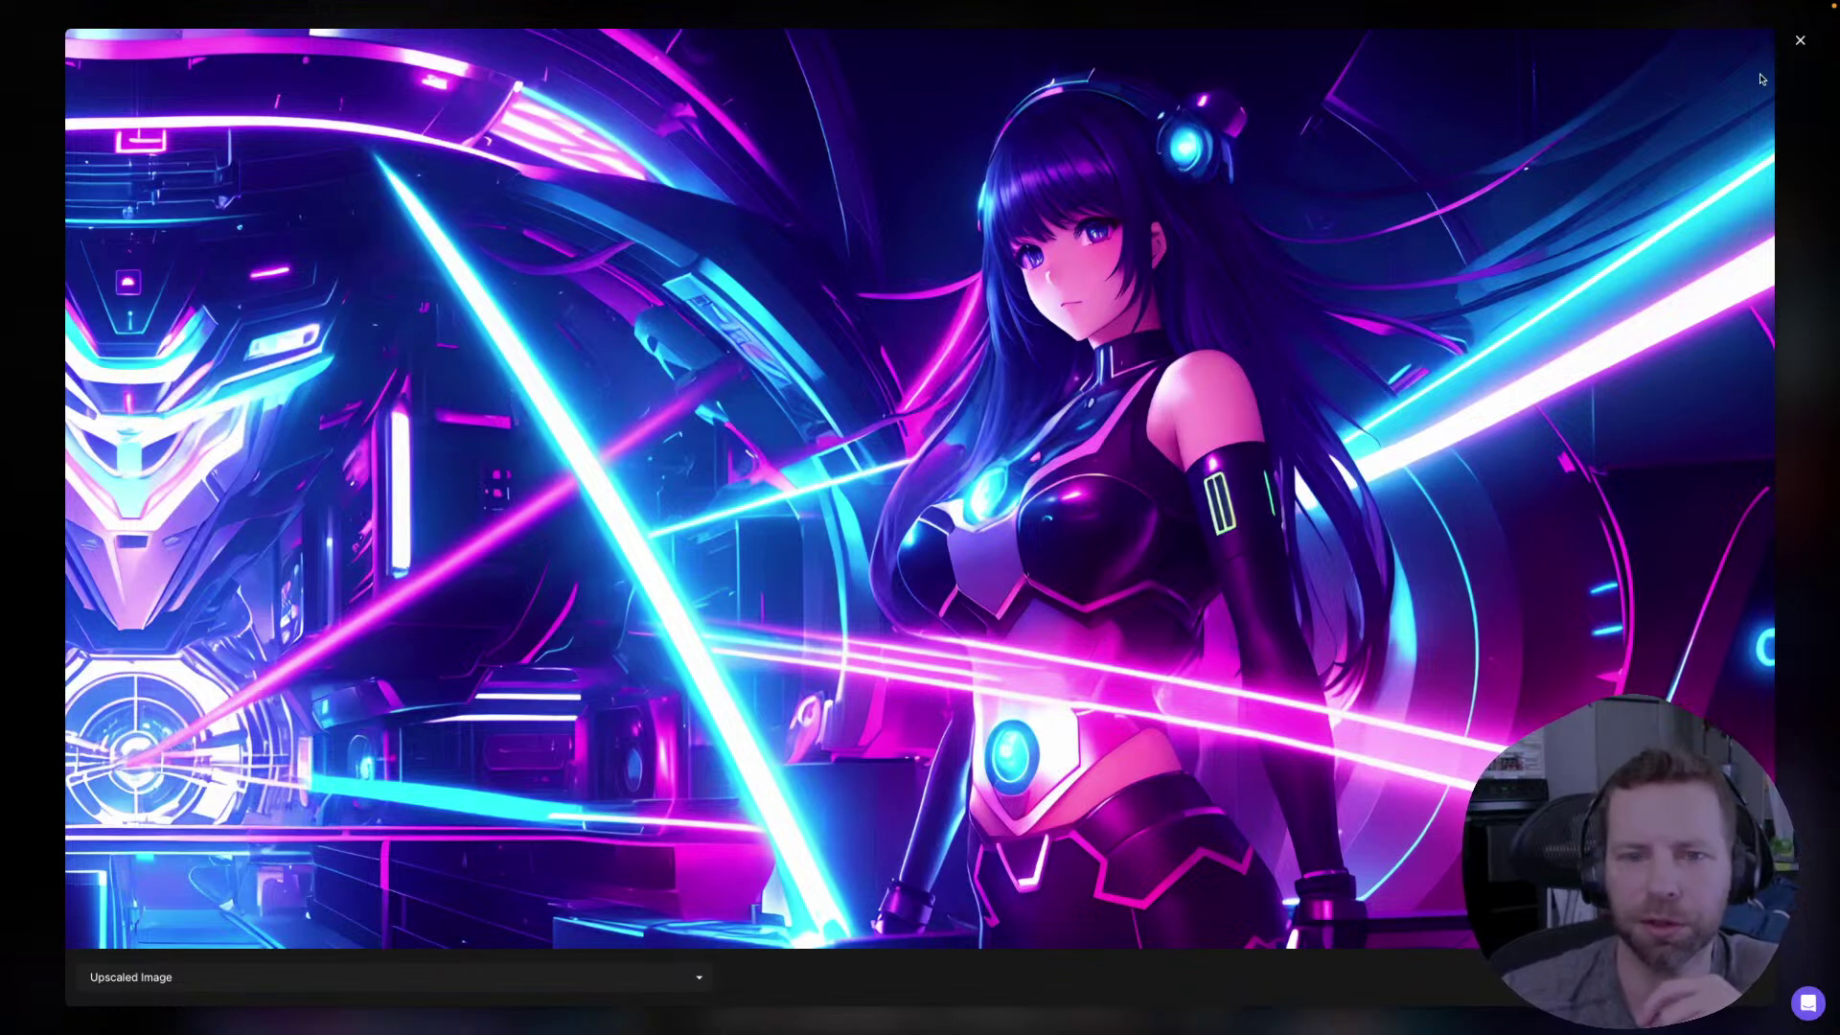
pyautogui.click(1800, 41)
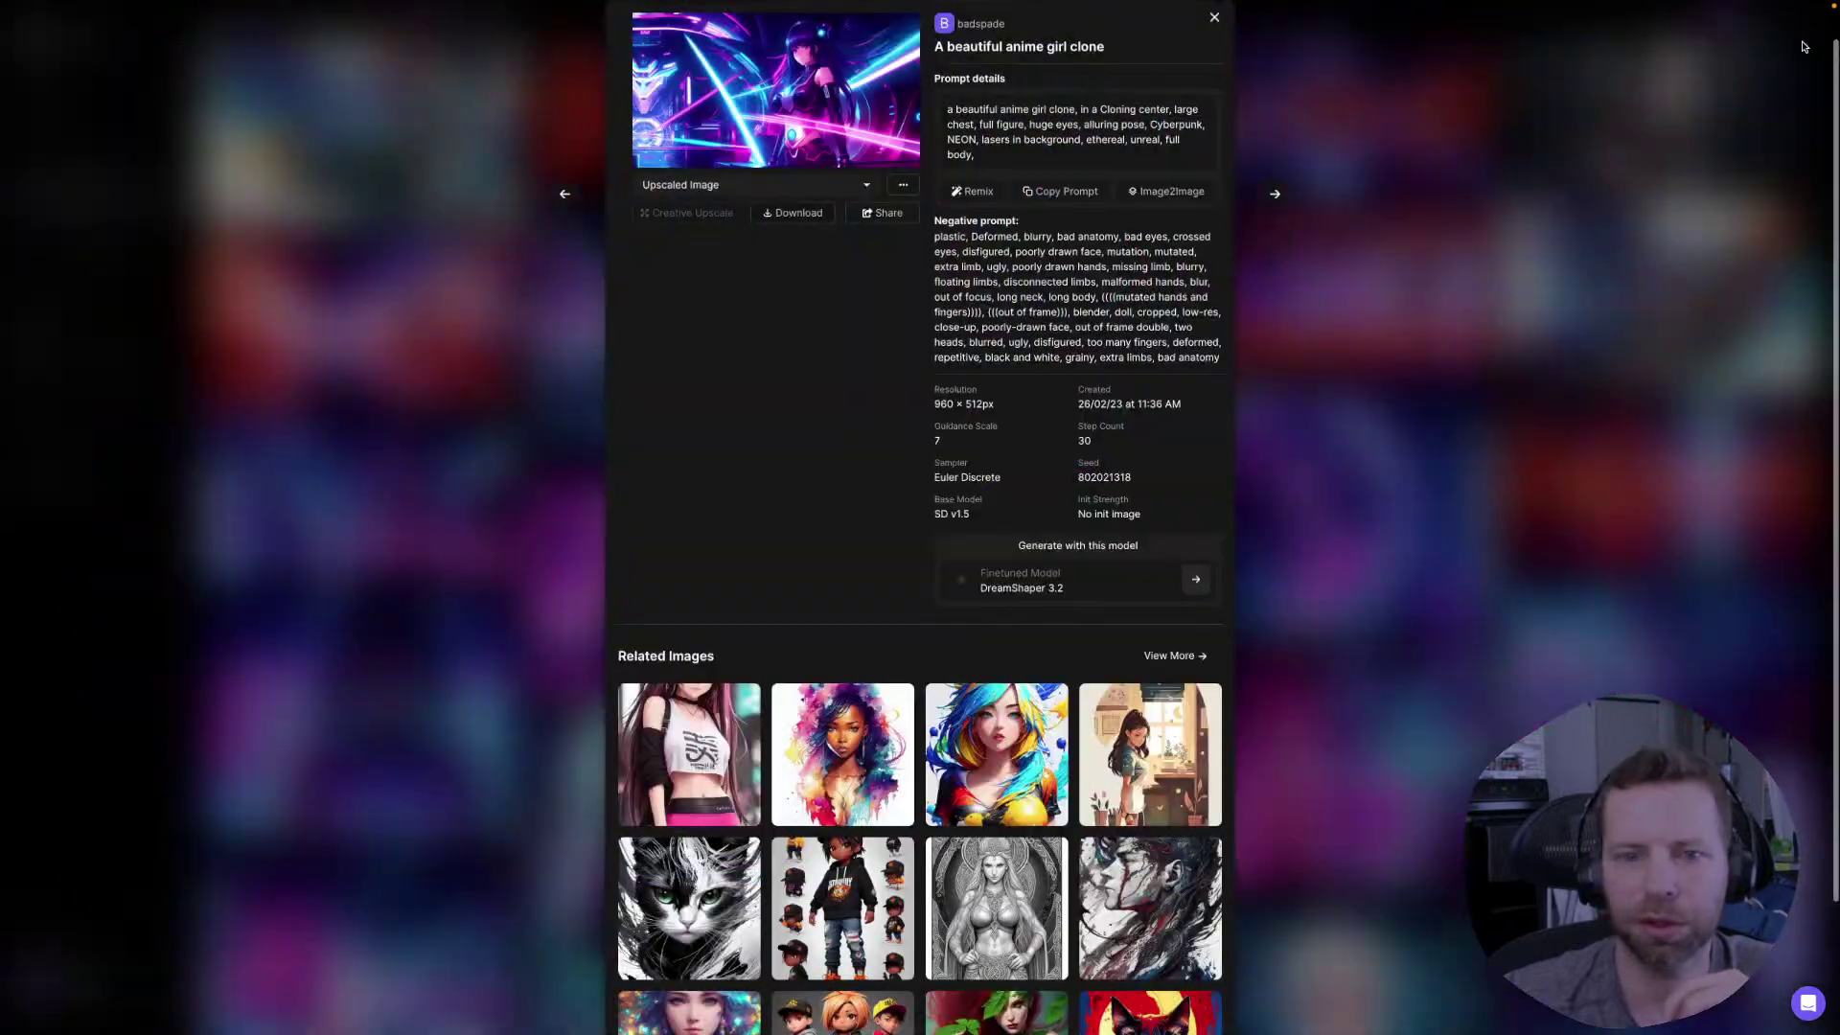
pyautogui.click(1335, 561)
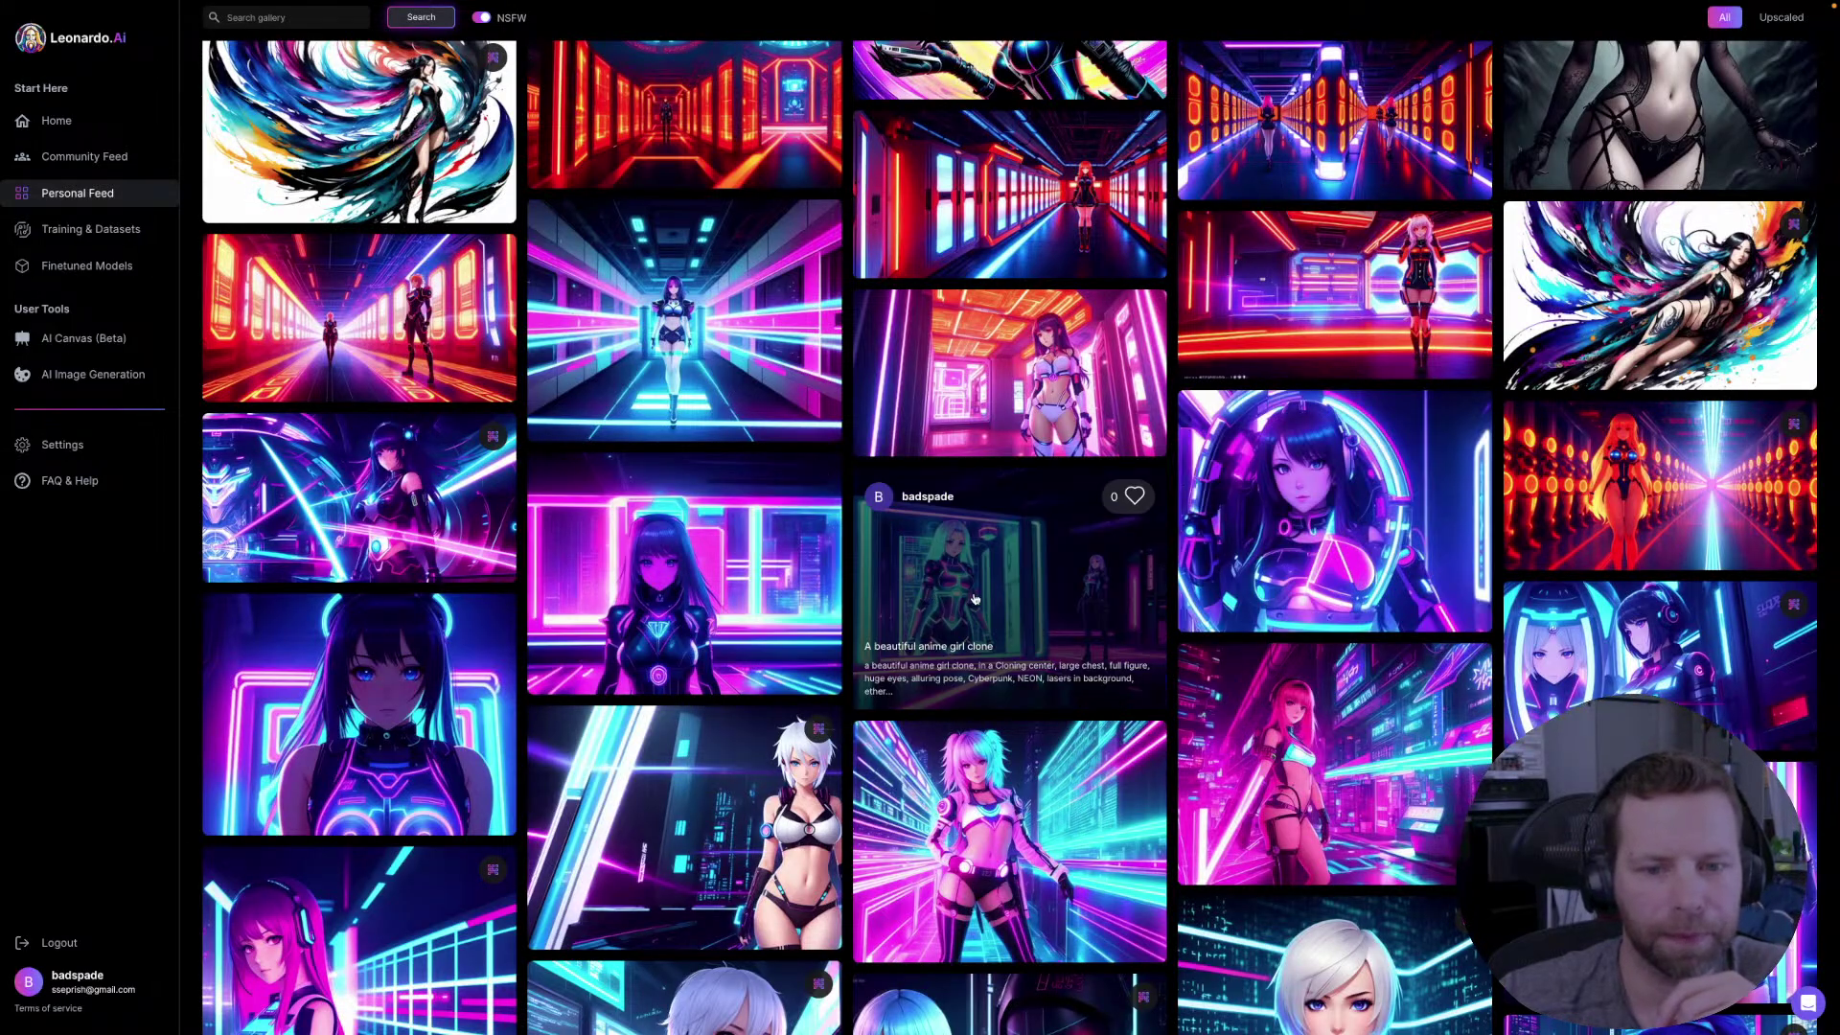
# - View the anime girl clone inside the glowing glass chamber enlarged, then close its details
pyautogui.click(978, 599)
pyautogui.click(754, 178)
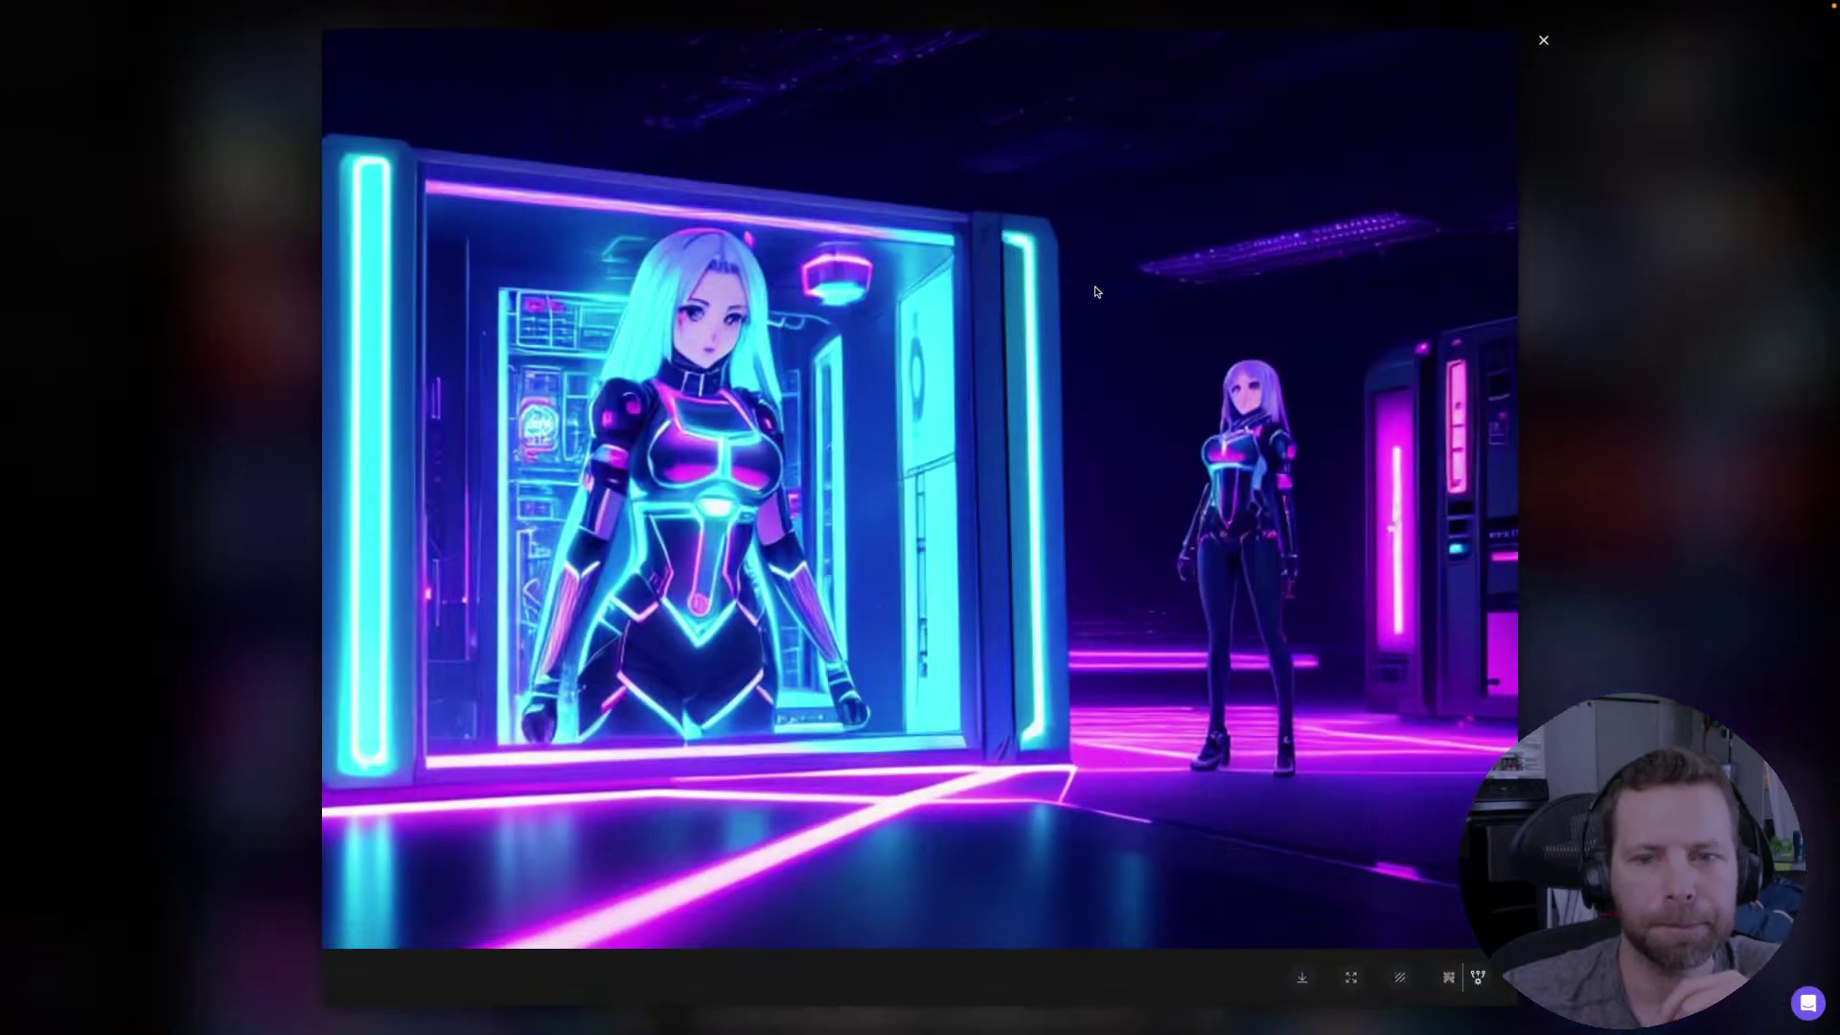
pyautogui.click(1543, 40)
pyautogui.click(1214, 517)
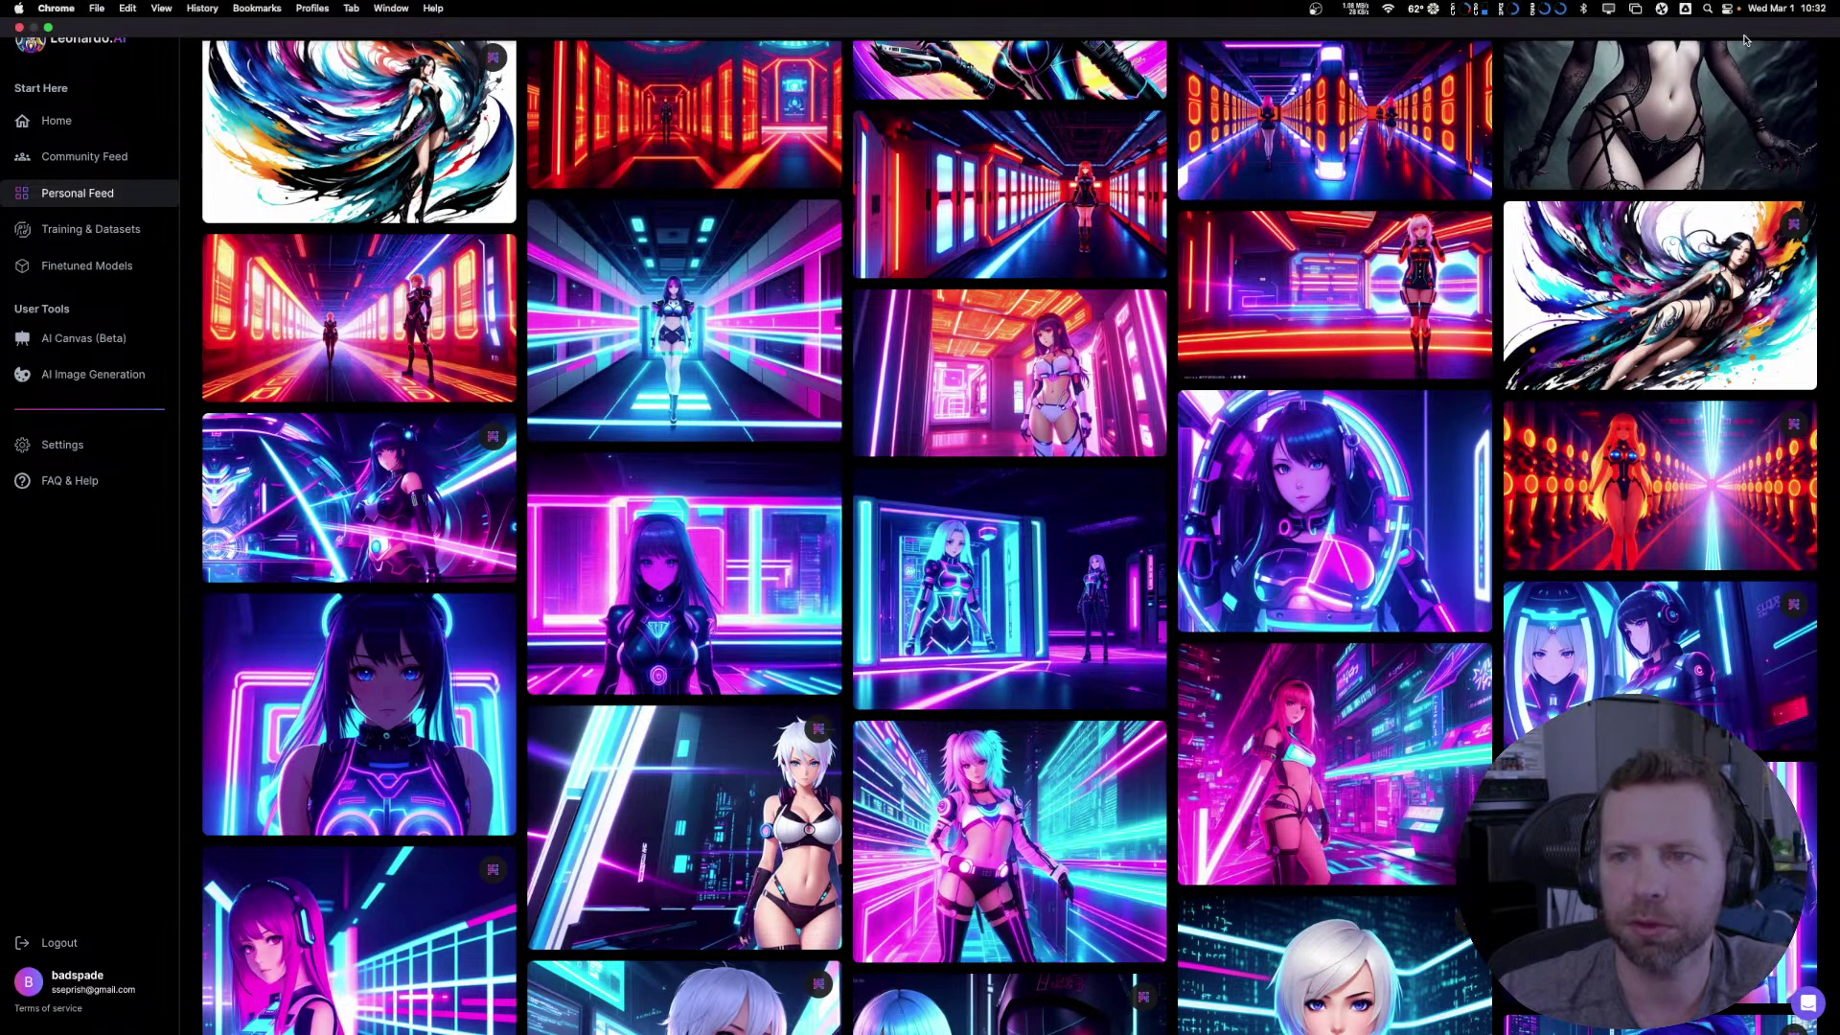
# - Filter the Personal Feed to upscaled images and view the silver-haired goddess with the glowing golden crown enlarged
pyautogui.click(1780, 17)
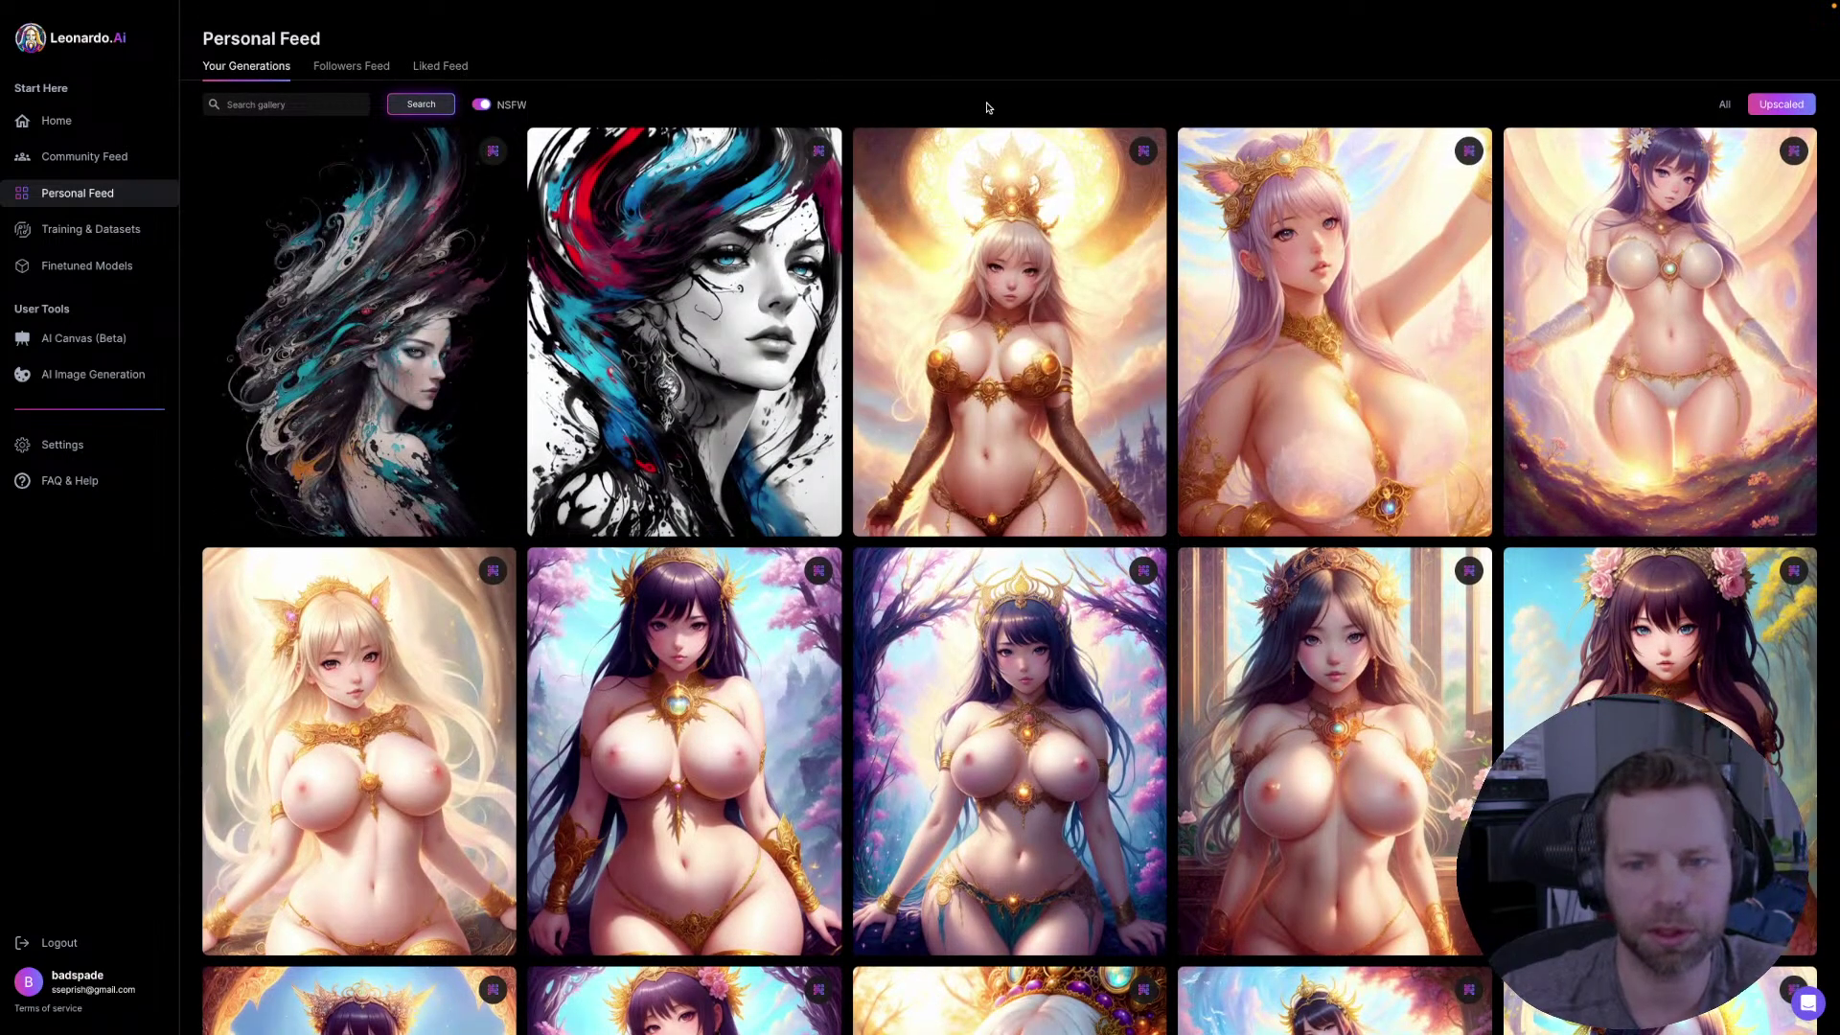
pyautogui.moveTo(991, 345)
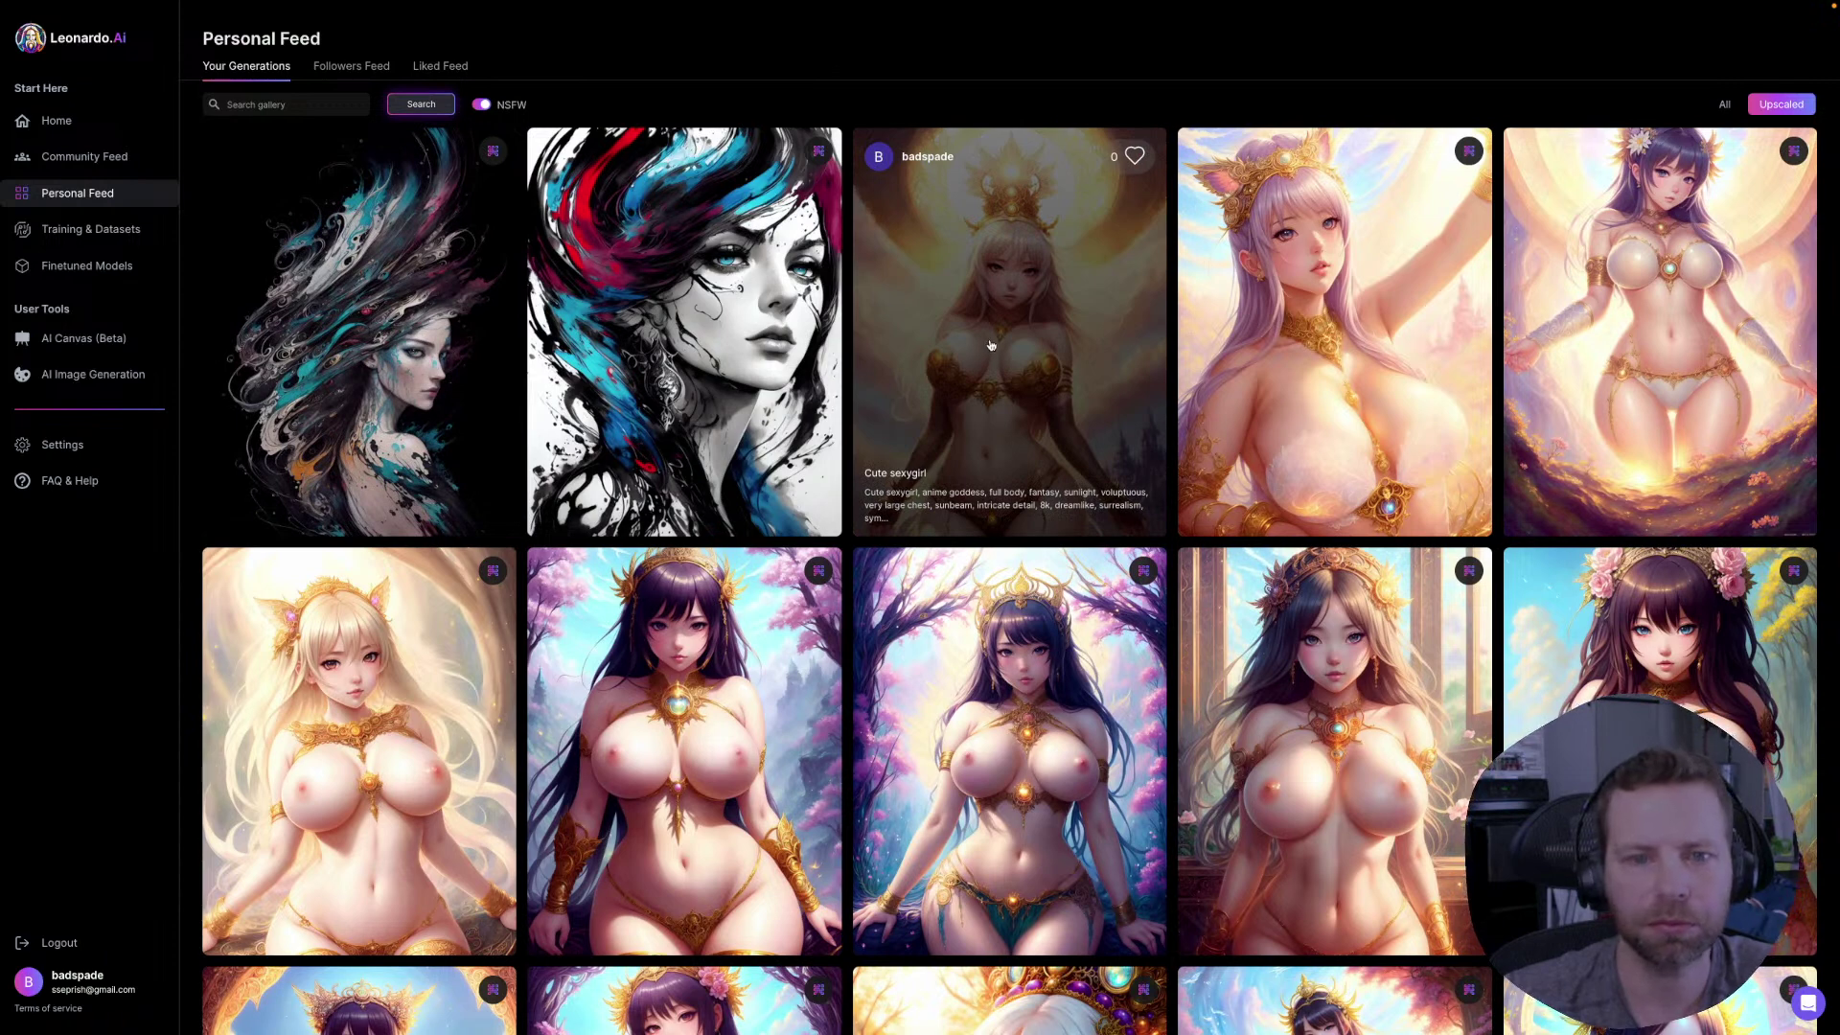
pyautogui.click(1061, 358)
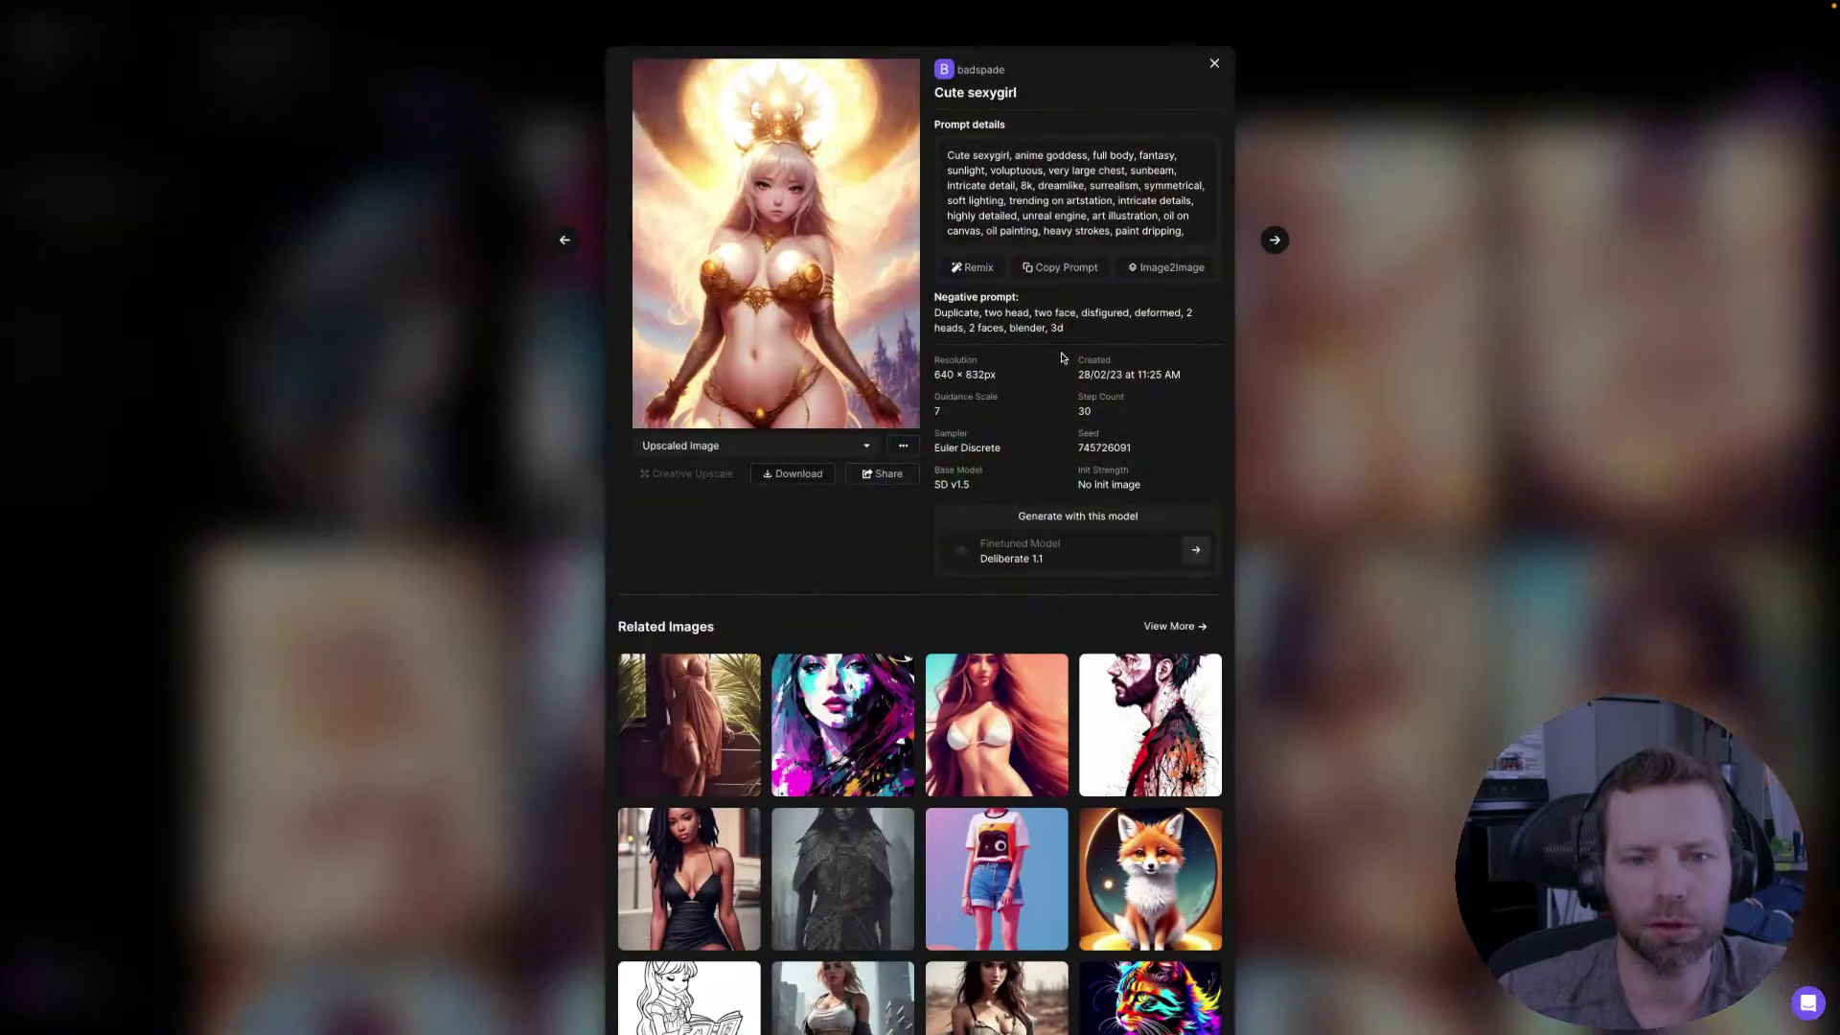
pyautogui.click(790, 229)
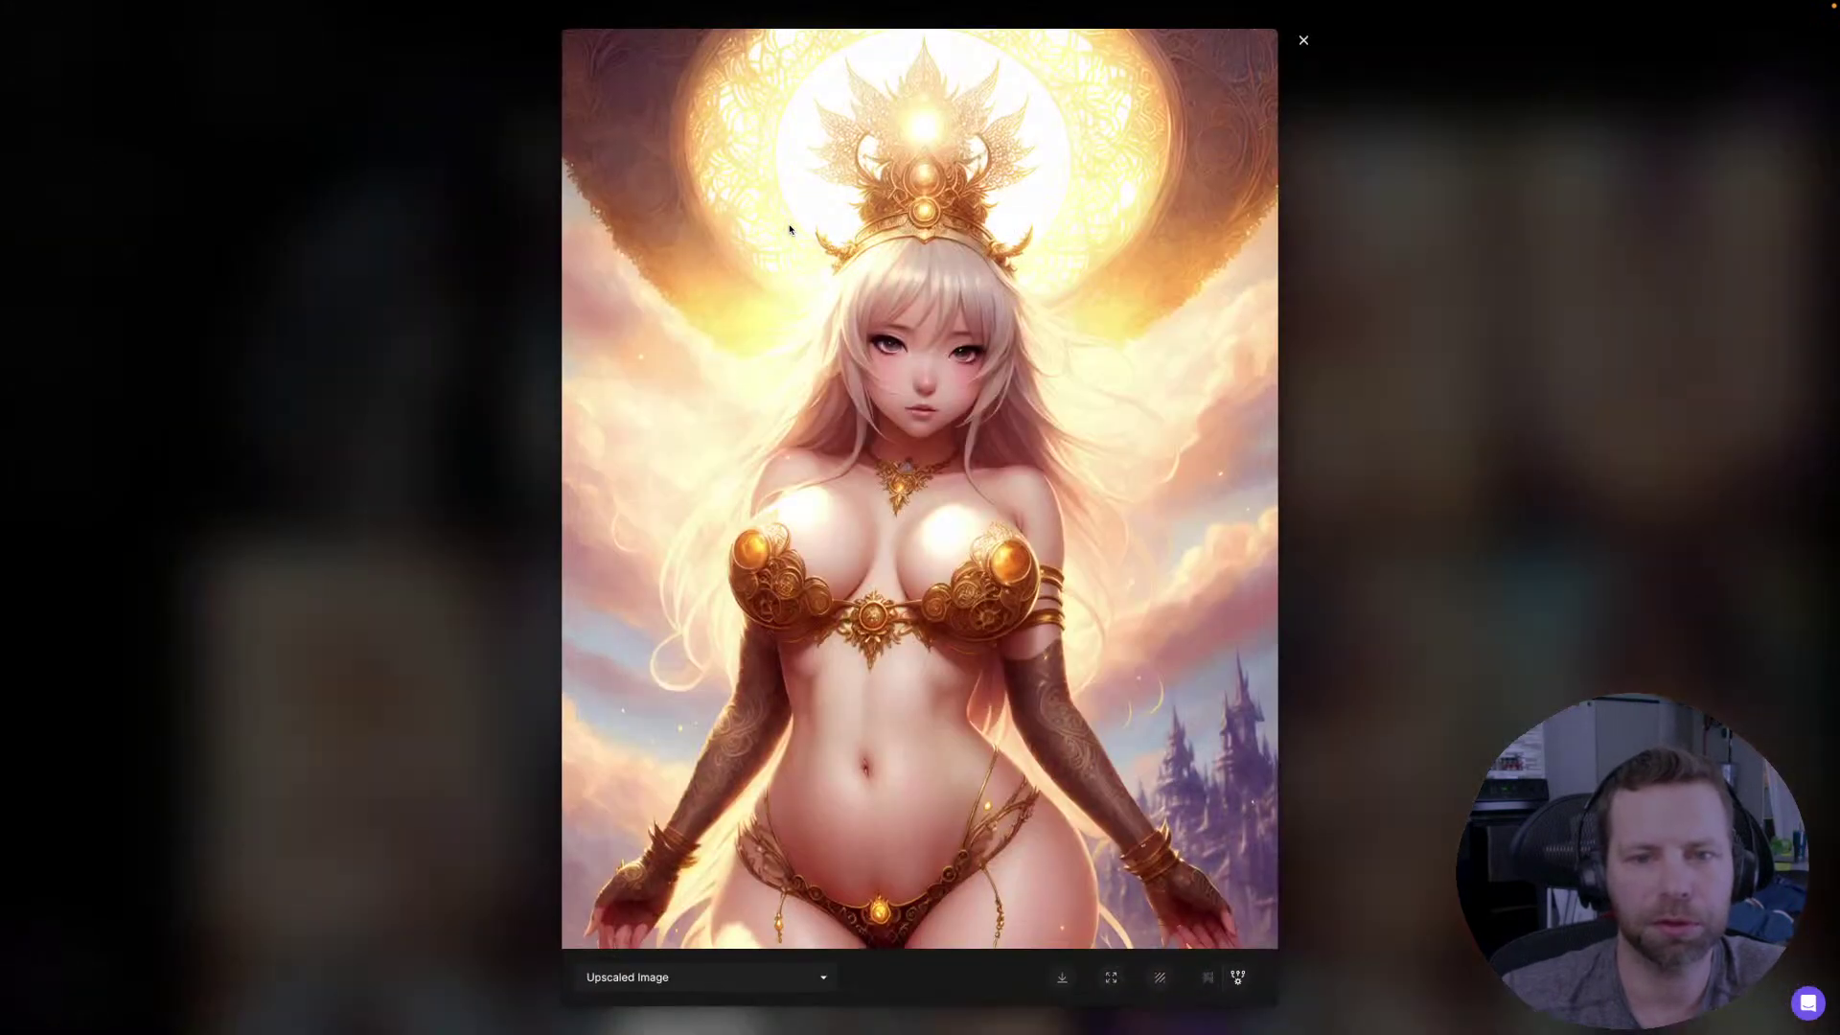
# - Close the enlarged golden-crowned goddess and her image details to return to the upscaled Personal Feed
pyautogui.click(1480, 618)
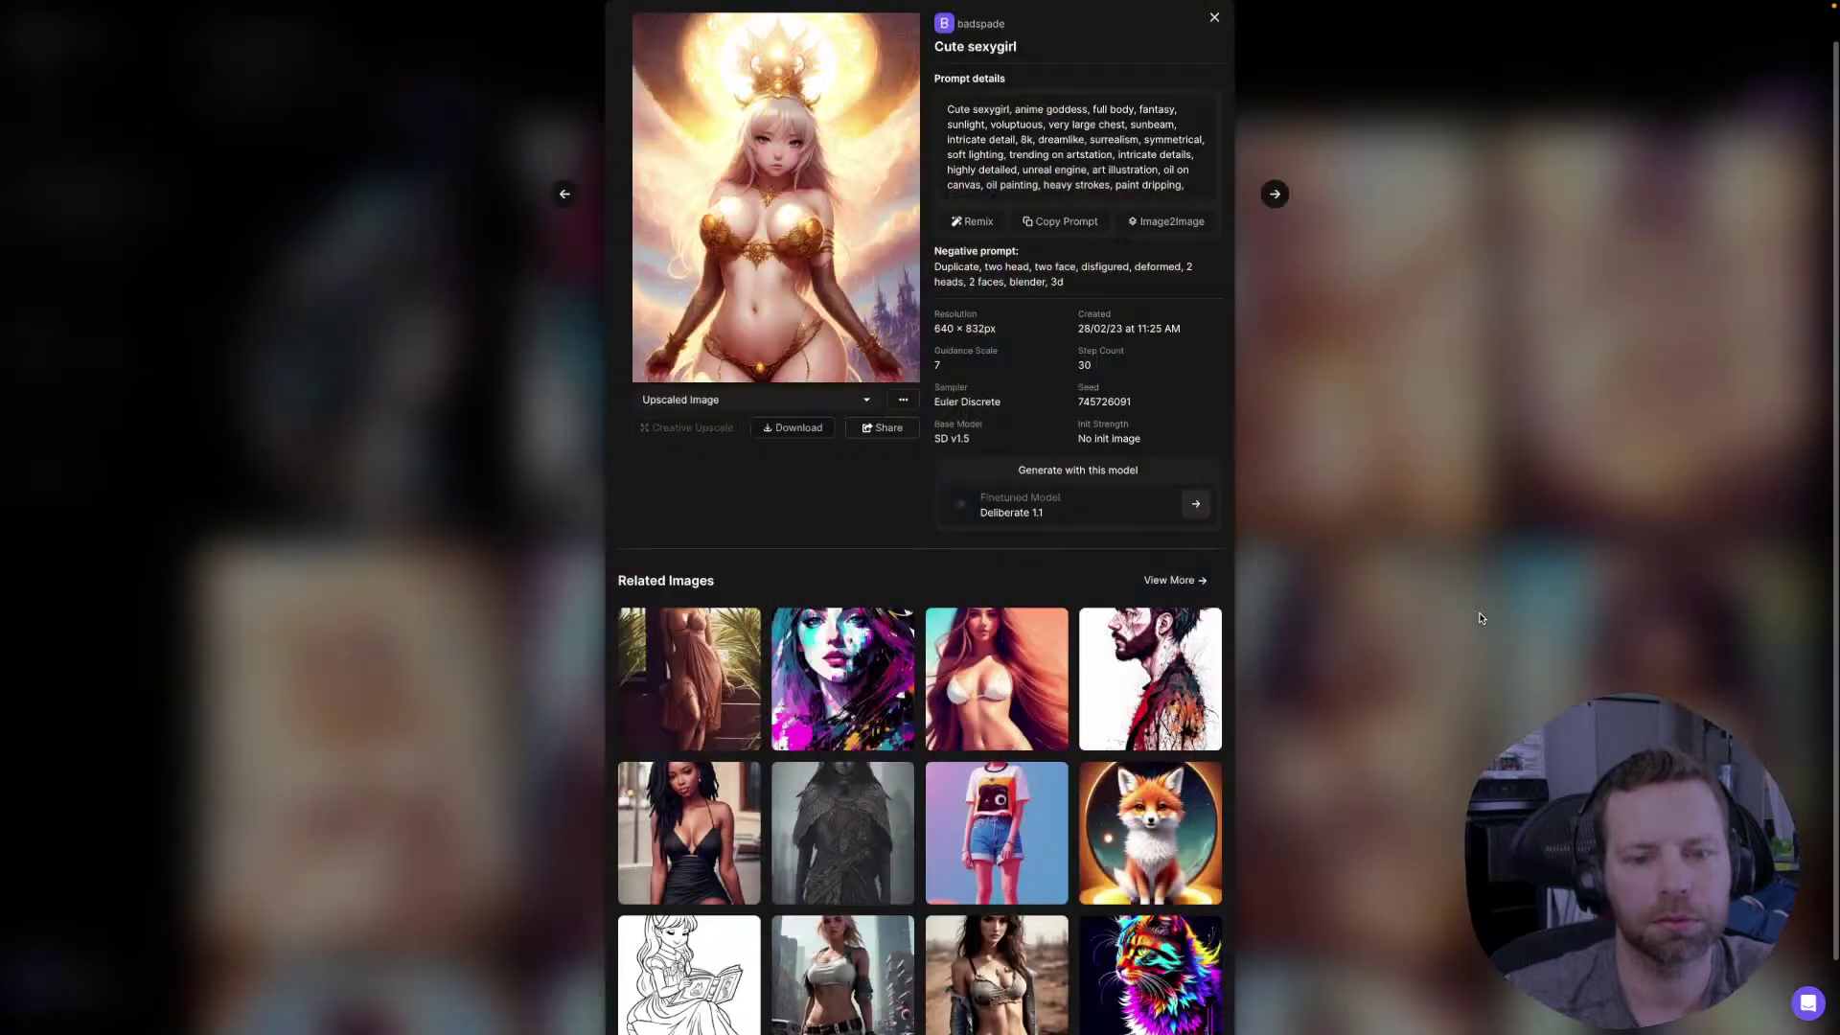
pyautogui.click(1481, 618)
# - Find the pale-haired goddess with golden cat ears before castle spires, view her enlarged, and close her details
pyautogui.scroll(-3, 1381, 626)
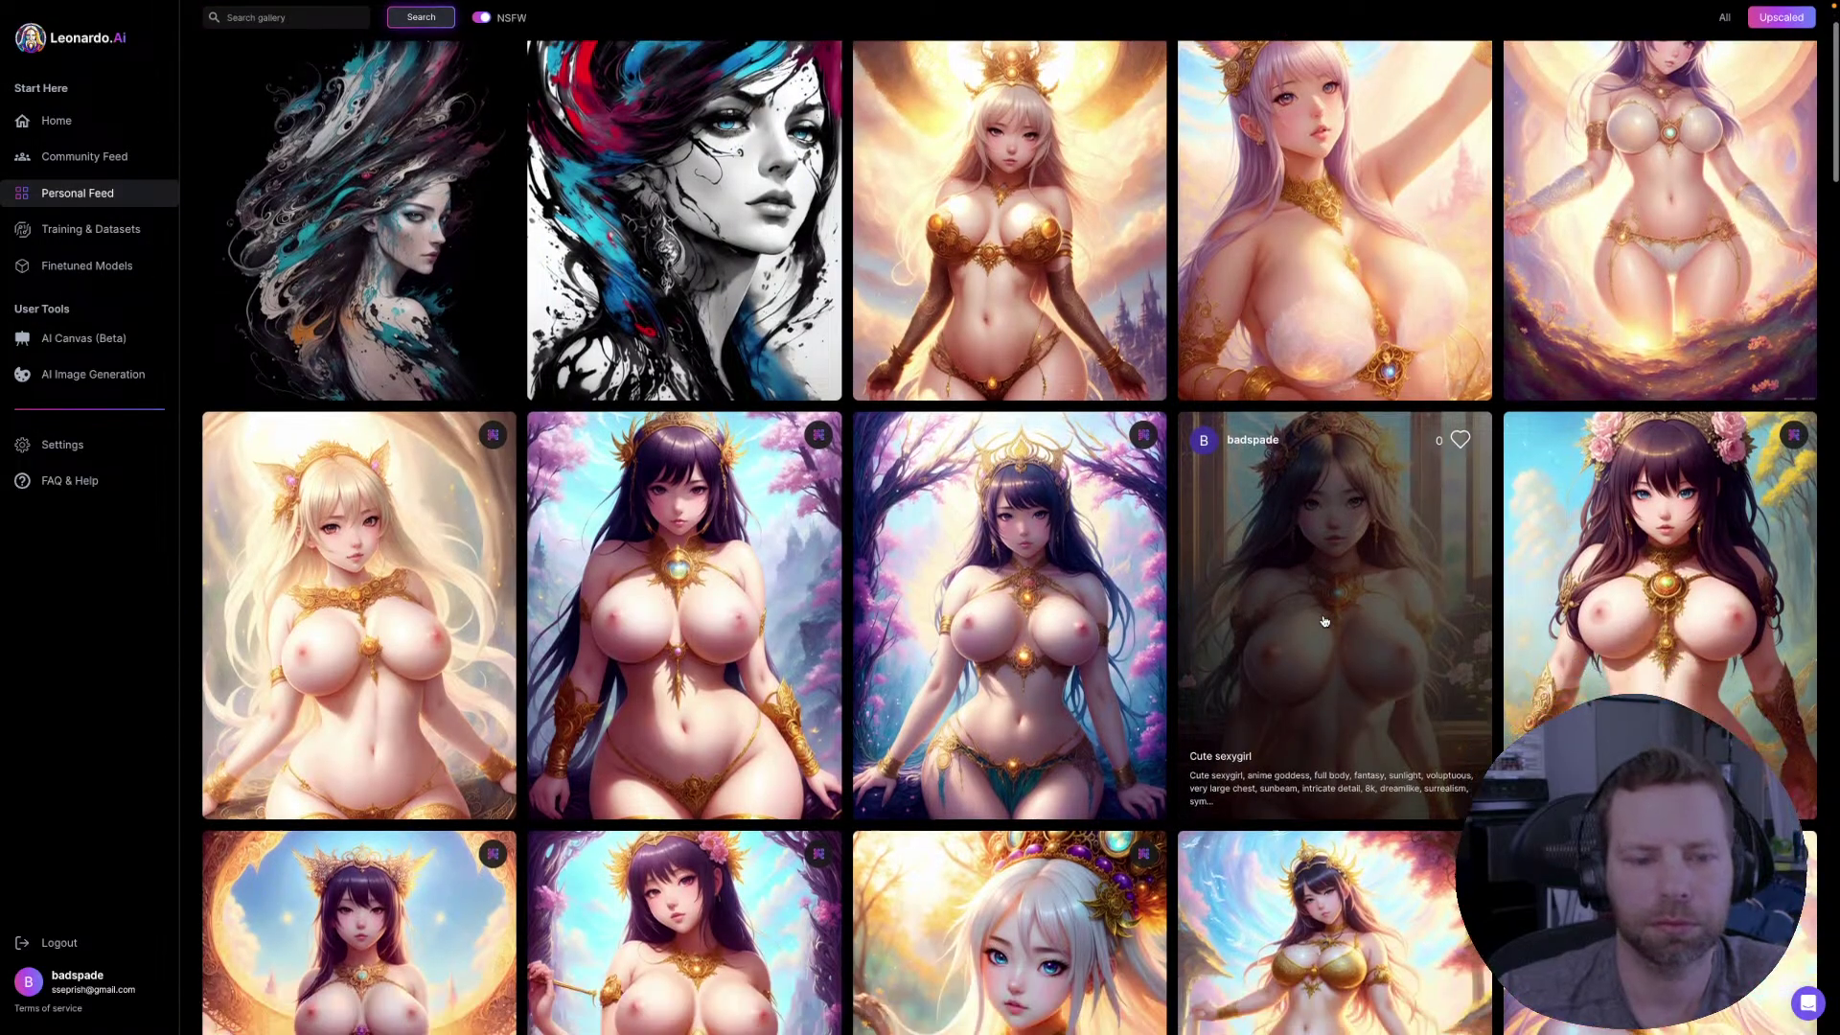
pyautogui.scroll(-5, 1250, 610)
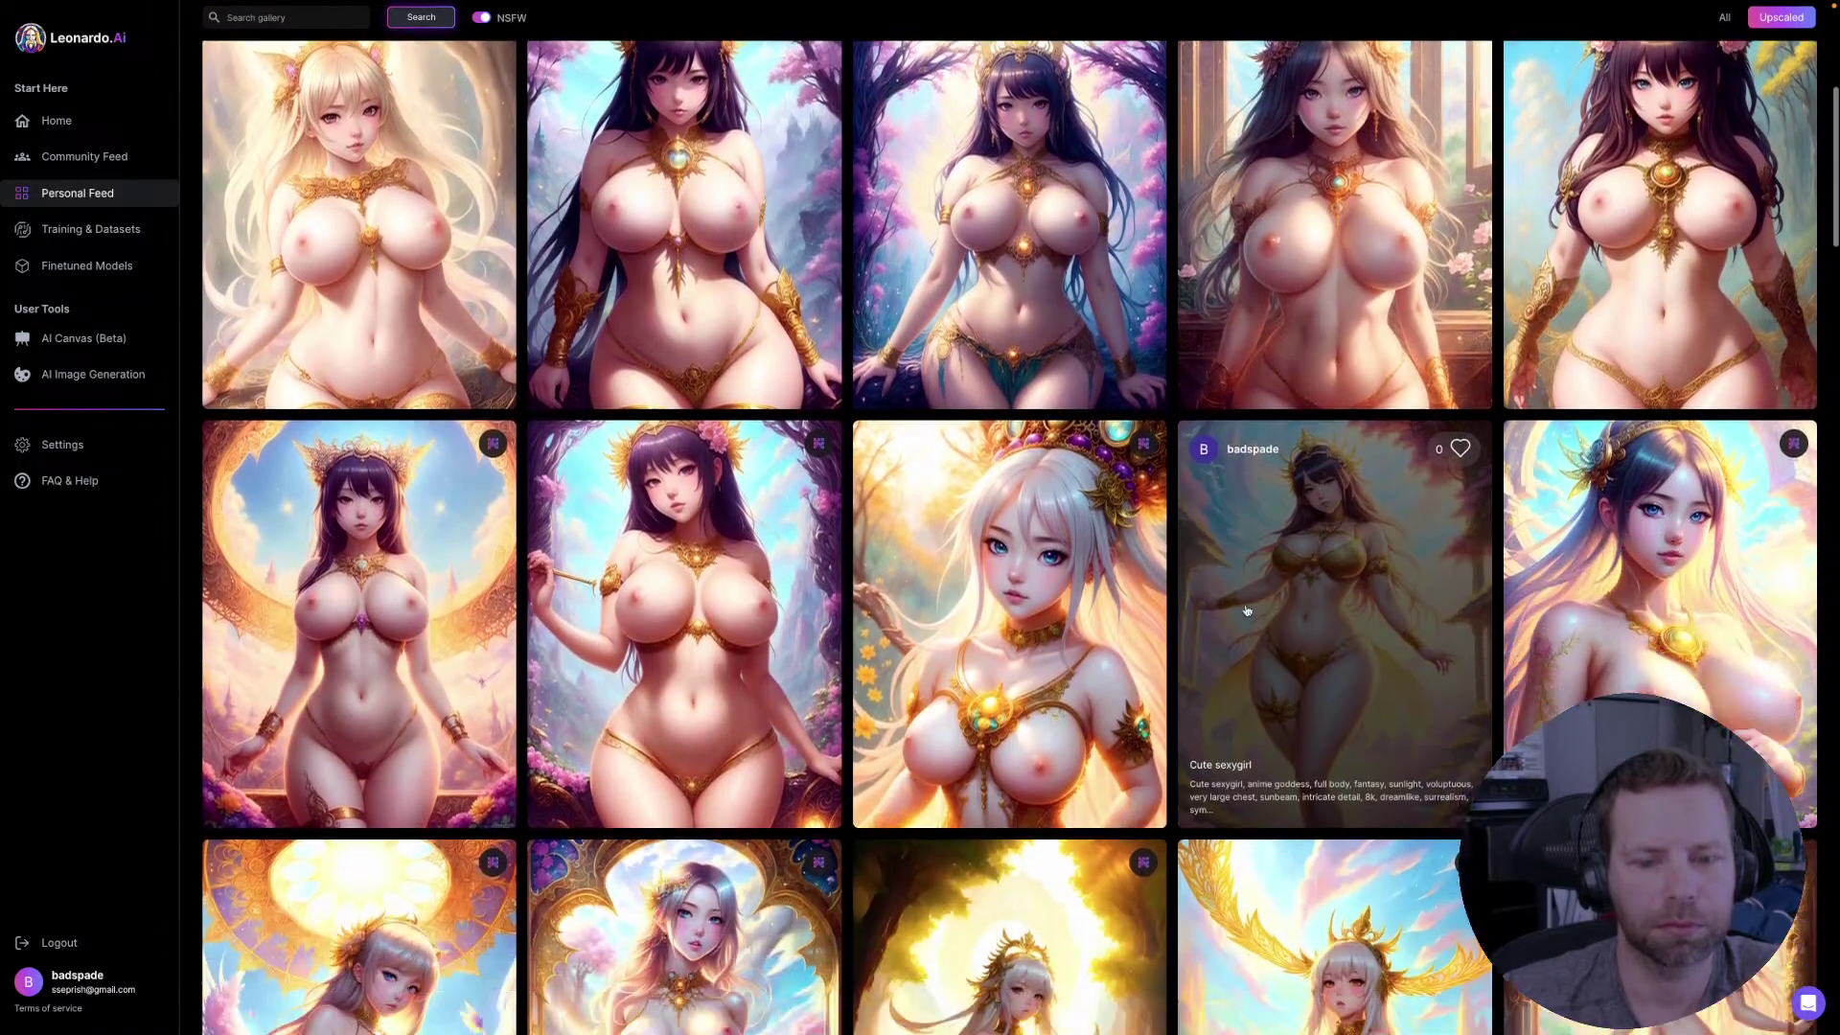
pyautogui.scroll(-6, 1203, 612)
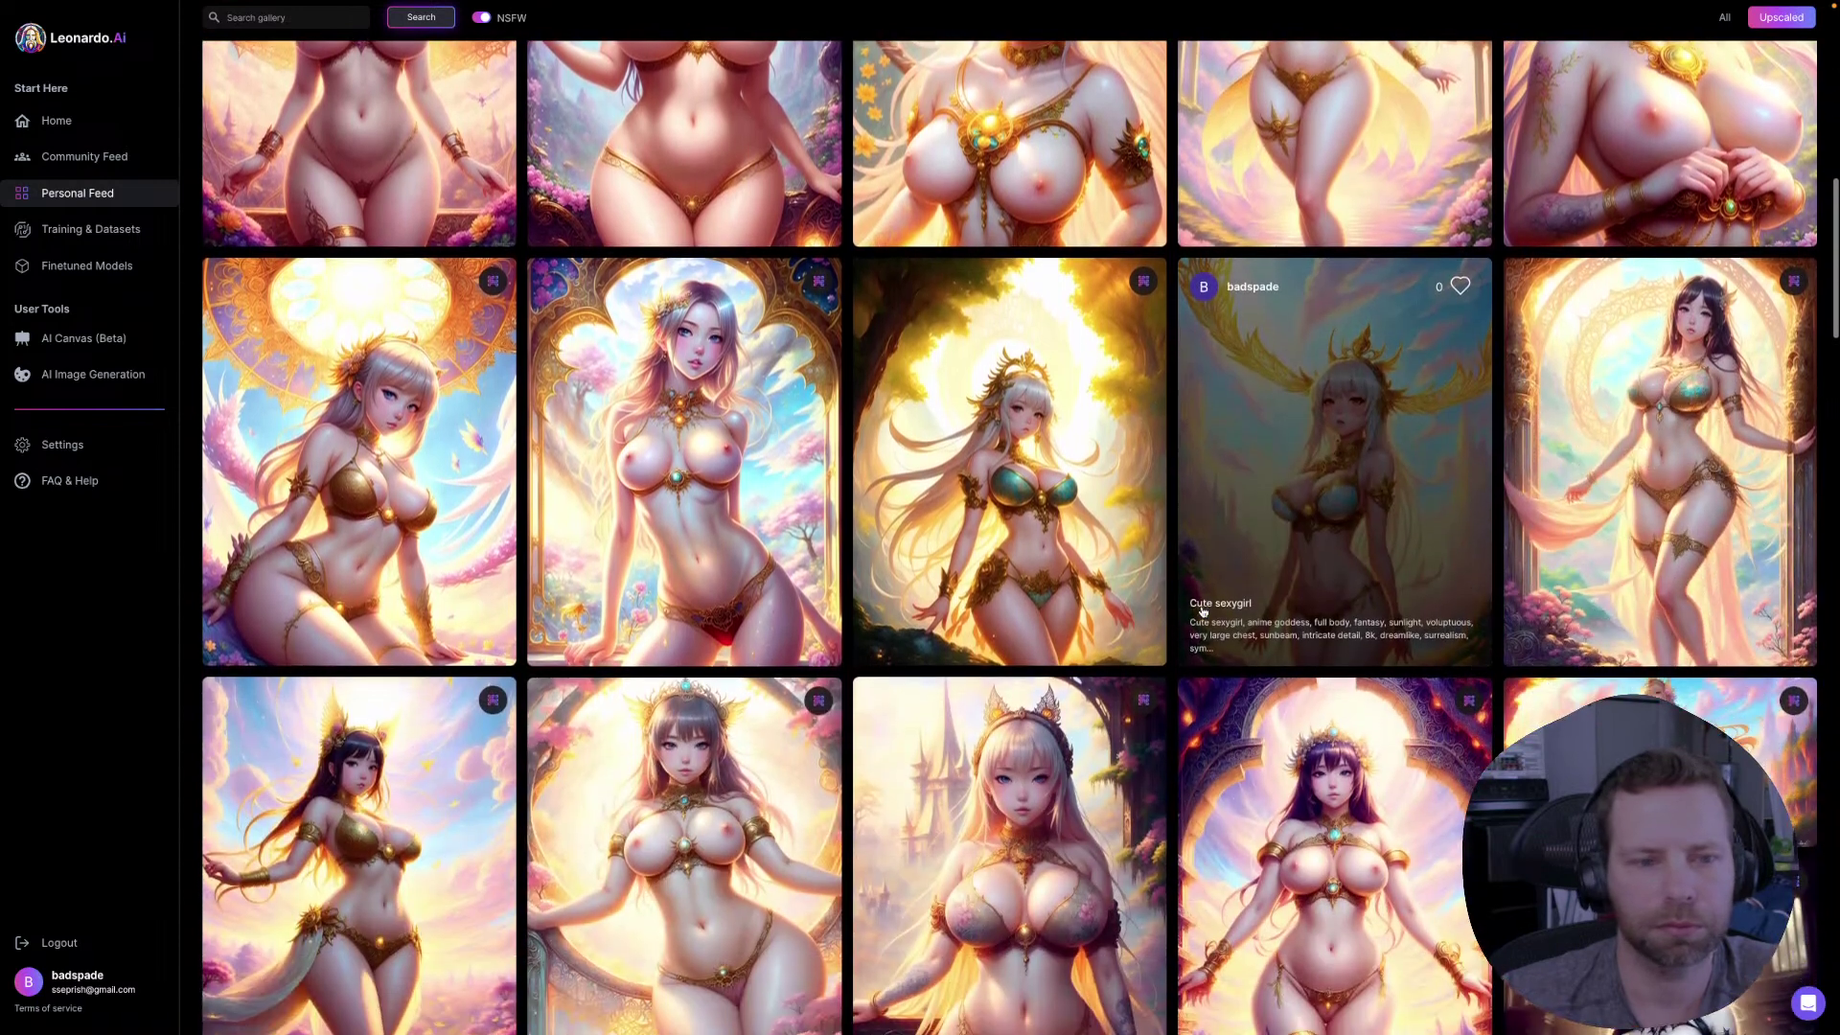
pyautogui.scroll(-2, 1203, 611)
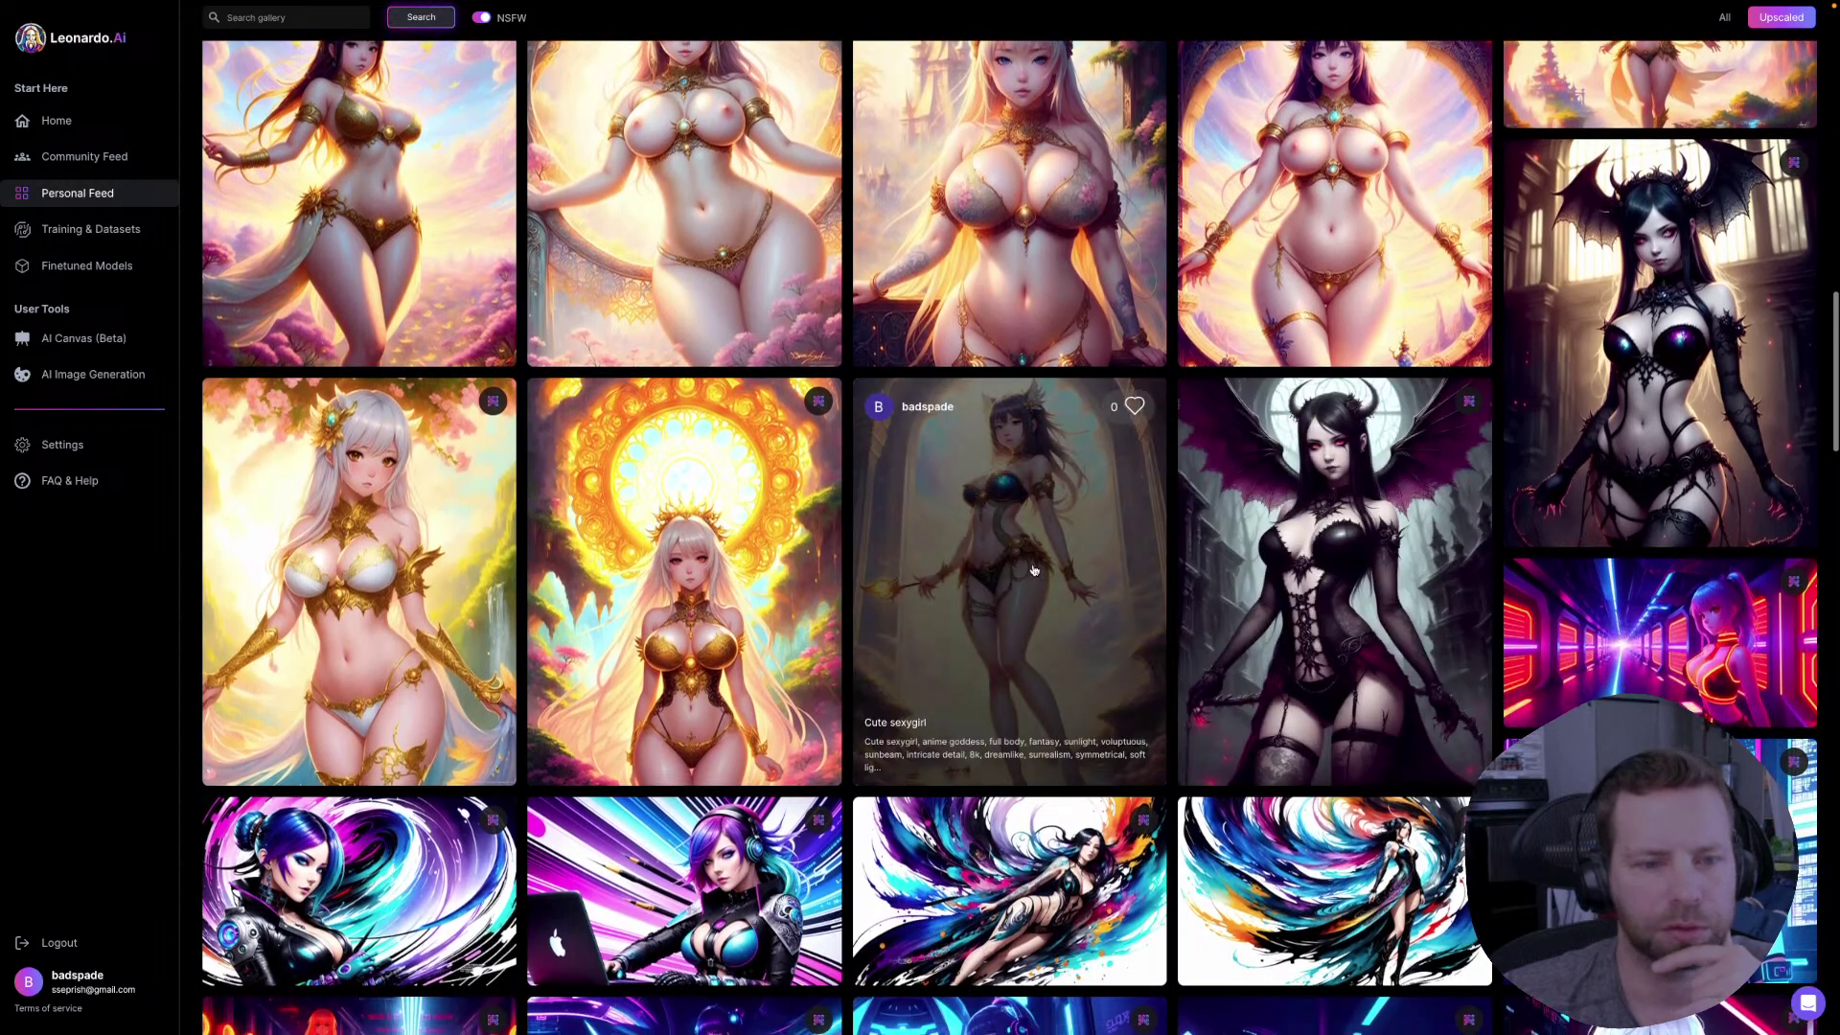
pyautogui.scroll(2, 1008, 571)
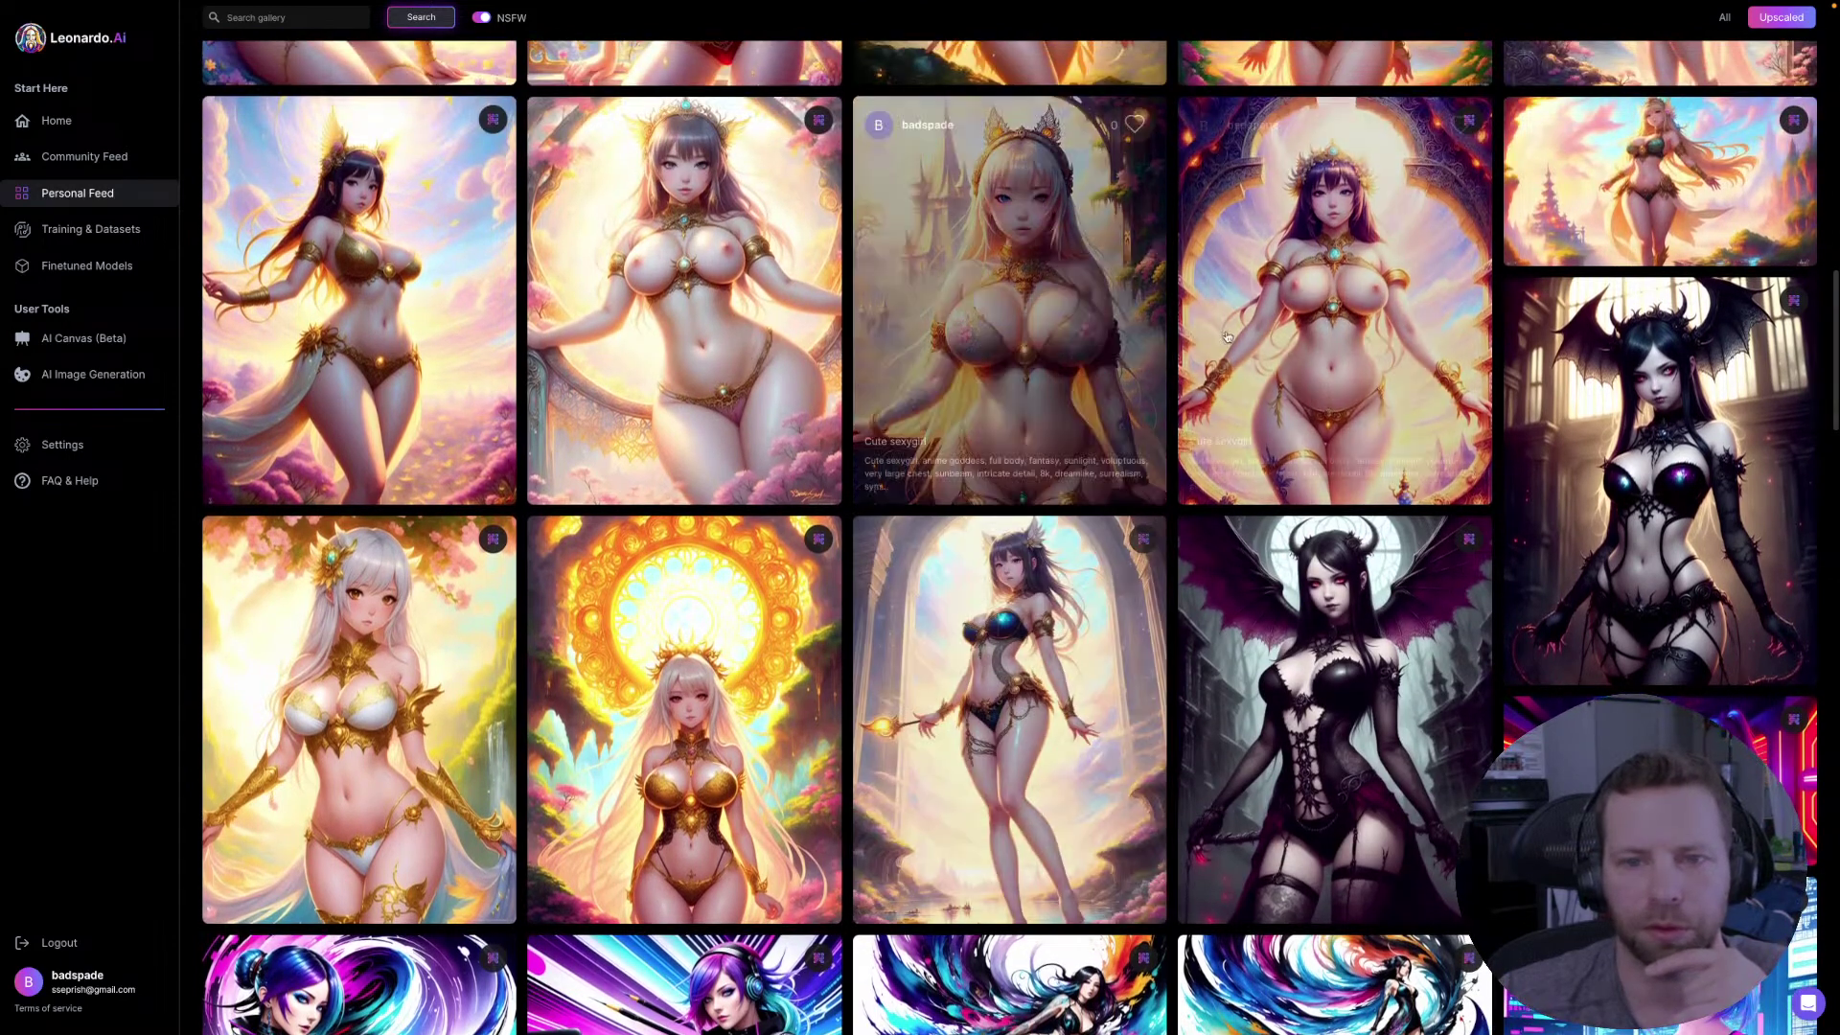
pyautogui.click(1054, 307)
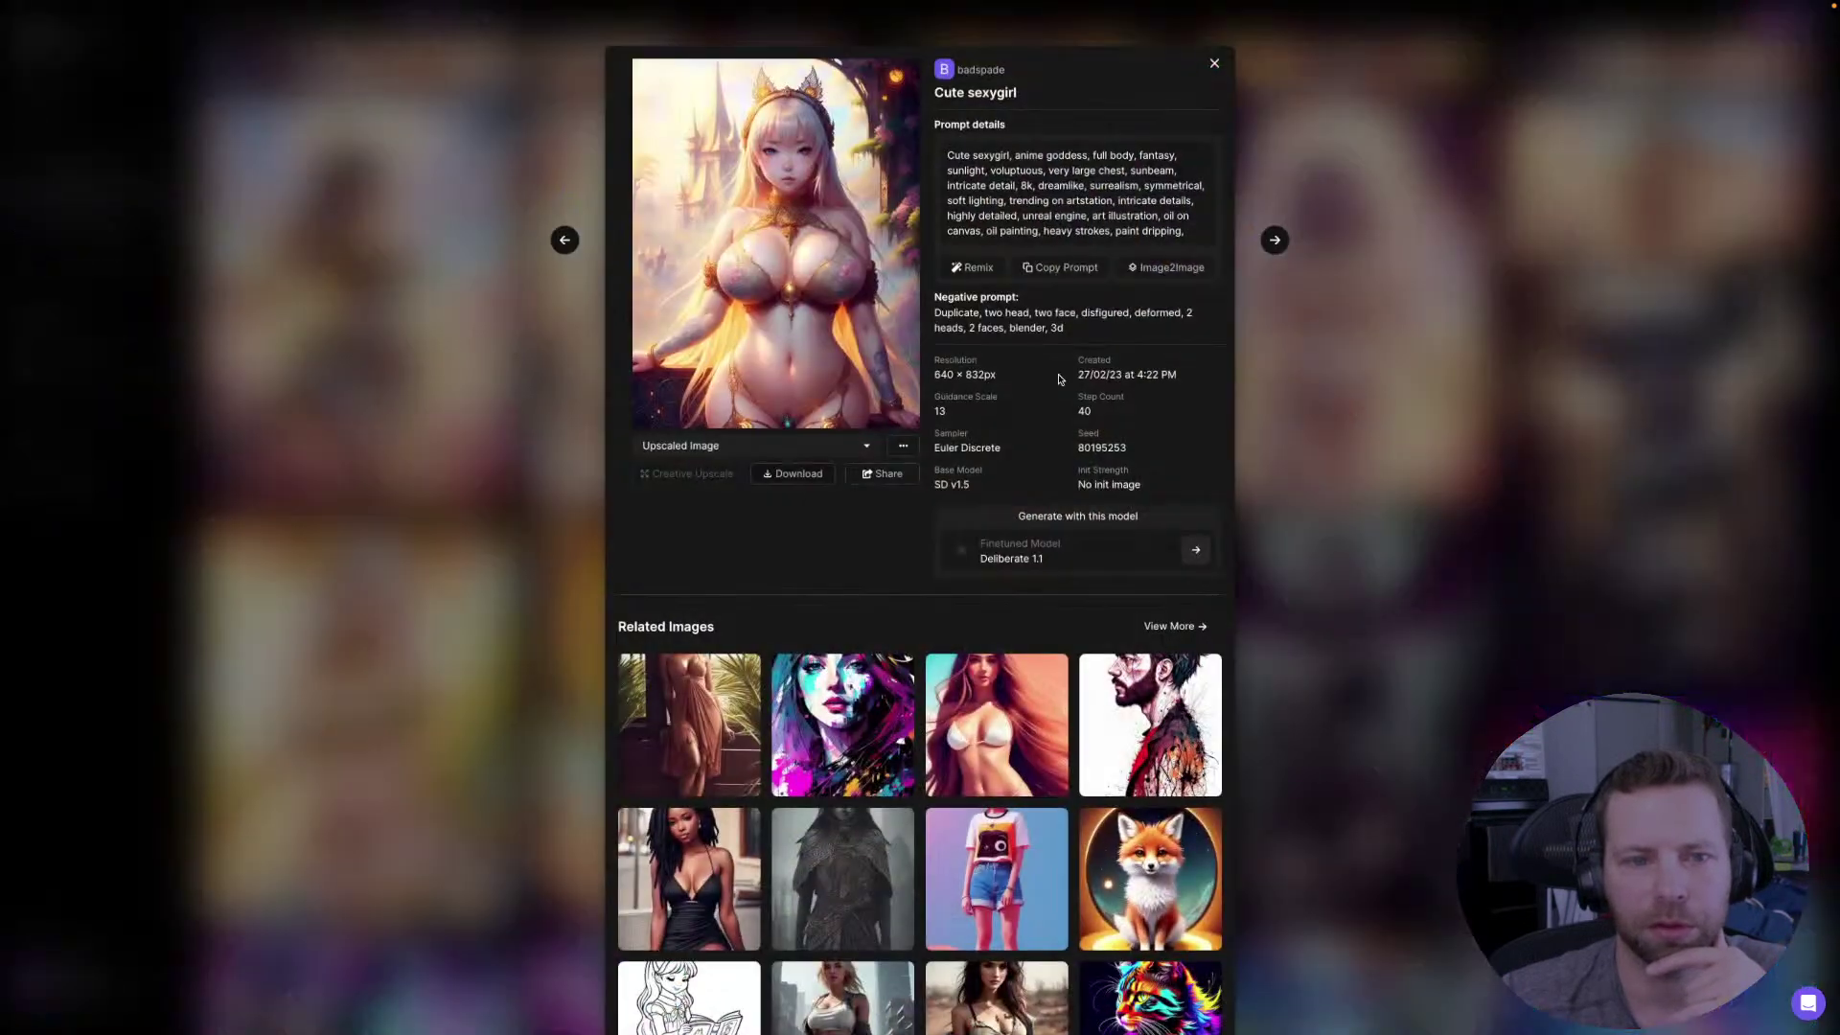
pyautogui.click(803, 347)
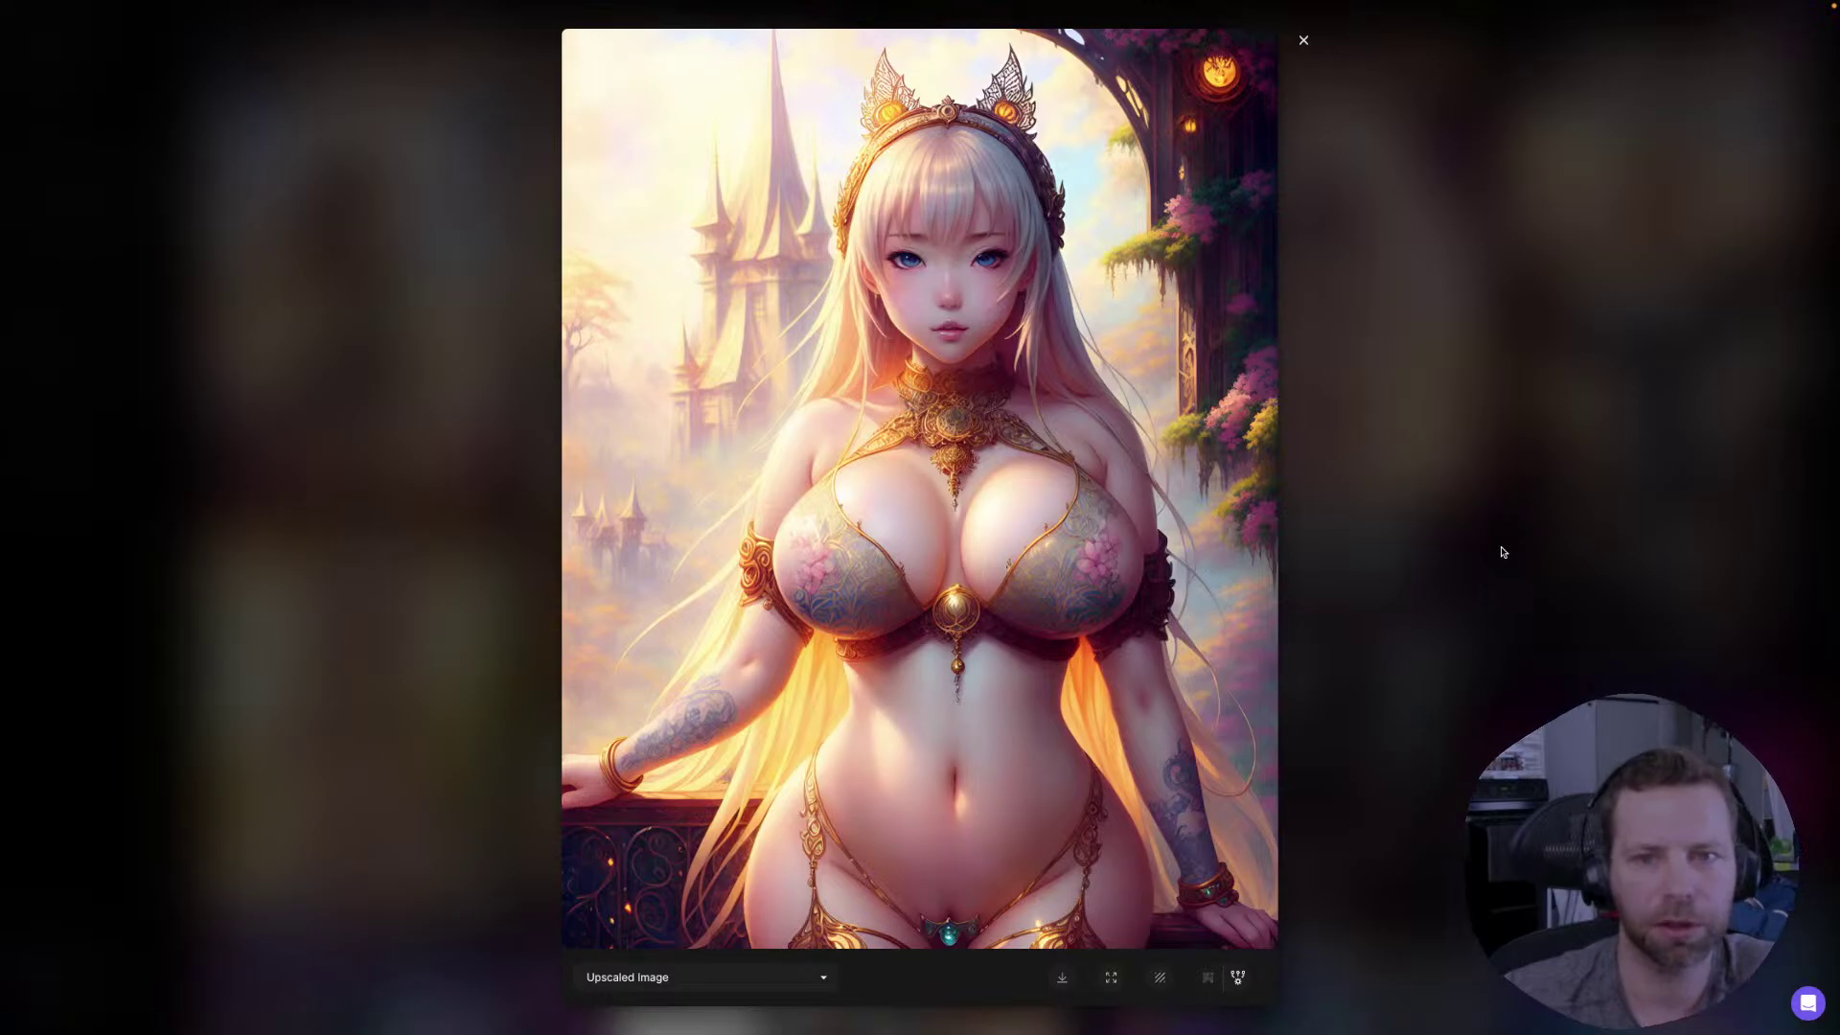
pyautogui.click(1502, 552)
pyautogui.click(1501, 552)
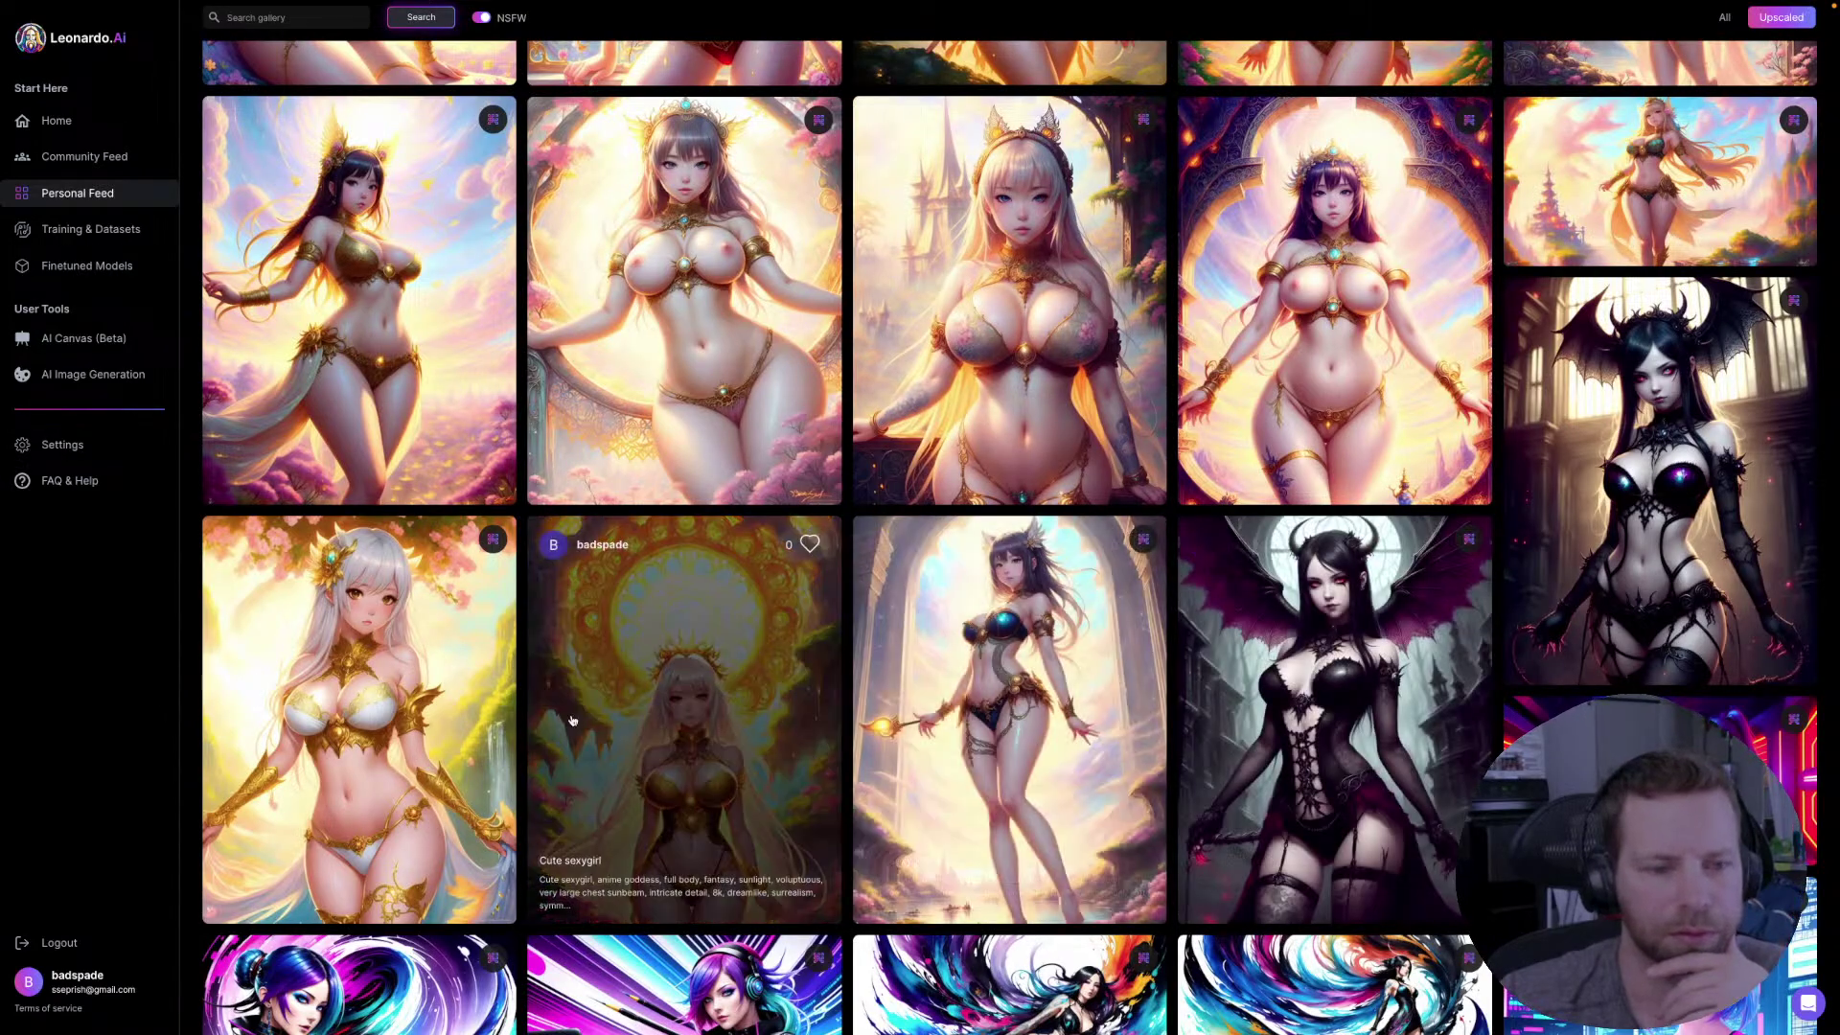
# - View the silver-haired goddess in white and gold beneath pink blossoms enlarged, then close her details
pyautogui.click(403, 707)
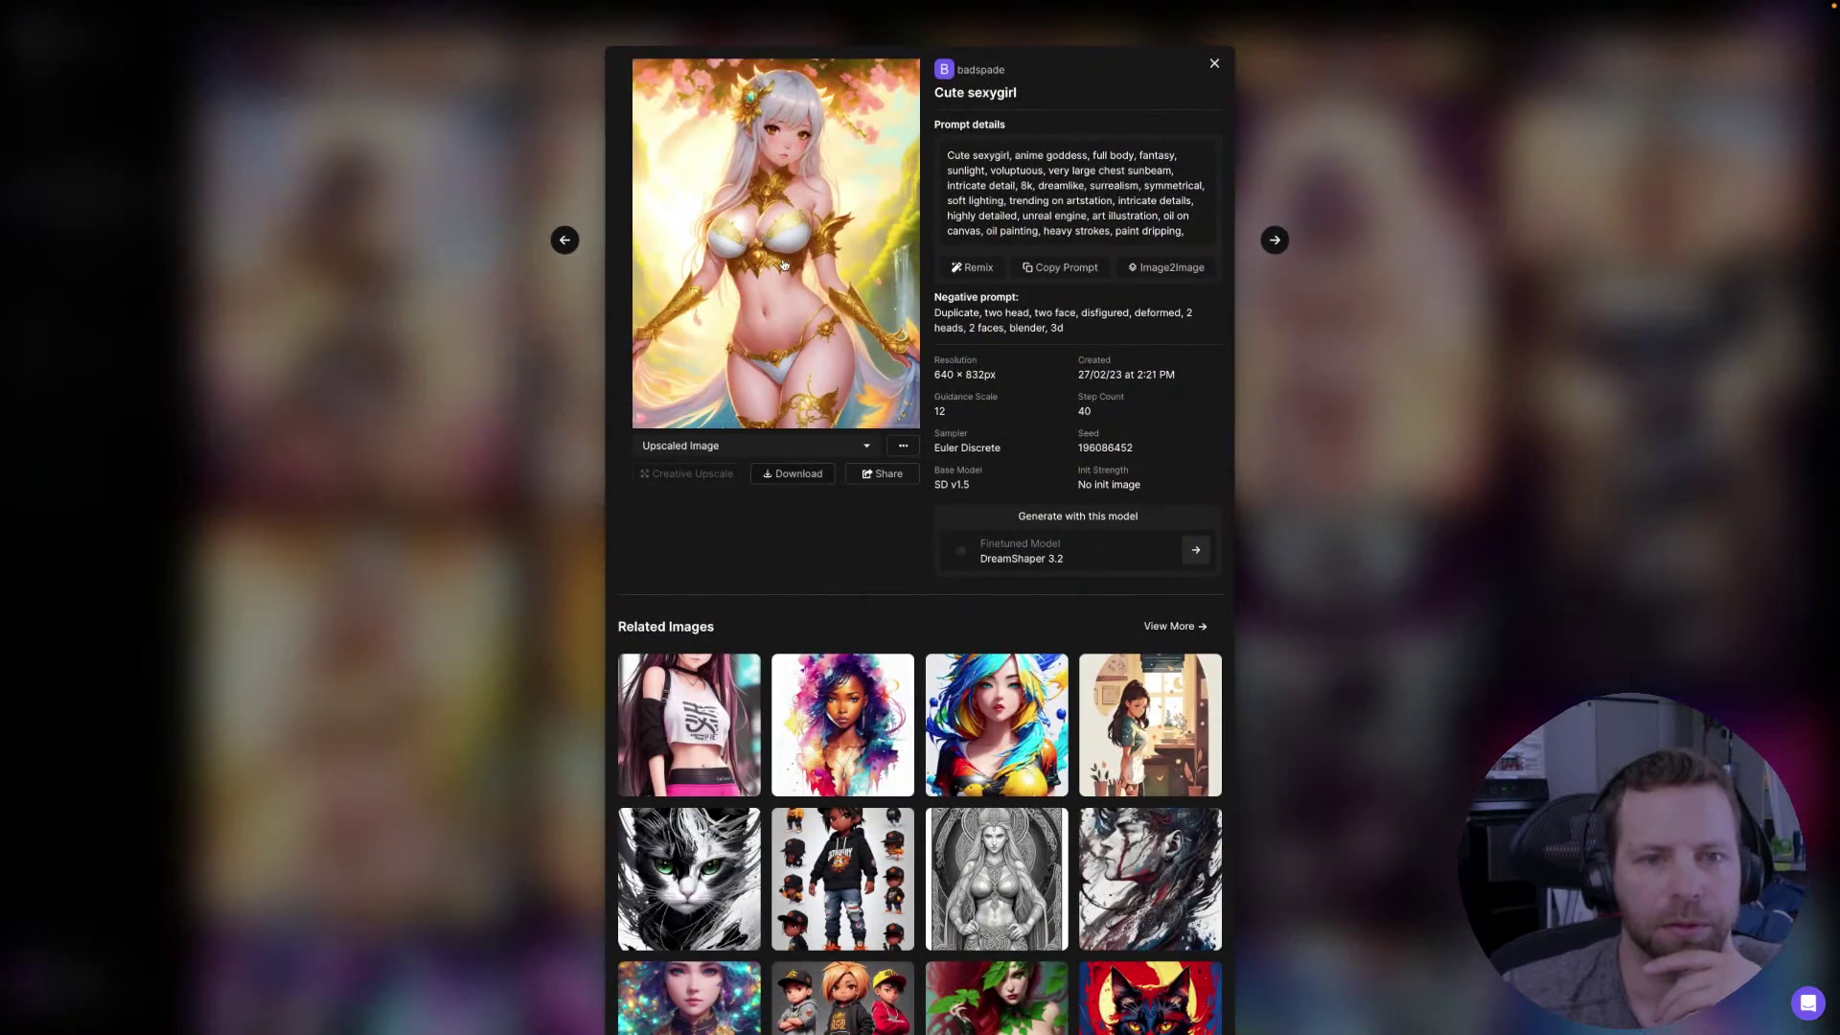
pyautogui.click(784, 265)
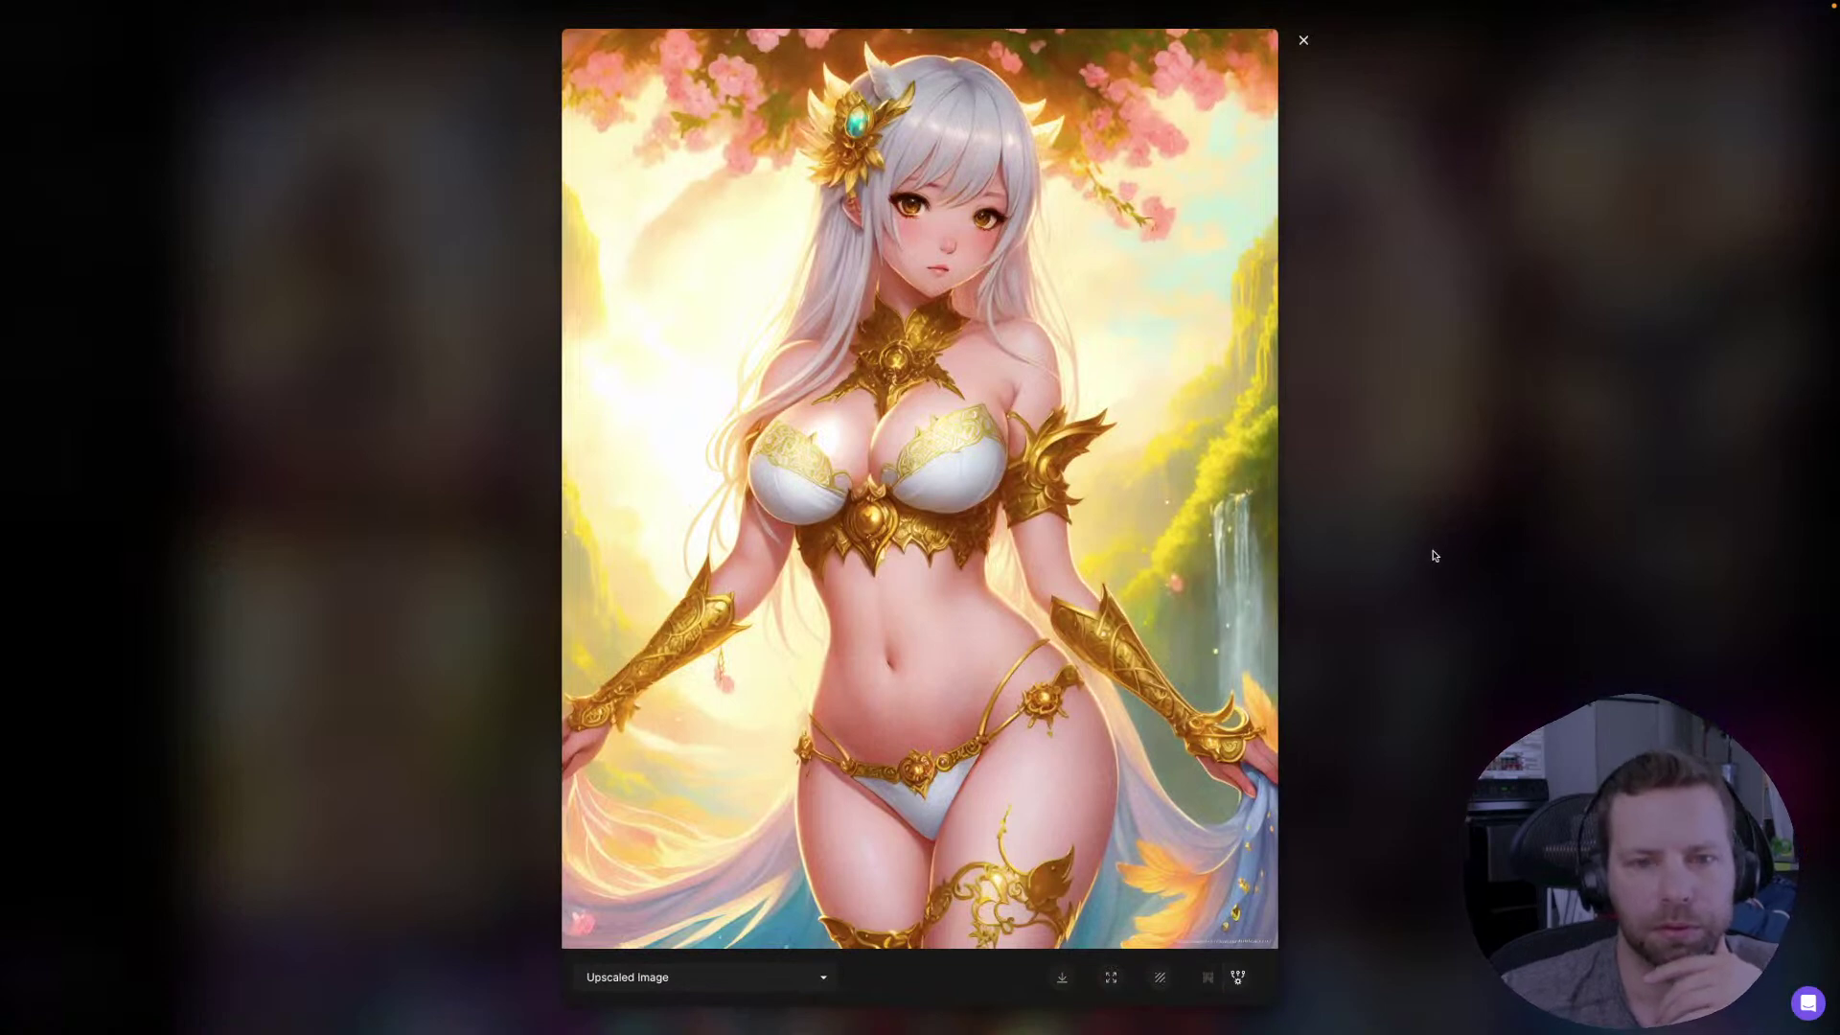
pyautogui.click(1435, 555)
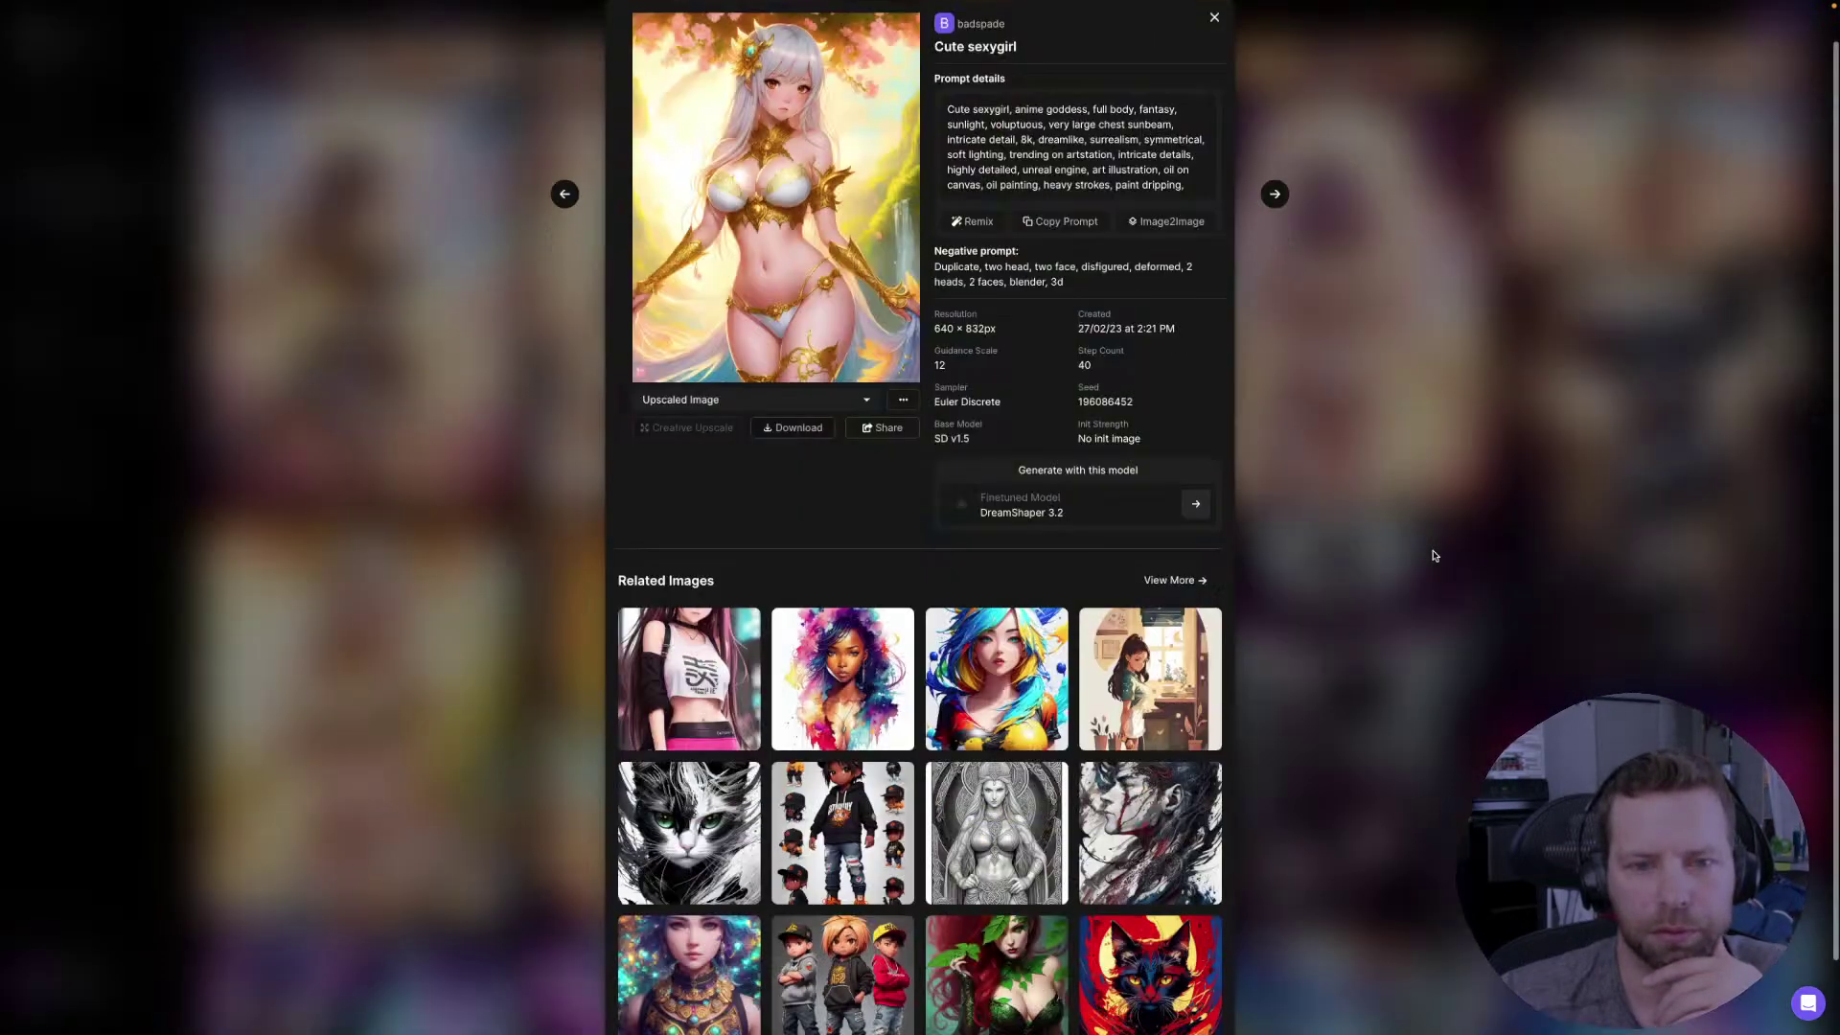
pyautogui.click(1435, 556)
# - Examine the prompts and enlarged version of the cyberpunk woman with a blue-purple hair bun amid swirling ink, then close them
pyautogui.scroll(-5, 1366, 594)
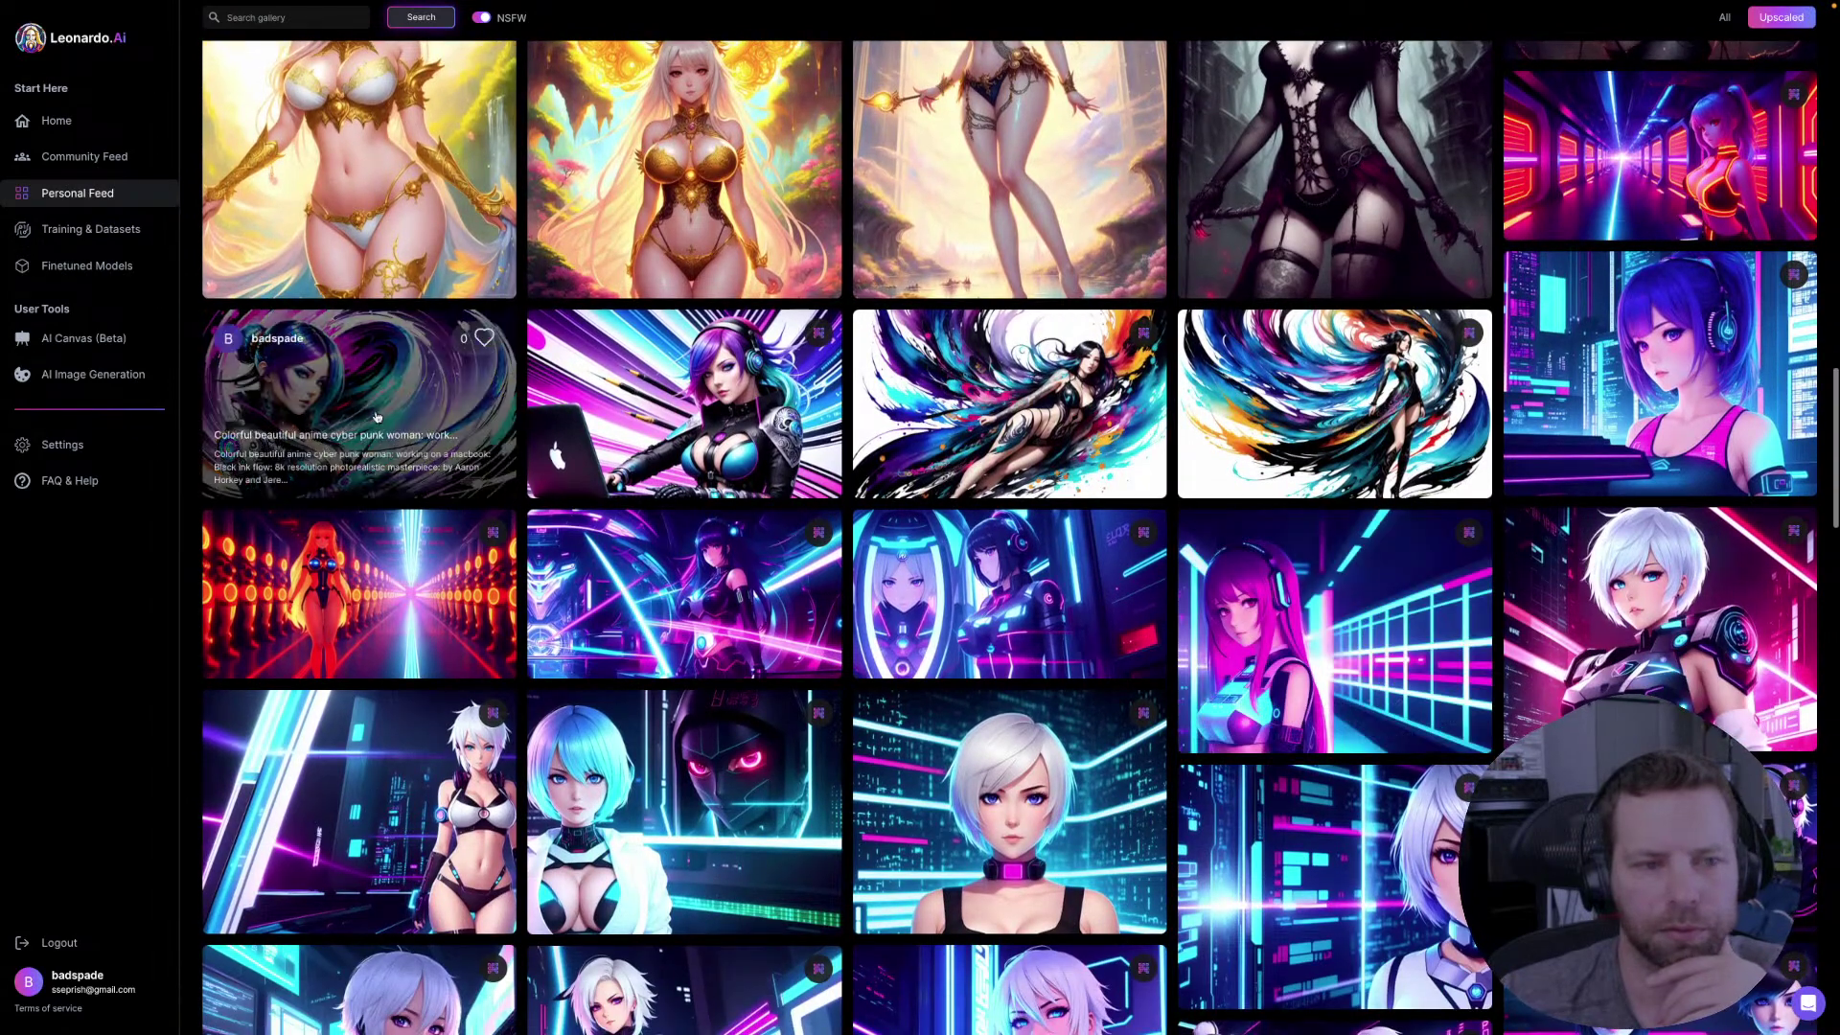
pyautogui.click(376, 417)
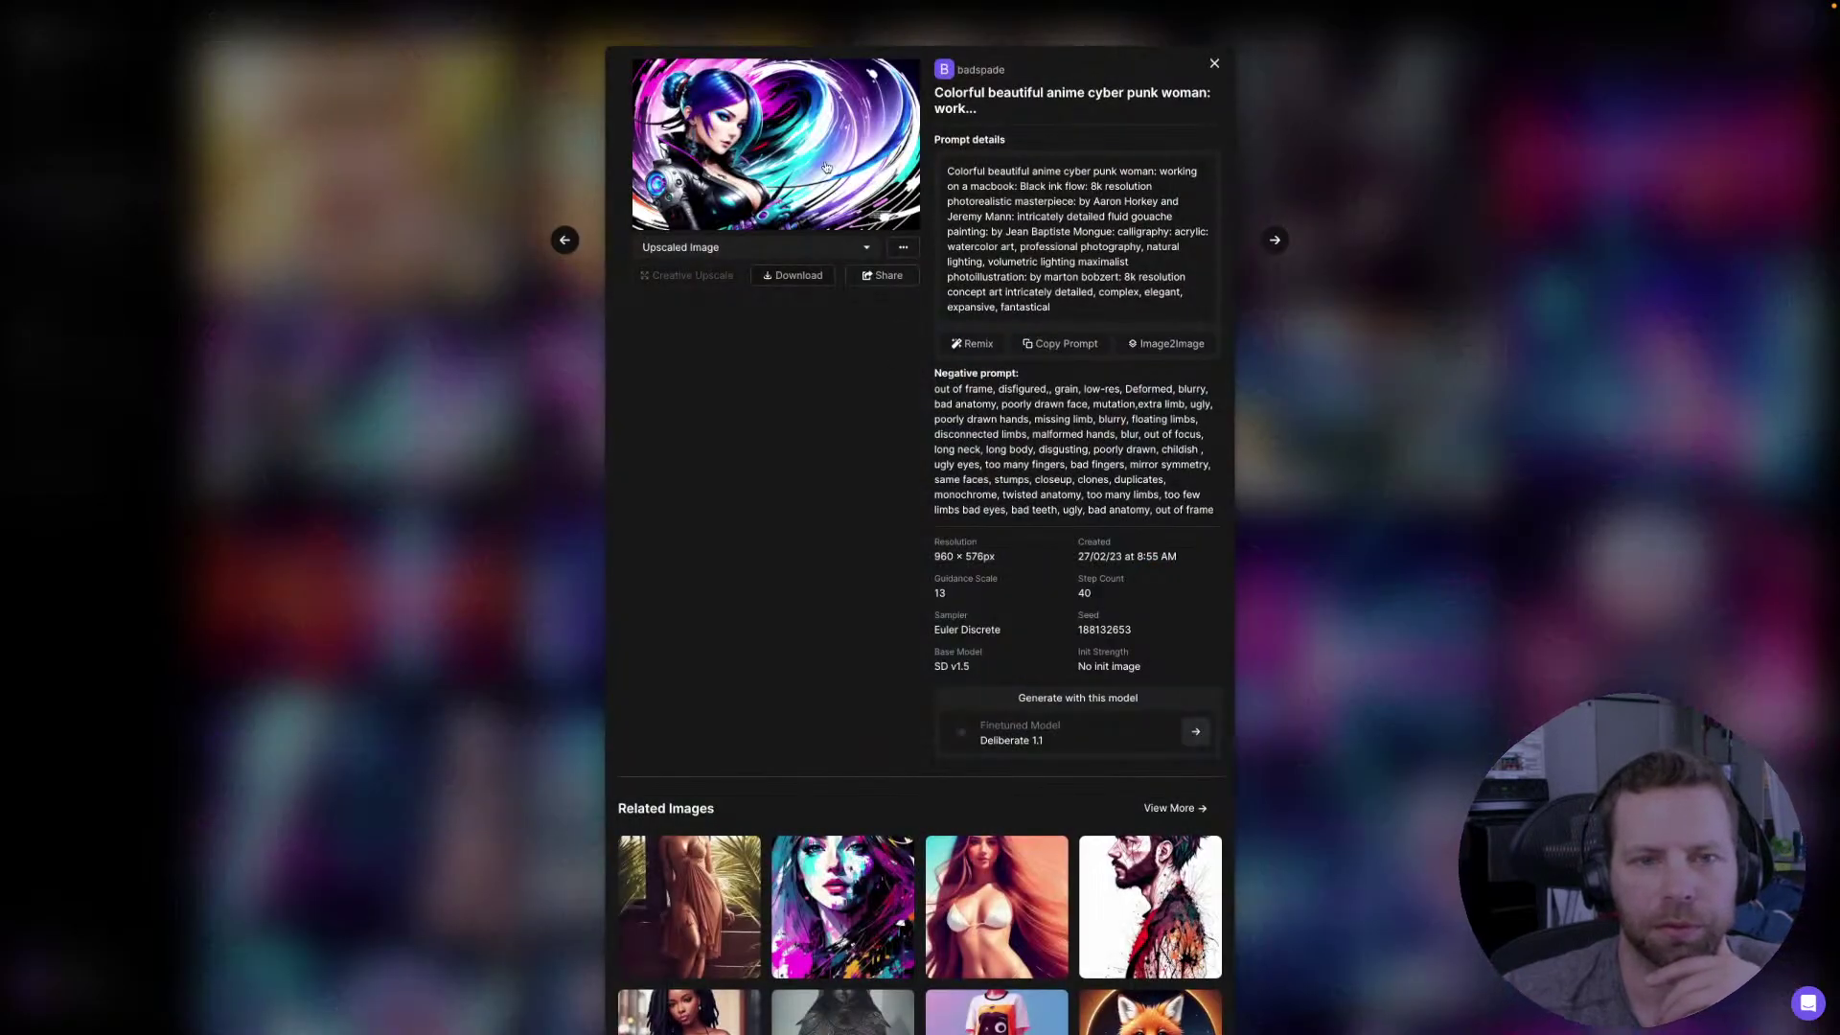
pyautogui.click(826, 167)
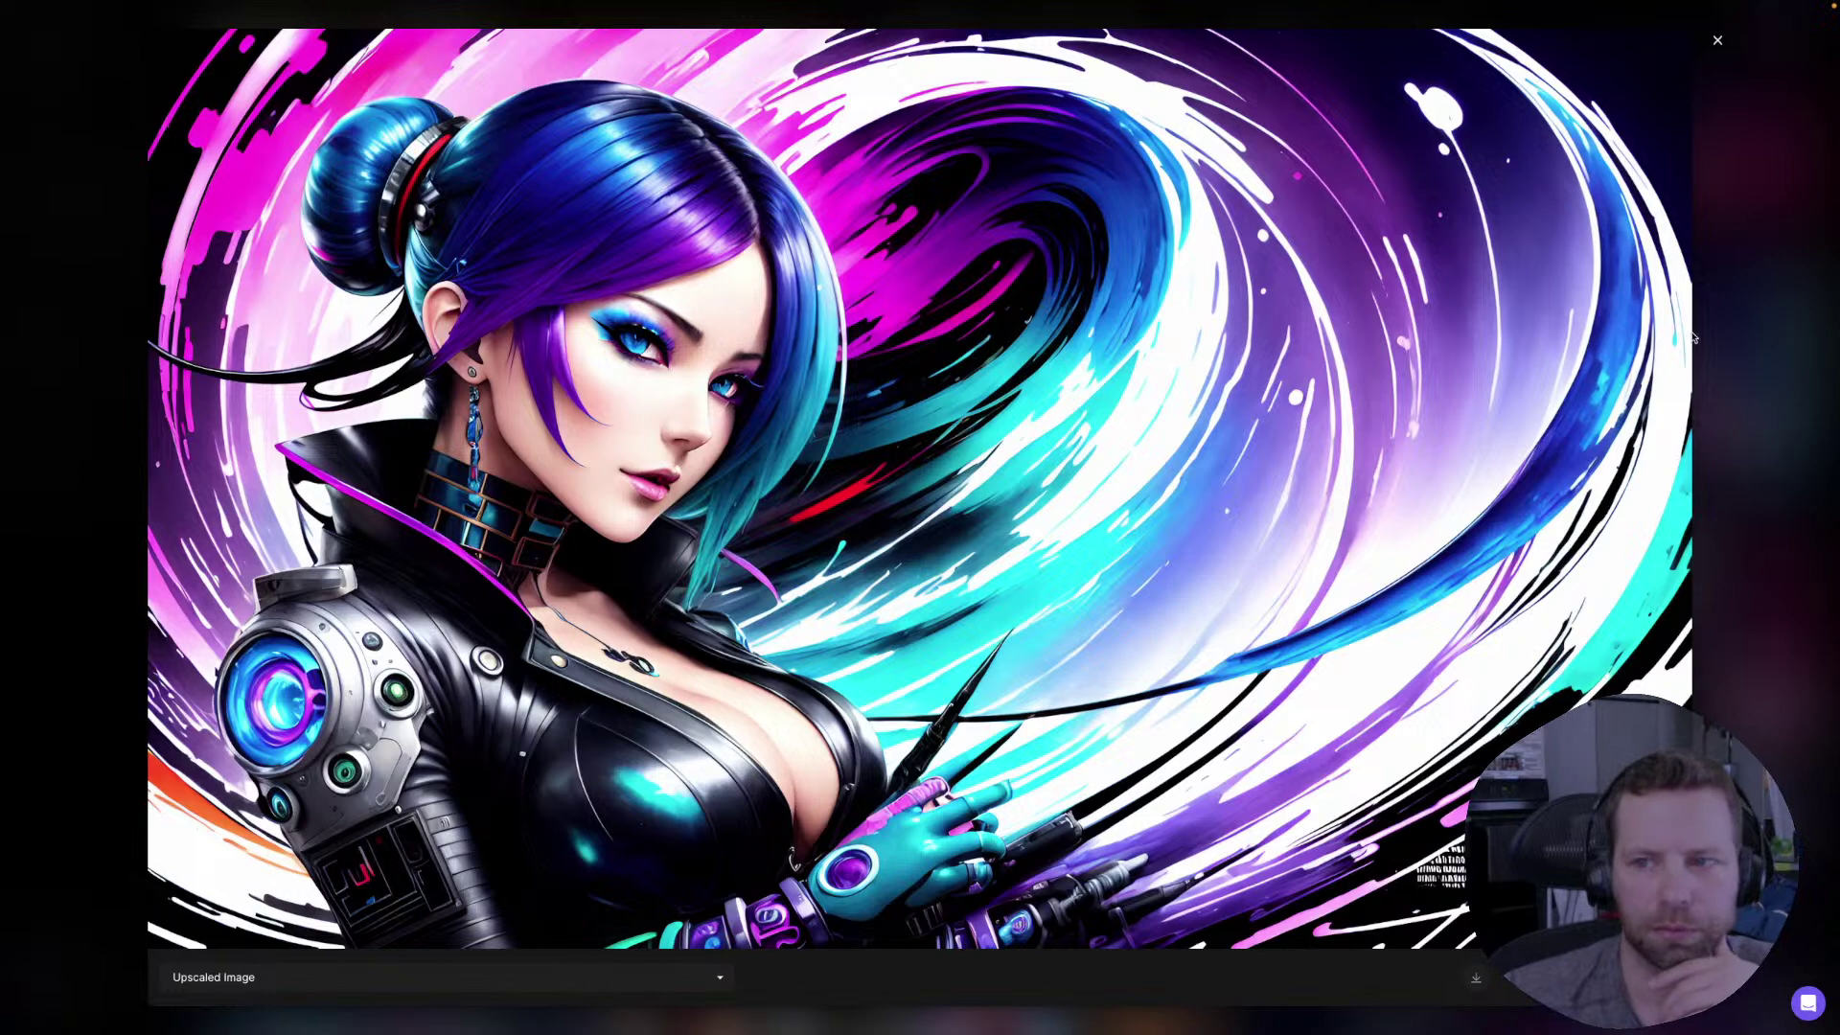
pyautogui.click(1718, 39)
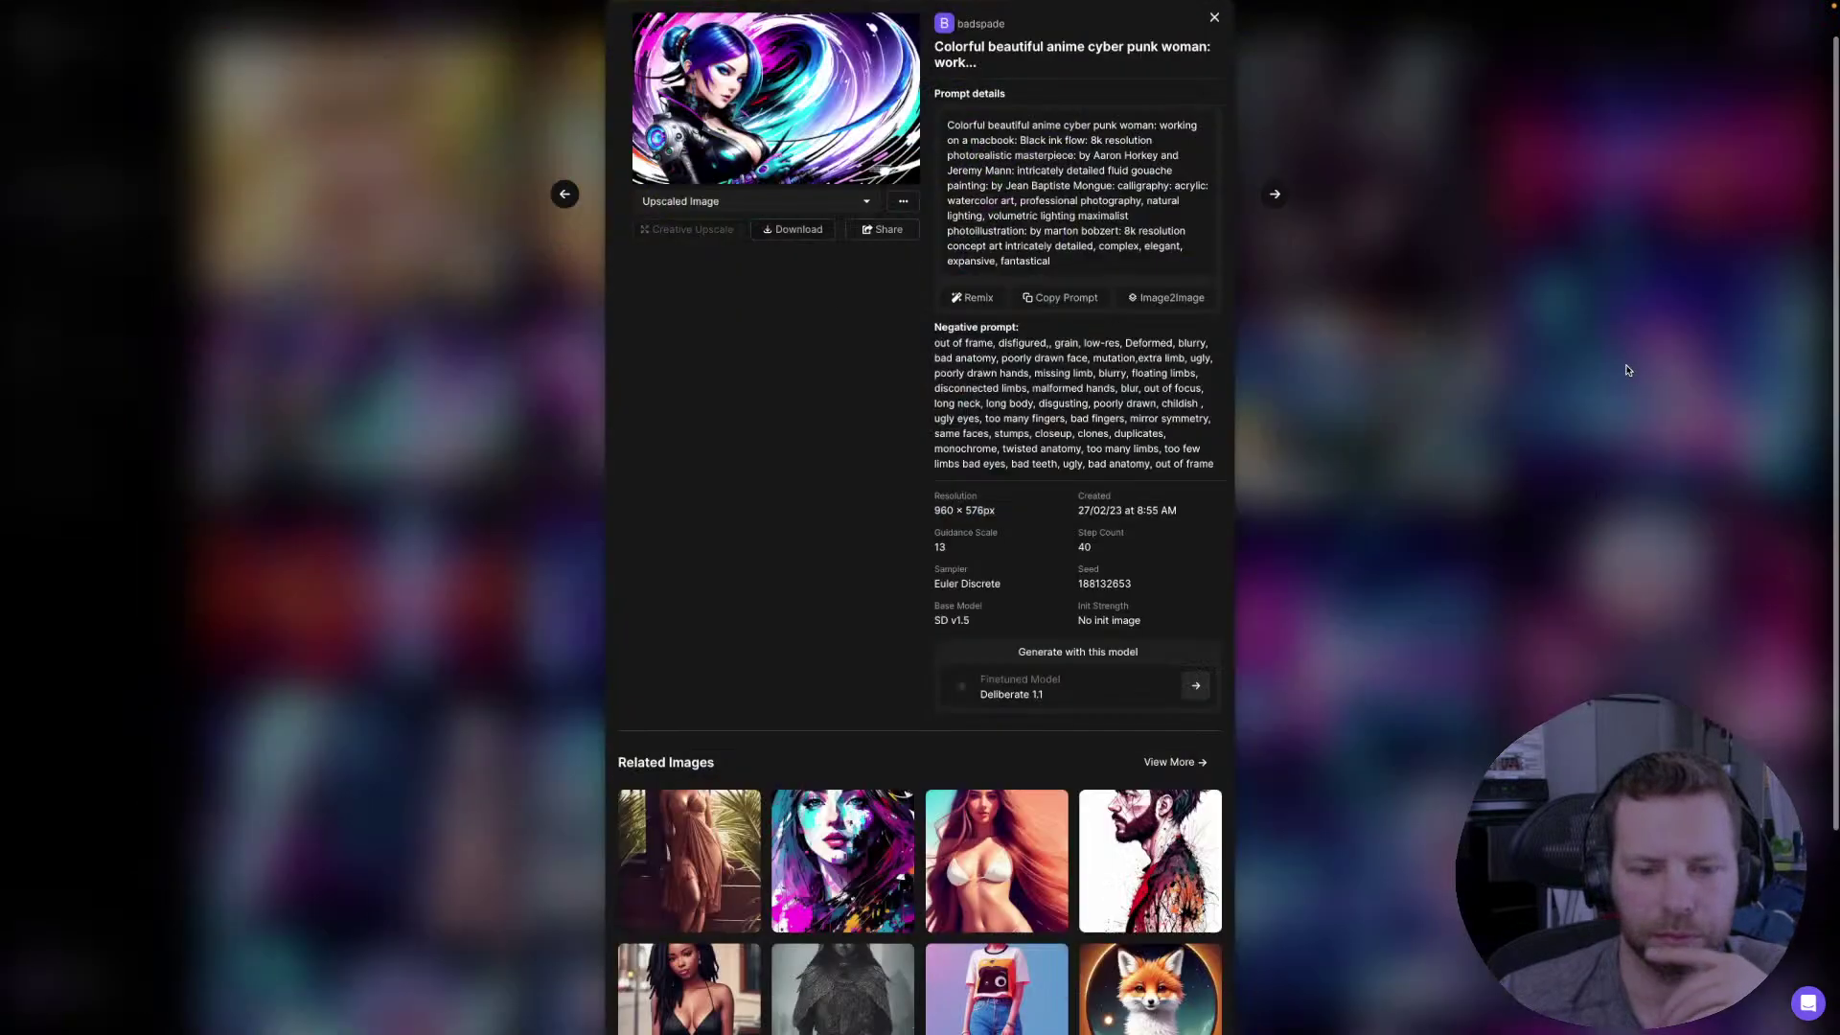
pyautogui.press('Escape')
# - Find the silver-haired woman with blue dragon wings and a flaming hand, view her enlarged, and close her details
pyautogui.scroll(-4, 1235, 705)
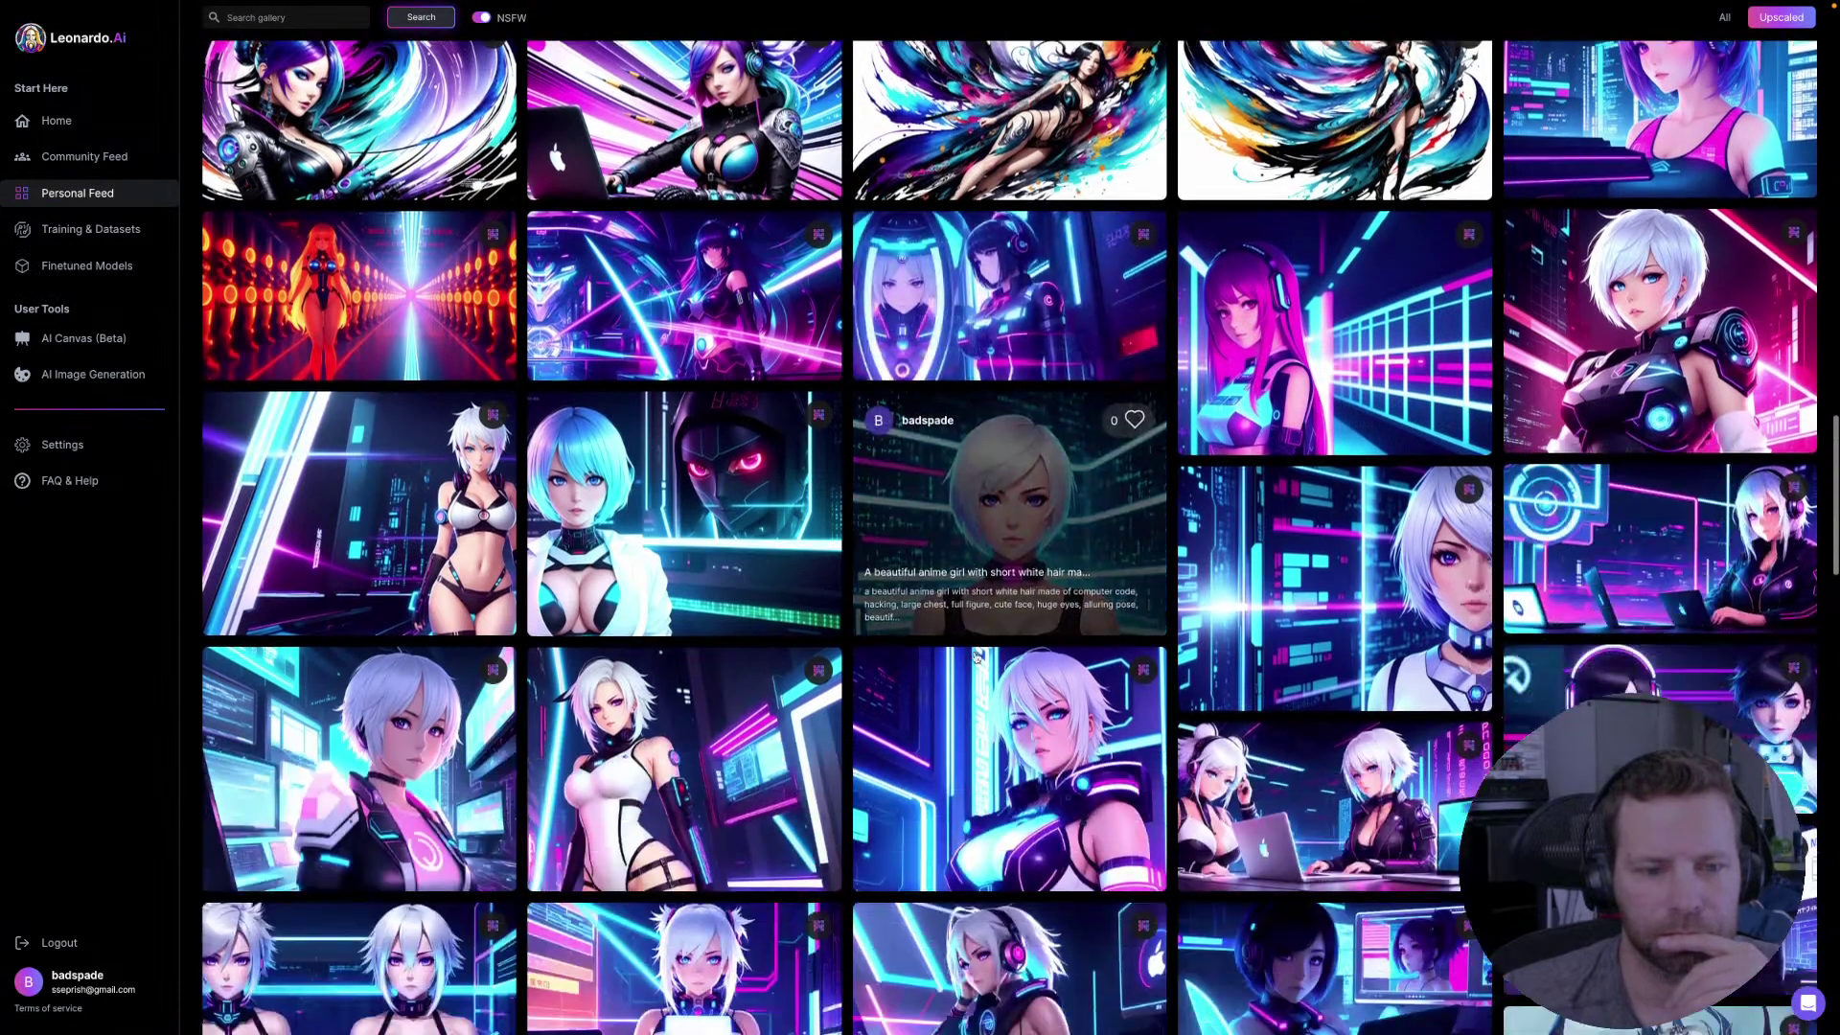
pyautogui.scroll(-1, 976, 657)
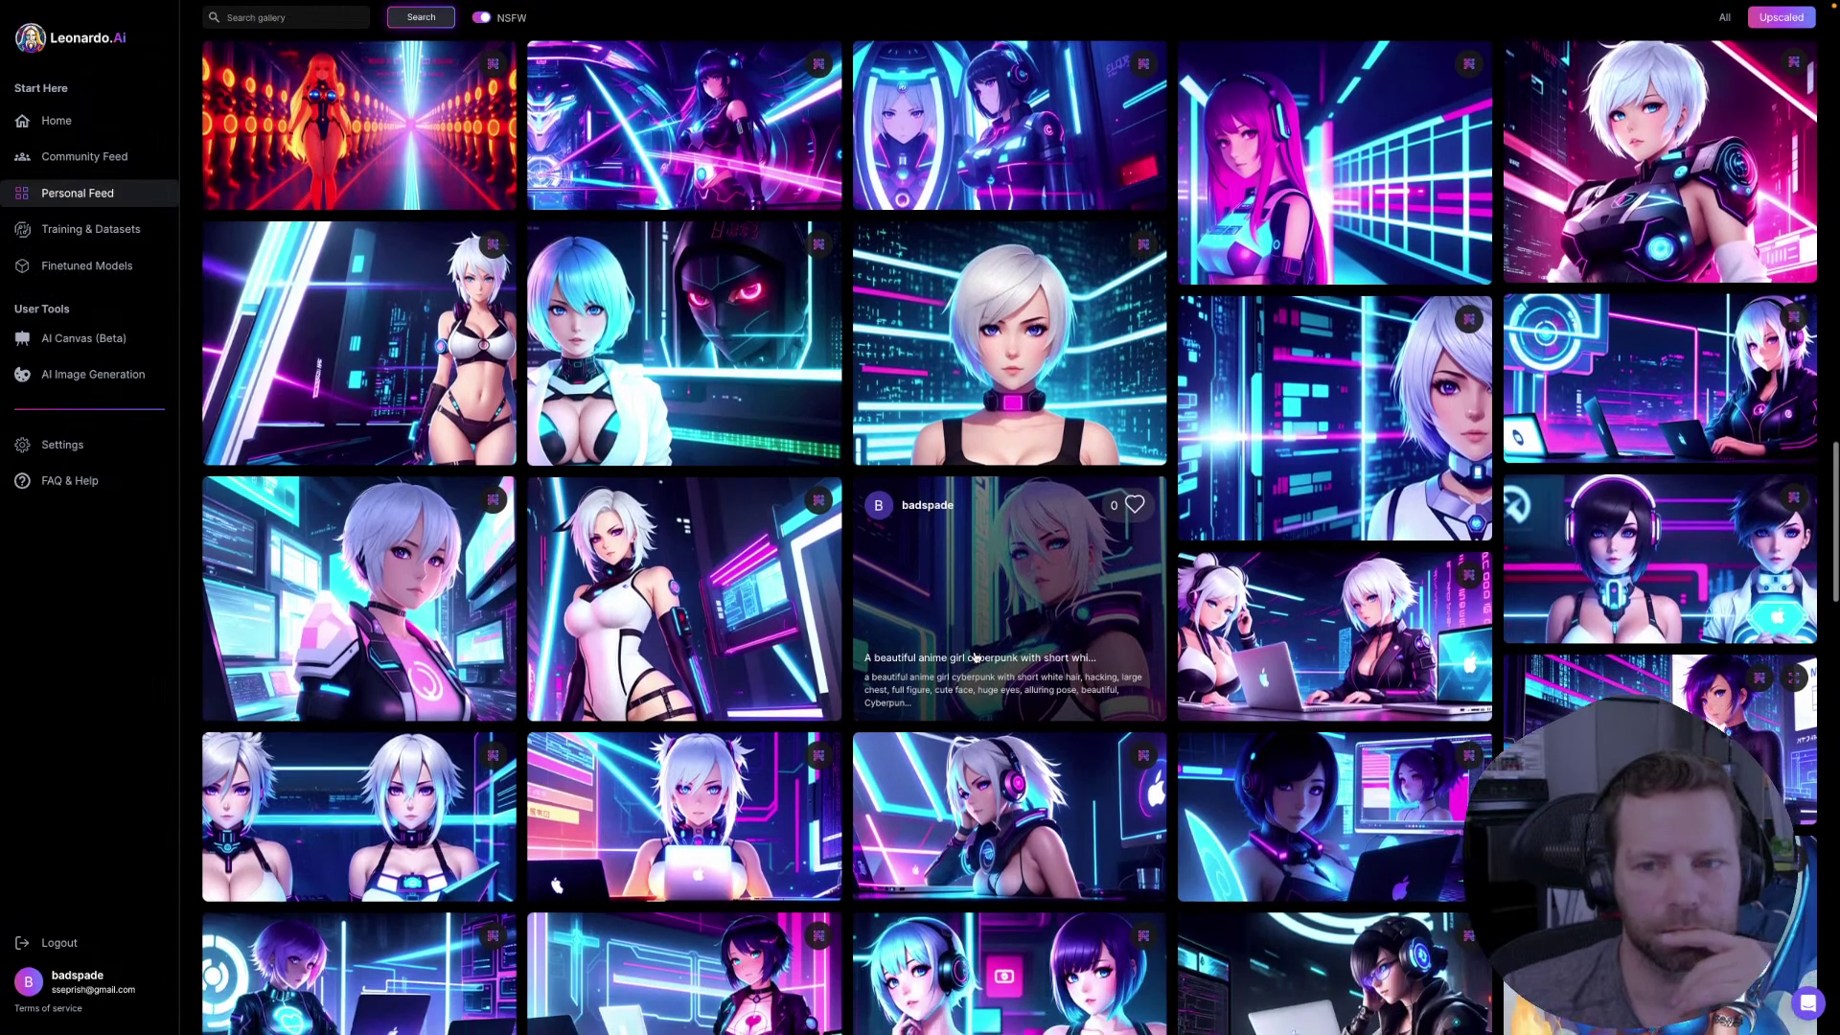
pyautogui.scroll(-3, 975, 657)
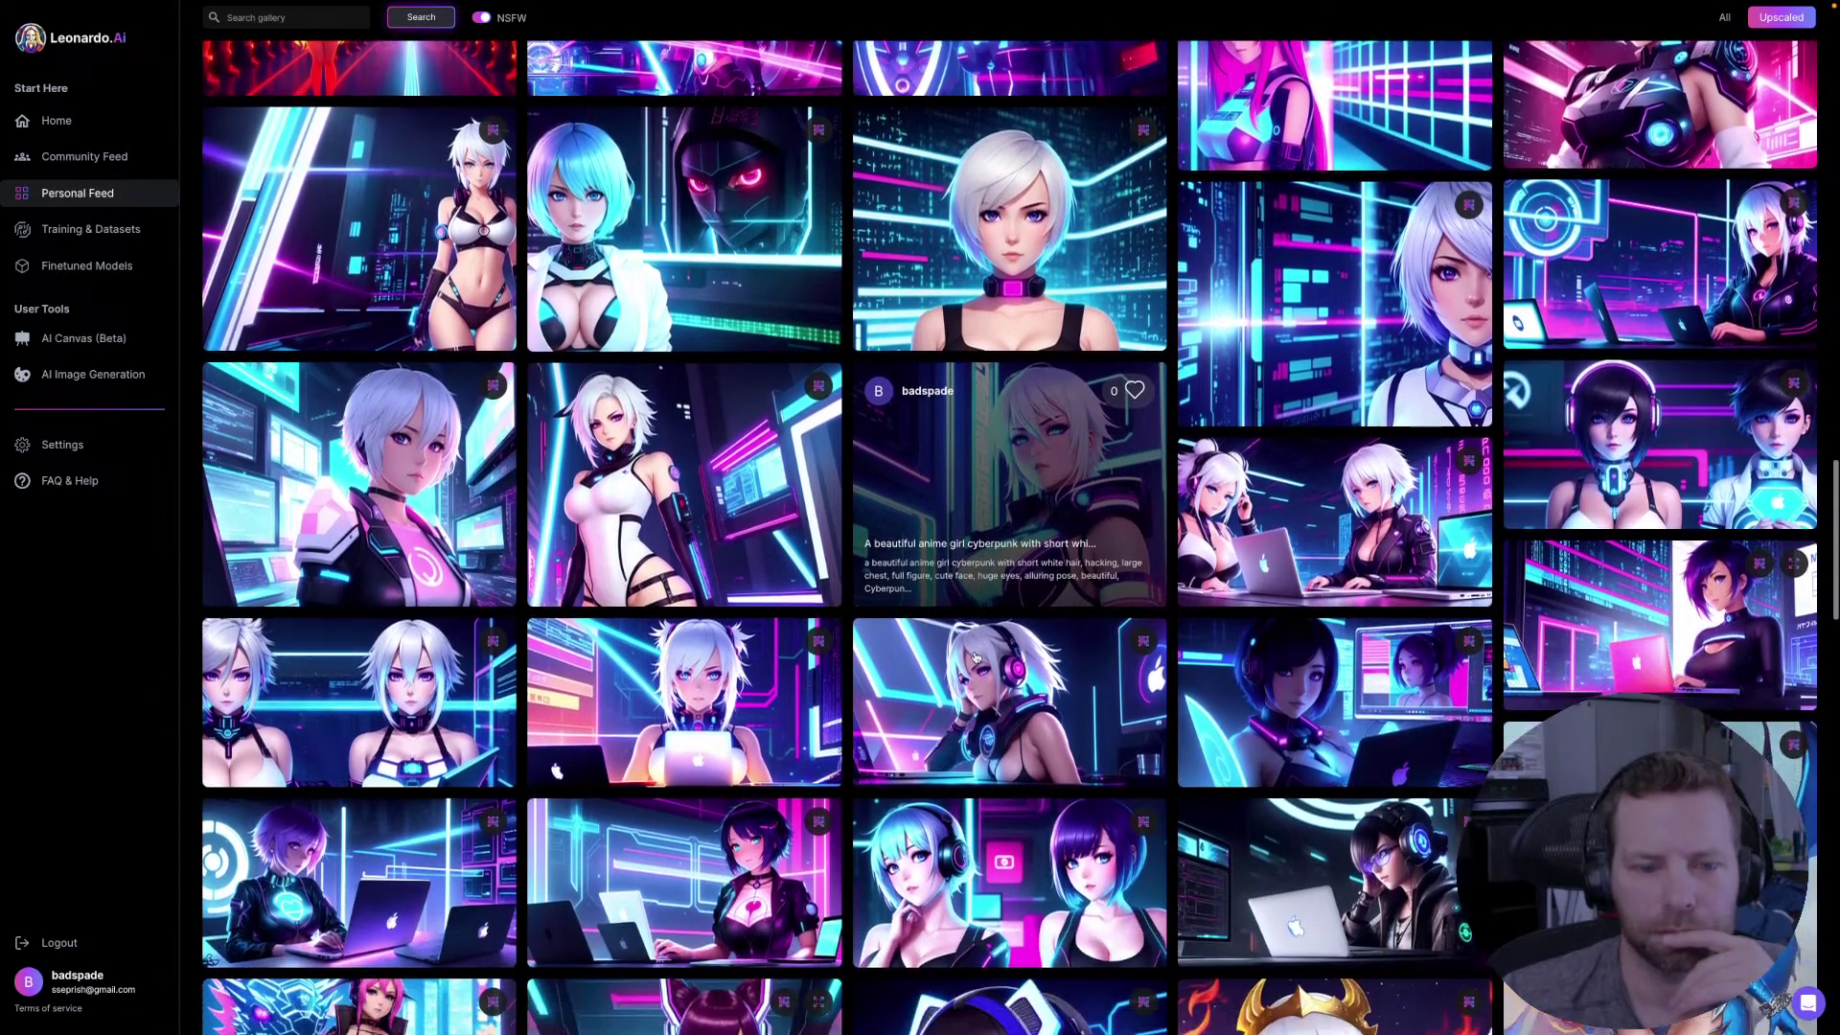
pyautogui.scroll(-5, 975, 656)
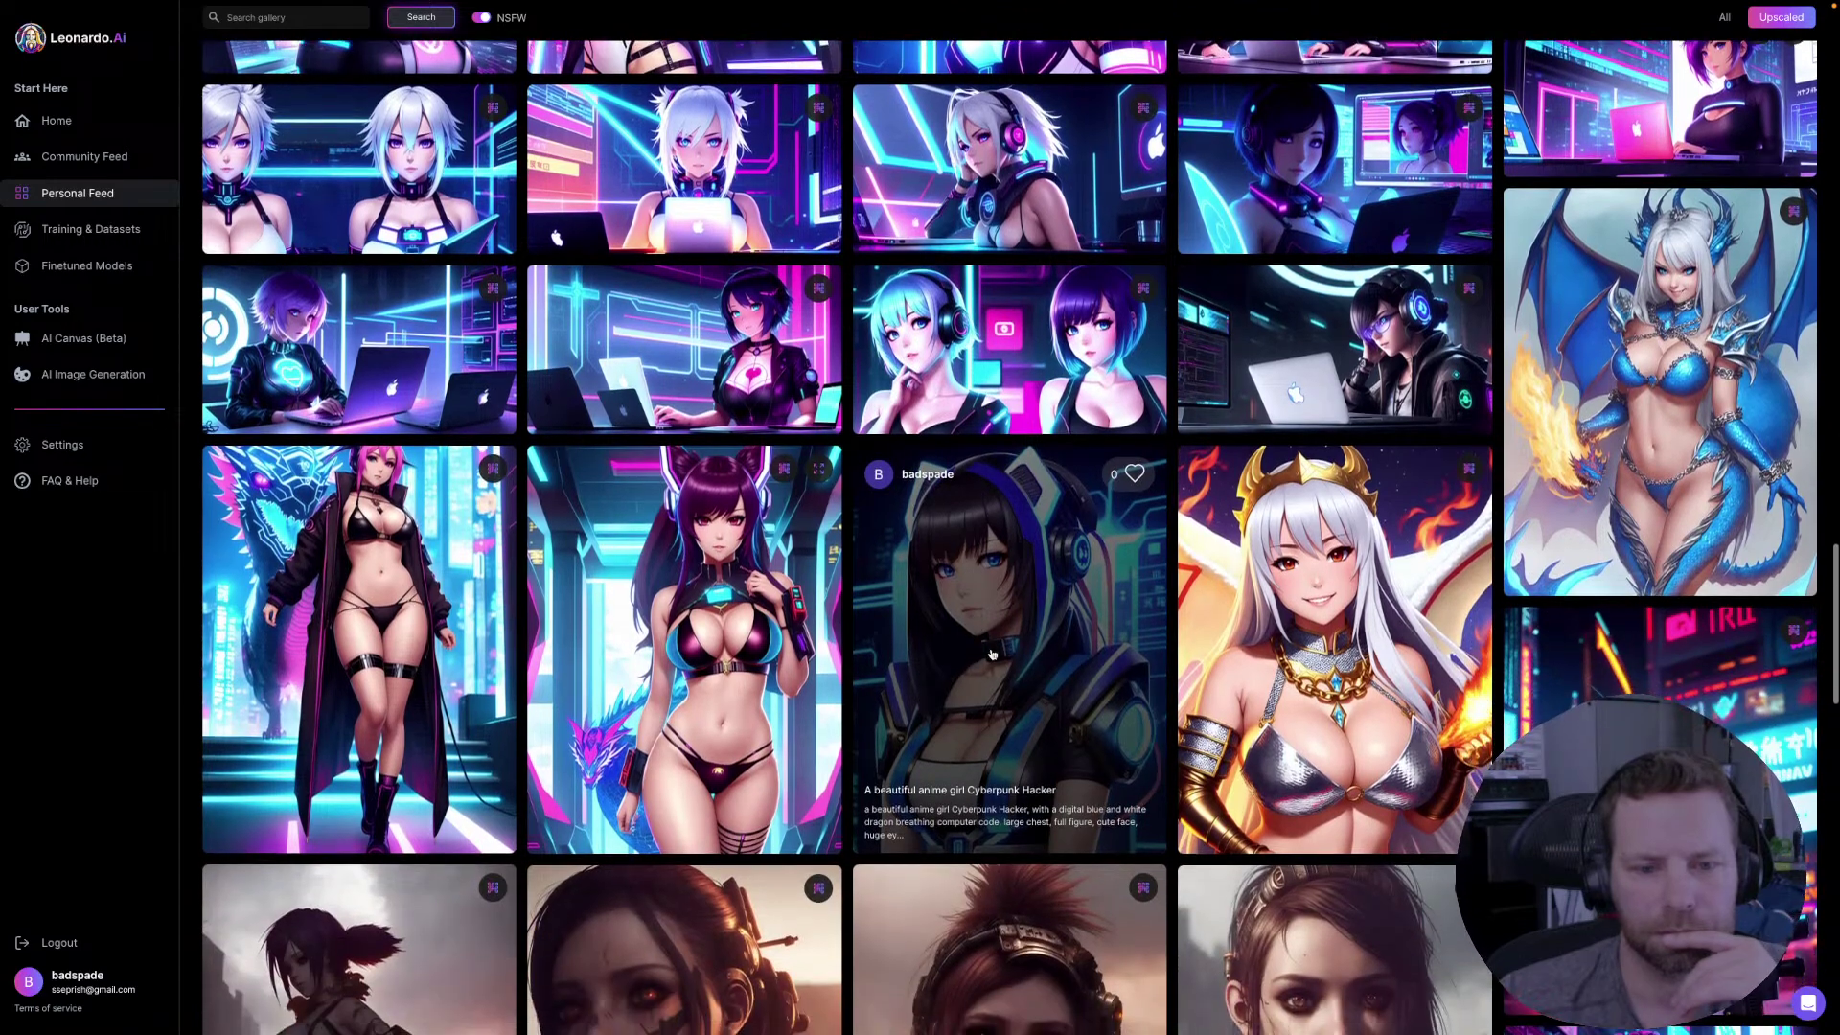
pyautogui.click(1647, 411)
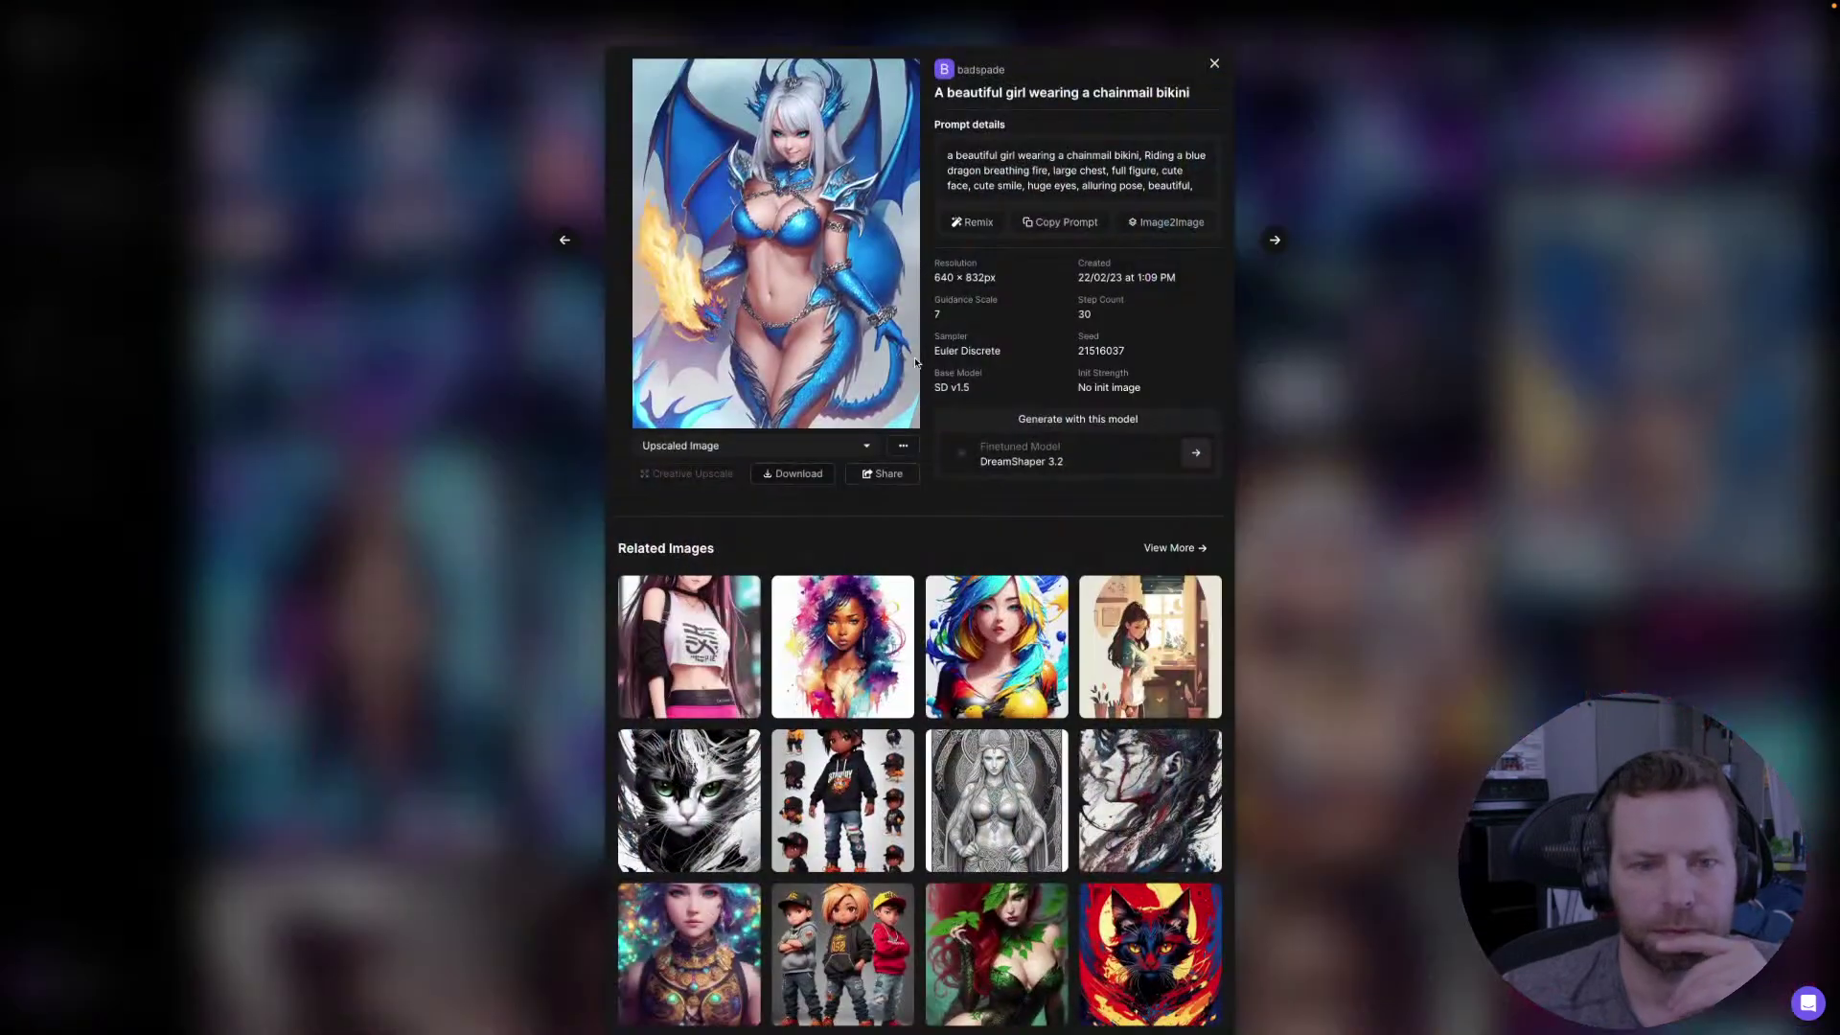
pyautogui.click(839, 307)
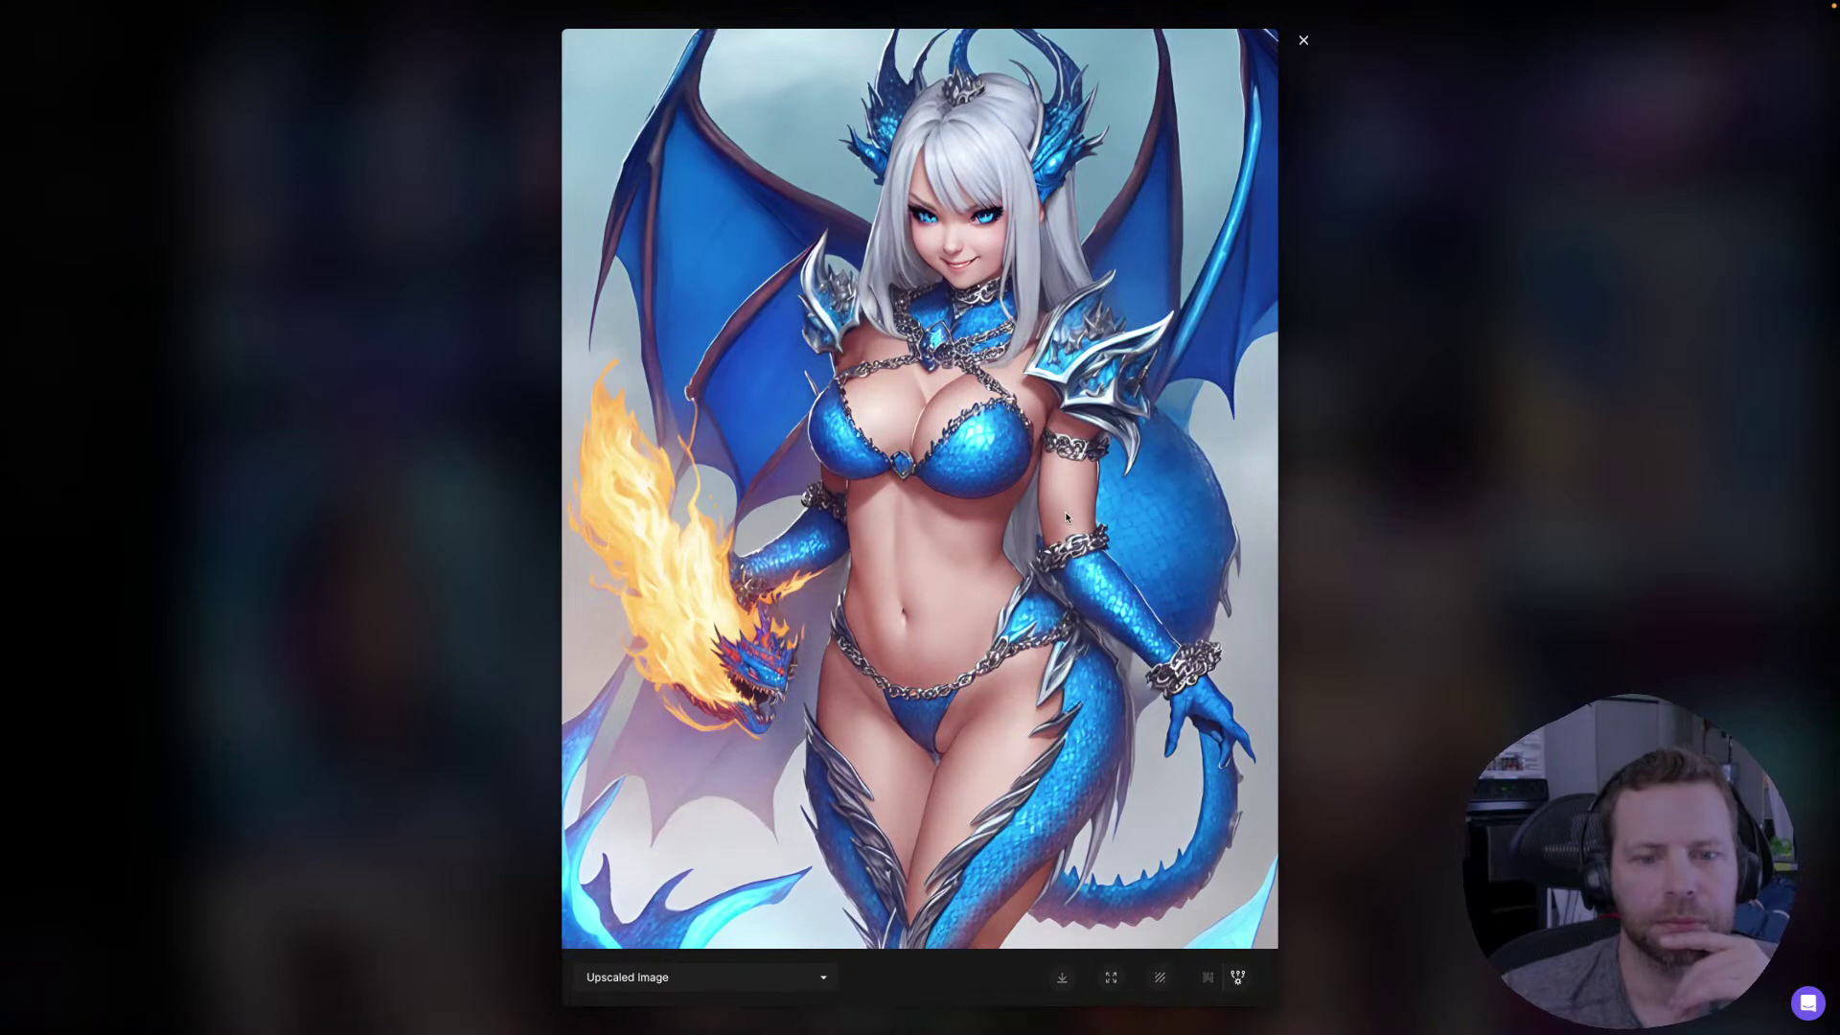
pyautogui.click(1449, 525)
pyautogui.click(1449, 525)
# - Browse the remaining upscaled generations through the end of the Personal Feed, then return to its beginning
pyautogui.scroll(-10, 1136, 640)
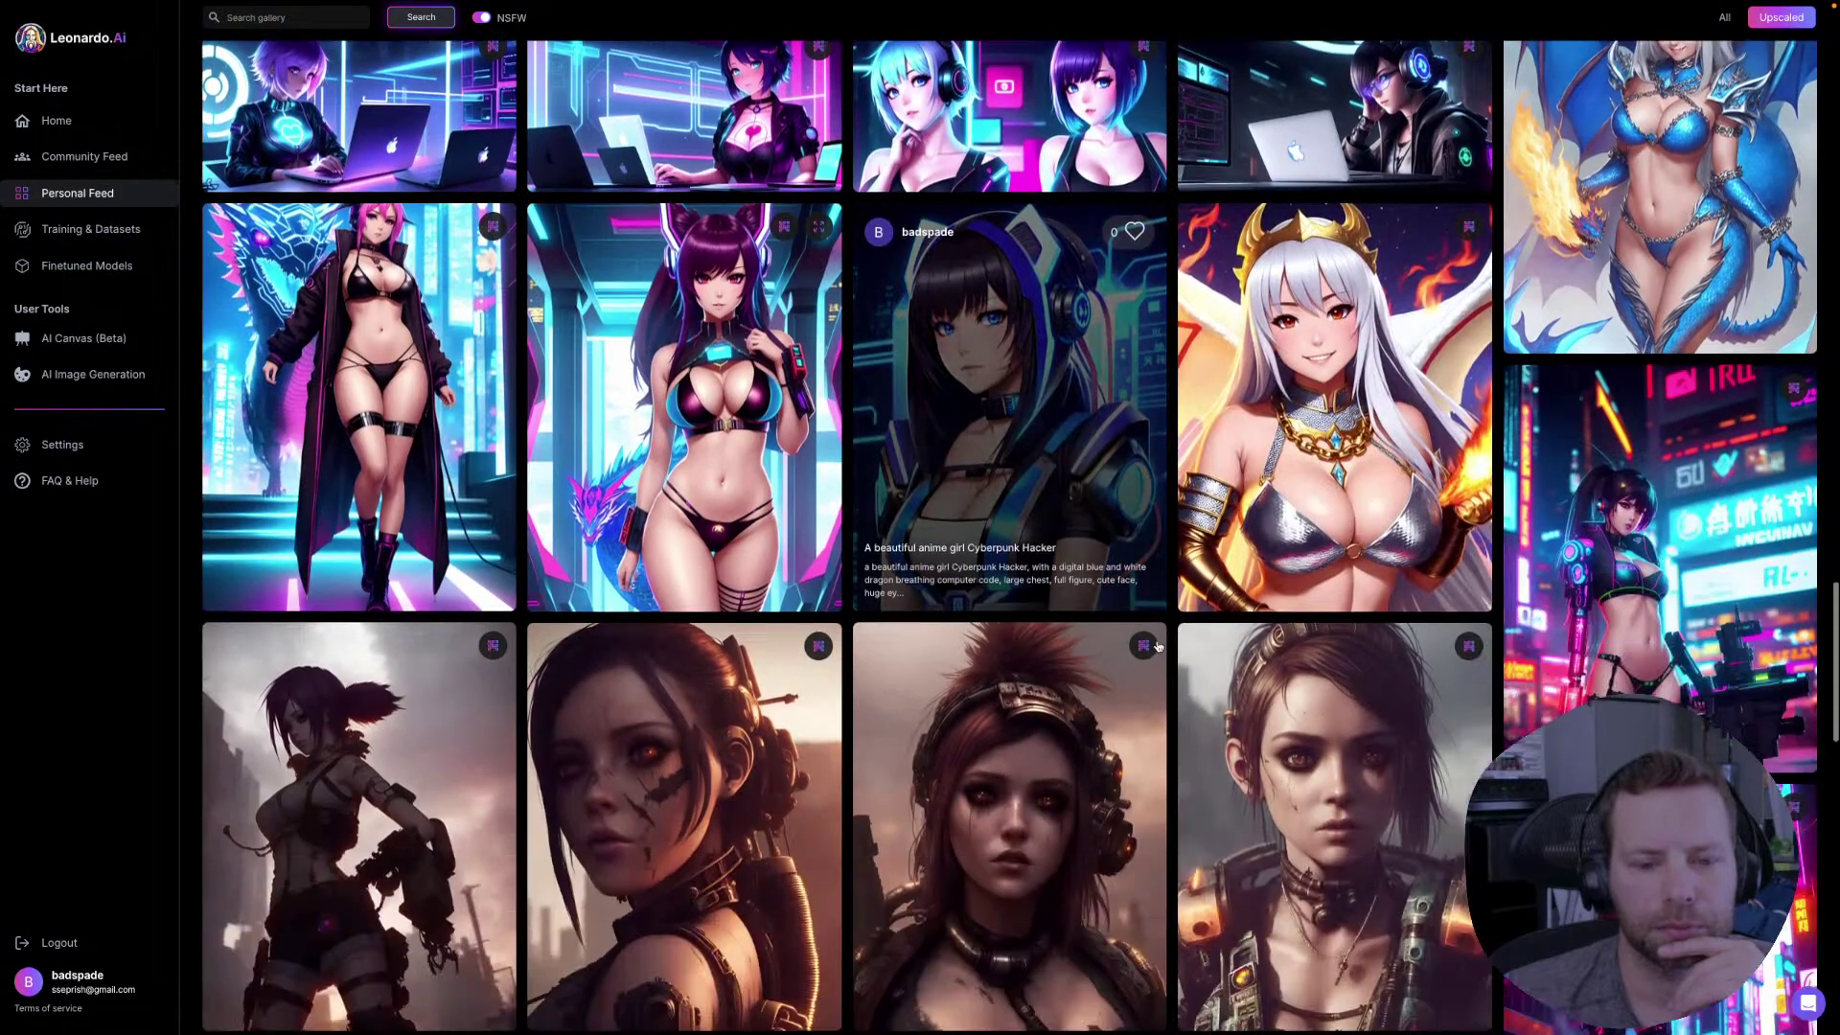
pyautogui.scroll(-5, 1135, 641)
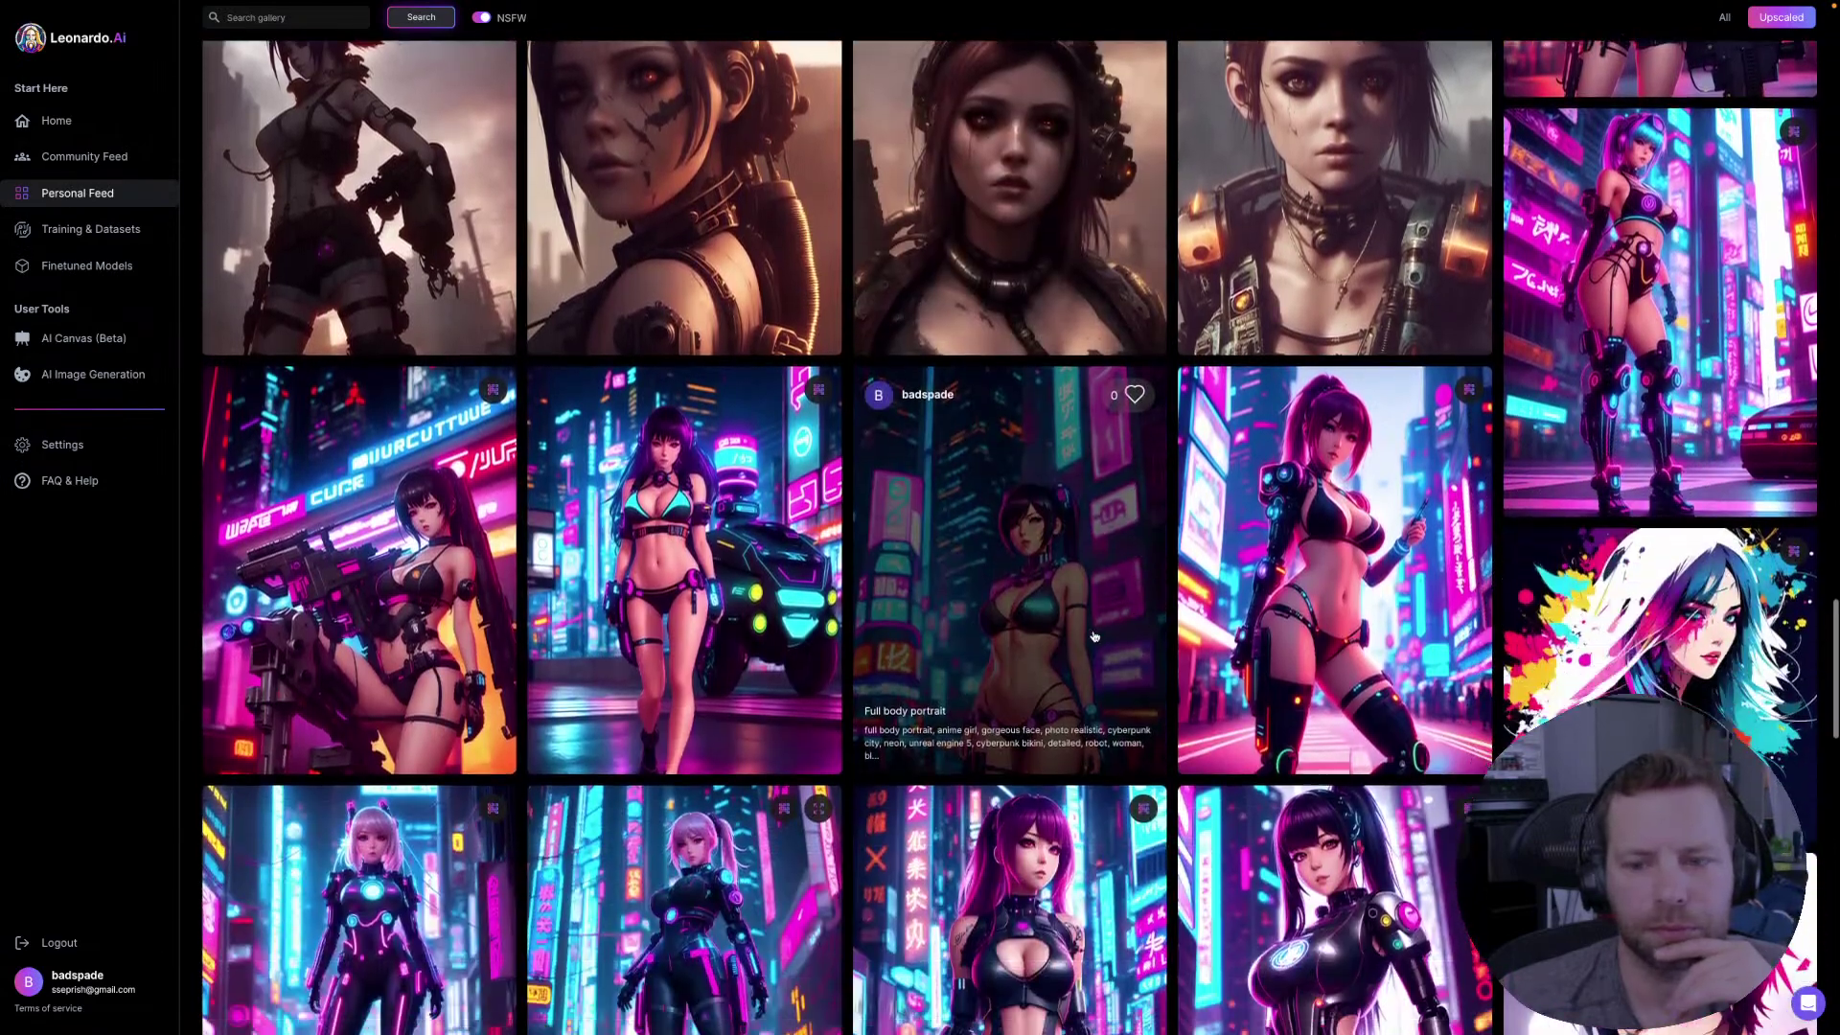
pyautogui.scroll(-5, 1072, 635)
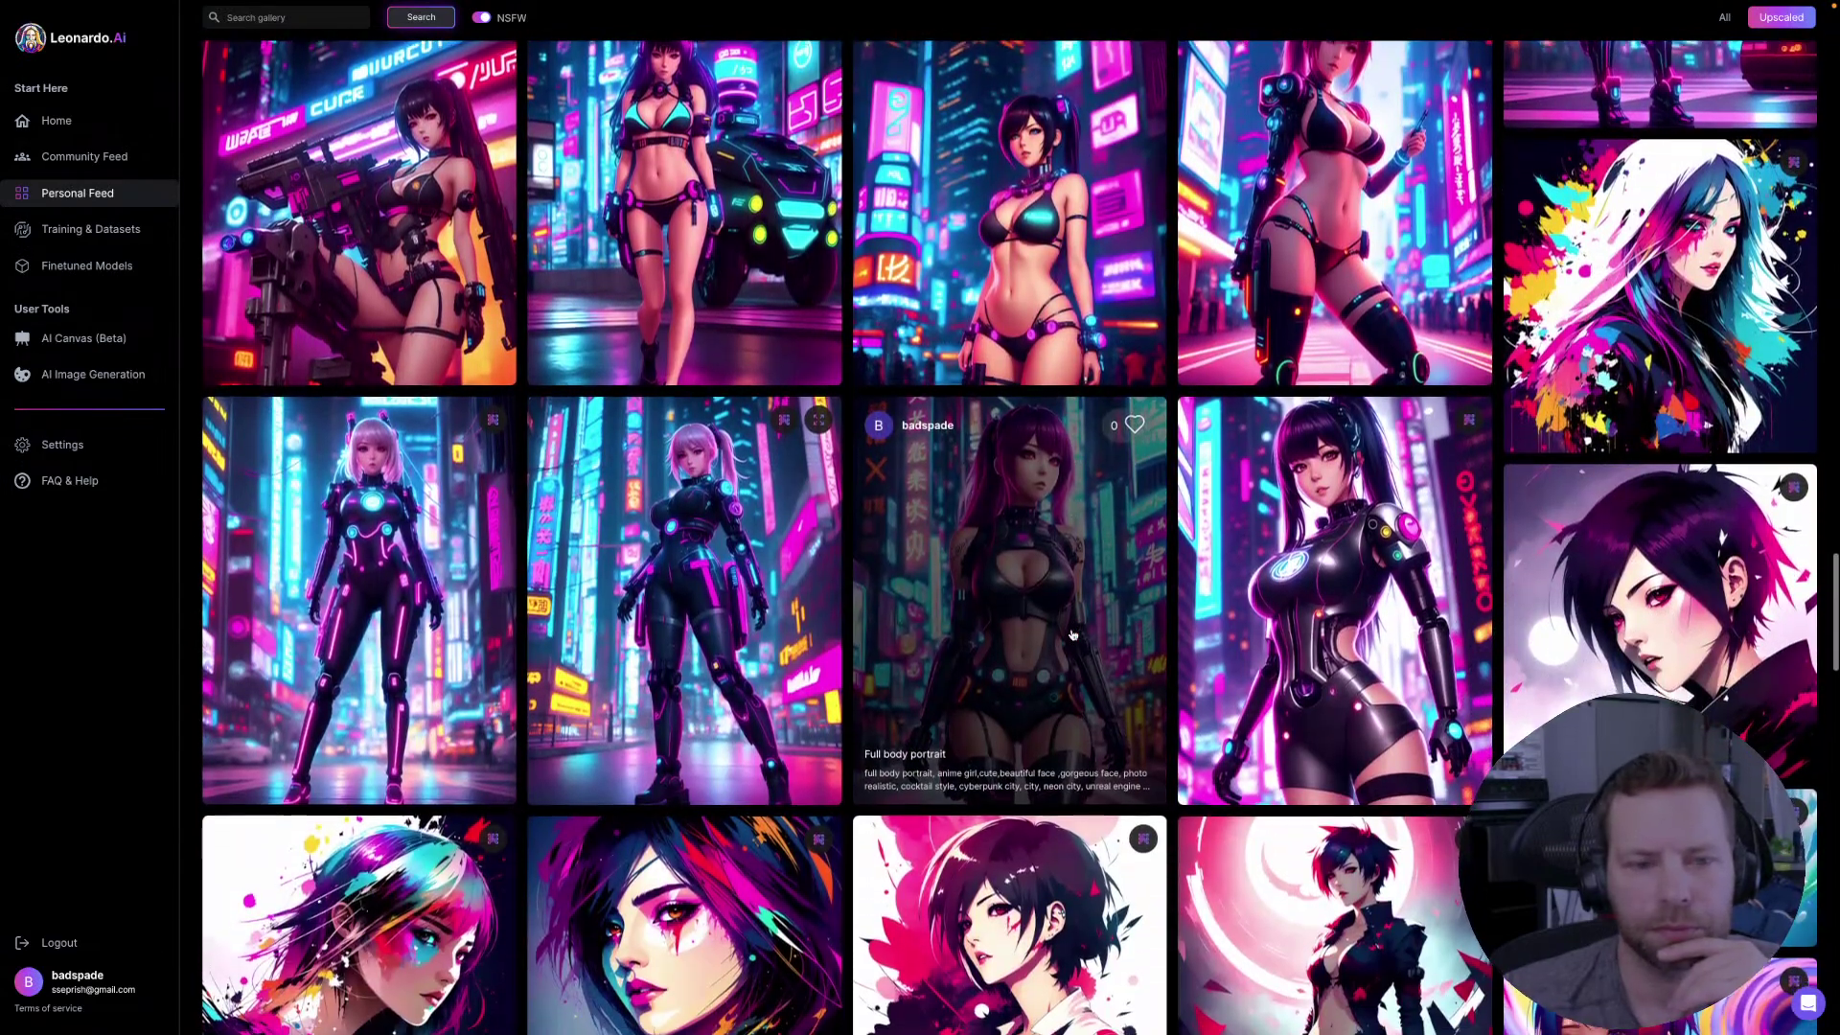
pyautogui.scroll(-3, 1072, 634)
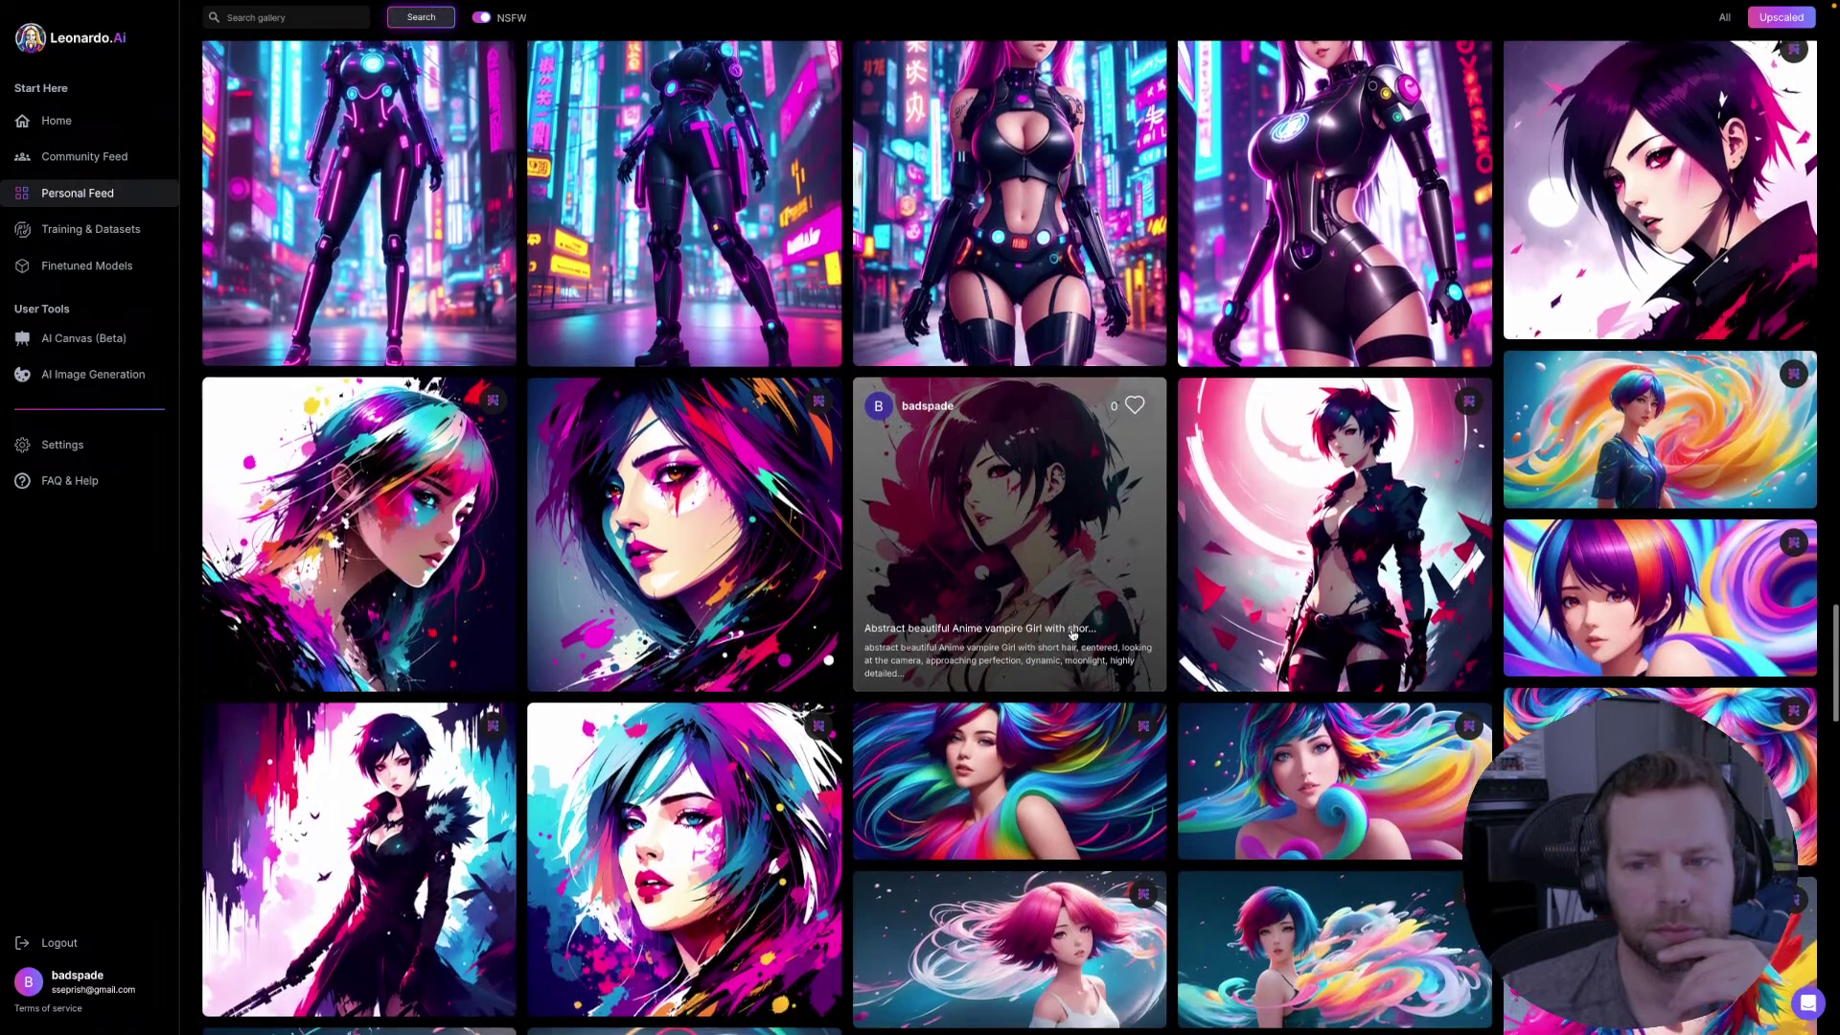
pyautogui.scroll(-5, 1072, 635)
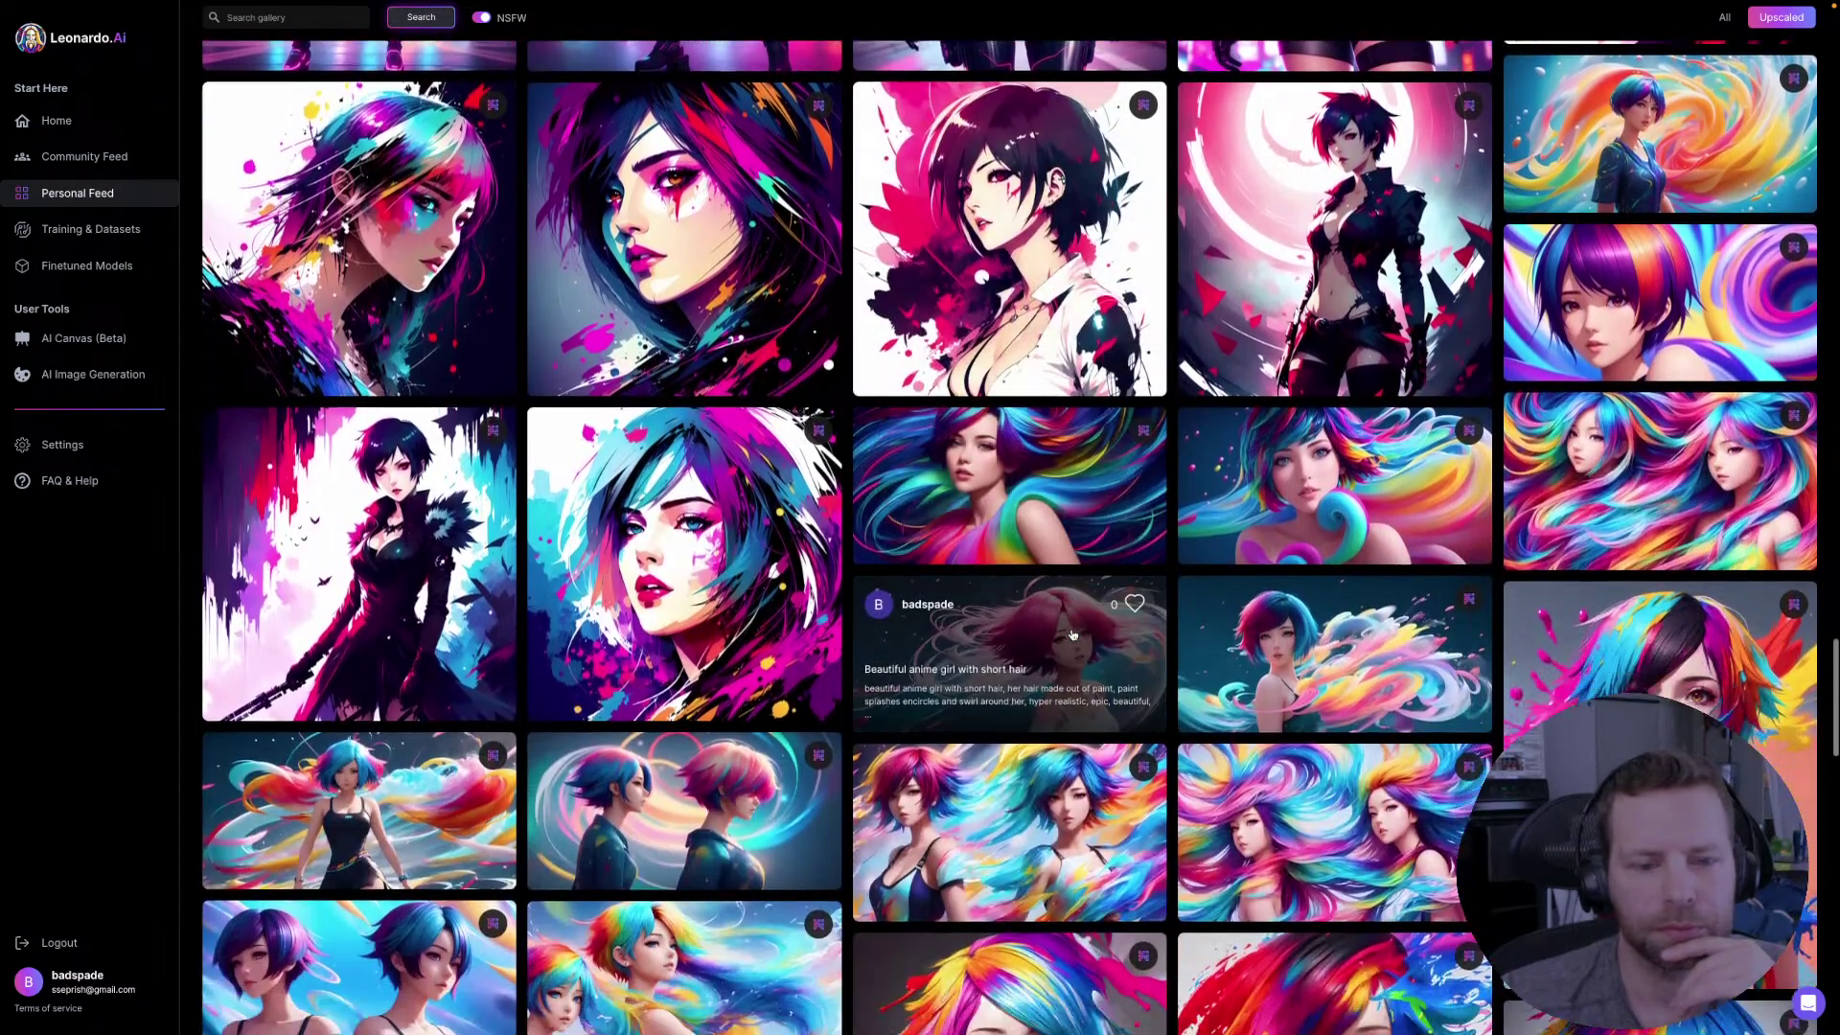
pyautogui.scroll(-3, 1073, 634)
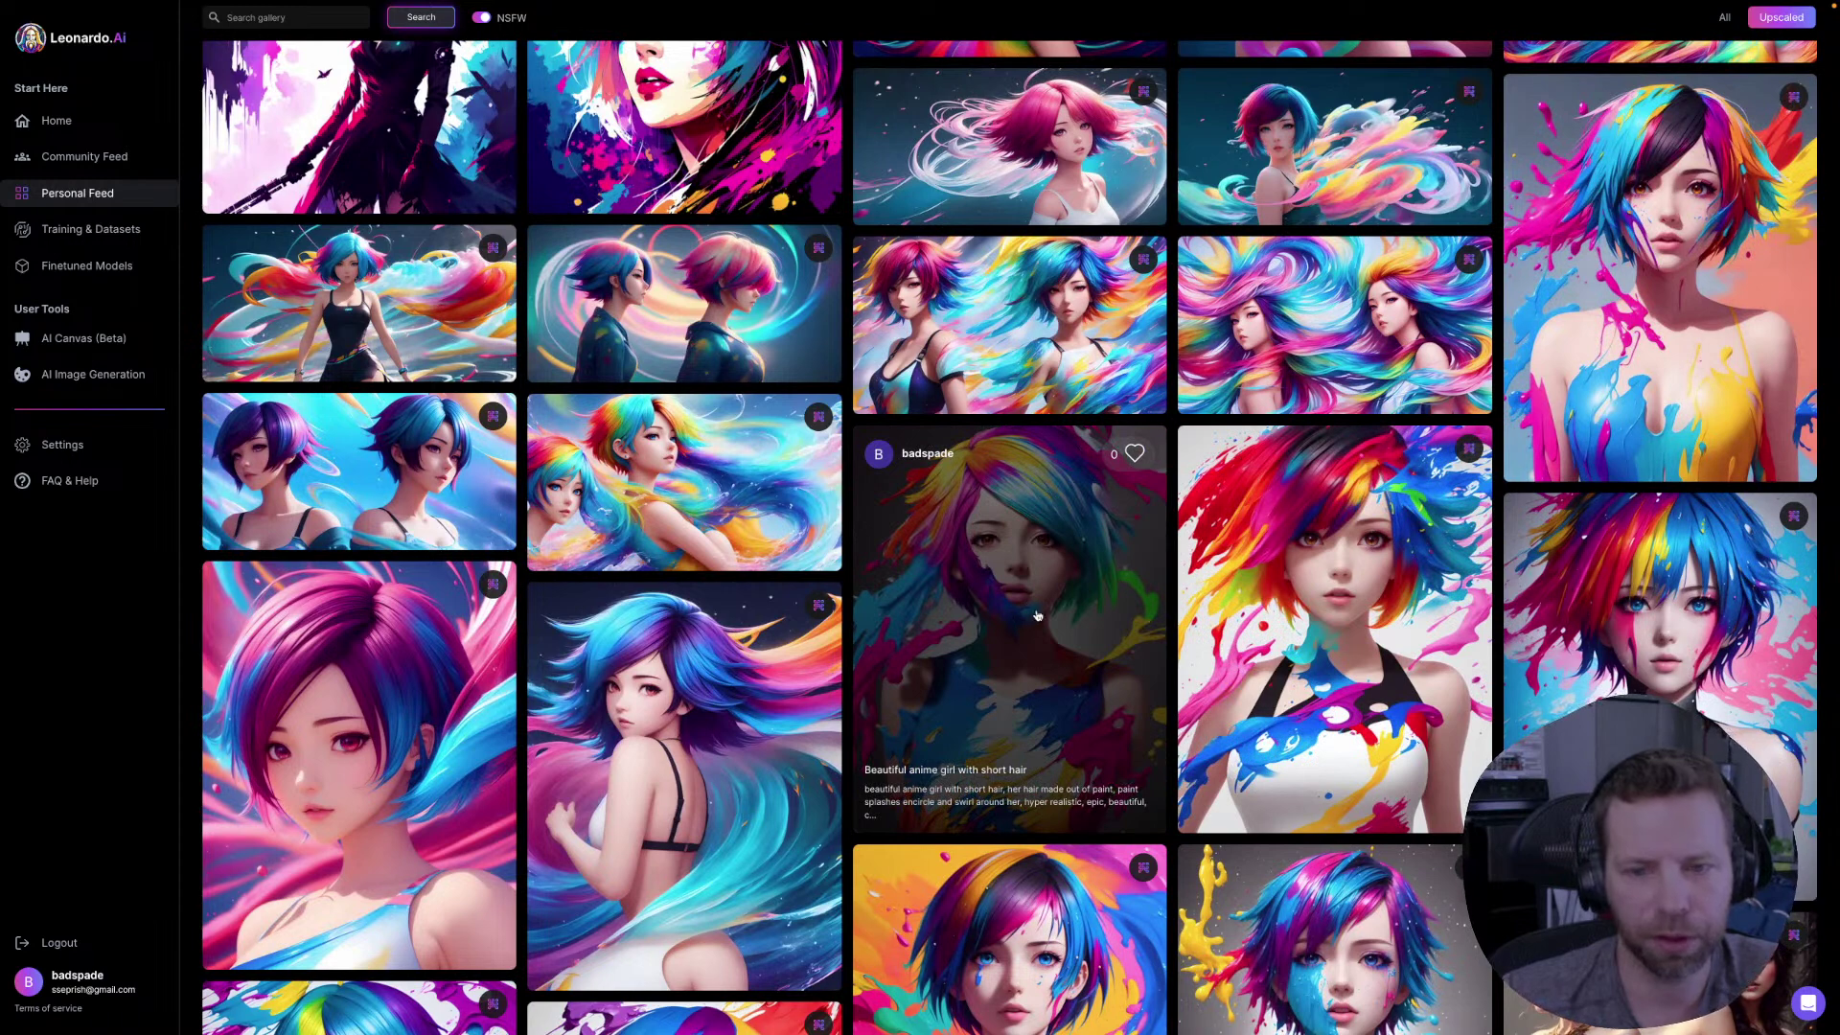
pyautogui.scroll(-4, 1117, 644)
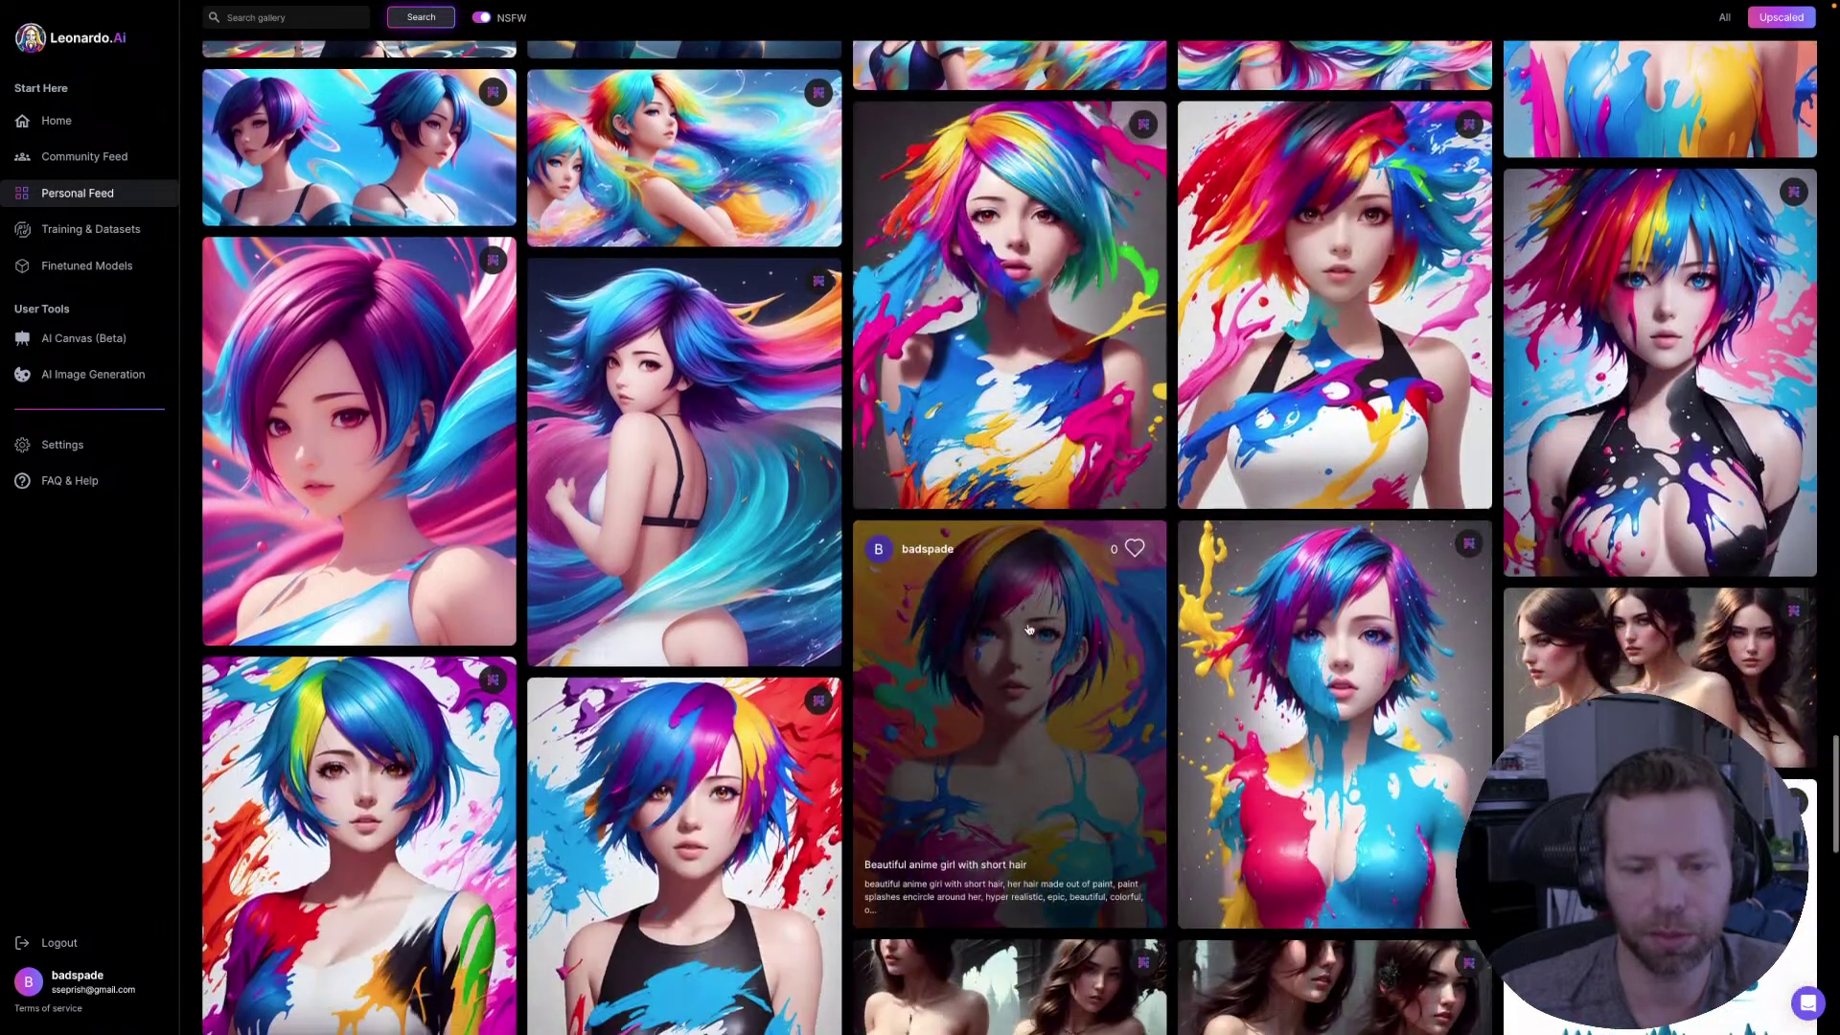
pyautogui.scroll(-2, 1025, 671)
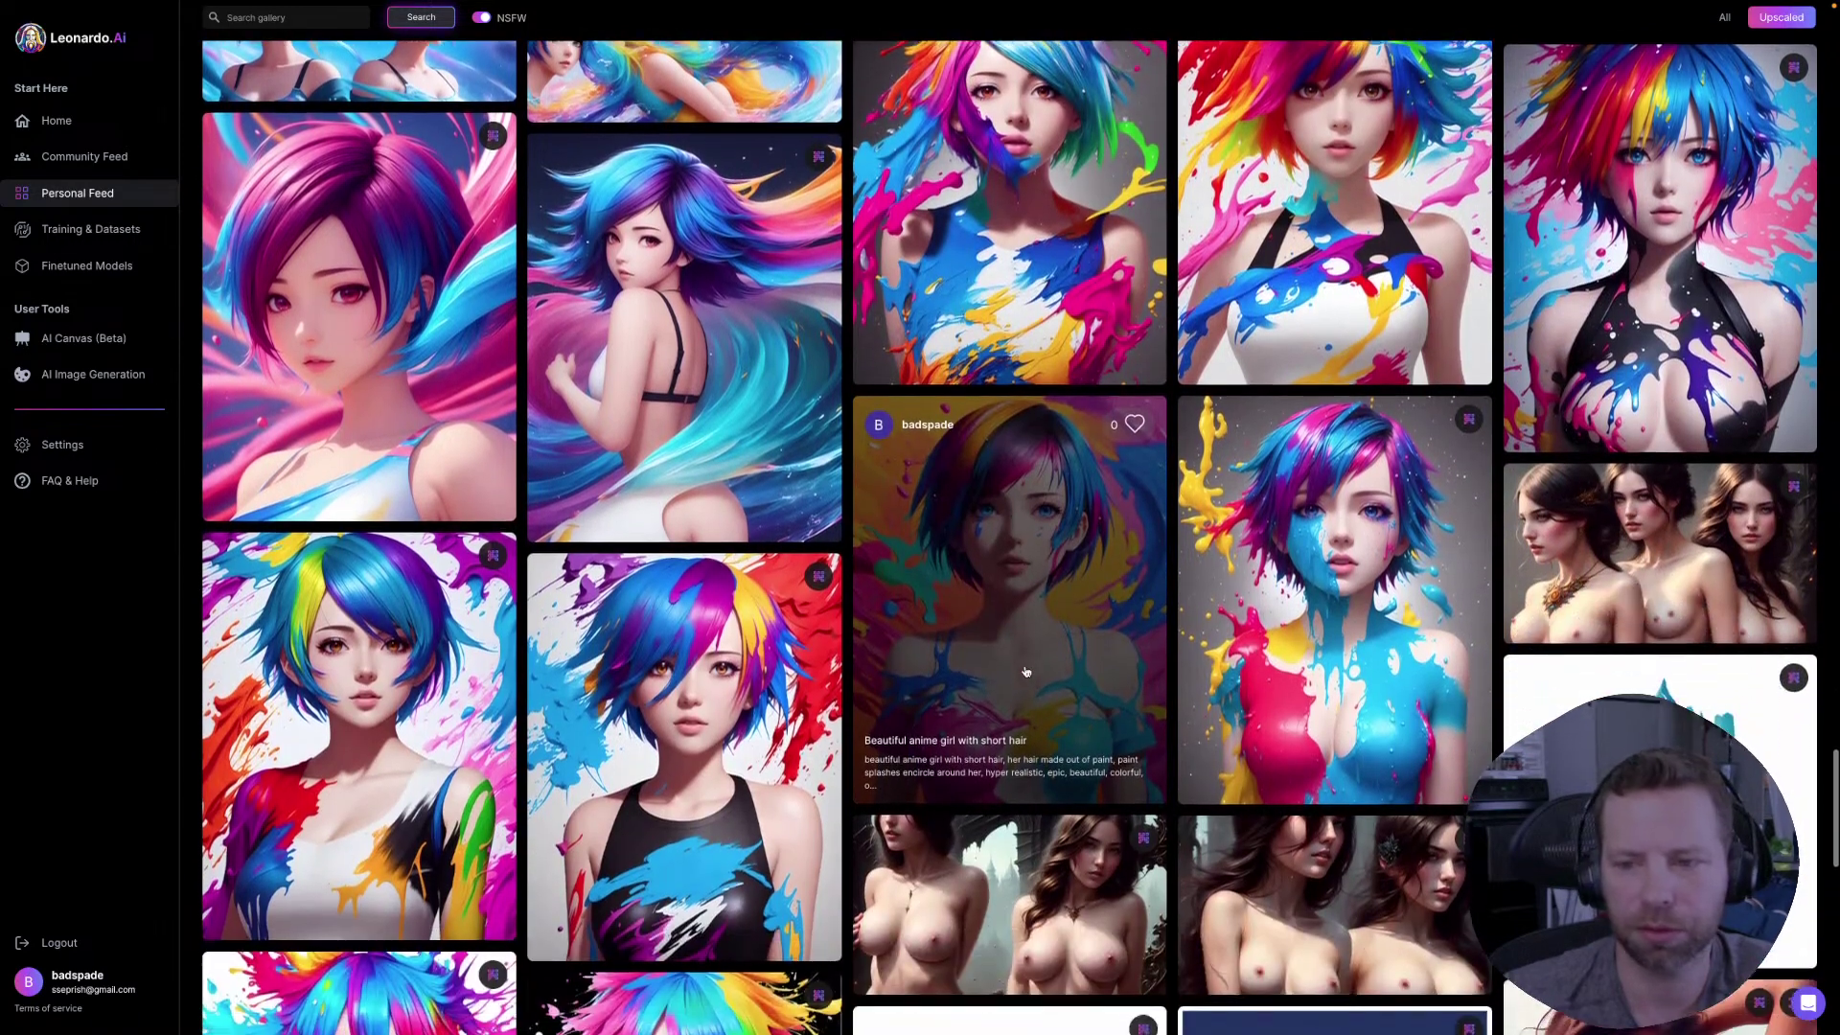
pyautogui.scroll(-5, 1026, 670)
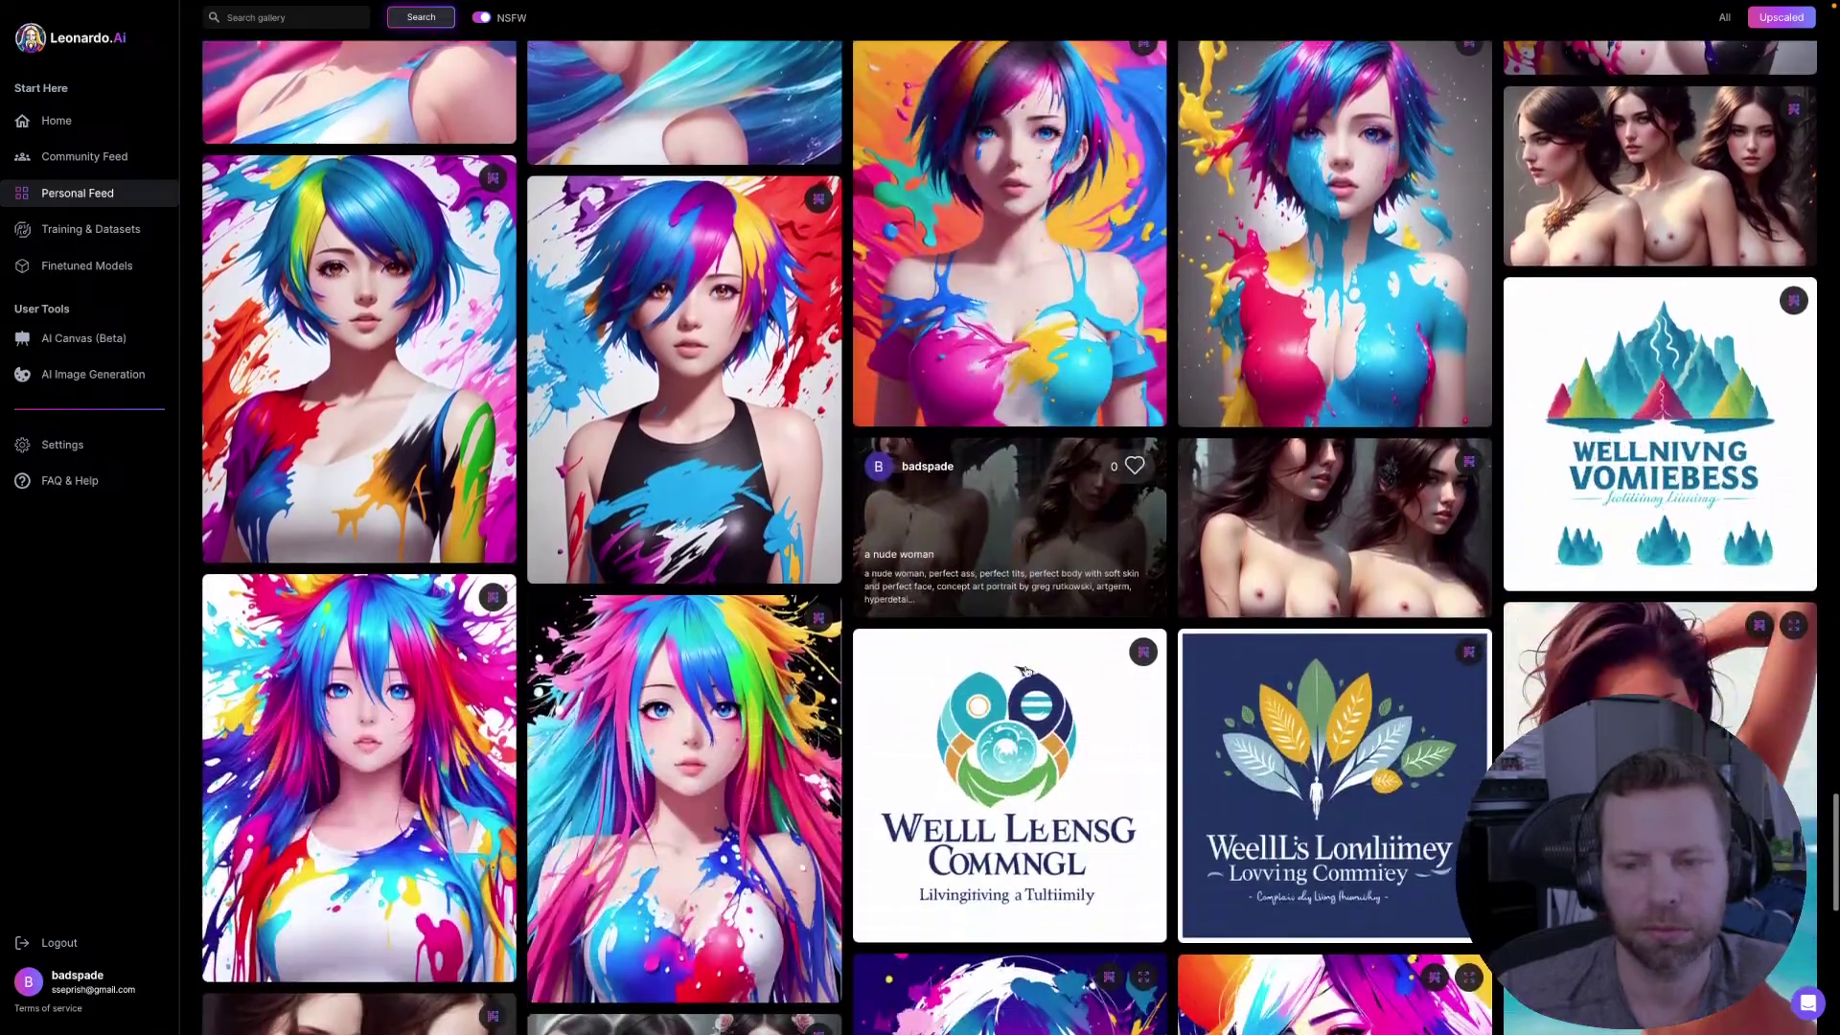
pyautogui.scroll(-2, 1026, 671)
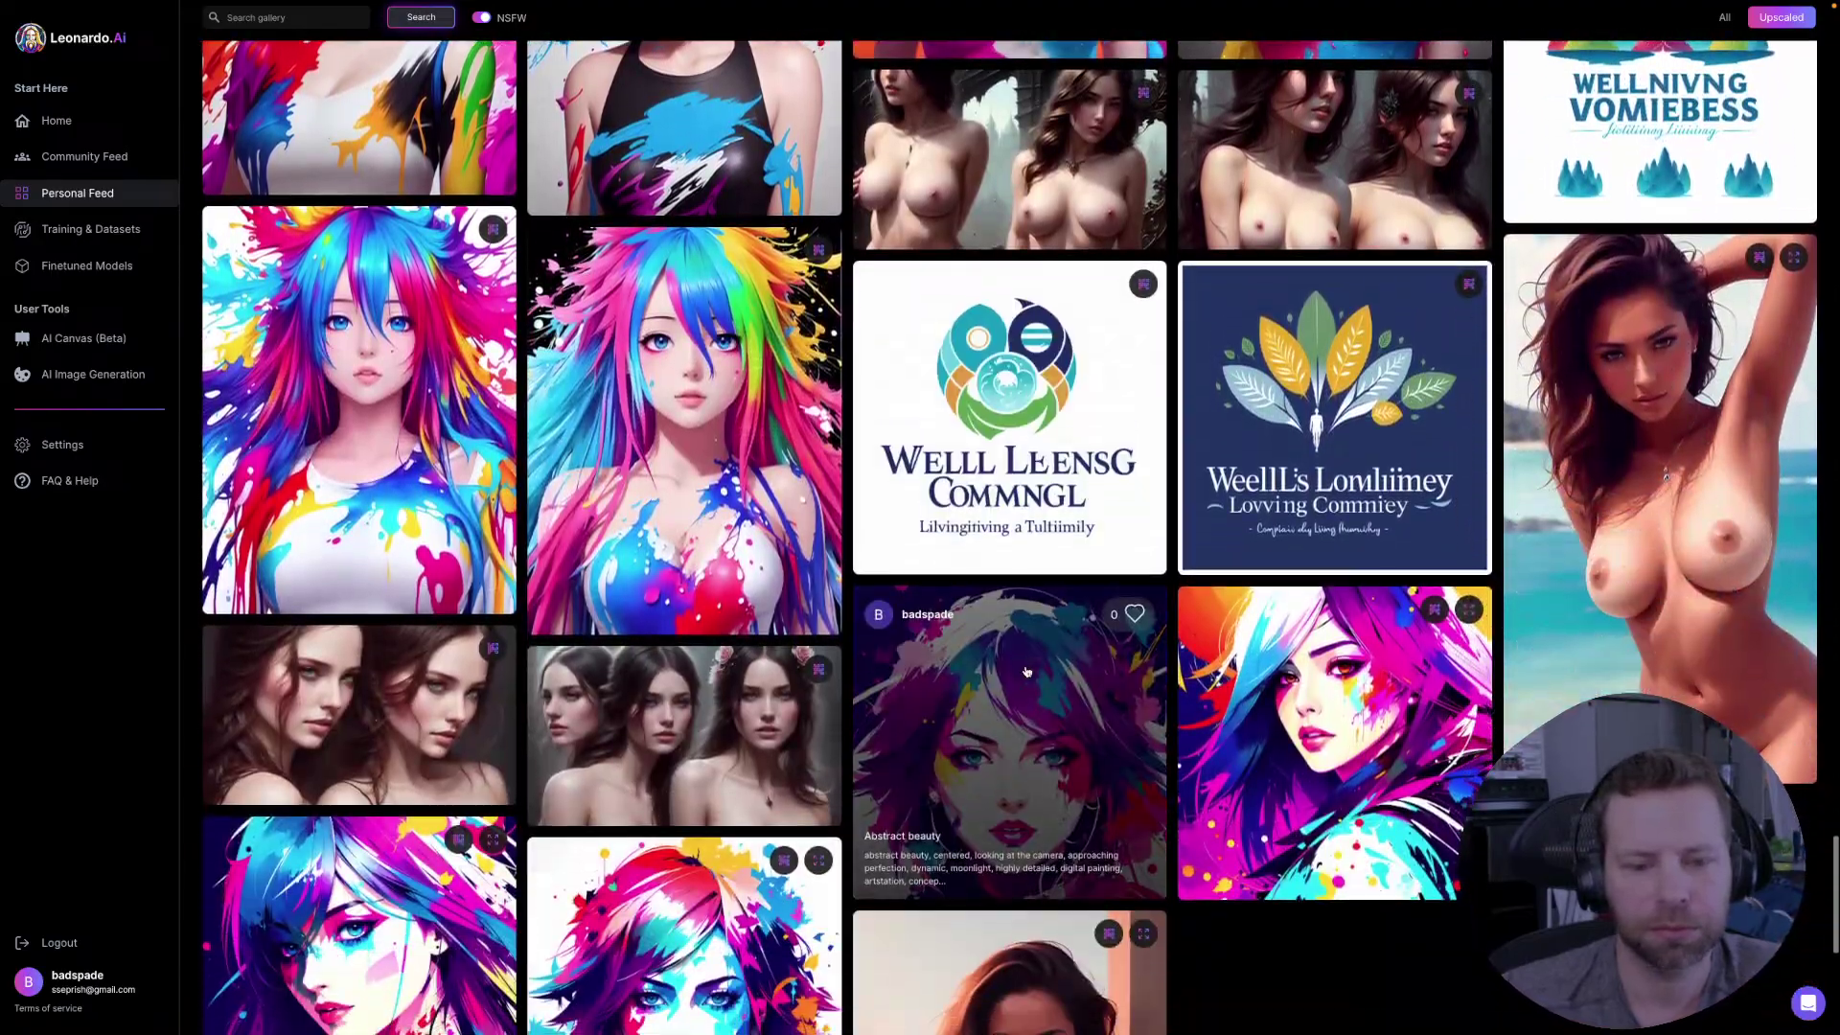
pyautogui.scroll(-10, 1026, 671)
pyautogui.scroll(20, 1026, 670)
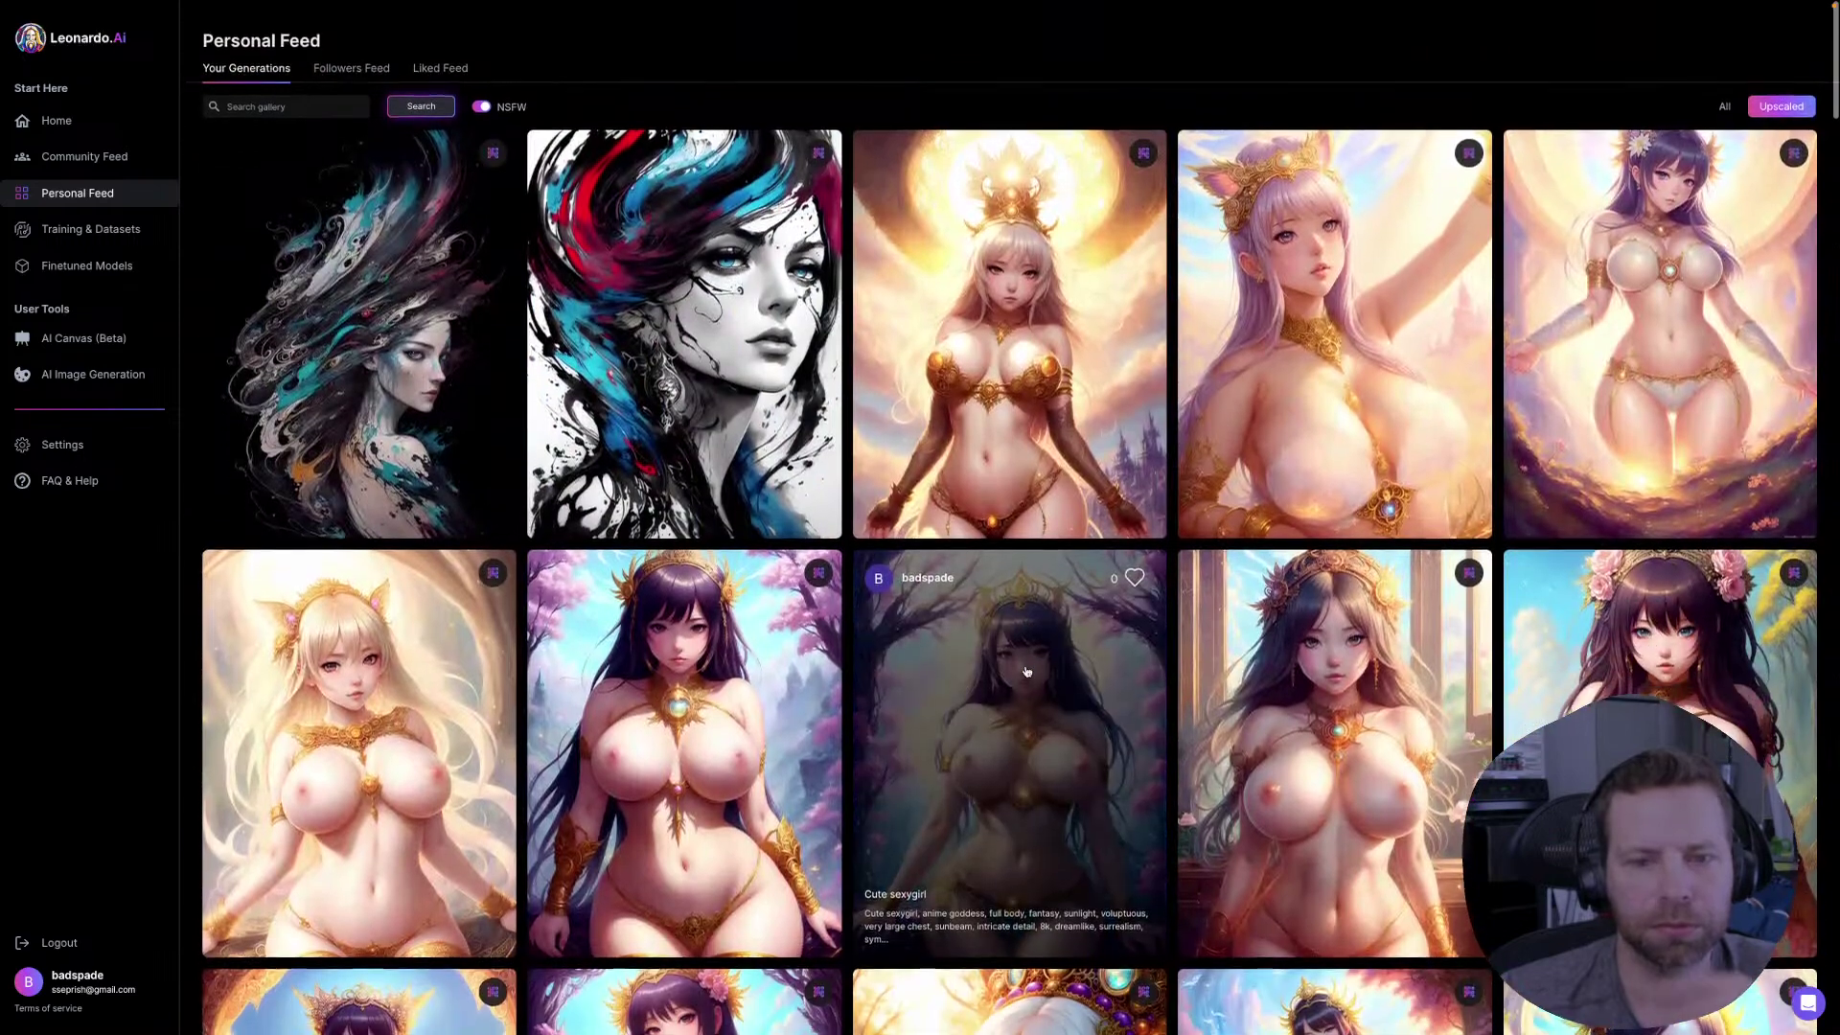
# - Open the Home page and view its featured models and trending recent creations
pyautogui.click(55, 121)
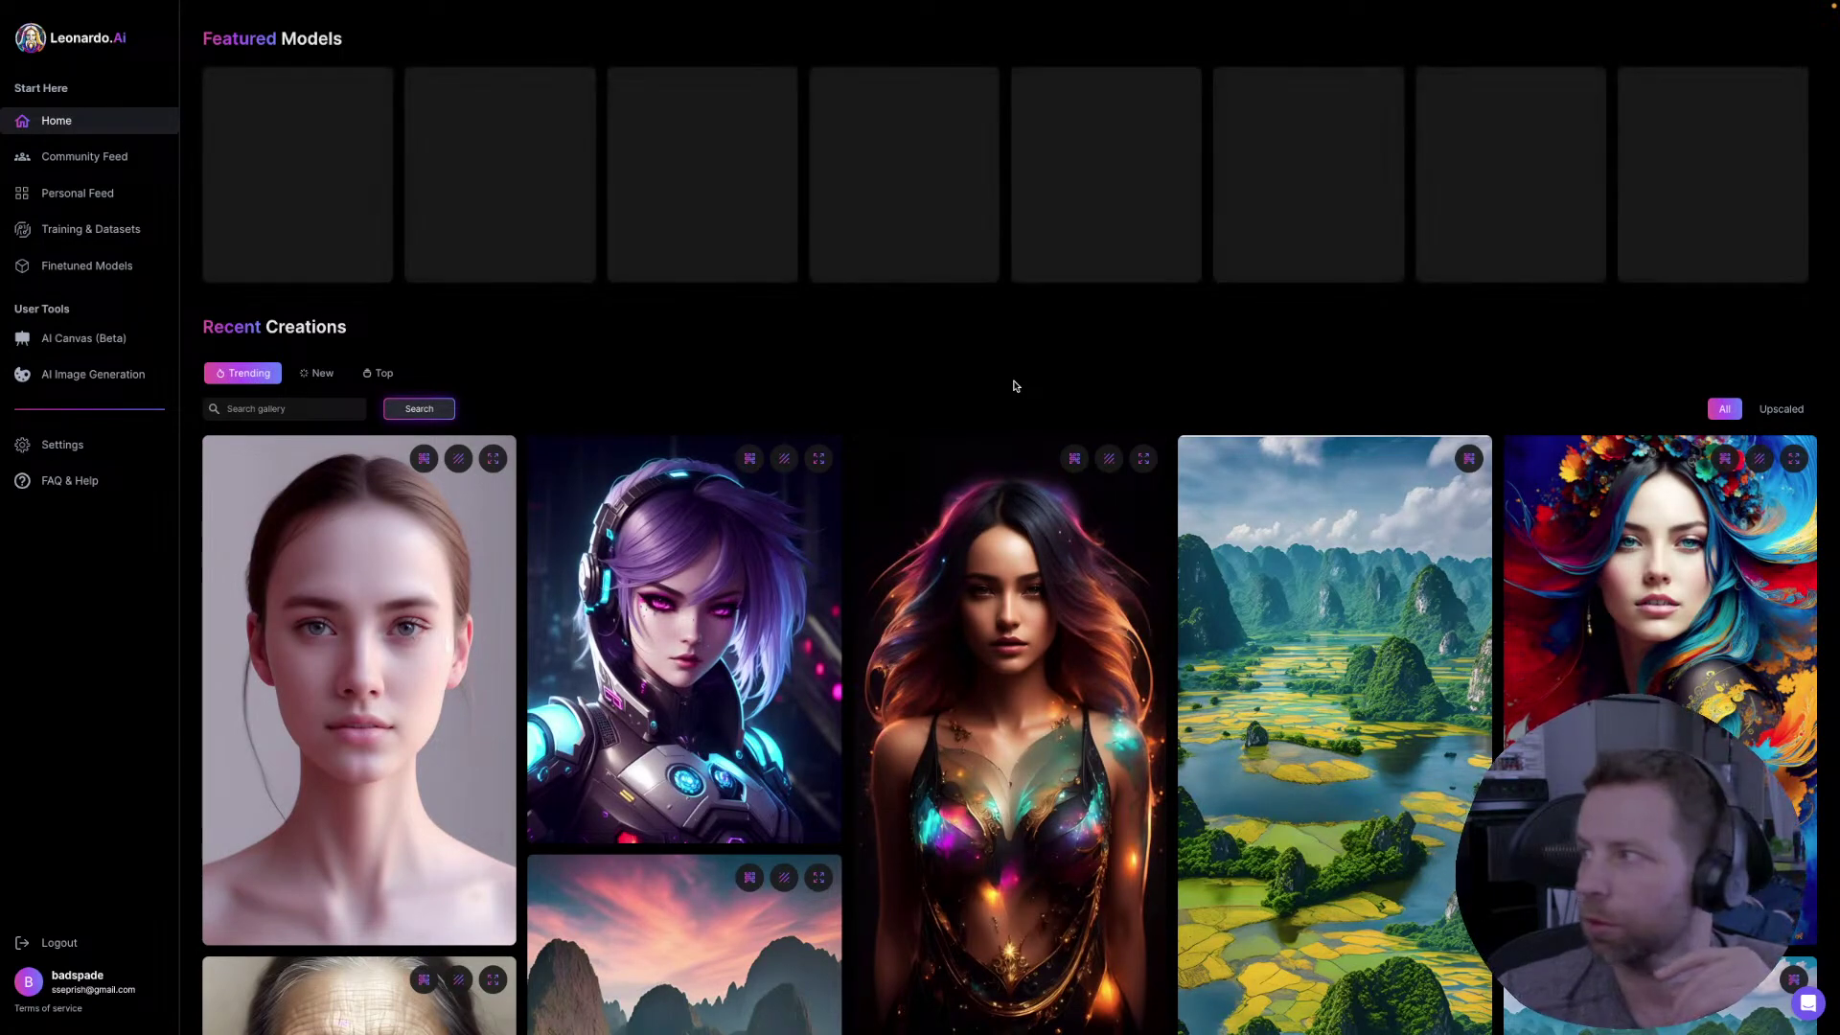
pyautogui.scroll(-2, 829, 393)
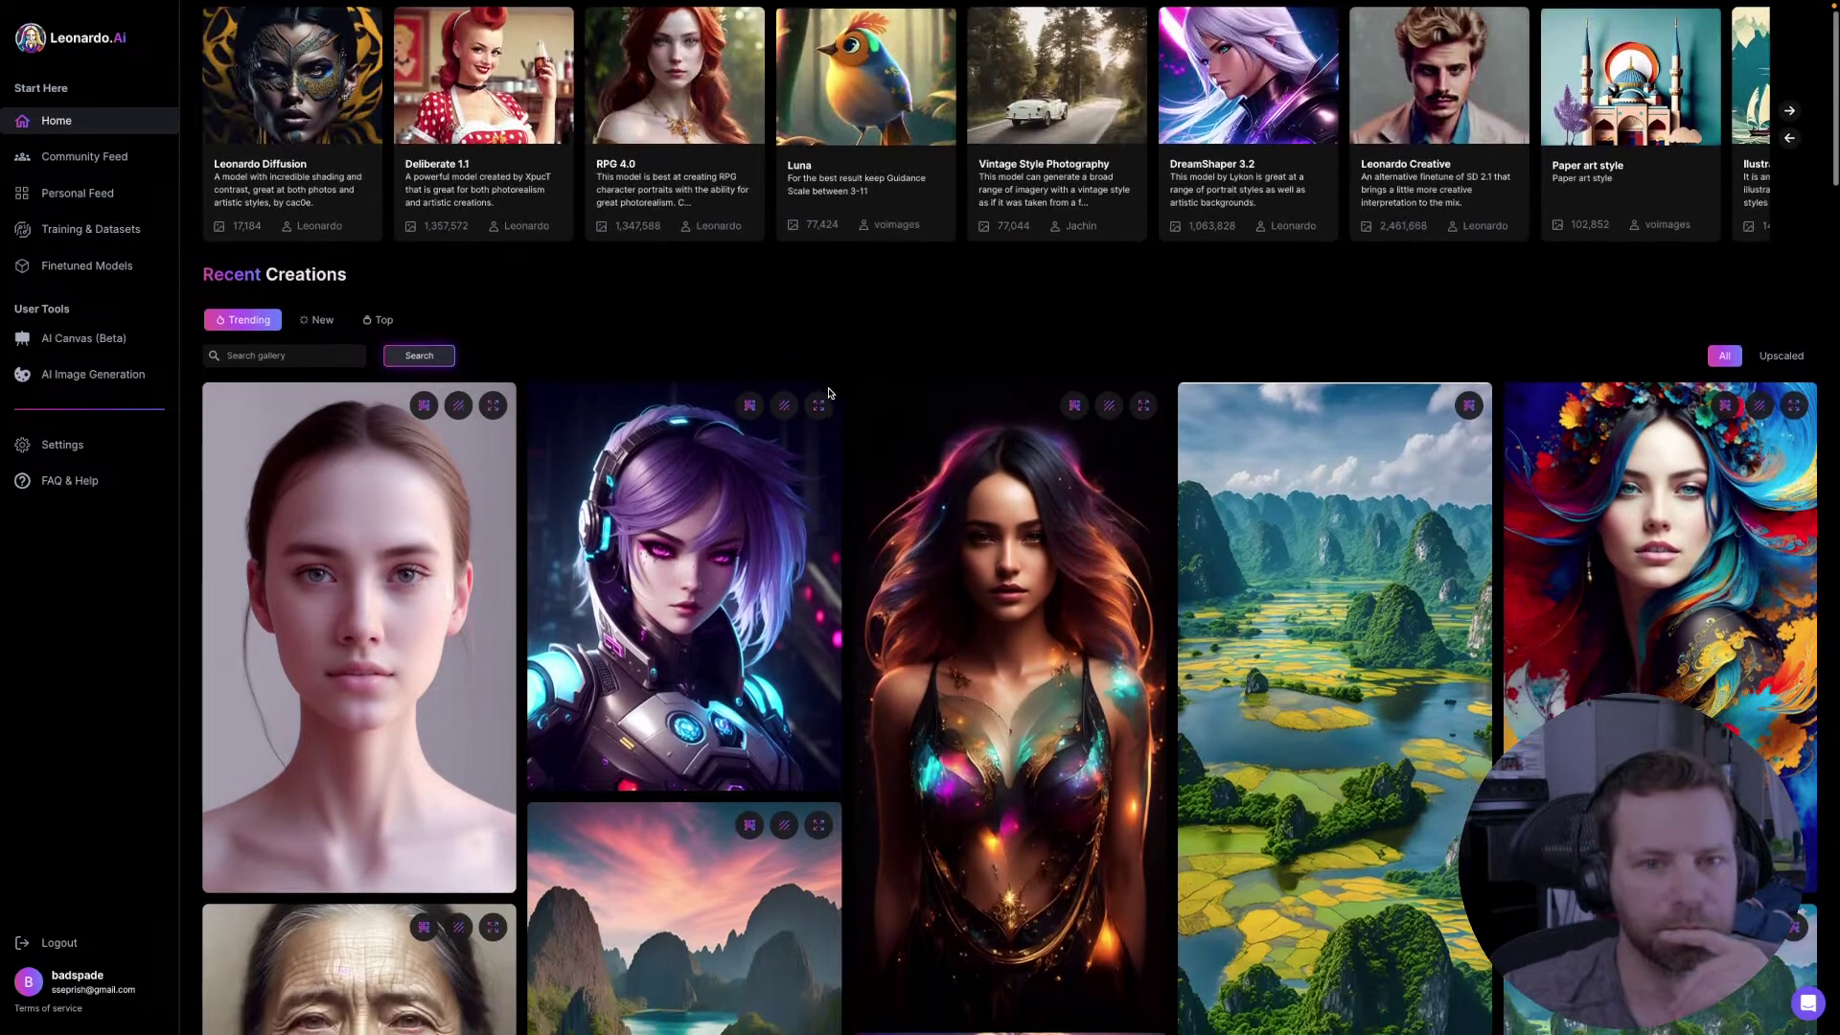
# - Open Training & Datasets and view its Edit Dataset and Job Status sections, then return to Your Datasets
pyautogui.scroll(-4, 830, 393)
pyautogui.scroll(5, 830, 393)
pyautogui.scroll(1, 830, 393)
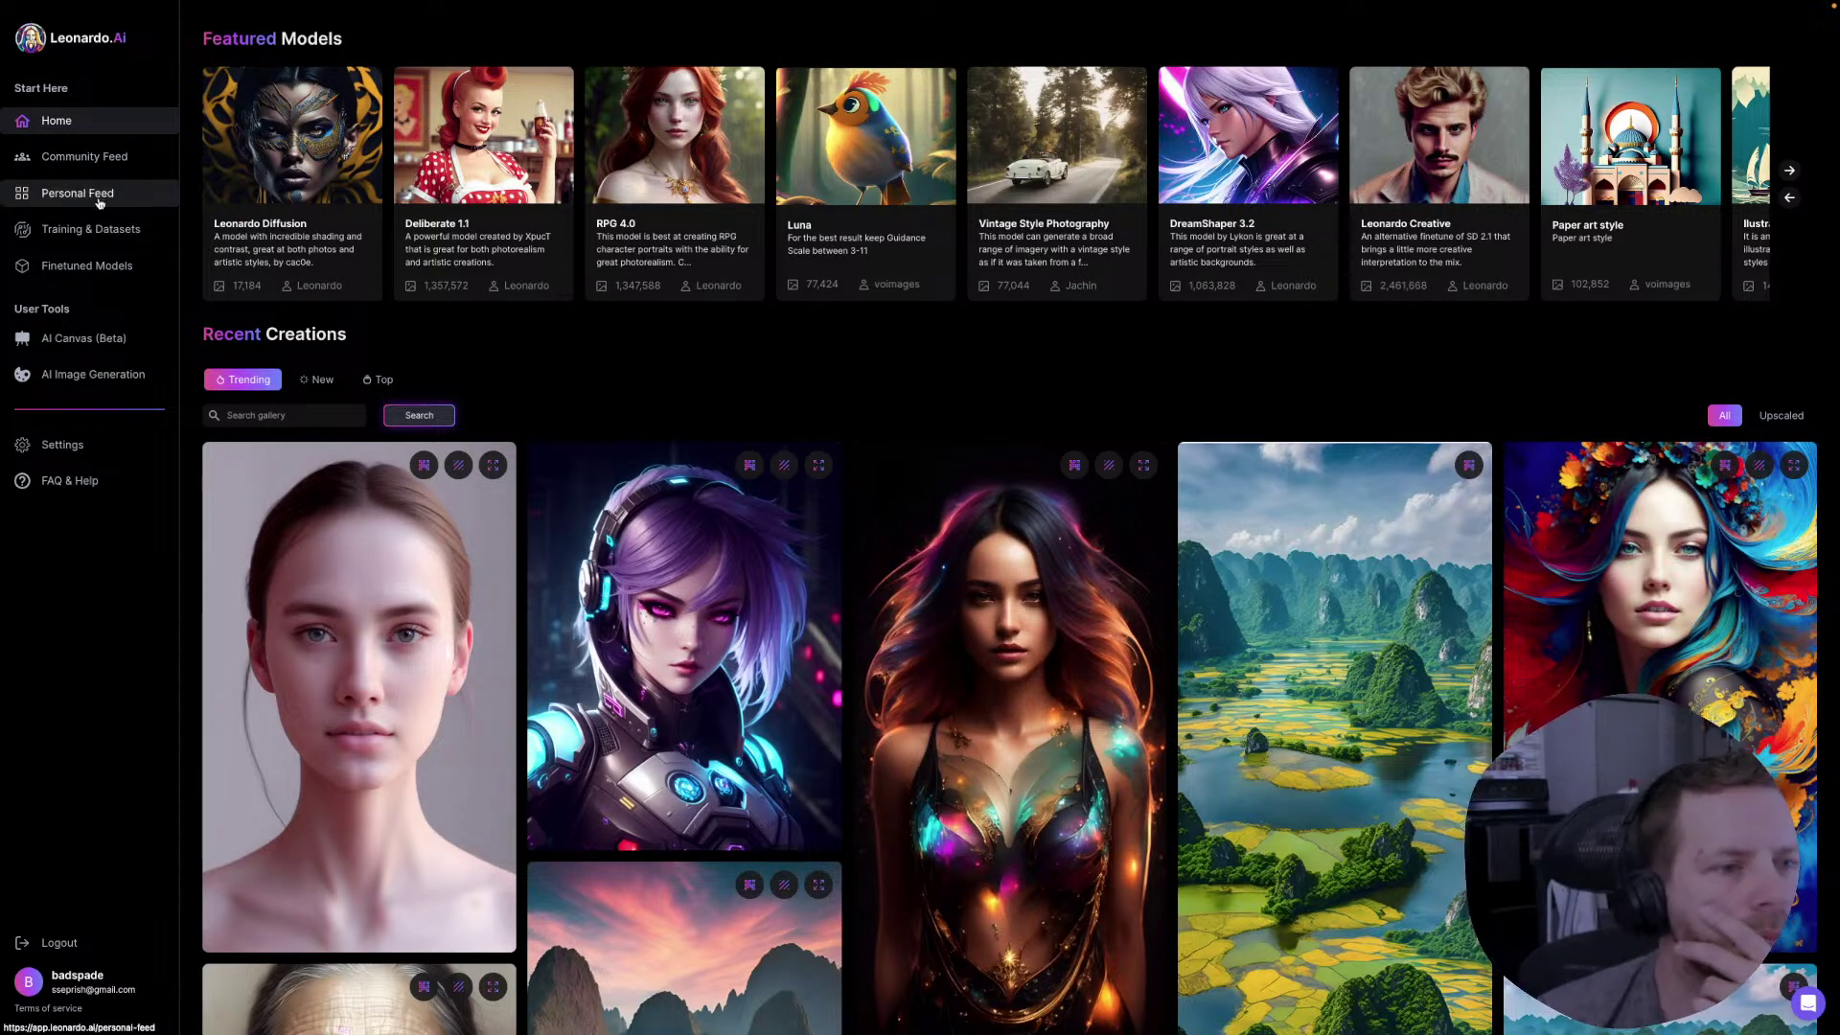
pyautogui.click(103, 231)
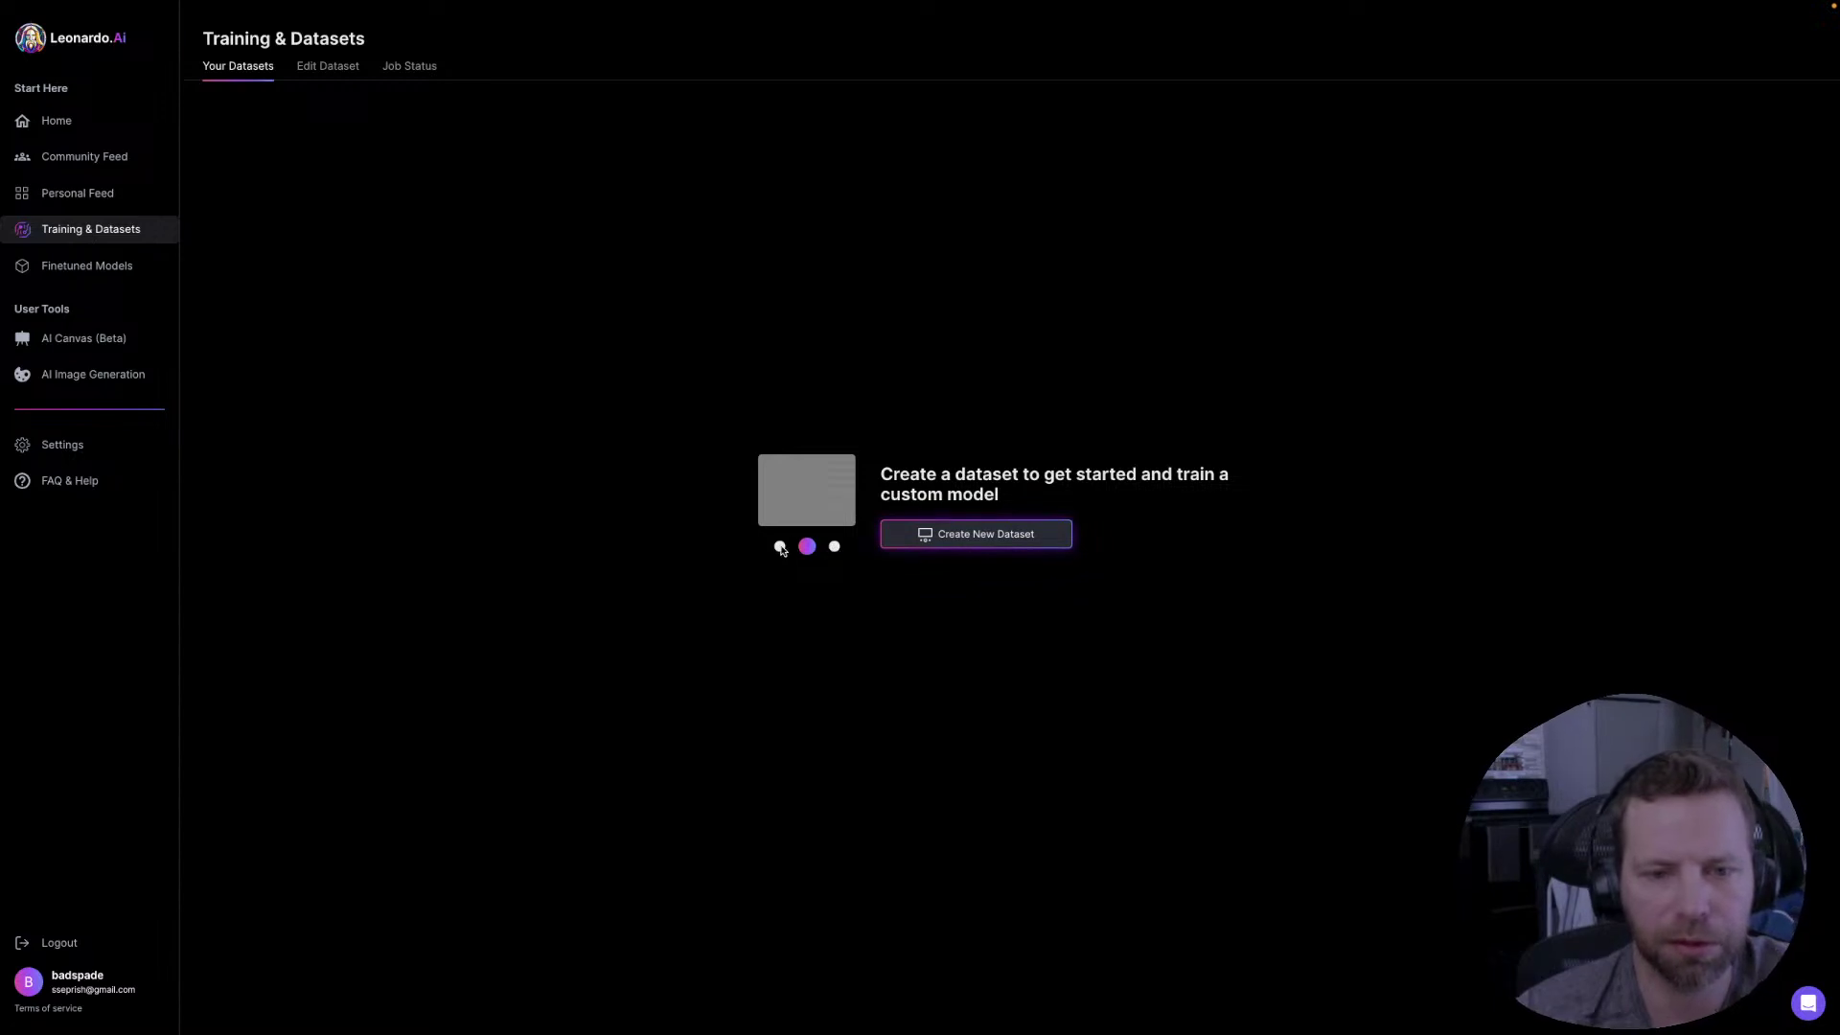
pyautogui.click(309, 69)
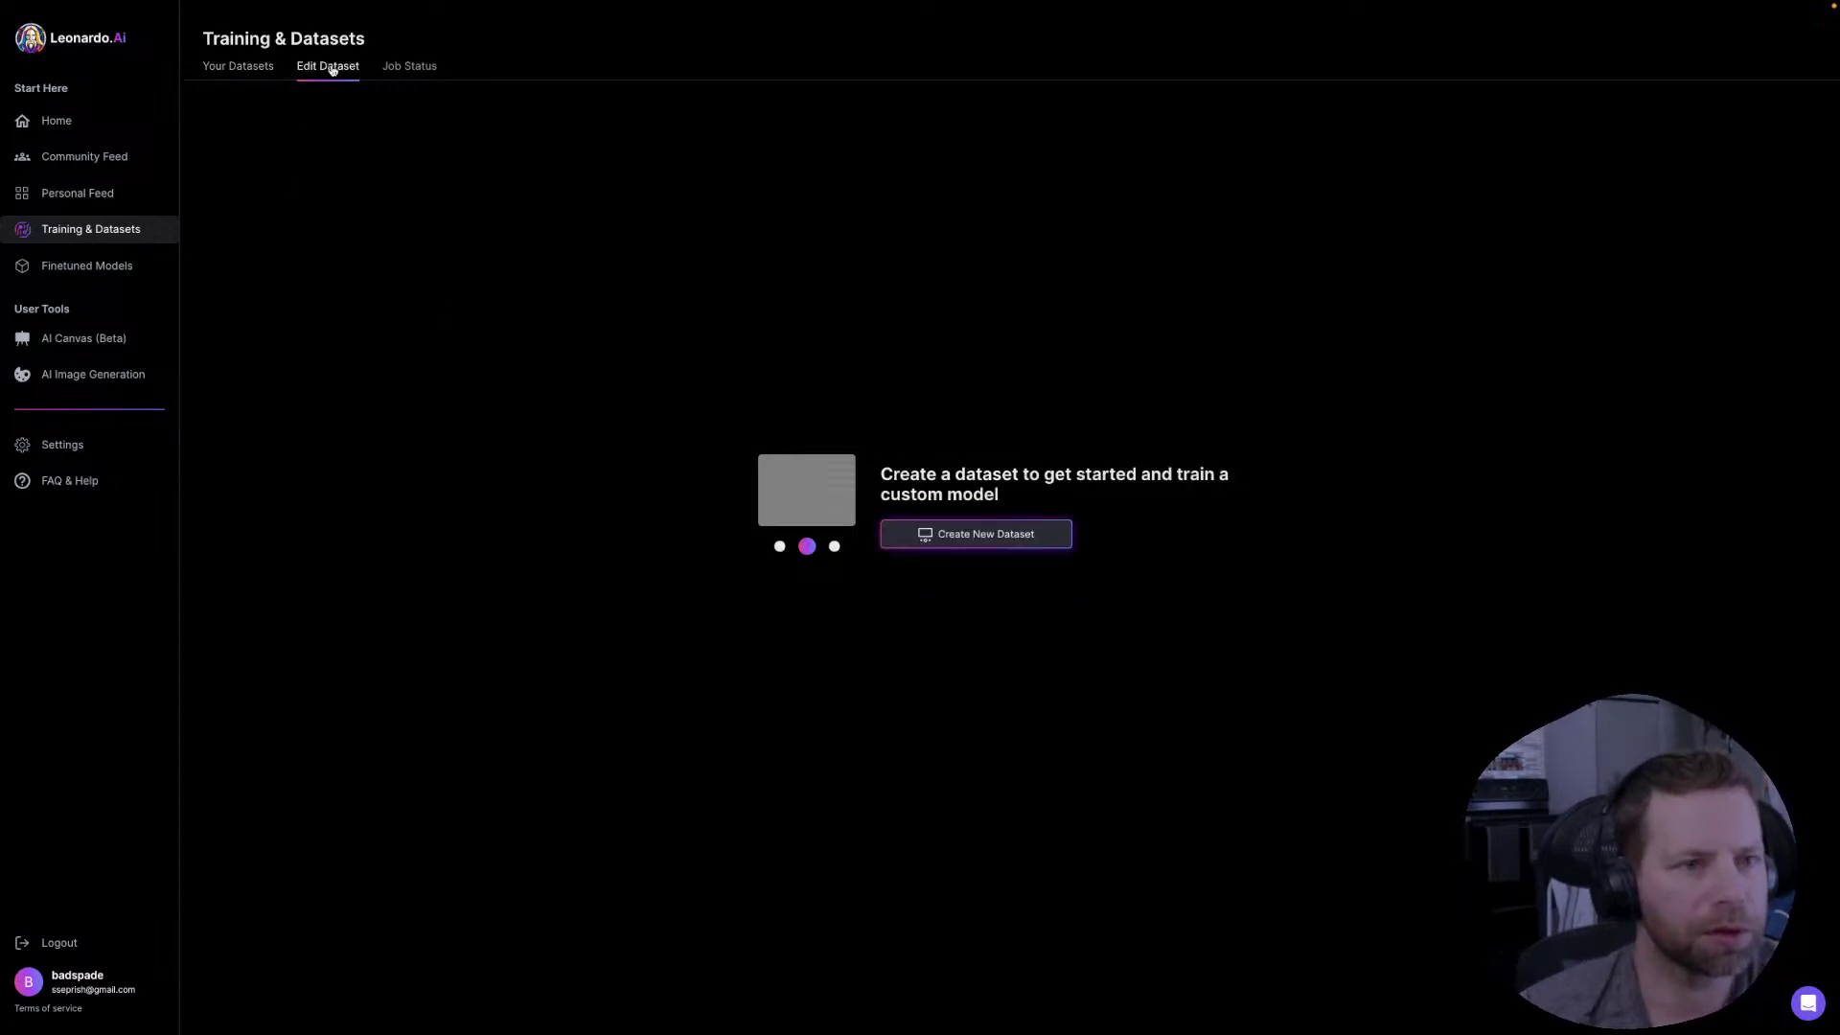
pyautogui.click(423, 71)
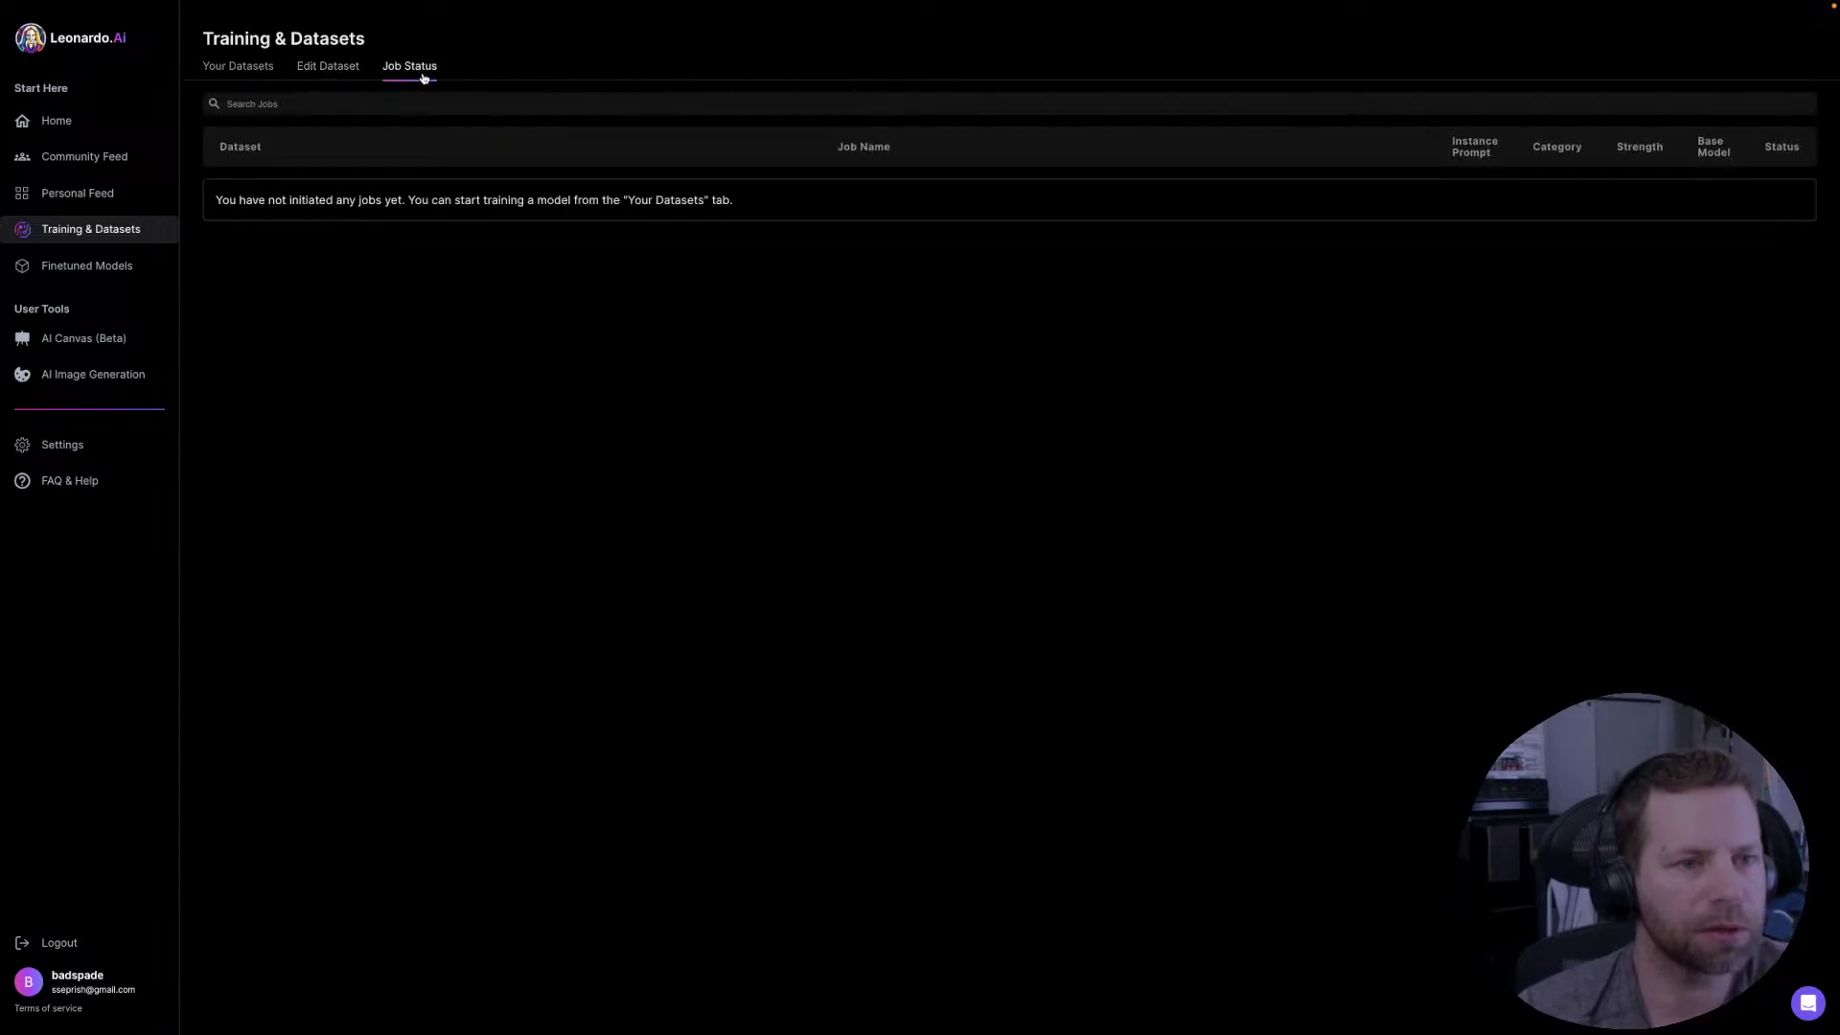
pyautogui.click(228, 67)
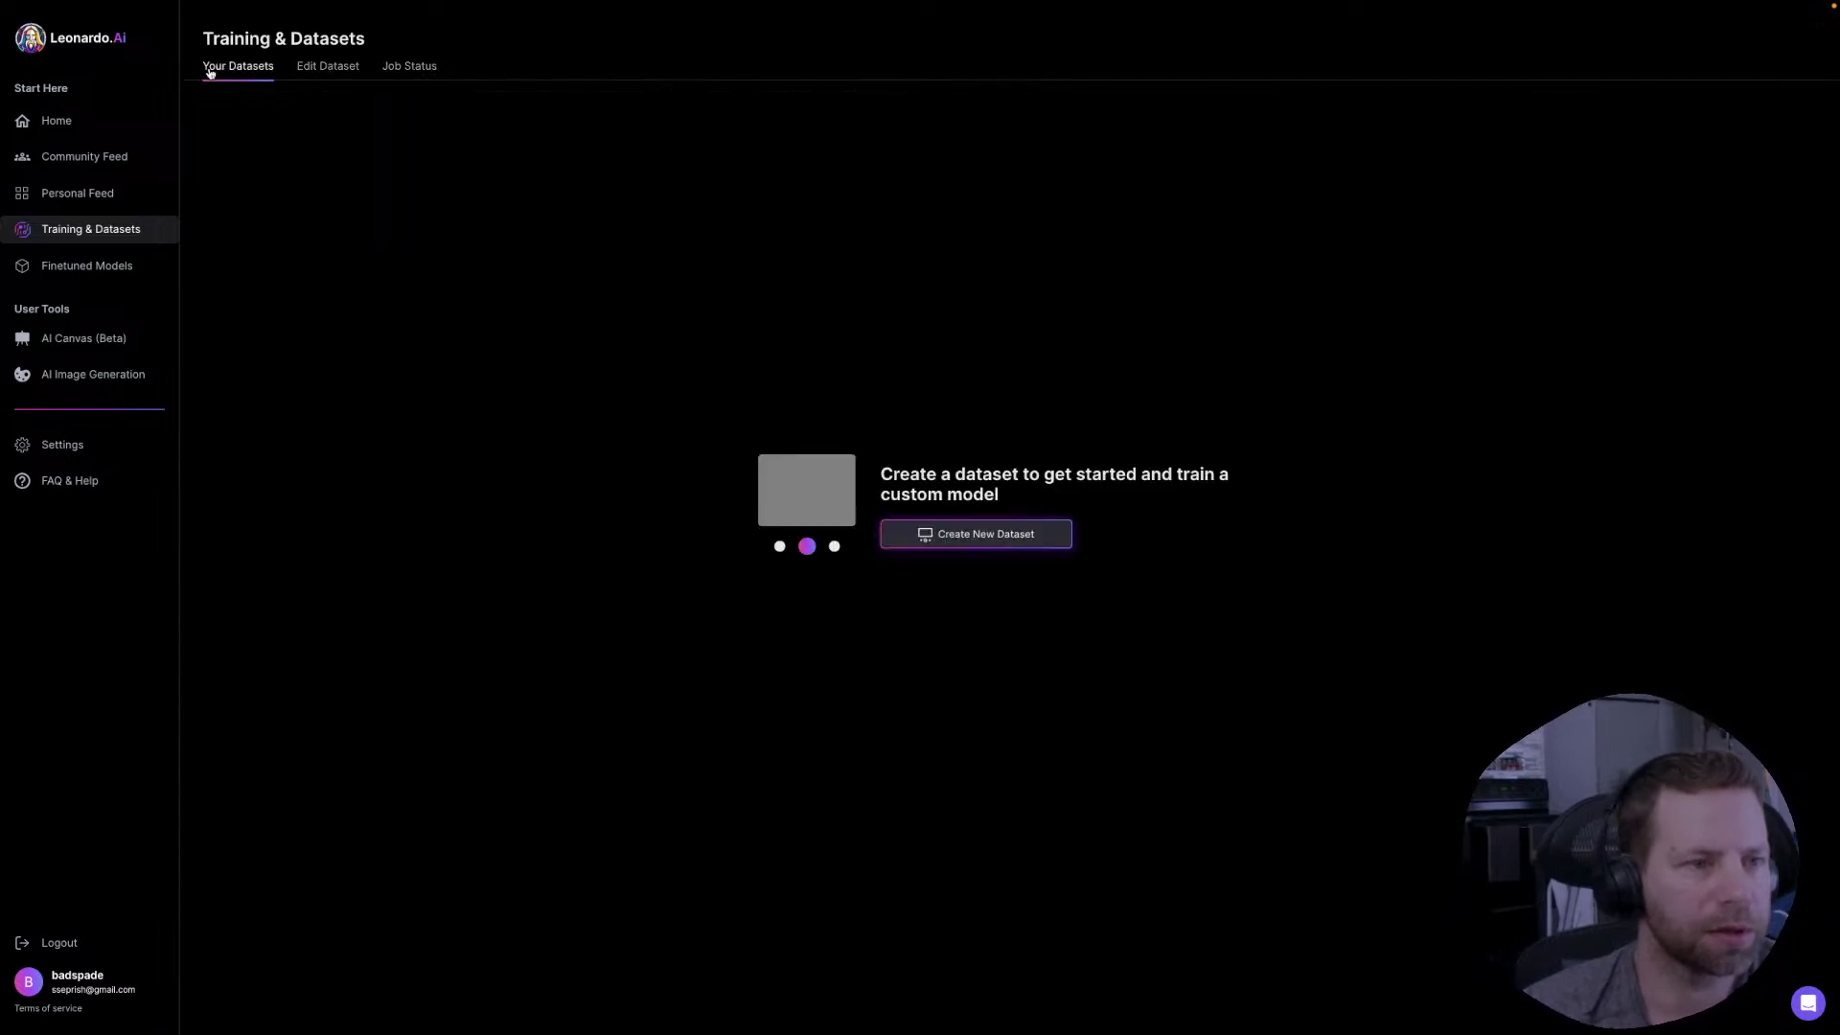
# - View the platform's finetuned models, revisit the dataset creation page, and return to the finetuned models
pyautogui.click(97, 269)
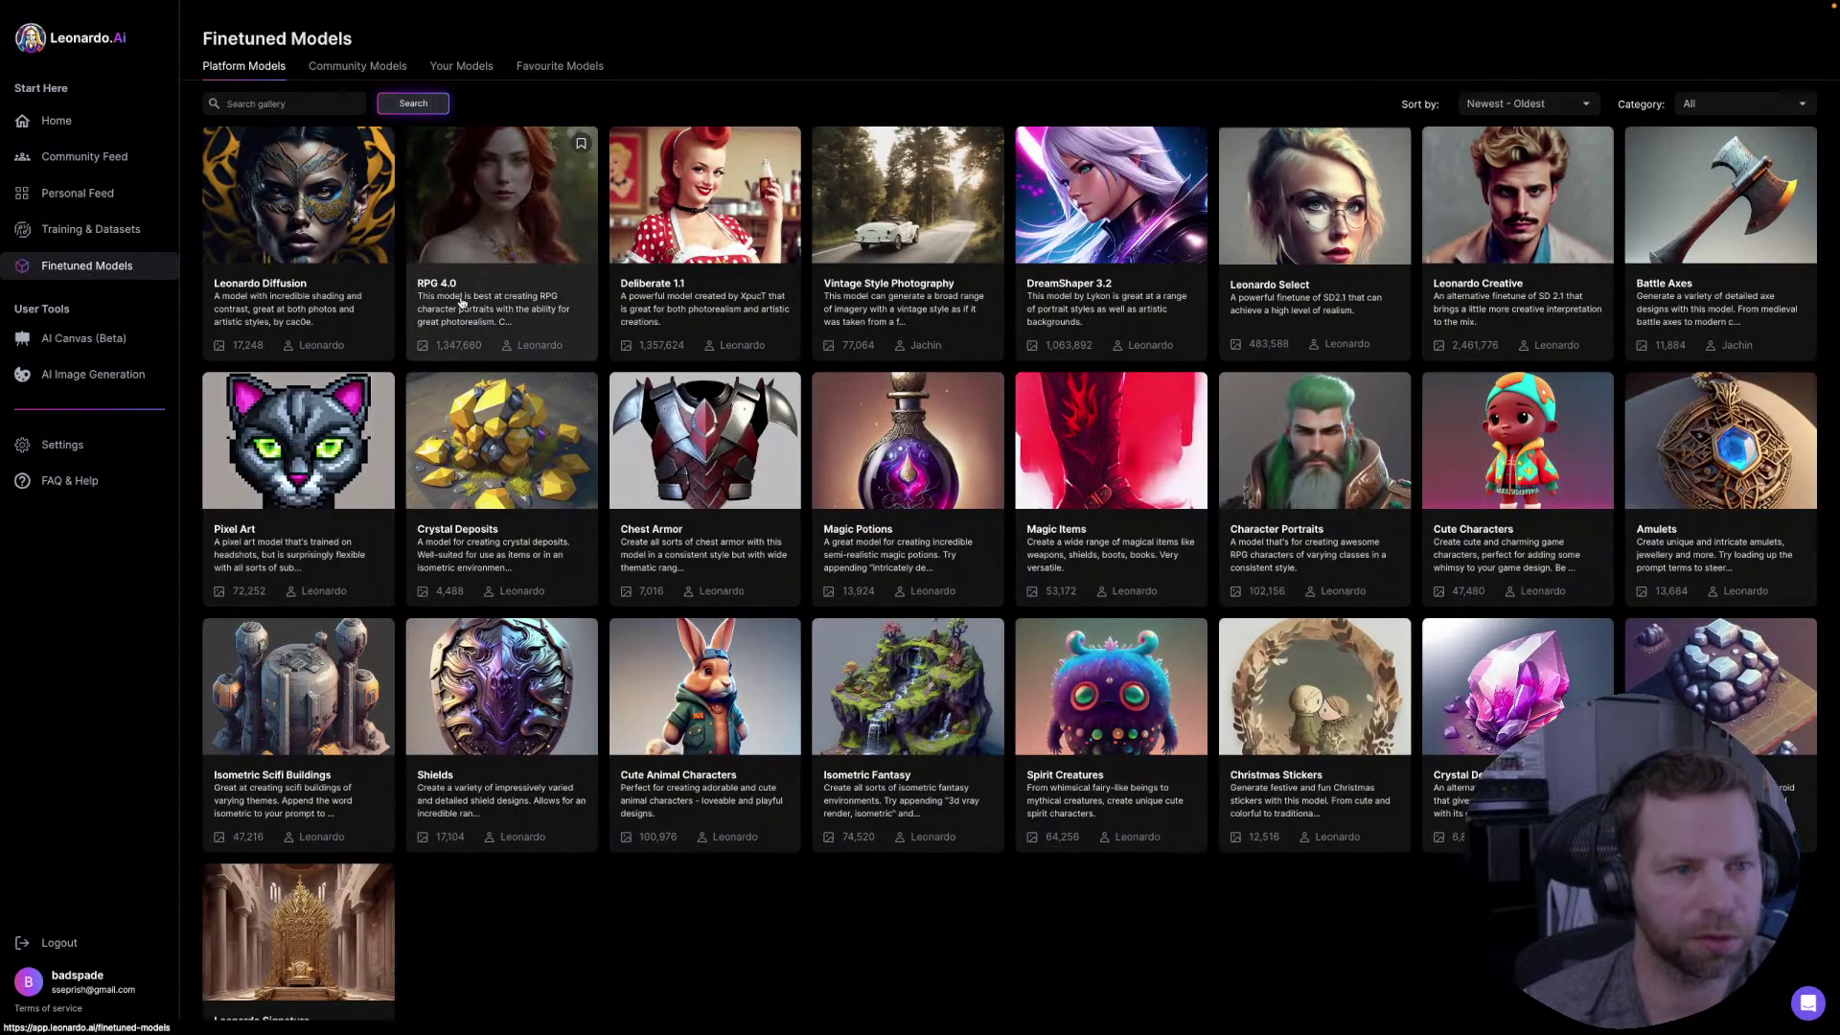
pyautogui.scroll(-1, 737, 469)
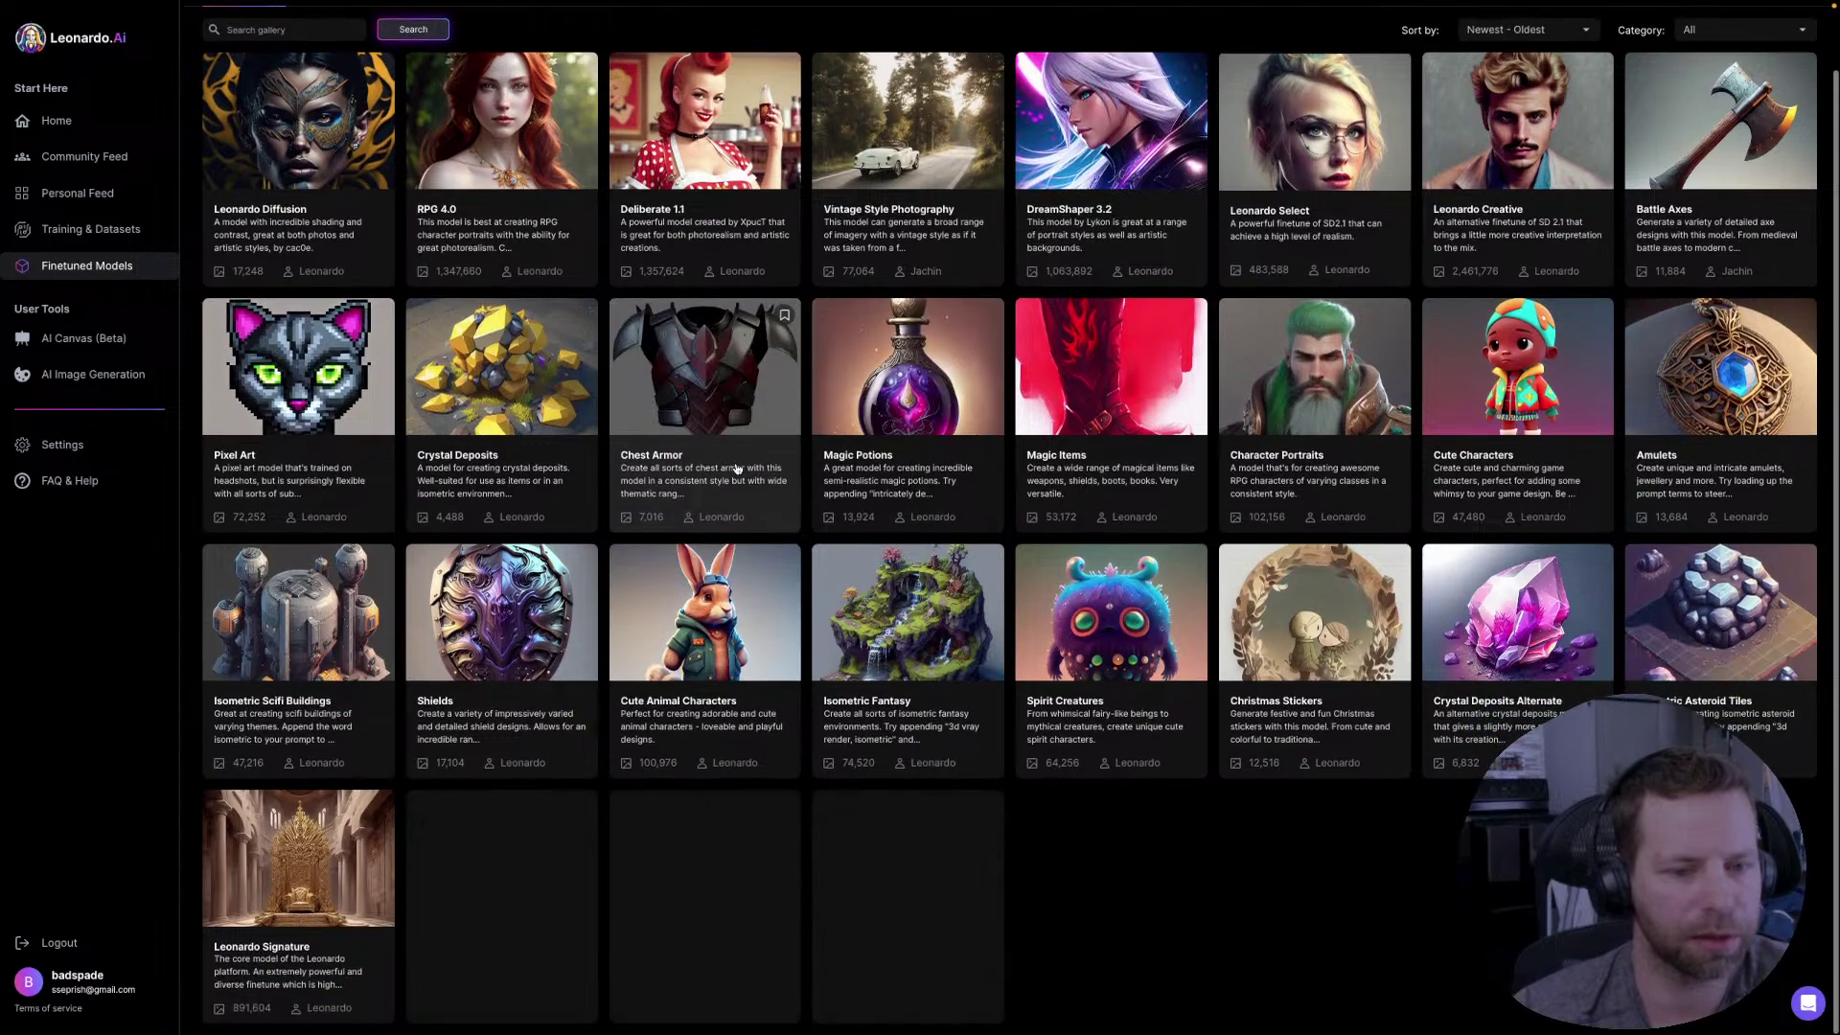
pyautogui.scroll(1, 737, 468)
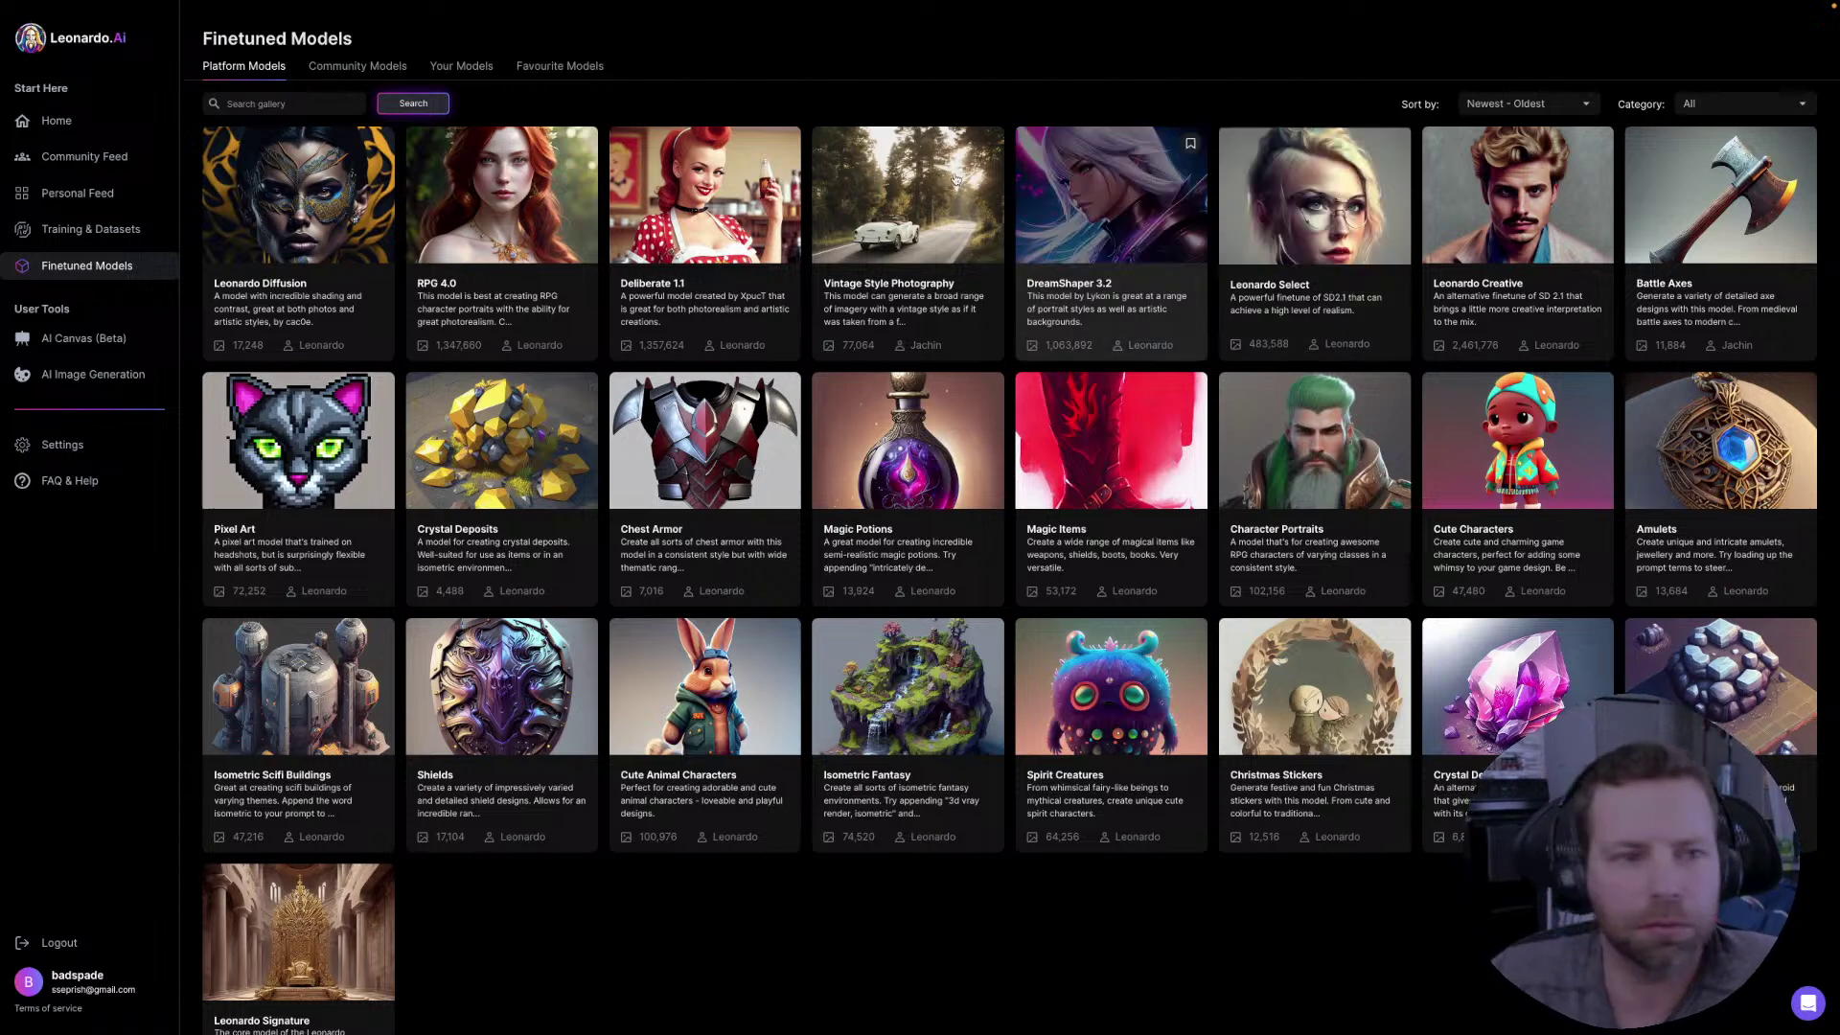
pyautogui.click(85, 238)
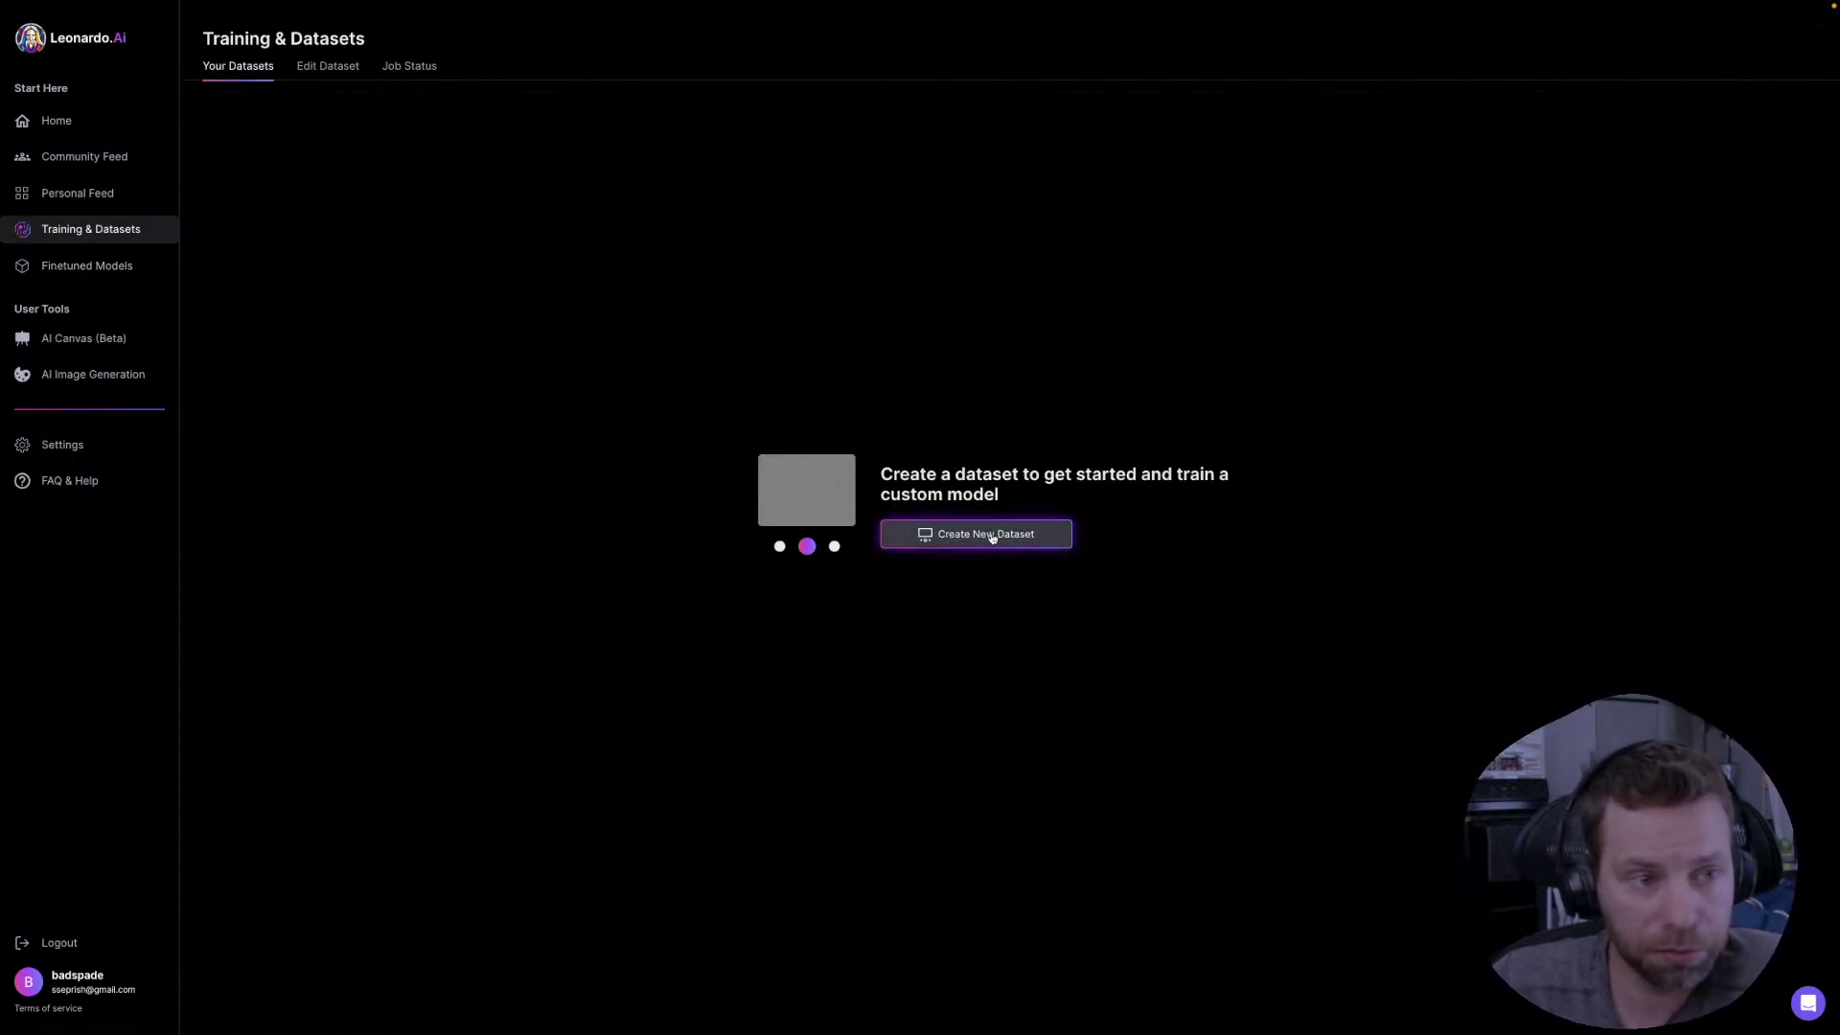
pyautogui.click(117, 265)
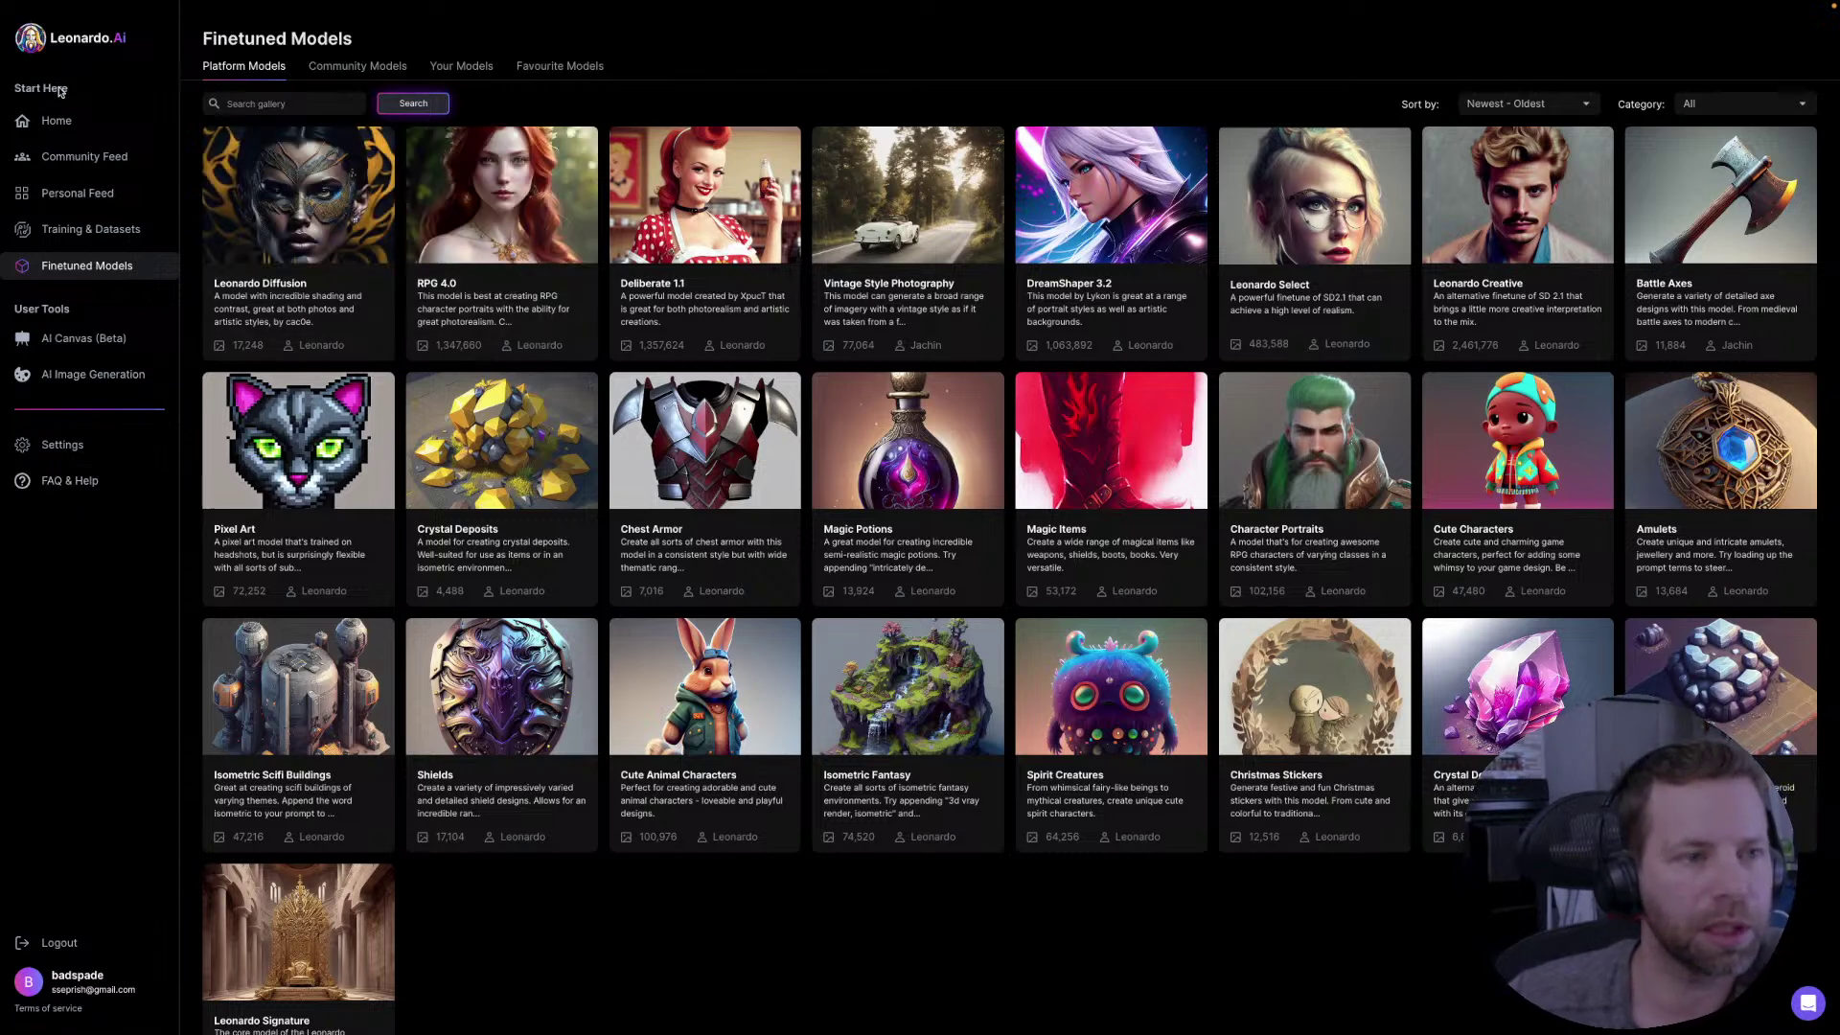
# - Open the Community Feed and view its new images, then switch to the top ones
pyautogui.click(72, 156)
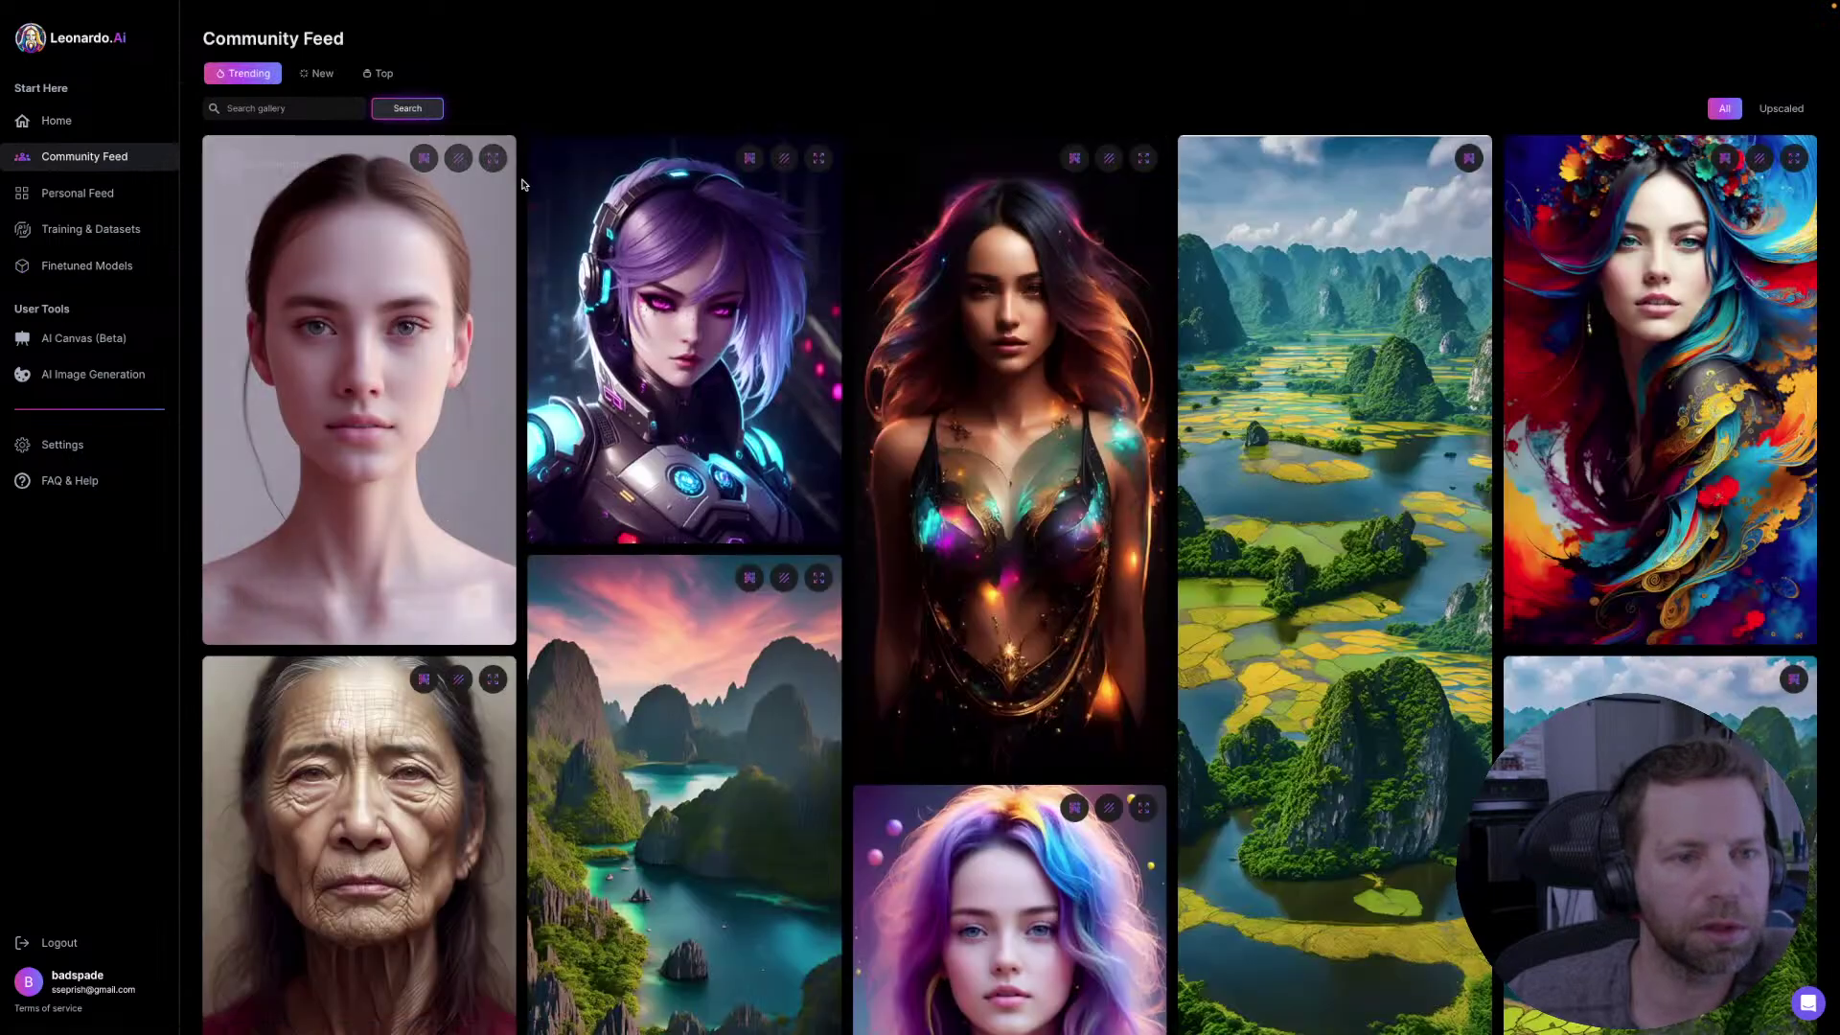
pyautogui.click(318, 75)
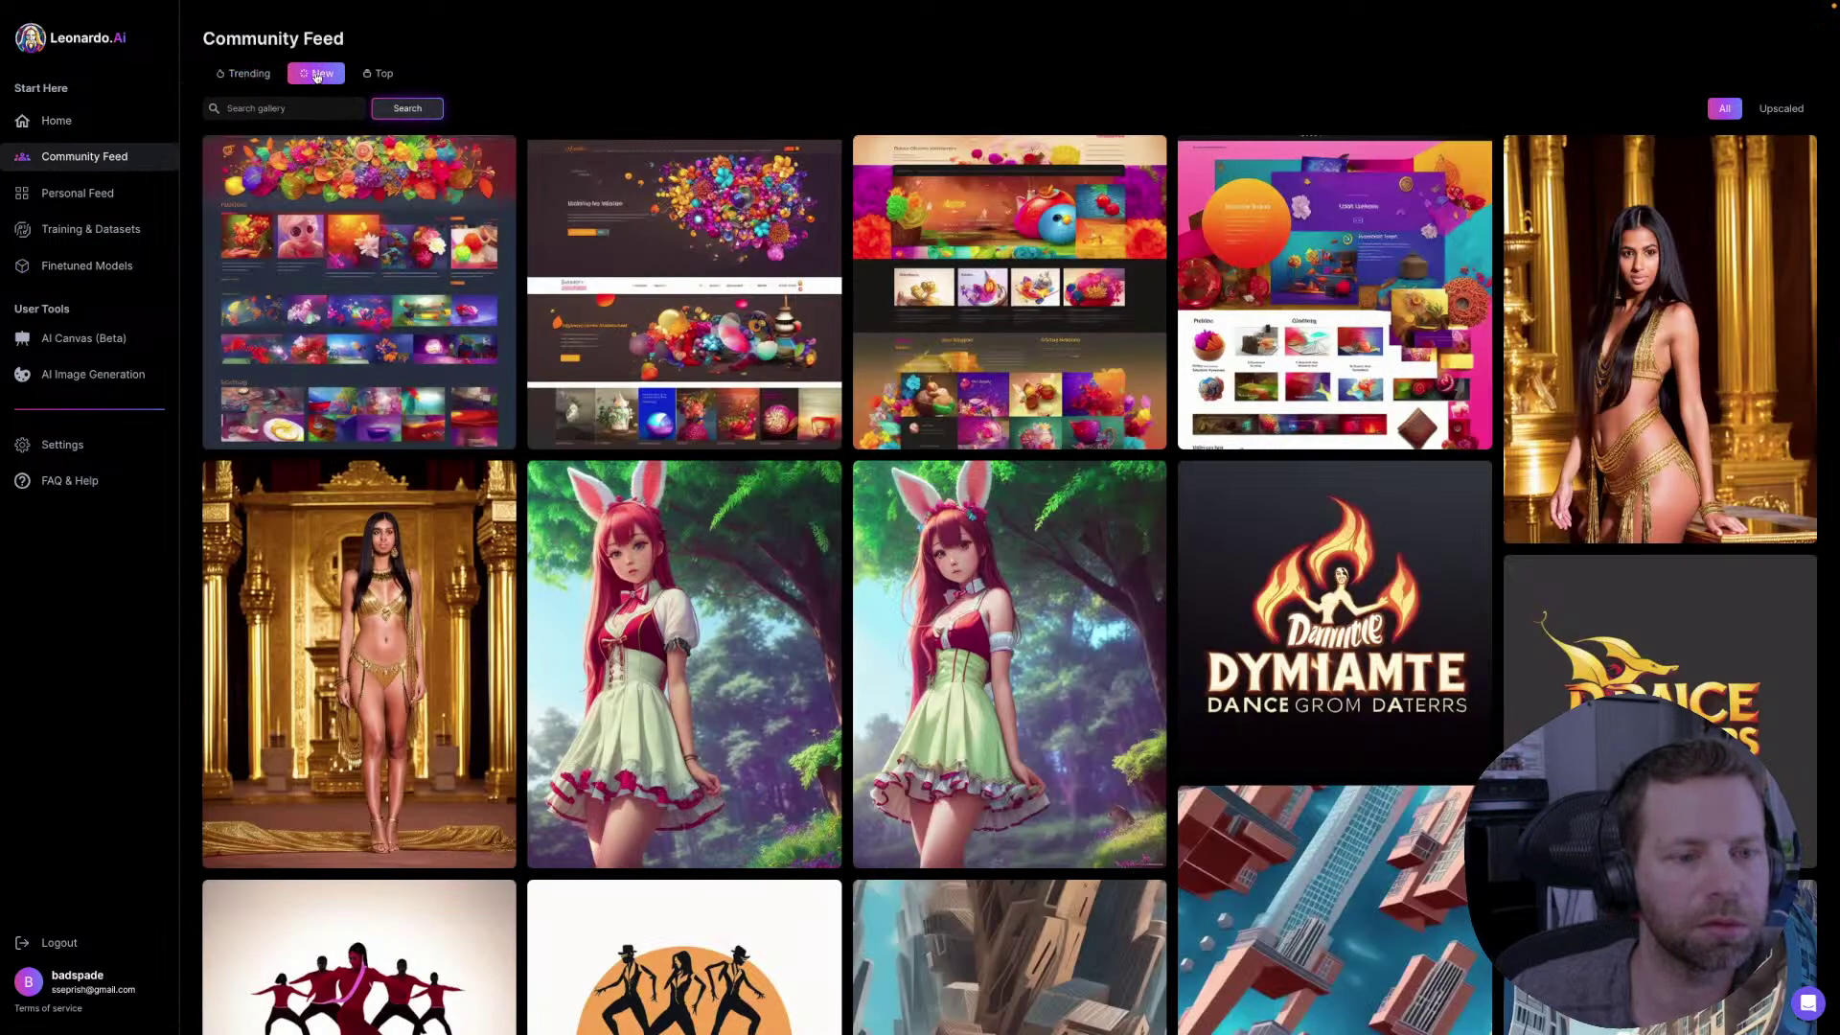
pyautogui.click(379, 75)
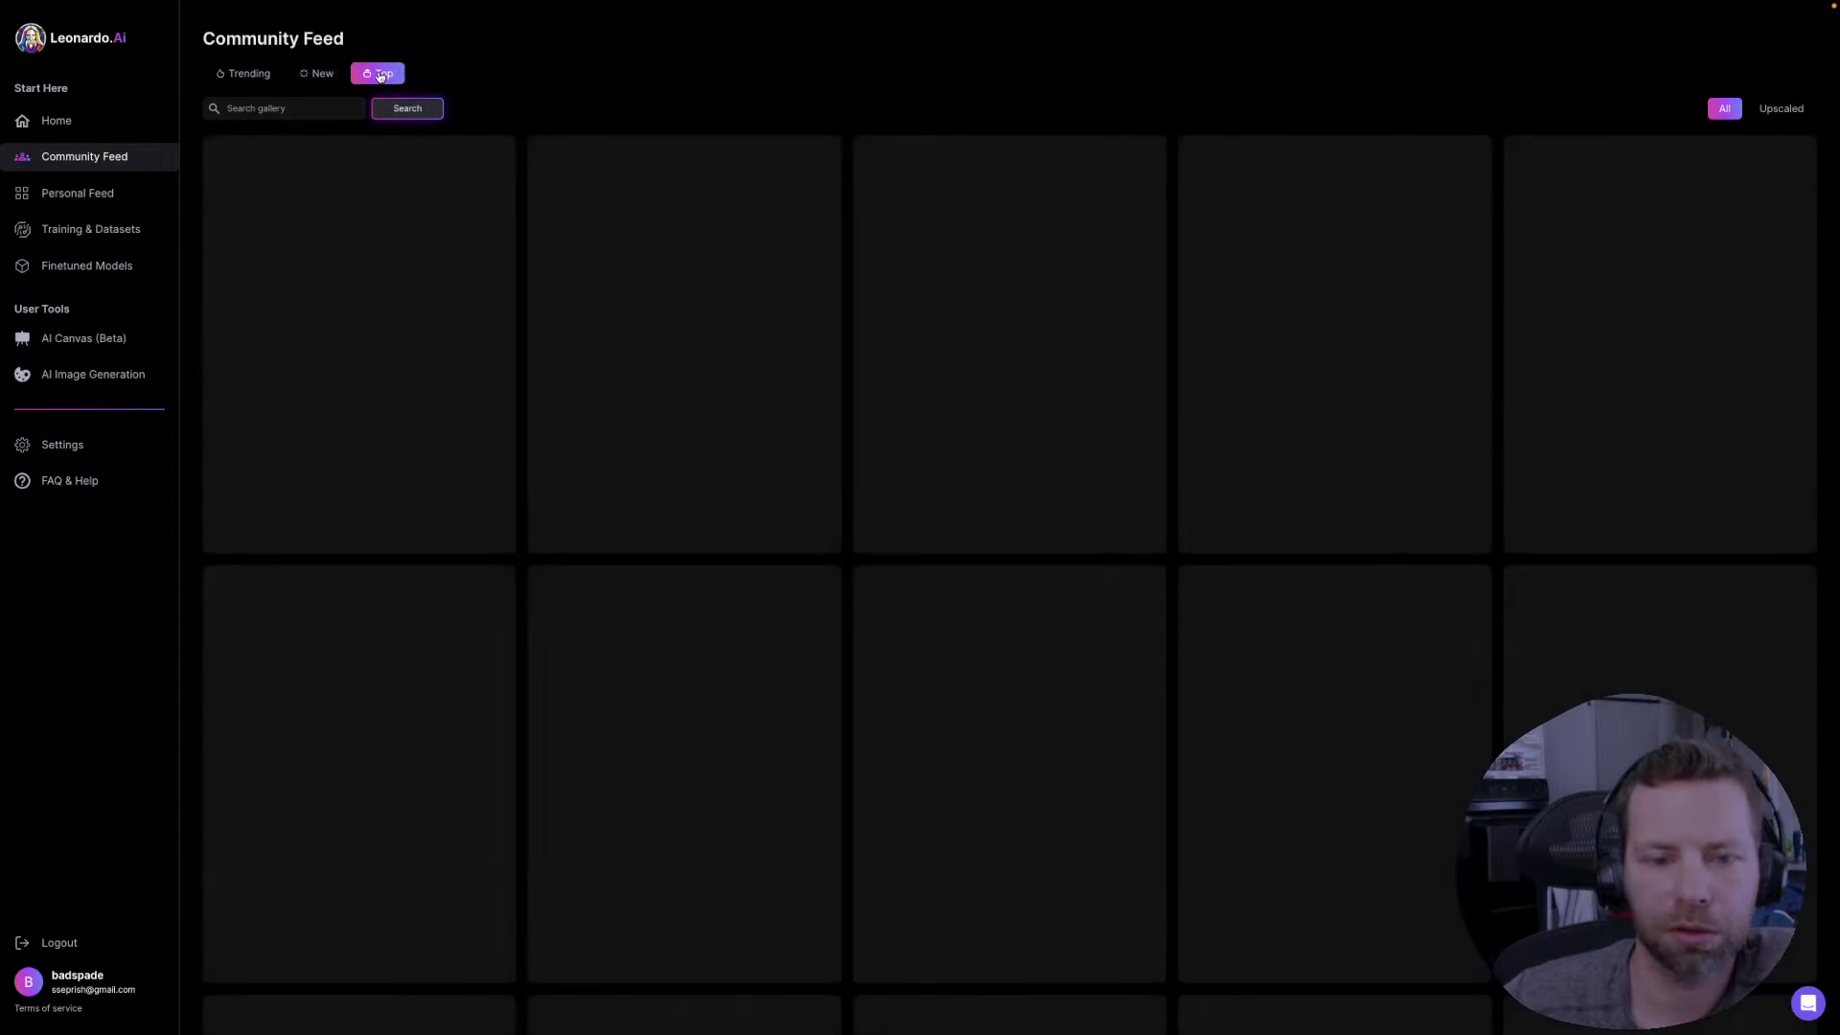
# - Find the "Snow panther abstract beauty" image among the top community images, remix it, and generate two images from its prompt
pyautogui.scroll(-3, 1070, 628)
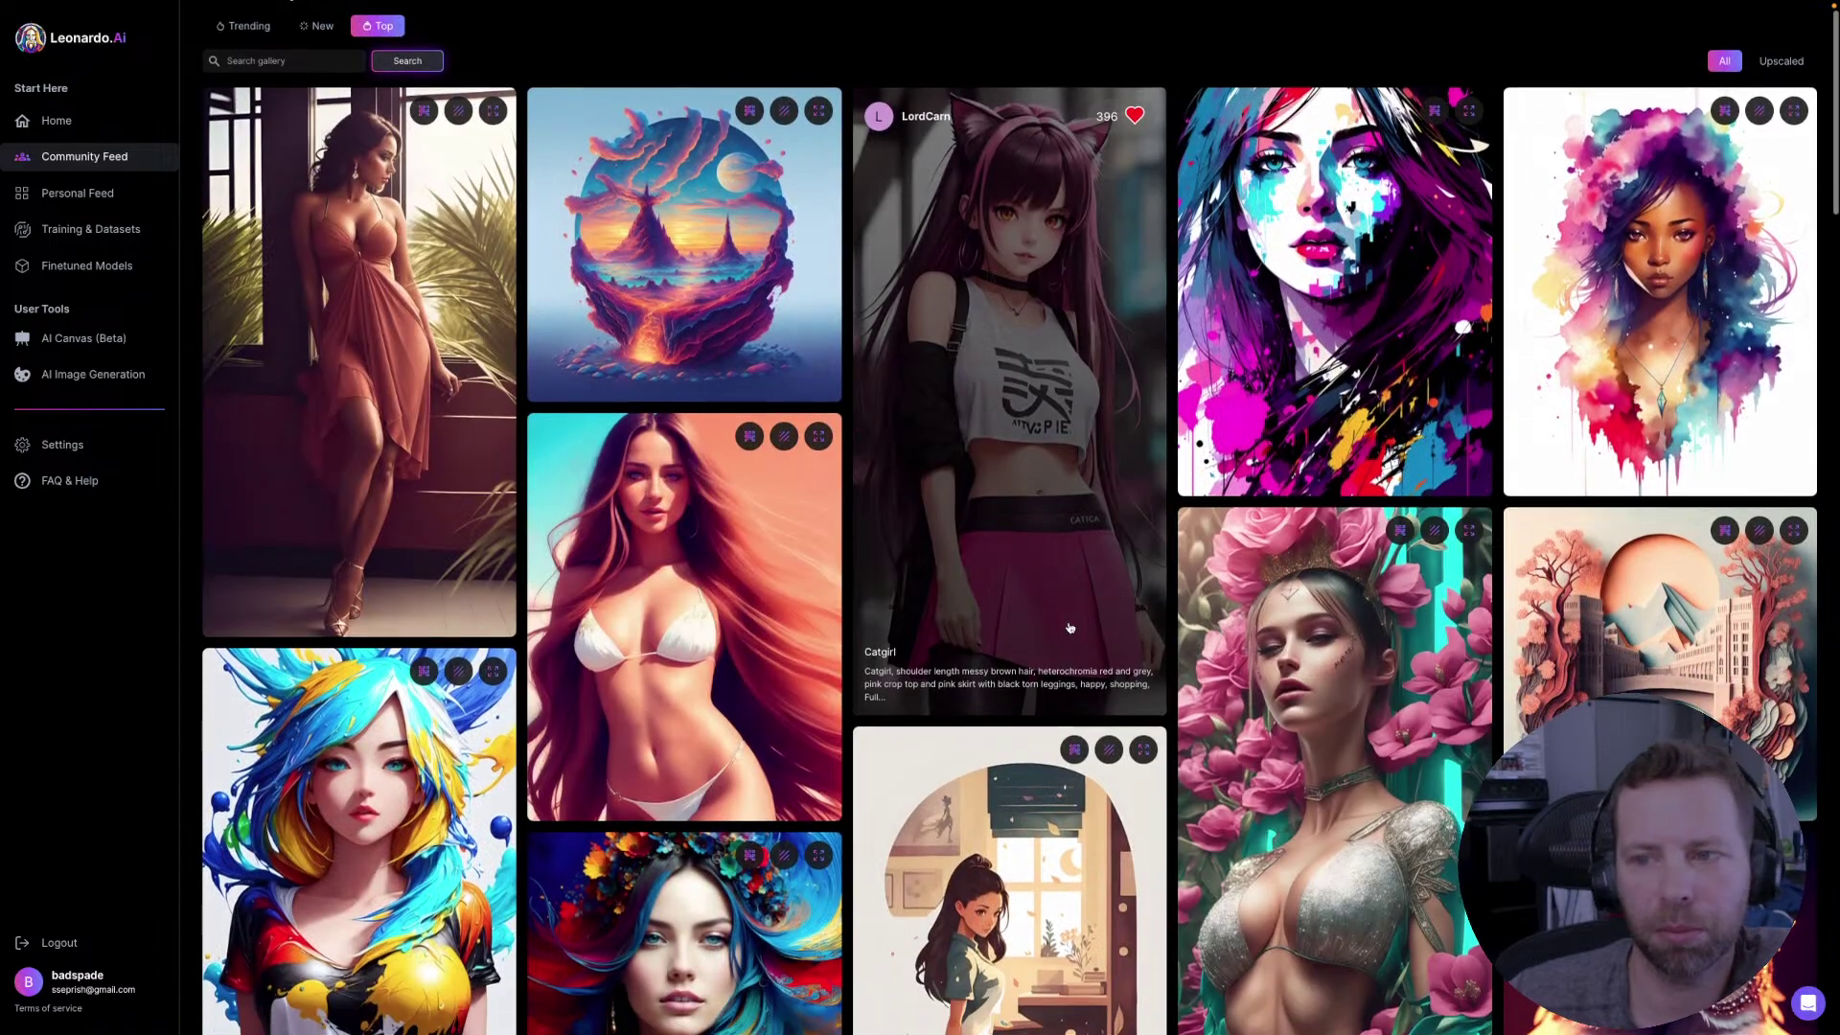
pyautogui.scroll(-3, 1070, 628)
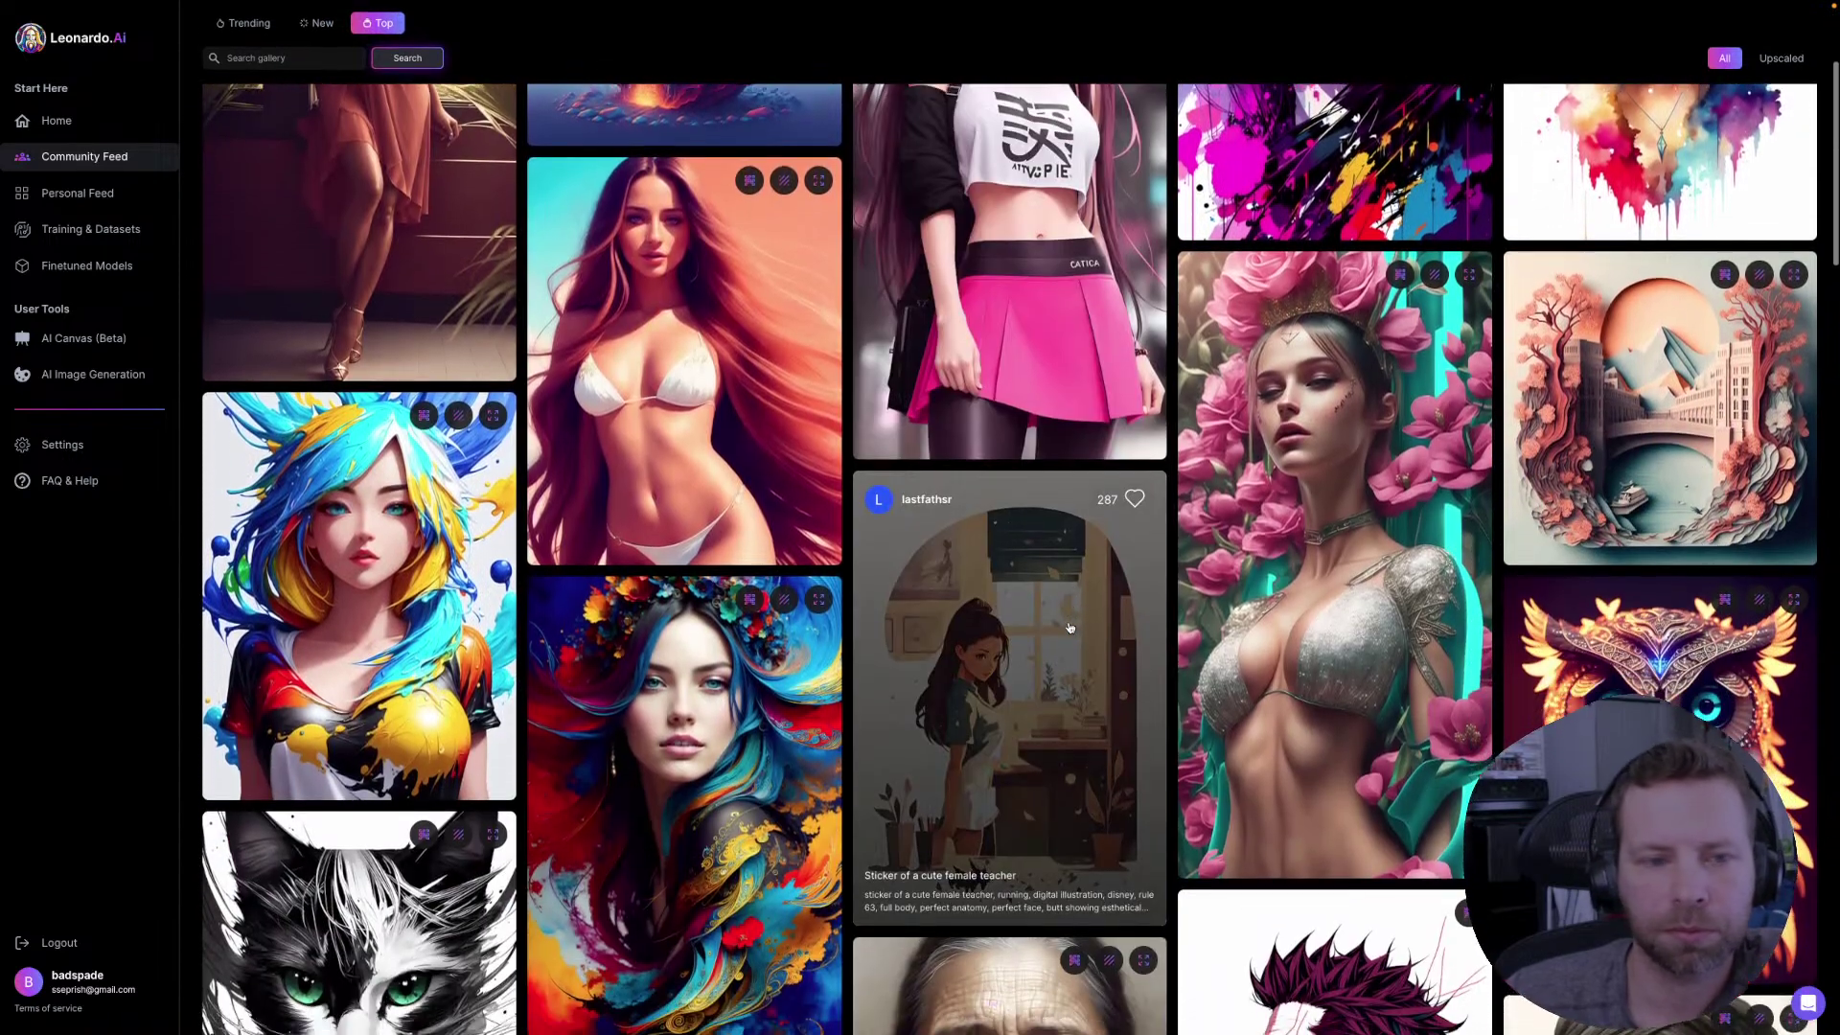
pyautogui.scroll(-8, 1070, 628)
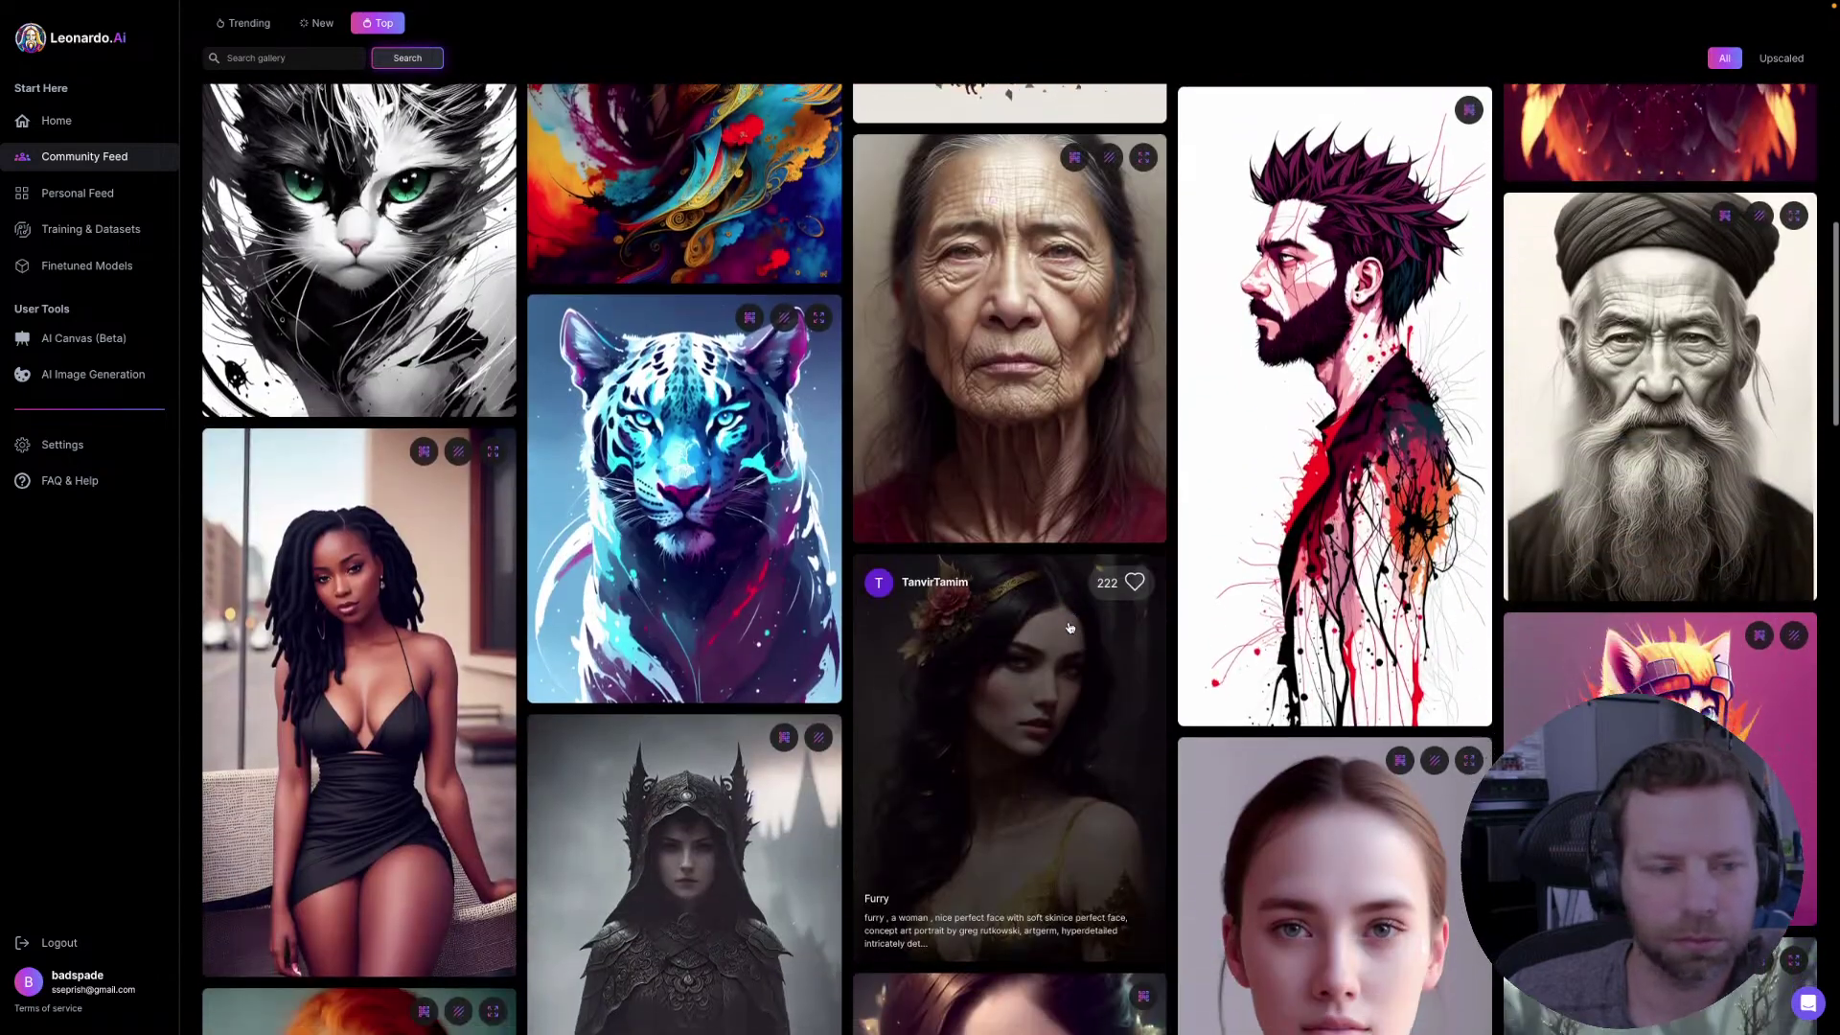
pyautogui.scroll(-3, 1071, 628)
pyautogui.scroll(2, 1070, 628)
pyautogui.click(702, 373)
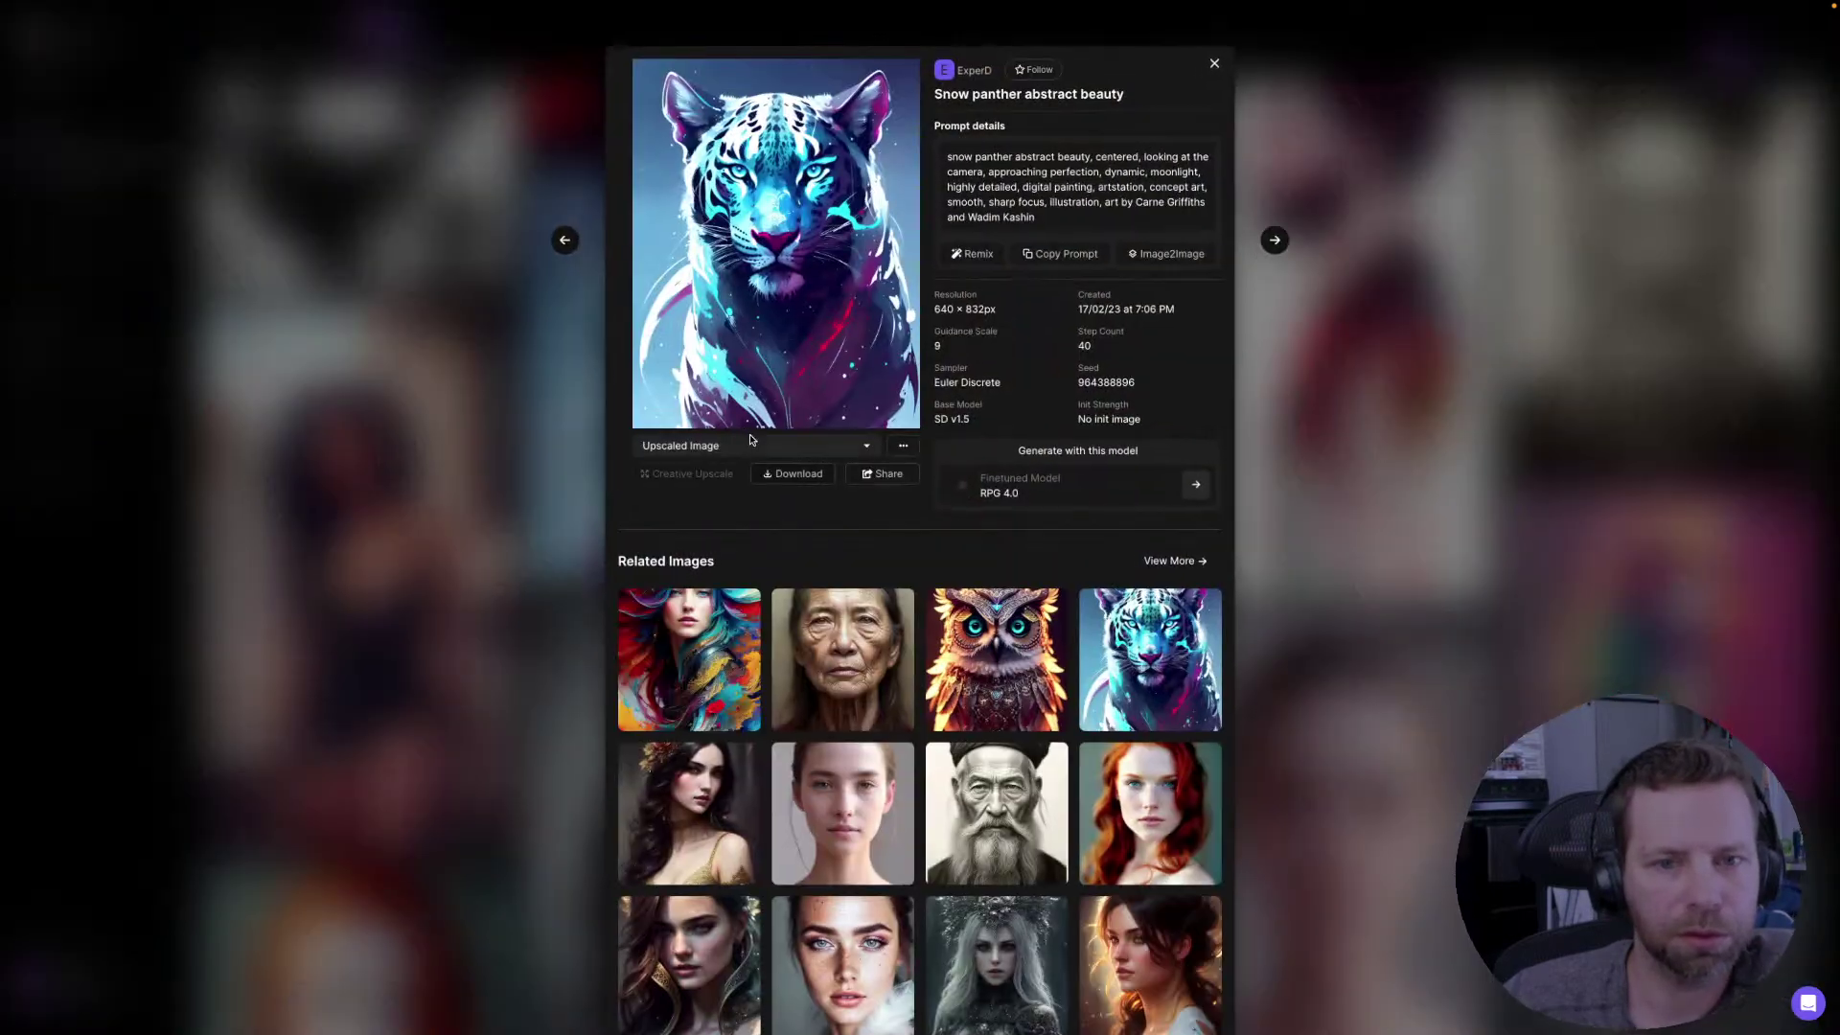
pyautogui.click(975, 255)
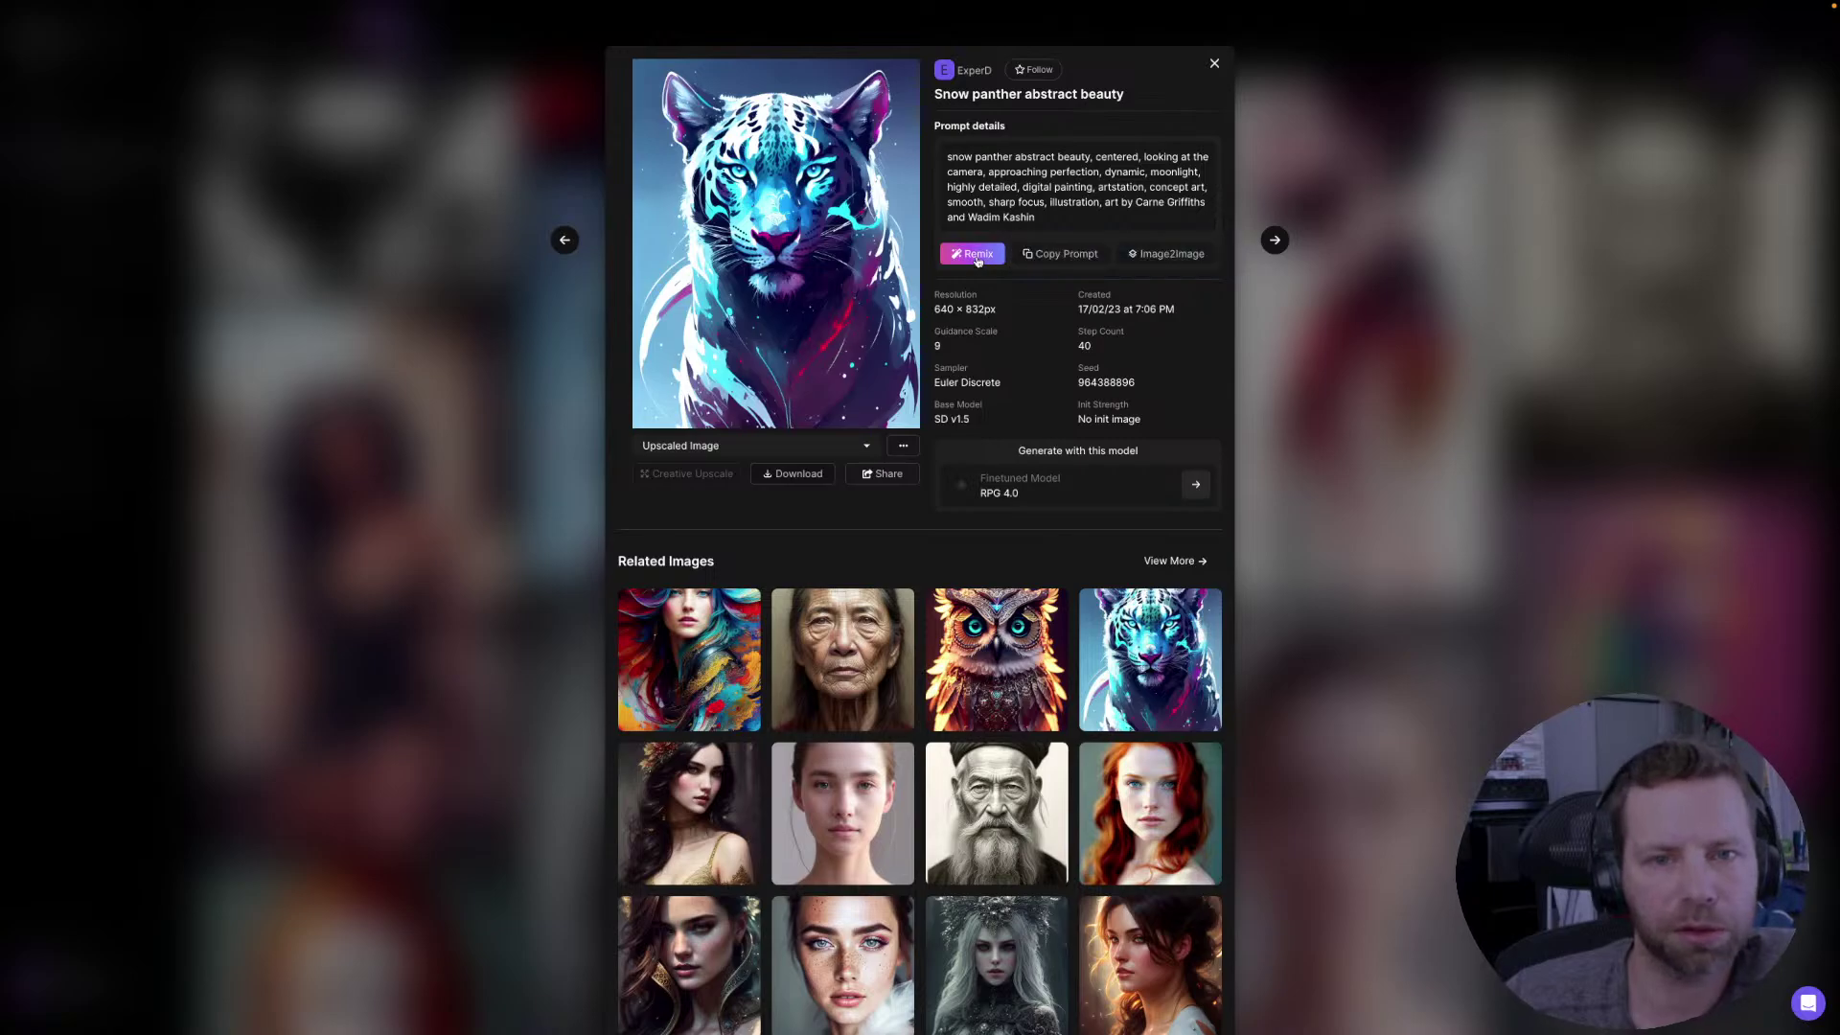
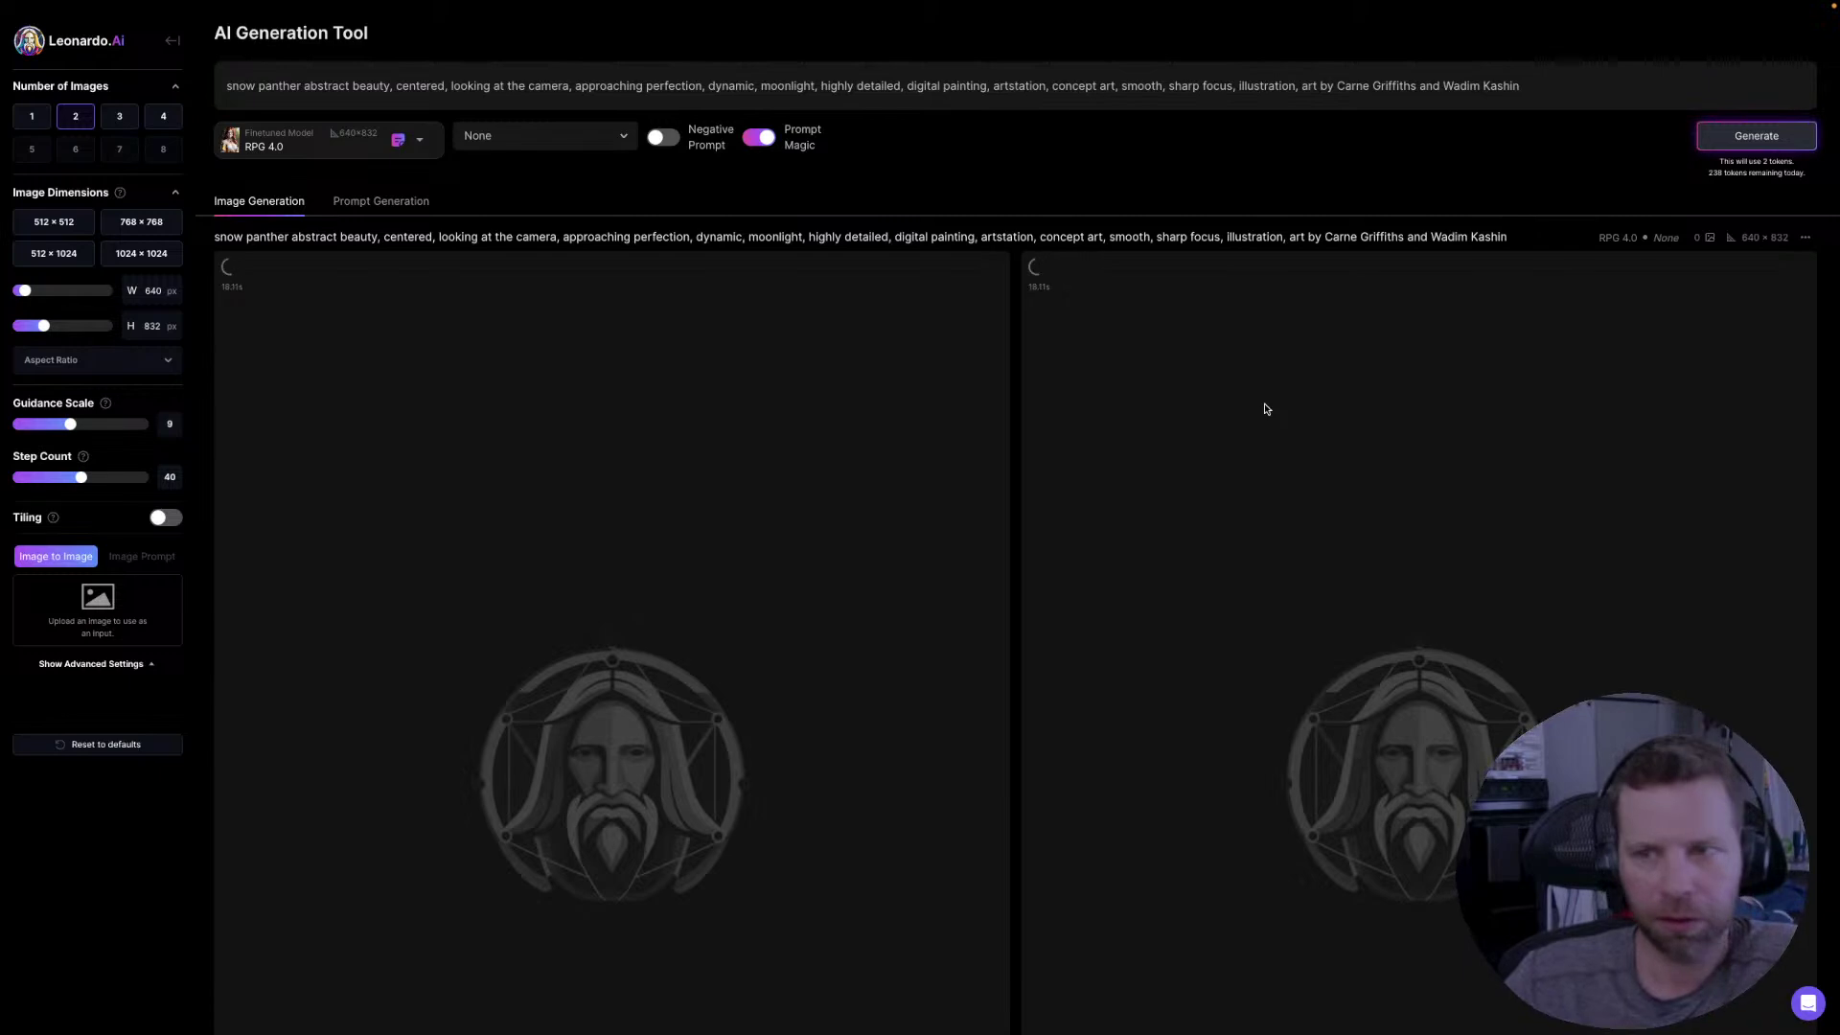
# - Return to the Home page and browse its trending recent creations, then show the new ones
pyautogui.click(164, 44)
pyautogui.scroll(-15, 724, 576)
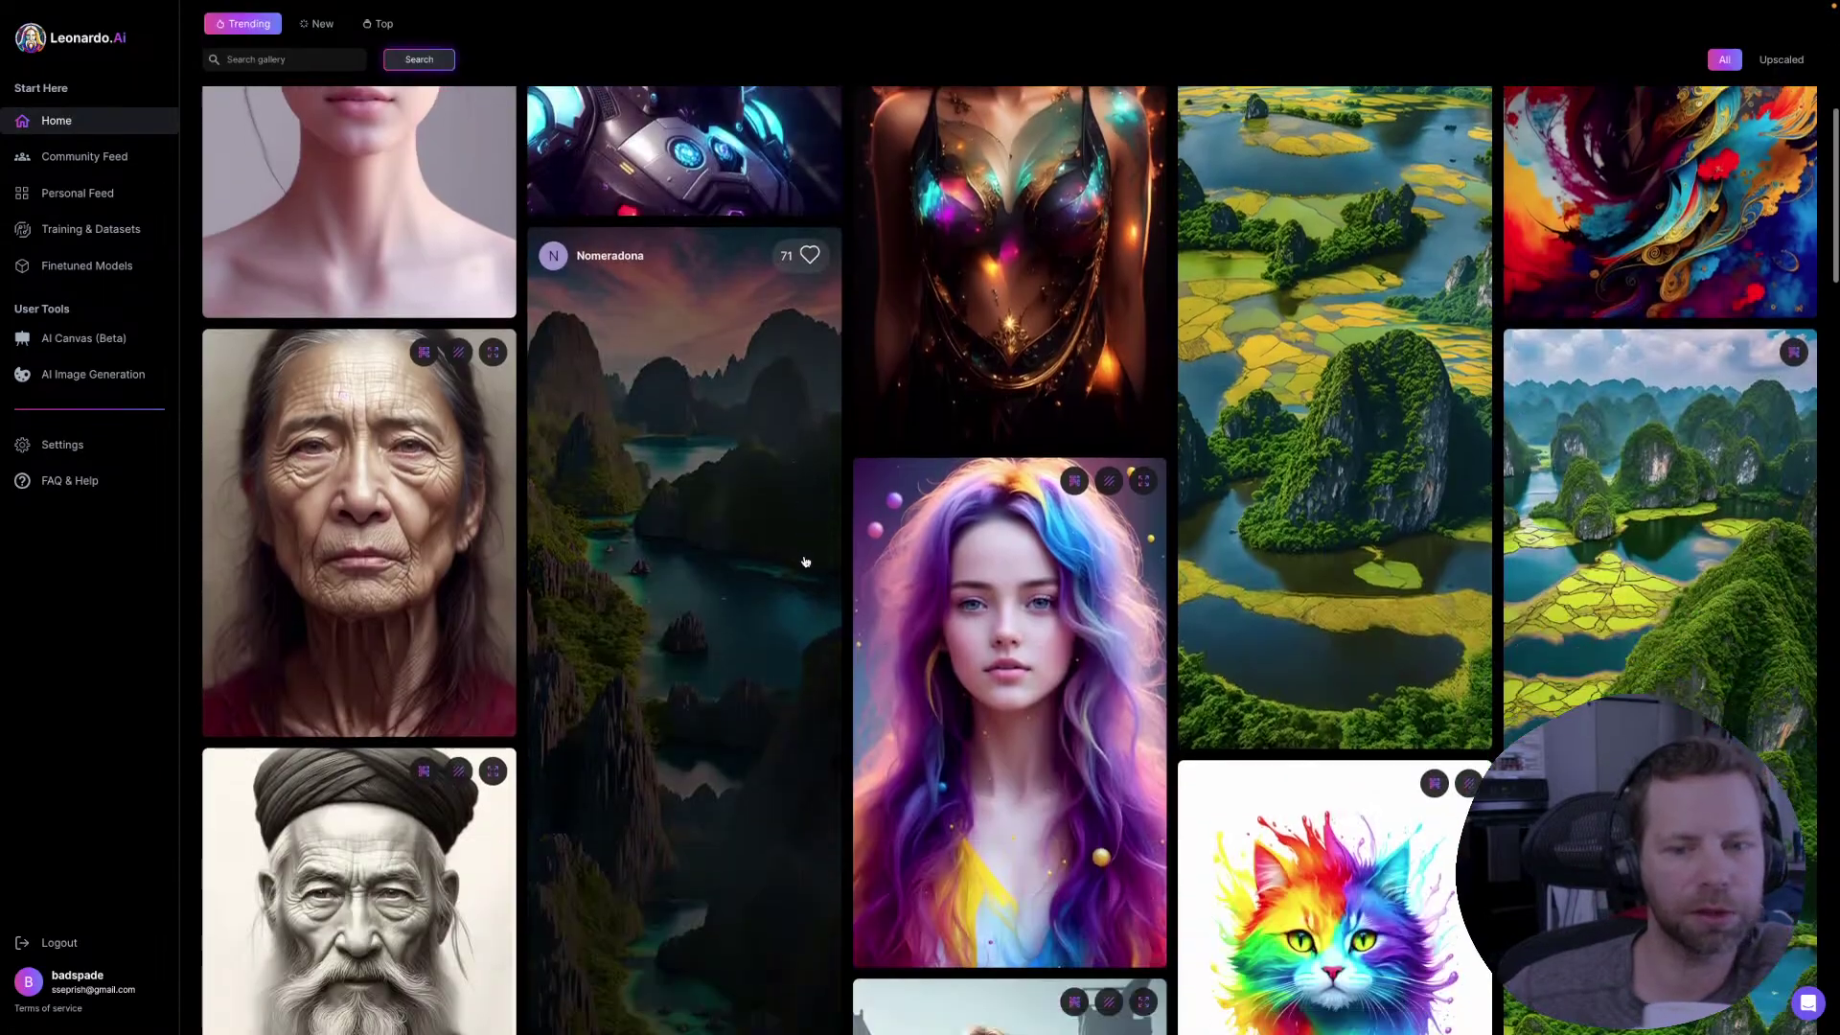
pyautogui.scroll(7, 807, 561)
pyautogui.scroll(5, 808, 560)
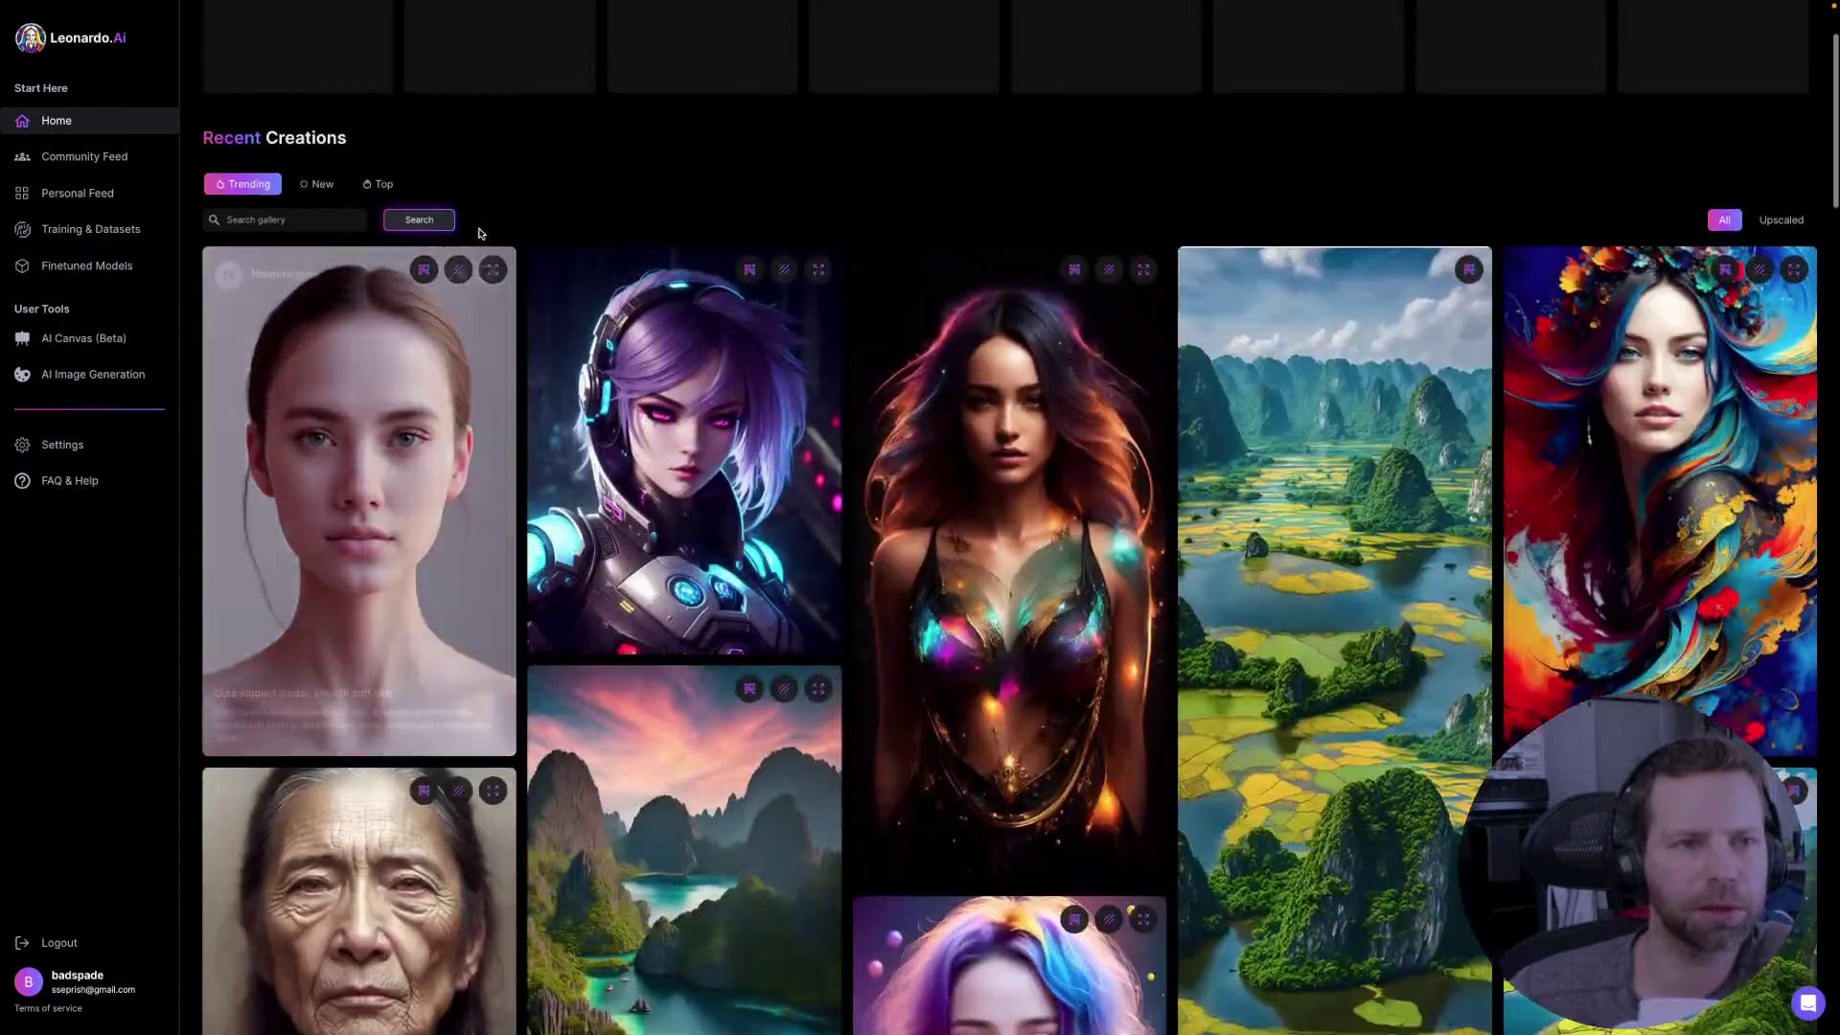
pyautogui.click(316, 251)
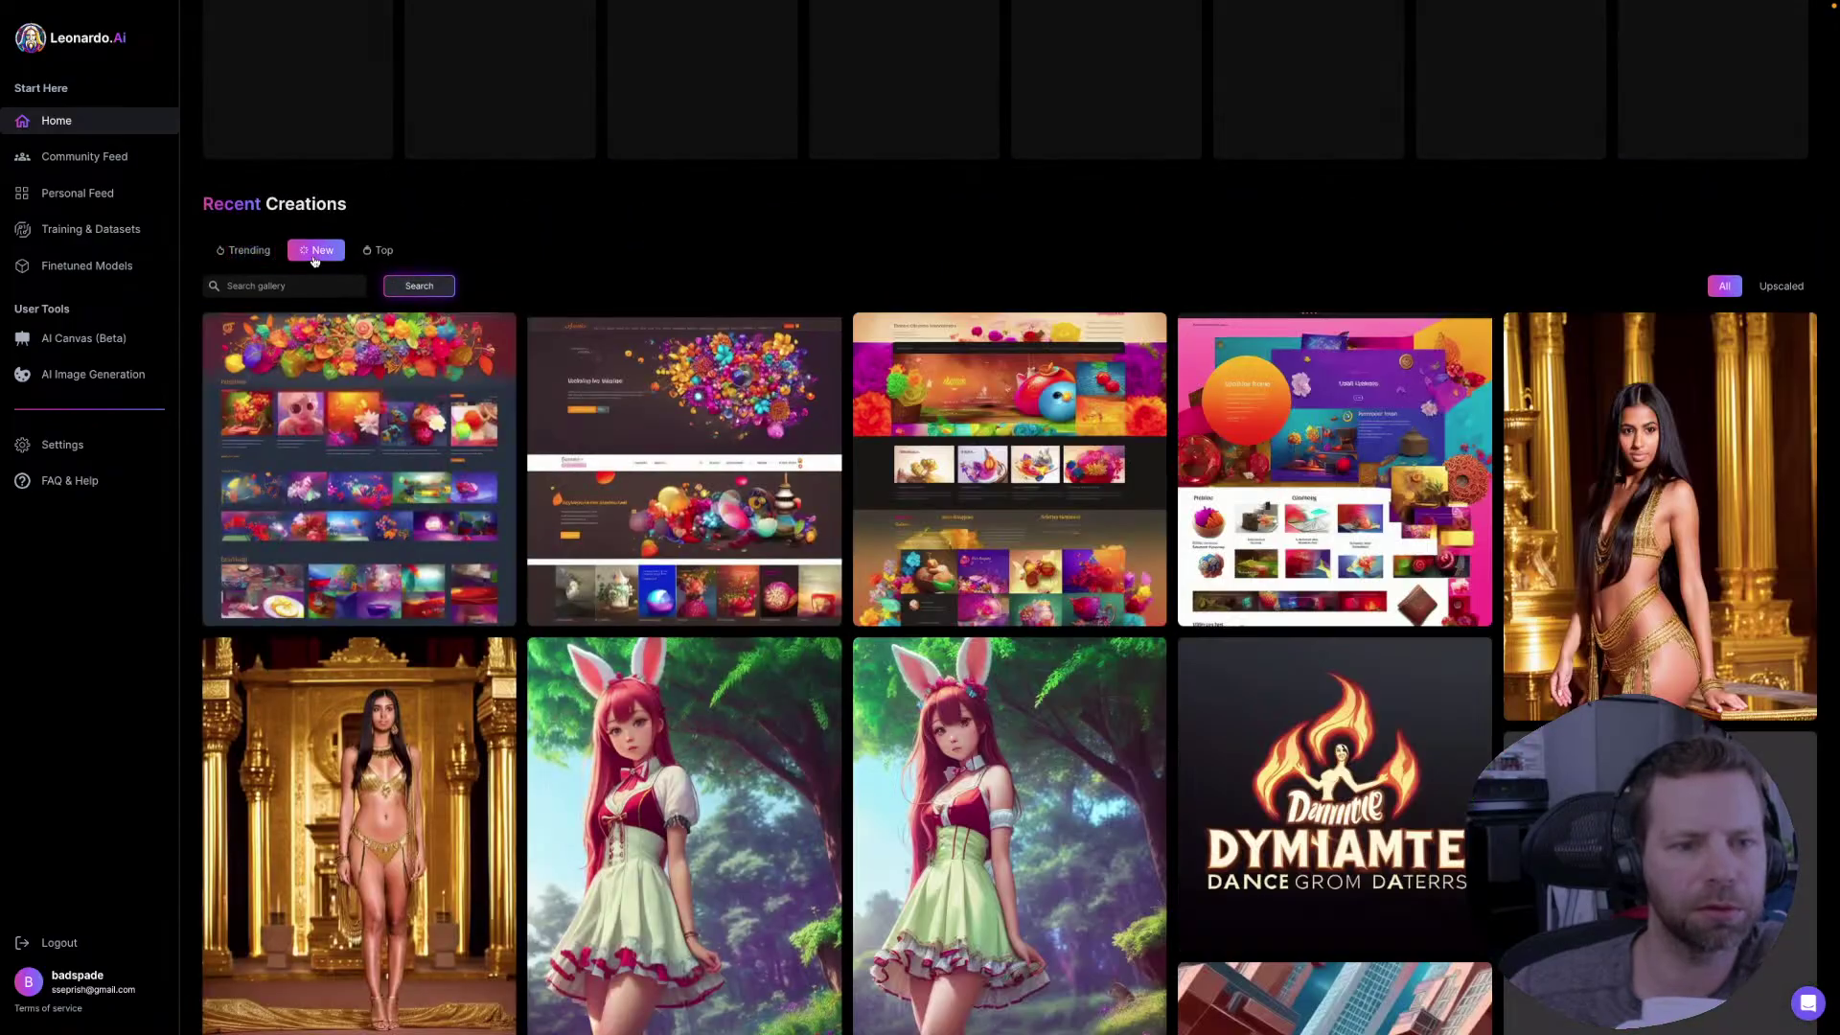
# - Find the snow panther among the top recent creations, examine its prompt details and enlarged version, and close them
pyautogui.click(378, 250)
pyautogui.scroll(-10, 1139, 668)
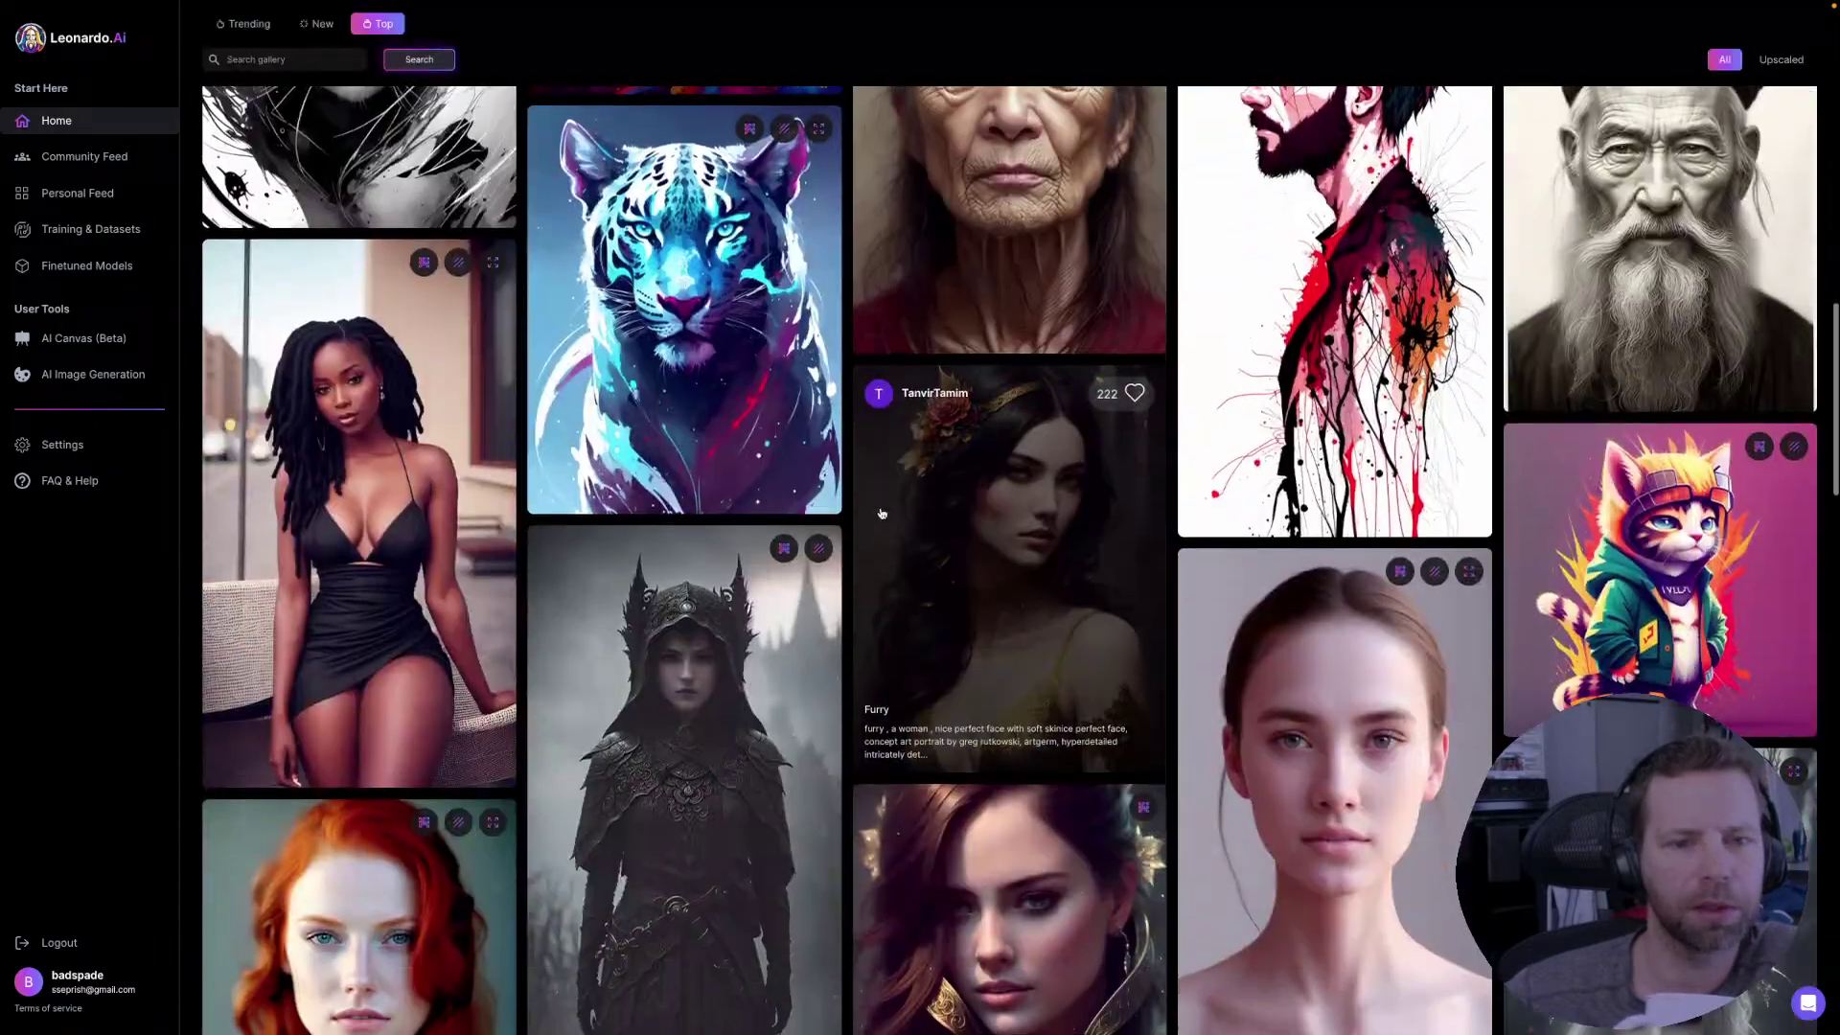
pyautogui.scroll(2, 752, 460)
pyautogui.click(752, 466)
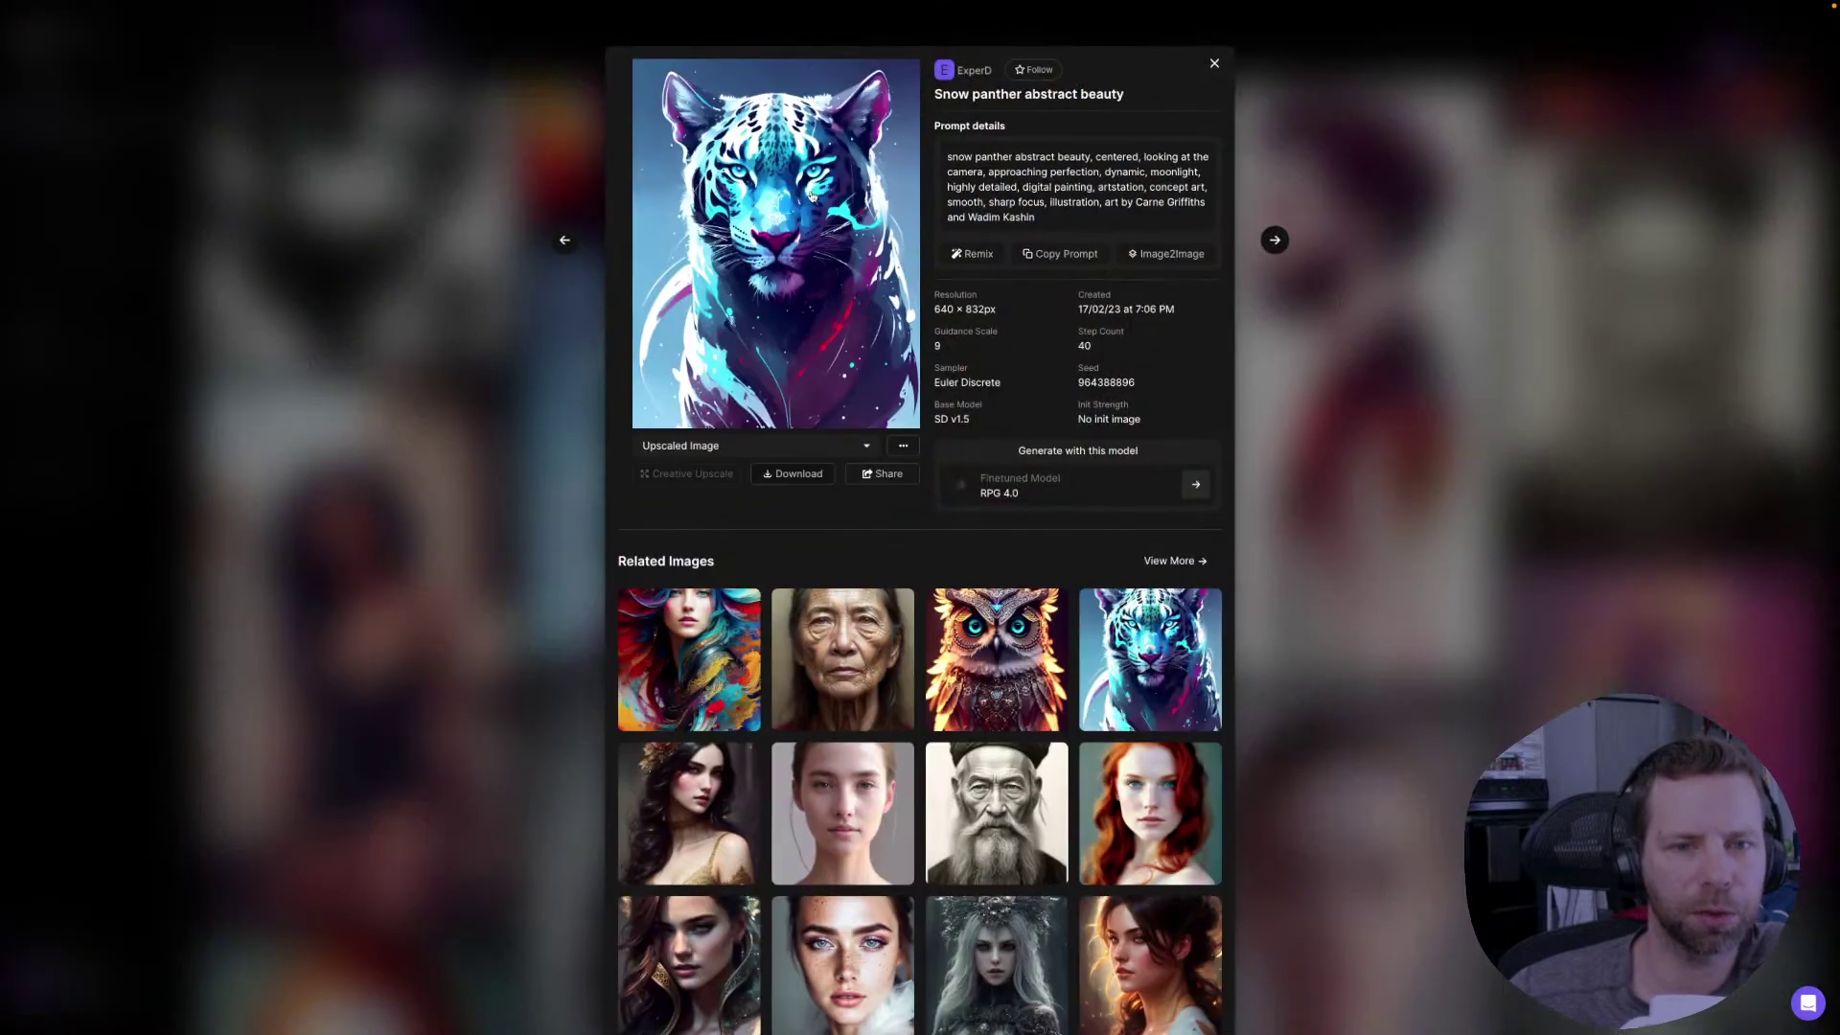
pyautogui.click(805, 240)
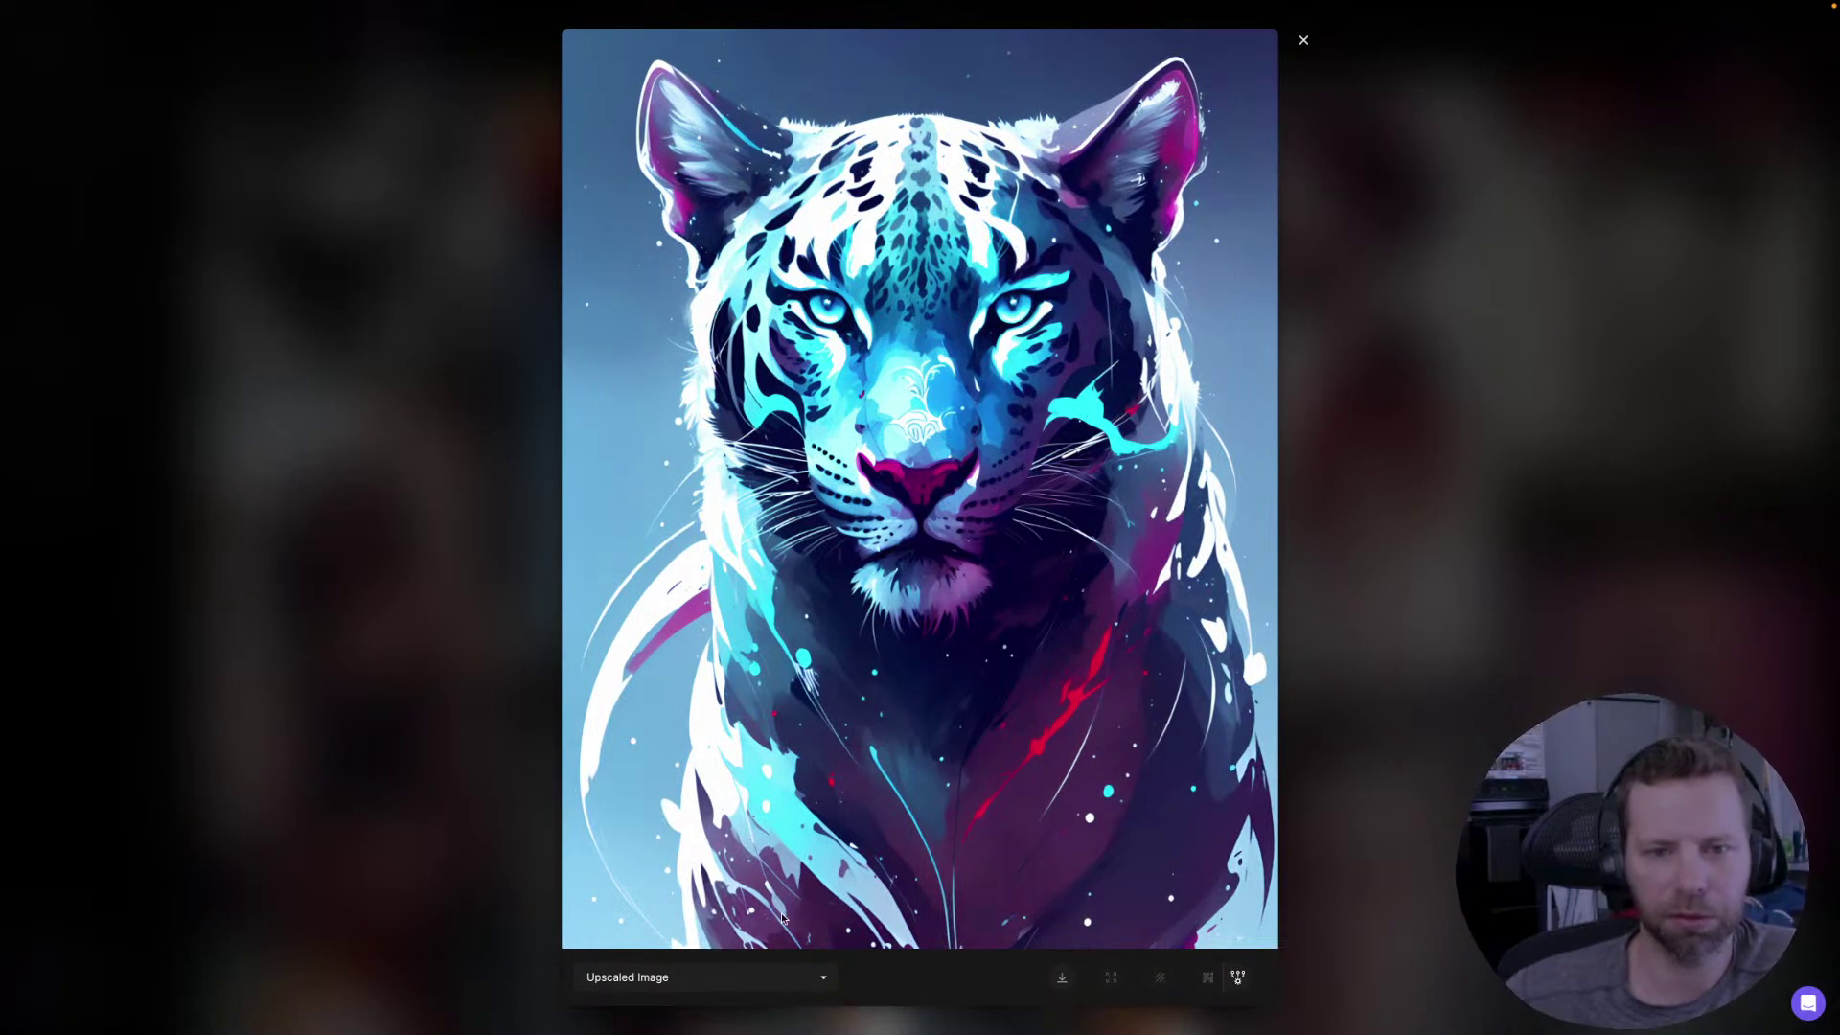
pyautogui.click(1470, 608)
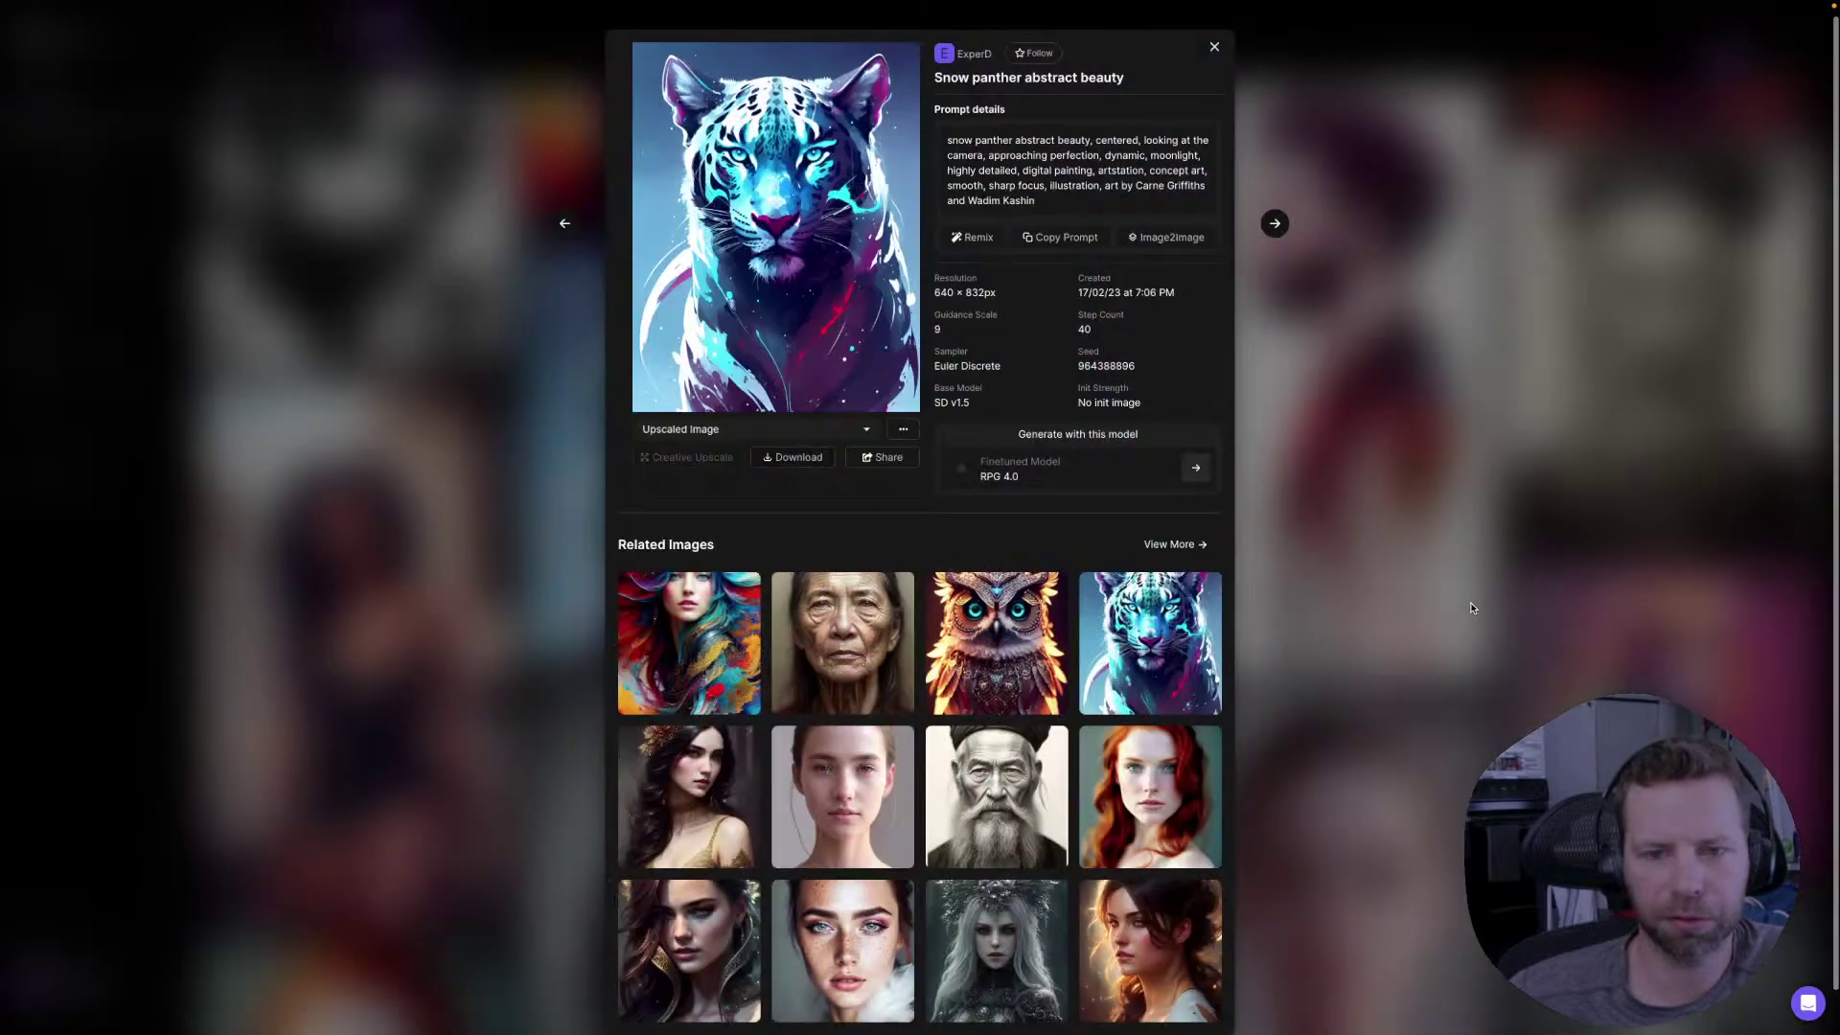
pyautogui.scroll(1, 1100, 386)
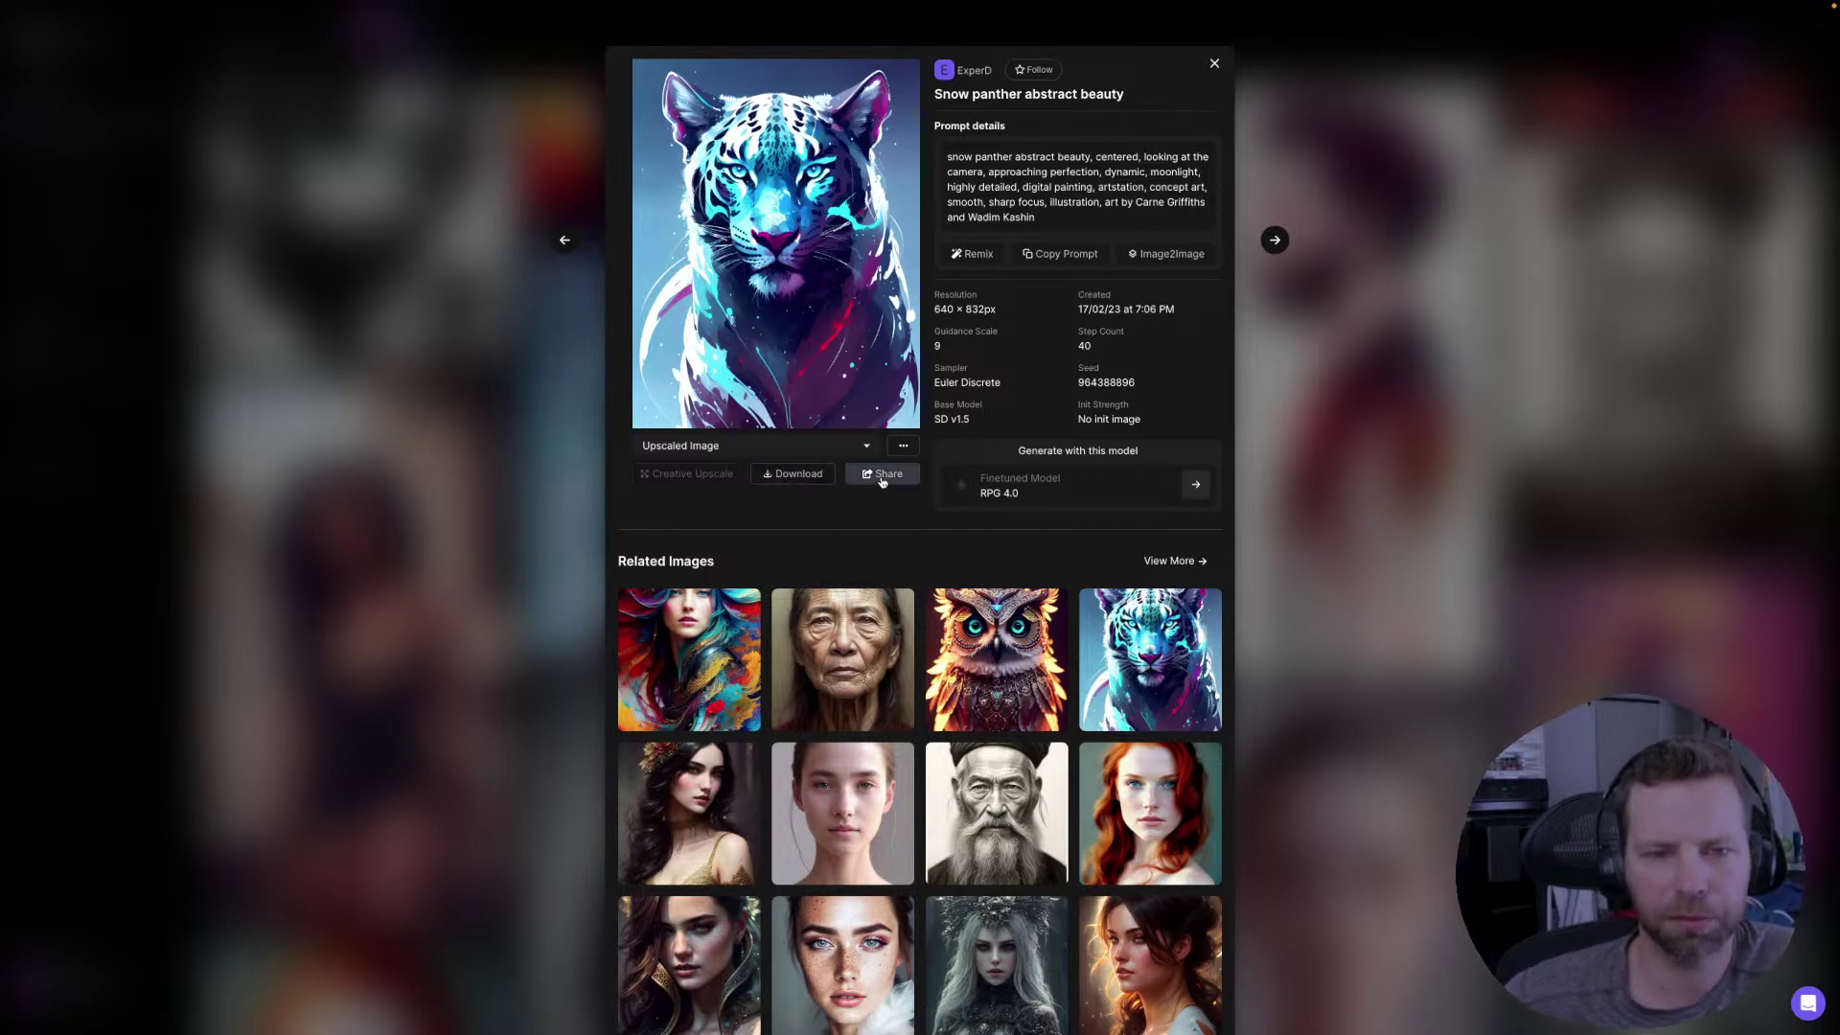
pyautogui.click(1369, 513)
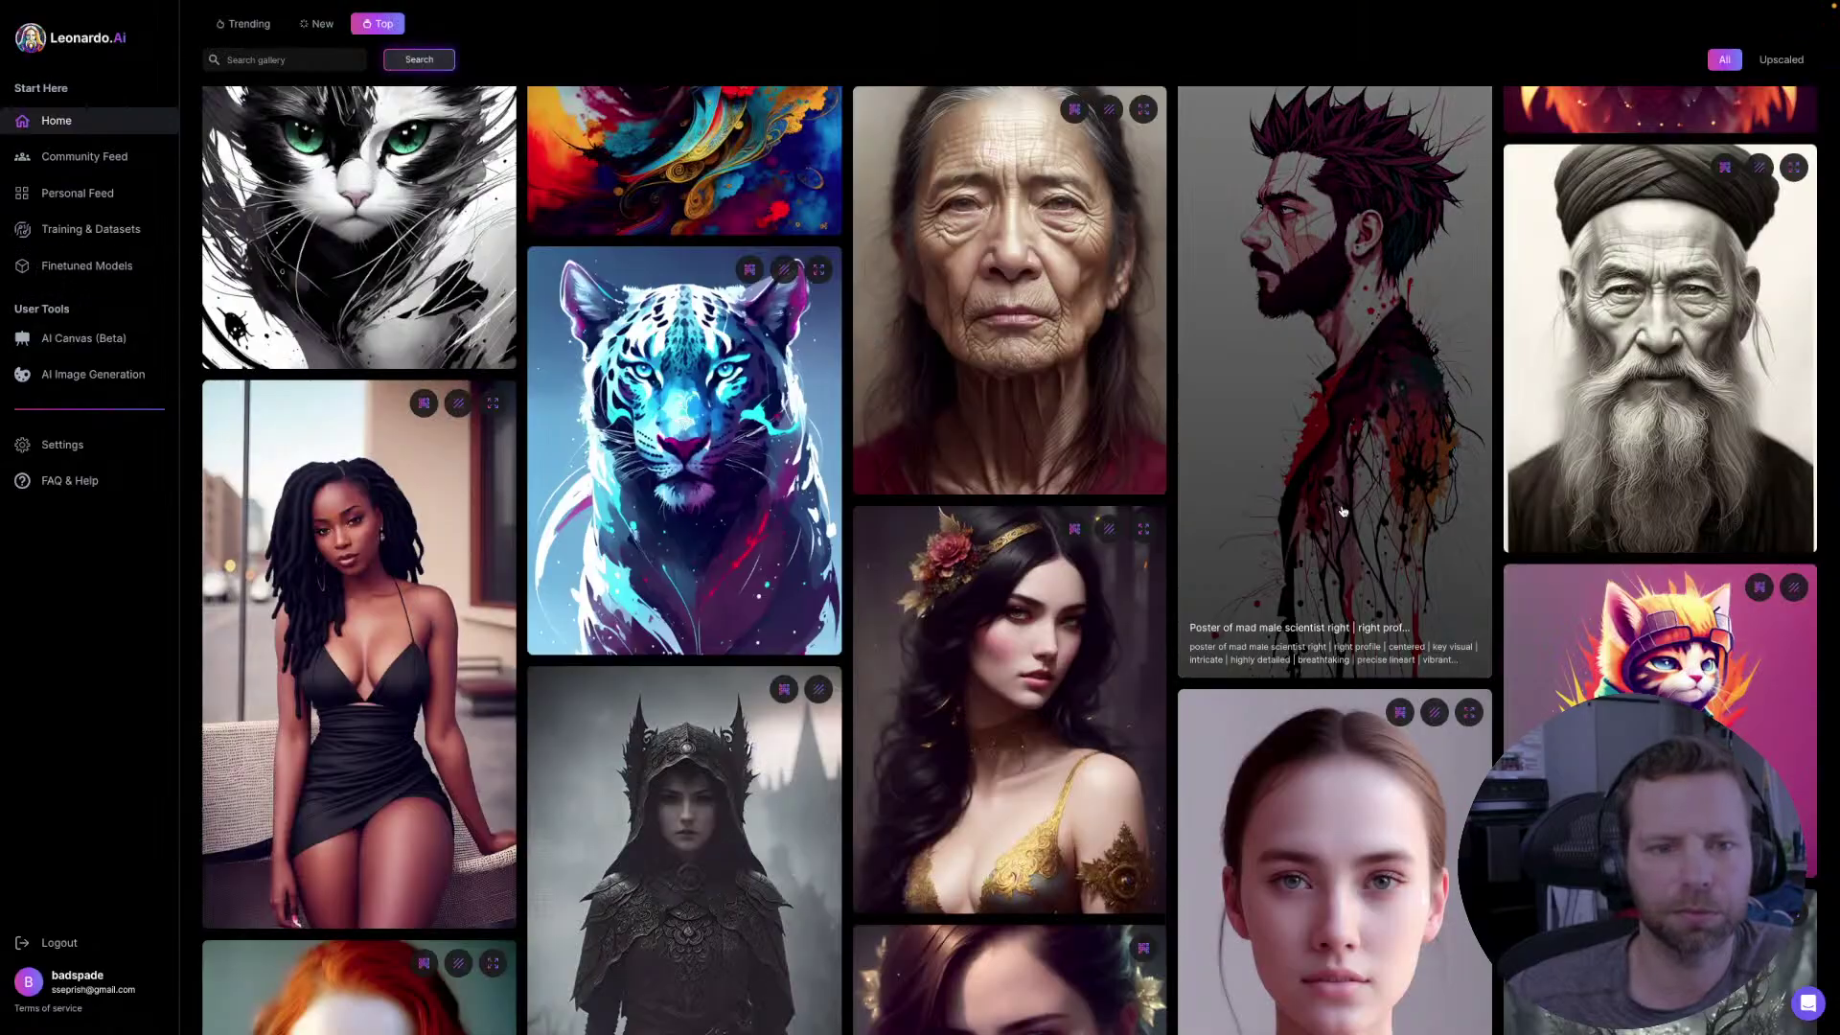
# - Open AI Image Generation, compare enlarged views of the two remixed snow panther images, and close the viewer
pyautogui.click(91, 375)
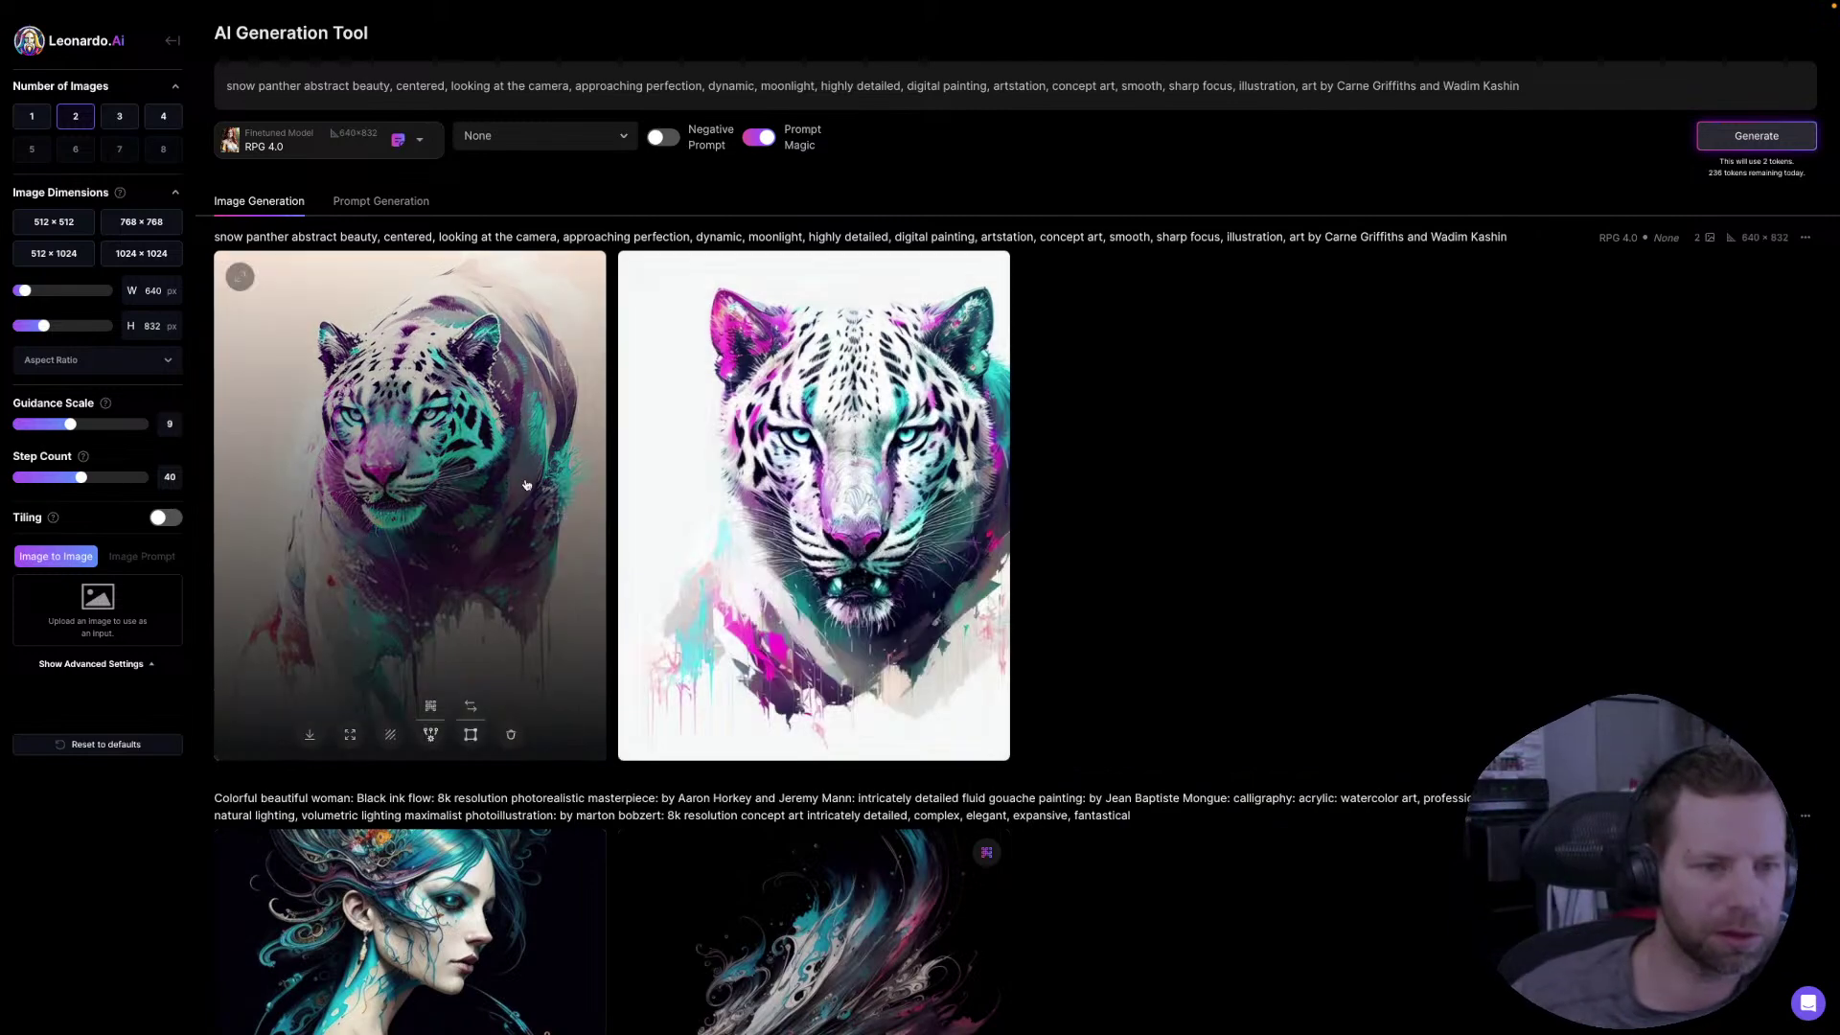
pyautogui.click(435, 454)
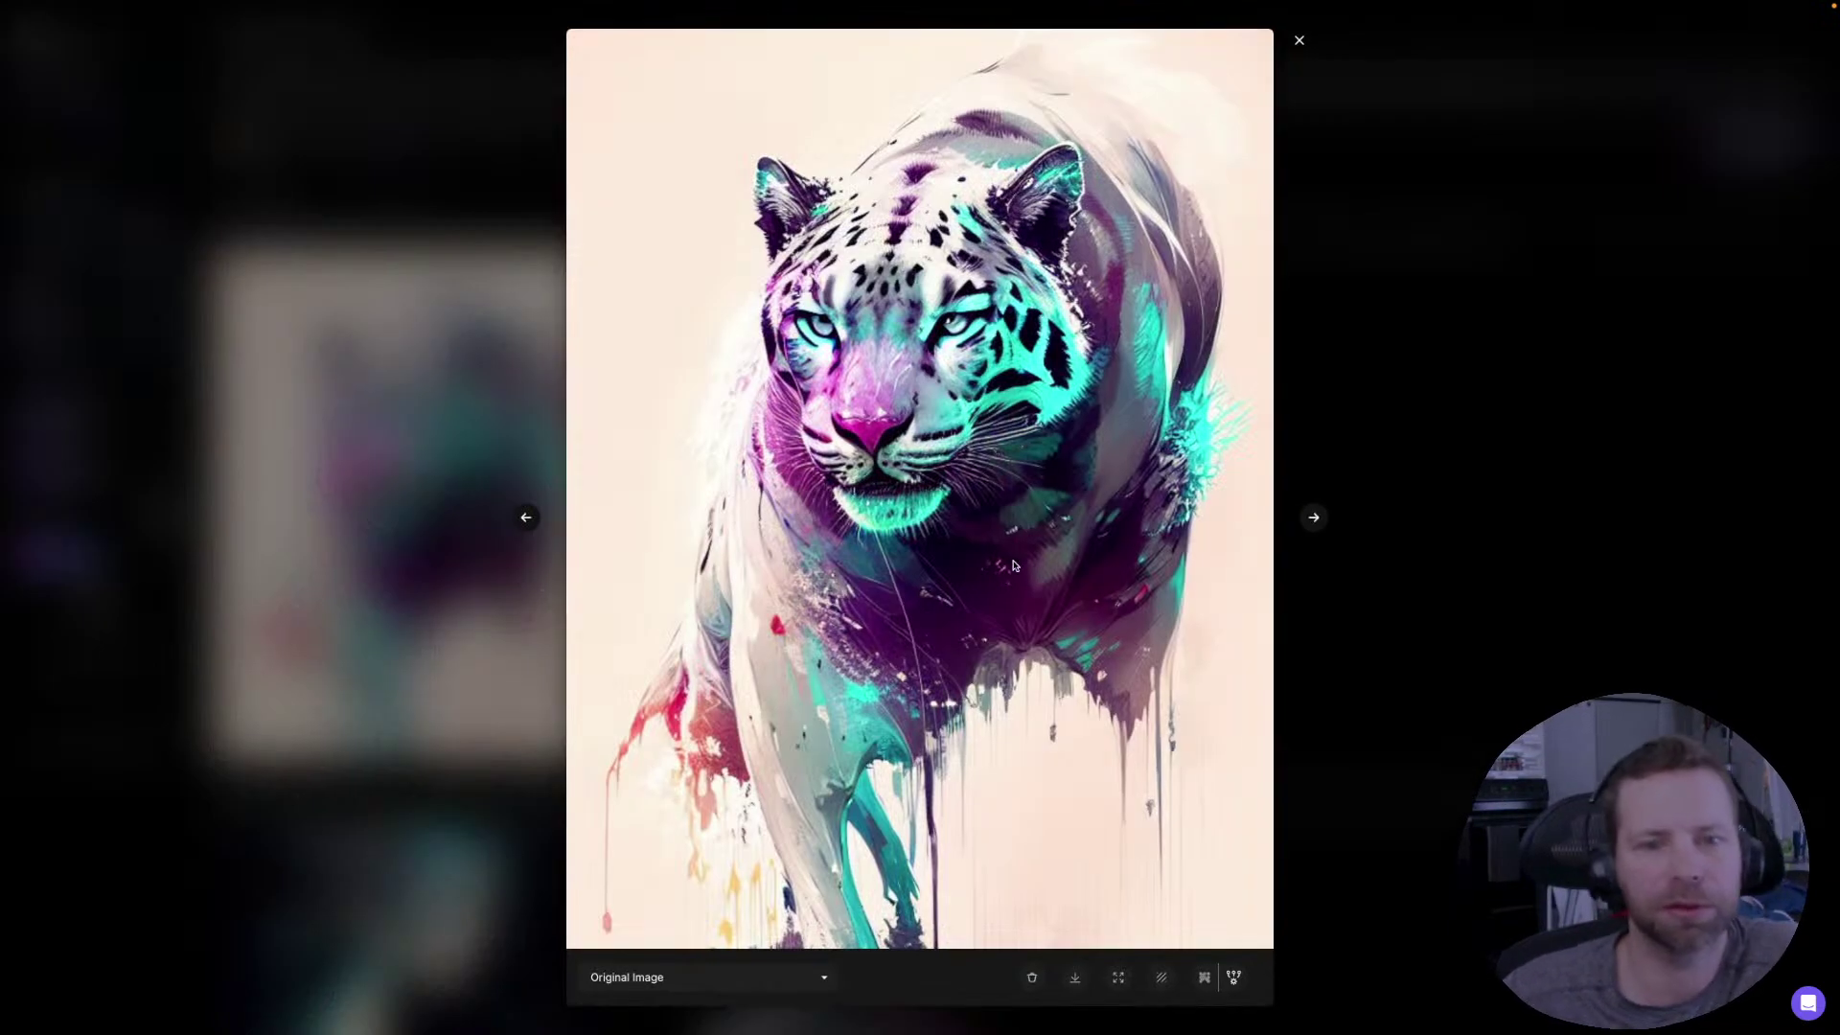
pyautogui.click(1314, 517)
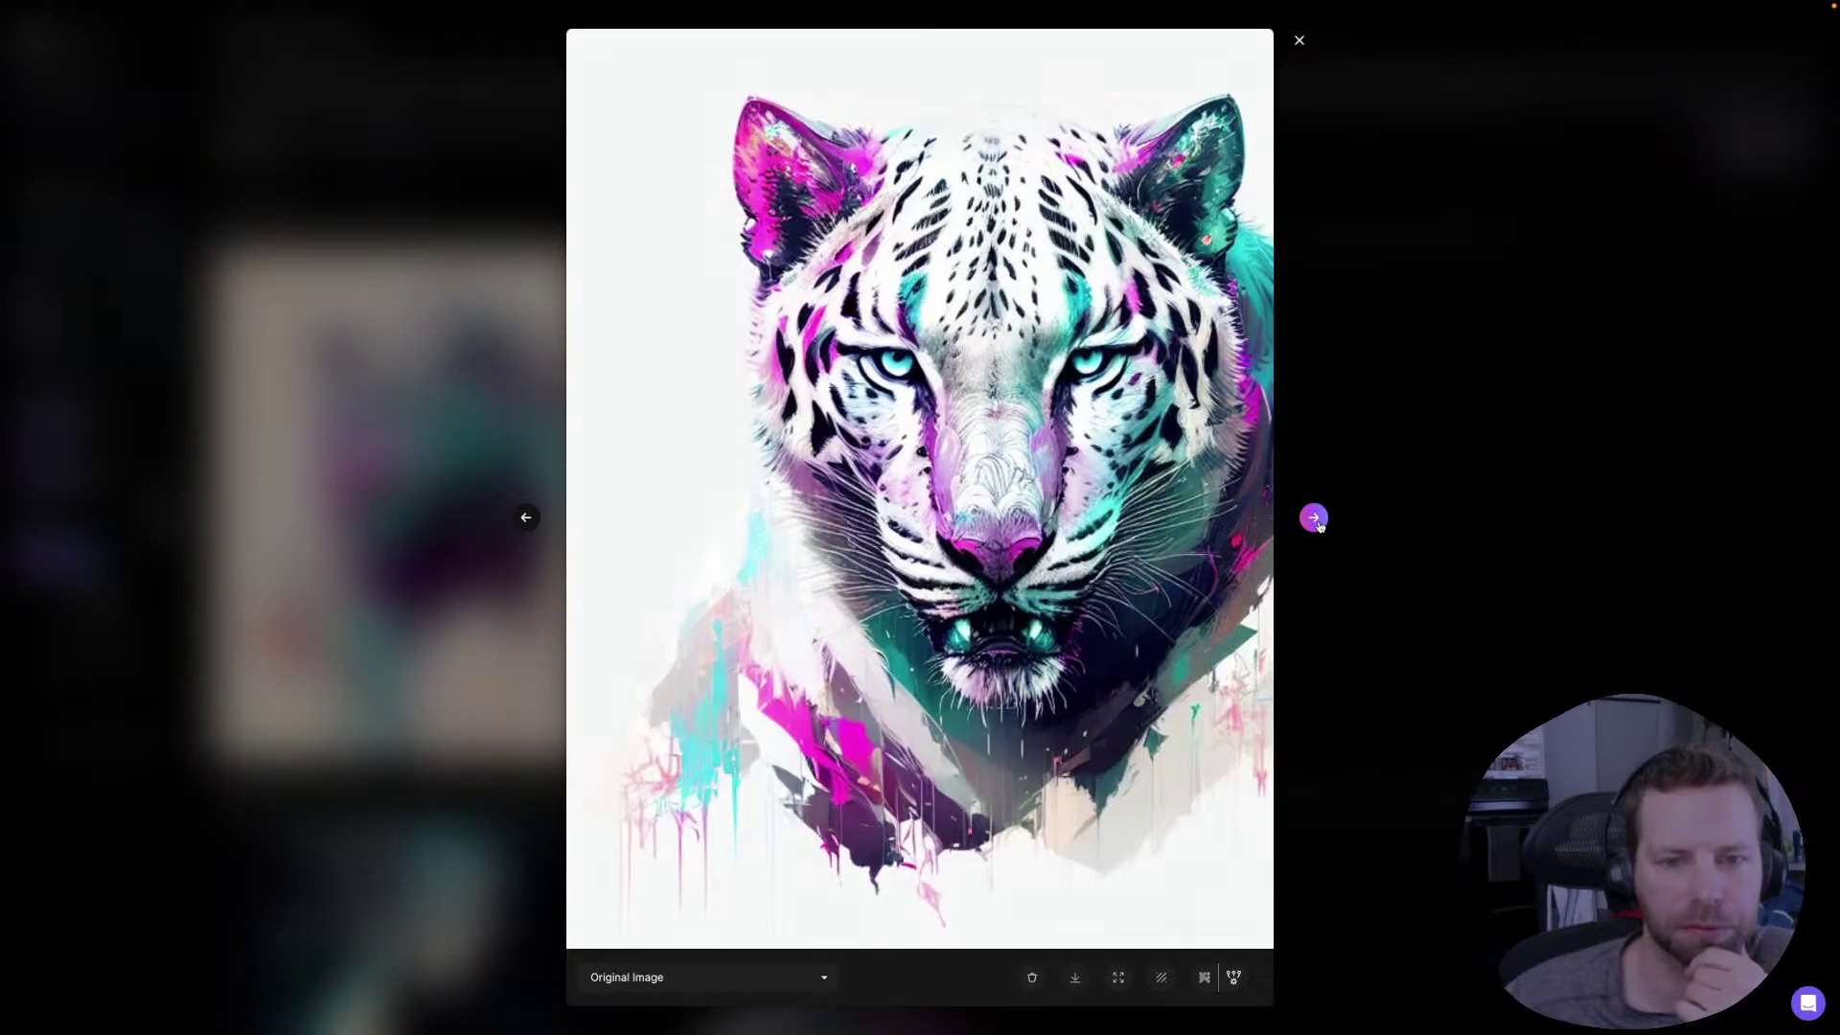
pyautogui.click(1314, 517)
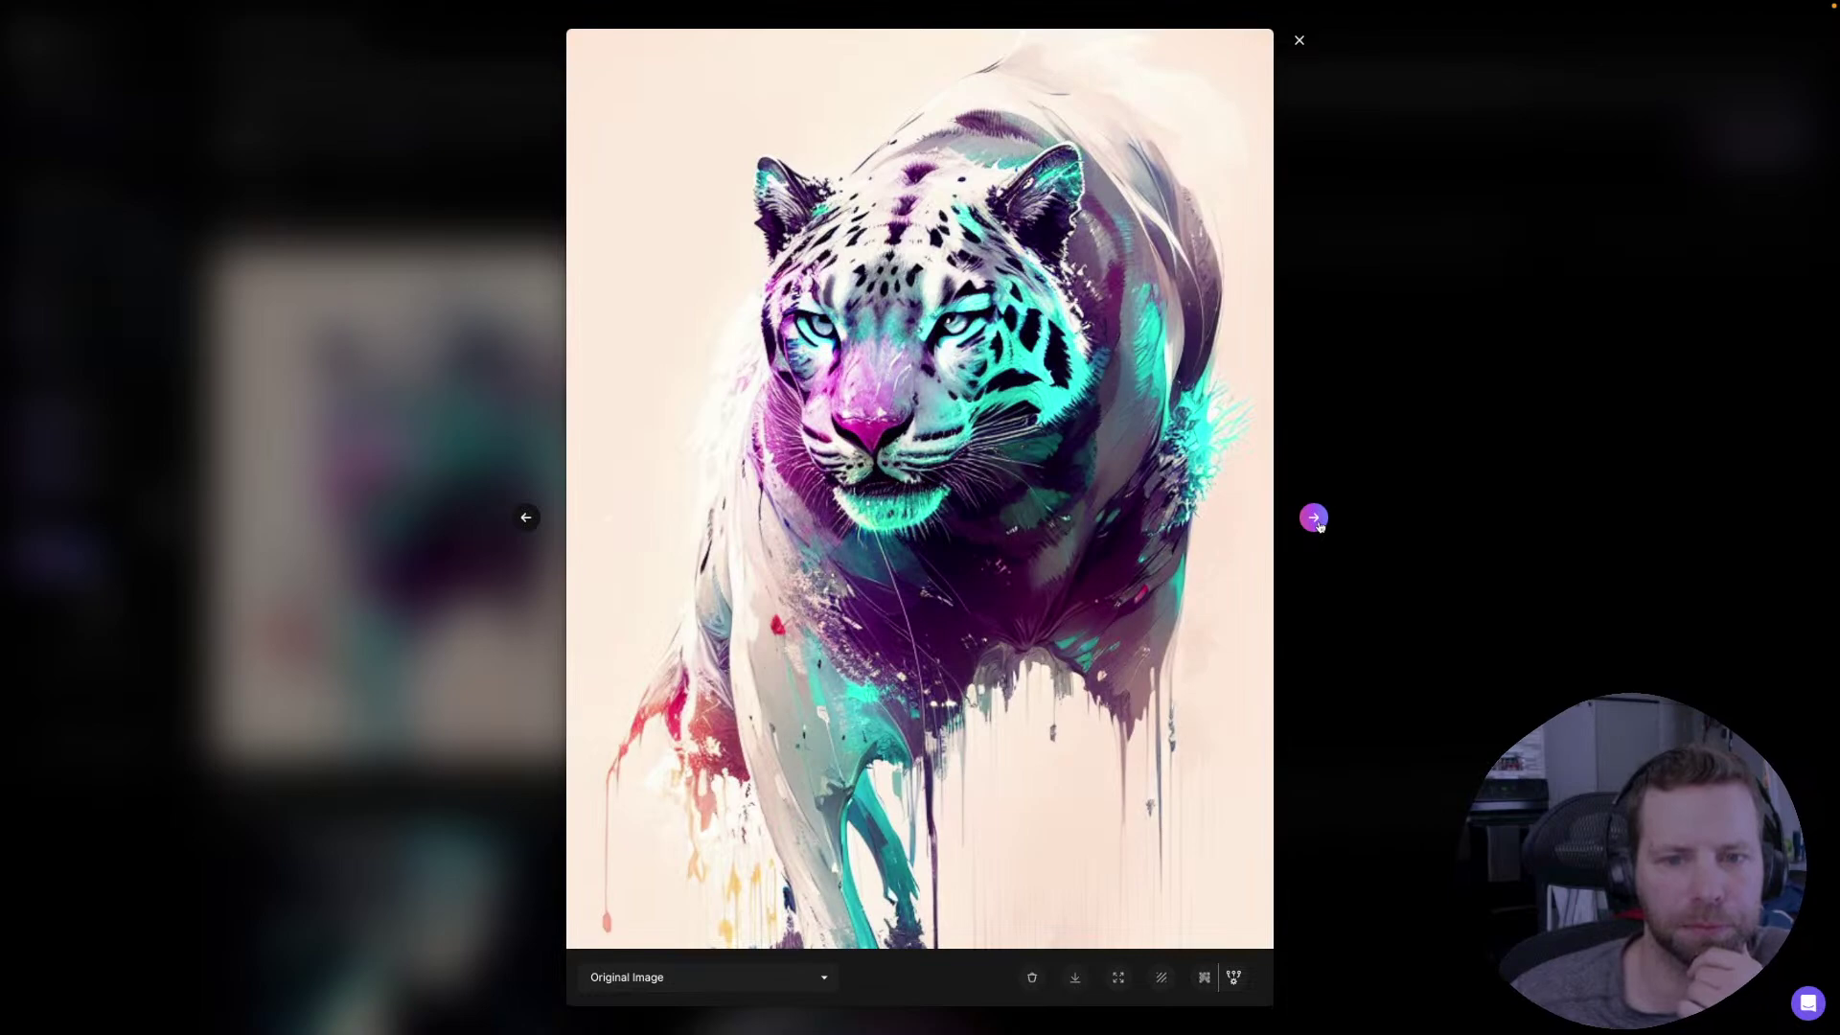
pyautogui.click(1314, 518)
pyautogui.click(1314, 517)
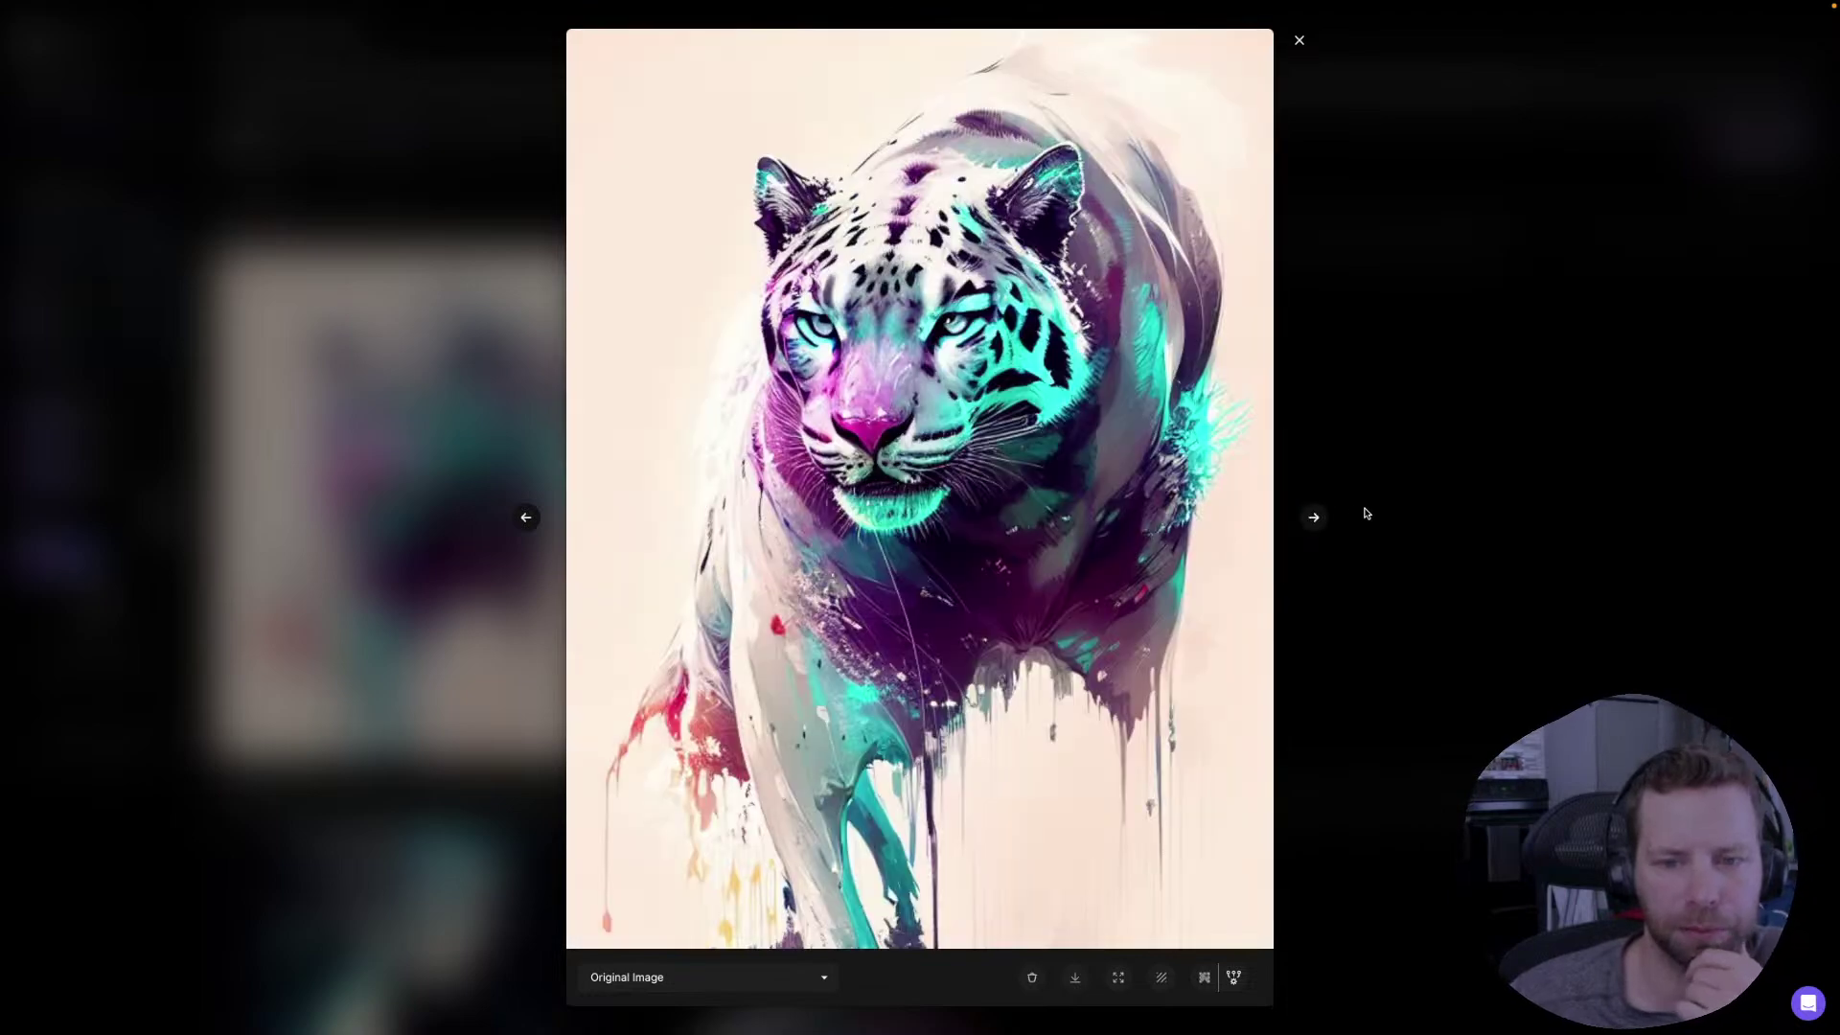
pyautogui.click(1376, 514)
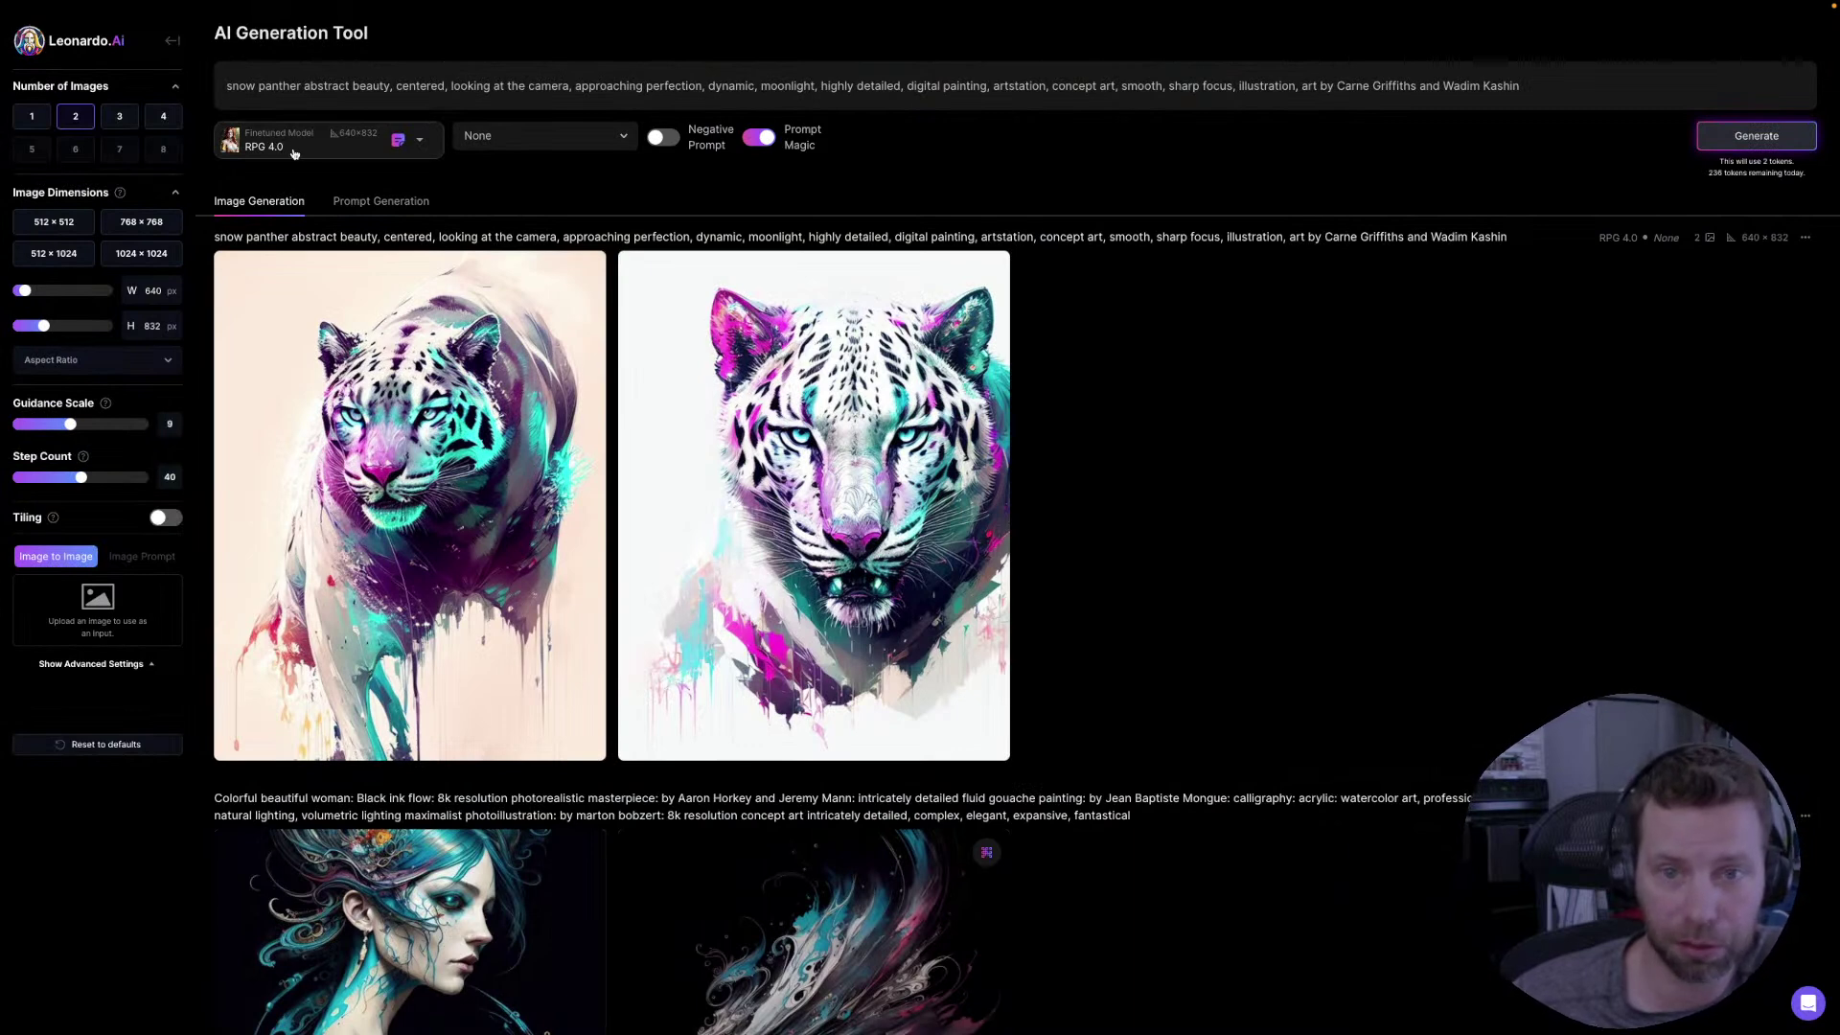
# - Generate two images from the same snow panther prompt with the Stable Diffusion 1.5 model and Prompt Magic turned off
pyautogui.click(418, 141)
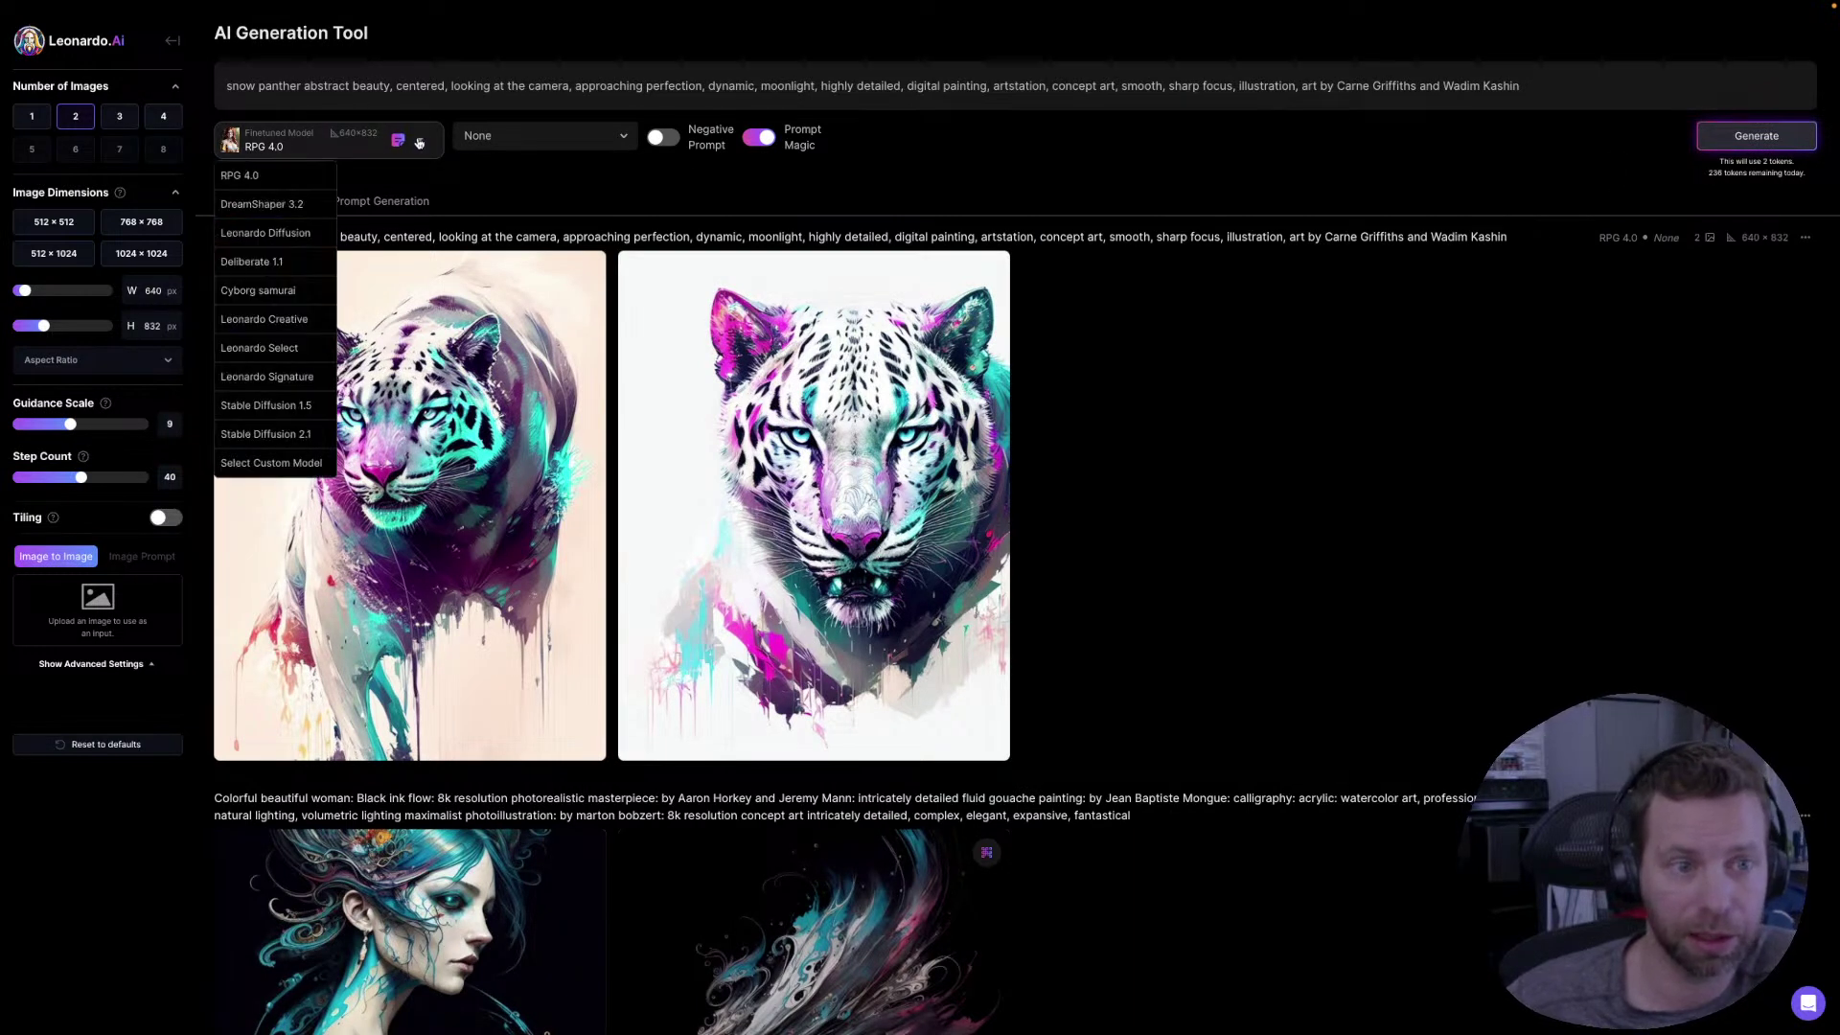
pyautogui.click(289, 409)
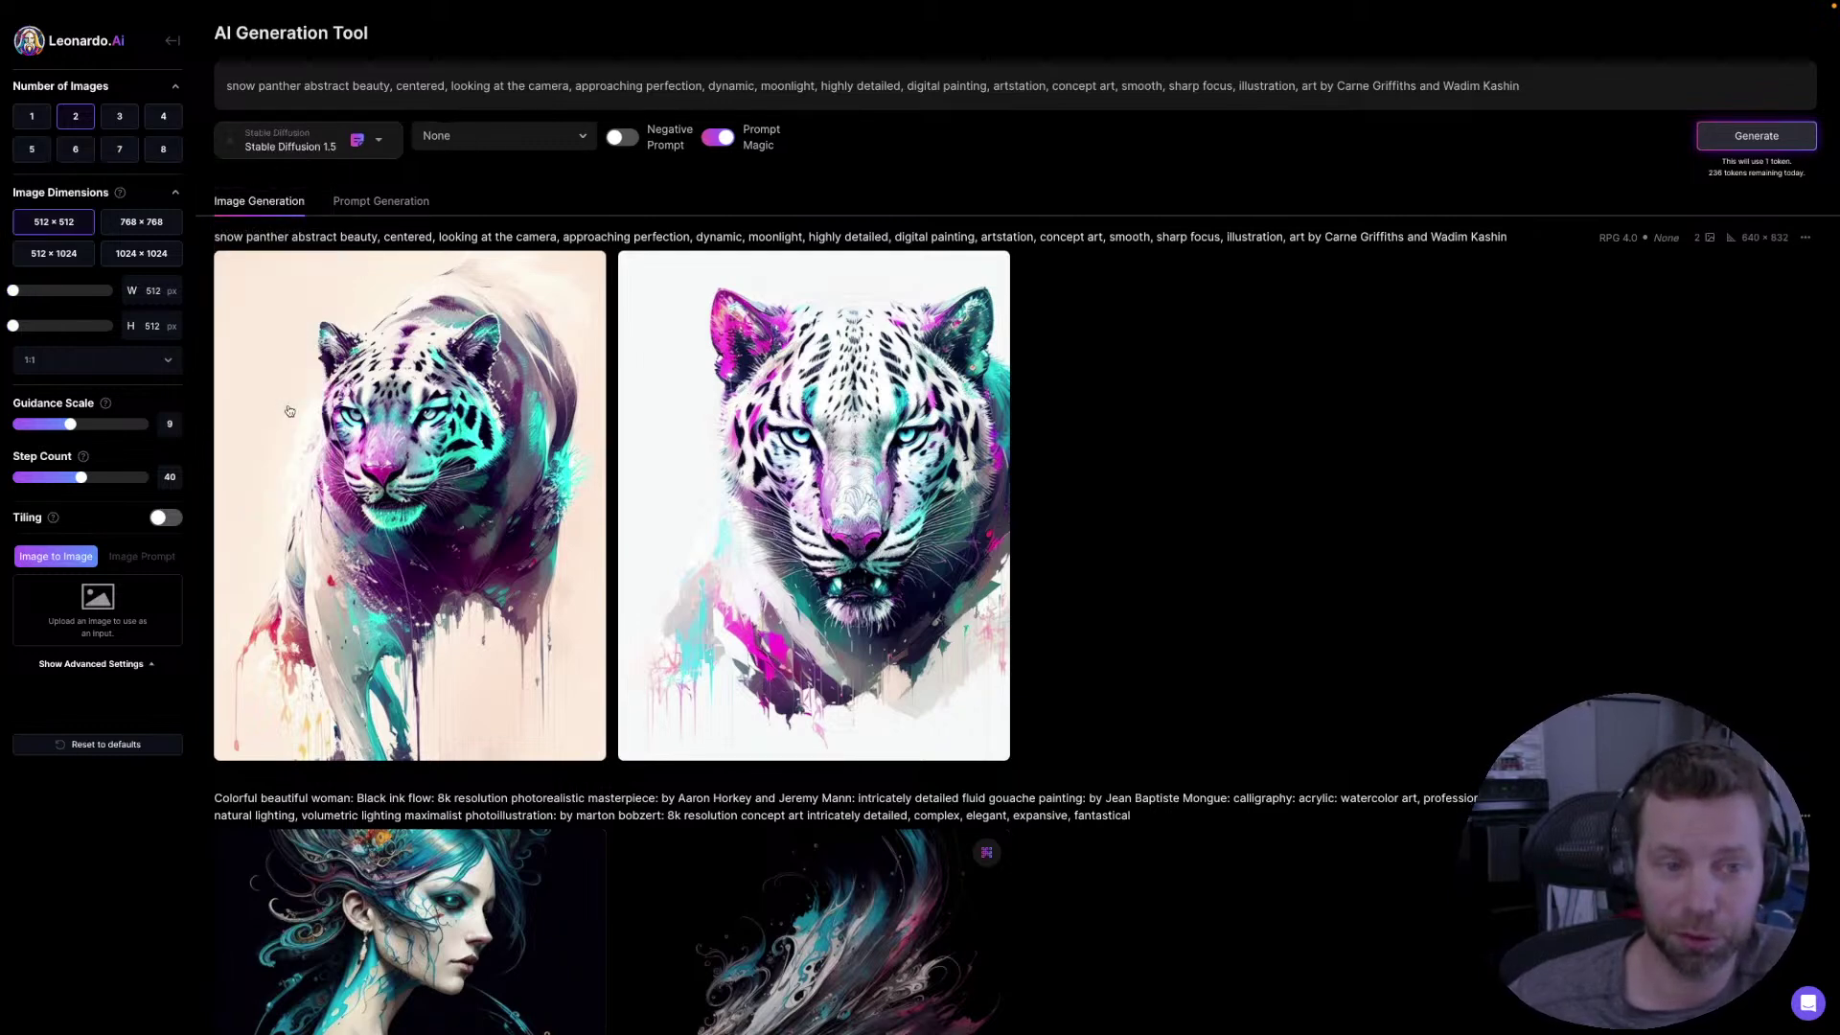
pyautogui.click(719, 138)
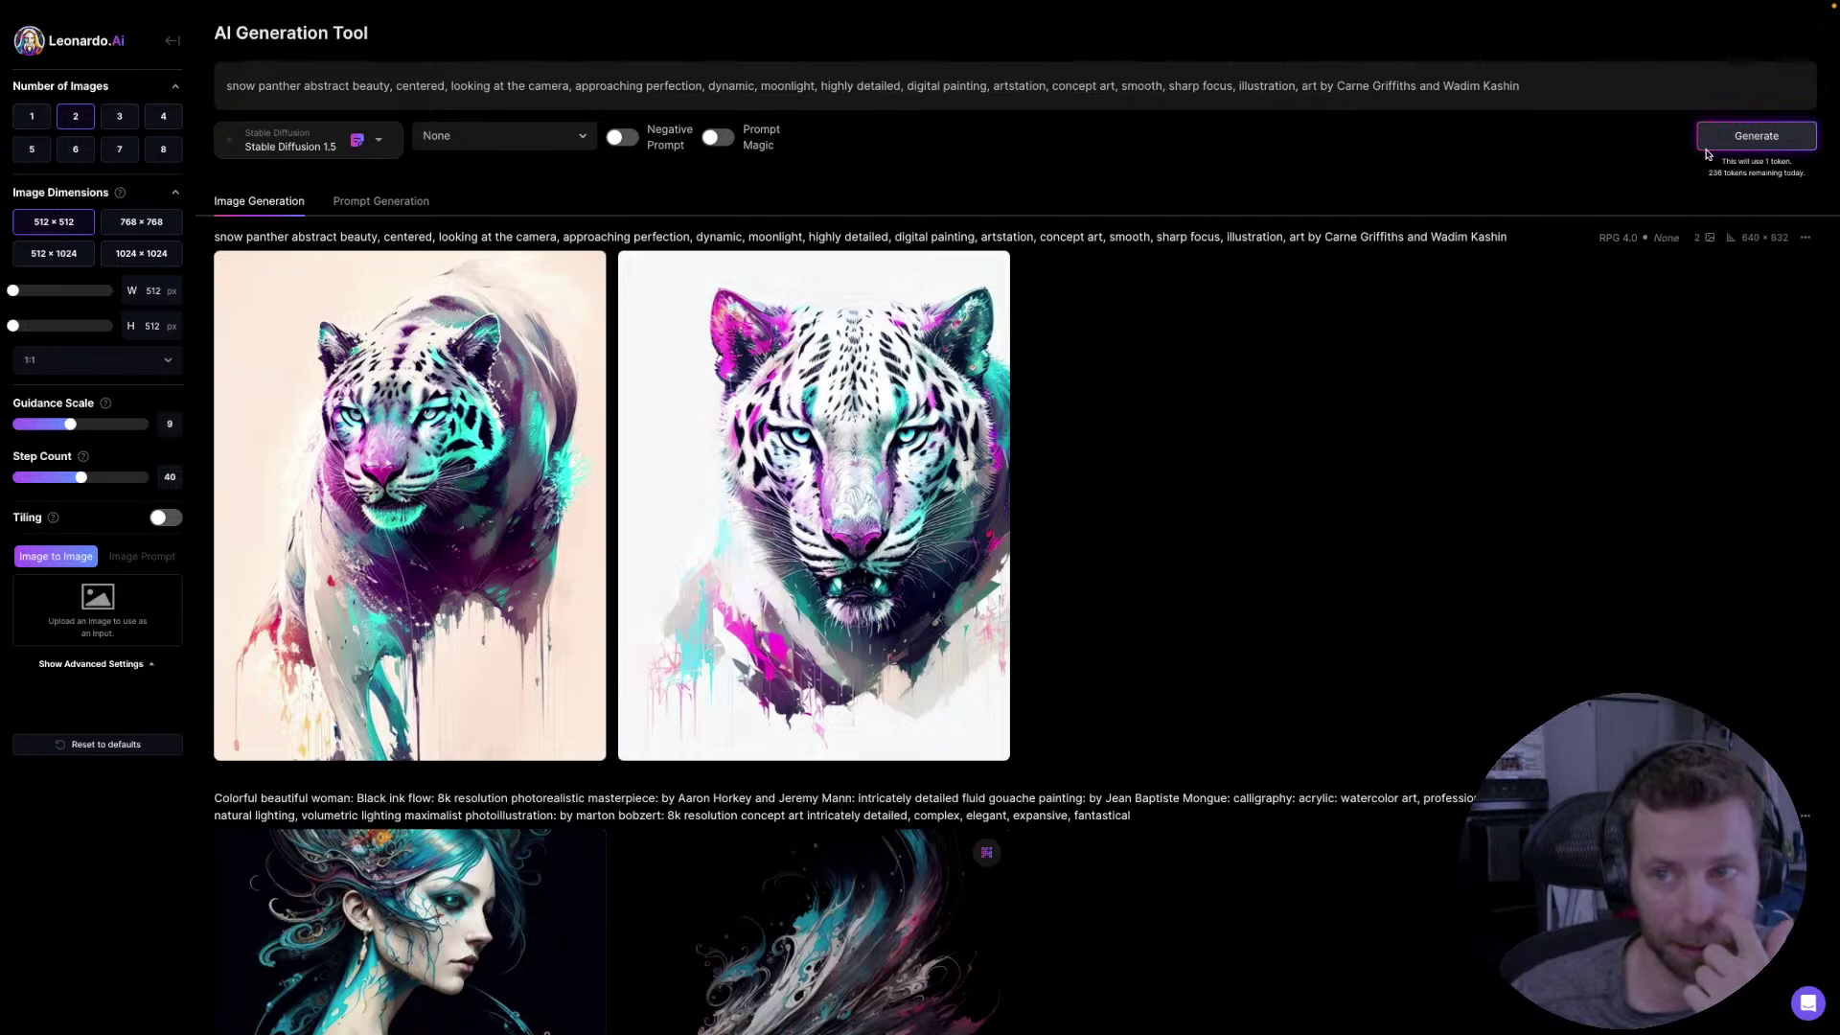
pyautogui.click(1737, 141)
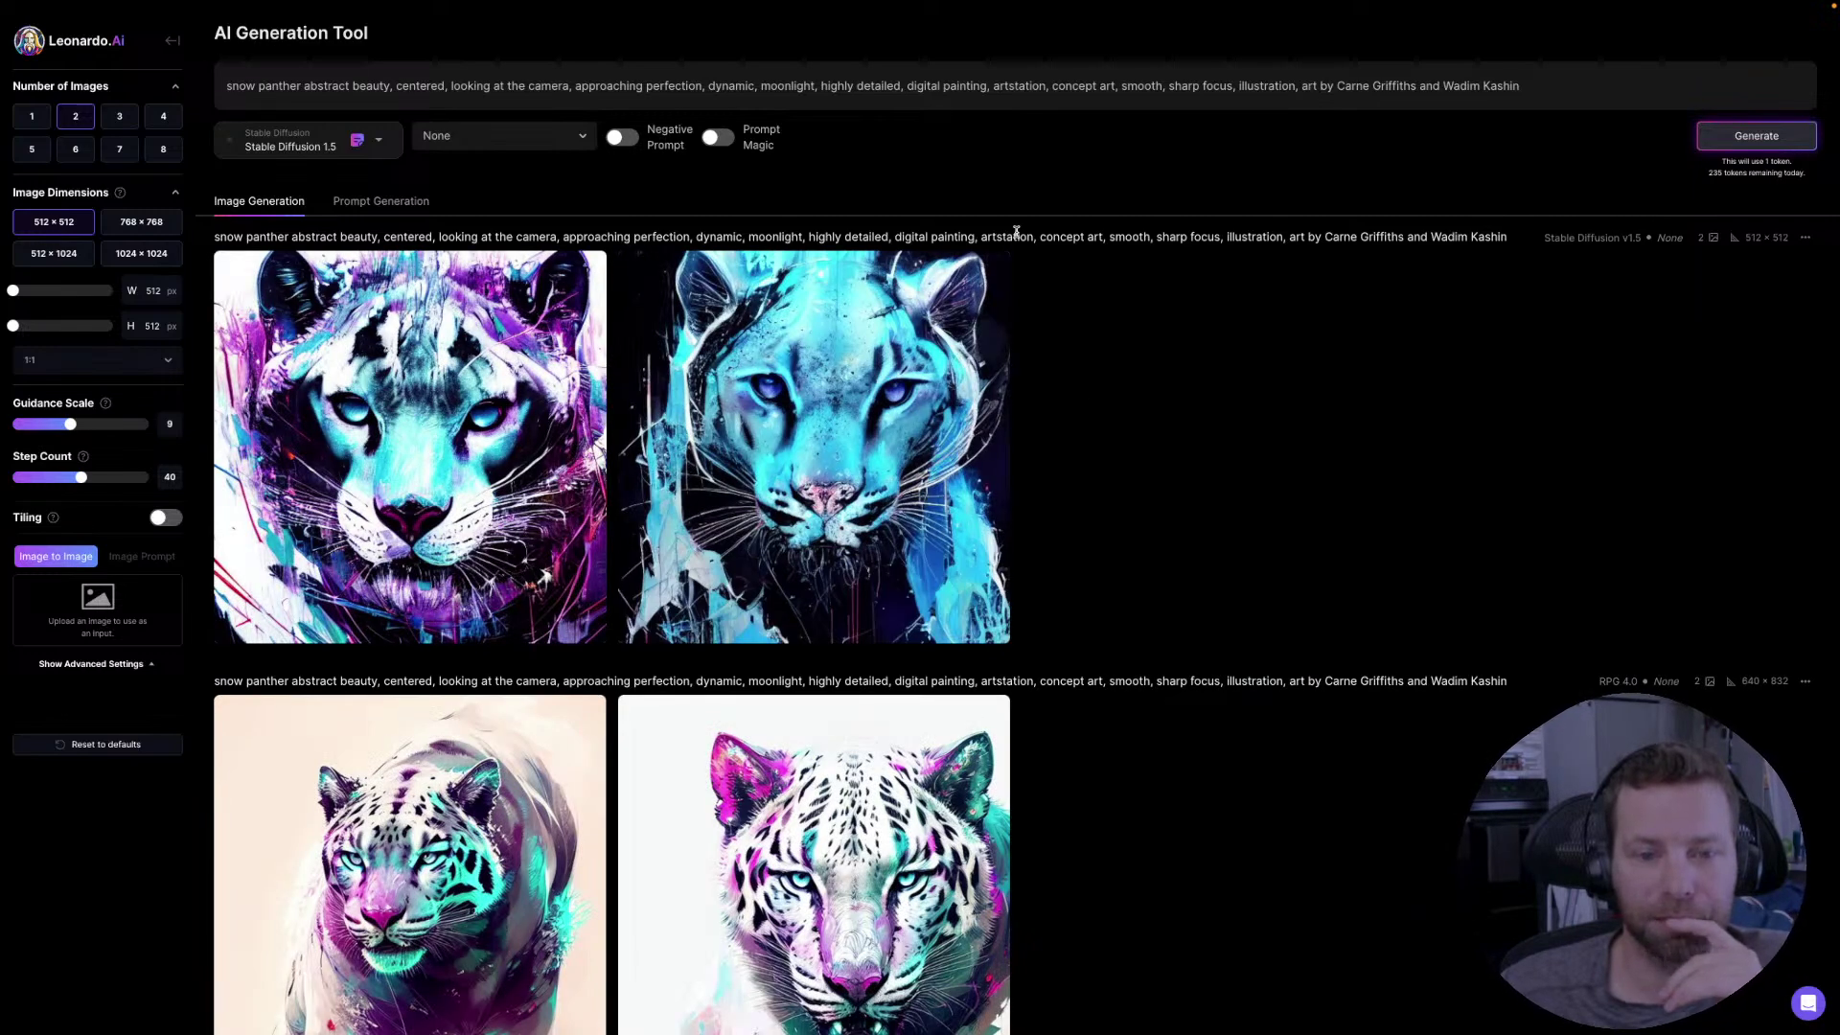
# - Compare enlarged views of the two Stable Diffusion 1.5 snow panther images and close the viewer
pyautogui.scroll(-2, 1127, 480)
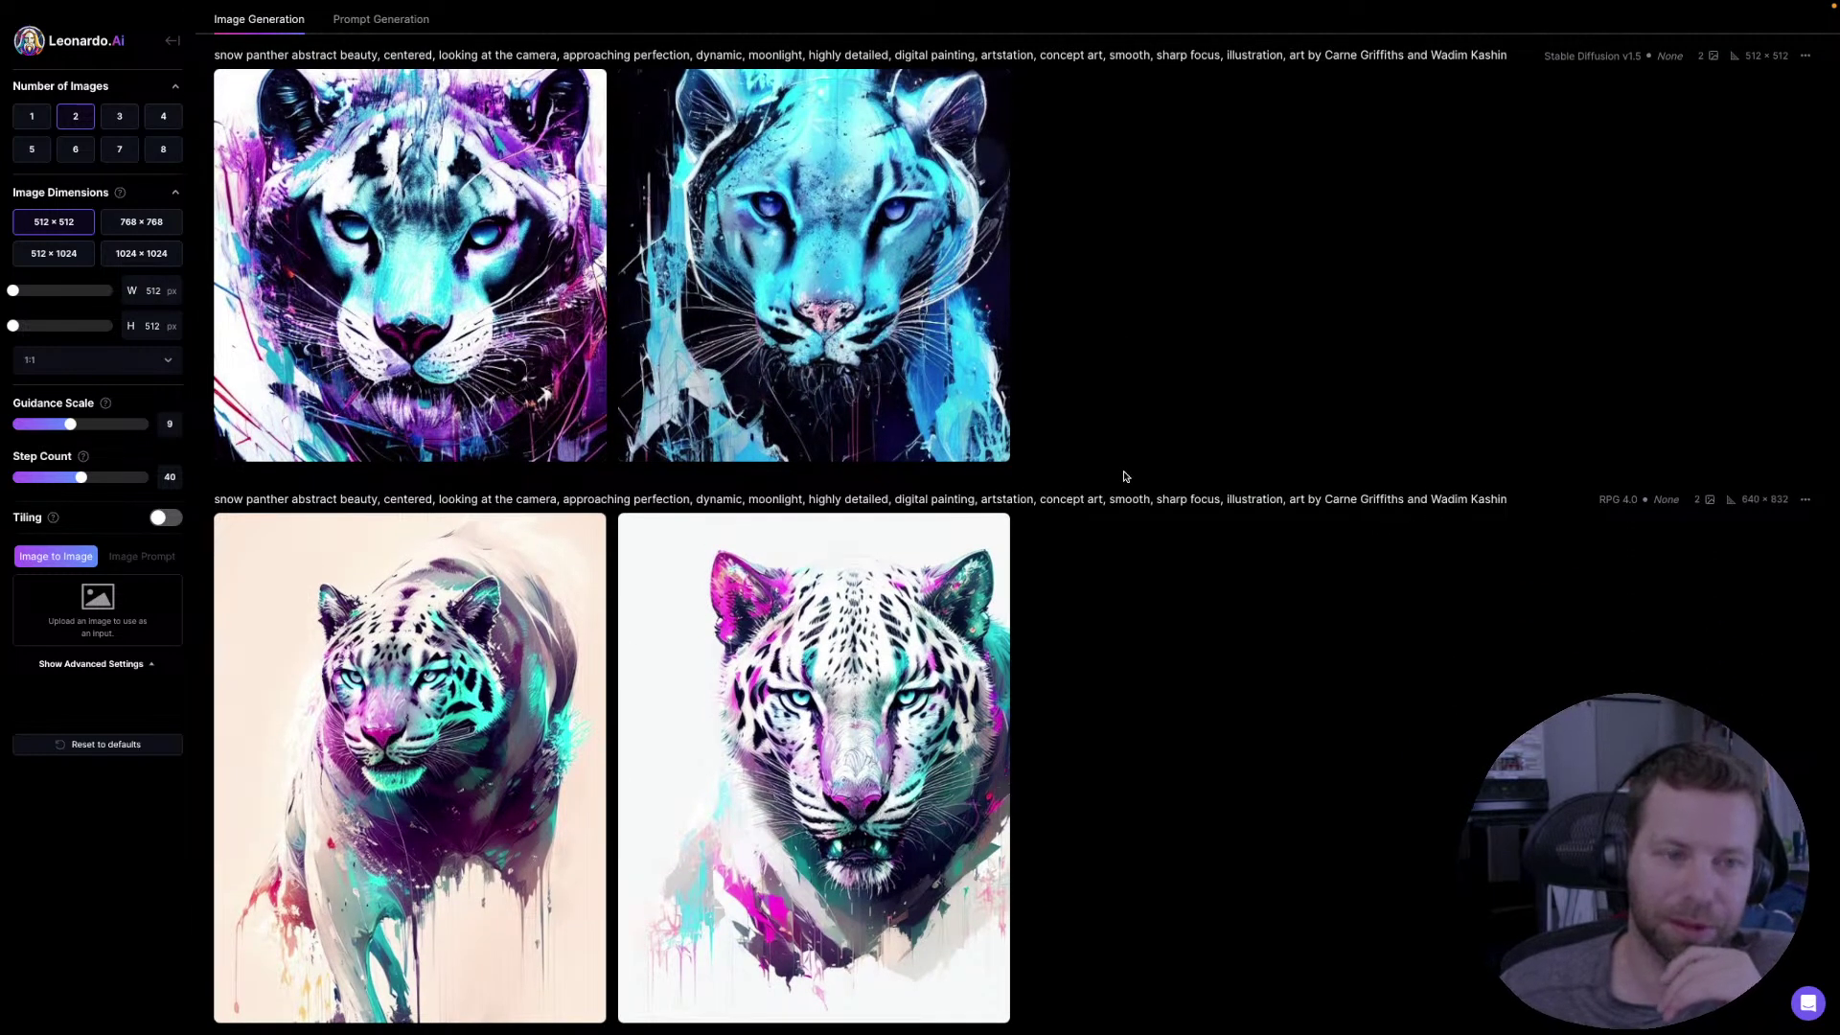
pyautogui.scroll(-1, 1125, 476)
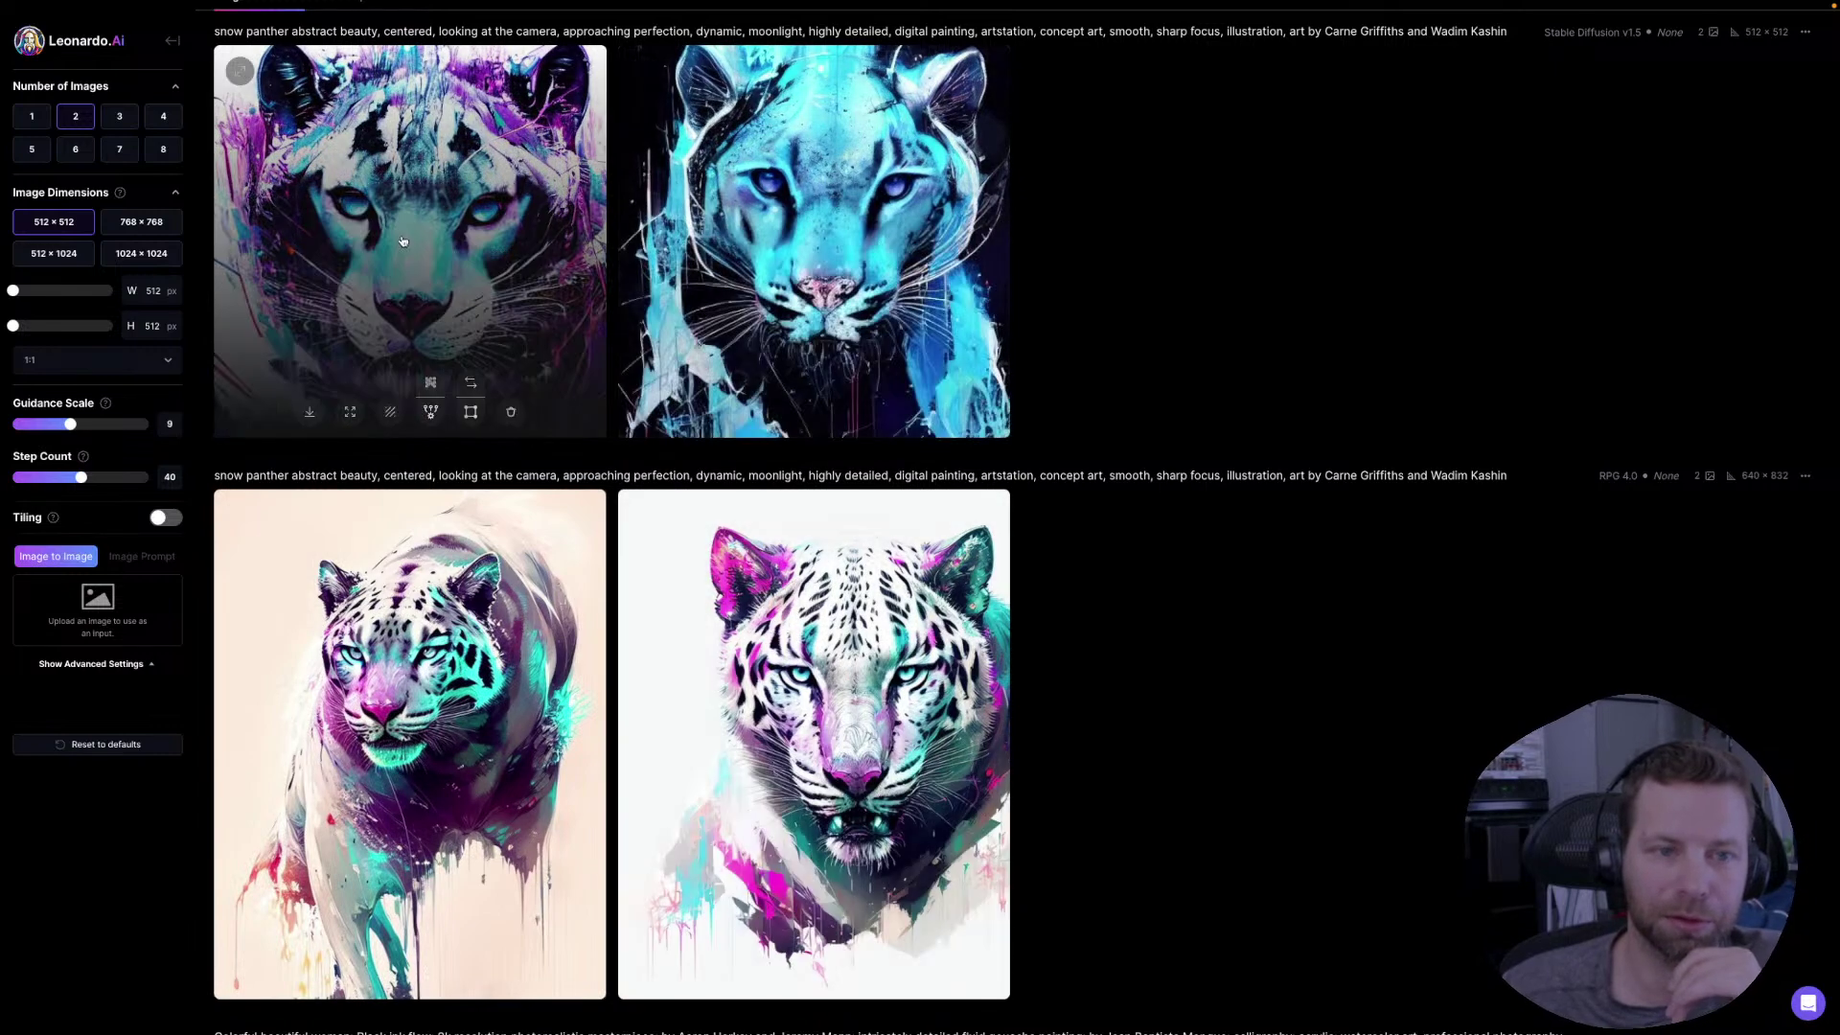
pyautogui.click(499, 249)
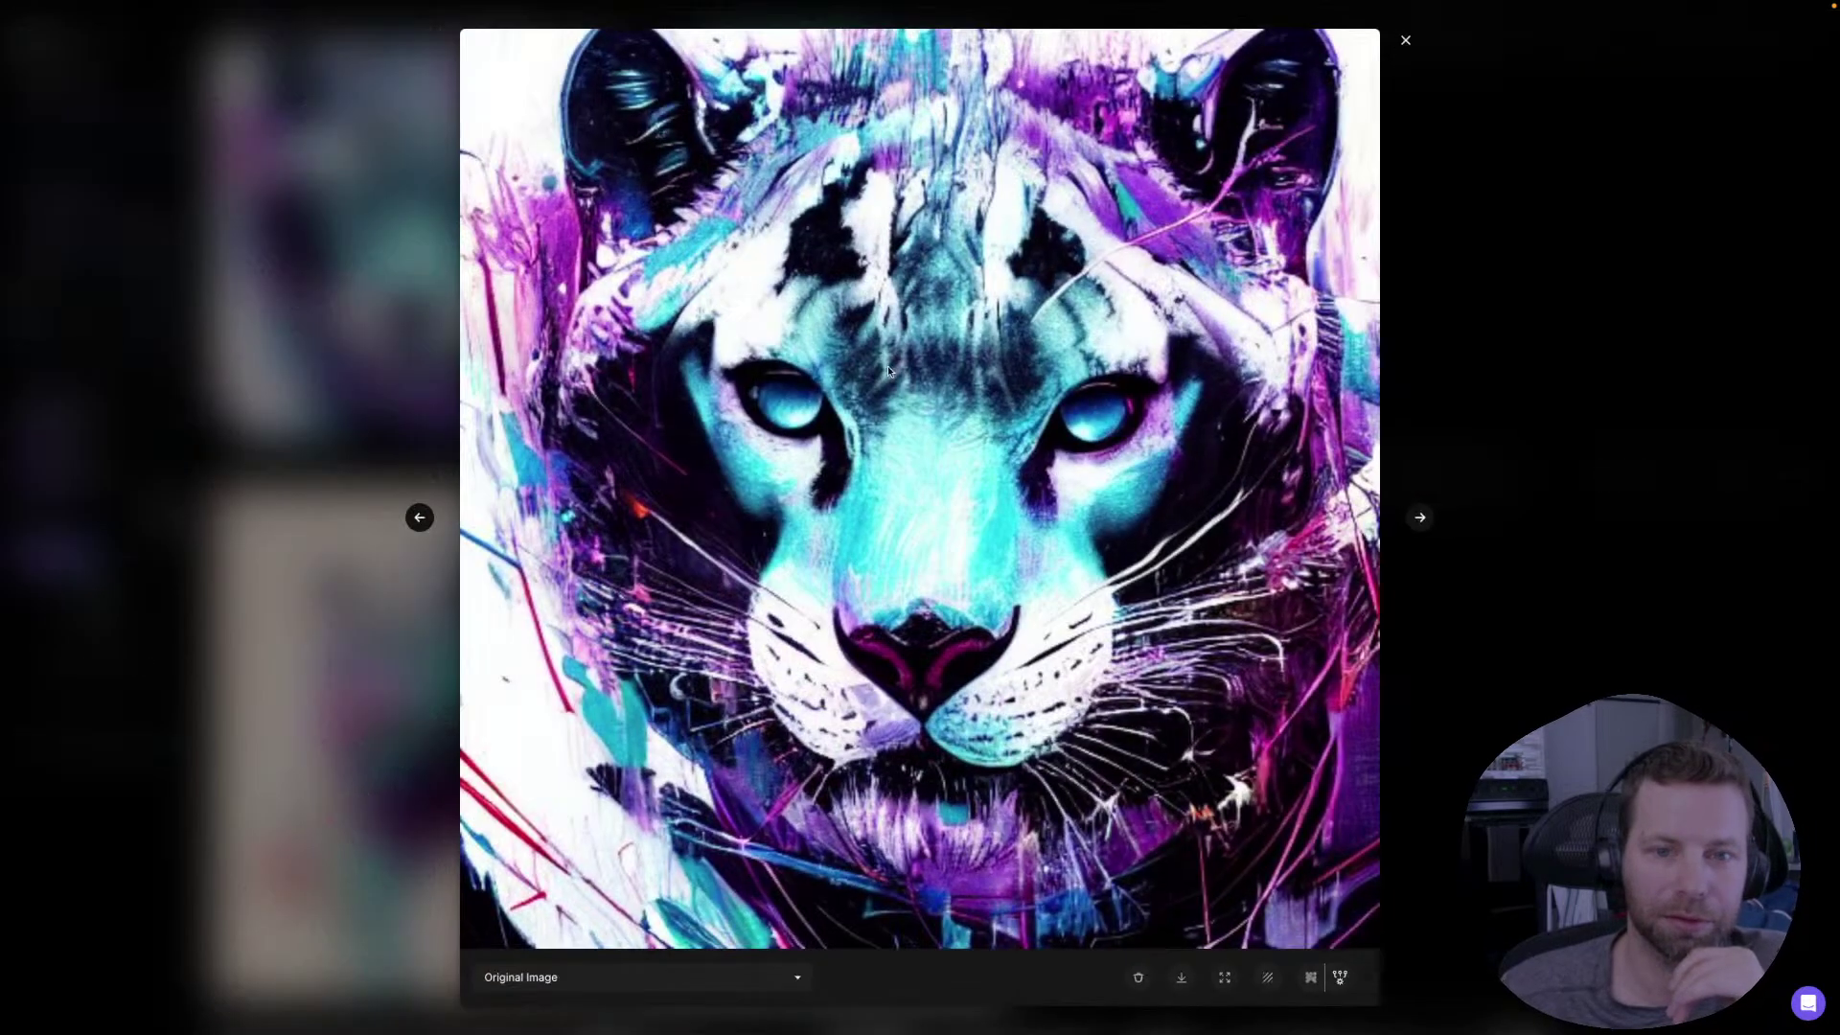
pyautogui.click(1422, 518)
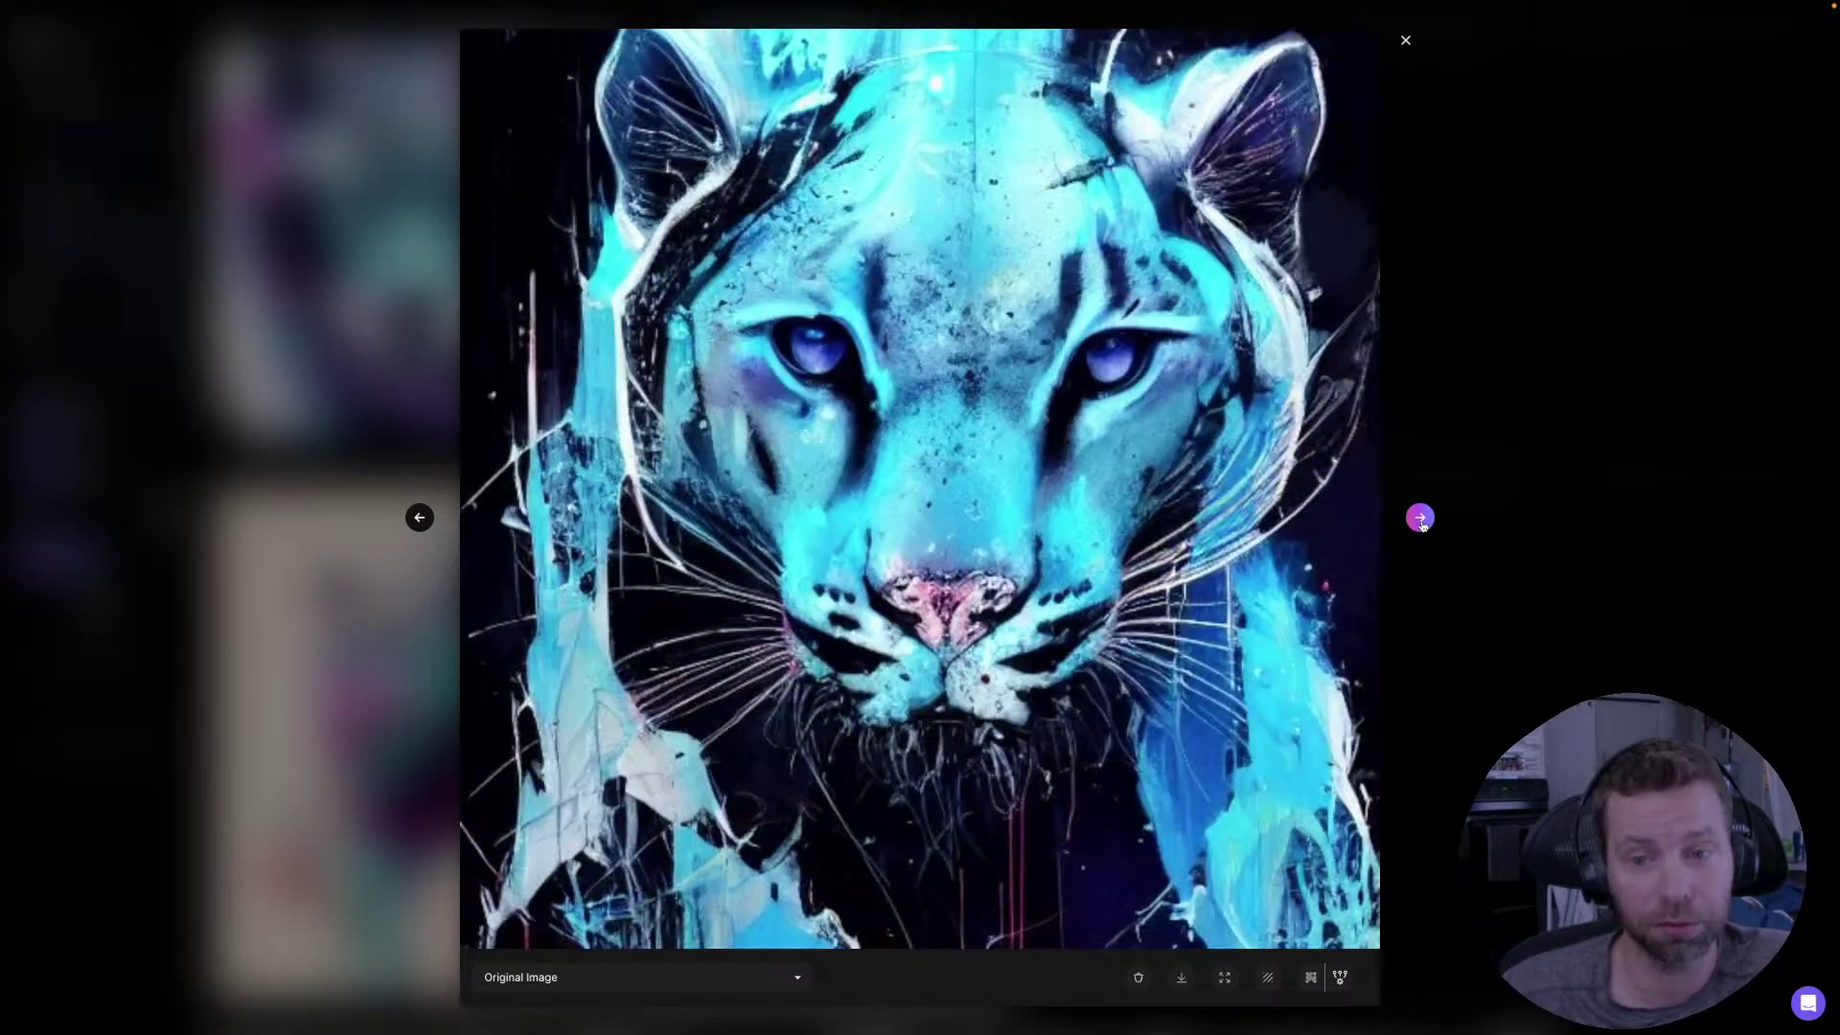
pyautogui.click(1421, 518)
pyautogui.click(1421, 519)
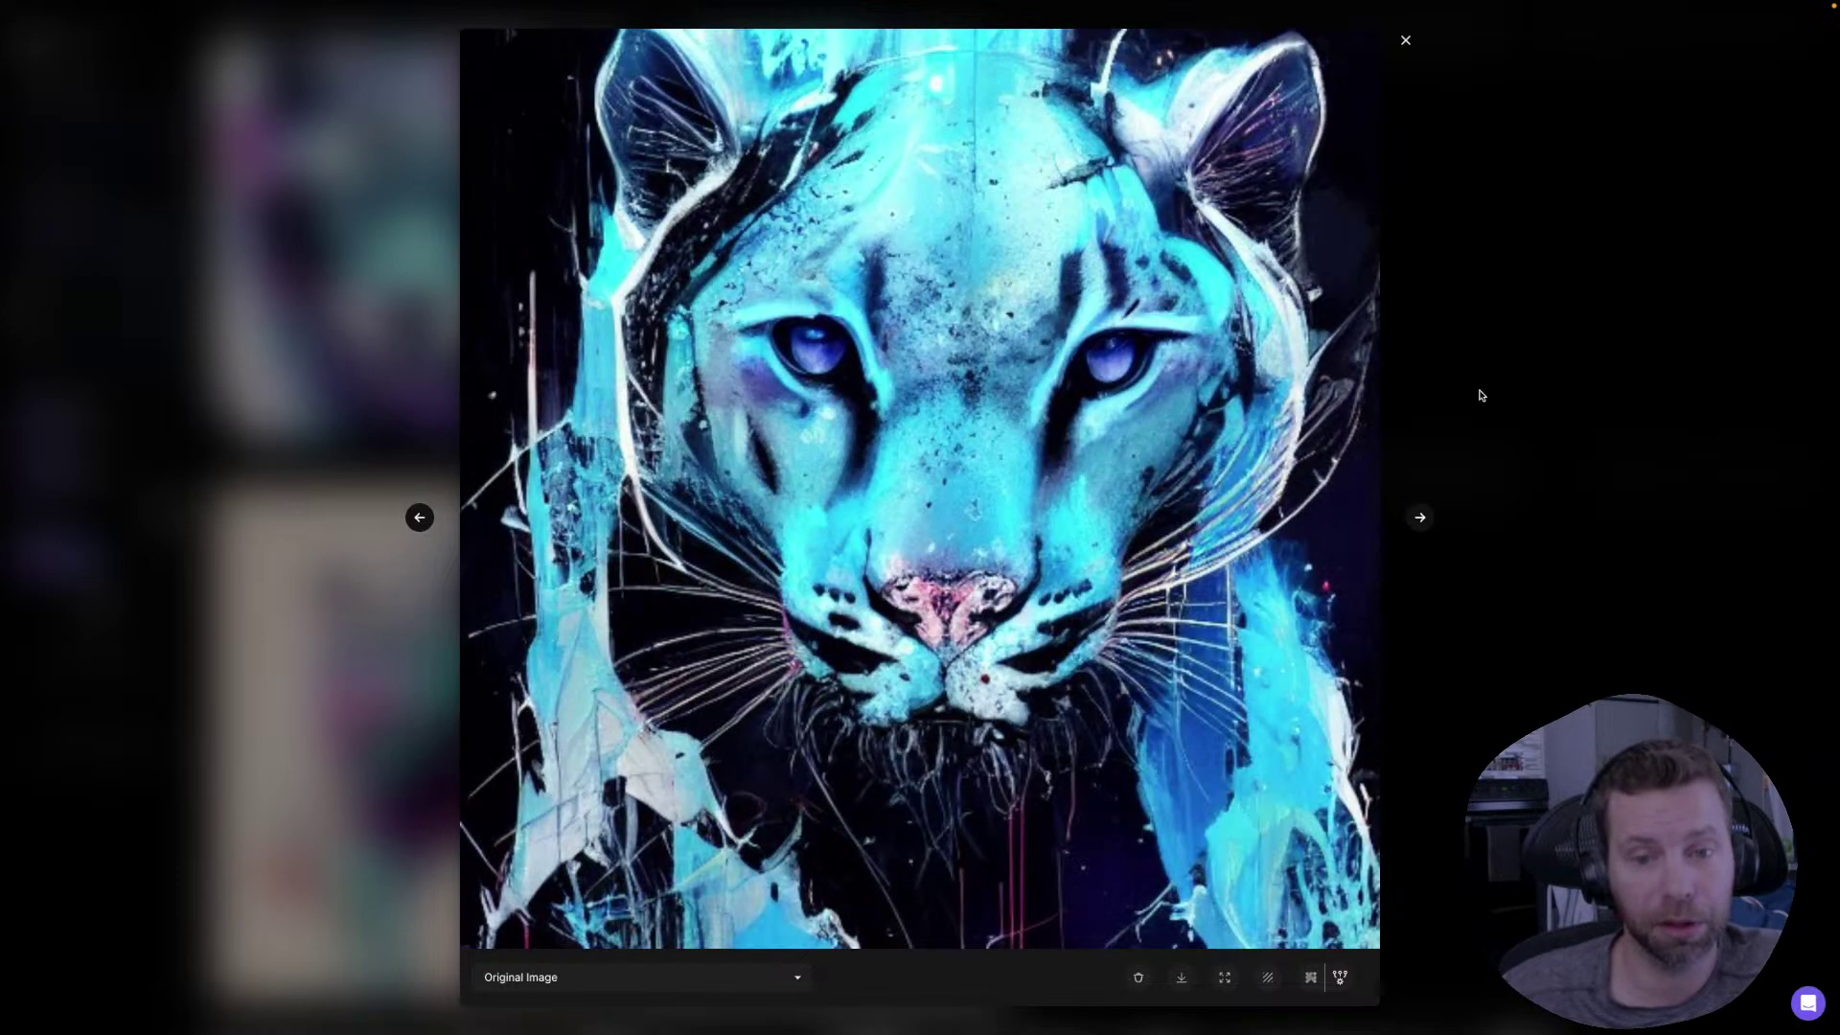
pyautogui.press('Escape')
# - Compare enlarged views of the two RPG 4.0 snow panther images, switching between them, and close the viewer
pyautogui.click(986, 675)
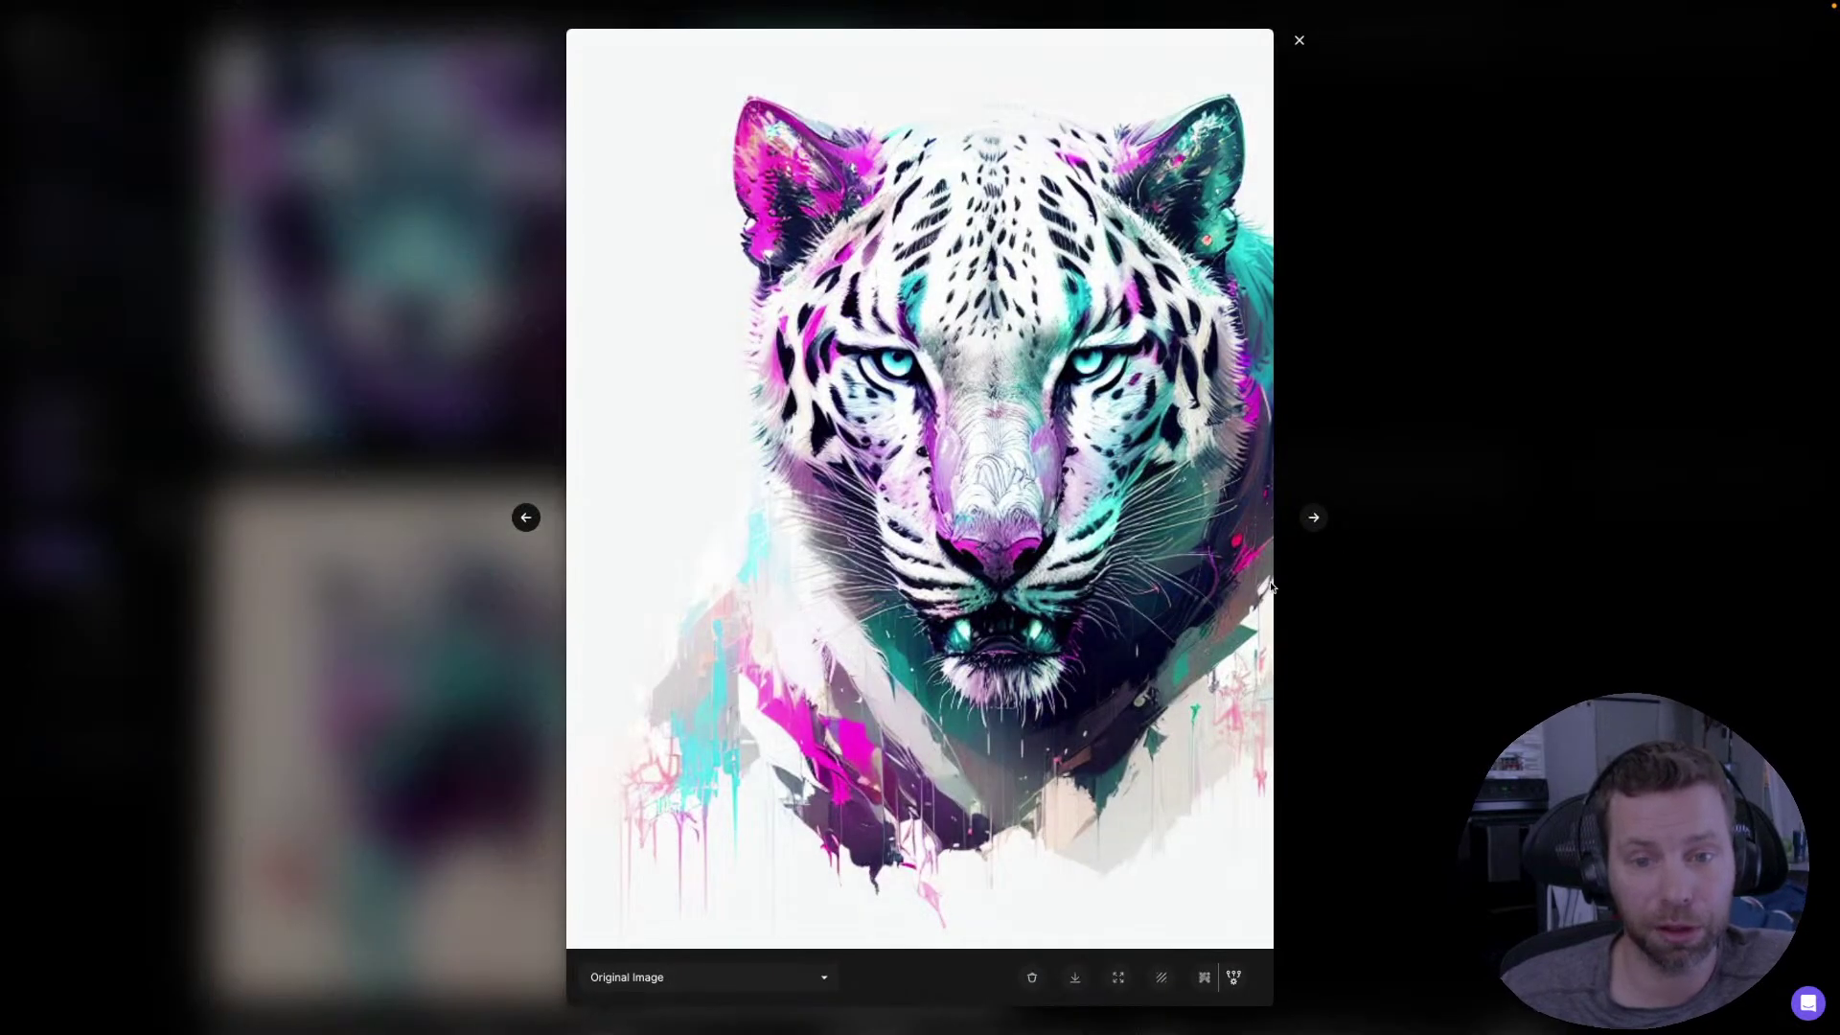
pyautogui.click(1314, 519)
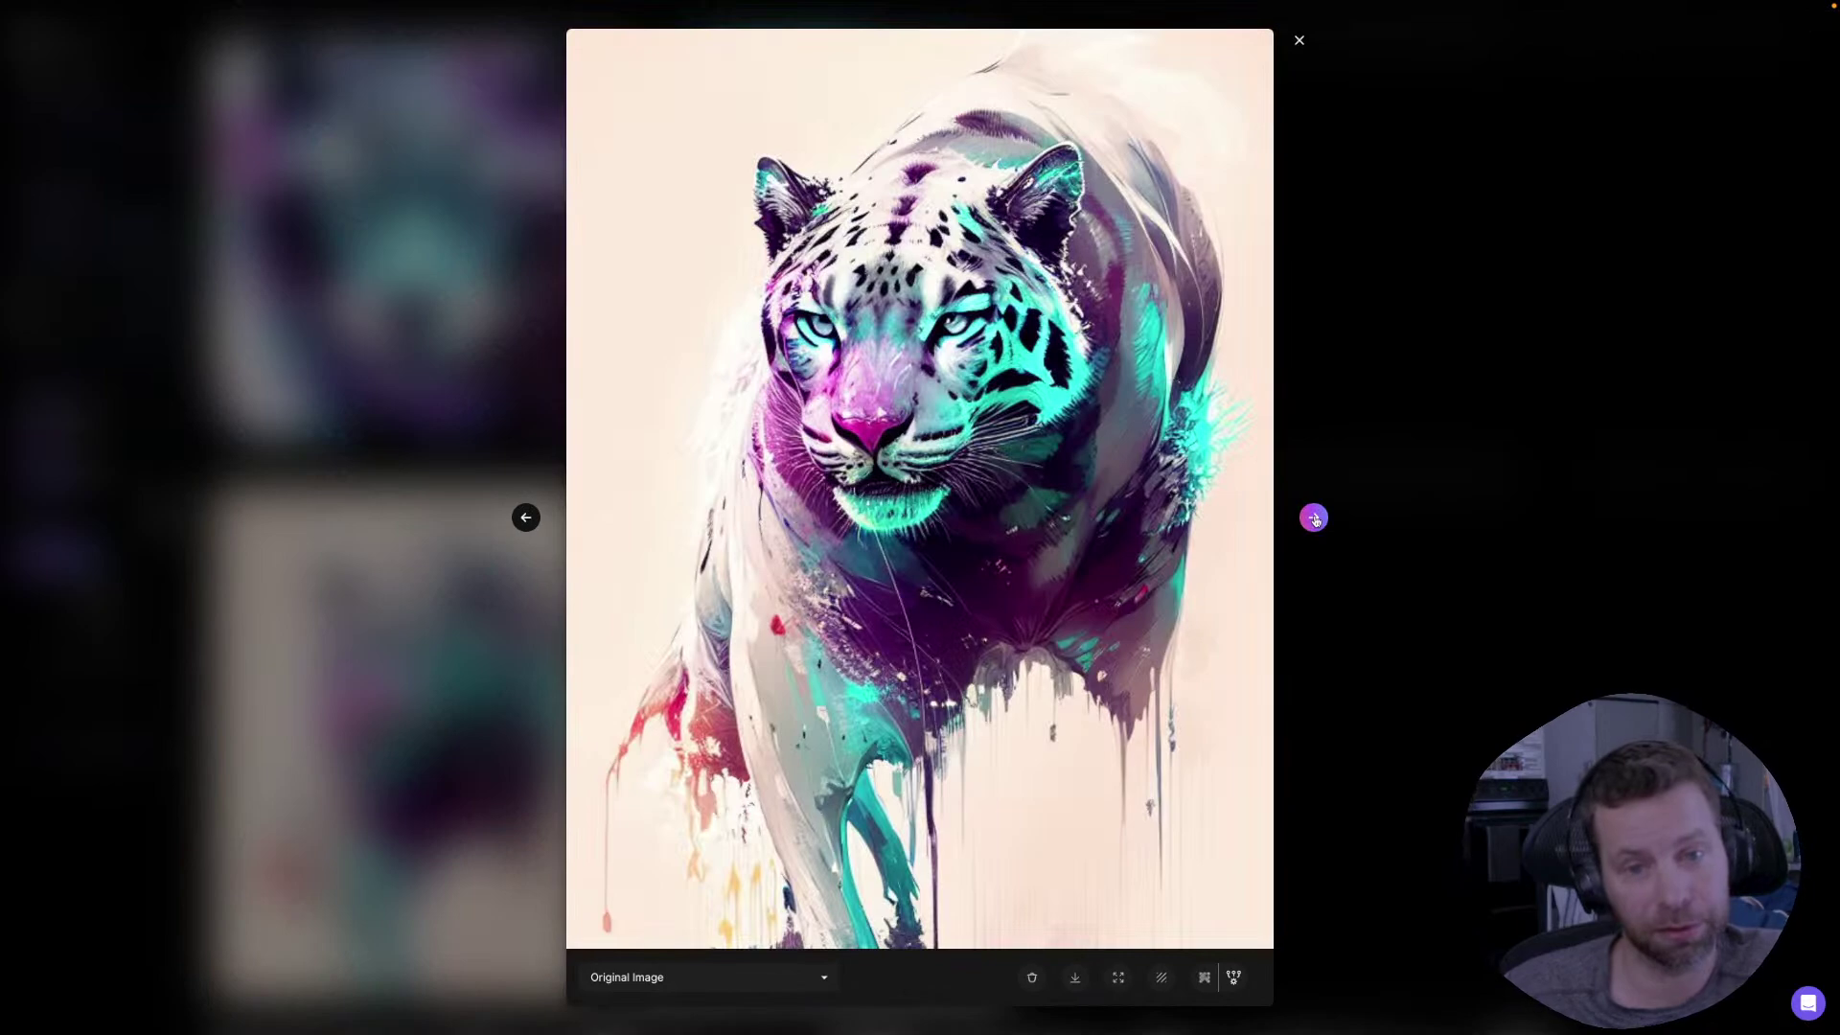
pyautogui.click(1314, 518)
pyautogui.click(1314, 518)
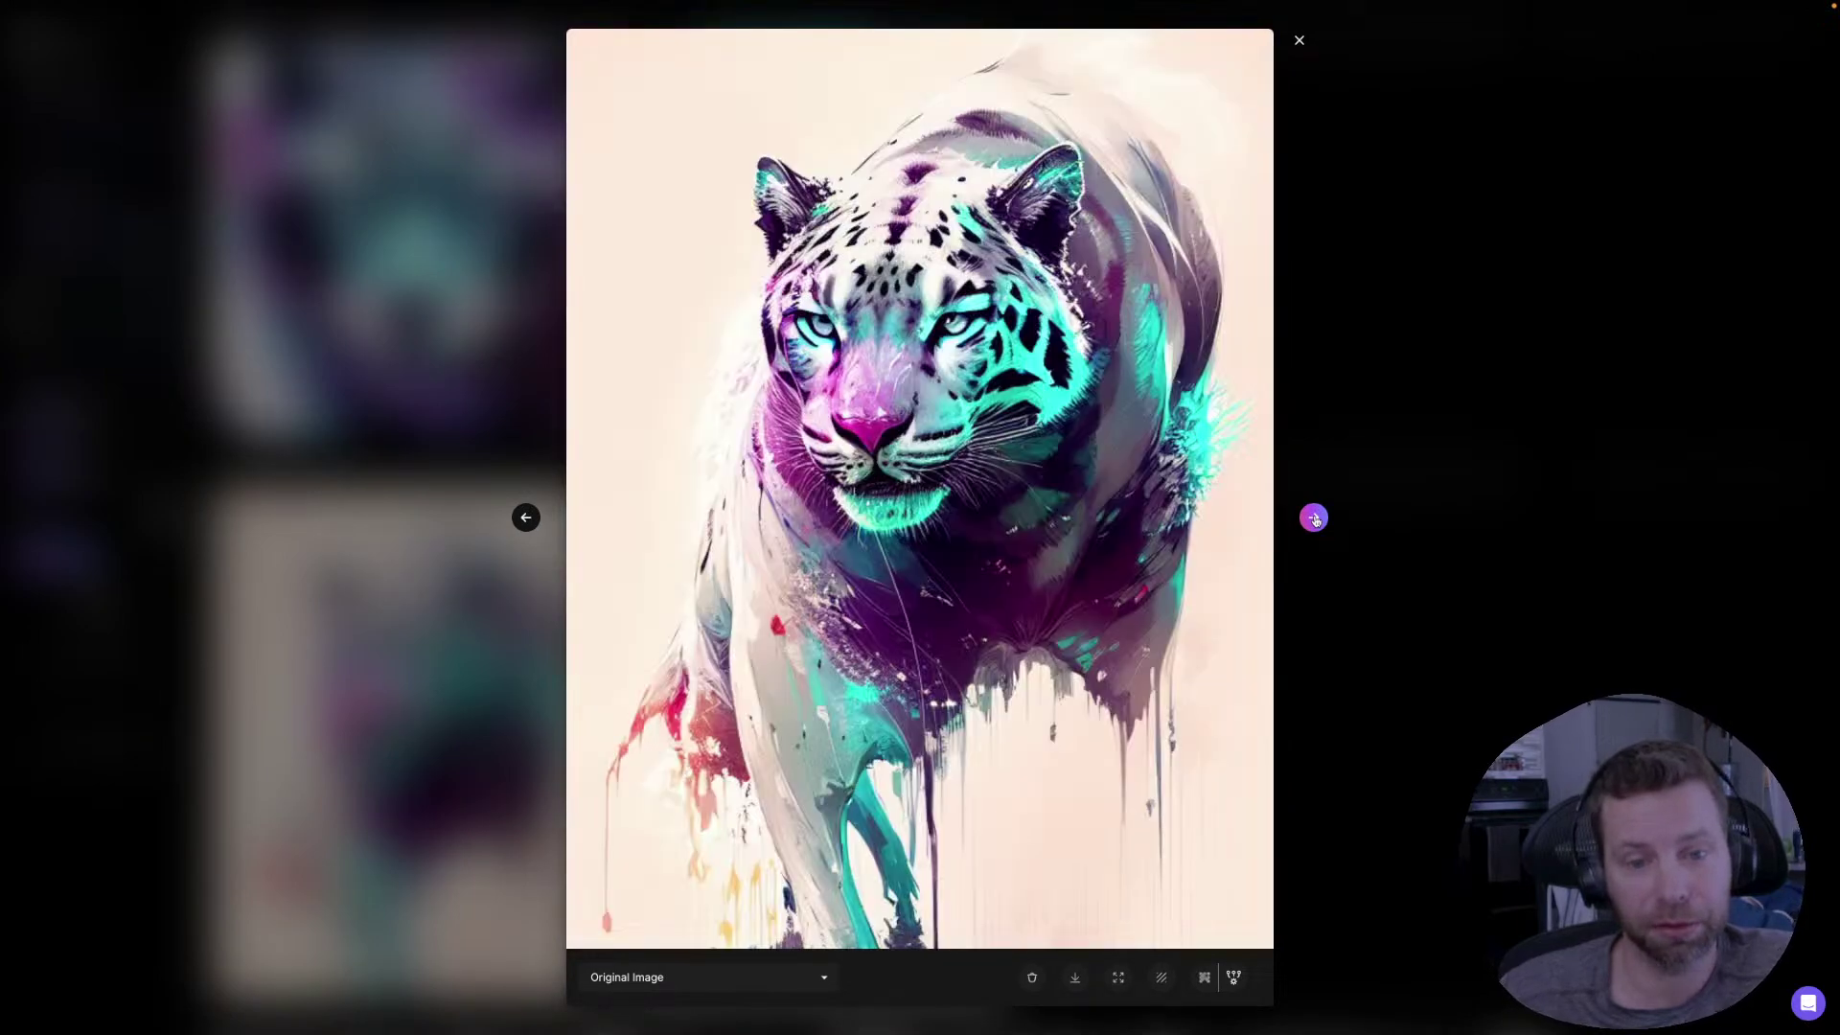
pyautogui.click(1314, 519)
pyautogui.click(1314, 518)
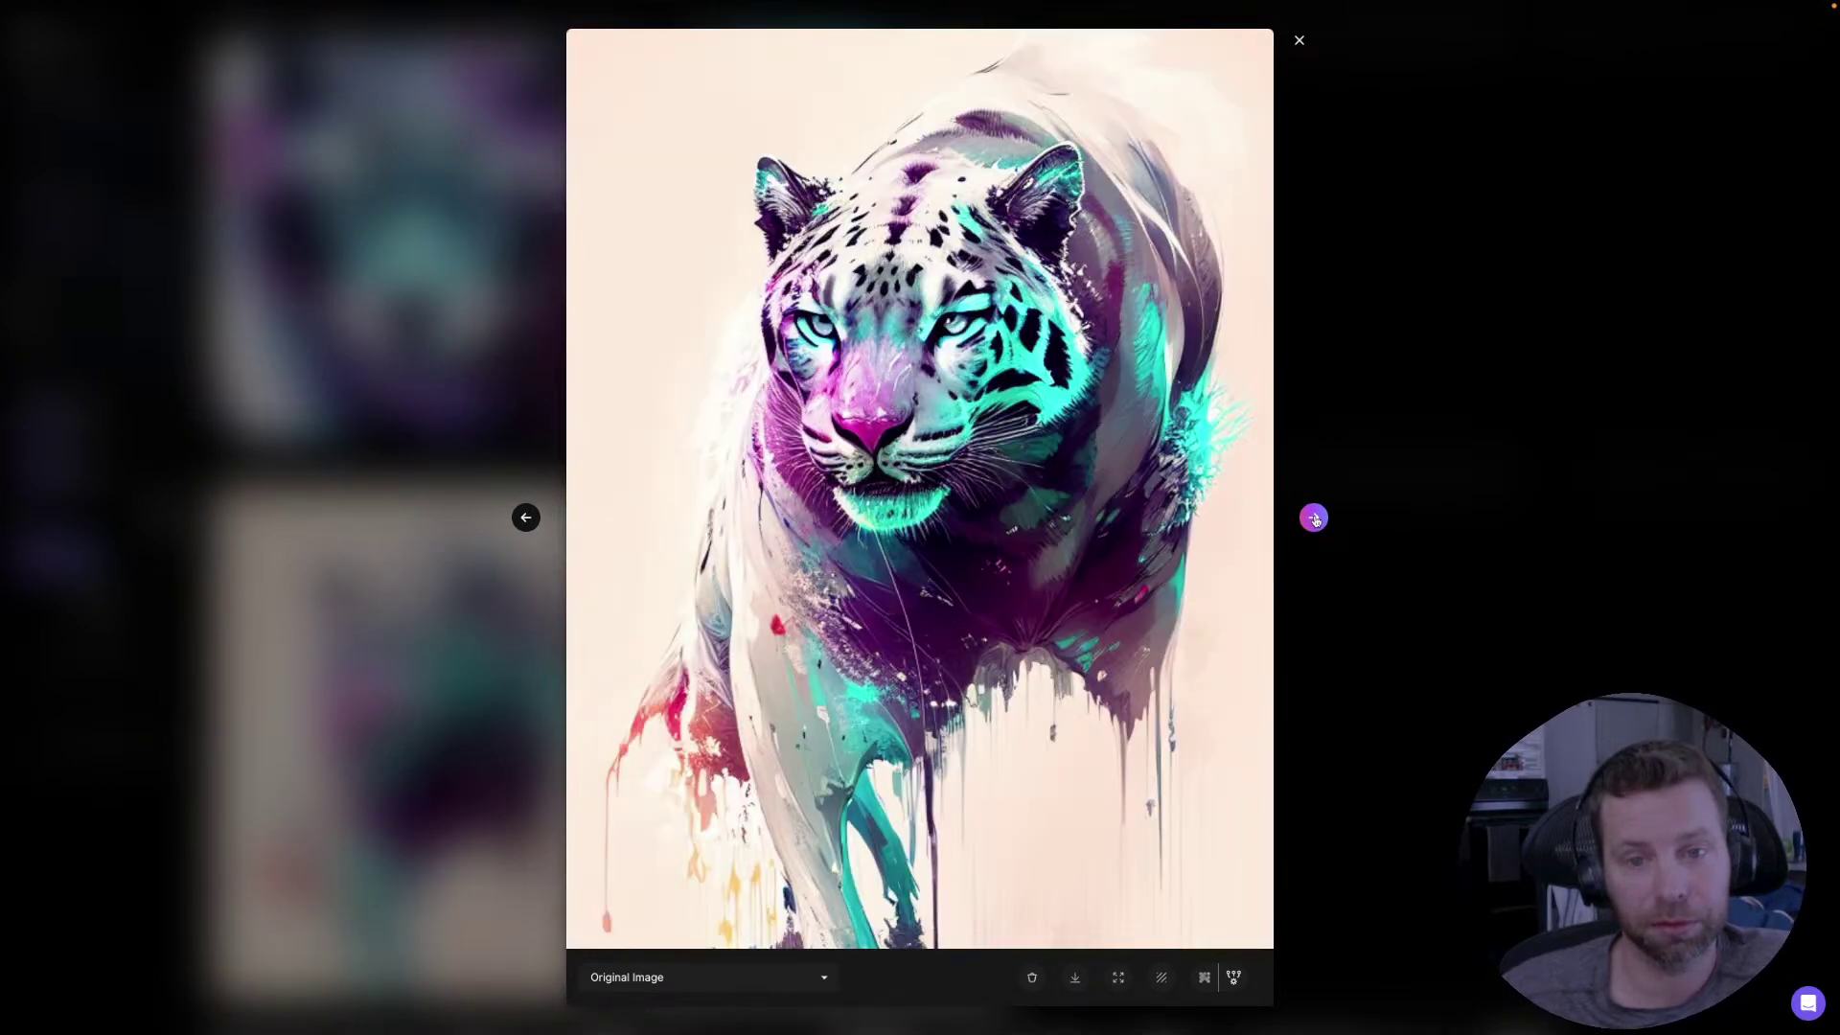
pyautogui.click(1314, 518)
pyautogui.click(1331, 447)
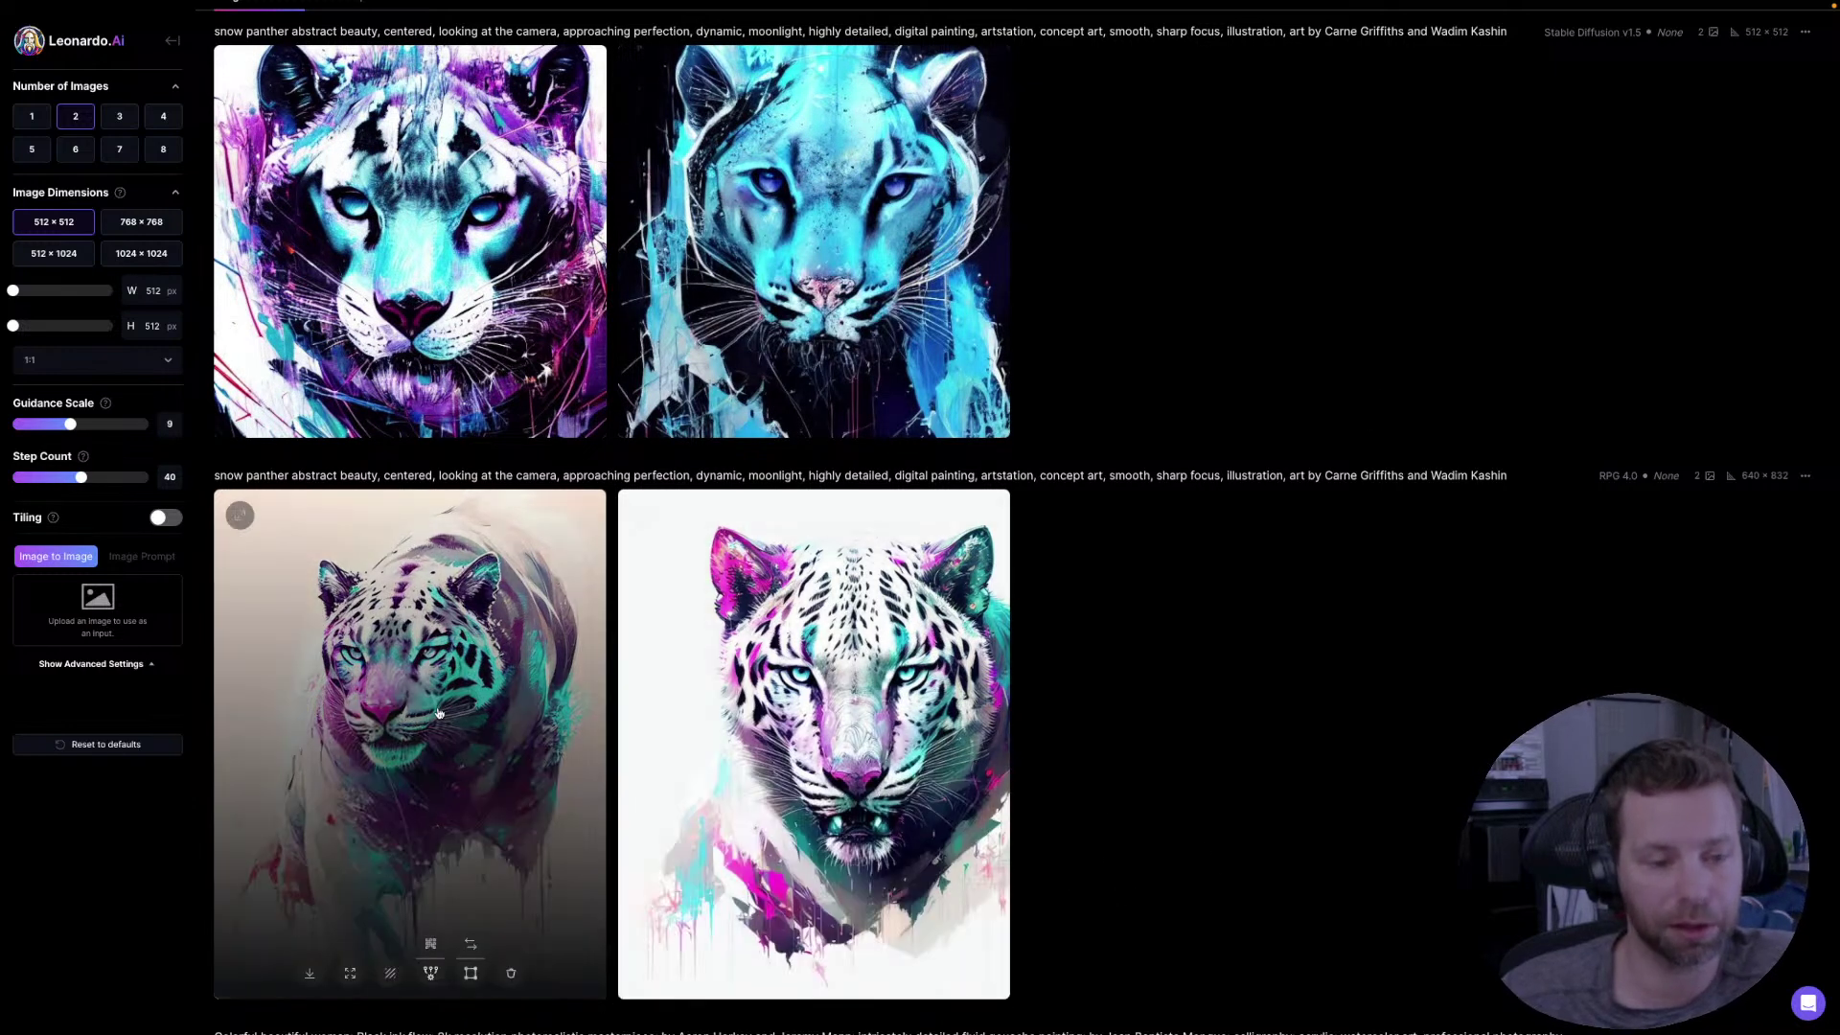
# - Enlarge the walking RPG 4.0 panther and the purple Stable Diffusion 1.5 panther in turn, closing each view
pyautogui.click(419, 733)
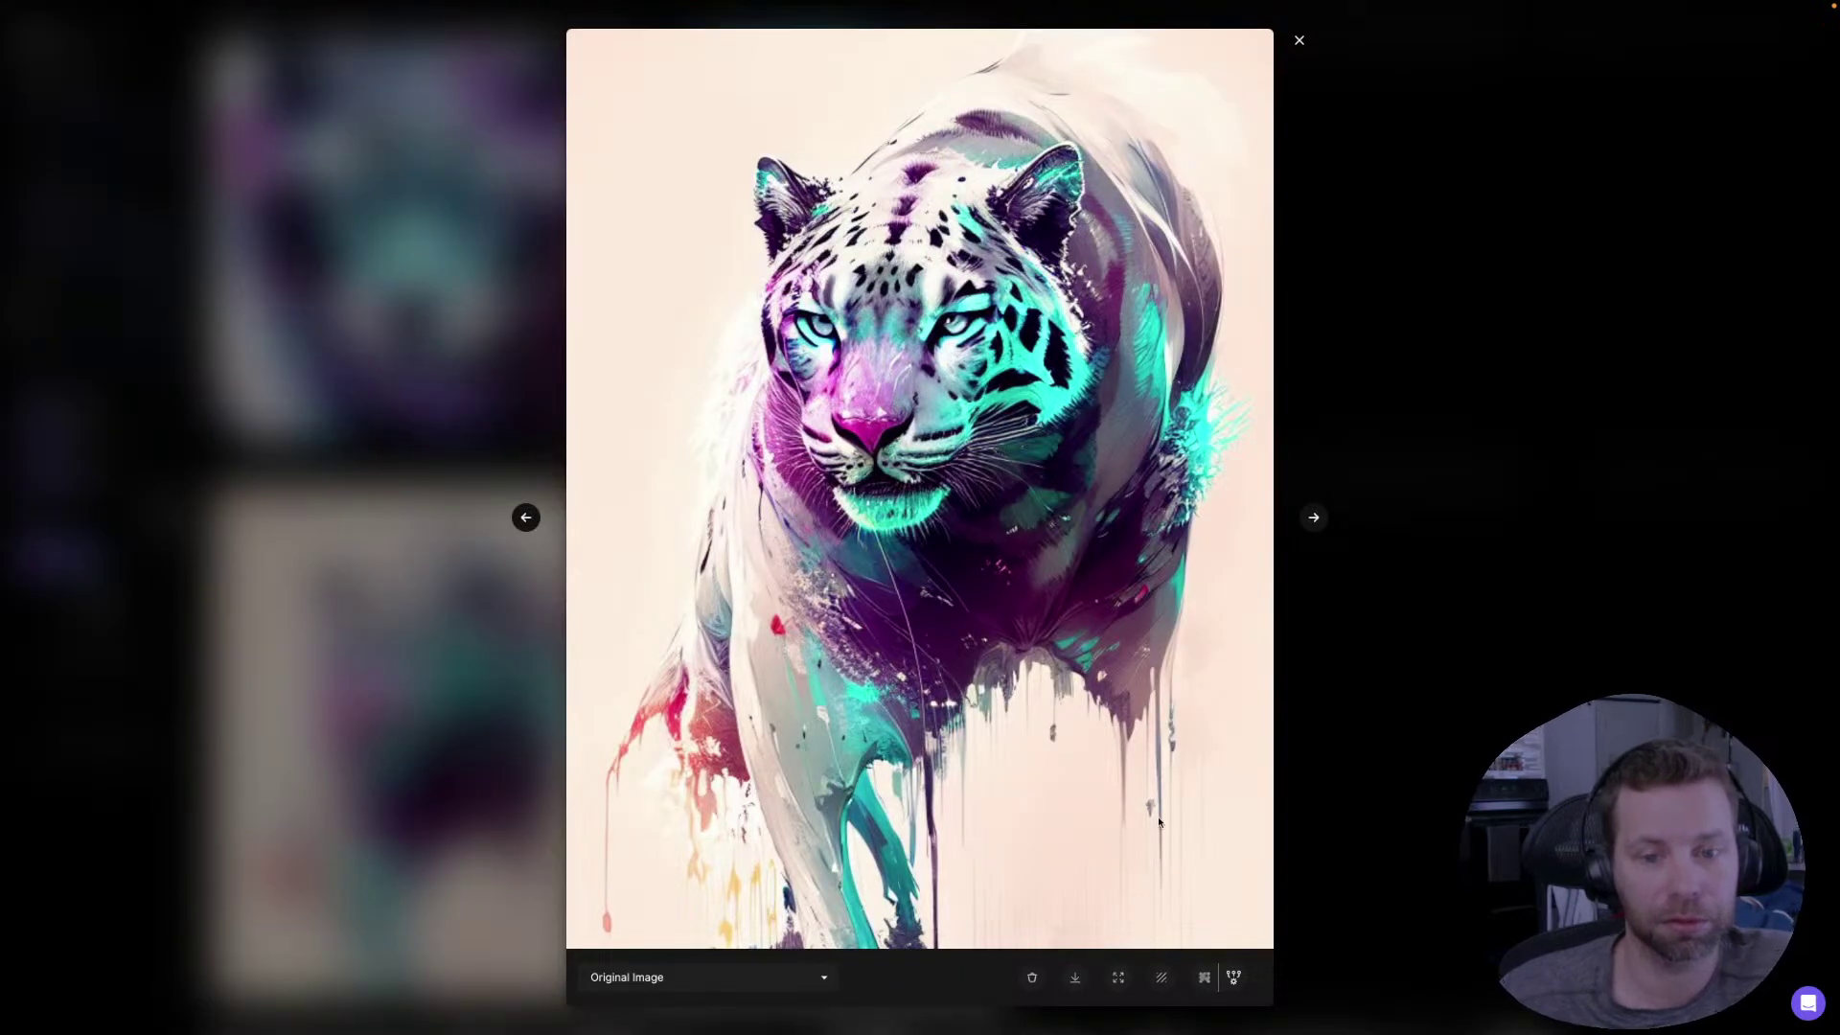
pyautogui.press('Escape')
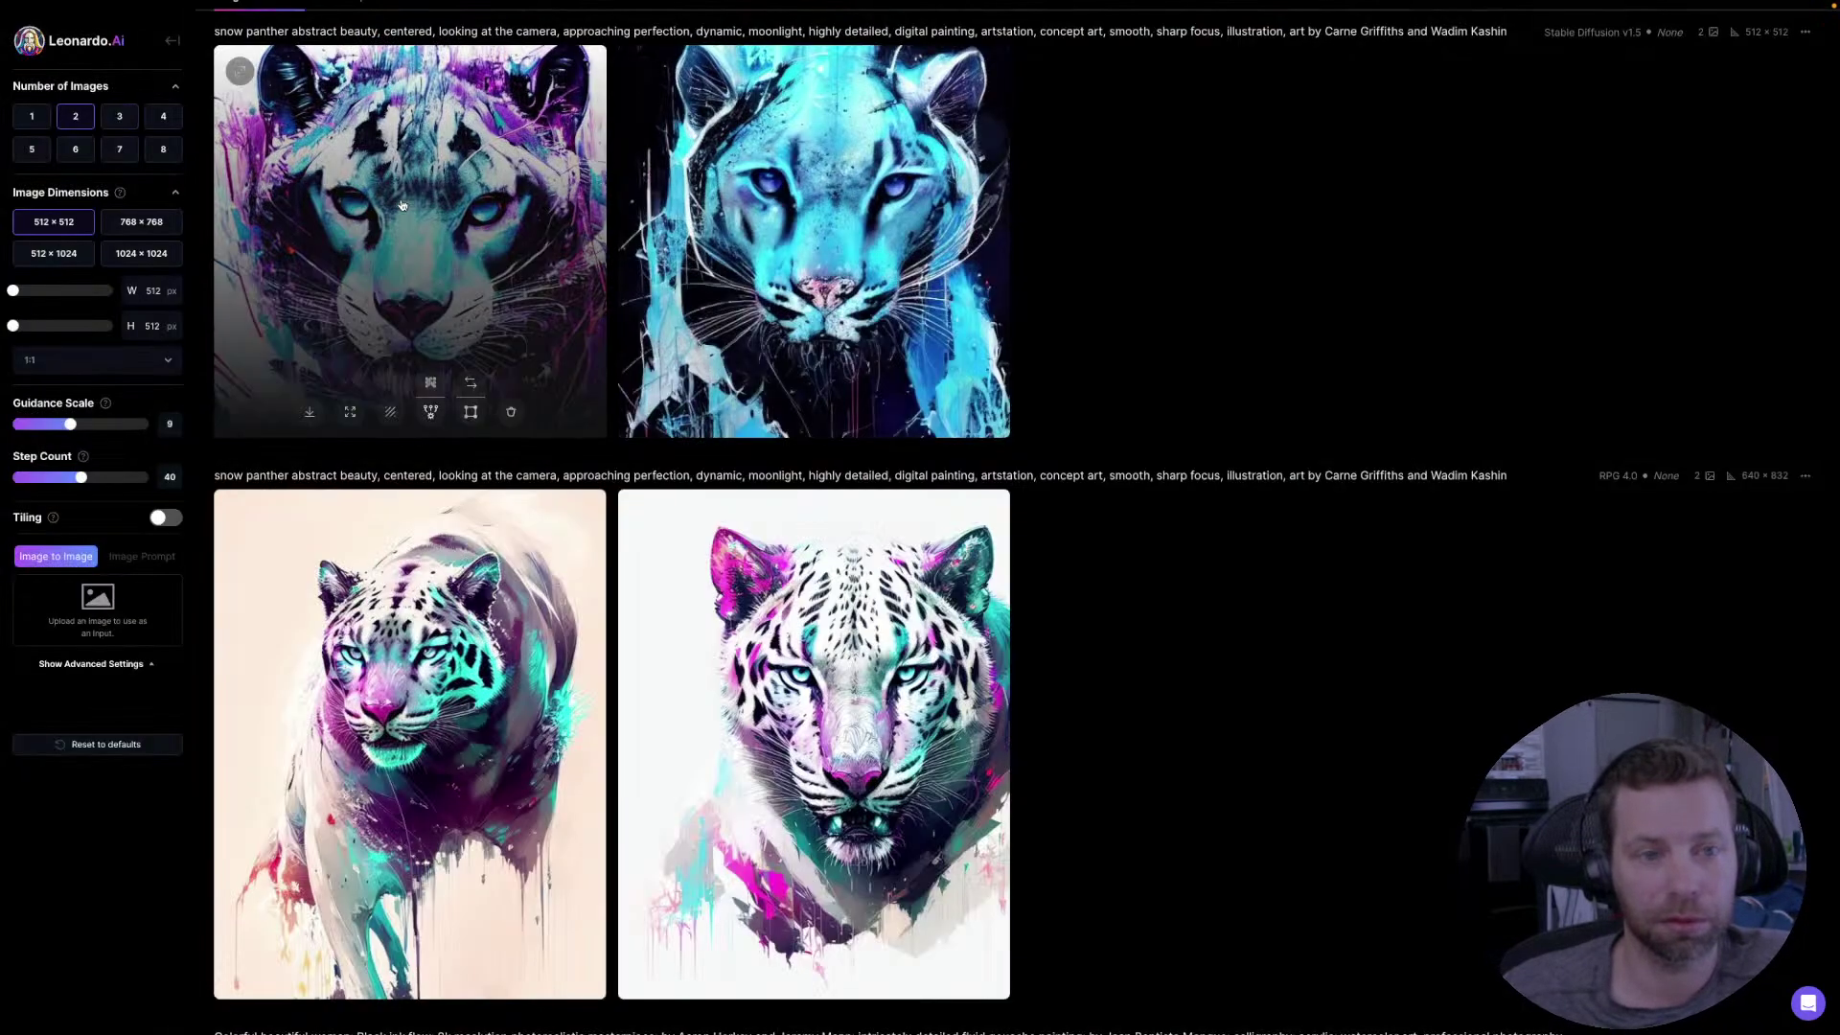
pyautogui.click(410, 239)
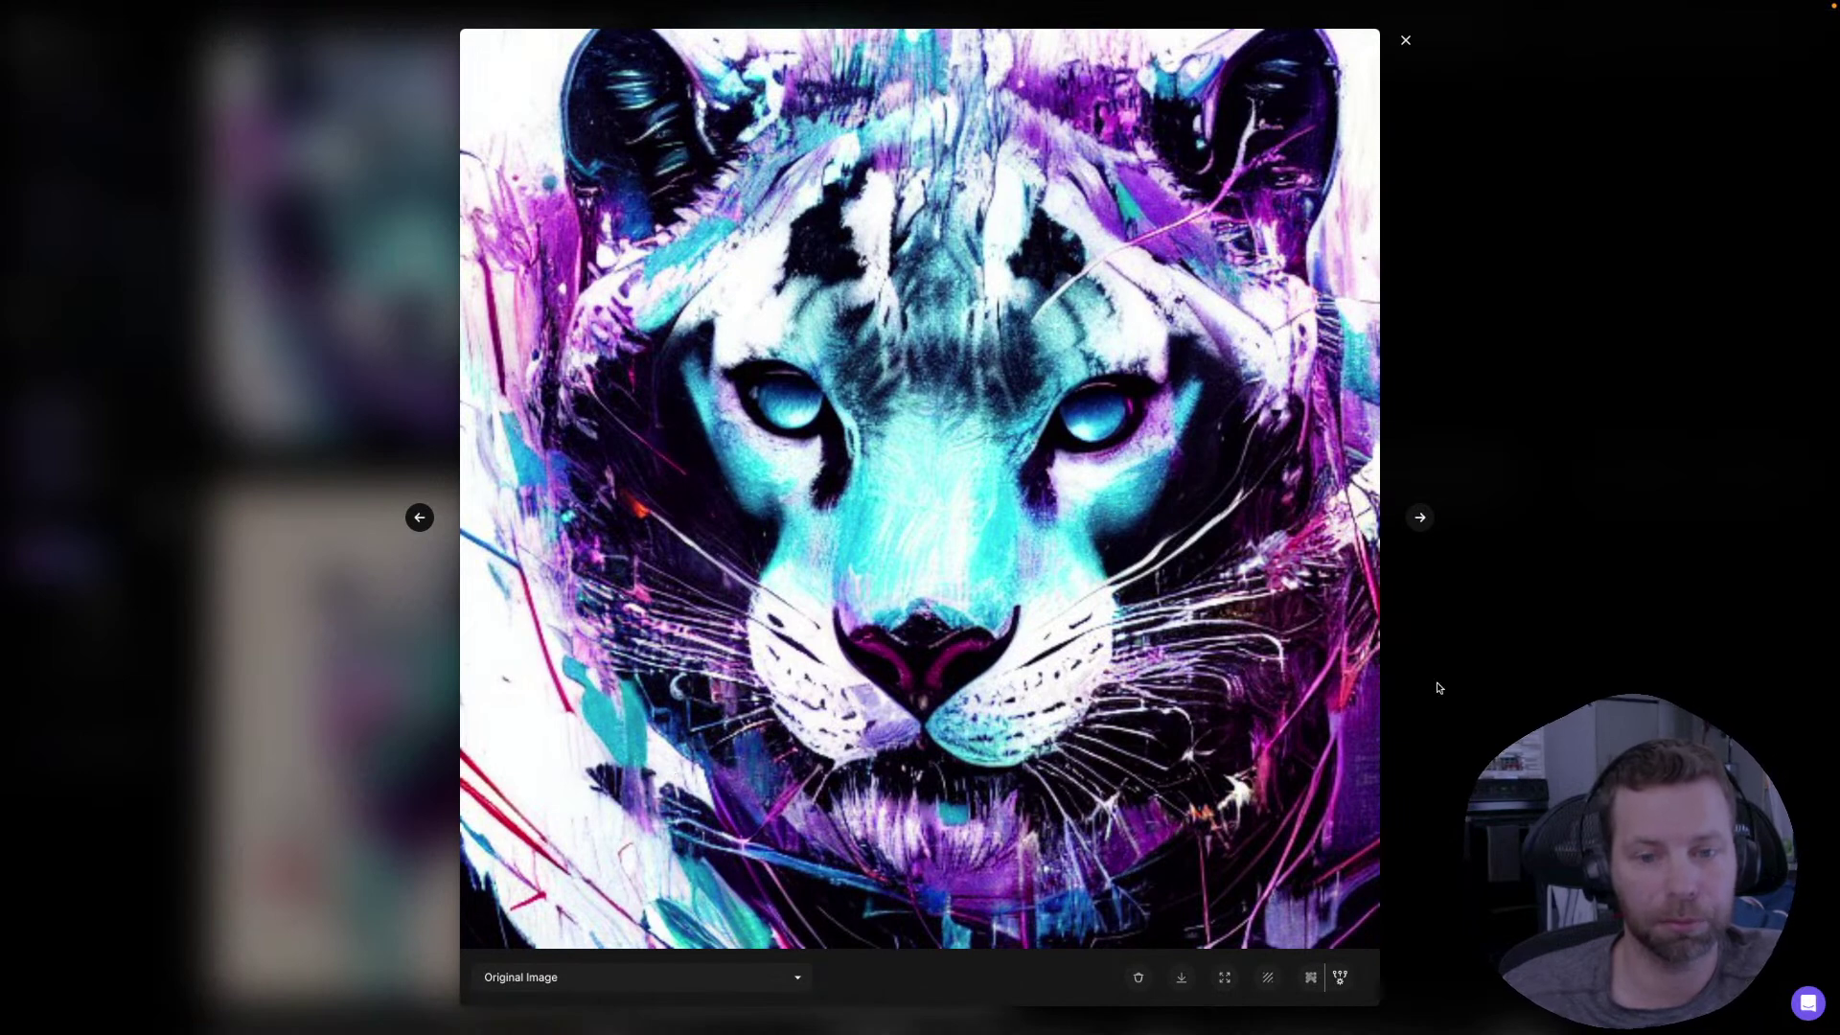
pyautogui.press('Escape')
# - Switch the model to Stable Diffusion 2.1 and generate two 768 × 768 images from the same snow panther prompt
pyautogui.scroll(3, 1394, 729)
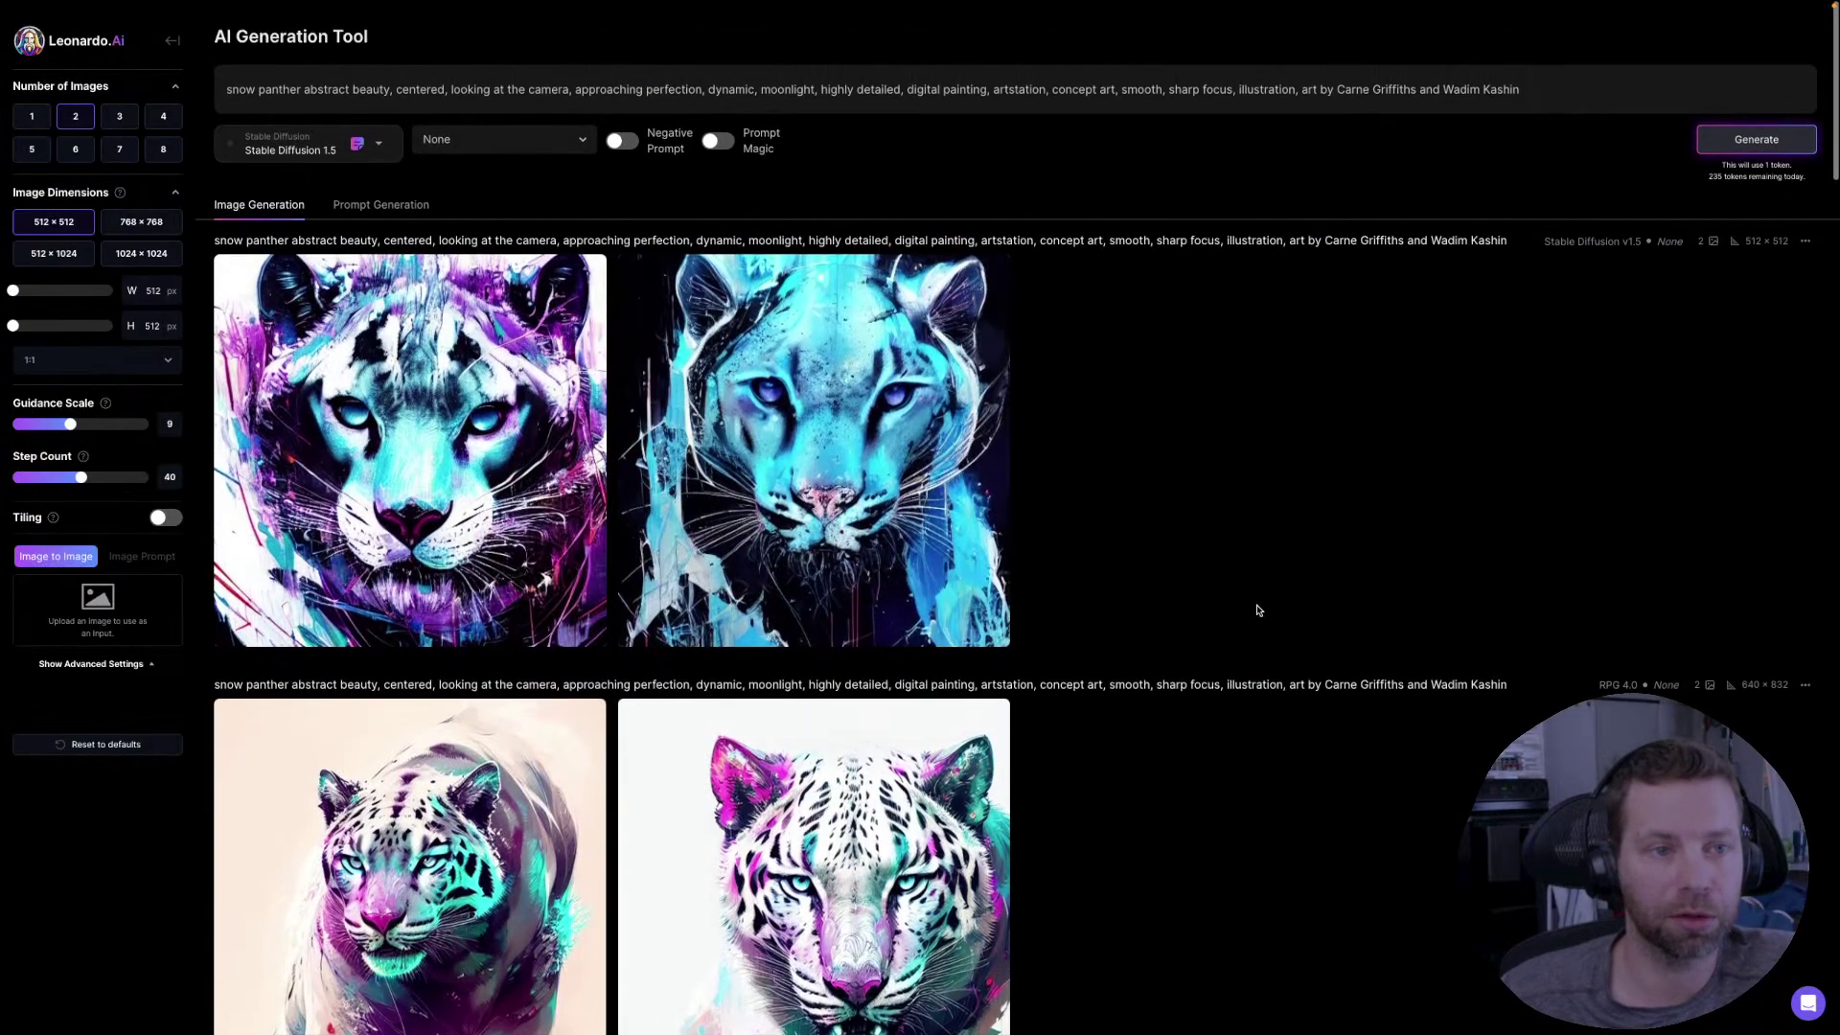
pyautogui.click(355, 141)
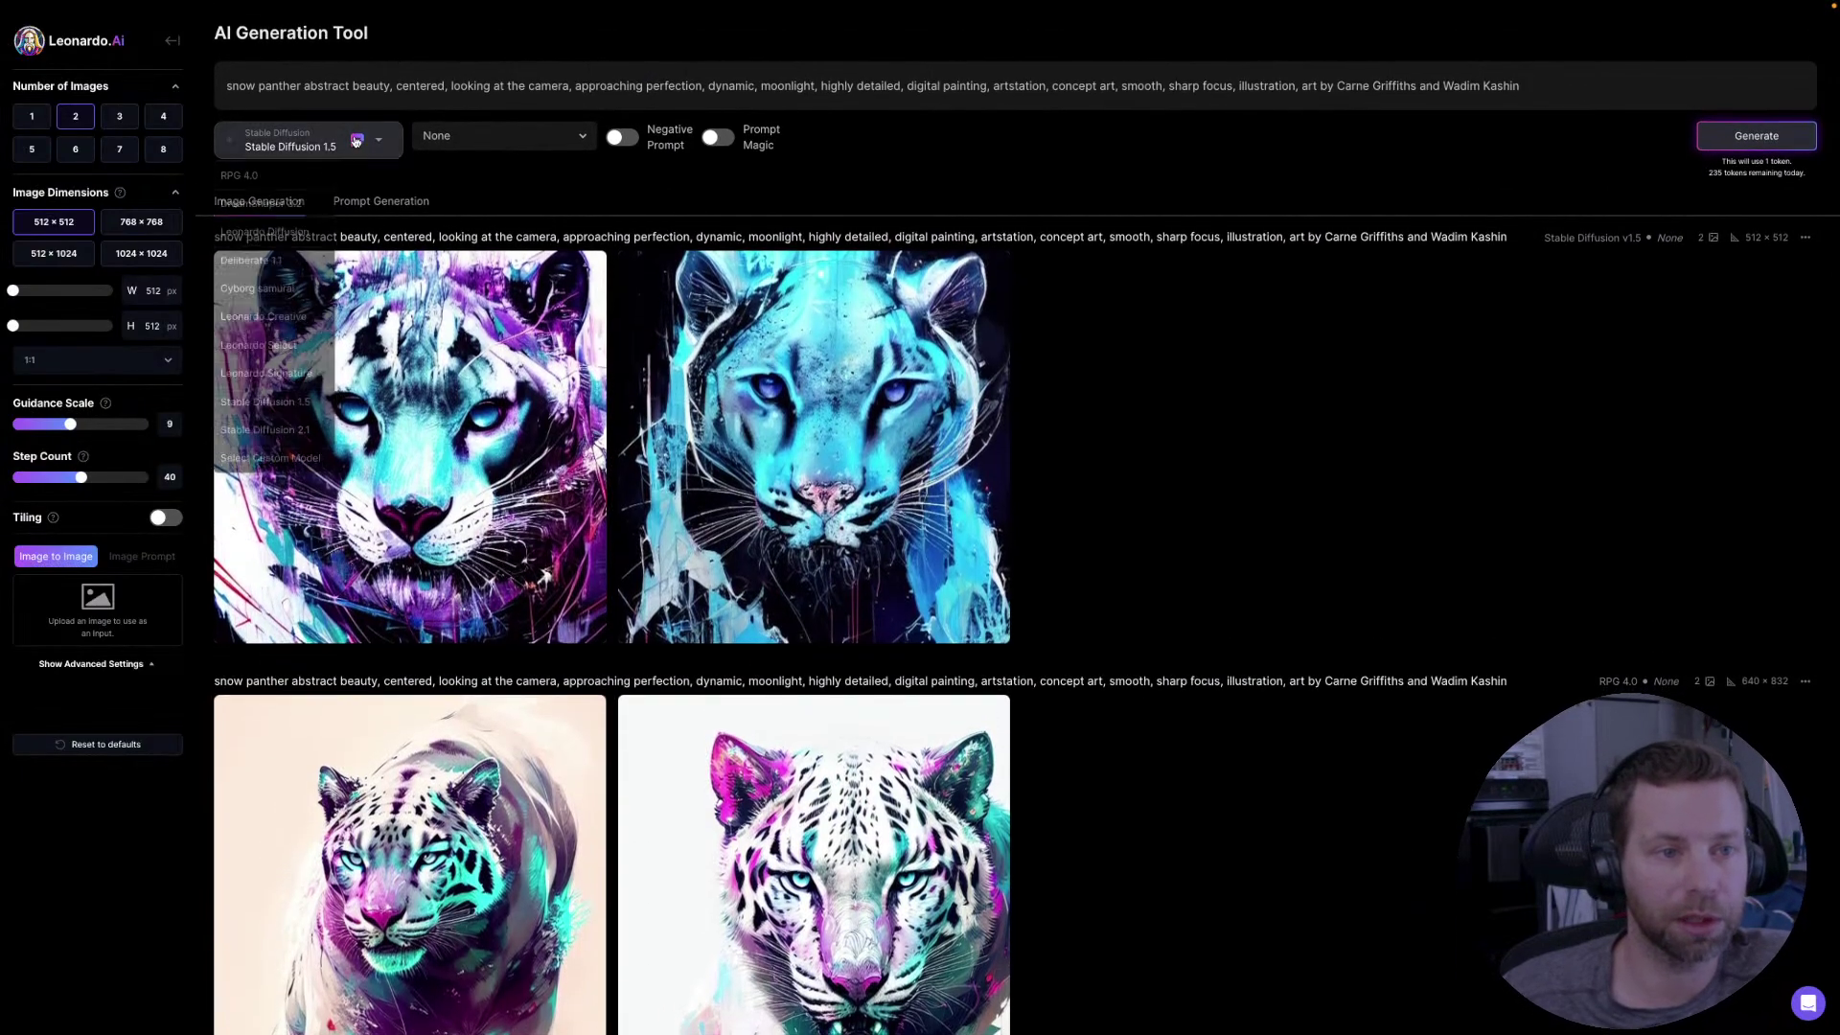
pyautogui.click(287, 441)
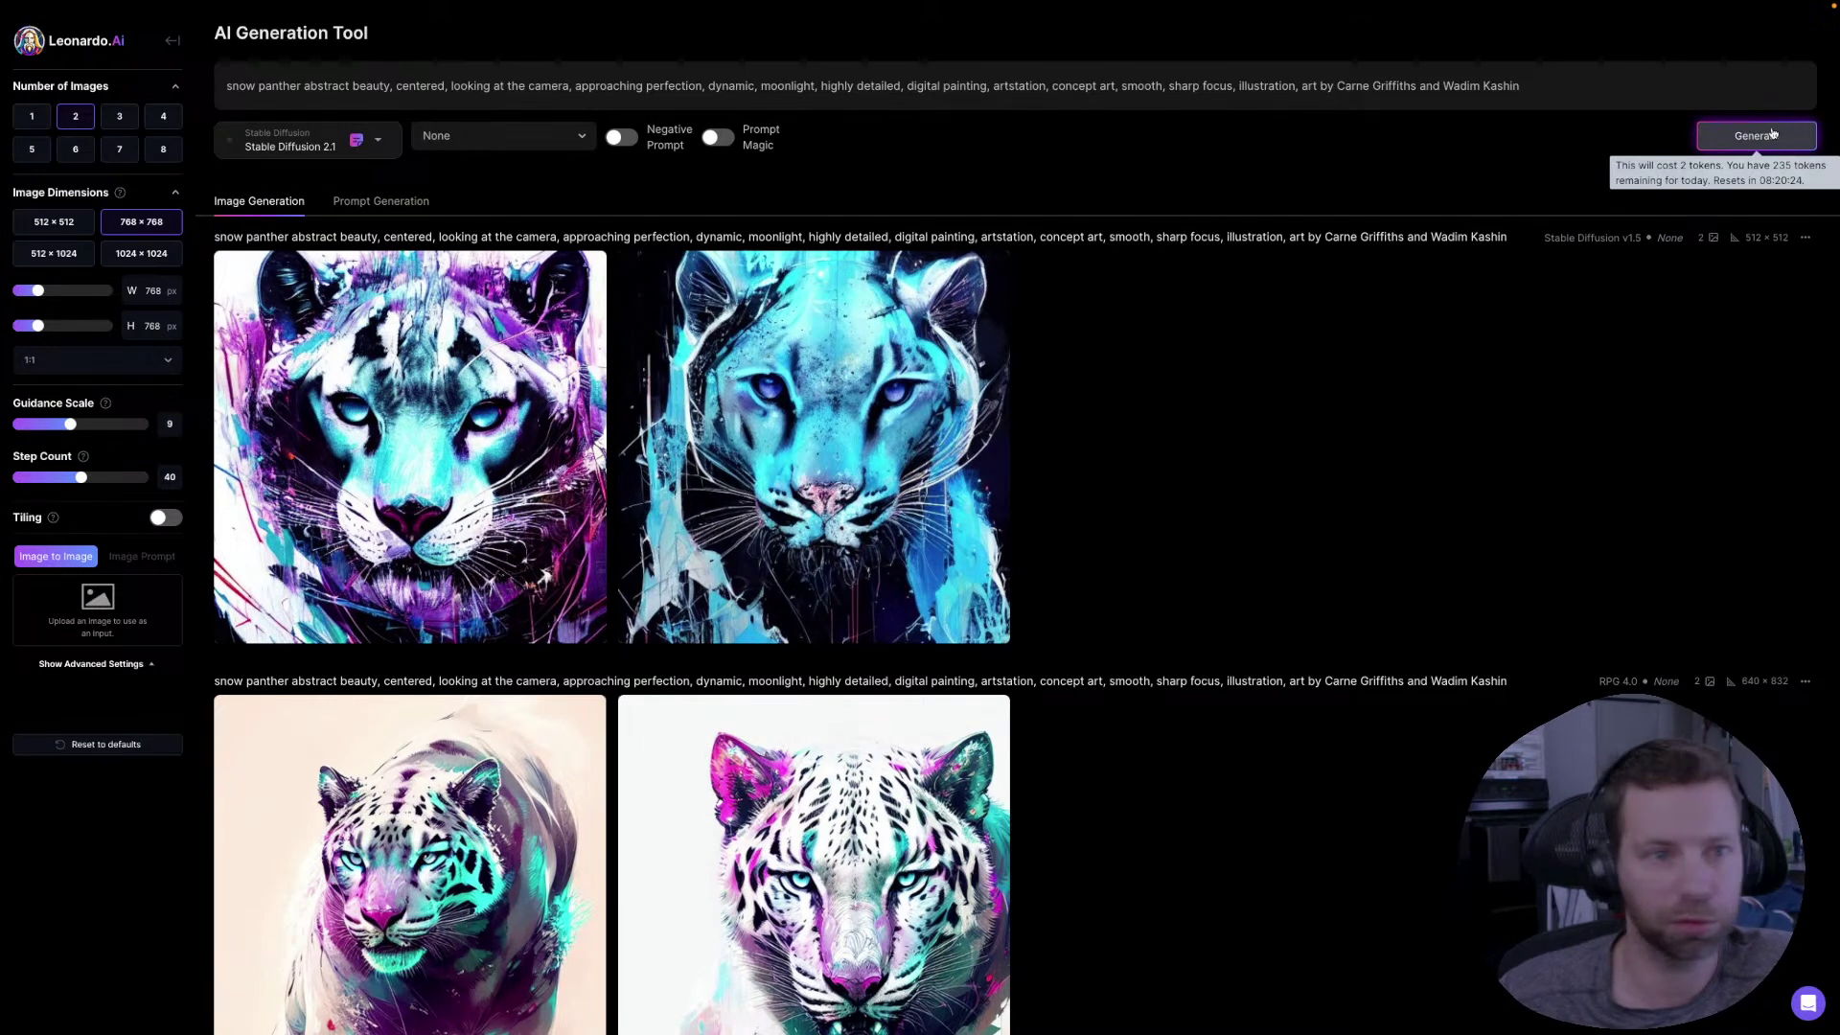
pyautogui.click(1770, 137)
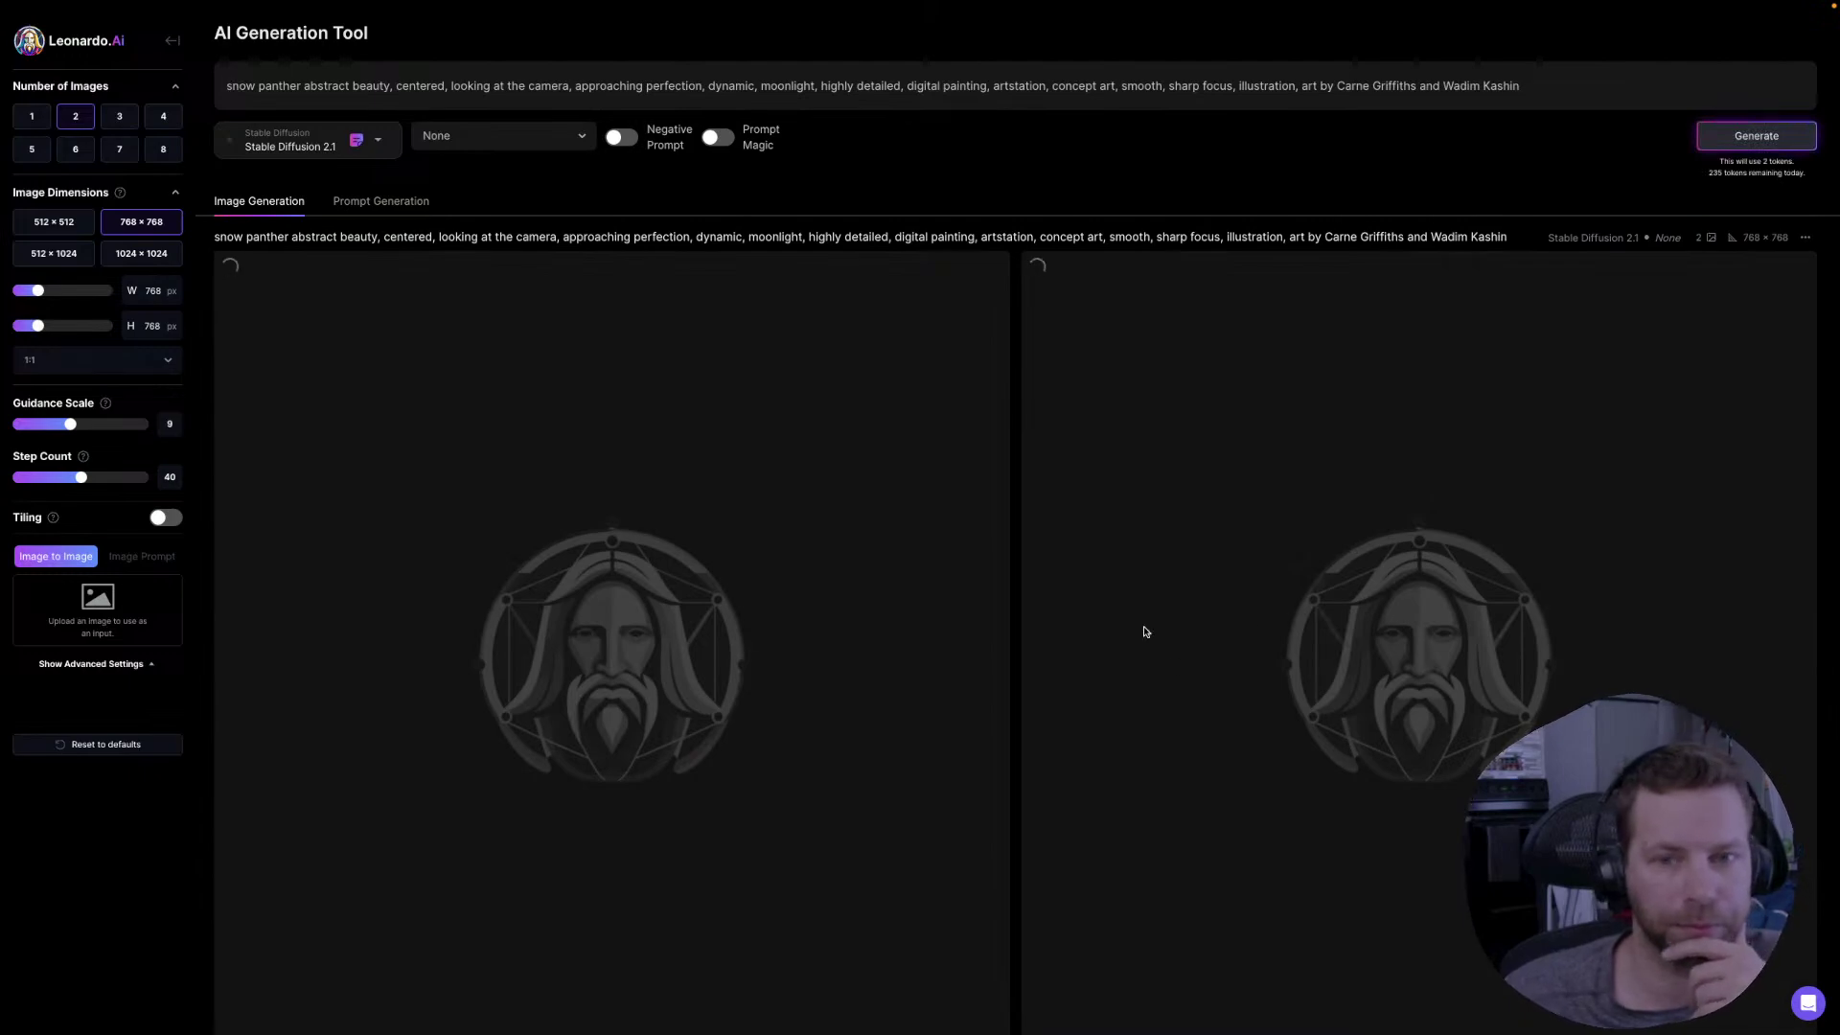
# - Review the earlier snow panther and ink-style woman generations in the history, and return to the newest results
pyautogui.scroll(-4, 1145, 632)
pyautogui.scroll(-6, 1145, 631)
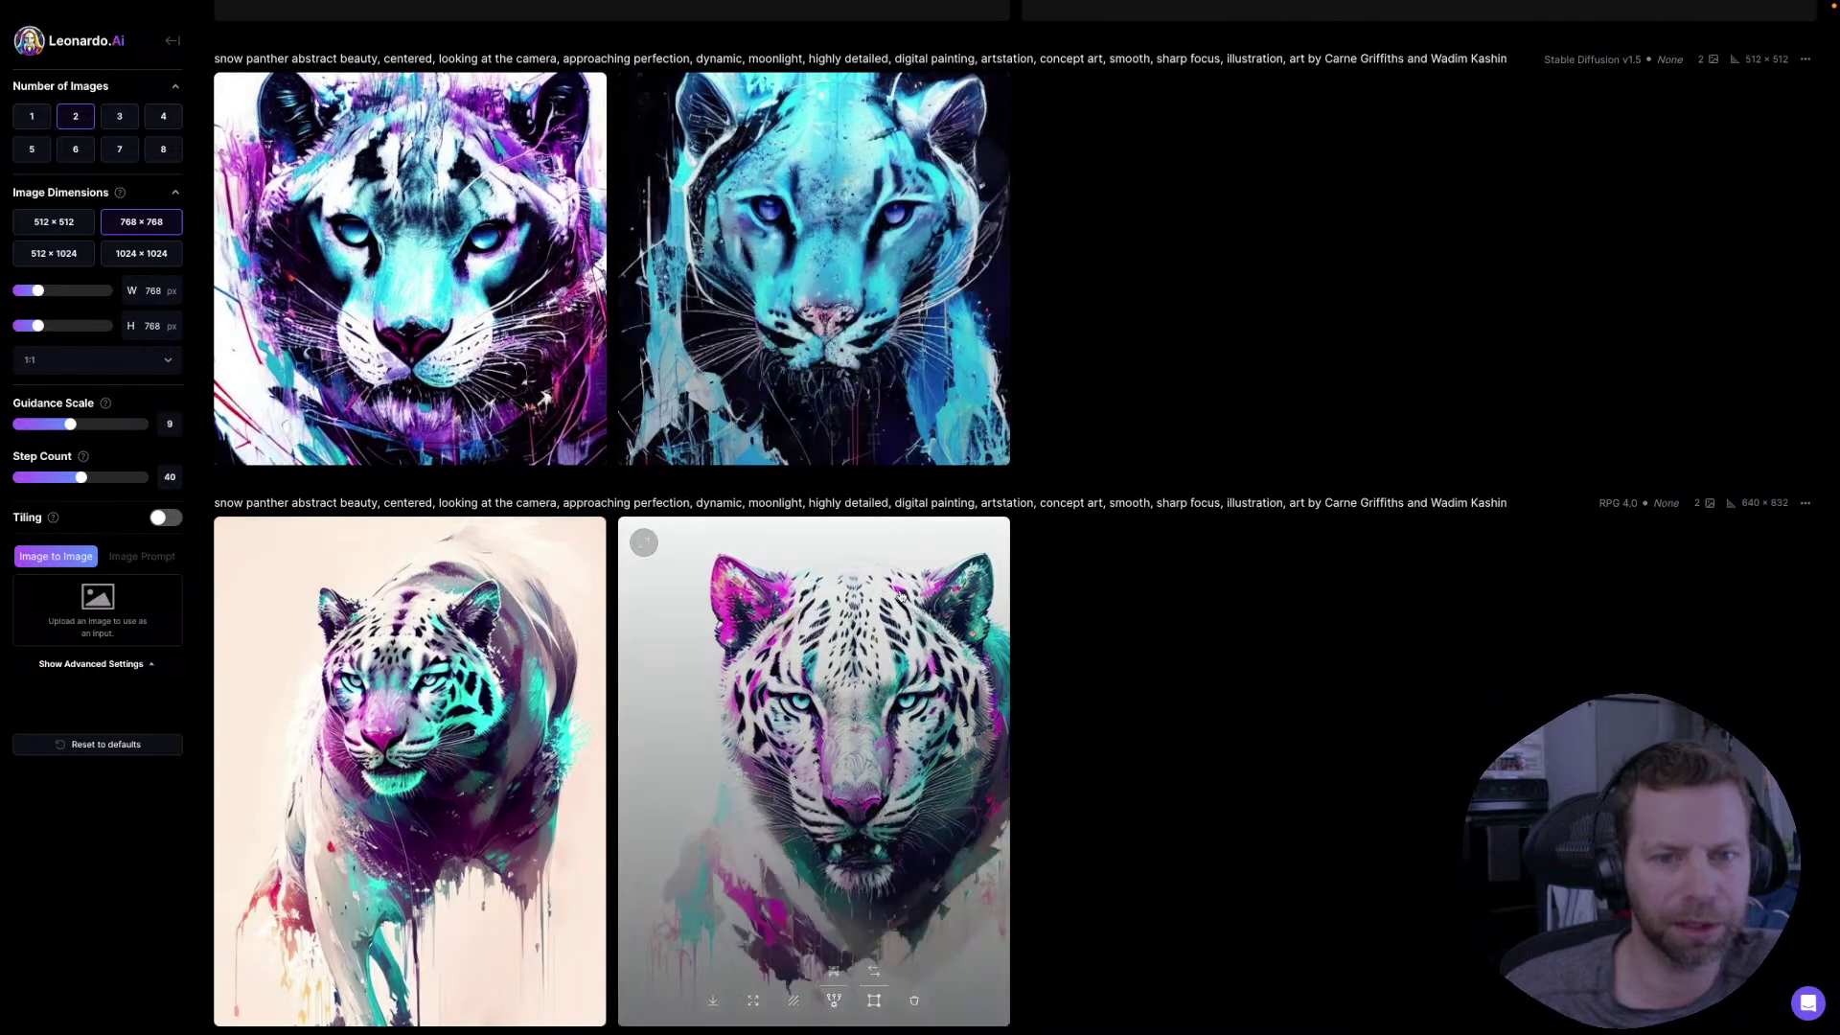
pyautogui.scroll(-1, 1291, 783)
pyautogui.scroll(-1, 1217, 753)
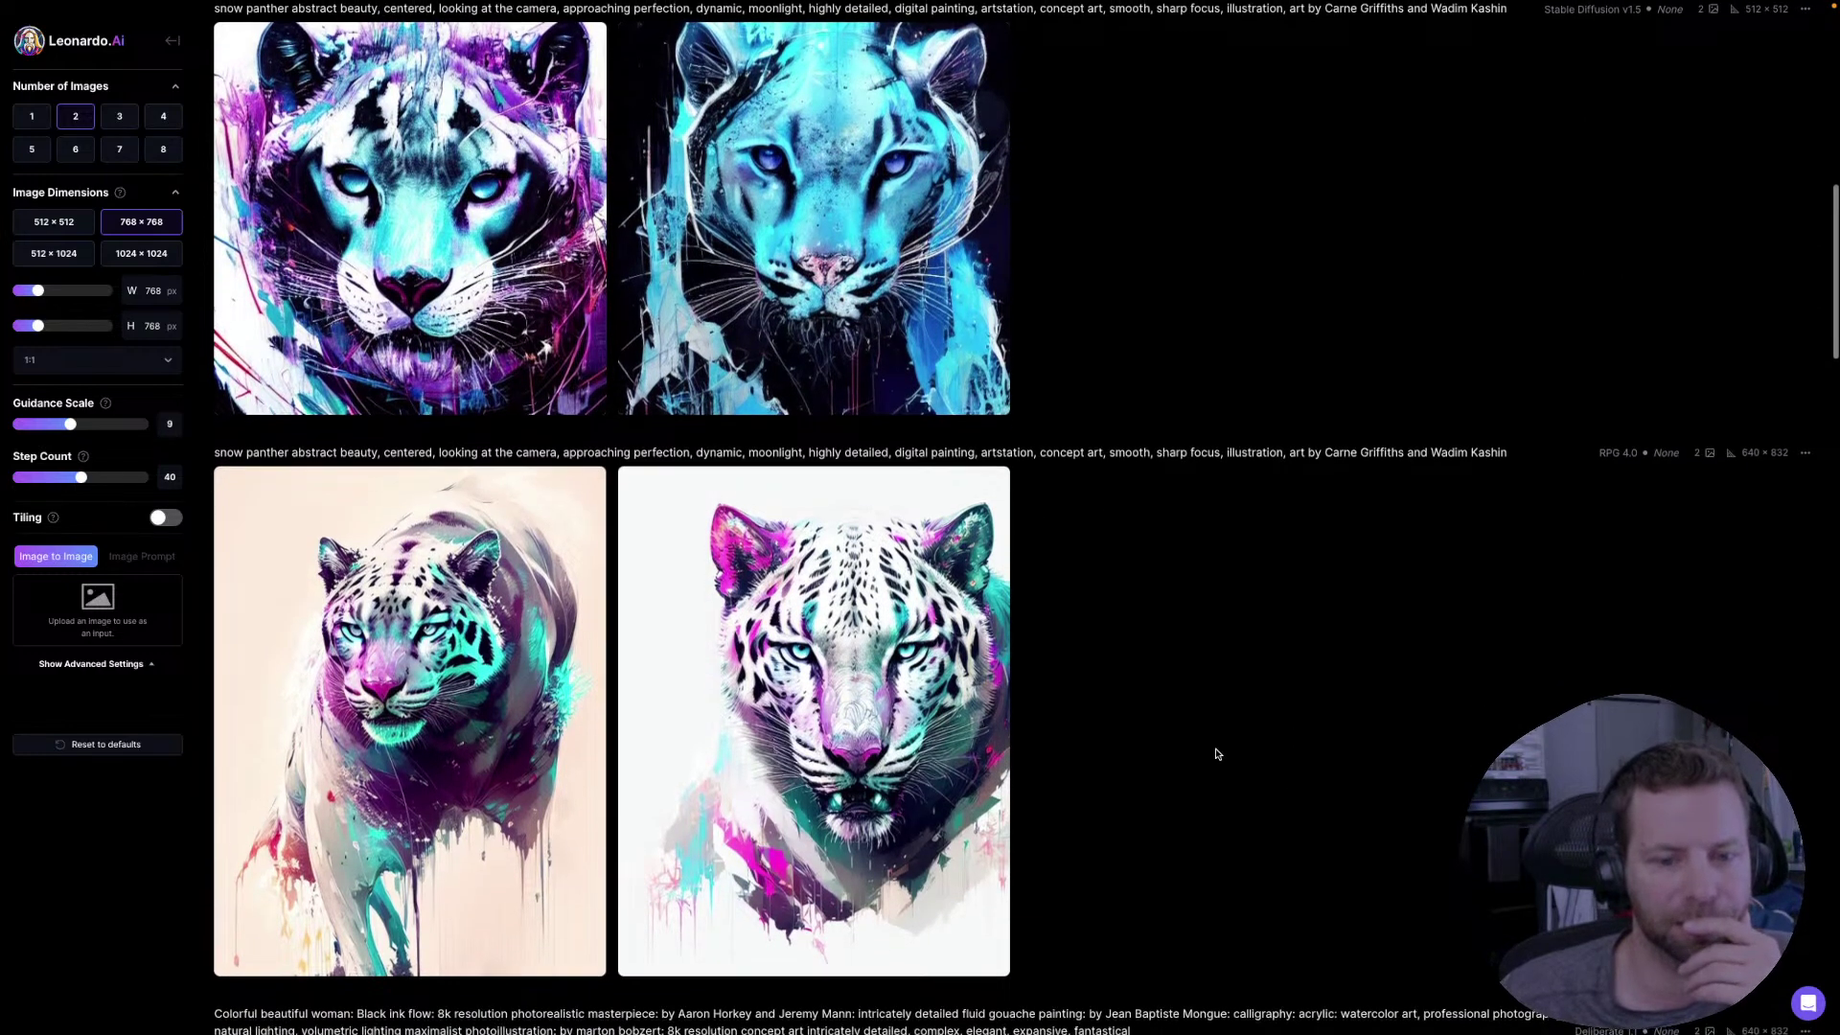
pyautogui.scroll(2, 1217, 754)
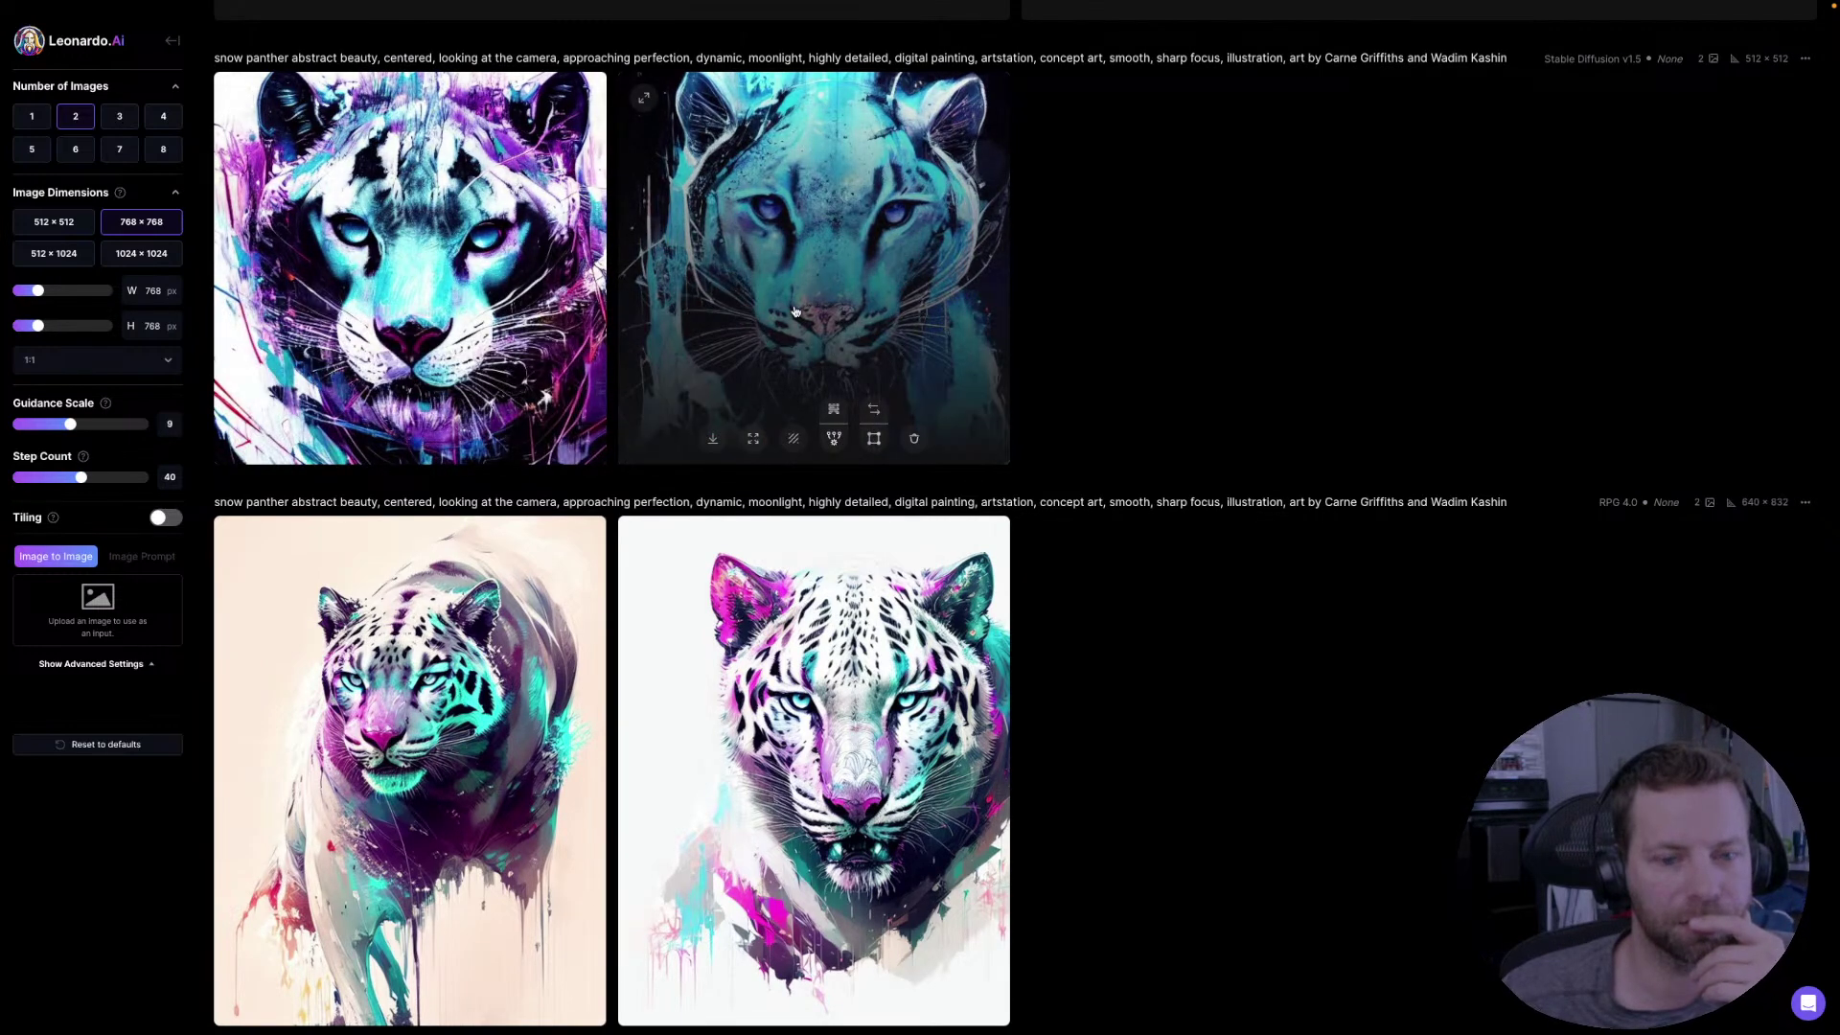
pyautogui.scroll(-5, 653, 786)
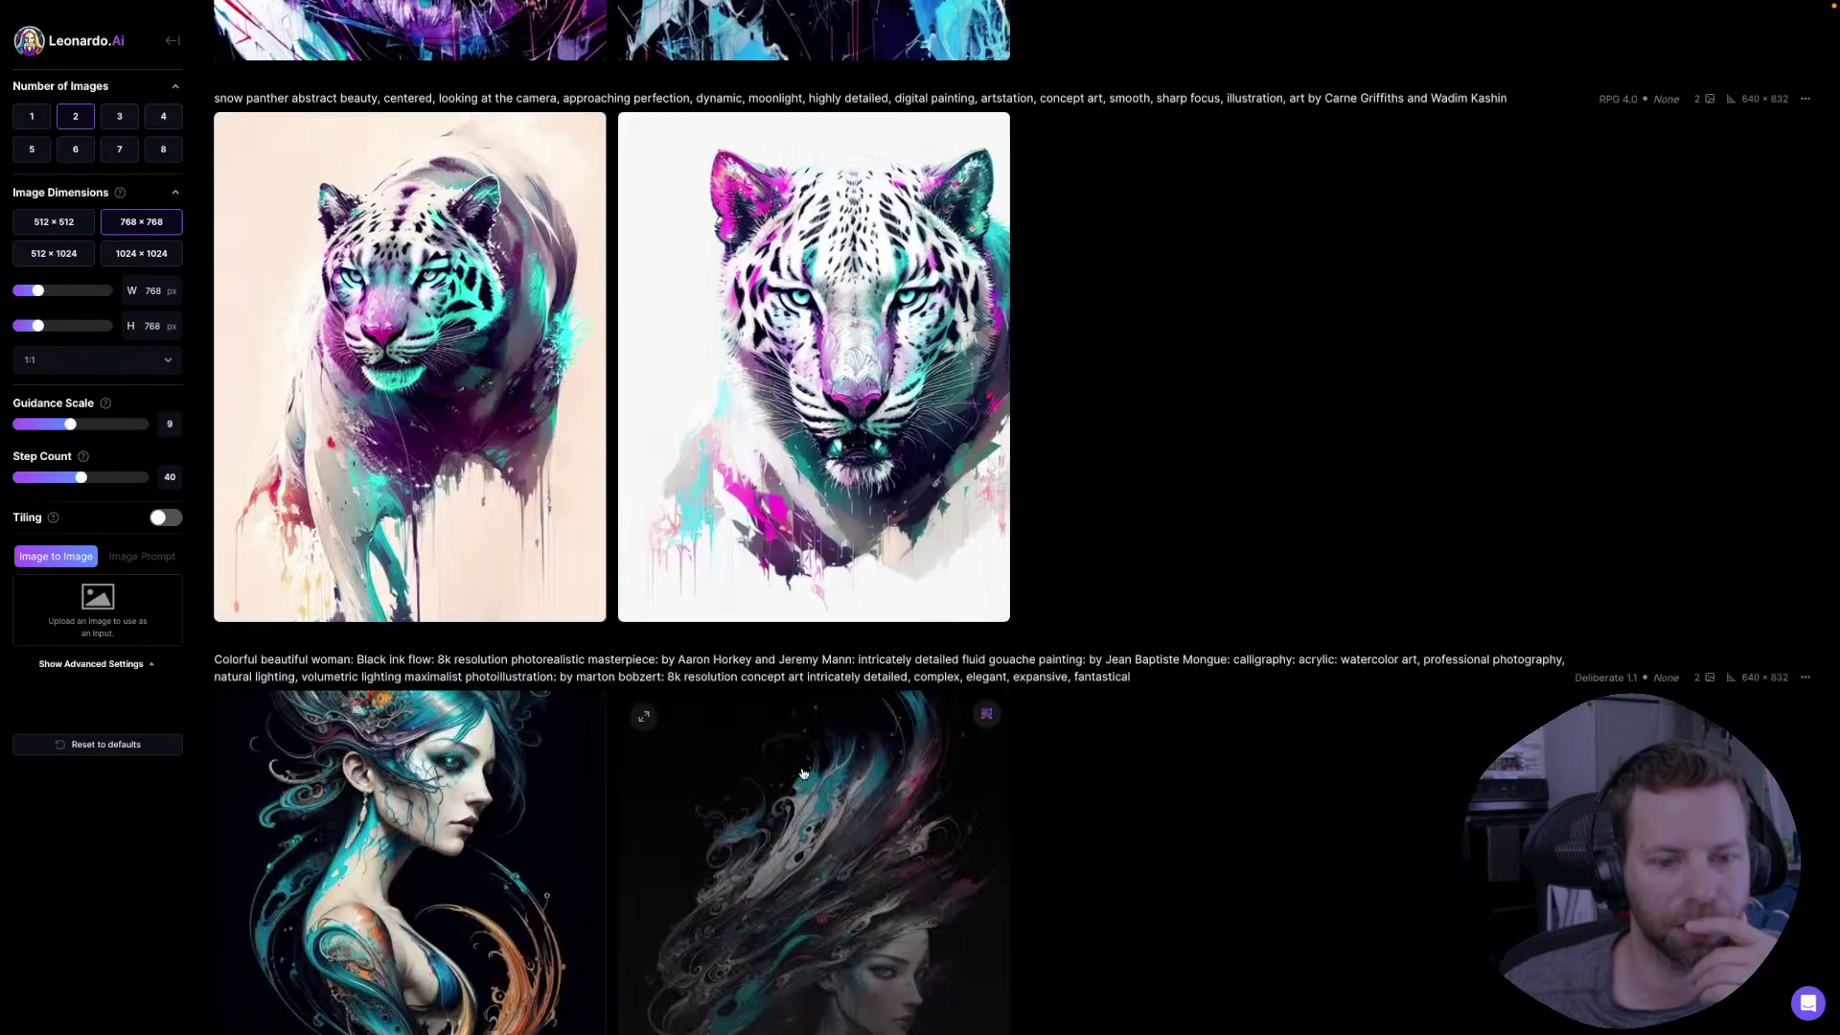
pyautogui.click(801, 772)
pyautogui.click(1416, 653)
pyautogui.scroll(10, 1217, 719)
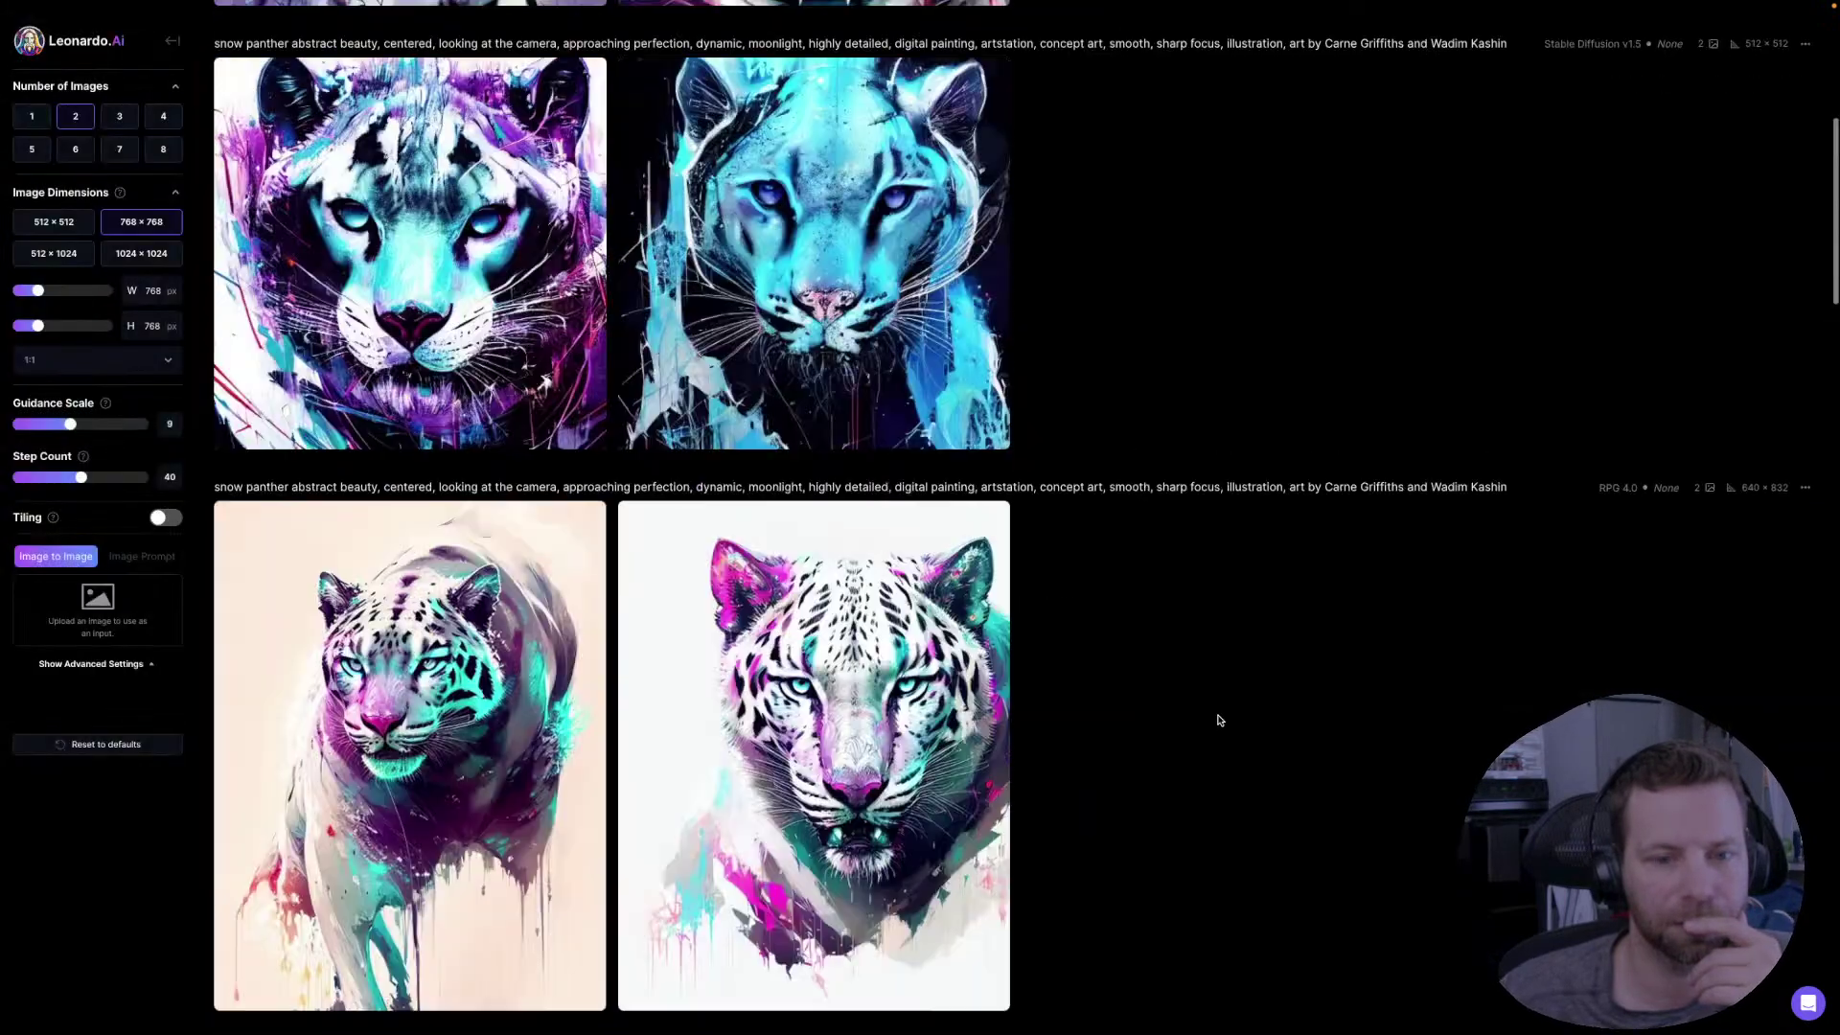
pyautogui.scroll(-1, 1217, 719)
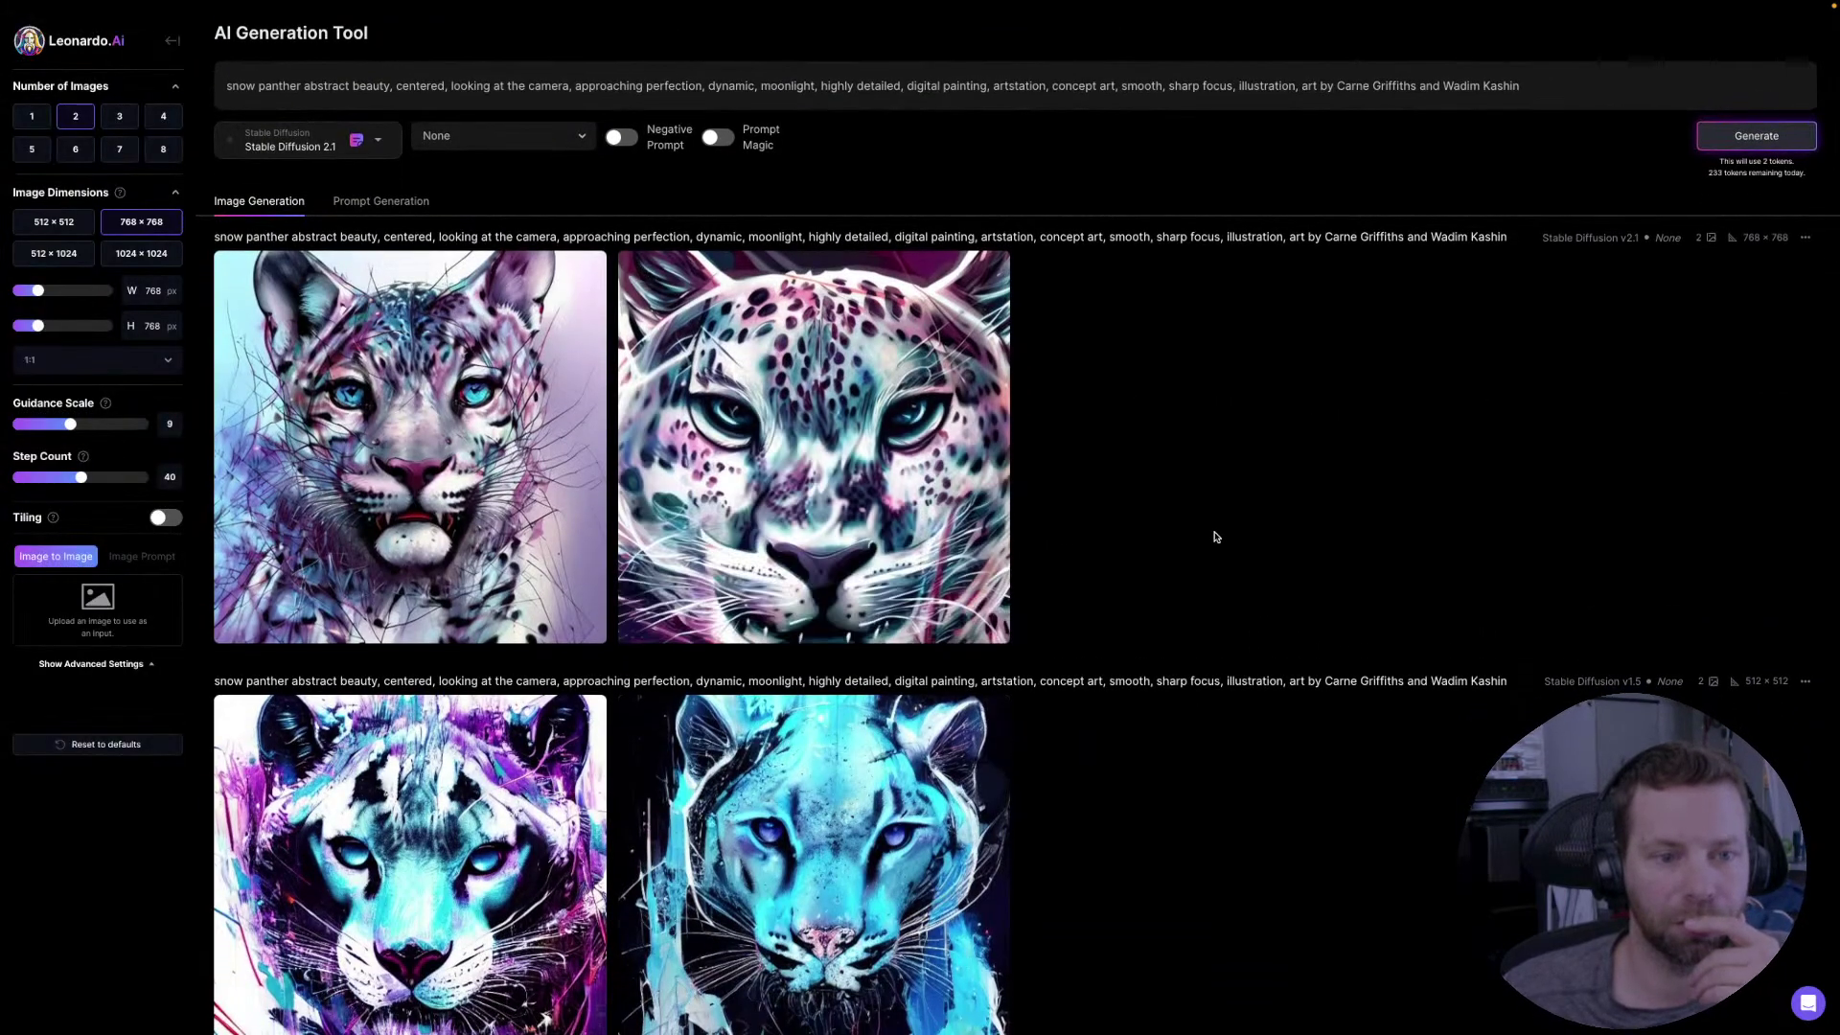
# - Compare enlarged views of the two Stable Diffusion 2.1 snow panther images, close the viewer, and review them against the earlier generations
pyautogui.scroll(-1, 1221, 539)
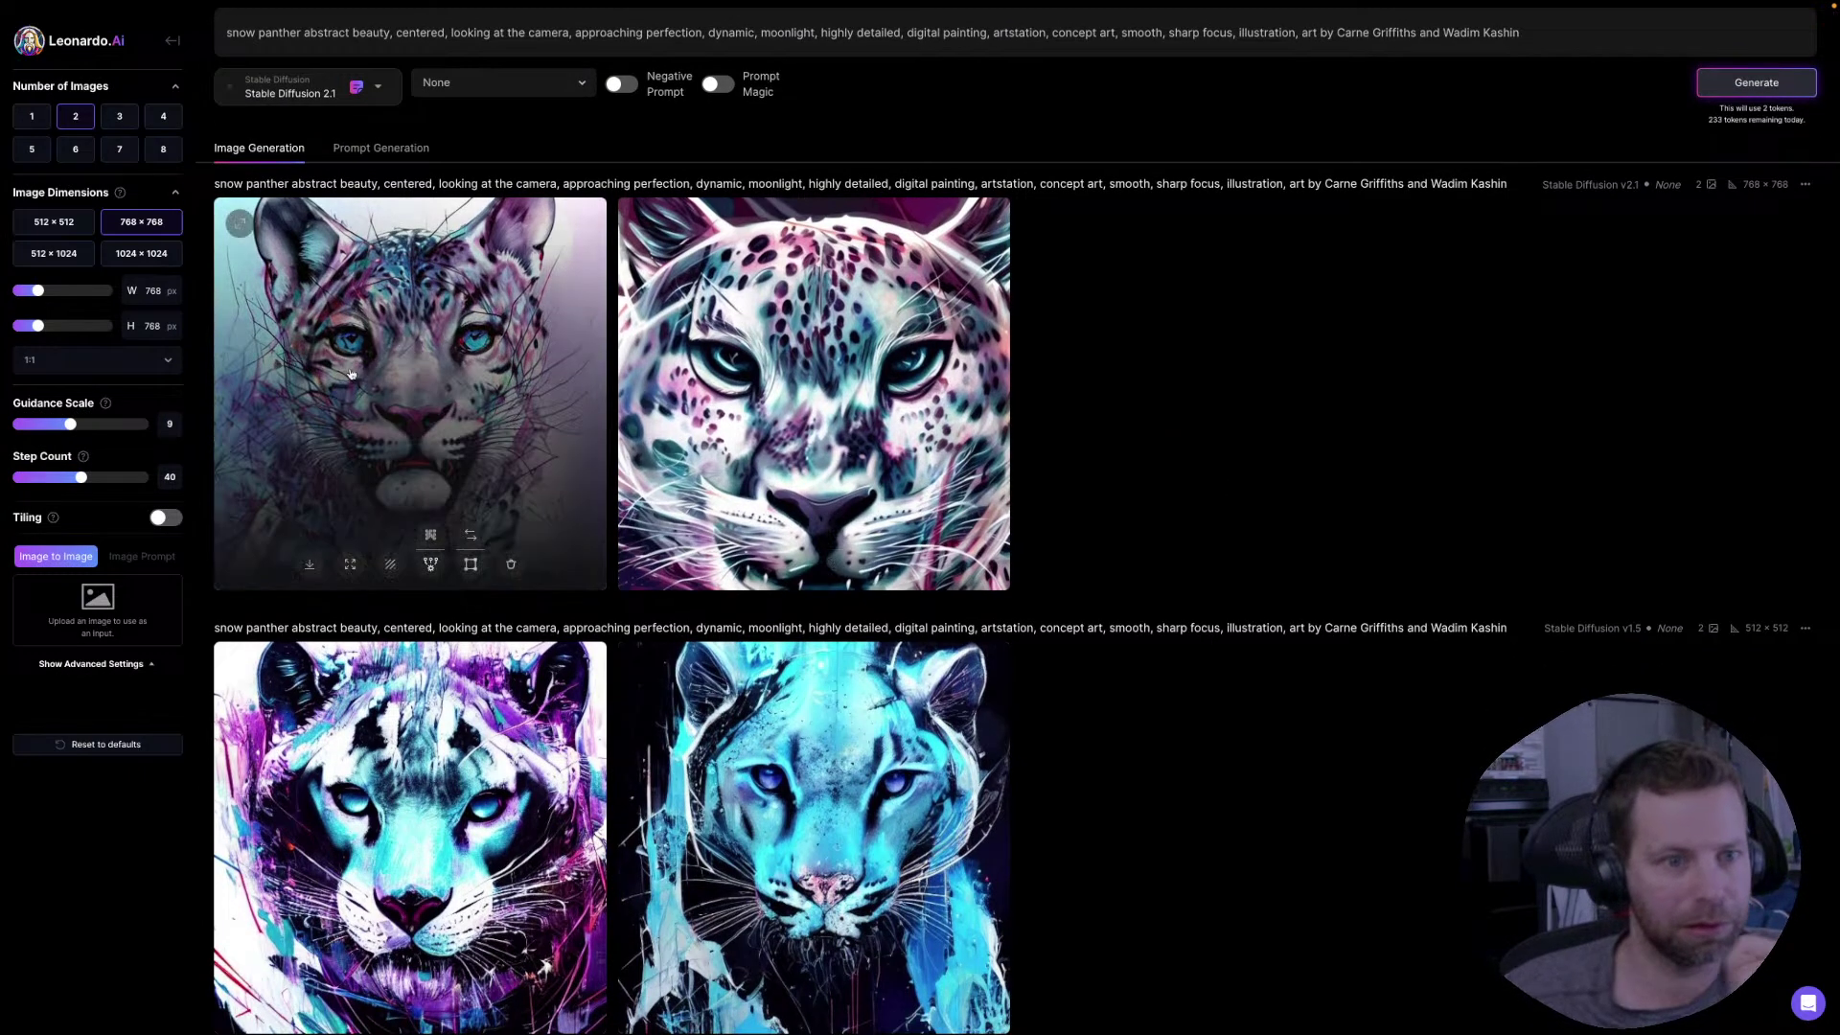
pyautogui.click(411, 366)
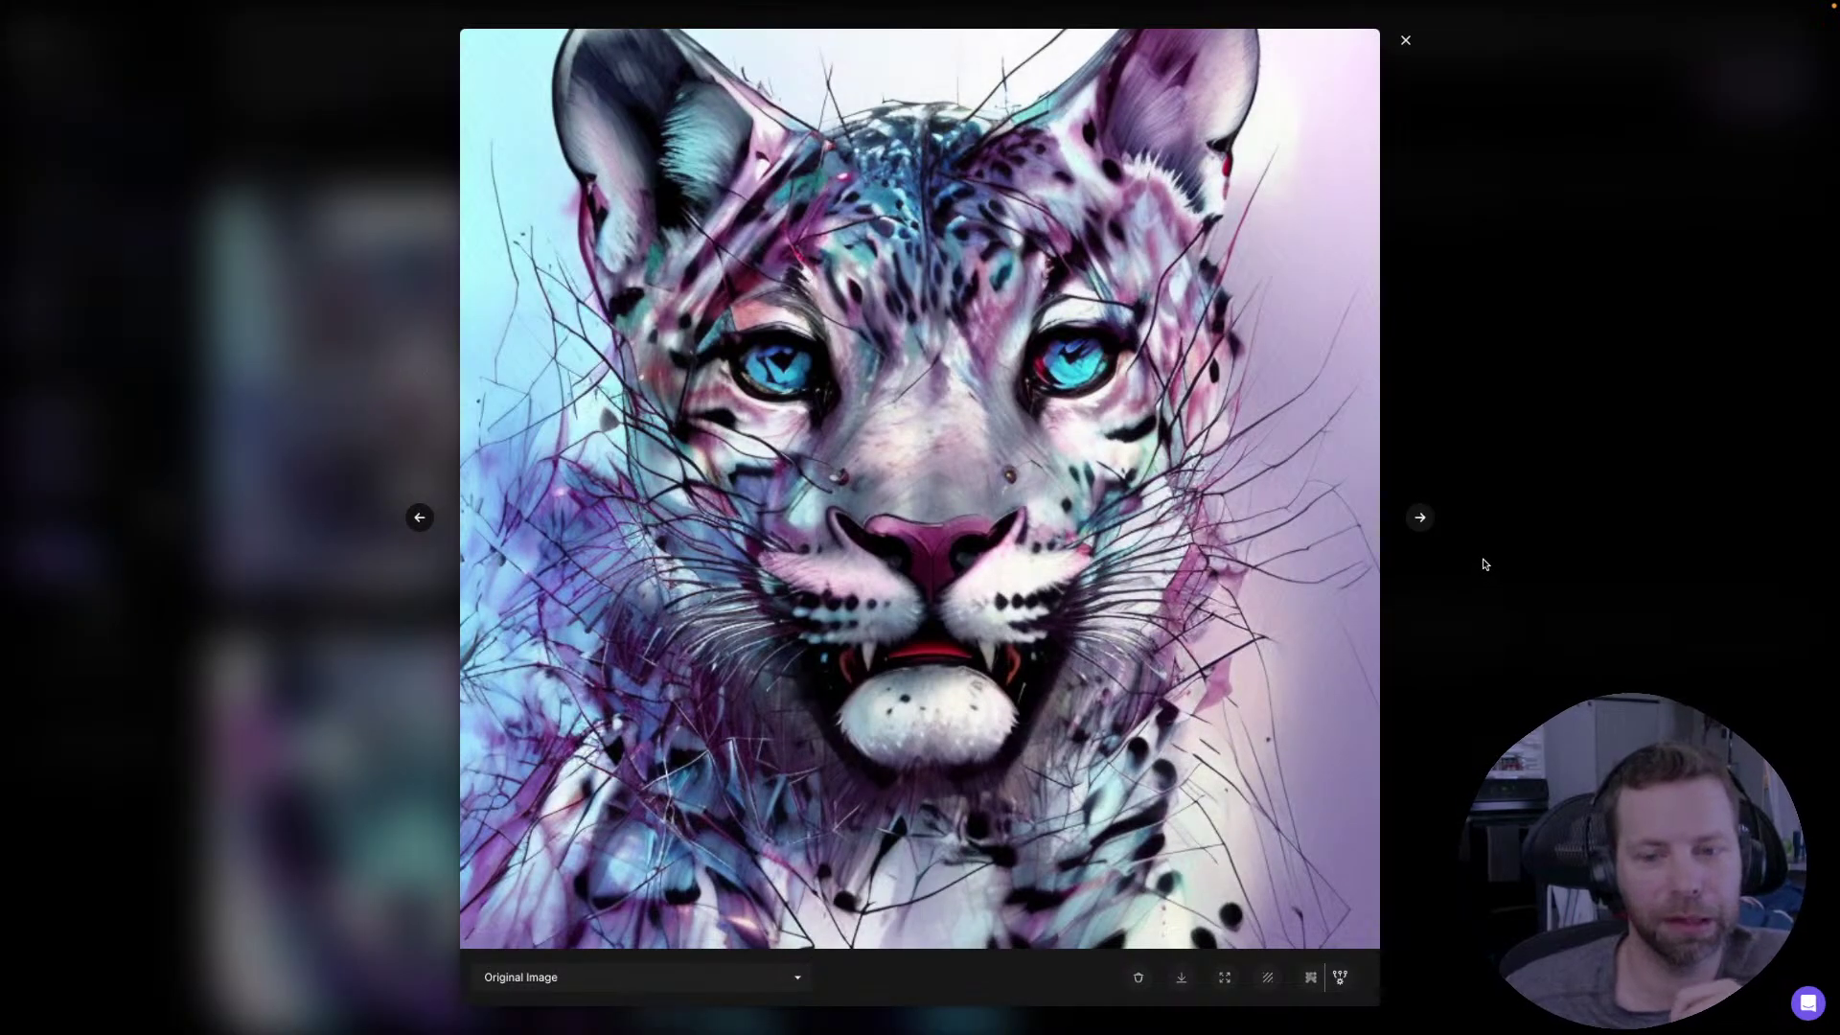
pyautogui.click(1421, 517)
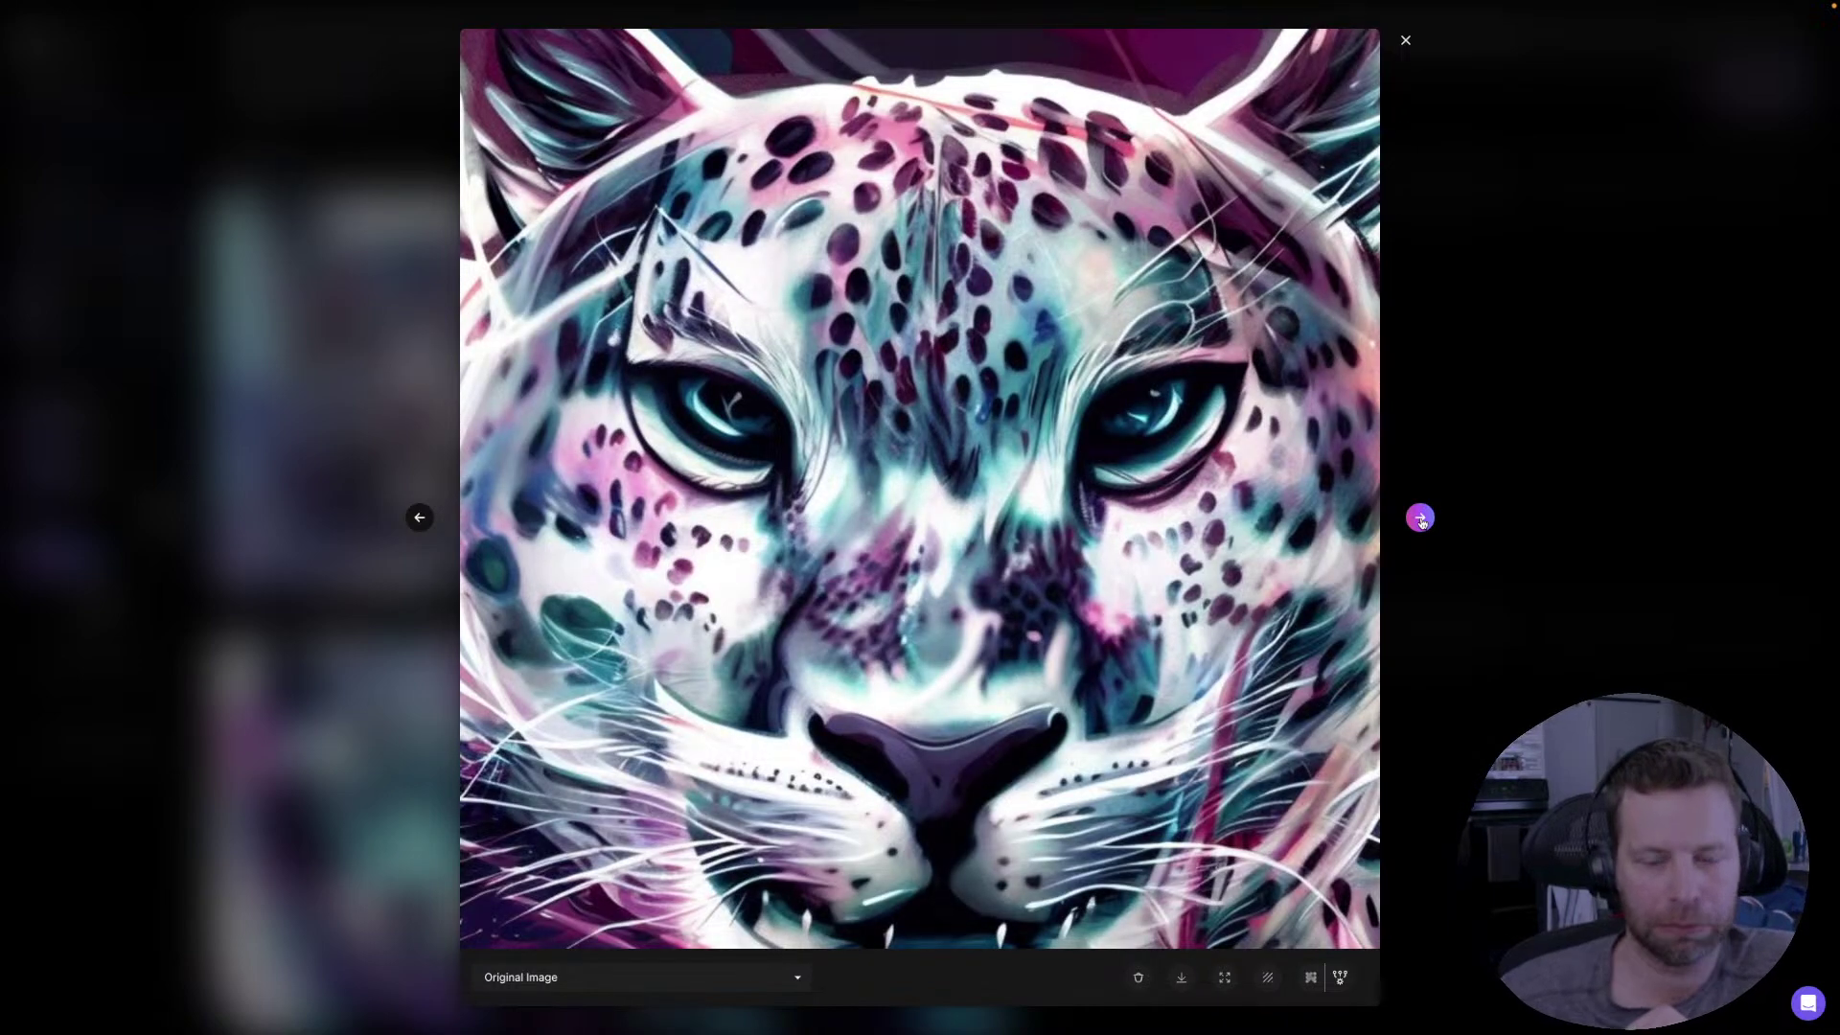
pyautogui.click(1420, 517)
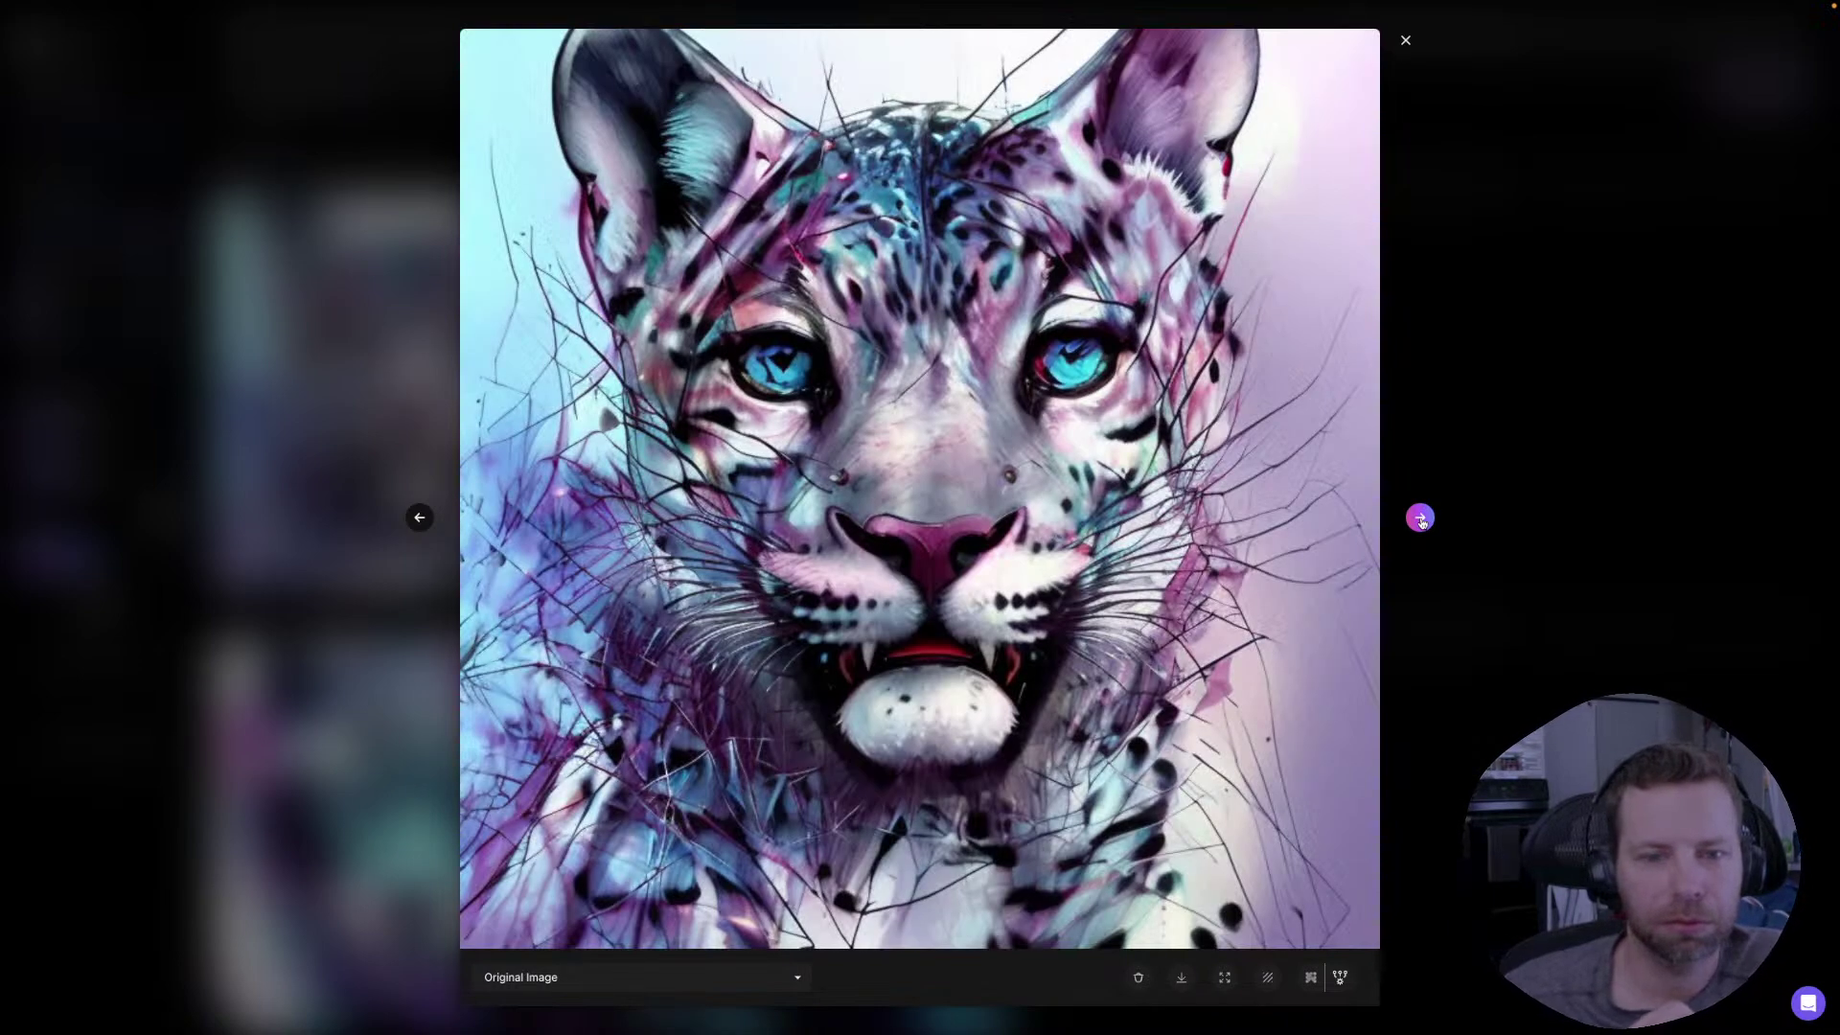
pyautogui.click(1420, 517)
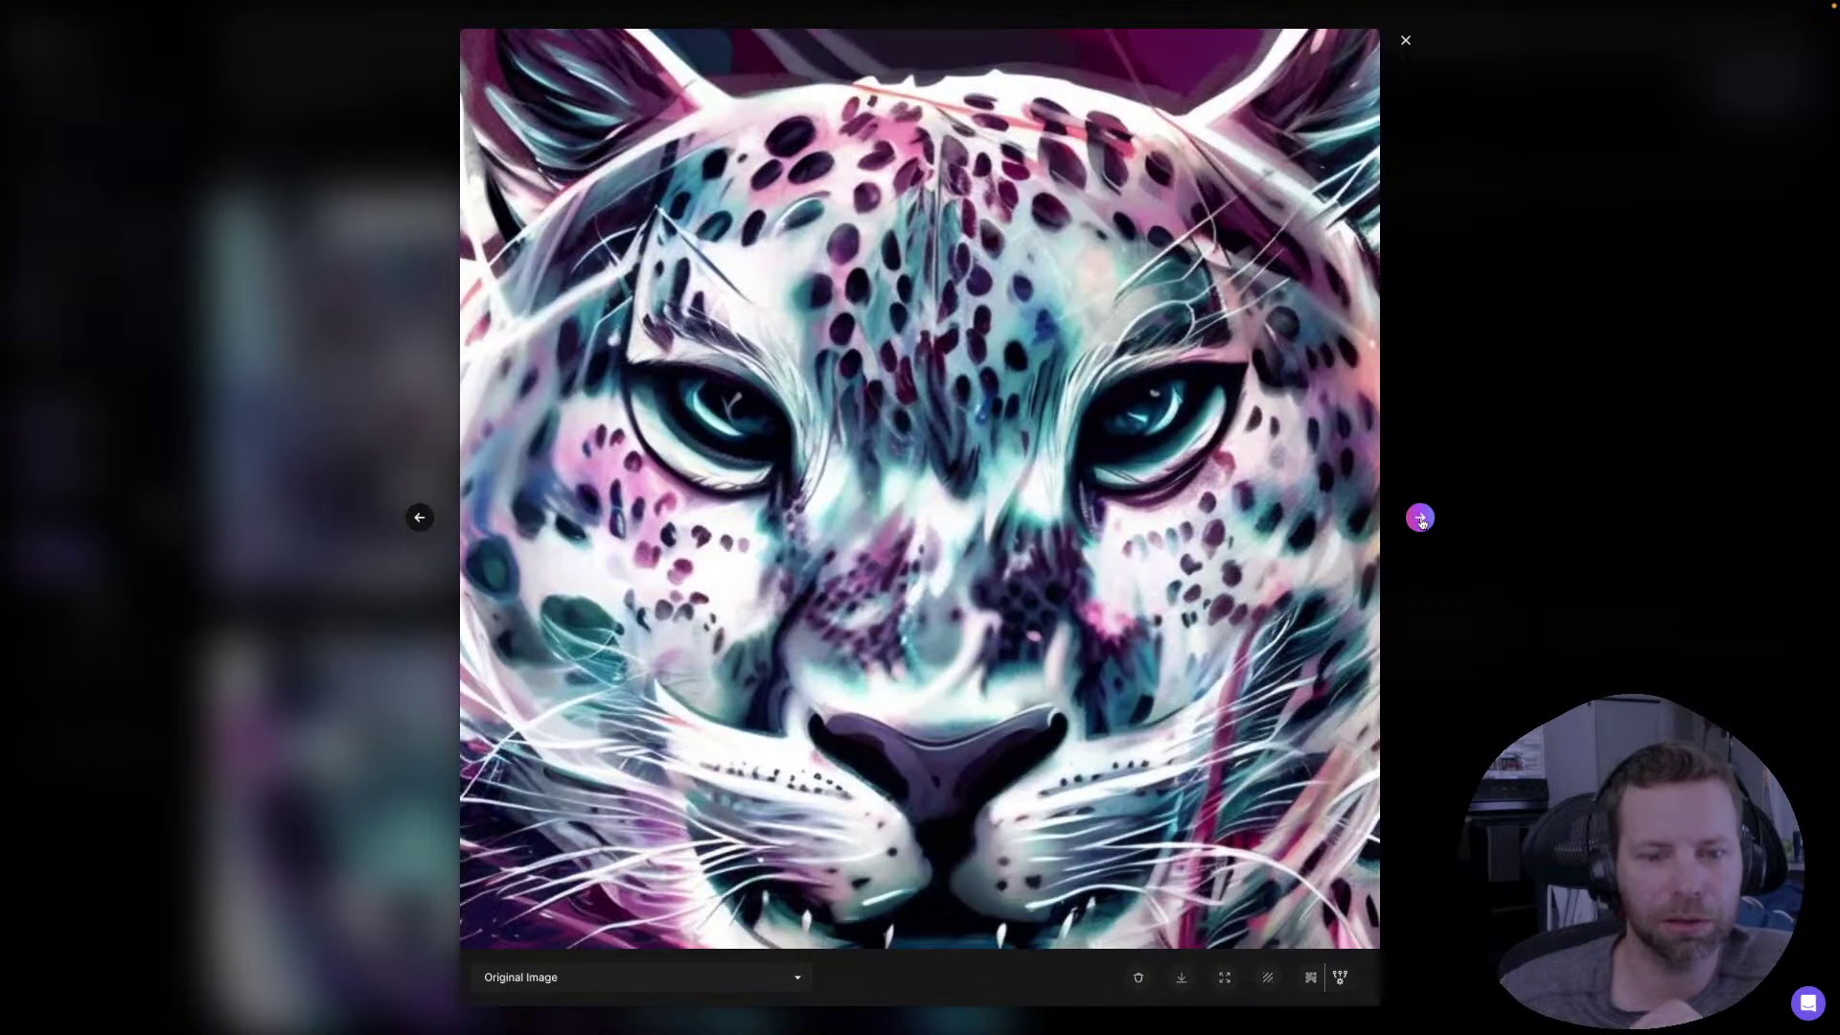
pyautogui.click(1421, 517)
pyautogui.click(1420, 518)
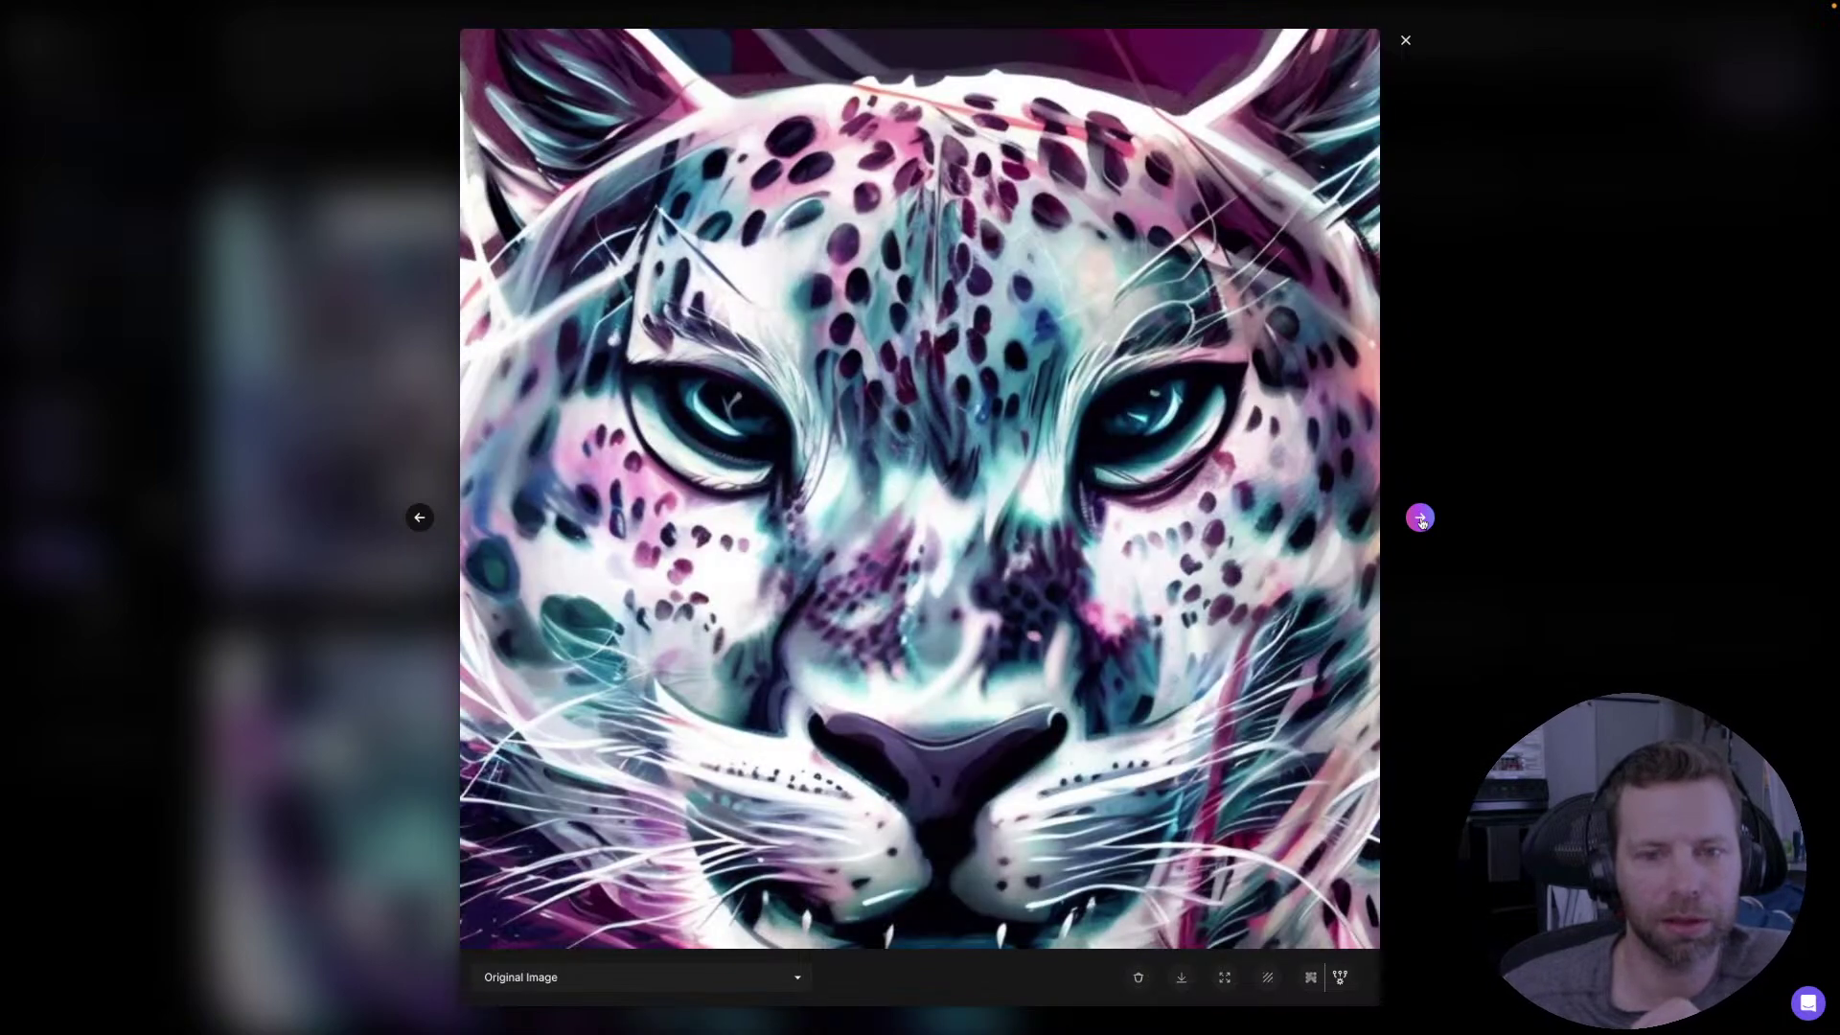
pyautogui.click(1421, 517)
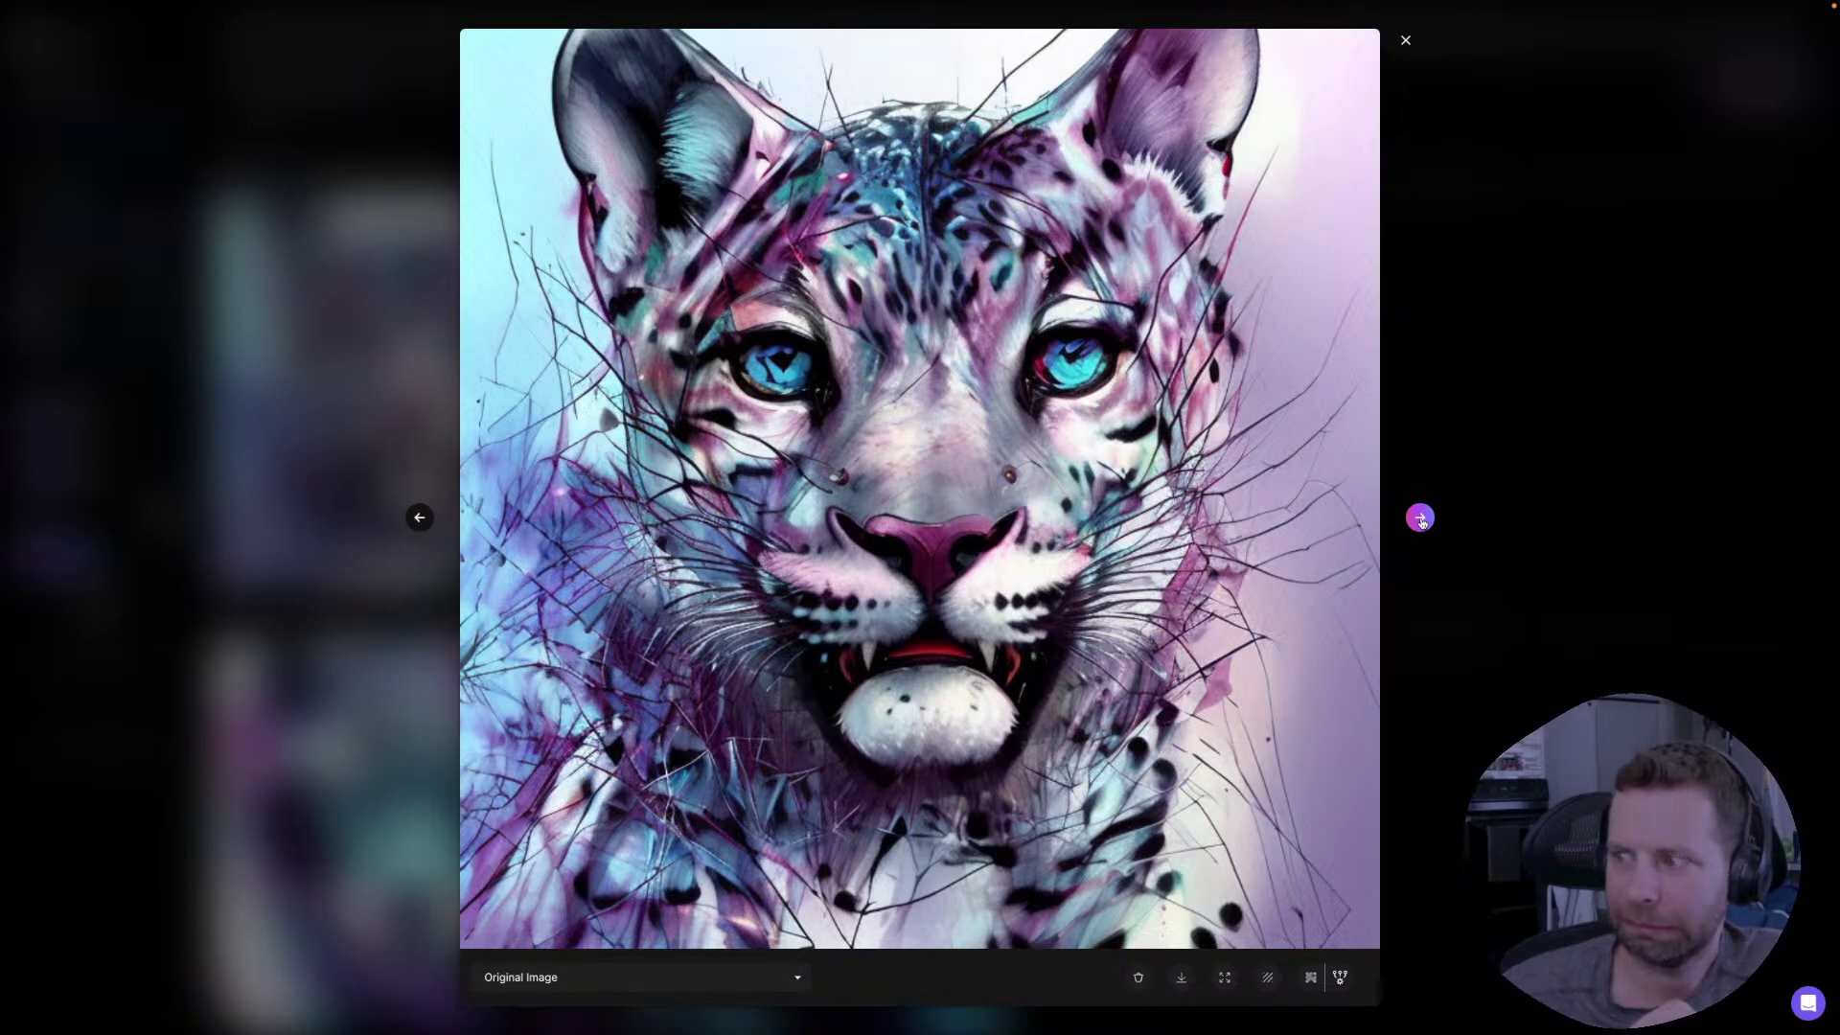
pyautogui.click(1531, 367)
pyautogui.scroll(-1, 1205, 639)
pyautogui.scroll(-3, 1204, 640)
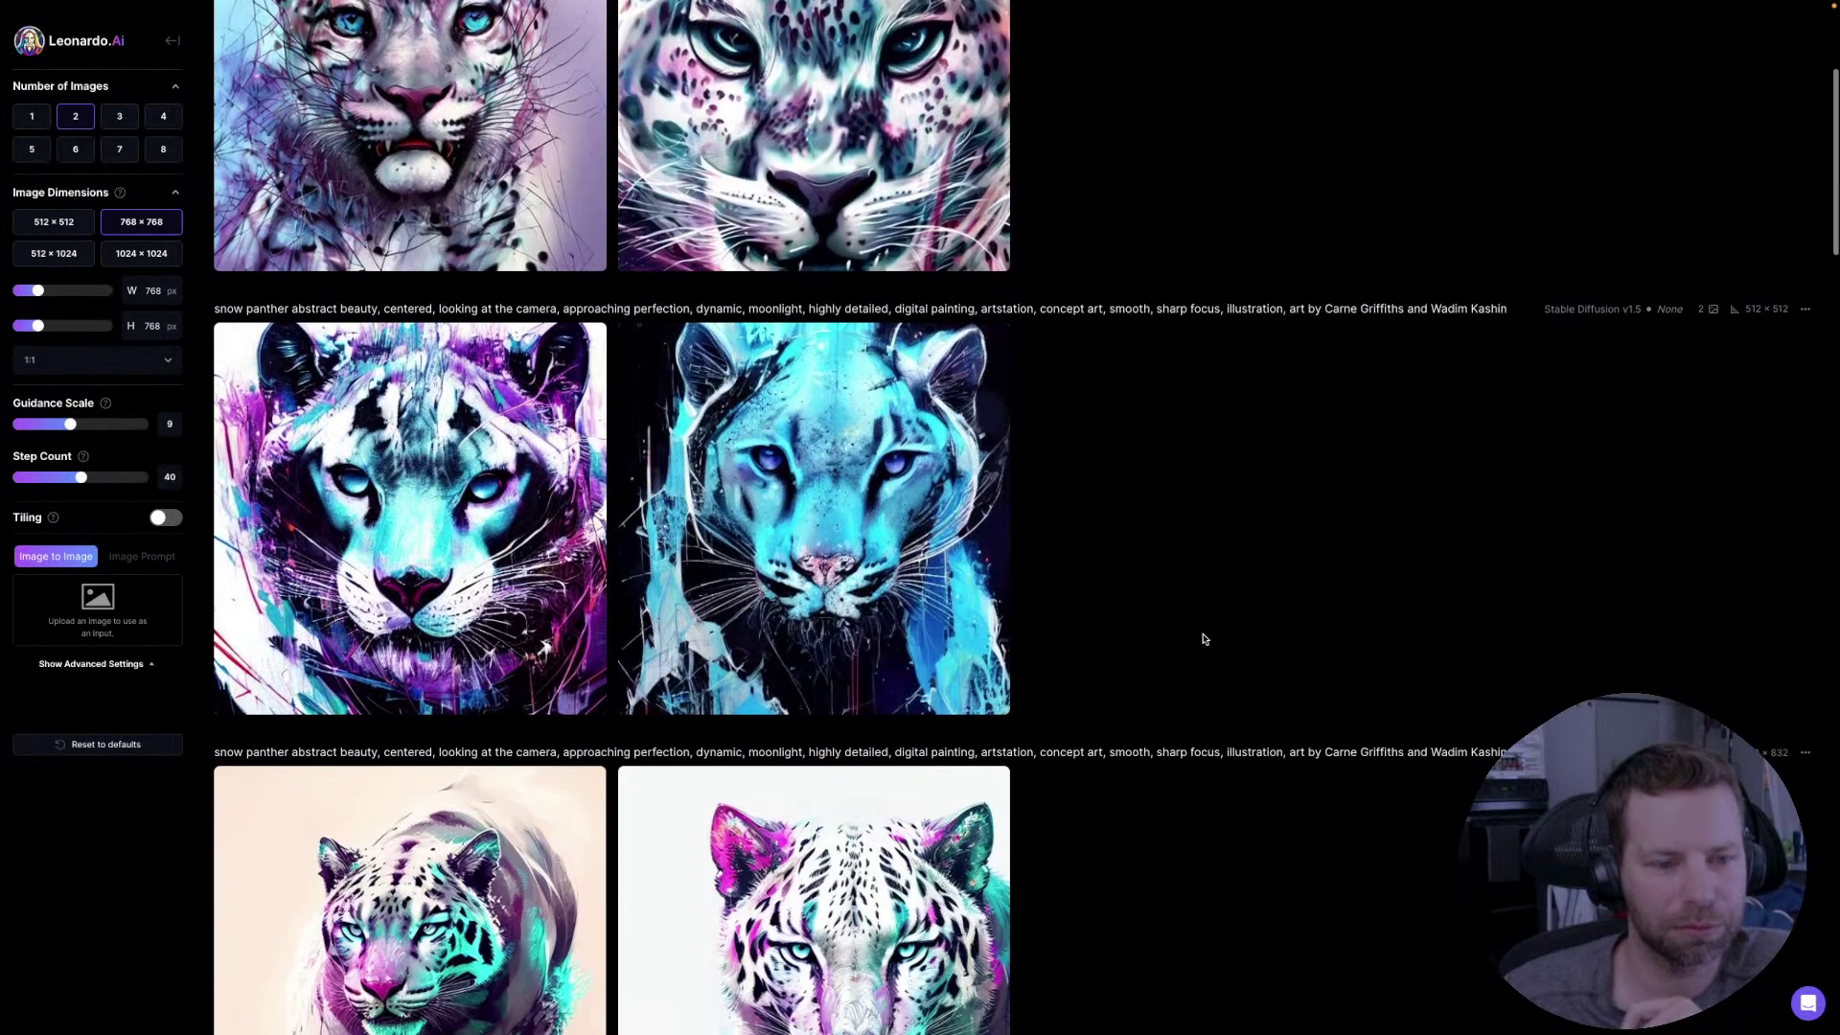
# - Switch the model back to RPG 4.0 and generate two 640 × 832 images from the same snow panther prompt
pyautogui.scroll(4, 1204, 639)
pyautogui.scroll(-6, 1204, 639)
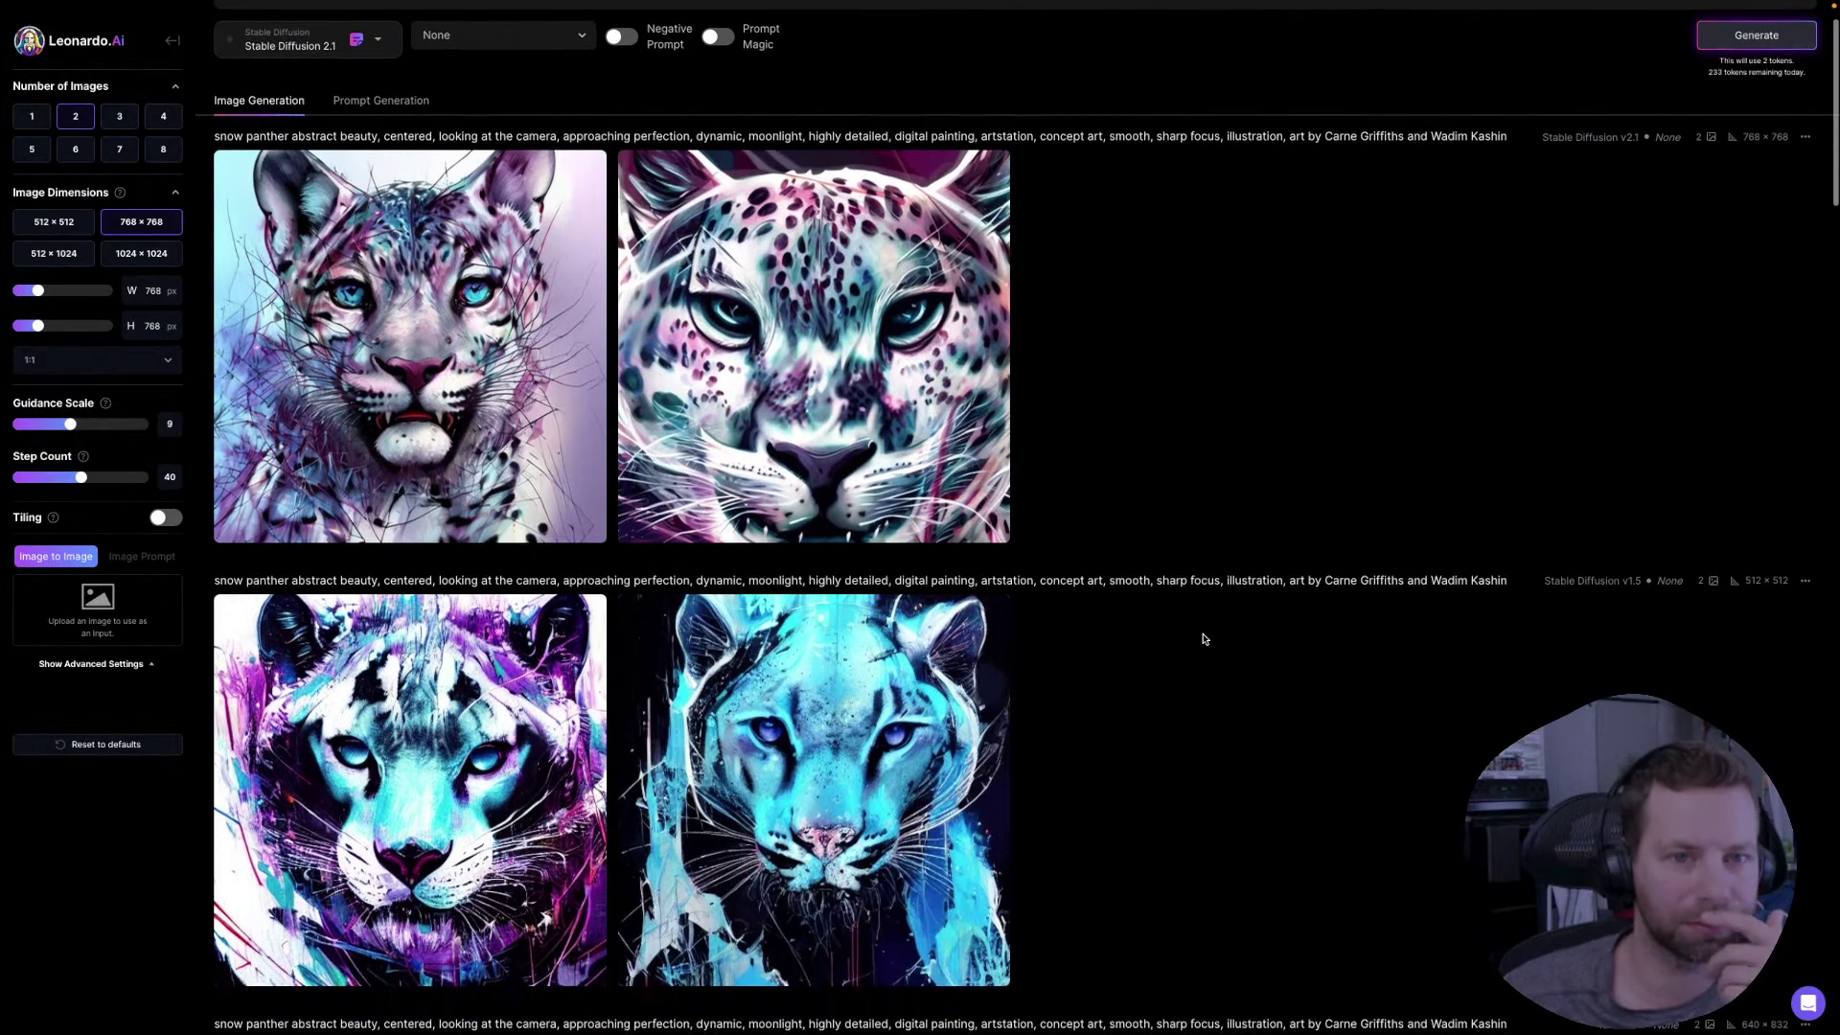
pyautogui.scroll(-3, 1204, 640)
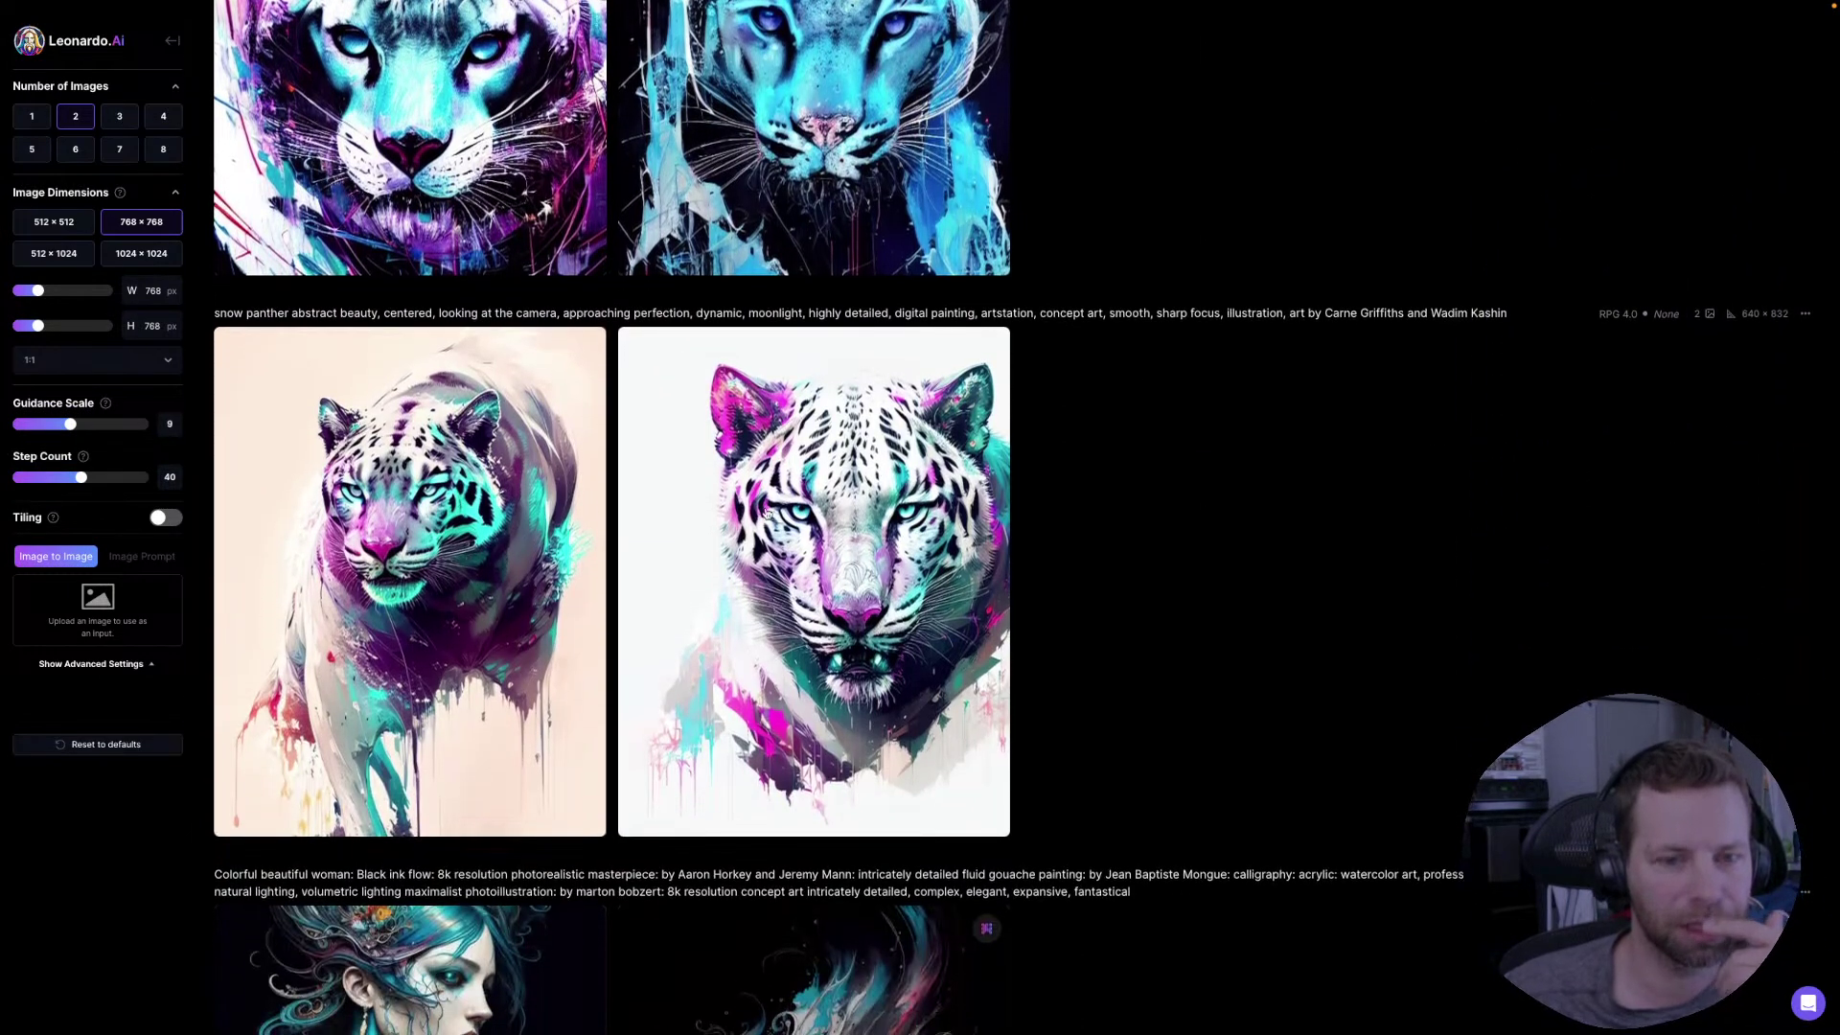
pyautogui.moveTo(842, 648)
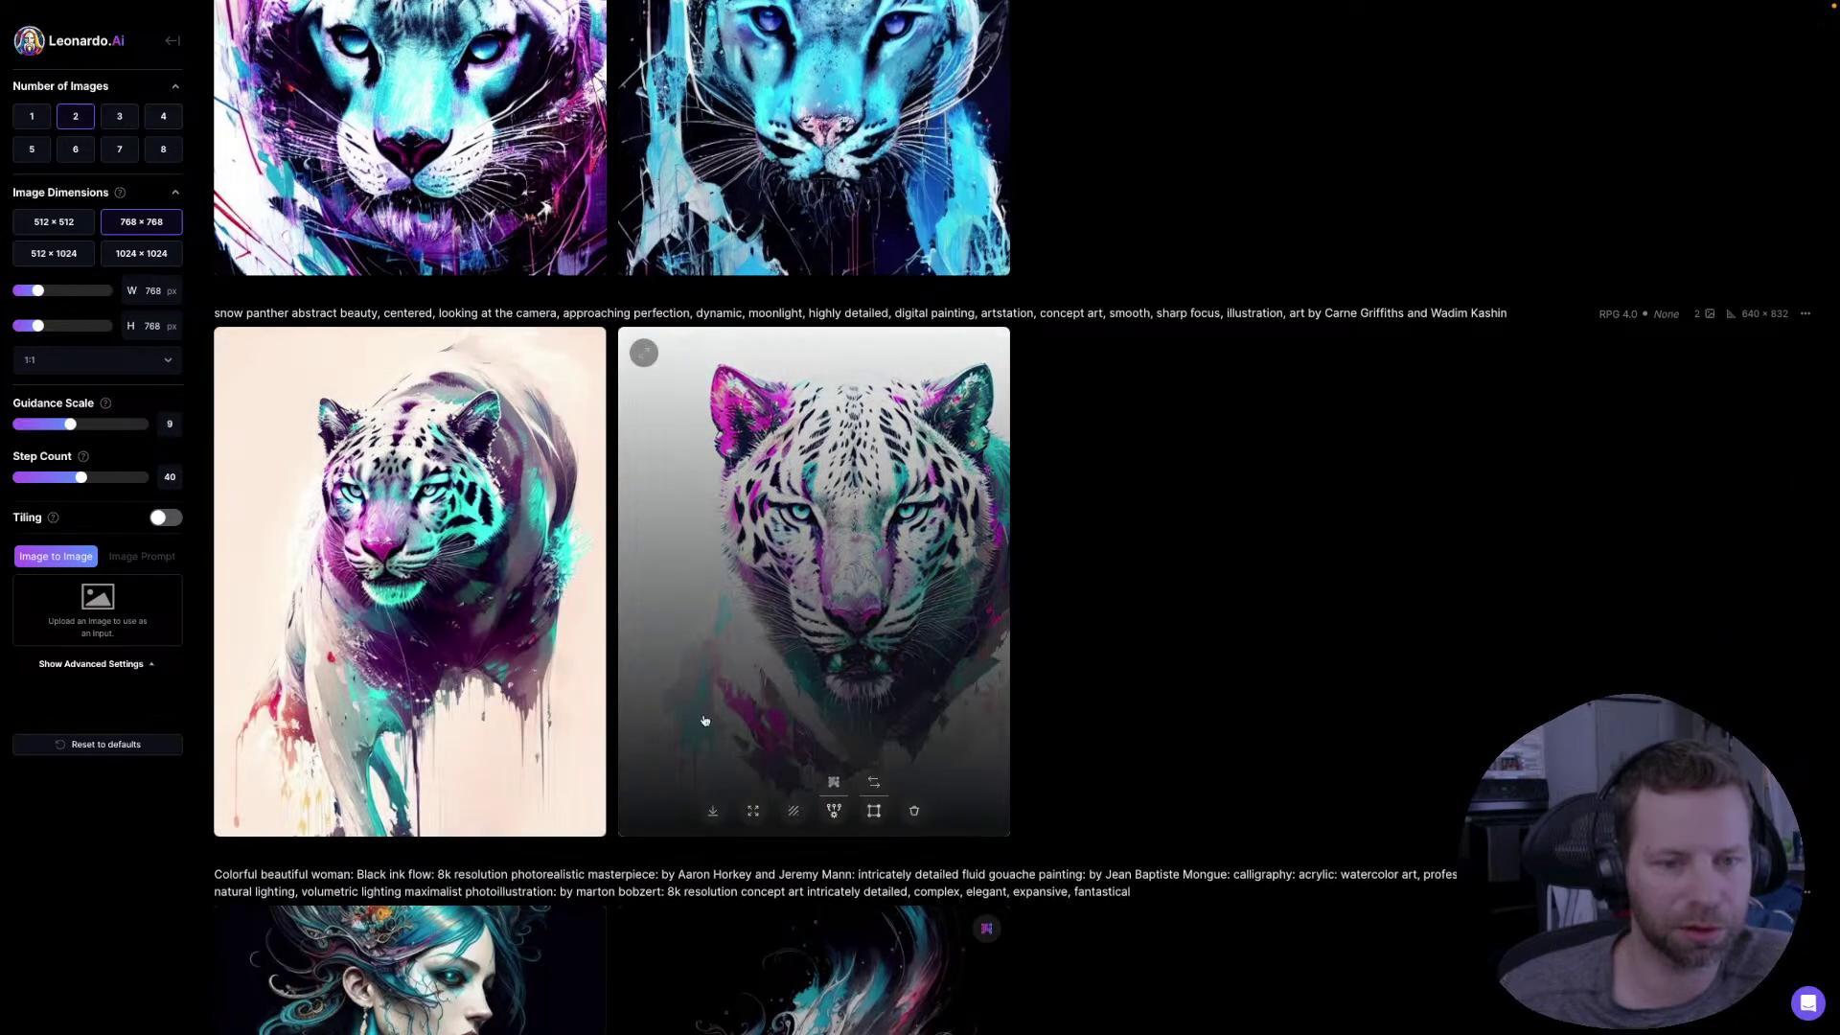
pyautogui.scroll(8, 1203, 686)
pyautogui.click(337, 146)
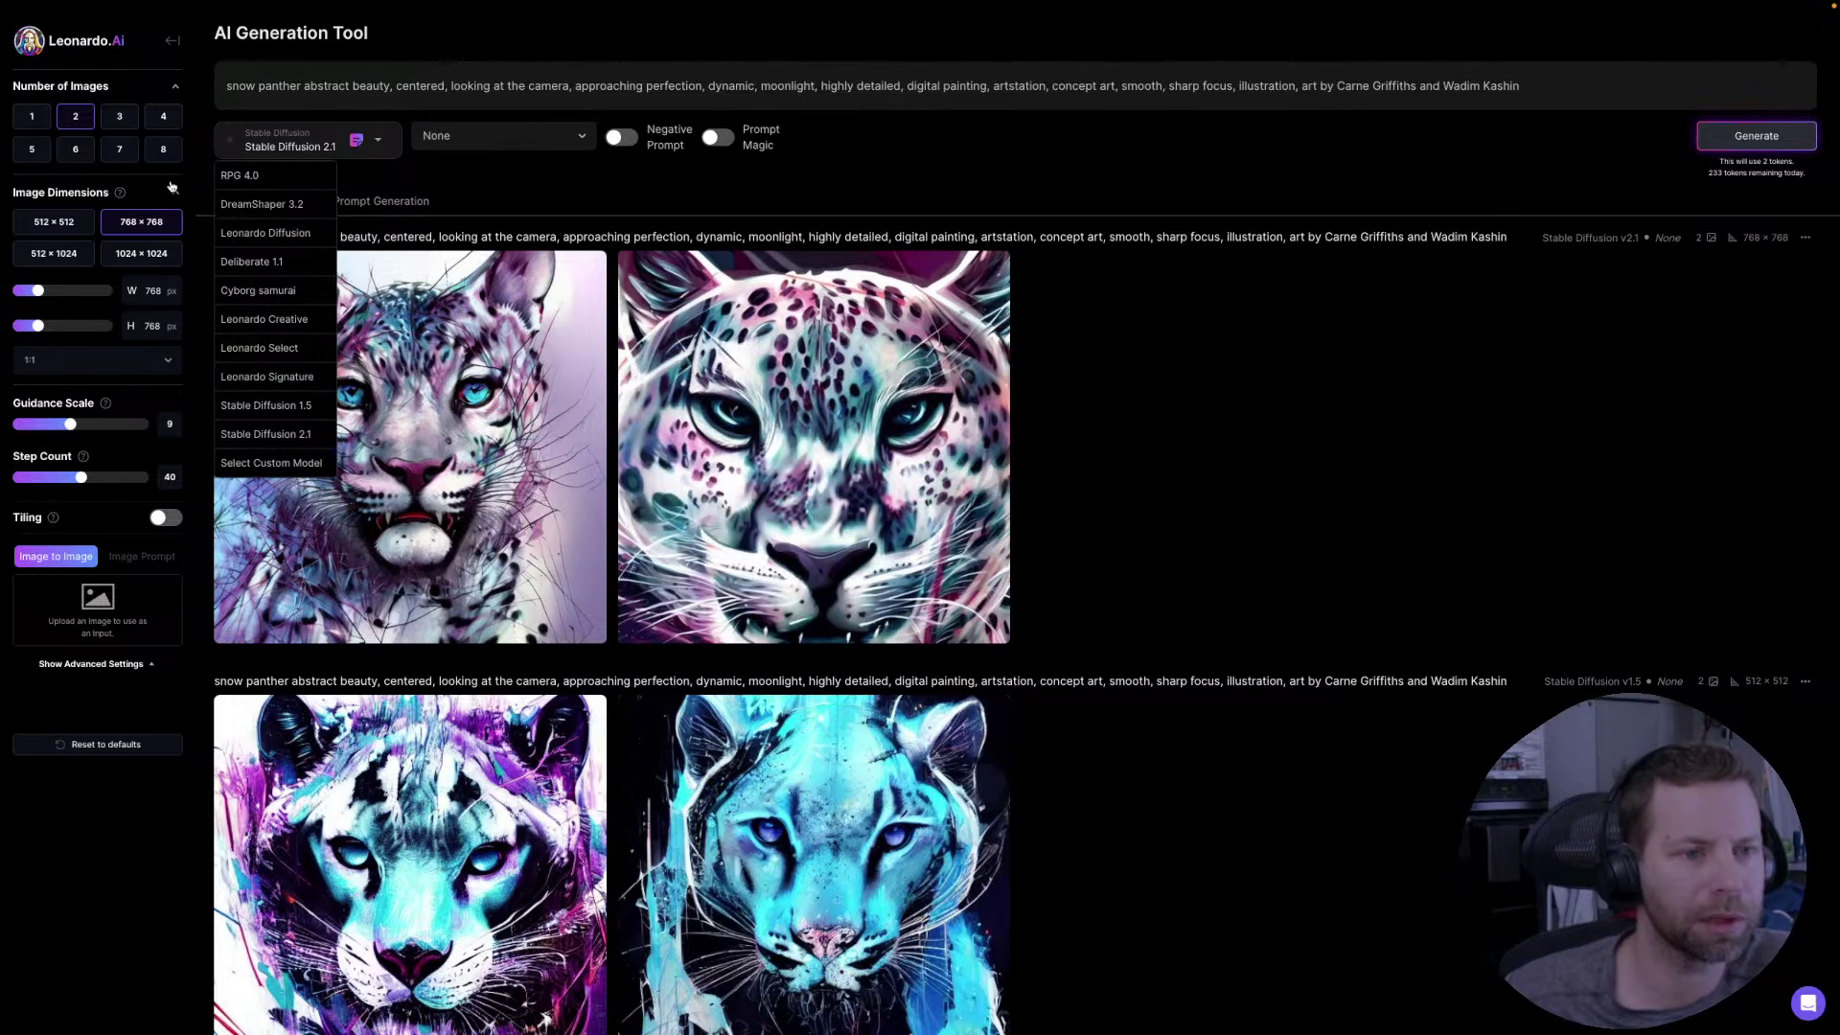
pyautogui.click(244, 177)
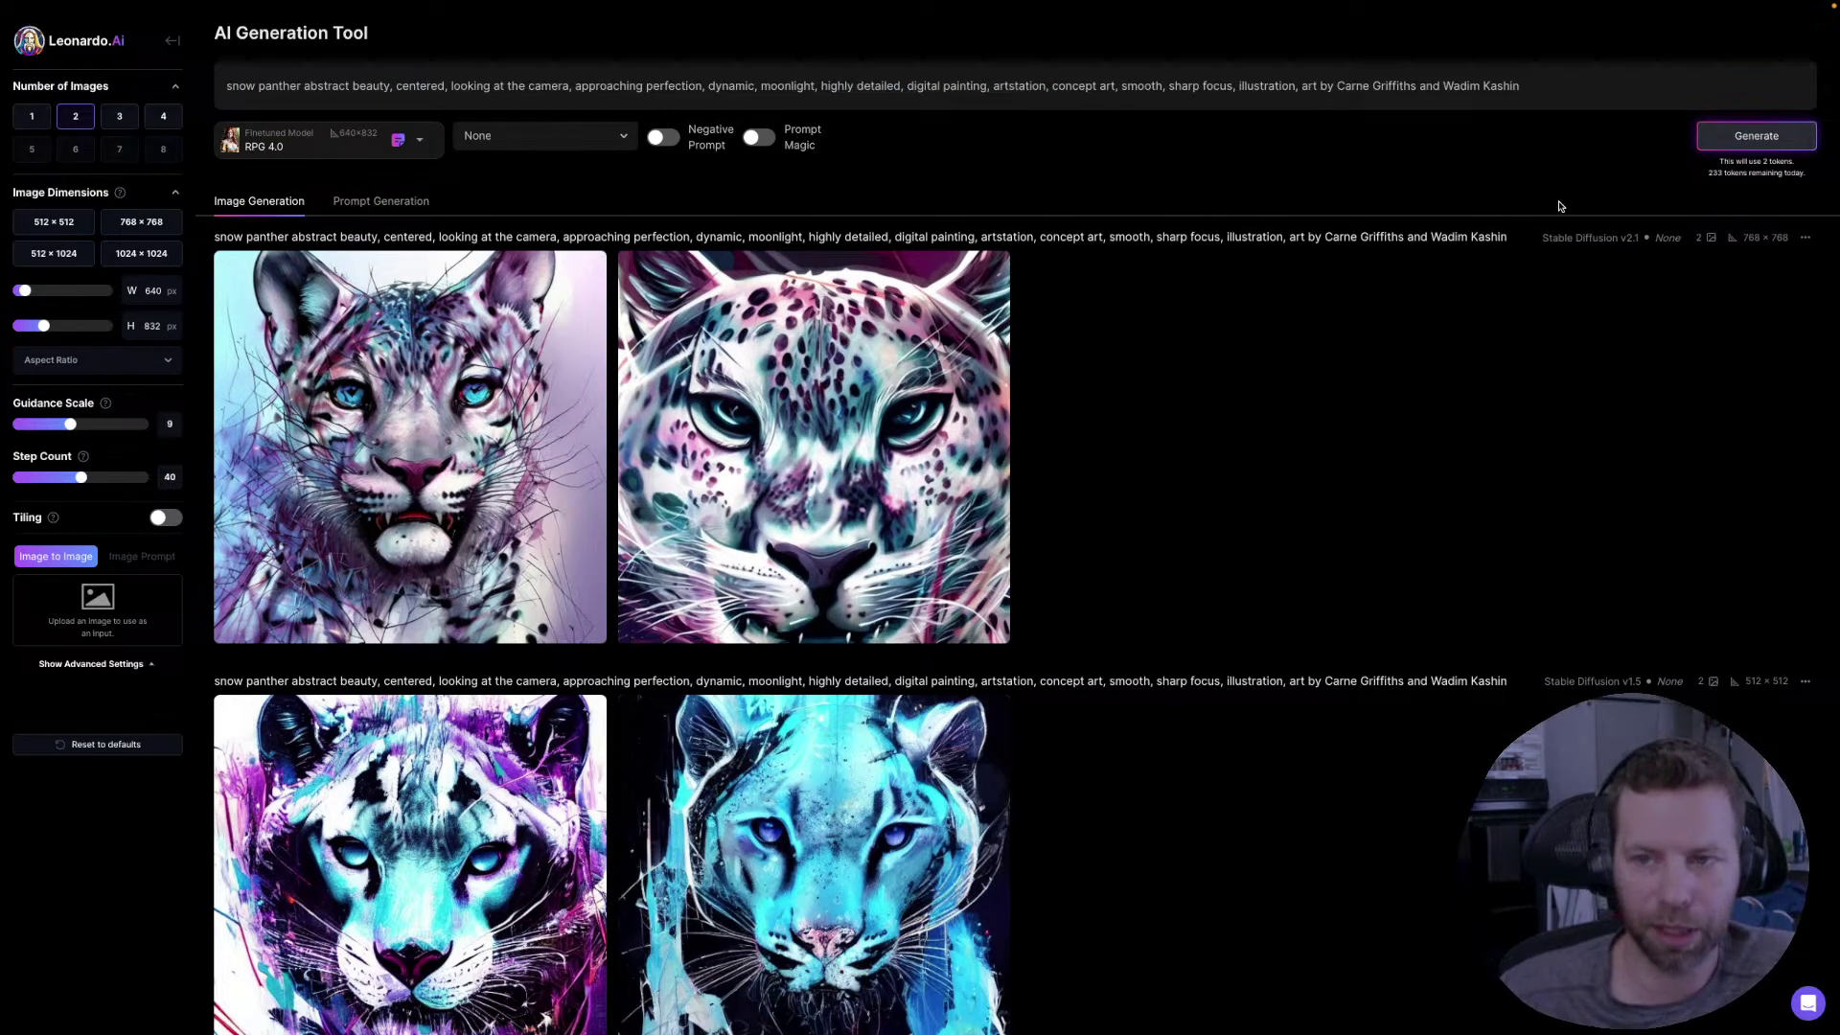
pyautogui.scroll(-9, 1220, 619)
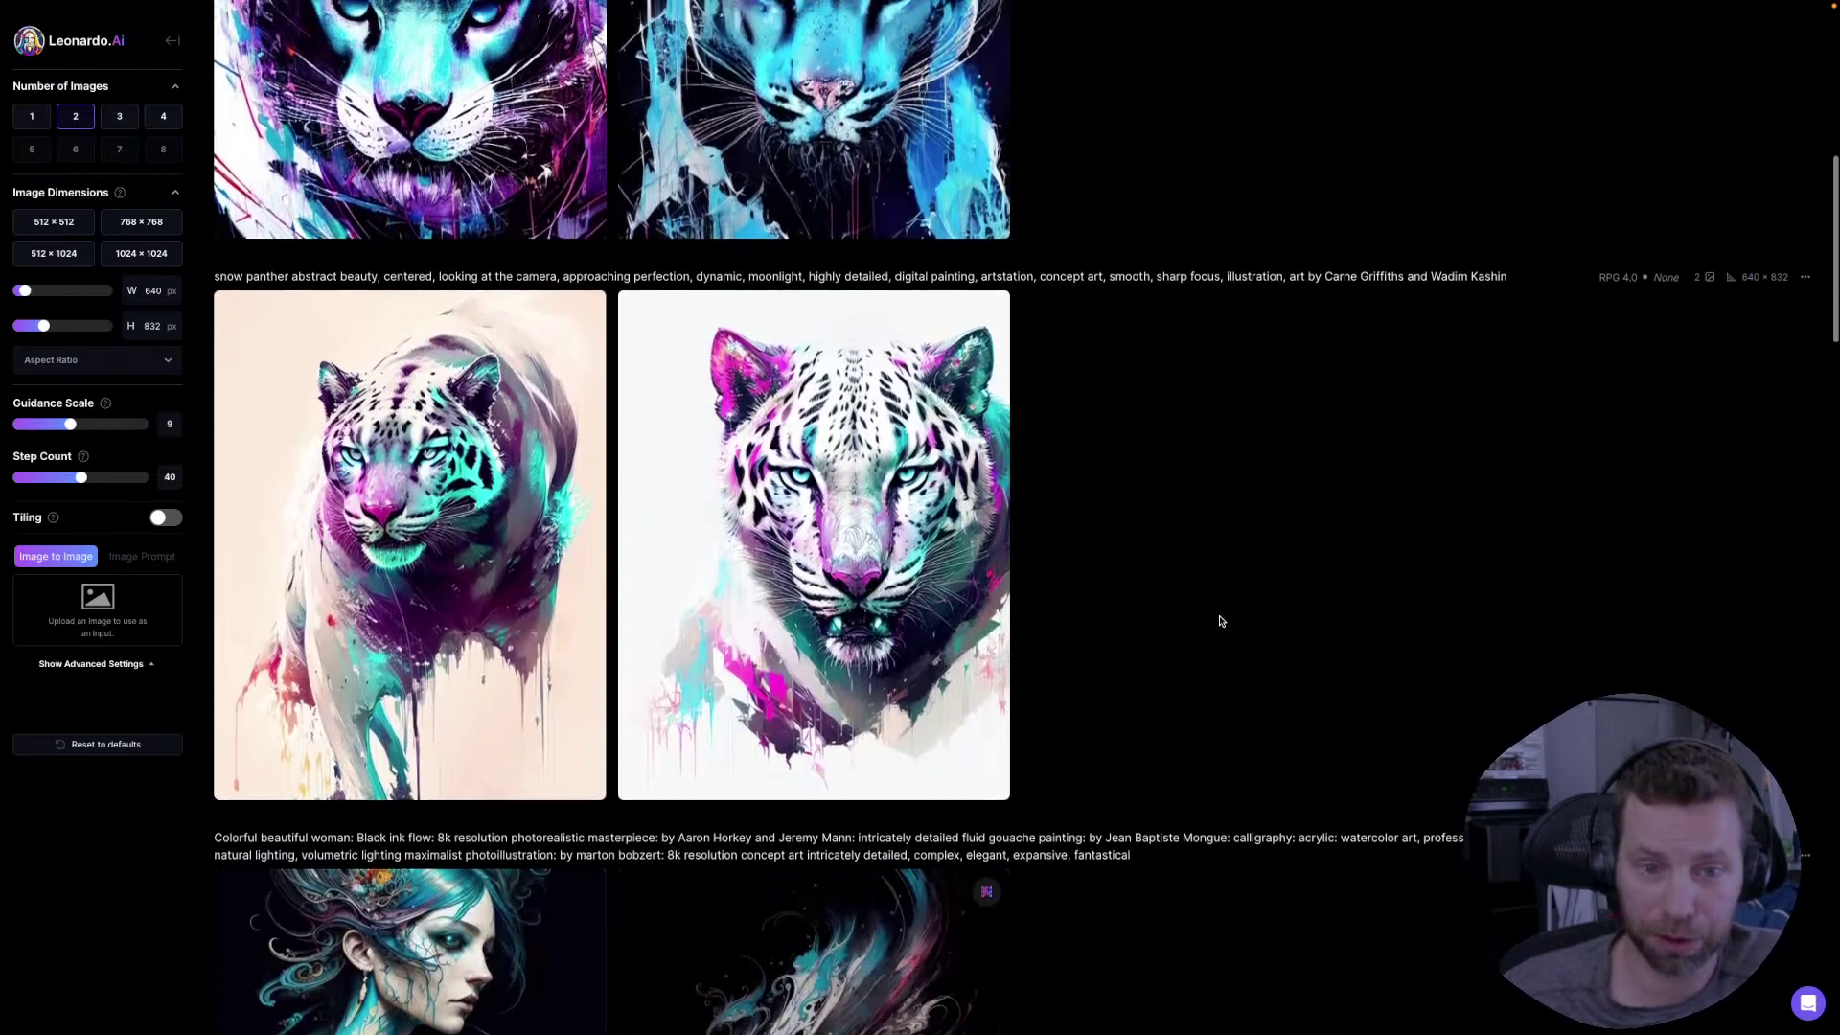
pyautogui.scroll(9, 1220, 621)
pyautogui.click(1752, 144)
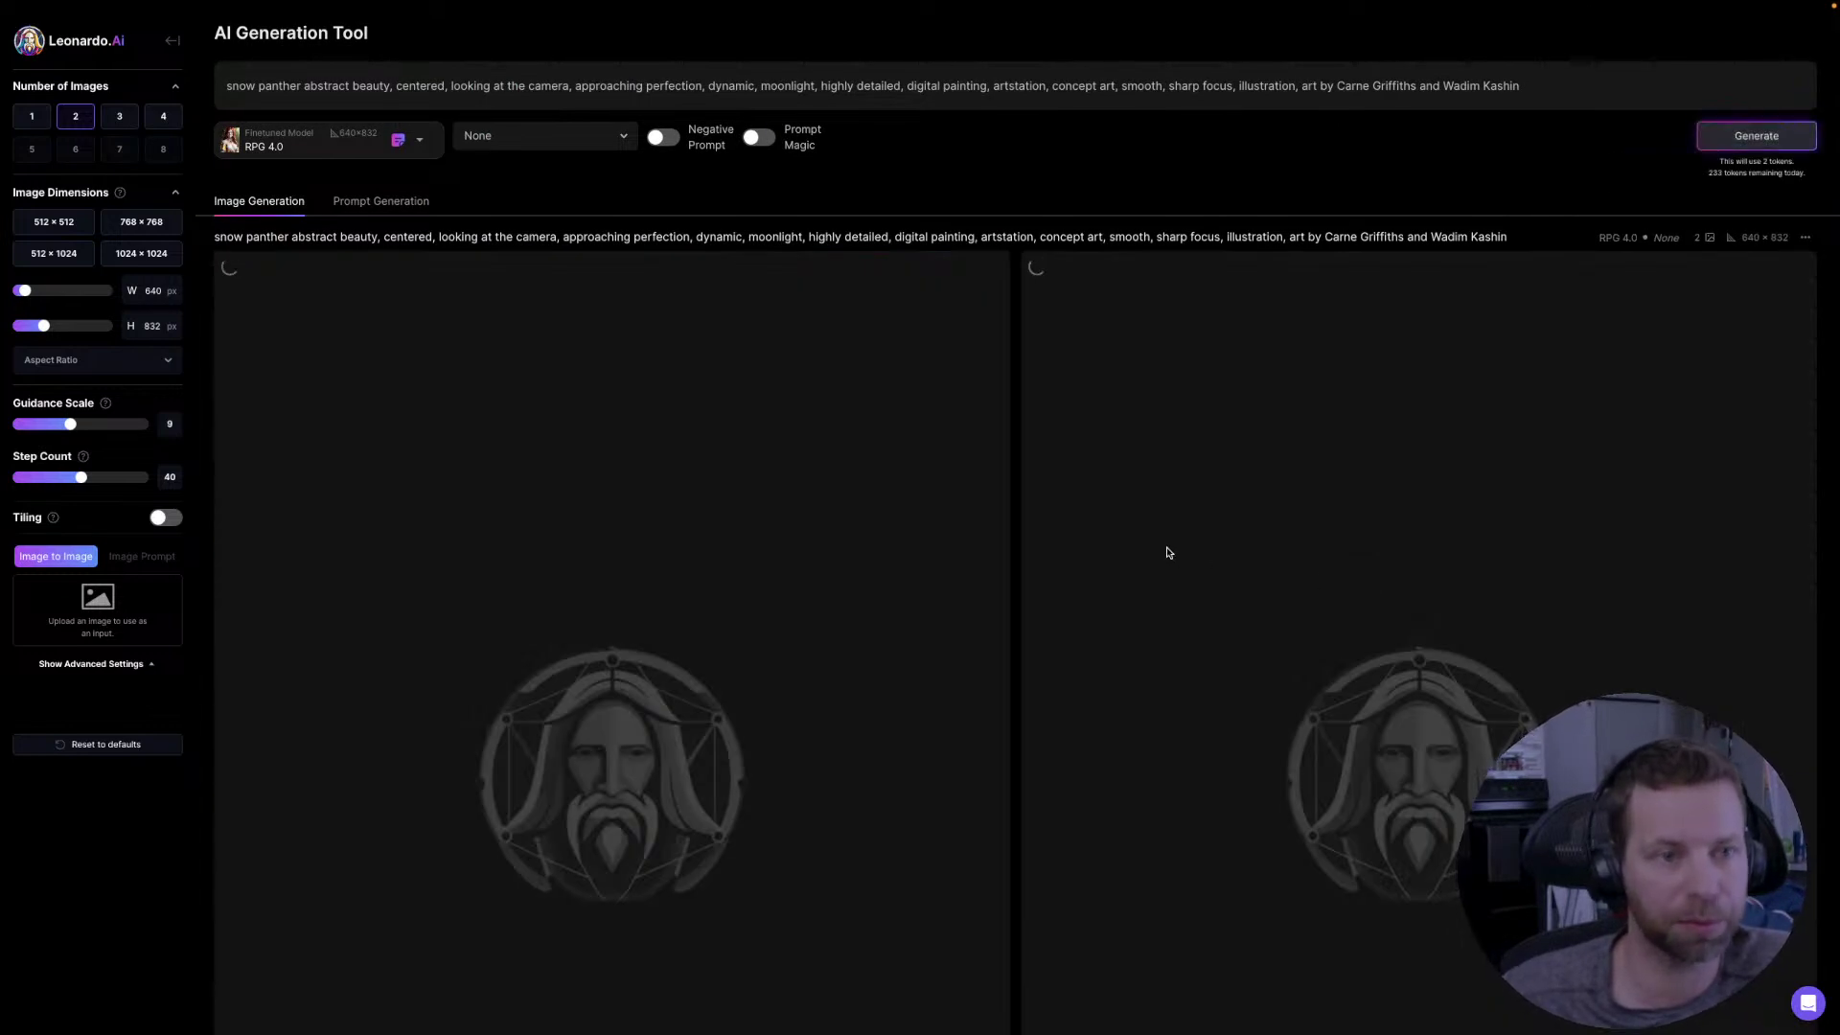
# - Review the earlier RPG 4.0 and Stable Diffusion panthers in the history, and return to the newest generation
pyautogui.scroll(-10, 1175, 556)
pyautogui.scroll(-8, 1168, 553)
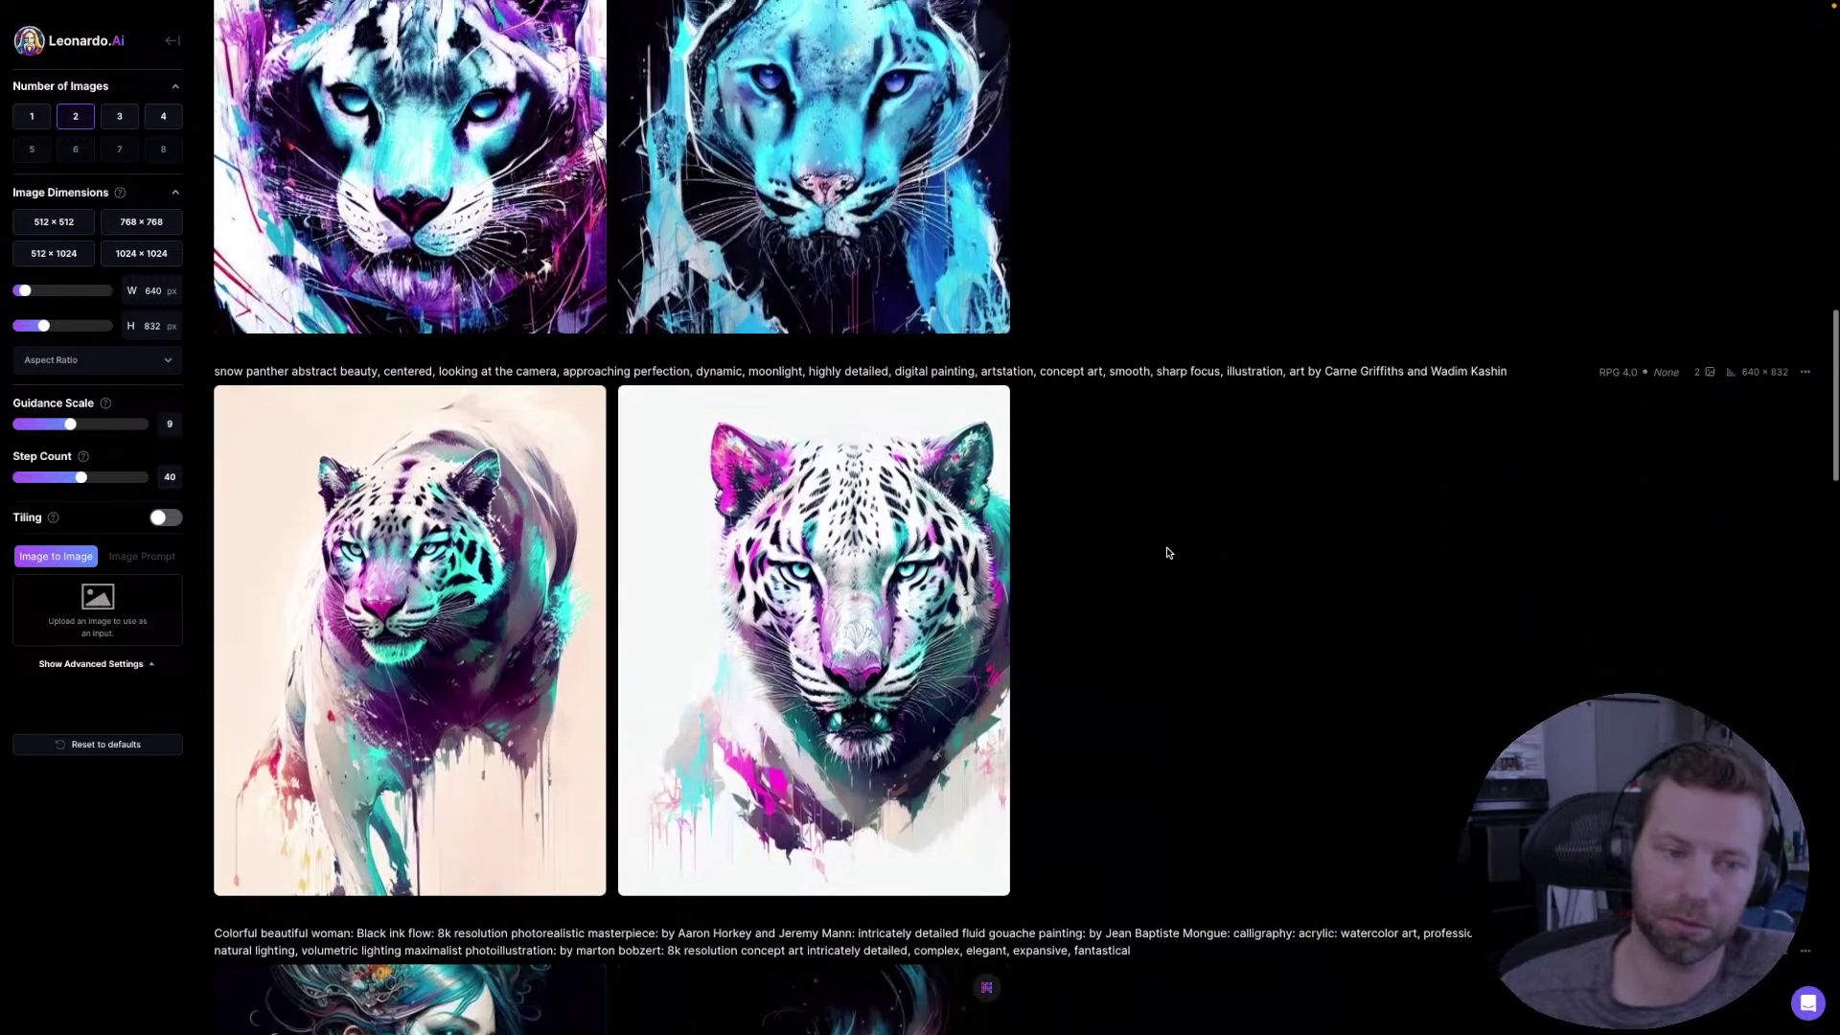
pyautogui.scroll(8, 1168, 553)
pyautogui.scroll(-10, 1168, 553)
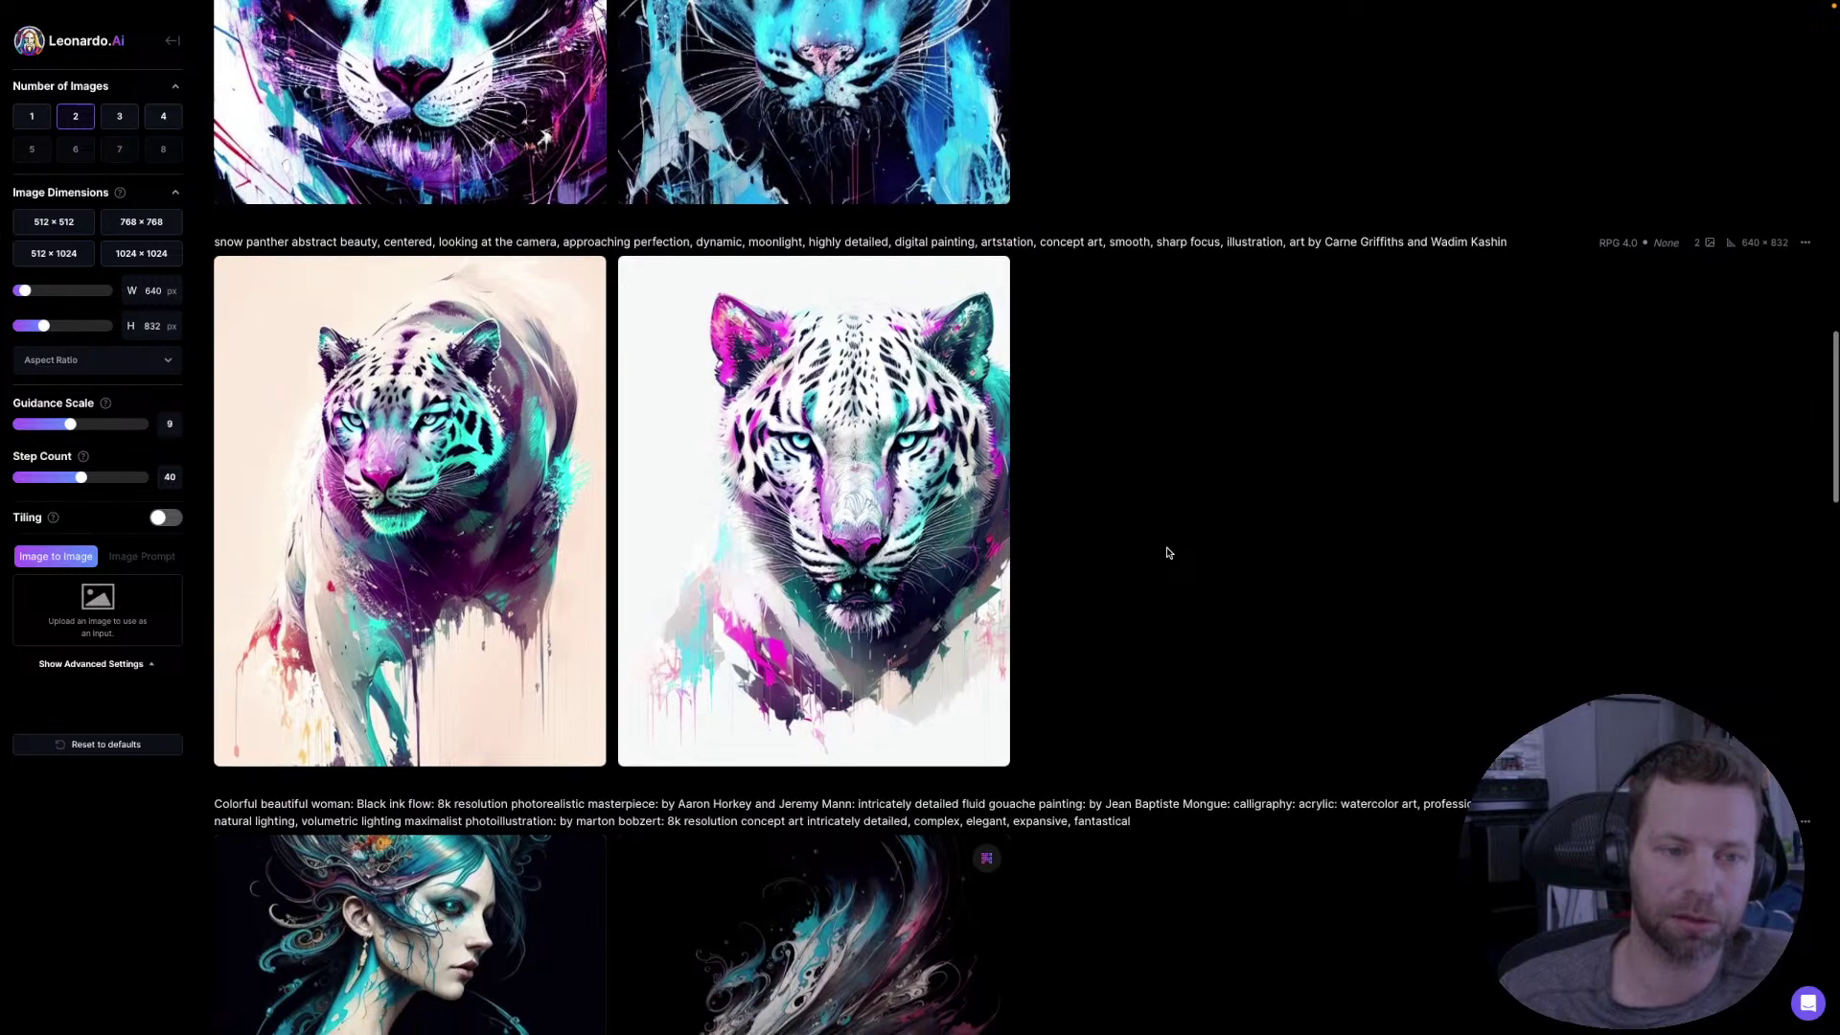
pyautogui.scroll(8, 1168, 553)
pyautogui.scroll(-7, 1168, 553)
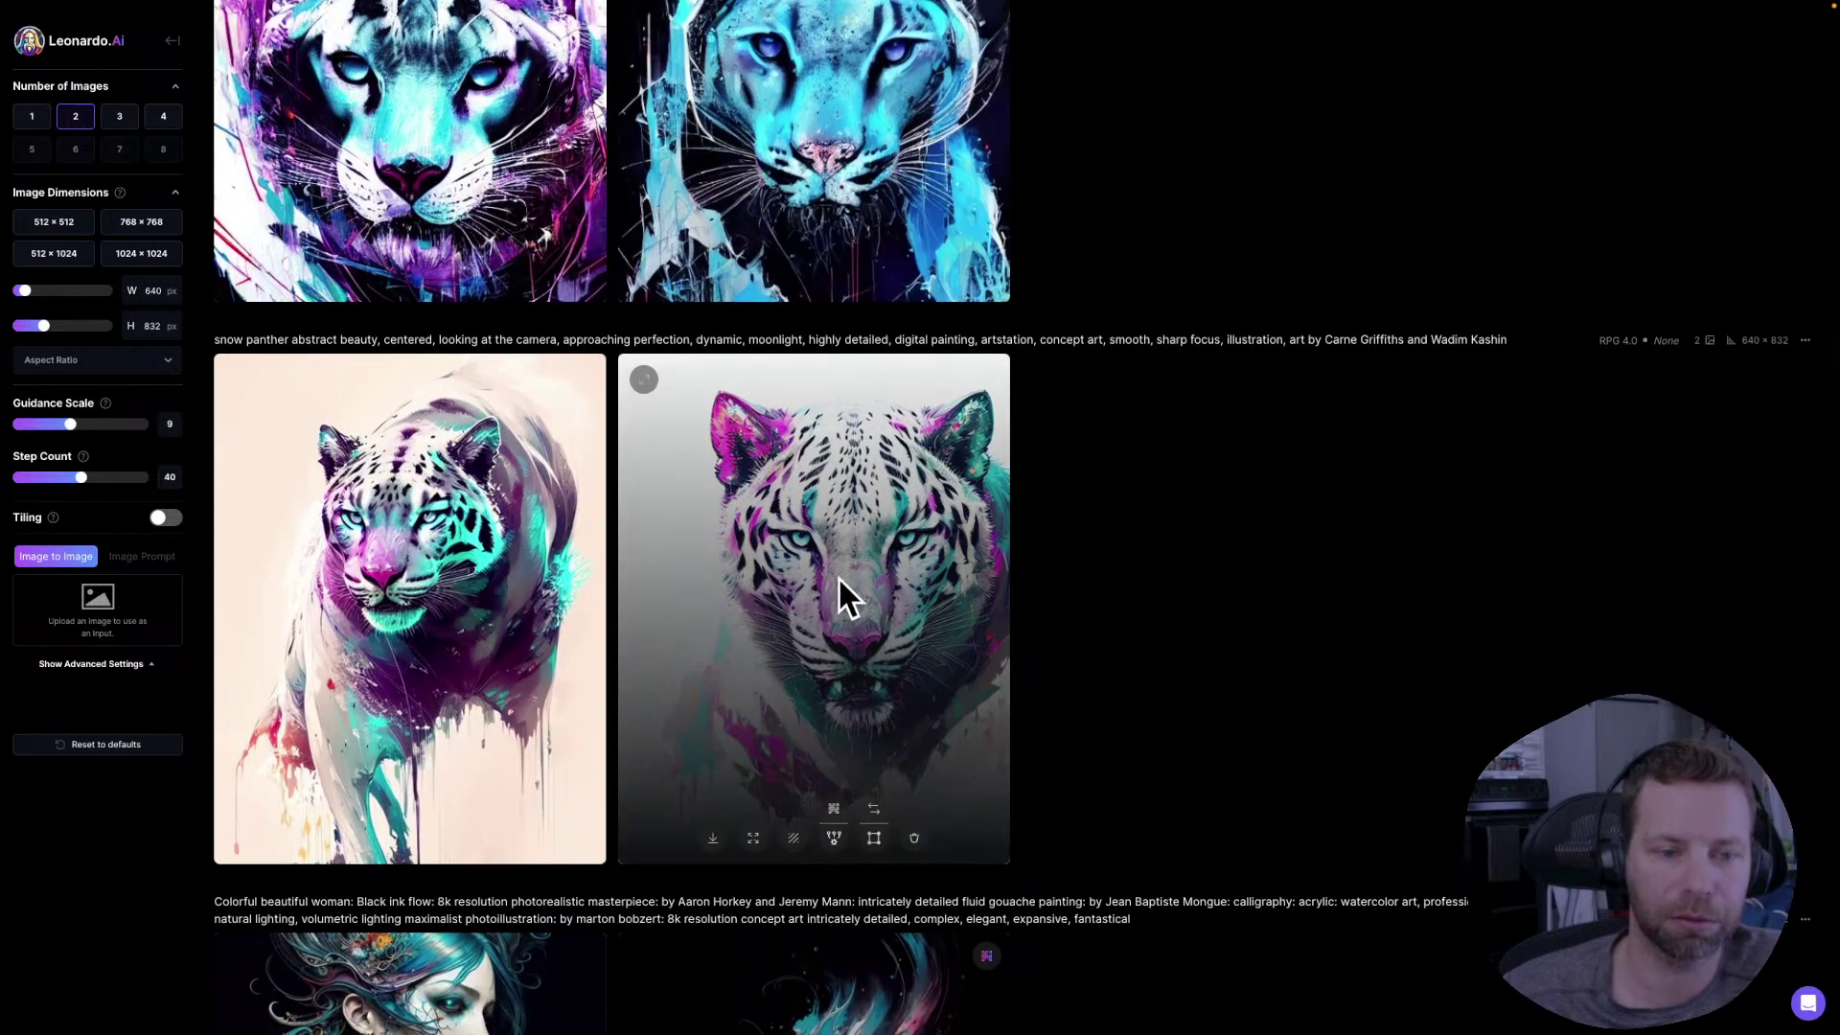
pyautogui.scroll(-5, 891, 623)
pyautogui.scroll(10, 1189, 655)
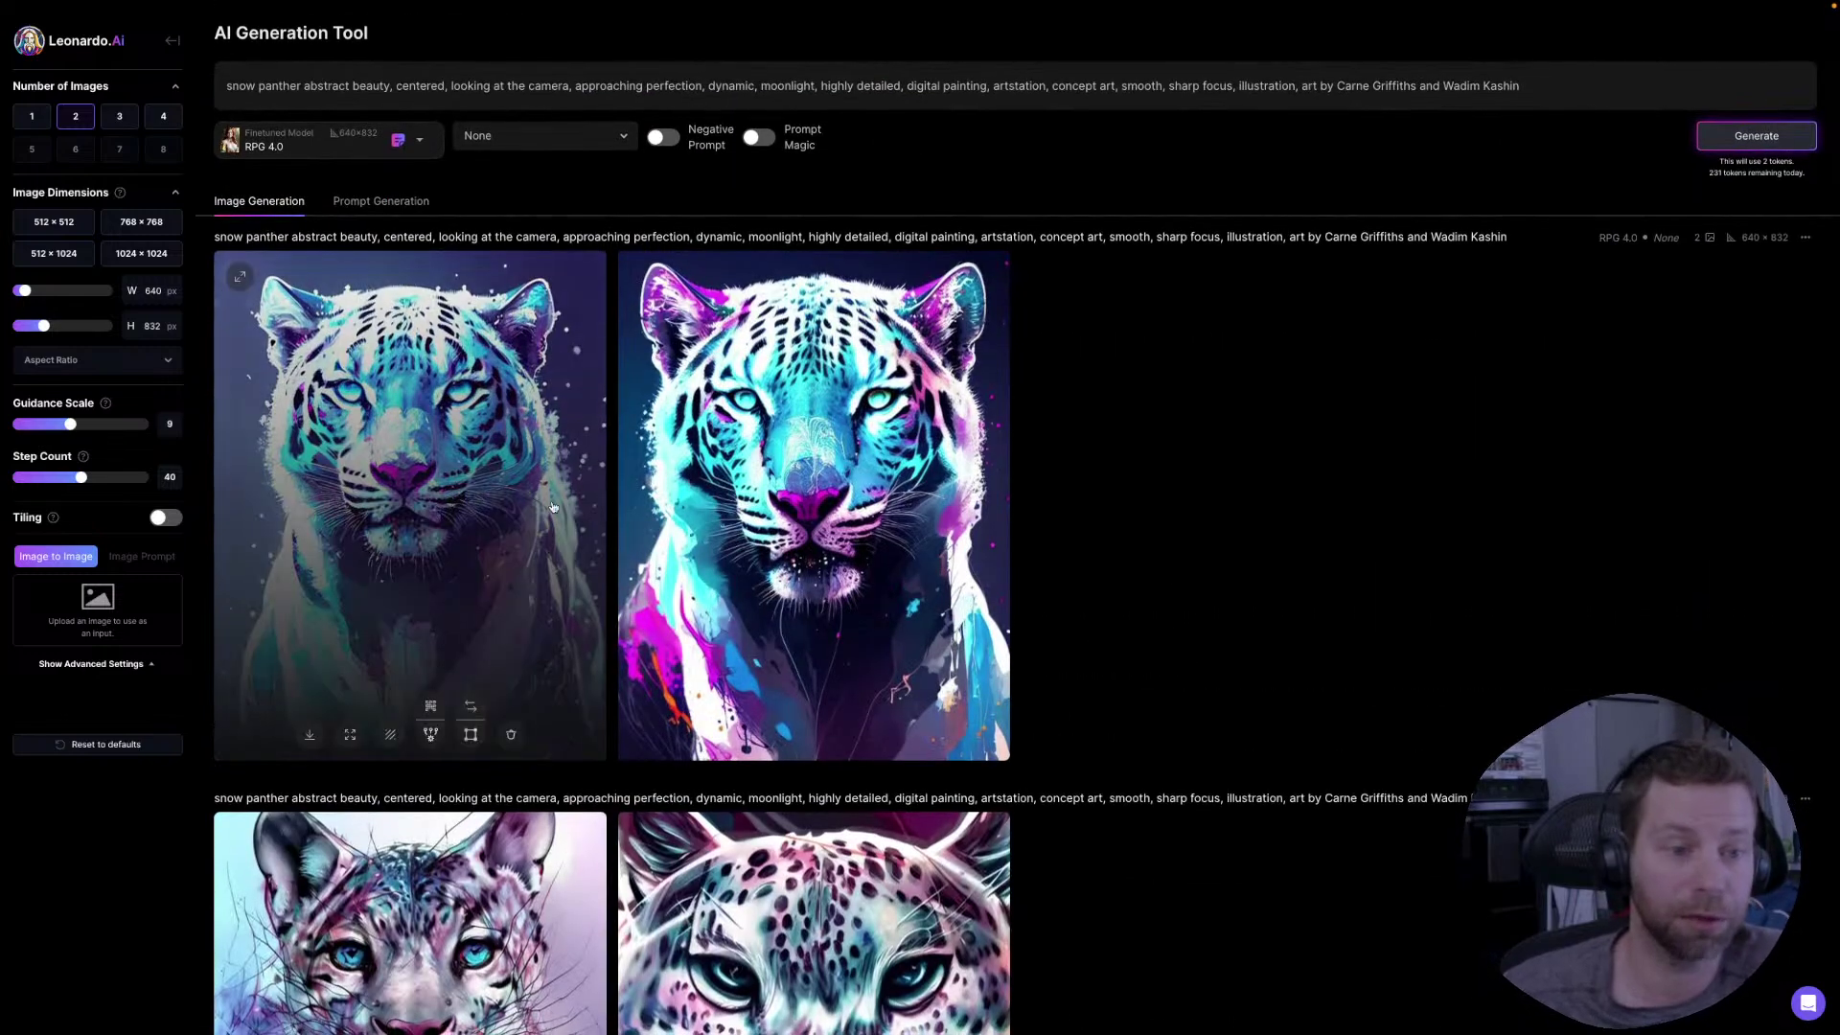
# - Compare enlarged views of the two new RPG 4.0 snow panthers by alternating between them, and close the viewer
pyautogui.click(467, 466)
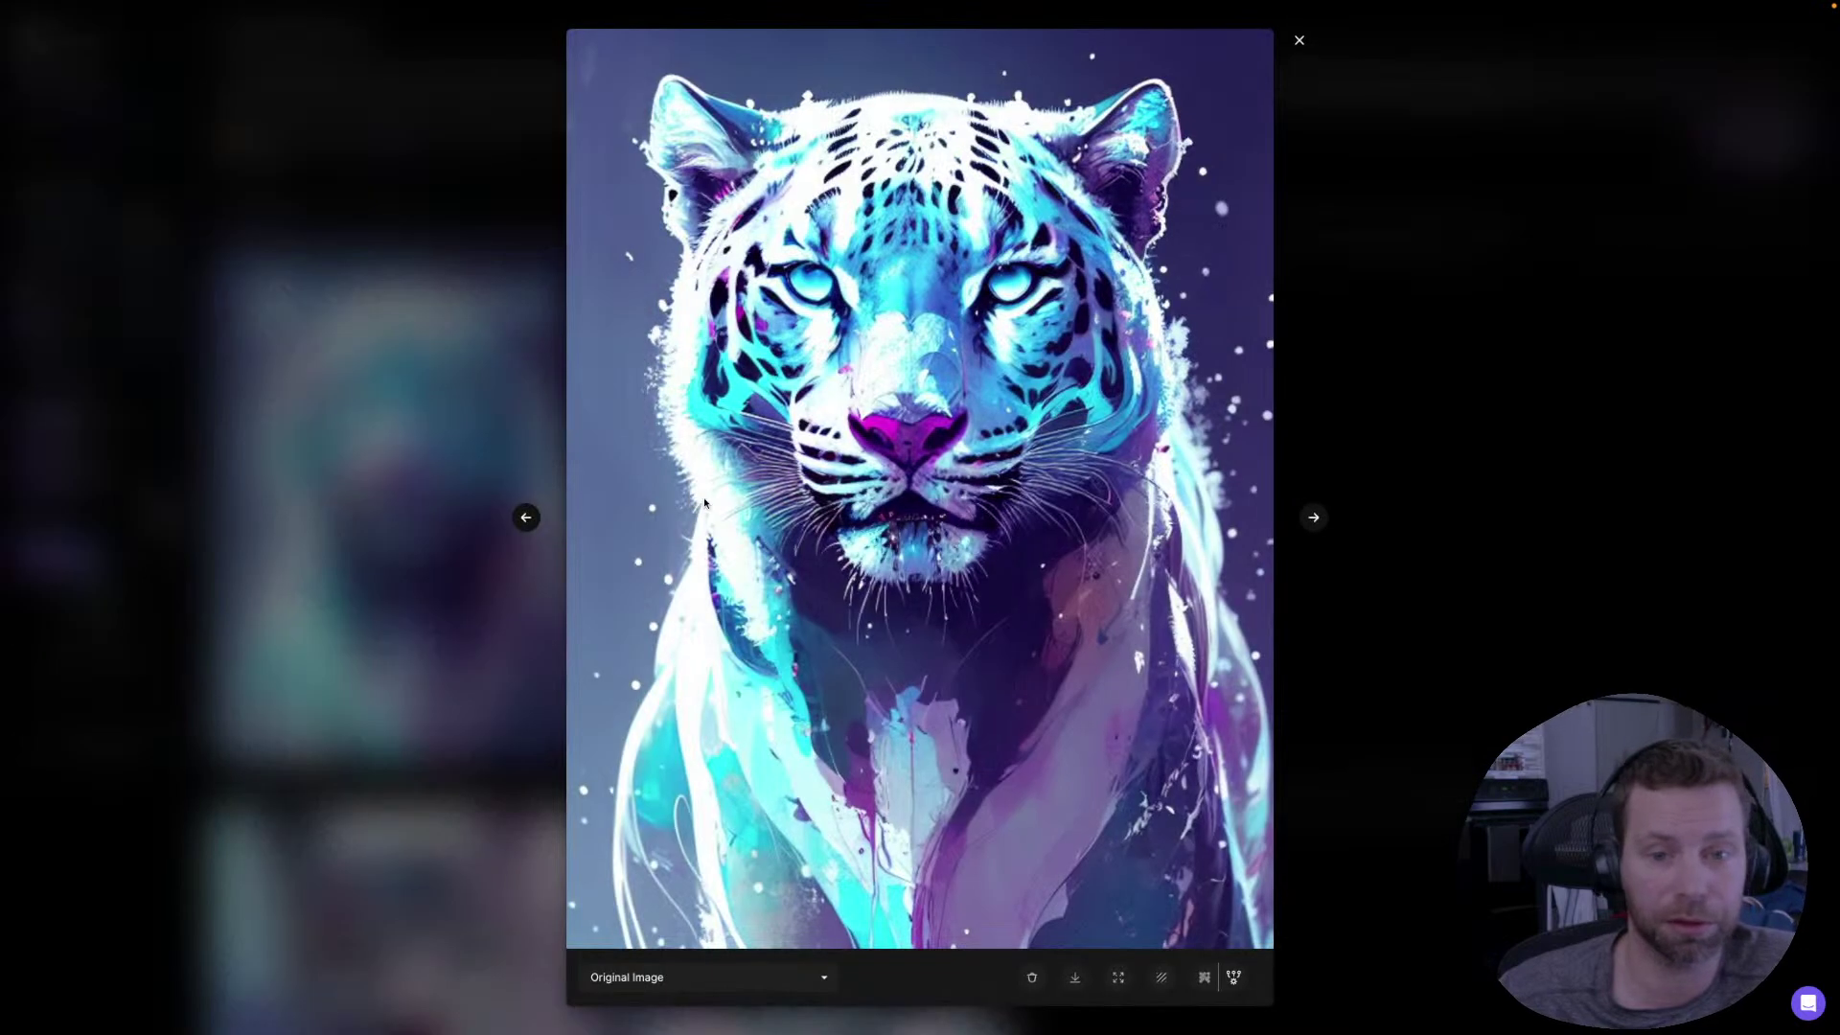
pyautogui.click(1314, 517)
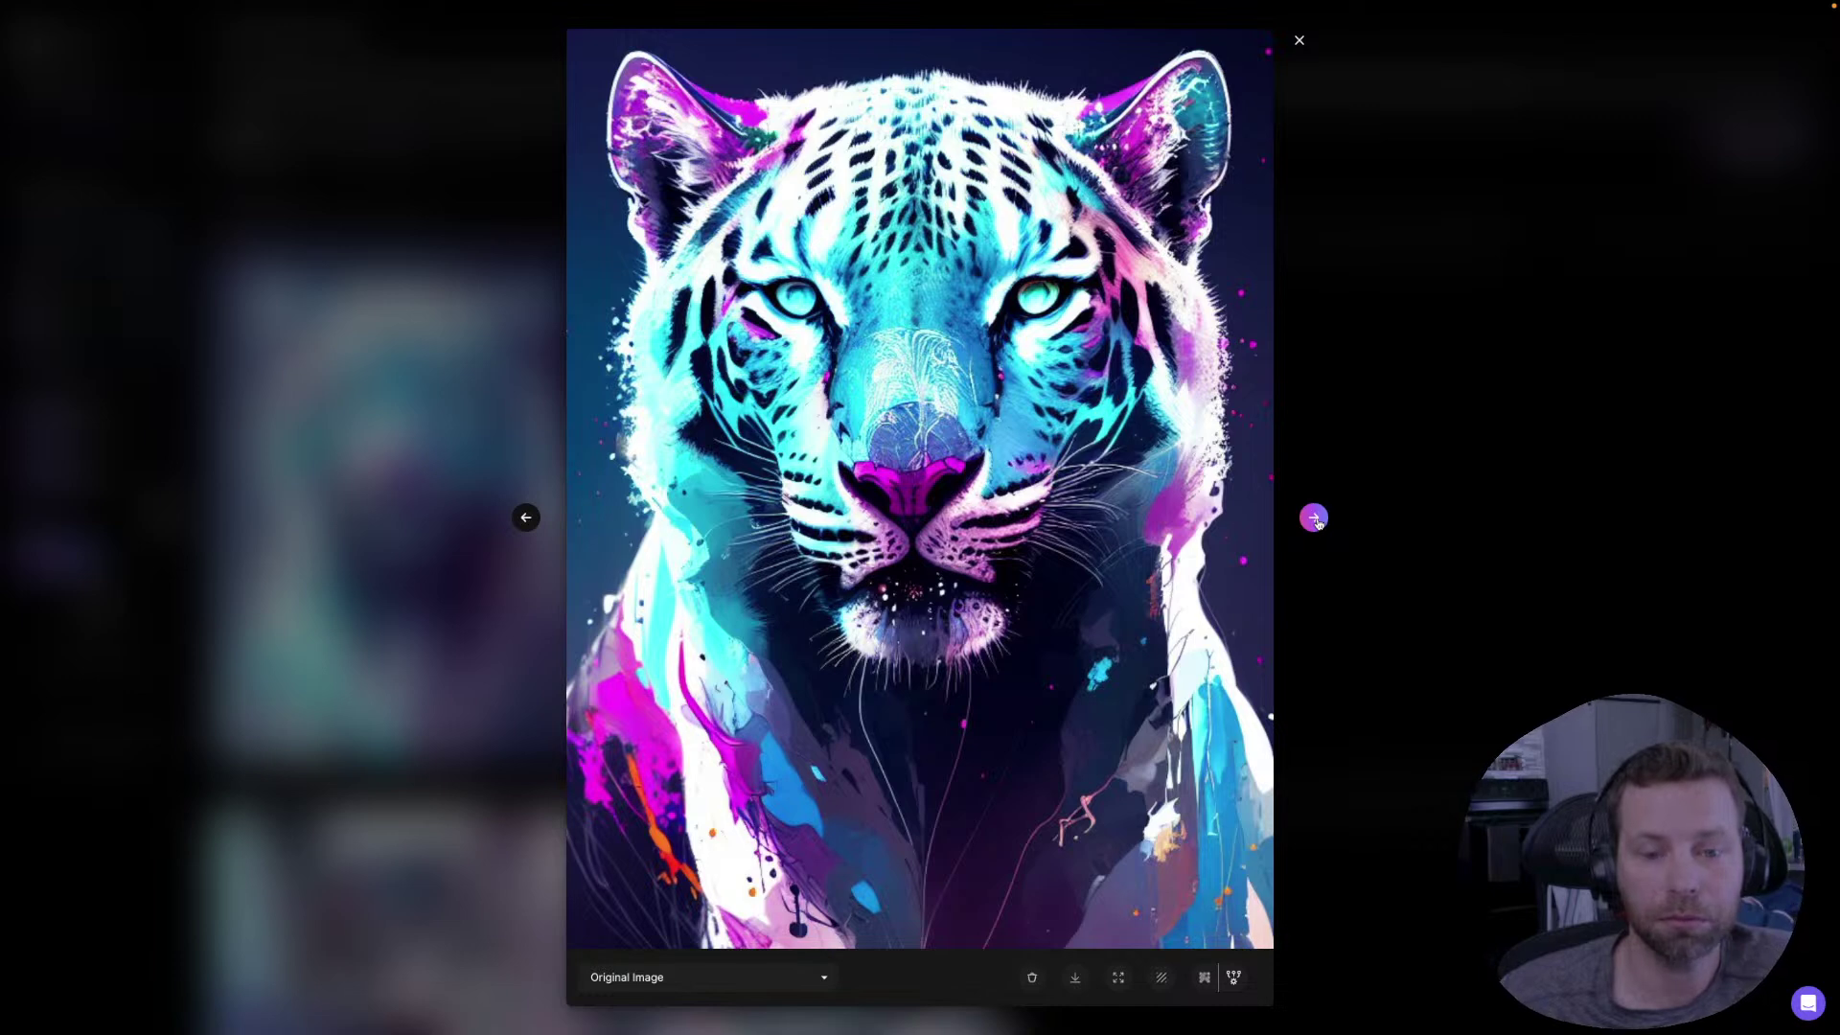
pyautogui.click(1314, 517)
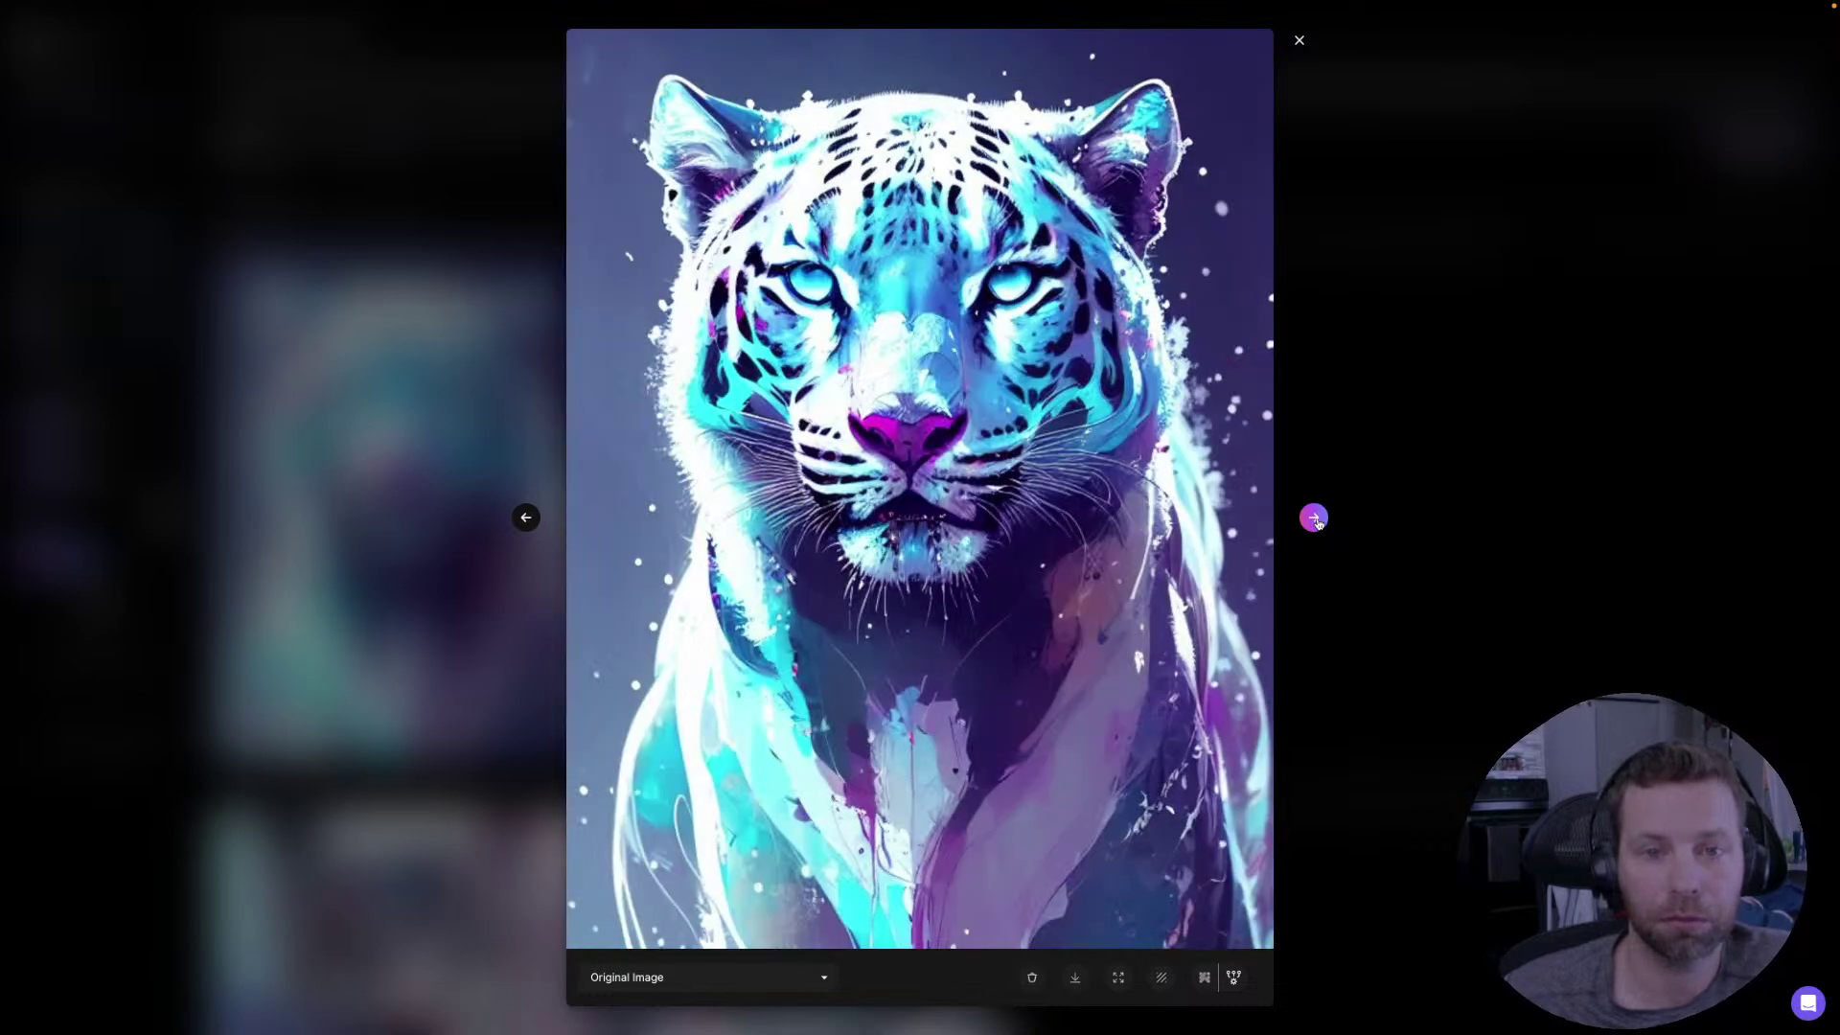
pyautogui.click(1314, 517)
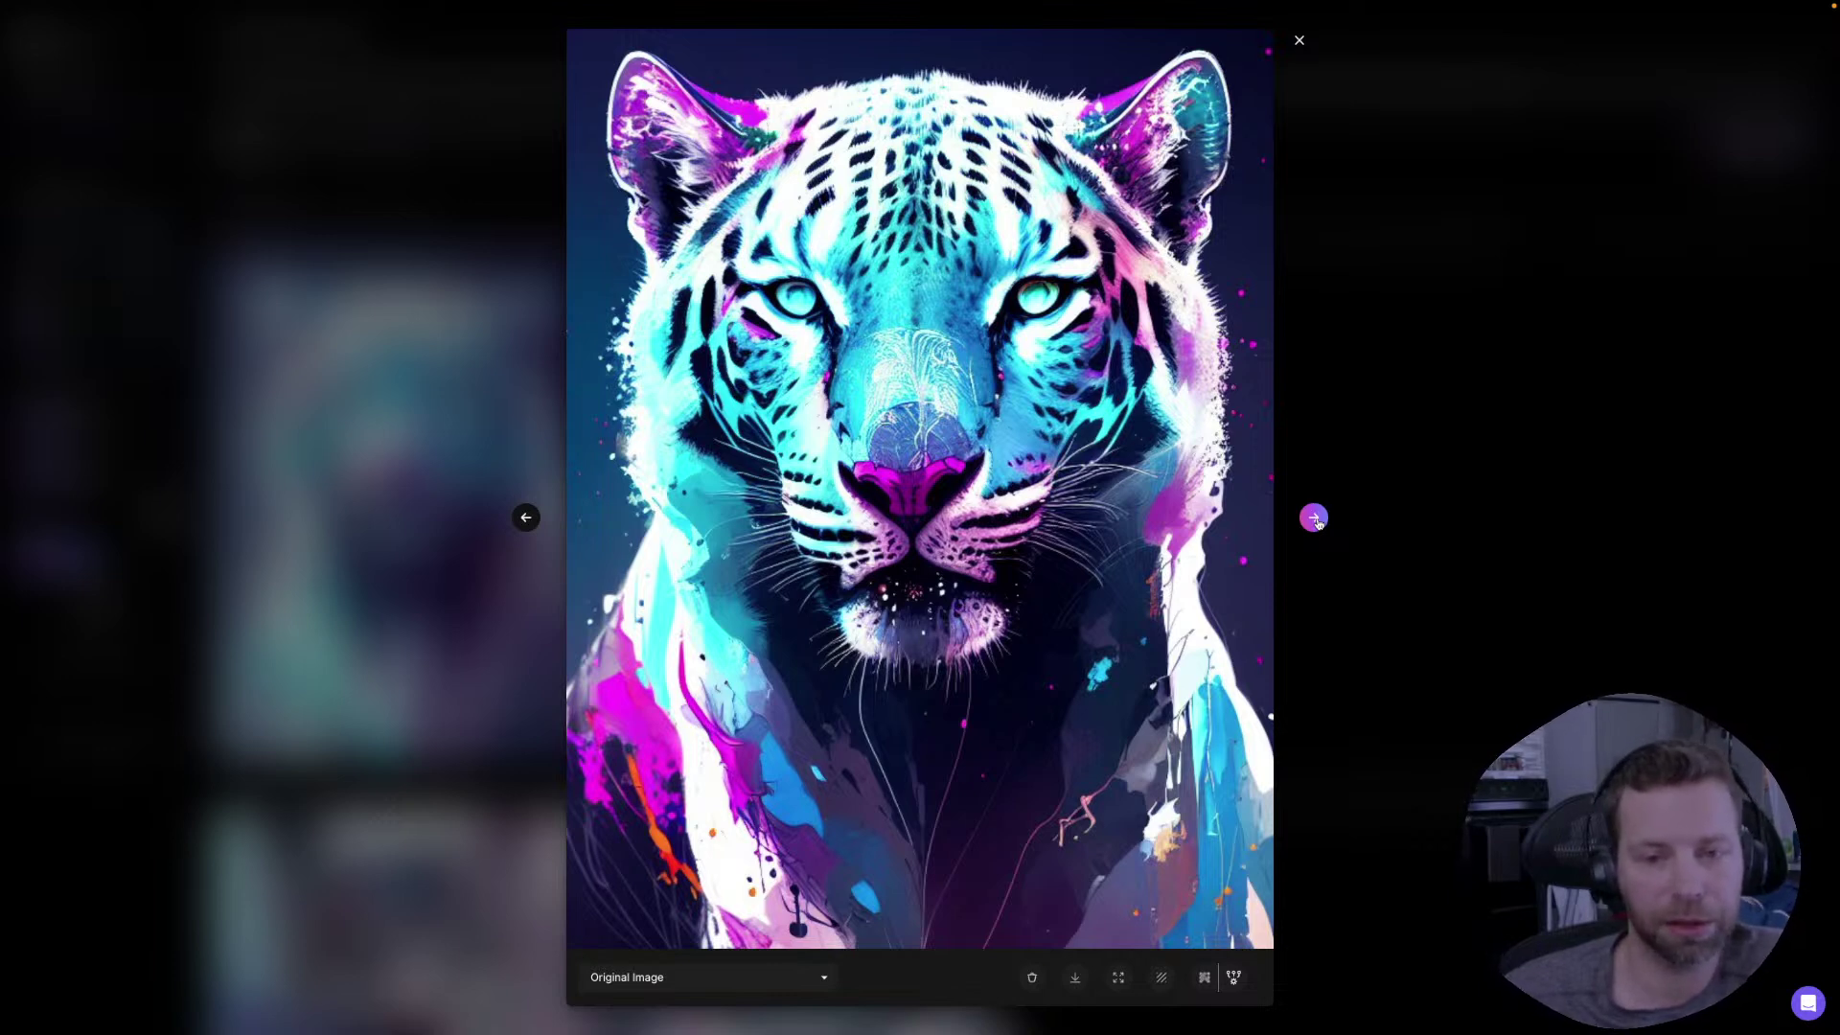
pyautogui.click(1314, 518)
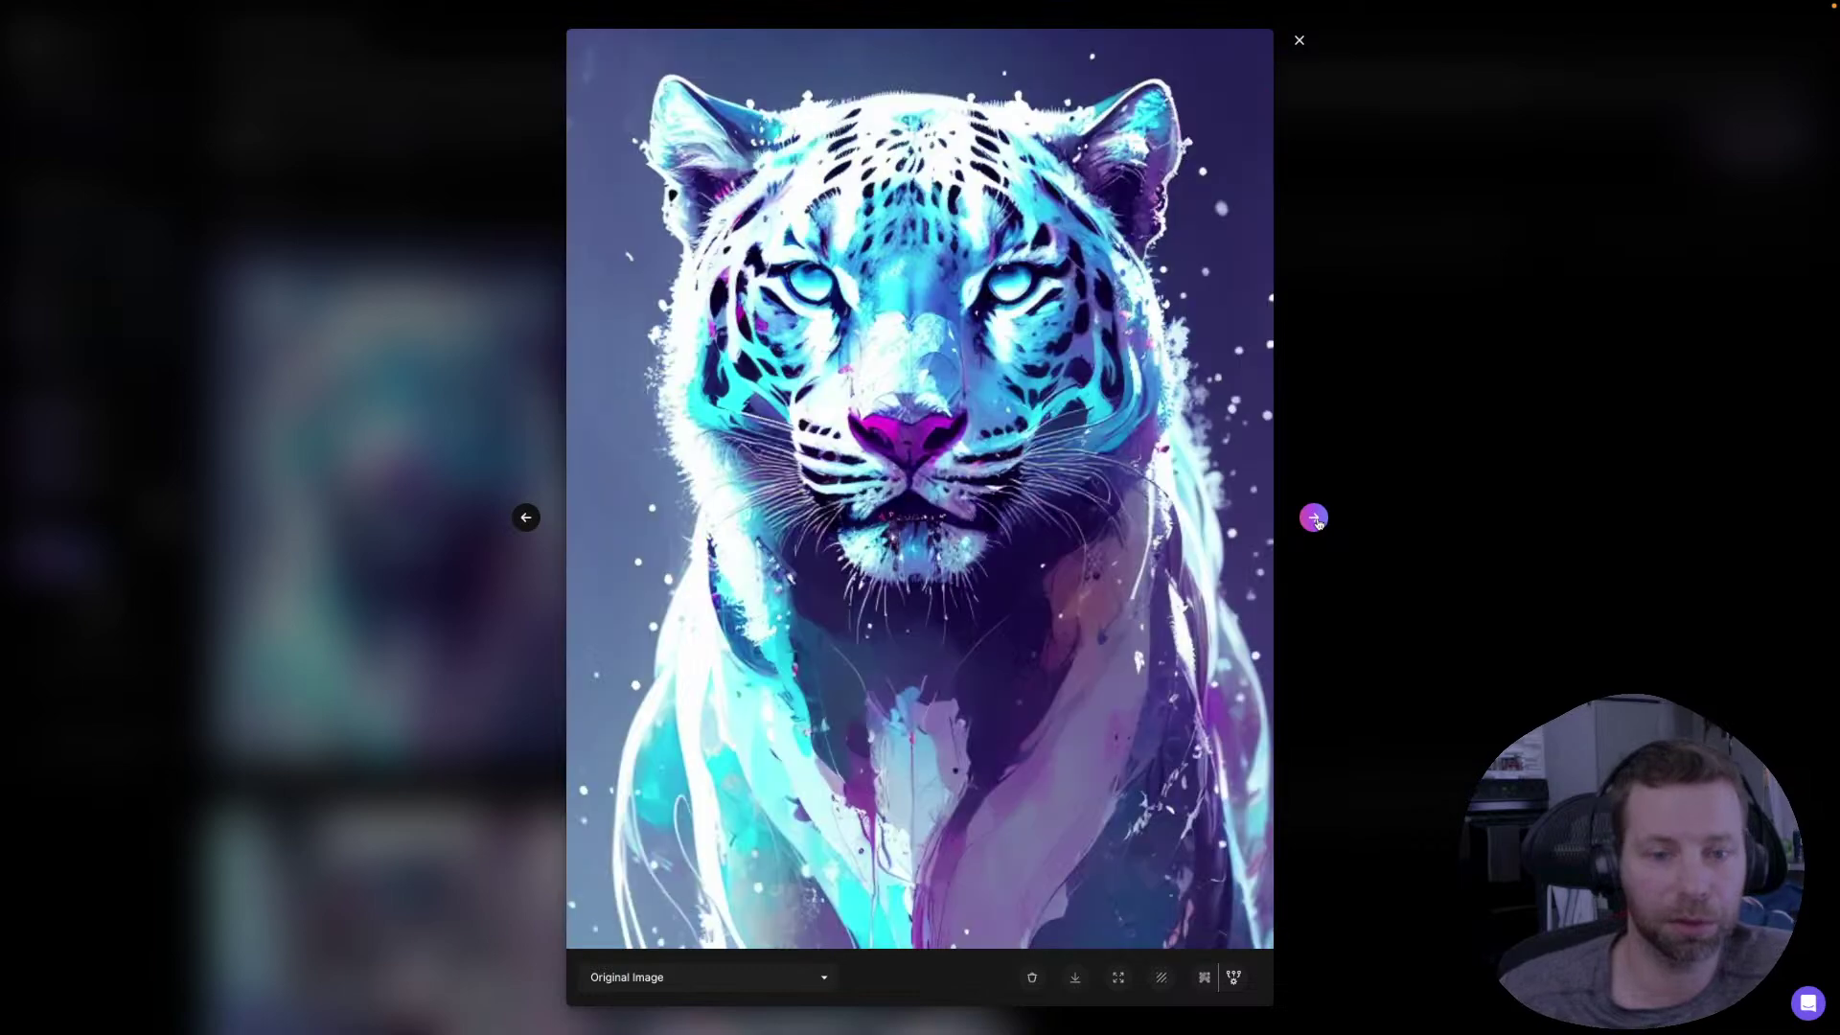
pyautogui.click(1314, 517)
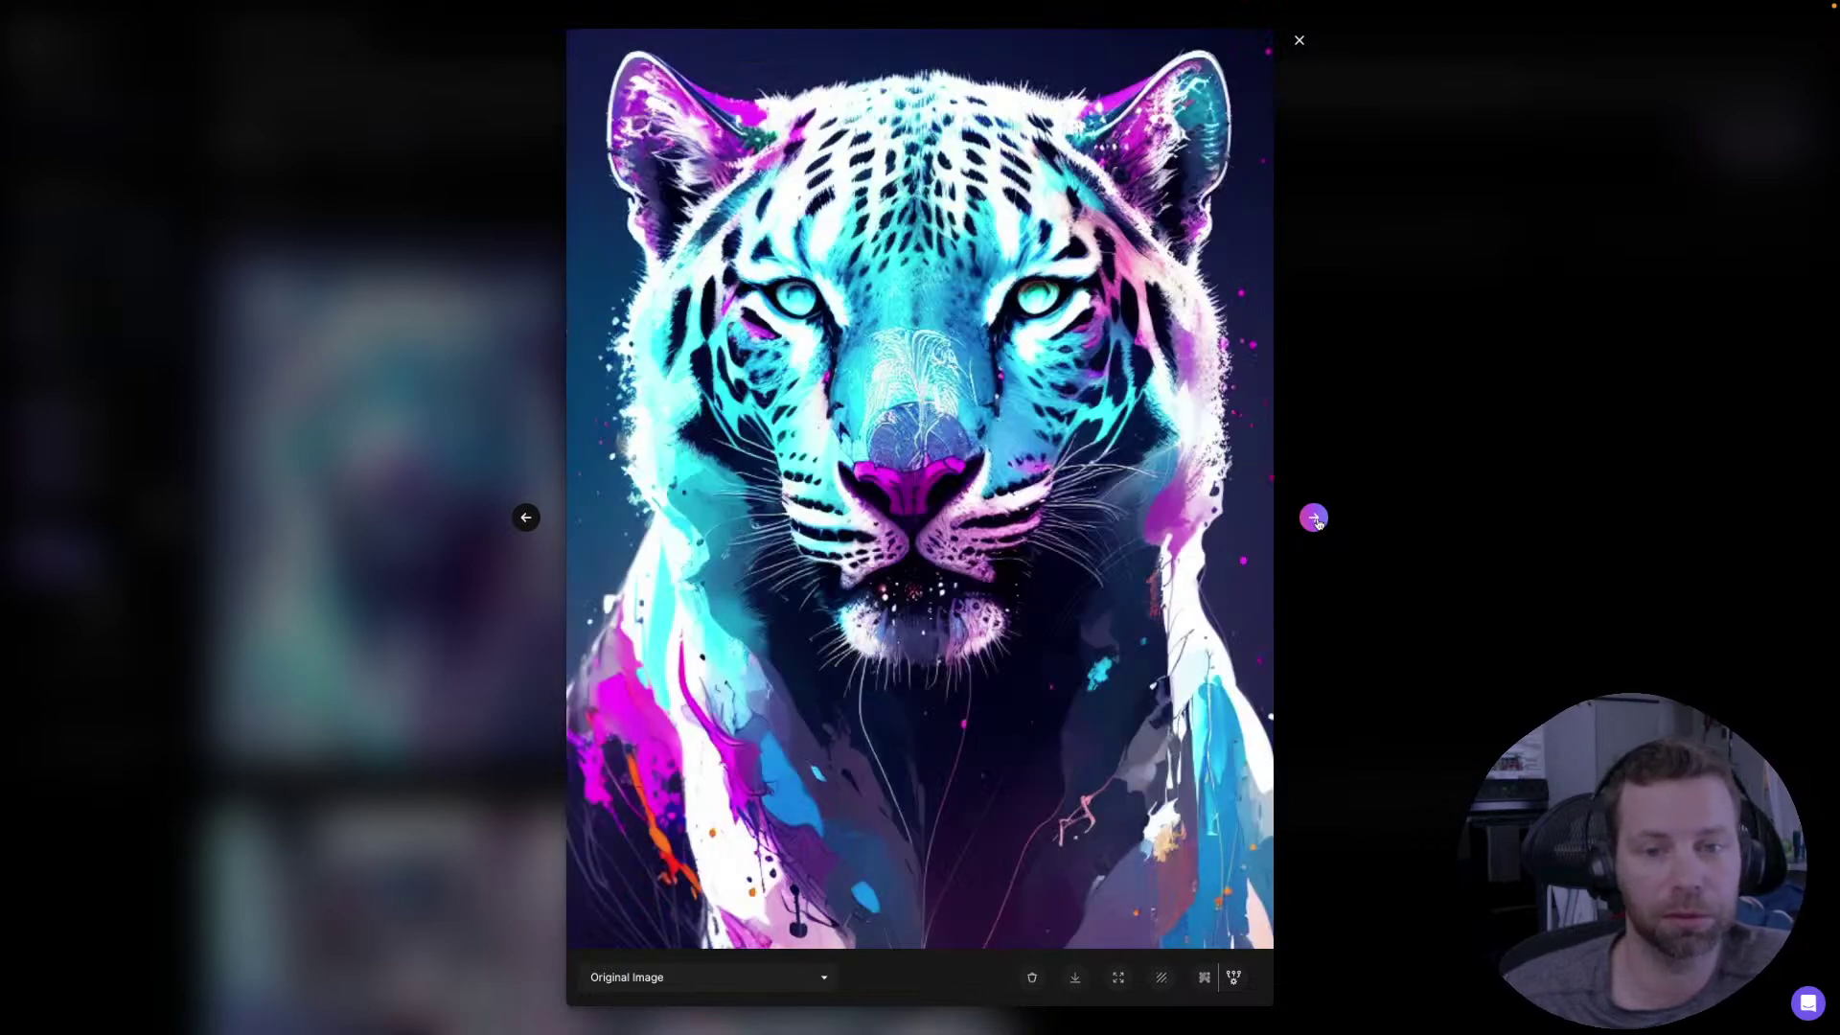
pyautogui.click(1314, 517)
pyautogui.click(1314, 517)
pyautogui.click(1314, 517)
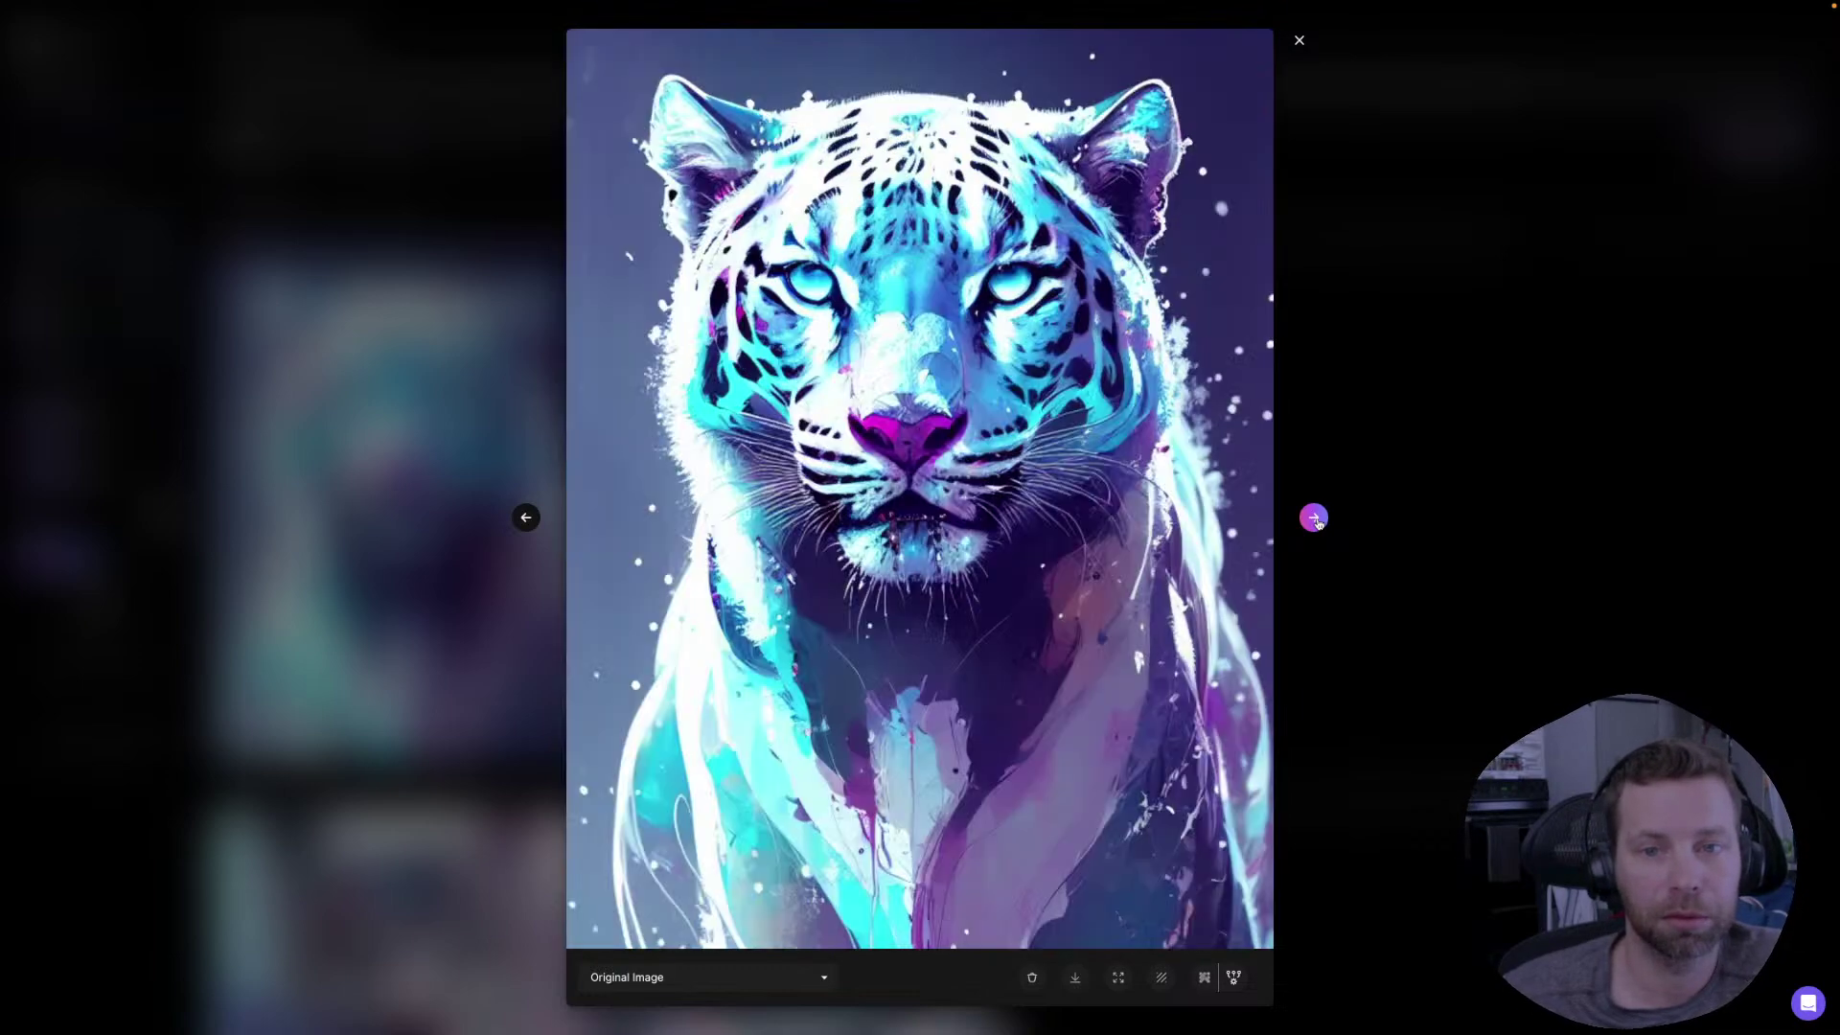
pyautogui.click(1405, 505)
# - Enlarge the close-up Stable Diffusion 2.1 panther face and close the view
pyautogui.scroll(-5, 1239, 573)
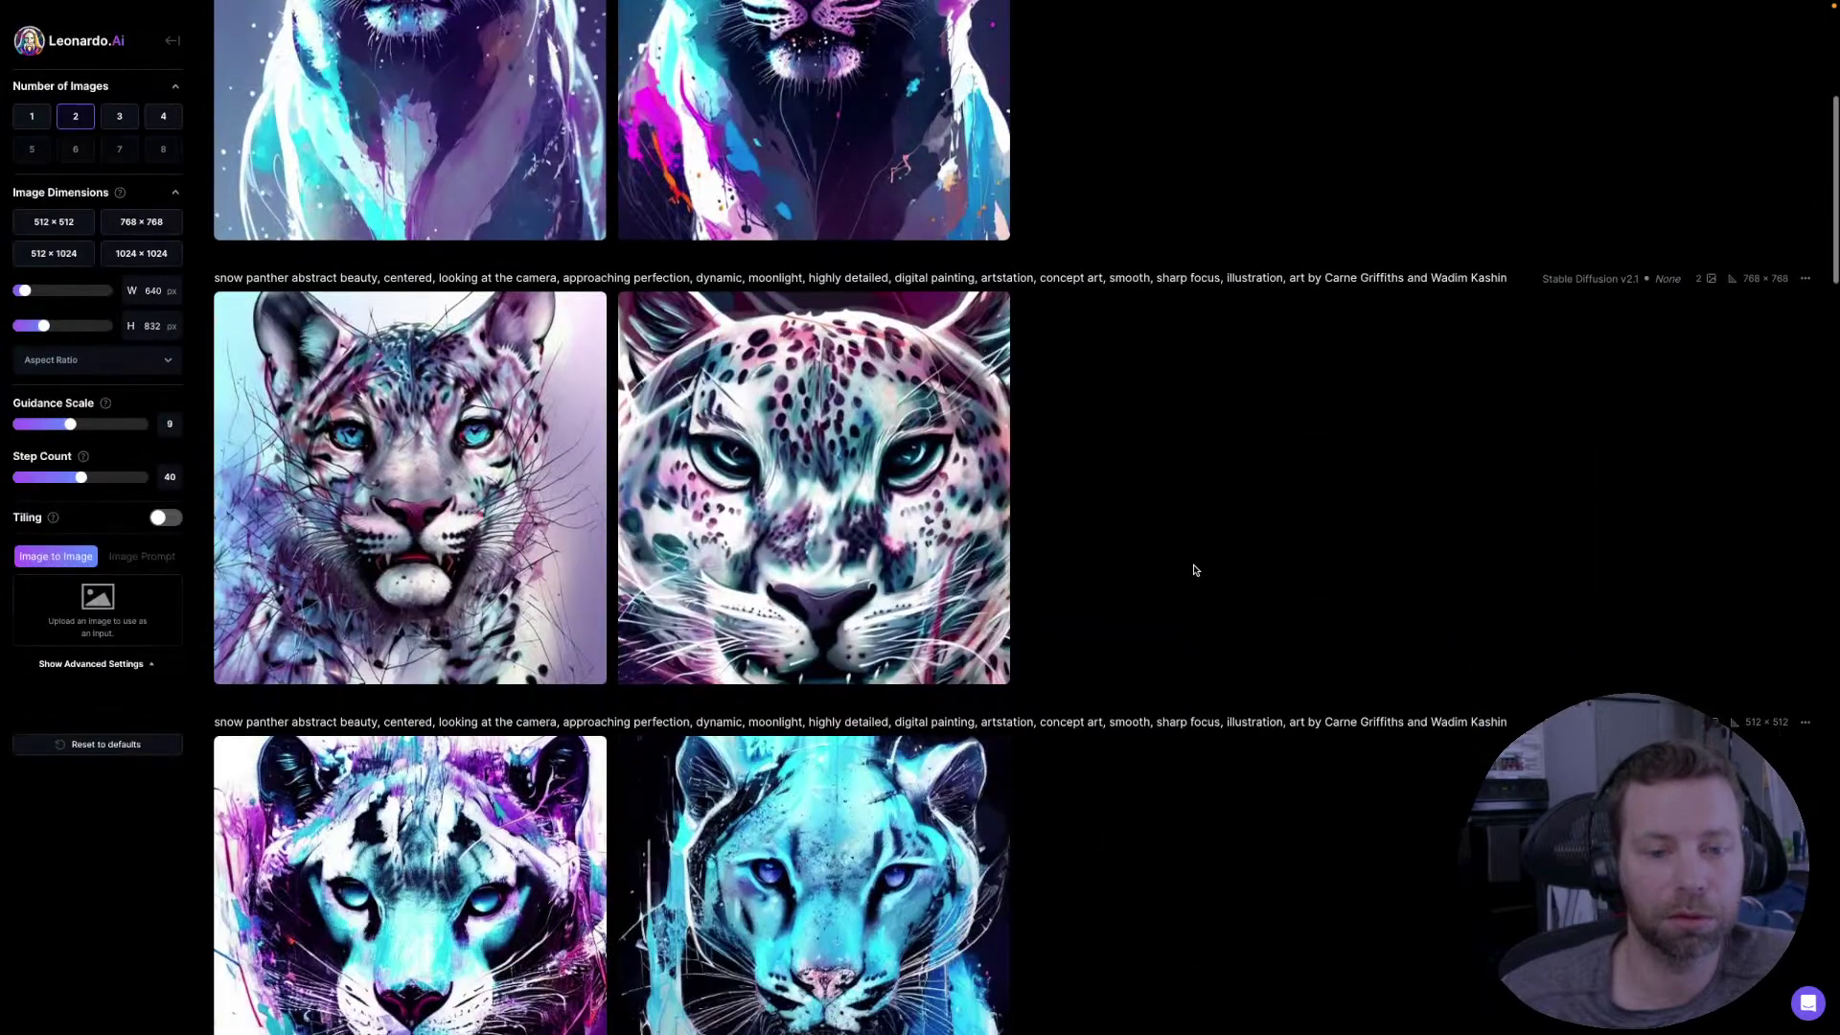
pyautogui.click(849, 482)
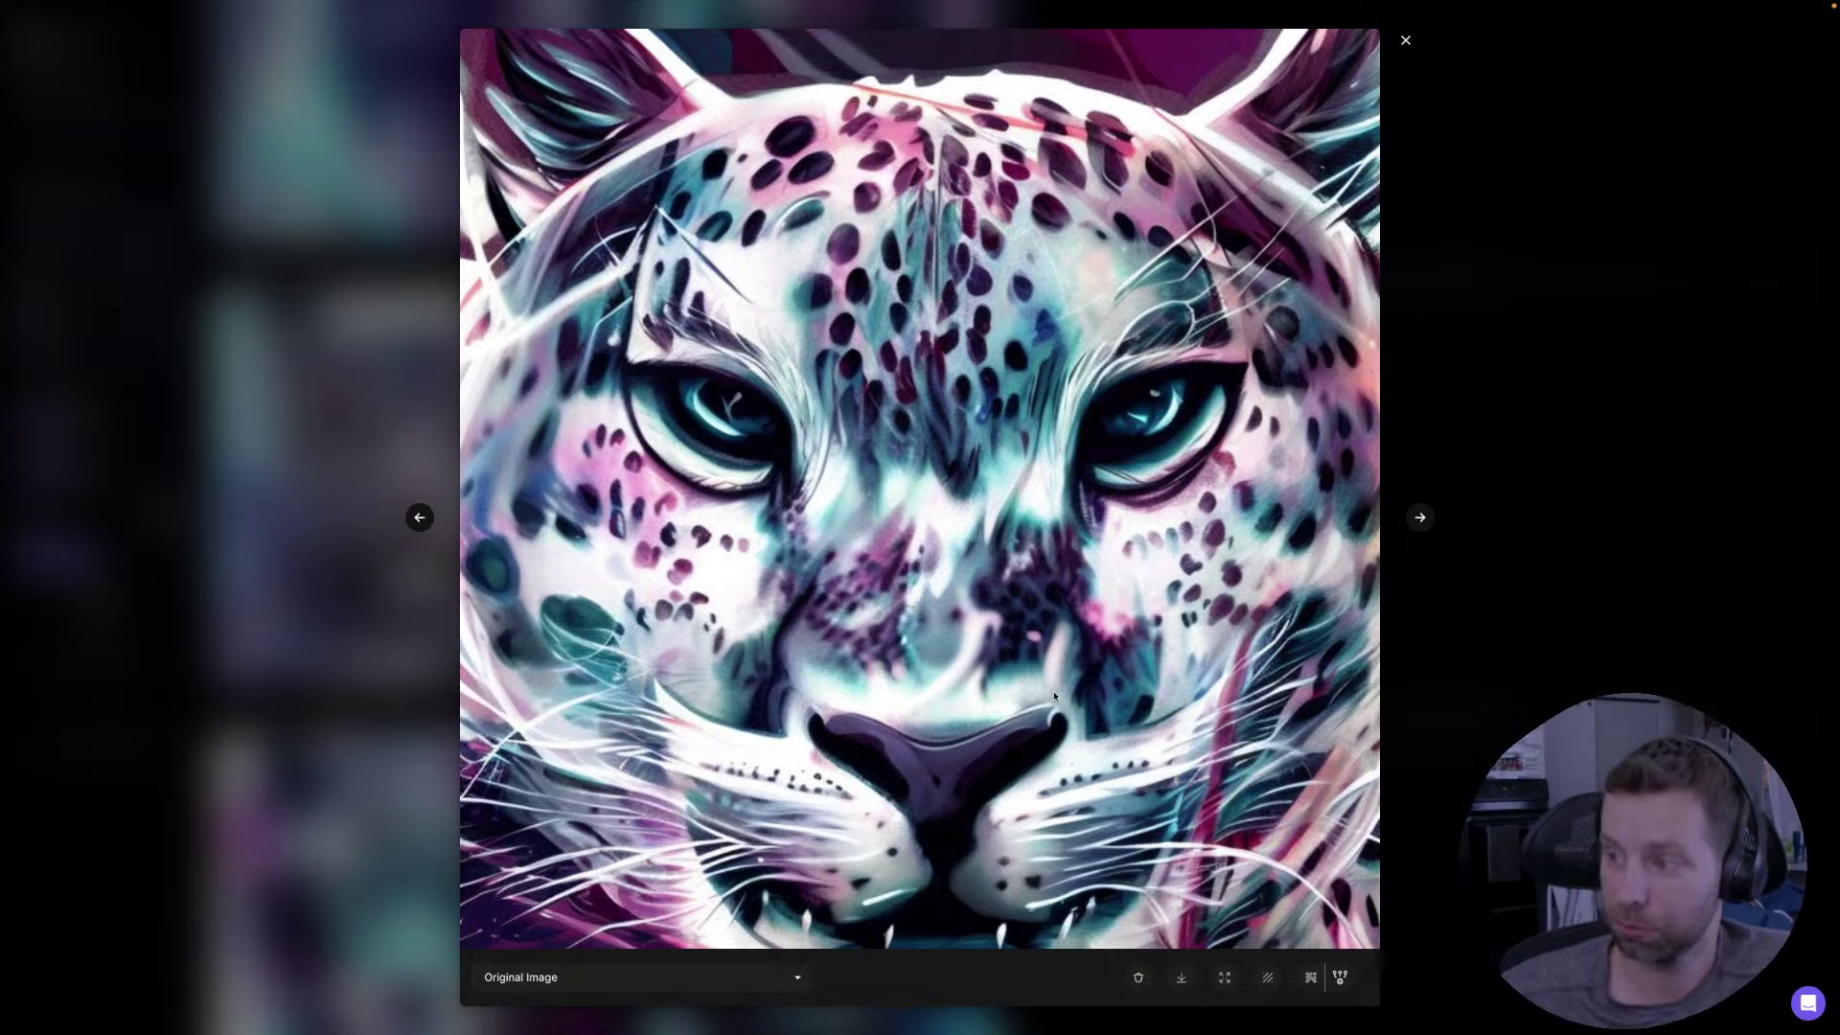
pyautogui.click(1510, 576)
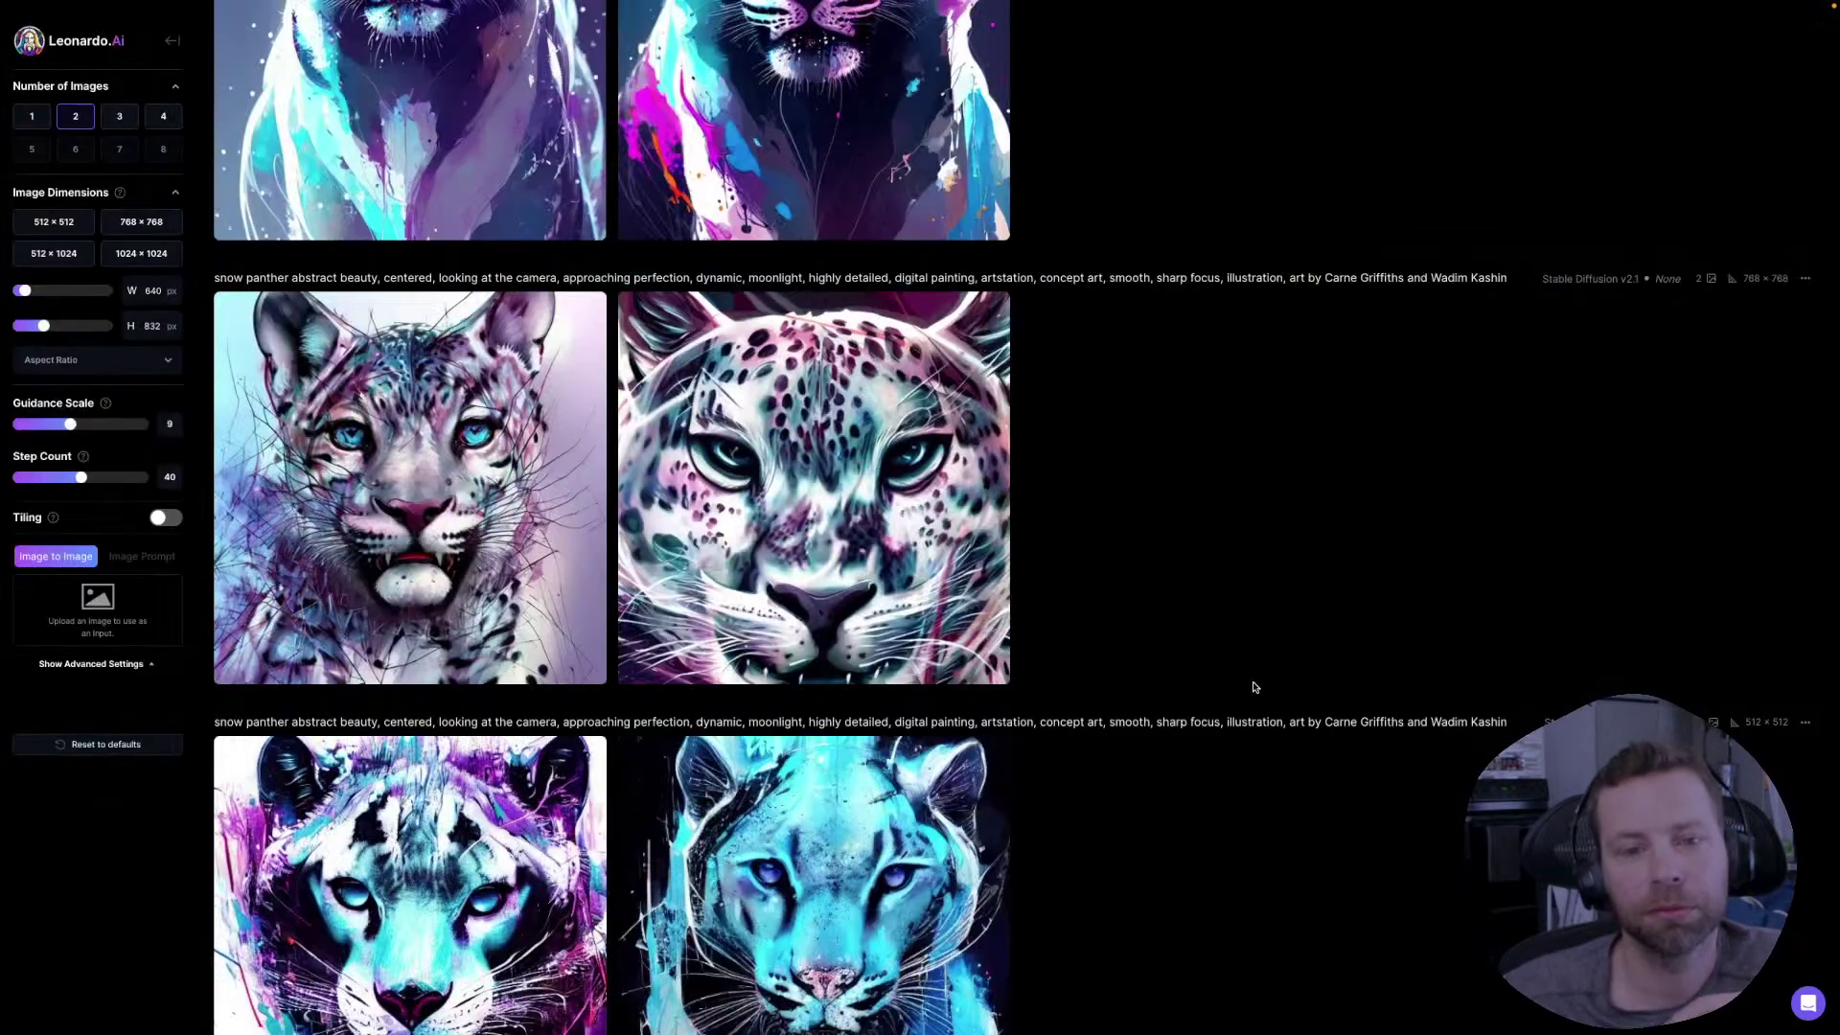
# - Reopen the newest two RPG 4.0 panthers at full size, compare them once more, and leave the viewer
pyautogui.scroll(5, 1198, 694)
pyautogui.click(820, 332)
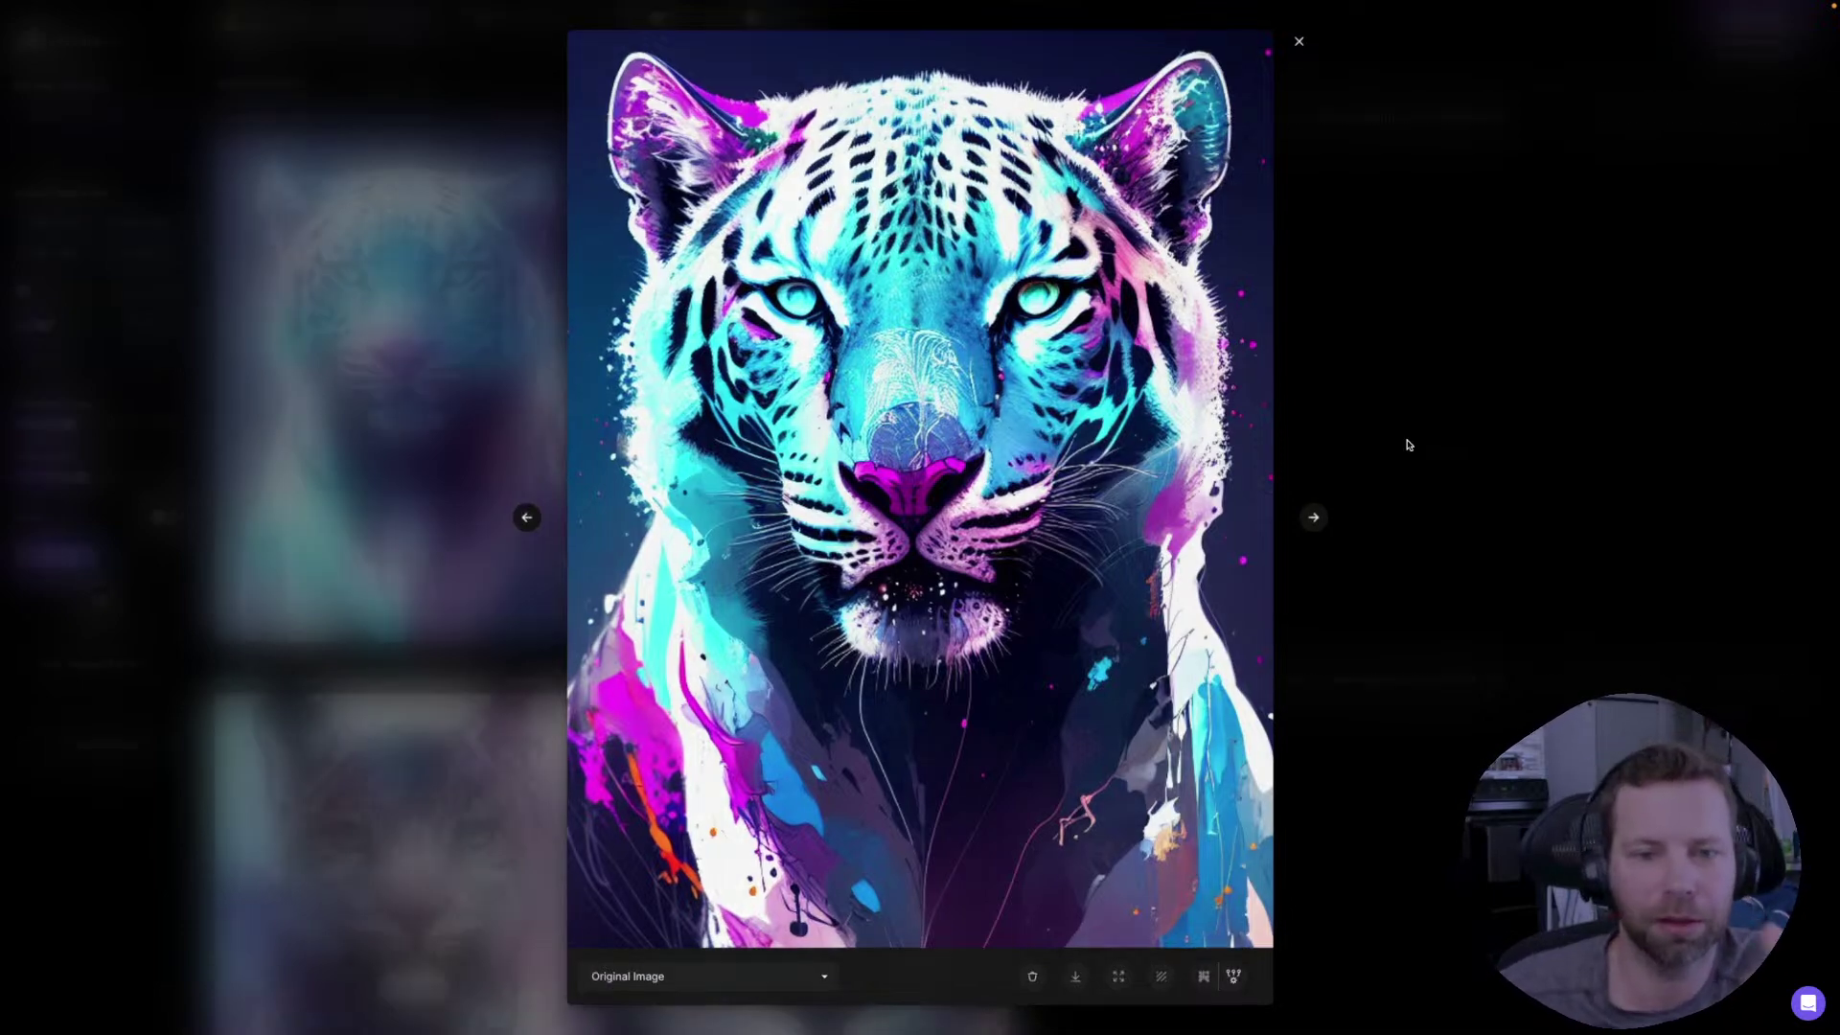
pyautogui.click(1409, 441)
pyautogui.click(494, 364)
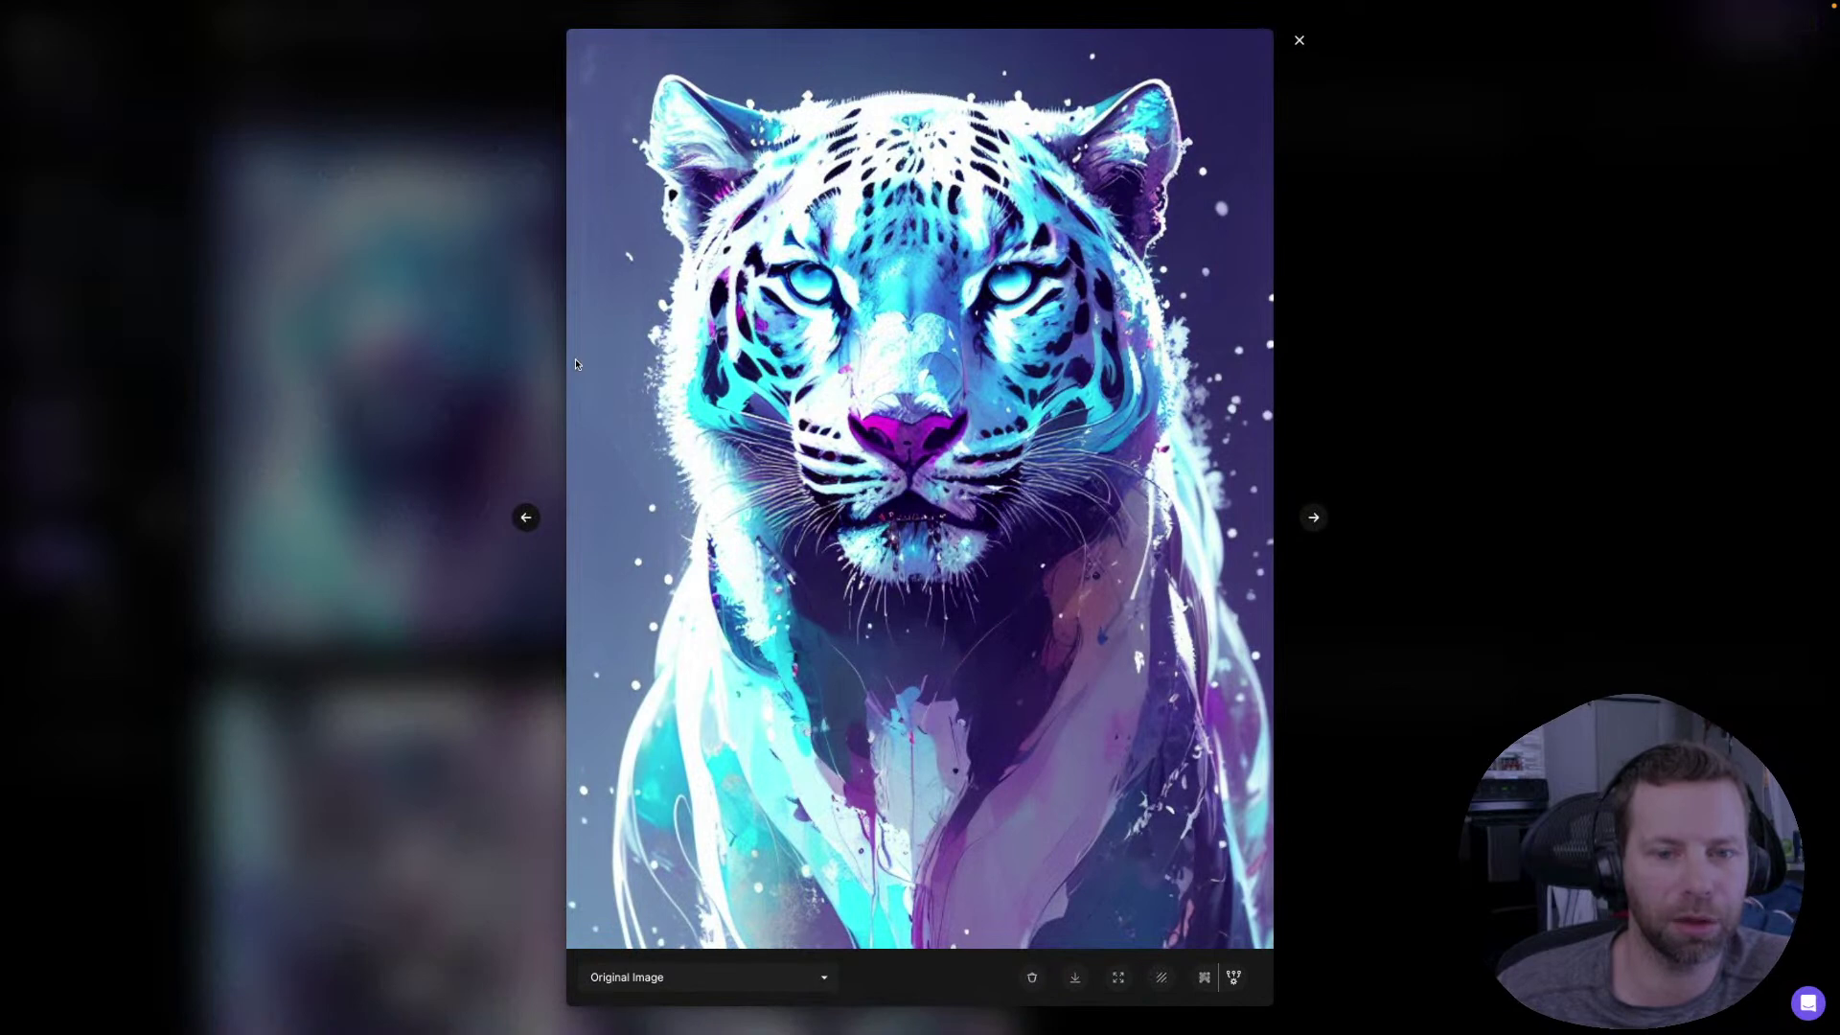
pyautogui.click(1316, 520)
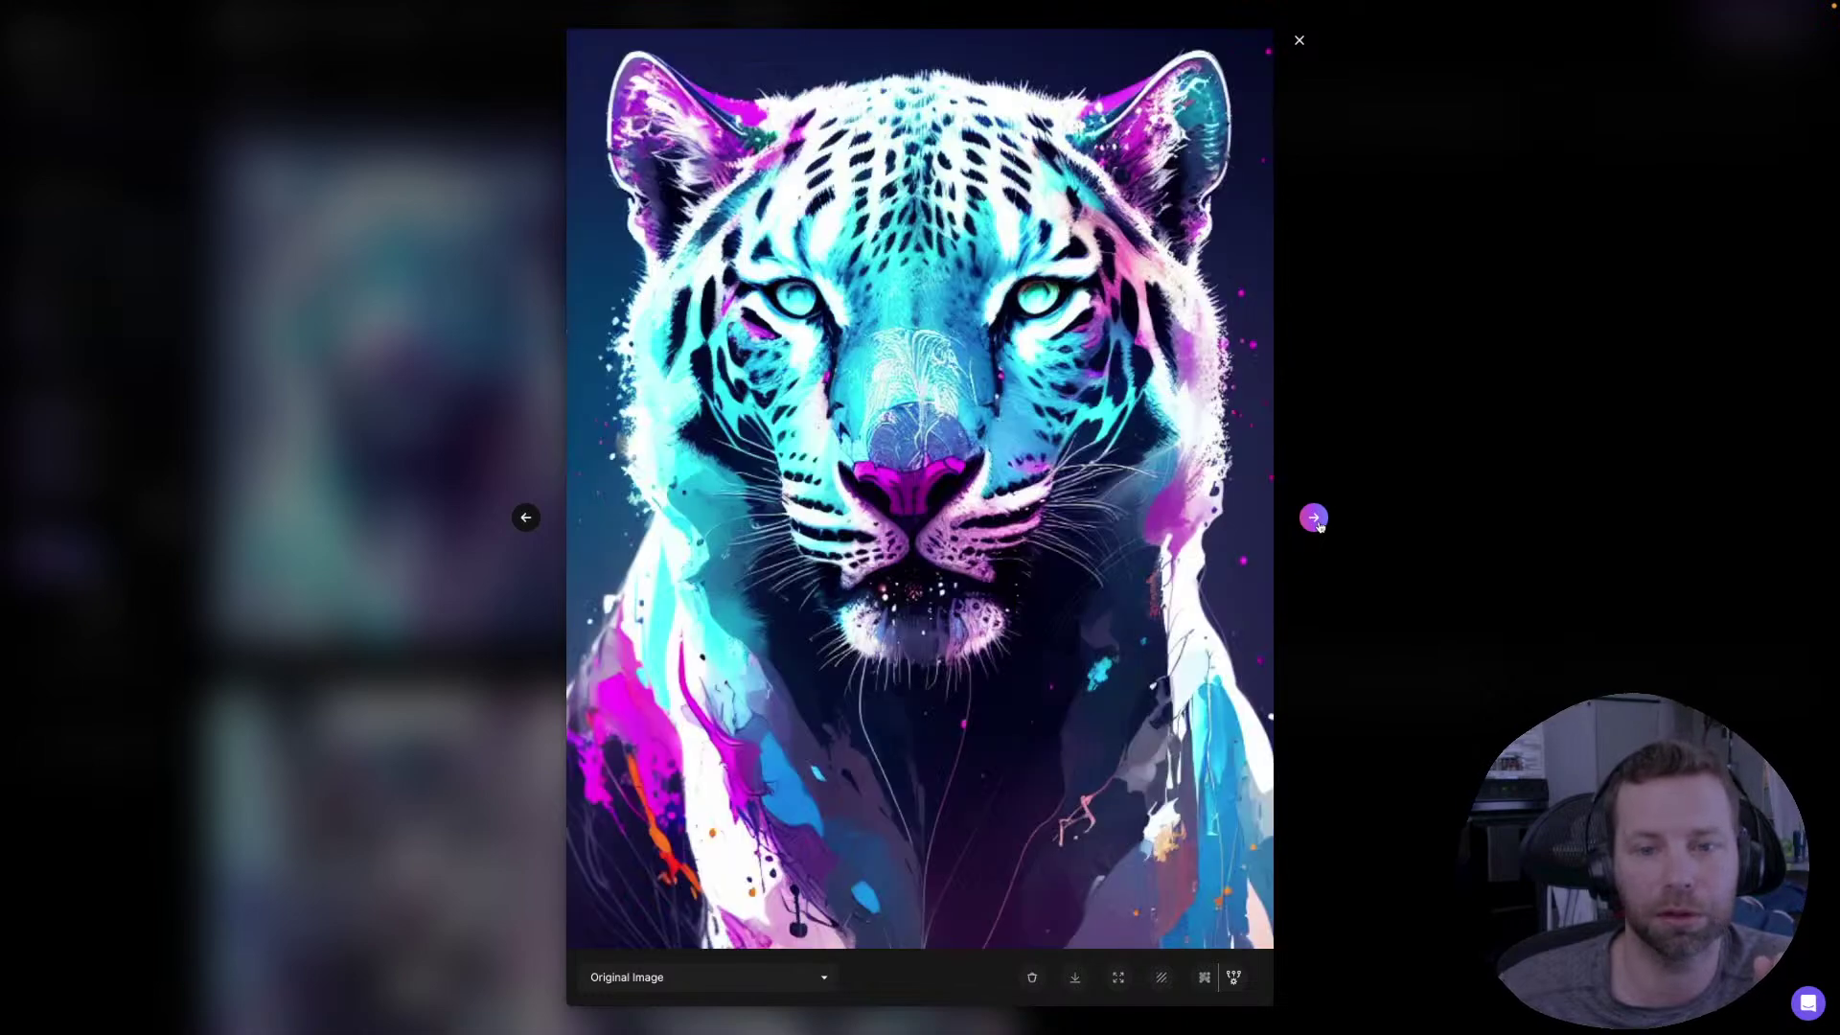
pyautogui.click(1316, 518)
pyautogui.click(1422, 230)
# - Enable Prompt Magic and generate two 640 × 832 RPG 4.0 images from the same snow panther prompt
pyautogui.scroll(-1, 1277, 582)
pyautogui.scroll(-10, 1276, 582)
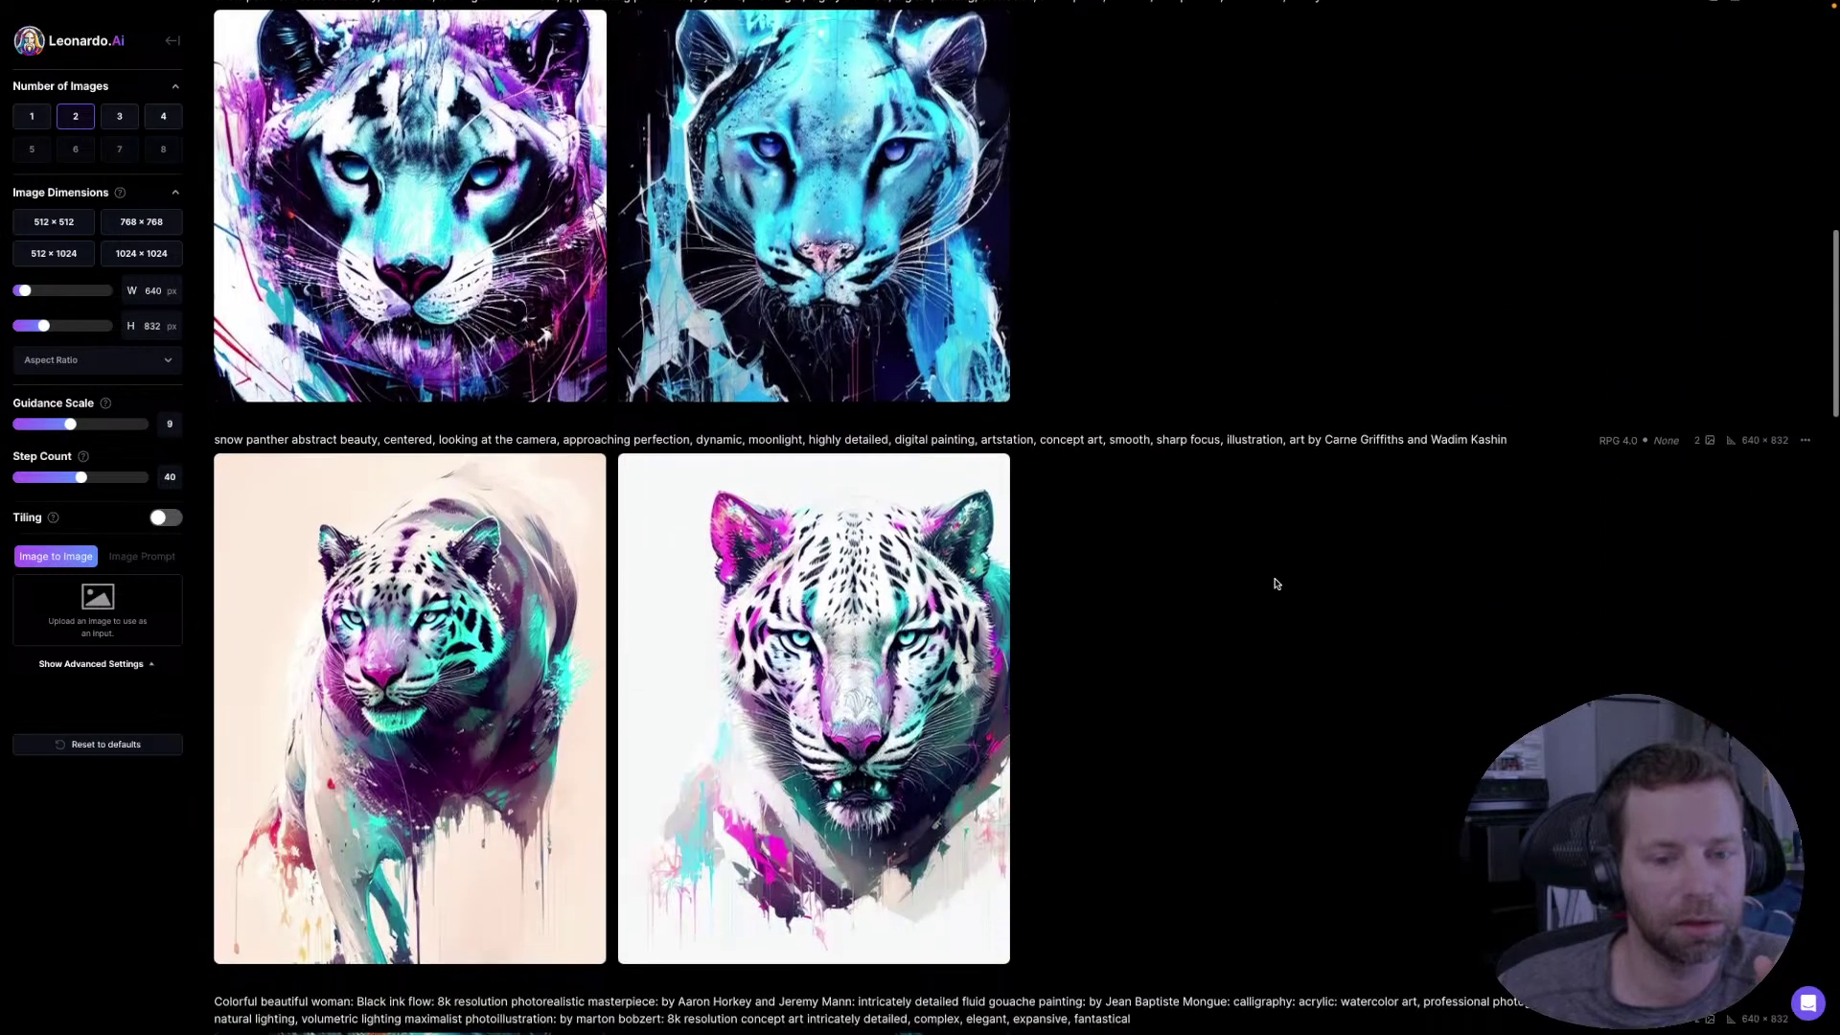
pyautogui.scroll(5, 1276, 583)
pyautogui.scroll(8, 1277, 583)
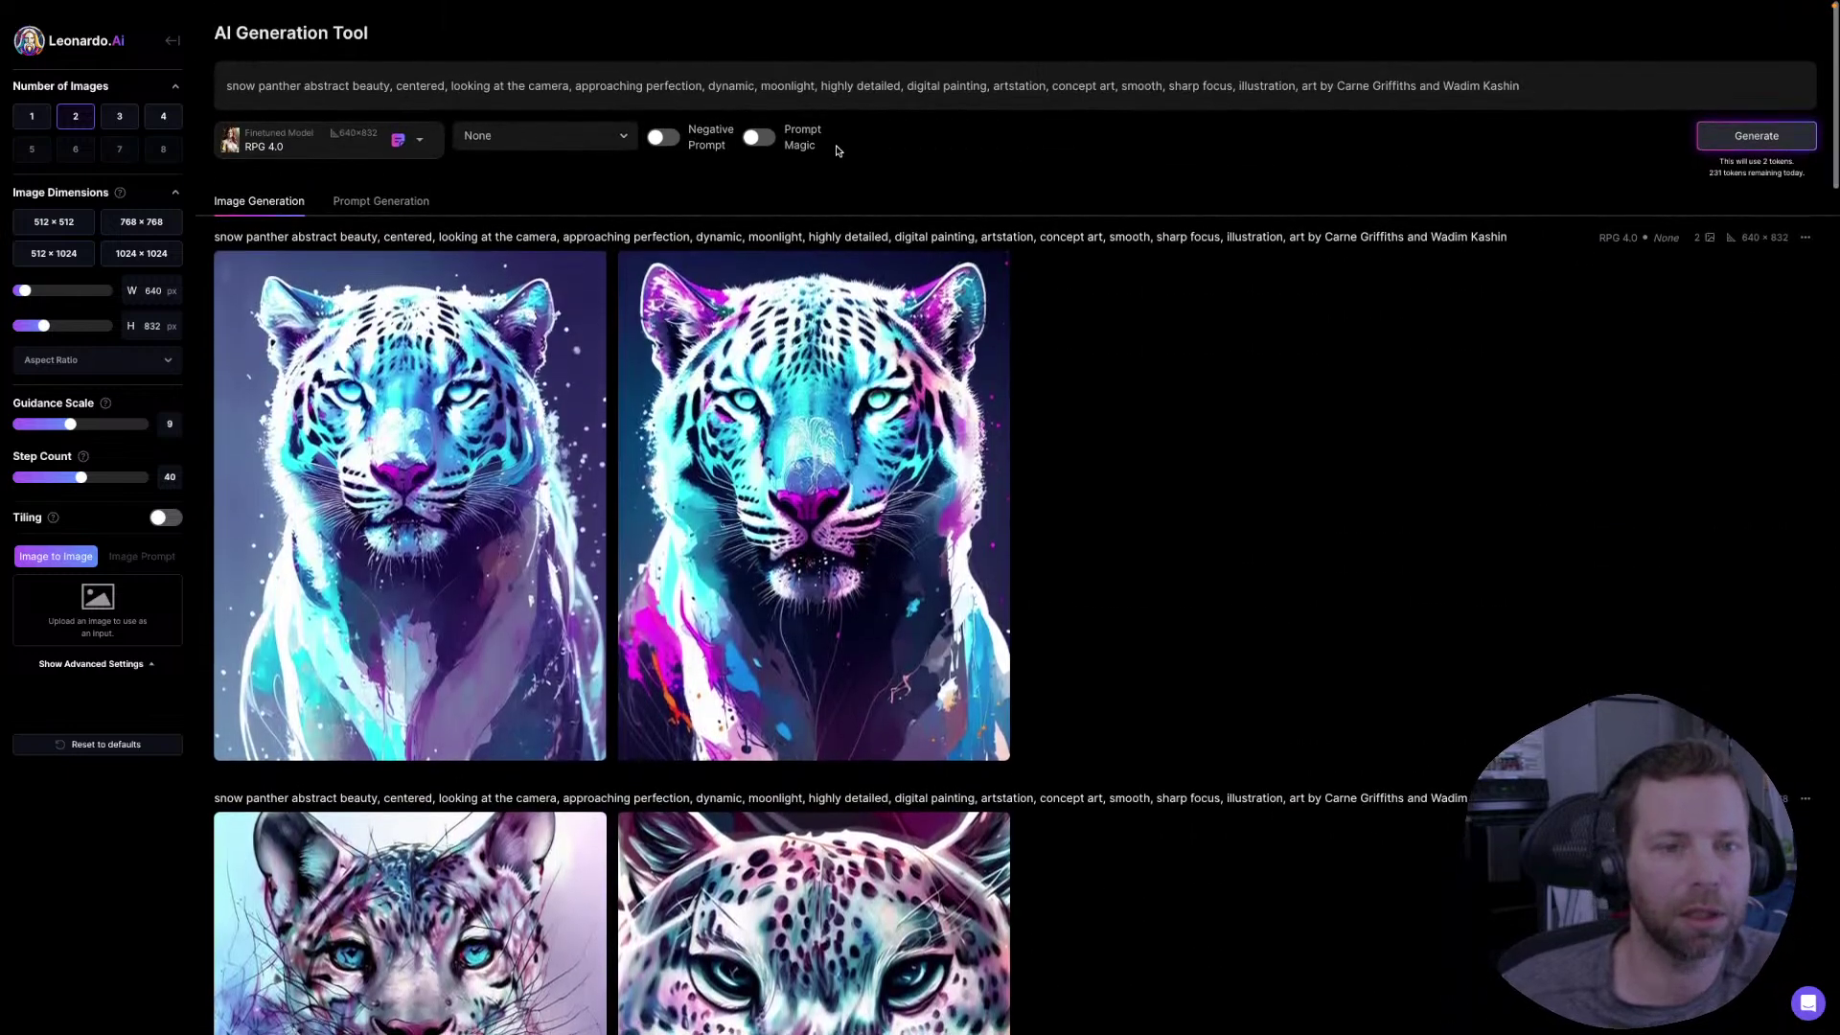
pyautogui.moveTo(758, 144)
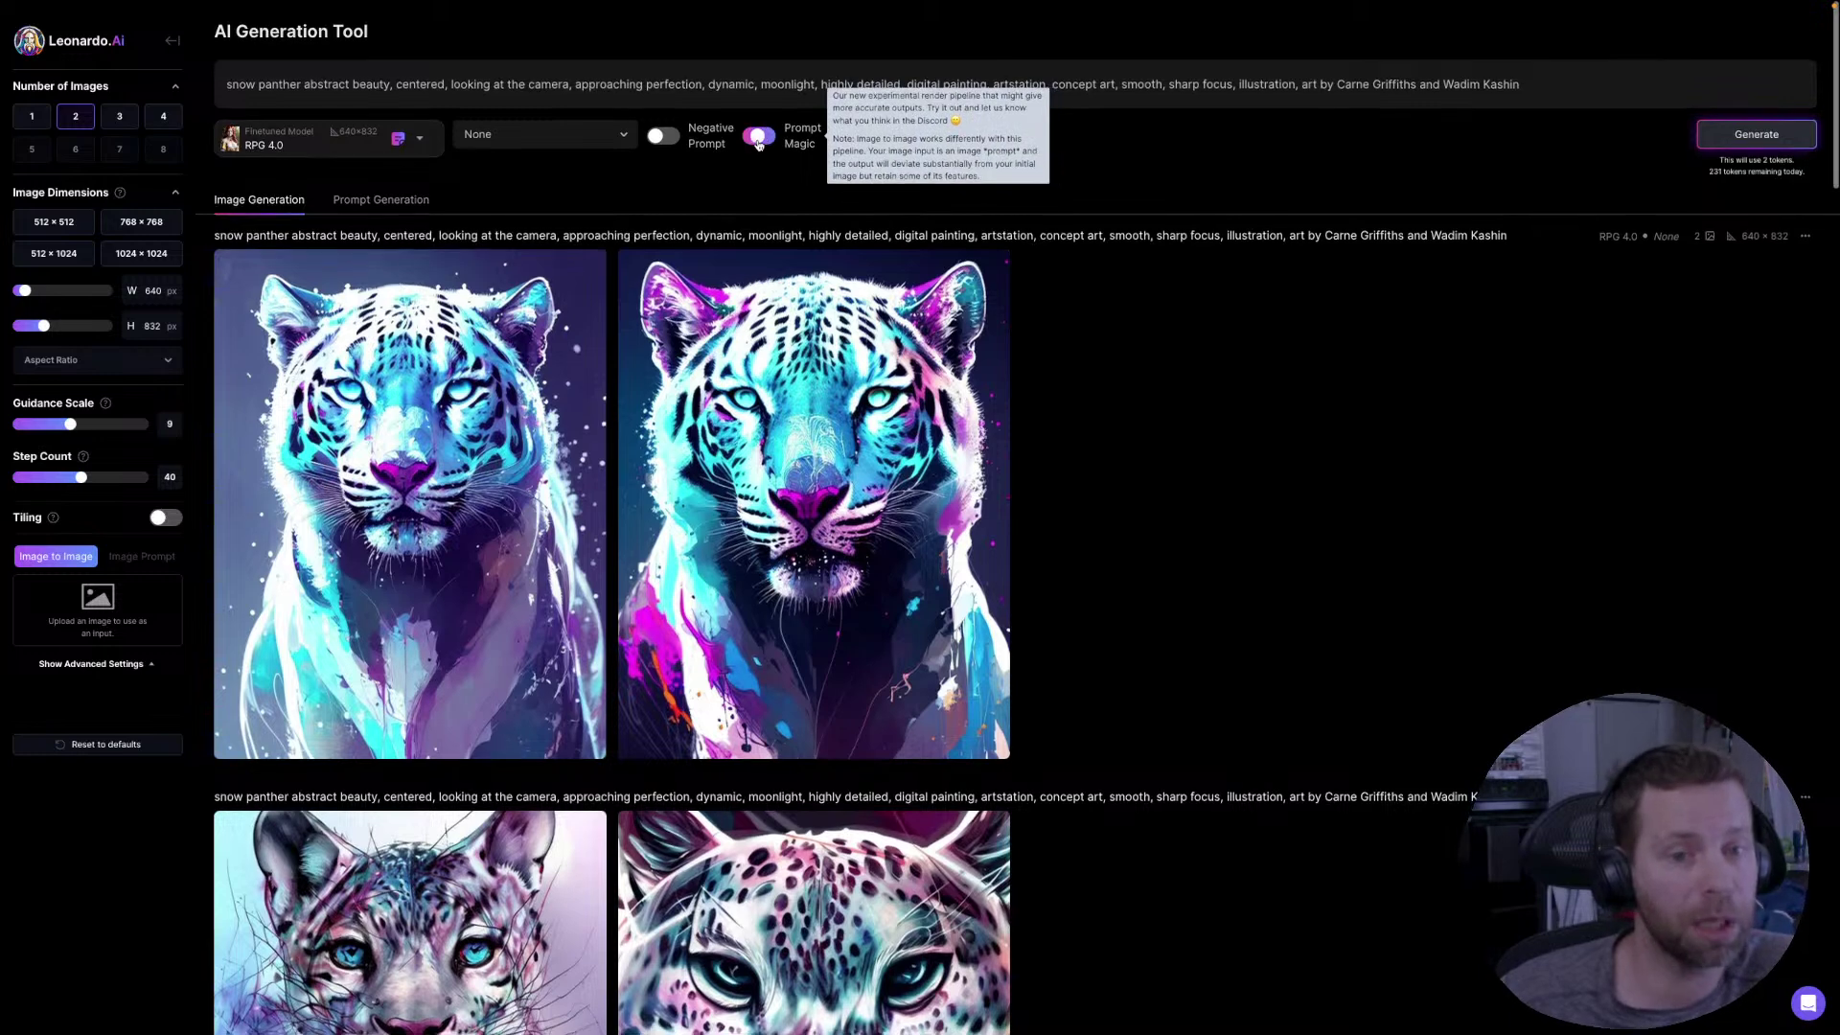
pyautogui.click(758, 140)
pyautogui.click(1758, 136)
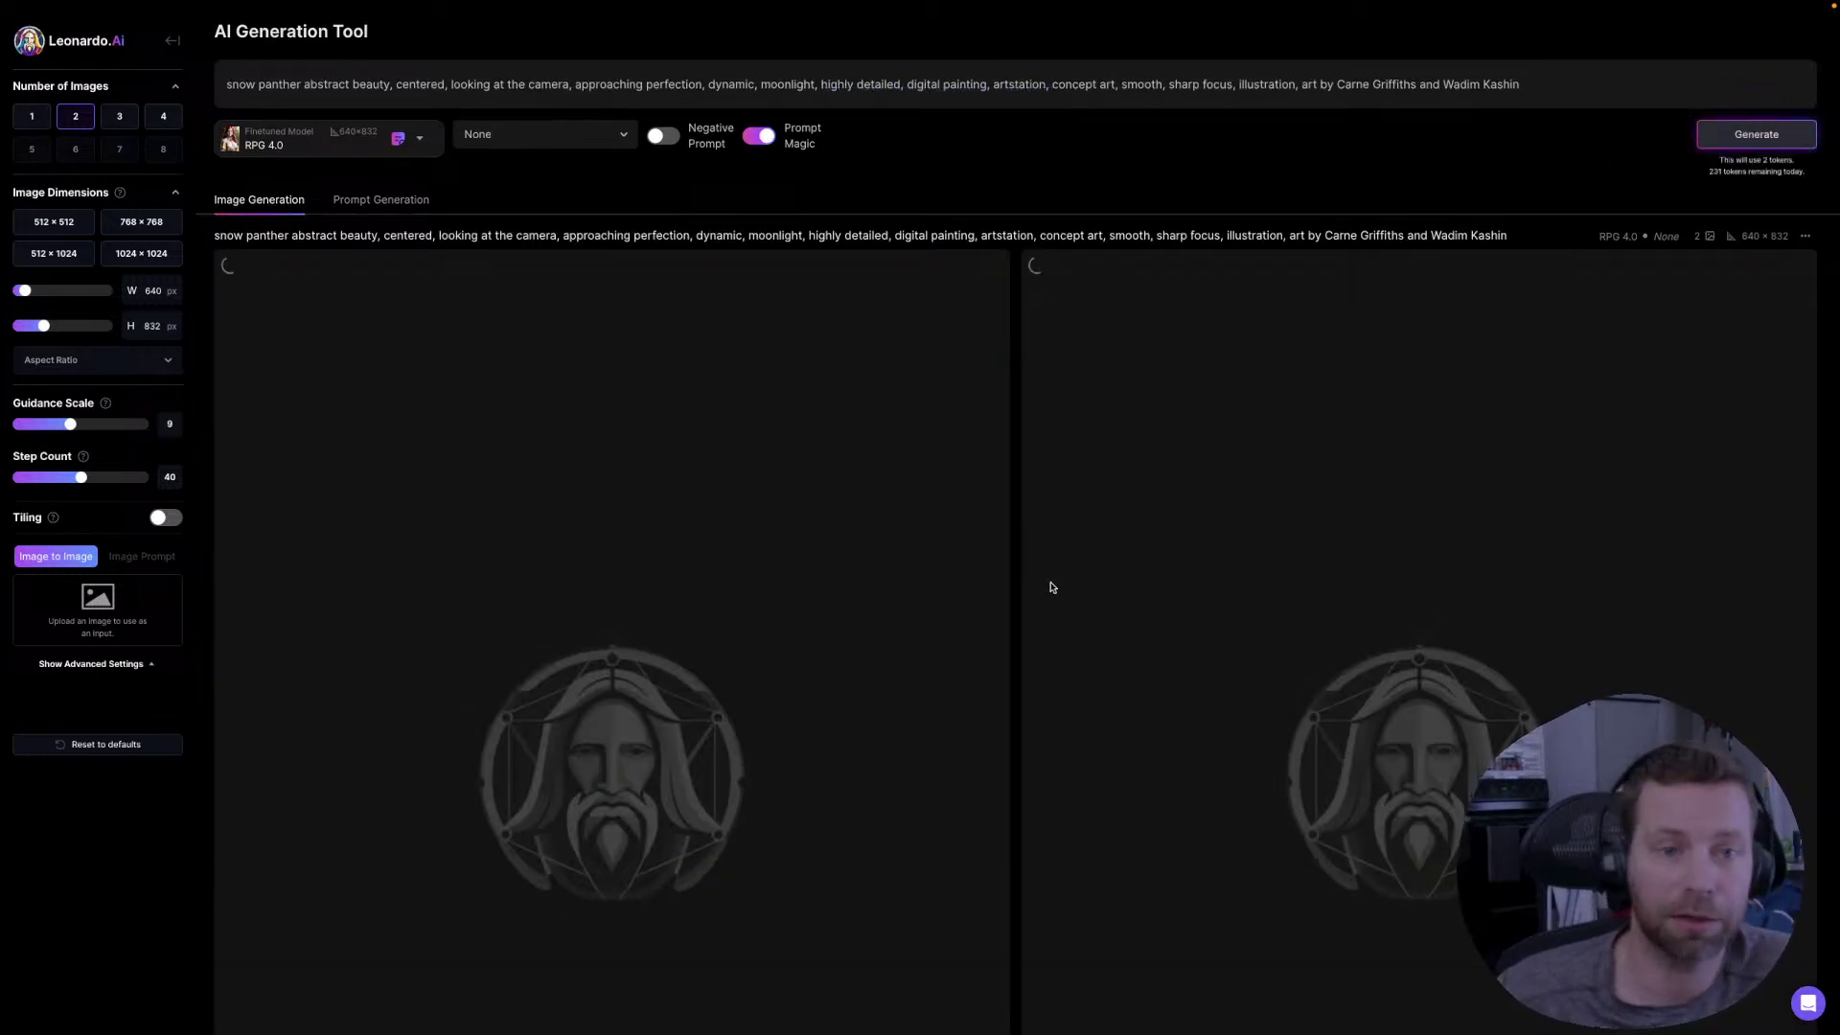
# - Compare the new Prompt Magic panthers with the earlier RPG 4.0 and Stable Diffusion generations in the history
pyautogui.scroll(-5, 1047, 581)
pyautogui.scroll(-12, 1048, 581)
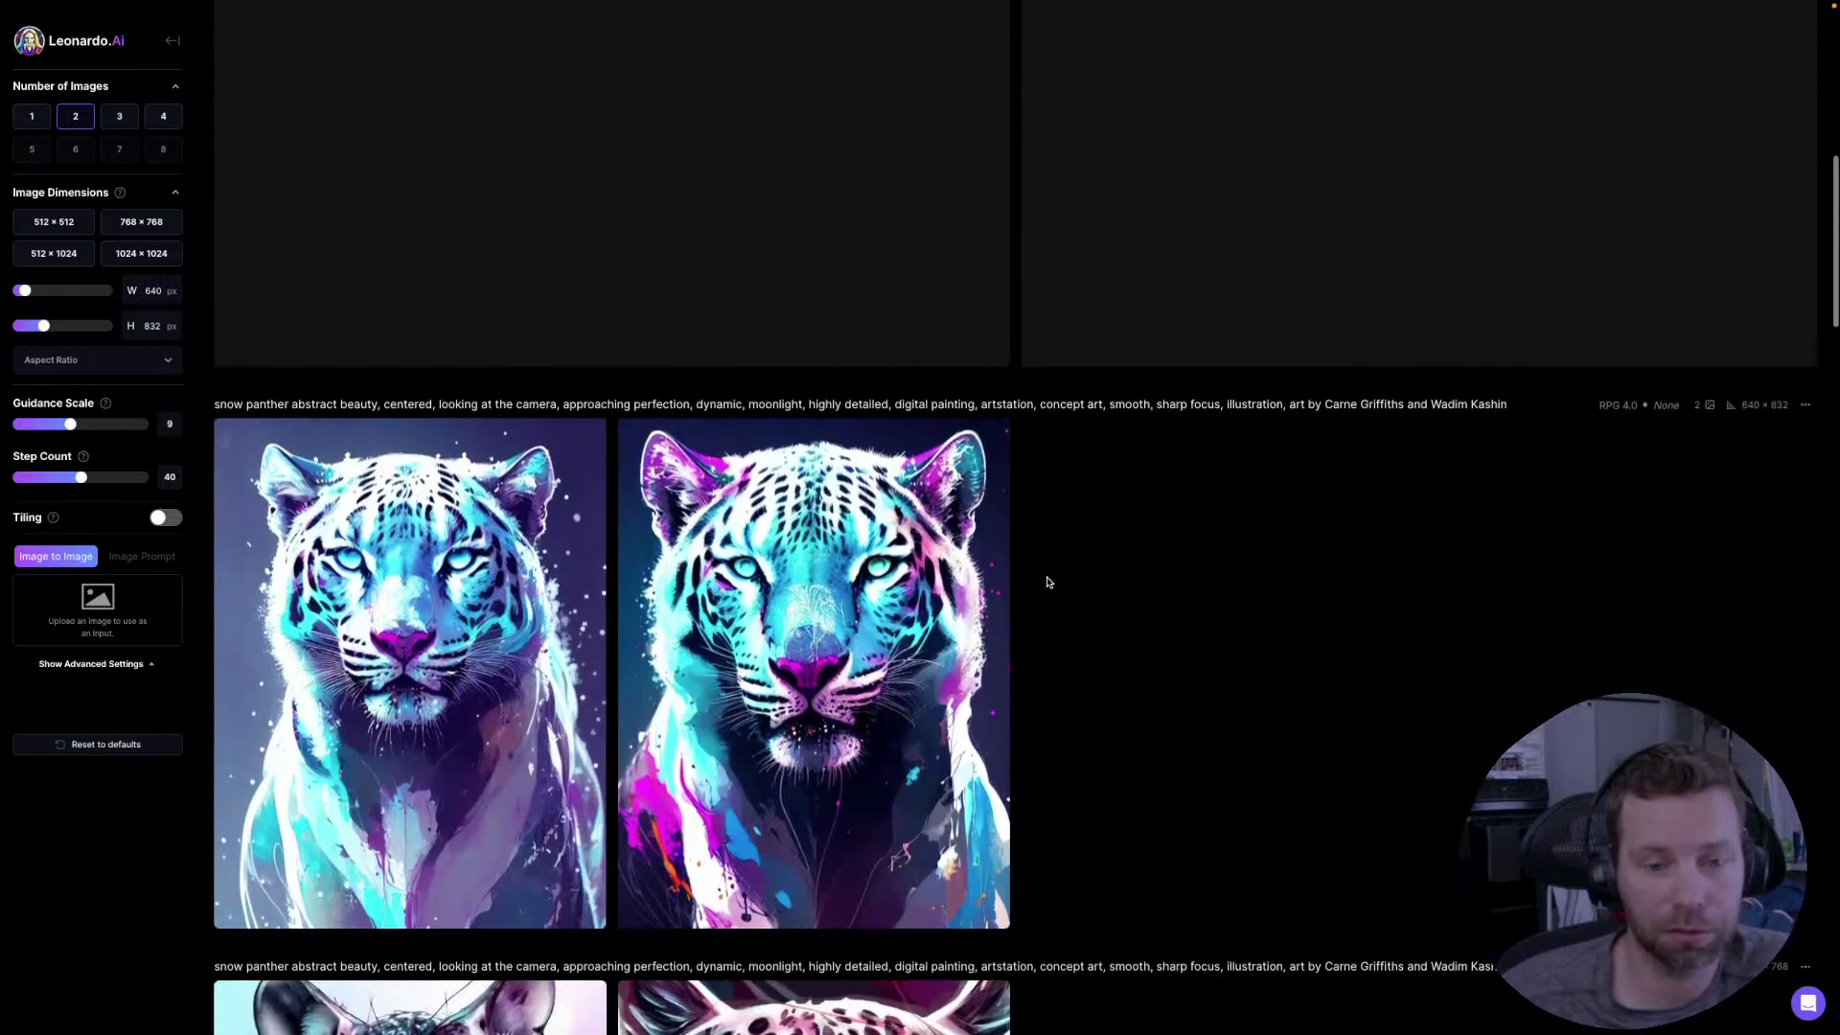
pyautogui.scroll(-10, 1048, 582)
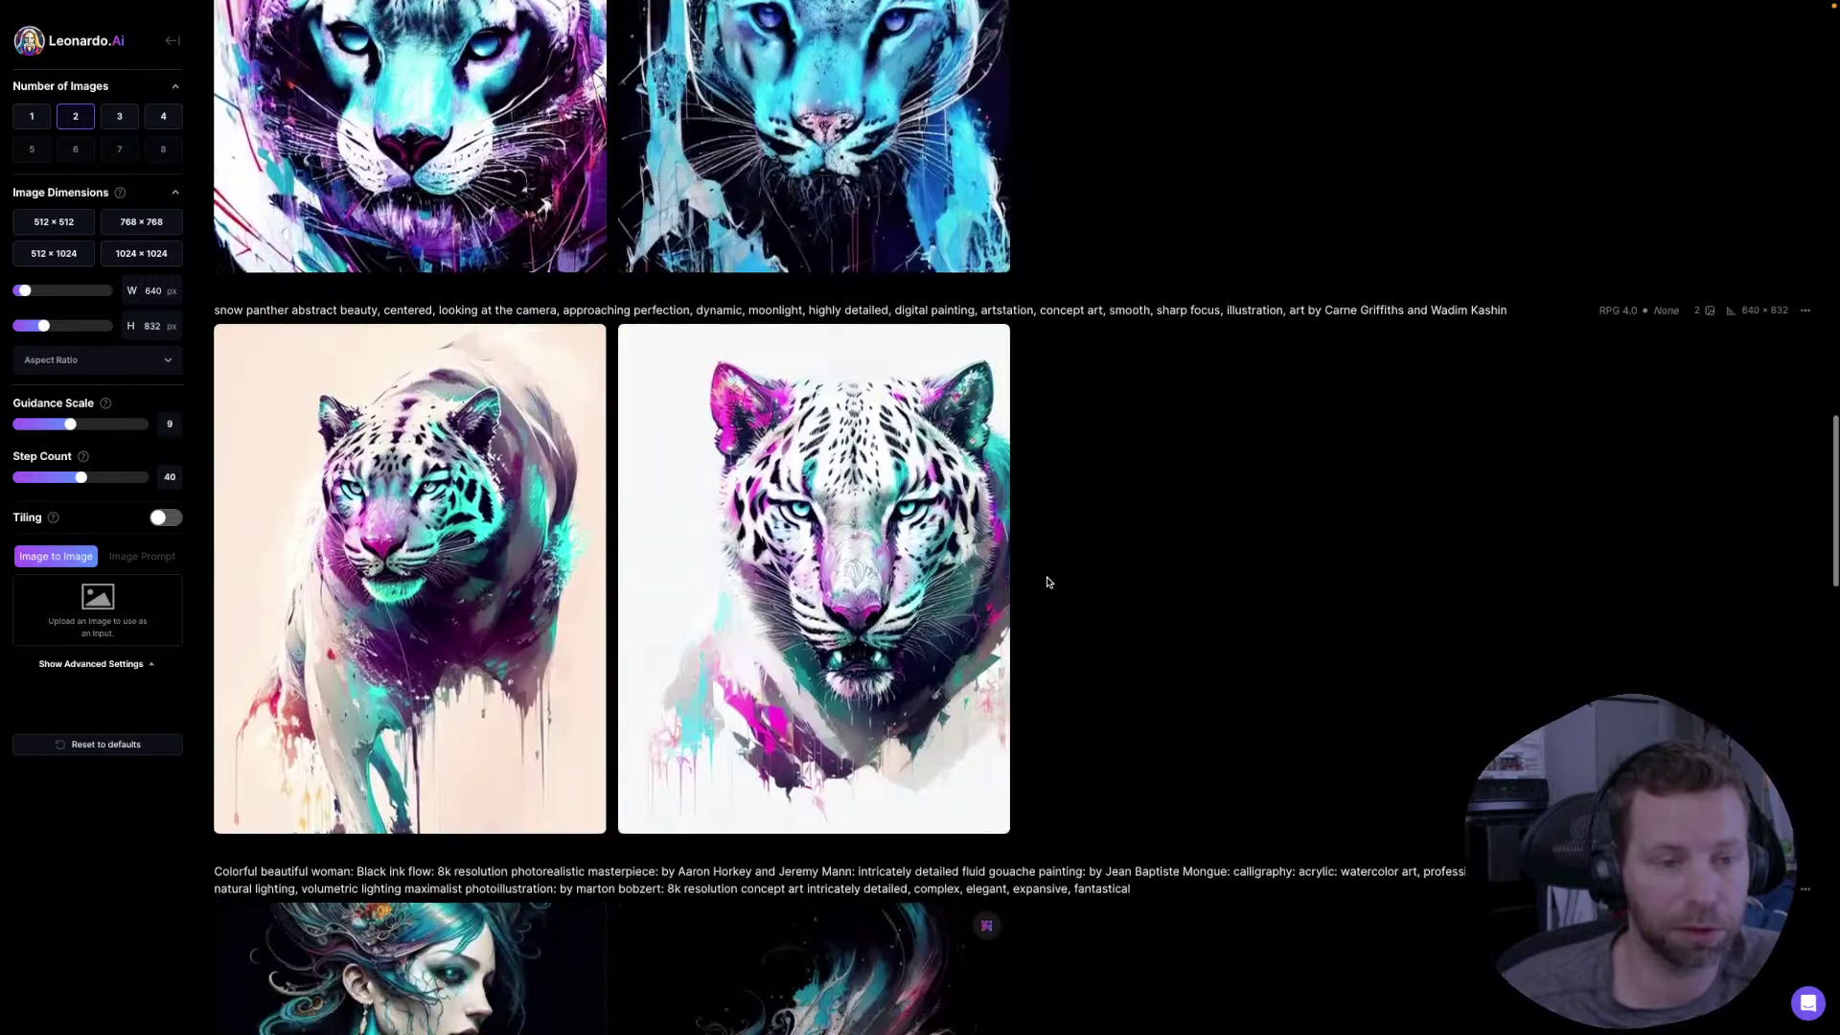
pyautogui.scroll(10, 1048, 582)
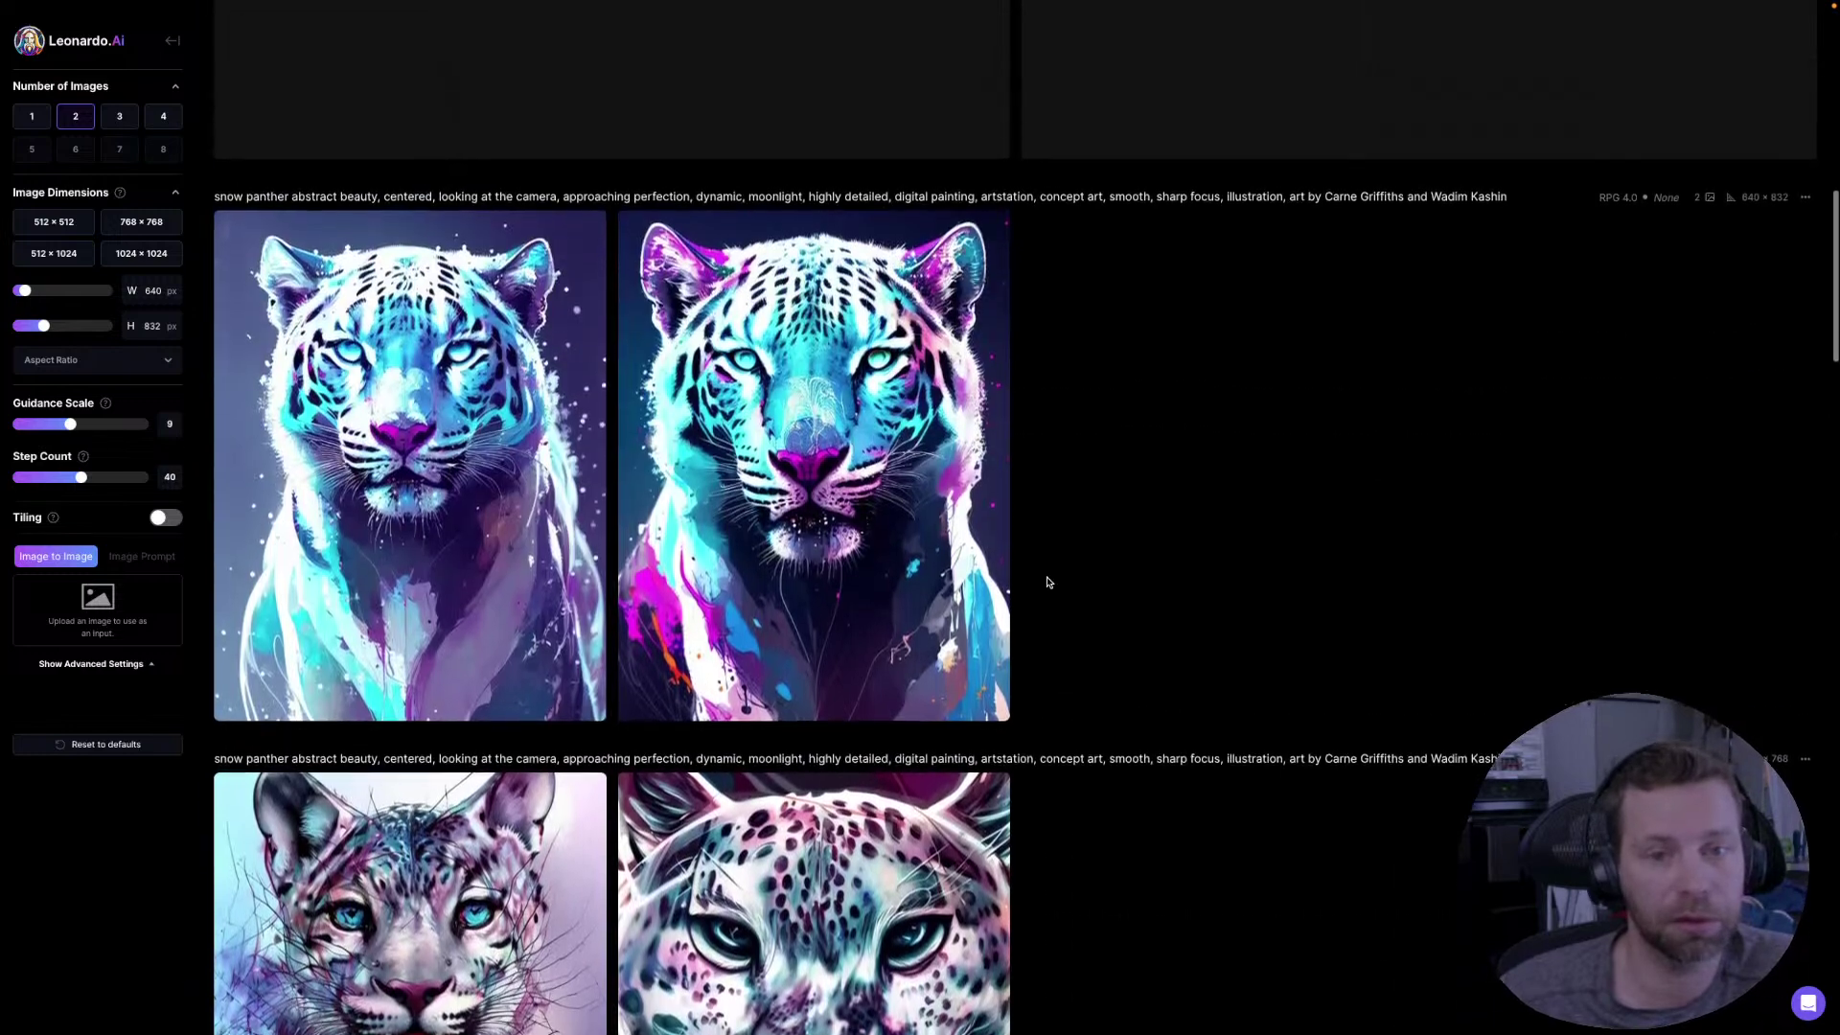
pyautogui.scroll(2, 1048, 581)
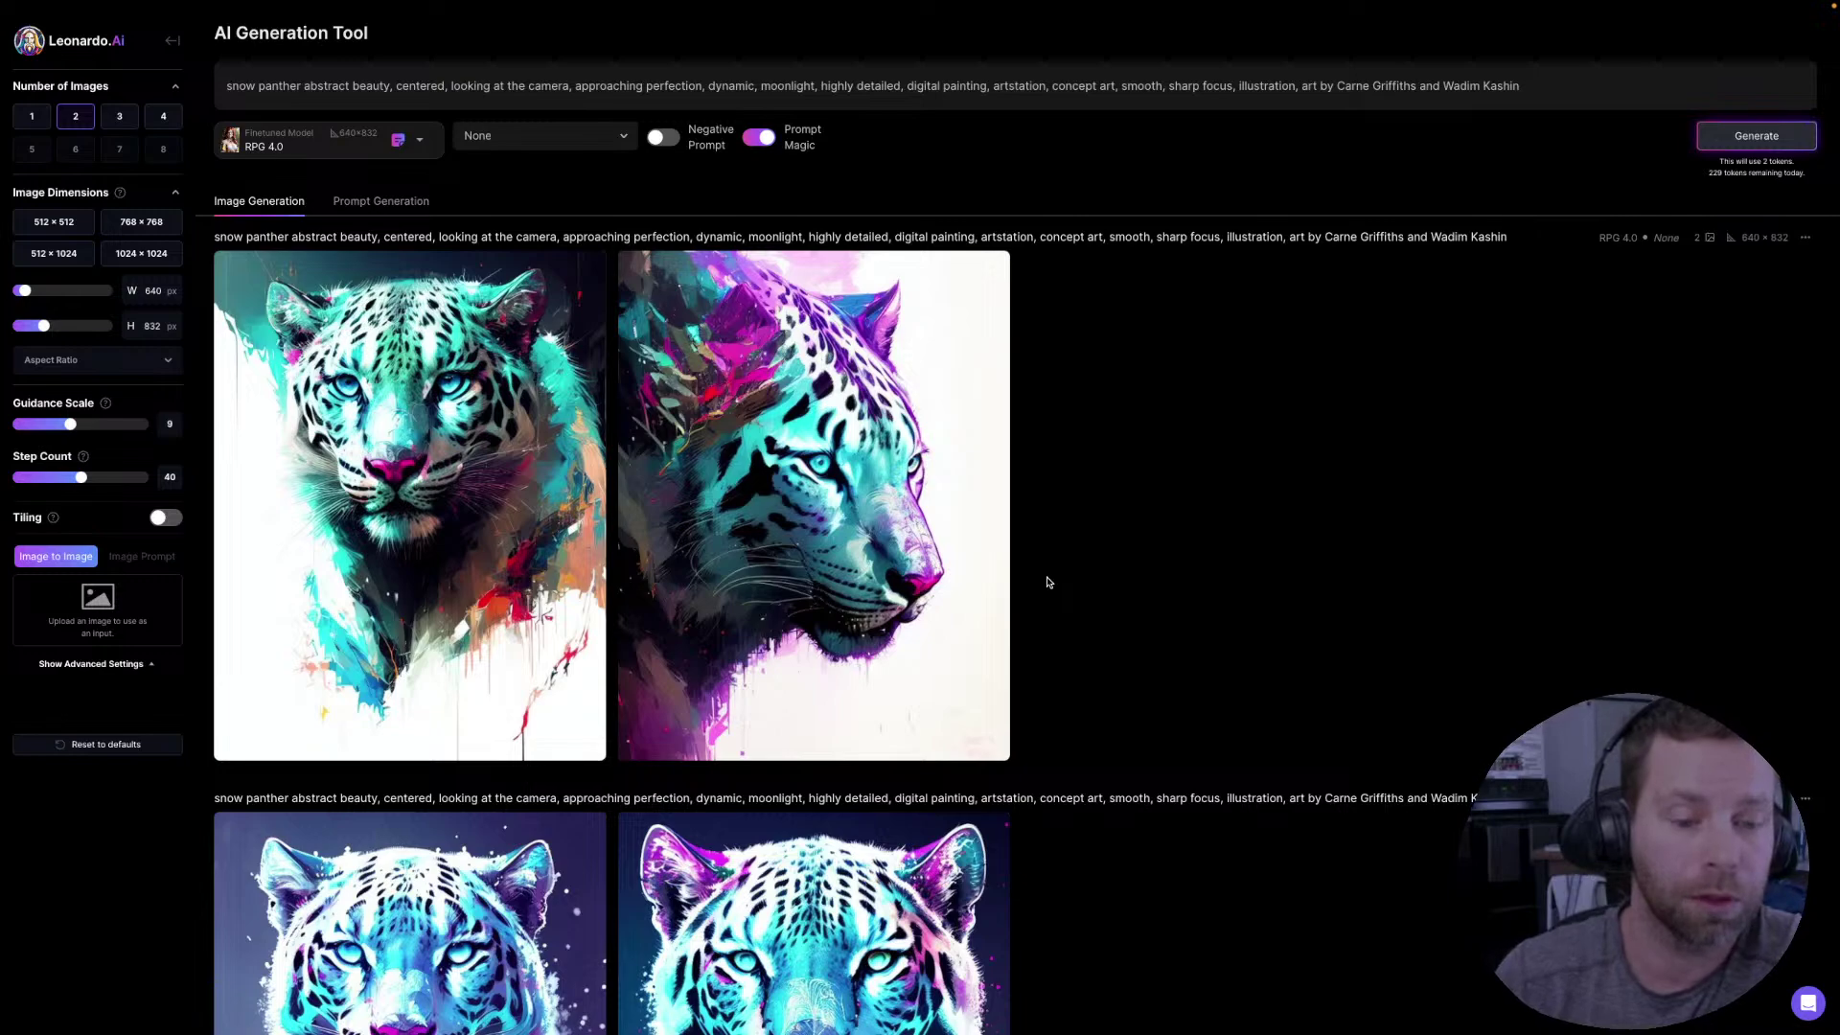
pyautogui.scroll(-5, 1019, 534)
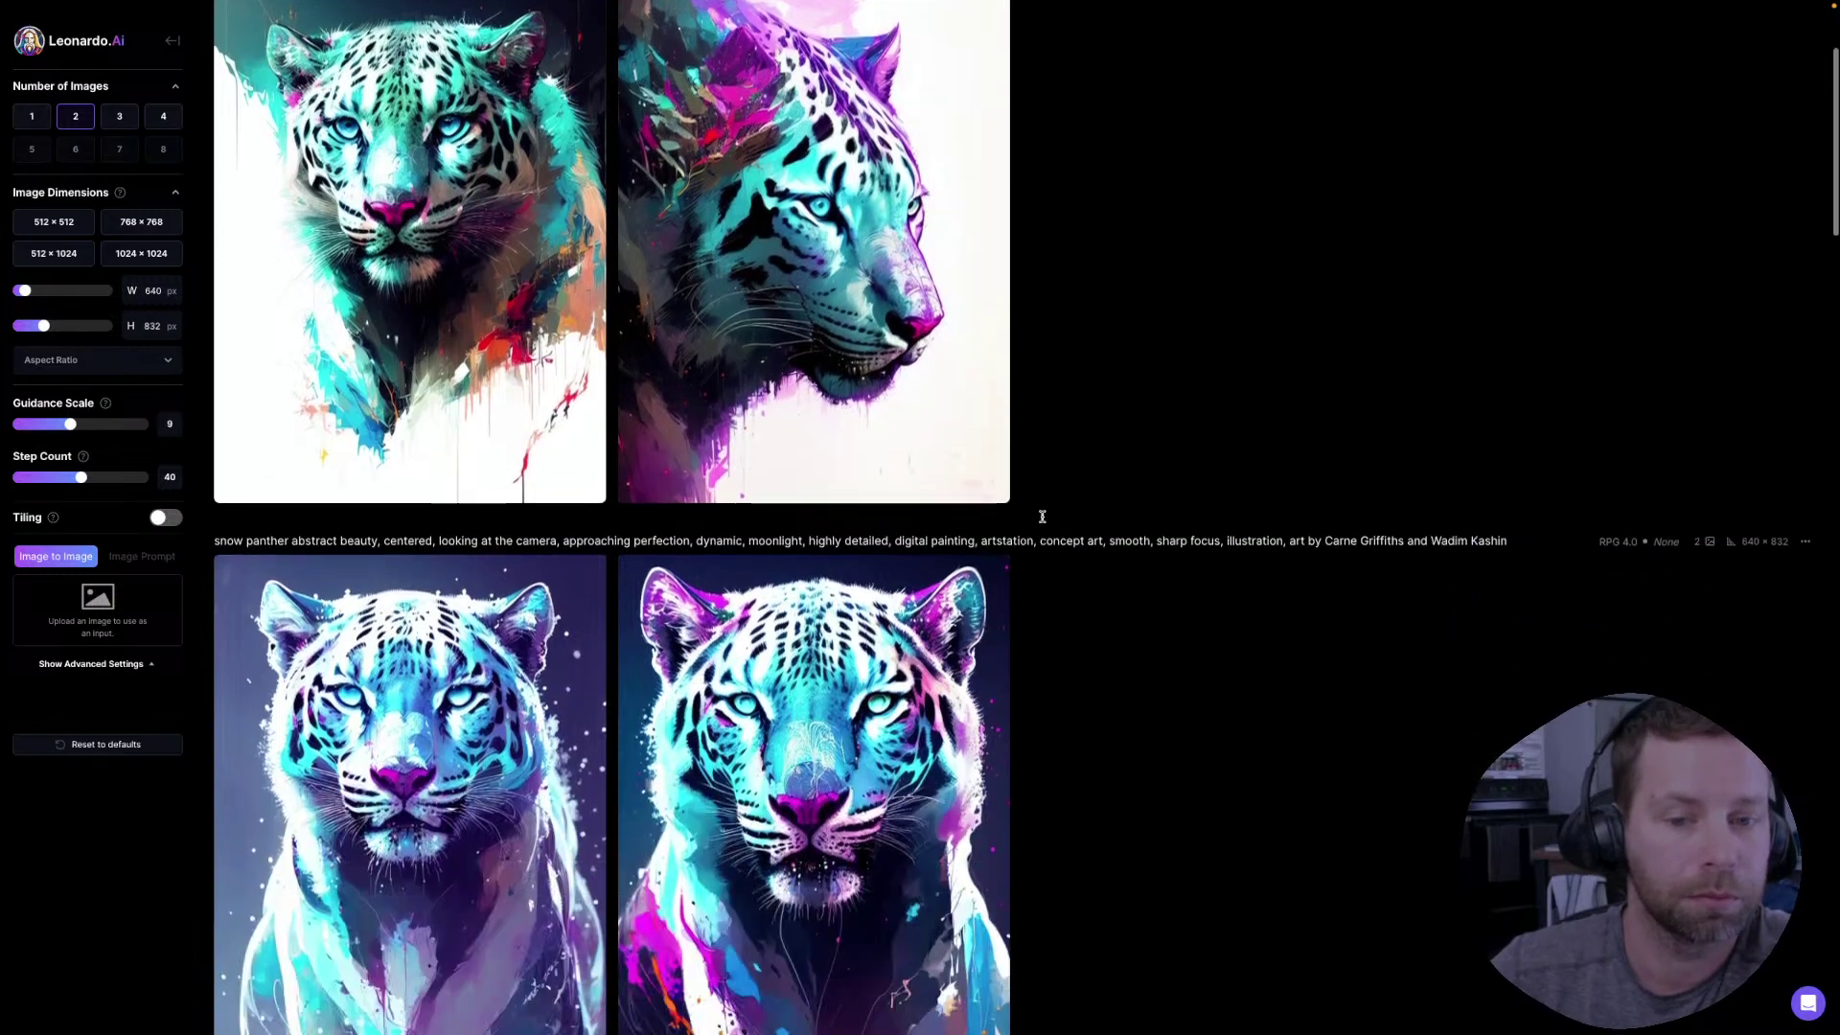
pyautogui.scroll(-4, 1107, 497)
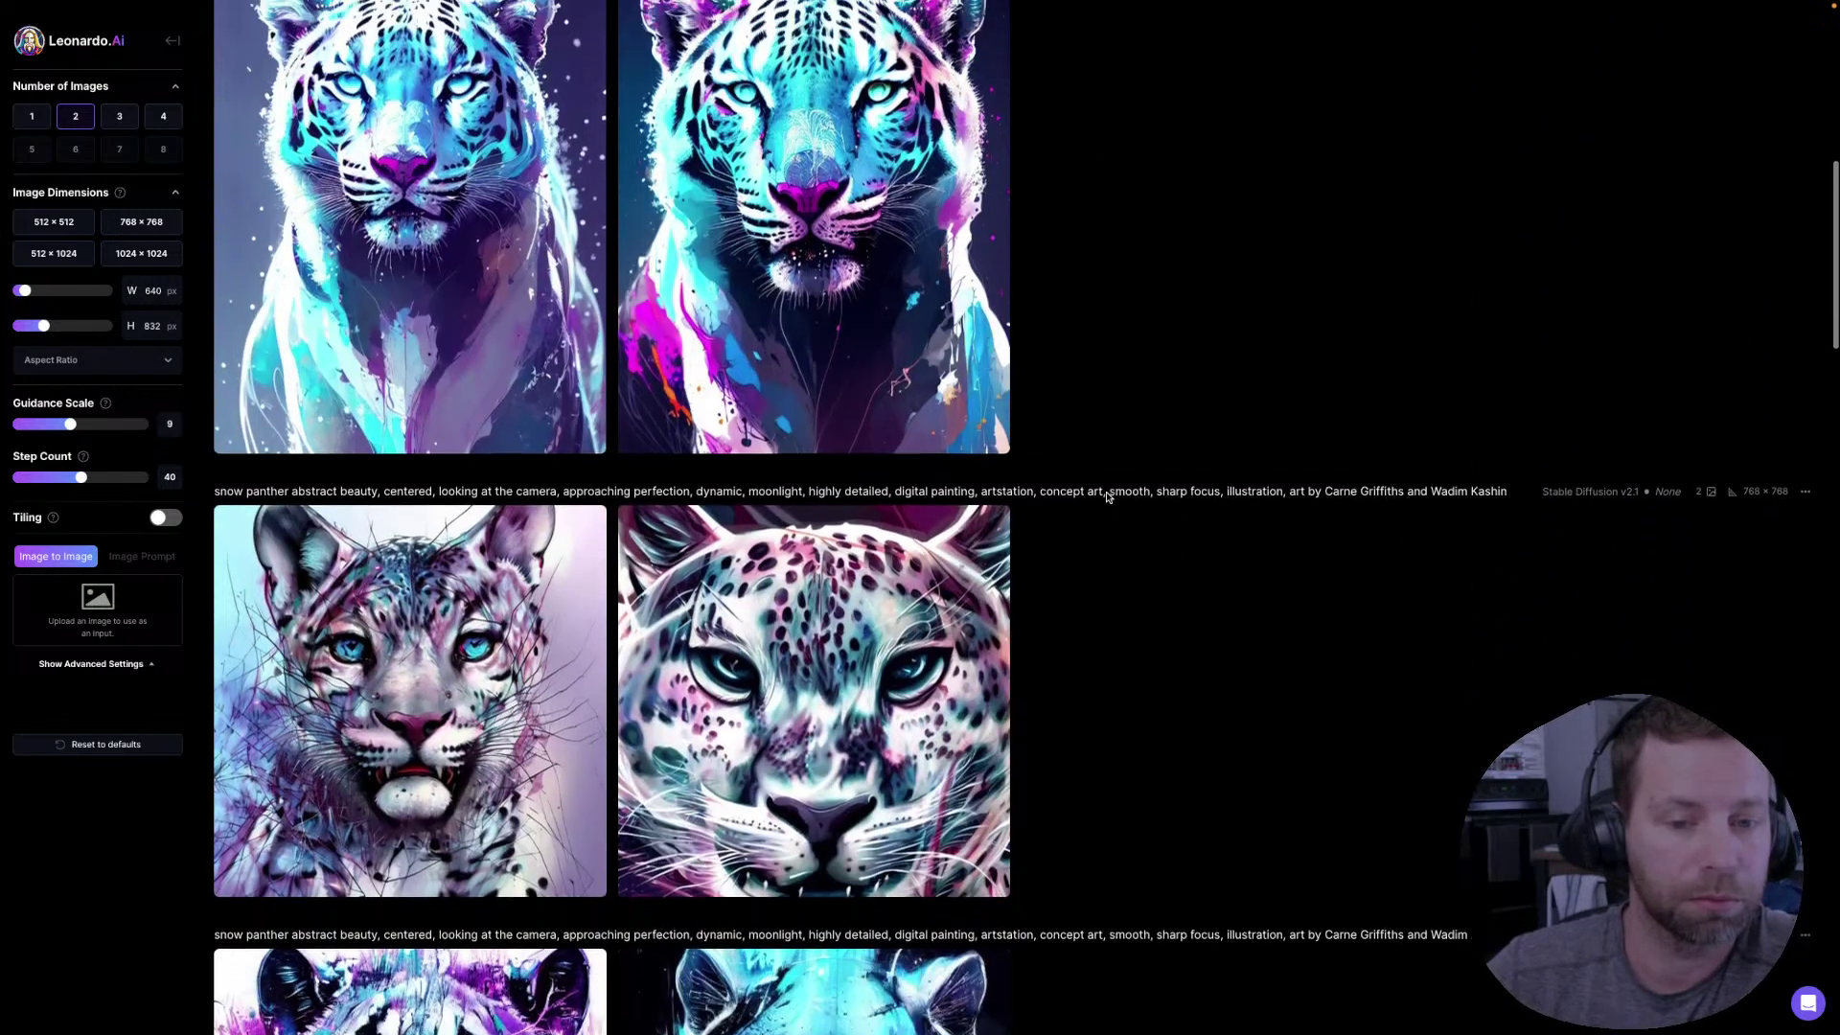
pyautogui.scroll(10, 1100, 496)
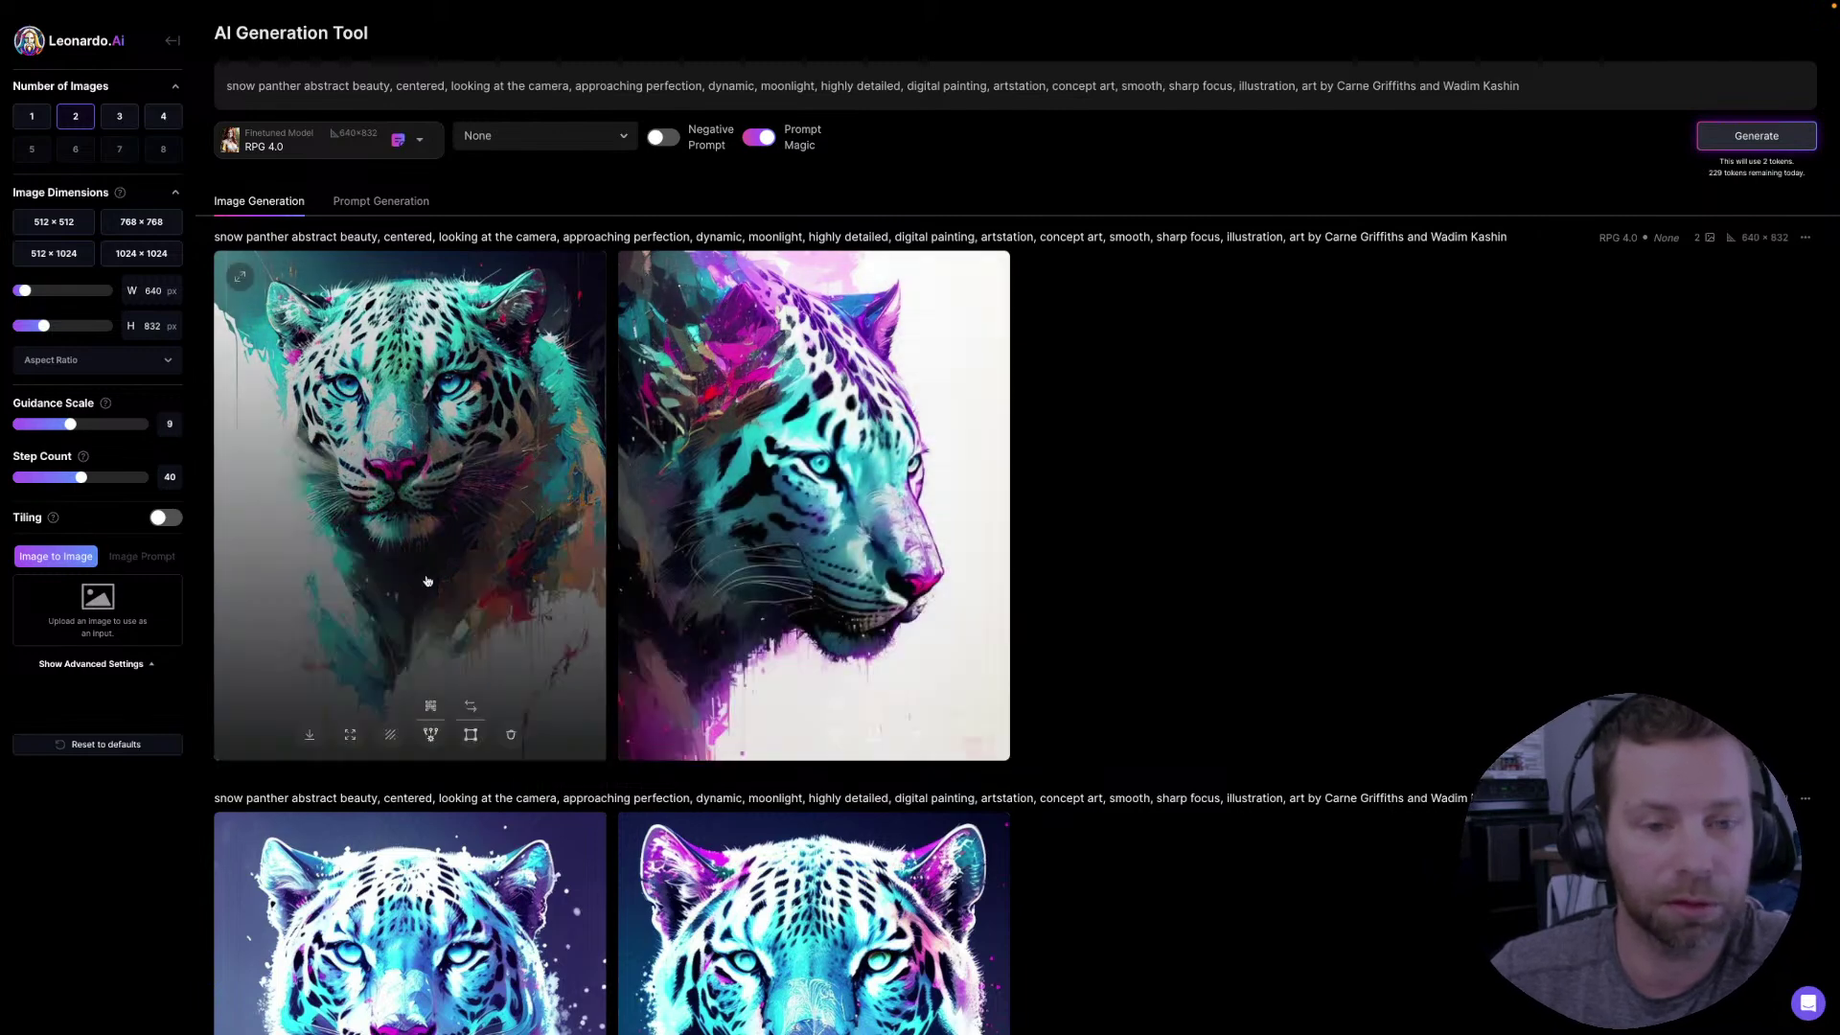
# - Examine the close-up Stable Diffusion 2.1 panther face at full size against the RPG 4.0 panthers and close the view
pyautogui.scroll(-10, 1209, 502)
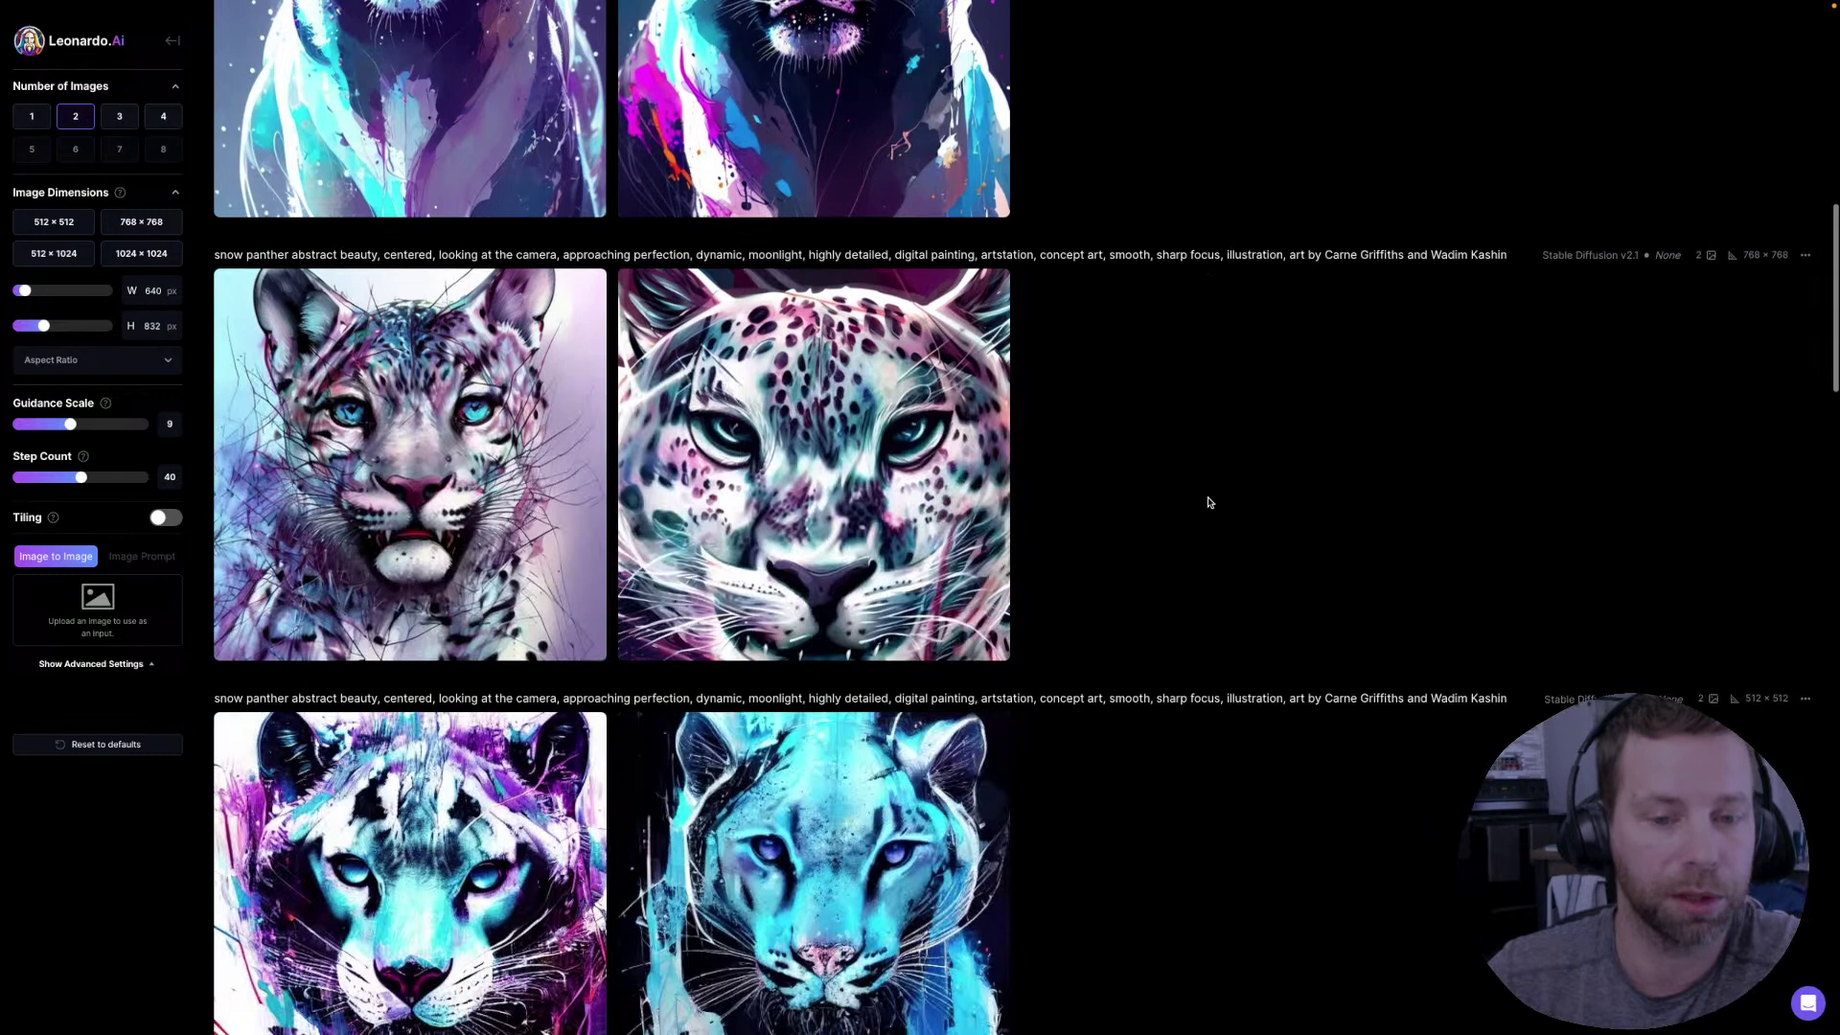
pyautogui.click(910, 464)
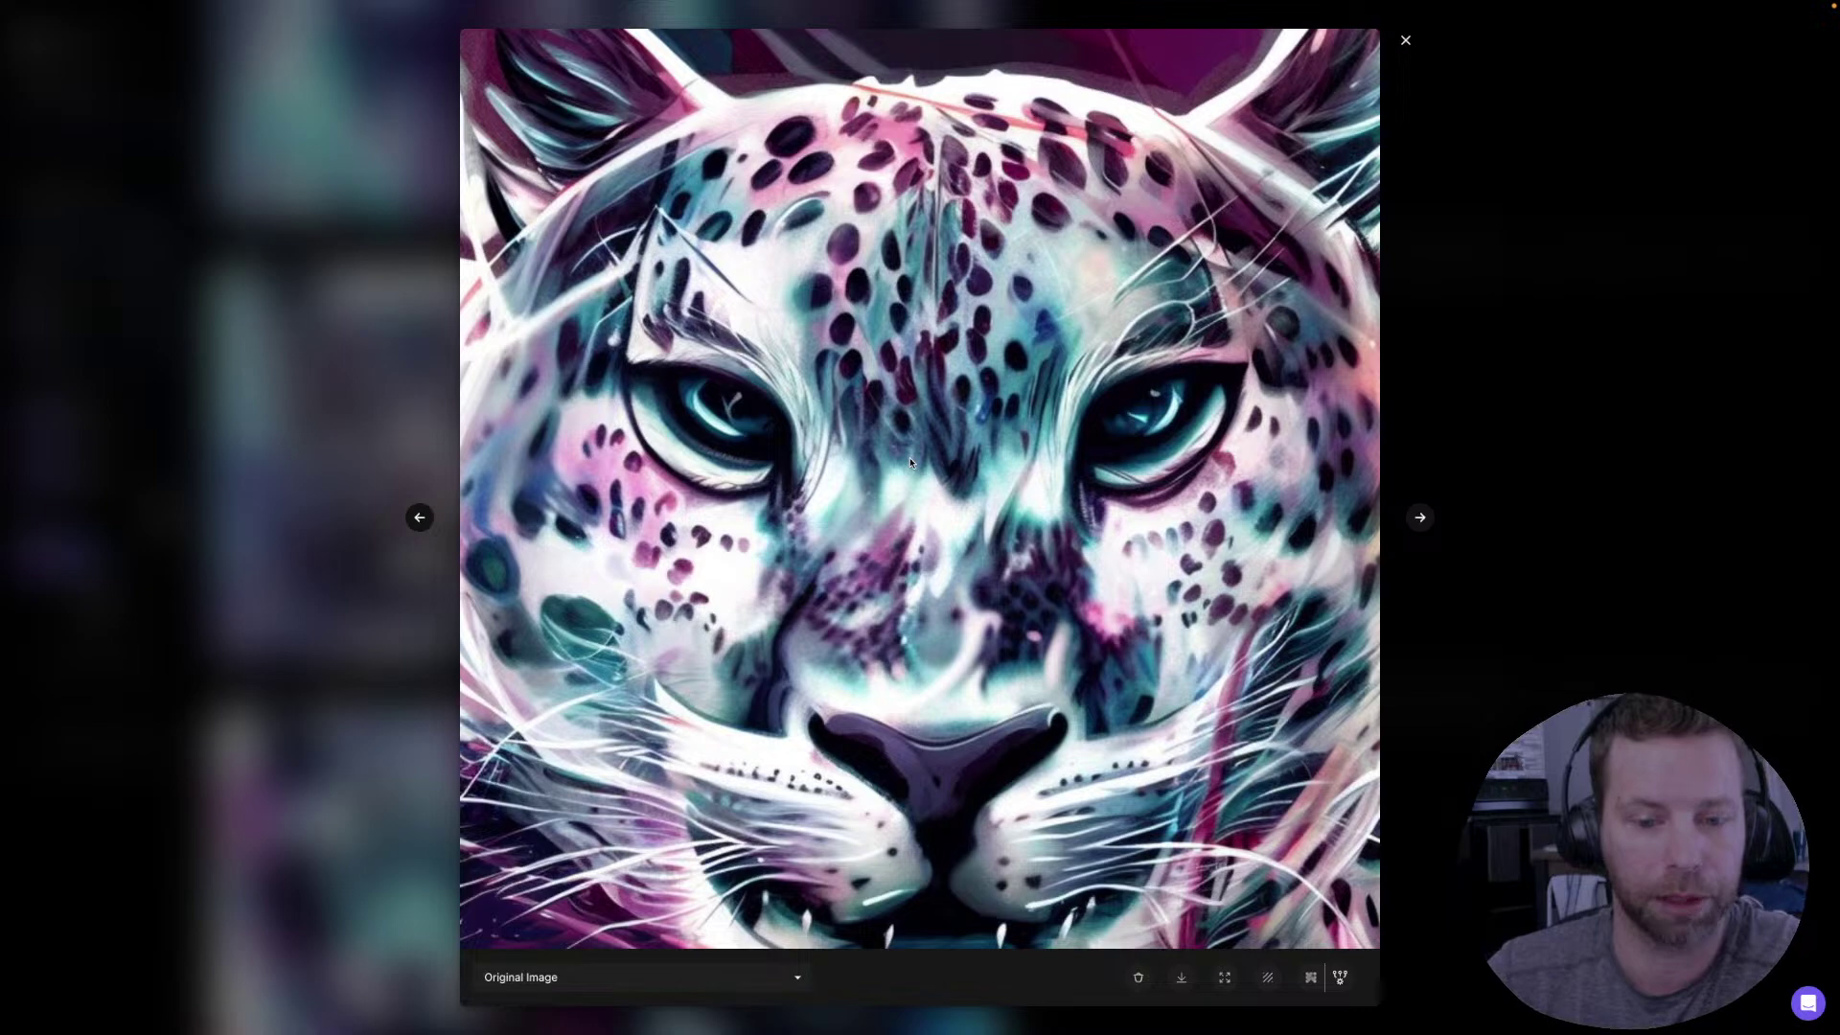
pyautogui.click(1566, 464)
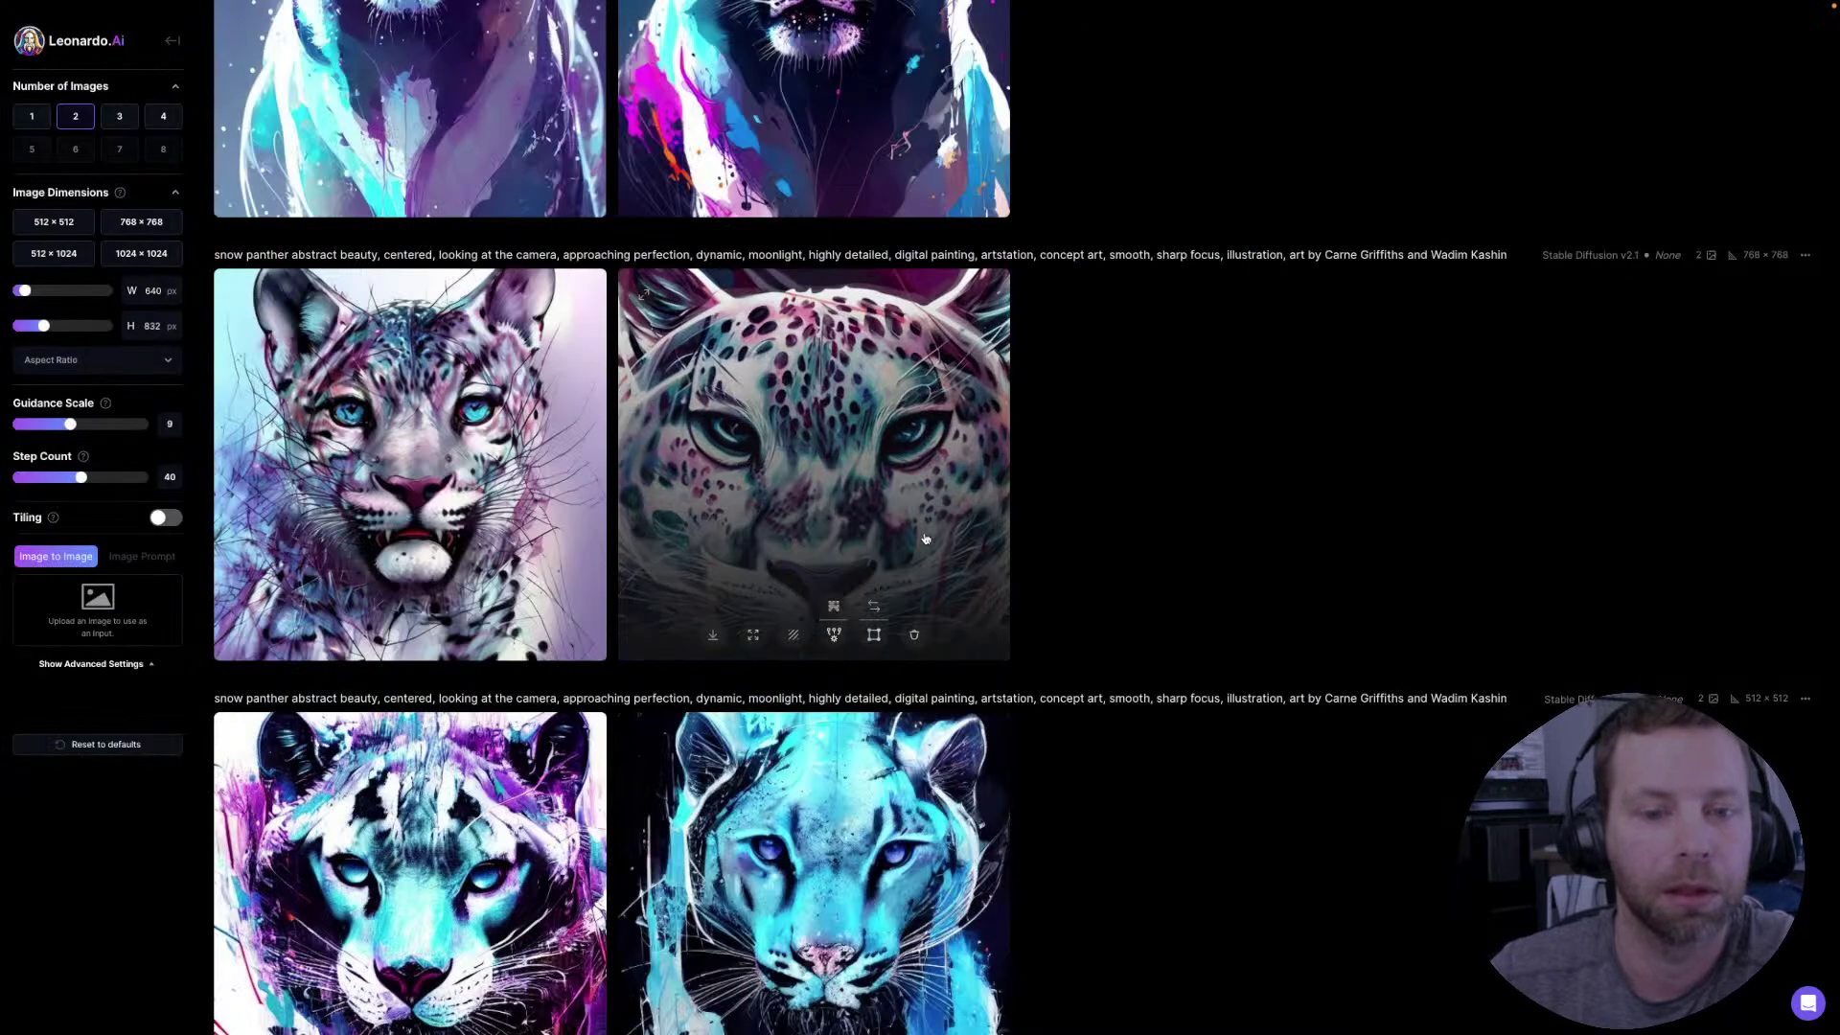
pyautogui.click(880, 514)
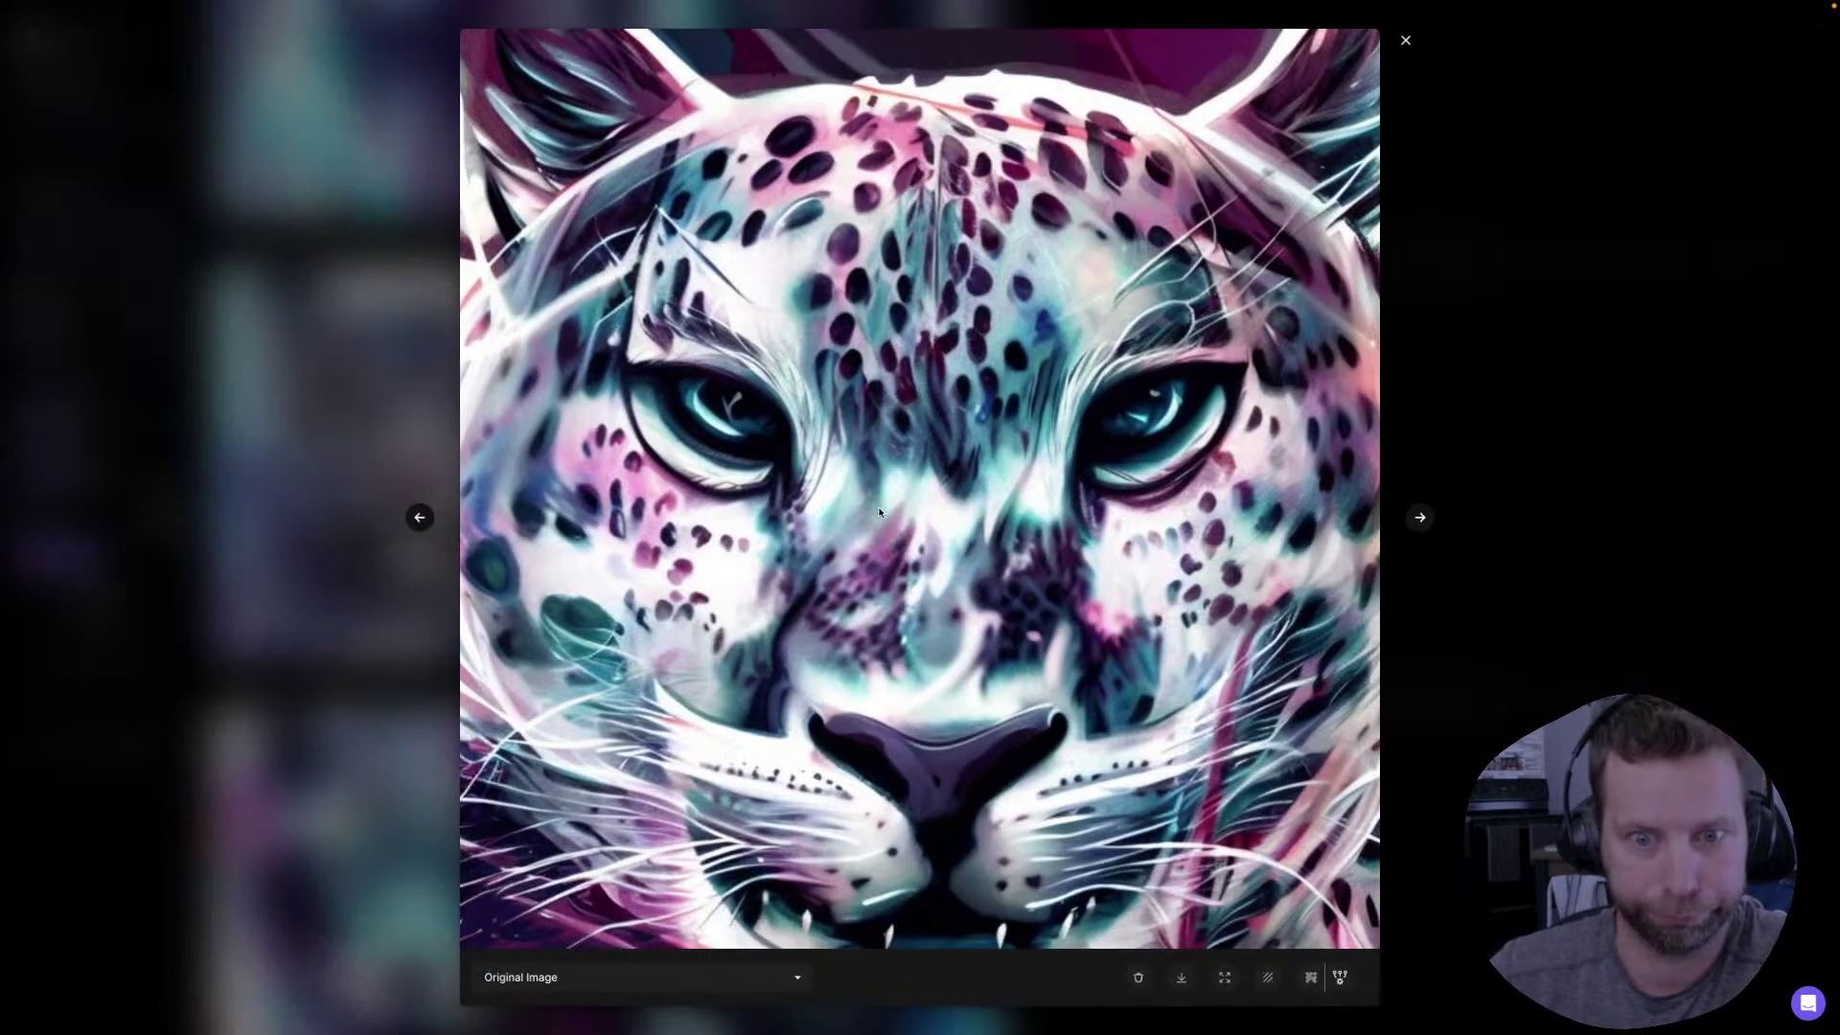
pyautogui.click(1440, 470)
pyautogui.scroll(15, 1458, 472)
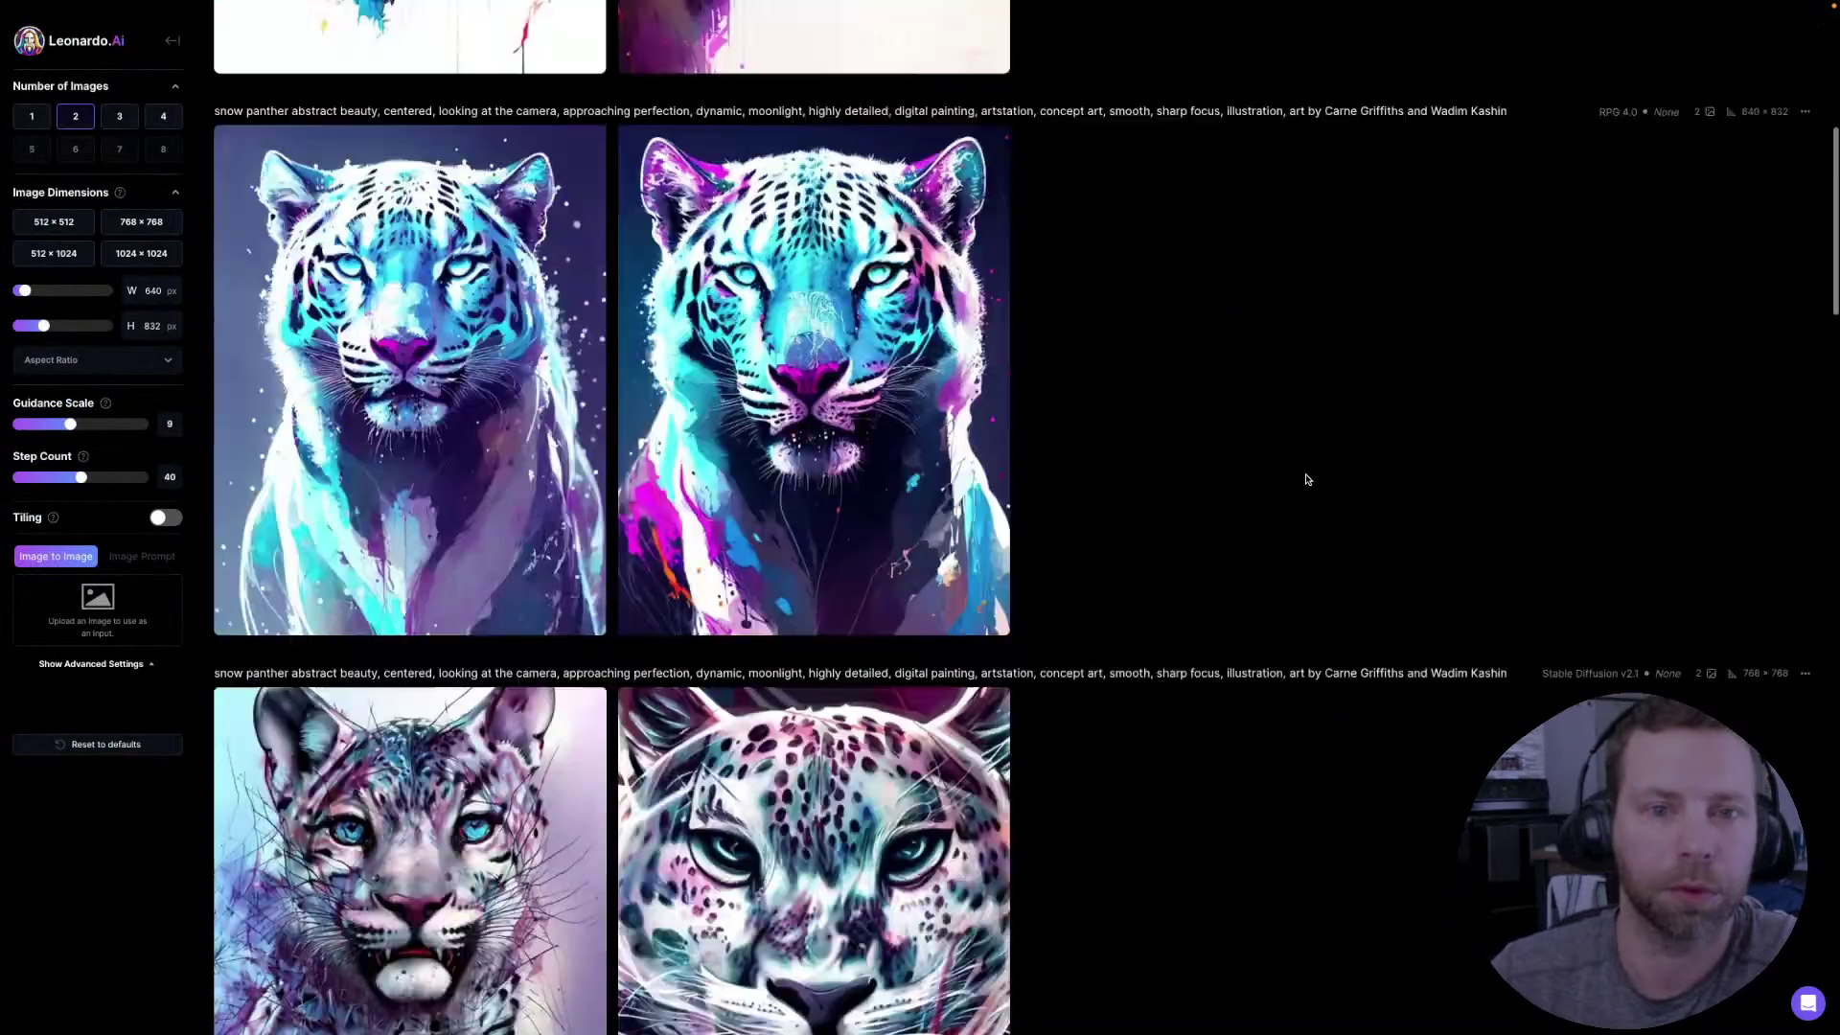
pyautogui.scroll(-3, 1232, 480)
pyautogui.scroll(-7, 1231, 480)
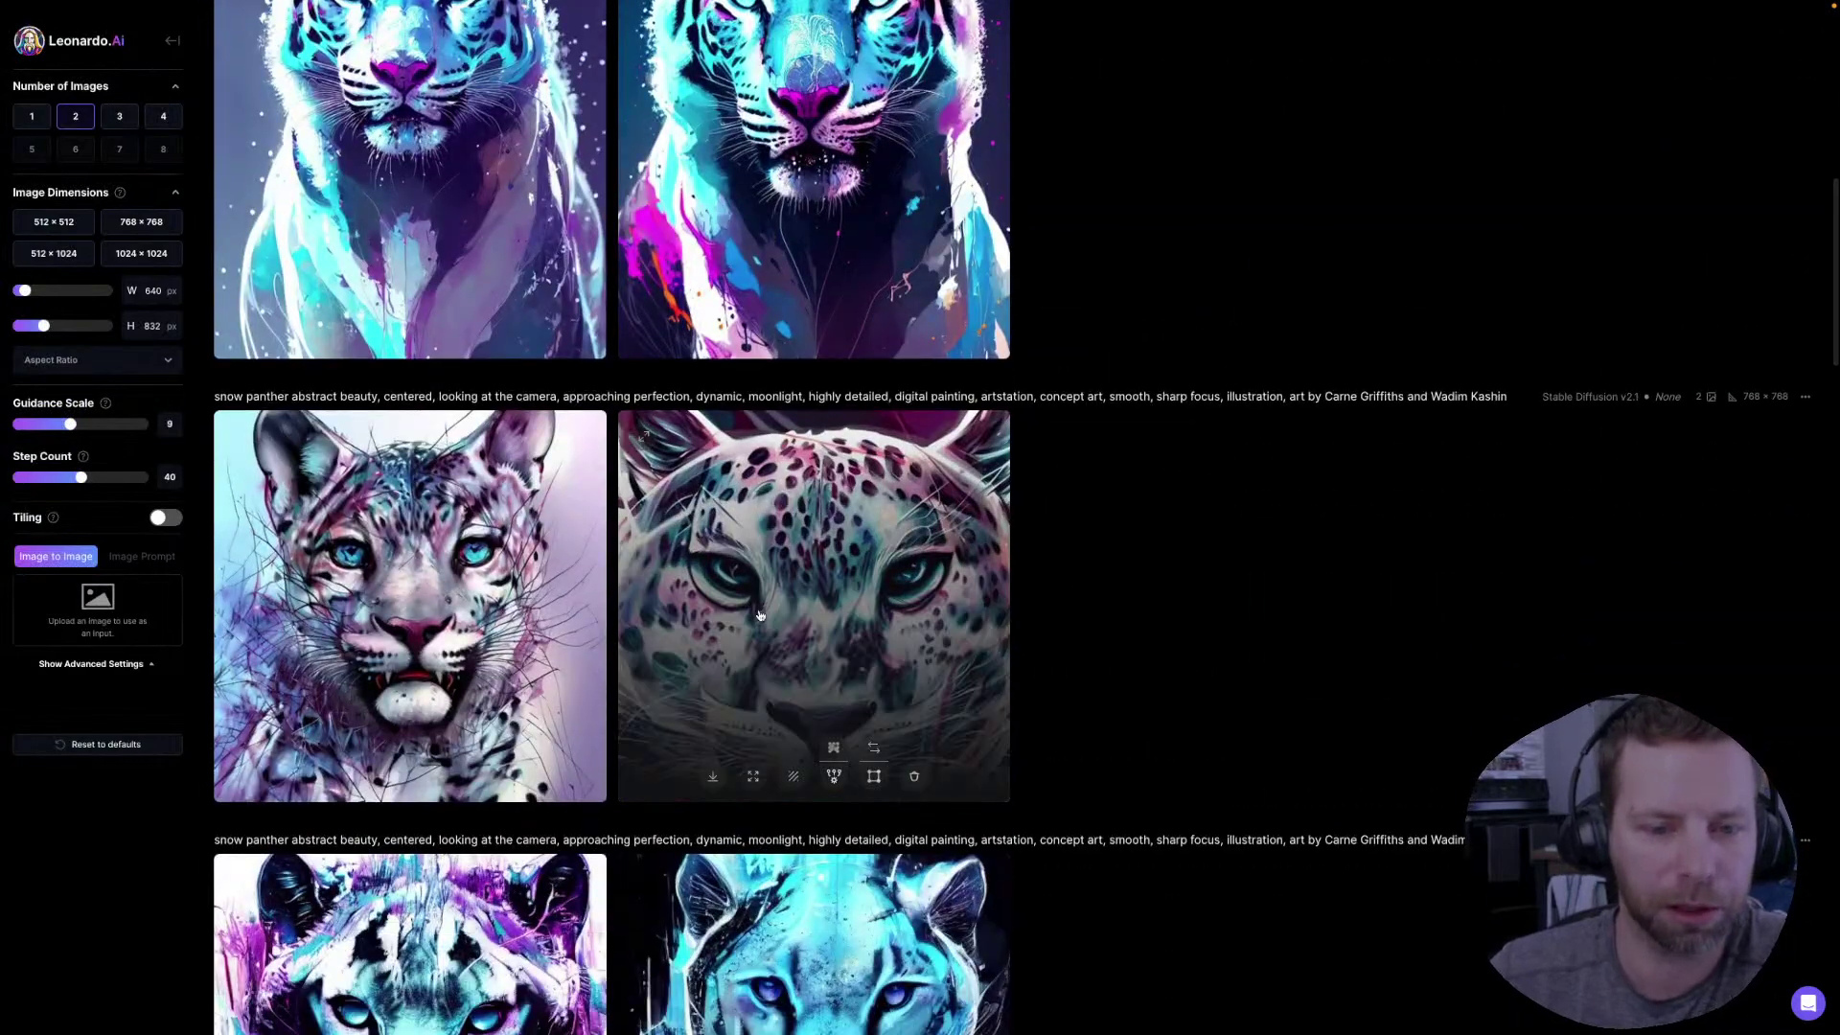
pyautogui.click(831, 618)
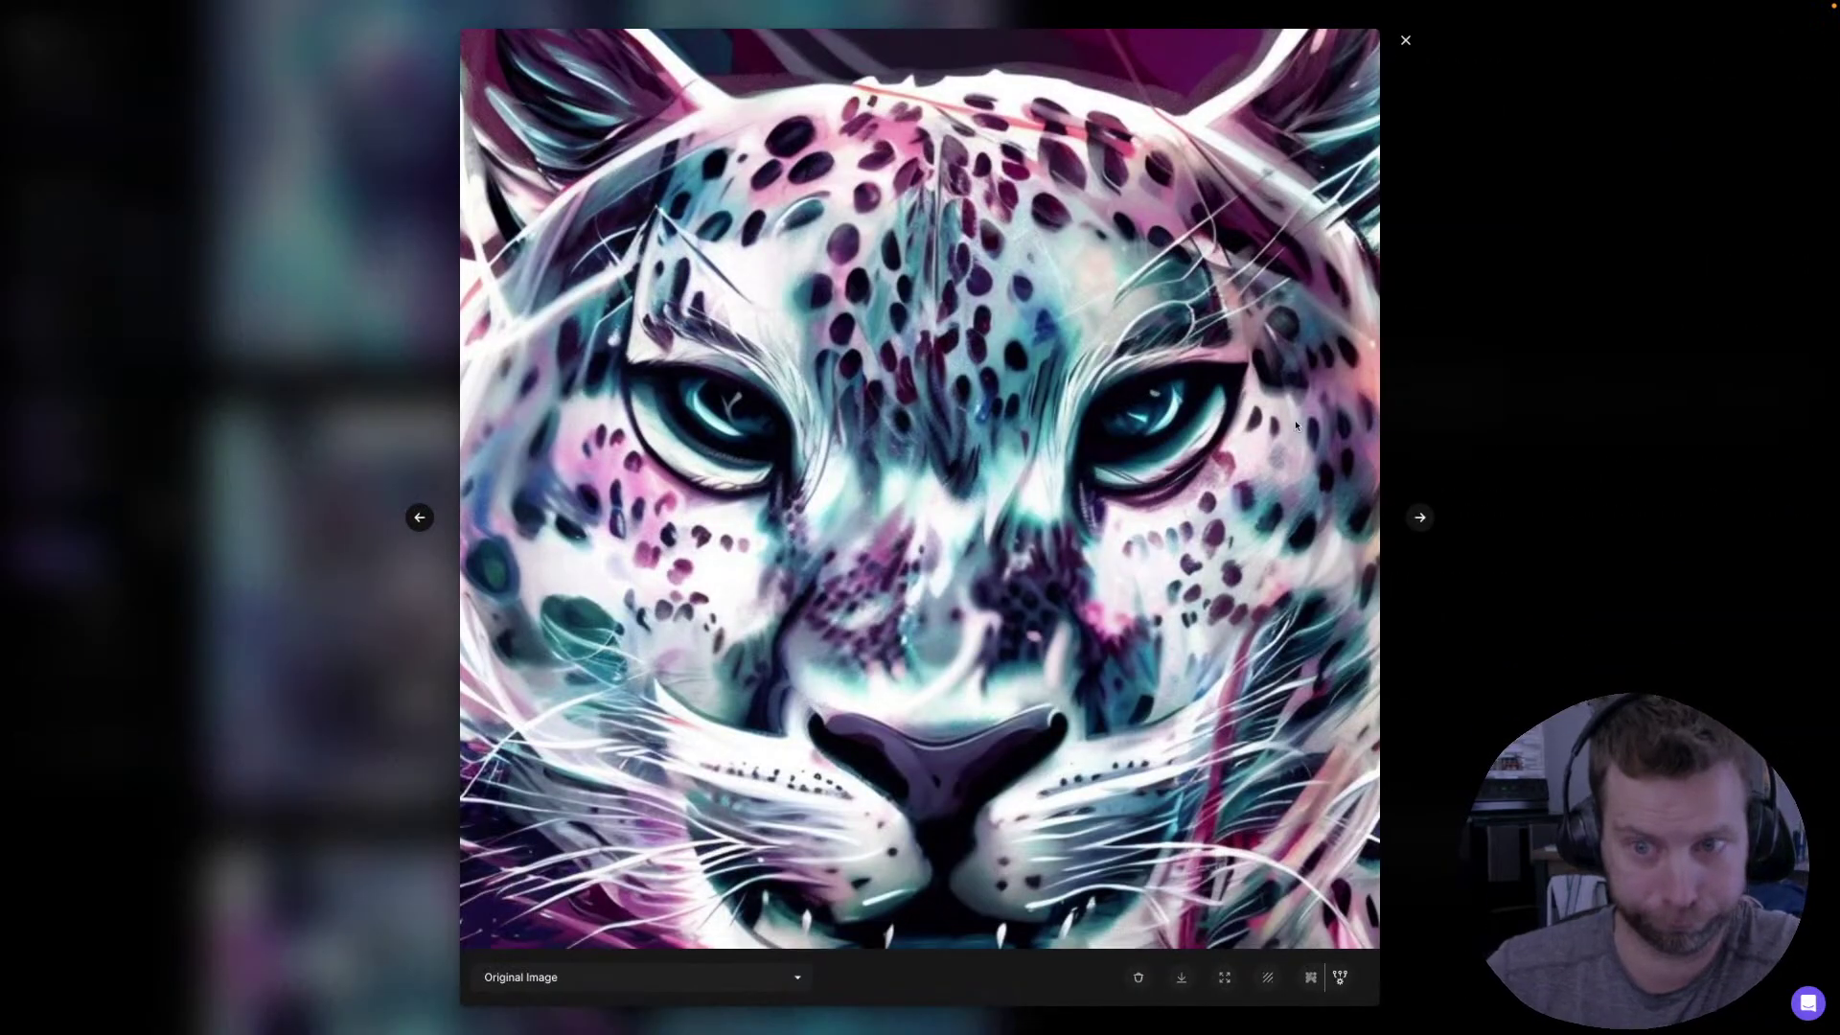
pyautogui.click(1561, 349)
# - Enlarge the front-facing Prompt Magic snow panther from the newest generation and close the view
pyautogui.scroll(8, 1341, 487)
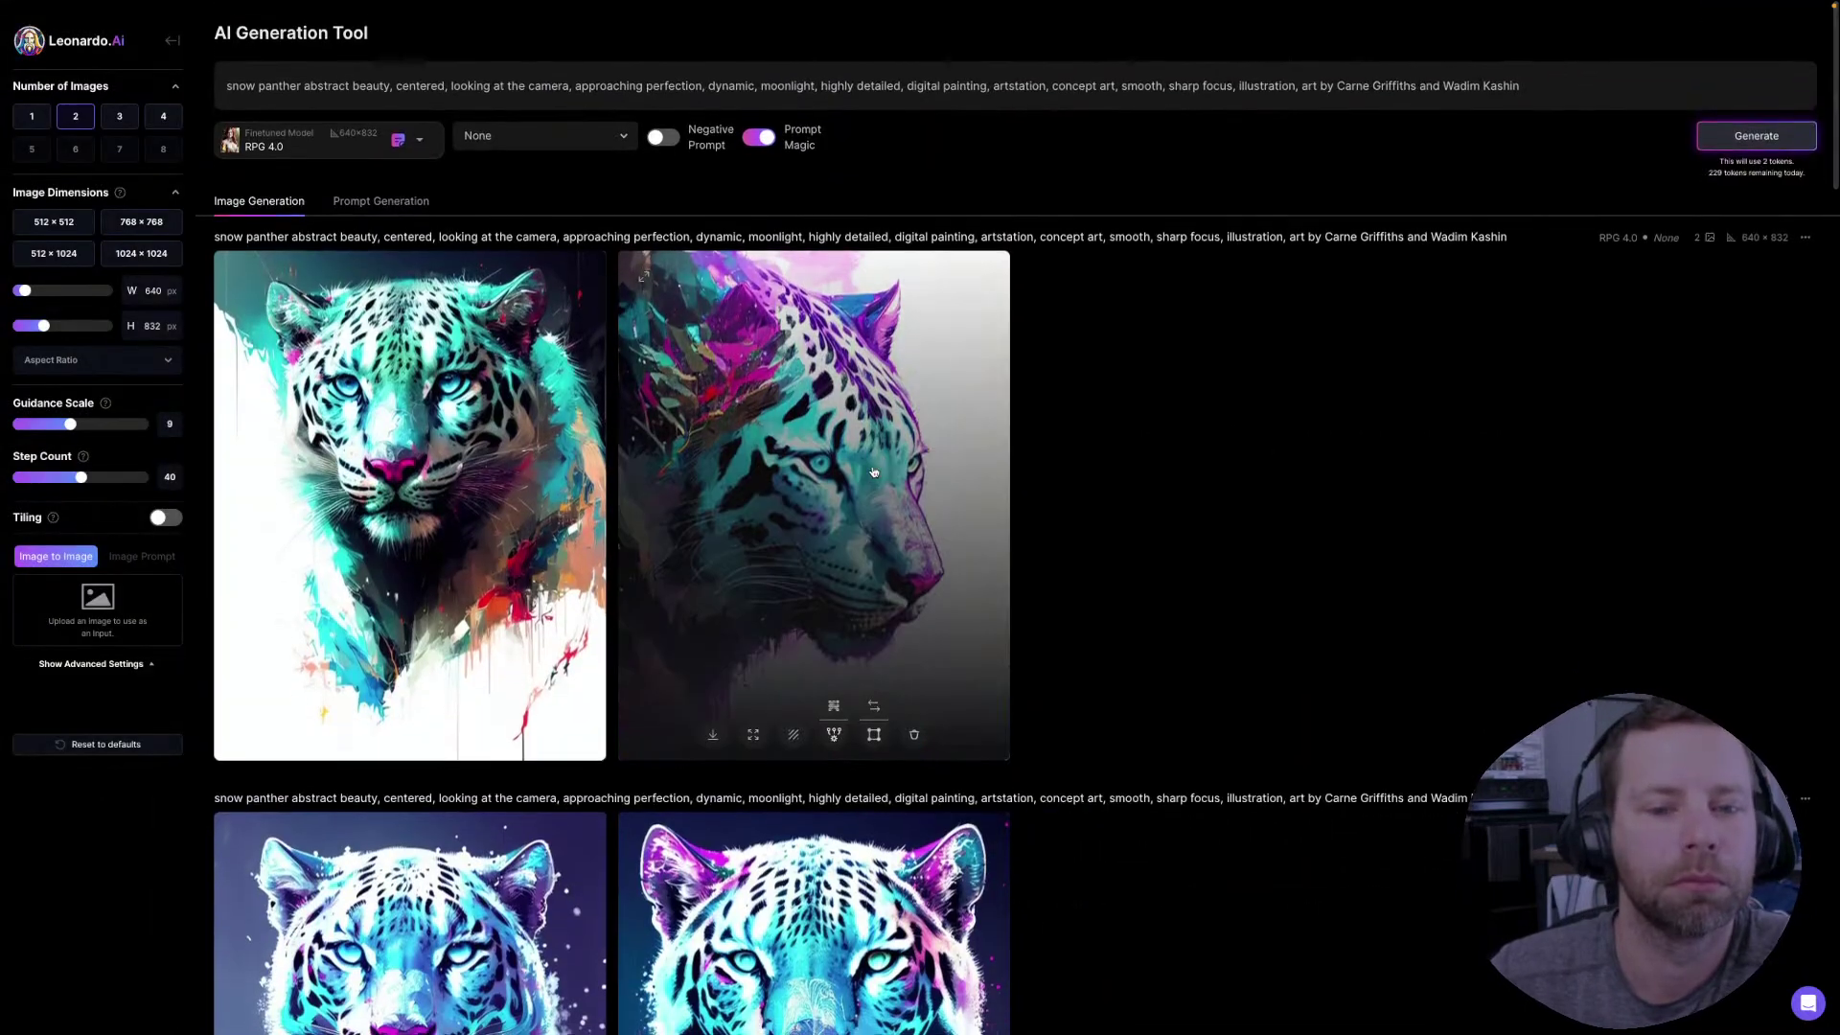
pyautogui.click(486, 476)
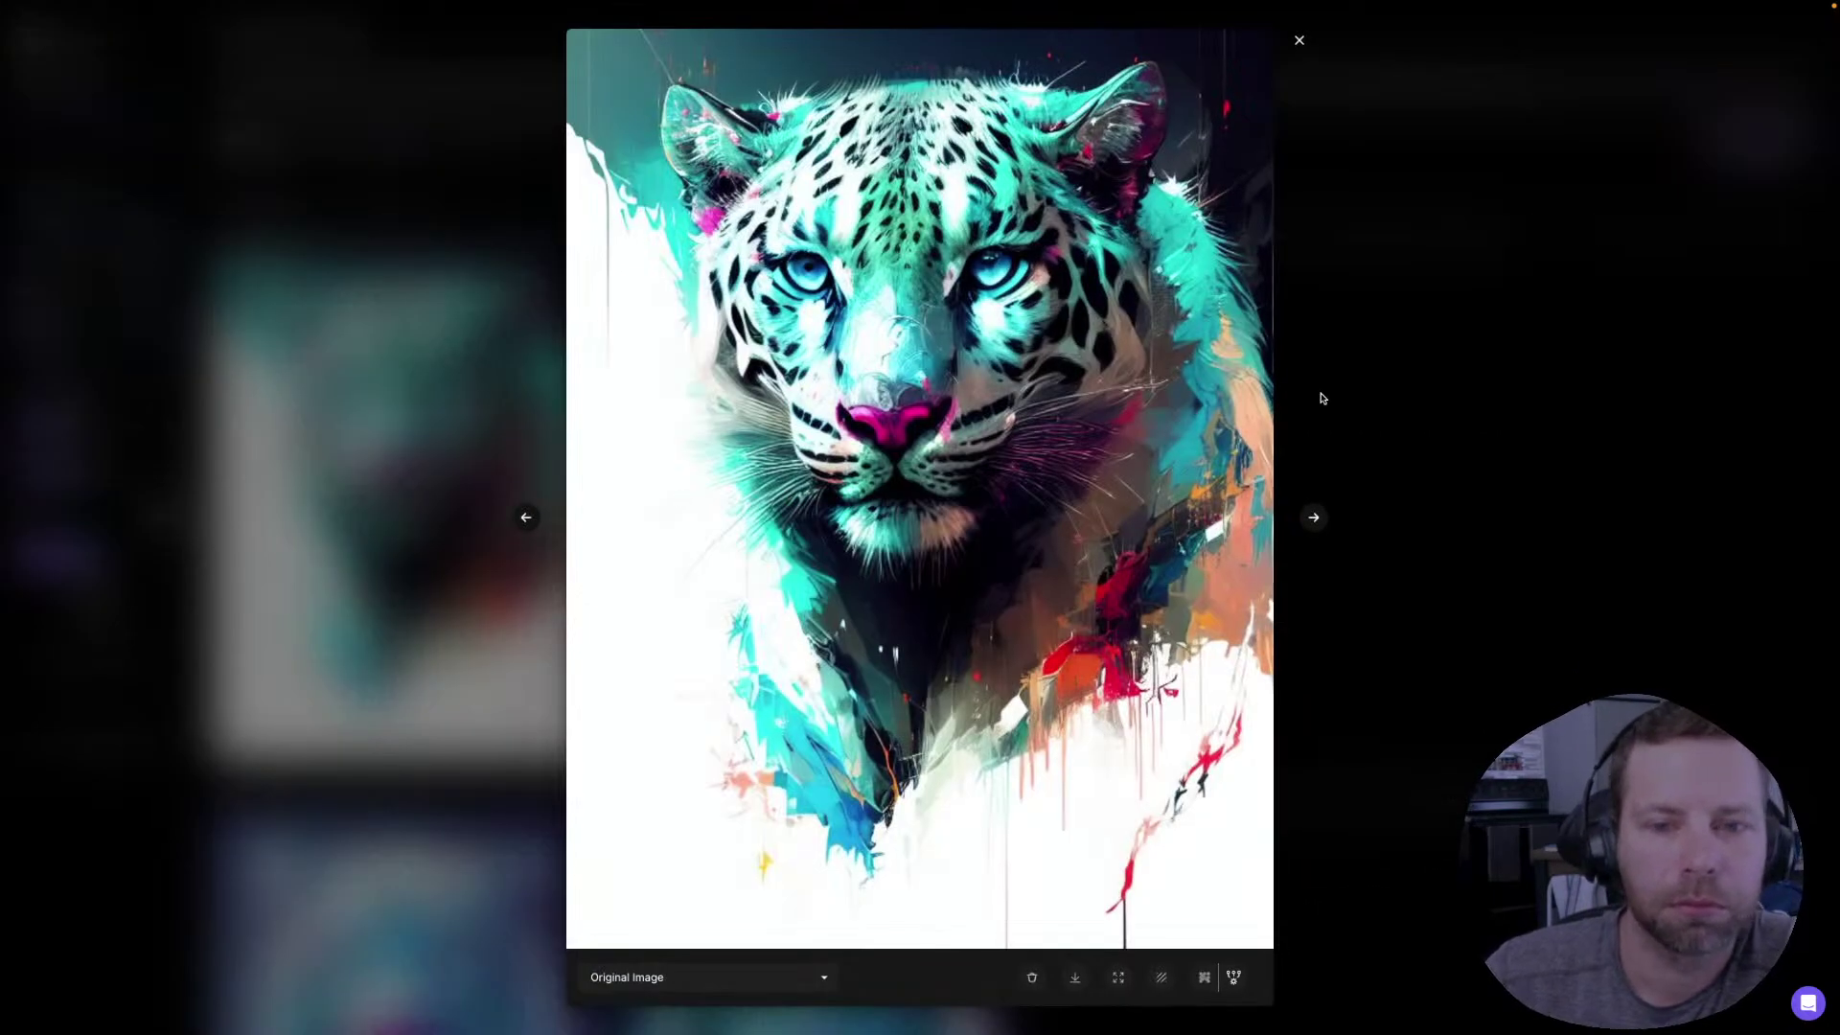
pyautogui.click(1490, 375)
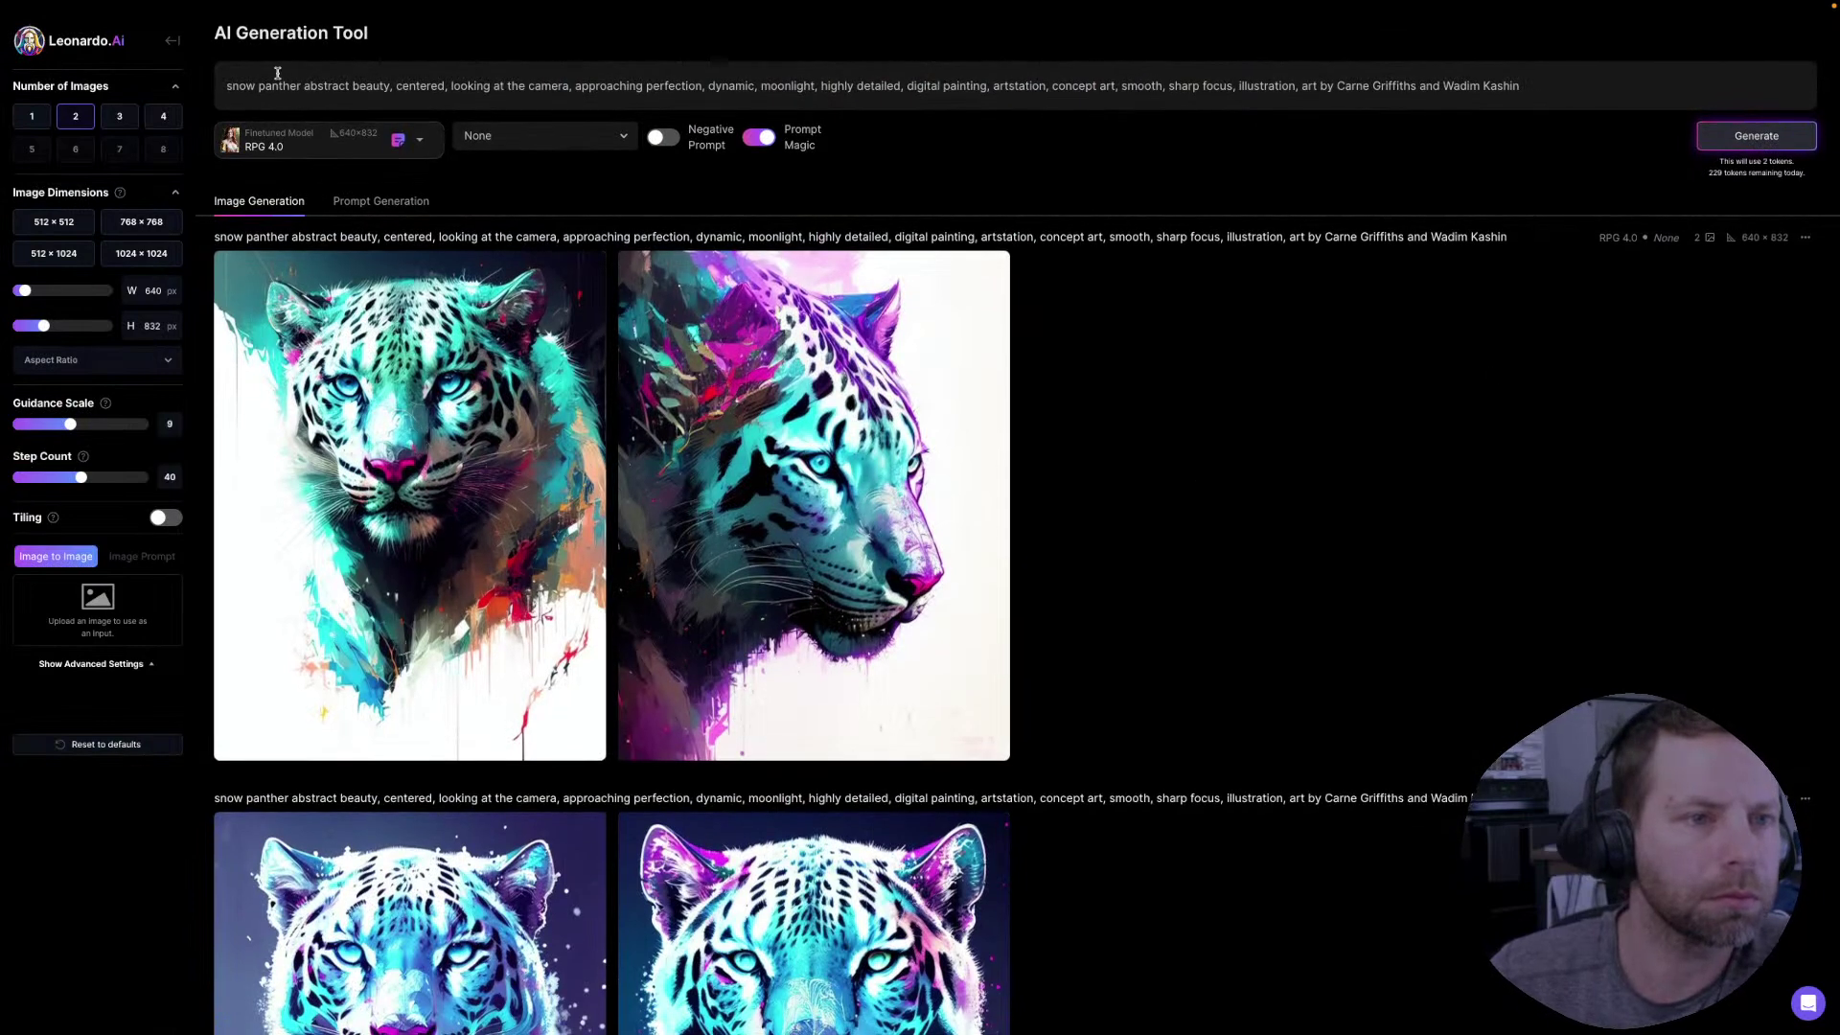
# - Remove "snow" from the prompt and generate two 640 × 832 RPG 4.0 panther images with Prompt Magic
pyautogui.doubleClick(242, 85)
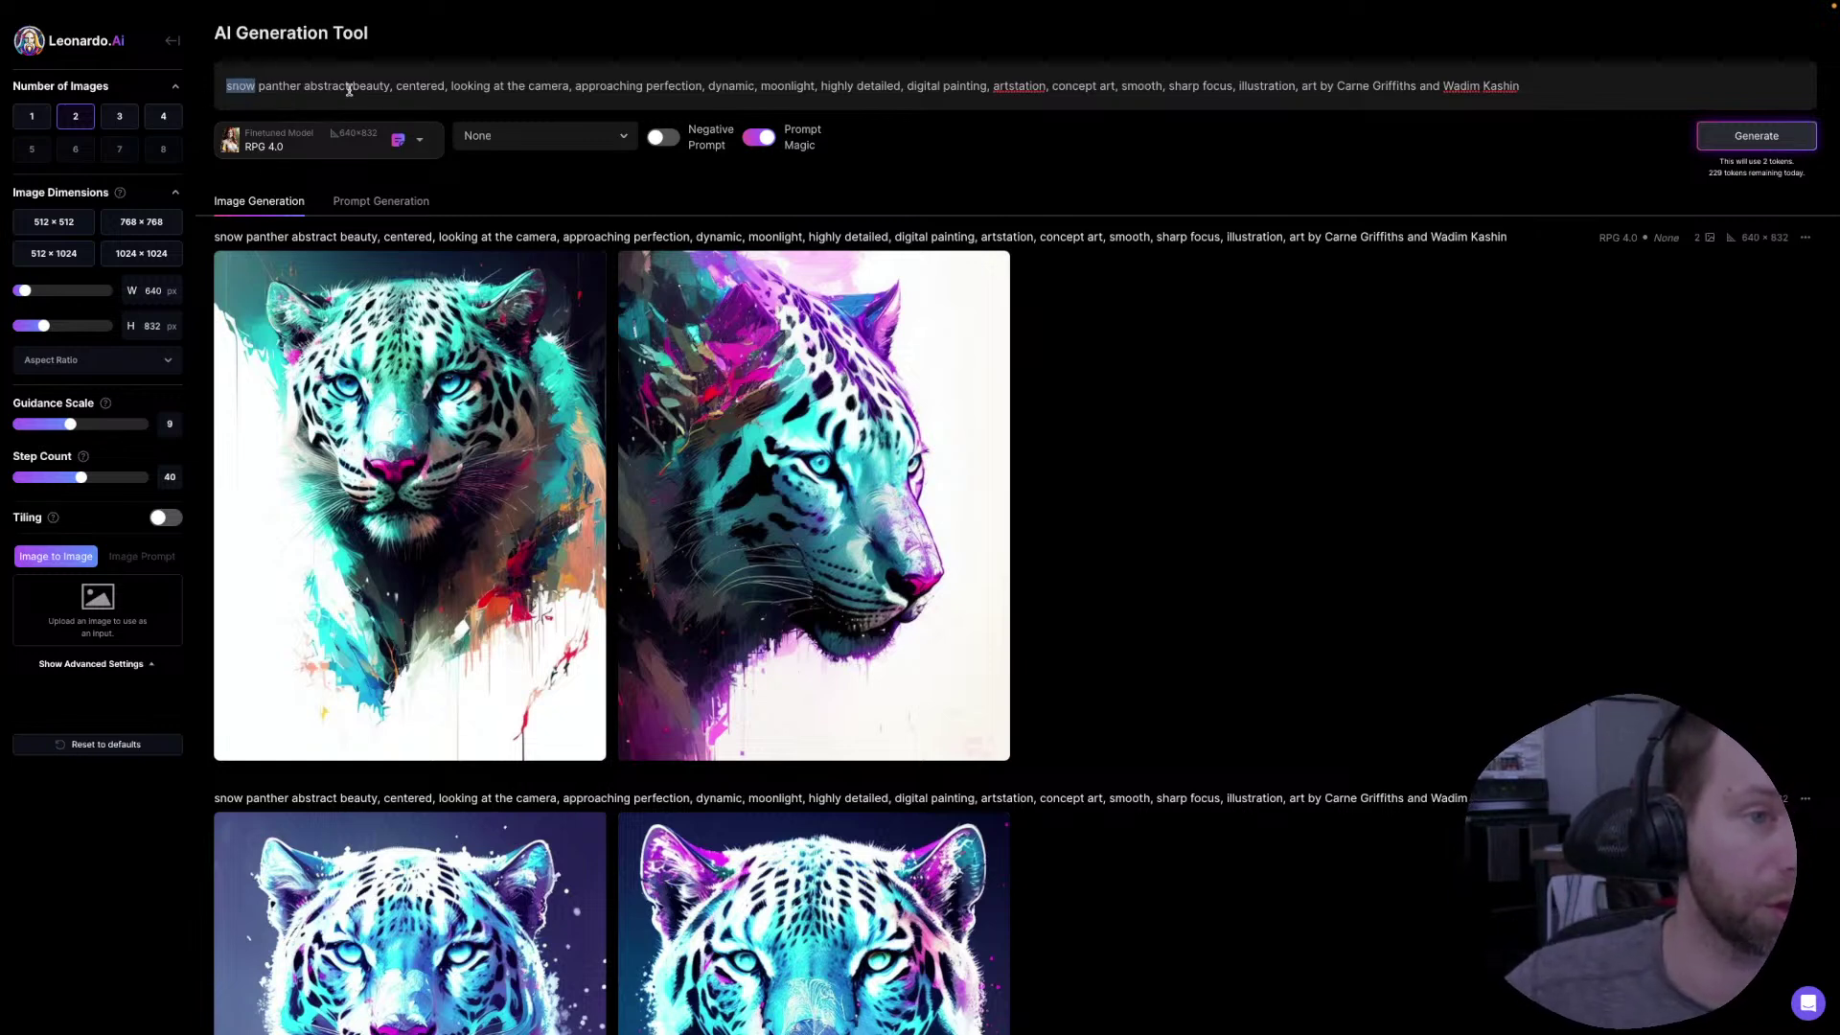
pyautogui.moveTo(892, 313)
pyautogui.press('BackSpace')
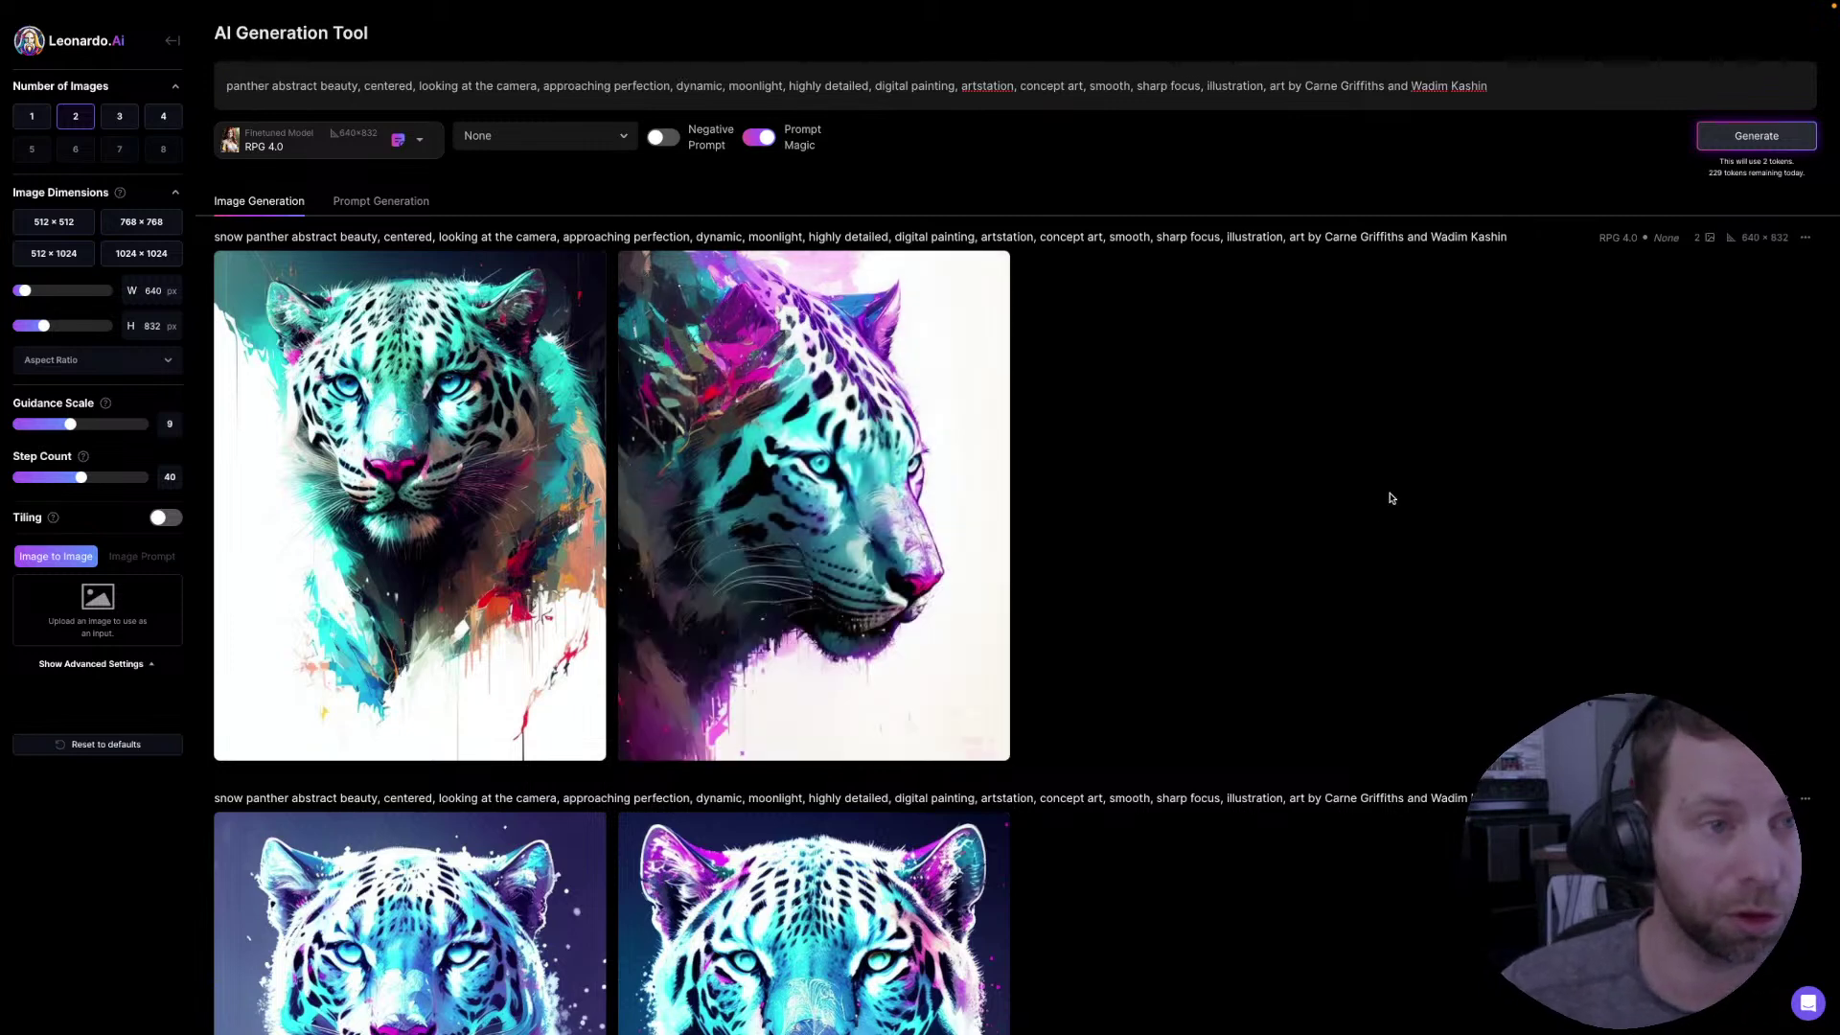
pyautogui.click(1754, 139)
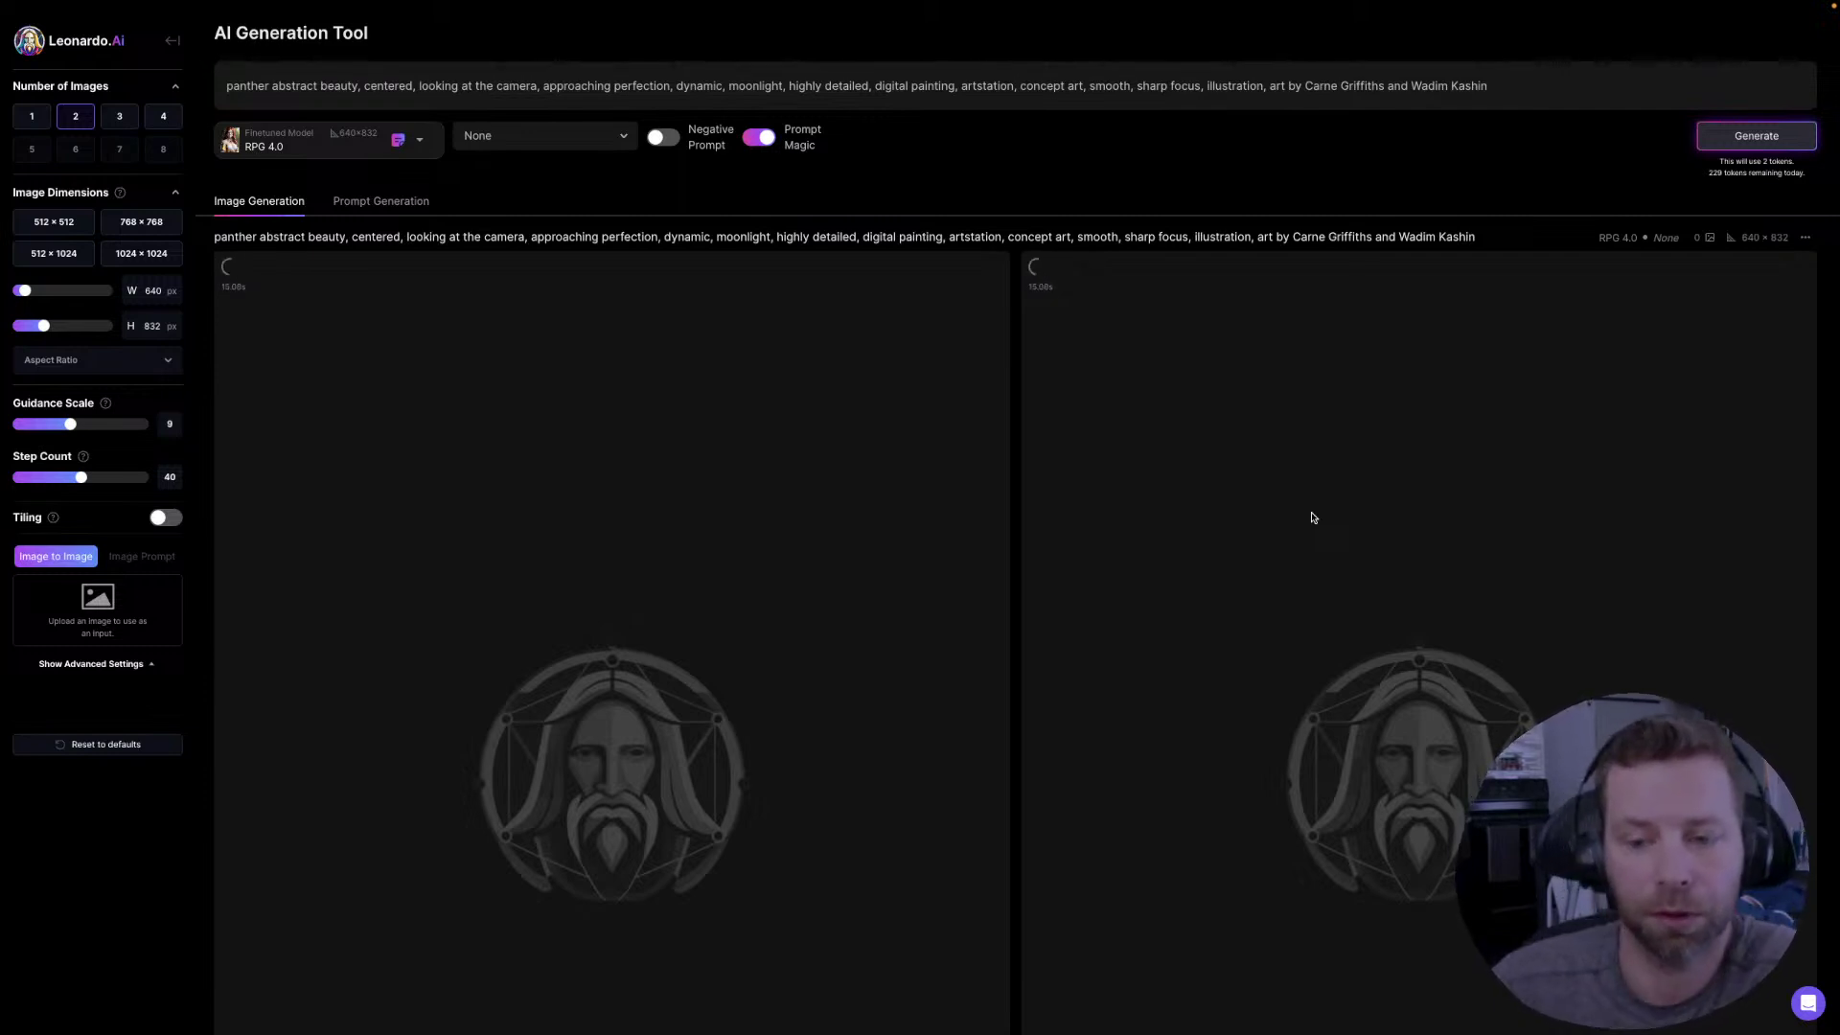
# - Look through the earlier panther and woman generations in the history while the new images render
pyautogui.scroll(-12, 939, 478)
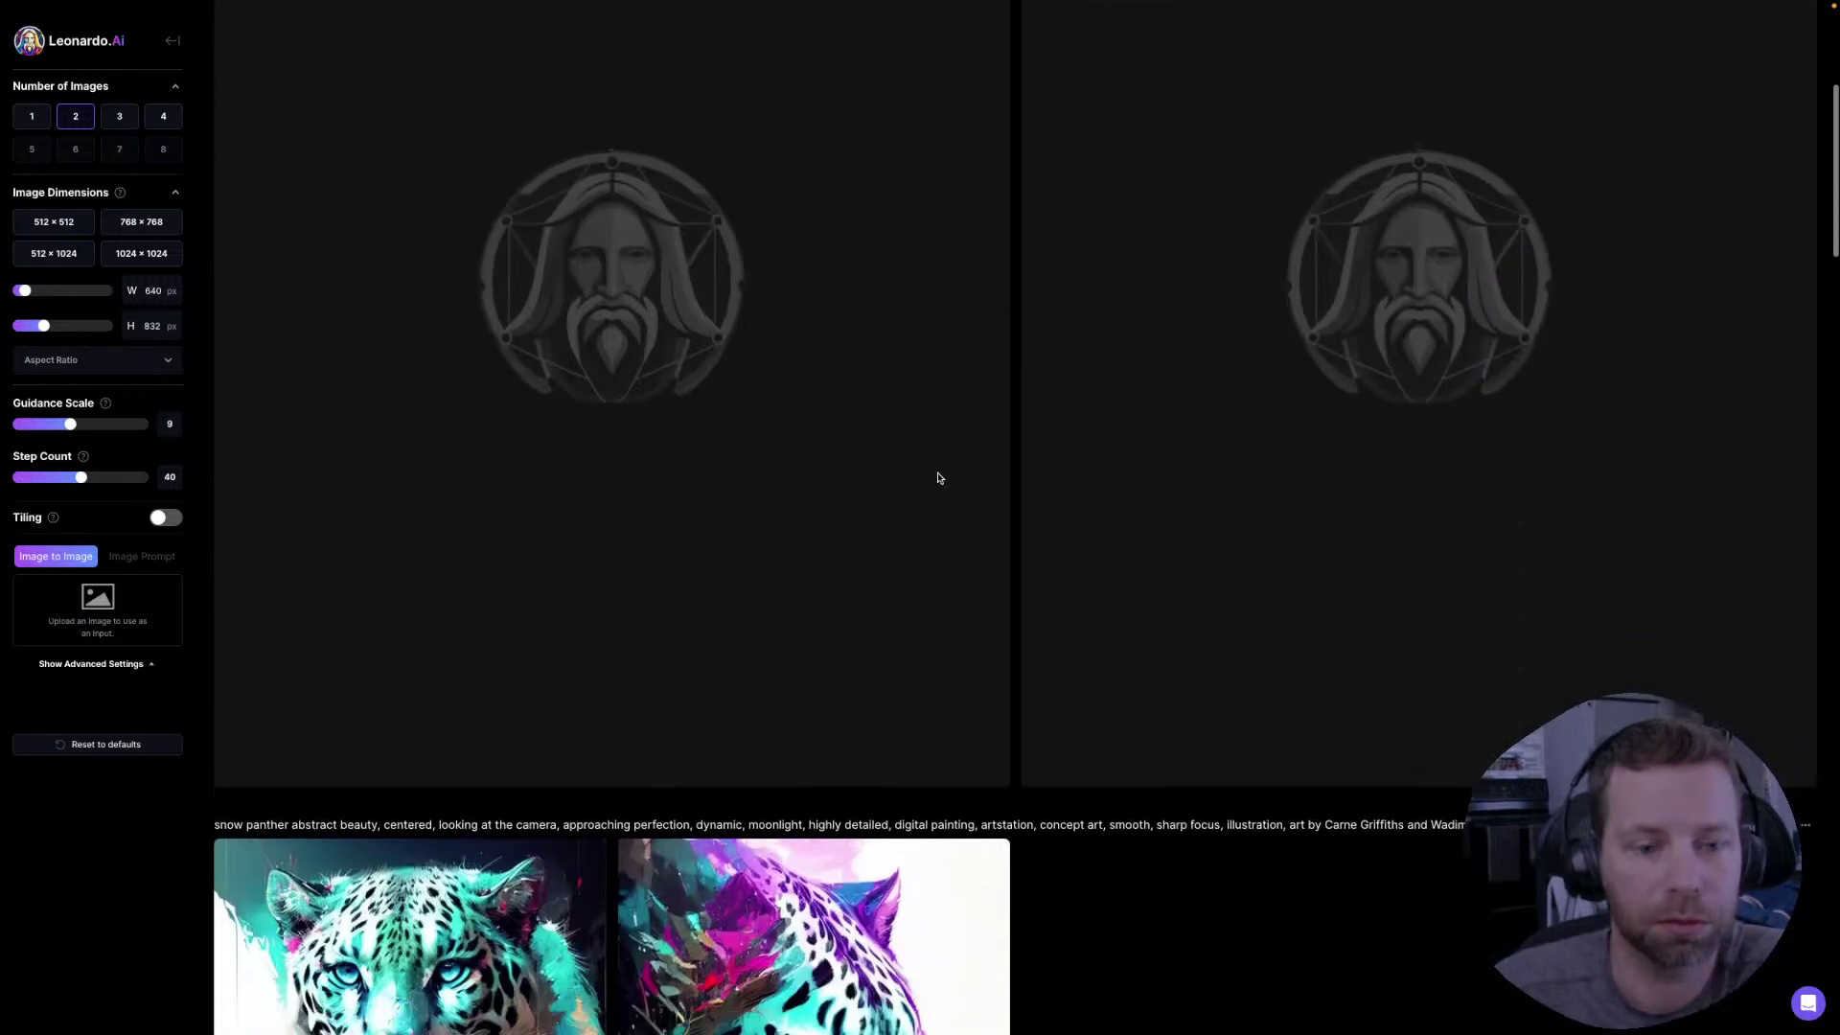
pyautogui.scroll(-10, 1016, 503)
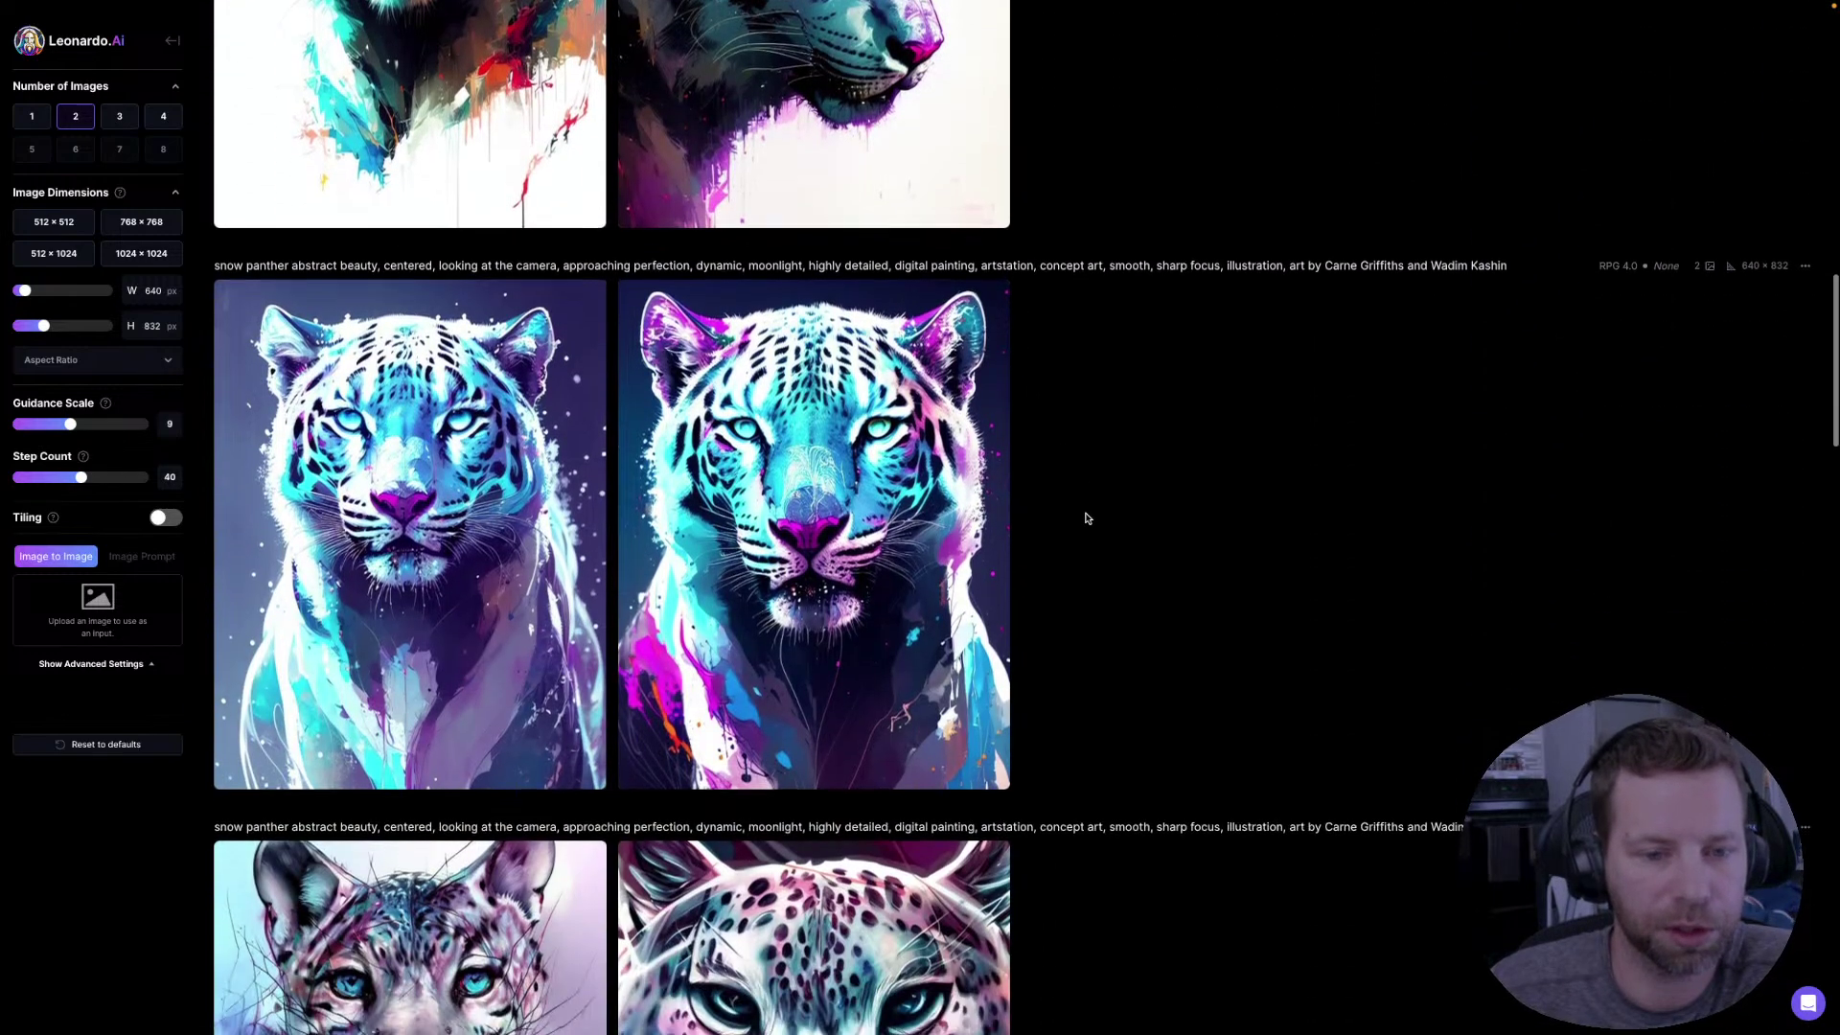
pyautogui.scroll(-12, 1088, 519)
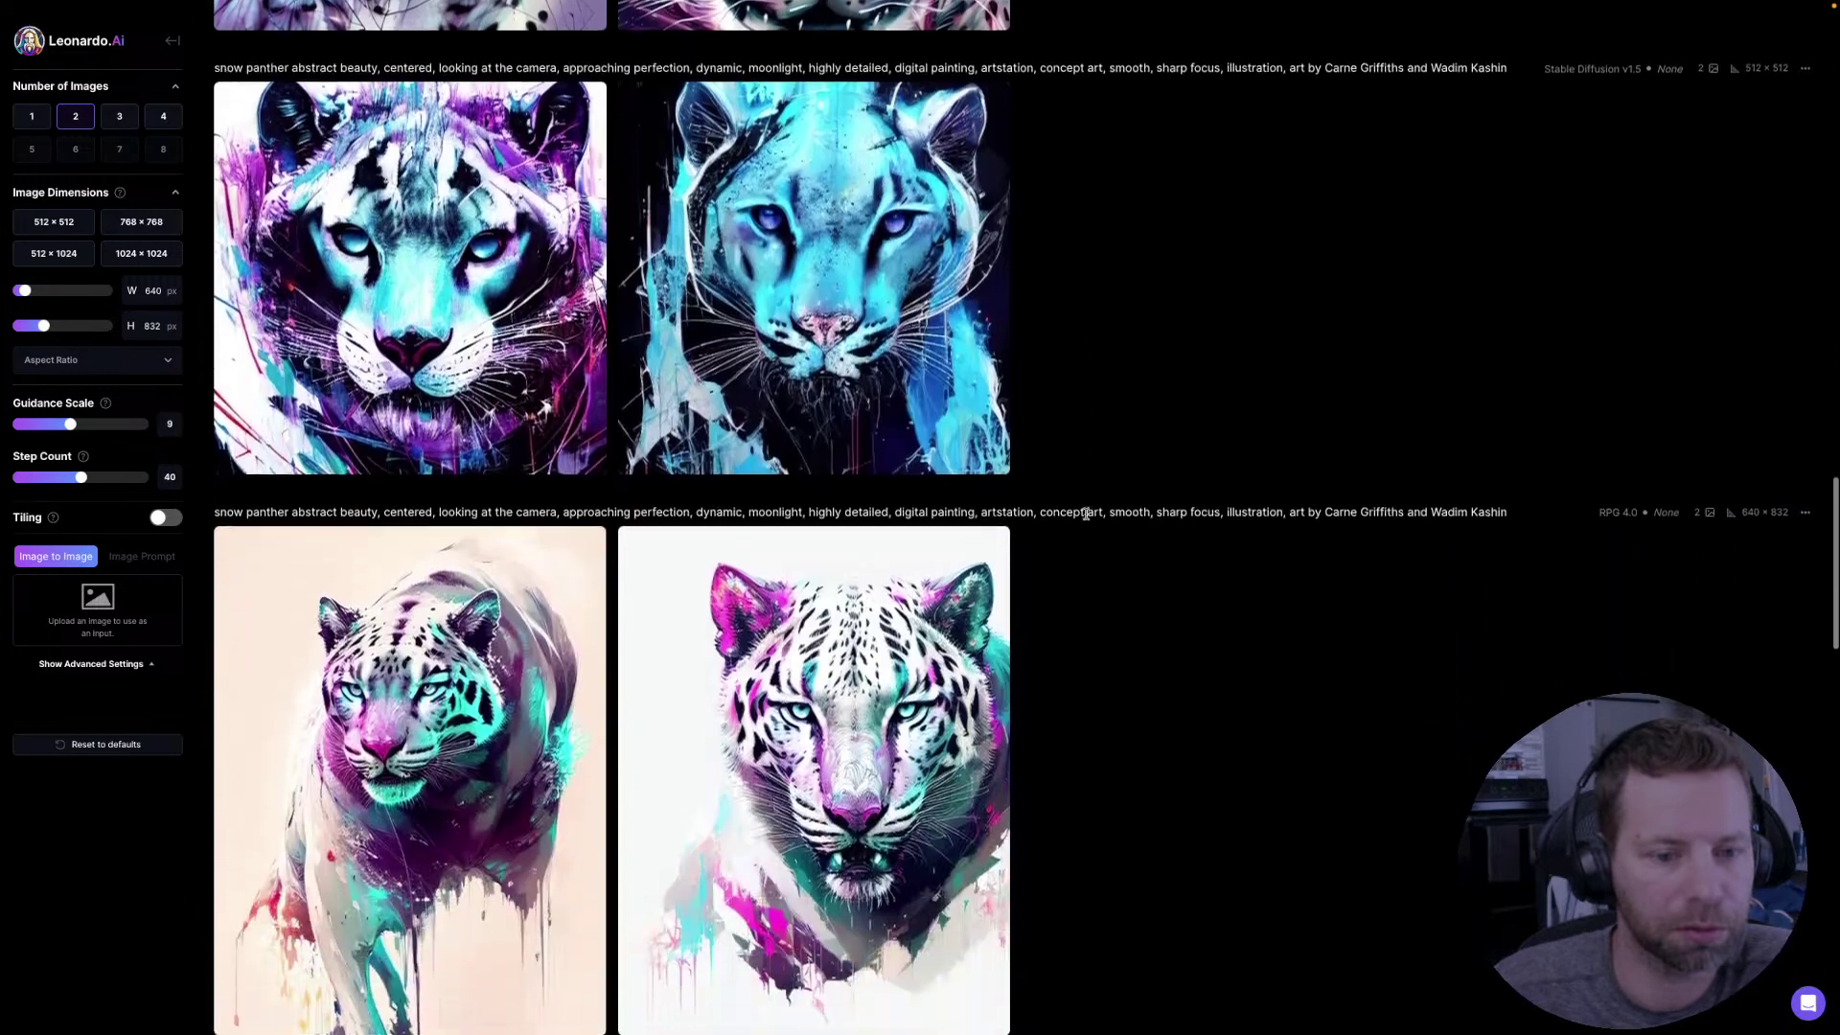
pyautogui.scroll(-4, 1087, 518)
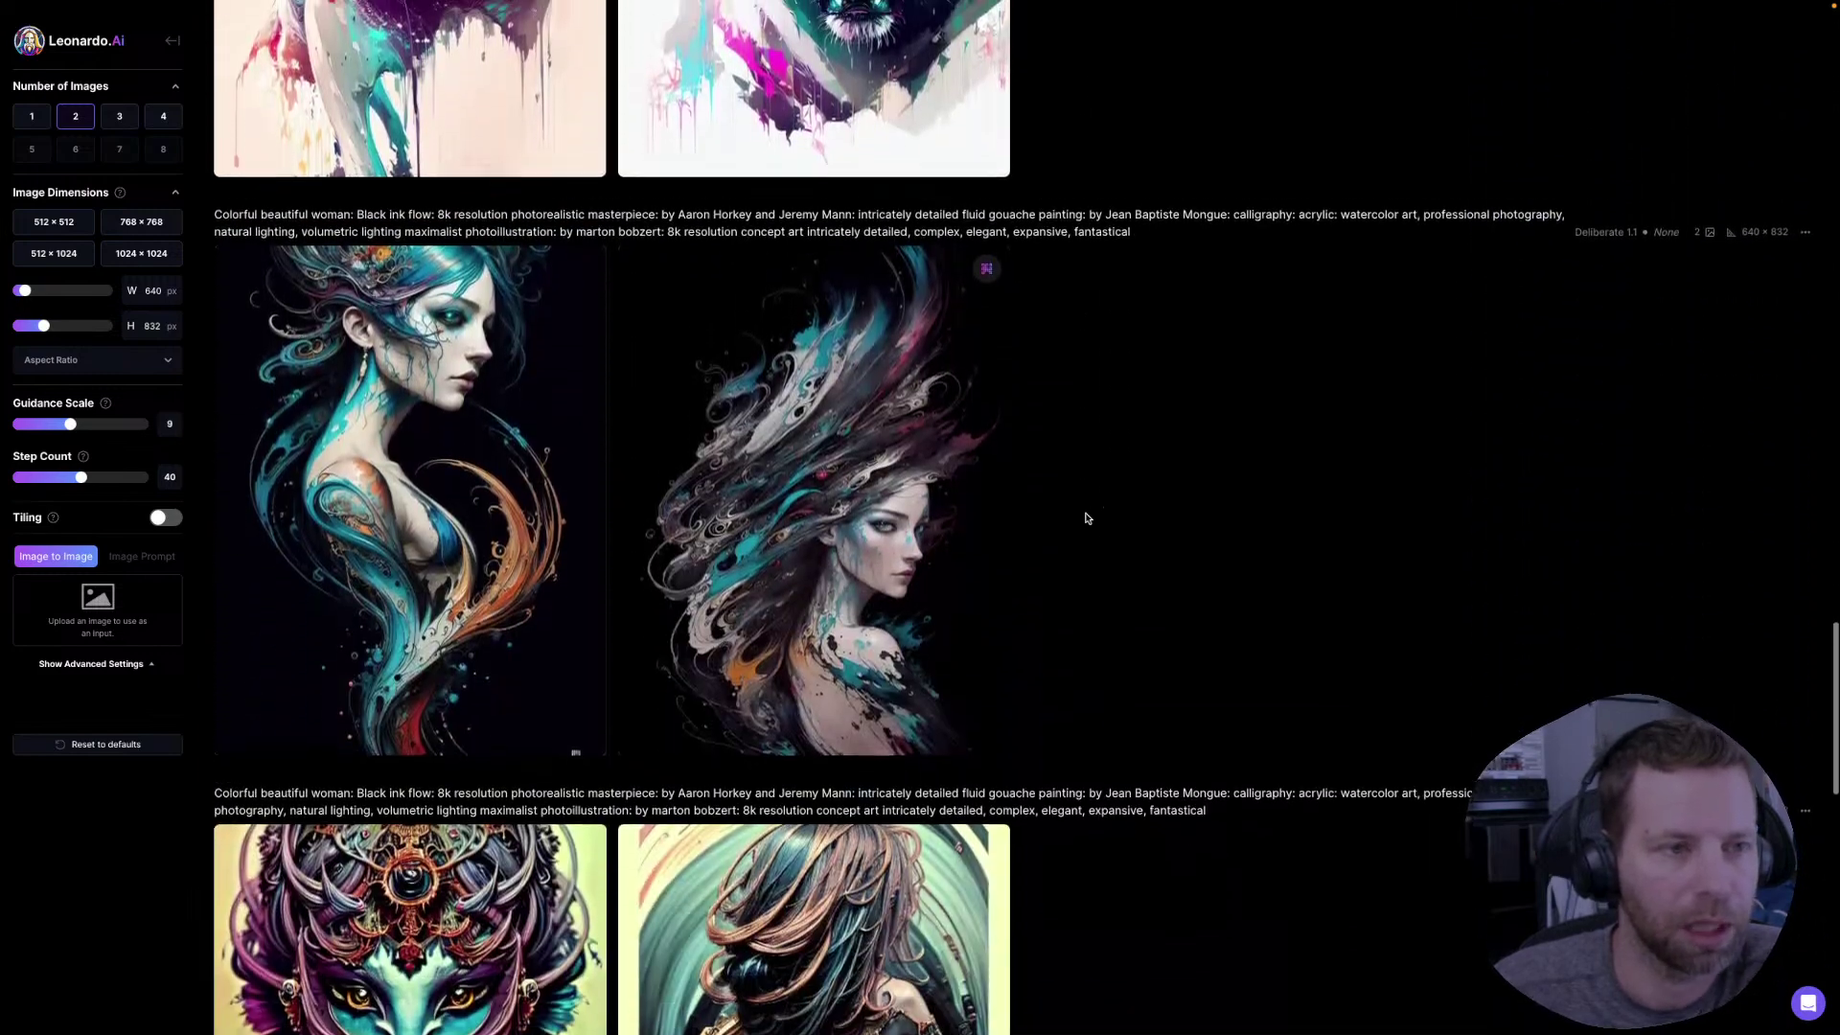
pyautogui.scroll(20, 1088, 518)
pyautogui.scroll(-1, 1088, 519)
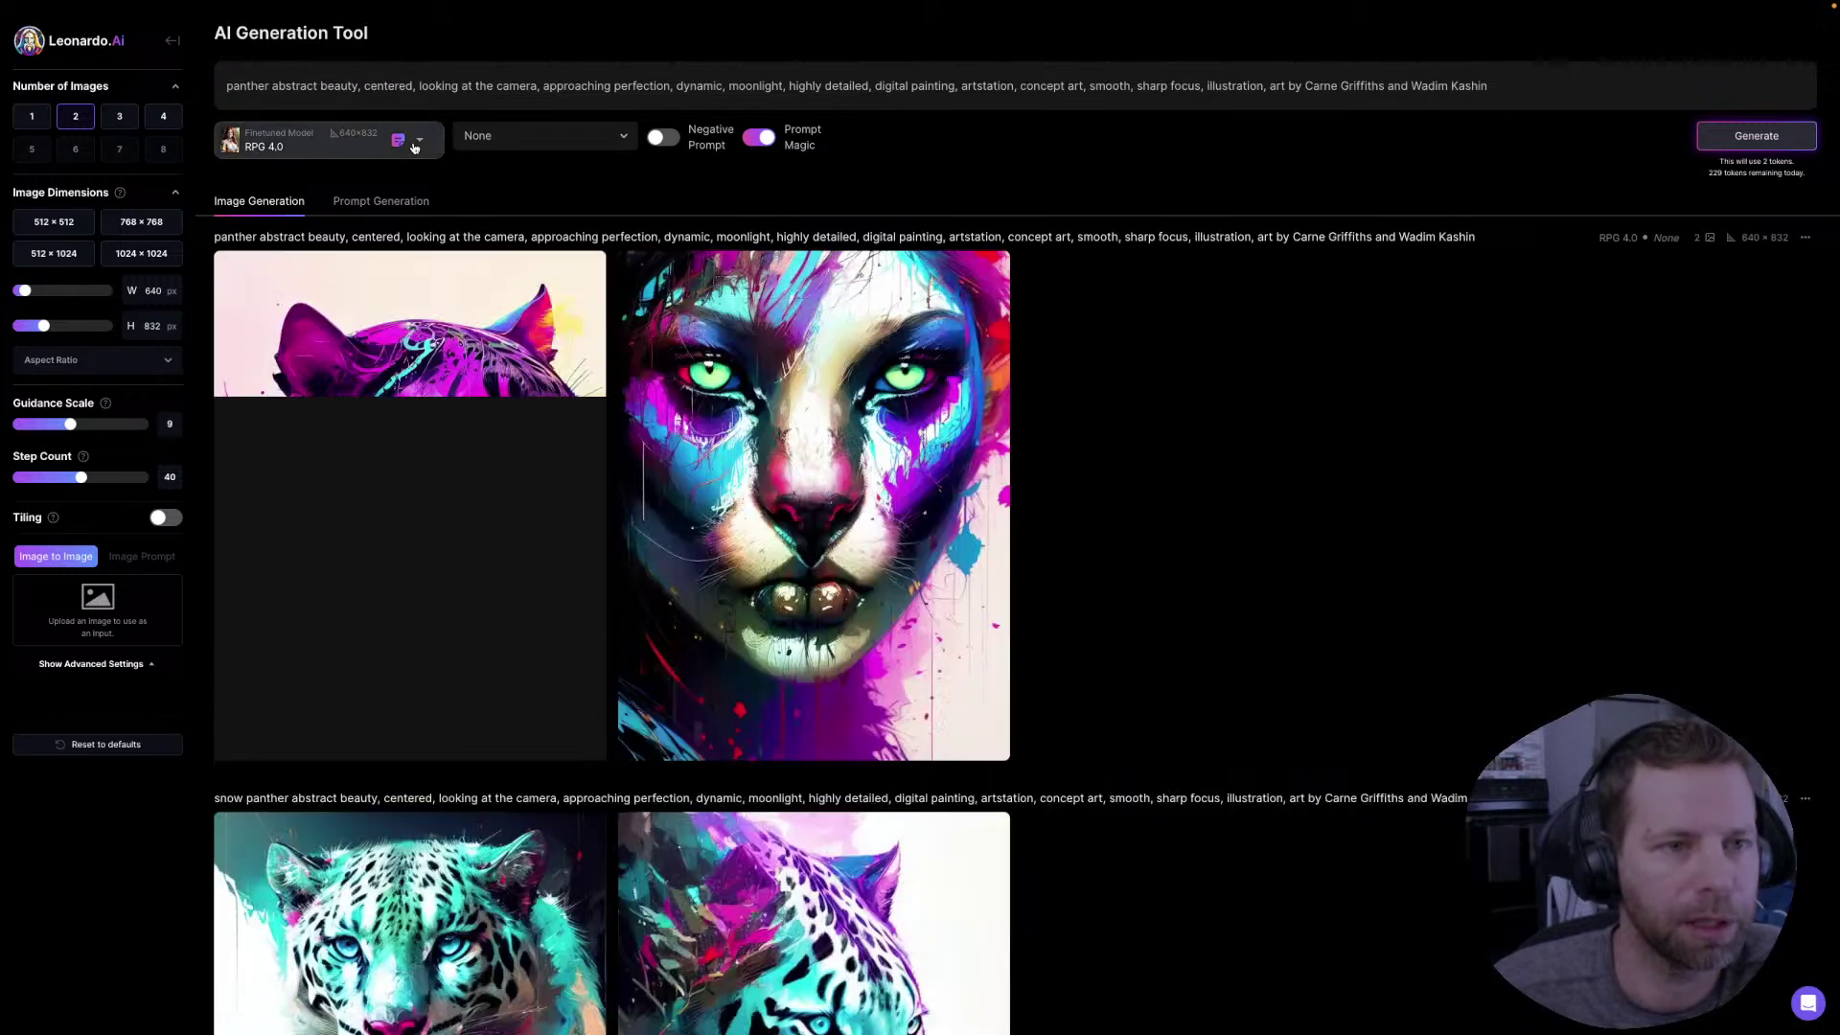
pyautogui.click(417, 142)
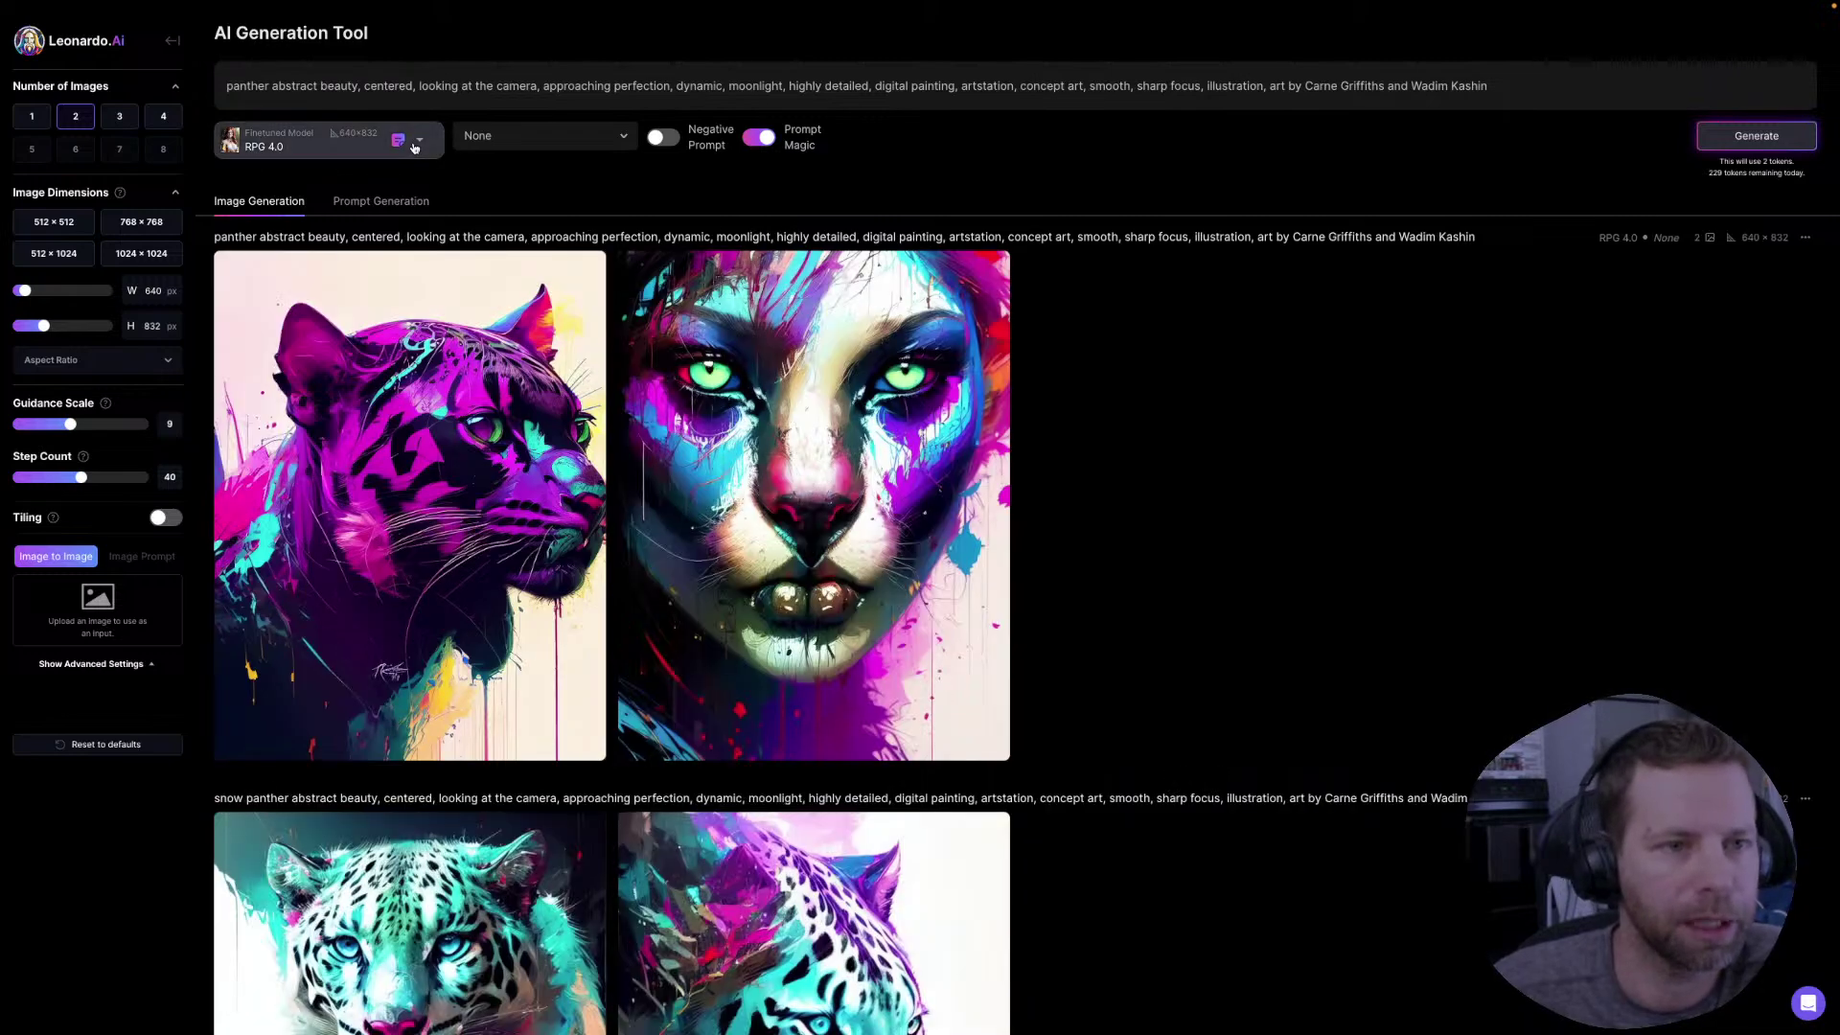
pyautogui.click(1345, 430)
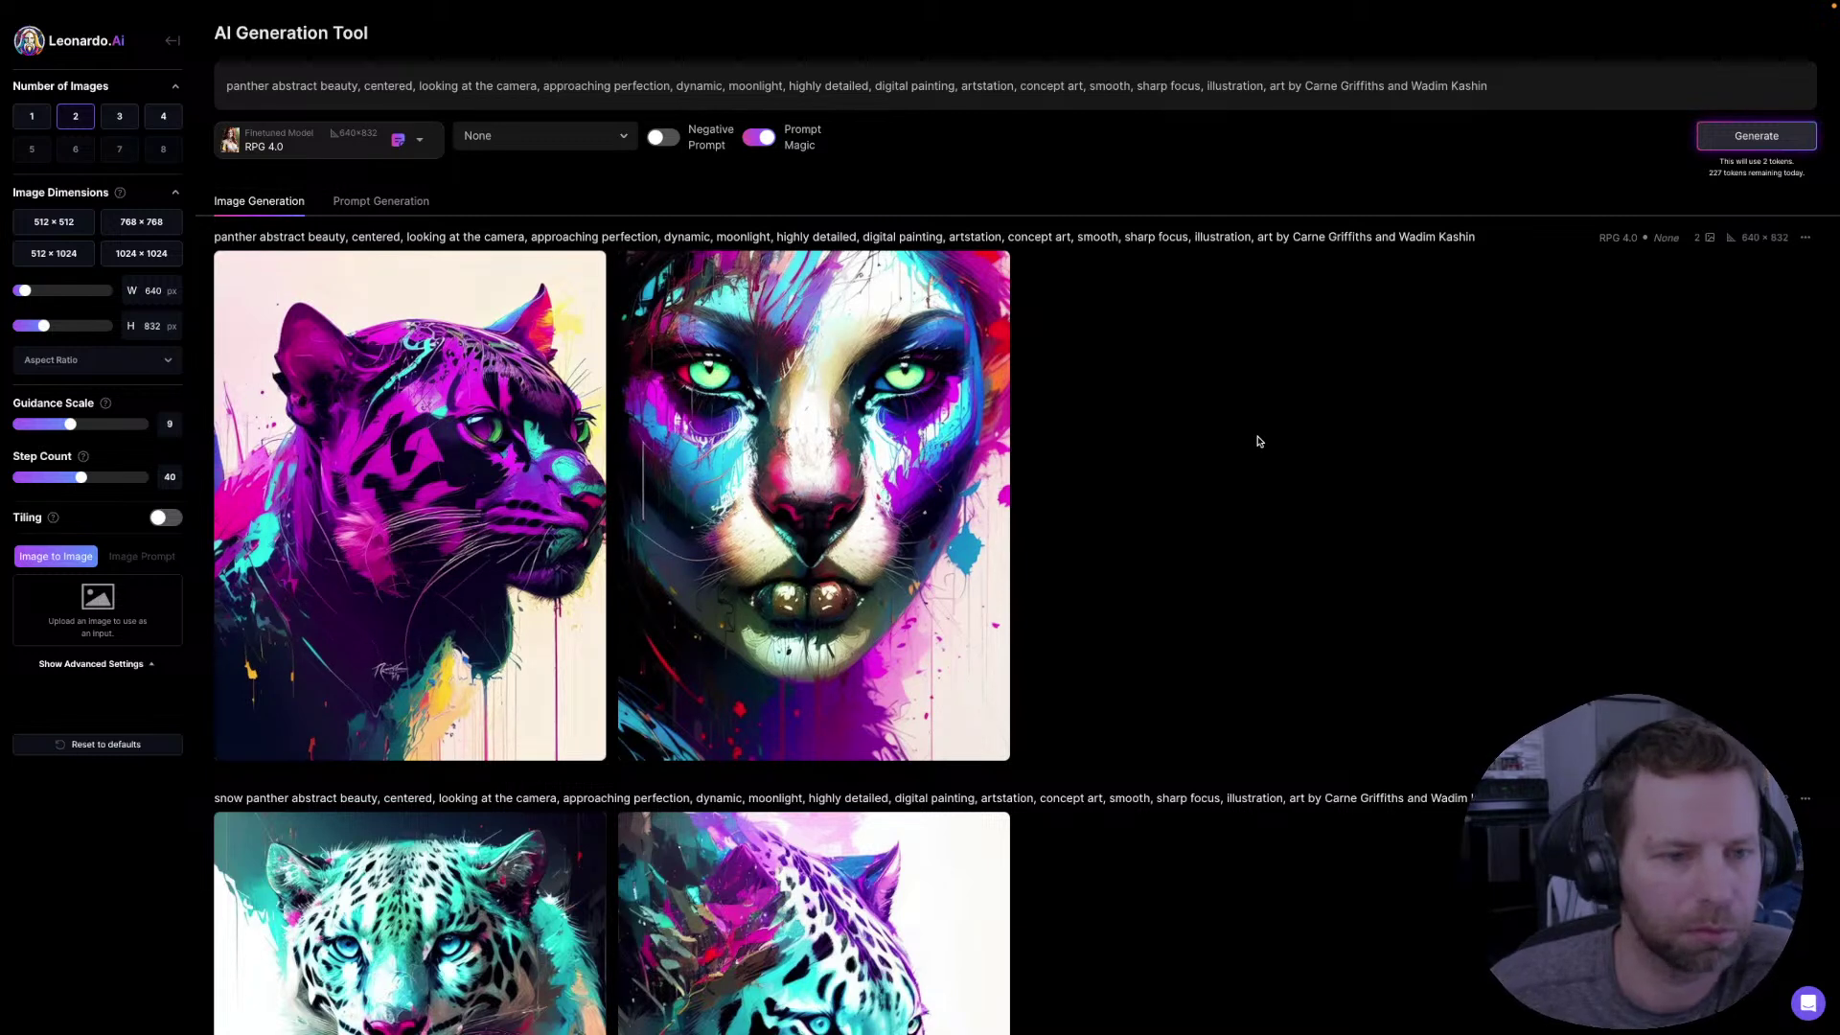
# - Enlarge the new purple panther, compare it with the green-eyed panther face beside it, and leave the viewer
pyautogui.moveTo(381, 419)
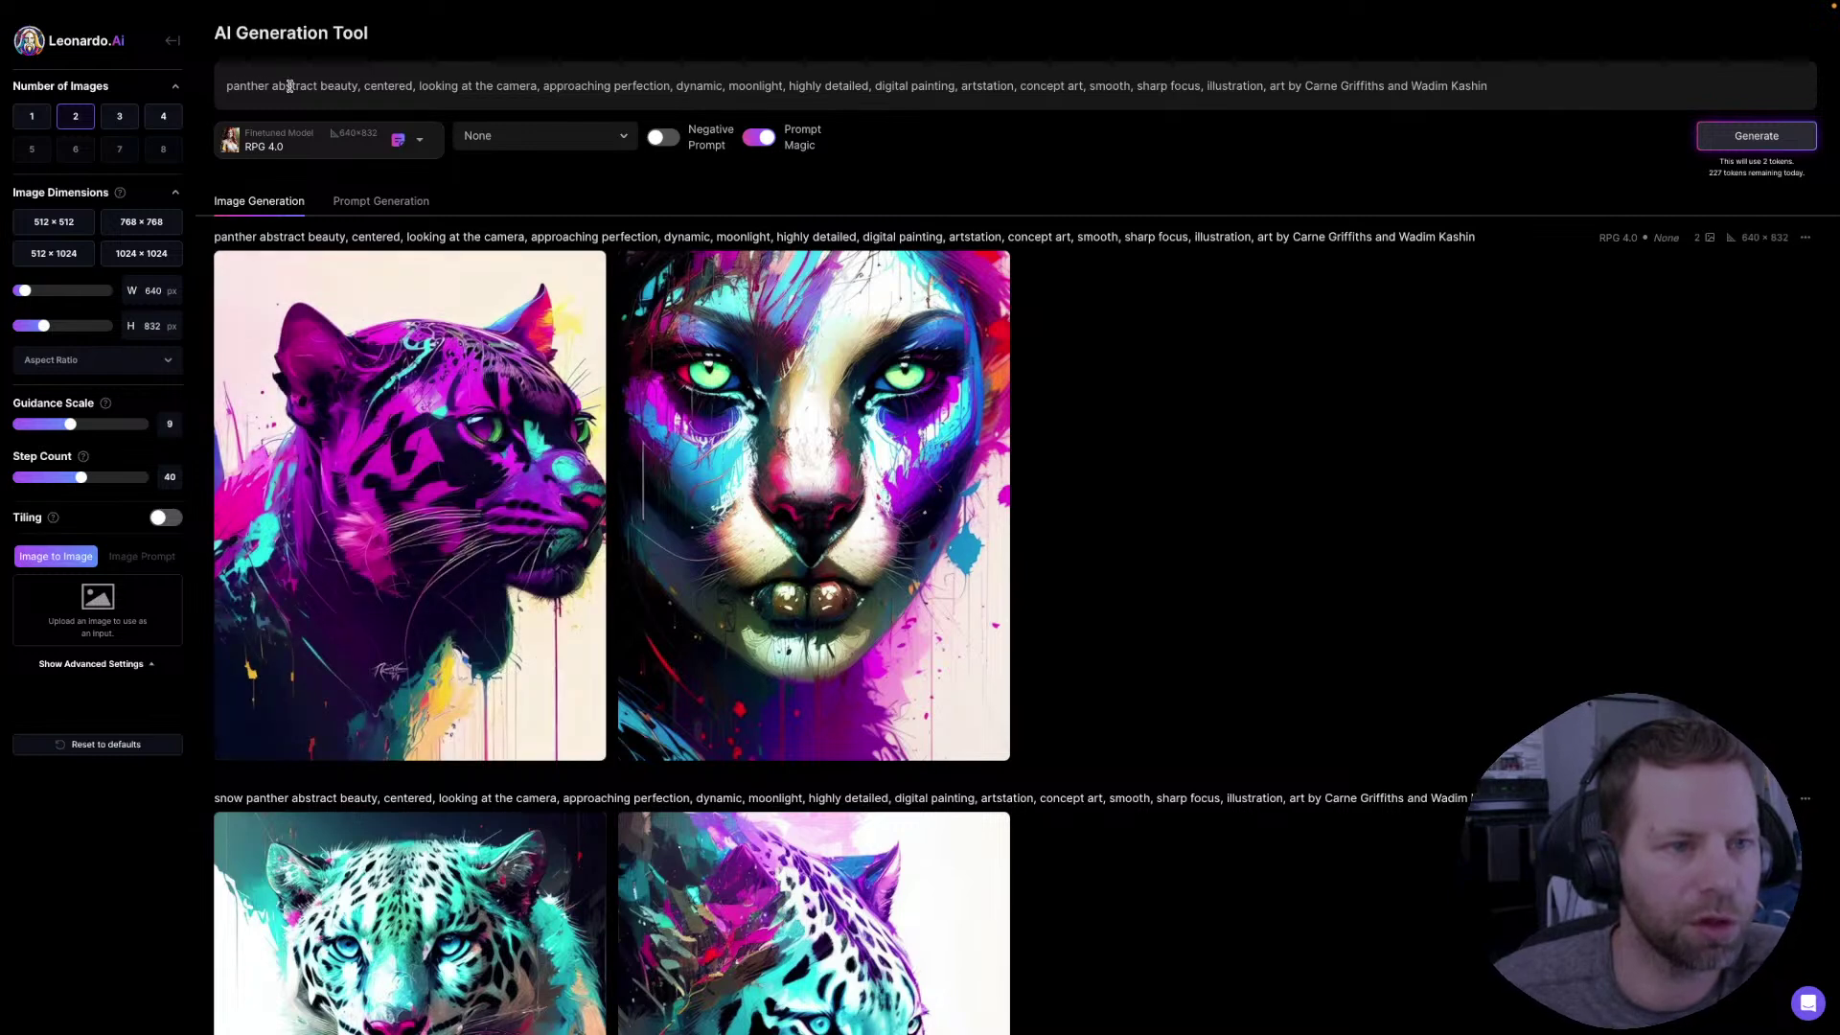
pyautogui.click(539, 471)
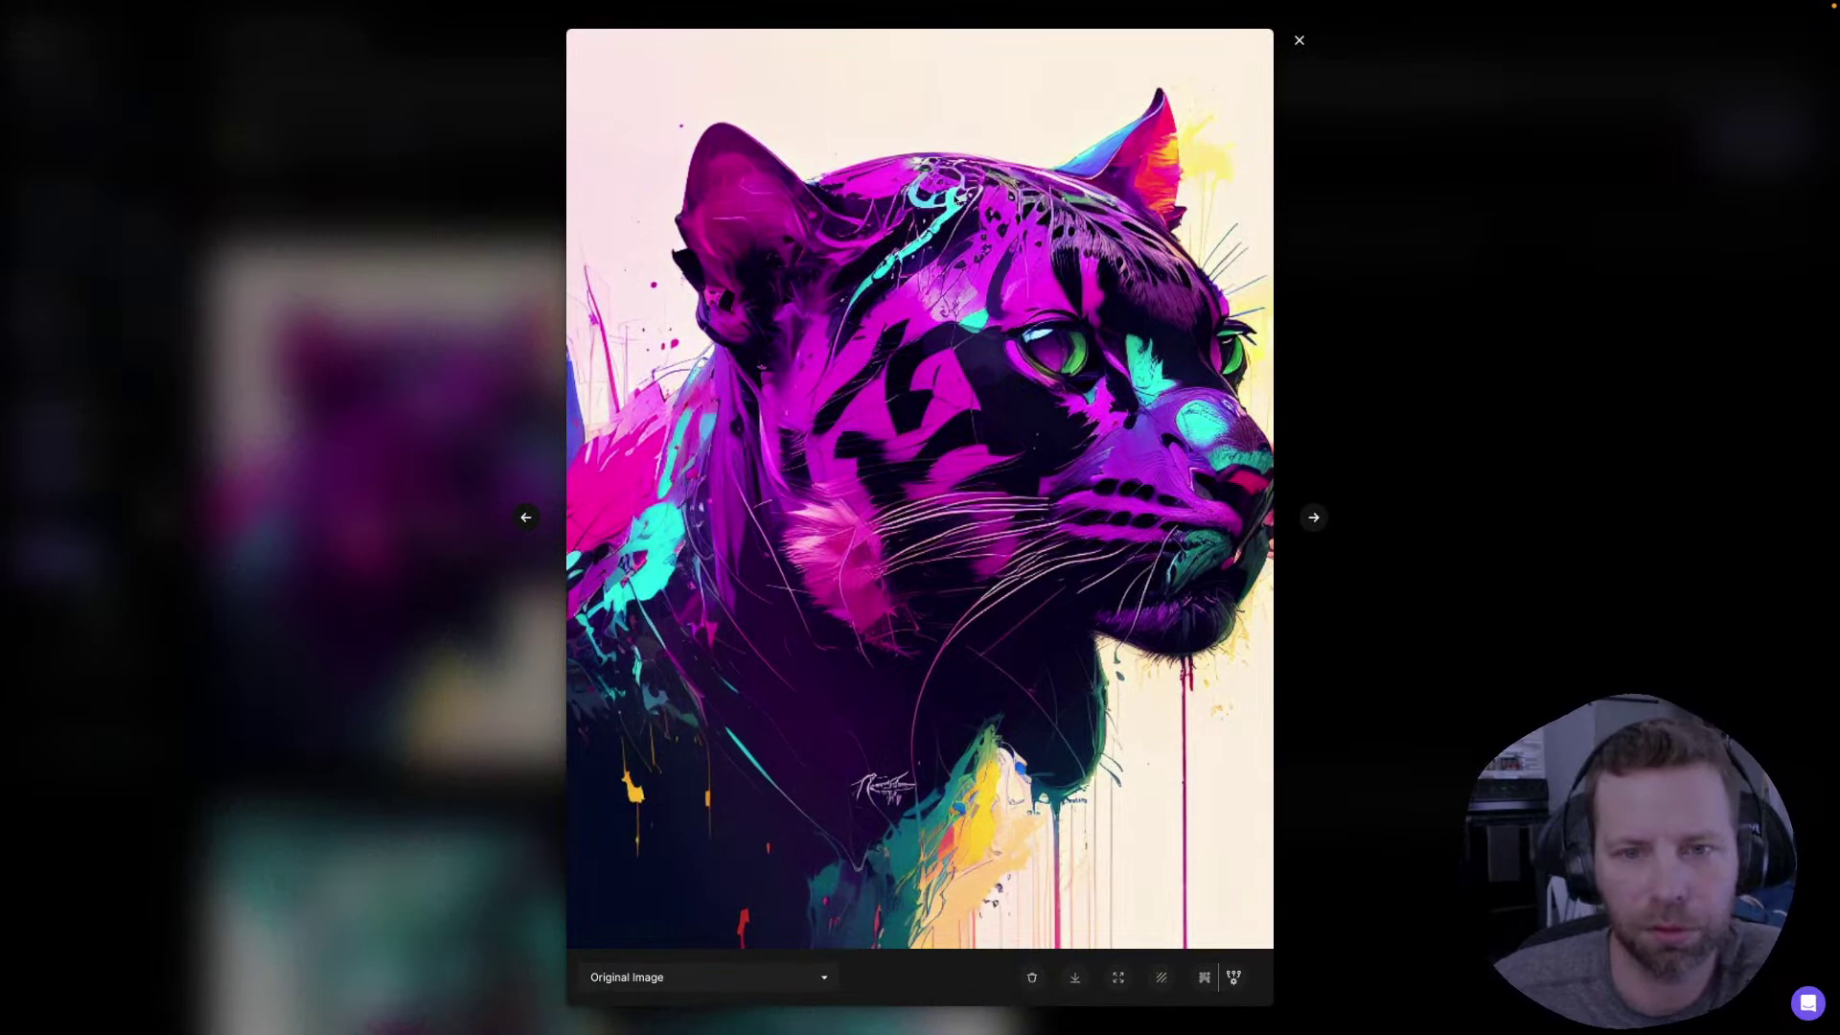
pyautogui.click(1314, 518)
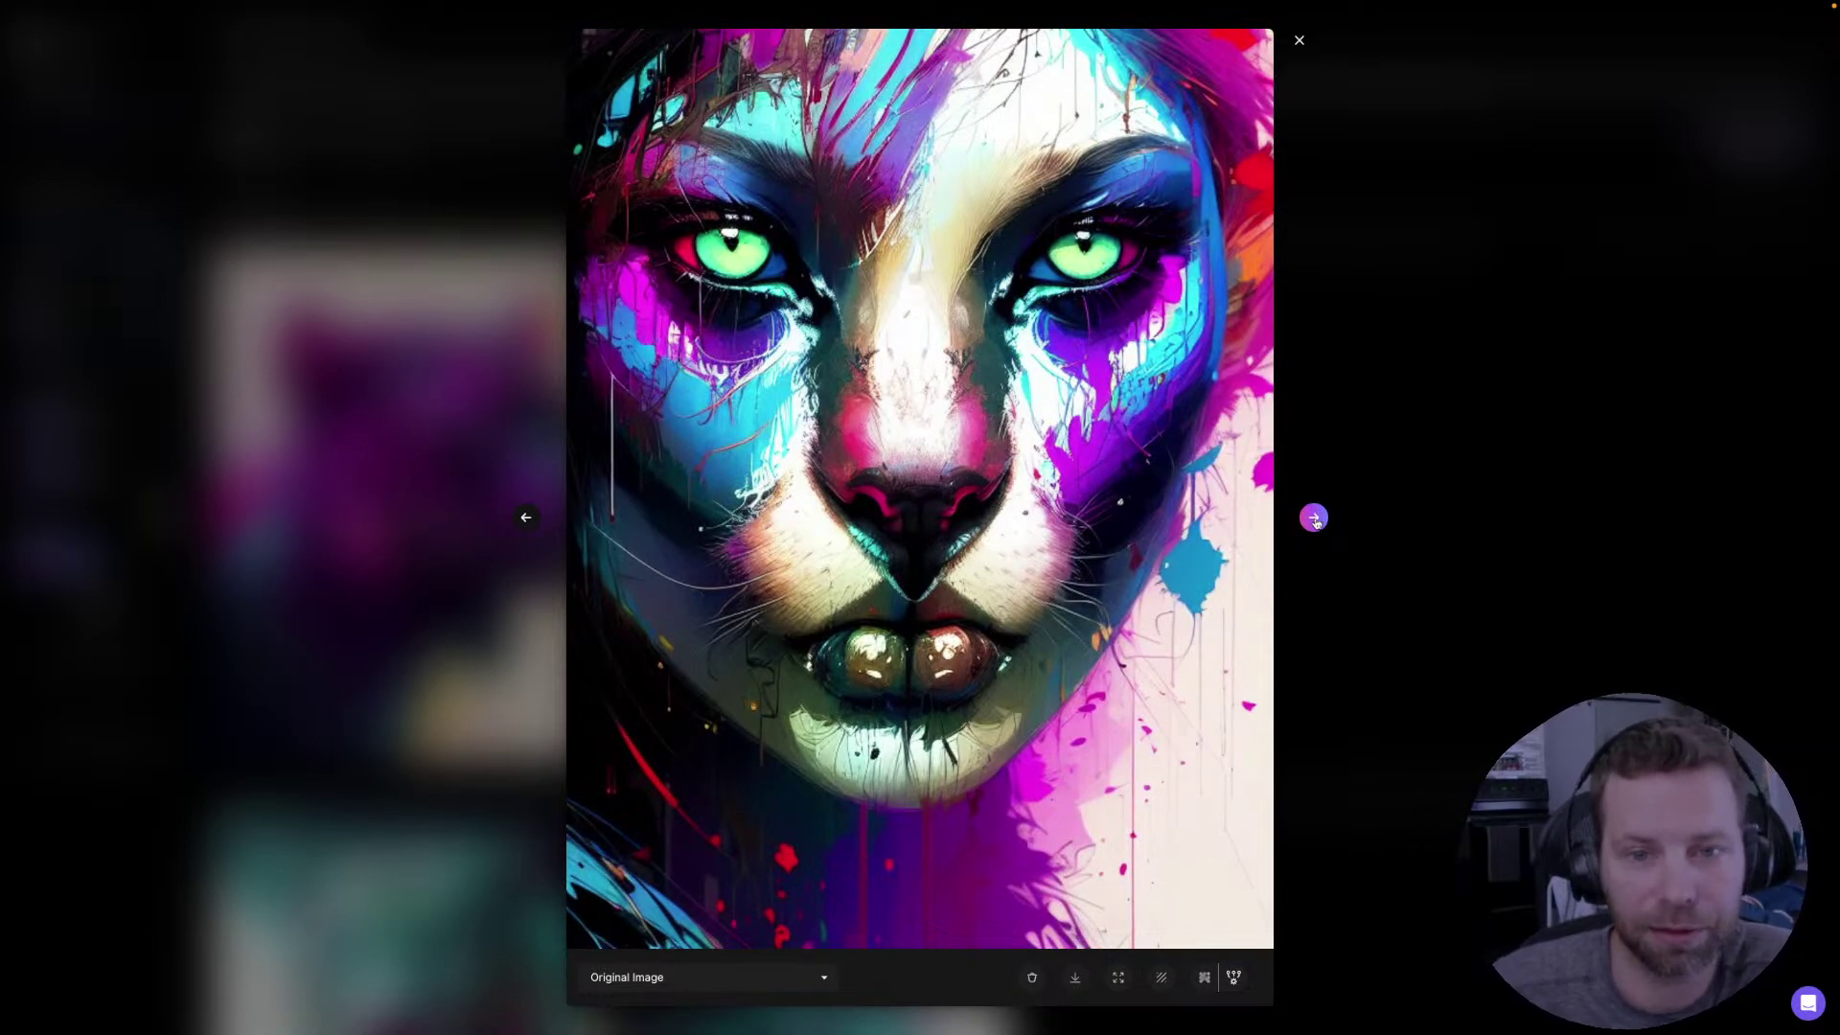
pyautogui.click(1314, 518)
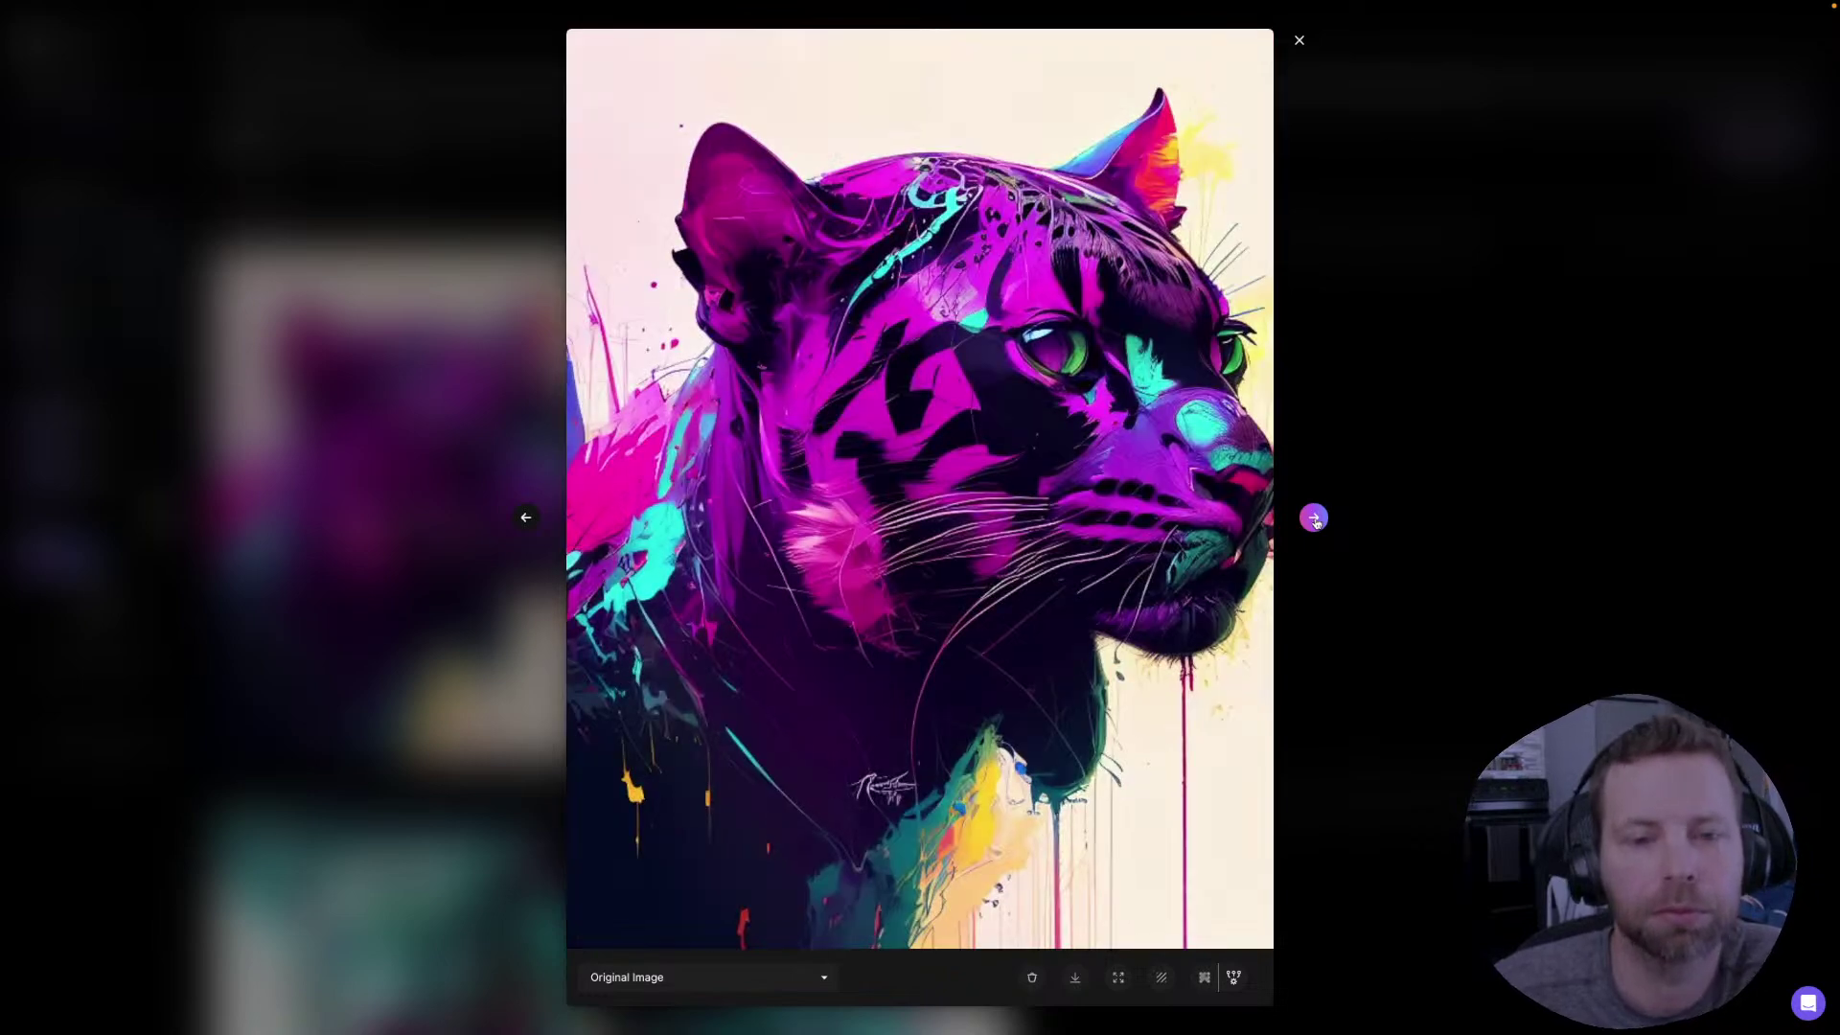
pyautogui.click(1386, 493)
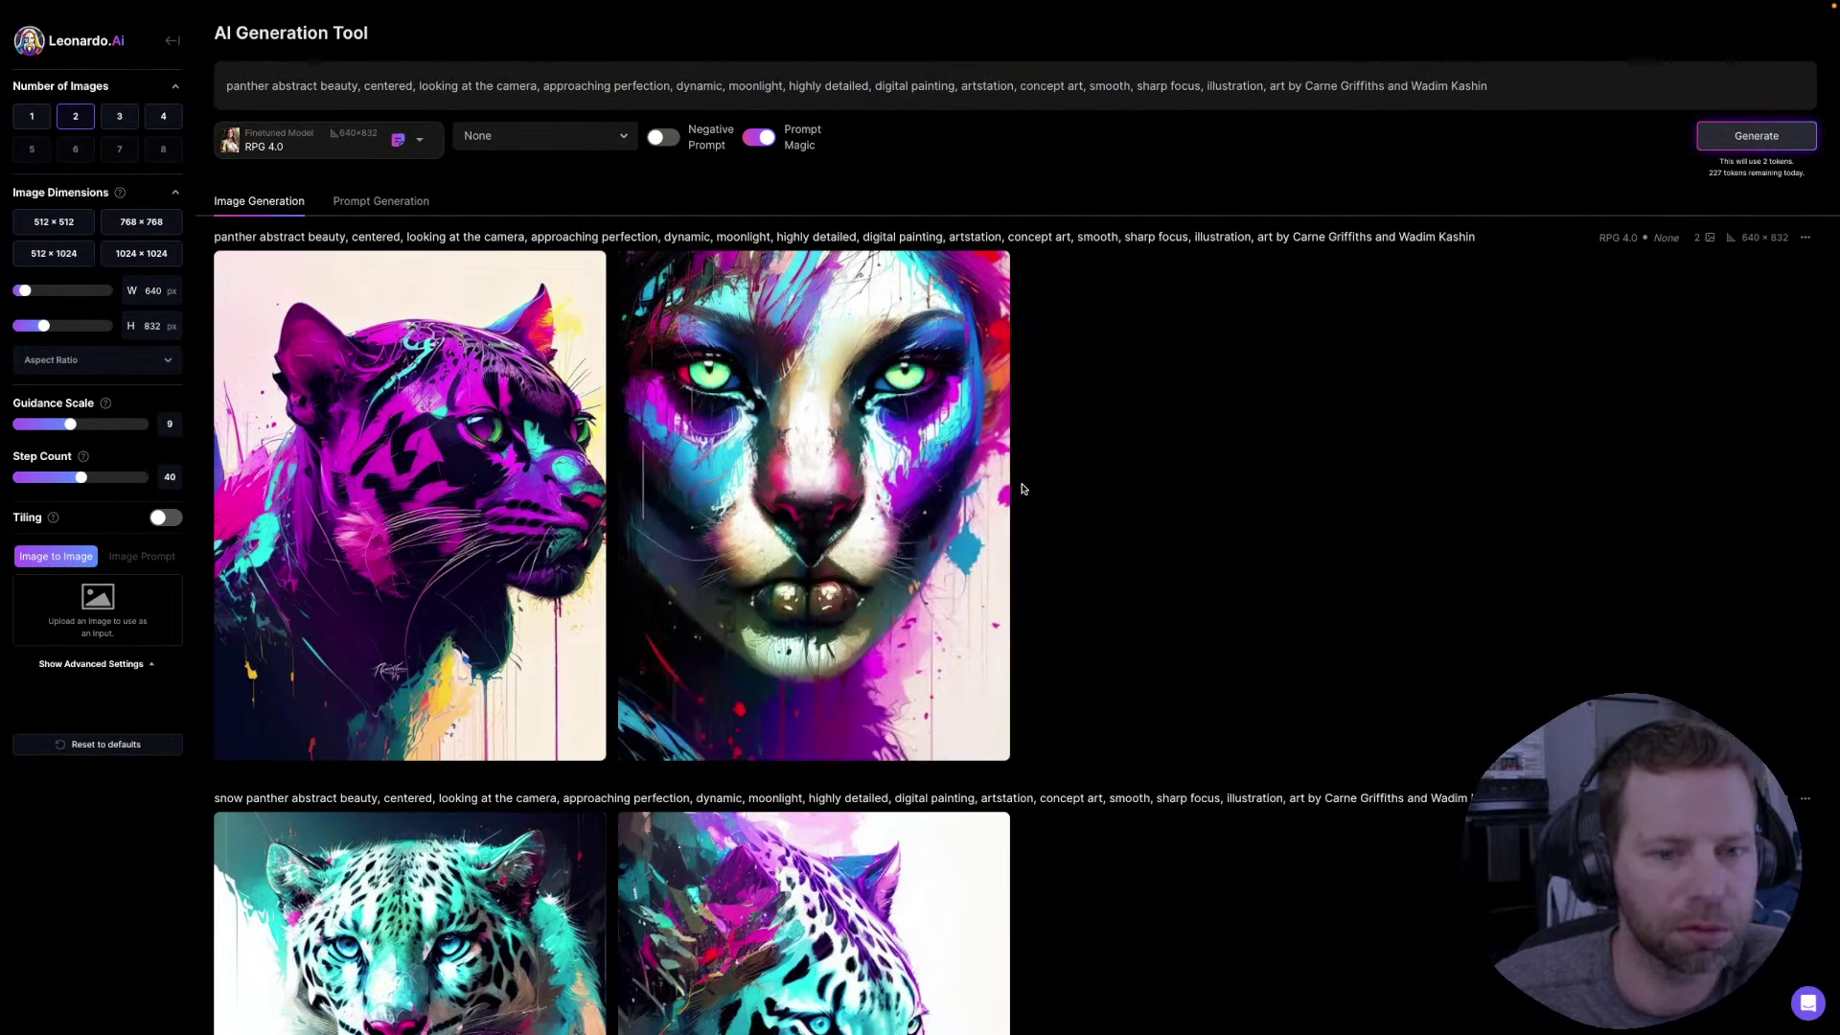
# - Compare the close-up Stable Diffusion 2.1 panther face with the new green-eyed RPG 4.0 face at full size
pyautogui.scroll(-15, 735, 337)
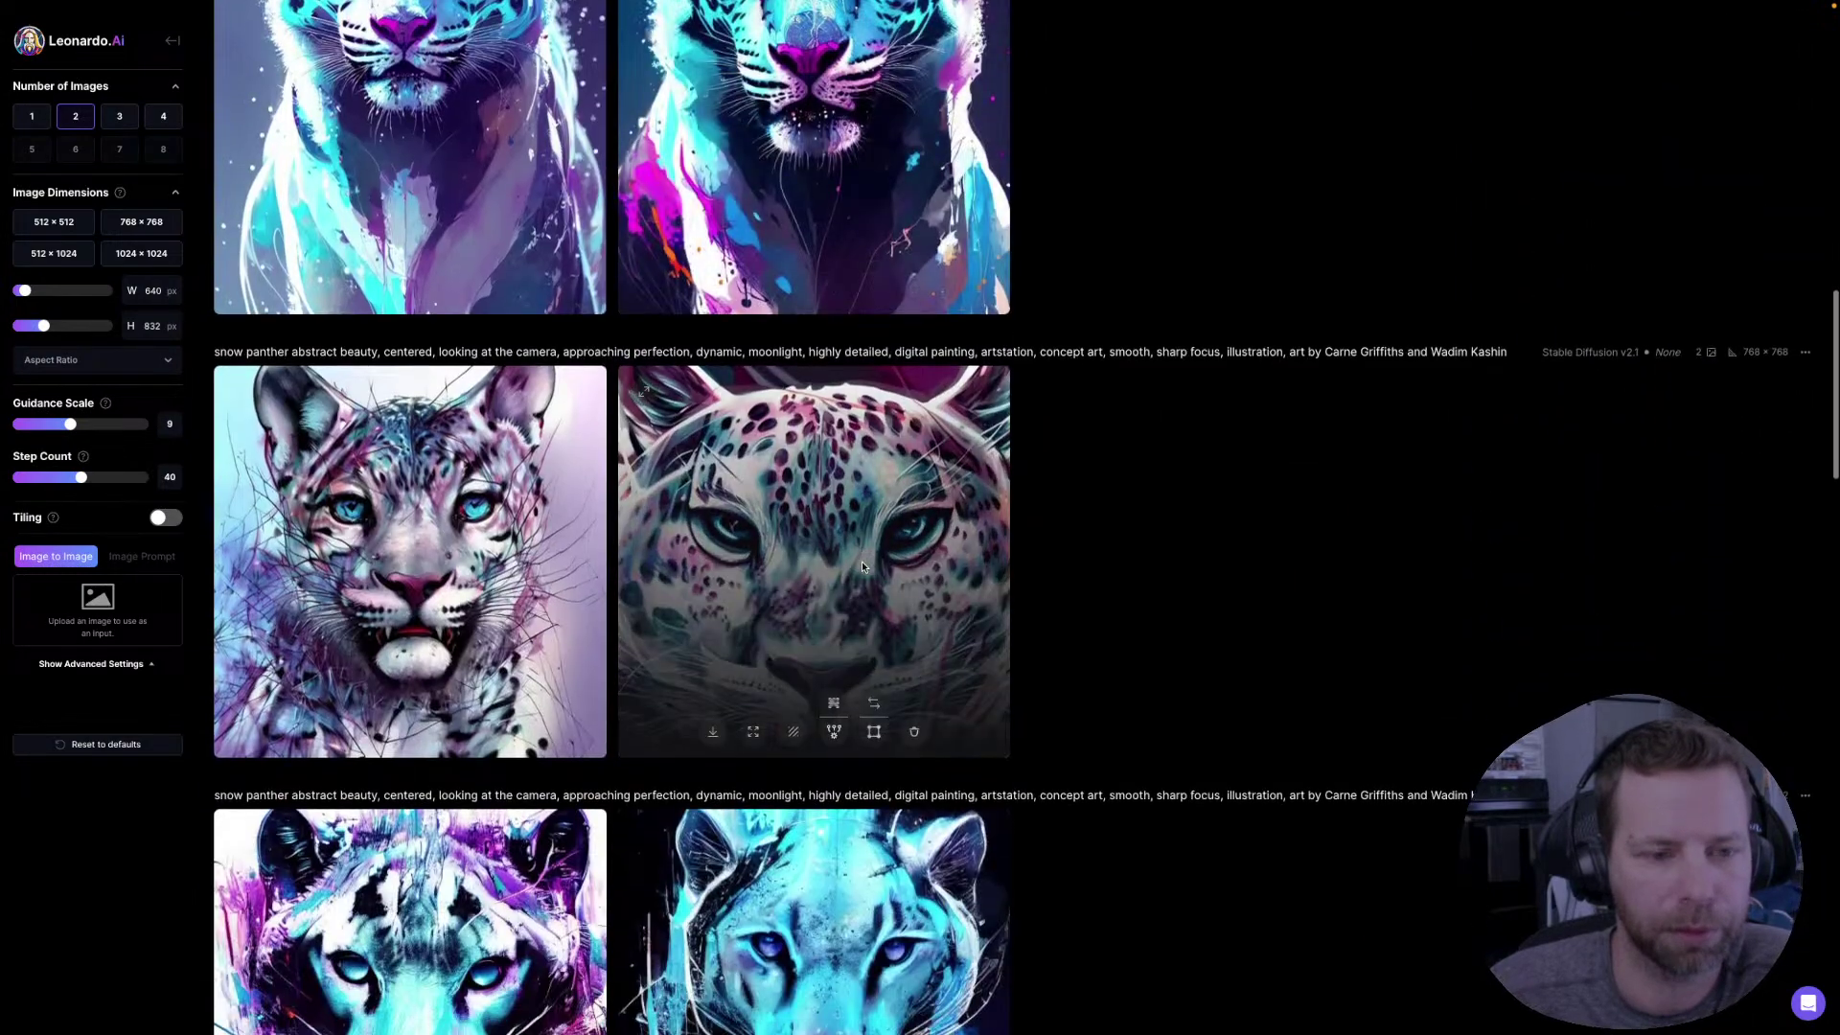
pyautogui.click(864, 567)
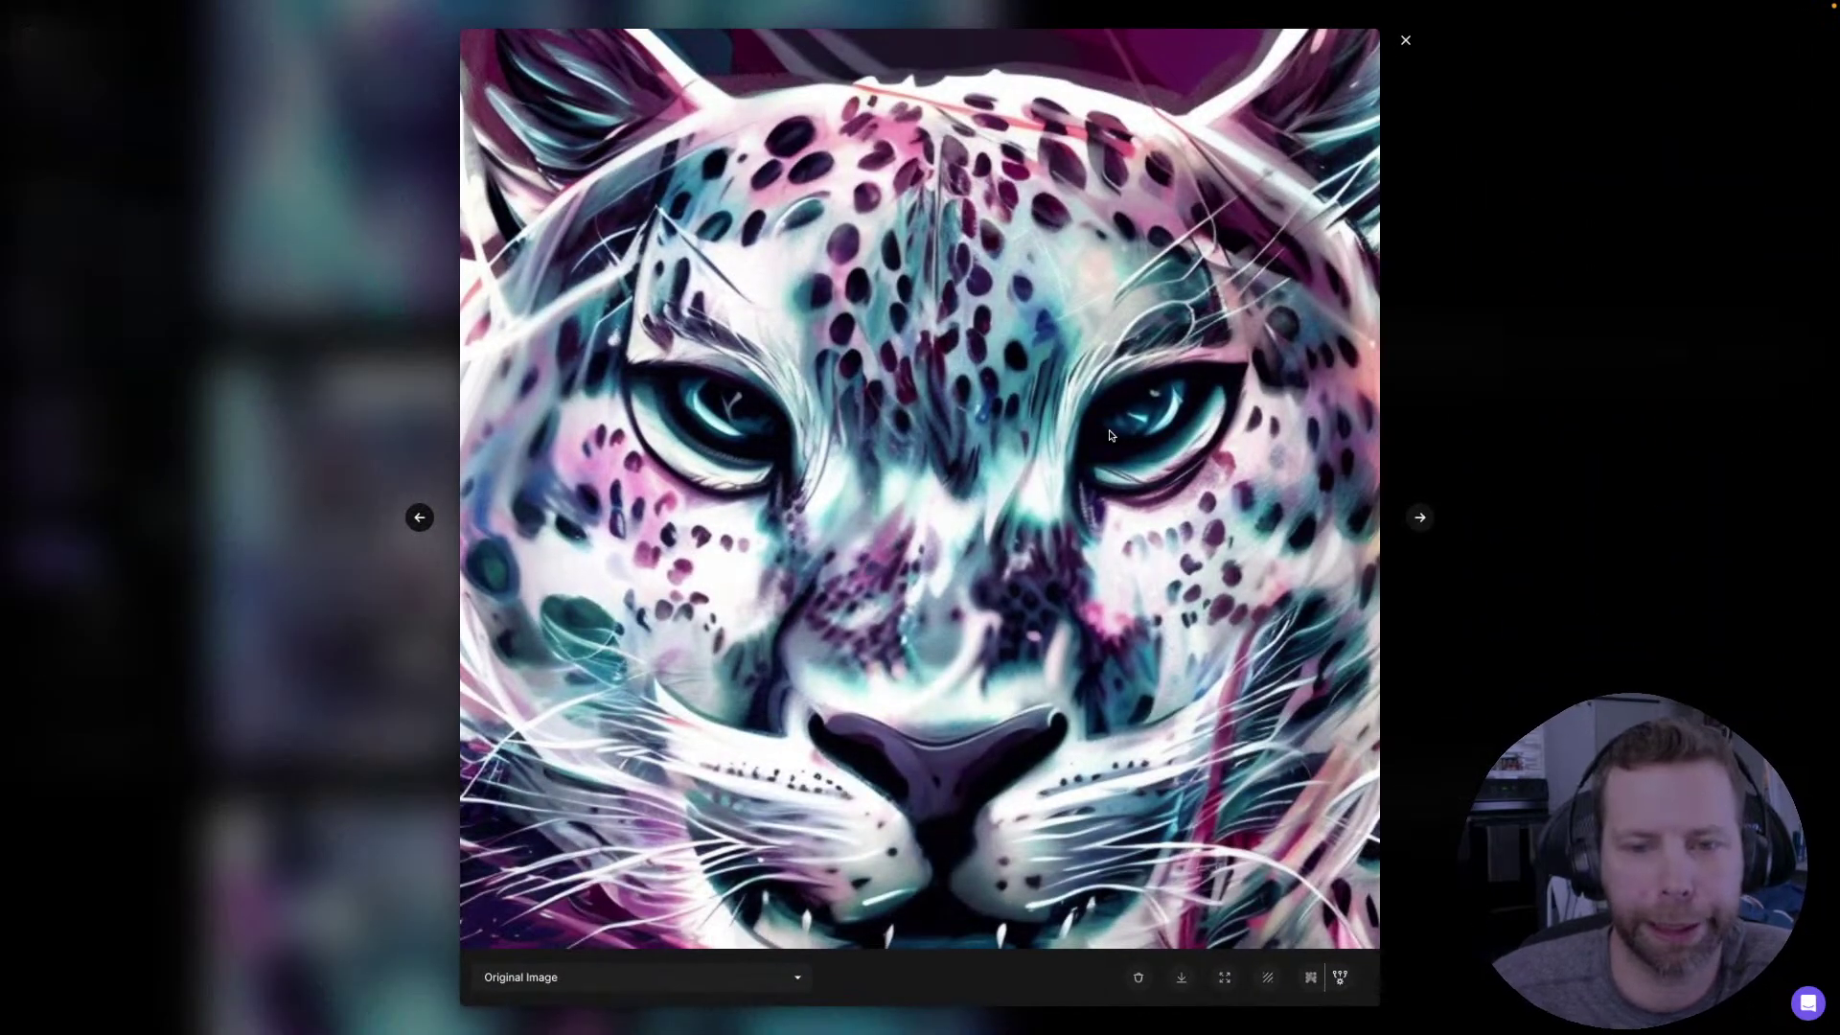
pyautogui.click(1475, 331)
pyautogui.scroll(15, 901, 421)
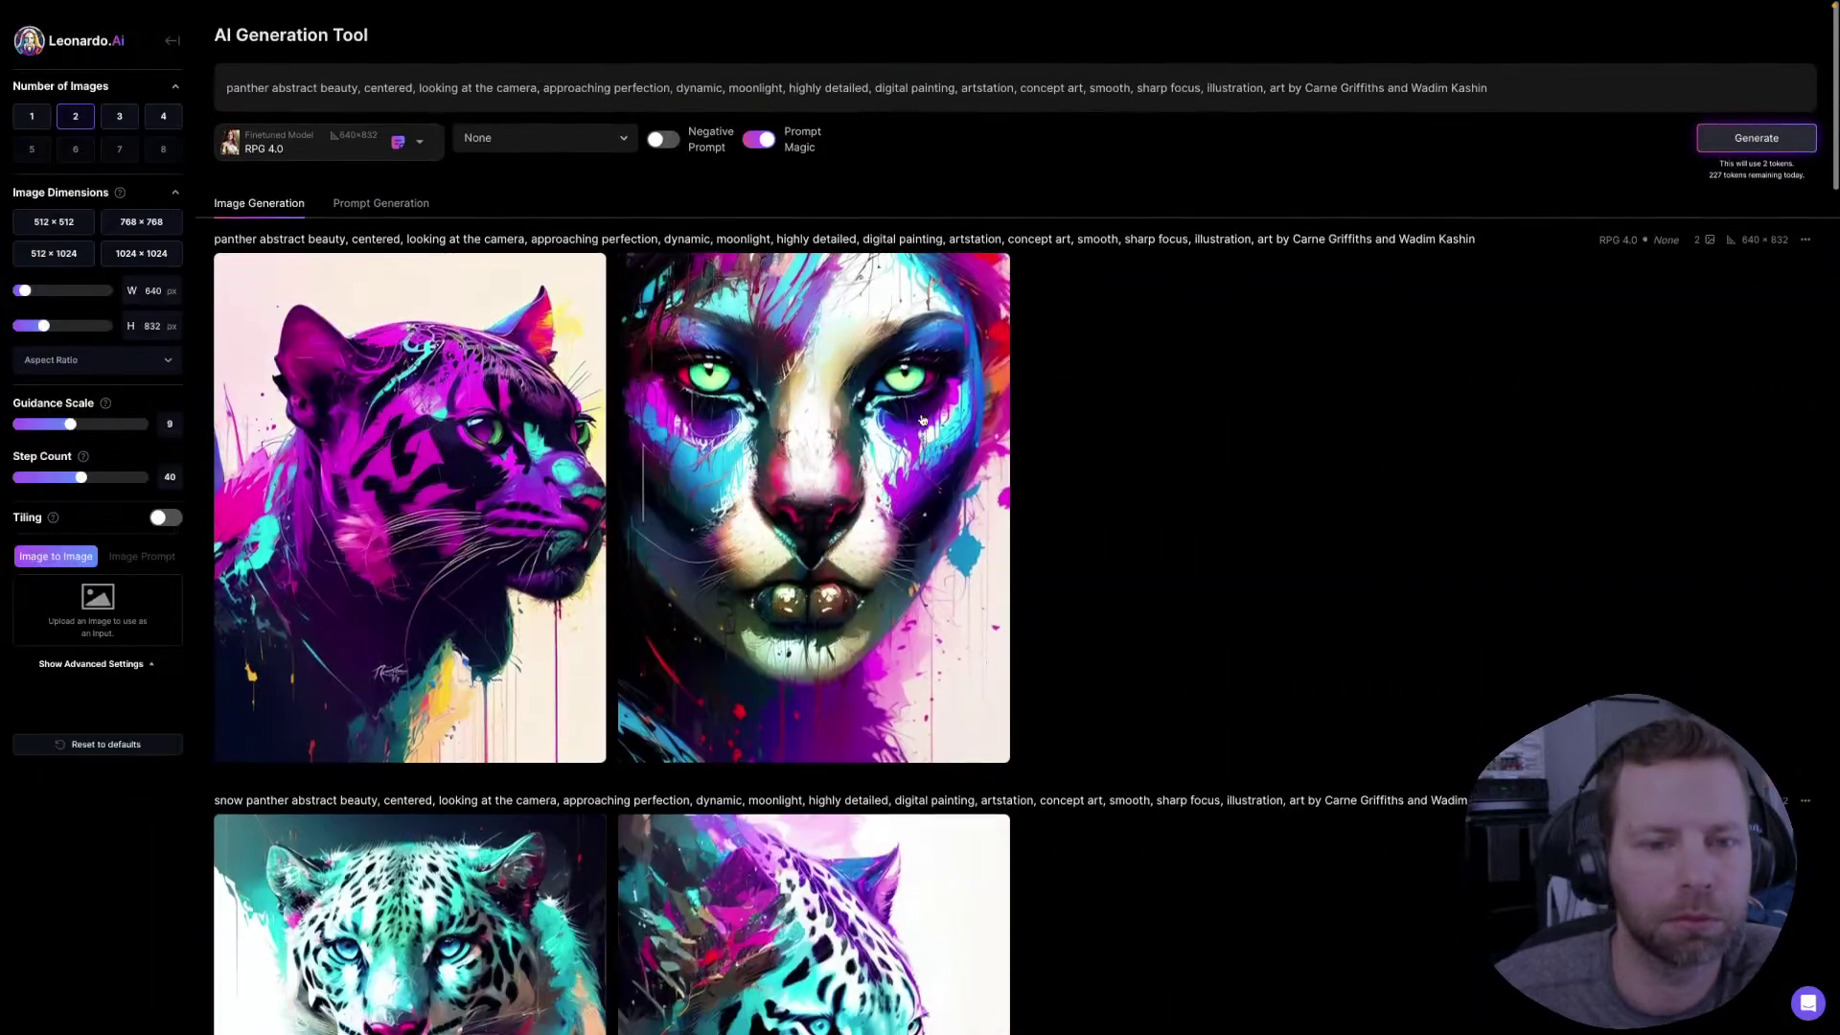
pyautogui.click(900, 422)
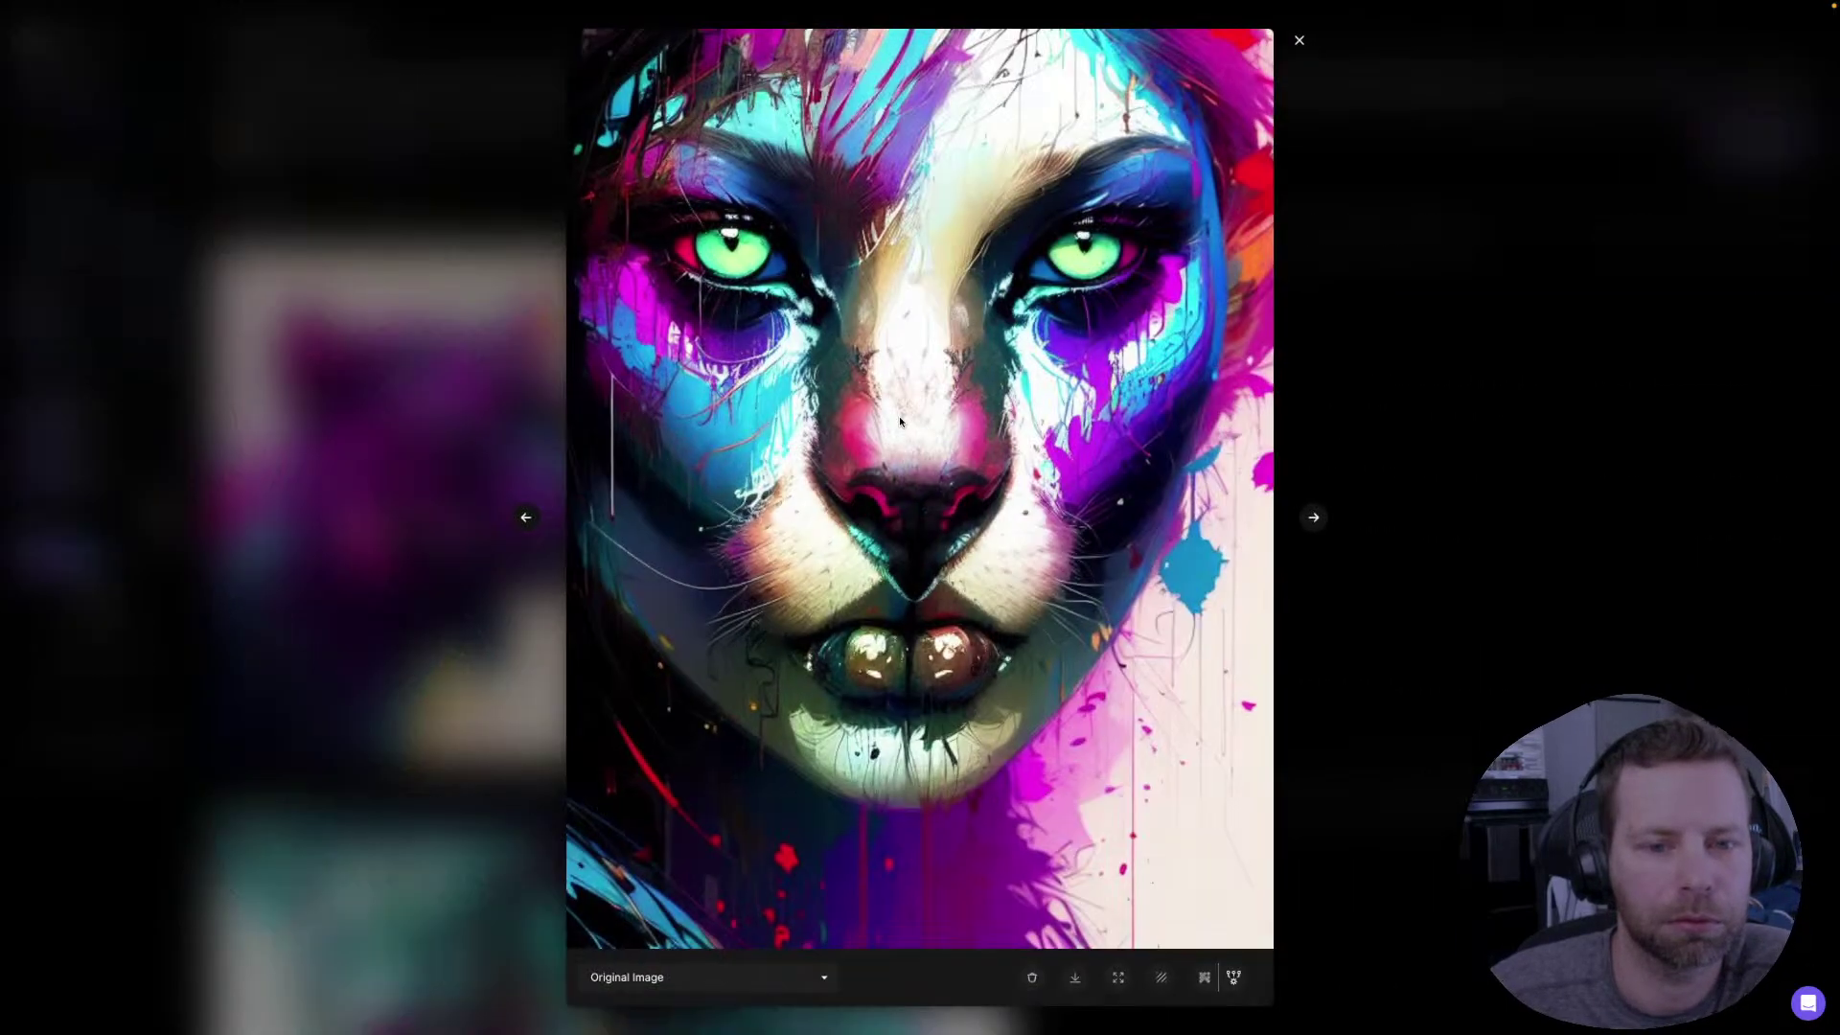
pyautogui.click(1452, 371)
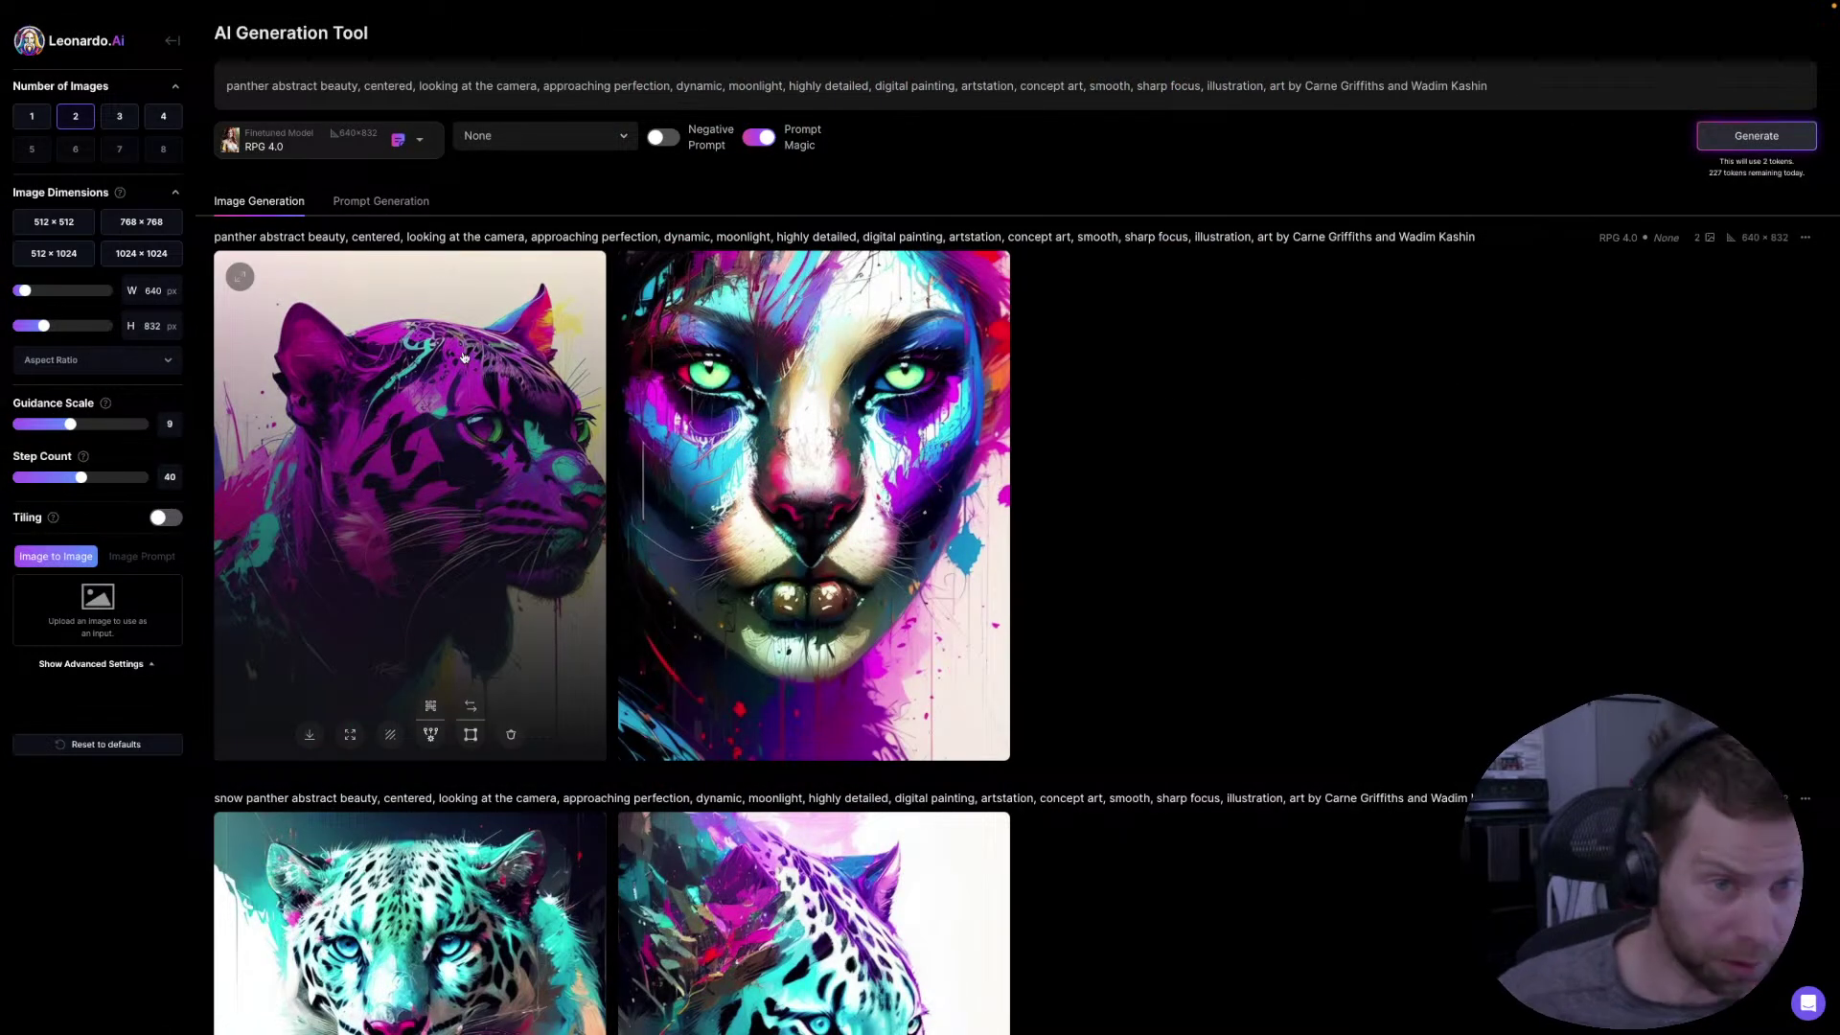
# - Check the available style presets and leave the style at None
pyautogui.click(534, 139)
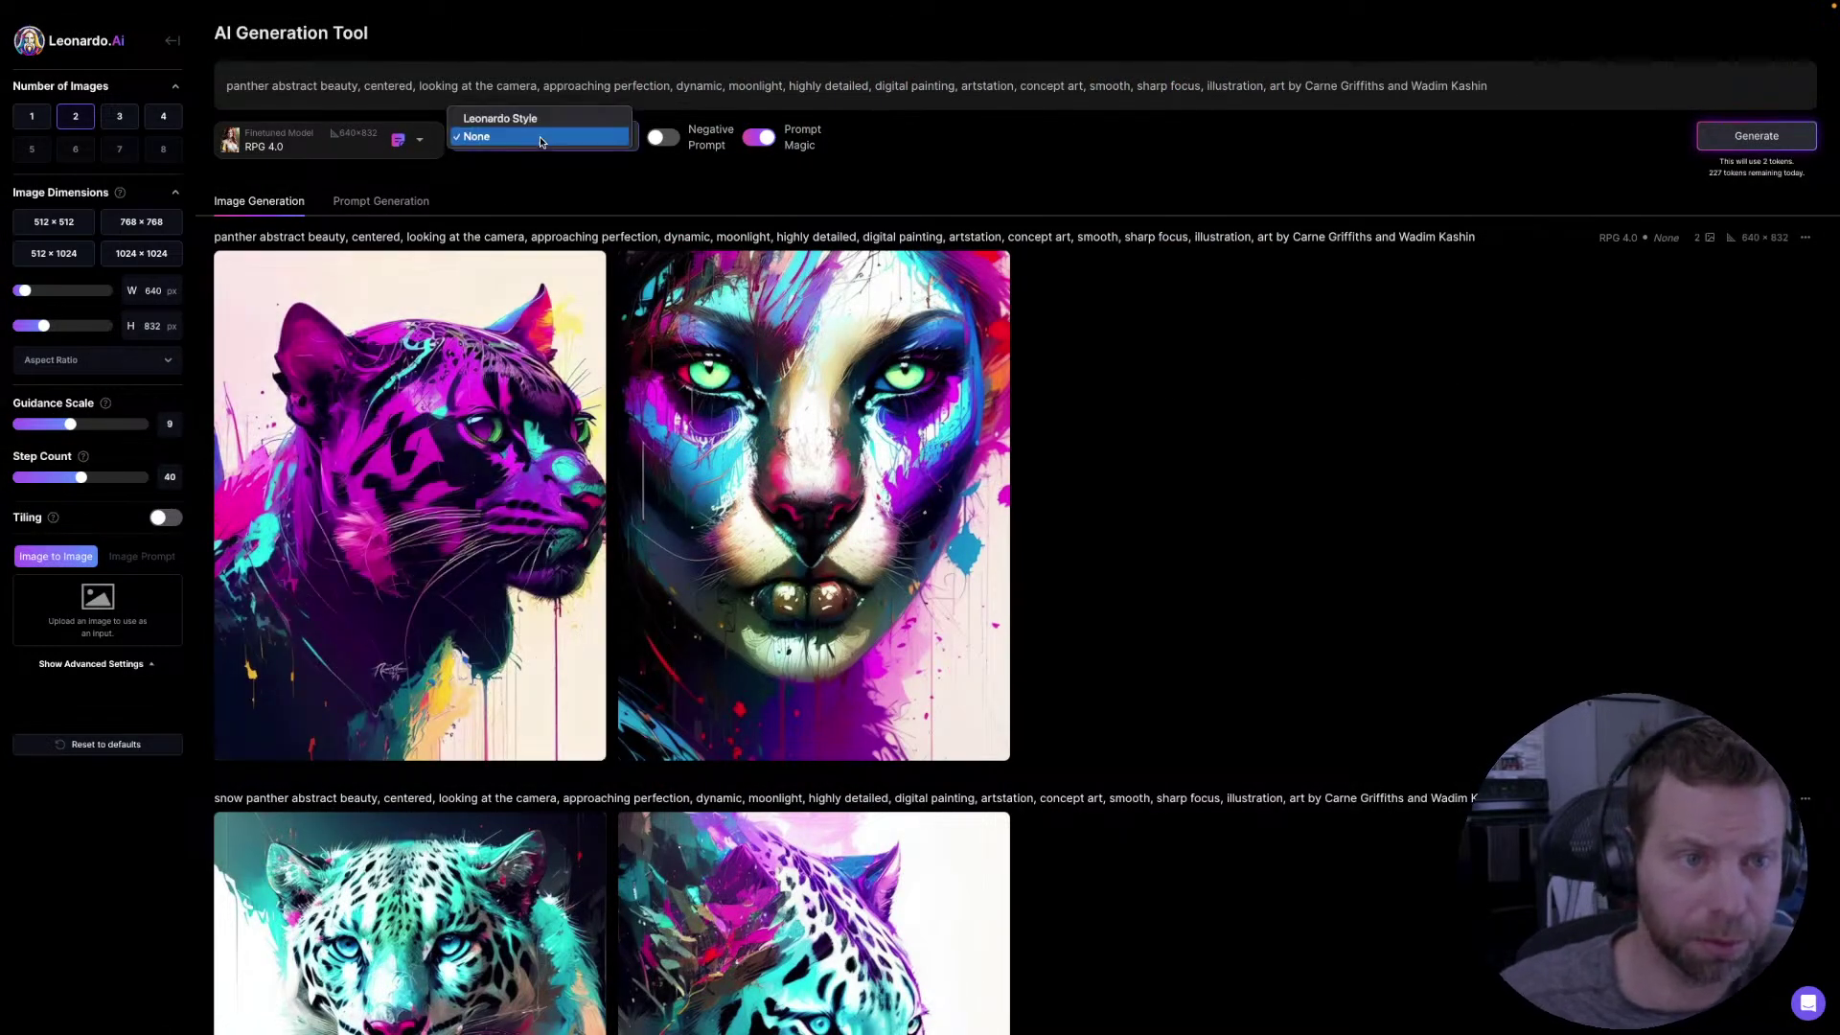
pyautogui.press('Escape')
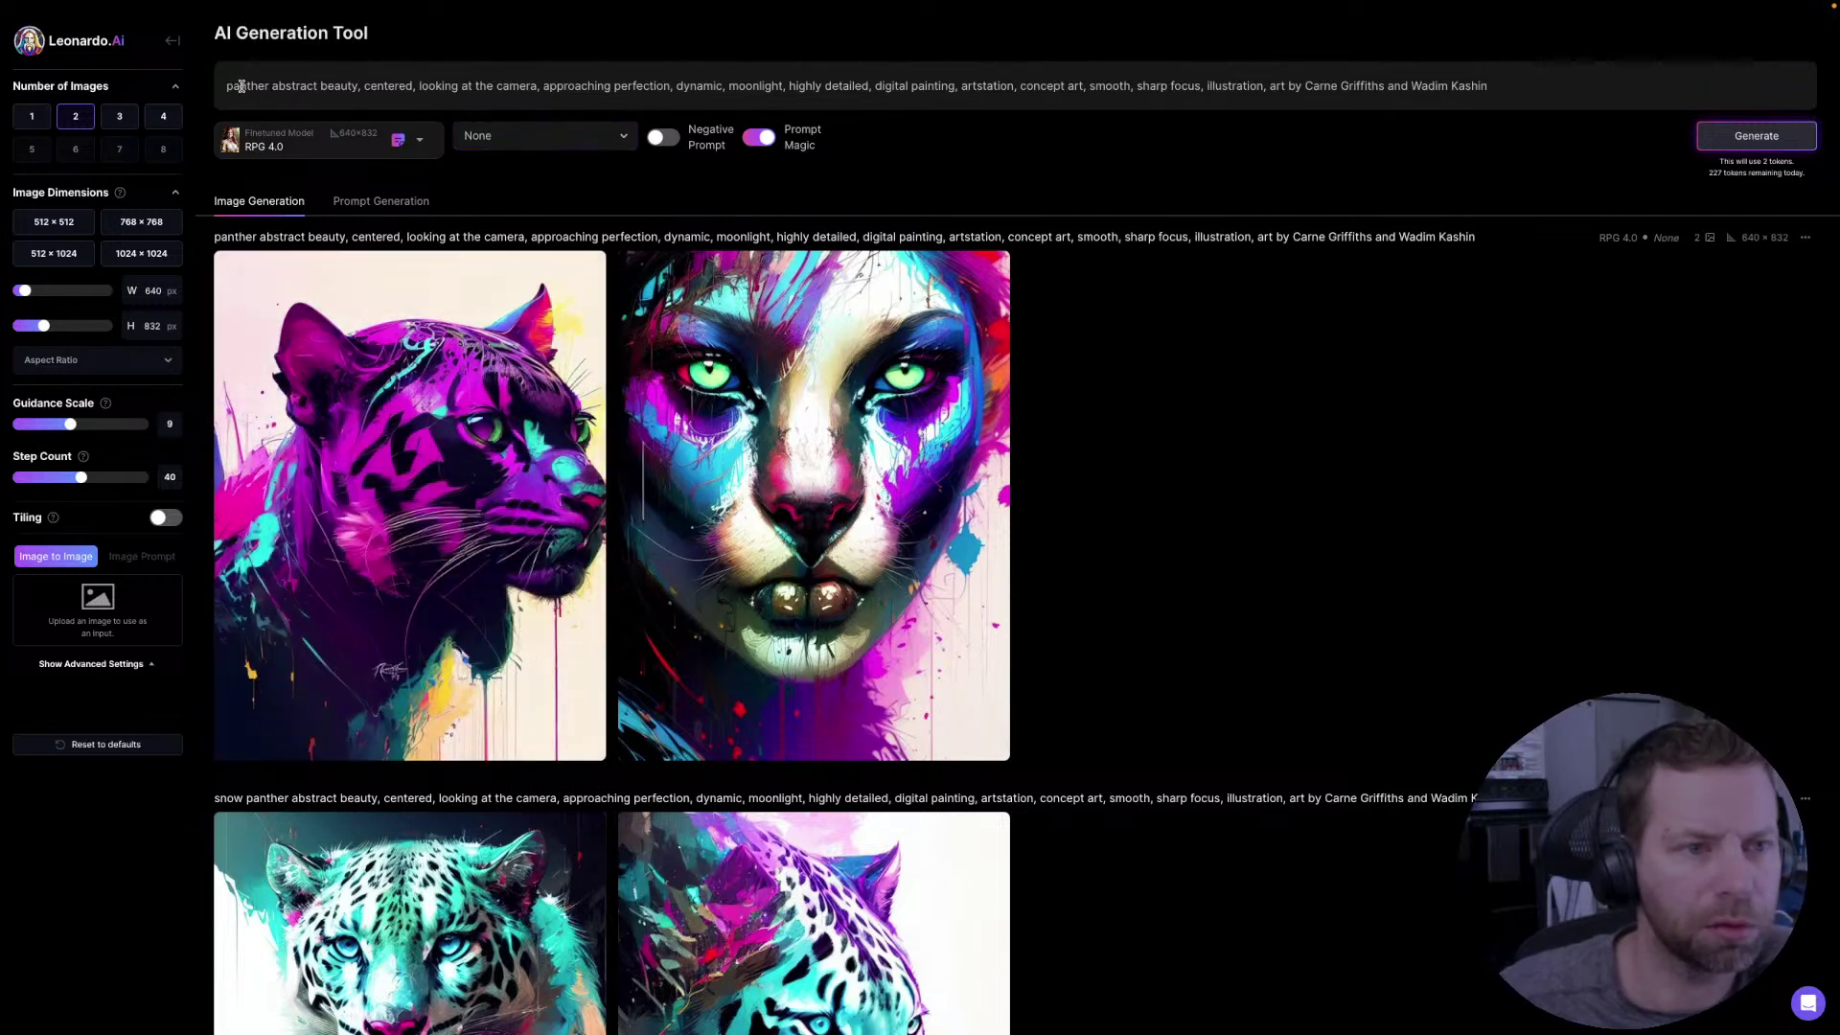
pyautogui.moveTo(497, 426)
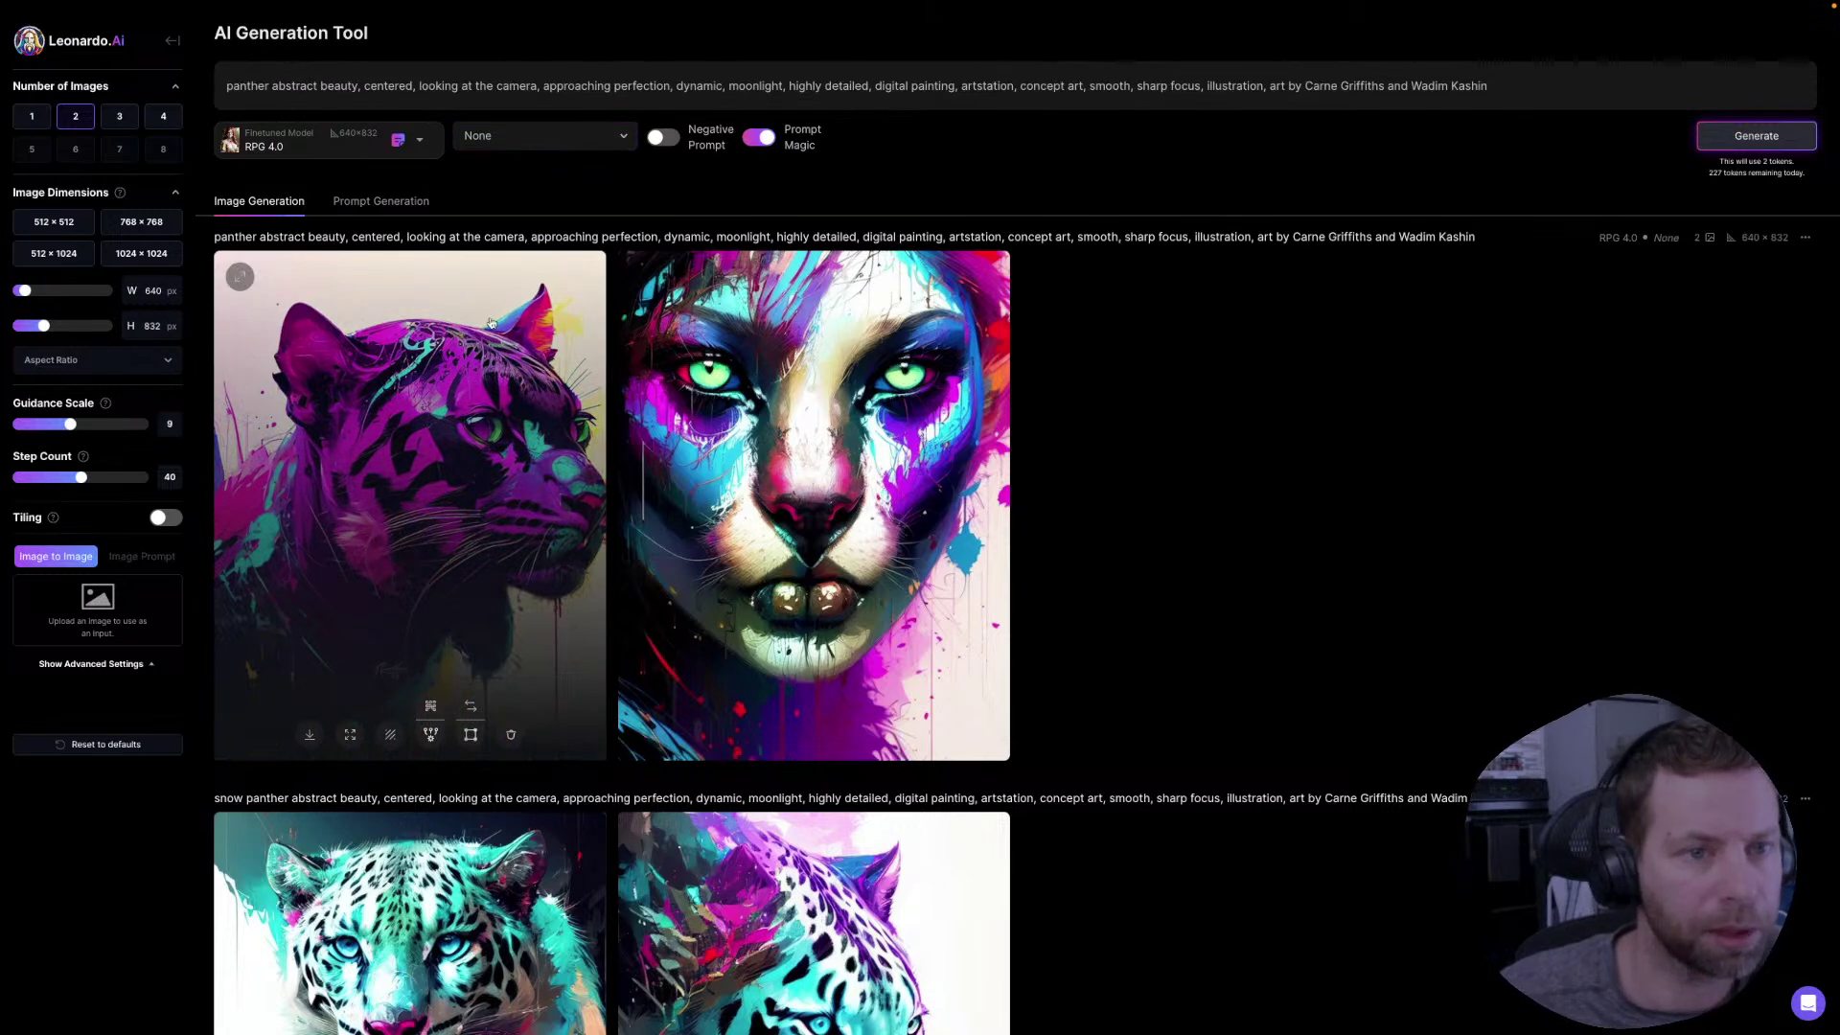